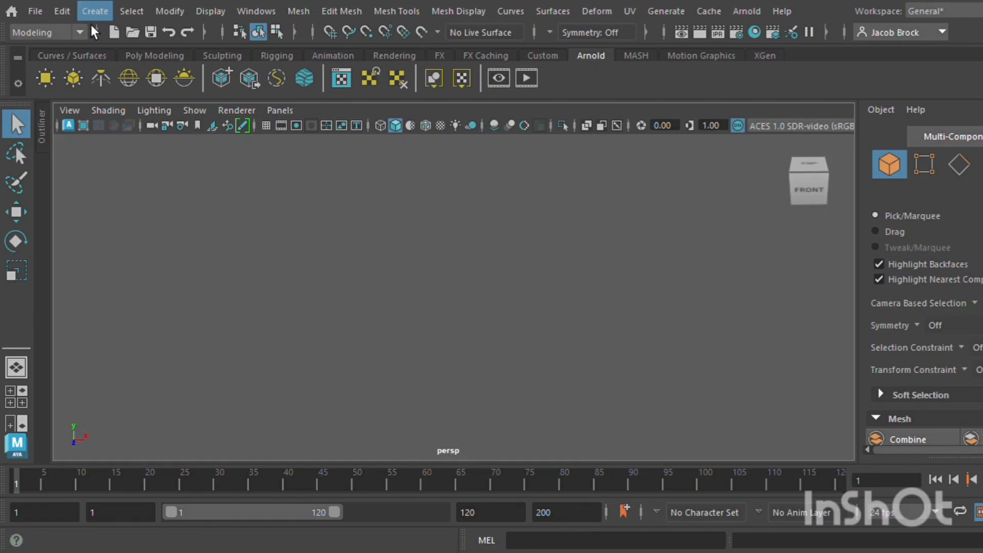
Create a polygon sphere at the scene centre and frame it in the front view
left_click(151, 56)
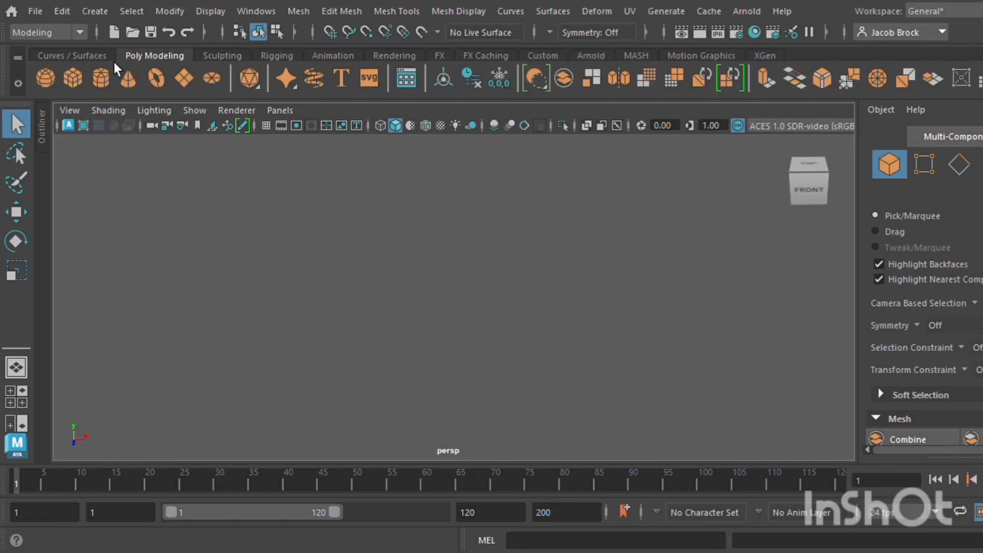
left_click(51, 78)
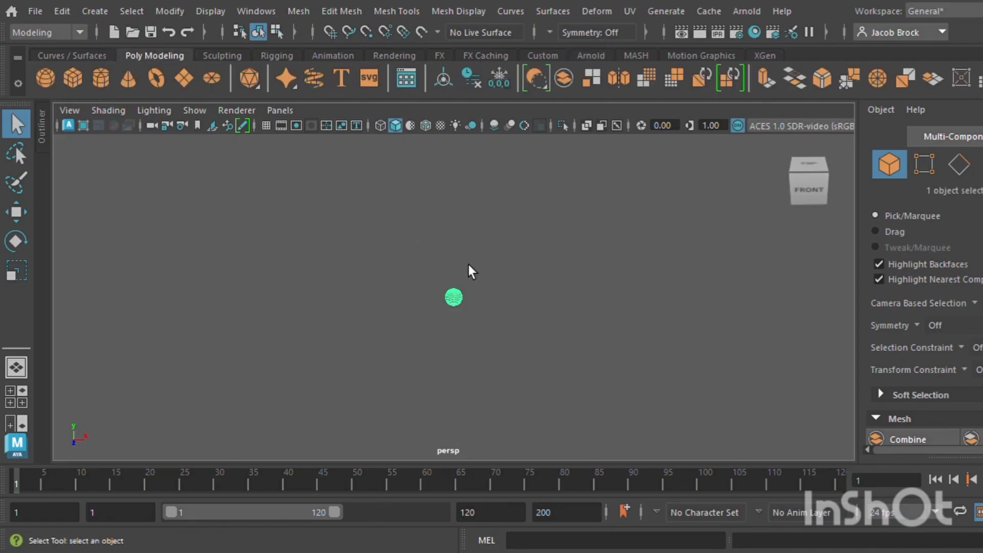
key("f")
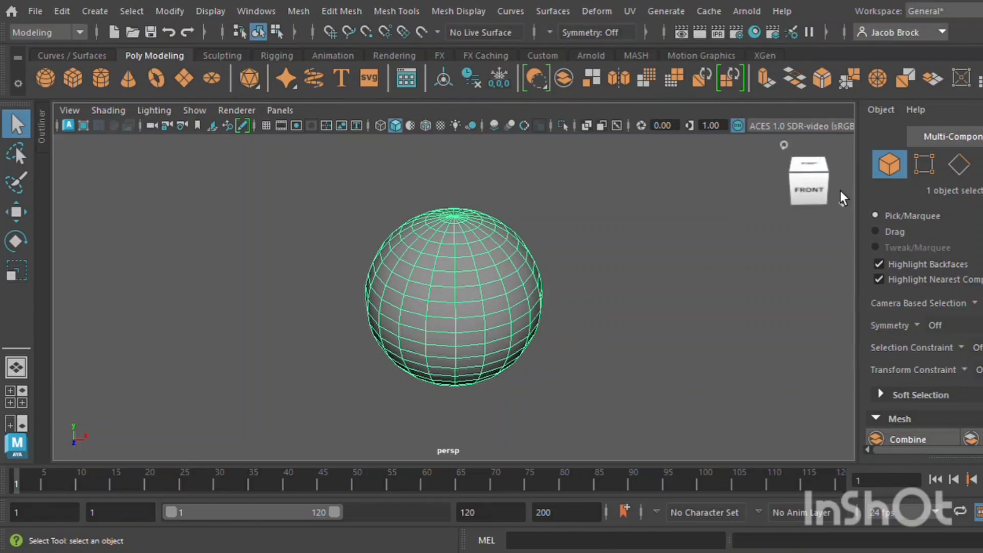
left_click(808, 189)
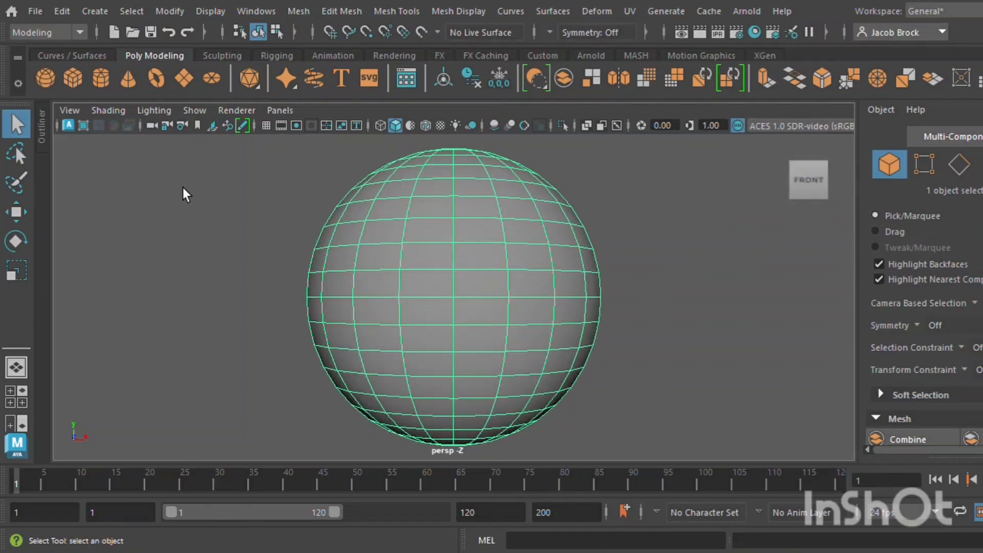
Select the faces of the sphere's upper half and move them up to stretch it into a tall capsule
key("F11")
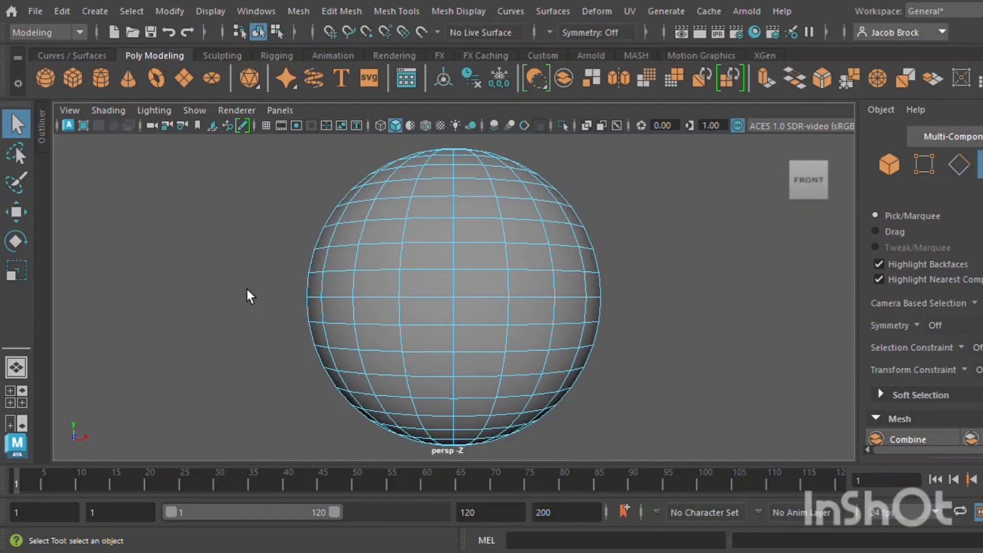
left_click_drag(239, 281, 742, 125)
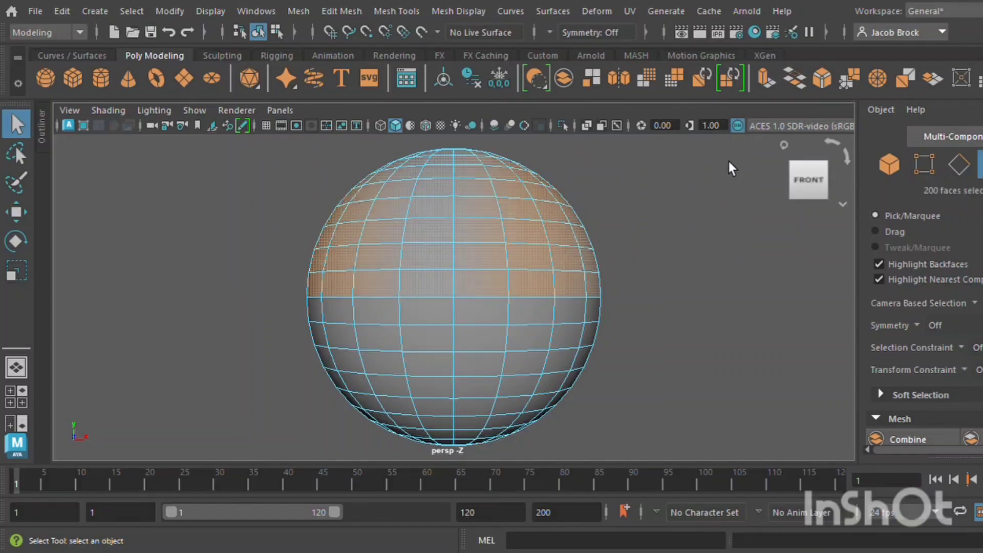
left_click(16, 211)
scroll(397, 238, "down", 8)
left_click_drag(471, 205, 487, 78)
left_click_drag(491, 225, 498, 238, "alt")
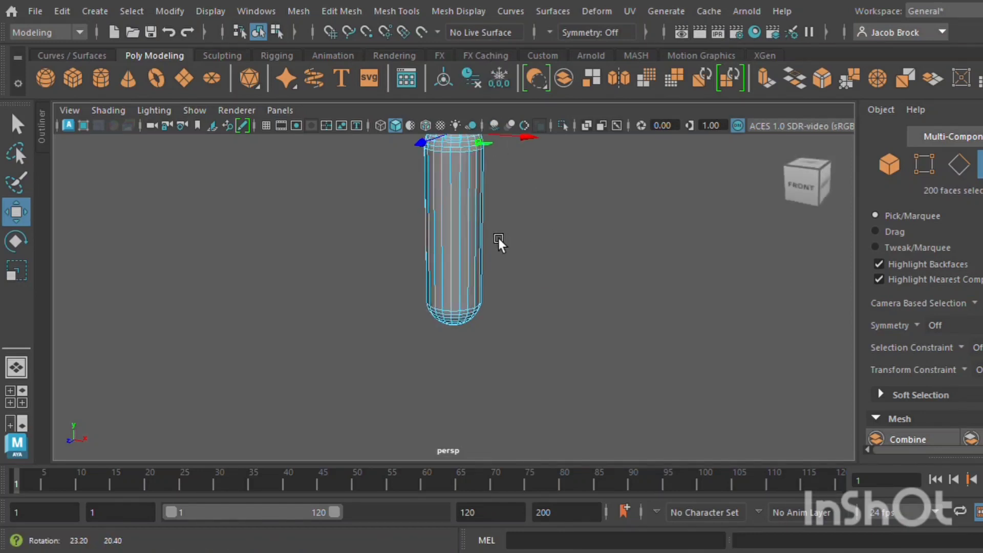
middle_click_drag(498, 238, 465, 328, "alt")
left_click_drag(422, 180, 413, 199)
Insert two edge loops around the capsule's straight section with Multi-Cut, dividing it roughly into thirds
left_click_drag(507, 269, 417, 252, "alt")
scroll(539, 345, "up", 4)
middle_click_drag(539, 345, 600, 279, "alt")
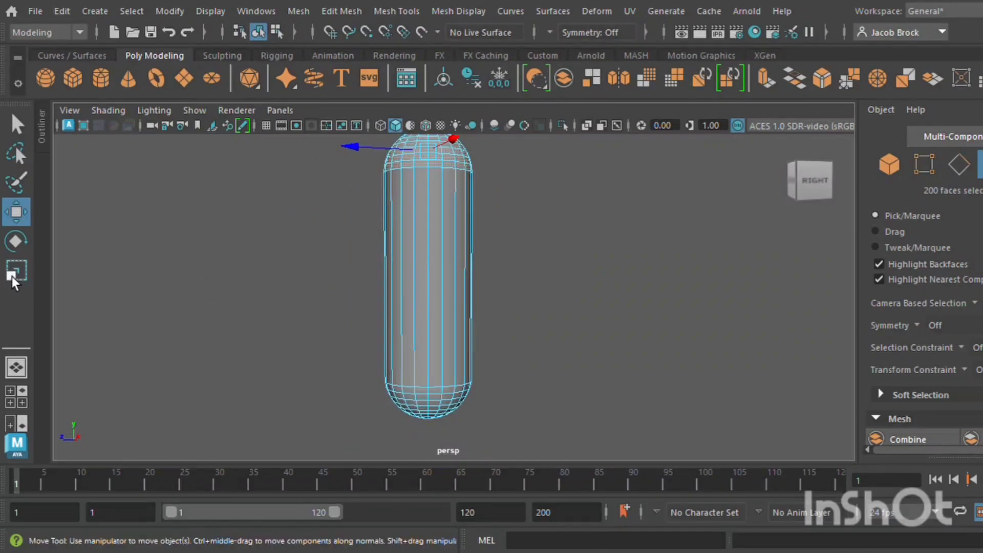
key("r")
key("ctrl+a")
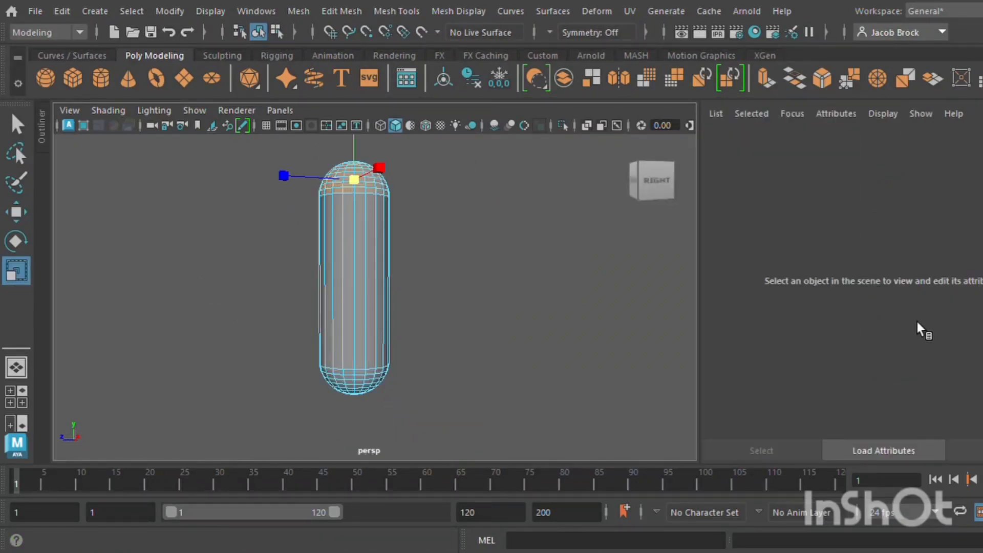
key("ctrl+a")
scroll(912, 266, "down", 5)
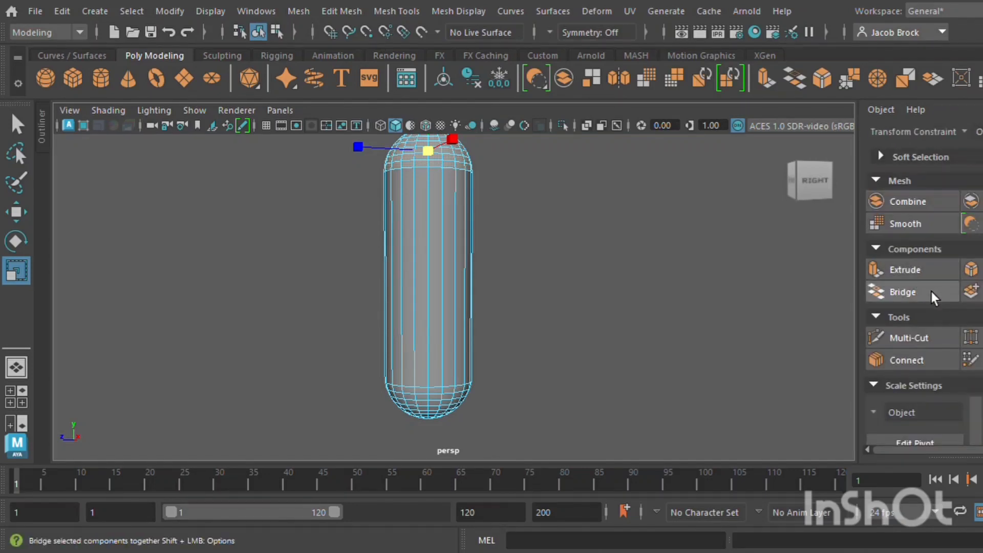
left_click(923, 345)
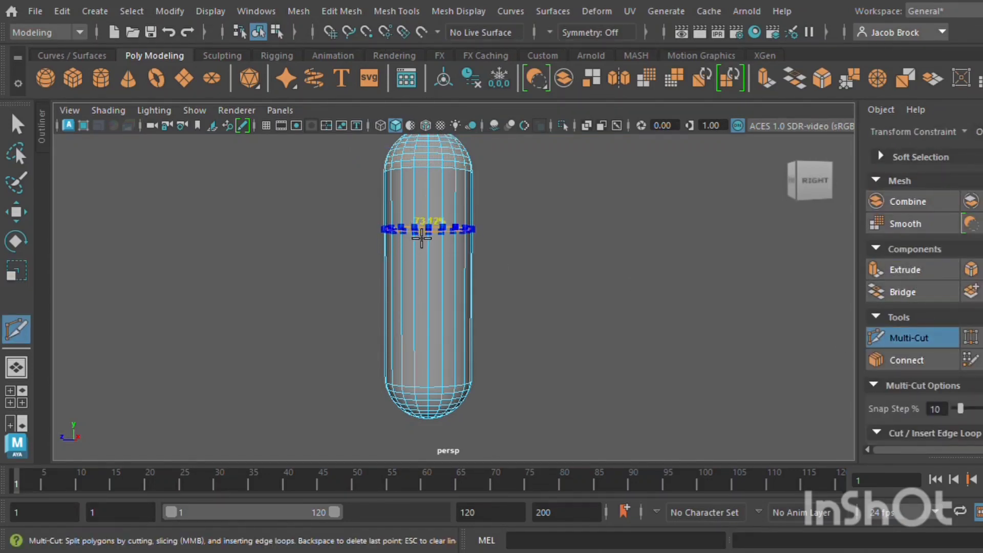
left_click(418, 228, "ctrl")
left_click(421, 312, "ctrl")
Move the two new edge loops backward along the Z axis to give the capsule body a gentle bend
left_click(17, 212)
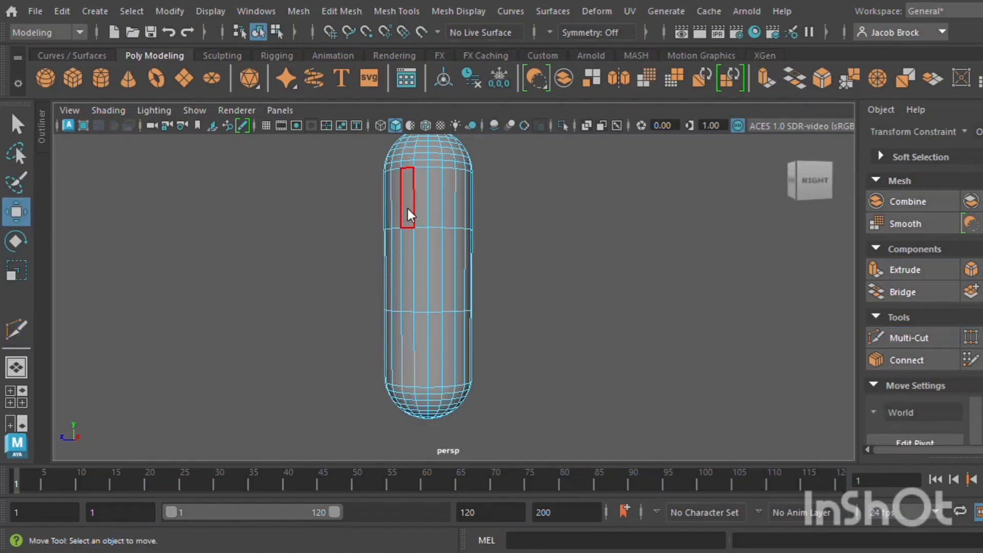
left_click(431, 229)
mouse_move(448, 303)
left_mouse_down("alt")
mouse_move(427, 330)
mouse_move(437, 313)
left_mouse_up("alt")
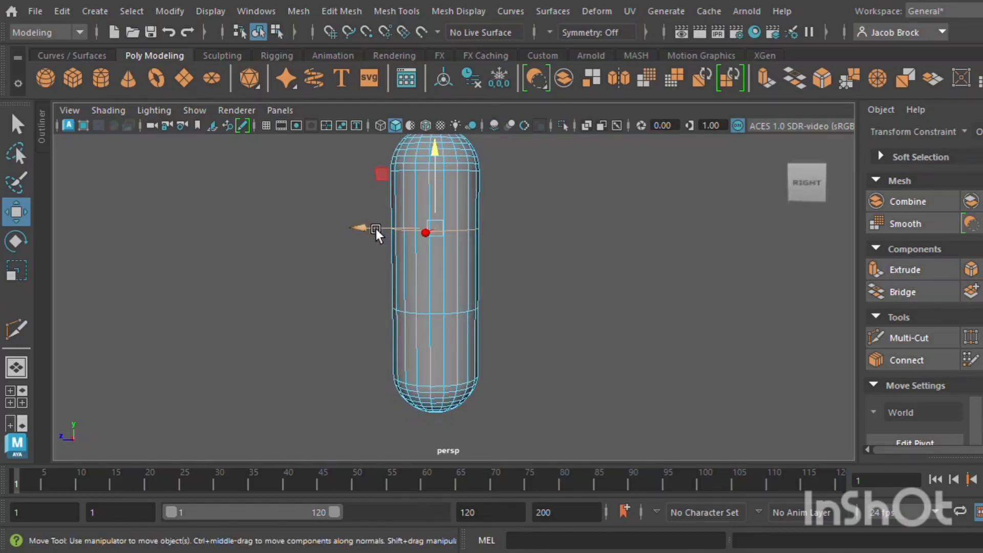
left_click_drag(376, 228, 384, 235)
double_click(433, 312)
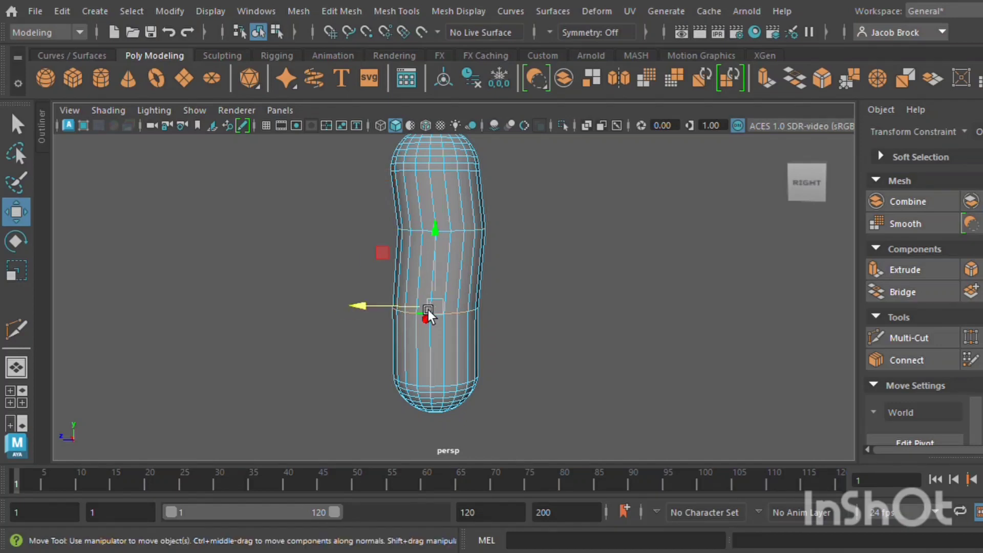
left_click_drag(398, 308, 481, 340)
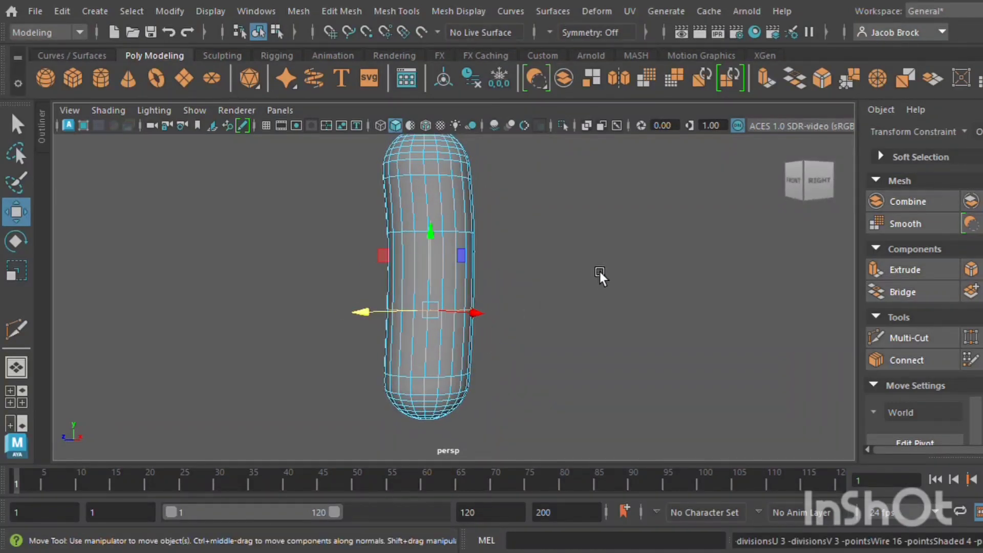
left_click(591, 78)
left_click(598, 234)
left_click_drag(597, 235, 683, 281, "alt")
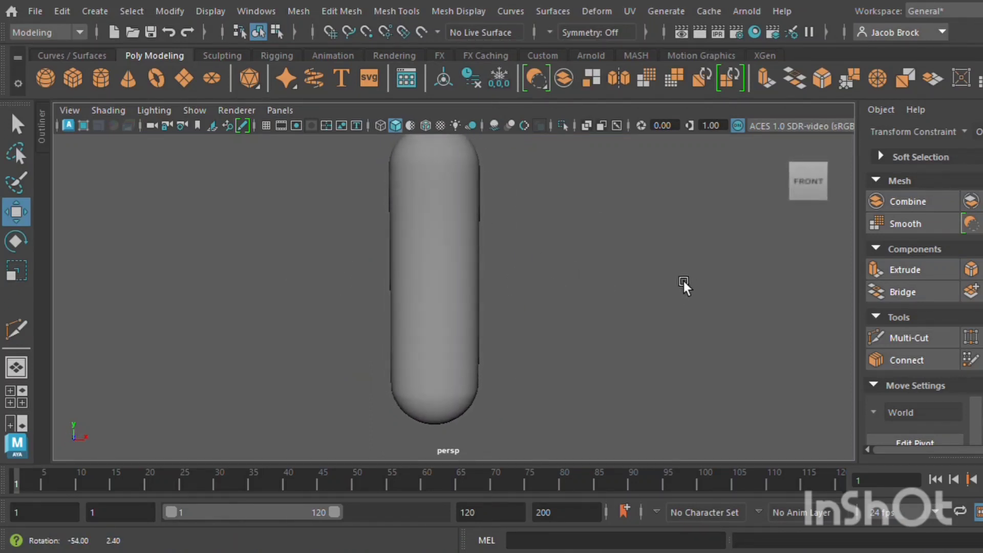
Create a second sphere for an eye, raise it to the body's upper part and scale it down uniformly
left_click(818, 187)
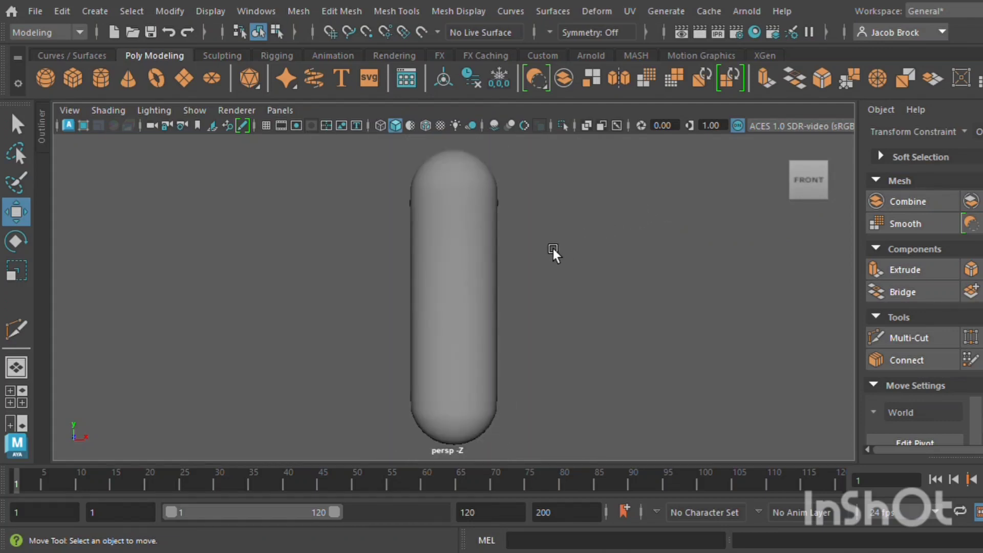
left_click(494, 251)
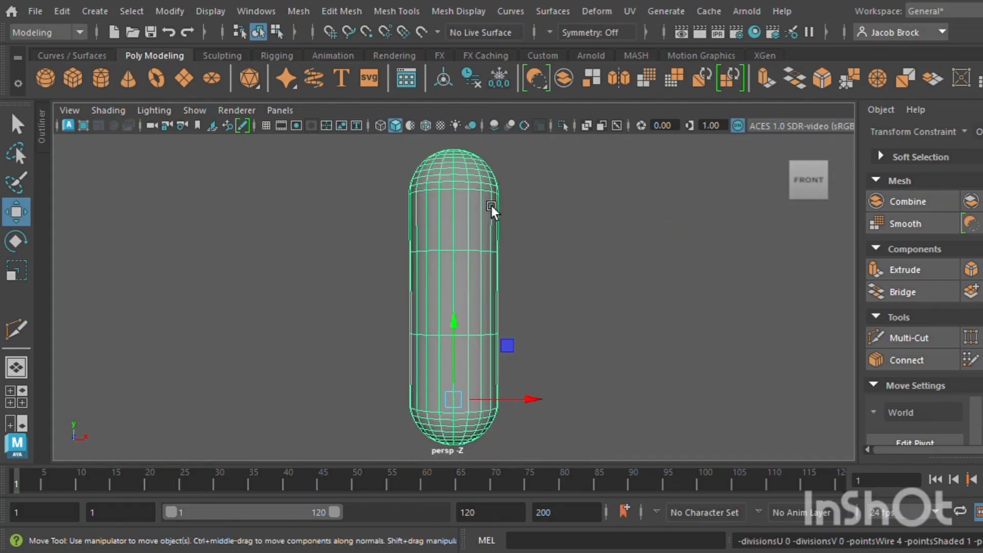
scroll(492, 206, "up", 3)
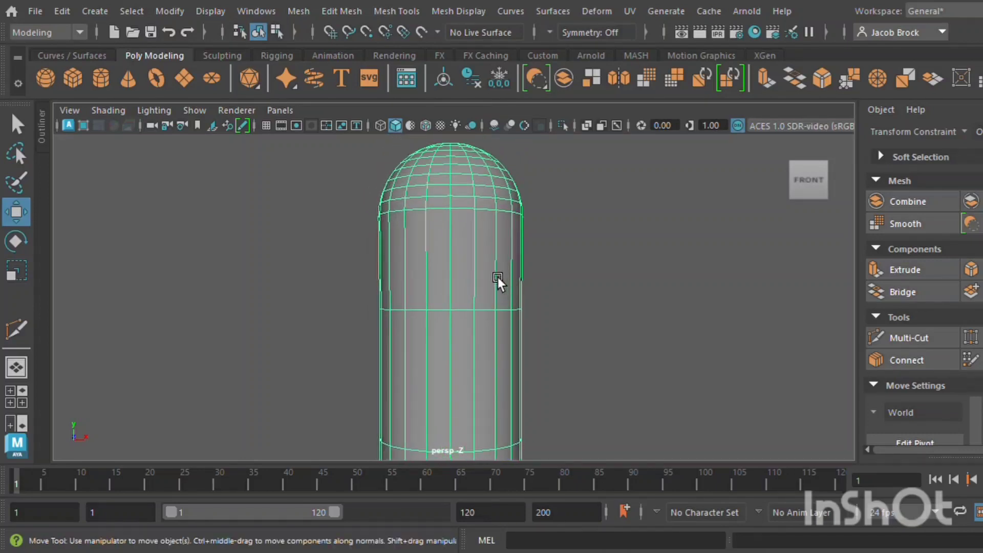
left_click(45, 78)
scroll(604, 284, "down", 3)
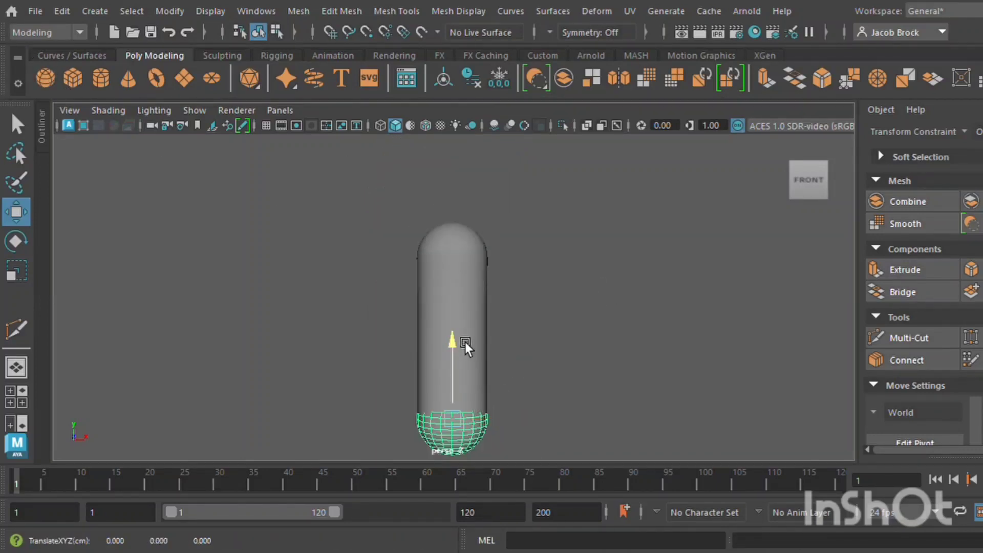
left_click_drag(465, 342, 476, 209)
left_click(24, 280)
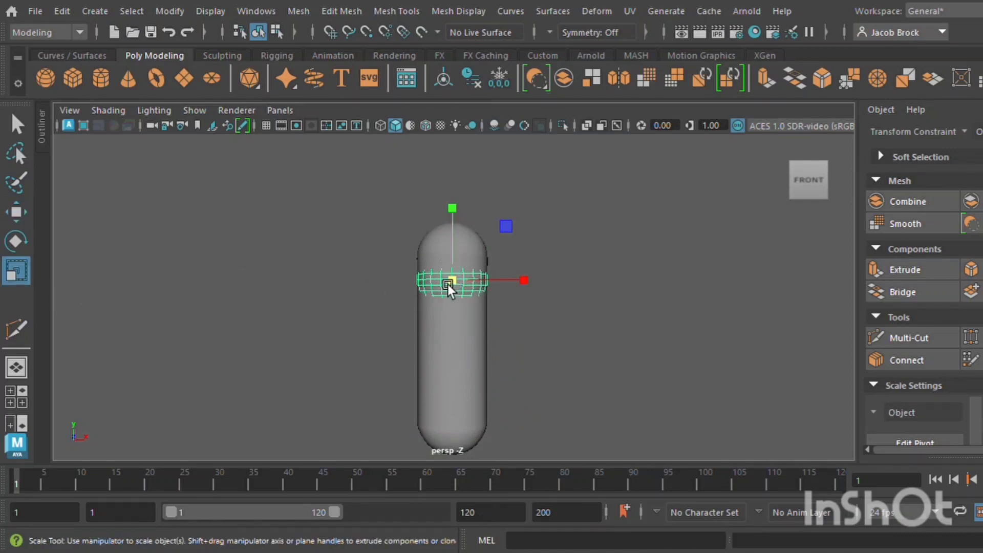
left_click_drag(466, 288, 445, 294)
Place the small sphere on the body's front left at about X -0.37, Y 3.74, Z 0.89 and fine-tune its size
left_click(17, 211)
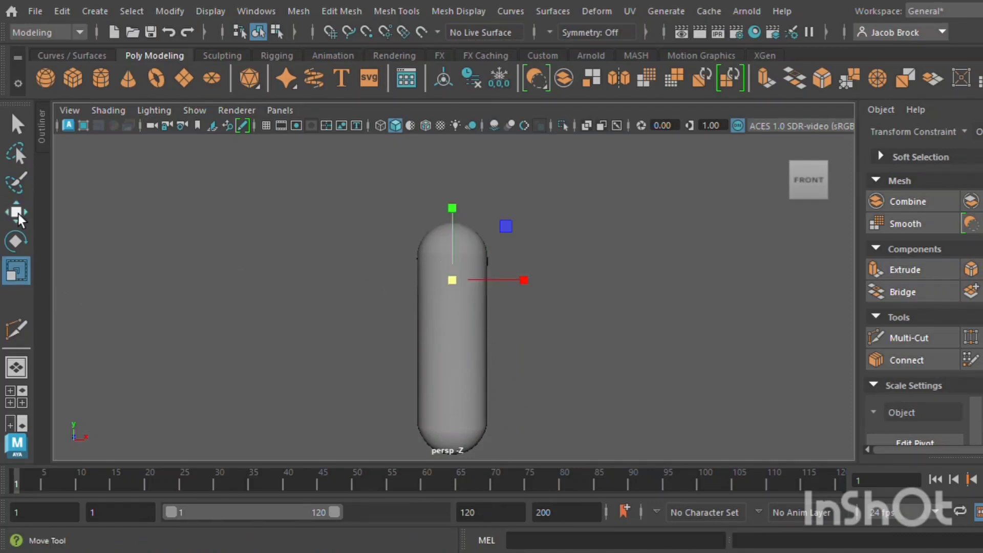
left_click_drag(501, 343, 465, 373, "alt")
left_click_drag(441, 310, 460, 297)
left_click(16, 271)
left_click(17, 212)
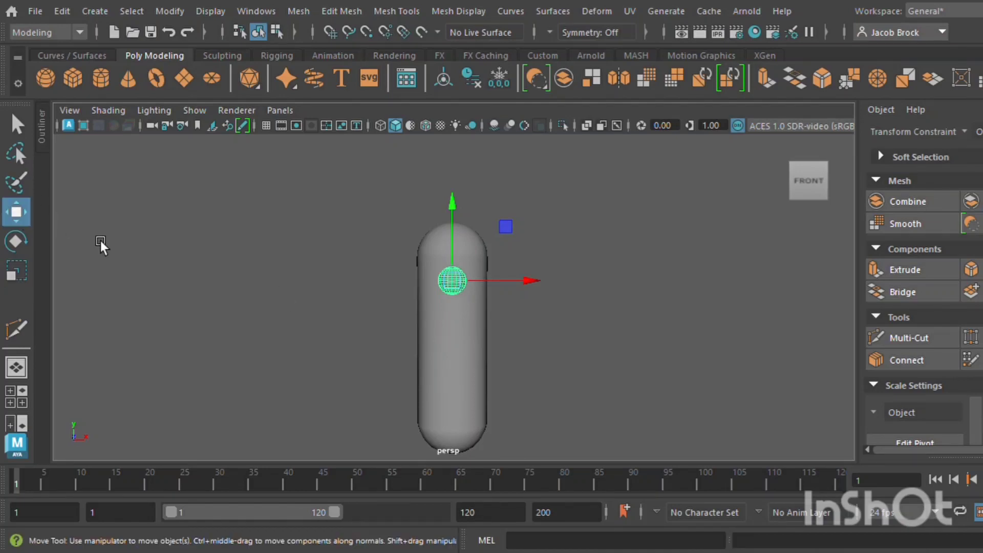
left_click_drag(537, 284, 524, 293)
scroll(530, 293, "up", 4)
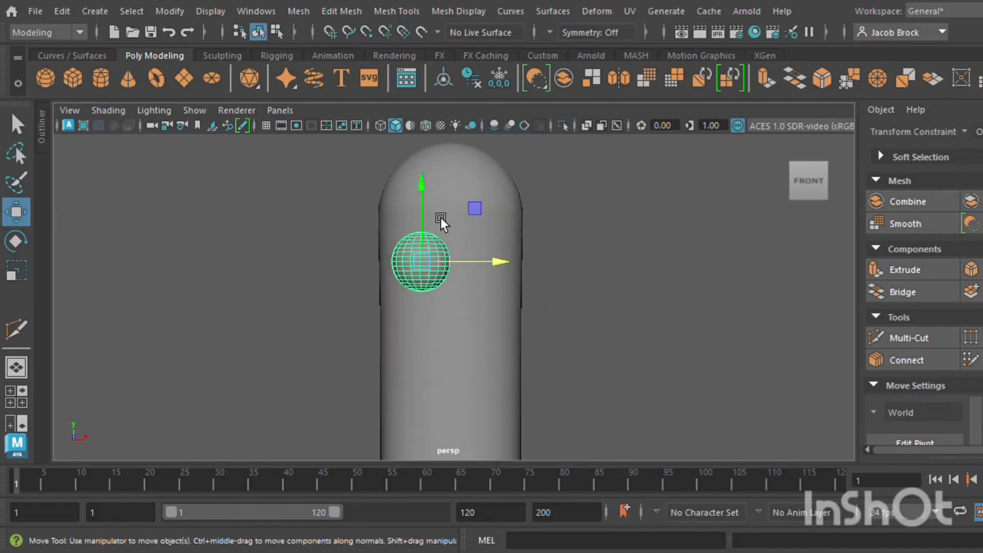
left_click_drag(430, 210, 427, 220)
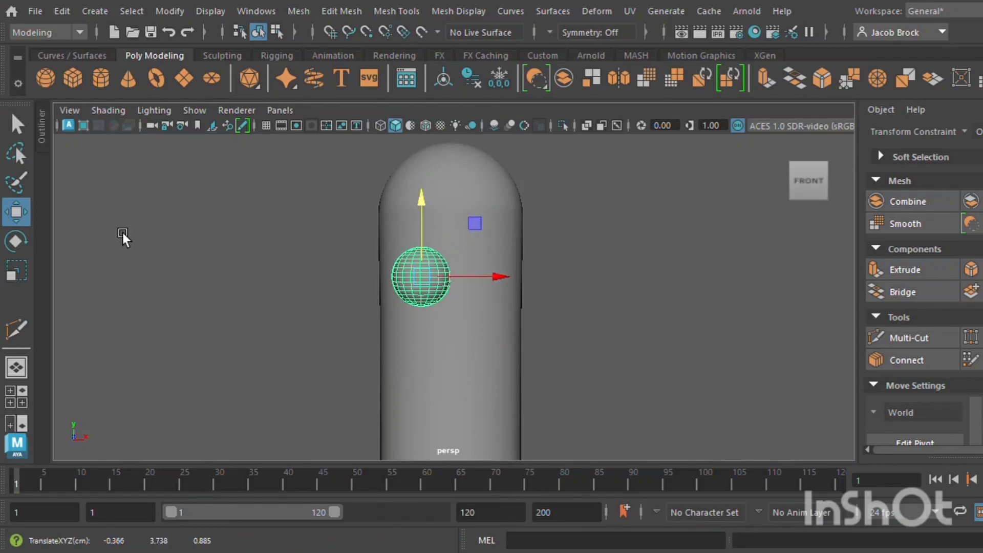
left_click(26, 274)
left_click_drag(422, 284, 426, 277)
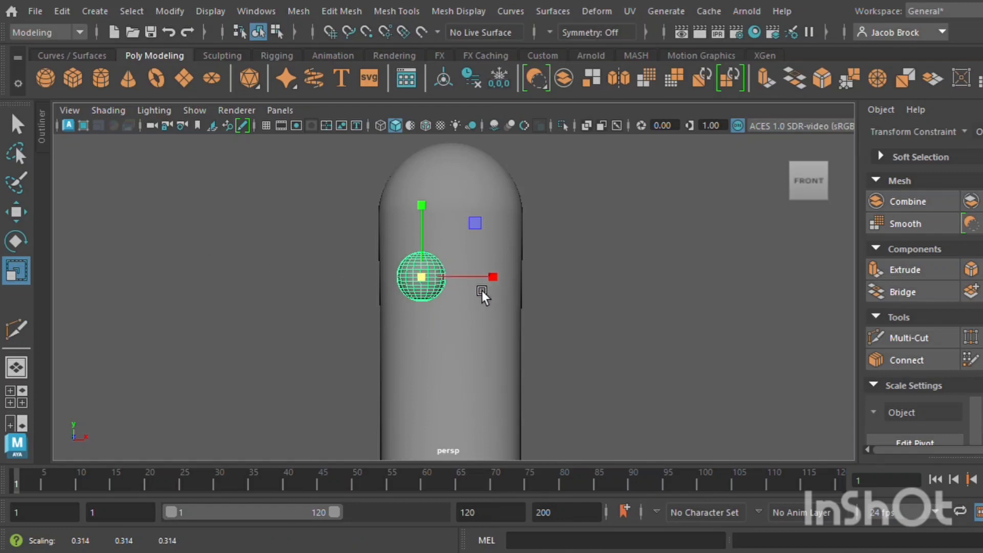
Duplicate the eye sphere and move the copy along X to the right side of the face
left_click(13, 219)
key("ctrl+d")
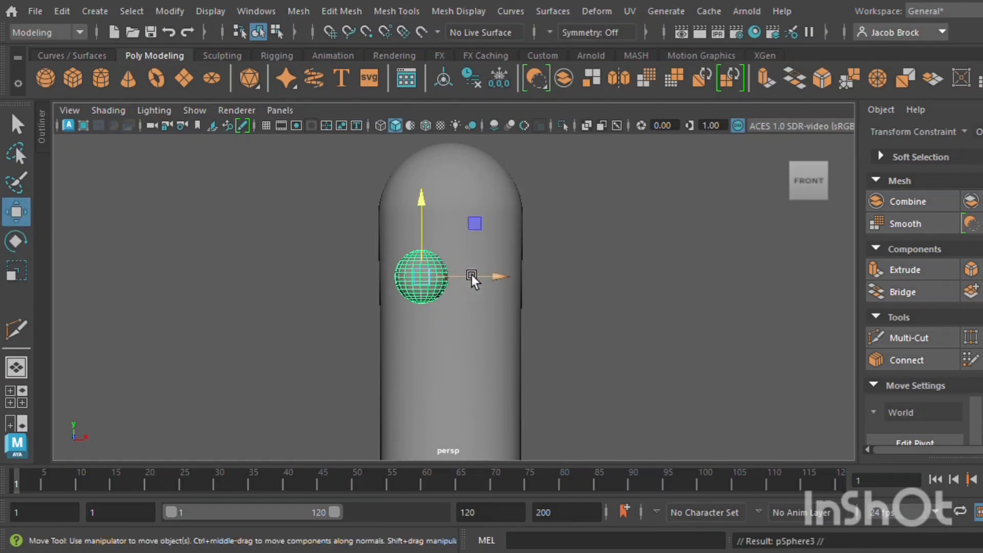
left_click_drag(471, 275, 534, 272)
left_click(634, 296)
Select both eye spheres and move them back along Z so they sit partly embedded in the body
left_click_drag(634, 296, 491, 328, "alt")
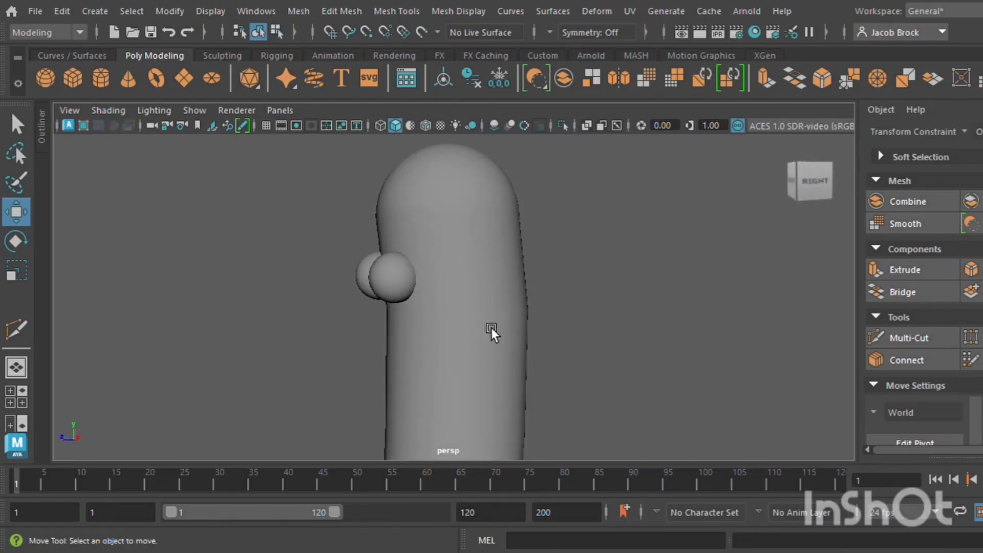
left_click(391, 274)
left_click(404, 306, "shift")
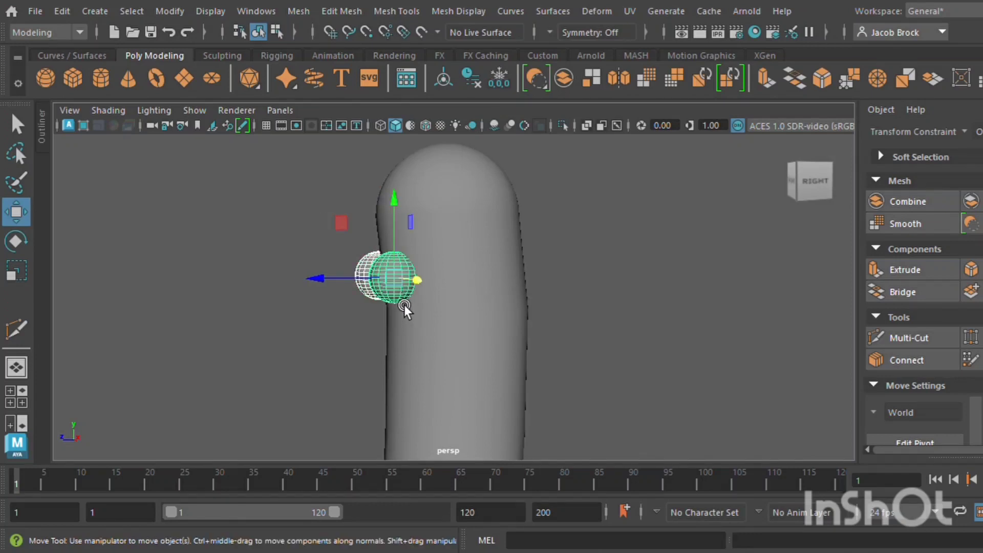
left_click_drag(334, 281, 469, 323)
scroll(434, 323, "up", 4)
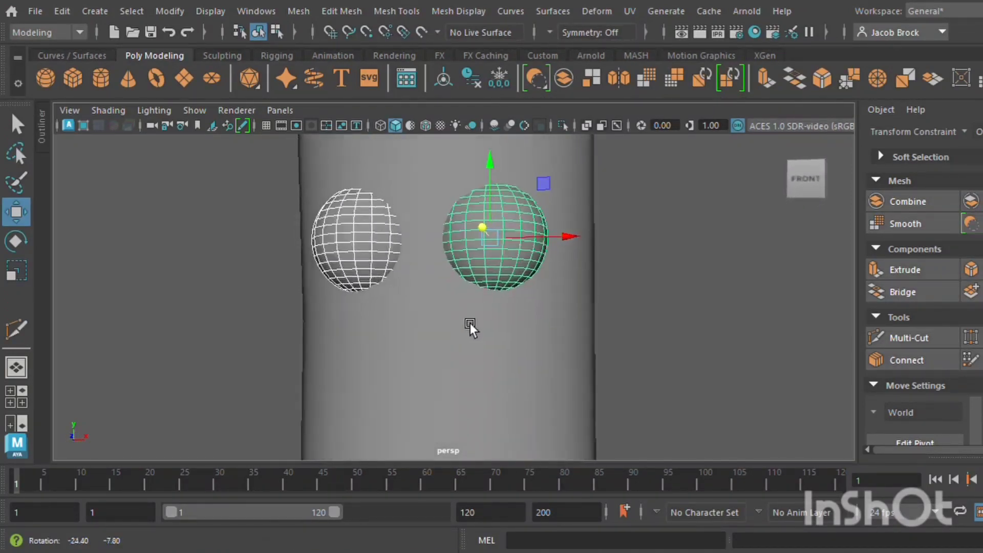
scroll(403, 293, "up", 3)
Insert three edge loops around the body with Multi-Cut, one just above the eyes and two near and below their lower edge
left_click(392, 296)
left_click_drag(392, 296, 428, 313, "alt")
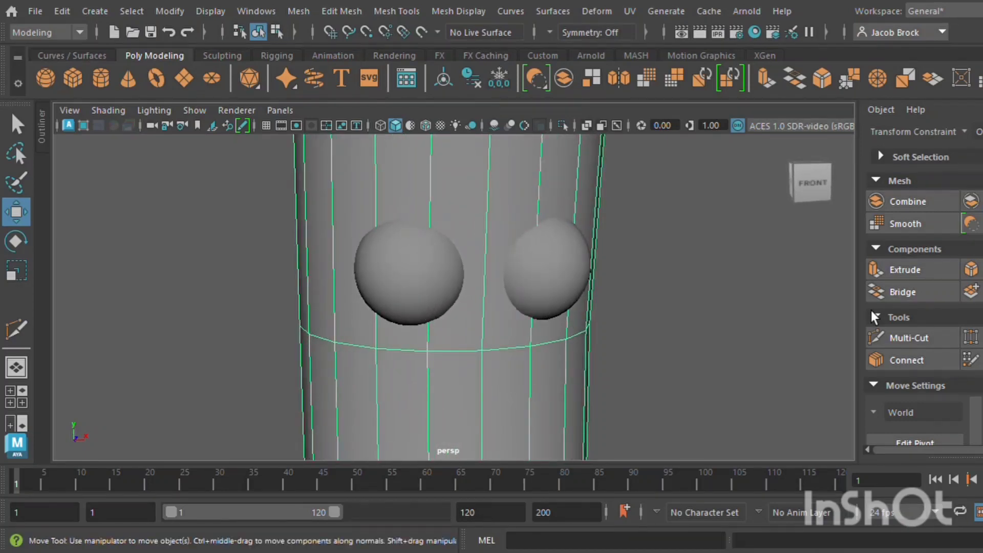
left_click(897, 344)
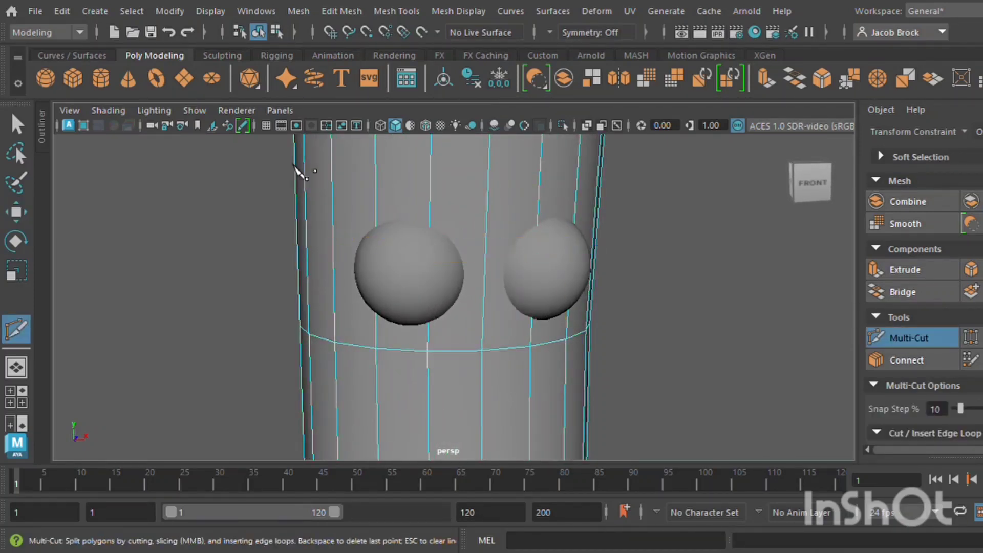
left_click(393, 227, "ctrl")
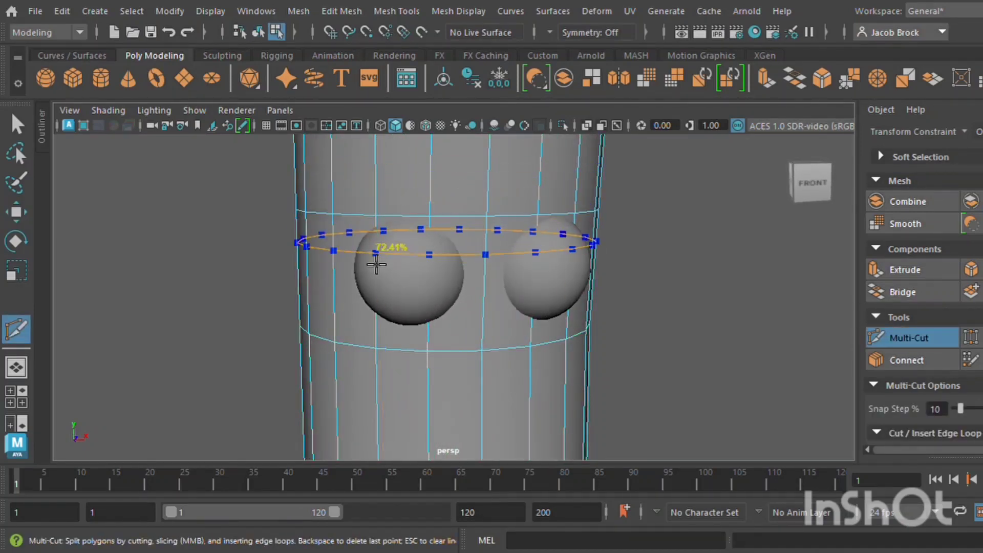
left_click(372, 338, "ctrl")
left_click(364, 309, "ctrl")
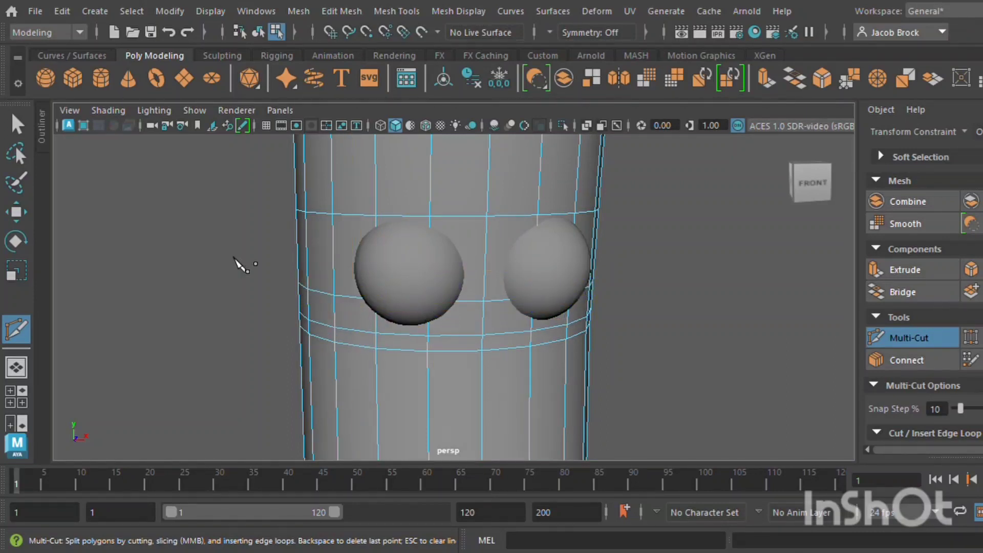
left_click(15, 211)
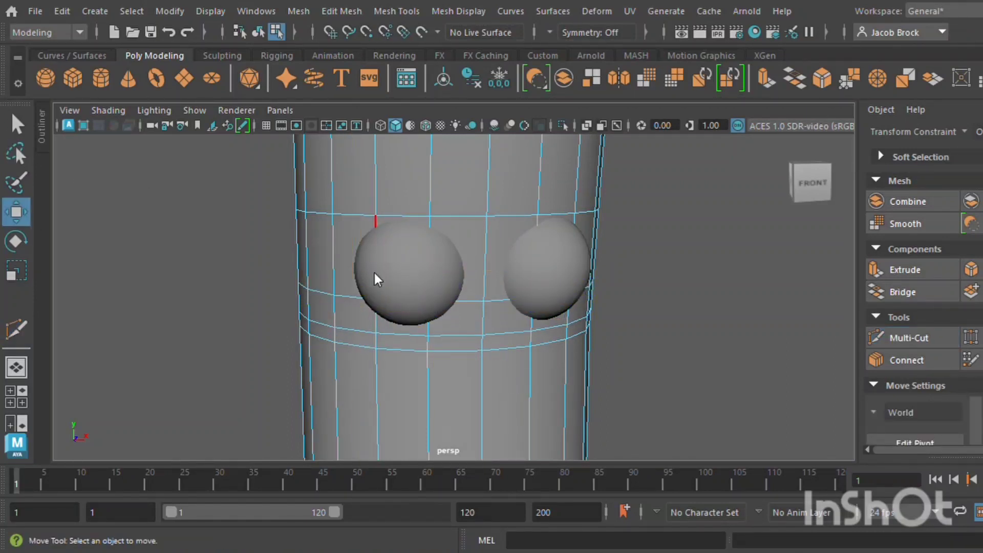
Put the body mesh, rather than the eye sphere, into vertex editing
key("F9")
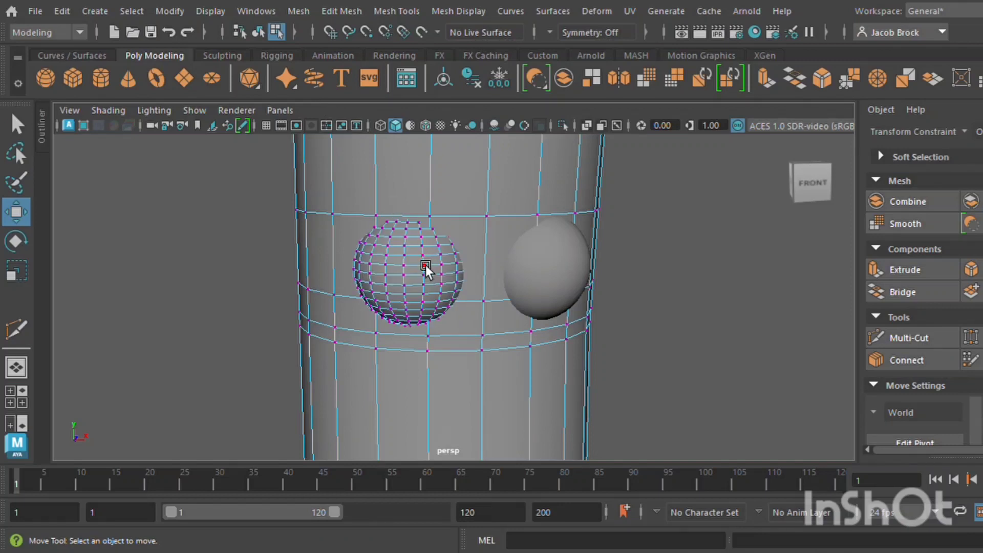
scroll(425, 265, "up", 3)
middle_click_drag(426, 296, 444, 280, "alt")
scroll(378, 312, "up", 2)
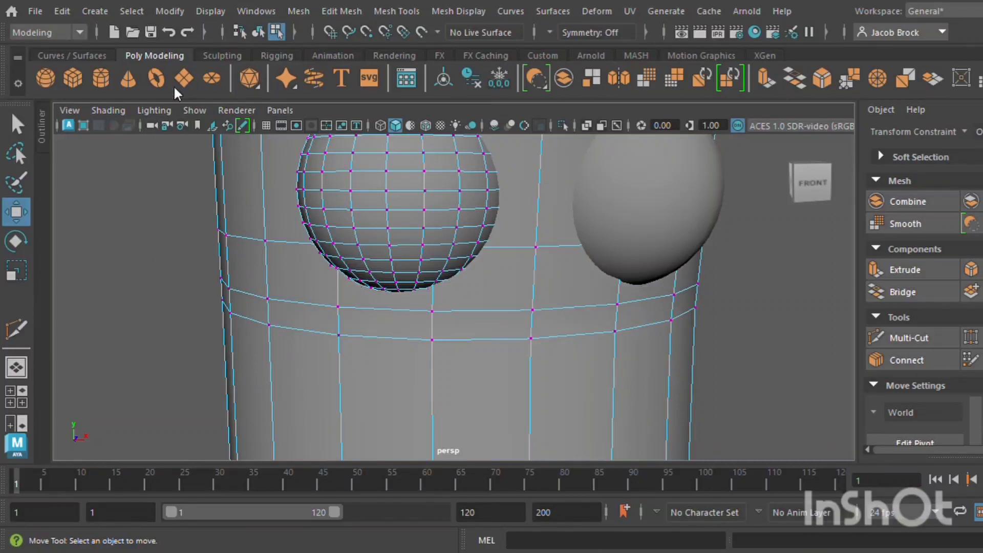
key("F8")
scroll(161, 232, "down", 3)
left_click(195, 229)
left_click(361, 299)
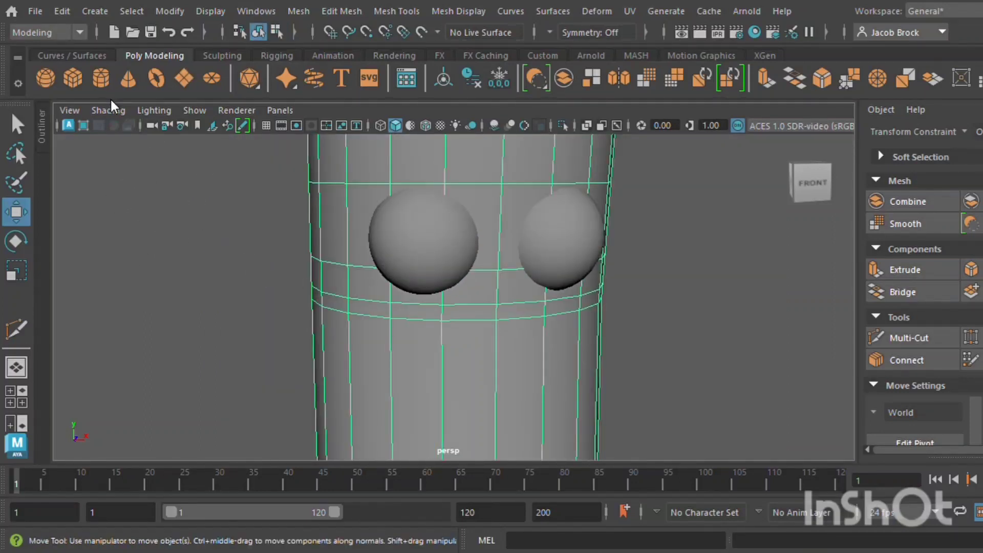
key("F9")
left_click_drag(413, 281, 407, 279)
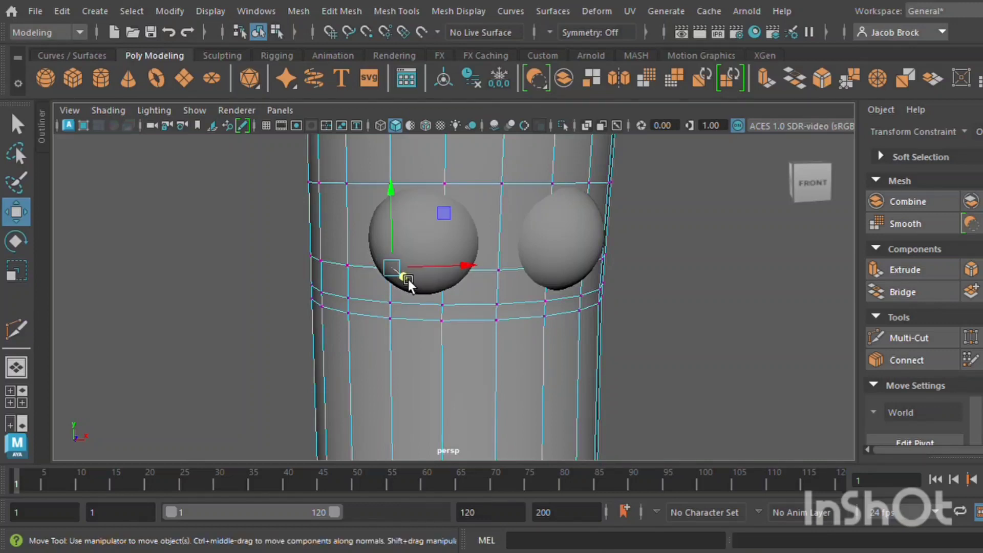
left_click(686, 333)
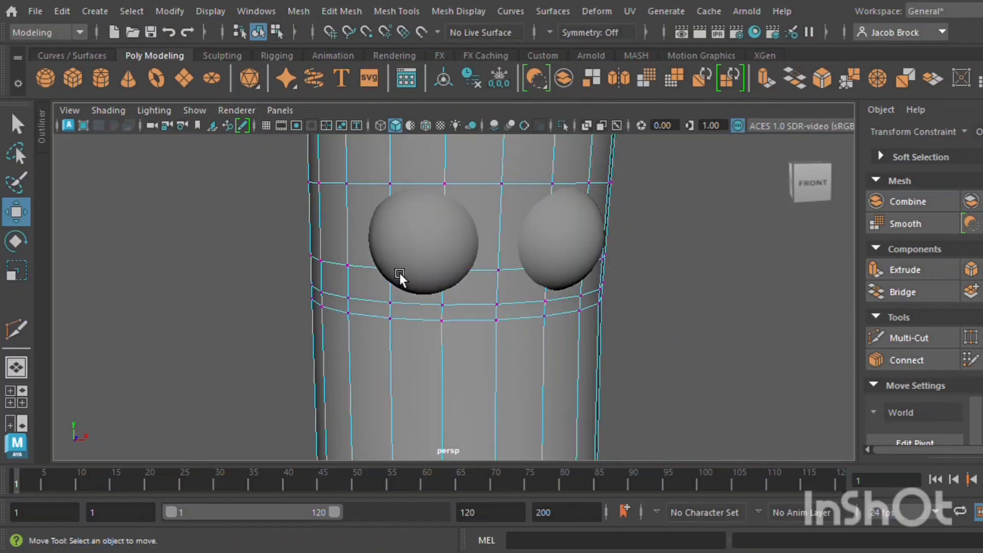
Try to lower the two body vertices behind the left eye so the edge follows the eye's lower outline
left_click(400, 274)
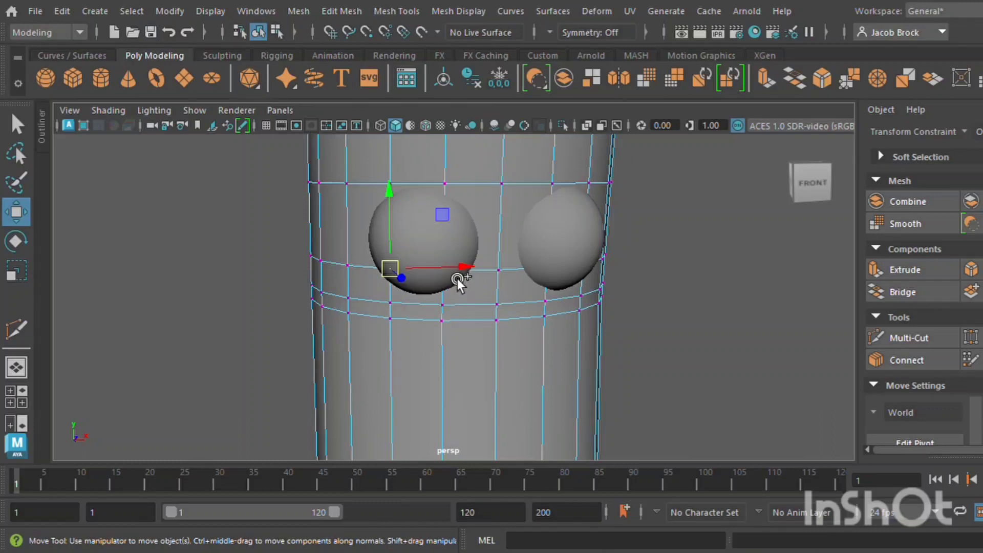
left_click_drag(451, 266, 475, 293)
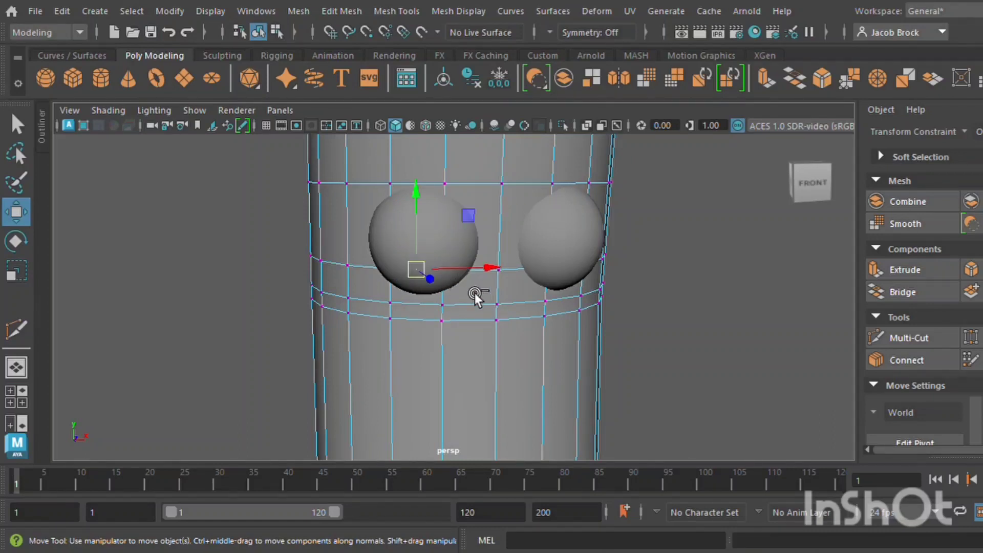
left_click_drag(418, 225, 433, 241)
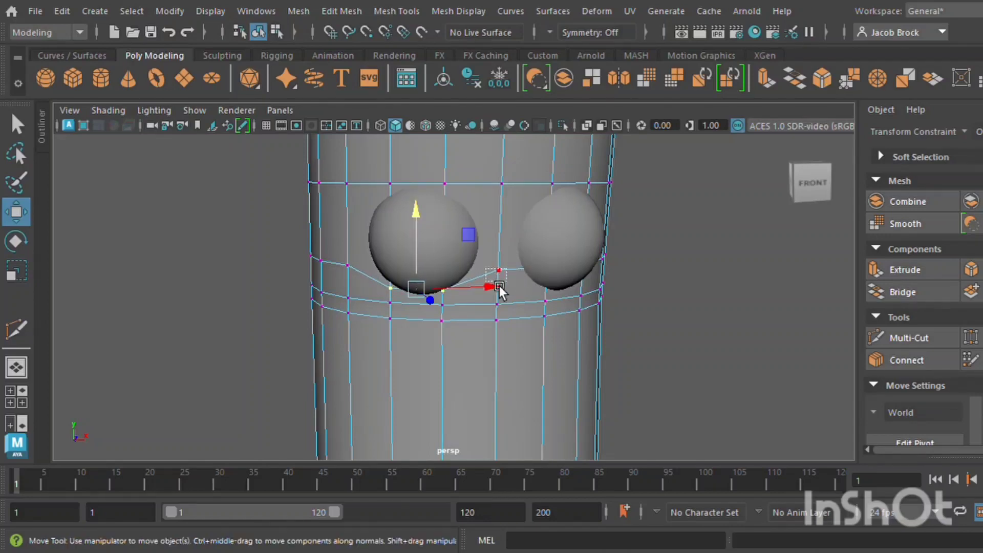
left_click(499, 271)
left_click_drag(484, 297, 560, 306, "alt")
Try to cut extra vertical edge loops into the body beside the eyes with Multi-Cut
left_click(902, 339)
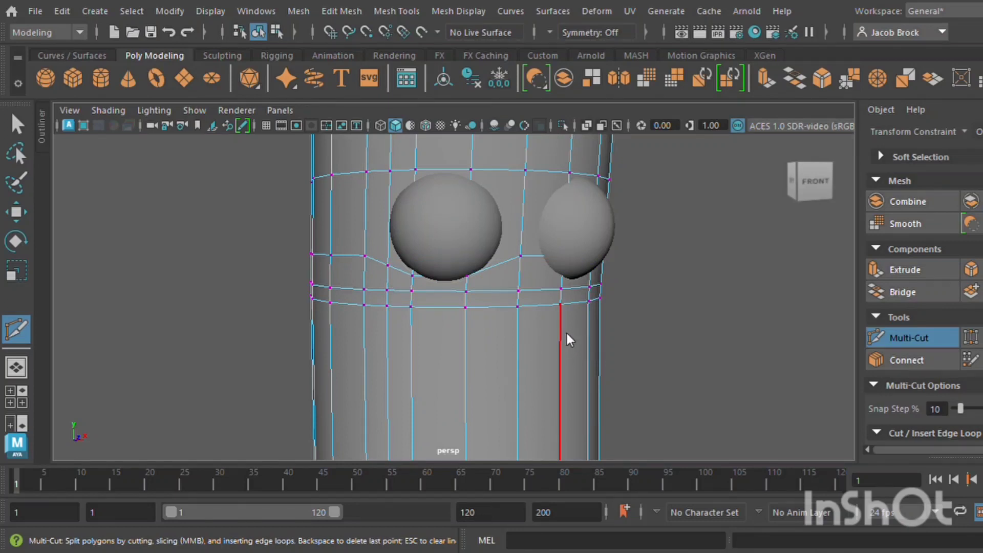
left_click_drag(566, 330, 492, 342, "alt")
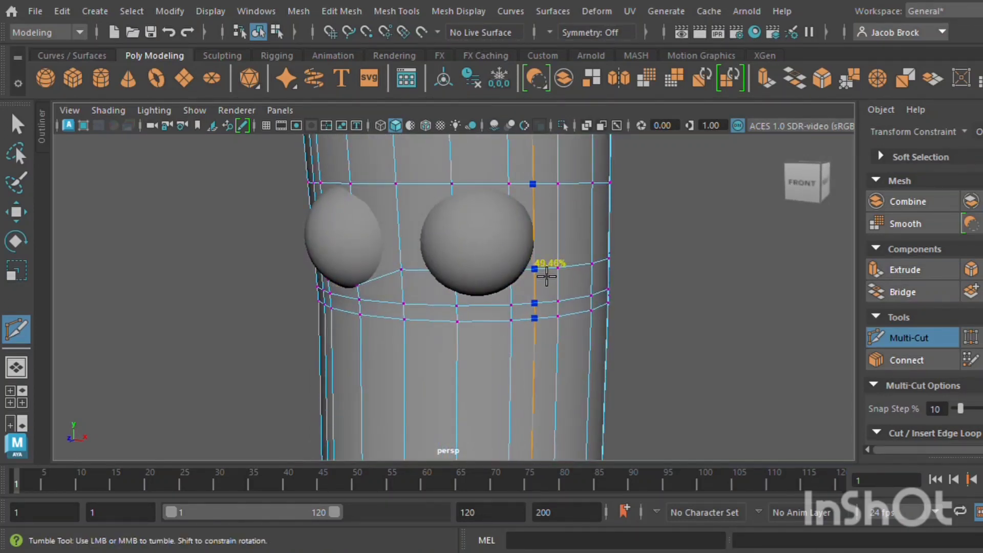
left_click(457, 321)
left_click_drag(489, 409, 512, 377, "alt")
Undo the recent cuts together with the vertex move and vertex selection under the left eye
key("ctrl+z")
key("ctrl+z")
key("ctrl+z")
key("ctrl+z")
key("ctrl+z")
key("ctrl+z")
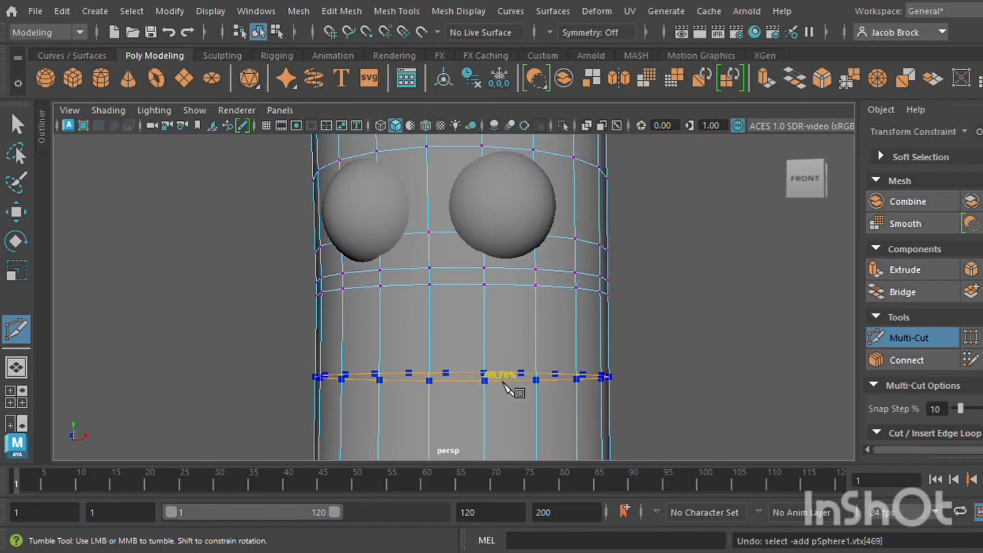
Insert two vertical edge loops in the body with Multi-Cut, one near the outer side of each eye
left_click_drag(411, 321, 462, 338, "alt")
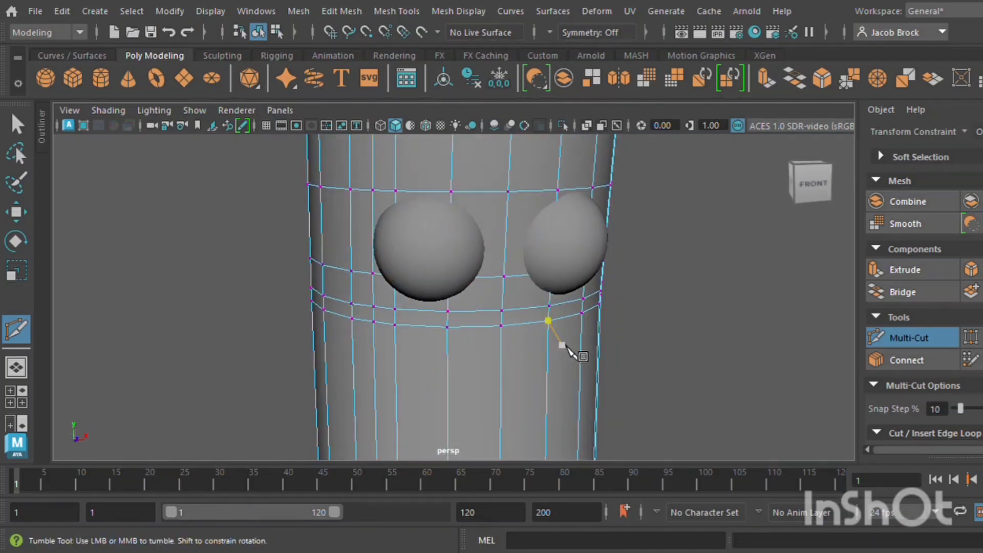
left_click_drag(563, 344, 544, 329, "alt")
left_click(512, 243, "ctrl")
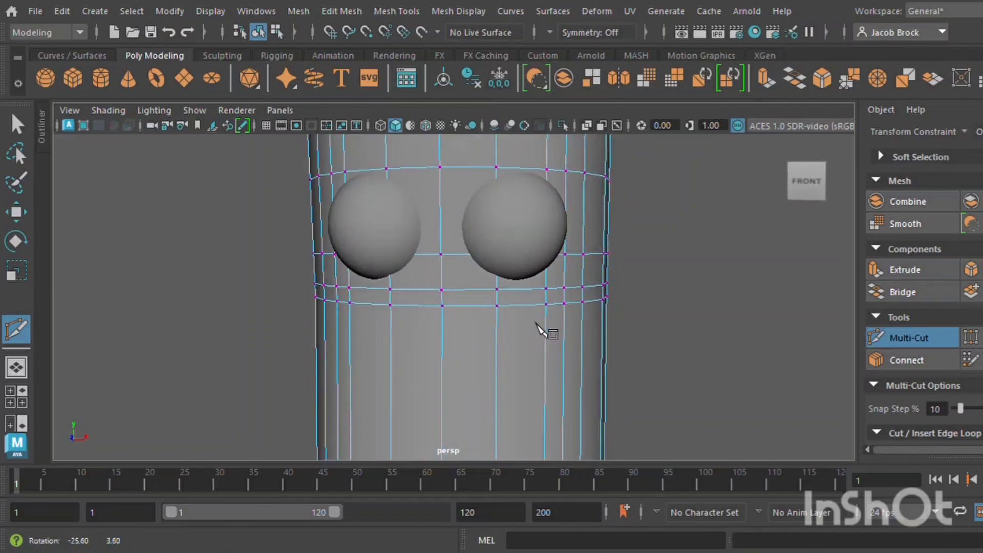
Return the body mesh to vertex editing with the Move tool and constrain moves to slide along the surface
left_click(18, 211)
scroll(349, 284, "up", 4)
left_click_drag(241, 279, 357, 279, "alt")
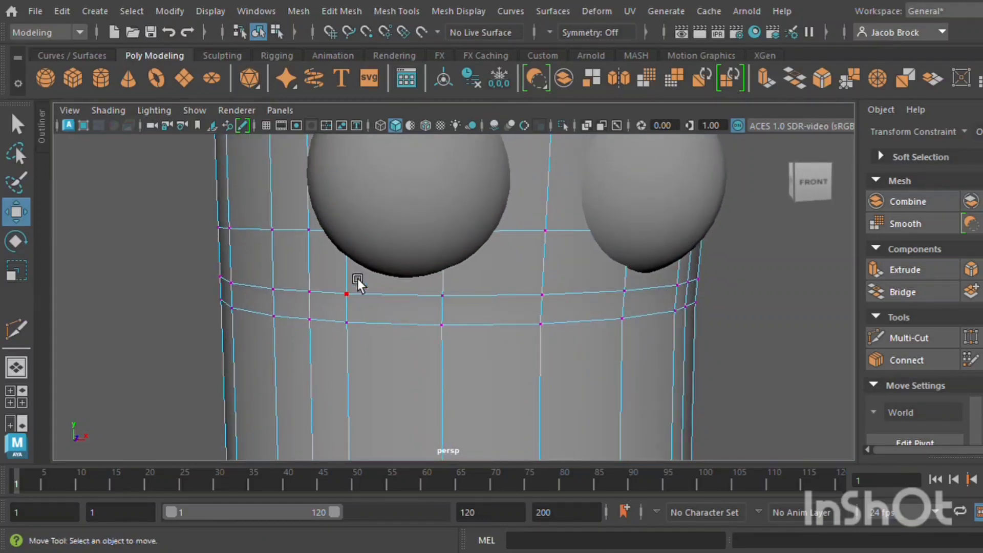
scroll(470, 234, "up", 3)
scroll(470, 234, "up", 2)
scroll(452, 224, "down", 4)
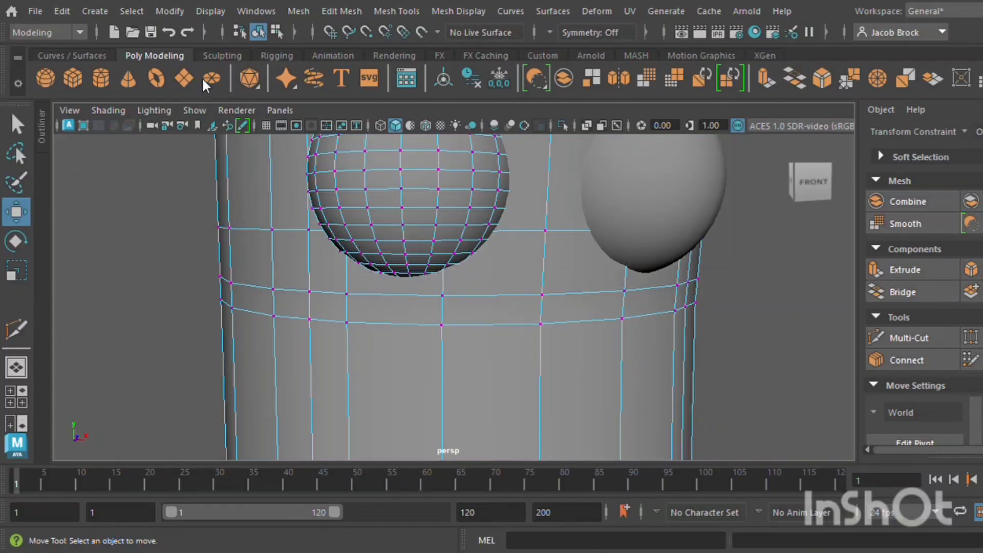
key("F8")
left_click(241, 274)
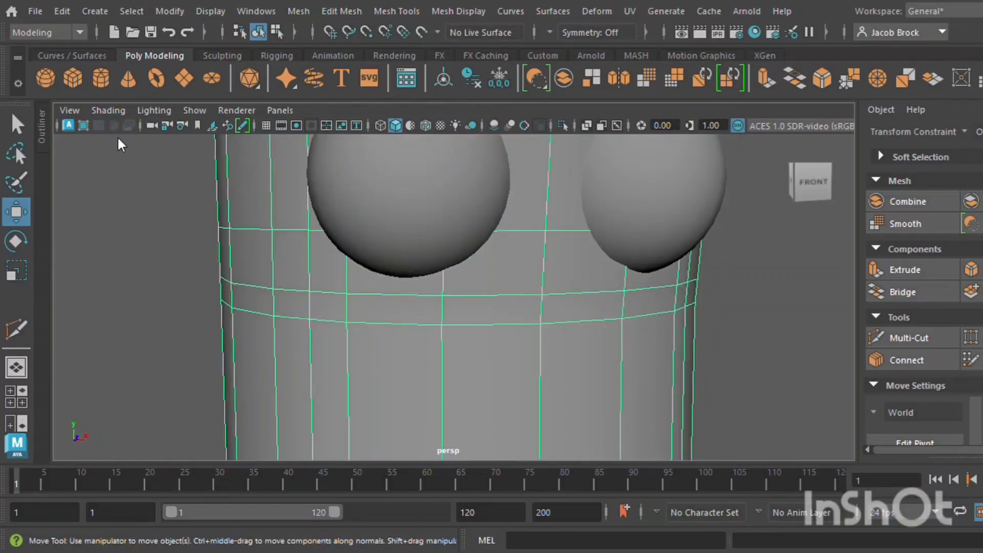
key("F9")
left_click_drag(230, 241, 284, 273, "alt")
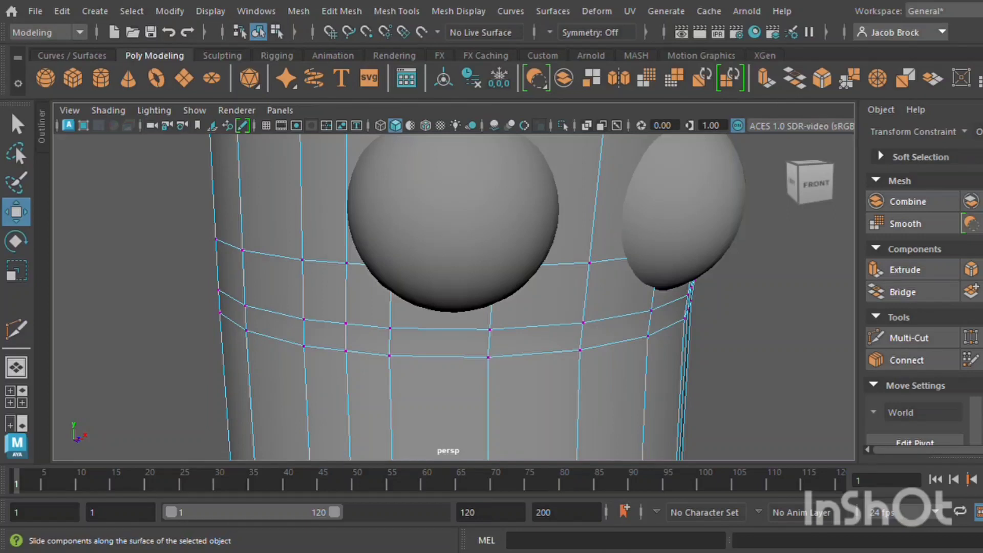
left_click(975, 190)
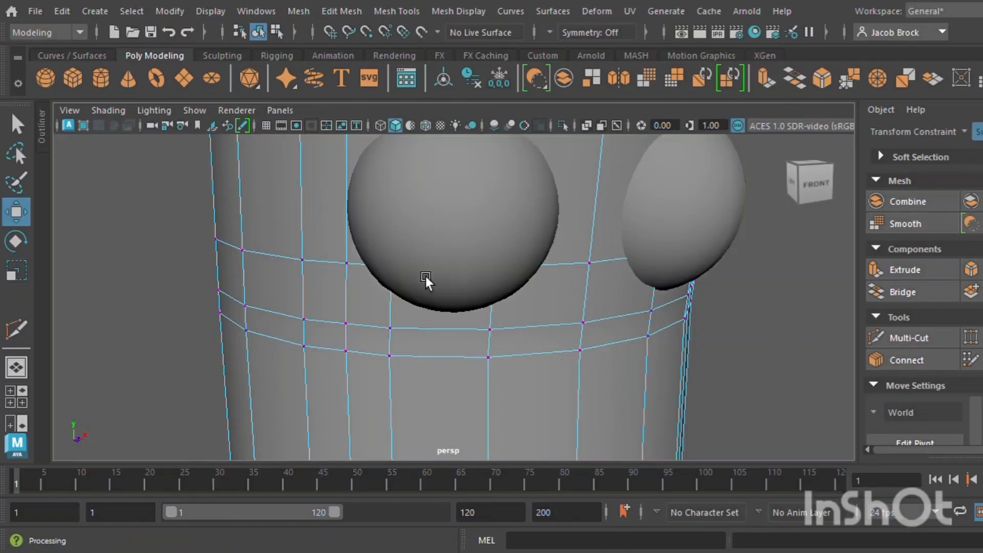
Slide two body vertices to the left eye's outer lower outline, the lower one to about X -0.631, Y 3.435, Z 0.633
left_click(401, 270)
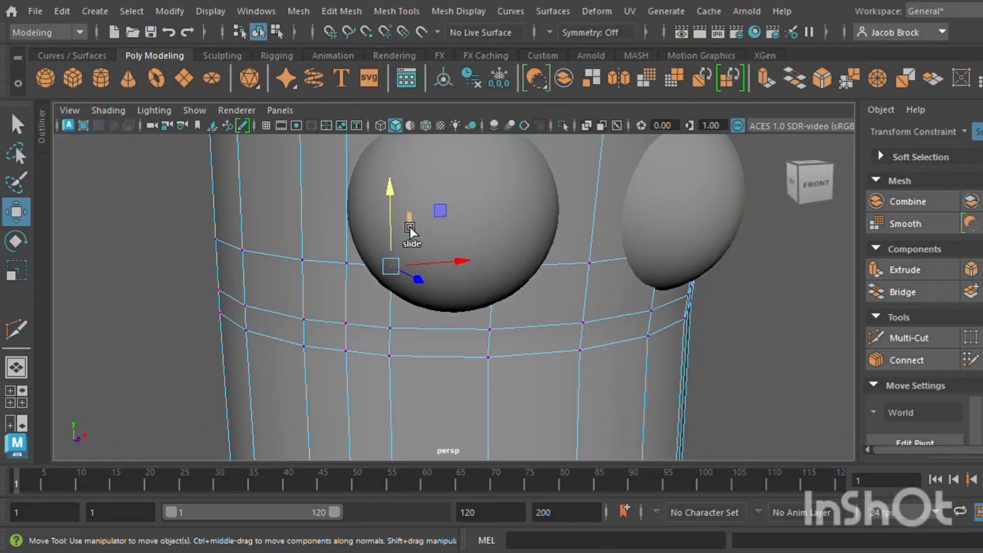
left_click_drag(438, 213, 423, 259)
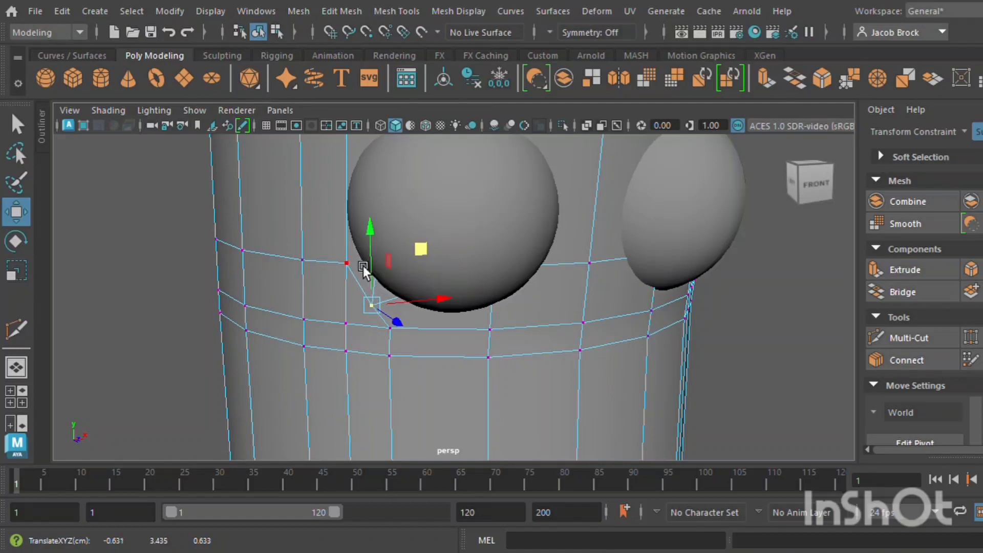
left_click(344, 266)
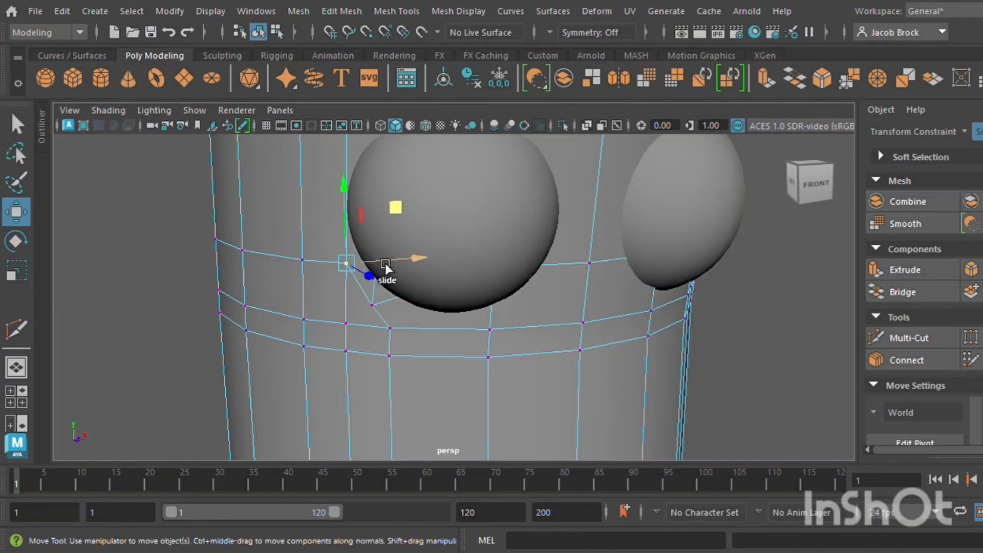
left_click_drag(405, 257, 431, 267)
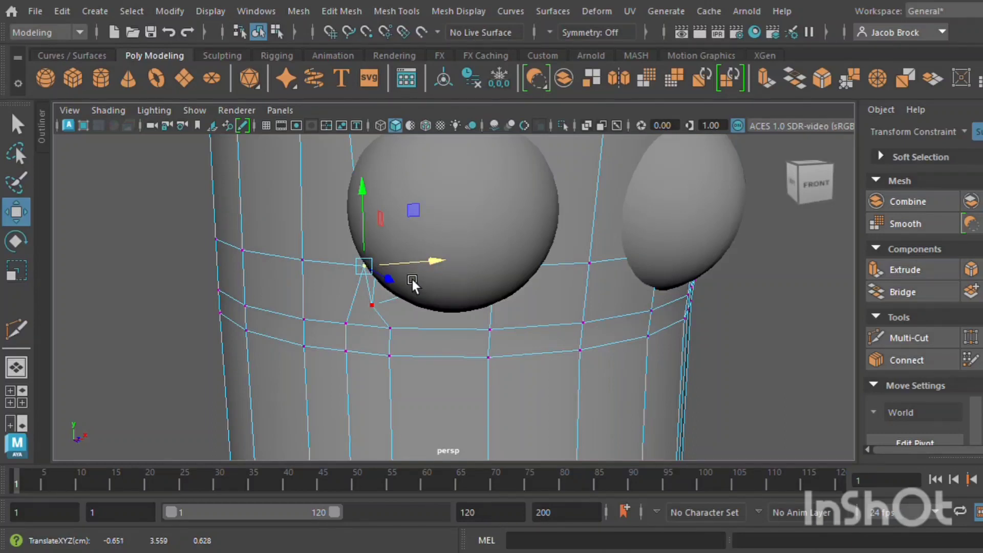
left_click_drag(365, 241, 383, 210)
middle_click_drag(412, 278, 350, 248, "alt")
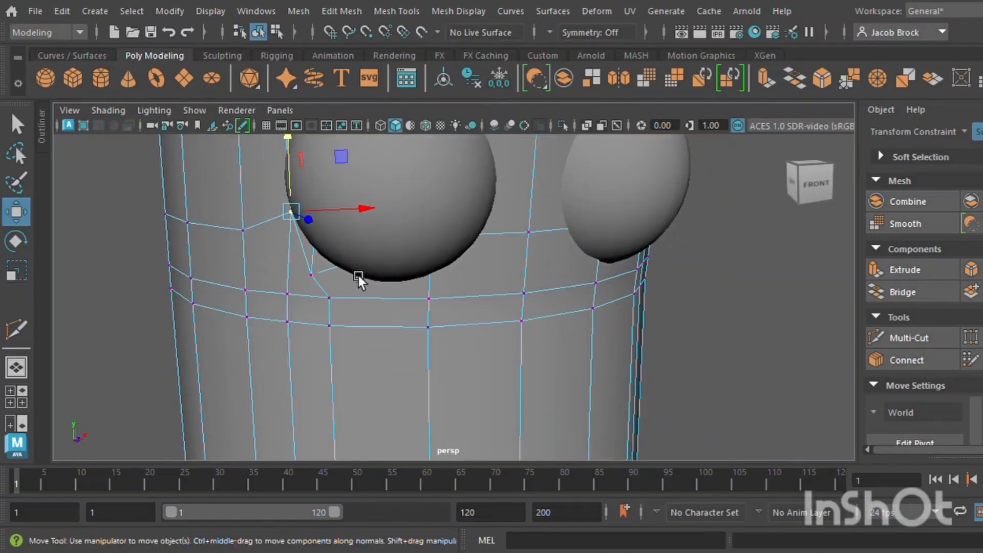
Slide the body vertices beneath and on the inner side of the left eye so the edges curve around its underside
left_click(343, 303)
left_click_drag(386, 294, 406, 291)
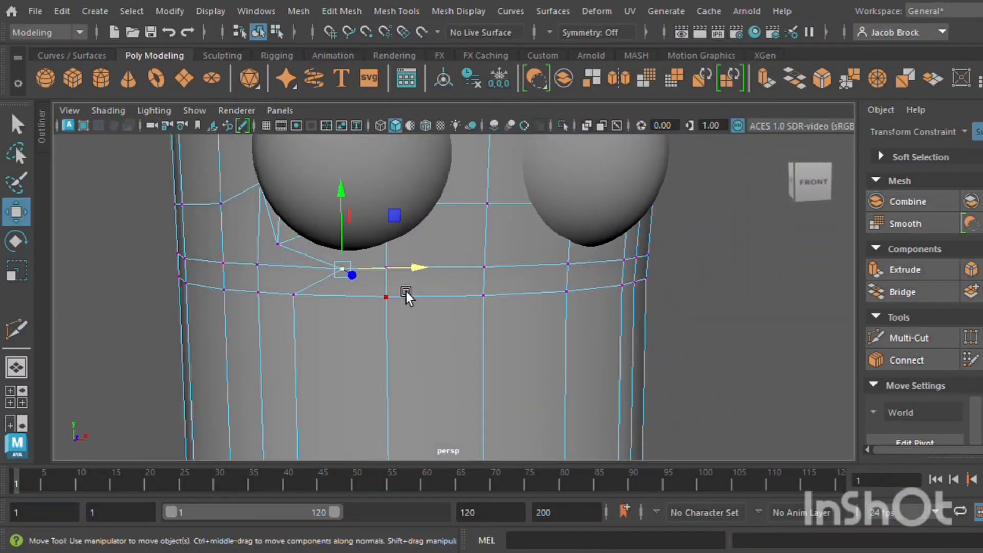
scroll(419, 261, "up", 2)
scroll(411, 260, "up", 4)
middle_click_drag(409, 262, 468, 320, "alt")
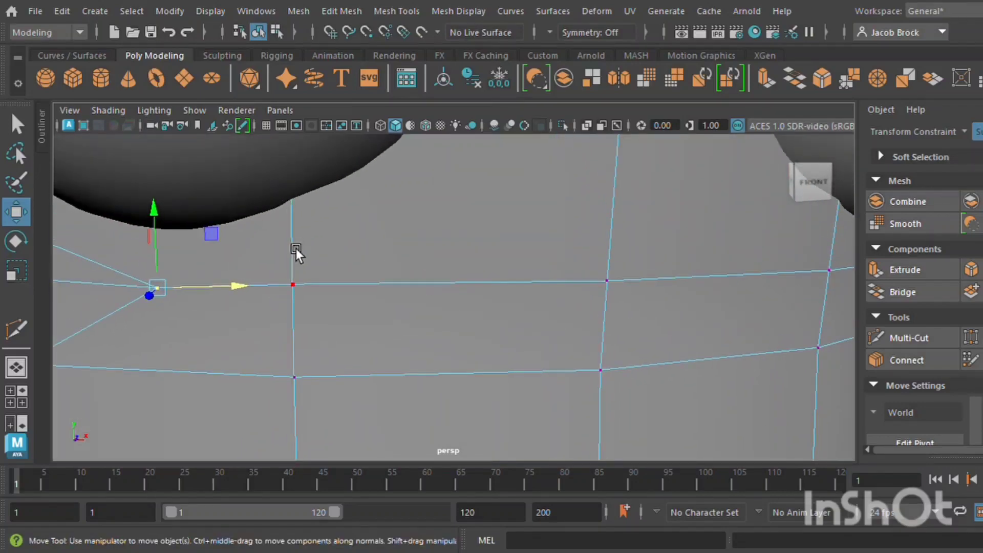
left_click(303, 283)
left_click_drag(357, 235, 421, 164)
scroll(401, 190, "down", 5)
left_click_drag(420, 234, 404, 306, "alt")
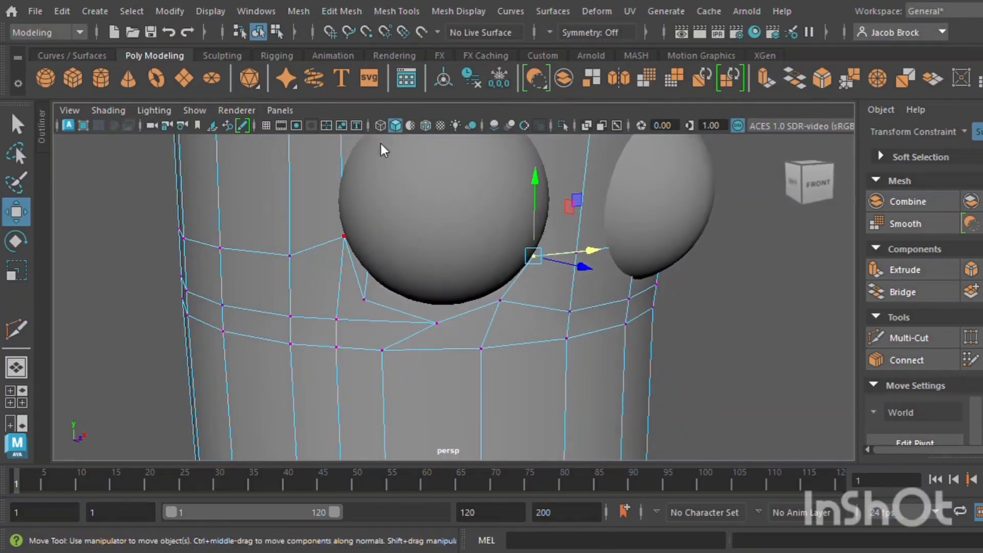
Switch the body to face selection and insert a horizontal edge loop across the eyes' lower half with Multi-Cut
right_click_drag(381, 144, 393, 266)
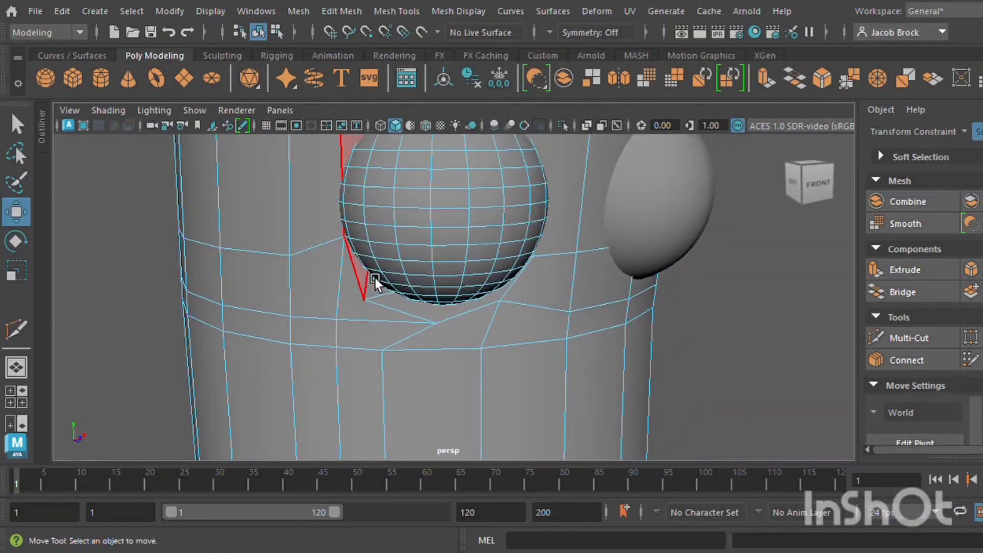
middle_click_drag(375, 269, 350, 291, "alt")
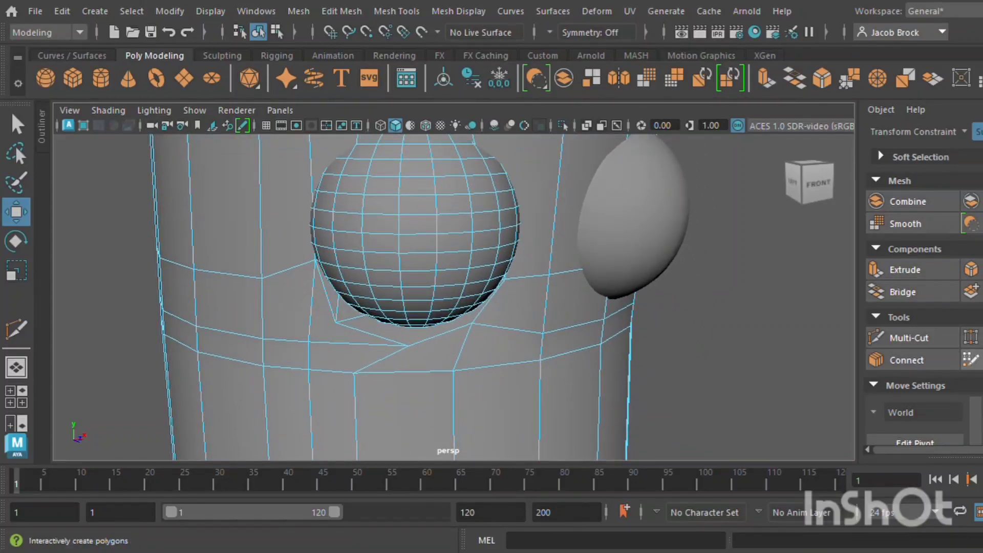
left_click(970, 337)
left_click(906, 339)
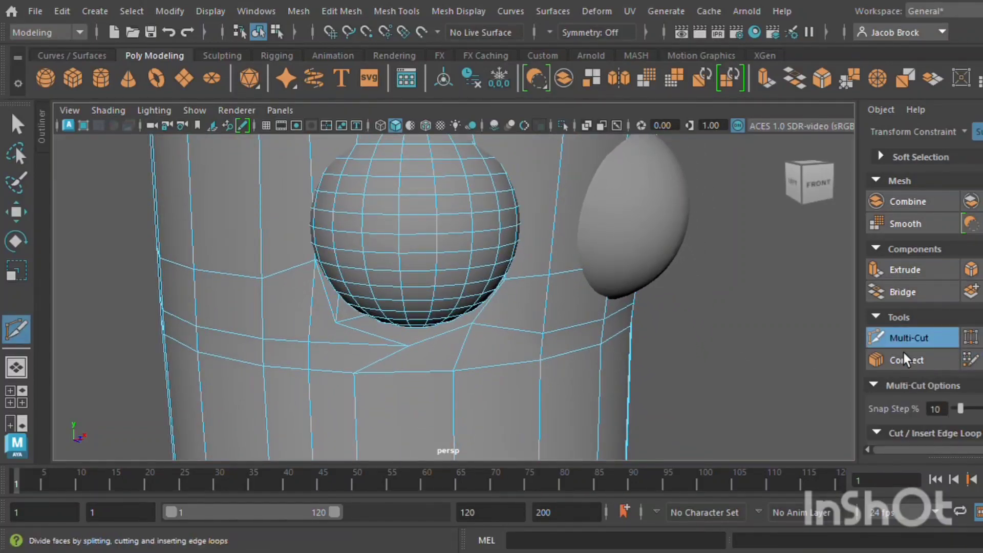
left_click(301, 249, "ctrl")
left_click_drag(451, 330, 333, 328, "alt")
Select the body faces hugging the left eye's underside and extrude them slightly outward as a lower eyelid
left_click(15, 212)
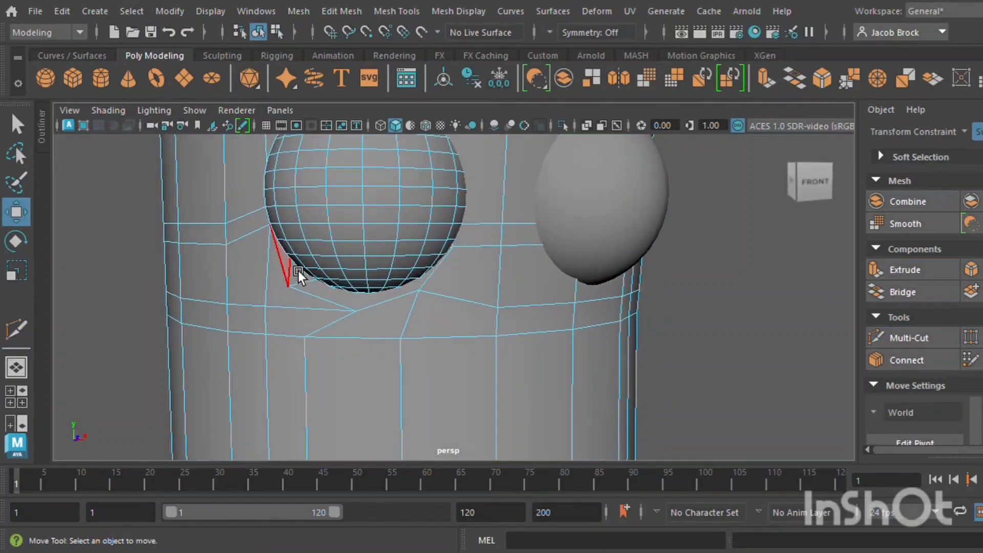
left_click_drag(296, 272, 361, 308)
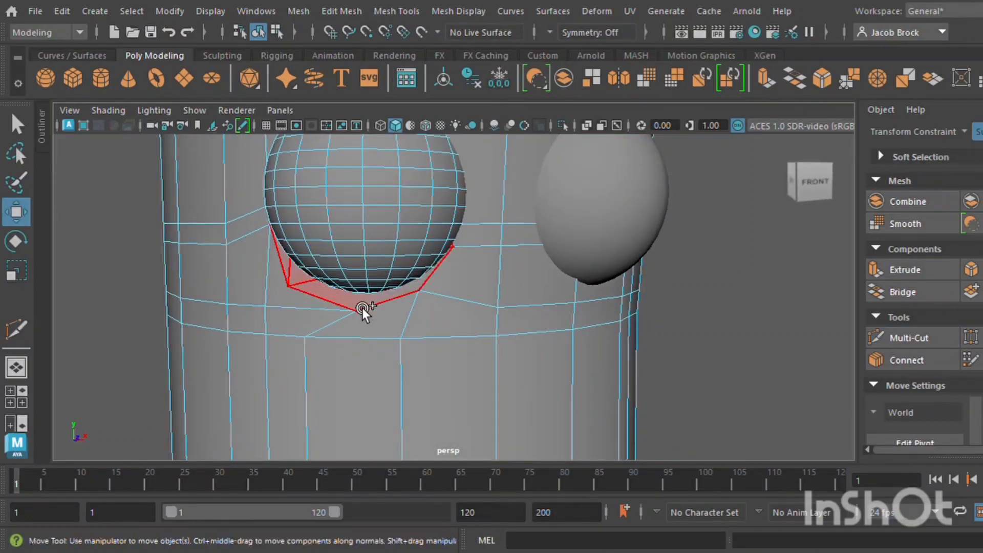
left_click(904, 269)
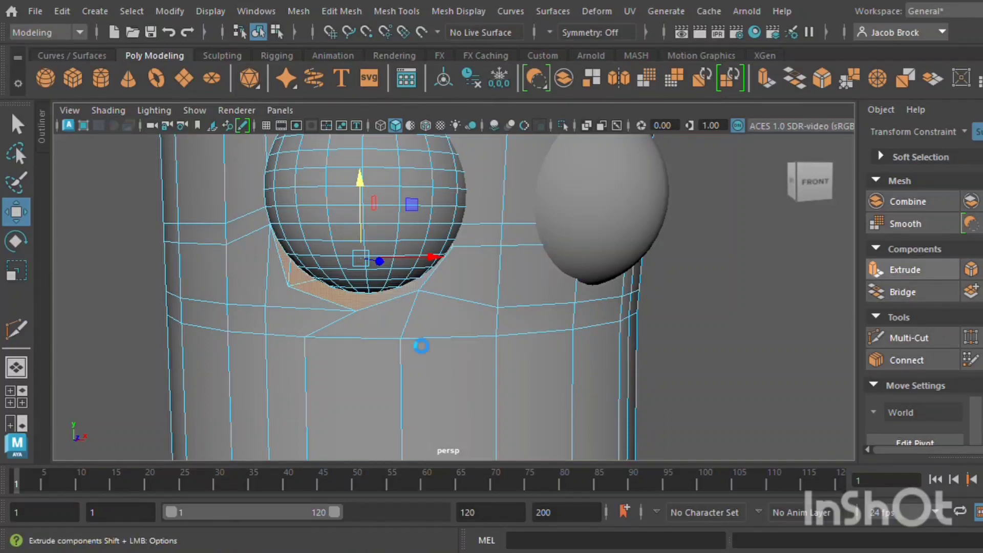
left_click_drag(325, 339, 333, 350, "alt")
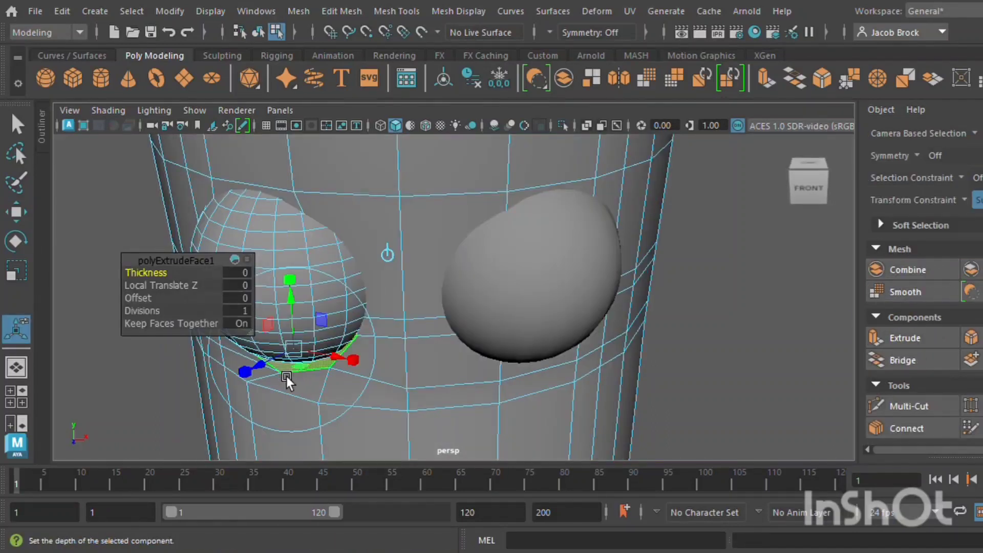
left_click(270, 370)
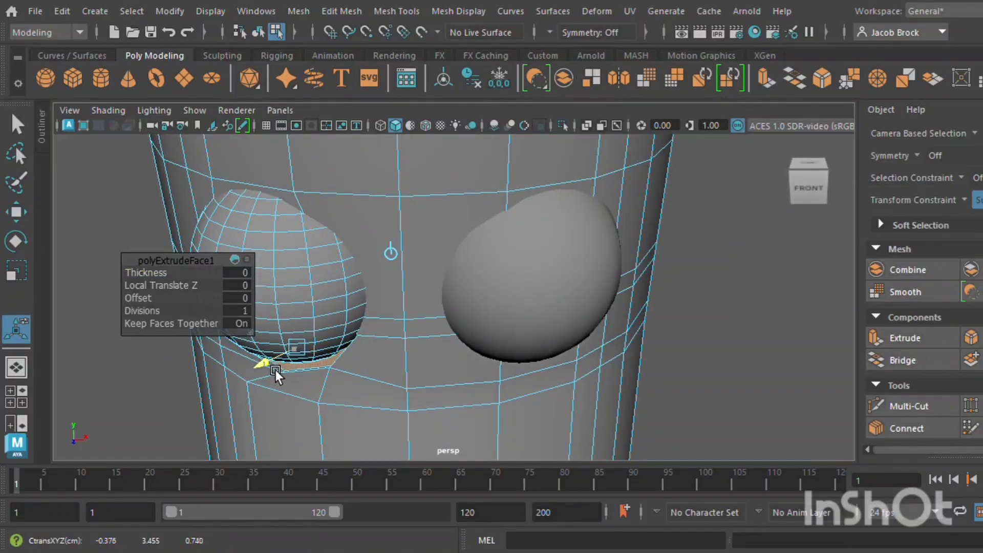
left_click_drag(276, 370, 278, 369)
left_click(134, 376)
scroll(161, 349, "down", 3)
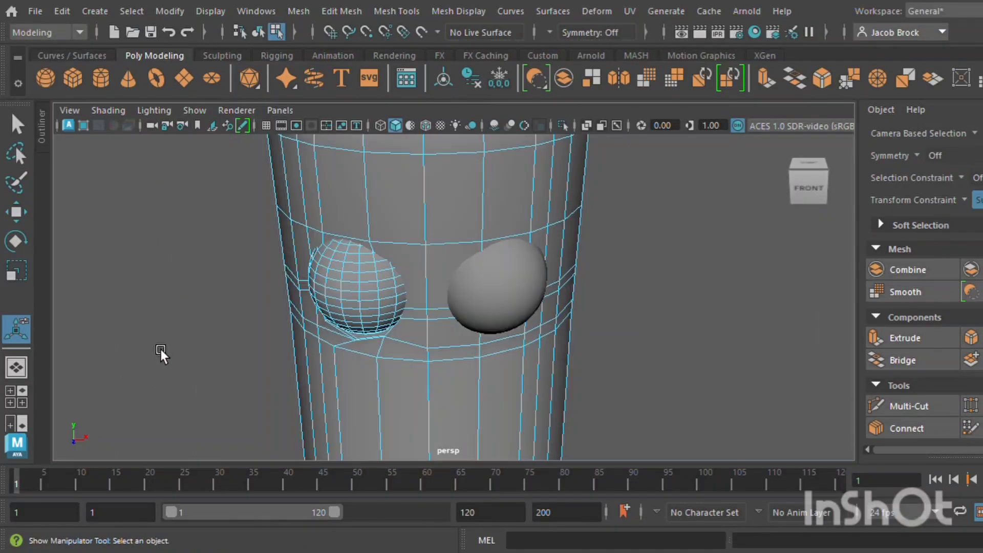
Turn on the smooth preview and examine the extruded lower eyelid under the left eye from the side
key("3")
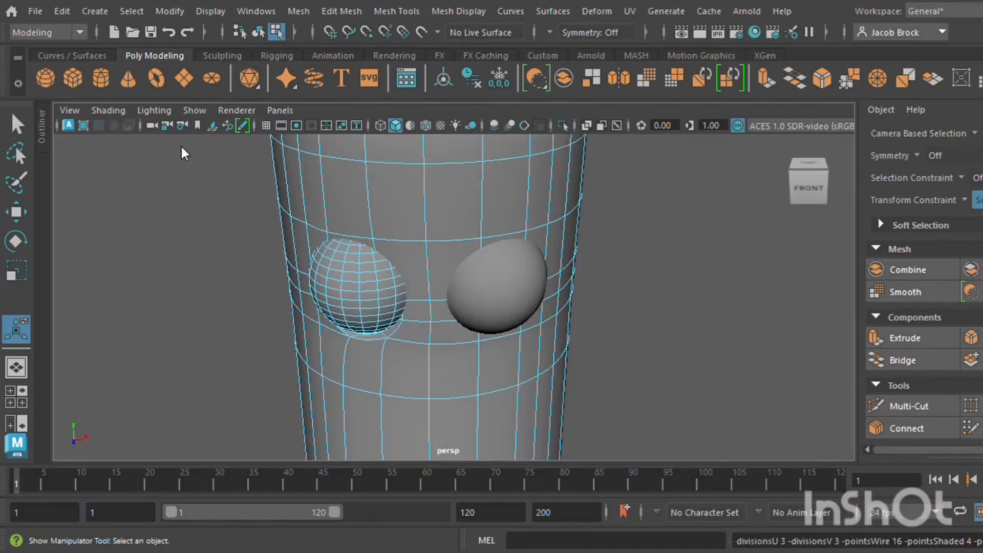
key("q")
left_click(165, 201)
left_click_drag(164, 202, 262, 272, "alt")
scroll(323, 300, "up", 4)
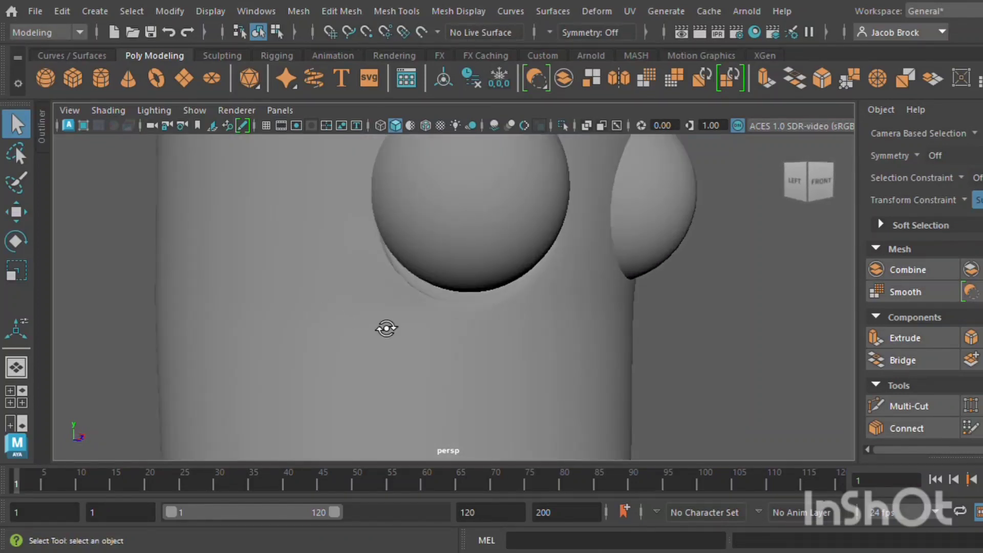
Try to move the outer-edge vertices of the left lower eyelid down to about X -0.413, Y 3.439, Z 0.728
left_click_drag(386, 327, 330, 307, "alt")
left_click(318, 282)
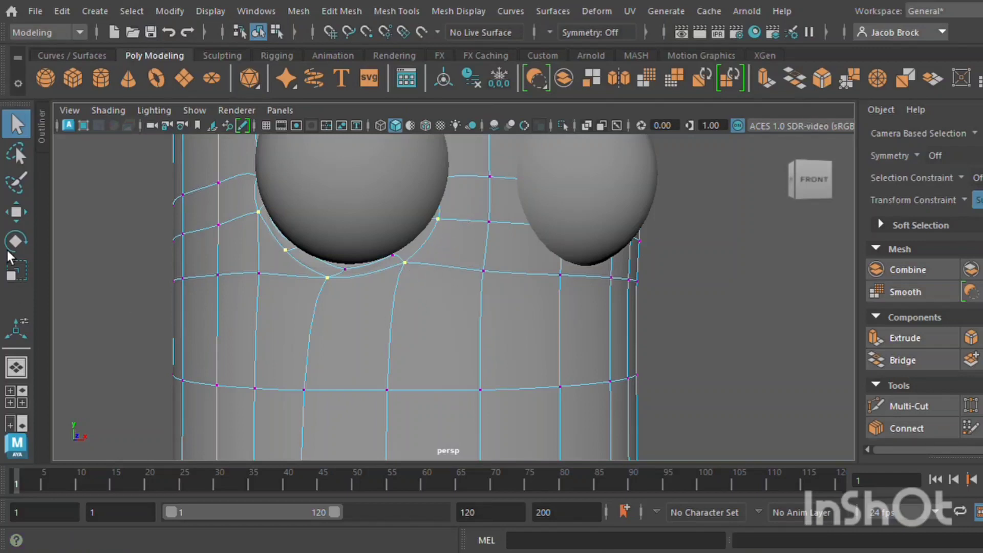
left_click(18, 213)
mouse_move(366, 168)
left_mouse_down()
mouse_move(366, 191)
mouse_move(363, 181)
left_mouse_up()
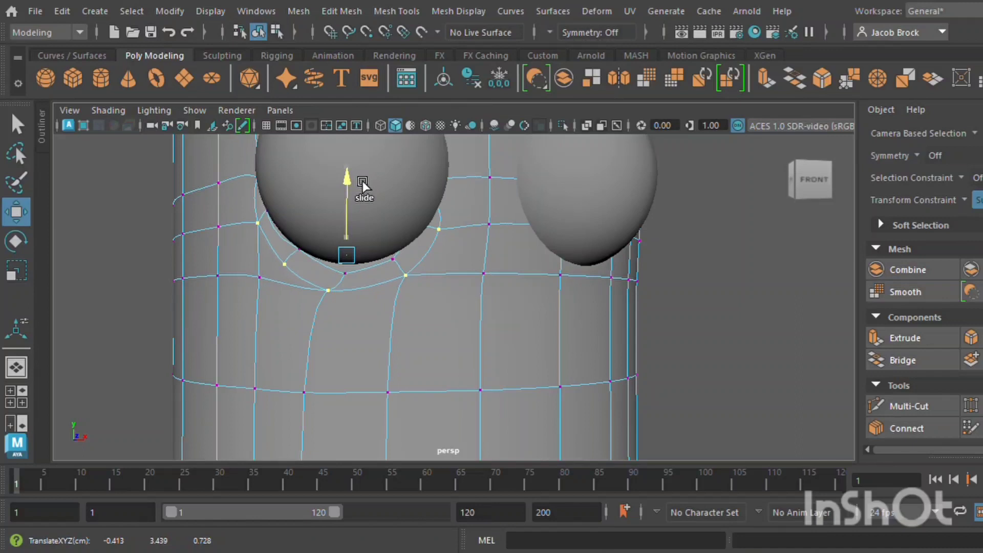
Deselect the mesh and examine the reshaped left lower eyelid from several angles
left_click(112, 220)
left_click(113, 254)
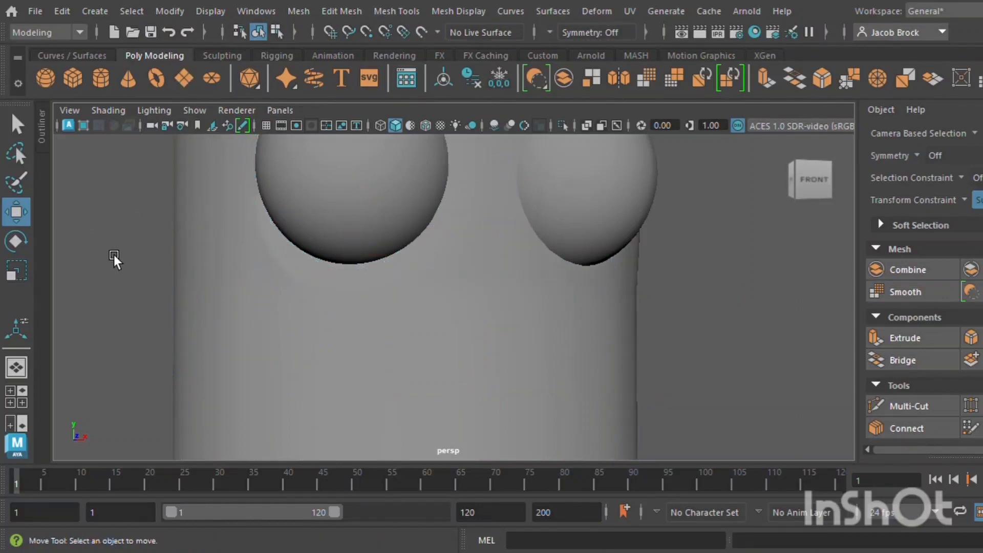
scroll(114, 254, "down", 5)
left_click_drag(250, 320, 322, 366, "alt")
scroll(305, 338, "up", 6)
left_click(334, 363)
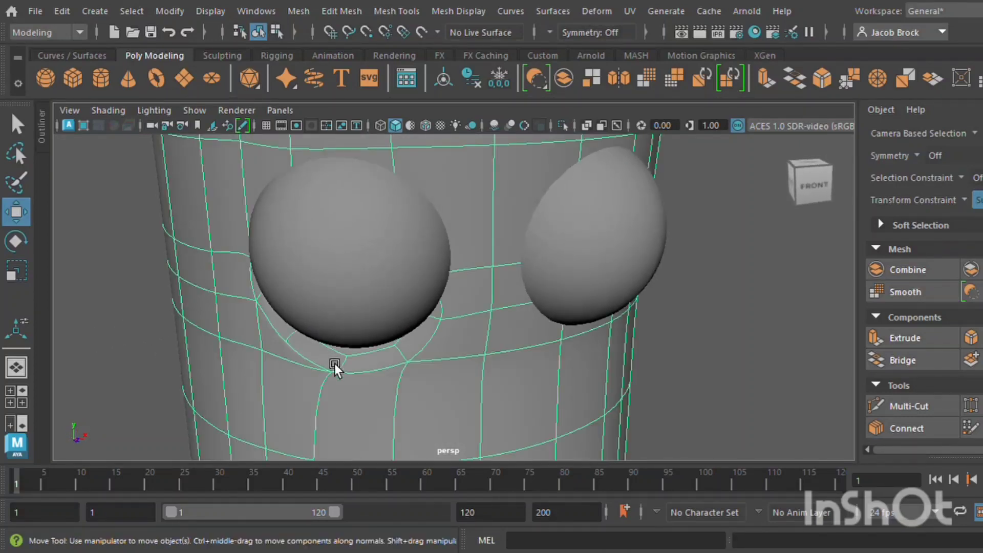
Undo the eyelid vertex edits and the extrusion, back to the selected faces hugging the left eye's underside
key("ctrl+z")
key("ctrl+z")
key("ctrl+z")
key("ctrl+z")
key("ctrl+z")
key("ctrl+z")
key("ctrl+z")
key("ctrl+z")
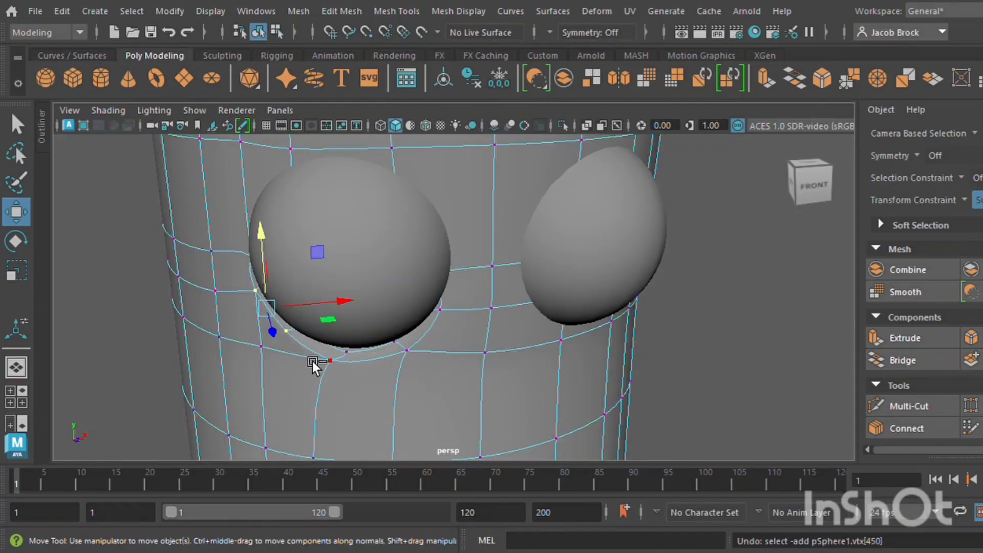
key("ctrl+z")
key("ctrl+z")
key("ctrl+z")
key("ctrl+z")
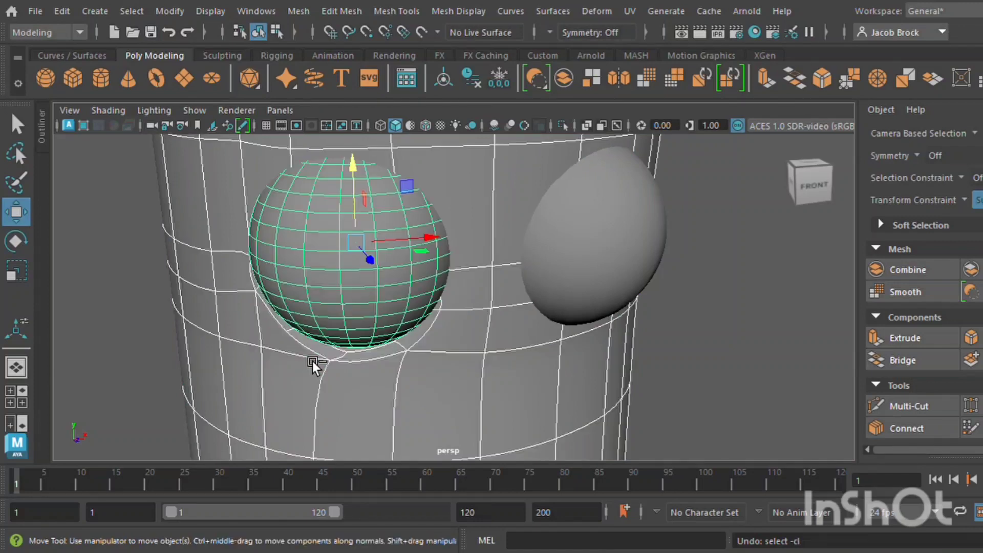
key("ctrl+z")
key("ctrl+z")
key("ctrl+z")
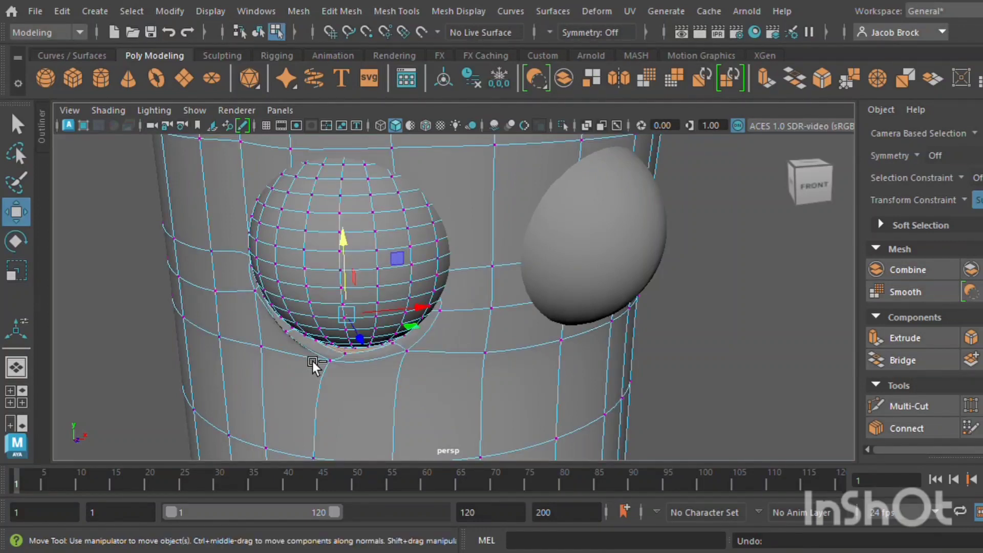
key("ctrl+z")
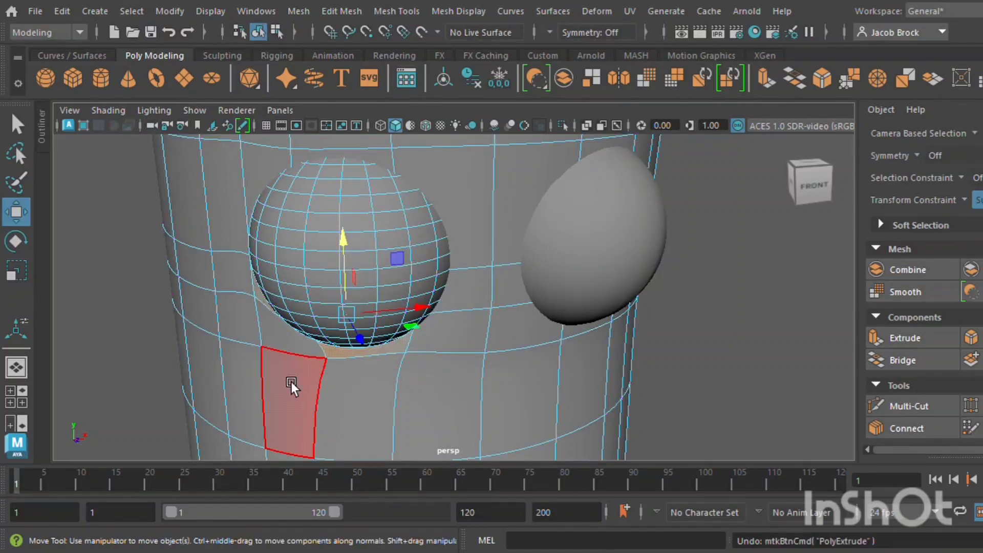
Extrude the selected faces under the left eye with a Local Translate Z of -0.081, then preview the result smoothed and deselected
left_click_drag(372, 403, 344, 398, "alt")
key("1")
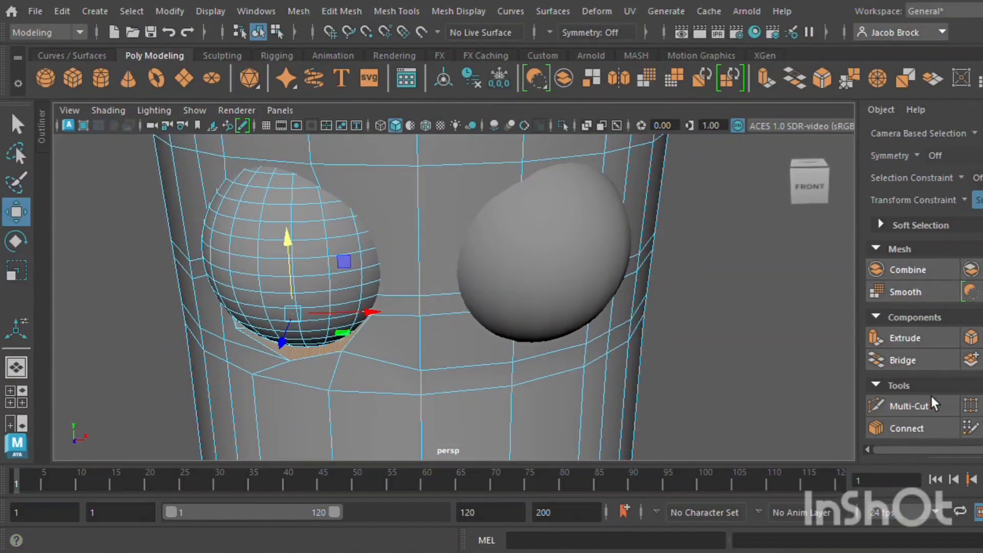
left_click(914, 339)
left_click_drag(287, 343, 309, 351)
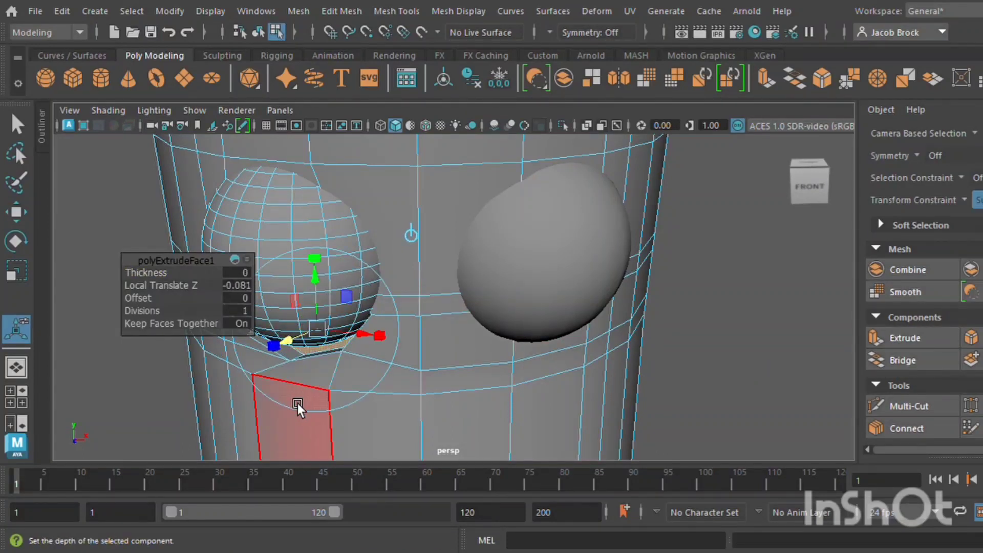
key("3")
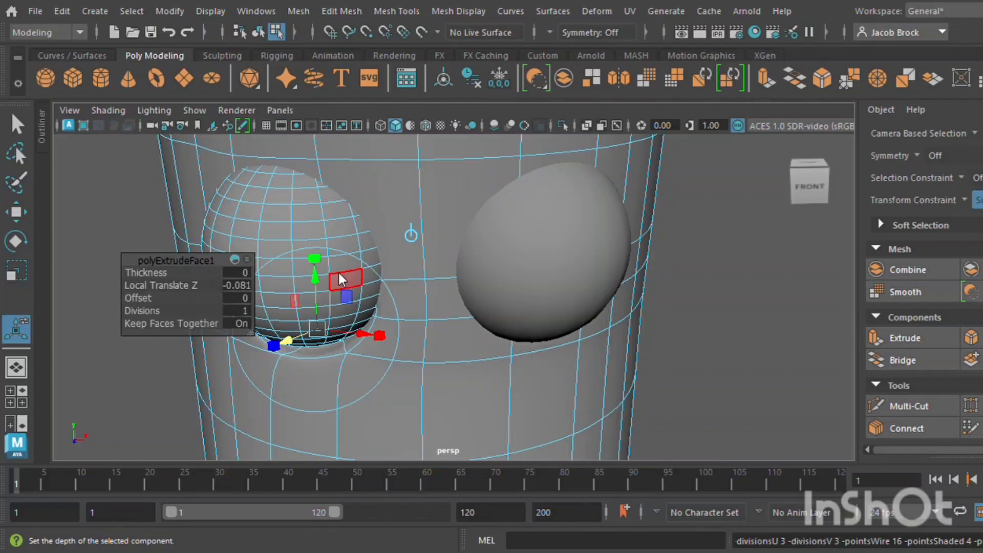
key("q")
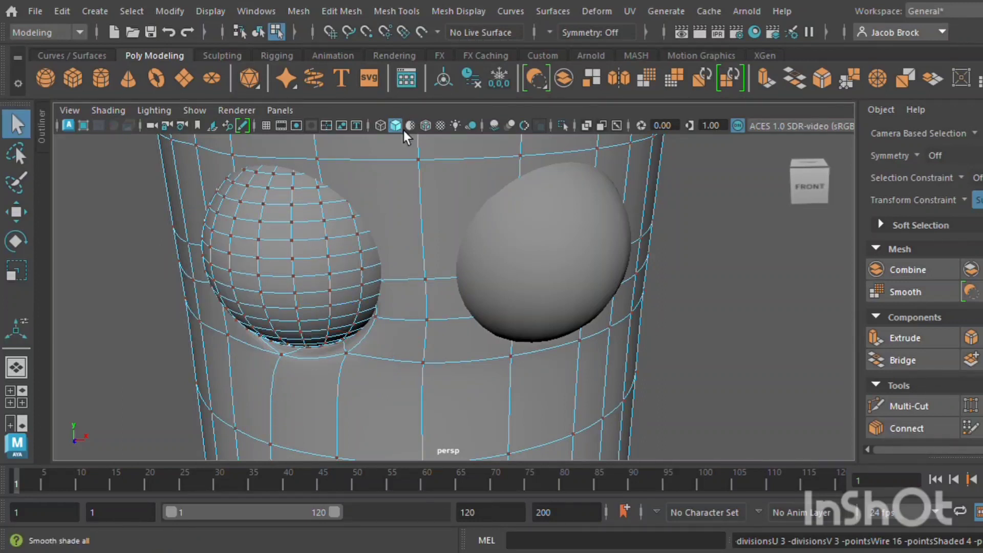
left_click(258, 32)
left_click(134, 278)
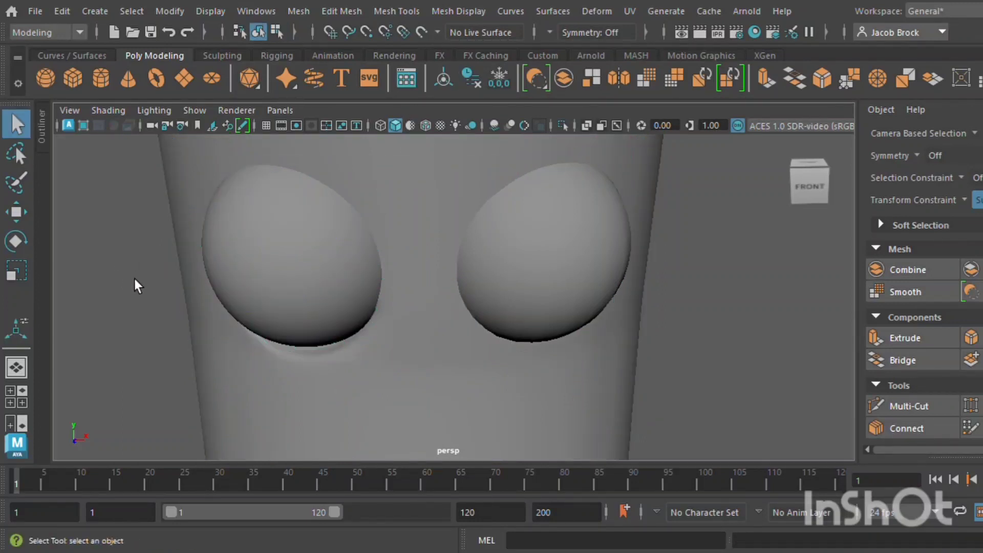
Select the body vertices along the left lower eyelid's outer edge and move them down to about X -0.412, Y 3.429, Z 0.727
scroll(153, 287, "down", 5)
left_click_drag(279, 342, 391, 322, "alt")
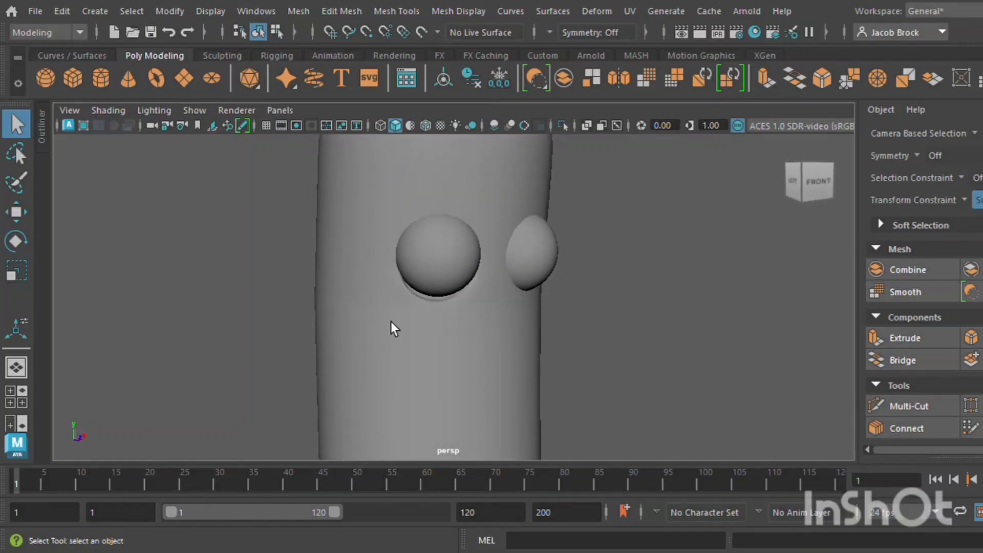
left_click(455, 294)
left_click(441, 314)
scroll(438, 316, "up", 5)
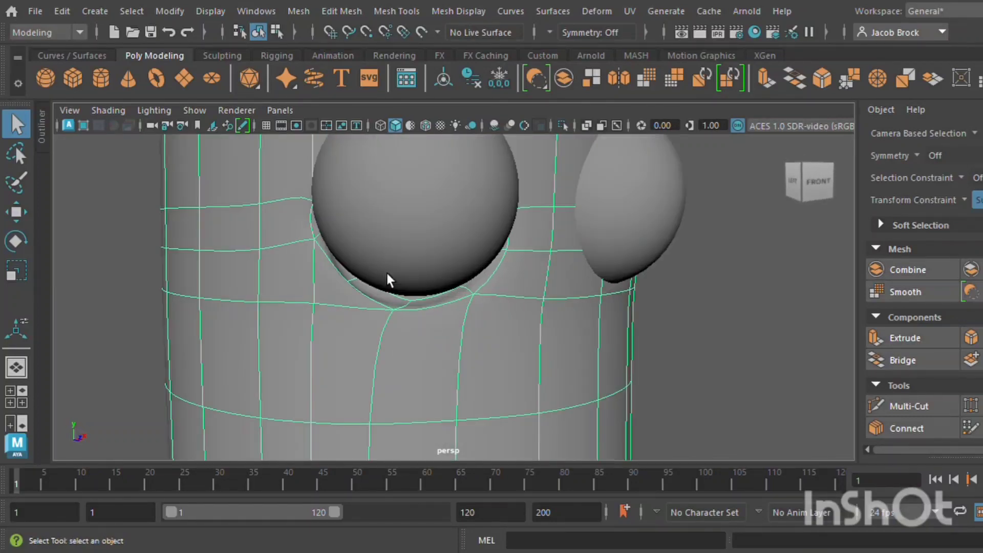
right_click_drag(404, 275, 360, 275)
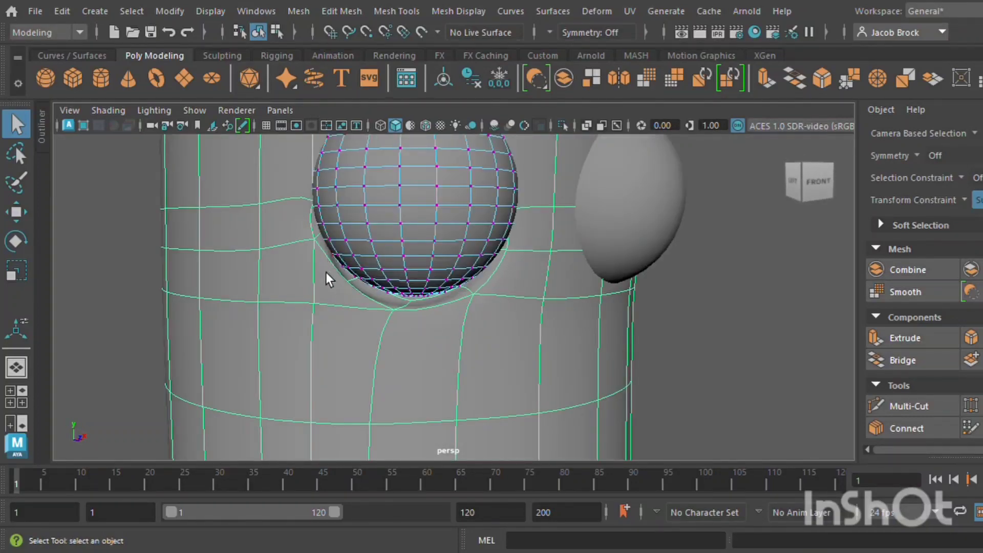
left_click(271, 307)
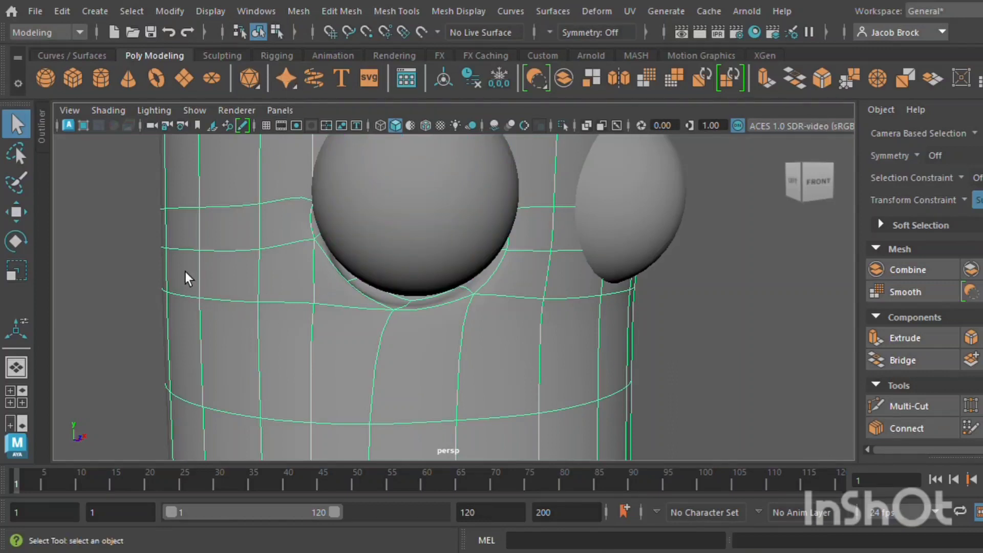
key("F9")
left_click(354, 289, "shift")
left_click(403, 319, "shift")
left_click(489, 300, "shift")
key("w")
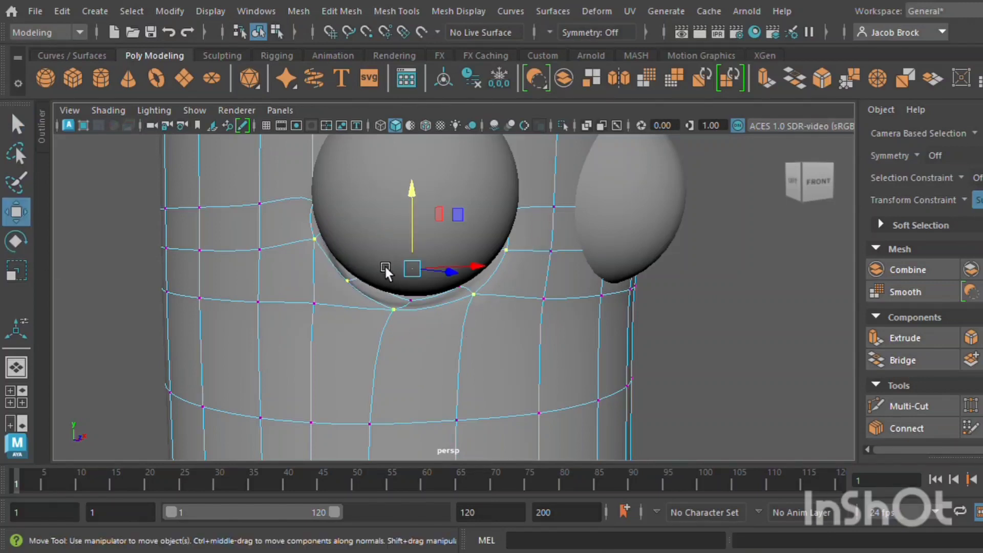
left_click_drag(429, 197, 417, 214)
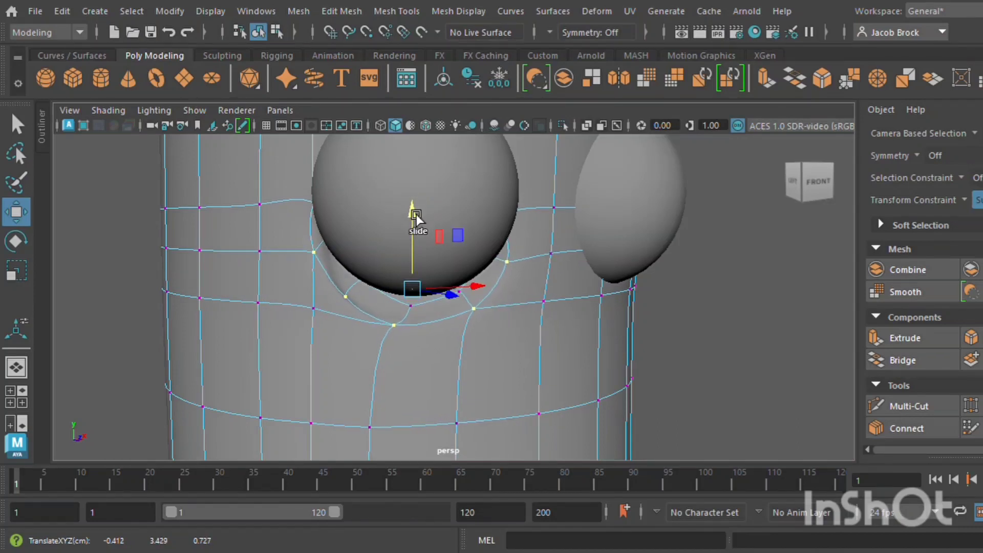
Shift the body vertex at the left eye's outer side slightly outward, to about X -0.694, Y 3.694, Z 0.601
left_click(326, 207)
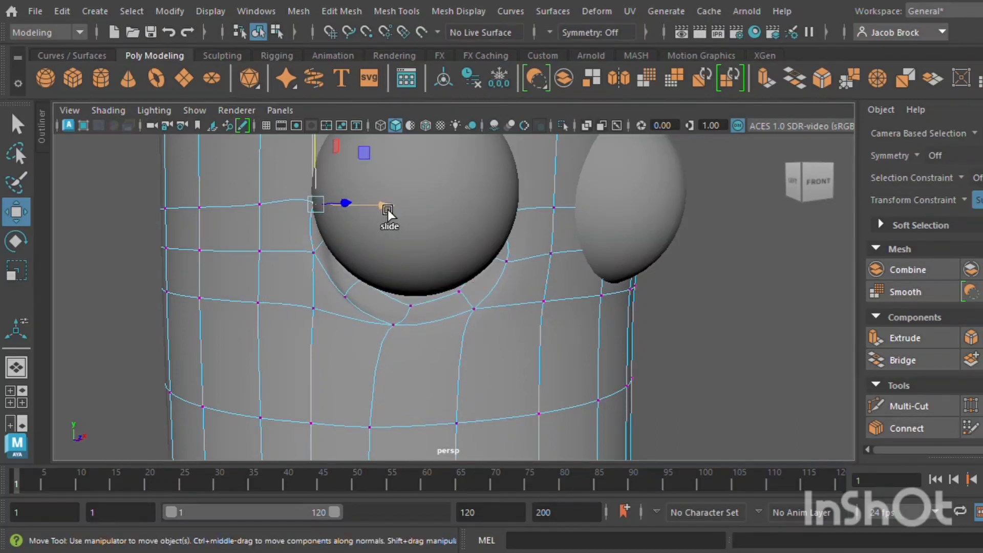
mouse_move(387, 211)
left_mouse_down()
mouse_move(372, 208)
mouse_move(382, 205)
left_mouse_up()
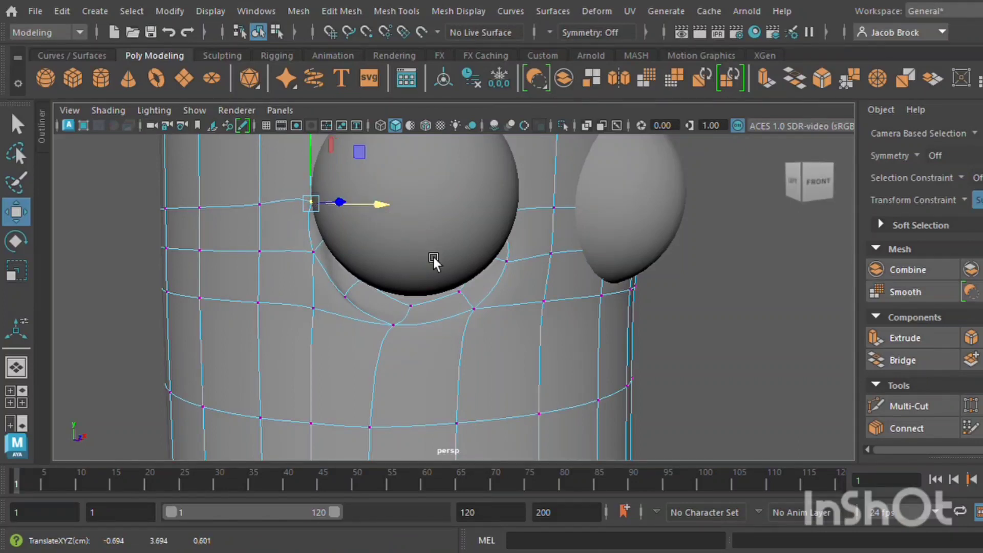
left_click_drag(433, 257, 434, 210, "alt")
left_click(424, 288)
left_click(713, 299)
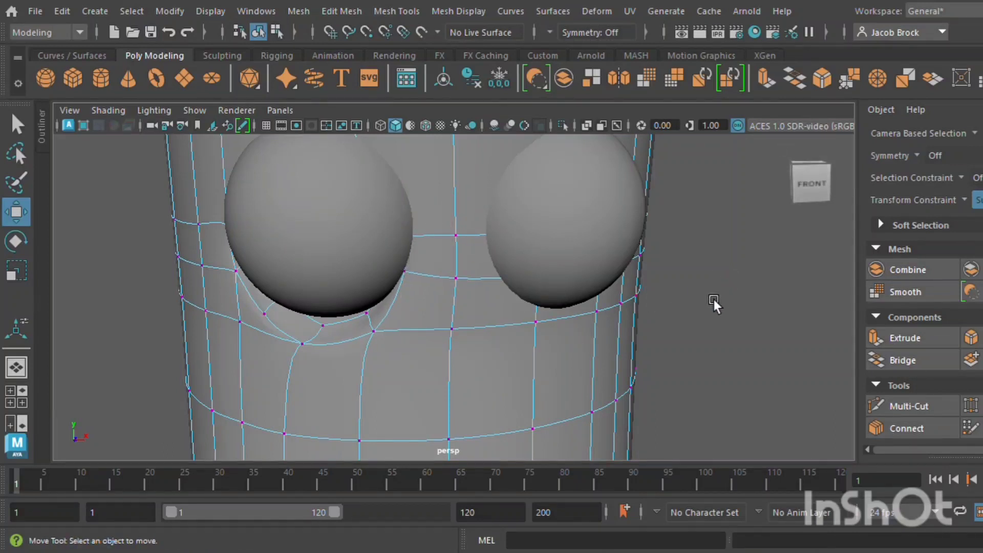
Return to object selection, reselect the body and switch it to vertex selection around the right eye's underside
scroll(711, 302, "down", 3)
left_click_drag(691, 325, 598, 311, "alt")
key("F8")
left_click(757, 212)
scroll(670, 295, "down", 5)
left_click(484, 275)
scroll(486, 278, "up", 4)
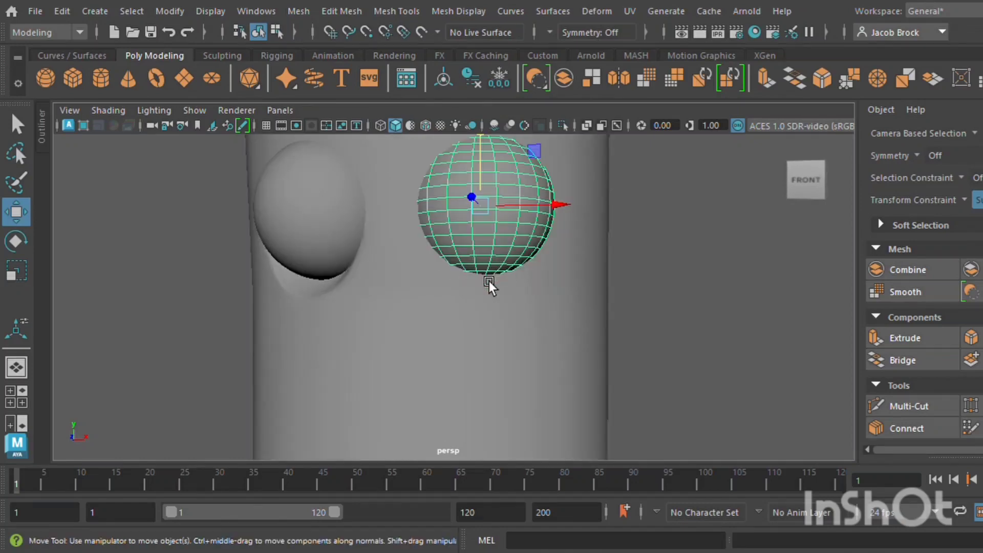
left_click(489, 281)
left_click_drag(492, 297, 428, 338, "alt")
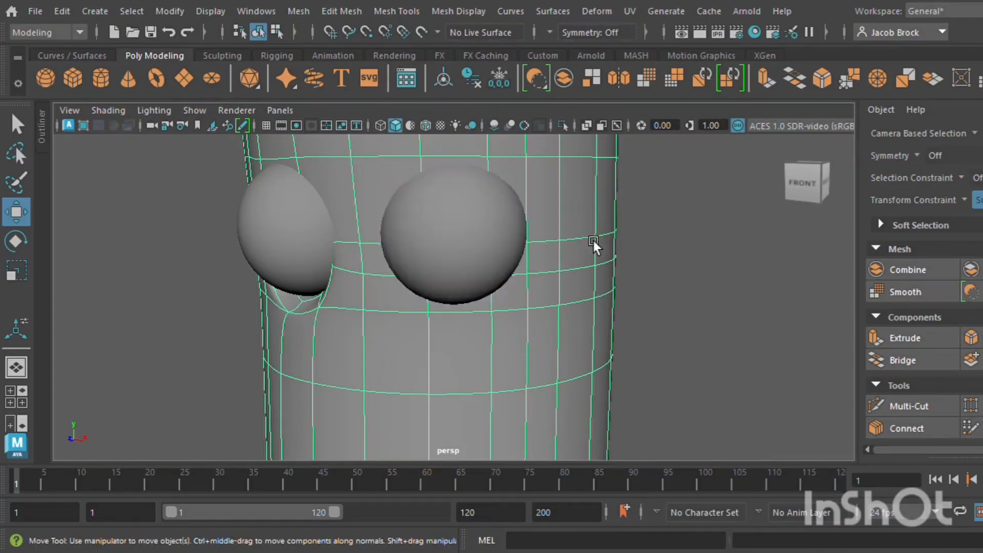
key("F9")
scroll(480, 262, "up", 5)
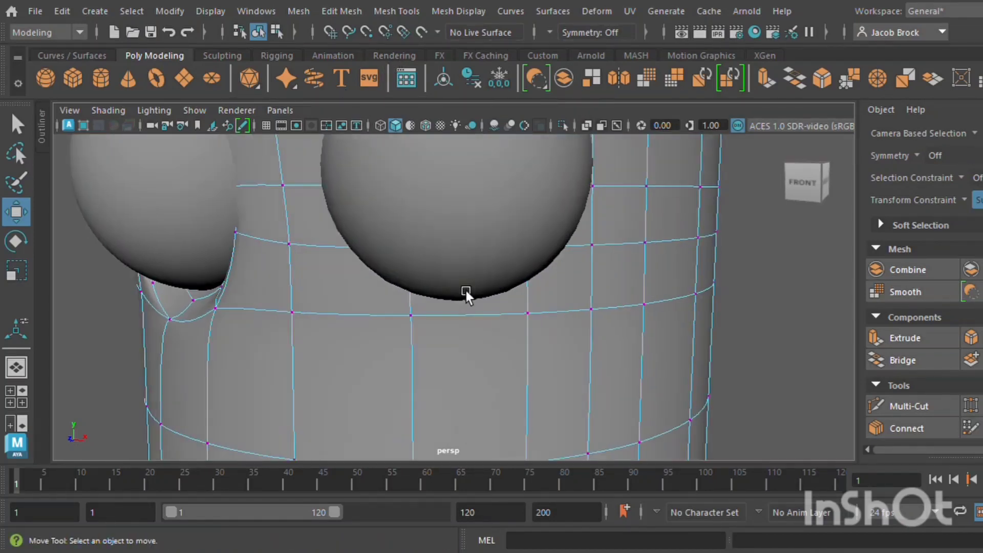
Try to slide the body vertex hidden behind the right eye inward to the eye's inner lower outline
left_click_drag(465, 290, 474, 279, "alt")
left_click(450, 192)
left_click_drag(481, 177, 351, 168)
left_click_drag(460, 291, 421, 300, "alt")
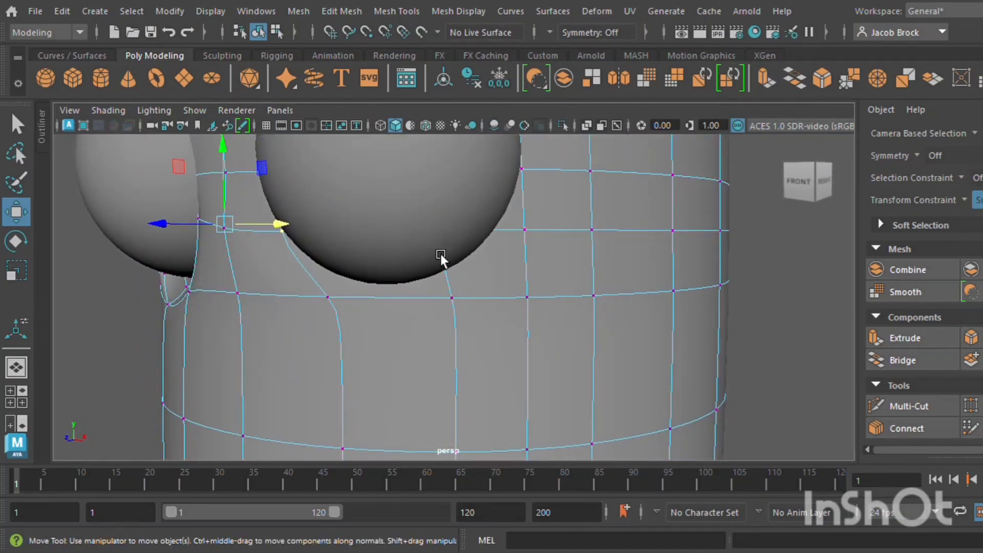
Try to slide the body vertices beneath the right eye, one to about X 0.334, Y 3.276, Z 0.788, and the hidden vertex on its outer side outward
left_click(466, 302)
left_click_drag(433, 318, 391, 321)
left_click_drag(477, 255, 415, 282)
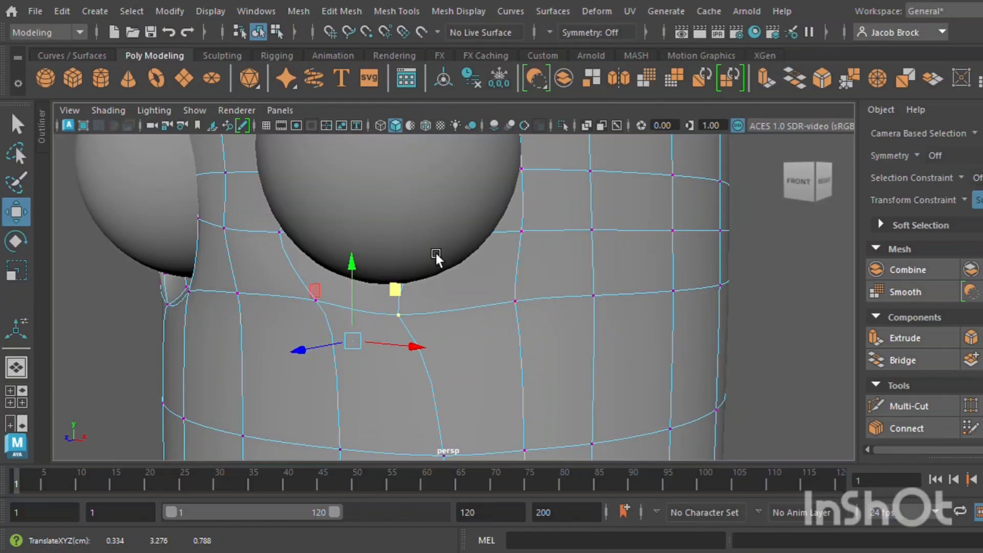
left_click(452, 255)
left_click_drag(530, 221, 811, 205)
left_click_drag(762, 242, 551, 379)
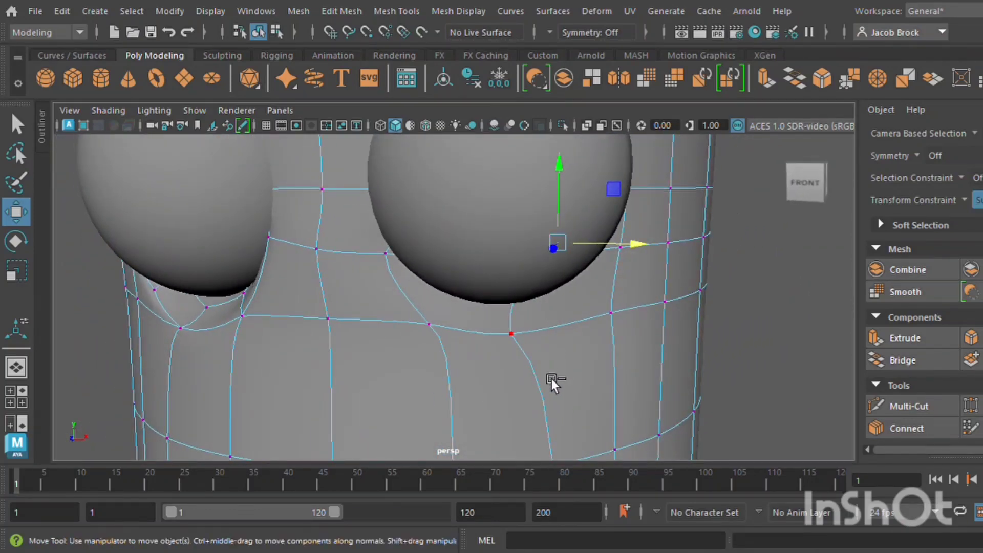
Undo all the vertex moves made around the right eye
key("ctrl+z")
key("ctrl+z")
key("ctrl+z")
key("ctrl+z")
key("ctrl+z")
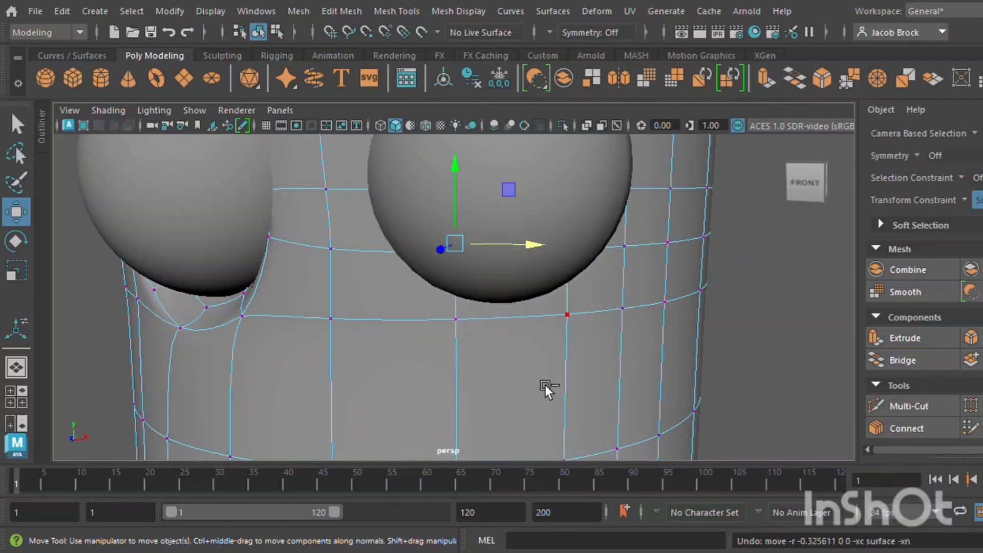
Move the body vertex hidden behind the right eye inward so it sits on the eye's inner lower outline
left_click_drag(456, 379, 391, 331, "alt")
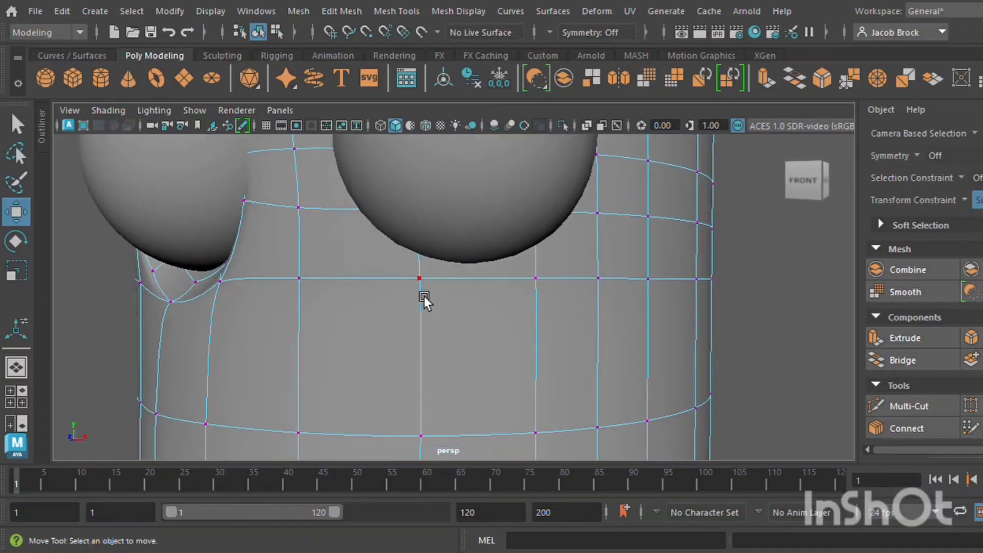
left_click(430, 288)
left_click_drag(428, 291, 444, 234, "alt")
left_click(464, 216)
left_click_drag(523, 195, 397, 258)
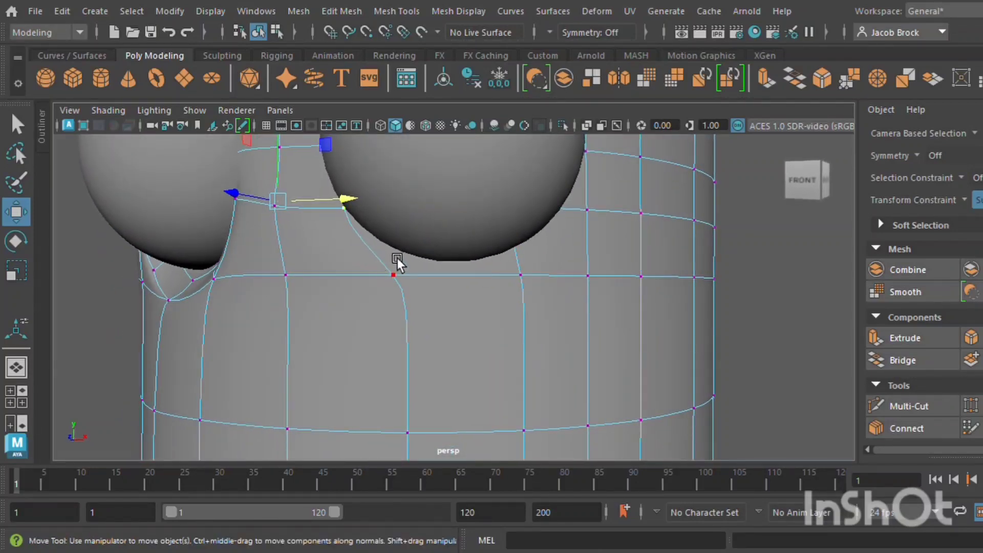
Slide the body vertices directly beneath the right eye to follow its underside, the last one to about X 0.339, Y 3.382, Z 0.797
left_click(536, 278)
left_click_drag(575, 290, 443, 279)
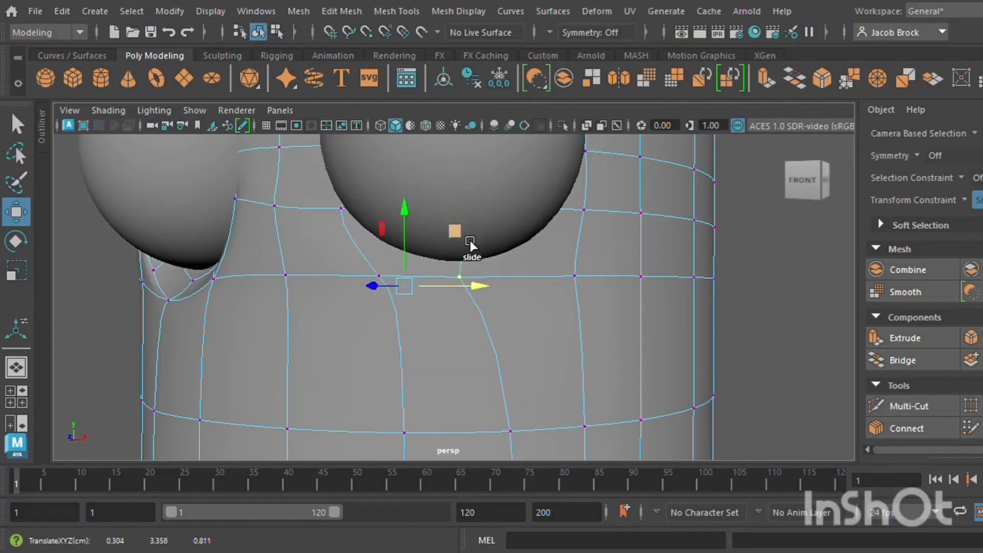
left_click(393, 274)
left_click_drag(463, 228, 485, 222)
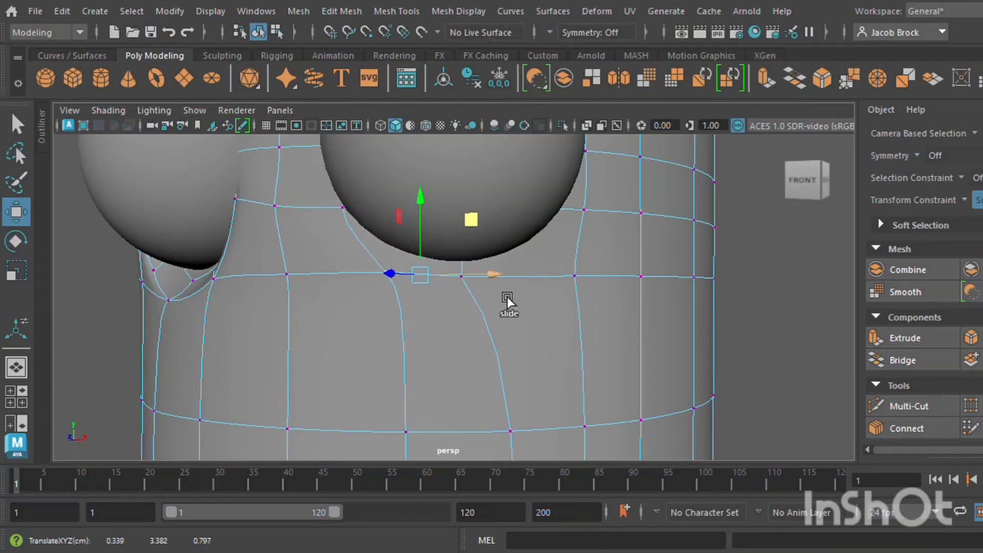
Try to lower the body vertex beneath the right eye and slide its outer neighbour inward along the eye's underside
left_click(477, 287)
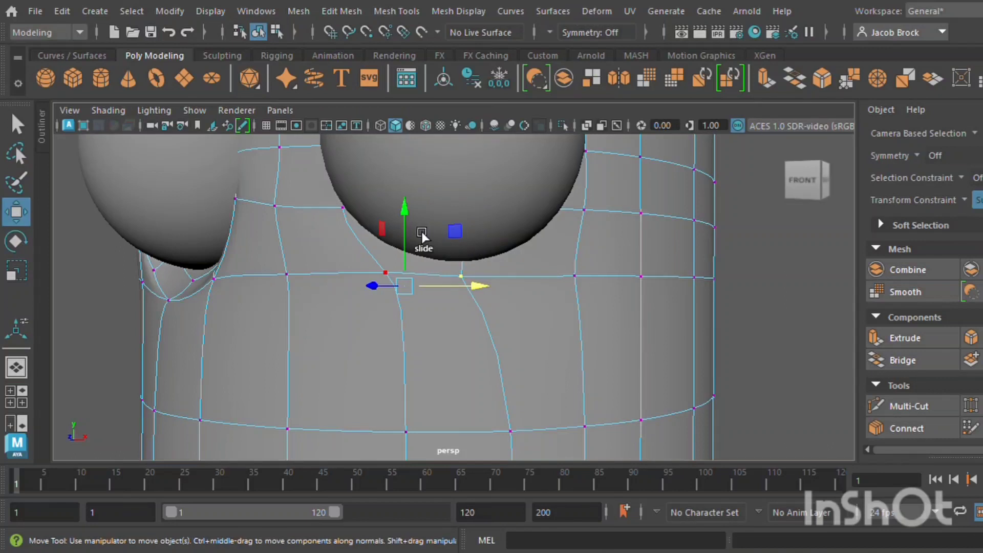
left_click_drag(422, 233, 419, 277)
left_click_drag(499, 330, 476, 335, "alt")
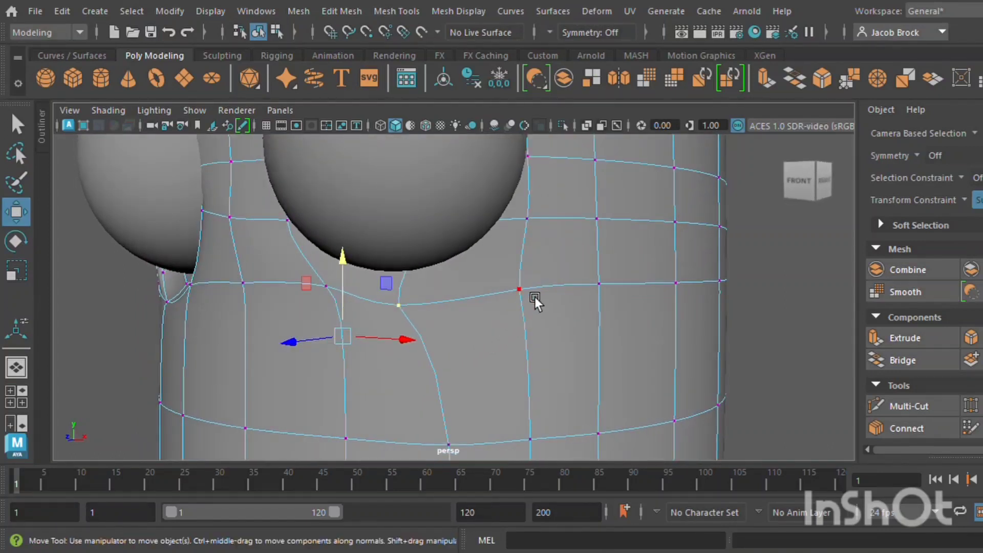
left_click(534, 297)
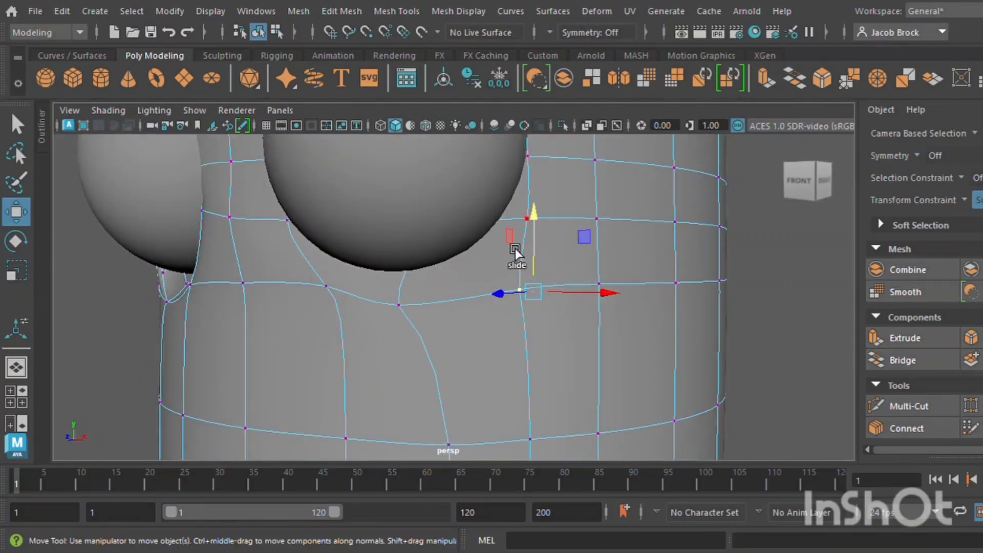
left_click_drag(521, 298, 466, 297)
left_click_drag(481, 245, 481, 201)
left_click_drag(538, 246, 511, 307)
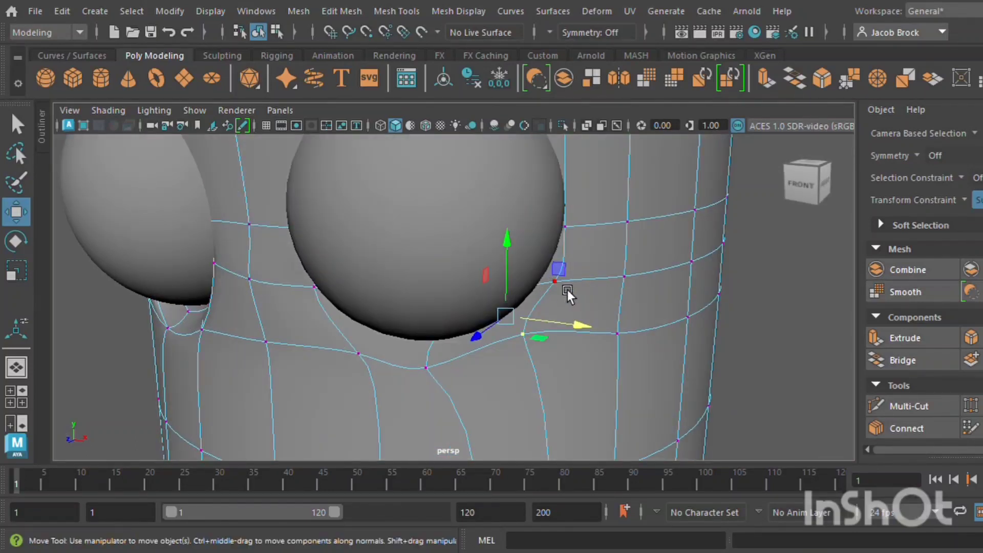
Try to slide the body vertices on the right eye's outer side inward, the lower one to about X 0.696, Y 3.565, Z 0.584
left_click_drag(567, 289, 588, 258, "alt")
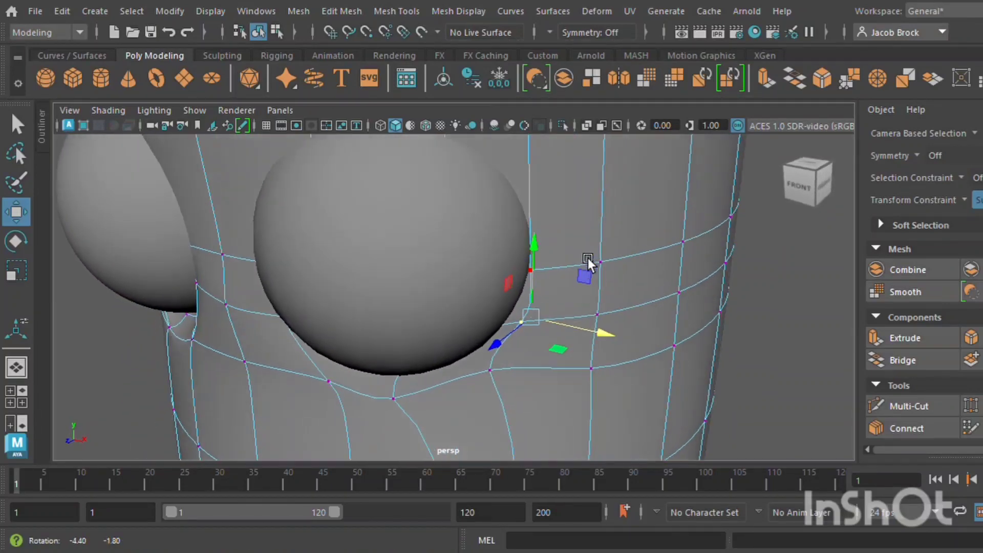
left_click(541, 274, "ctrl+shift")
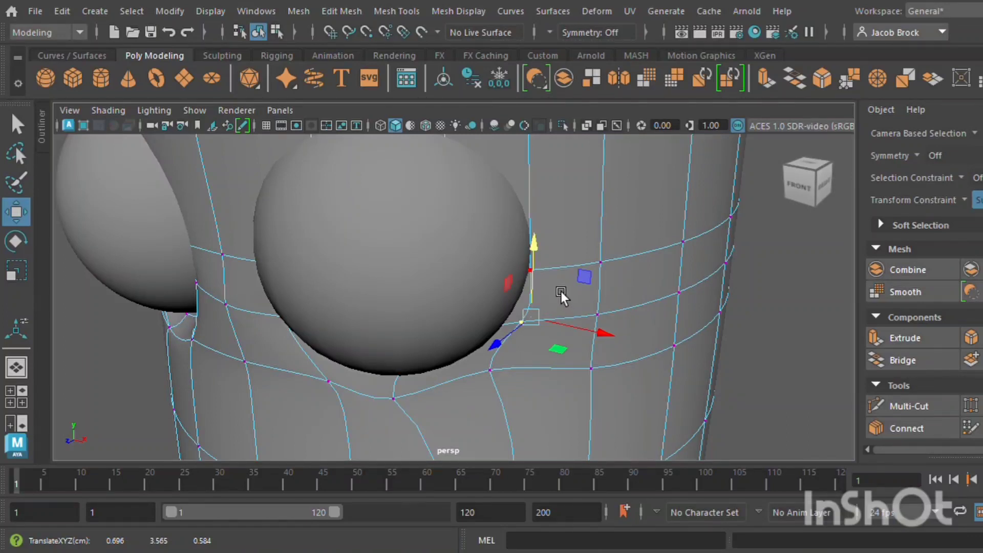
scroll(557, 292, "up", 5)
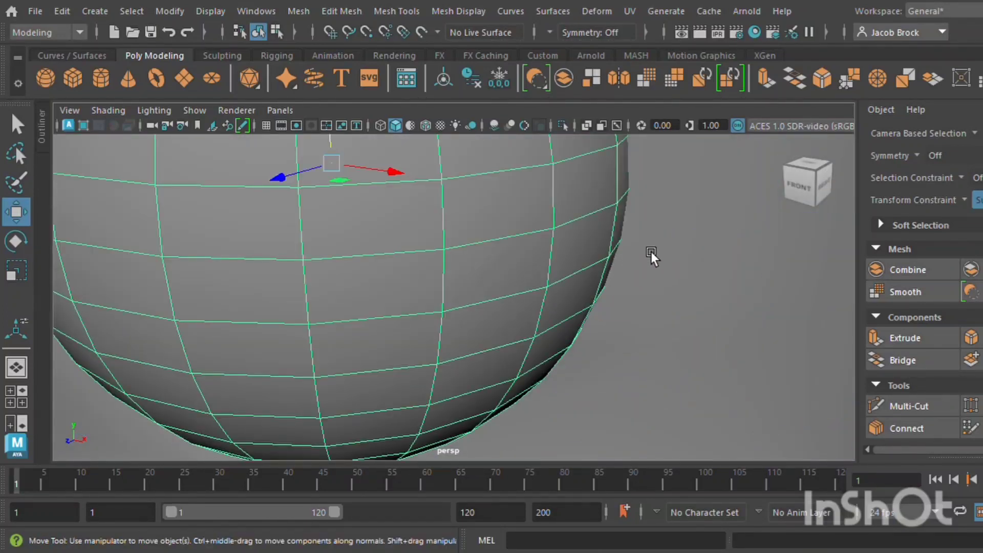
left_click(697, 250)
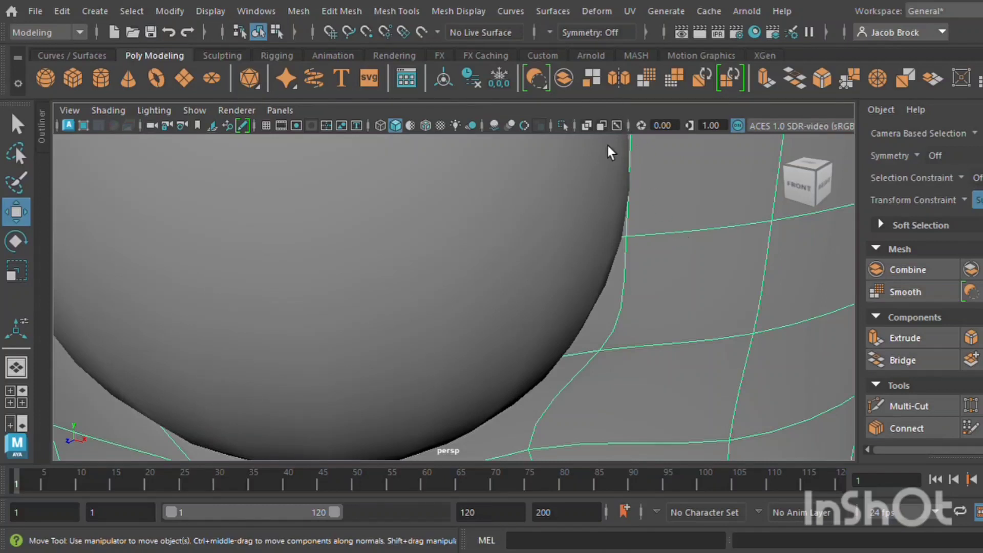
key("F9")
left_click(626, 236)
left_click_drag(664, 290, 631, 290)
scroll(636, 274, "down", 5)
left_click_drag(574, 349, 603, 324, "alt")
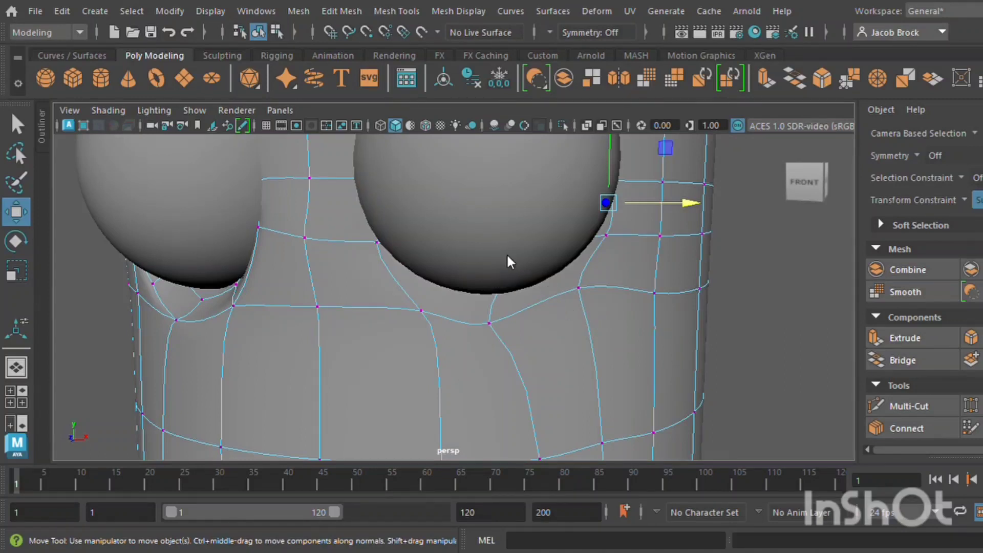
Turn off the smooth mesh preview on the body, switching to face selection beneath the right eye
key("F11")
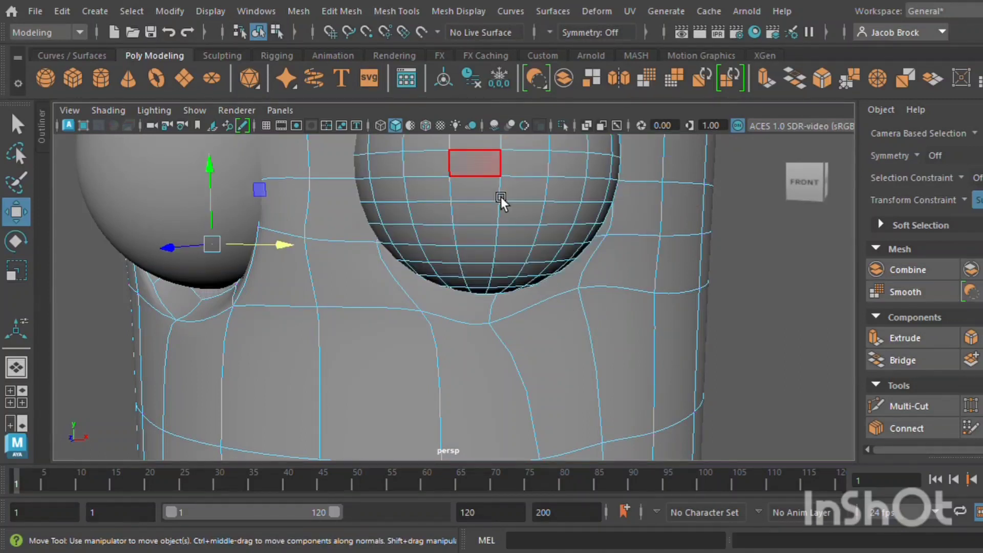
left_click(437, 354)
key("1")
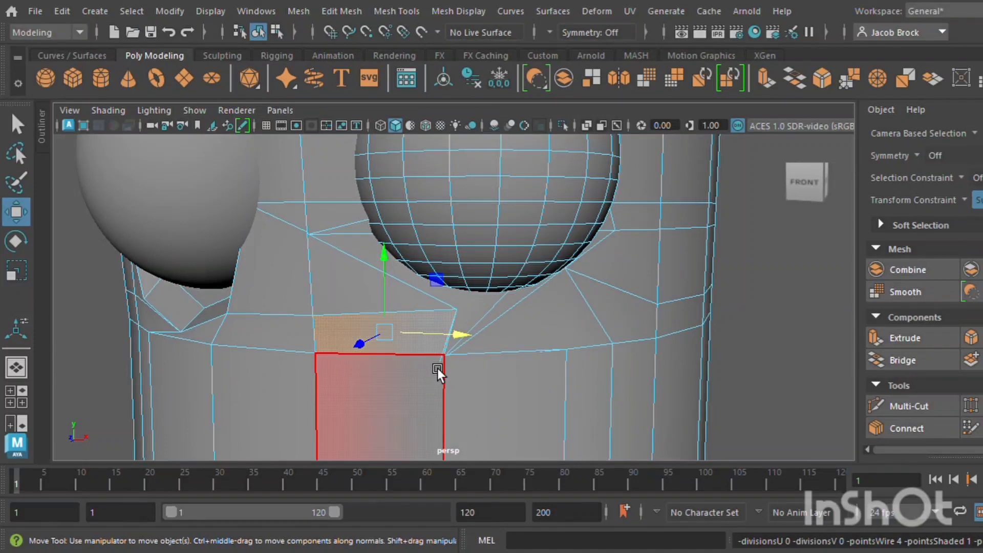
Undo the face selections and the vertex moves beneath and beside the right eye
key("ctrl+z")
key("ctrl+z")
key("ctrl+z")
key("ctrl+z")
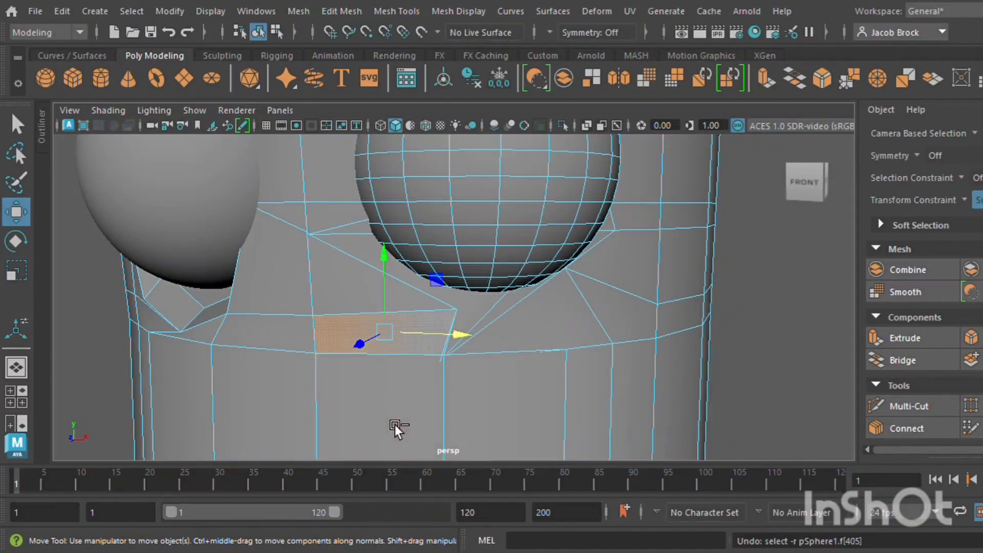
key("ctrl+z")
key("ctrl+z")
key("ctrl+z")
key("ctrl+z")
key("ctrl+z")
key("ctrl+z")
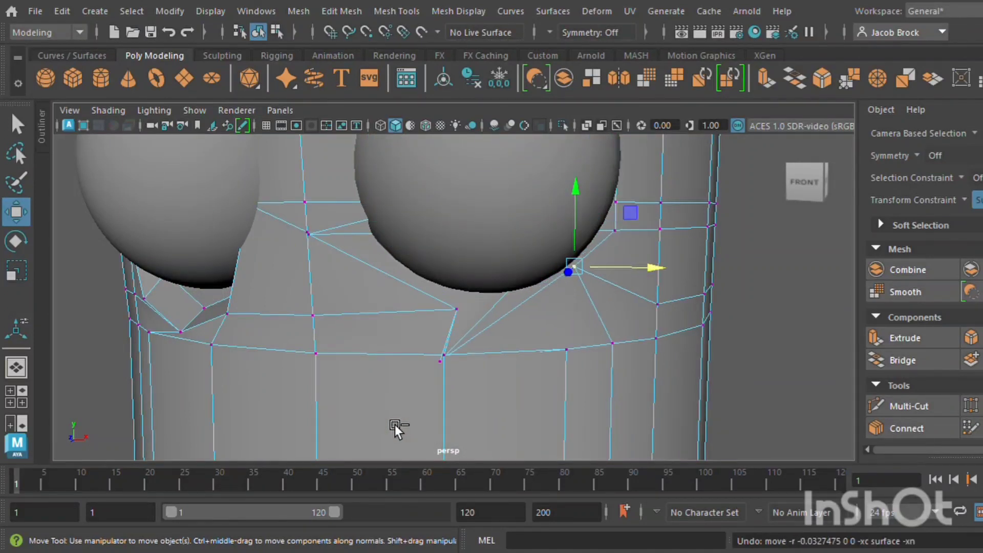
key("ctrl+z")
key("ctrl+z")
key("ctrl+z")
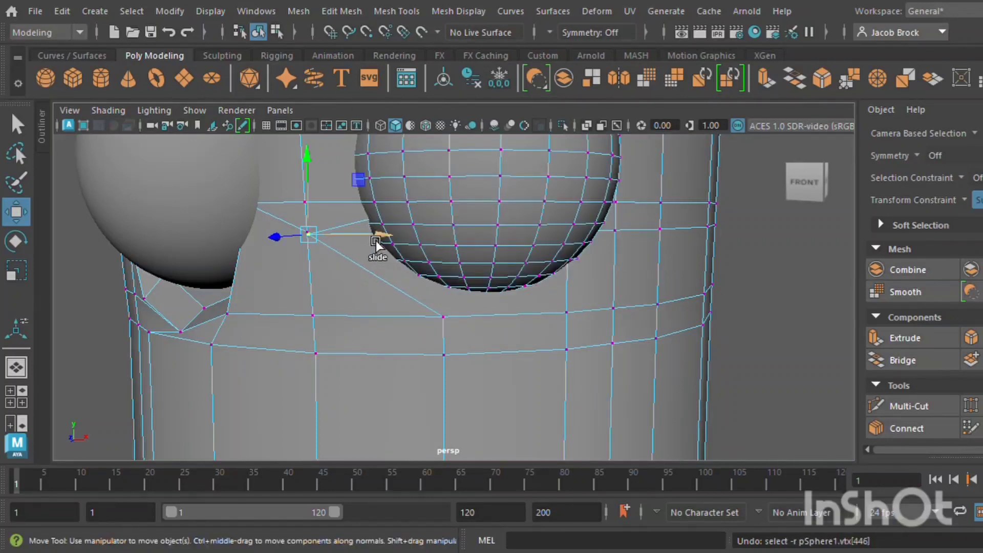
Slide the inner-side body vertex behind the right eye and the vertex below the eye to about X 0.417, Y 3.334, Z 0.753
left_click_drag(376, 235, 439, 232)
left_click_drag(478, 330, 437, 327, "alt")
left_click(483, 312)
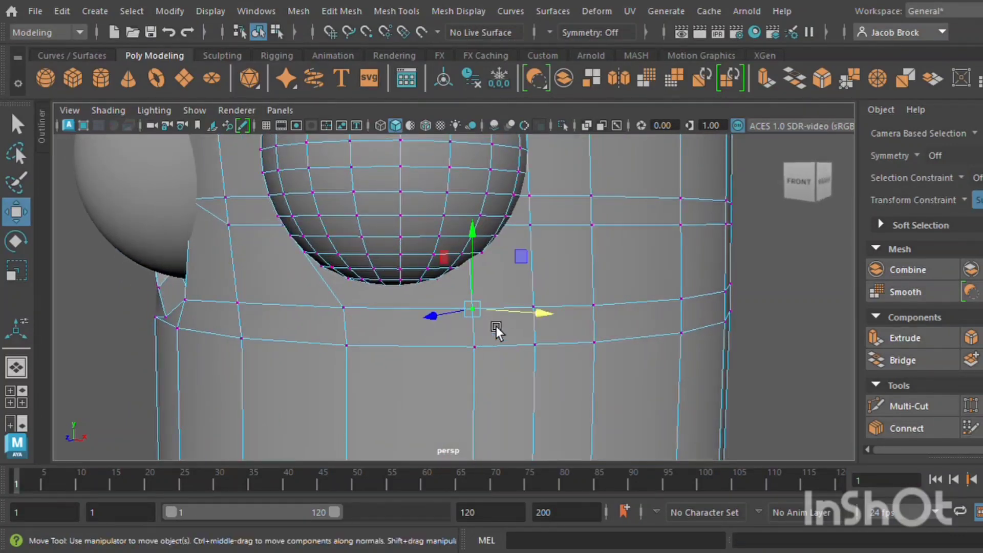
mouse_move(496, 330)
left_mouse_down("alt")
mouse_move(454, 351)
mouse_move(509, 340)
mouse_move(491, 346)
left_mouse_up("alt")
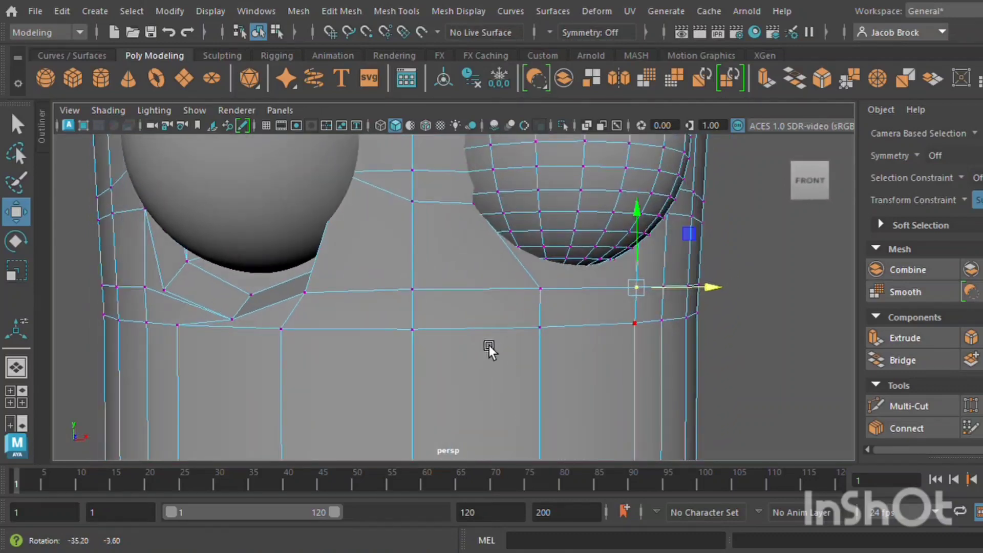
left_click_drag(582, 332, 520, 377, "alt")
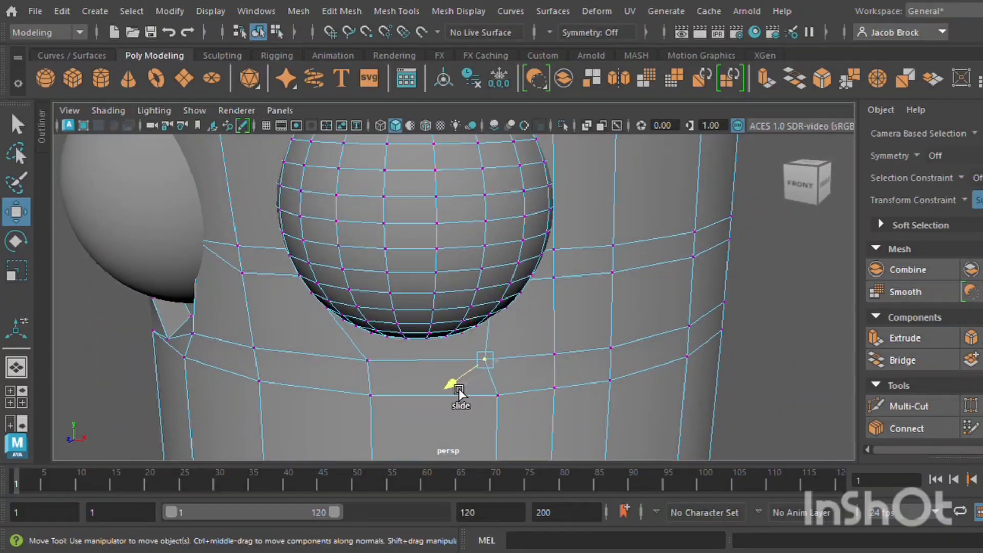
left_click_drag(458, 388, 374, 390)
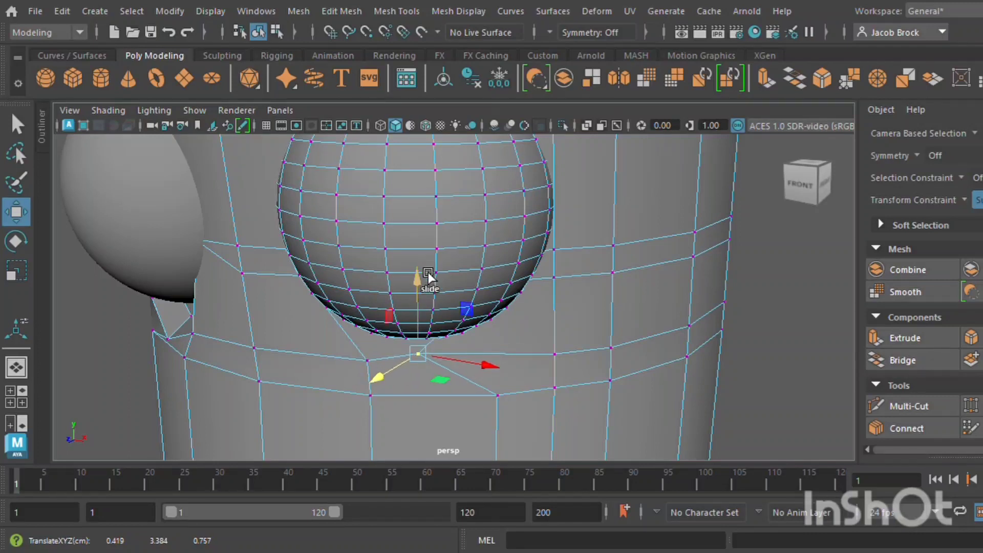
left_click_drag(427, 272, 461, 317)
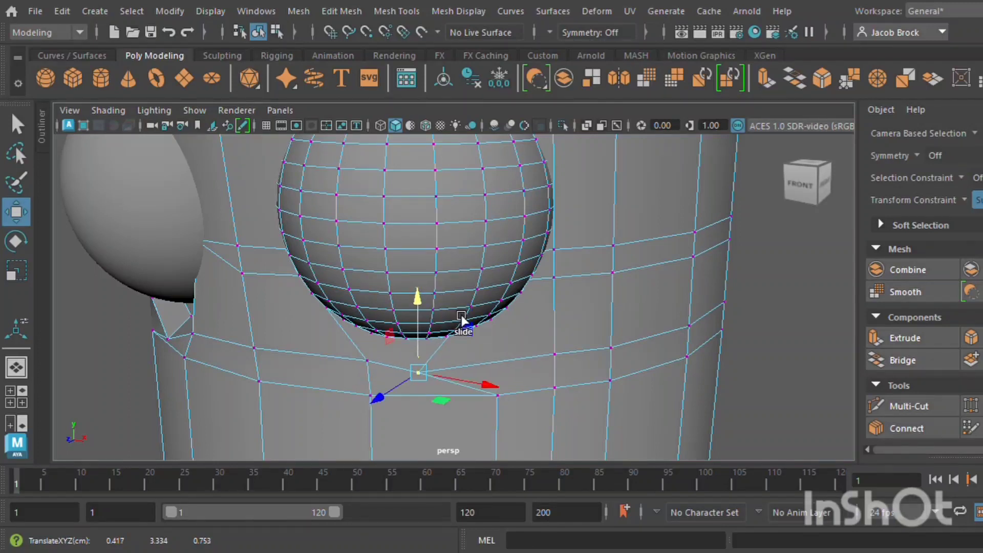
Slide the next outer body vertex below the right eye inward to about X 0.574, Y 3.372, Z 0.650
left_click(554, 353)
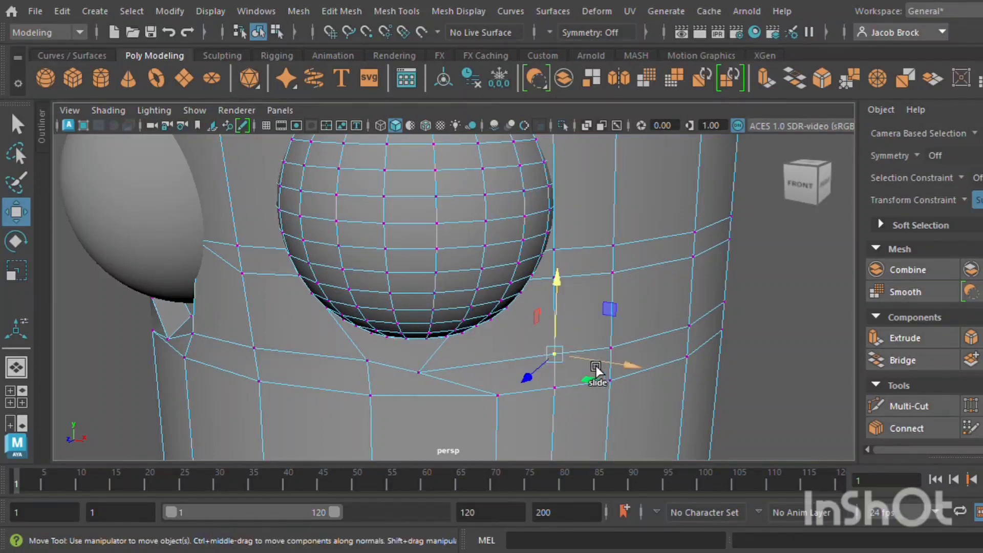
left_click_drag(596, 369, 555, 405)
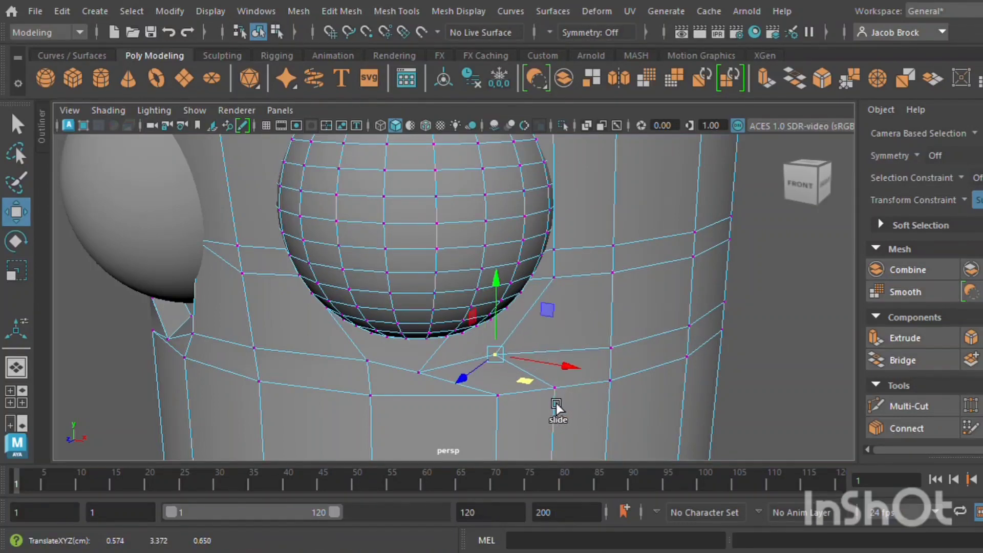
left_click_drag(575, 344, 581, 334, "alt")
Move the body vertex at the right eye's lower outer side to about X 0.689, Y 3.564, Z 0.591
left_click(582, 265)
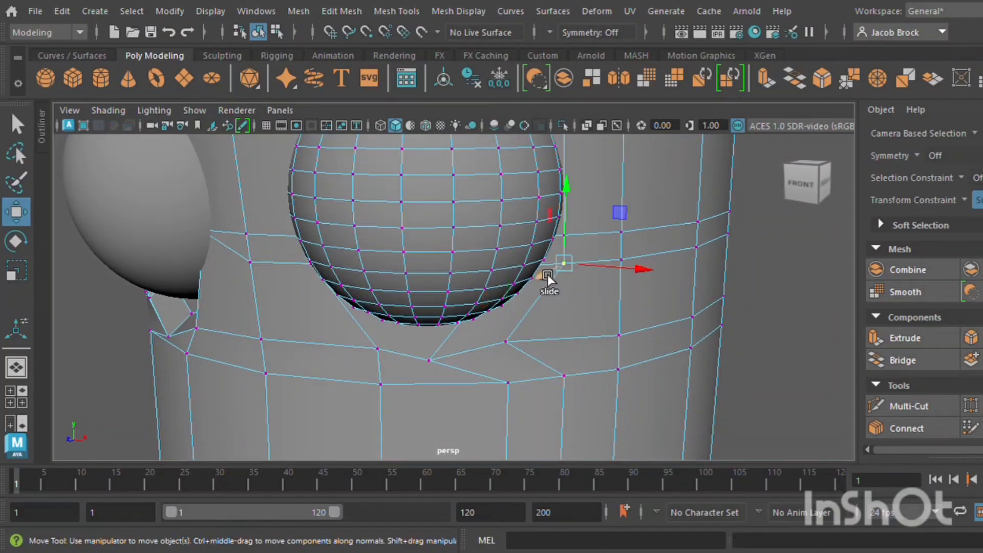
left_click_drag(619, 290, 605, 315, "alt")
left_click_drag(603, 354, 563, 367)
left_click_drag(548, 303, 532, 335, "alt")
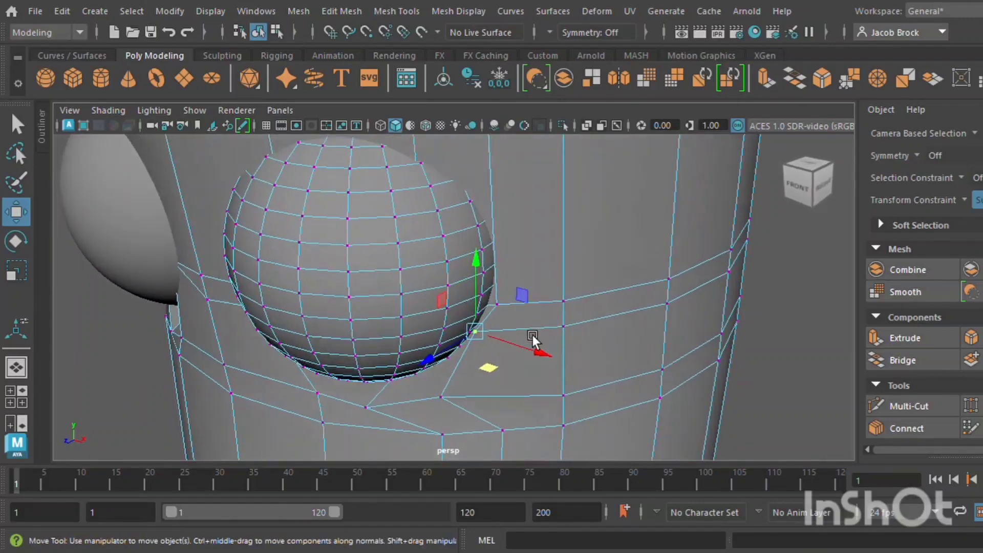
left_click_drag(488, 367, 526, 368)
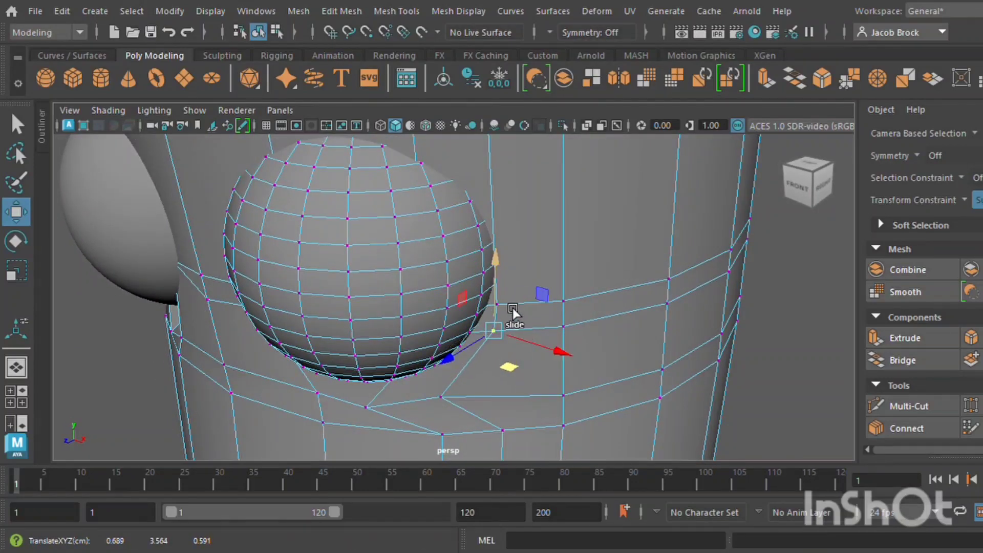
Raise the next body vertex up along the right eye's outer edge
scroll(510, 320, "up", 5)
mouse_move(508, 321)
left_mouse_down("alt")
mouse_move(517, 351)
mouse_move(493, 321)
left_mouse_up("alt")
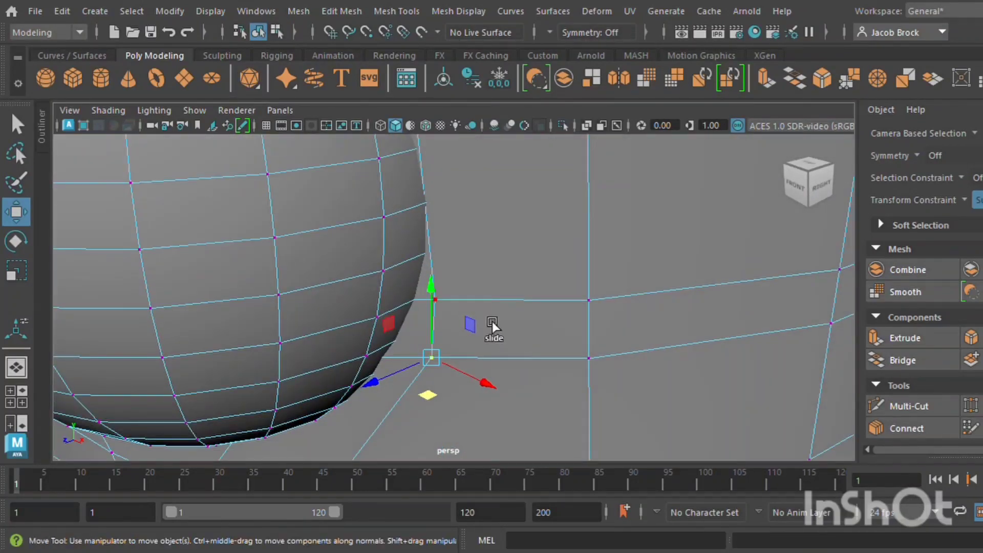
left_click(473, 324)
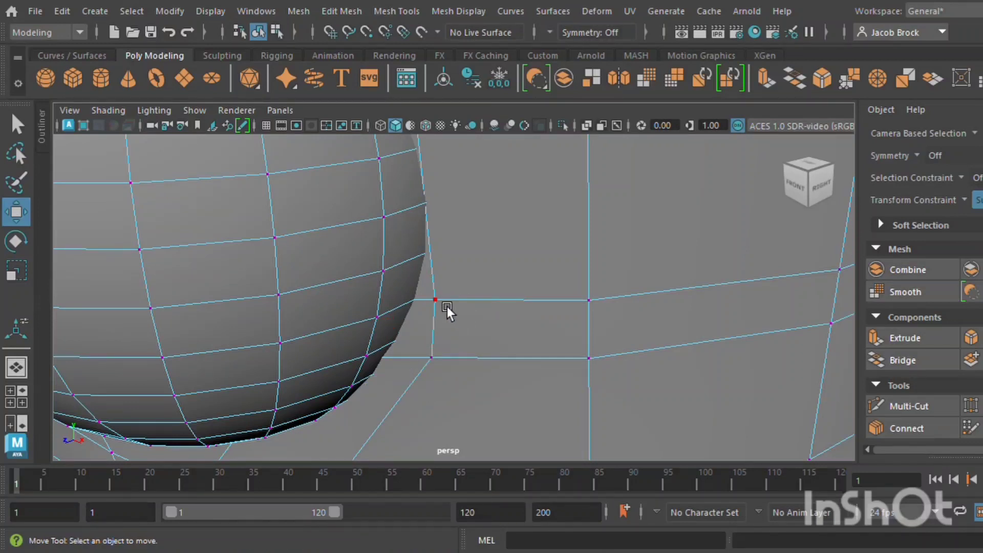
left_click(474, 321)
left_click_drag(443, 329, 441, 309)
left_click_drag(430, 253, 436, 214)
left_click_drag(358, 315, 419, 288, "alt")
scroll(418, 287, "down", 4)
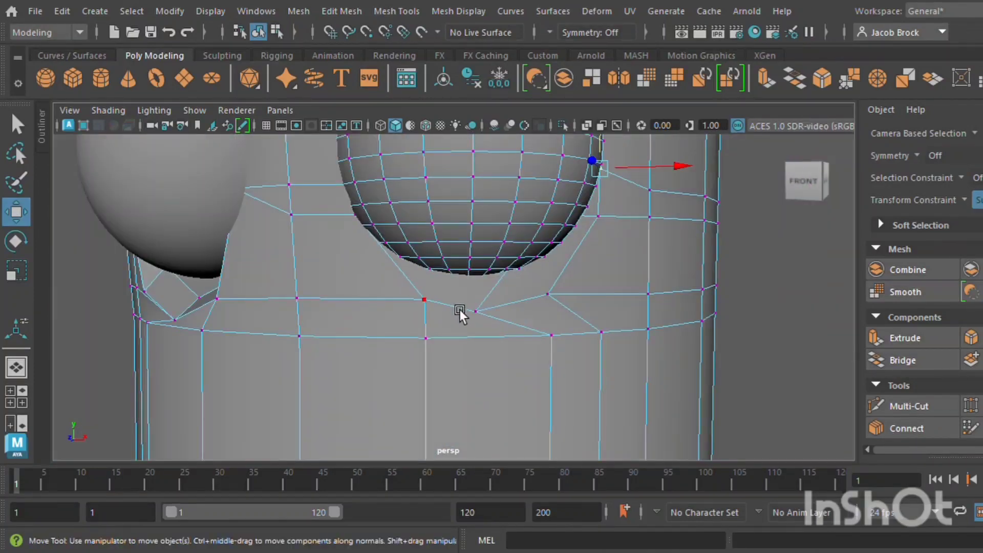
Extrude the body faces curving beneath and beside the right eye with a Local Translate Z of -0.077
right_click_drag(475, 208, 468, 271)
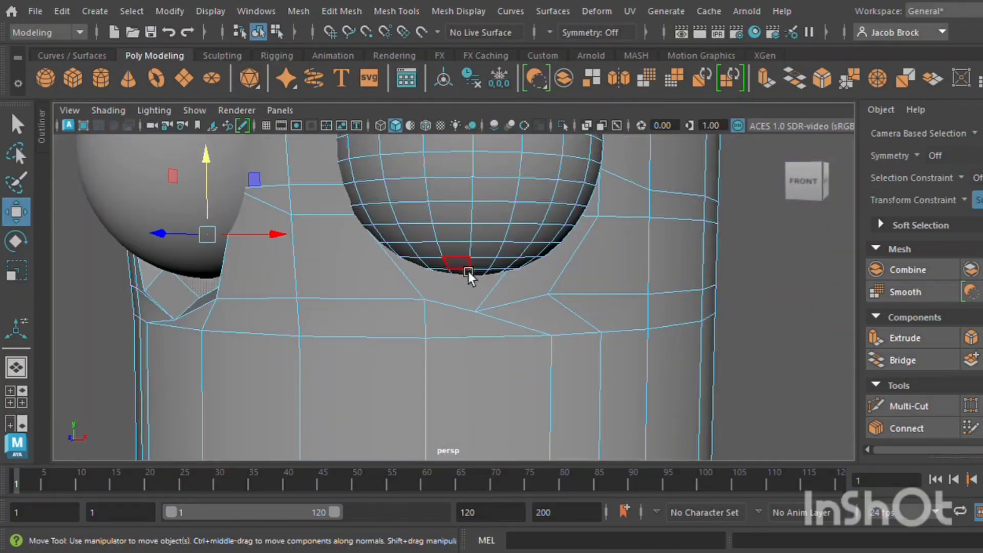
left_click(457, 302)
left_click(539, 284, "shift")
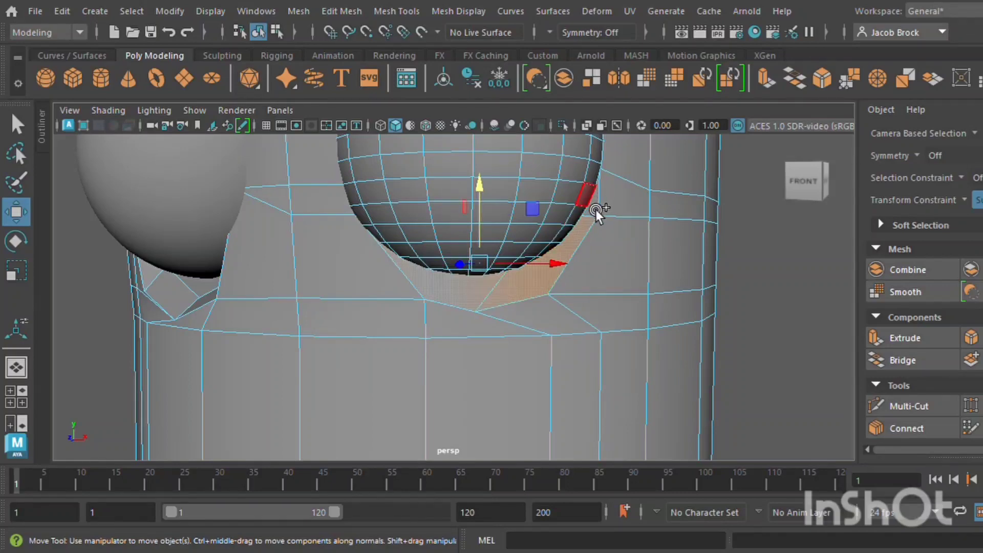
left_click(595, 210, "shift")
scroll(555, 285, "down", 5)
left_click_drag(518, 342, 665, 385, "alt")
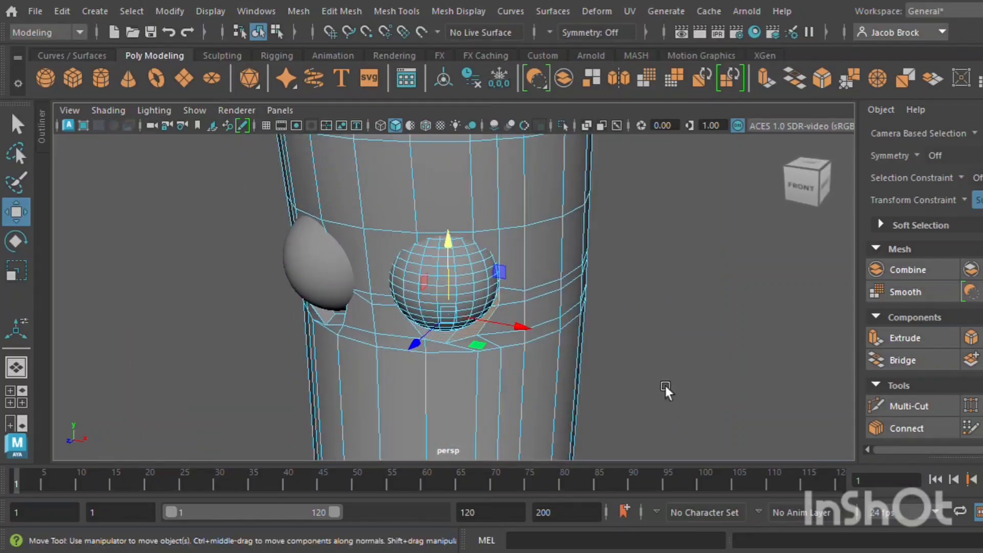
left_click(925, 344)
scroll(600, 352, "up", 3)
left_click_drag(552, 389, 430, 381, "alt")
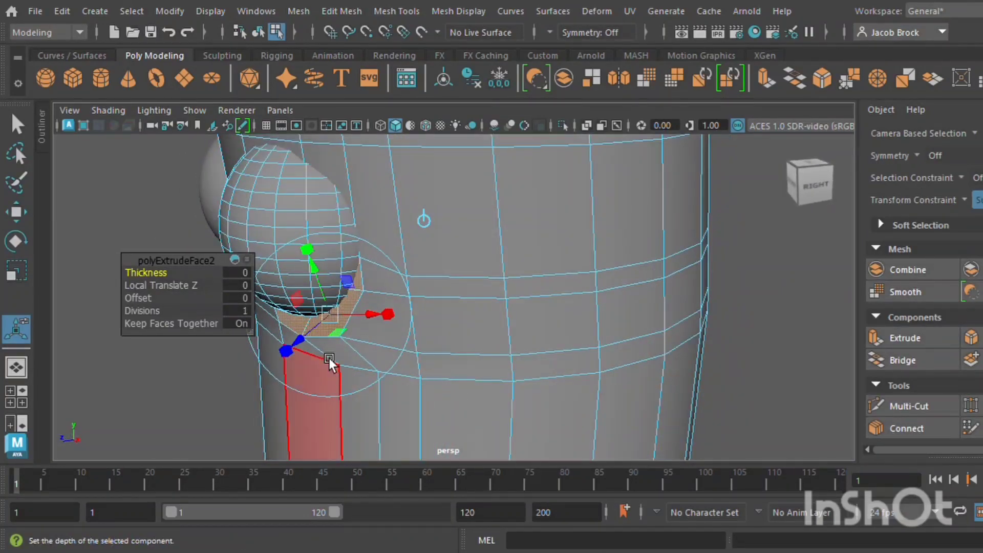
left_click_drag(316, 343, 434, 389)
left_click(435, 392)
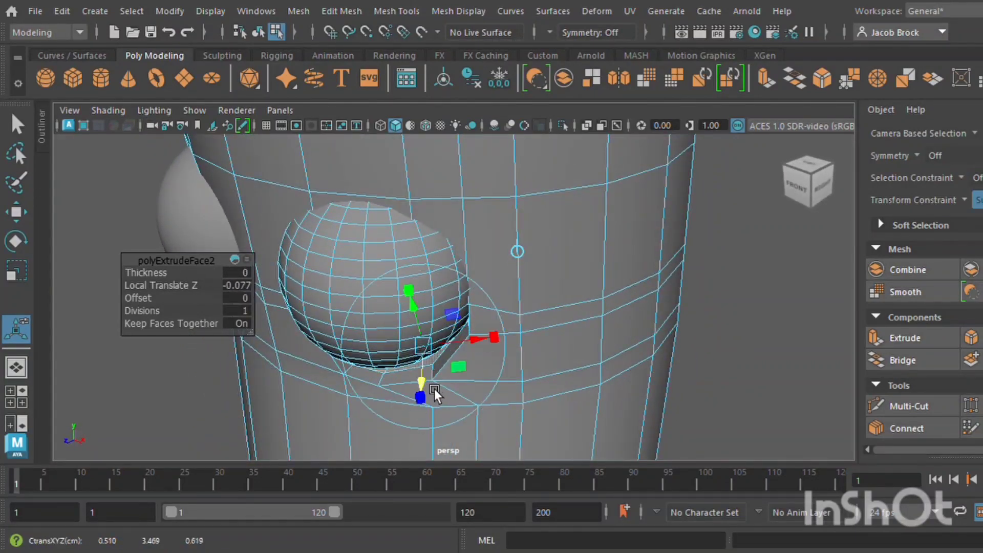
left_click_drag(403, 447, 653, 351, "alt")
left_click(703, 295)
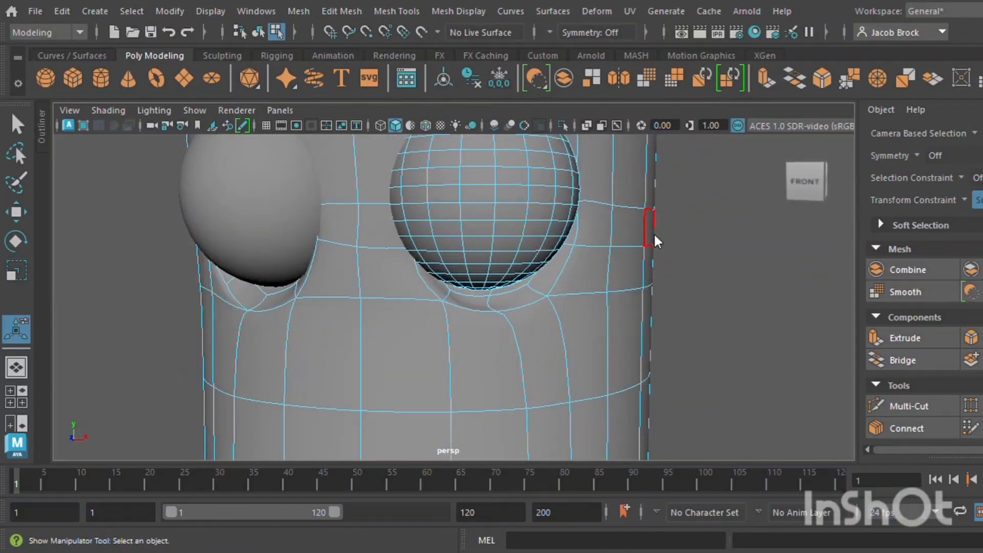
Lower the three body vertices along the outer rim beneath the right eye slightly, and return to object mode
key("q")
scroll(581, 278, "up", 3)
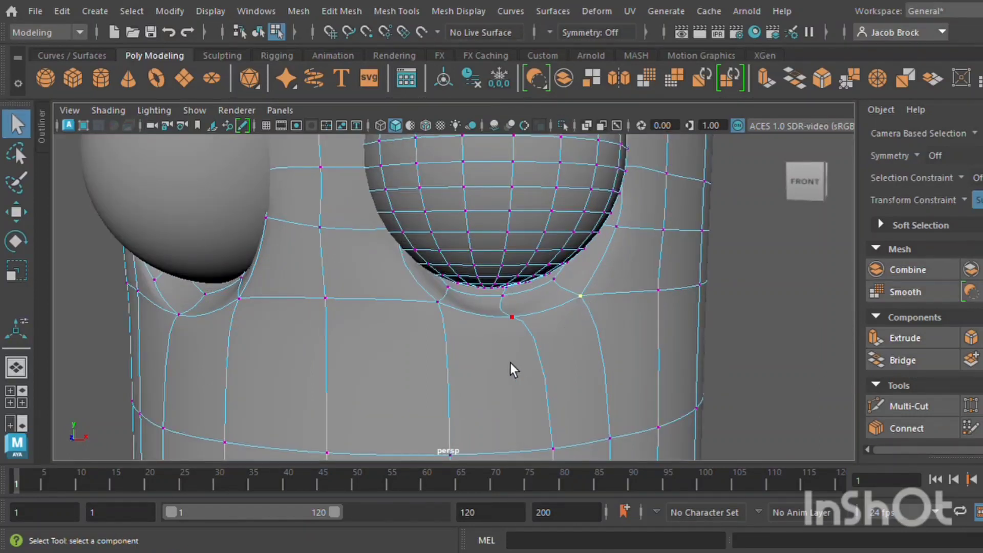
left_click(526, 325, "shift")
left_click(448, 308, "shift")
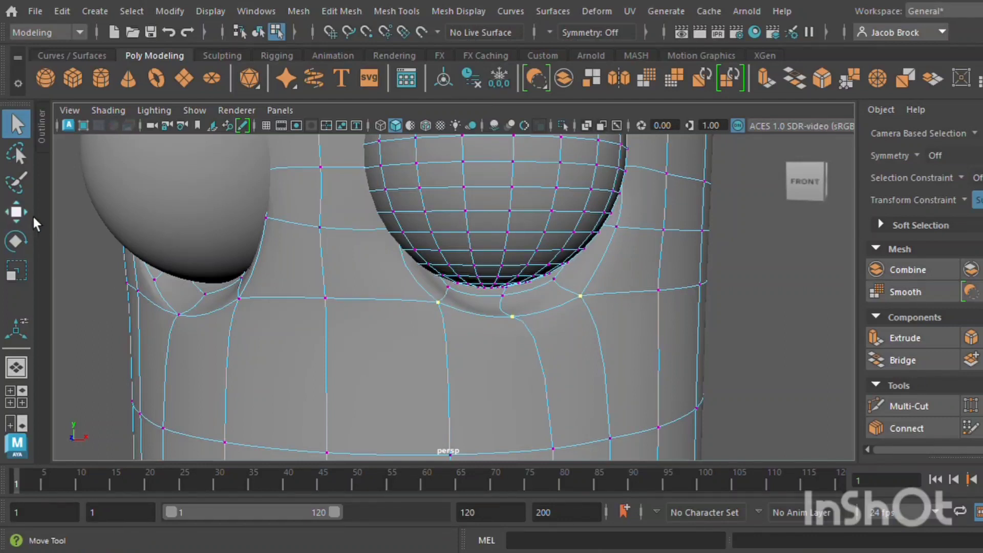
left_click(18, 215)
left_click_drag(512, 235, 528, 254)
left_click(722, 235)
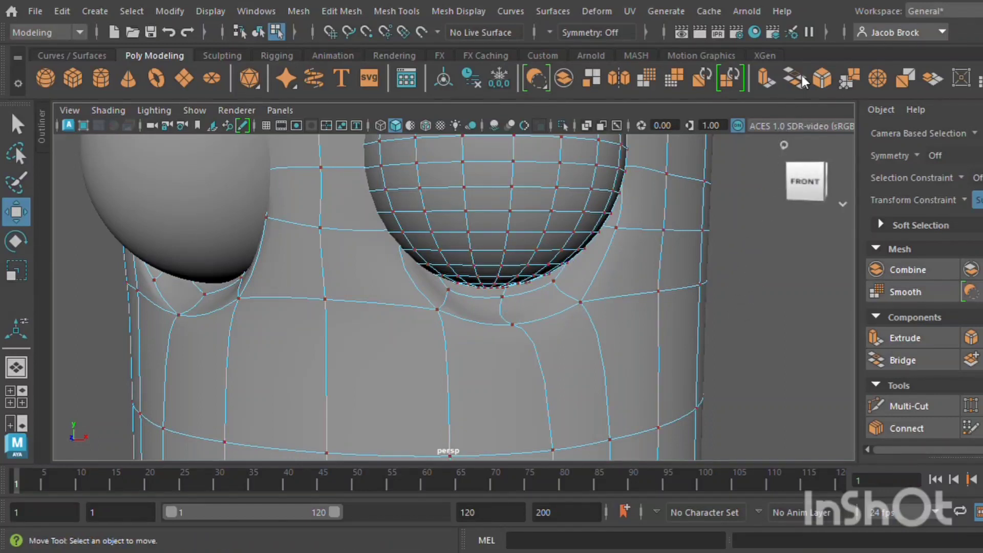
key("F8")
left_click(775, 242)
scroll(716, 300, "down", 6)
left_click_drag(543, 332, 564, 333, "alt")
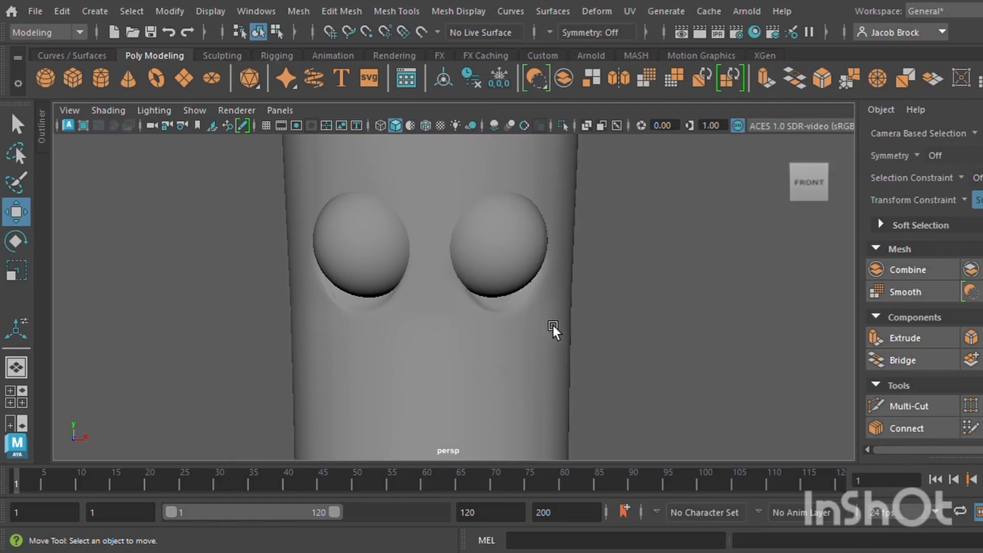
Try to insert a vertical edge loop on each side of the body's centre edge between the eyes
left_click(440, 318)
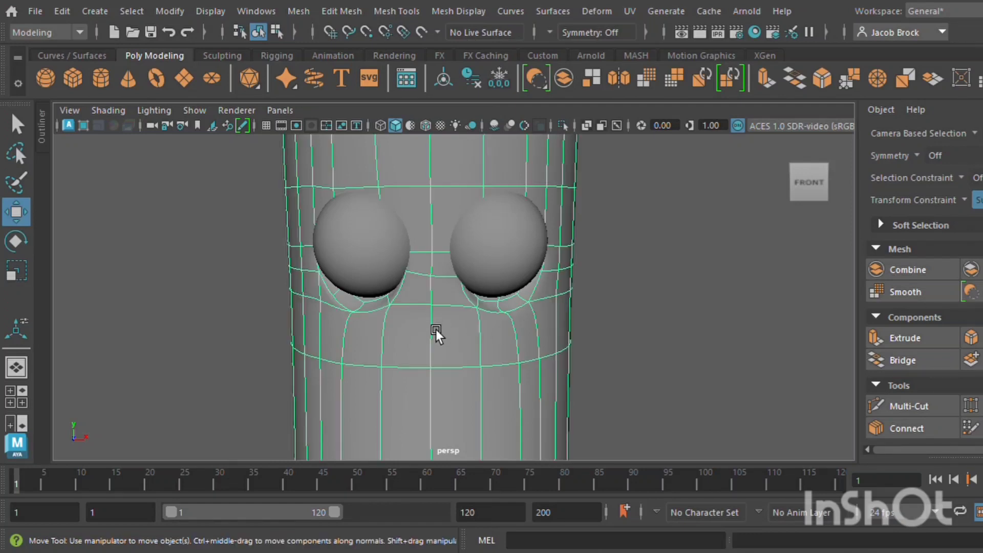
scroll(440, 328, "up", 5)
left_click(919, 412)
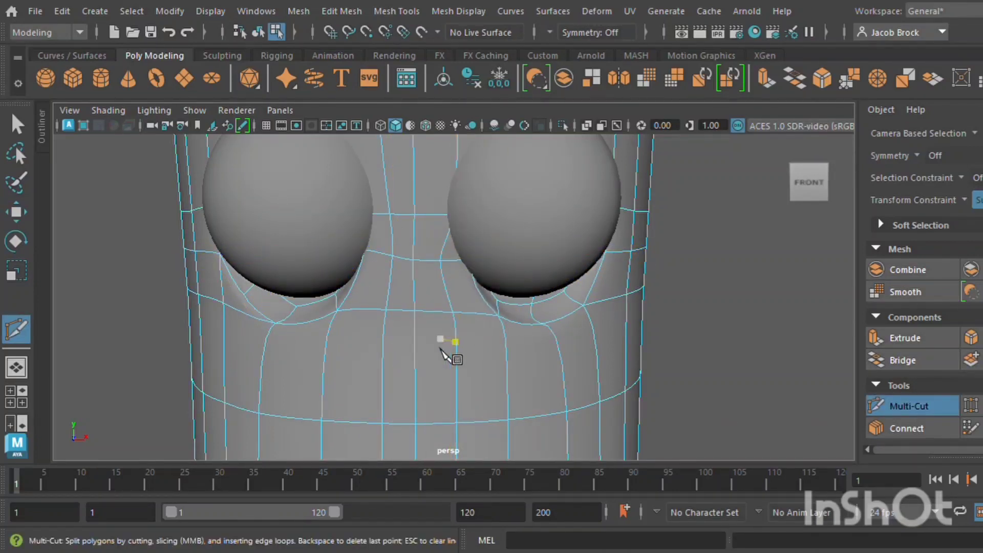
left_click(421, 326, "ctrl")
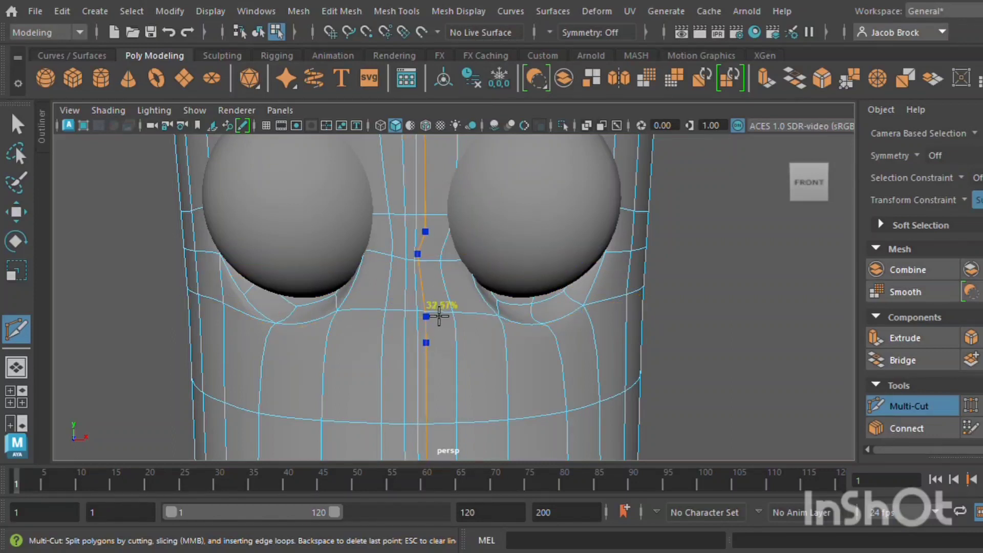
left_click(440, 318, "ctrl")
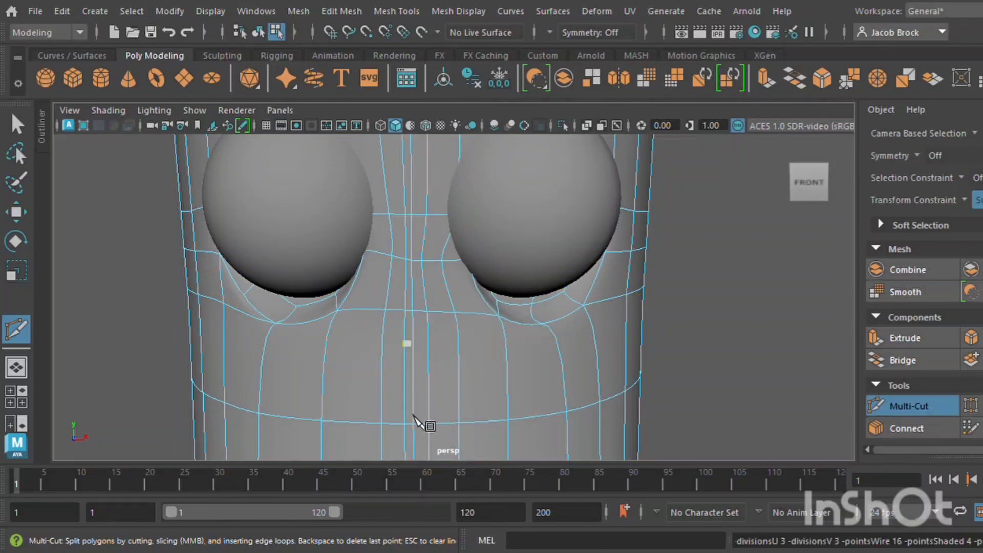
left_click(432, 254)
key("w")
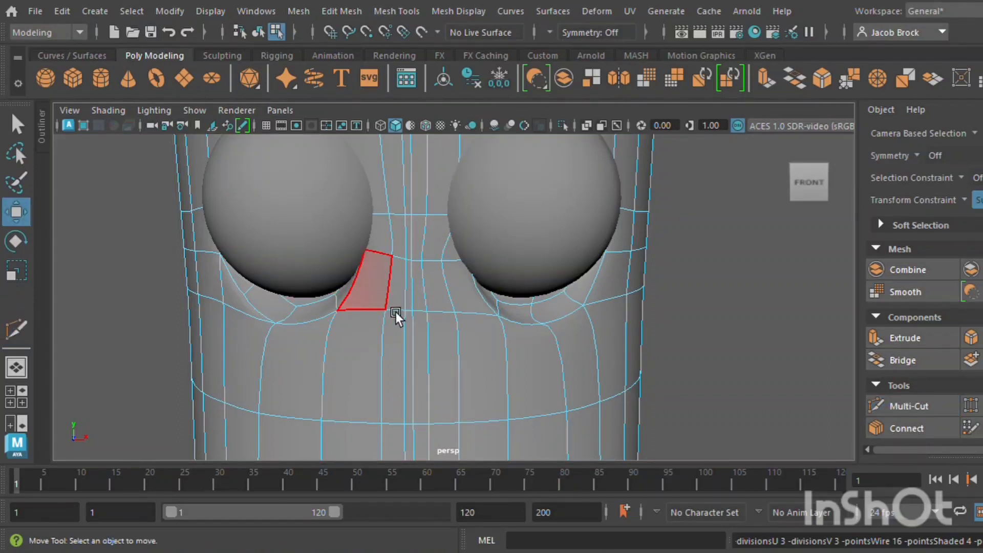
scroll(395, 311, "down", 5)
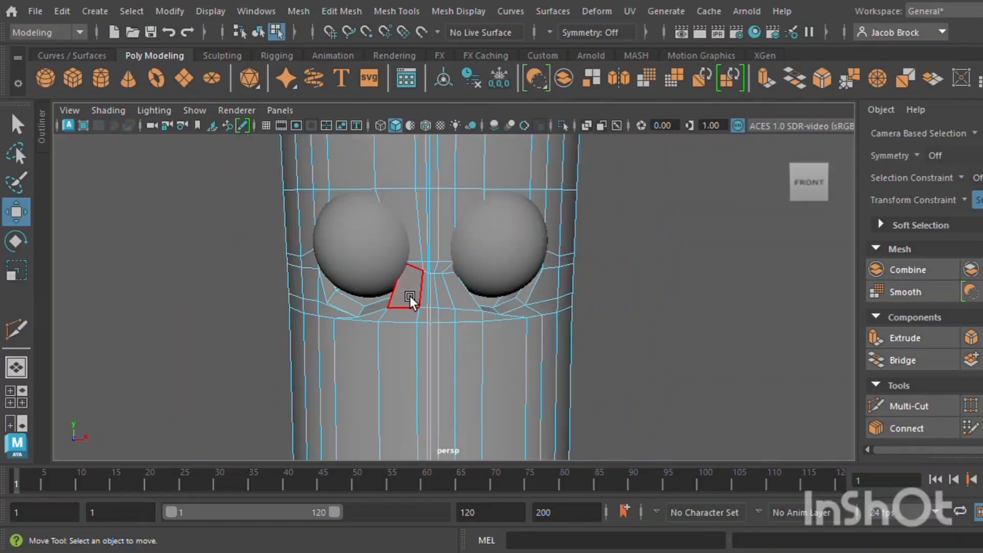
scroll(410, 296, "up", 5)
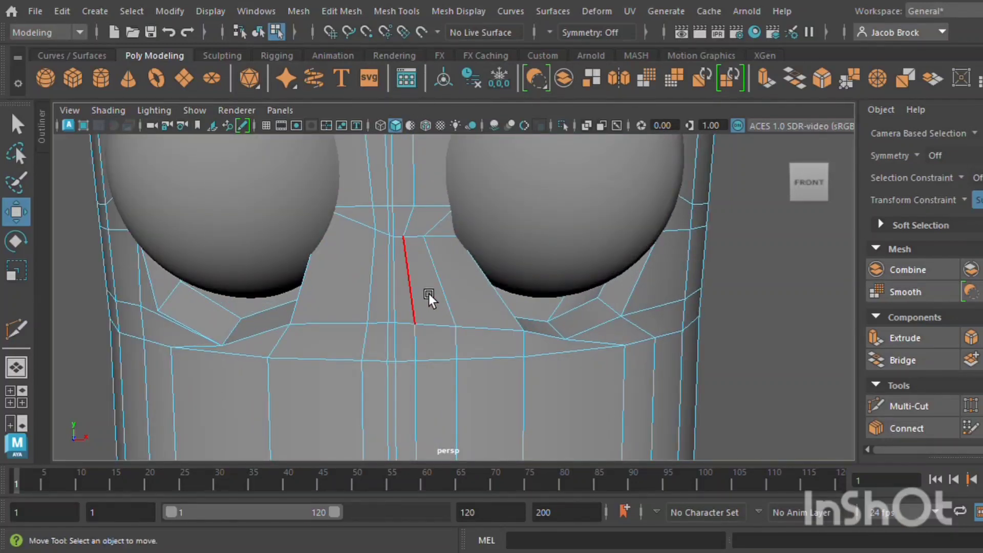
Undo the vertical edge loops inserted beside the body's centre edge
key("ctrl+z")
key("ctrl+z")
key("ctrl+z")
key("ctrl+z")
key("ctrl+z")
key("ctrl+z")
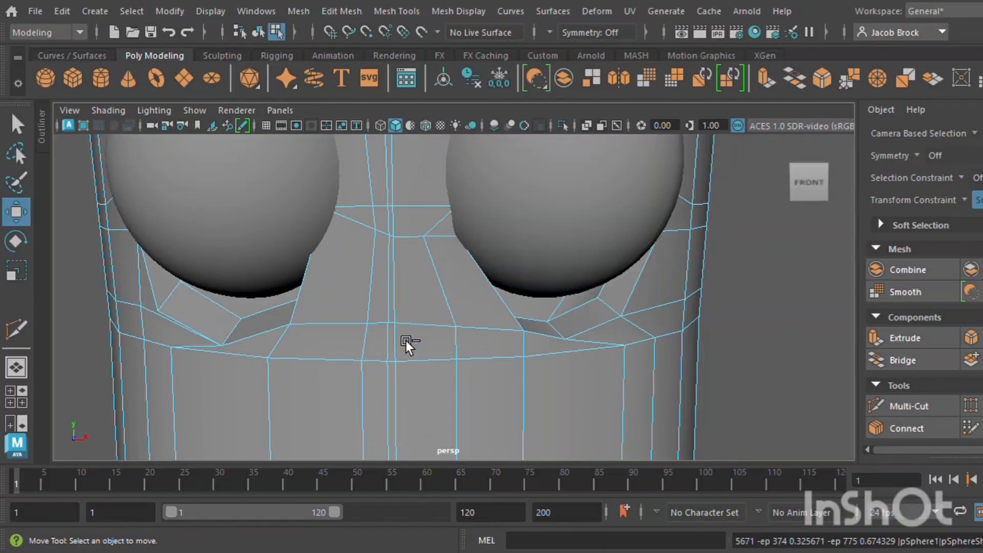
key("ctrl+z")
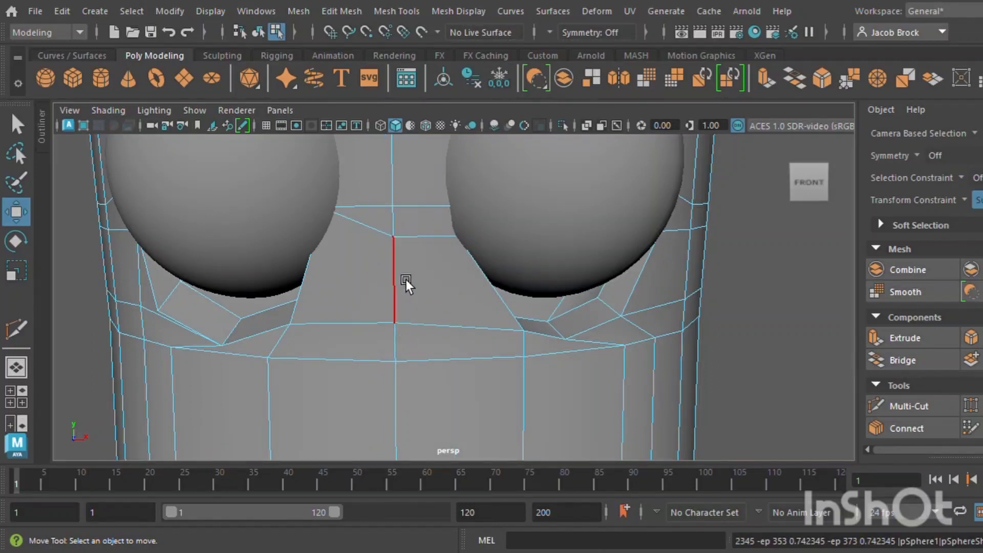
Flatten the horizontal body edges between the eyes along Y and raise them to about Y 3.579
left_click(385, 228)
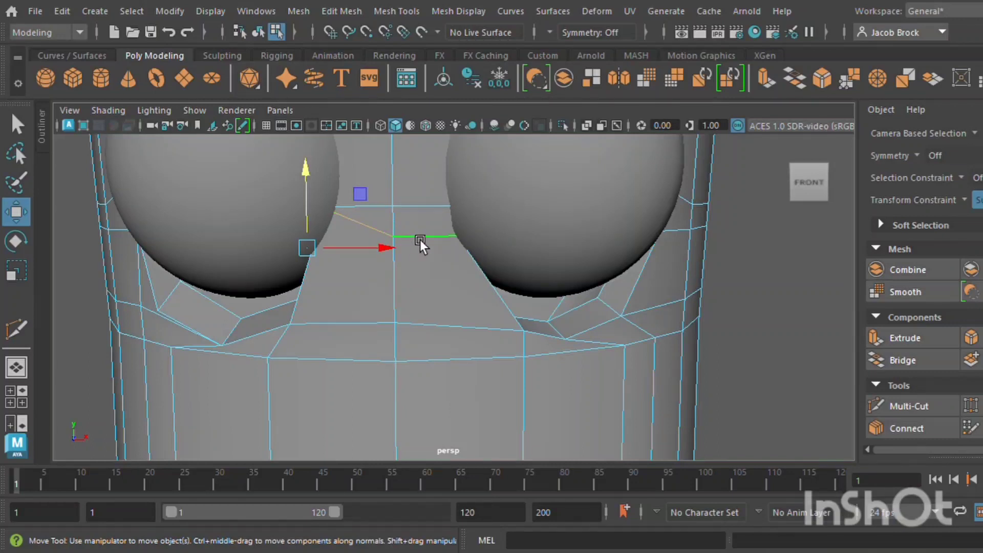
left_click(25, 265)
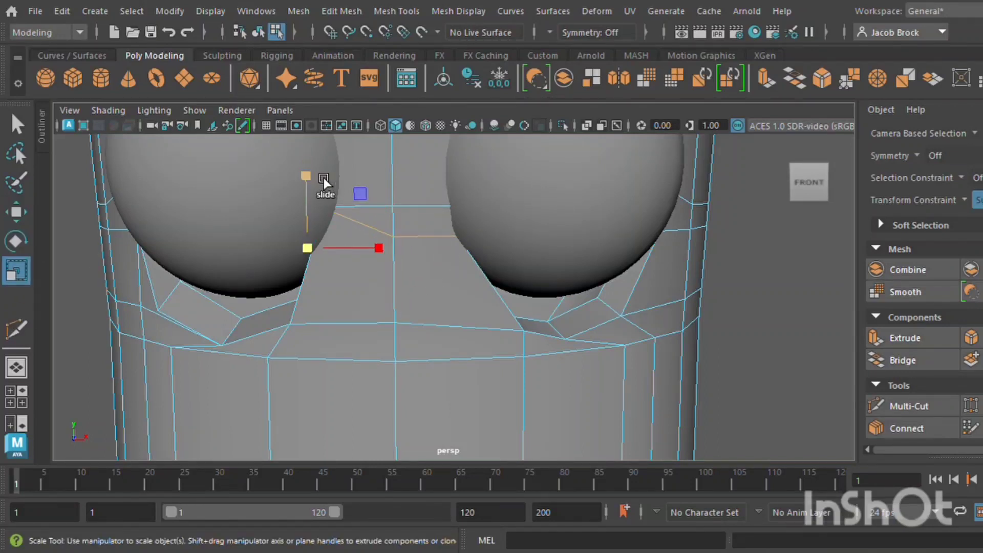
left_click_drag(323, 177, 306, 312)
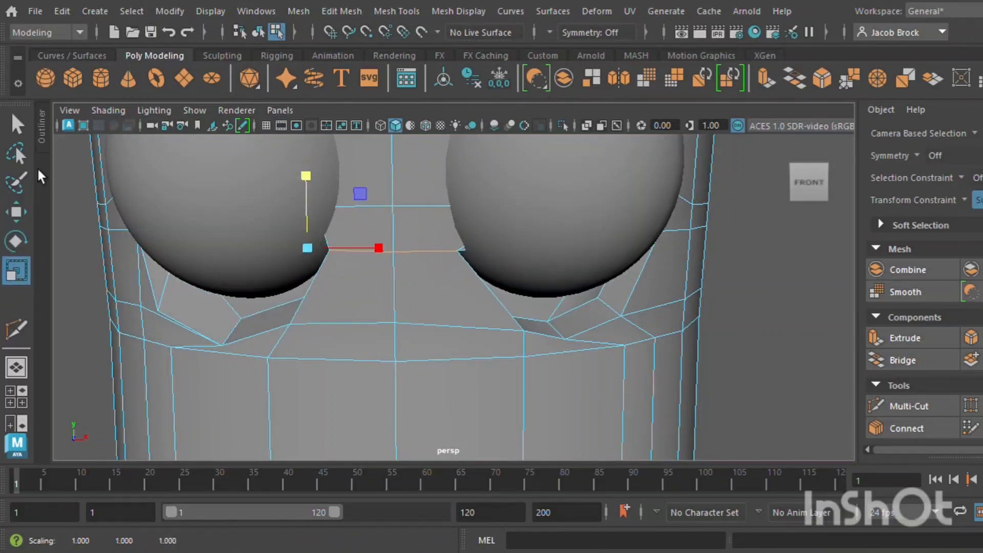
left_click(24, 219)
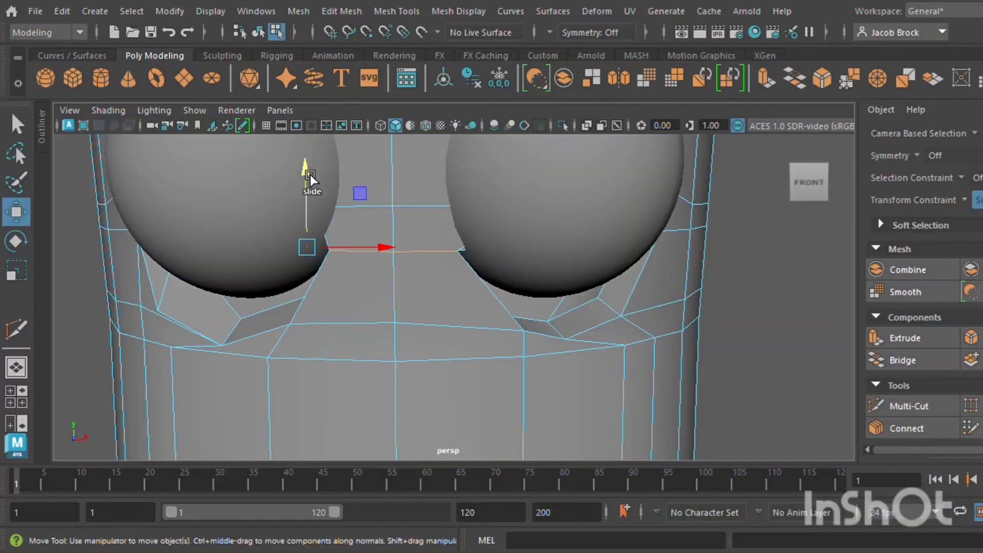
left_click_drag(310, 174, 325, 146)
left_click_drag(323, 155, 323, 152)
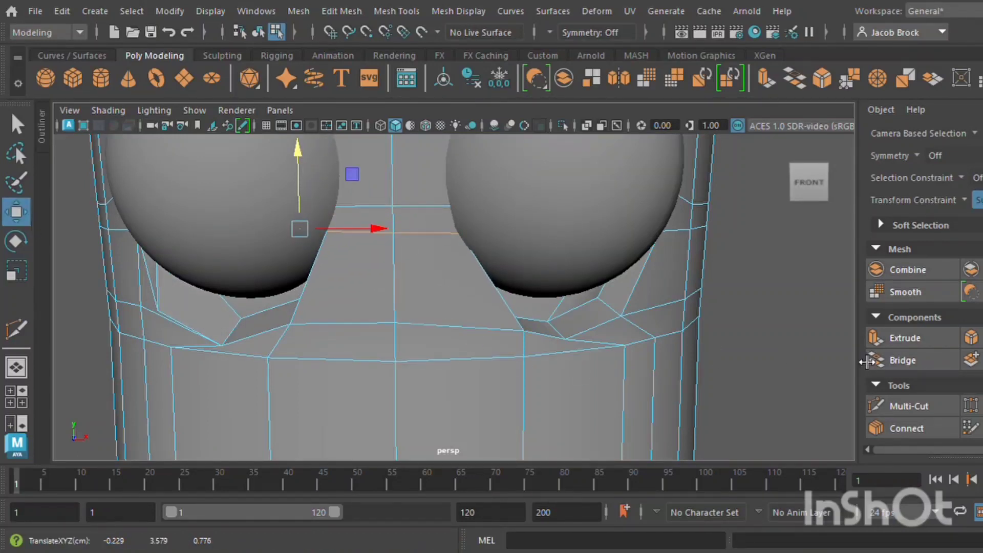
Insert a vertical edge loop close to each side of the body's centre edge, running between the eyes
left_click(895, 413)
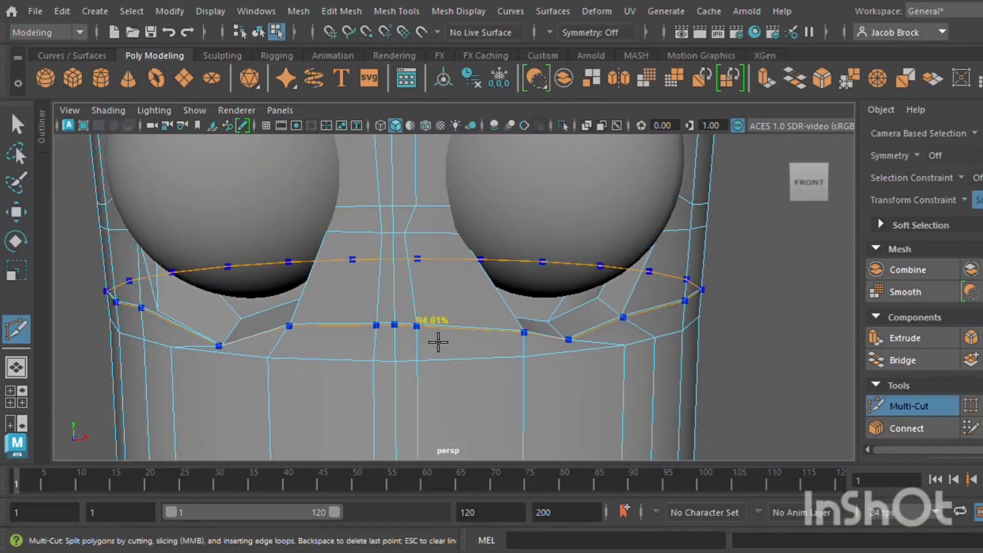
scroll(439, 335, "down", 5)
scroll(423, 344, "up", 4)
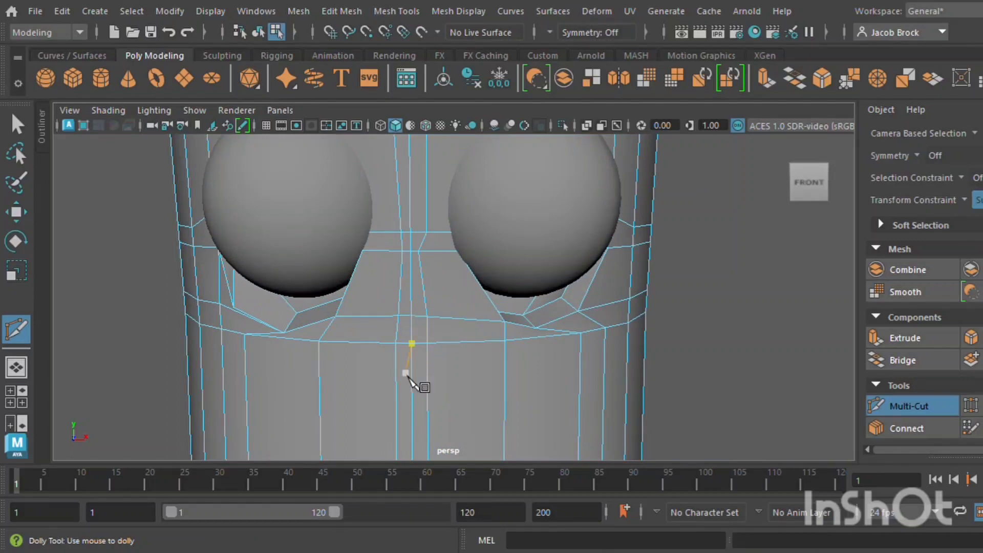
Straighten the vertical edge loop on the right of the body's centre along X and move it to about X 0.053
left_click(25, 221)
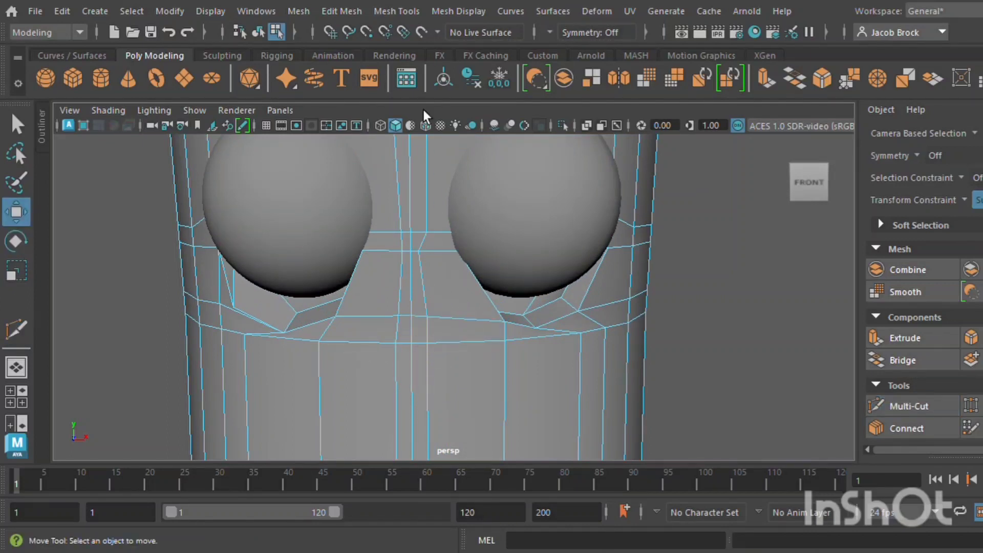
left_click(442, 348)
double_click(442, 338)
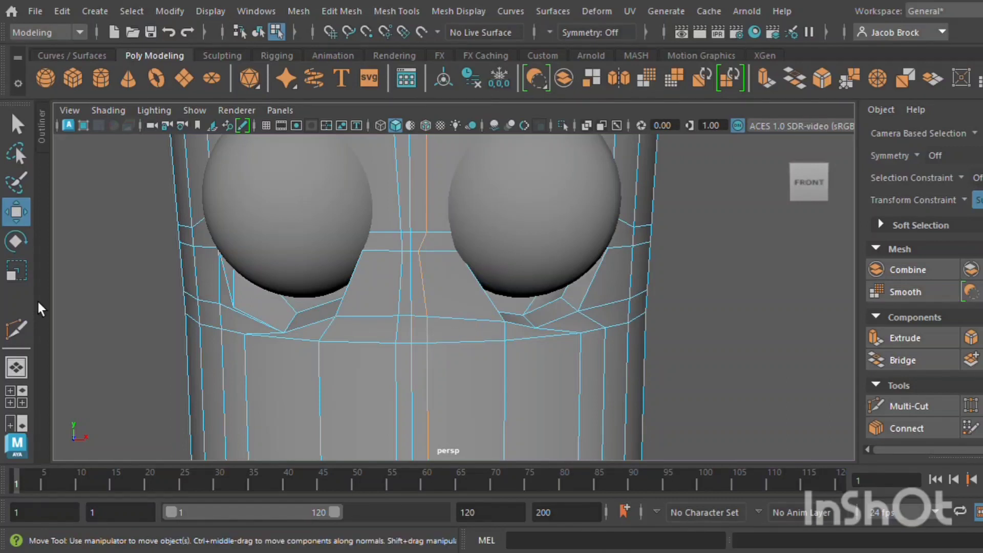
left_click(17, 270)
scroll(411, 345, "down", 5)
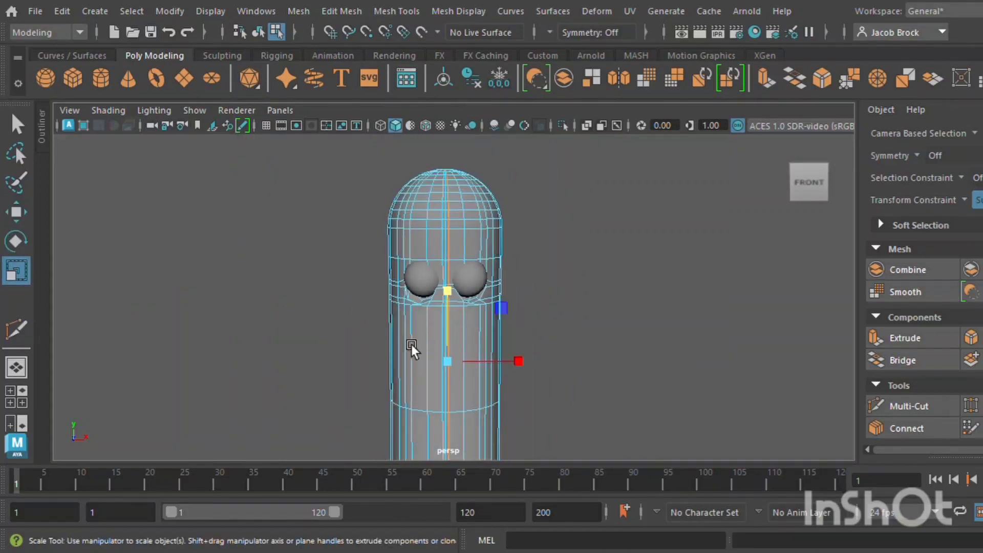
left_click_drag(524, 365, 483, 369)
scroll(496, 360, "up", 8)
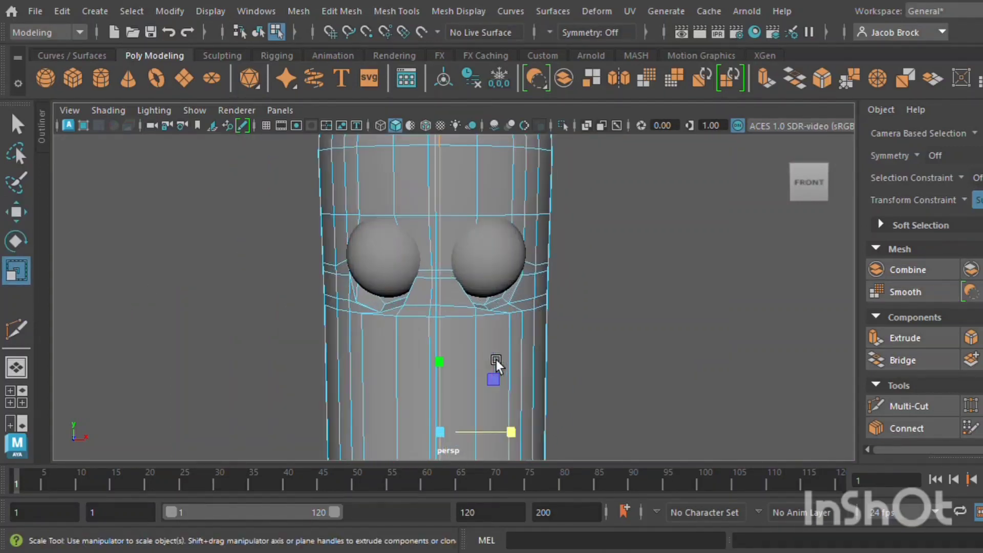
left_click(17, 212)
middle_click_drag(490, 389, 502, 248, "alt")
left_click_drag(502, 396, 508, 395)
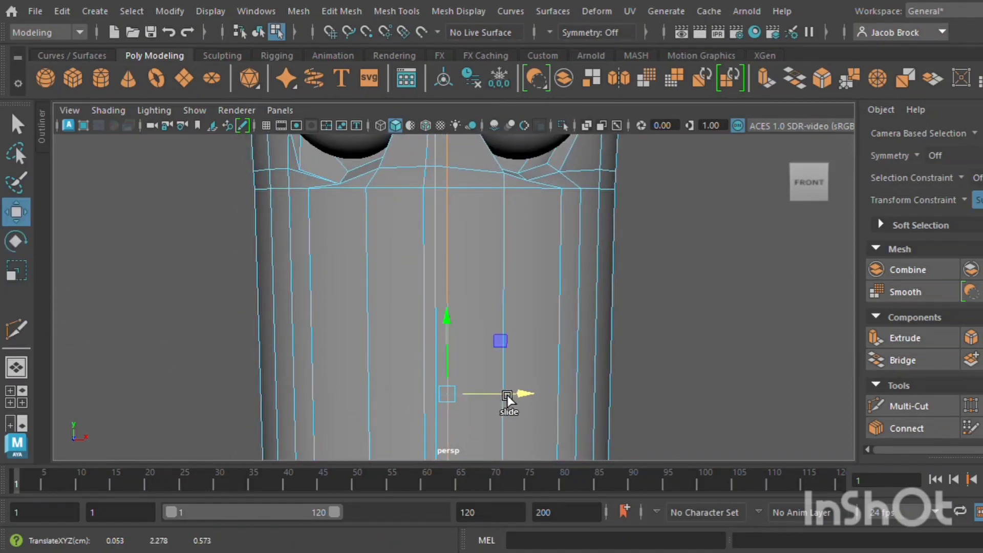
Straighten the vertical edge loop on the left of the body's centre along X and move it to about X -0.049
left_click(435, 308)
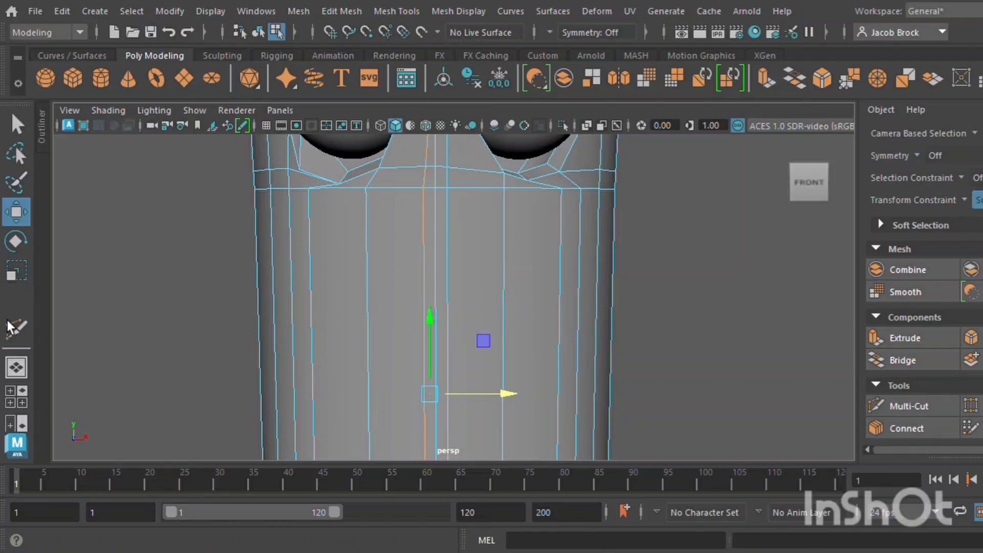
left_click(16, 272)
left_click_drag(500, 396, 391, 412)
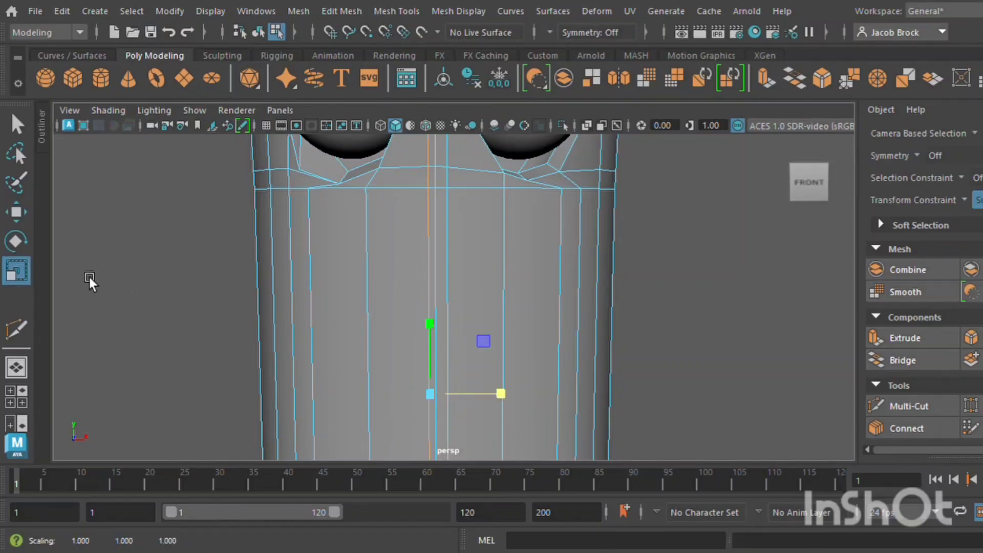
left_click(16, 212)
left_click_drag(524, 391, 520, 395)
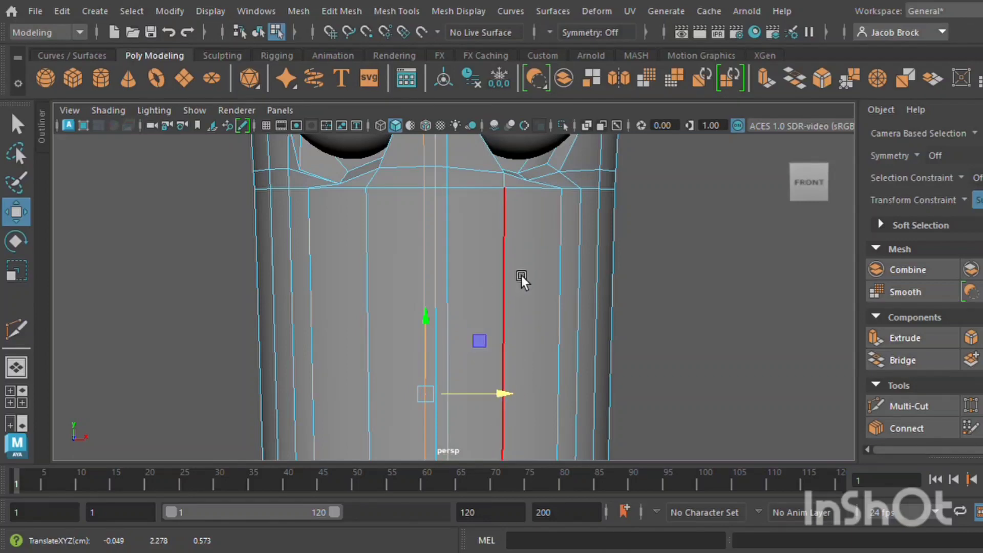
Scale the two vertical edge loops flanking the body's centre edge slightly closer together along X
middle_click_drag(525, 276, 442, 317, "alt")
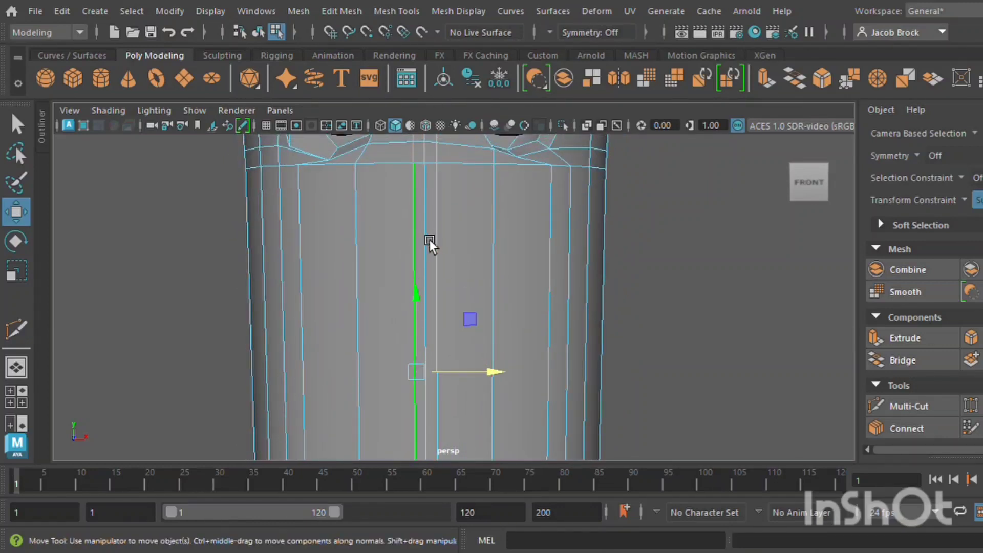
left_click(453, 237, "shift")
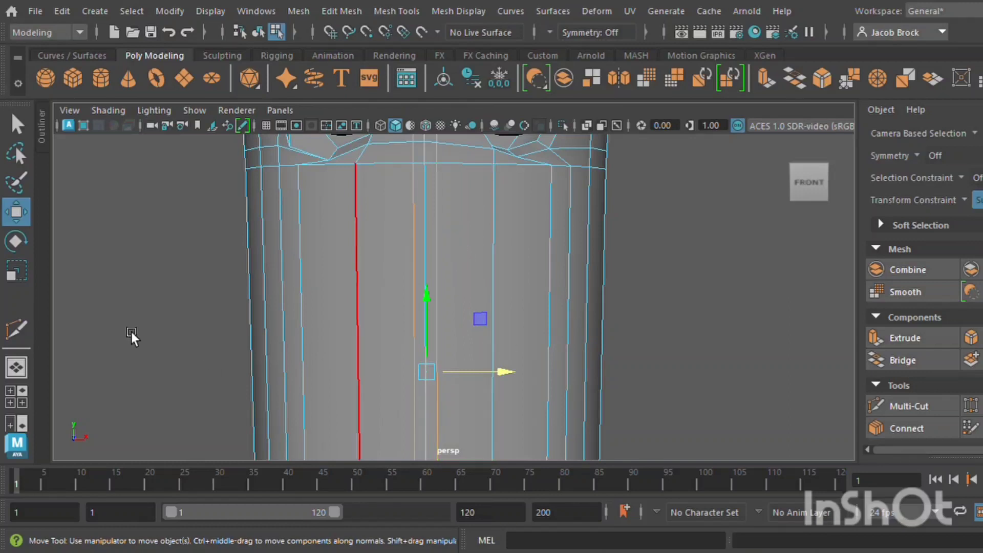
left_click(16, 270)
mouse_move(518, 372)
left_mouse_down()
mouse_move(434, 379)
mouse_move(518, 381)
mouse_move(509, 386)
left_mouse_up()
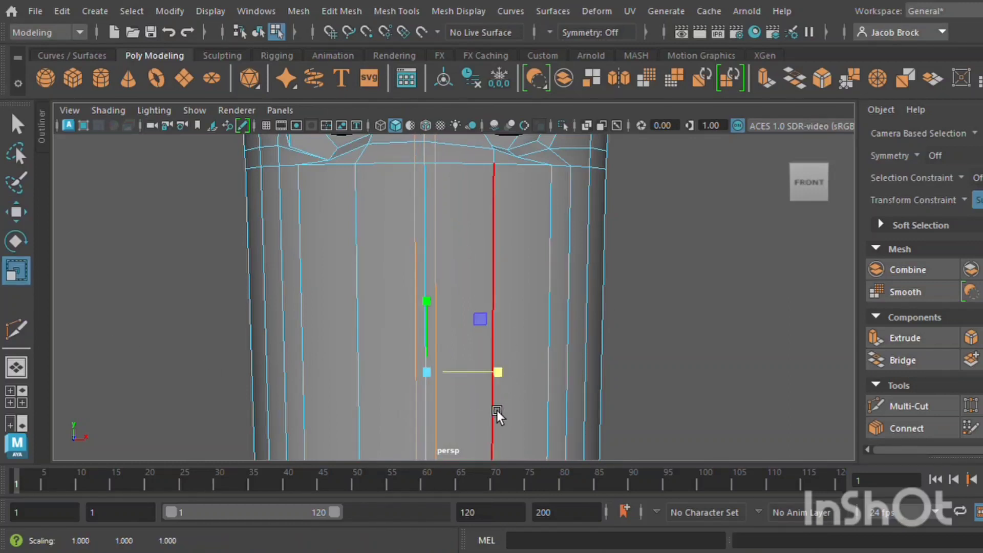
left_click(775, 299)
left_click_drag(629, 231, 548, 235, "alt")
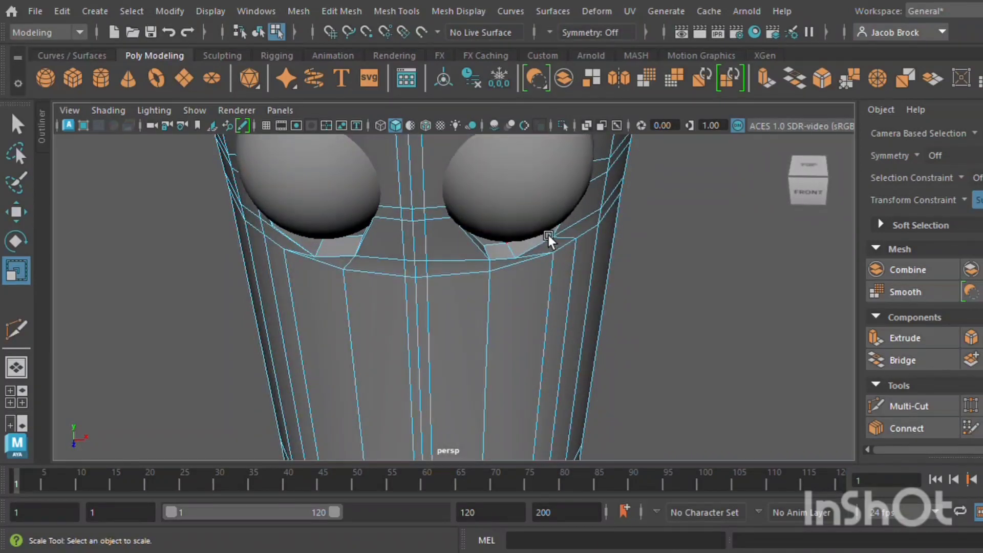
left_click_drag(523, 159, 457, 373, "alt")
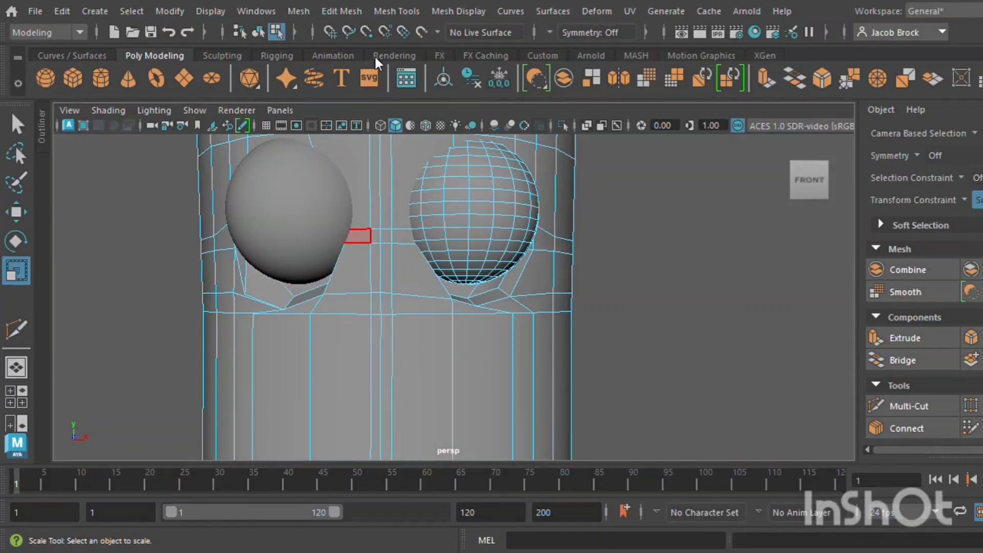
left_click(404, 266)
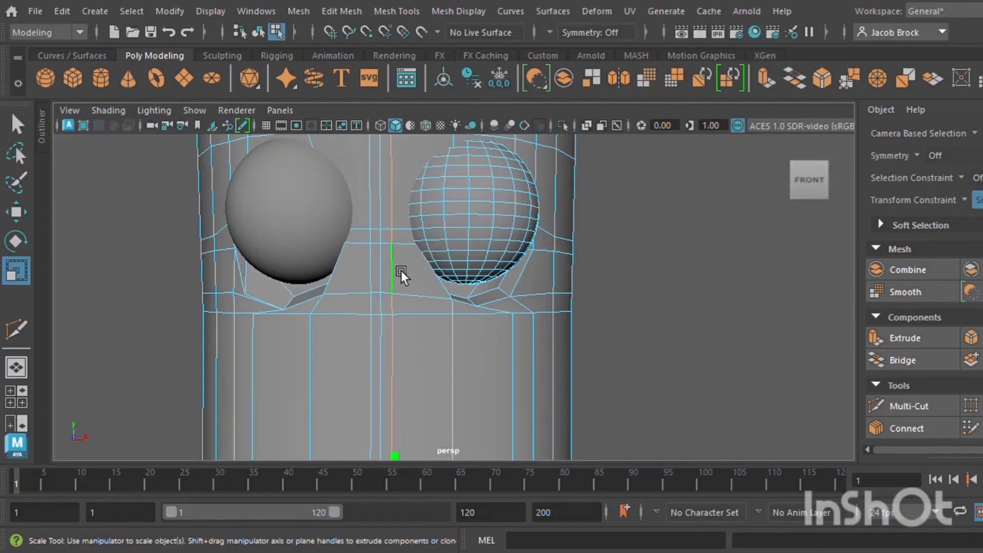
double_click(379, 264, "shift")
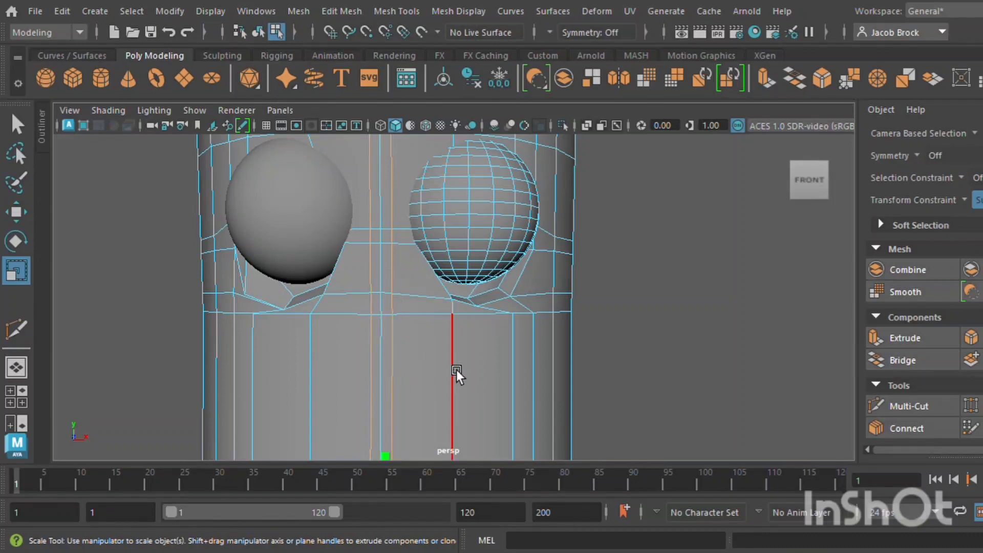
middle_click_drag(456, 370, 465, 248, "alt")
left_click_drag(452, 416, 443, 364)
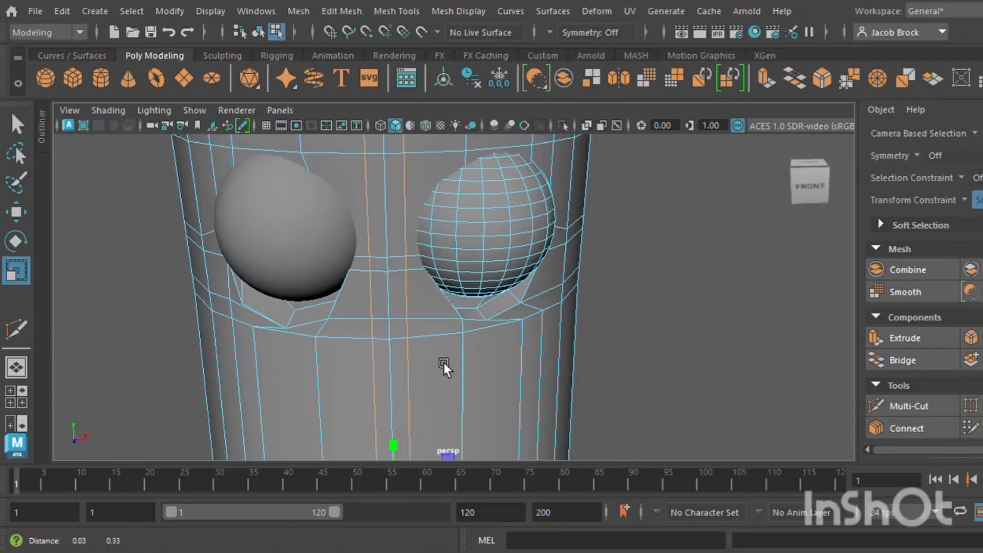
right_click_drag(429, 212, 429, 249)
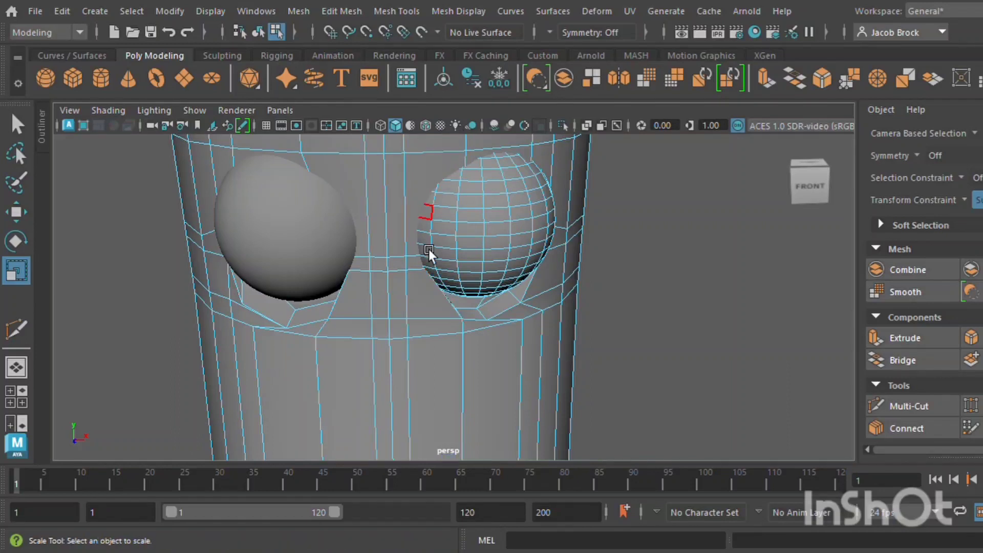
left_click(388, 272)
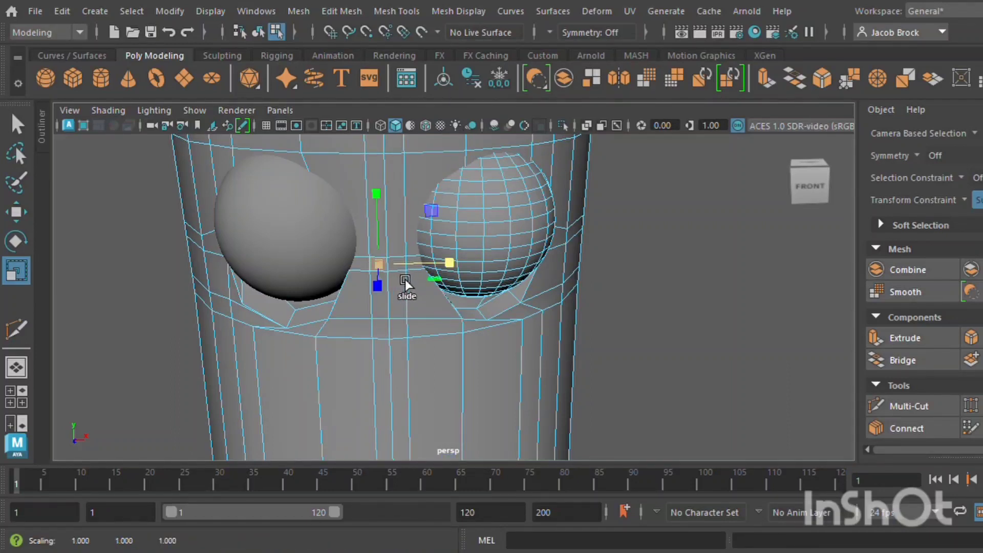
left_click(395, 338)
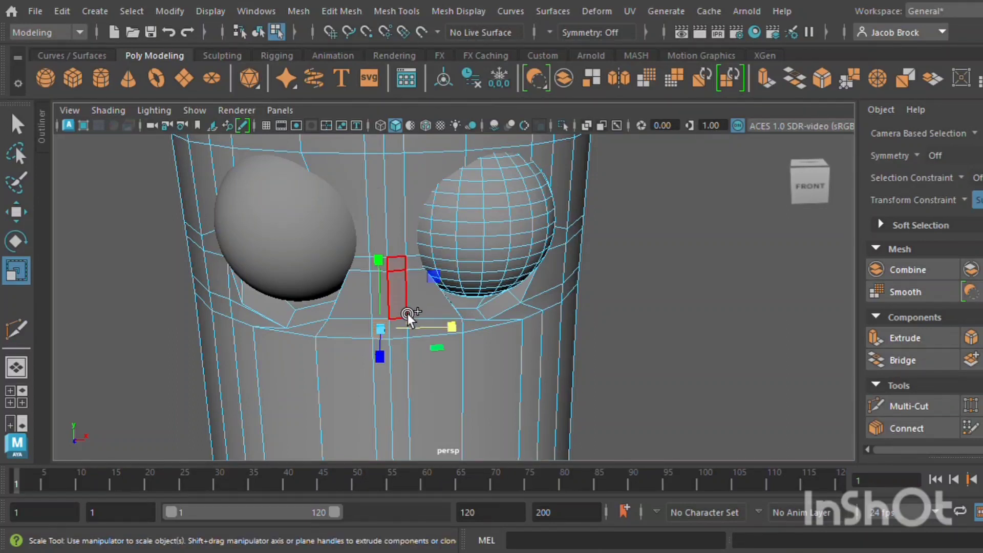
left_click_drag(392, 272, 429, 327, "alt")
Insert a horizontal edge loop around the body below the lower eyelids and raise it to about Y 3.175
left_click(909, 405)
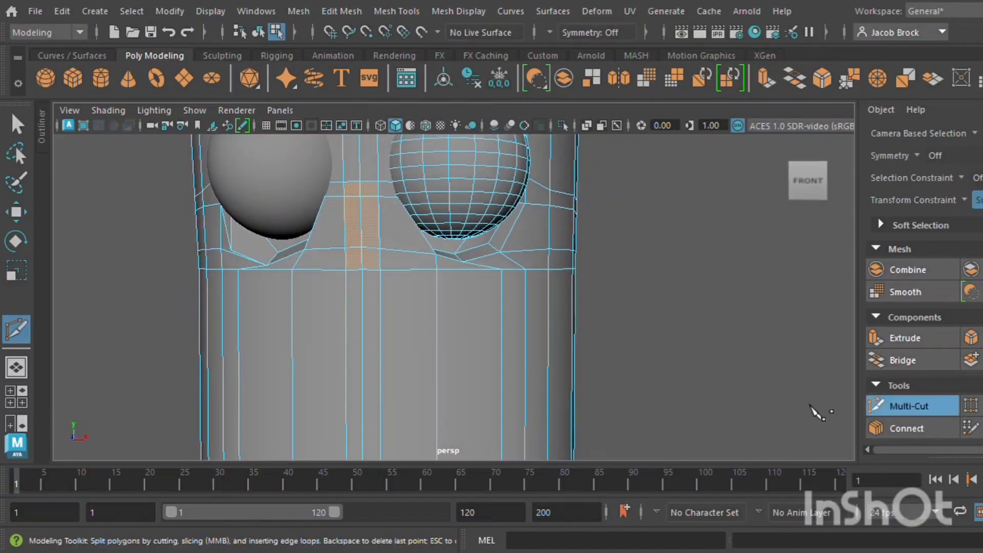
left_click(382, 314, "ctrl")
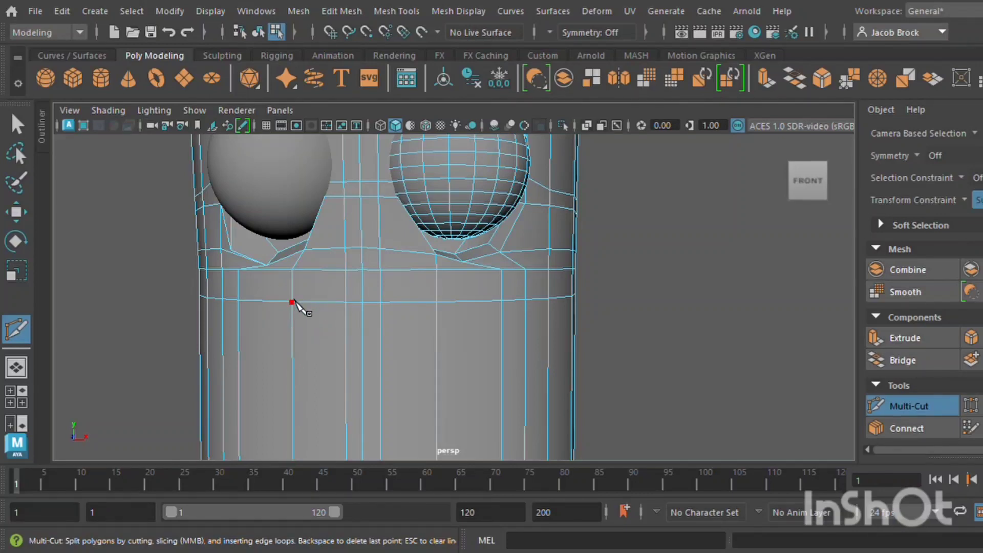
key("w")
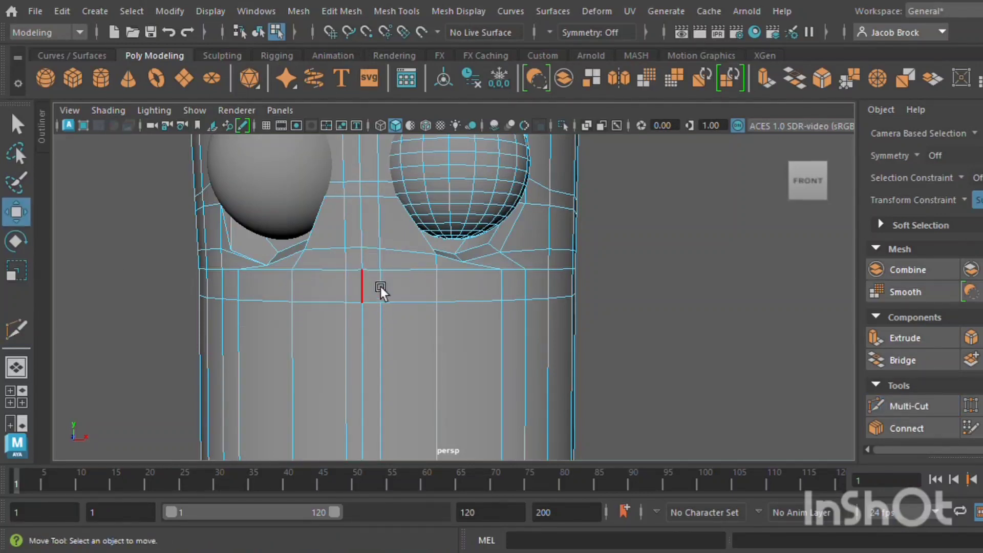
double_click(387, 310)
left_click_drag(403, 256, 406, 247, "ctrl+shift")
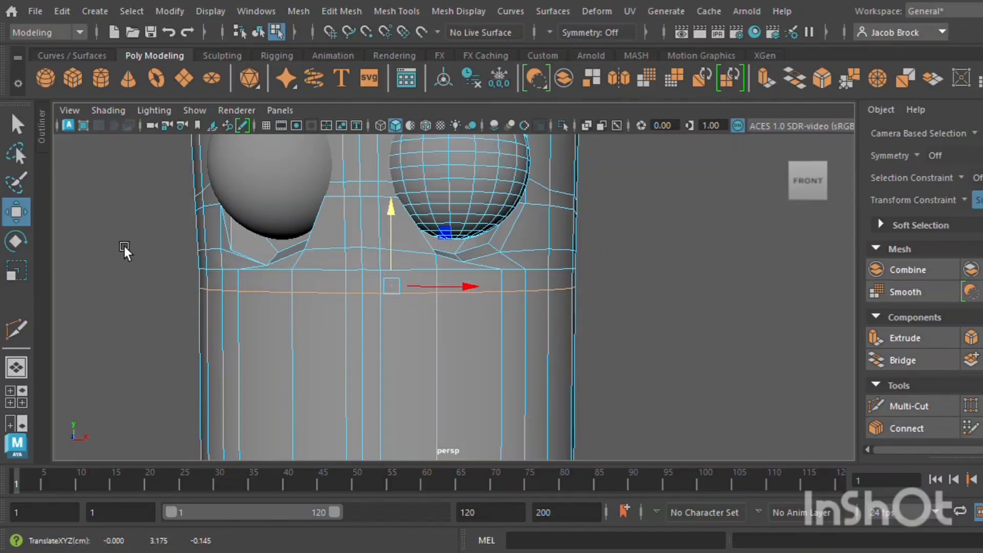
left_click(142, 188)
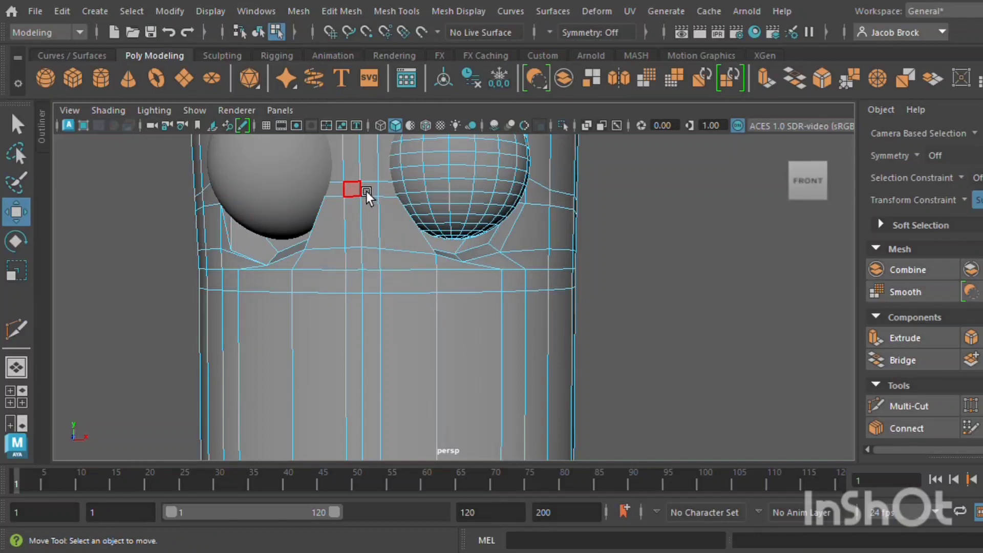
Try to extrude a nose about 0.09 outward from the centre faces between the eyes and scale its front to about 0.85
left_click_drag(366, 192, 358, 228, "shift")
left_click_drag(368, 265, 376, 284, "shift")
left_click(890, 339)
mouse_move(548, 321)
left_mouse_down("alt")
mouse_move(557, 326)
mouse_move(543, 340)
left_mouse_up("alt")
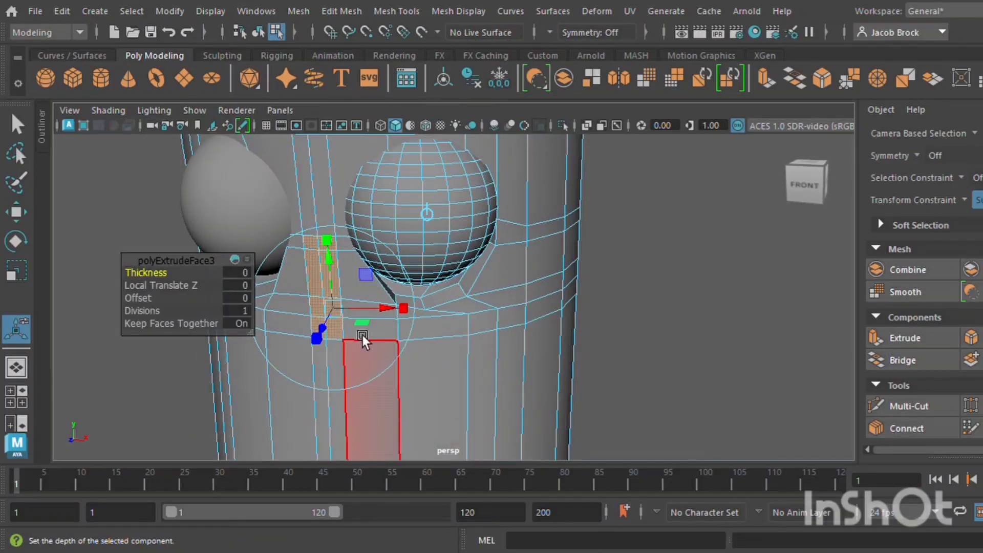
left_click_drag(319, 333, 324, 338)
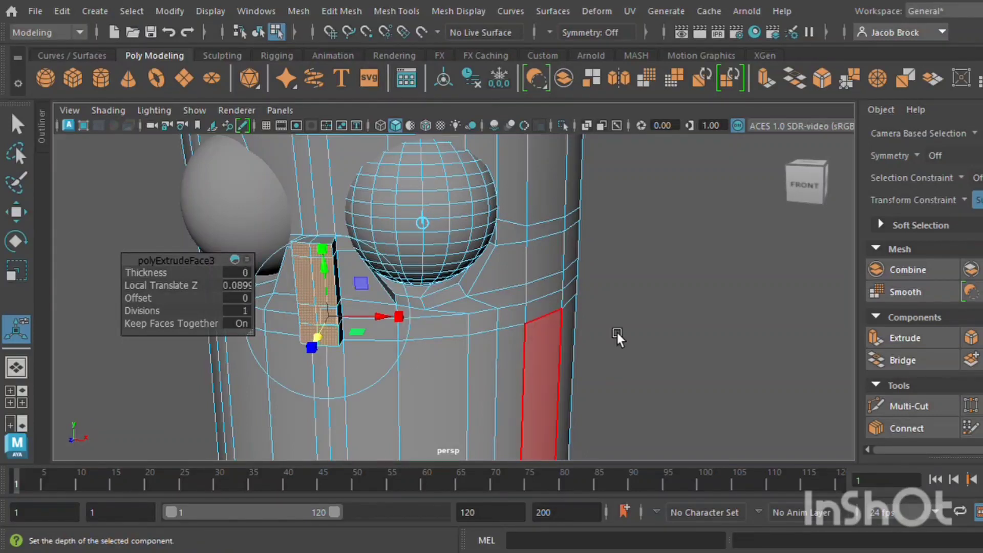
left_click(7, 275)
left_click_drag(322, 300, 319, 299)
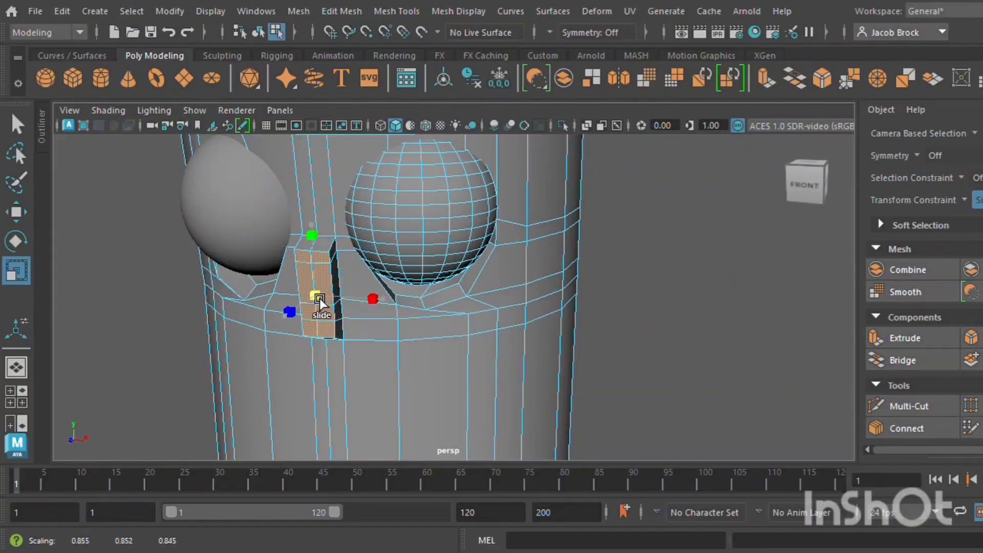
Turn on the smoothed preview of the body mesh and check the extruded nose from the front
left_click(708, 338)
key("3")
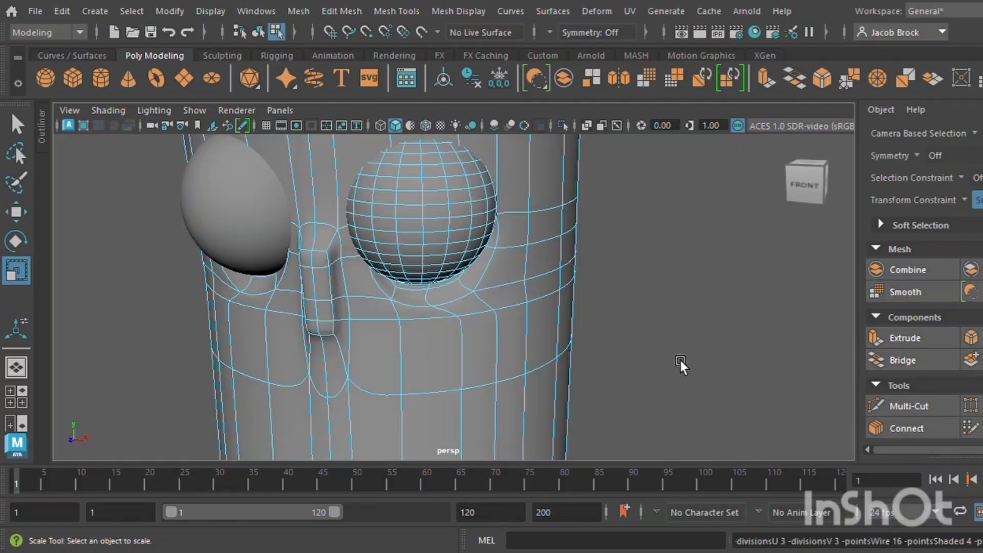
left_click_drag(532, 315, 557, 318, "alt")
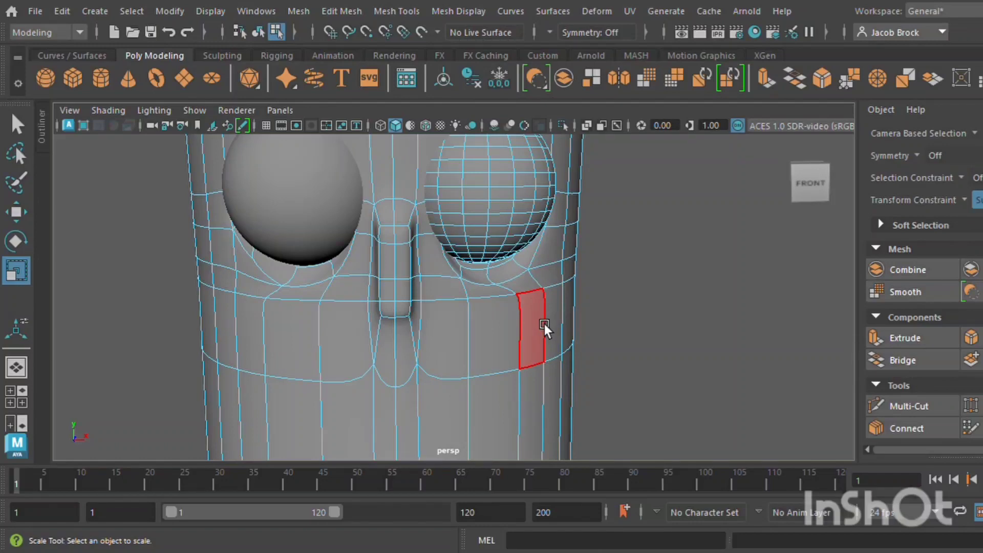
scroll(545, 324, "down", 3)
scroll(545, 323, "up", 4)
middle_click_drag(520, 312, 557, 333, "alt")
Try to reshape the extruded nose by moving individual corner vertices
left_click(457, 233)
key("F9")
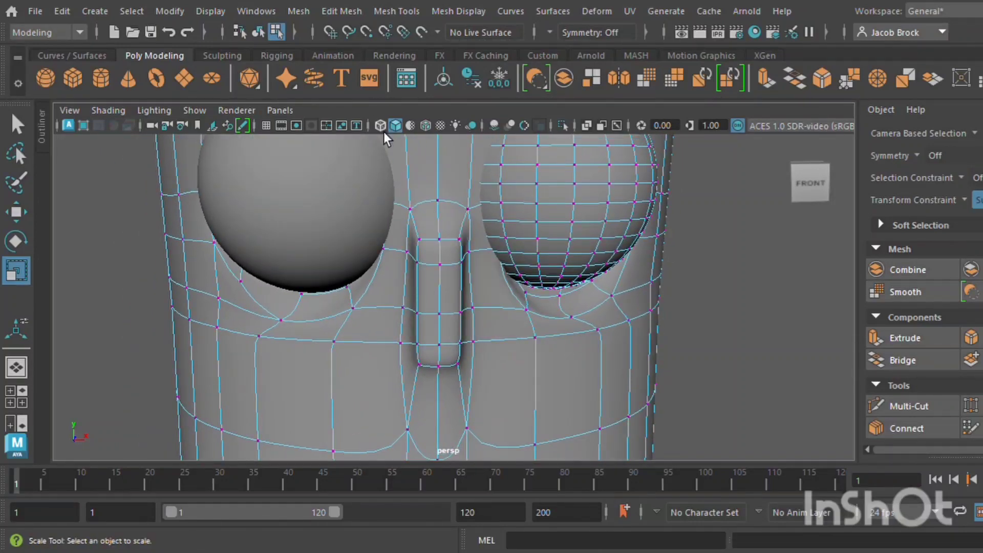
scroll(471, 236, "up", 5)
left_click(397, 171)
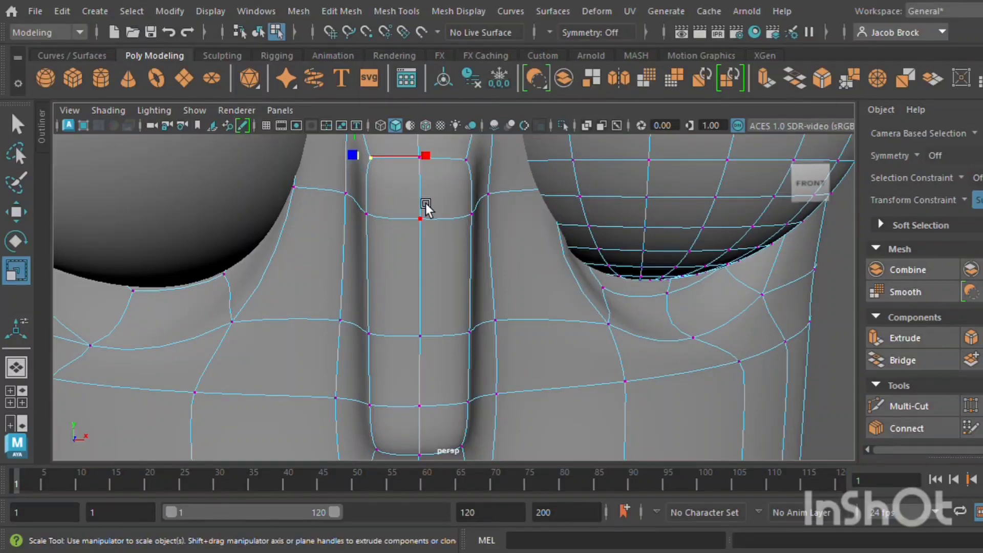
middle_click_drag(426, 203, 399, 208, "alt")
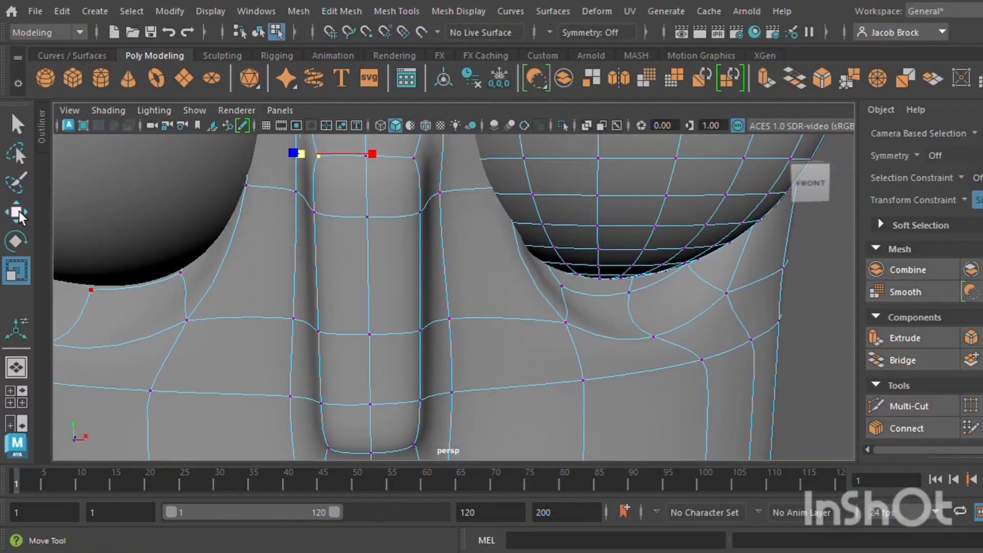
left_click(19, 212)
middle_click_drag(242, 219, 270, 296, "alt")
left_click_drag(389, 196, 492, 254)
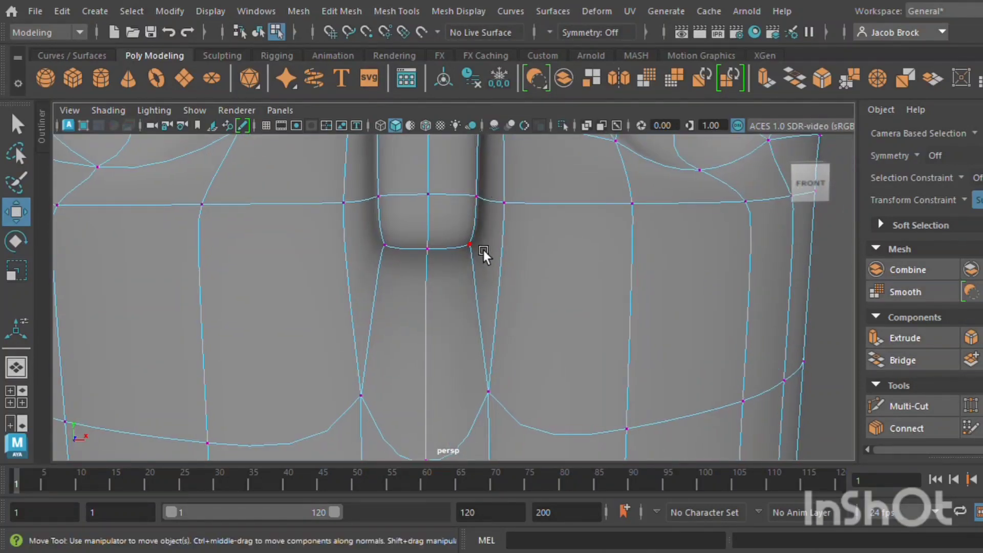
left_click(470, 245)
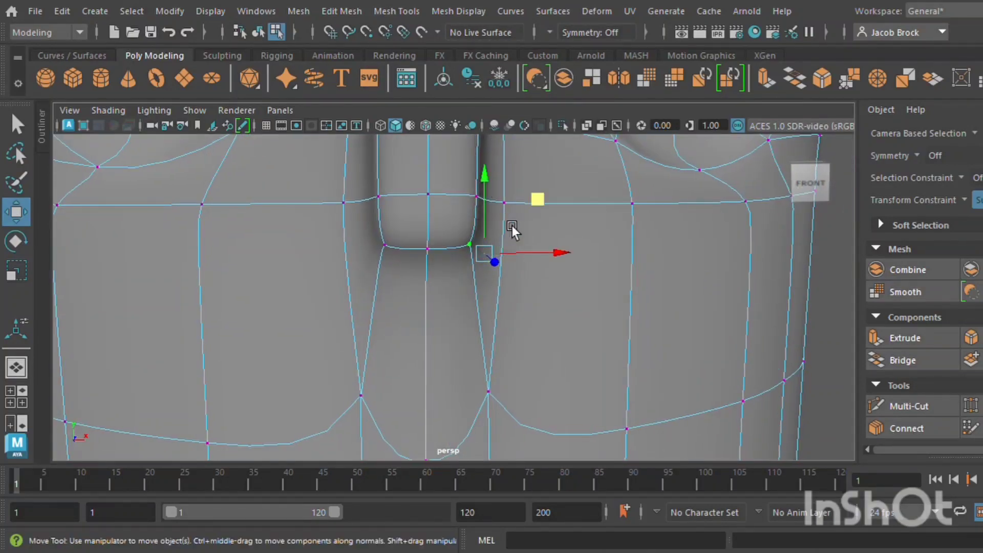
left_click_drag(532, 197, 474, 179)
left_click(397, 244)
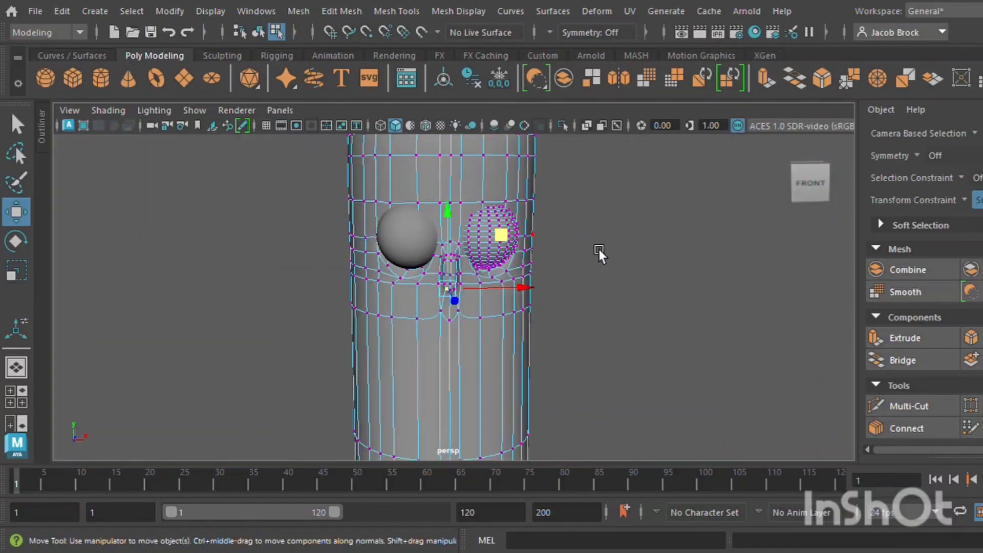
Return to object selection, clear the selection and examine the nose on the whole character
key("F8")
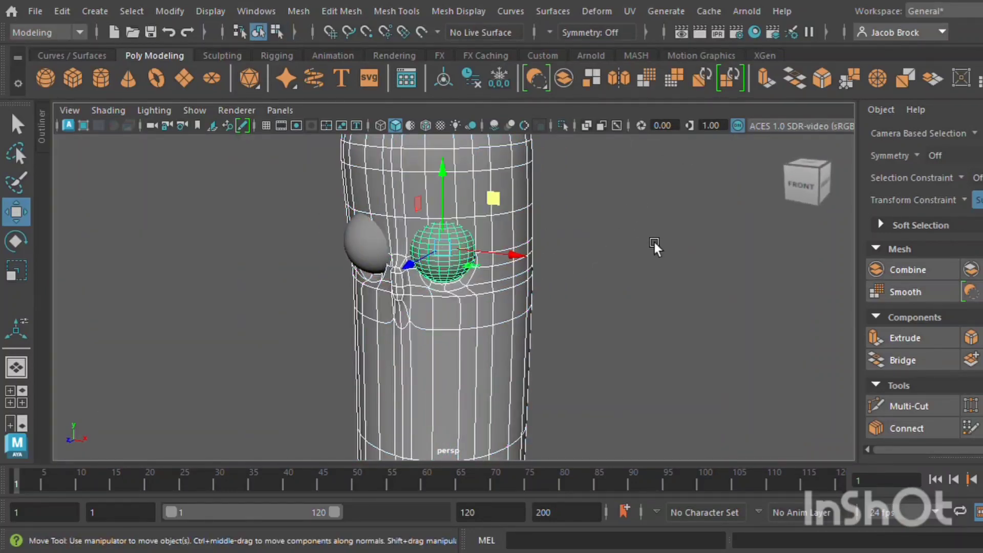
left_click(654, 242)
scroll(506, 343, "up", 4)
left_click_drag(506, 343, 478, 354, "alt")
scroll(574, 343, "down", 5)
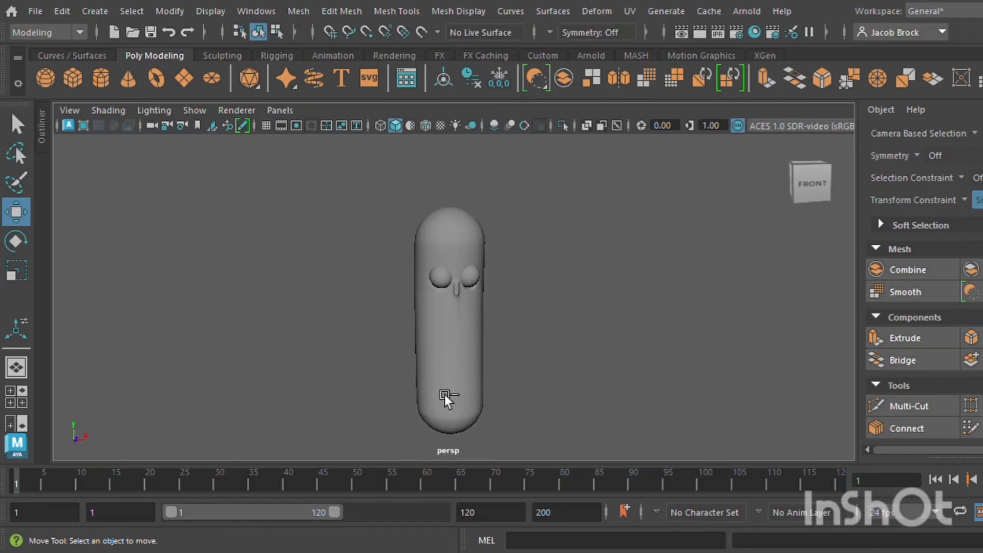
Undo the nose's vertex moves, scaling and extrusion, back to the unextruded centre faces
key("ctrl+z")
key("ctrl+z")
key("ctrl+z")
key("ctrl+z")
key("ctrl+z")
key("ctrl+z")
scroll(535, 313, "up", 5)
key("ctrl+z")
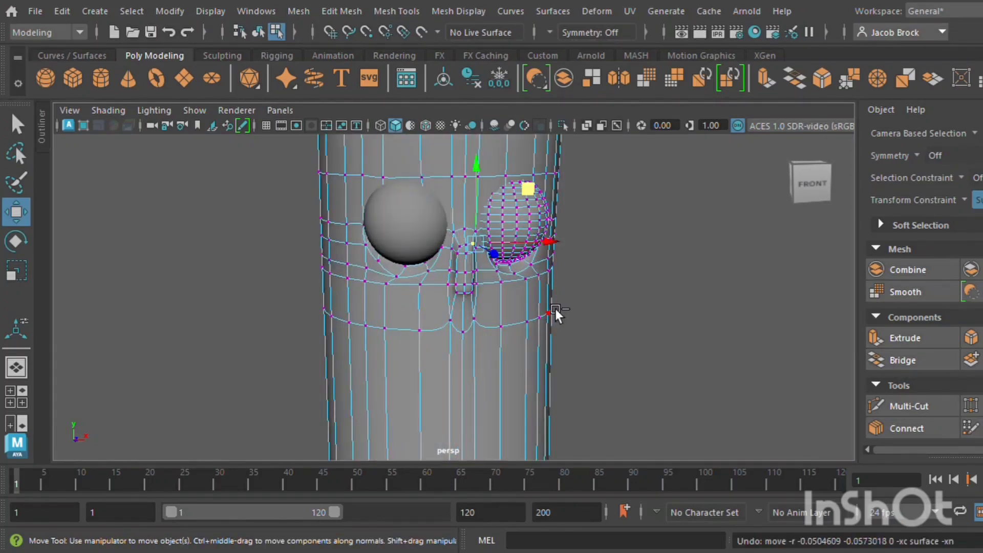
key("ctrl+z")
key("ctrl+z")
key("ctrl+z")
key("ctrl+z")
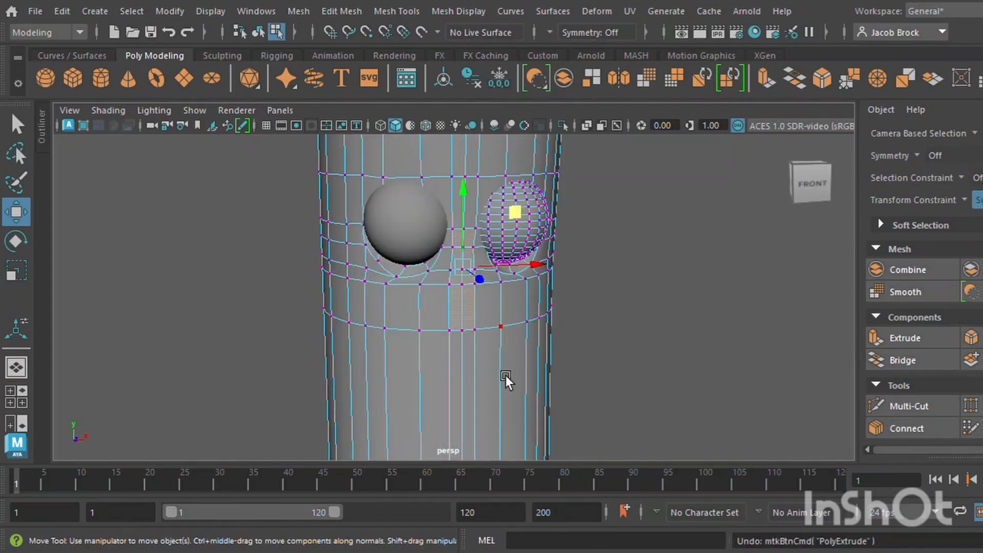
Straighten the vertical edge loop on the right of the body's centre by scaling it to about 0.115 along X
scroll(594, 313, "up", 5)
left_click_drag(585, 313, 542, 402, "alt")
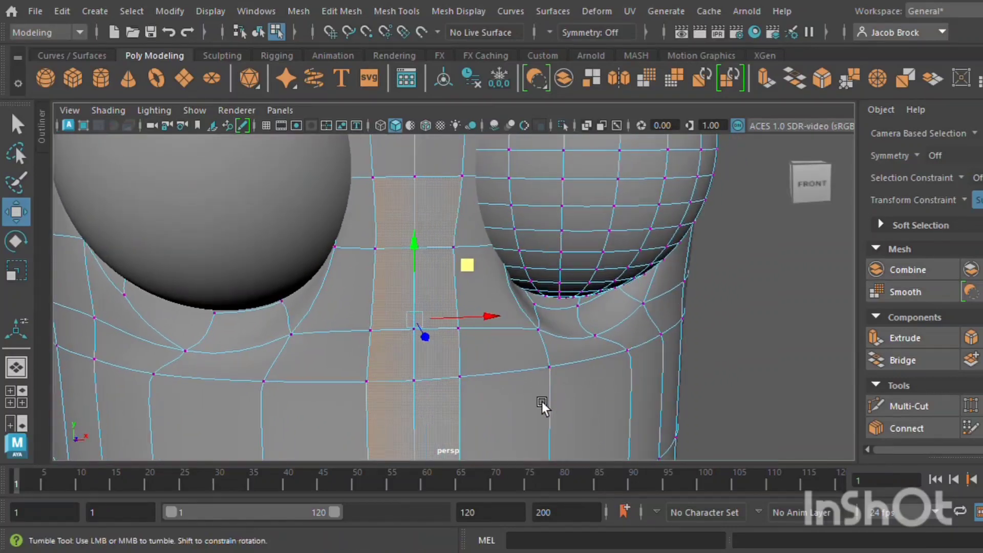
left_click(465, 192)
left_click(797, 309)
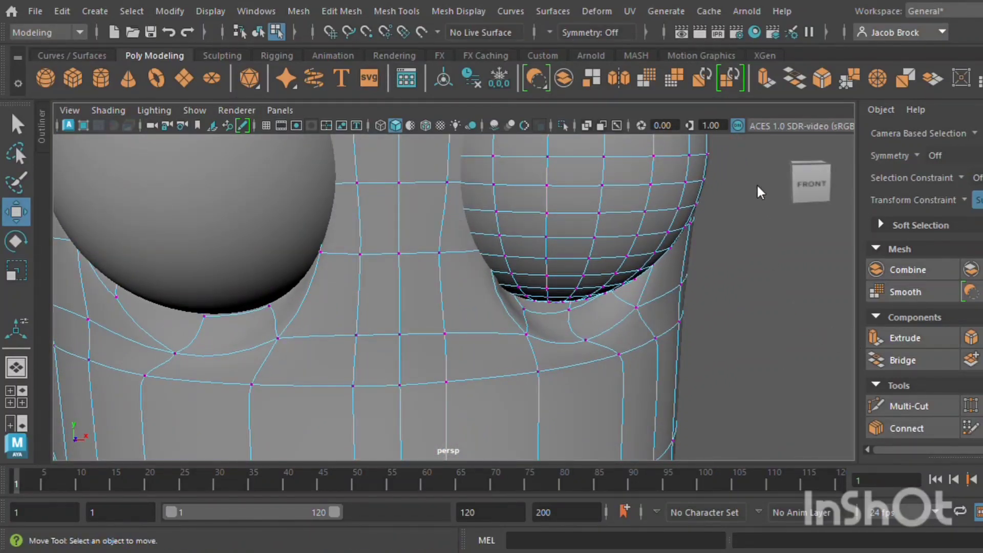
double_click(456, 231)
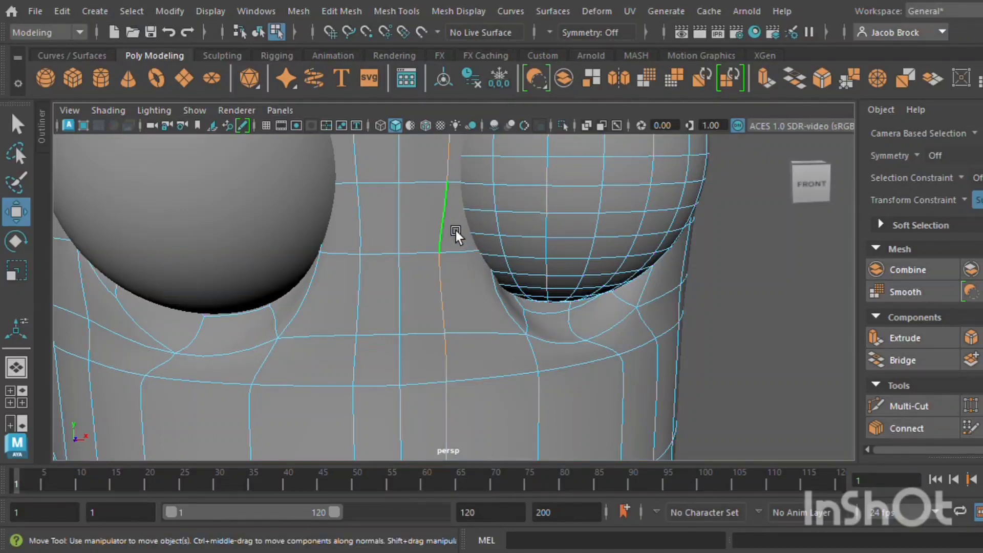
scroll(463, 243, "down", 5)
middle_click_drag(563, 364, 510, 203, "alt")
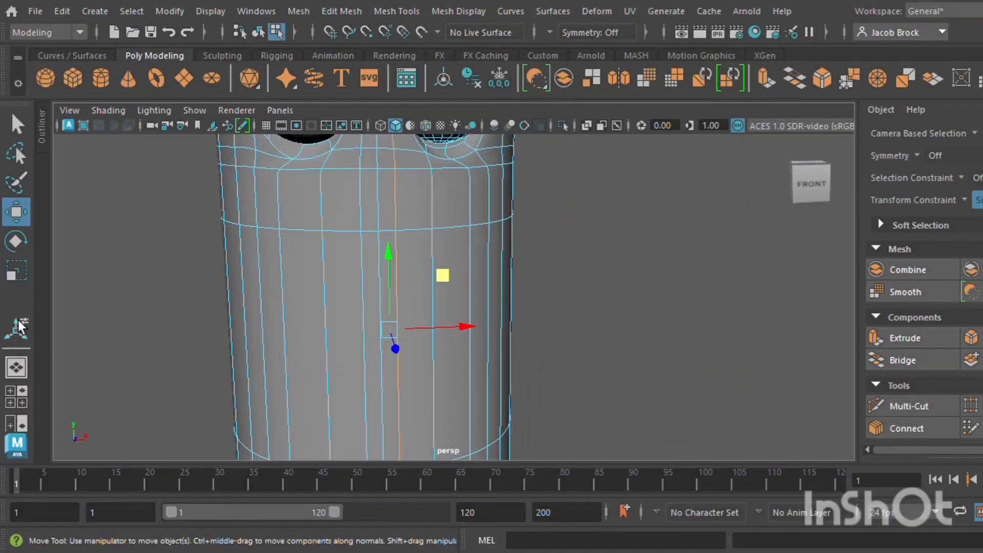
left_click(15, 270)
left_click_drag(460, 327, 248, 358)
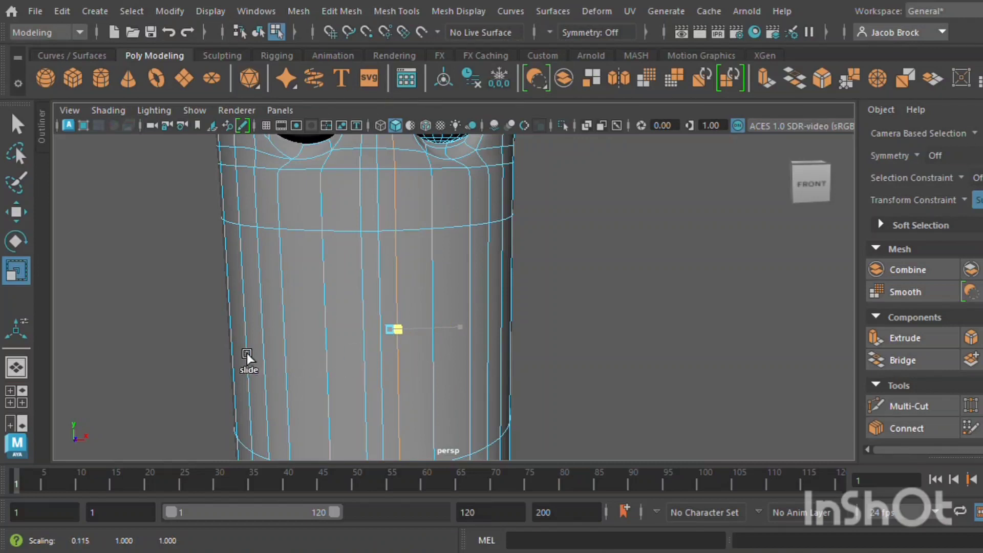
Straighten the vertical edge loop on the left of the body's centre by scaling it along X, keeping the smoothed preview
middle_click_drag(388, 296, 403, 359, "alt")
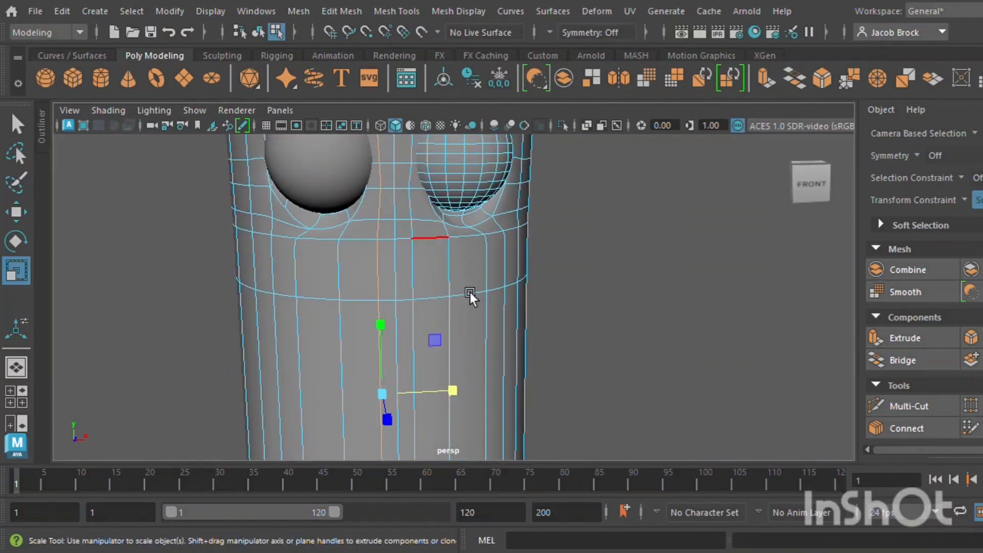
left_click_drag(473, 391, 174, 419)
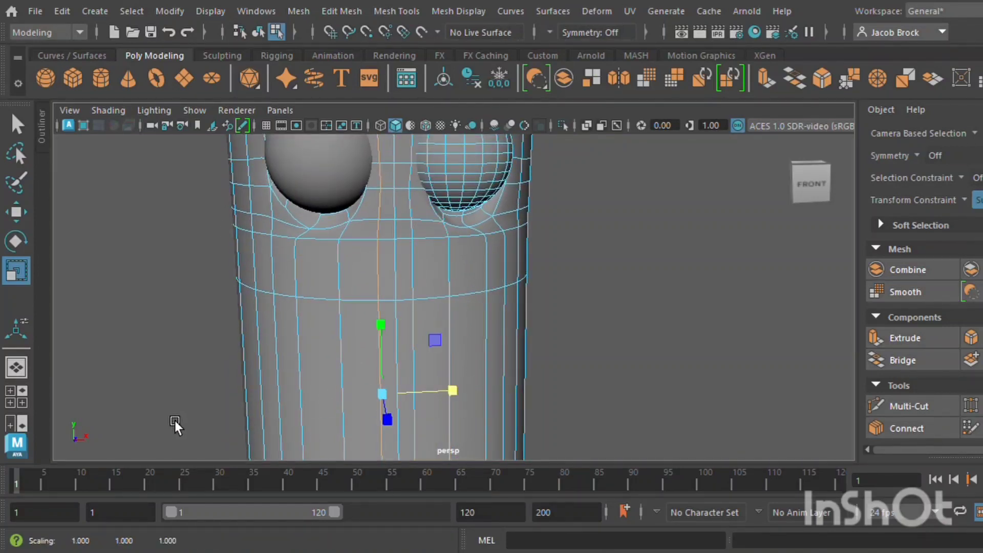
key("3")
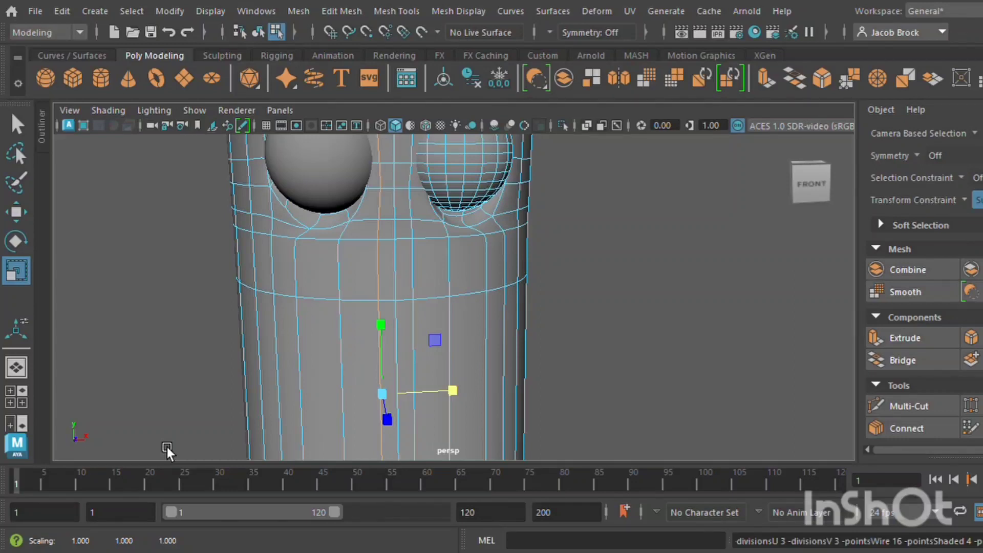
middle_click_drag(490, 276, 486, 318, "alt")
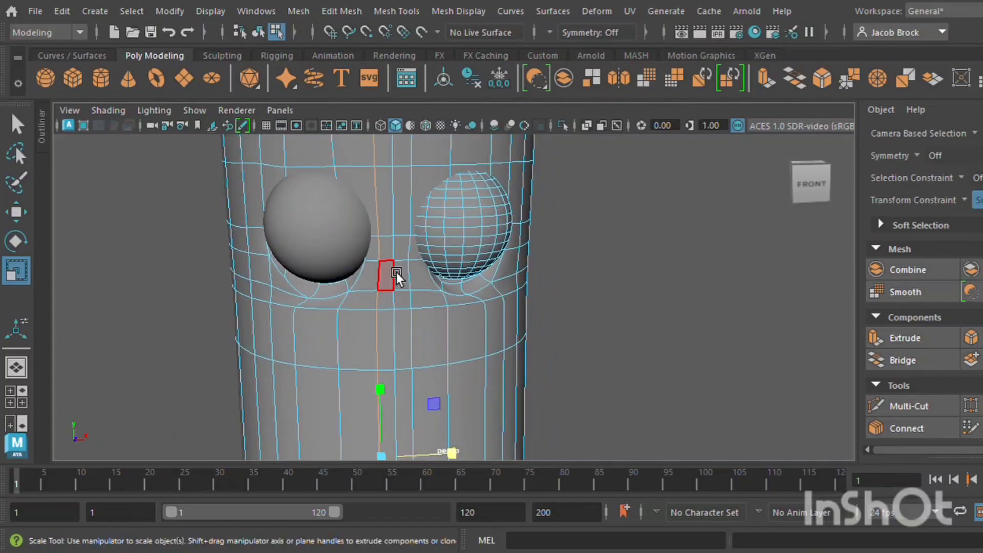
Select the two columns of centre faces between and just below the eyes and extrude them with zero thickness
mouse_move(396, 272)
left_mouse_down("shift")
mouse_move(410, 333)
mouse_move(419, 313)
left_mouse_up("shift")
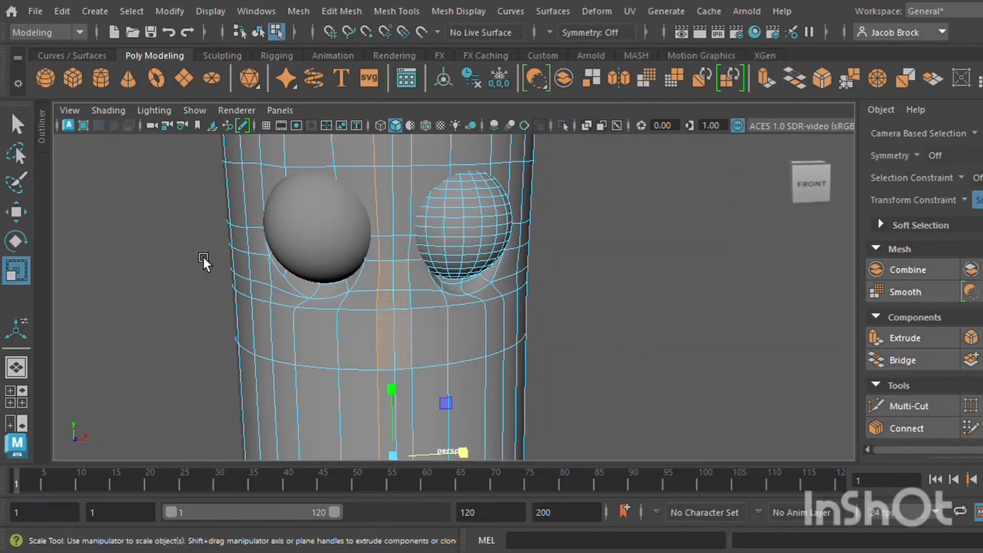
left_click(621, 276)
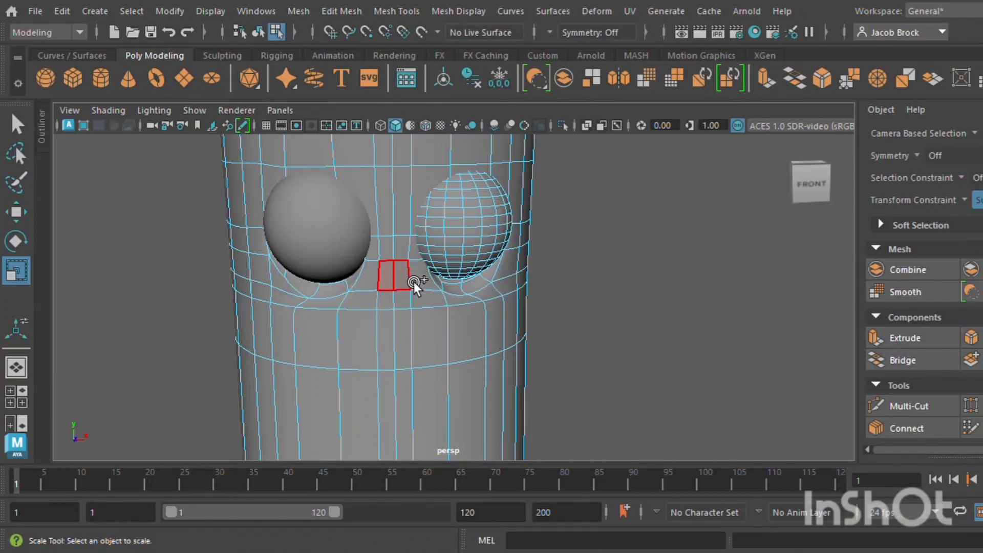
left_click_drag(398, 312, 410, 338, "shift")
left_click_drag(776, 419, 653, 397, "alt")
left_click(925, 344)
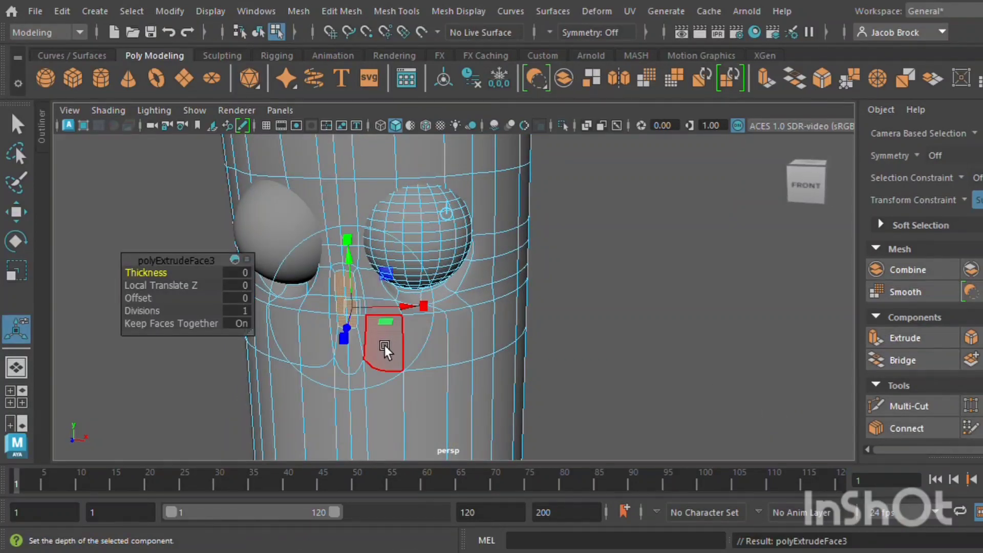
scroll(378, 342, "up", 3)
middle_click_drag(375, 373, 465, 387, "alt")
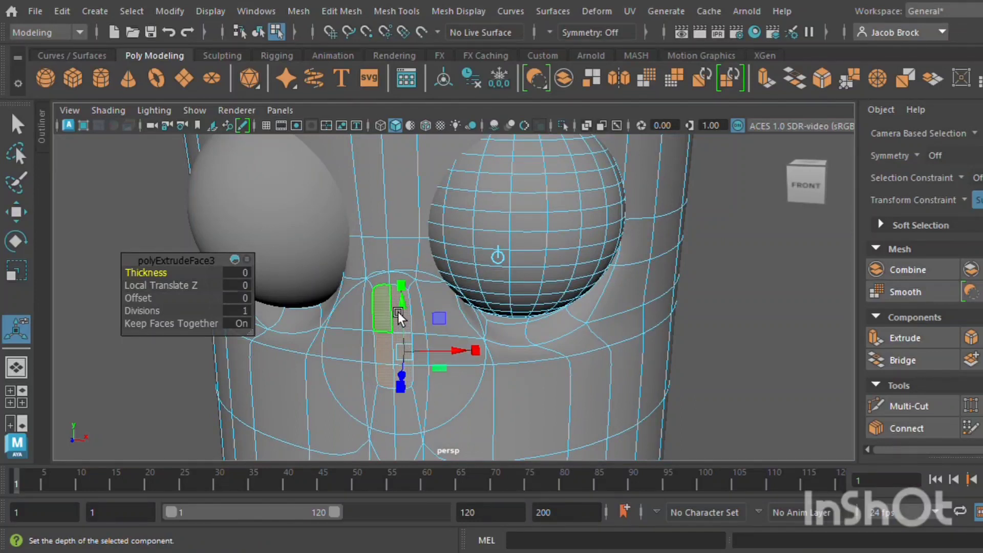
scroll(399, 284, "up", 4)
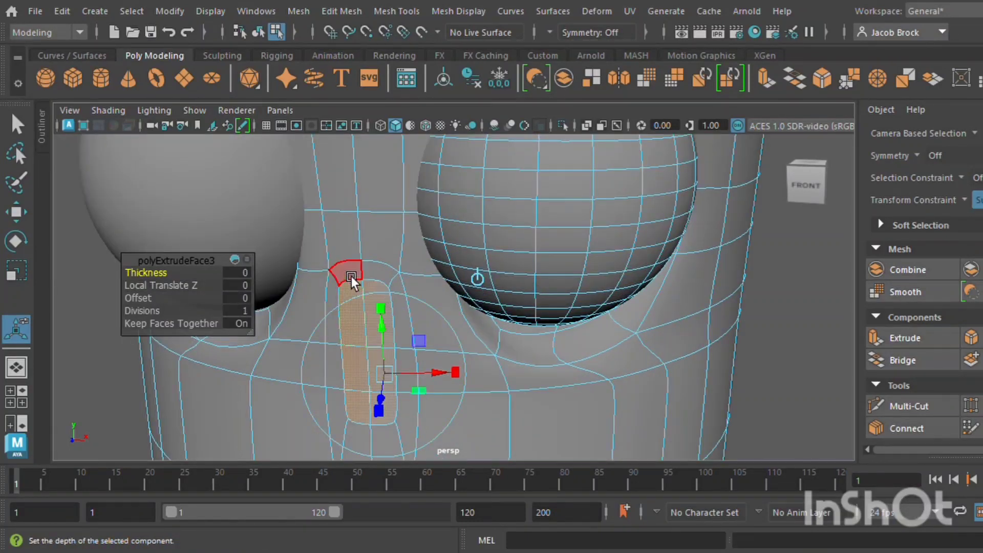
left_click_drag(352, 276, 392, 290)
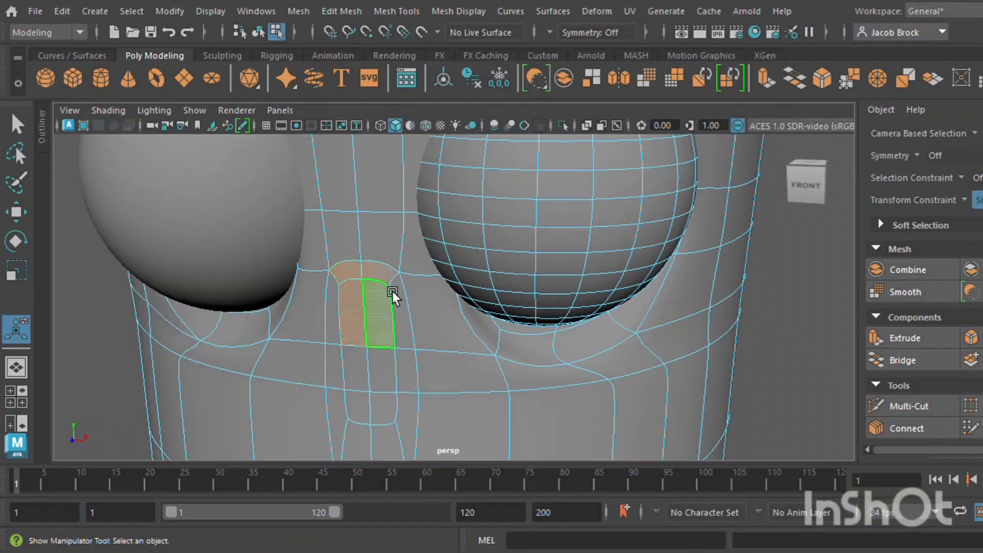
left_click(400, 313, "shift")
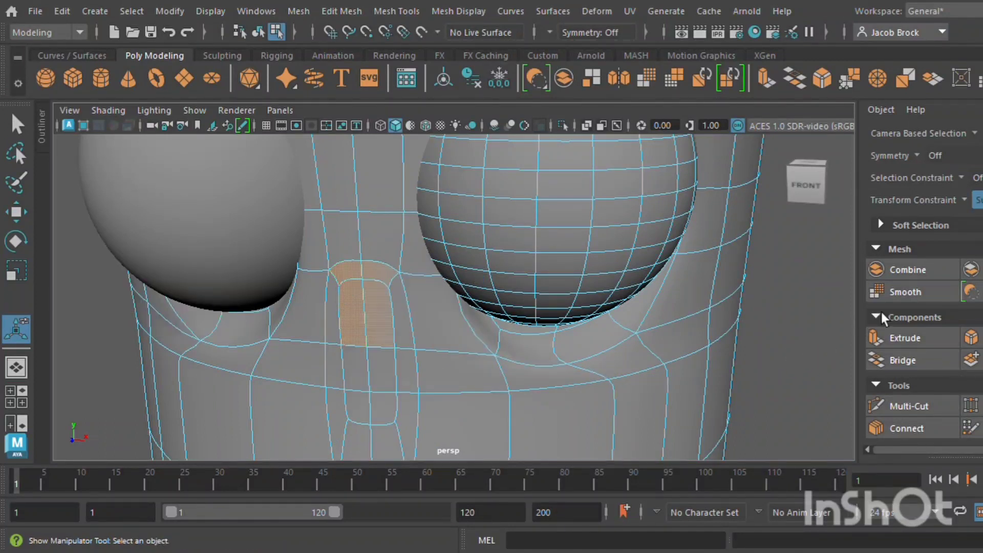
left_click(813, 327)
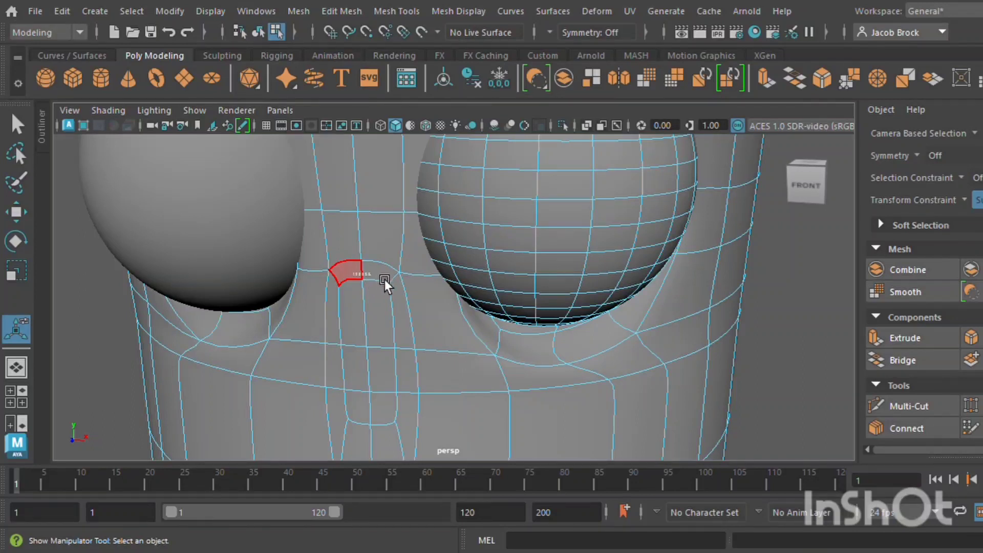
Select all inner and border faces of the extruded nose patch below and between the eyes
left_click(384, 282)
left_click(382, 276, "shift")
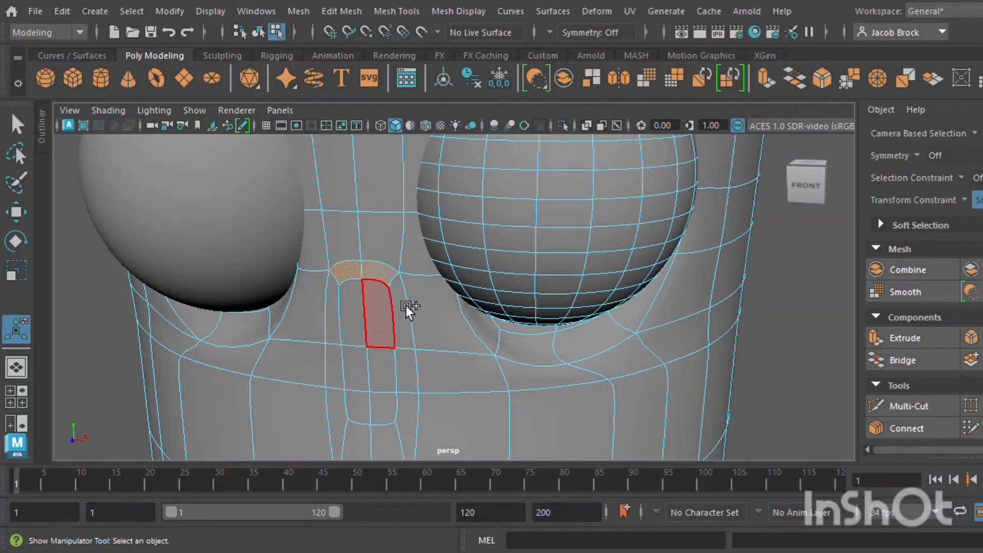
left_click(405, 311, "shift")
left_click(388, 328, "shift")
left_click(361, 335, "shift")
left_click(339, 338, "shift")
left_click(337, 363, "shift")
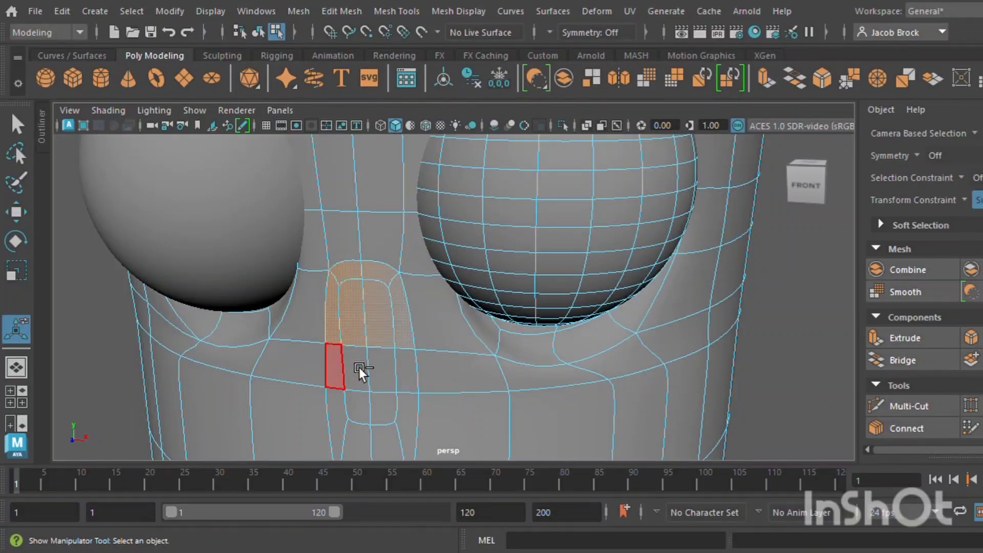
left_click(359, 368, "shift")
left_click(421, 378, "shift")
left_click(423, 415, "shift")
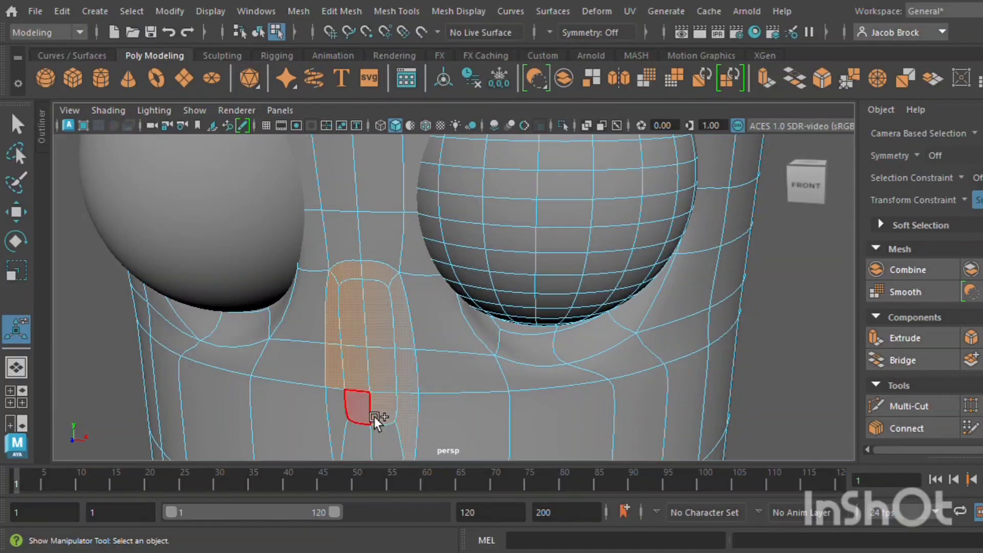
left_click(372, 418, "shift")
left_click(353, 426, "shift")
scroll(387, 437, "down", 5)
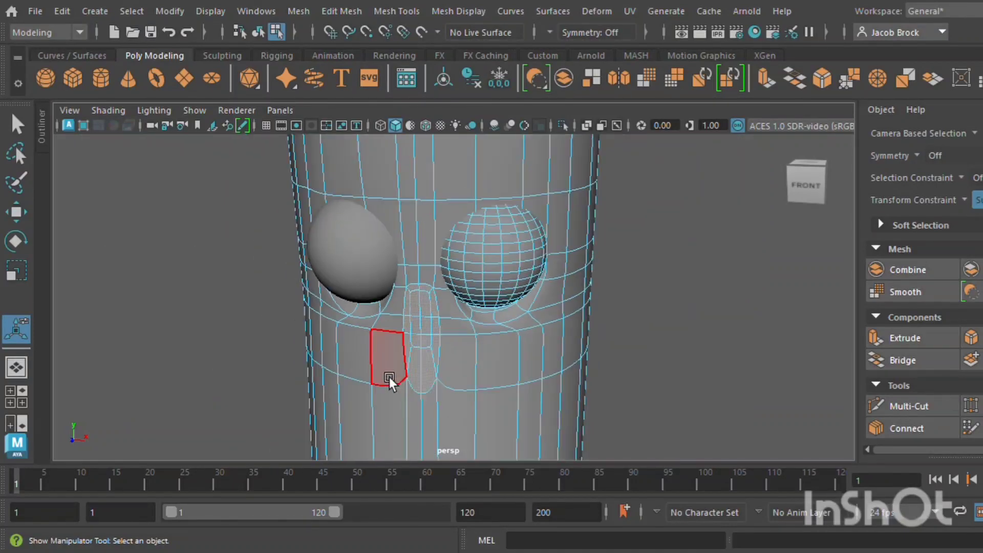
left_click_drag(184, 325, 383, 332, "alt")
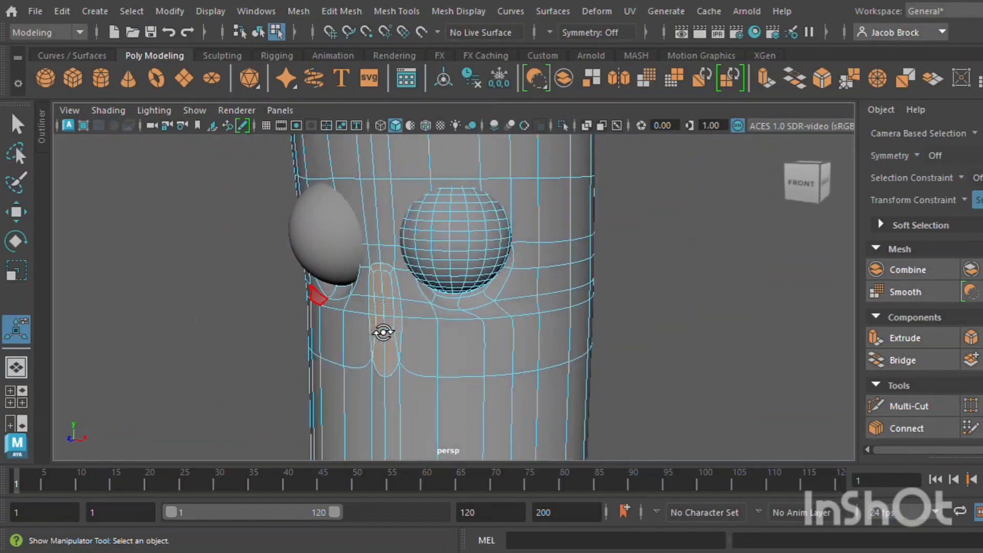
Try to extrude the nose patch and pull its faces forward, undo both operations and clear the selection
left_click(900, 339)
key("ctrl+z")
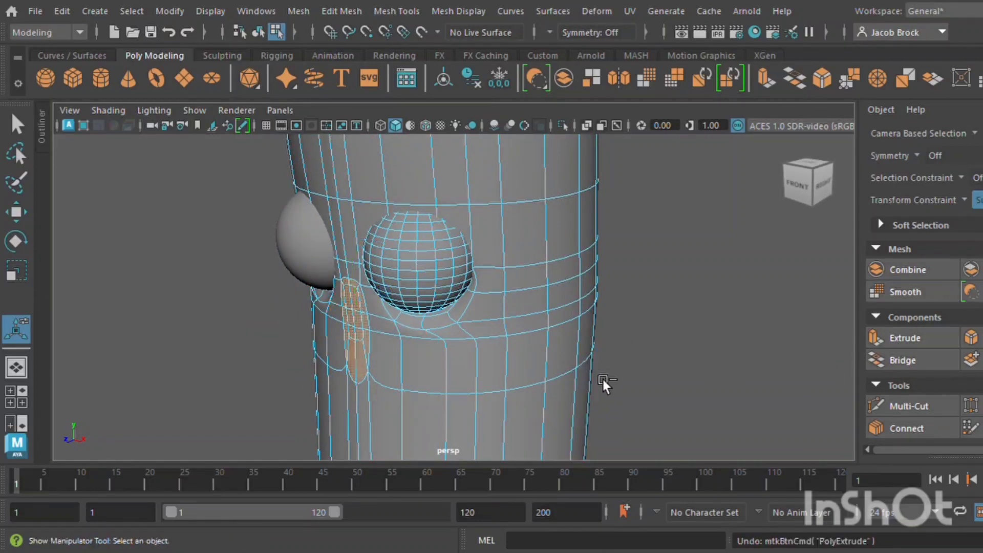
left_click(16, 212)
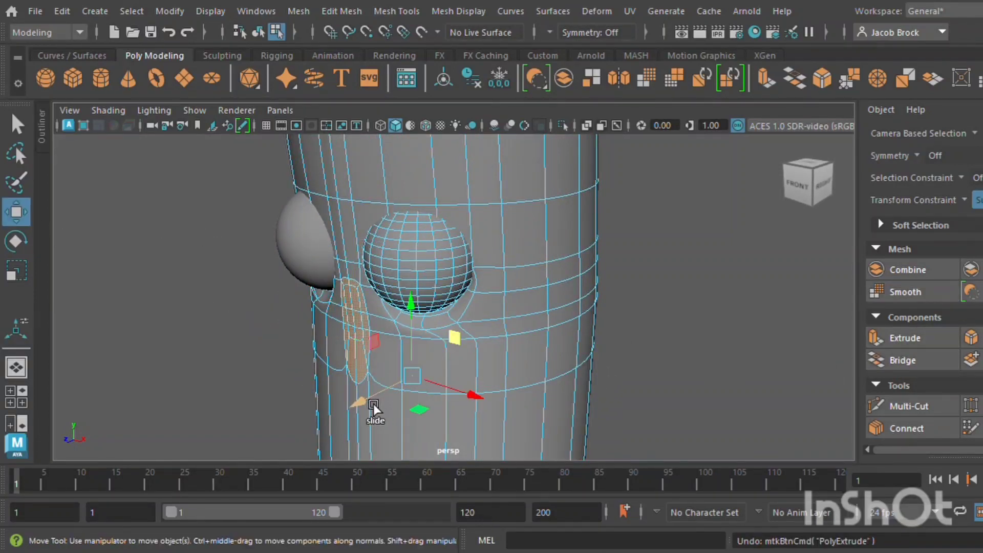
mouse_move(361, 403)
left_mouse_down()
mouse_move(347, 417)
mouse_move(362, 422)
left_mouse_up()
key("ctrl+z")
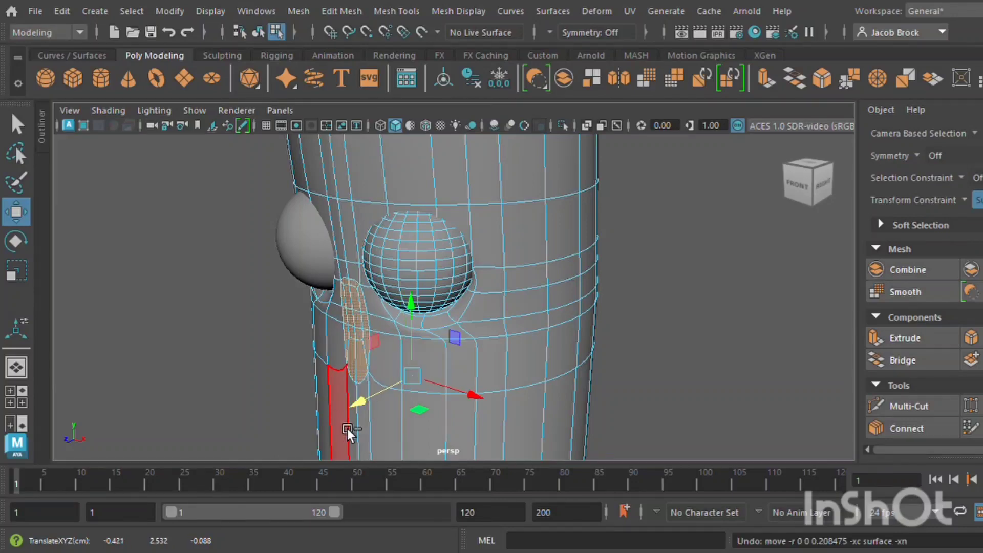
left_click_drag(382, 391, 540, 398, "alt")
left_click(712, 382)
left_click_drag(712, 382, 514, 348, "alt")
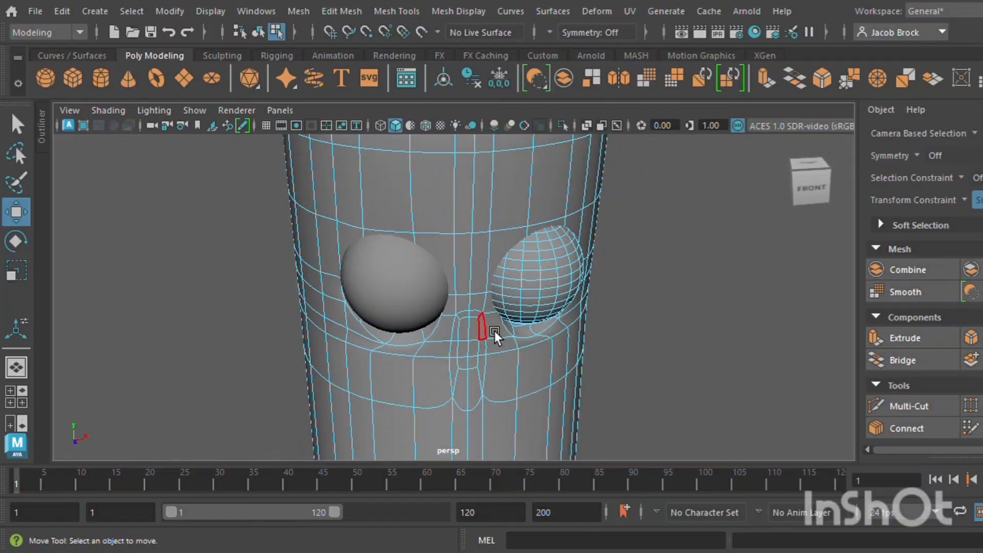
Reselect all faces of the nose patch, try to move them forward, and undo the move
left_click(491, 330)
scroll(476, 319, "up", 4)
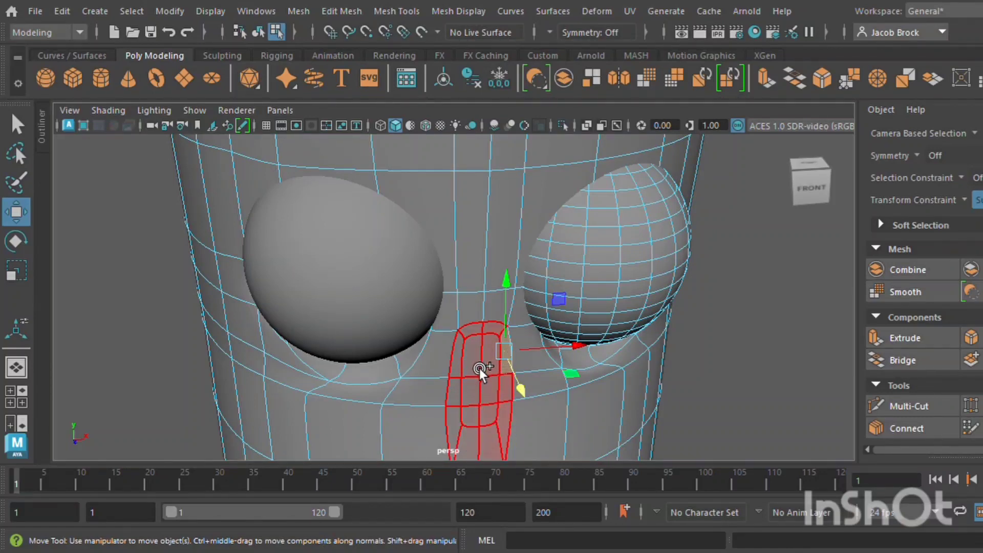
scroll(519, 342, "down", 5)
mouse_move(497, 361)
left_mouse_down()
mouse_move(499, 395)
mouse_move(480, 373)
mouse_move(465, 374)
mouse_move(651, 368)
mouse_move(491, 359)
left_mouse_up()
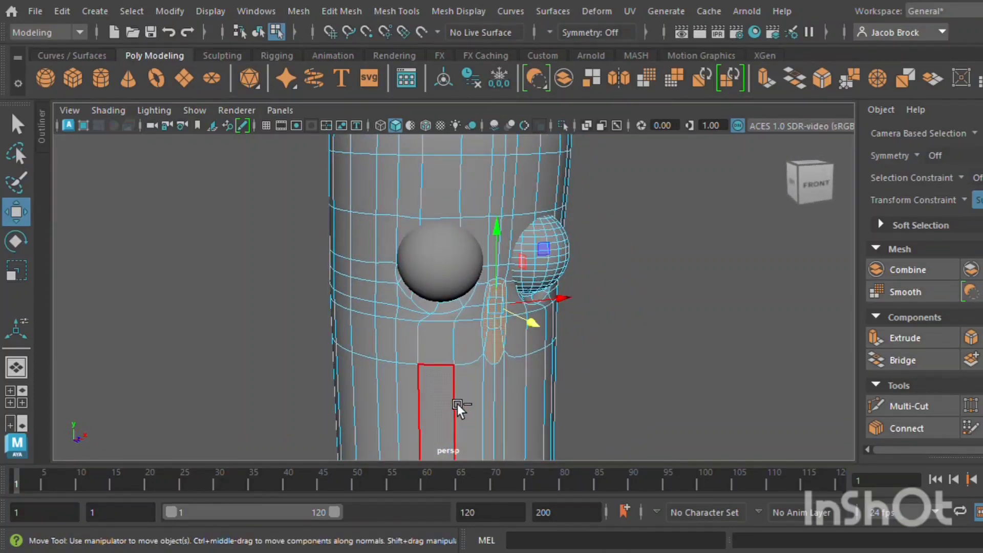
key("ctrl+z")
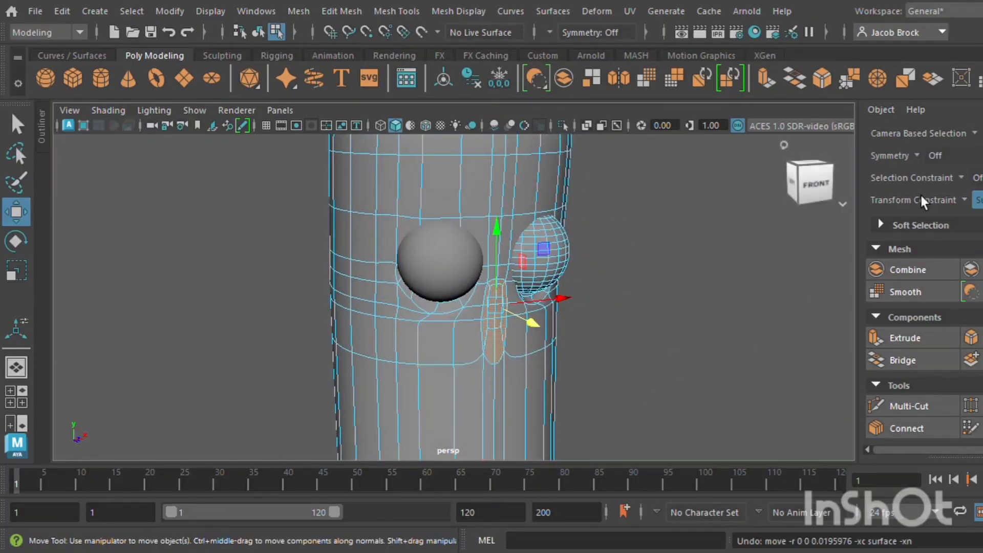
Turn off the surface transform constraint and try to move the selected nose faces forward
left_click(978, 205)
left_click_drag(487, 356, 592, 376, "alt")
left_click_drag(605, 344, 597, 365)
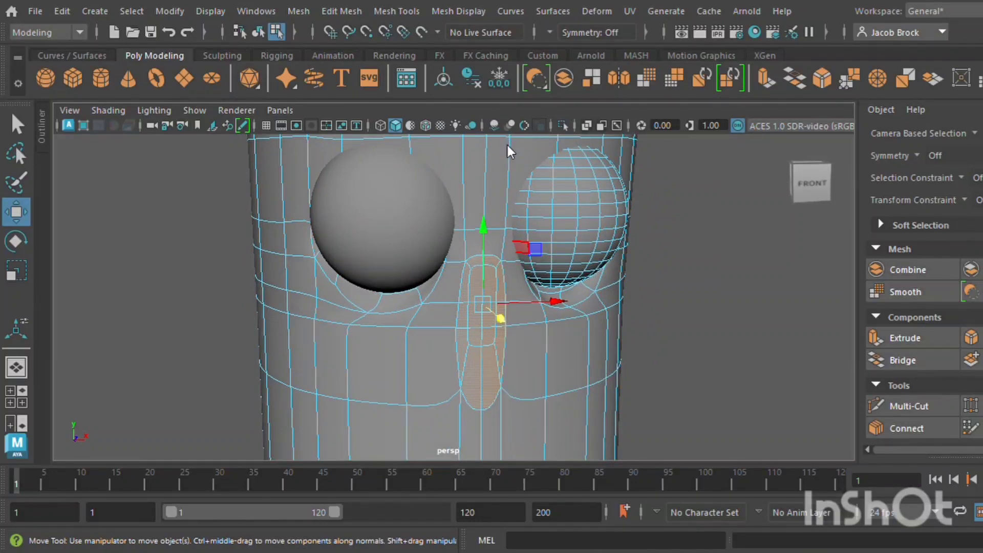
Delete the selected nose patch faces and fill the hole from its border edges with a single face
key("Delete")
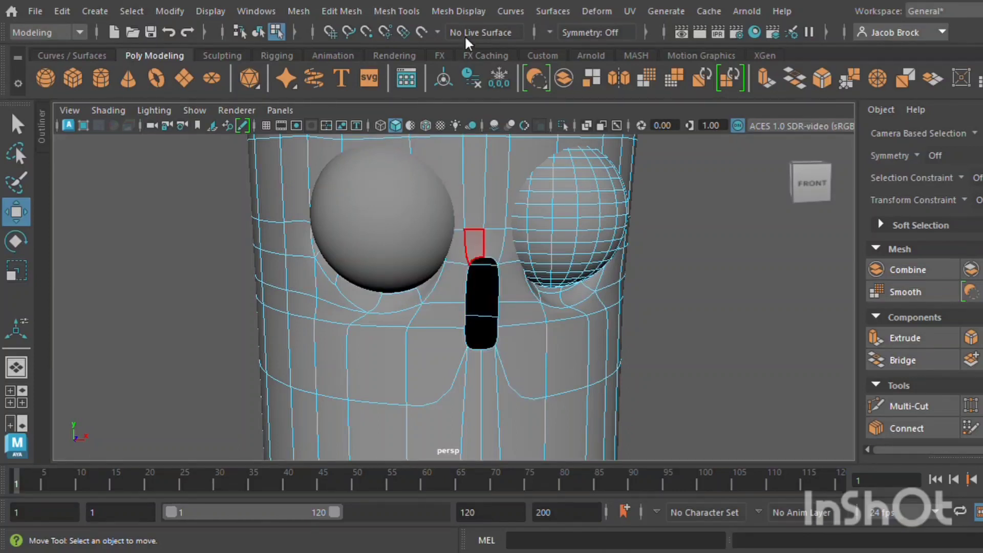
left_click(507, 261)
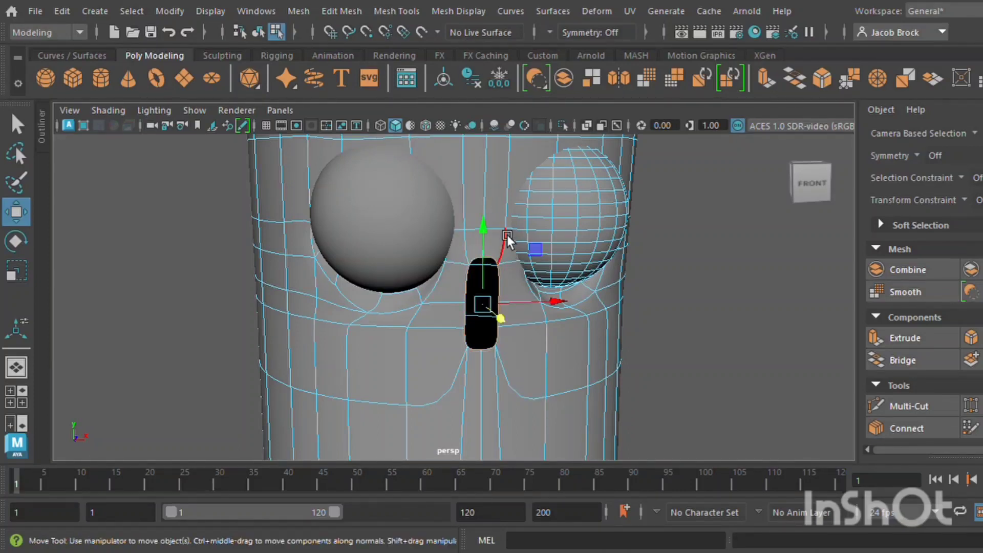
left_click(298, 11)
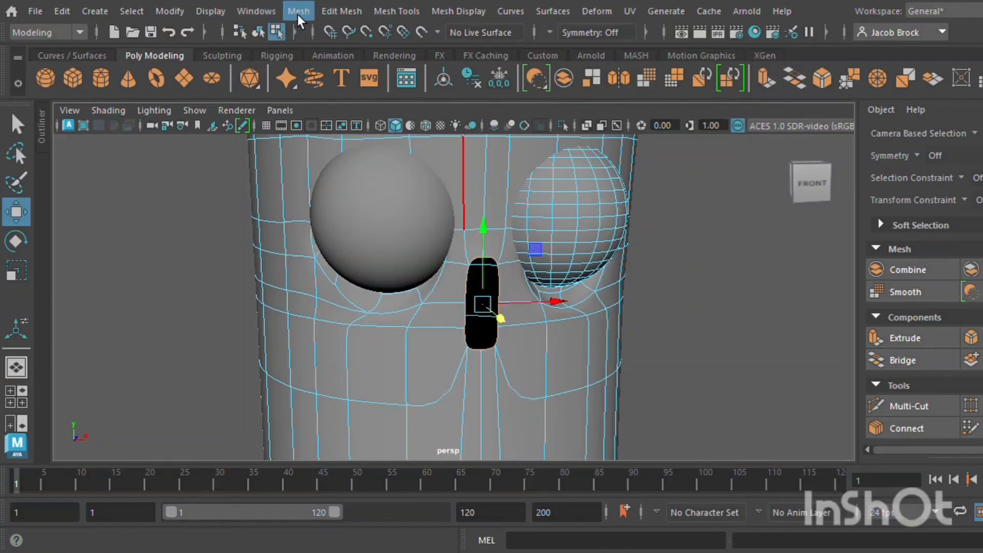
left_click(342, 142)
key("t")
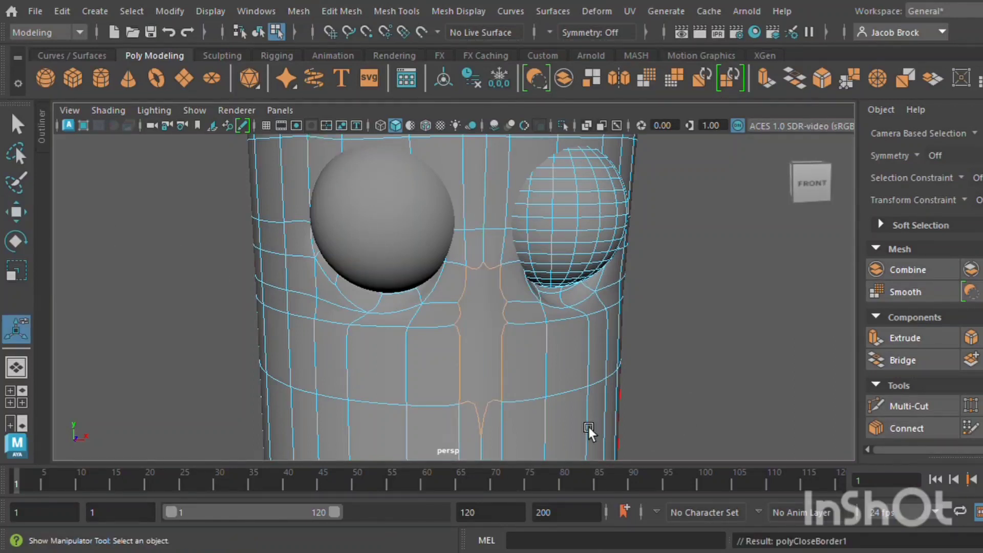
Extrude the filled nose face without thickness and select the inner face for shaping
right_click_drag(467, 188, 480, 284)
left_click(480, 302)
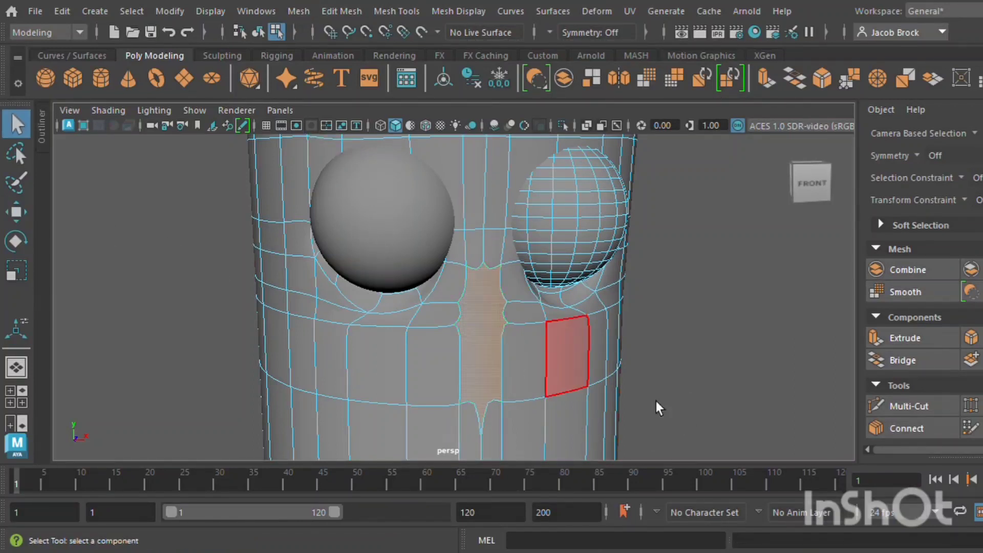
left_click(913, 341)
left_click(629, 354)
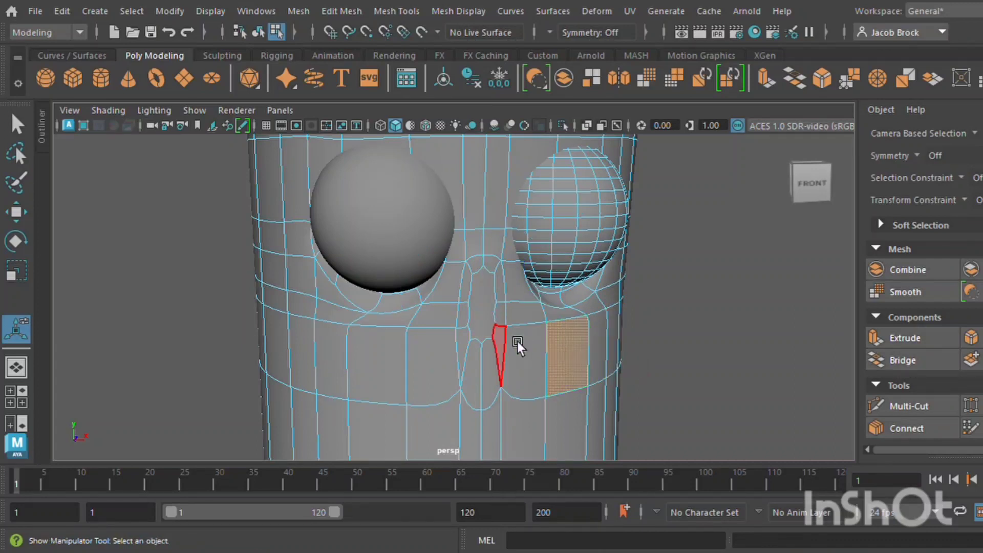
left_click(505, 343)
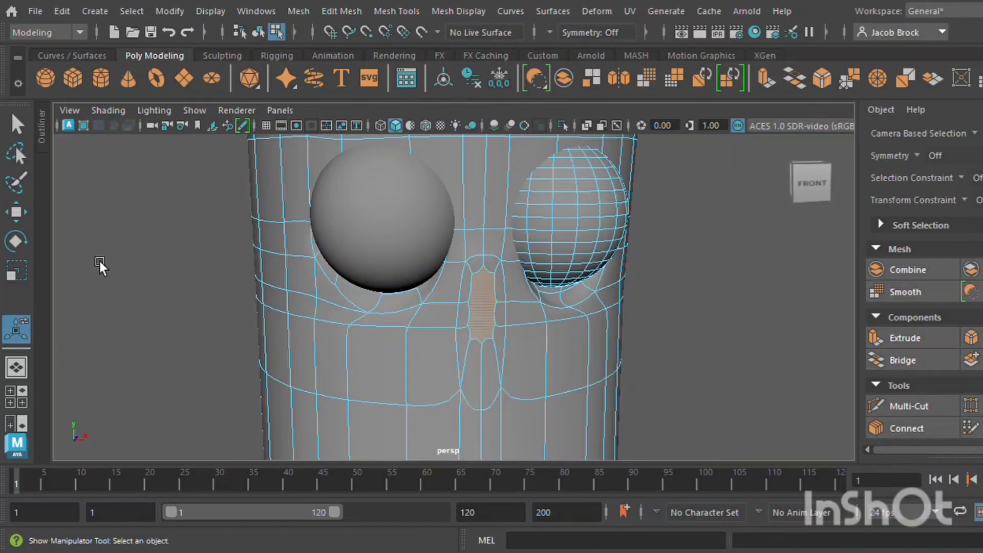
Move the extruded inner face forward from the body to form the nose
left_click(17, 212)
left_click_drag(512, 323, 524, 353)
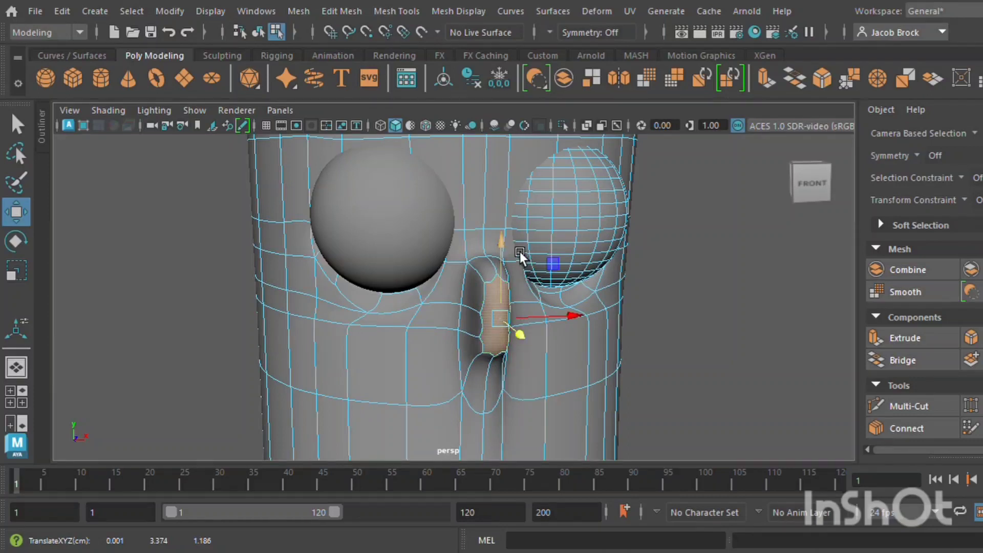
left_click_drag(520, 251, 348, 334)
Scale the nose's front face taller along Y and adjust its position
left_click(17, 270)
key("w")
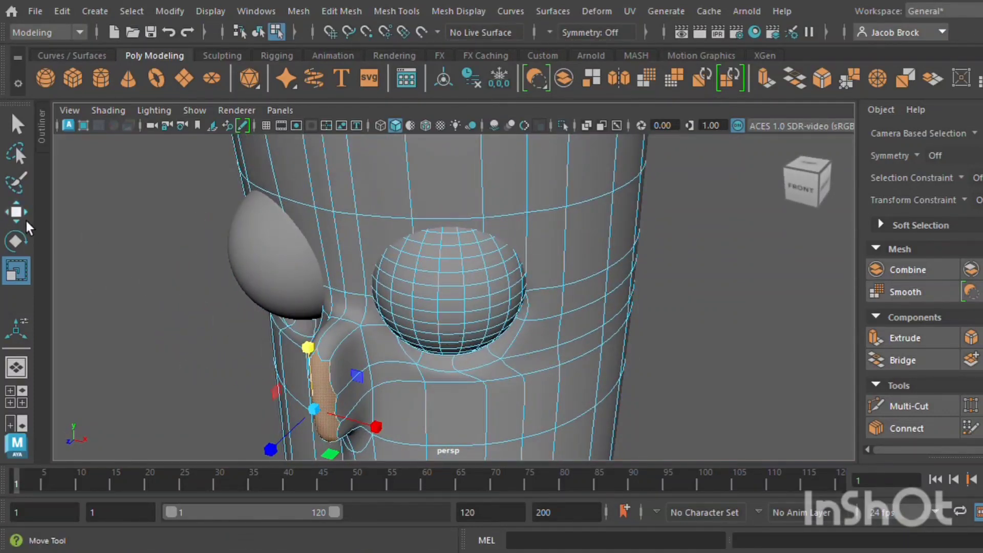
left_click(17, 212)
left_click_drag(291, 432, 399, 385)
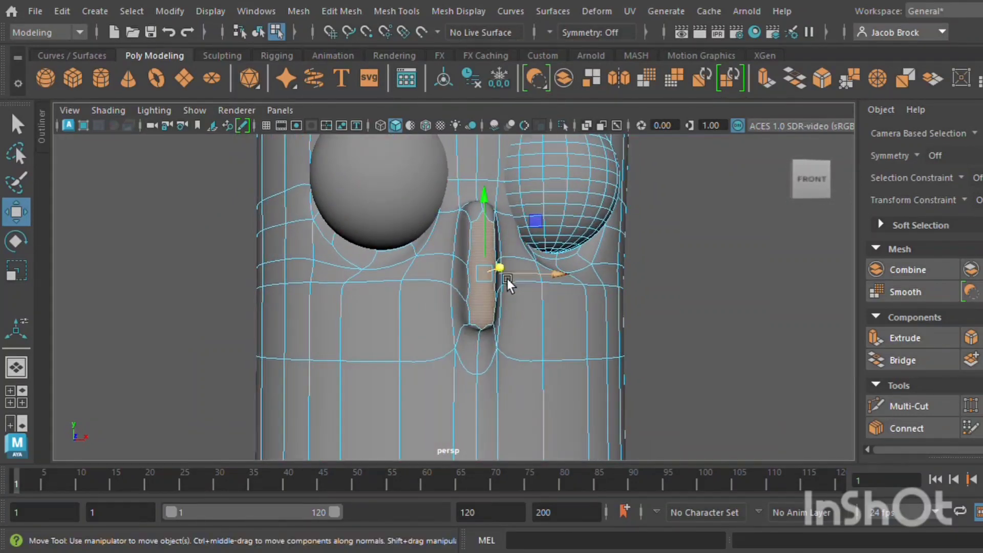
Select the side edges along both sides of the nose's base and scale them apart along X to widen it
scroll(506, 285, "up", 2)
left_click_drag(525, 308, 425, 164, "alt")
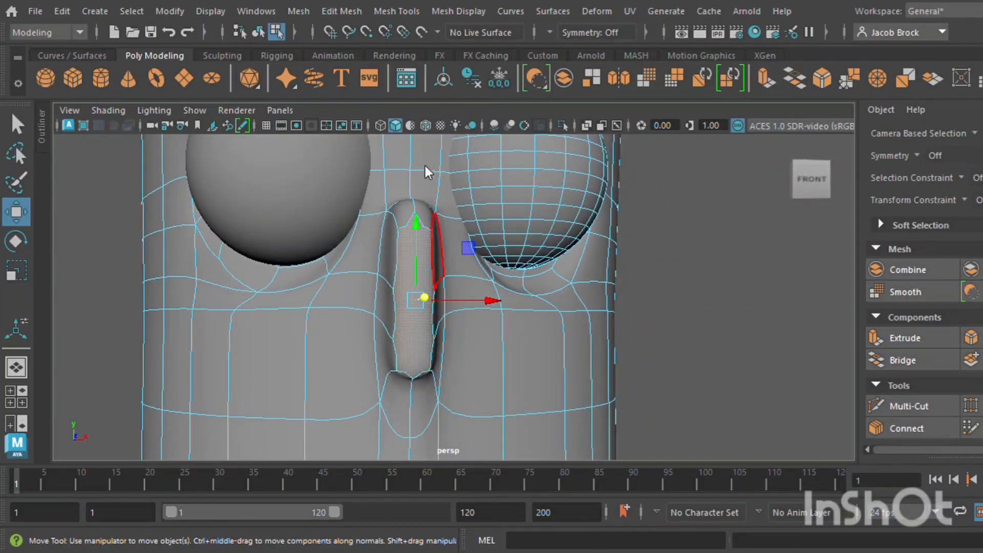
left_click(391, 272)
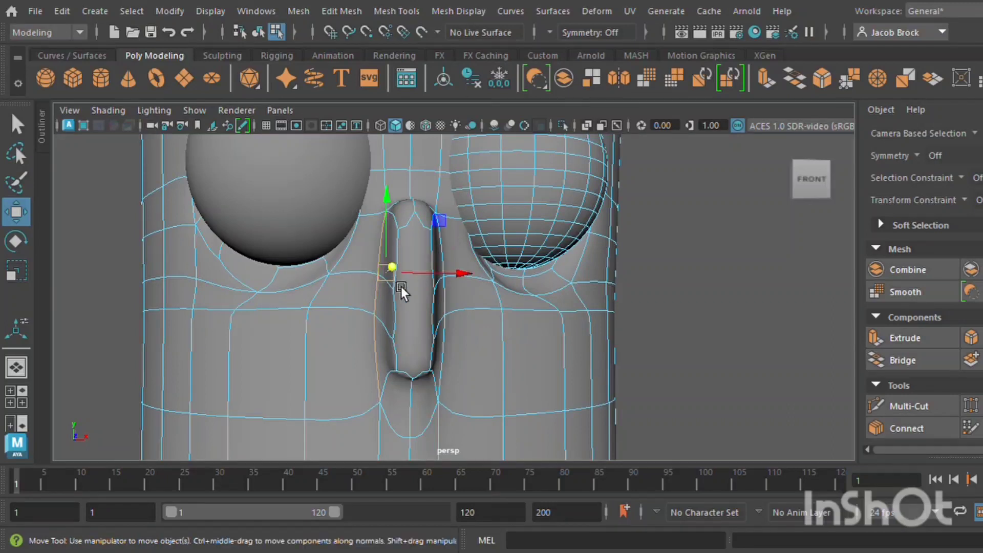
left_click(457, 339, "shift")
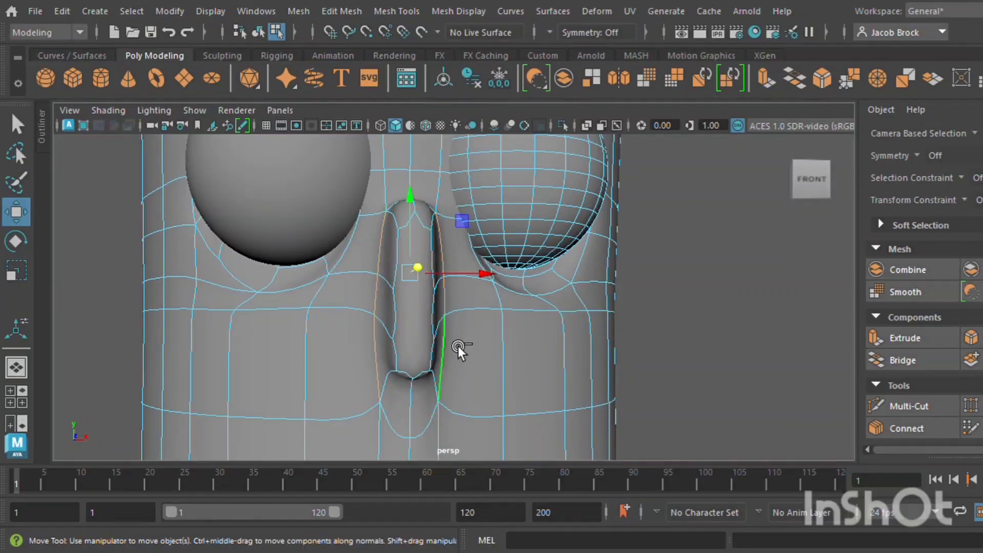
left_click(20, 272)
mouse_move(466, 278)
left_mouse_down()
mouse_move(515, 286)
mouse_move(478, 290)
mouse_move(502, 302)
mouse_move(459, 296)
mouse_move(474, 276)
left_mouse_up()
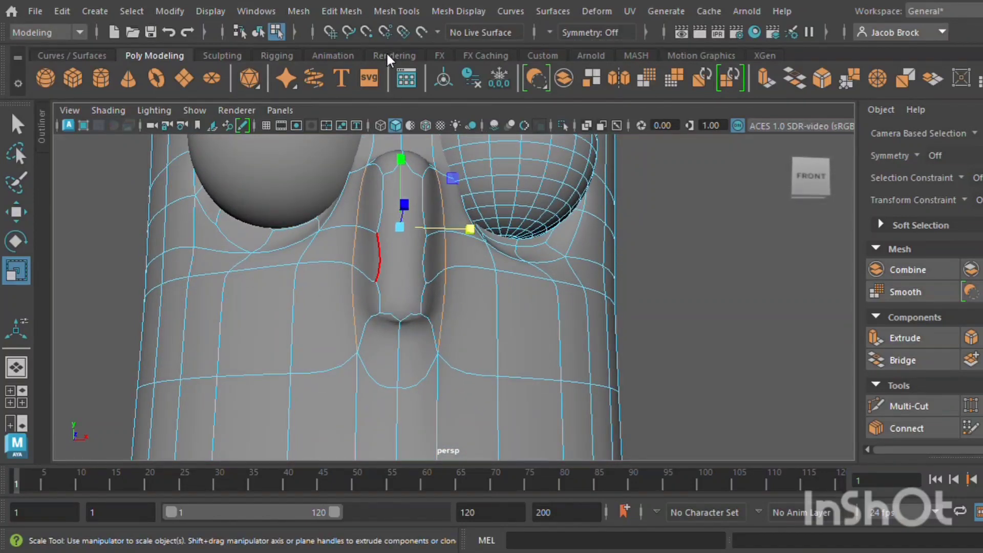
Select the edges along the nose's bottom tip and move them to reshape the underside of the nose
left_click(401, 316)
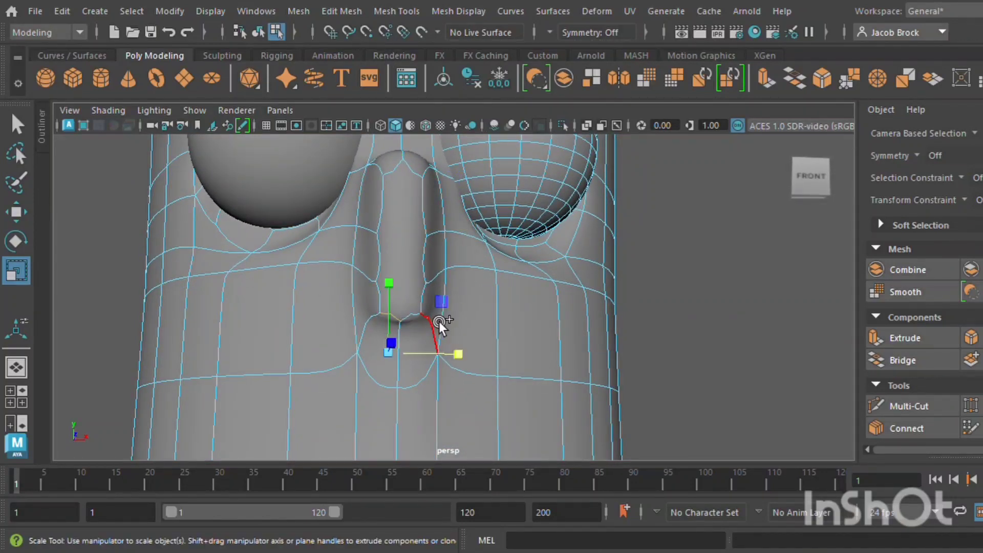
left_click(420, 322, "shift")
left_click(17, 211)
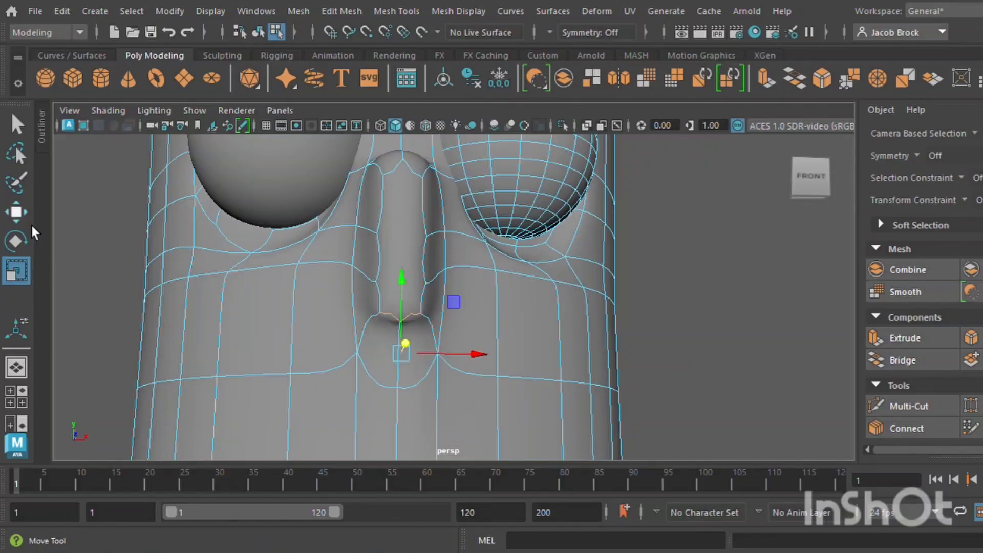
left_click_drag(415, 307, 470, 352)
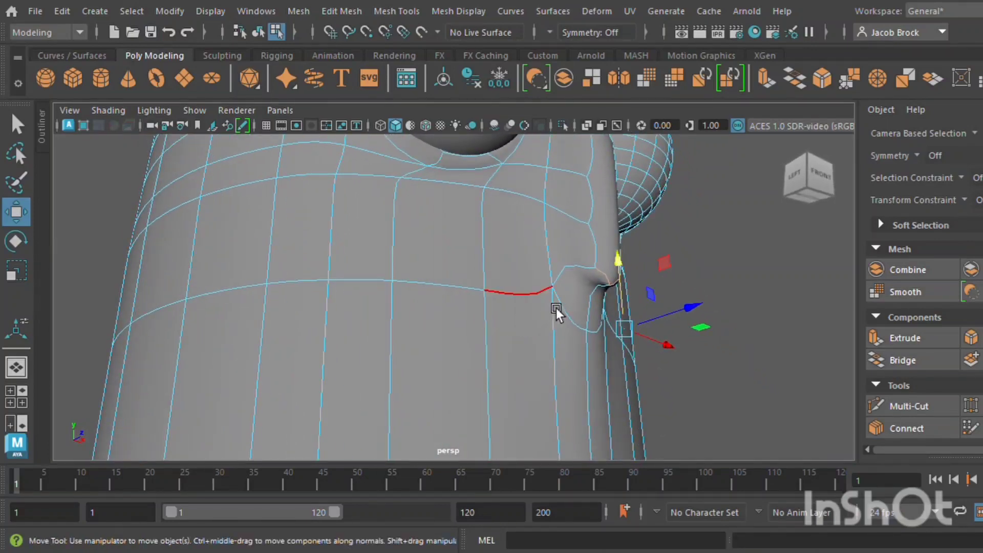
Select the base edges directly beneath the nose, reposition them vertically, and return to object selection
left_click(582, 312)
left_click(612, 336, "shift")
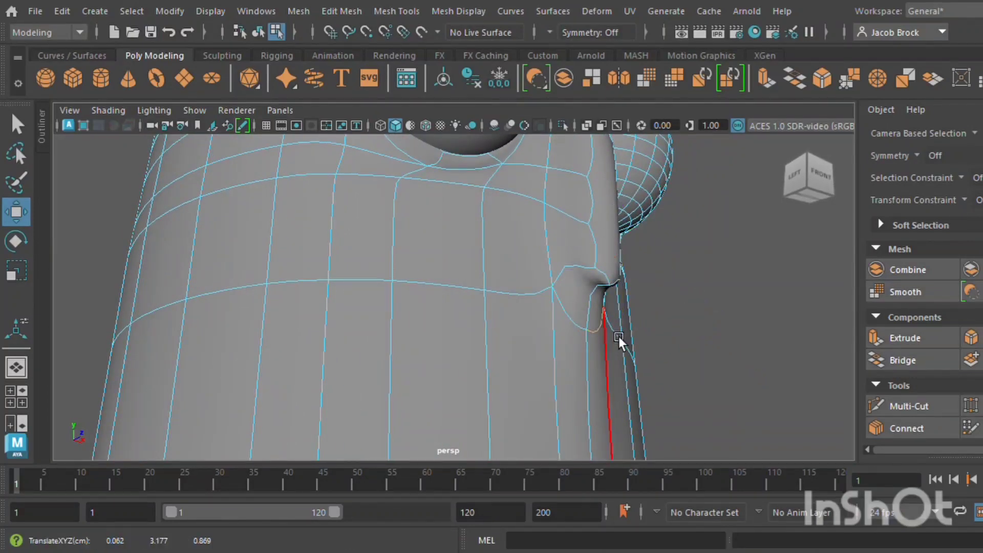
left_click(584, 325, "shift")
left_click_drag(574, 191, 592, 308)
scroll(514, 296, "down", 5)
left_click(646, 76)
left_click(650, 236)
Delete the vertical centre edge loop running down the front of the body below the nose
scroll(505, 308, "down", 5)
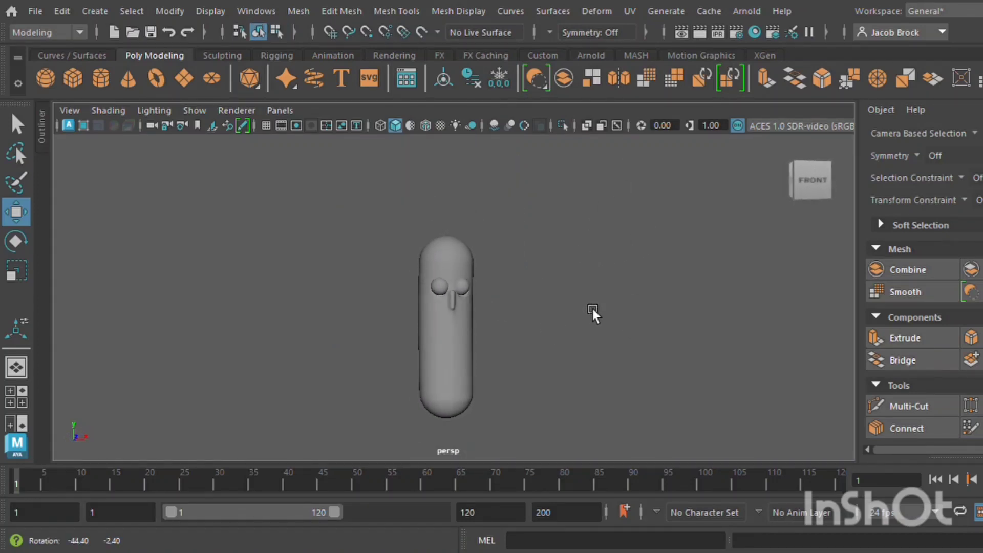
scroll(531, 329, "up", 5)
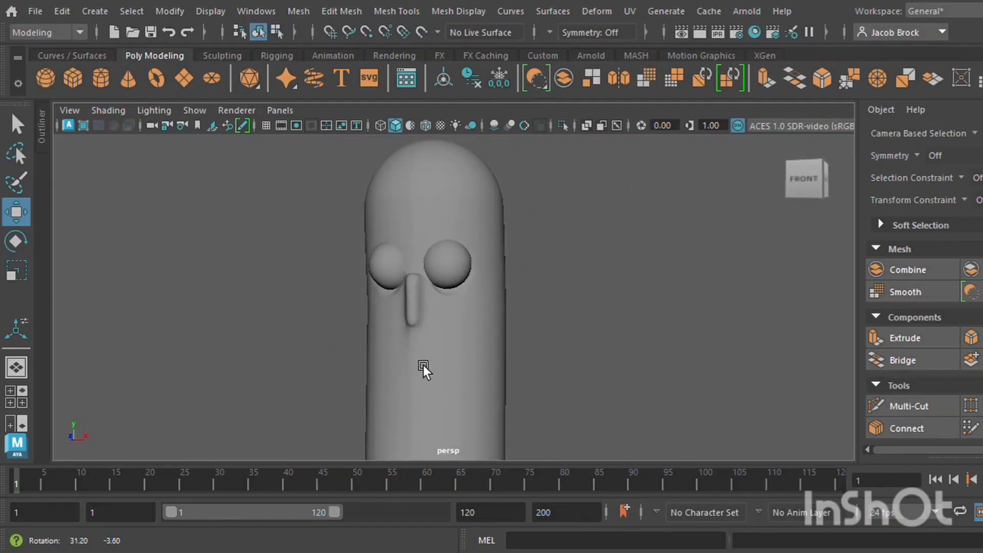
left_click_drag(423, 365, 469, 398, "alt")
left_click(464, 396)
scroll(464, 396, "up", 4)
middle_click_drag(486, 406, 503, 279, "alt")
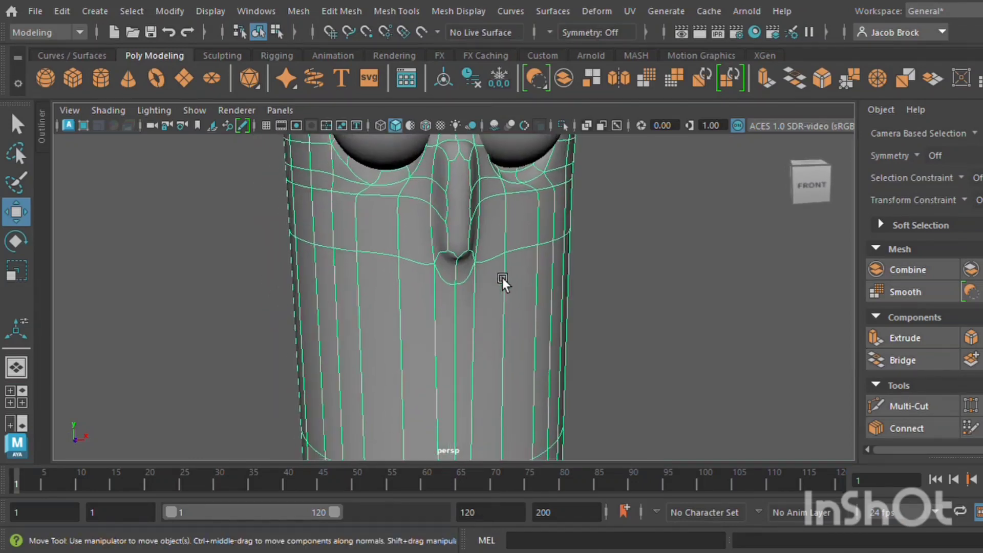
key("F10")
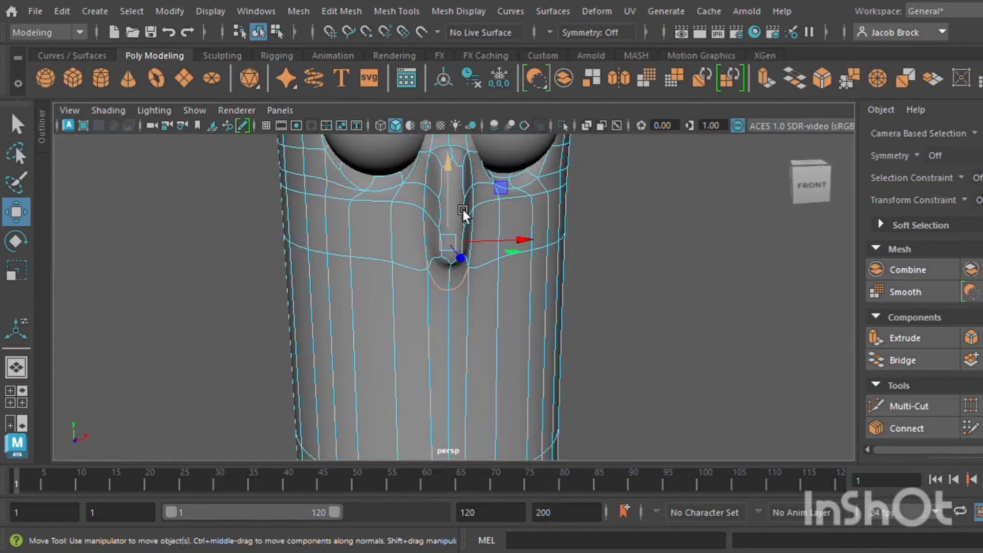
left_click(471, 348)
middle_click_drag(474, 306, 447, 238, "alt")
scroll(448, 237, "up", 1)
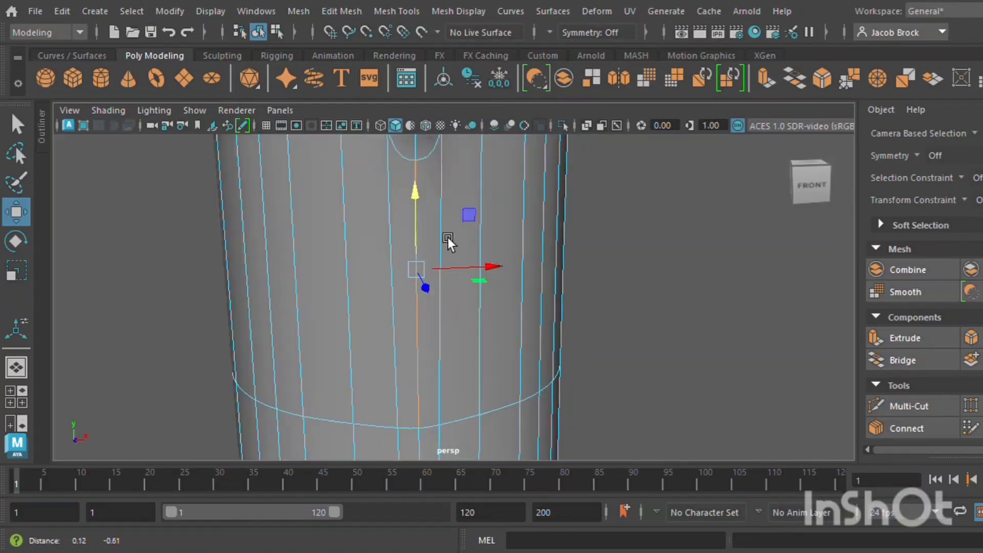
double_click(428, 352)
scroll(437, 338, "down", 5)
scroll(438, 328, "up", 4)
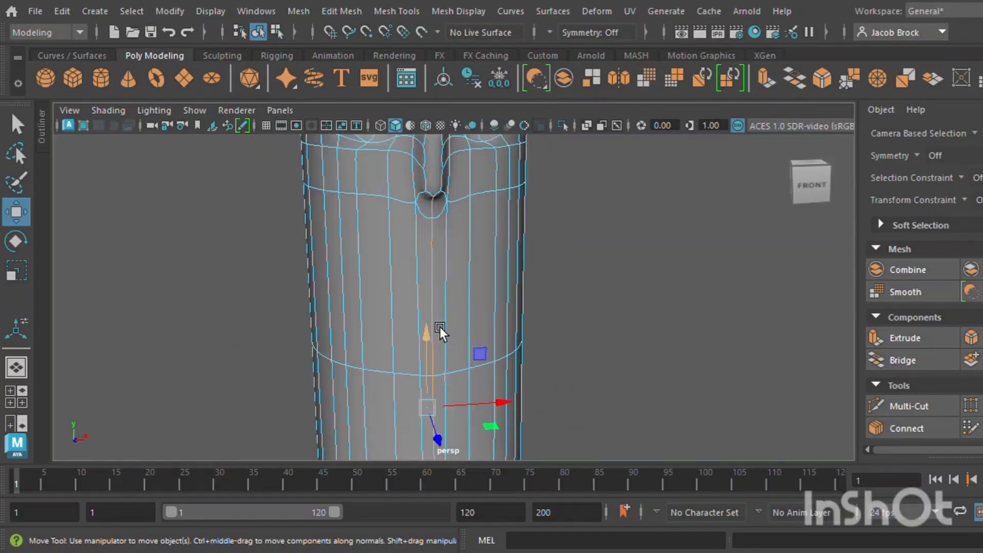
middle_click_drag(449, 337, 418, 550, "alt")
key("ctrl+Delete")
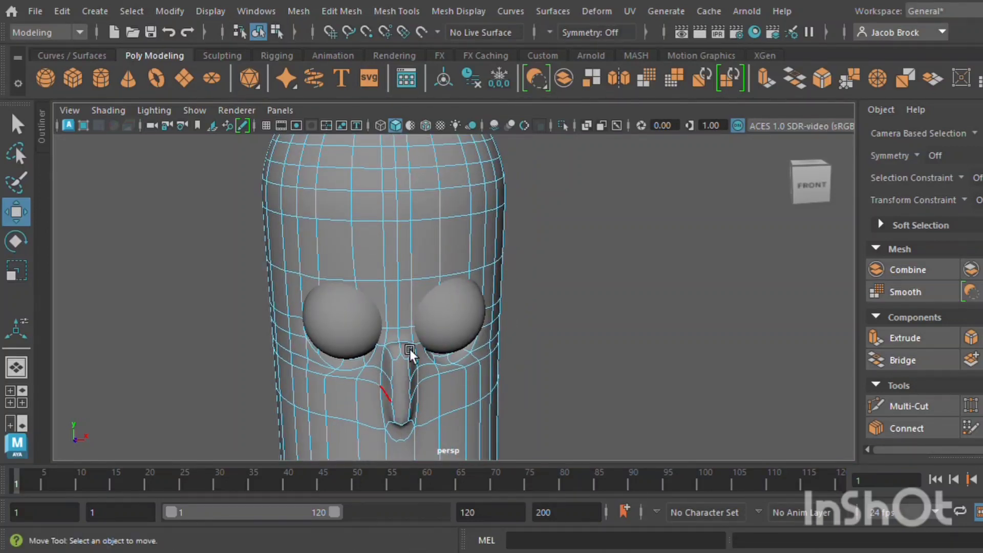
Delete the vertical centre edge loop above the nose, between the eyes, and leave component selection
double_click(410, 315)
key("ctrl+Delete")
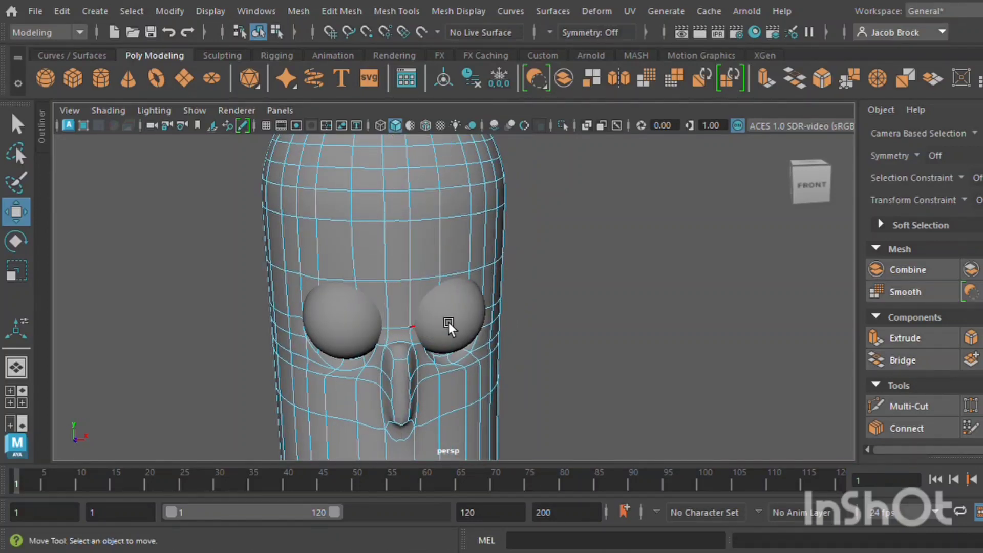
scroll(449, 328, "down", 5)
left_click_drag(471, 390, 501, 376, "alt")
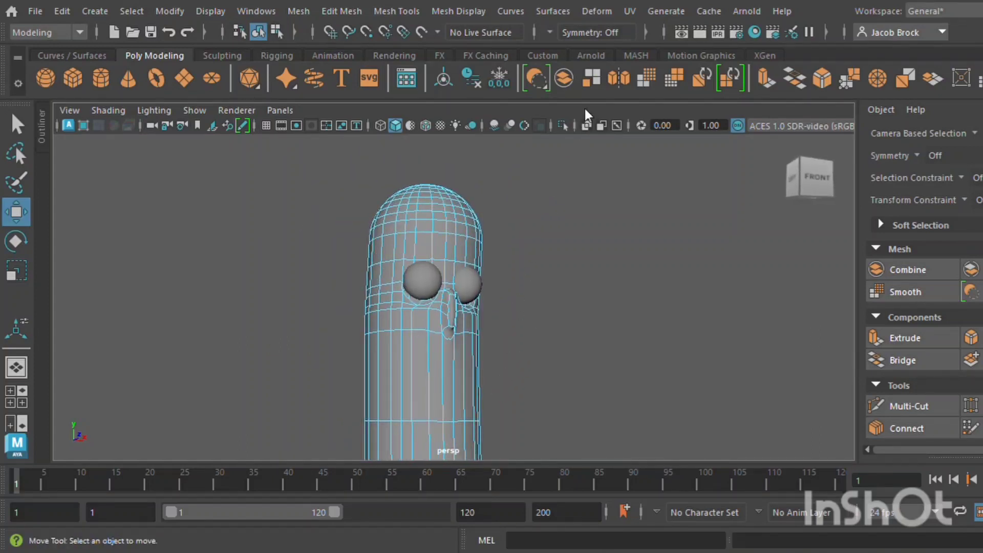
left_click(603, 223)
left_click_drag(603, 223, 577, 300, "alt")
Select the nose's front face and scale it slightly shorter along Y
scroll(506, 345, "up", 5)
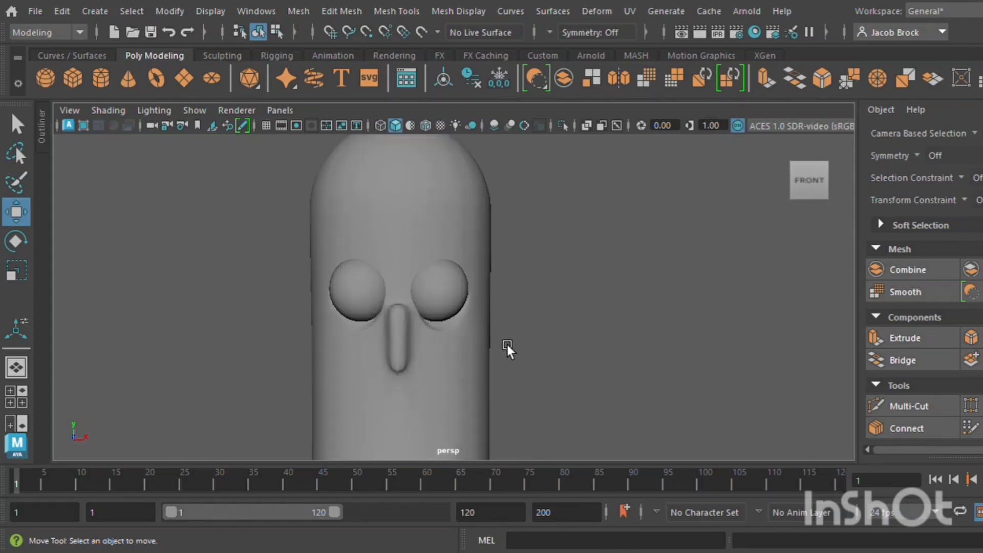
left_click(377, 354)
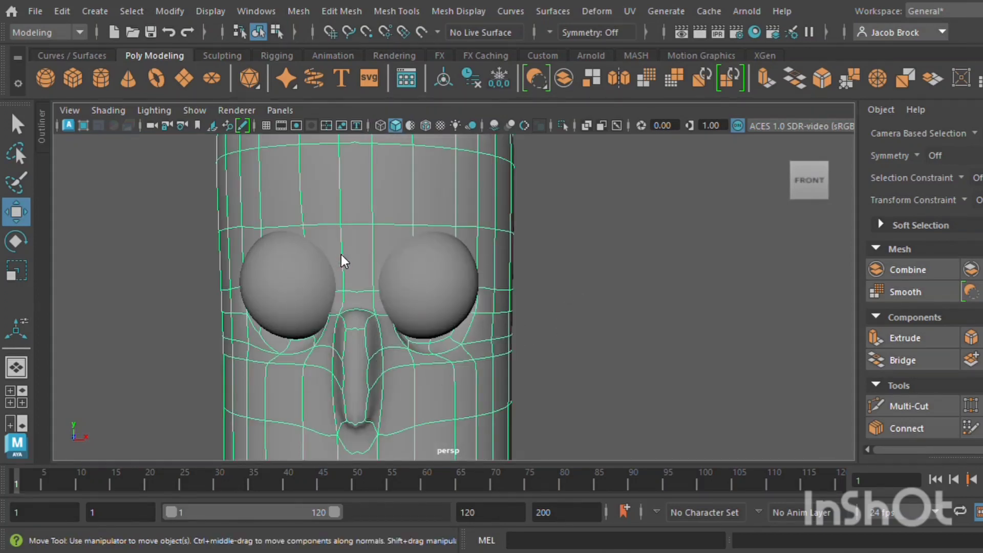
right_click_drag(369, 143, 370, 205)
left_click(367, 383)
key("r")
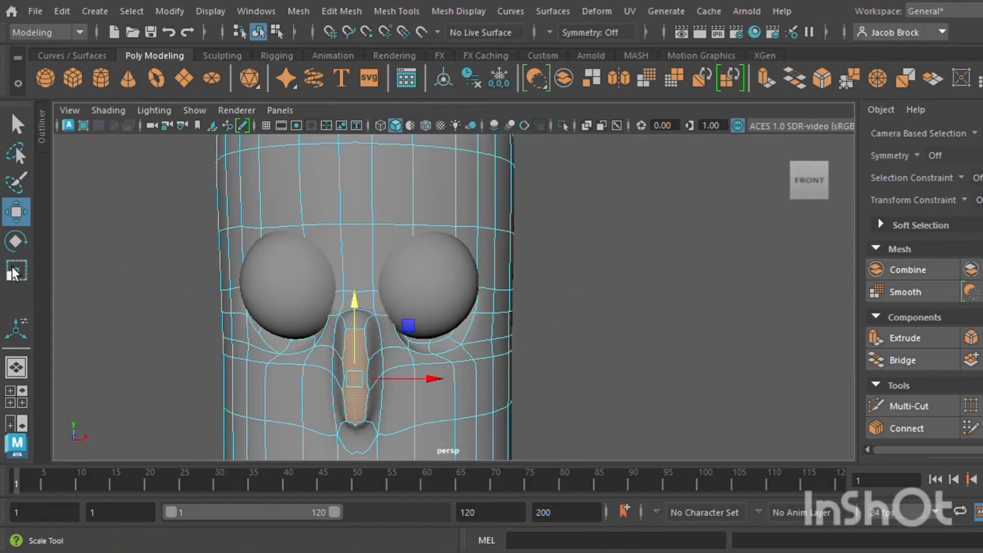
left_click_drag(364, 315, 361, 325)
left_click(547, 300)
scroll(594, 281, "down", 5)
left_click_drag(639, 324, 603, 255, "alt")
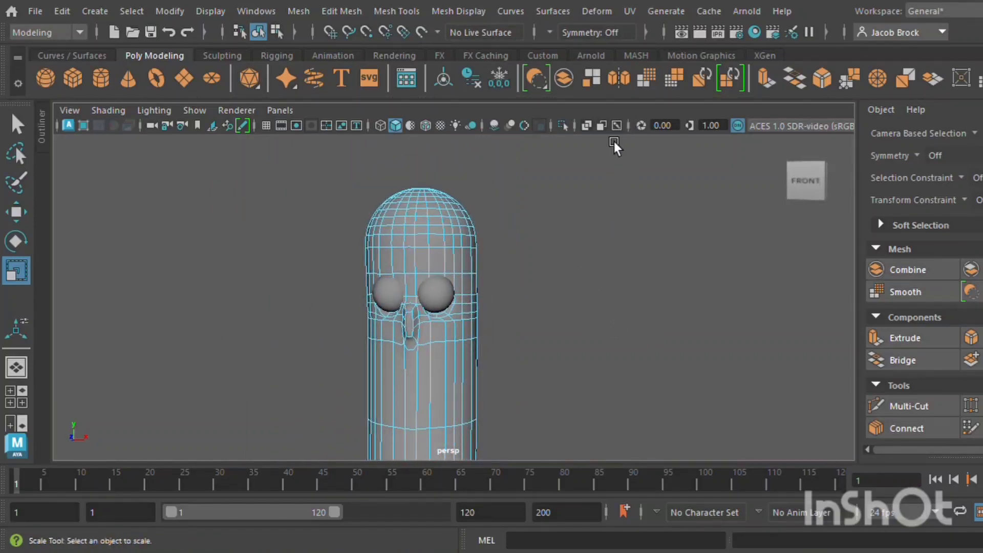
left_click(611, 239)
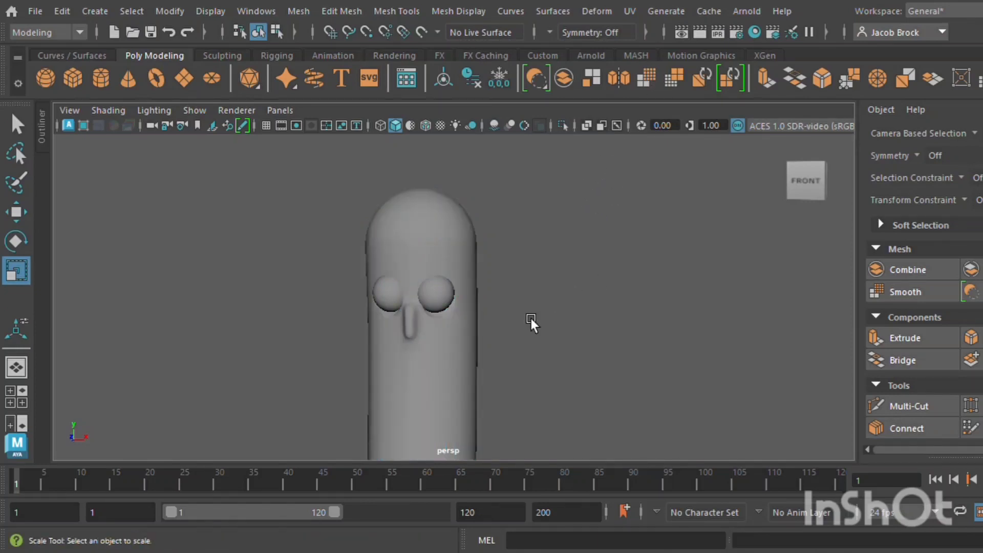
left_click_drag(530, 318, 552, 320, "alt")
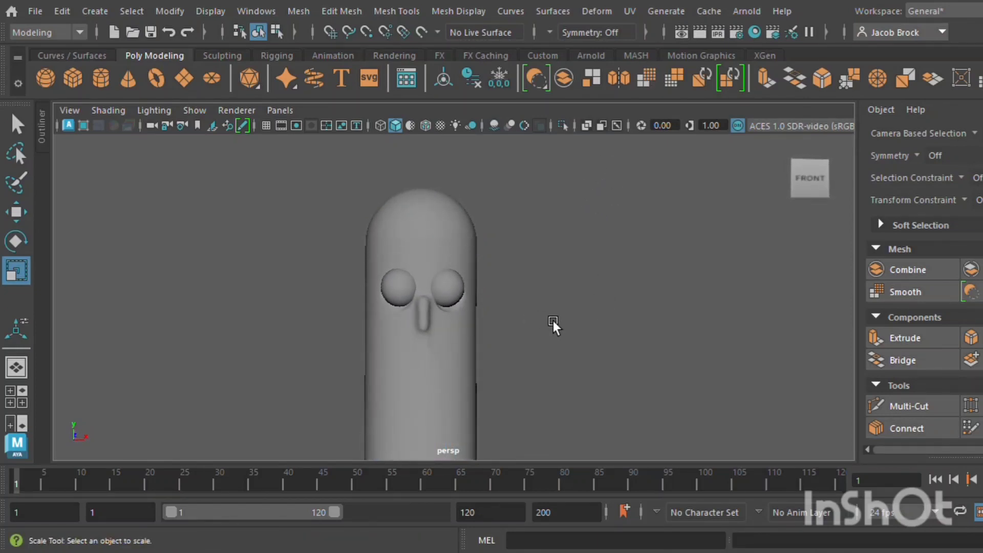
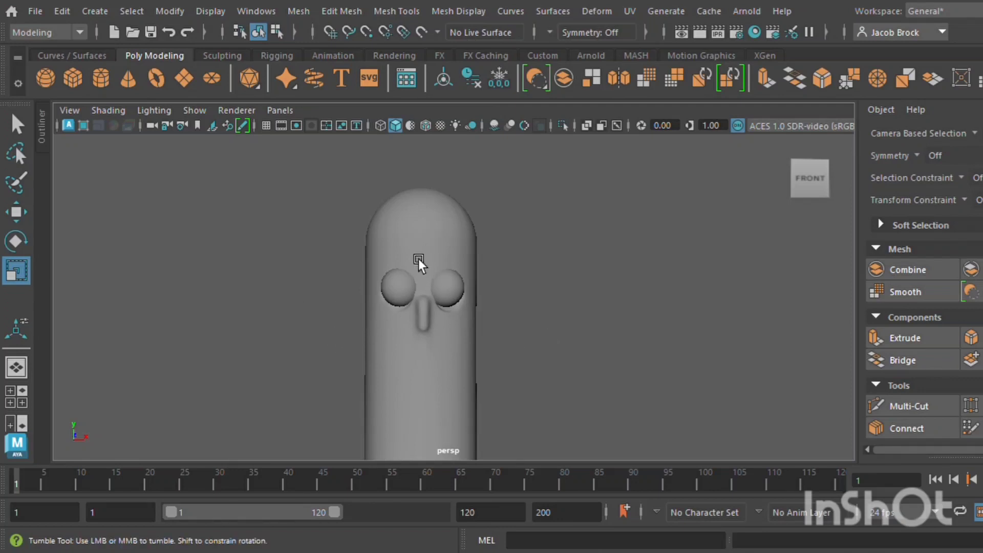
left_click_drag(419, 259, 442, 263, "alt")
left_click(439, 255)
scroll(435, 256, "up", 4)
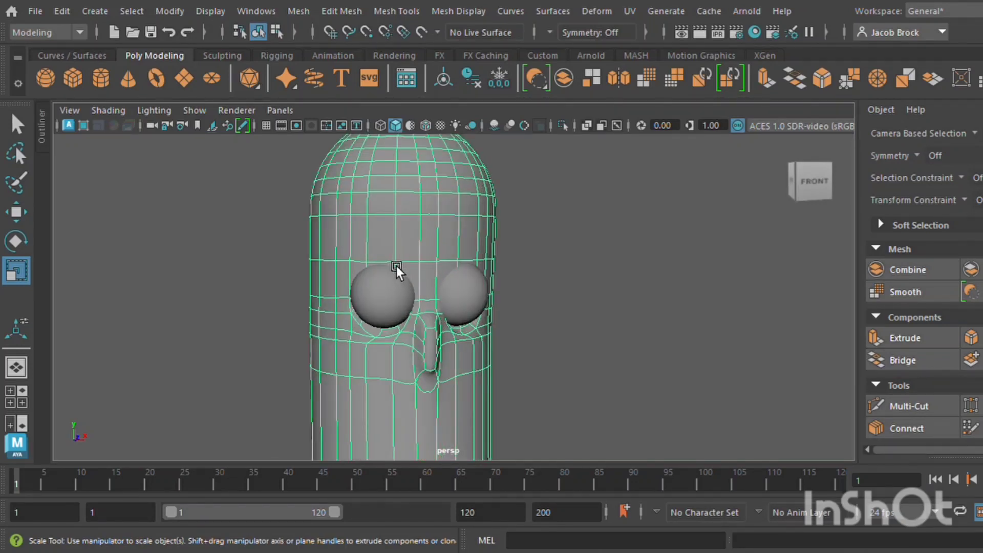
scroll(388, 219, "up", 3)
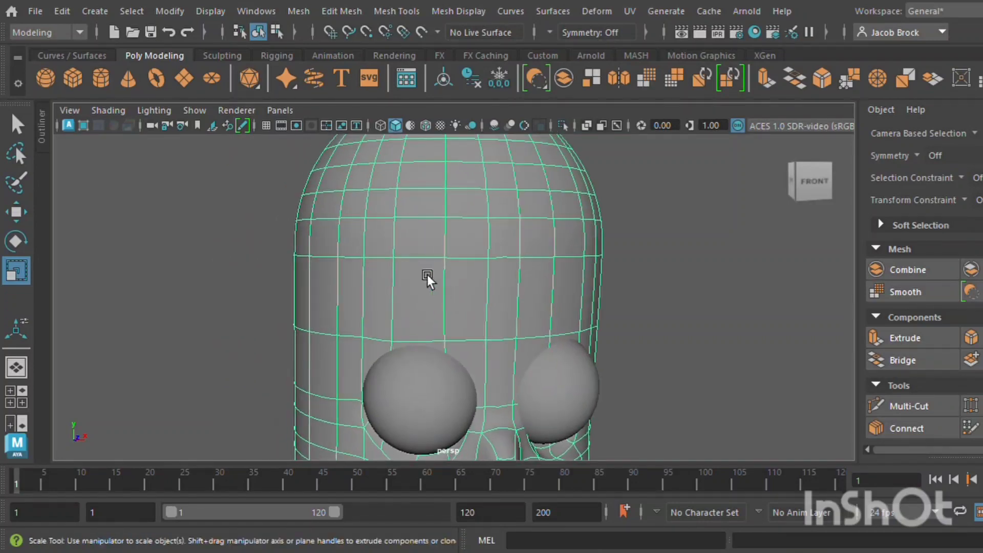
right_click_drag(398, 217, 396, 148)
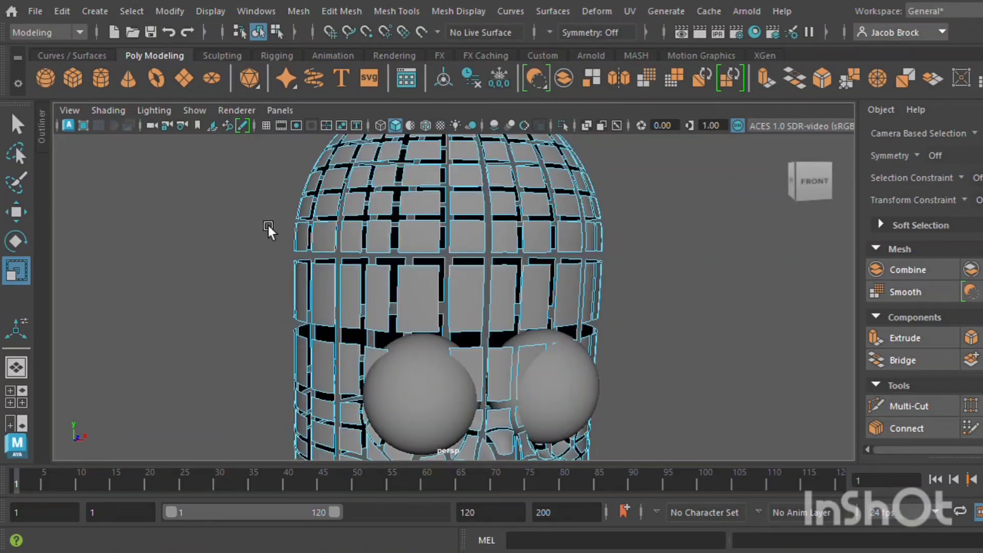
key("F8")
left_click(205, 242)
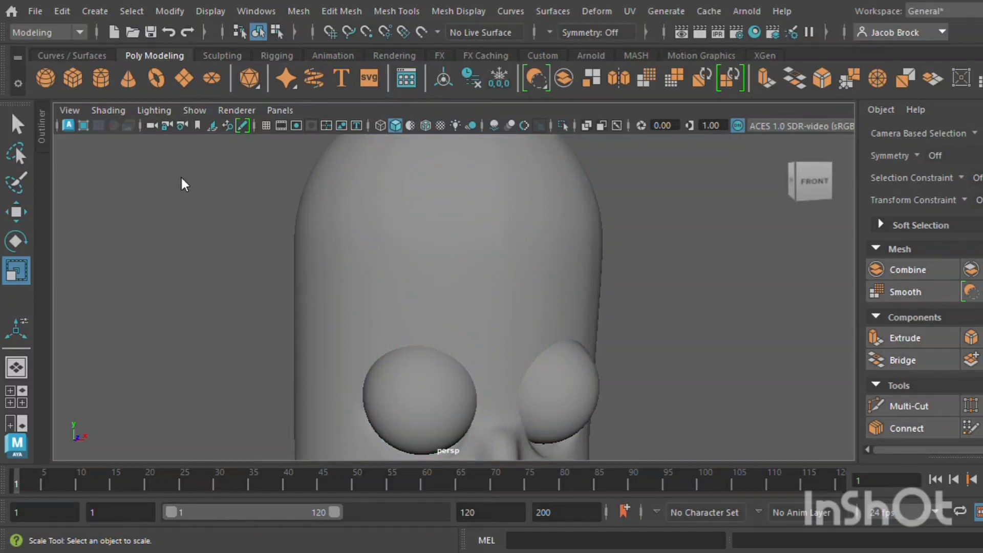
Try extruding a single face on the upper side of the head outward into a small bump
left_click(321, 203)
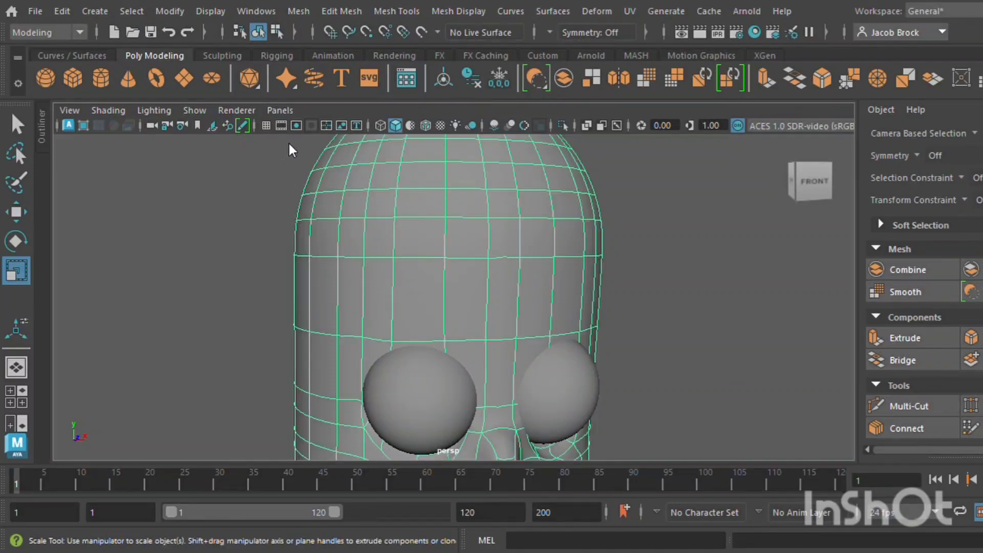
key("F11")
left_click(357, 205)
left_click(916, 340)
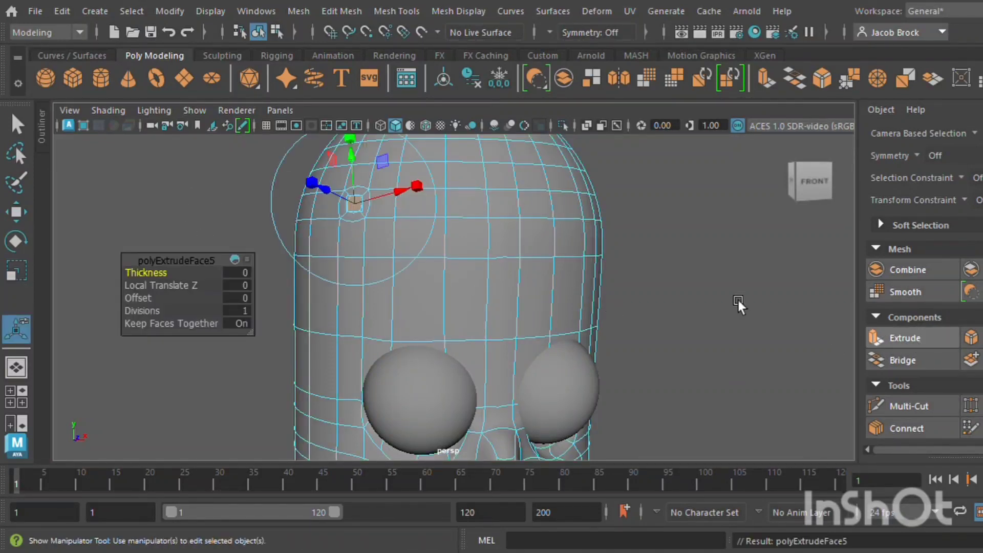
left_click_drag(332, 184, 332, 189)
left_click(247, 214)
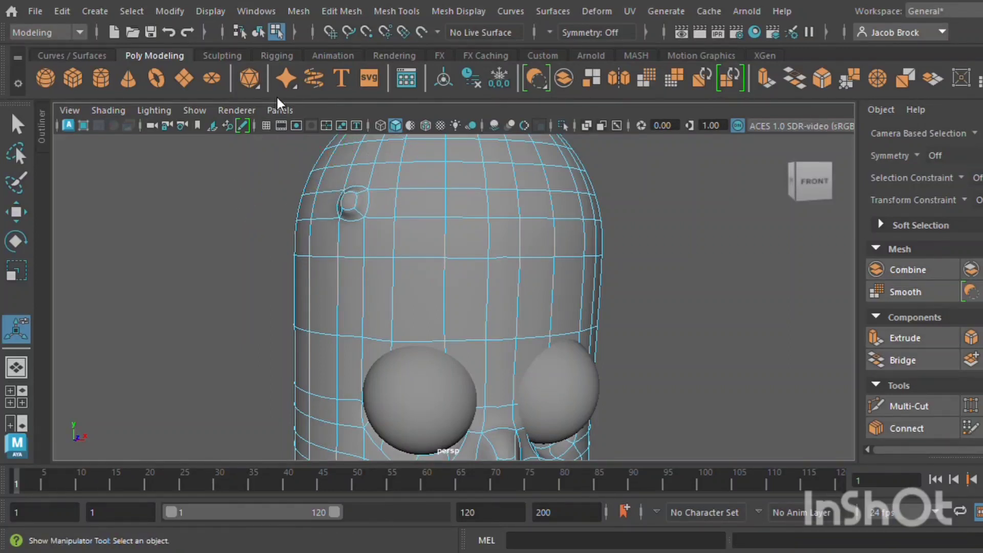
key("q")
key("F9")
left_click(258, 31)
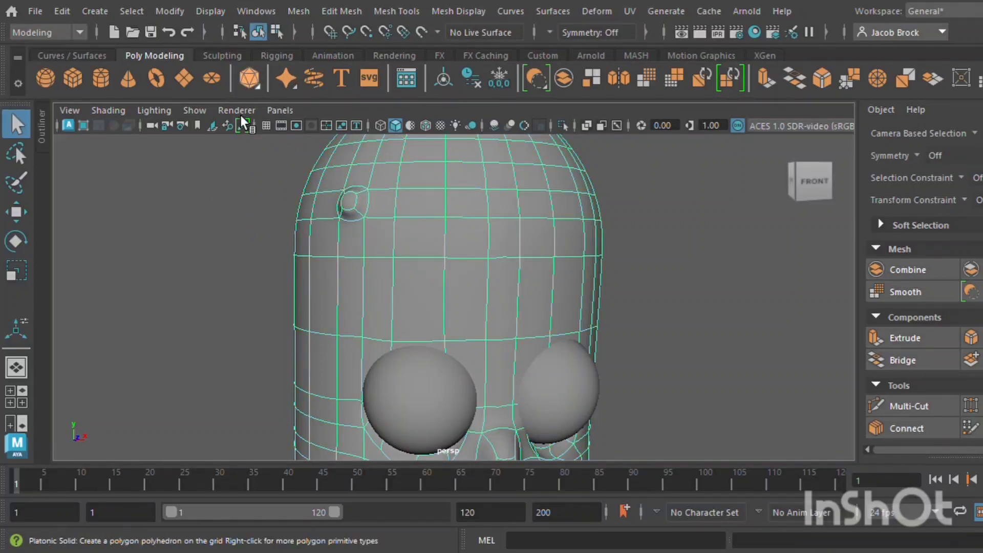
left_click(225, 280)
mouse_move(225, 280)
left_mouse_down("alt")
mouse_move(201, 290)
mouse_move(228, 285)
left_mouse_up("alt")
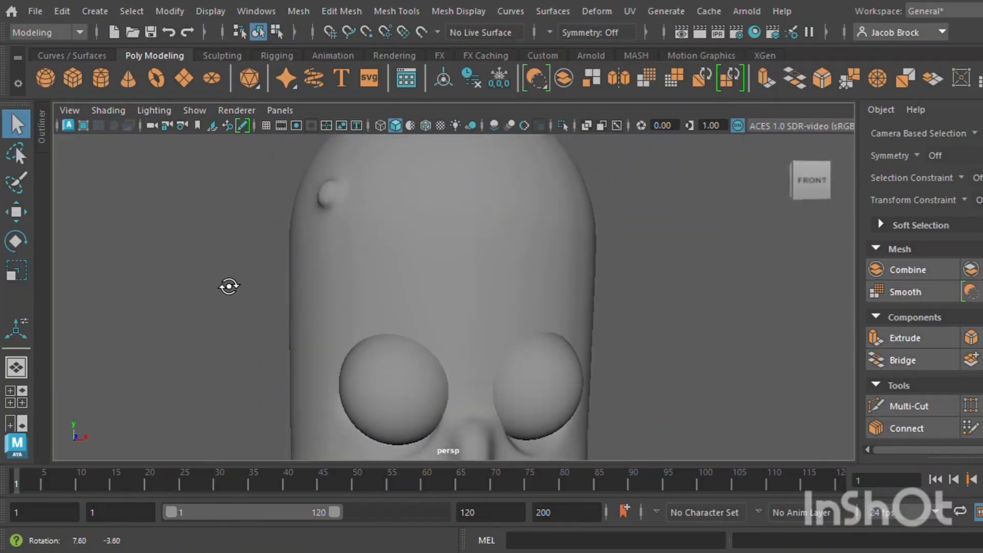
Undo the trial face extrusion on the upper side of the head
left_click(303, 252)
key("F9")
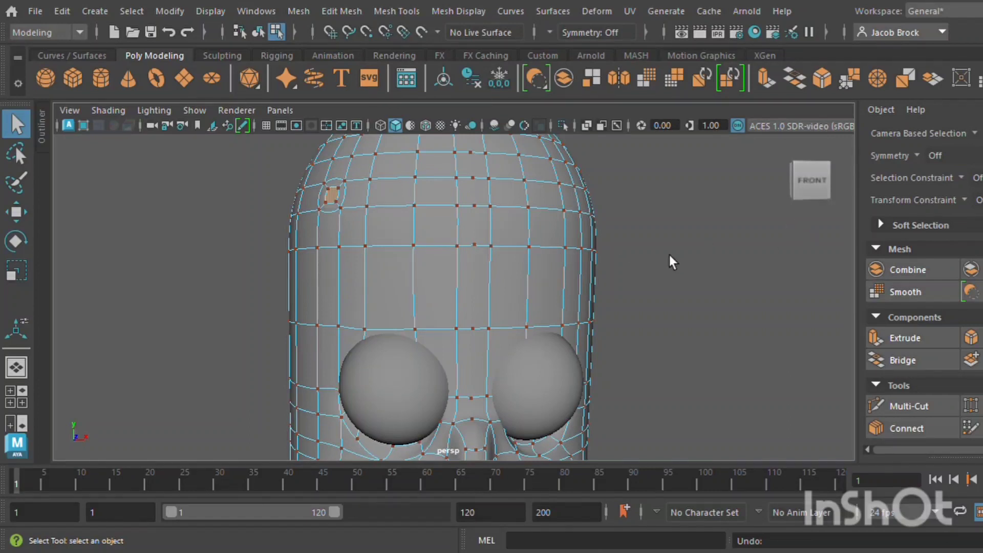
key("F8")
Insert three horizontal edge loops around the body below the nose with Multi-Cut
right_click_drag(658, 266, 573, 357, "alt")
middle_click_drag(569, 392, 517, 236, "alt")
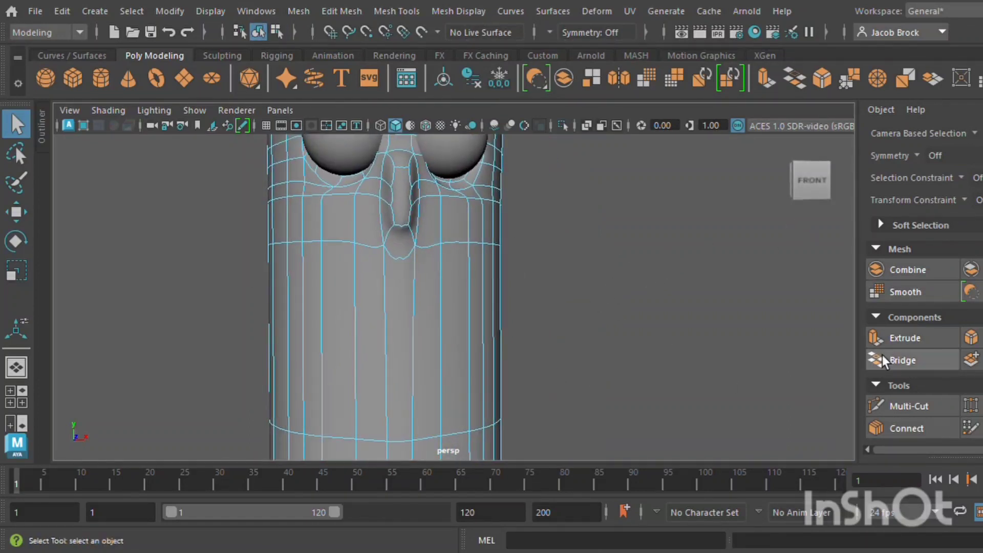
left_click(931, 409)
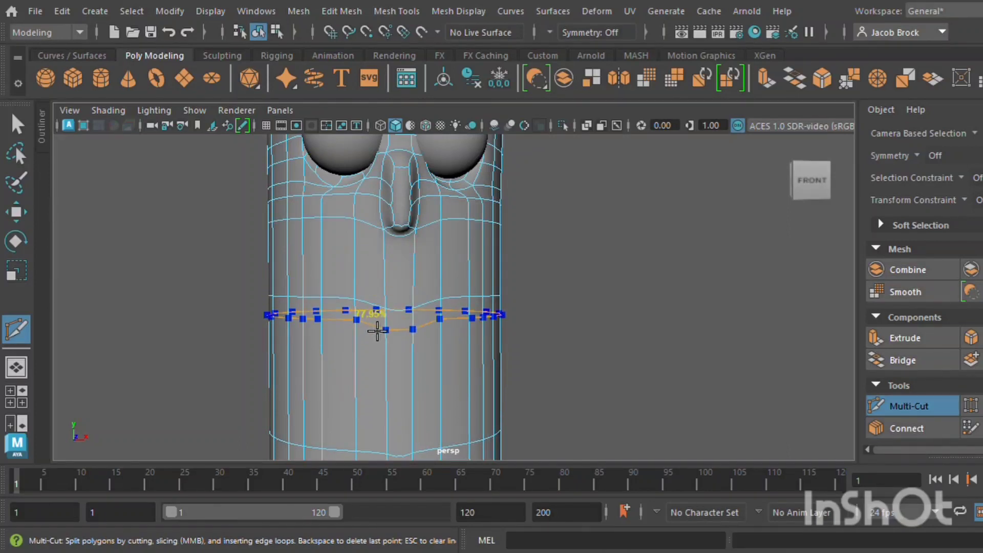
left_click(386, 355, "ctrl")
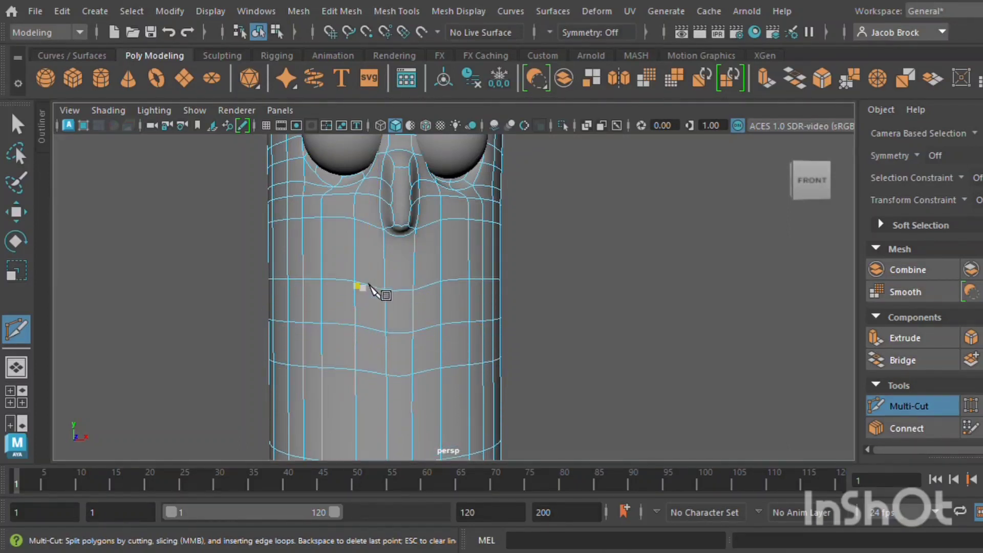
Switch off the smooth preview and insert another horizontal edge loop just beneath the nose
key("1")
scroll(370, 297, "up", 3)
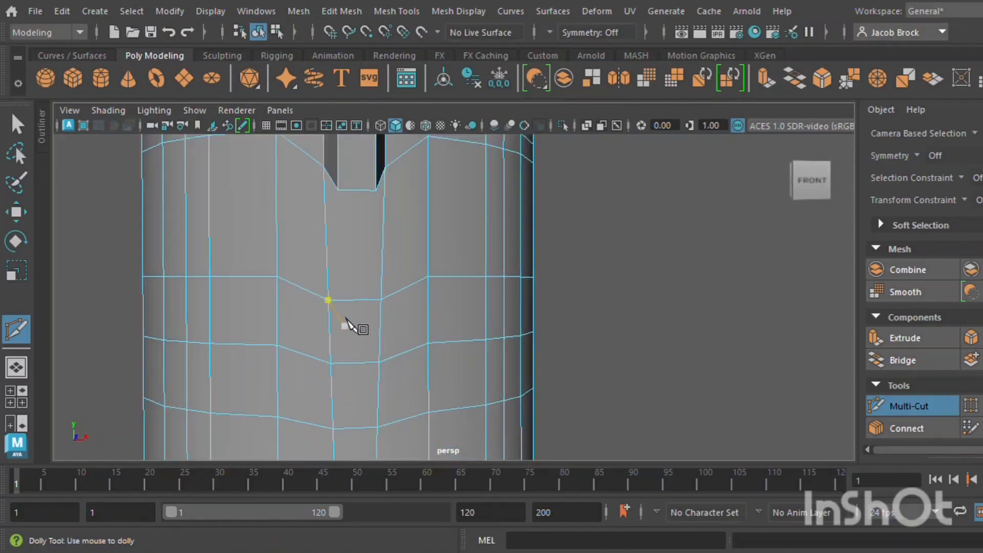
left_click(333, 229, "ctrl")
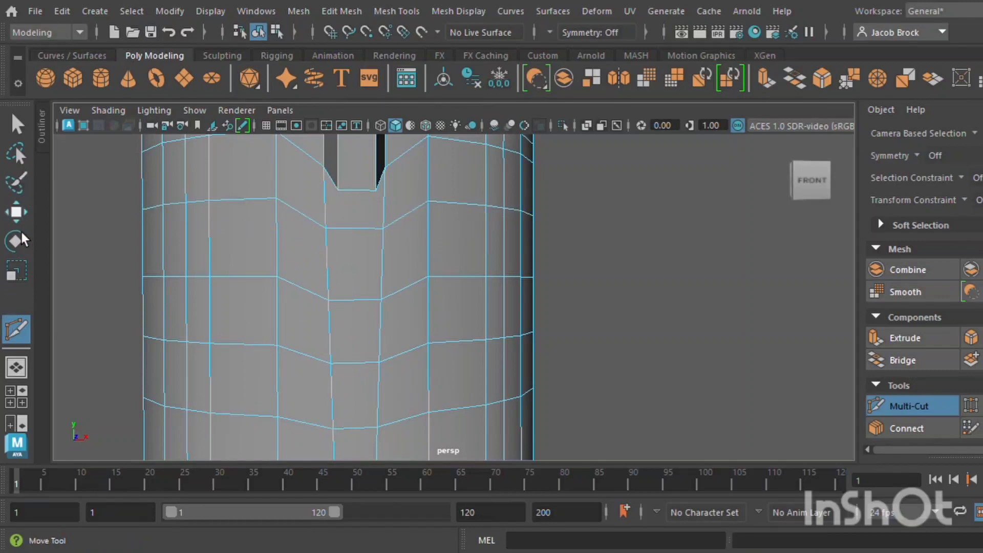
Switch to vertex editing and raise the two vertices directly beneath the nose on the uppermost new edge loop
left_click(16, 212)
scroll(438, 227, "up", 5)
middle_click_drag(461, 304, 361, 368, "alt")
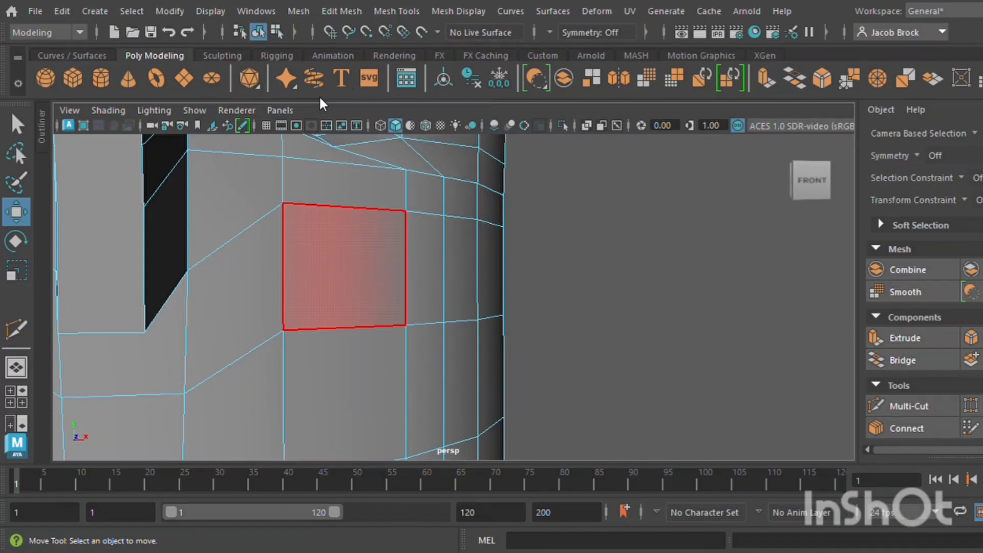
key("F9")
scroll(403, 297, "down", 6)
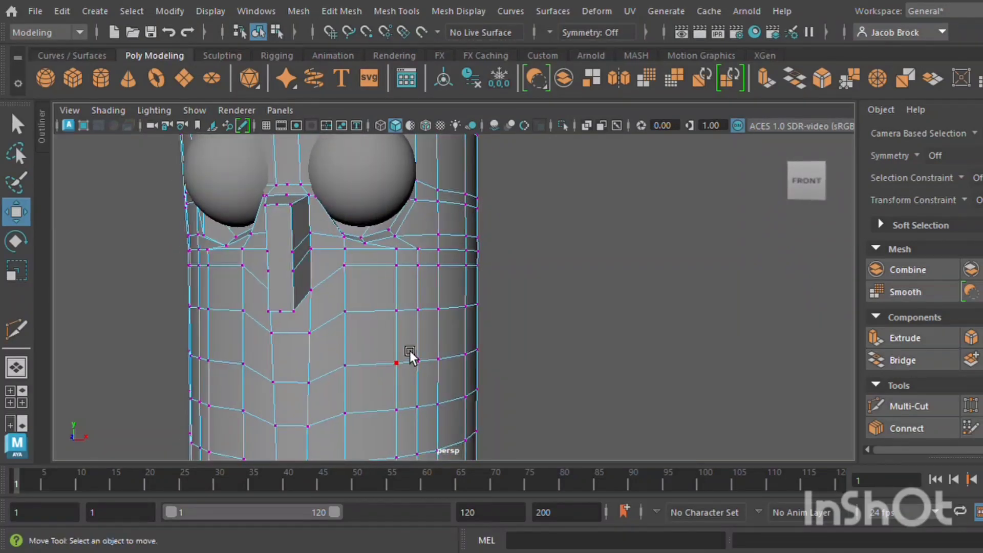
left_click(316, 337)
left_click(275, 338, "shift")
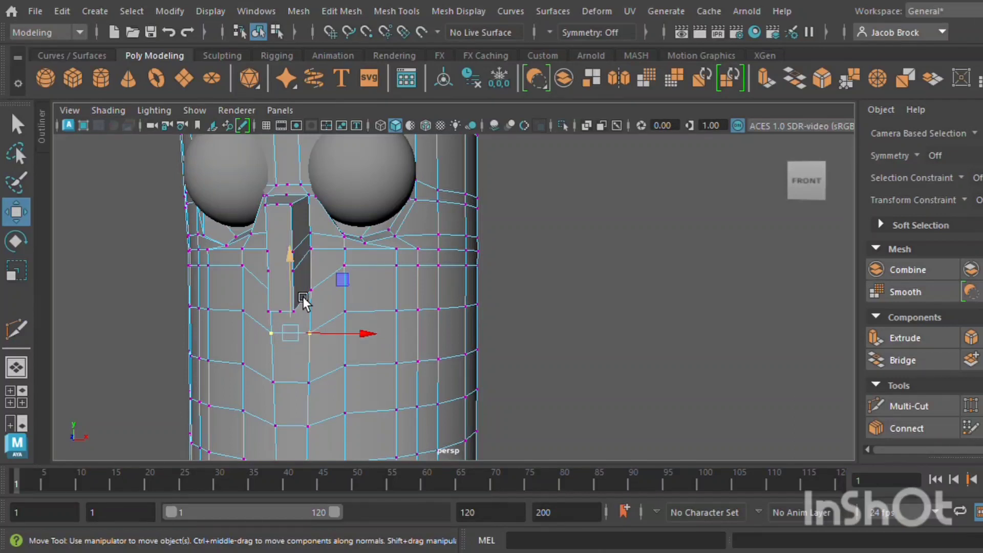
middle_click_drag(303, 297, 308, 285)
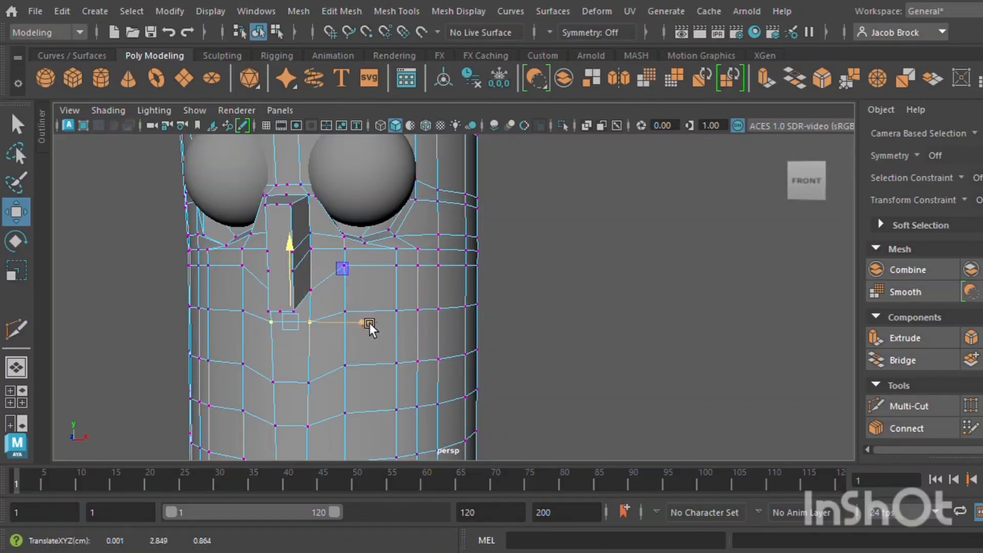
Raise the two vertices flanking the centre pair slightly on the same edge loop beneath the nose
left_click(345, 312)
left_click(257, 313)
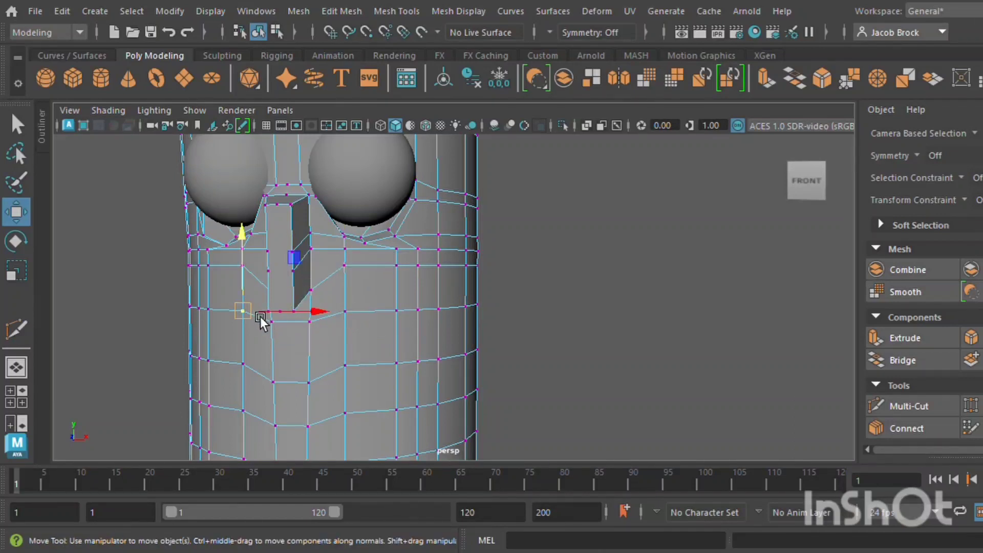
left_click(350, 316, "shift")
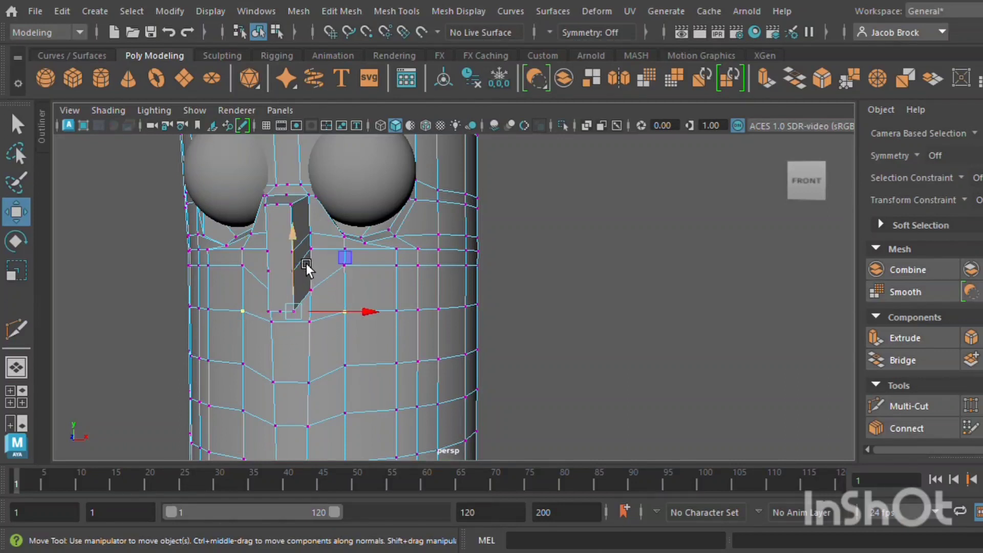
mouse_move(306, 264)
middle_mouse_down()
mouse_move(309, 244)
mouse_move(312, 253)
middle_mouse_up()
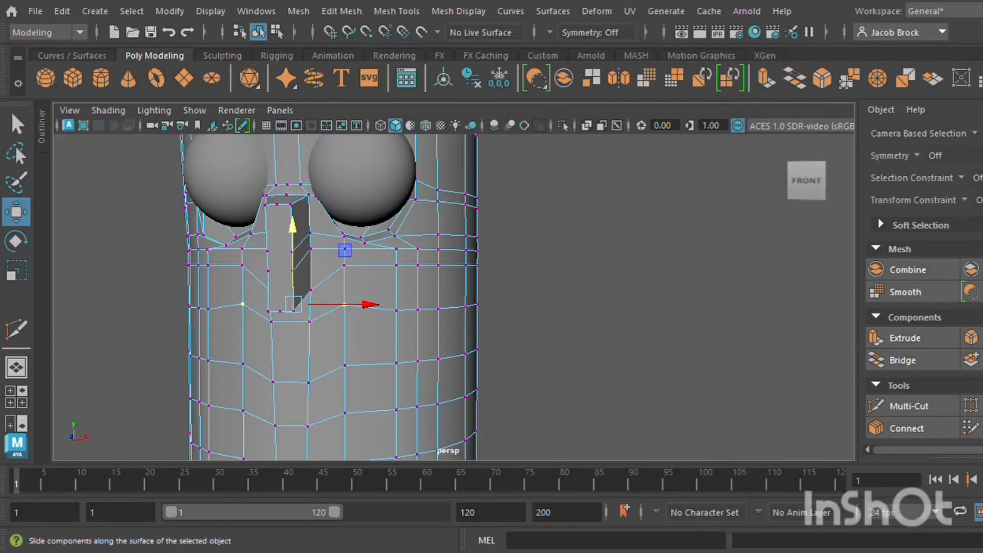
Turn on the surface slide transform constraint and raise the next outer pair of vertices on that loop, undoing the extra sideways shift
left_click(978, 199)
left_click(410, 317)
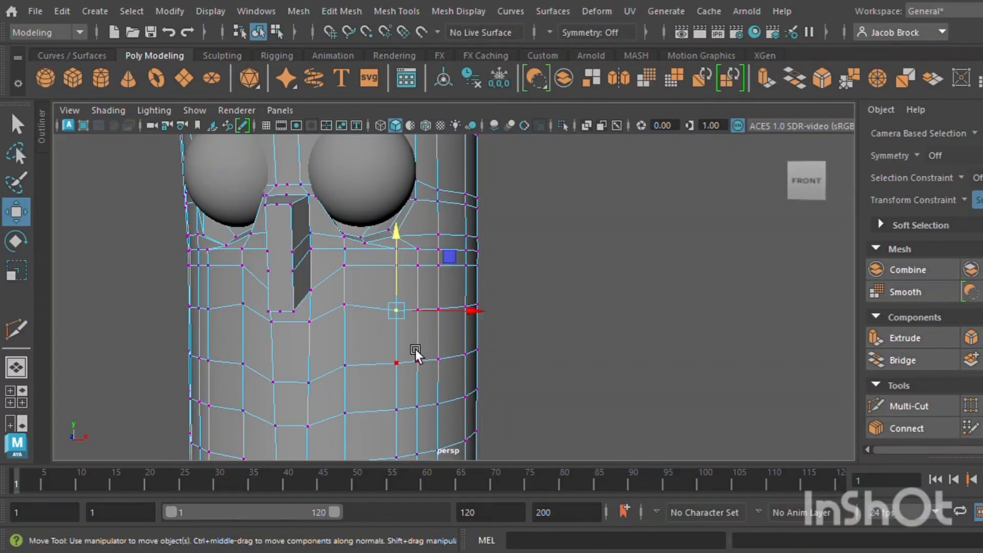
left_click(217, 315, "shift")
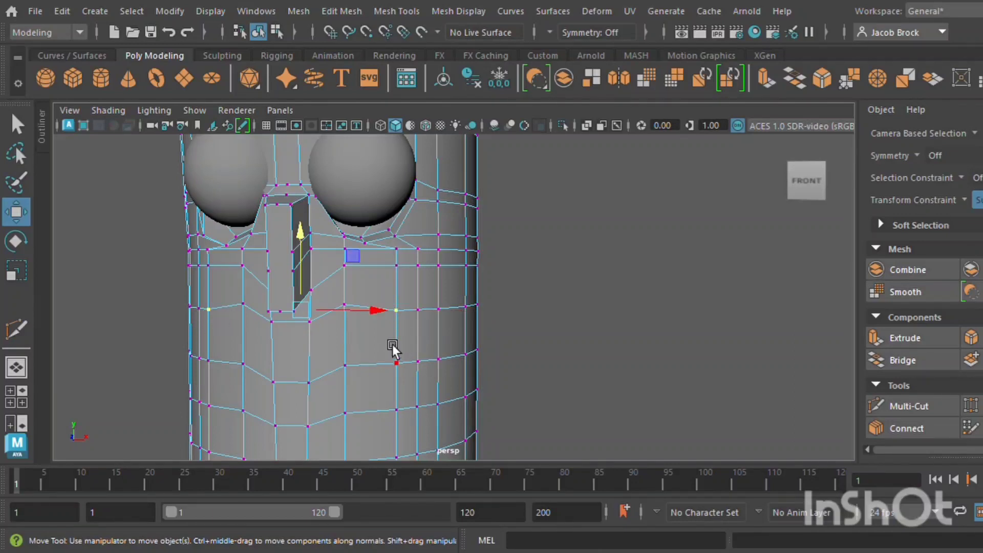
left_click_drag(315, 255, 317, 240)
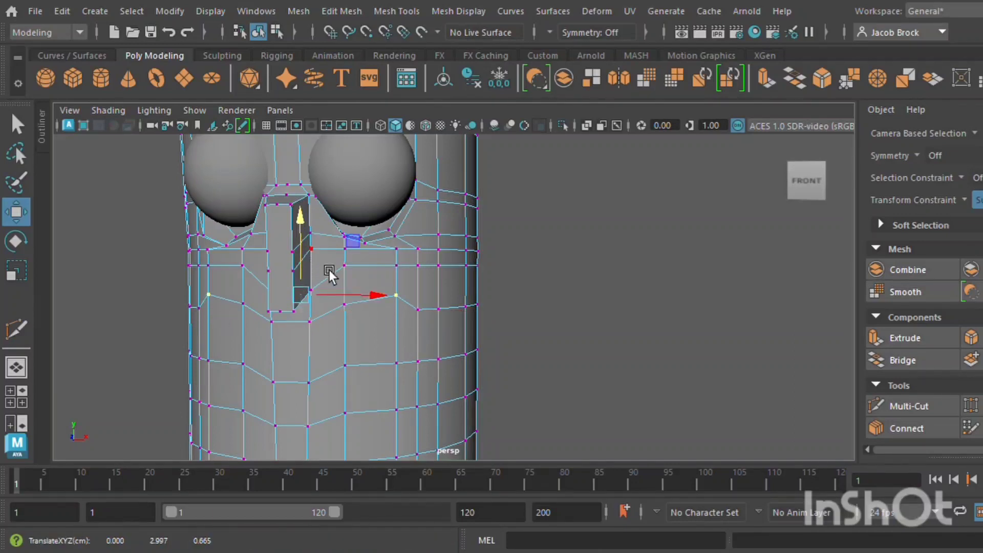
left_click_drag(365, 300, 363, 301)
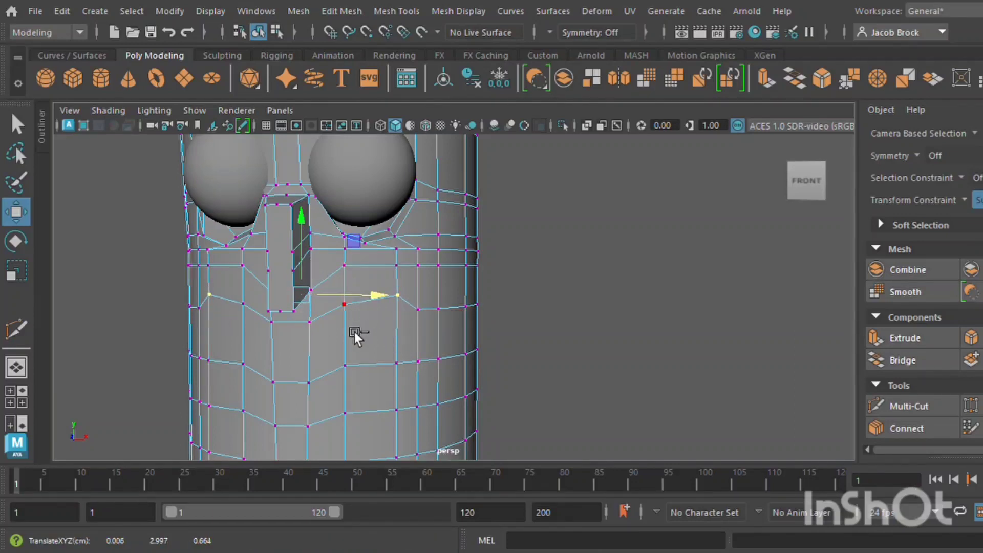
key("ctrl+z")
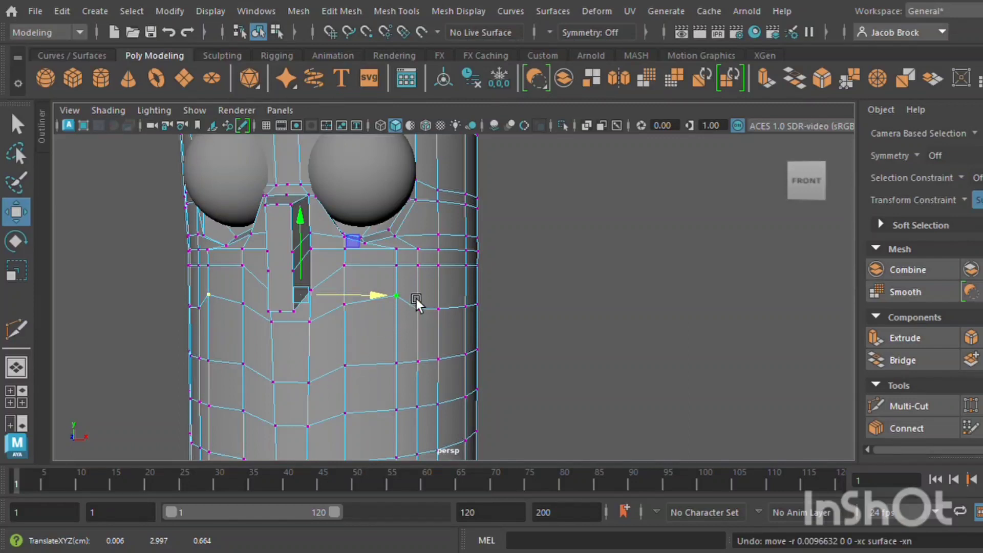
Lower the vertices just outside the raised pair on both sides of the upper loop
scroll(417, 351, "up", 4)
middle_click_drag(412, 376, 450, 336, "alt")
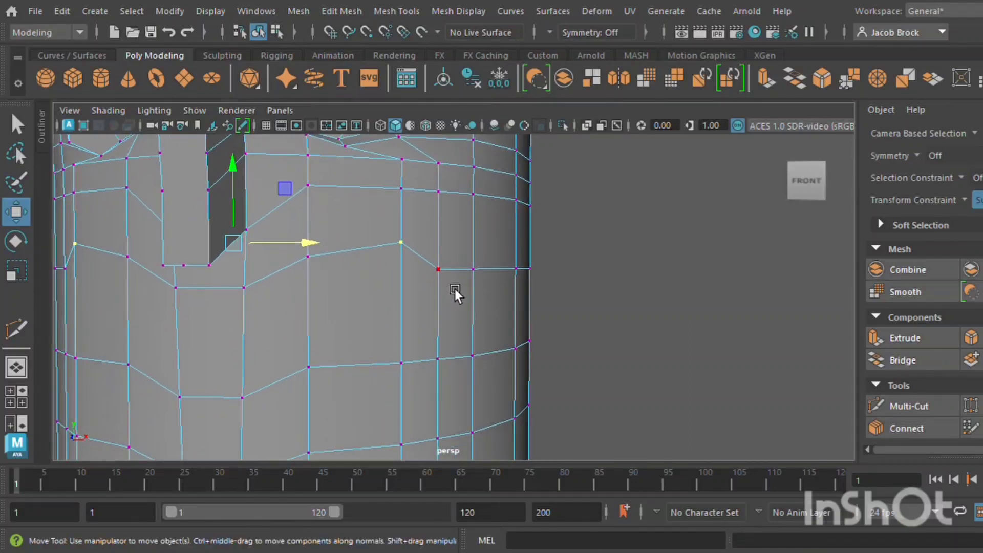
left_click(486, 284)
left_click_drag(305, 336, 422, 327, "alt")
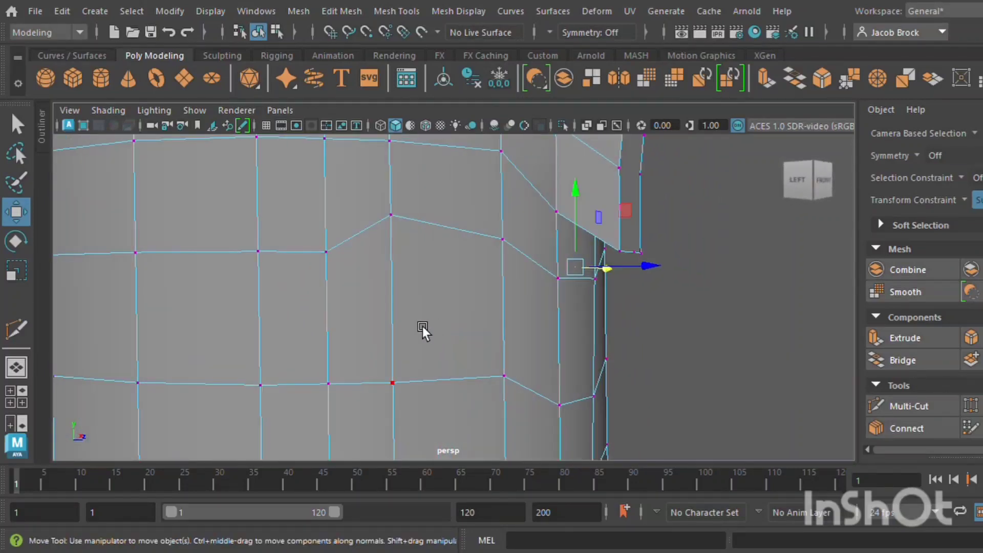
left_click(346, 260, "shift")
left_click_drag(492, 203, 522, 211)
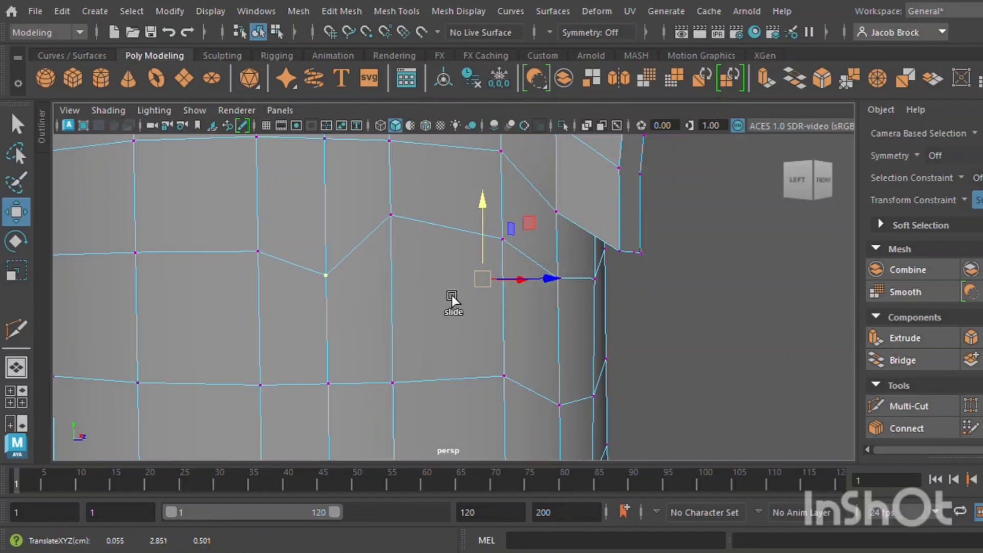
Raise the outer pair of vertices on the second loop below the nose toward the lowered upper-loop vertices to form mouth corners
left_click(342, 391, "shift")
mouse_move(498, 253)
left_mouse_down()
mouse_move(498, 241)
mouse_move(496, 256)
left_mouse_up()
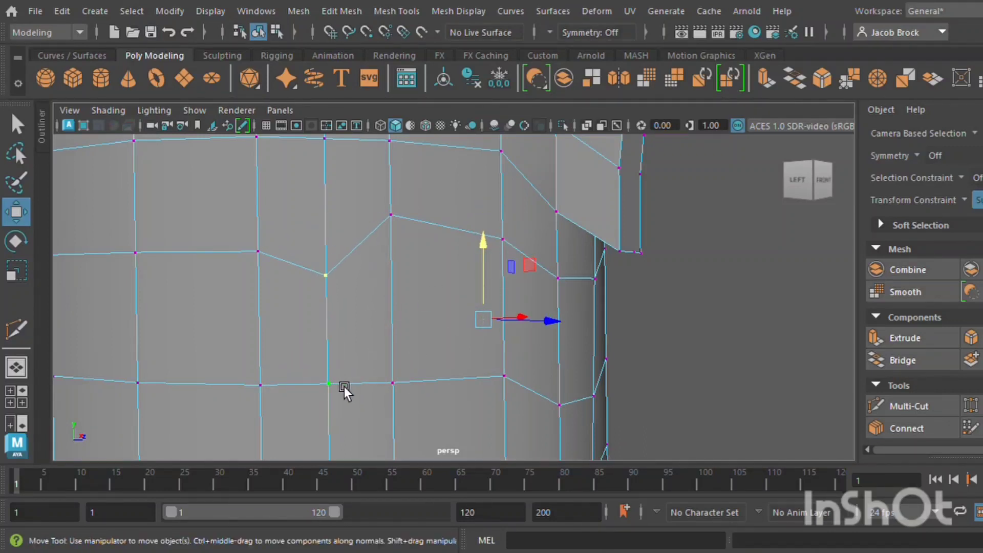
left_click(633, 408)
left_click_drag(634, 408, 407, 425, "alt")
left_click(244, 323)
left_click_drag(270, 353, 344, 376, "alt")
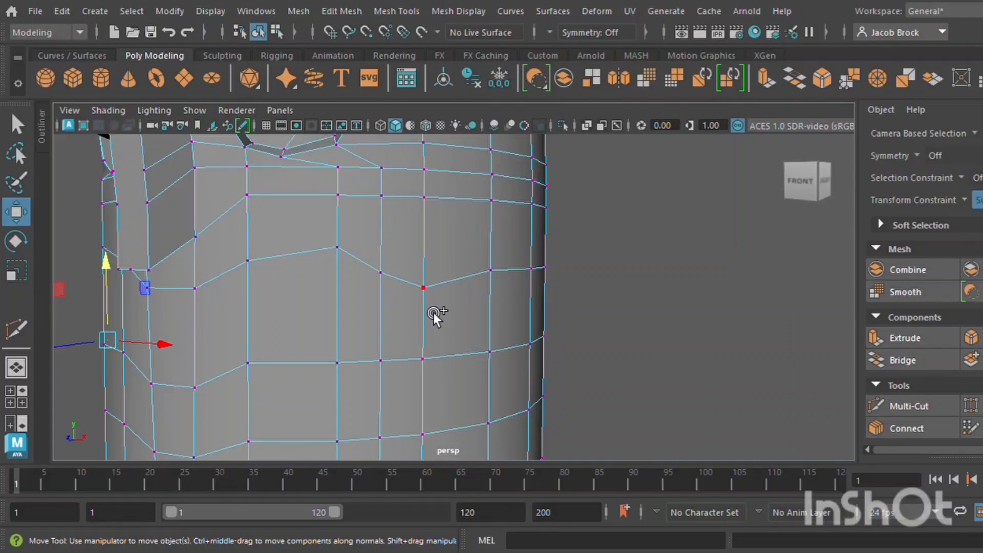
left_click(389, 368)
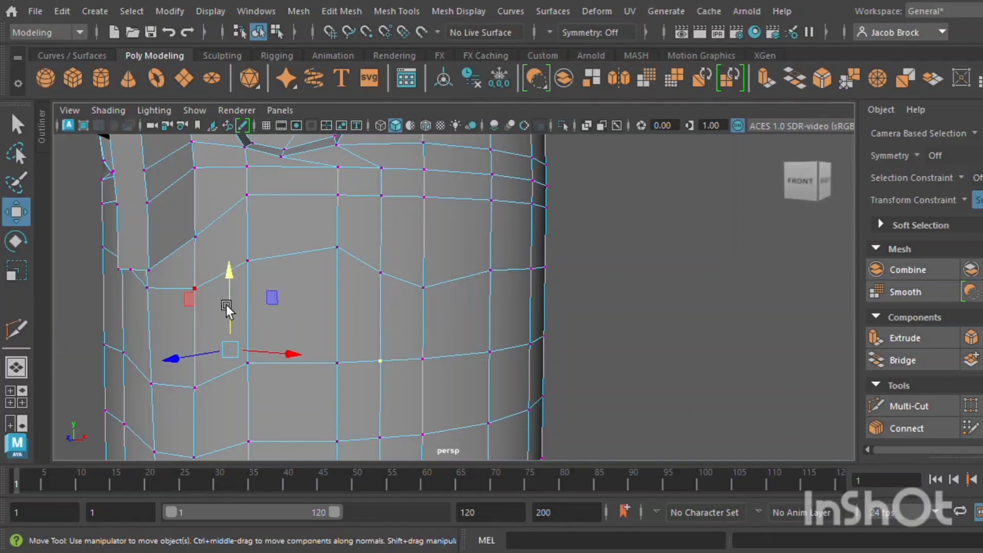
left_click_drag(223, 303, 266, 257)
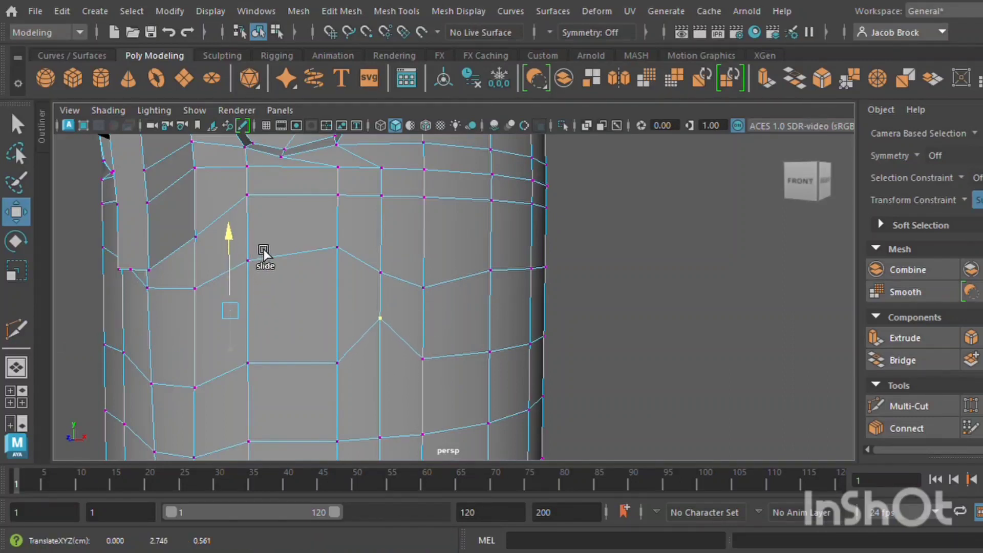
mouse_move(241, 314)
left_mouse_down()
mouse_move(338, 320)
mouse_move(247, 328)
left_mouse_up()
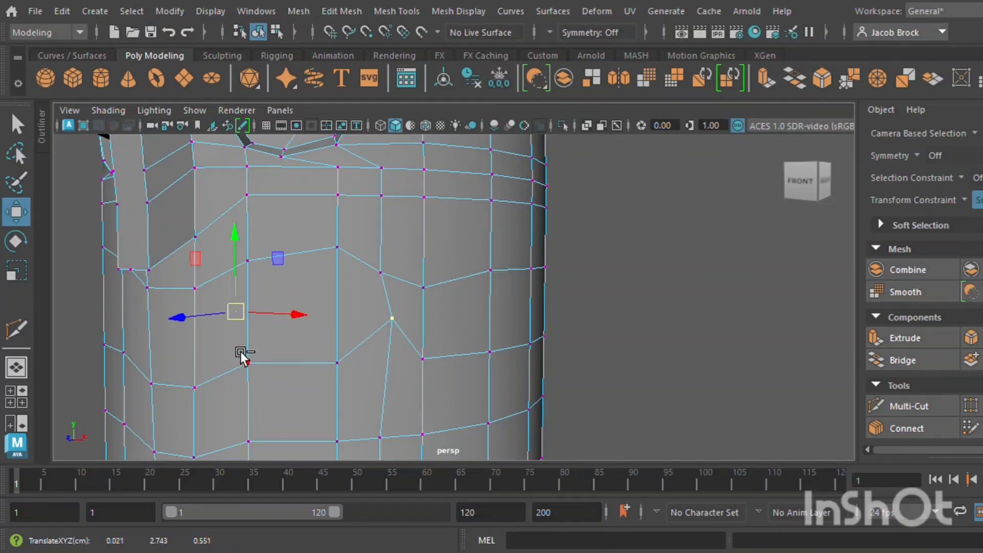
Lower the two vertices flanking the centre pair on the second loop to start the curve of the lower lip
left_click_drag(246, 376, 425, 383, "alt")
left_click(425, 377)
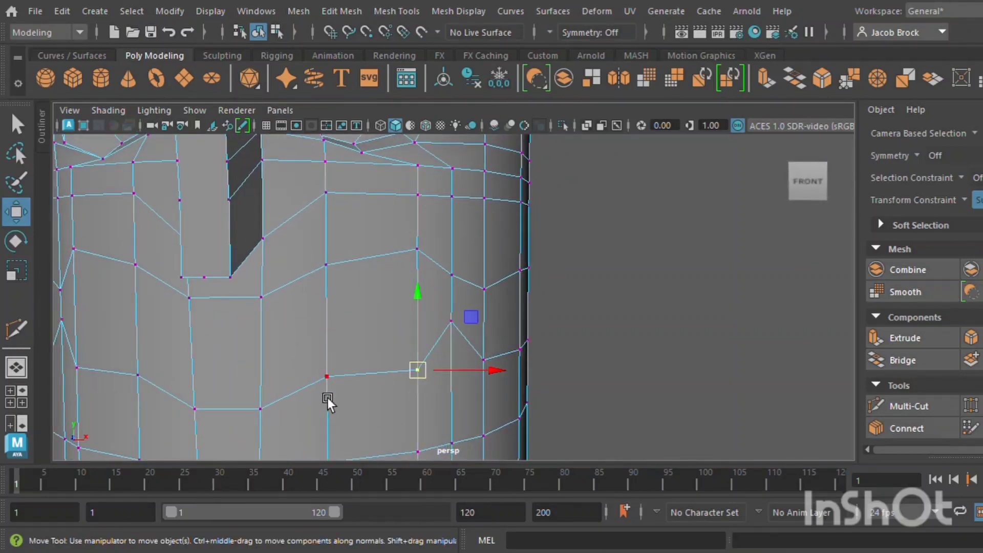
left_click(343, 384)
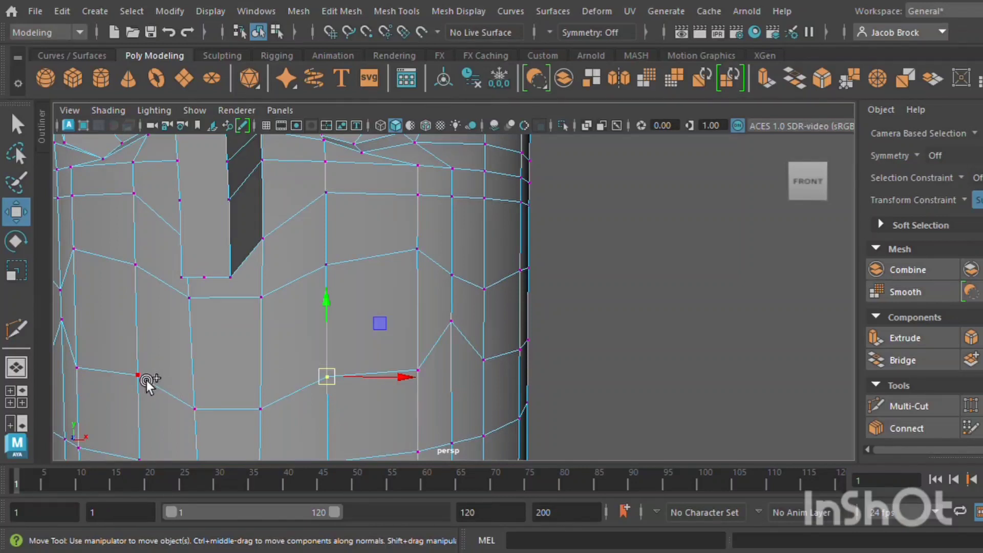
left_click(145, 380, "shift")
left_click_drag(238, 306, 241, 346)
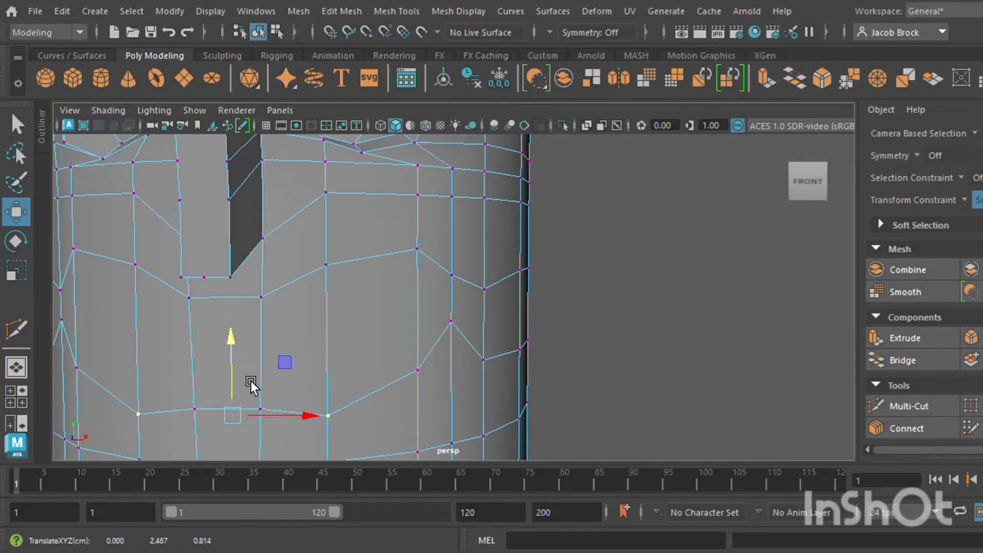
Lower the two centre vertices of the second loop so they form the lowest part of the lower lip curve
middle_click_drag(250, 381, 310, 331, "alt")
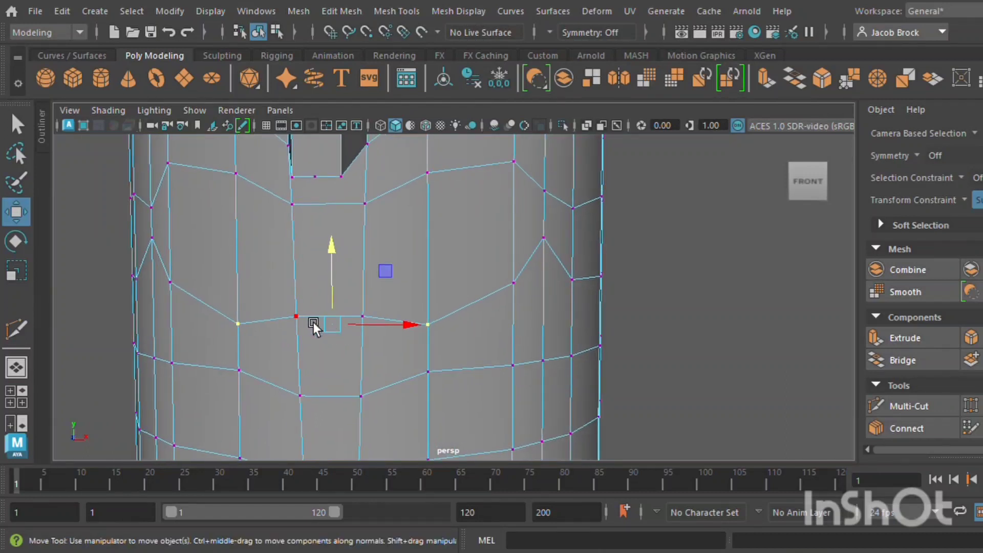
left_click(314, 322)
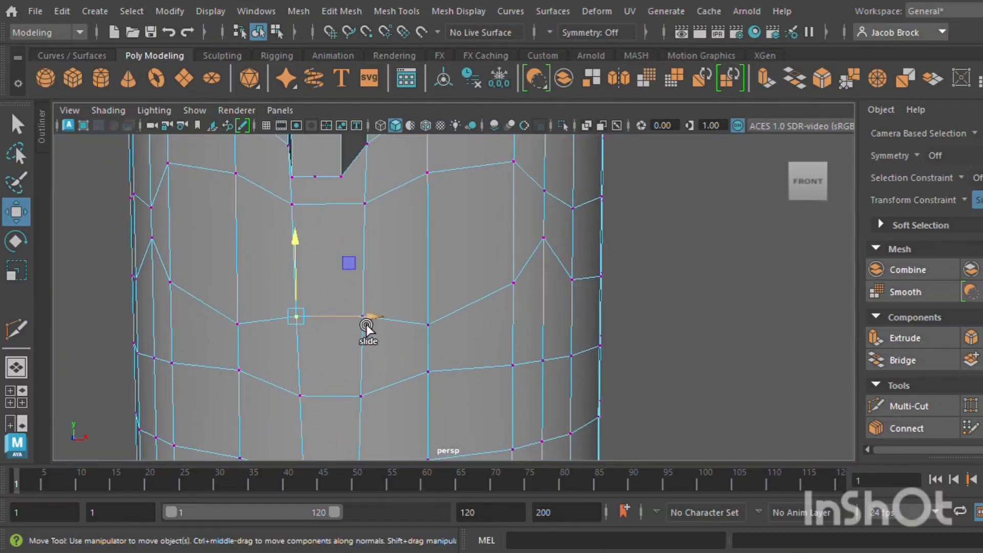
scroll(379, 303, "up", 4)
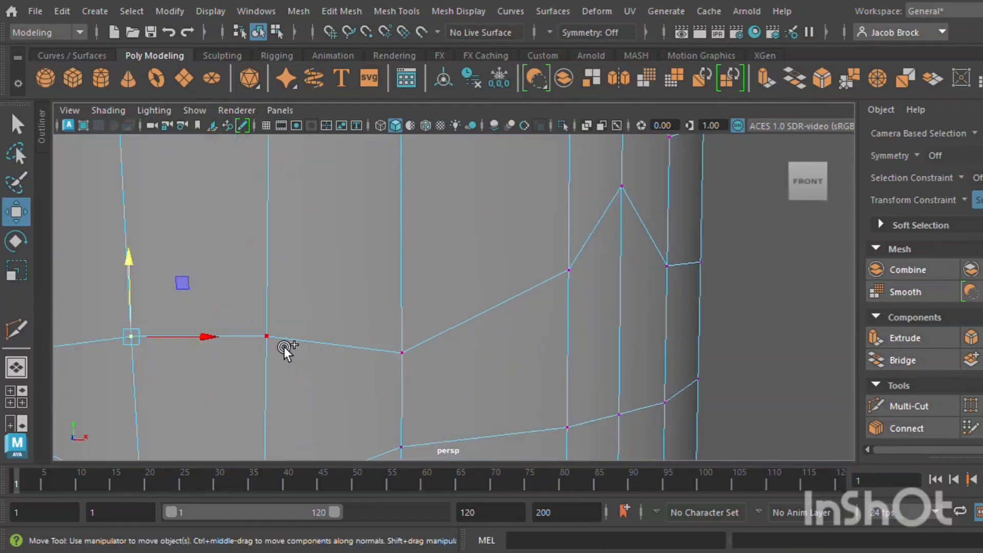
left_click(284, 347, "shift")
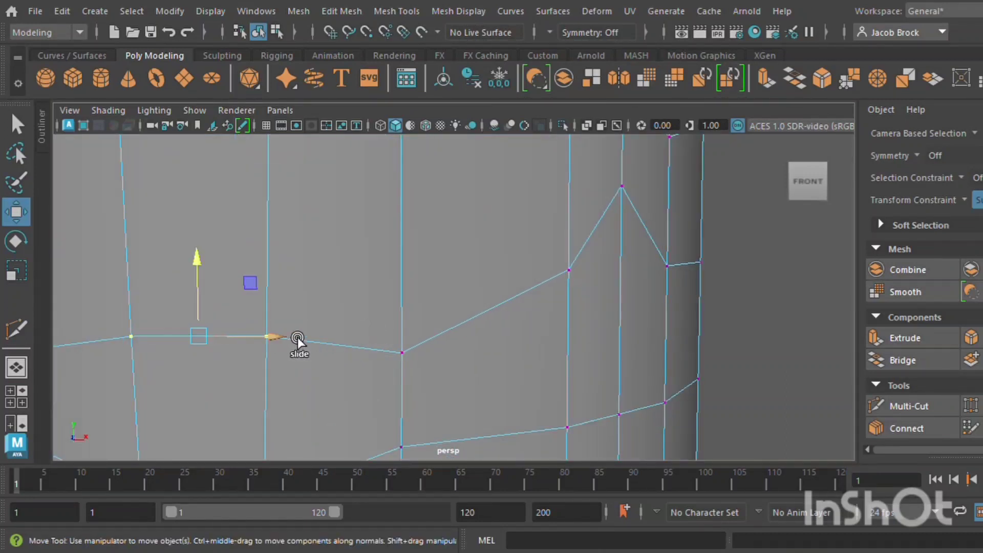
left_click_drag(207, 276, 206, 328)
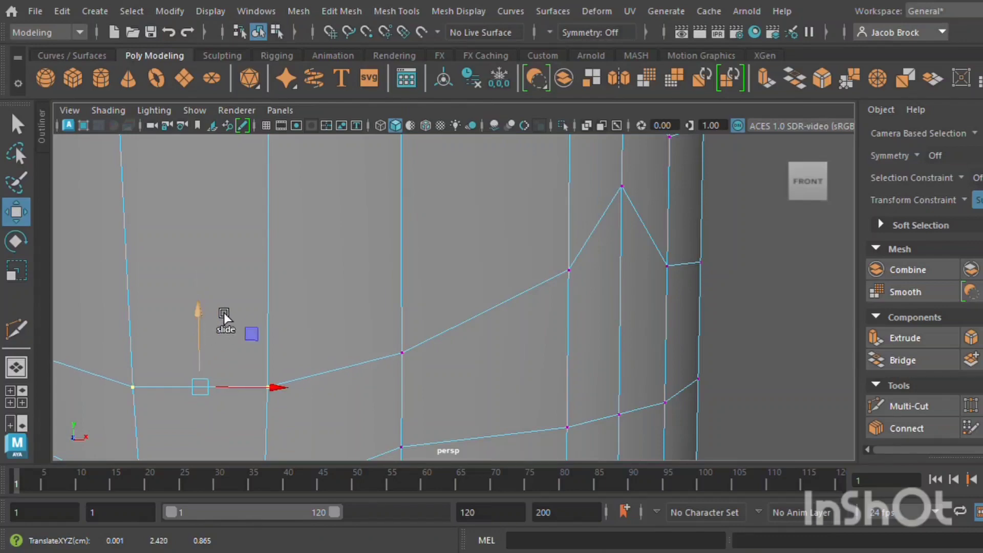
Select the two vertices on each side of the nose tip on the upper loop and raise all four together
scroll(224, 312, "down", 8)
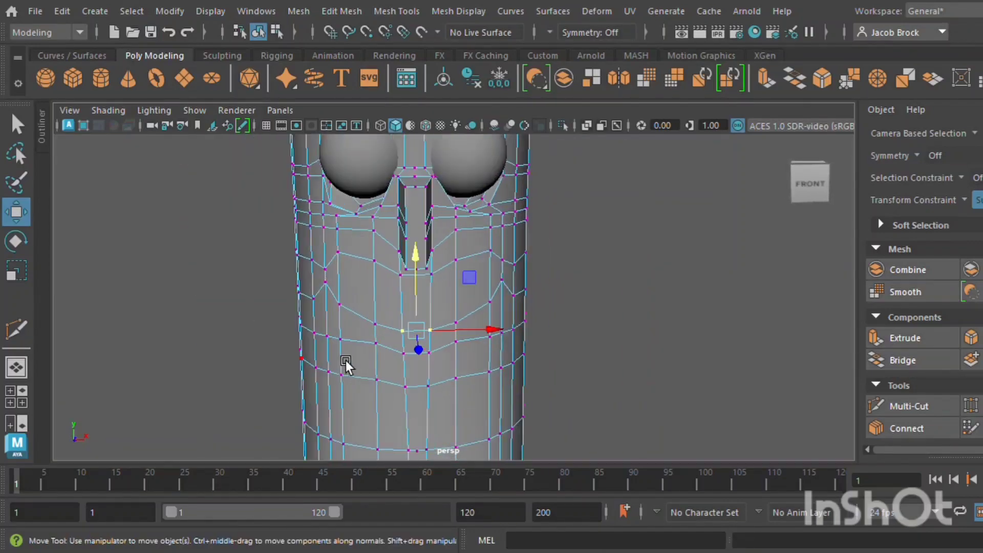
scroll(344, 361, "up", 4)
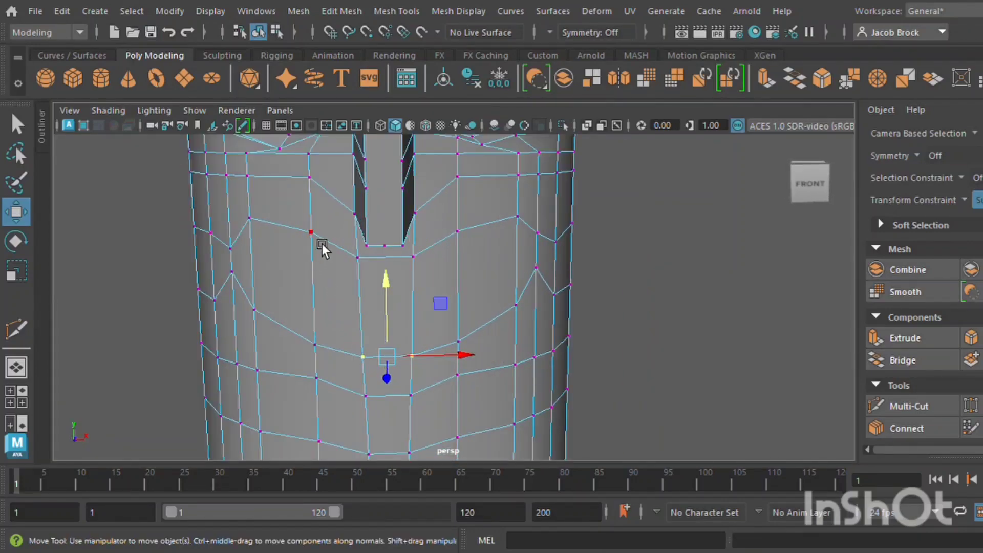
left_click(321, 244)
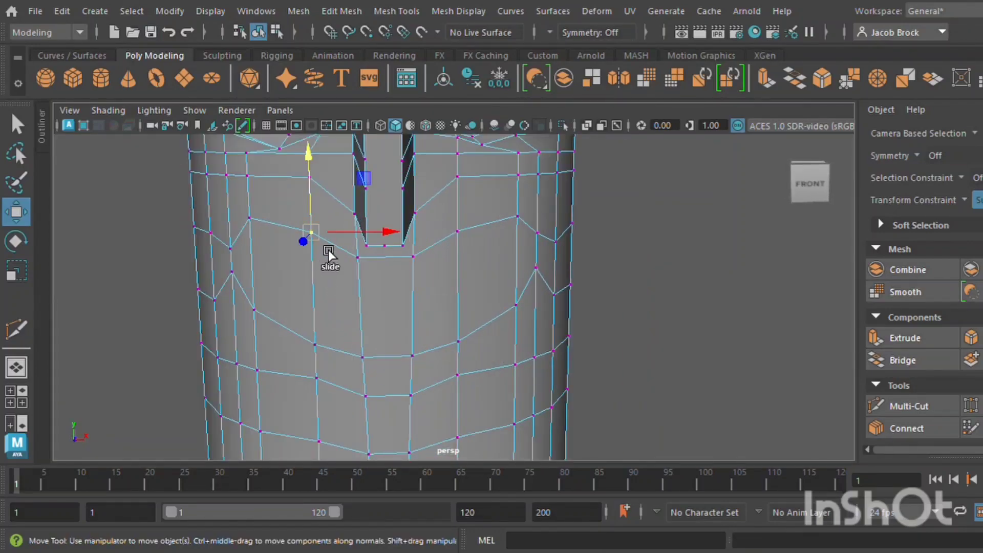
left_click(259, 222, "shift")
left_click(459, 231, "shift")
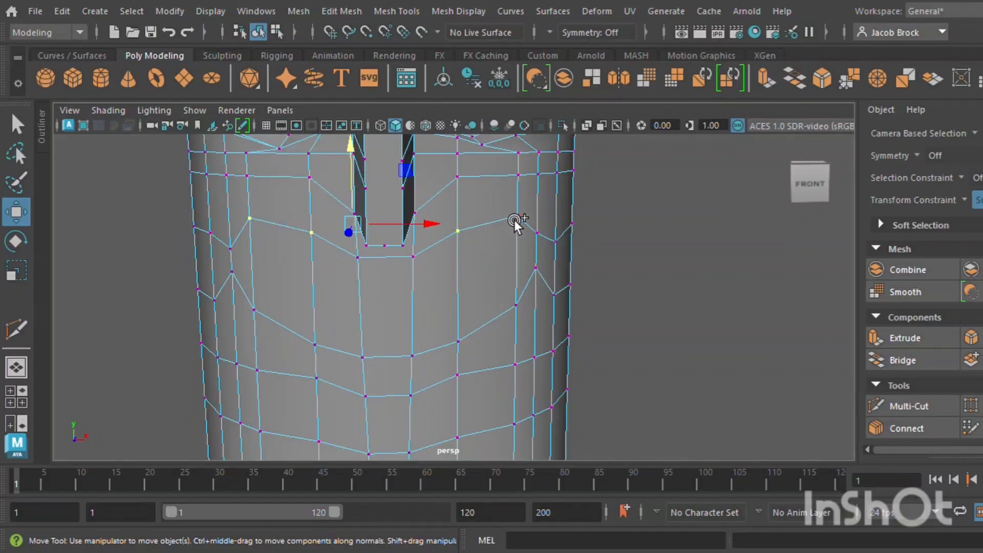
left_click(516, 220, "shift")
left_click_drag(402, 164, 403, 138)
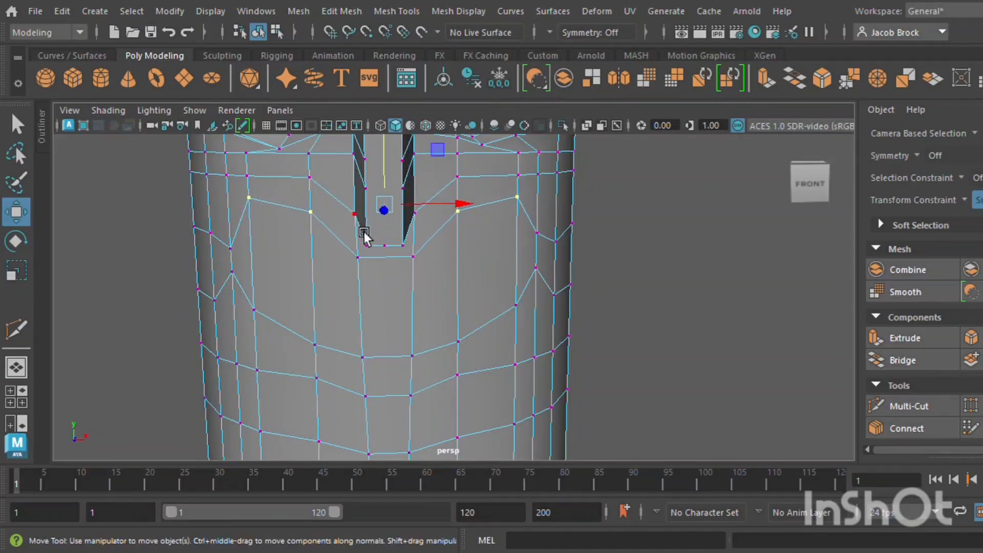
Check the mouth outline in smooth preview, return to the unsmoothed mesh and switch to face selection
key("3")
scroll(350, 259, "down", 3)
scroll(349, 265, "up", 3)
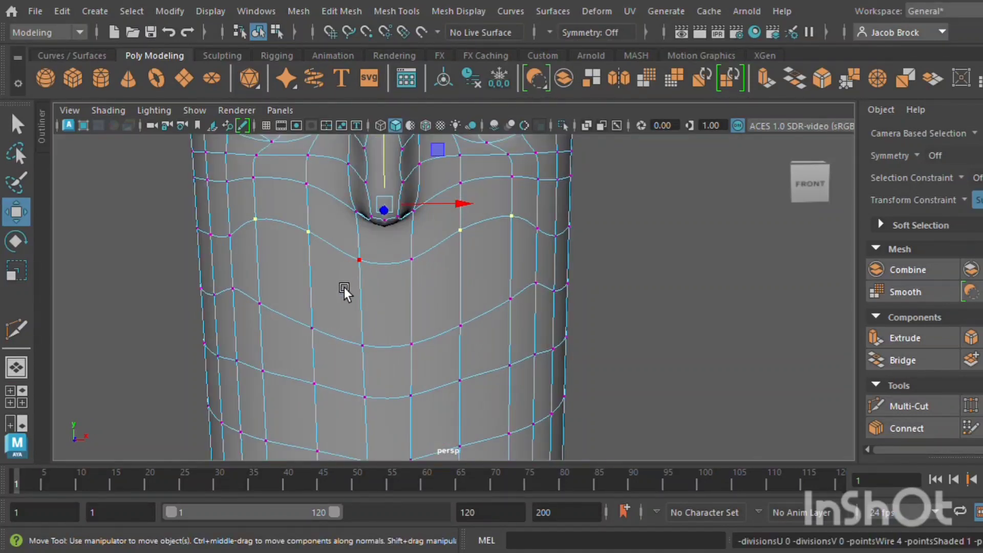
key("1")
right_click_drag(451, 193, 438, 274)
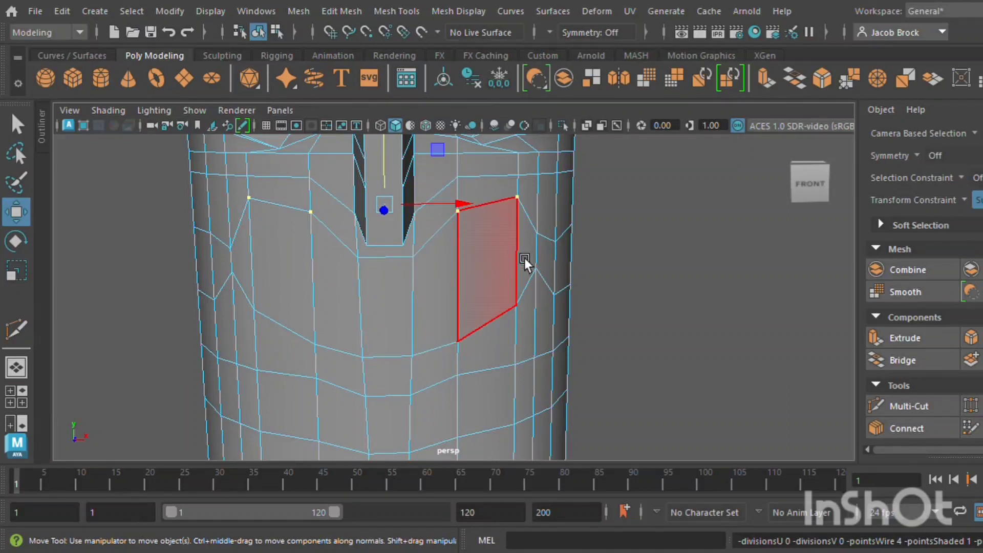
Select the band of faces inside the mouth outline and extrude them inward with a Local Translate Z of about -0.231
left_click(536, 251)
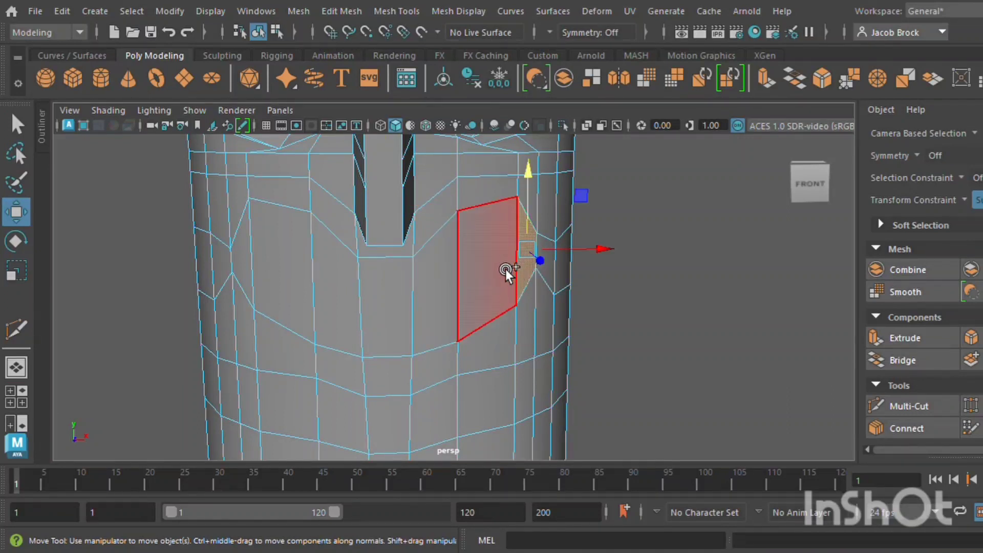
mouse_move(506, 270)
left_mouse_down()
mouse_move(307, 324)
mouse_move(255, 270)
left_mouse_up()
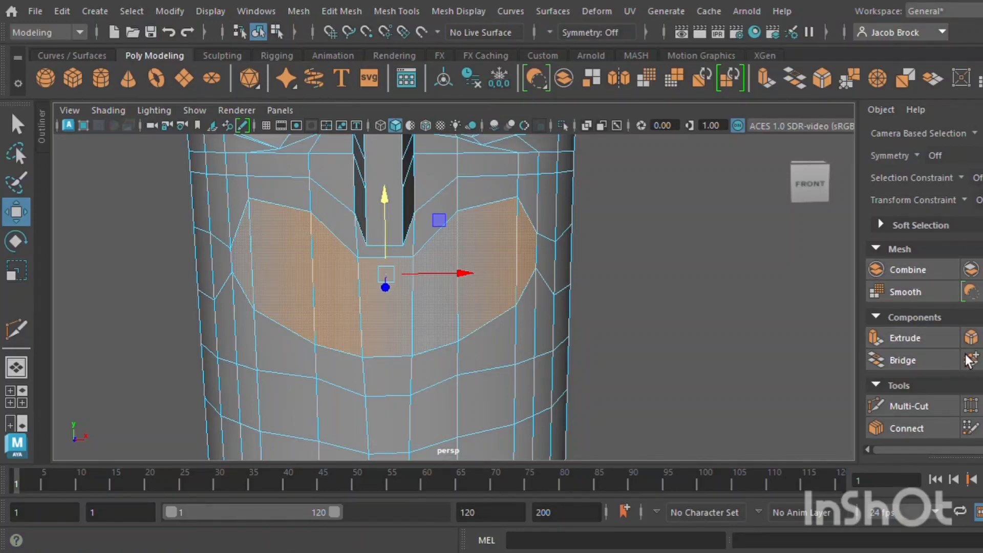
left_click(904, 337)
left_click_drag(744, 333, 474, 355, "alt")
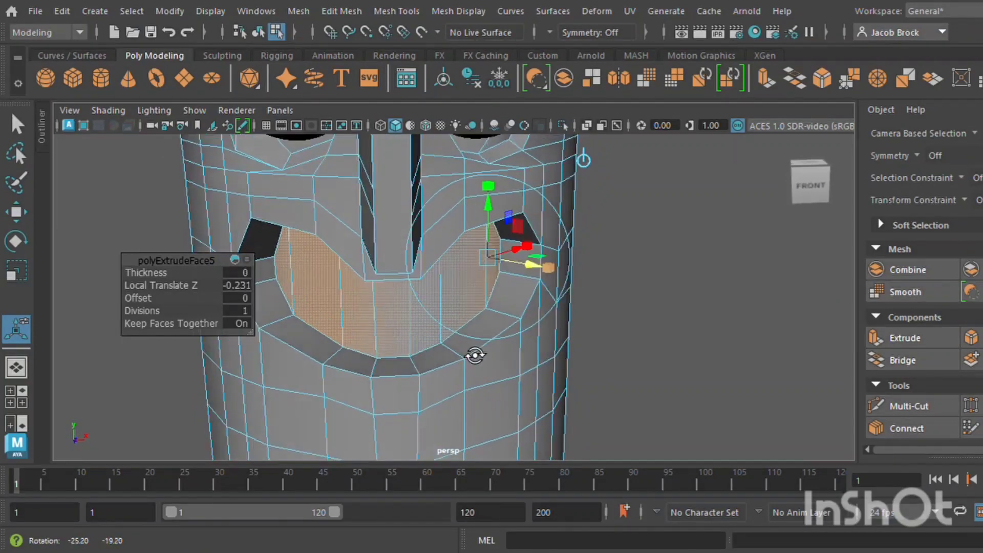
scroll(480, 342, "down", 4)
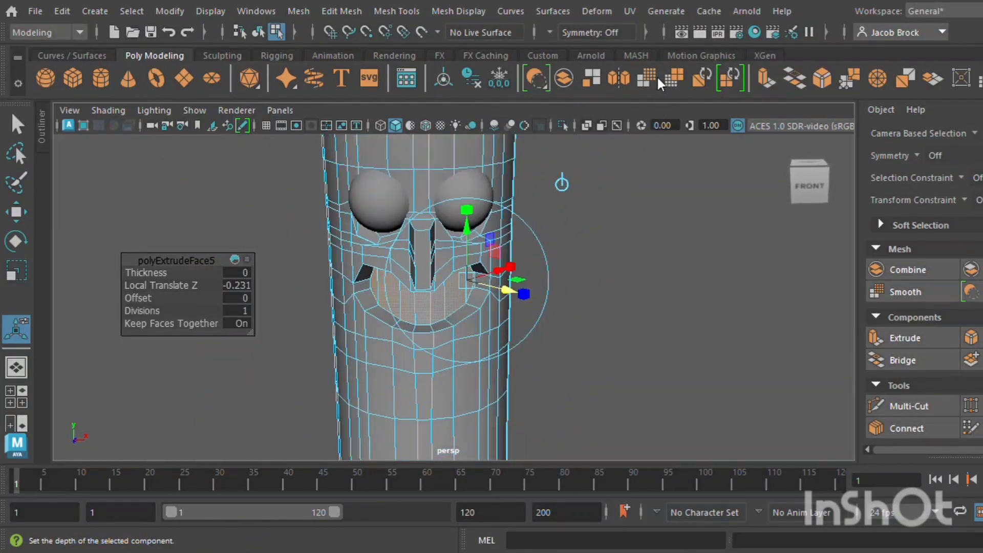
key("q")
left_click(568, 278)
Select the body mesh and display it in smooth preview to check the recessed mouth up close
mouse_move(568, 278)
left_mouse_down("alt")
mouse_move(585, 266)
mouse_move(563, 286)
left_mouse_up("alt")
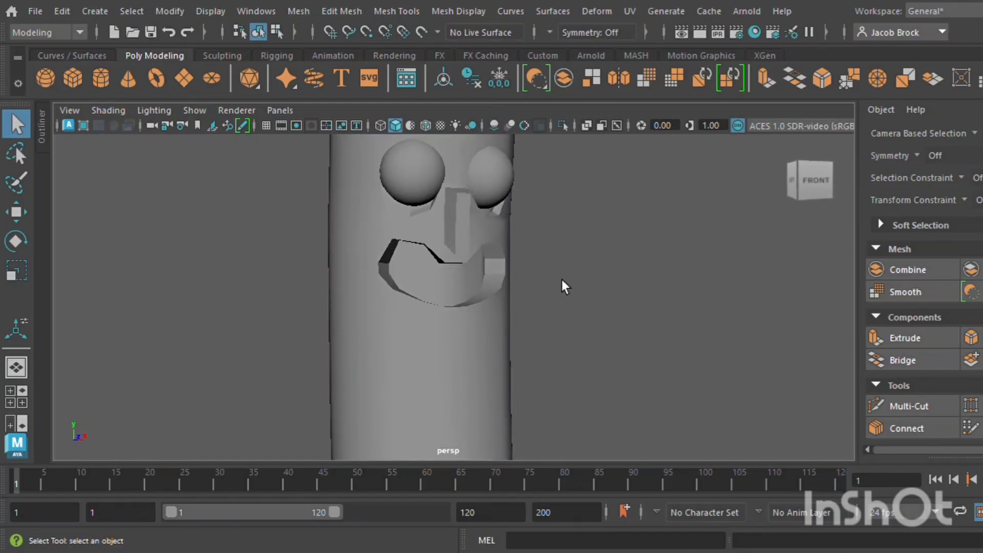
left_click(480, 244)
key("3")
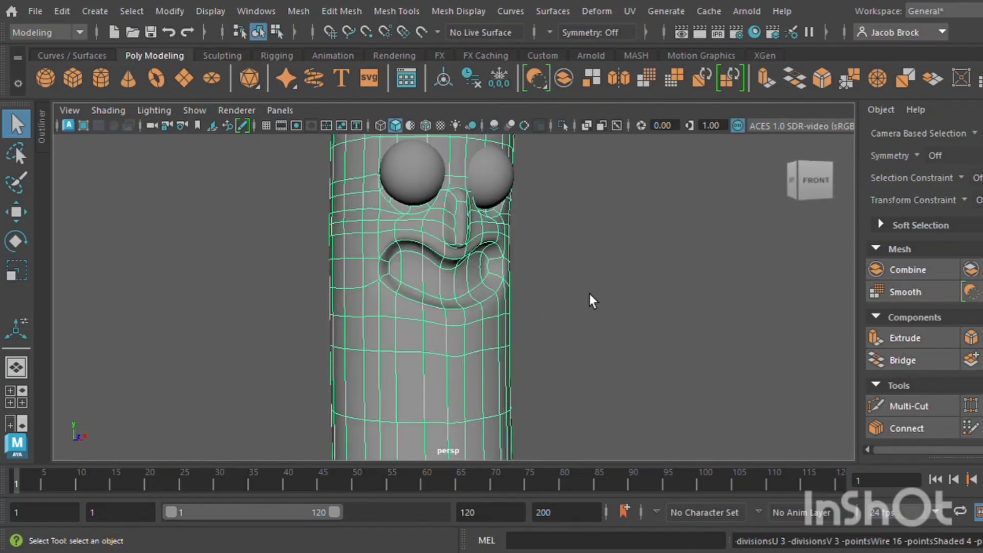
scroll(588, 293, "up", 3)
left_click_drag(582, 303, 557, 321, "alt")
scroll(559, 317, "up", 2)
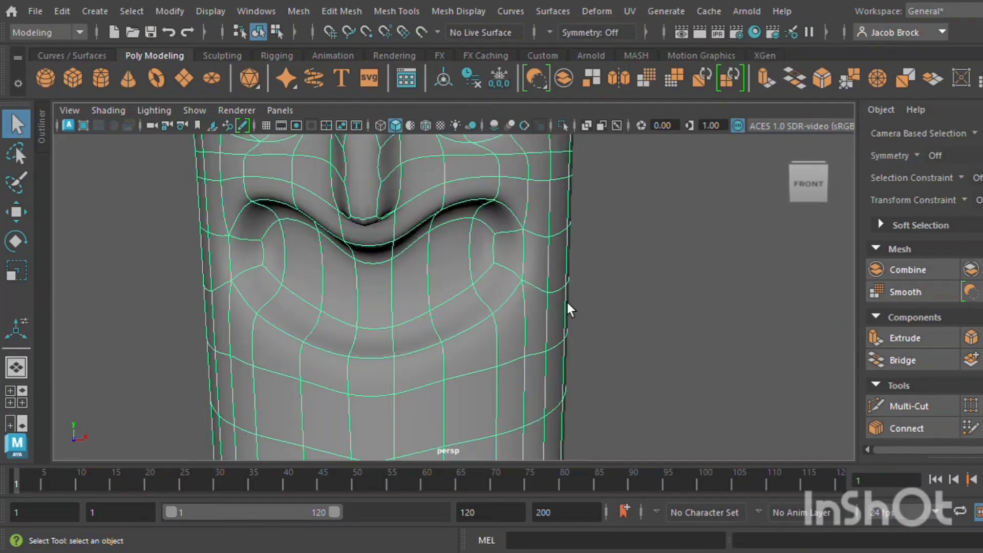
Select the recessed inner mouth faces, scale them larger and shift them in depth to widen the cavity behind the lips
key("F11")
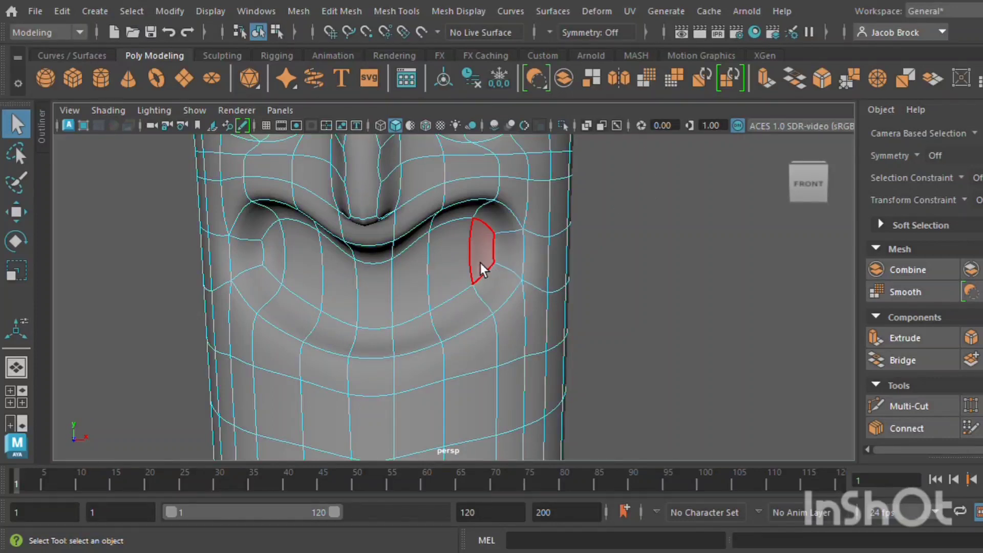
mouse_move(481, 264)
left_mouse_down()
mouse_move(335, 295)
mouse_move(280, 254)
left_mouse_up()
key("r")
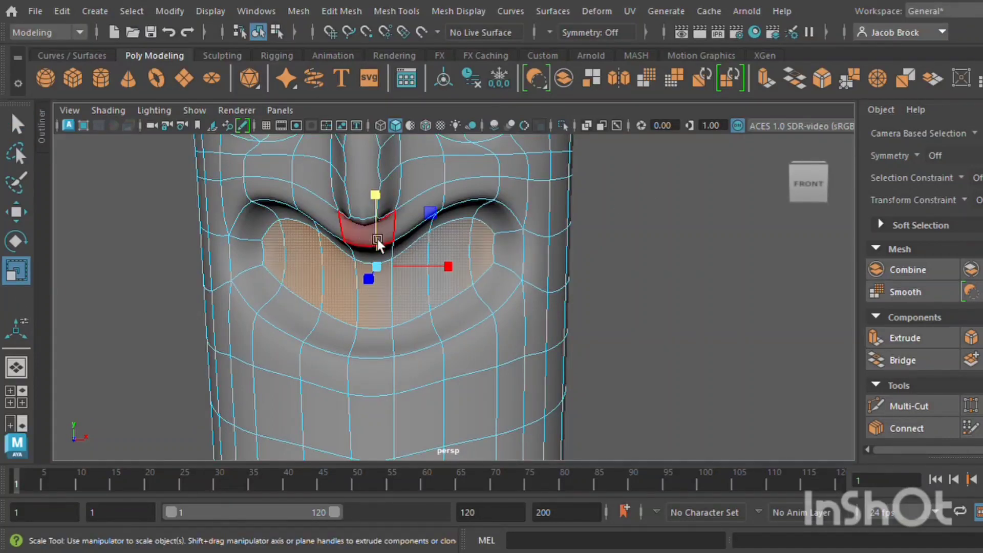
left_click_drag(392, 269, 230, 302)
scroll(428, 277, "down", 3)
key("w")
left_click_drag(342, 281, 481, 282)
left_click(605, 260)
scroll(585, 258, "up", 5)
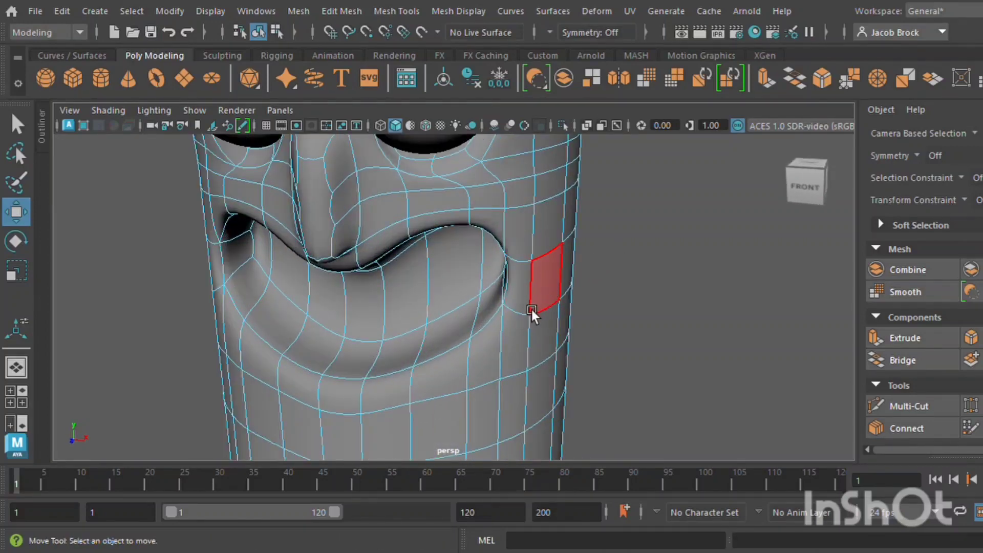
left_click_drag(532, 309, 579, 284, "alt")
left_click(673, 265)
Select both eye spheres and rotate them together about the horizontal axis so their poles face forward
scroll(607, 277, "down", 5)
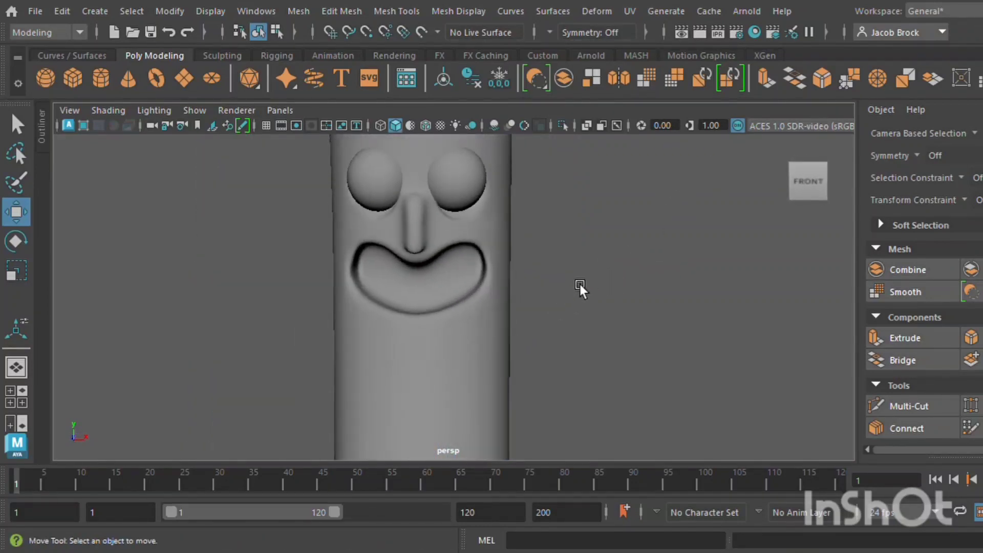
middle_click_drag(579, 284, 613, 389, "alt")
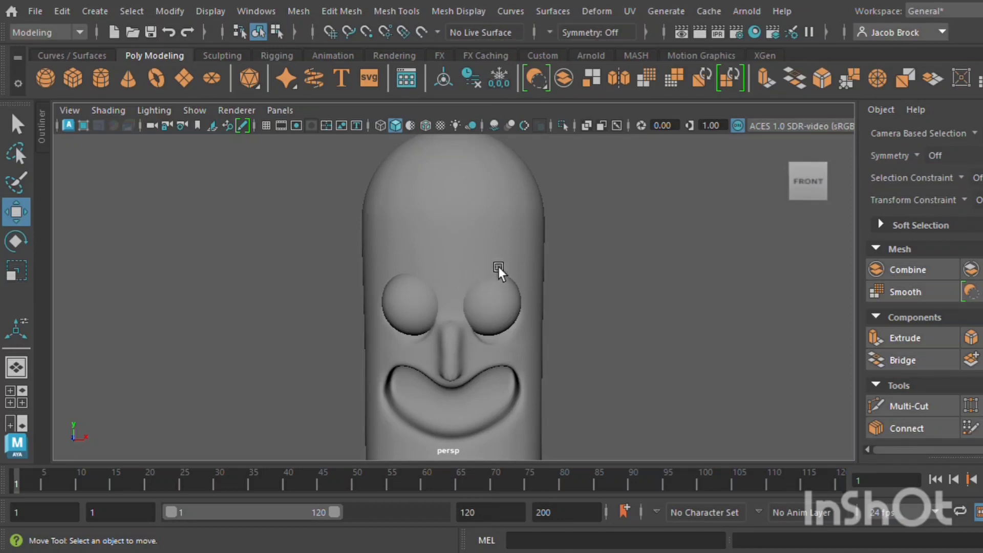
left_click(432, 302)
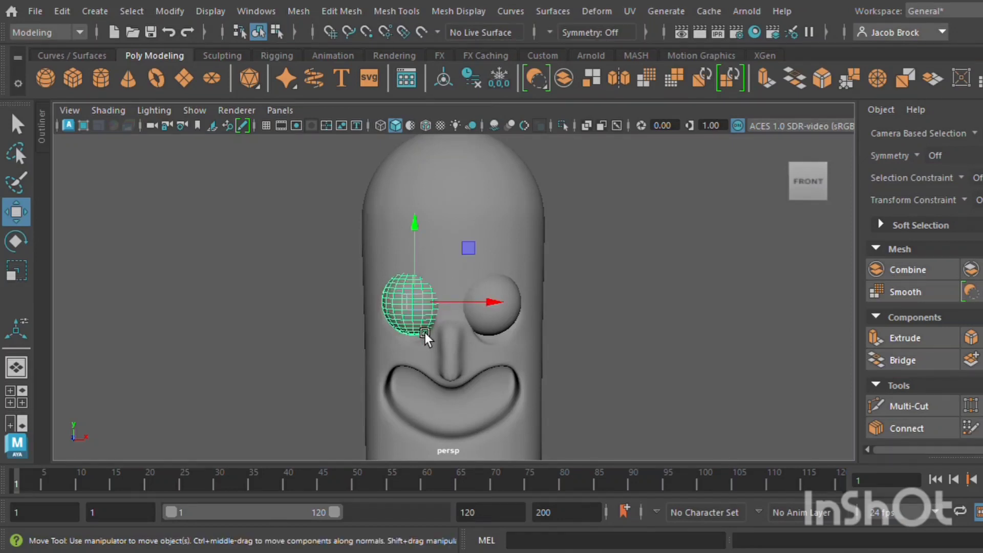
left_click(518, 305, "shift")
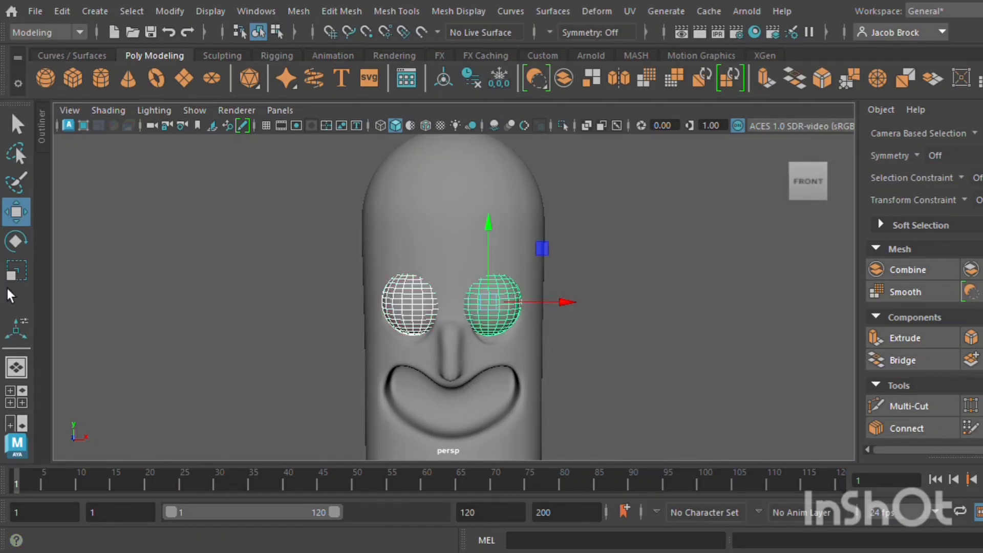
left_click(19, 243)
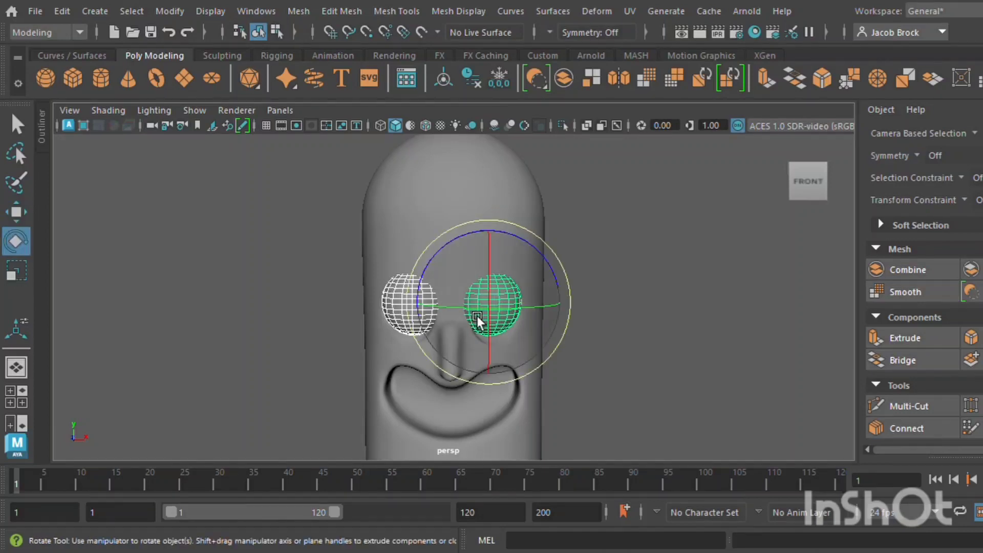
left_click_drag(496, 313, 497, 379)
left_click(628, 350)
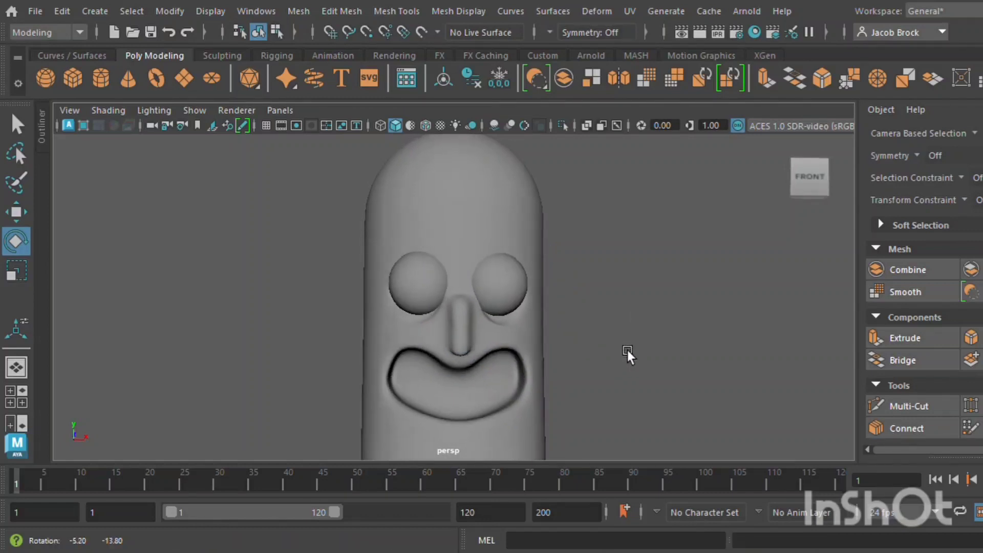
Turn the character's left eye slightly outward to a rotation of about 104.2, 10.2 and 2.6 degrees
left_click(491, 281)
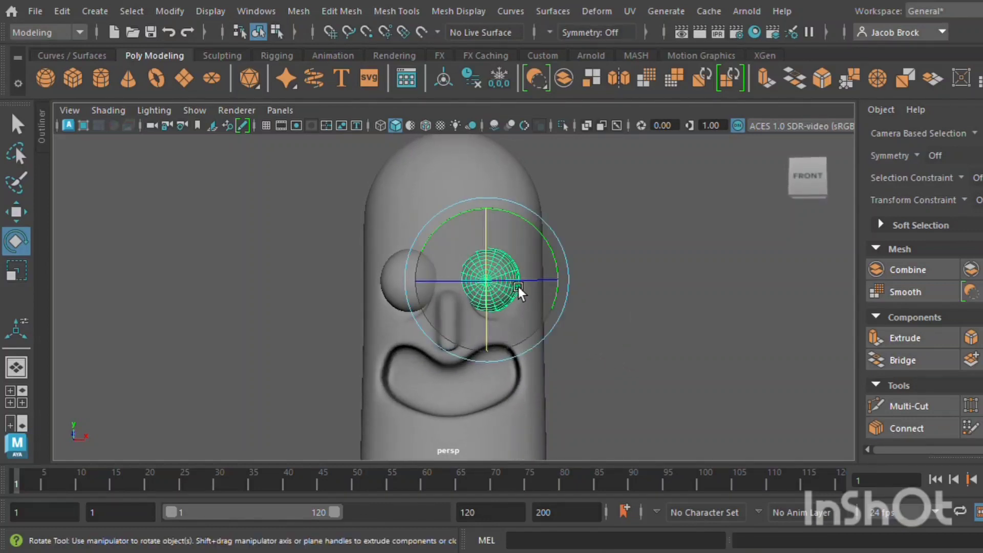
mouse_move(518, 287)
left_mouse_down()
mouse_move(530, 284)
mouse_move(504, 289)
left_mouse_up()
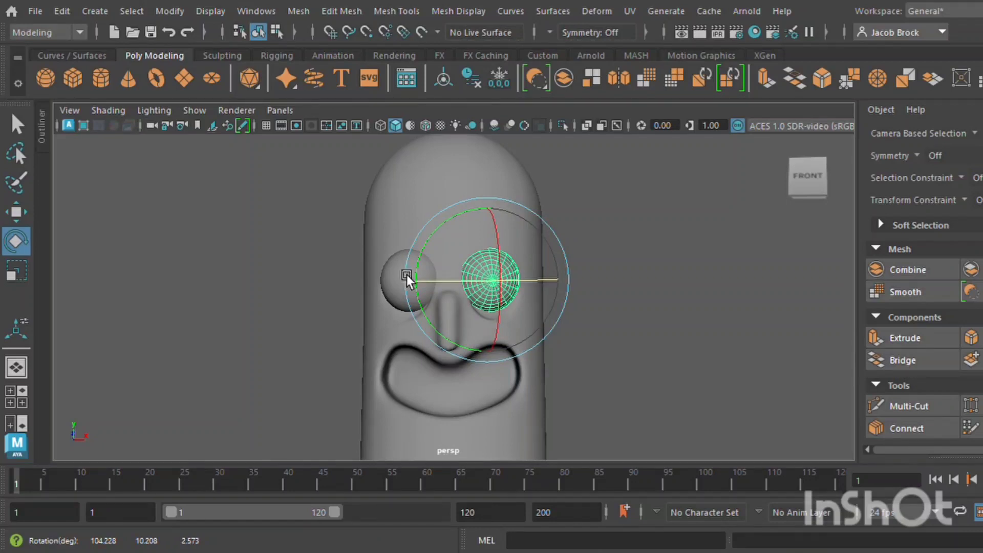
Rotate the eyeball on the face's negative-X side to about 104, -10 and -2.5 degrees
left_click(407, 274)
left_click_drag(401, 285, 496, 286)
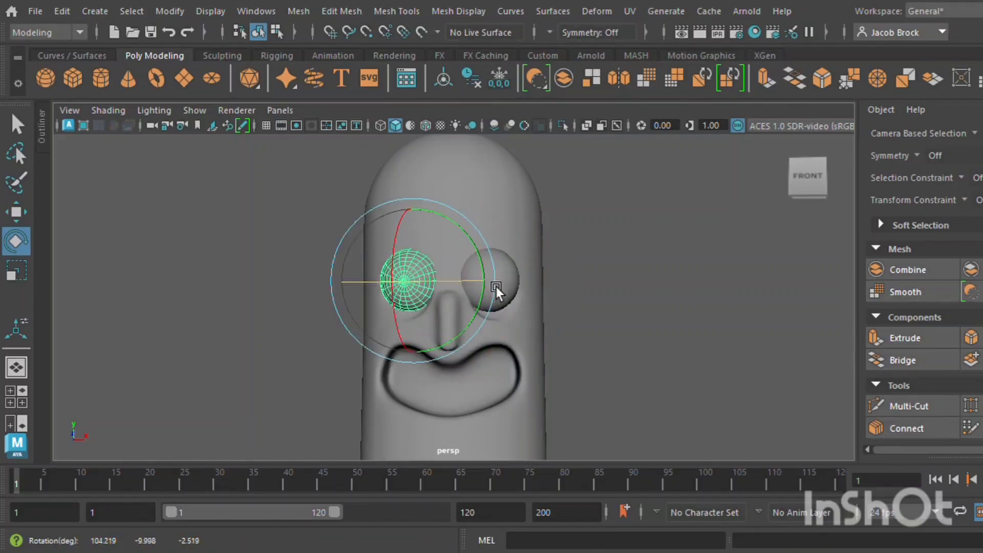
left_click(624, 272)
Examine the eyes, nose and mouth of the head from the front and from slight angles
scroll(624, 272, "down", 5)
left_click_drag(513, 322, 538, 257, "alt")
middle_click_drag(538, 257, 524, 325, "alt")
scroll(517, 333, "up", 5)
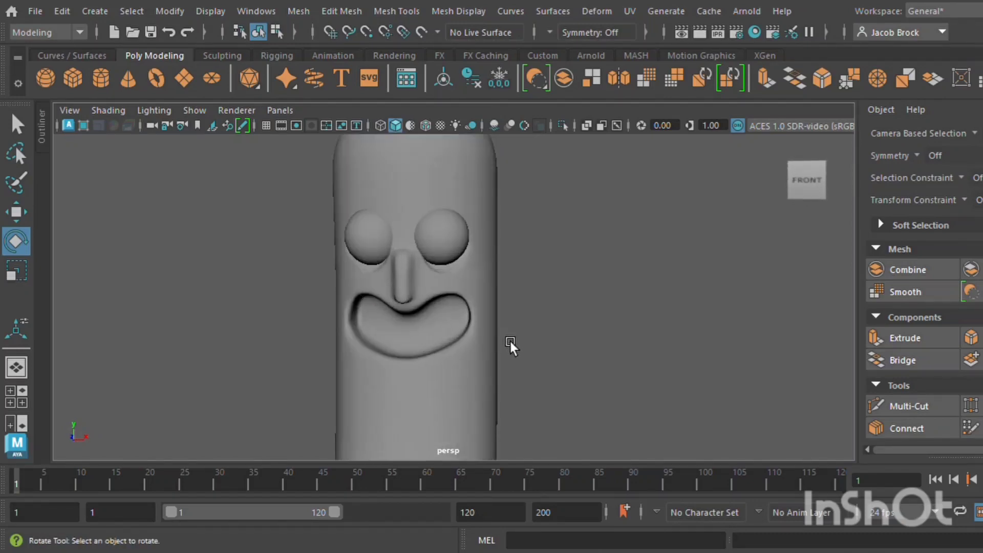
left_click_drag(510, 341, 536, 353, "alt")
left_click(447, 339)
scroll(447, 340, "up", 3)
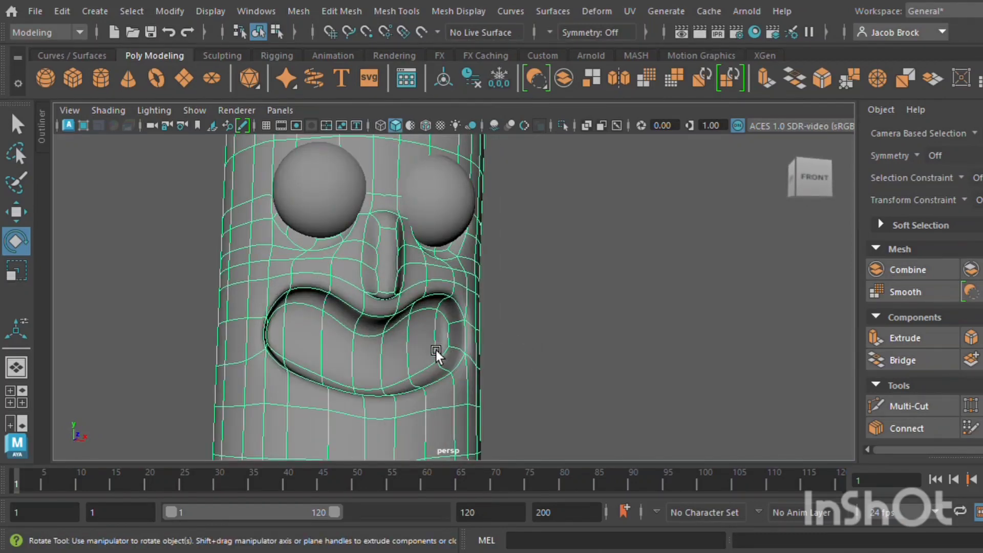
left_click_drag(436, 349, 376, 361, "alt")
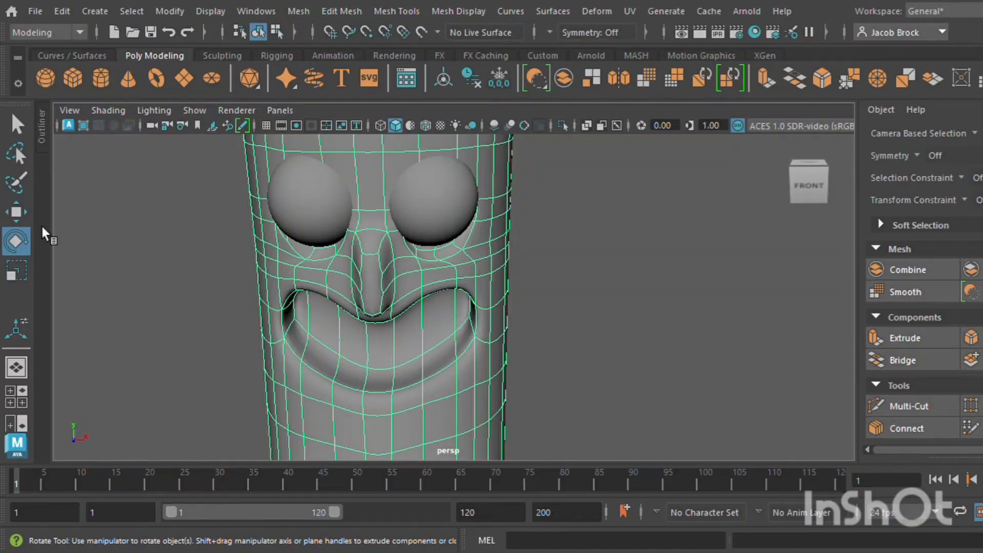
Create a polygon sphere, raise it to the height of the mouth and scale it down to tongue size
left_click(51, 79)
scroll(296, 323, "down", 4)
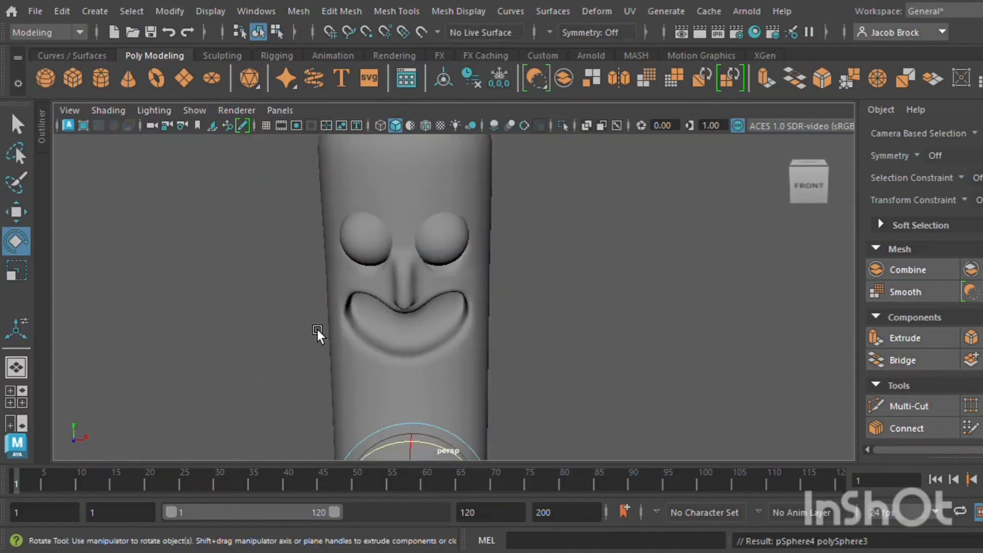
scroll(317, 332, "down", 3)
left_click(15, 211)
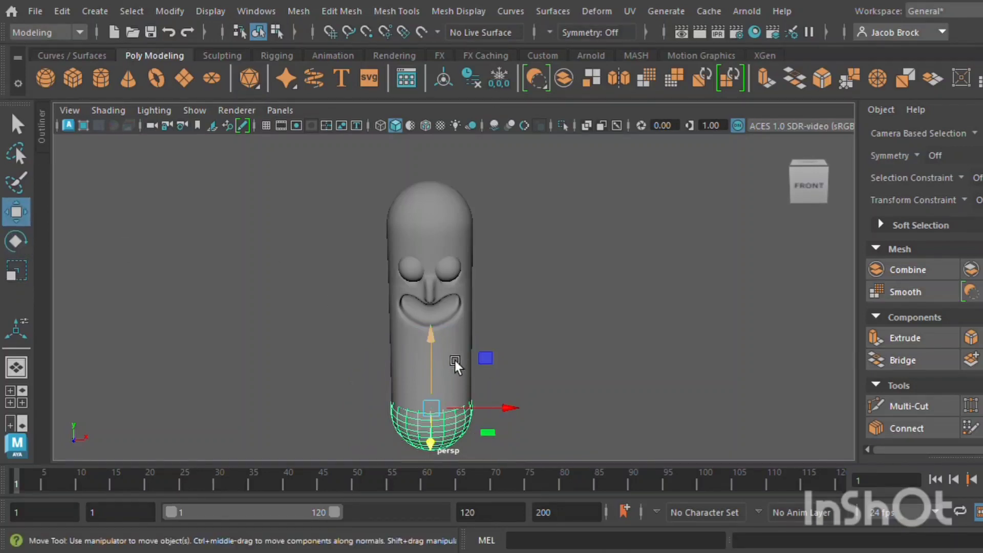
middle_click_drag(454, 360, 471, 238)
left_click(16, 270)
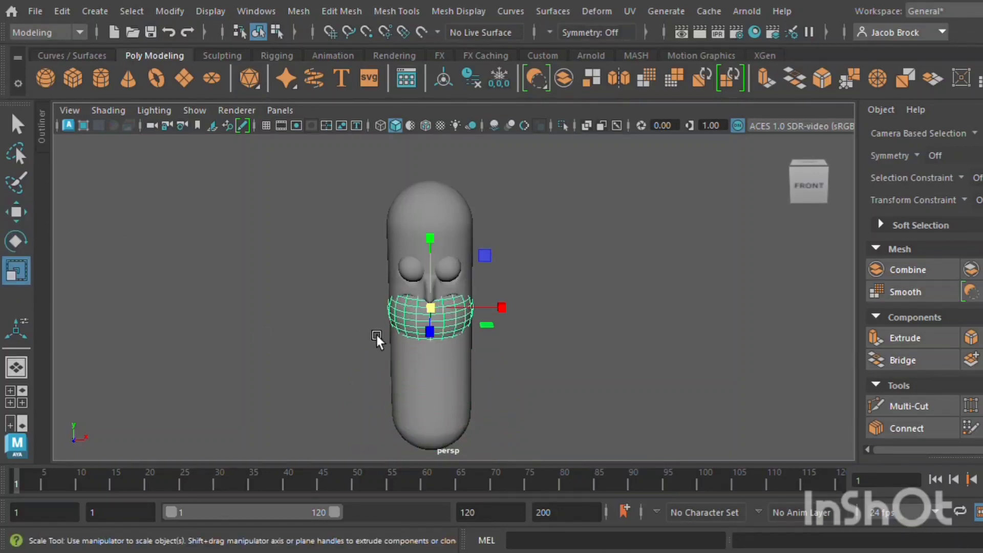
left_click_drag(437, 304, 410, 316)
Pull the small sphere out in front of the body below the mouth and flatten it vertically
left_click(16, 212)
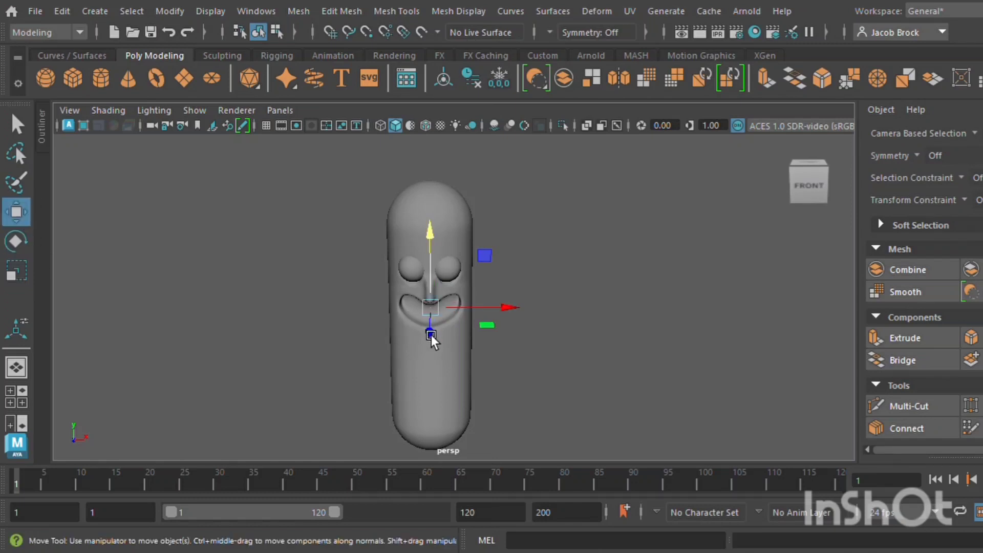
middle_click_drag(431, 334, 428, 376)
left_click(16, 269)
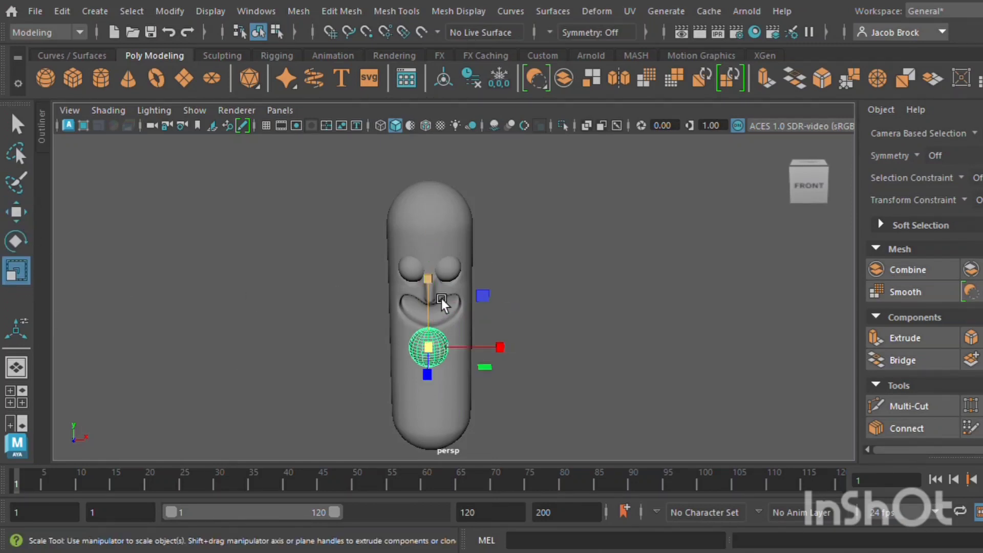
left_click_drag(441, 298, 441, 321)
left_click_drag(407, 375, 413, 385, "alt")
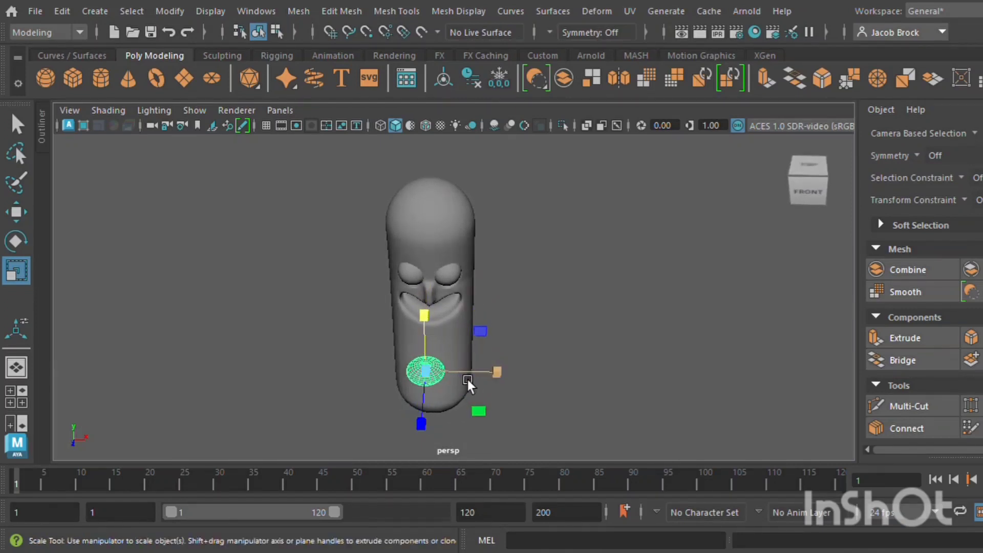
left_click_drag(471, 378, 286, 353)
Place the flattened sphere inside the mouth as a tongue, at about 0, 2.465, 0.252 cm
left_click(14, 214)
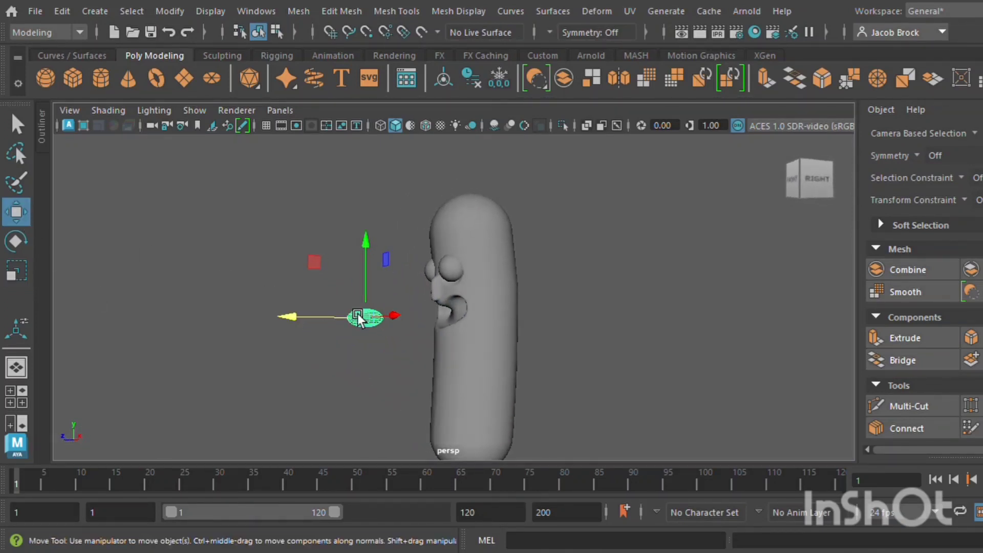
left_click_drag(316, 323, 536, 392)
left_click_drag(435, 241, 438, 244)
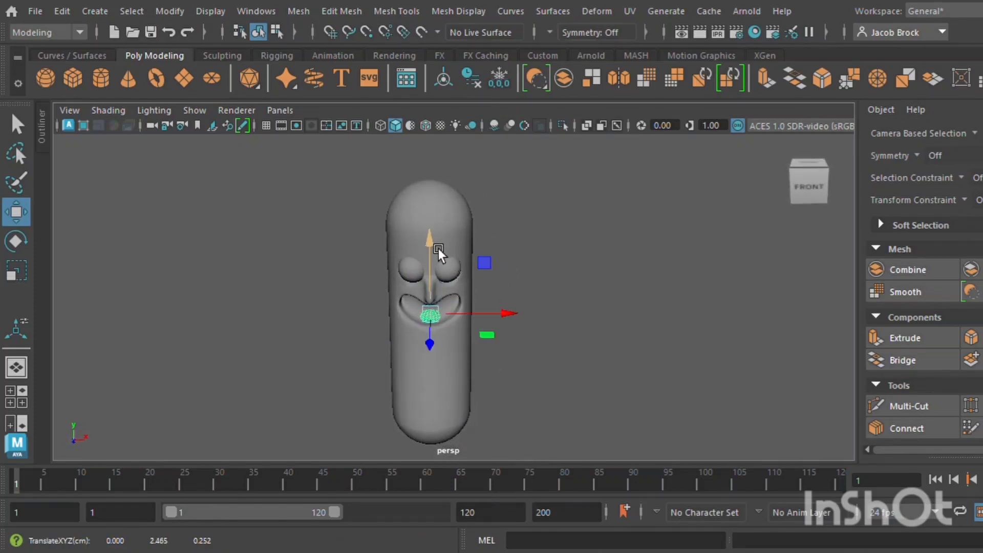
left_click(604, 302)
scroll(538, 323, "up", 5)
left_click_drag(504, 335, 539, 330, "alt")
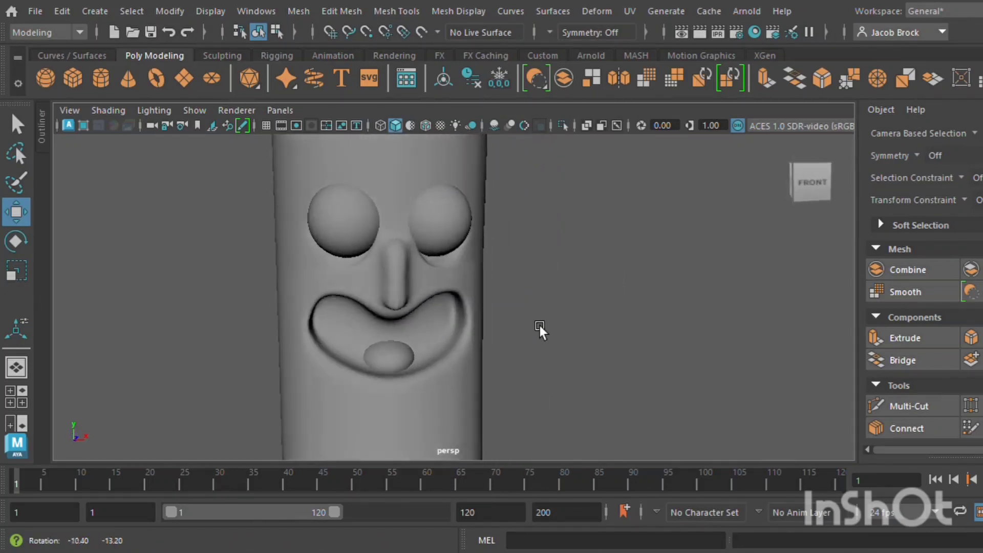
Tilt the tongue around its X axis and raise it to a height of about 2.588 cm
left_click(414, 364)
left_click(642, 302)
left_click(404, 368)
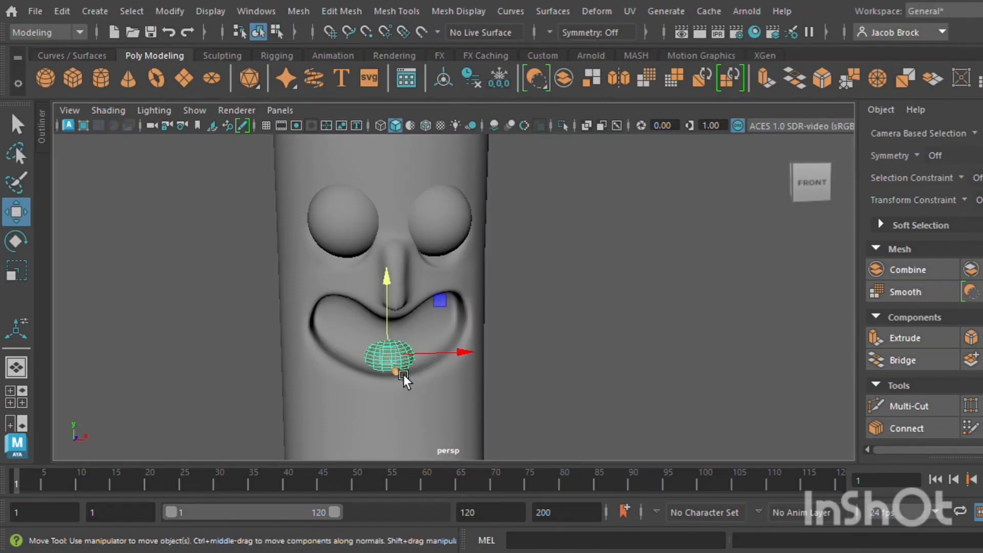
key("e")
left_click_drag(419, 310, 416, 352)
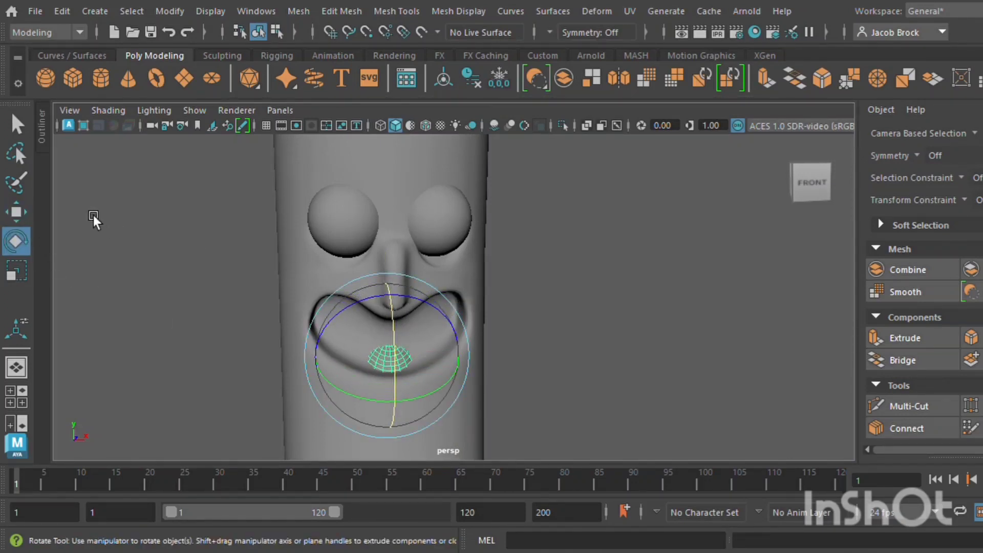
left_click(16, 211)
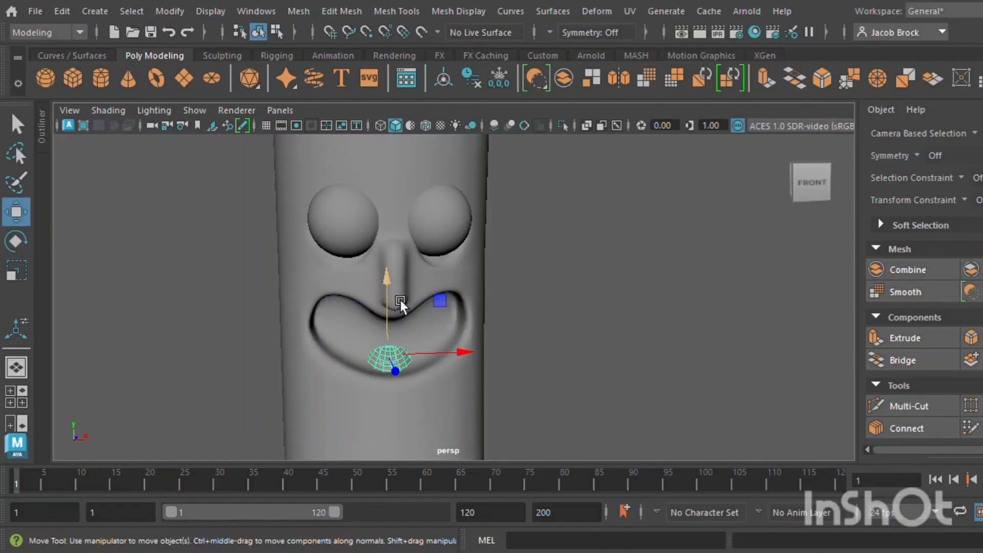
left_click_drag(387, 293, 404, 289)
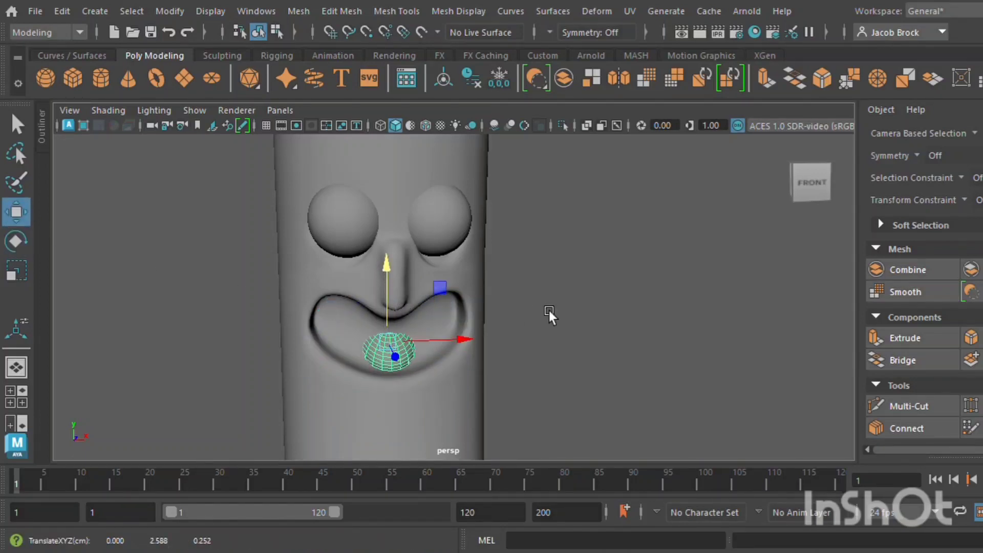
Widen the tongue sideways to an X scale of about 0.39
left_click(643, 347)
left_click_drag(643, 347, 382, 358, "alt")
left_click(385, 355)
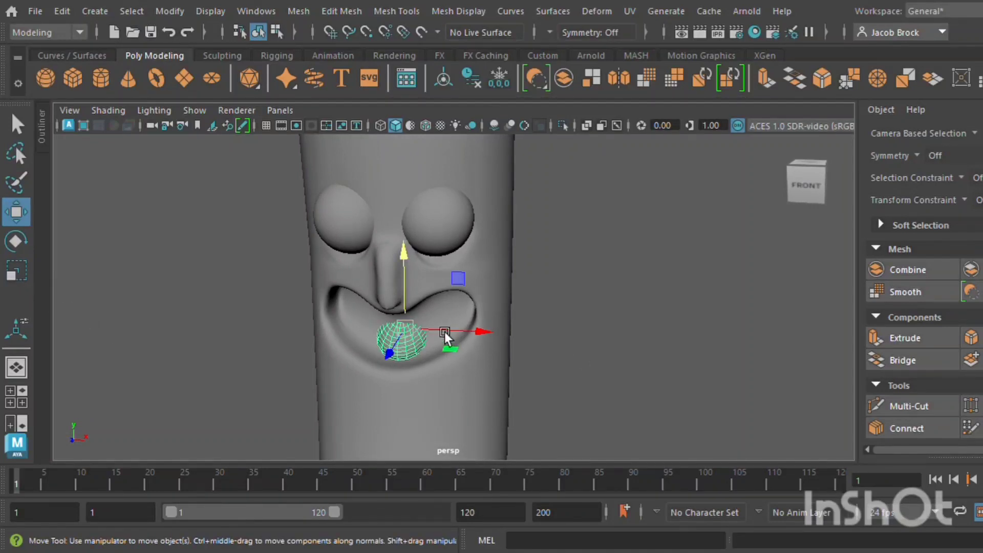
key("r")
mouse_move(472, 331)
left_mouse_down()
mouse_move(488, 346)
mouse_move(482, 341)
left_mouse_up()
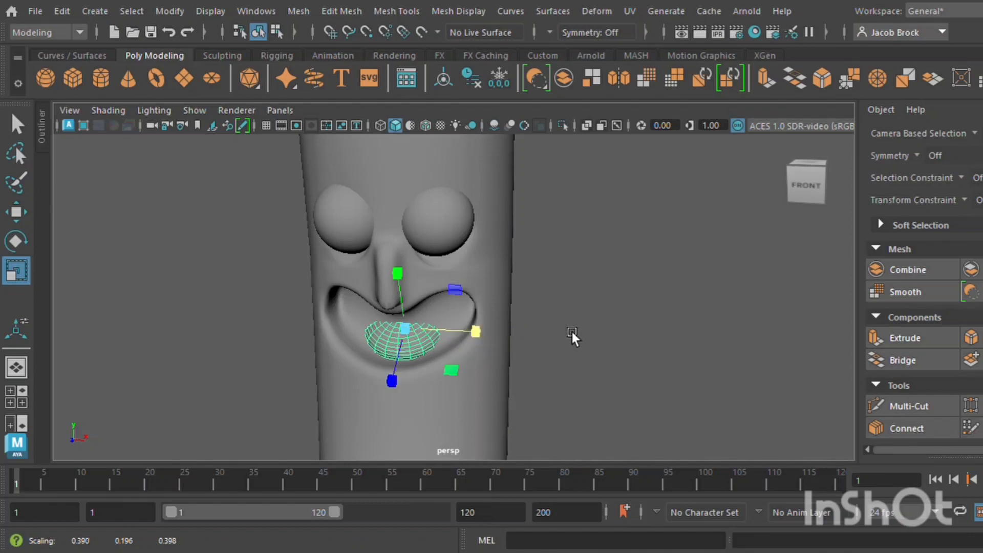
left_click(558, 343)
Select the faces inside the mouth on the body mesh and push them deeper into the head
left_click(466, 318)
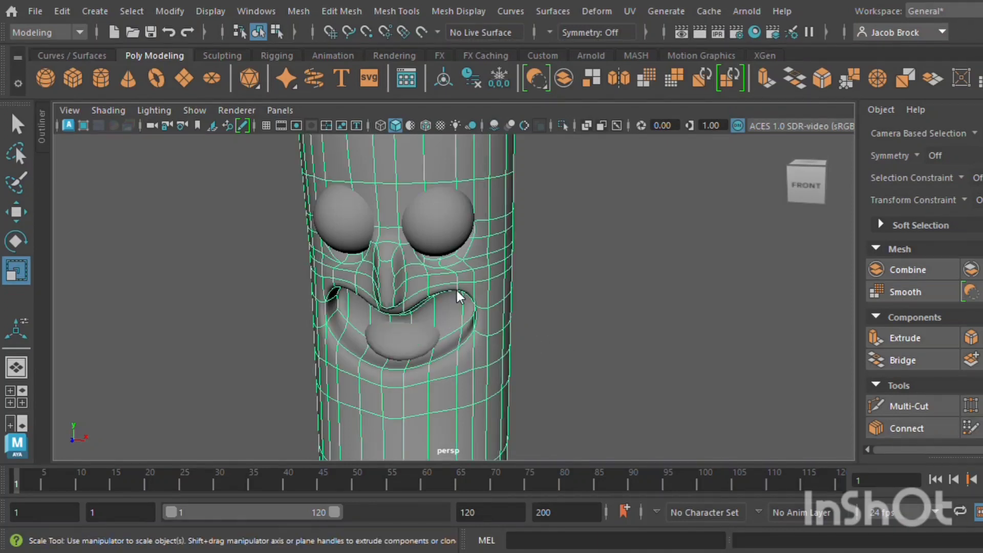
right_click_drag(456, 146, 458, 213)
left_click_drag(456, 281, 494, 265, "alt")
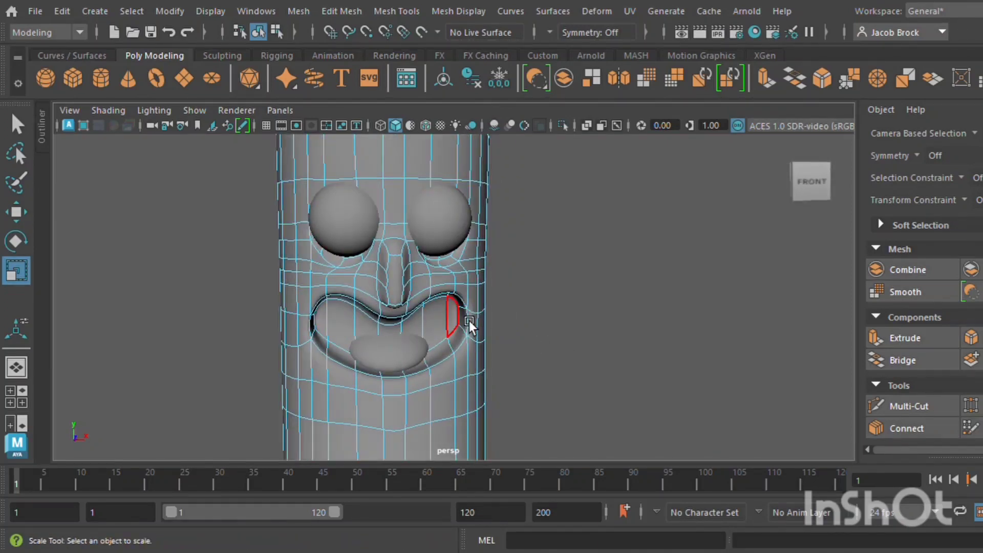
left_click(336, 325)
left_click_drag(447, 362, 409, 327, "alt")
key("w")
left_click(604, 327)
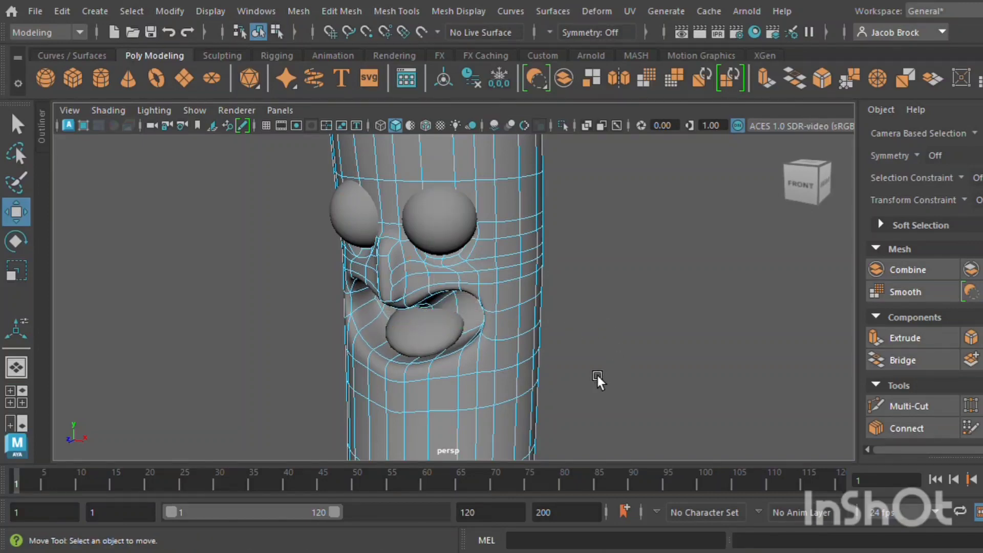
left_click_drag(604, 379, 614, 333, "alt")
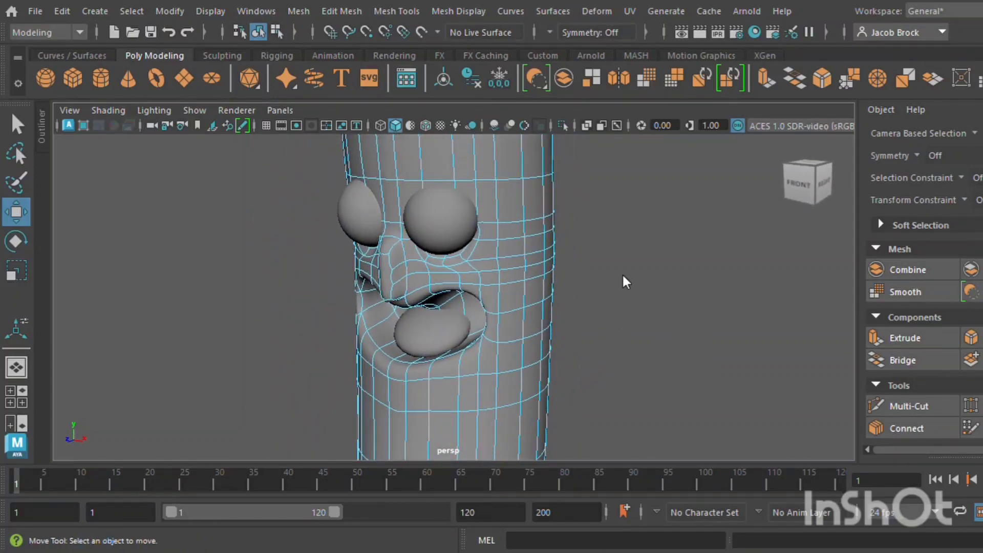
Raise the two central upper-lip vertices of the mouth opening slightly toward the nose
left_click(680, 109)
left_click_drag(681, 110, 575, 262, "alt")
scroll(576, 263, "up", 3)
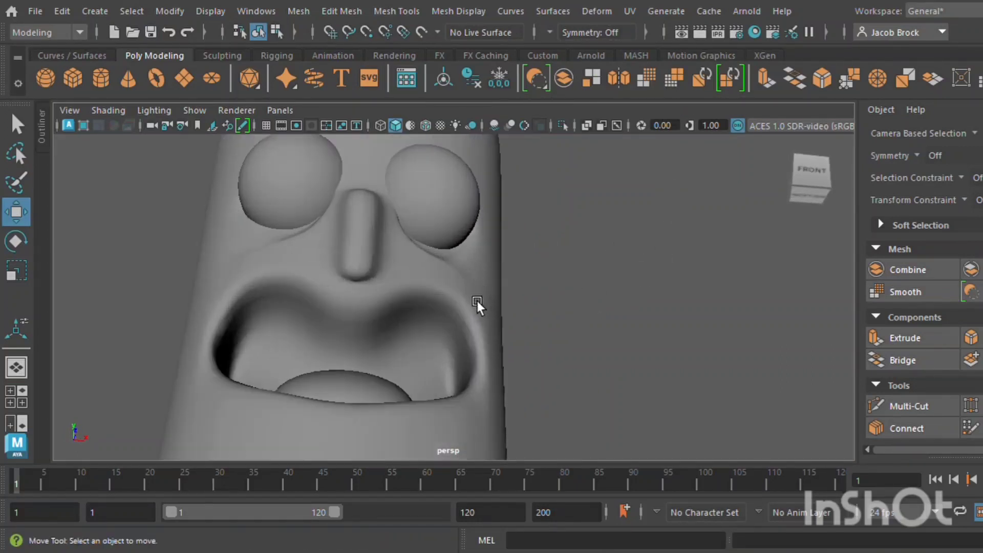
left_click(377, 336)
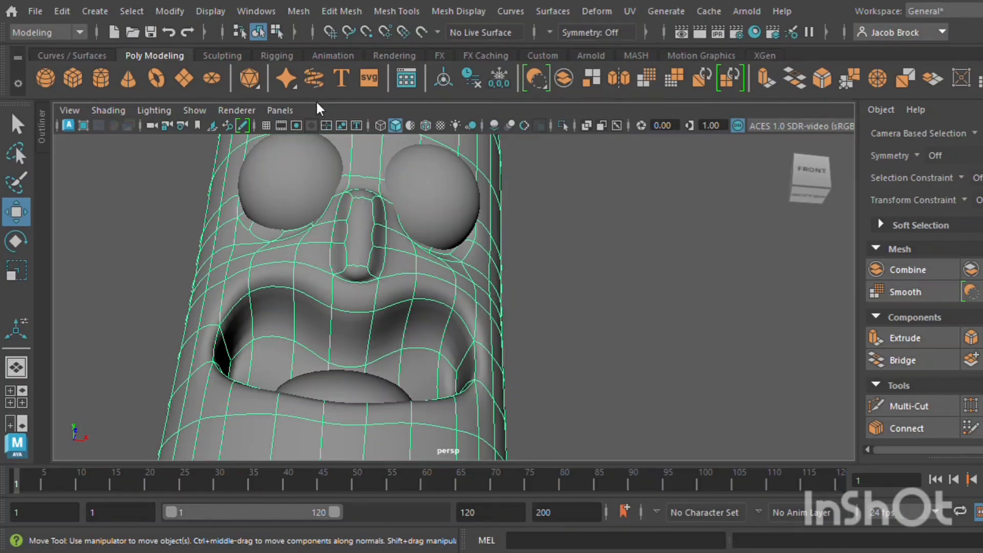
key("F9")
left_click(344, 317)
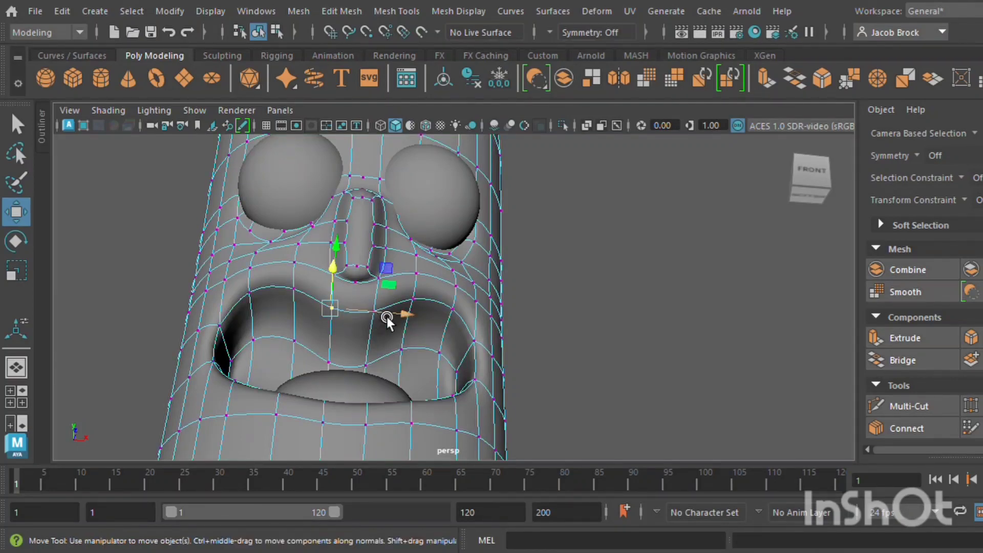
scroll(380, 336, "up", 3)
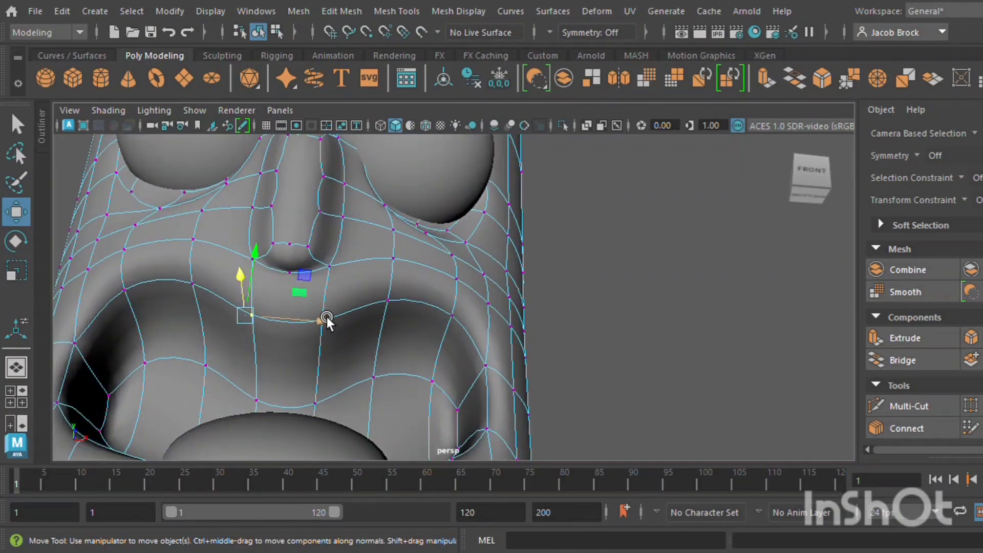
left_click_drag(348, 346, 346, 385, "alt")
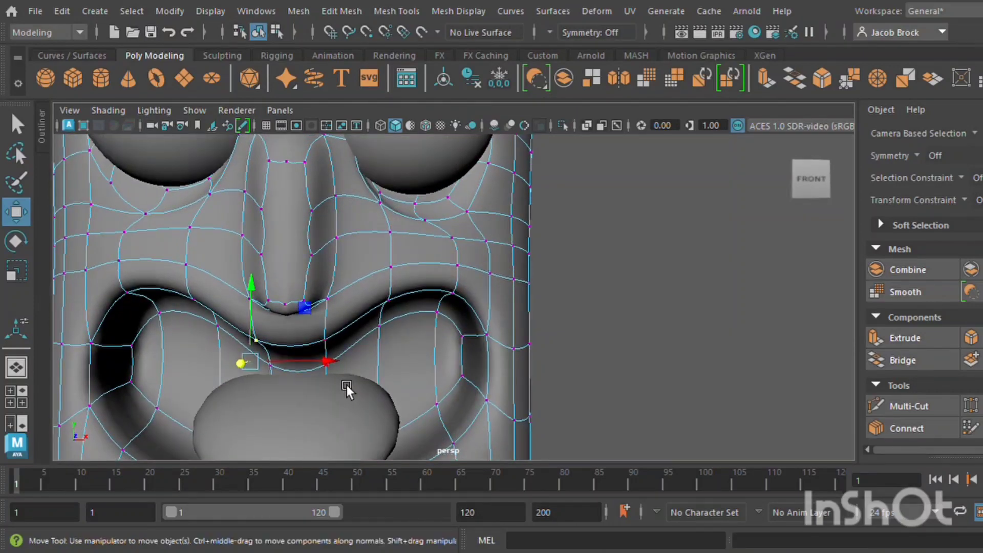
left_click(336, 347, "shift")
middle_click_drag(304, 328, 312, 305)
left_click(599, 335)
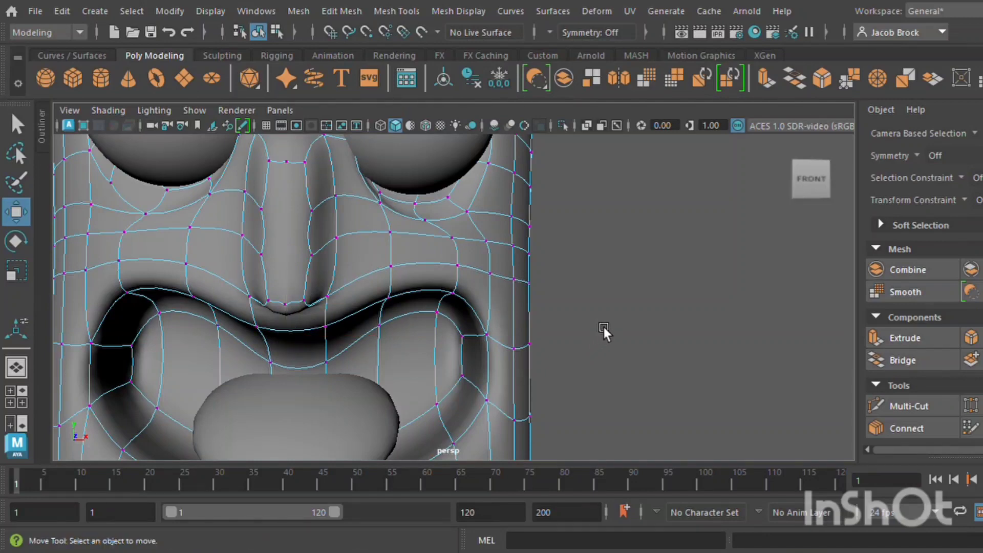
scroll(600, 328, "down", 5)
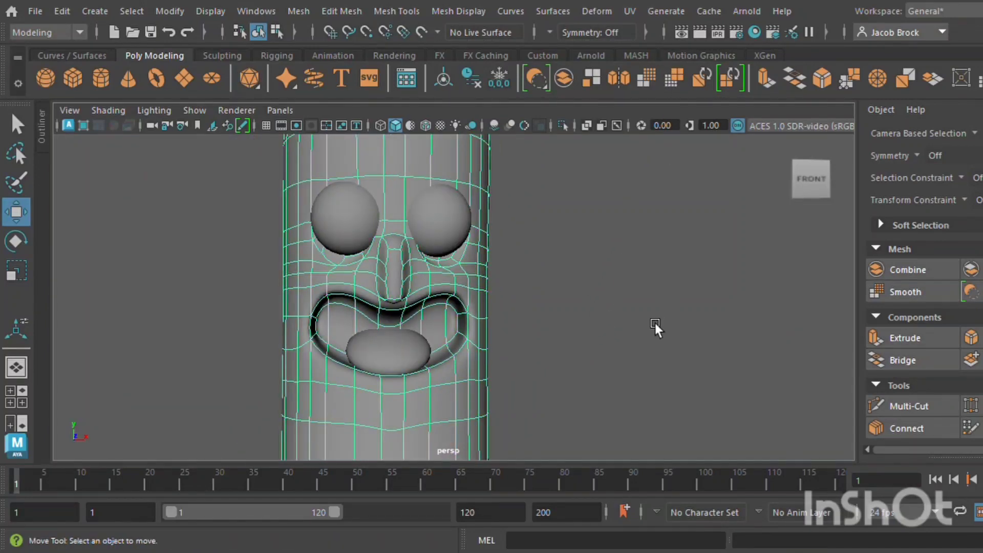
left_click_drag(653, 329, 583, 378, "alt")
Delete the middle vertices on the lower and upper edges of the nose's front face
left_click(399, 266)
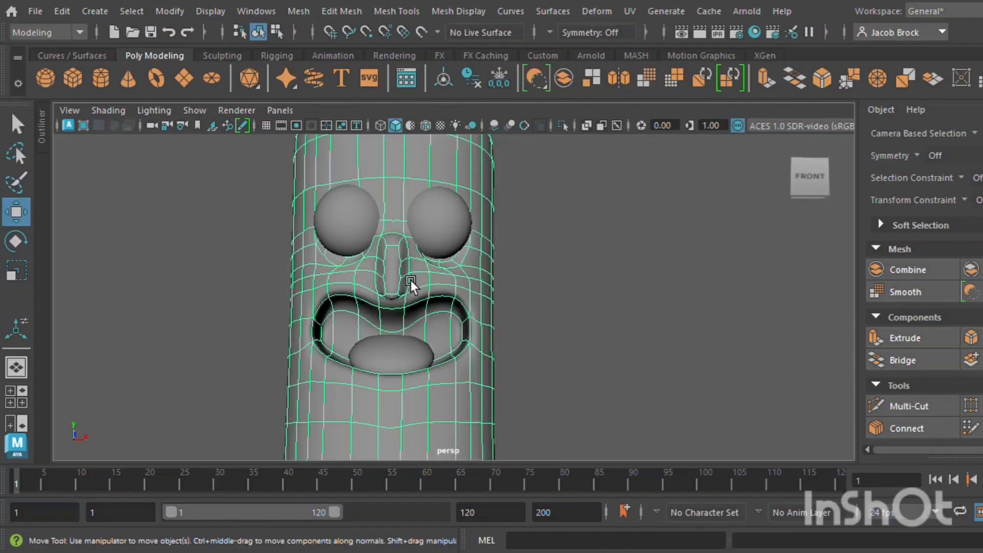
scroll(410, 281, "up", 5)
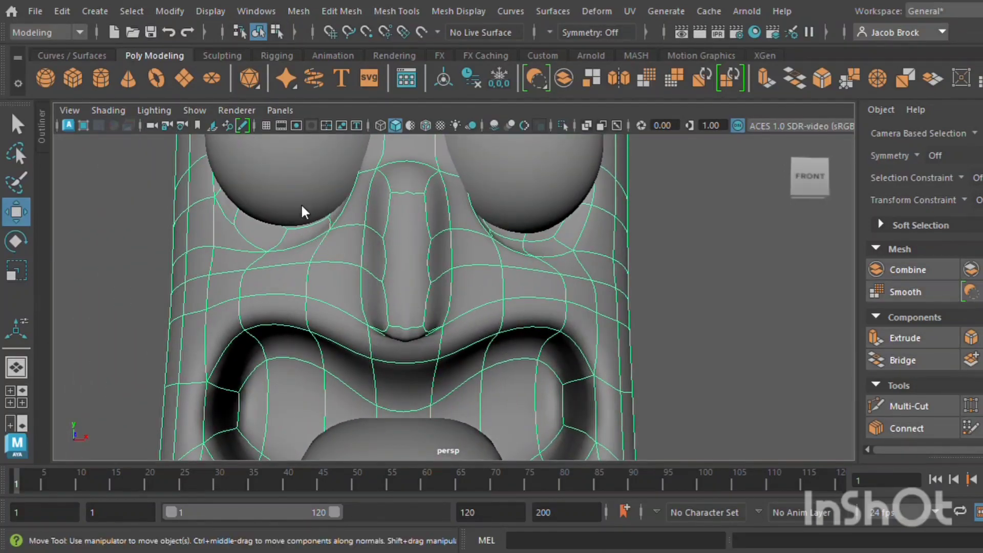
key("F9")
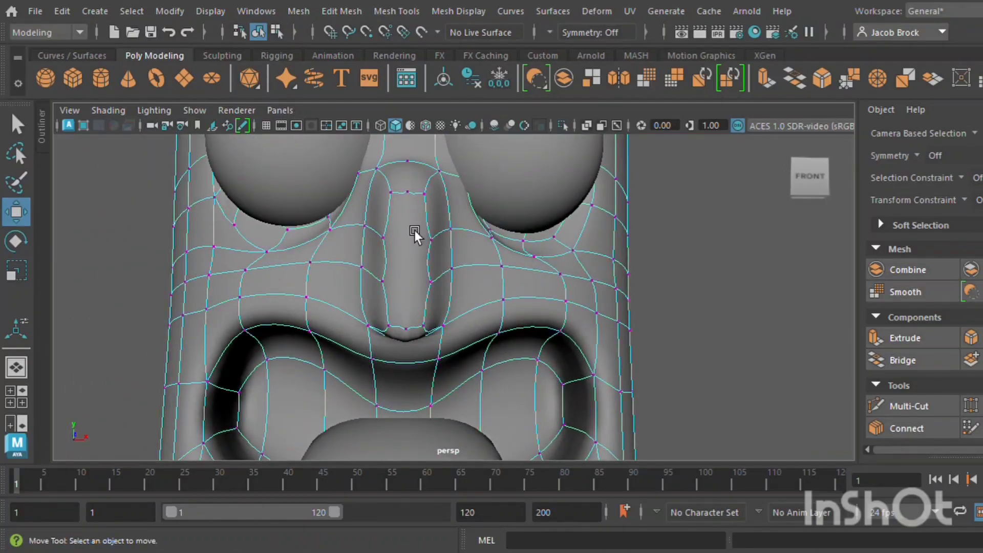
left_click(420, 338)
left_click(489, 390)
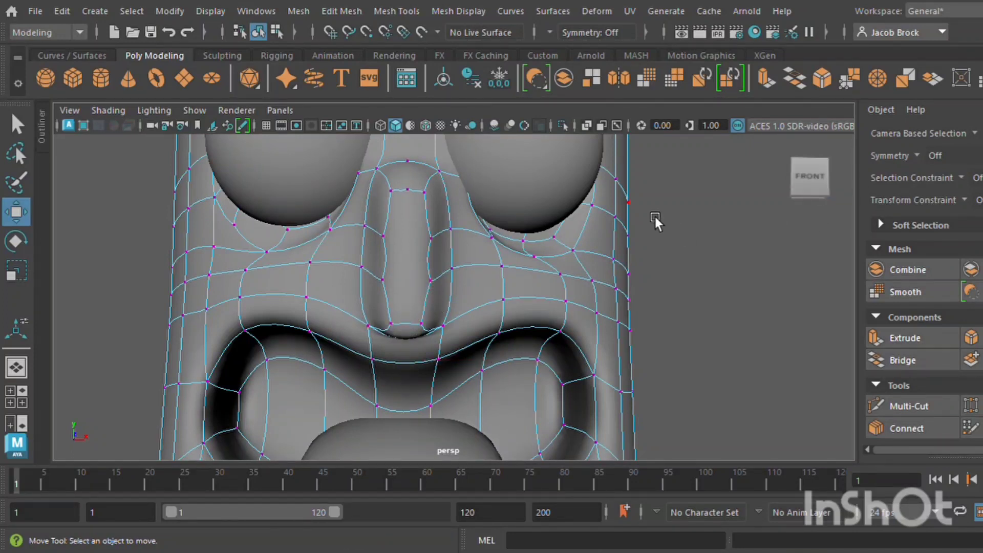
left_click(423, 194)
key("Delete")
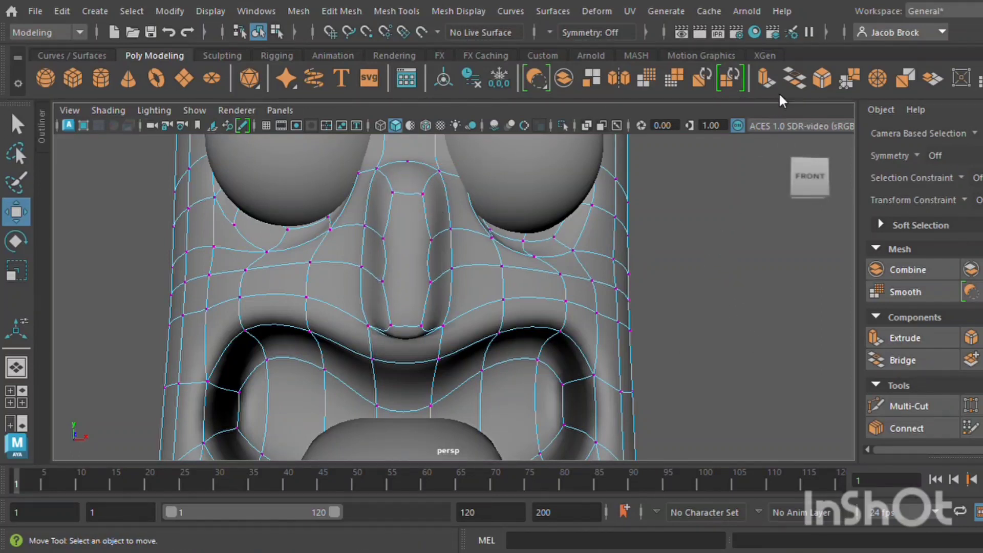
Select the edge at the base of the nose on the body mesh and raise it slightly
right_click_drag(782, 101, 785, 80)
left_click(741, 254)
right_click_drag(741, 255, 700, 275, "alt")
left_click_drag(676, 317, 478, 305, "alt")
left_click(417, 315)
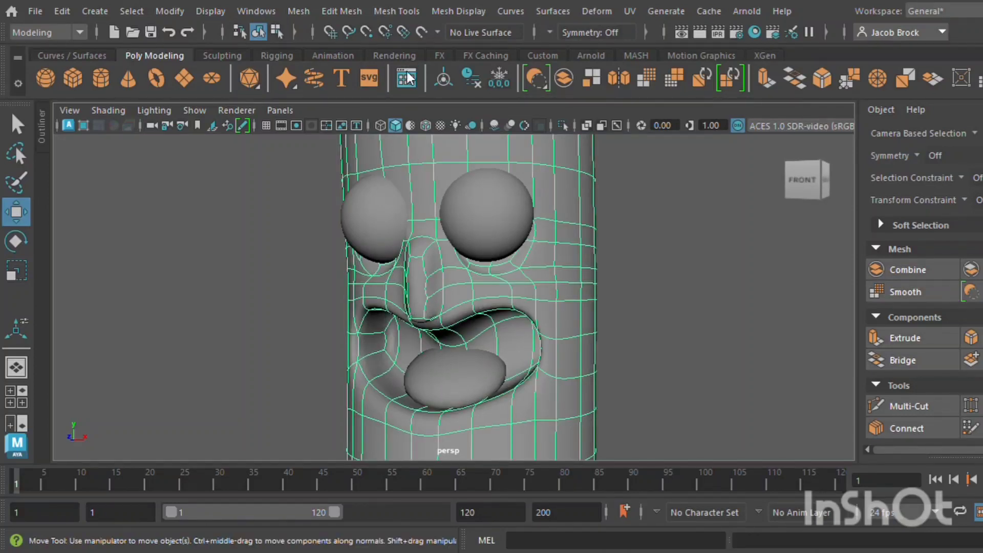
right_click_drag(406, 77, 408, 72)
scroll(435, 294, "up", 4)
left_click(403, 336)
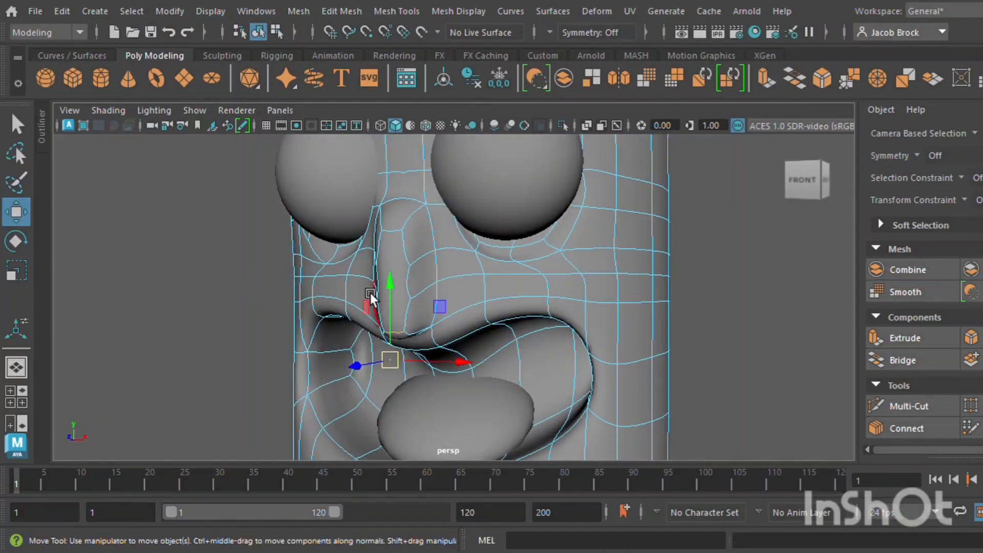
left_click_drag(403, 288, 410, 270)
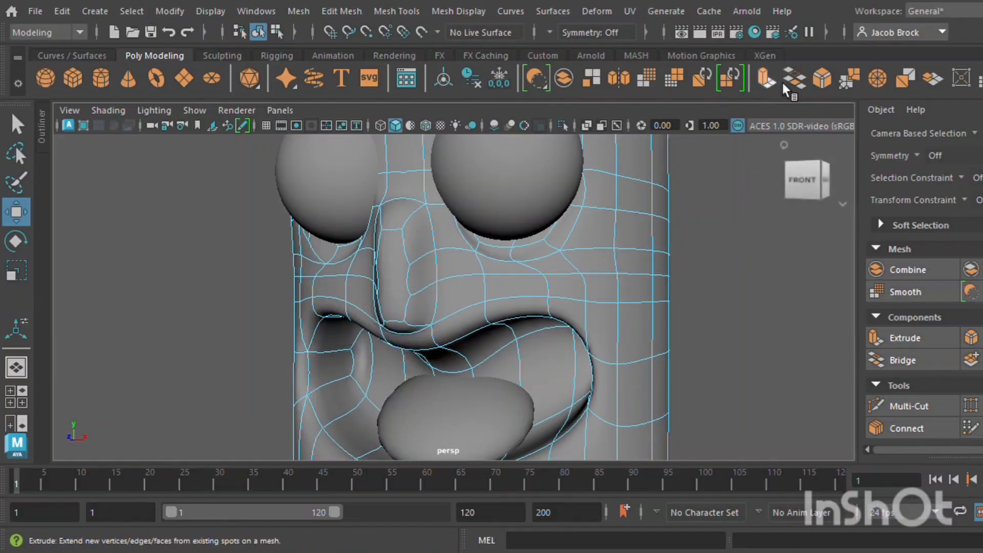
left_click(700, 265)
Select only the tongue and lower it slightly in the mouth to a Y position of about 2.51
scroll(669, 333, "down", 5)
left_click_drag(669, 333, 620, 333, "alt")
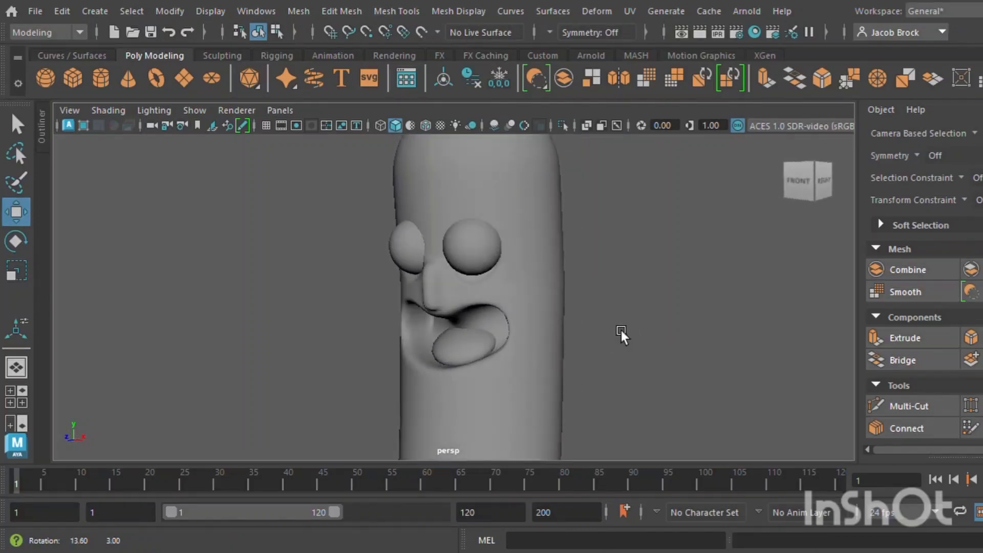
left_click(490, 357)
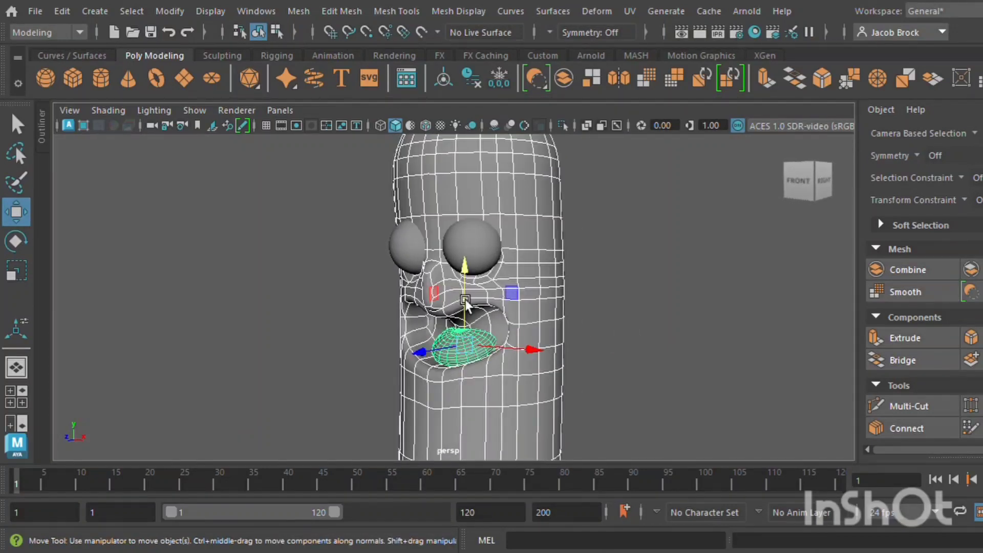
left_click(652, 325)
left_click(467, 351)
left_click_drag(455, 360, 477, 326)
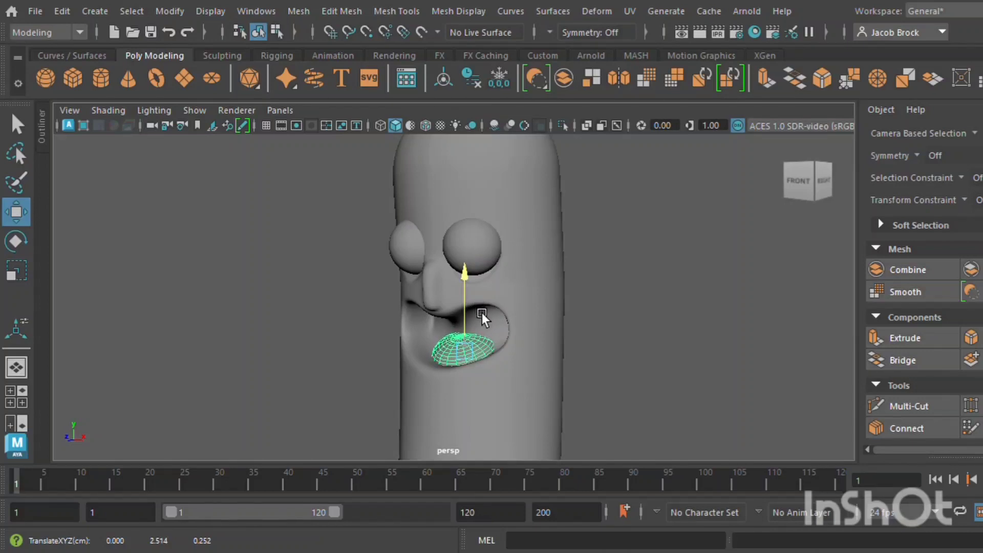
left_click(658, 307)
left_click_drag(659, 307, 581, 369, "alt")
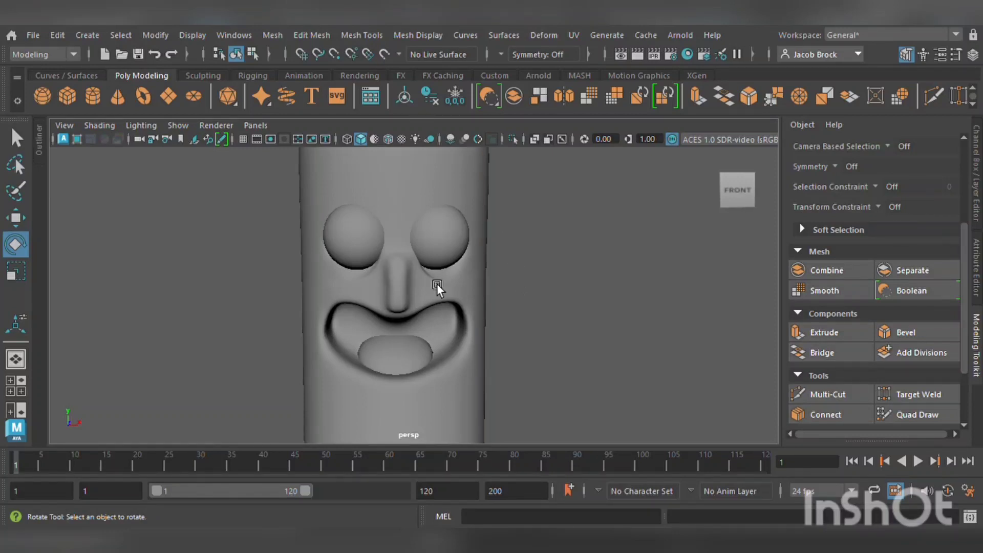
Create a polygon sphere, scale it down uniformly to tooth size and raise it to the mouth at about Y 2.58
left_click(50, 97)
scroll(278, 254, "down", 8)
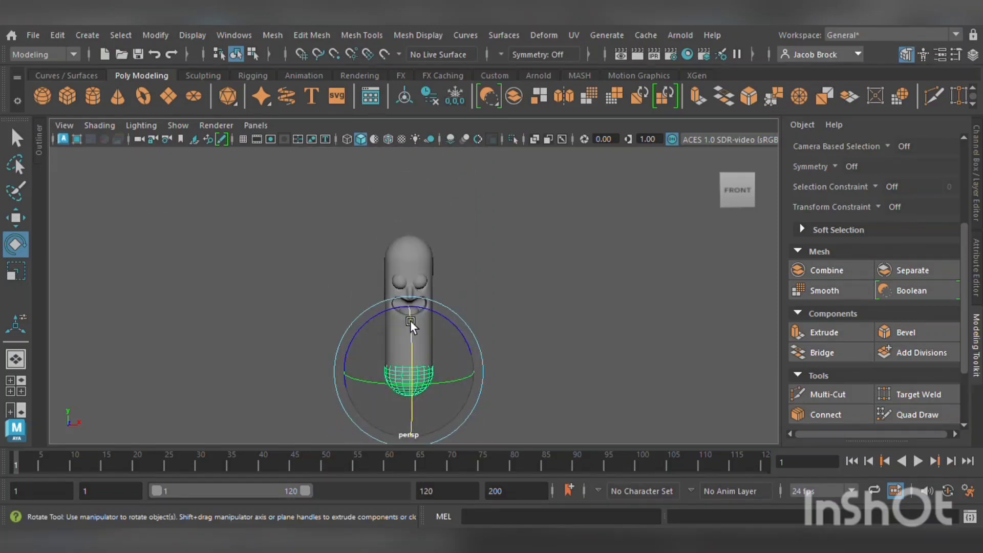
left_click(16, 272)
left_click_drag(412, 371, 378, 369)
left_click(19, 219)
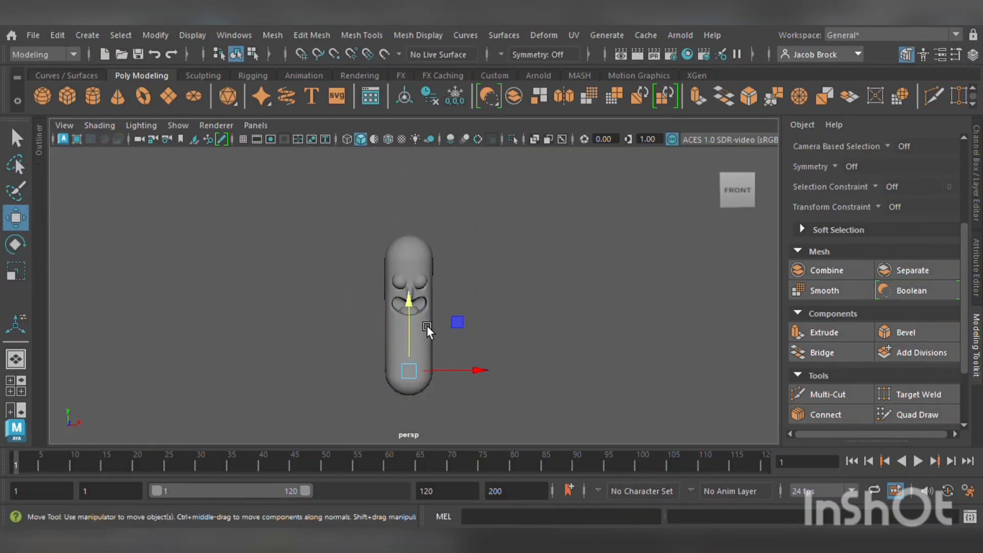
left_click_drag(415, 314, 431, 260)
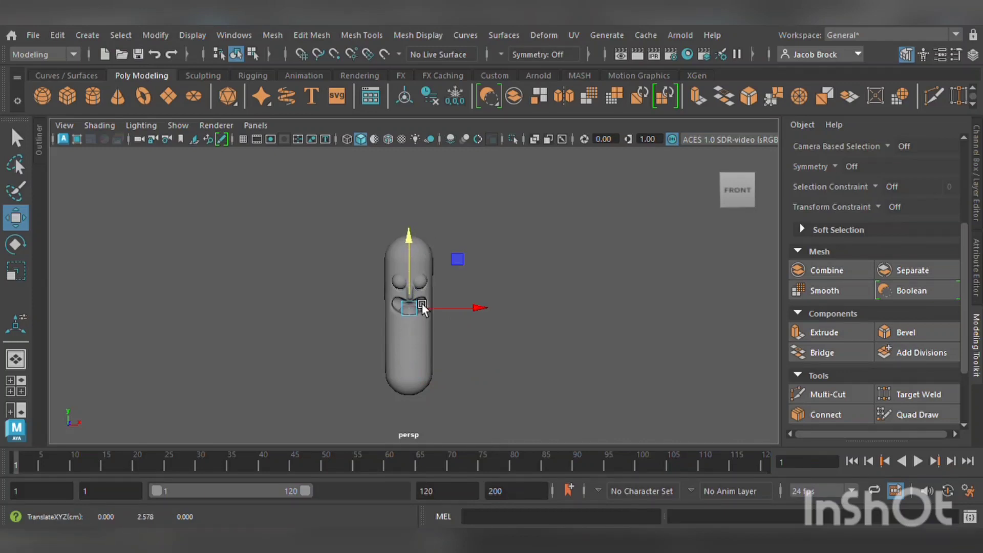
Stretch the small sphere vertically into an egg-shaped tooth in front of the lower lip
left_click_drag(456, 318, 365, 323, "alt")
scroll(438, 329, "up", 8)
left_click(16, 270)
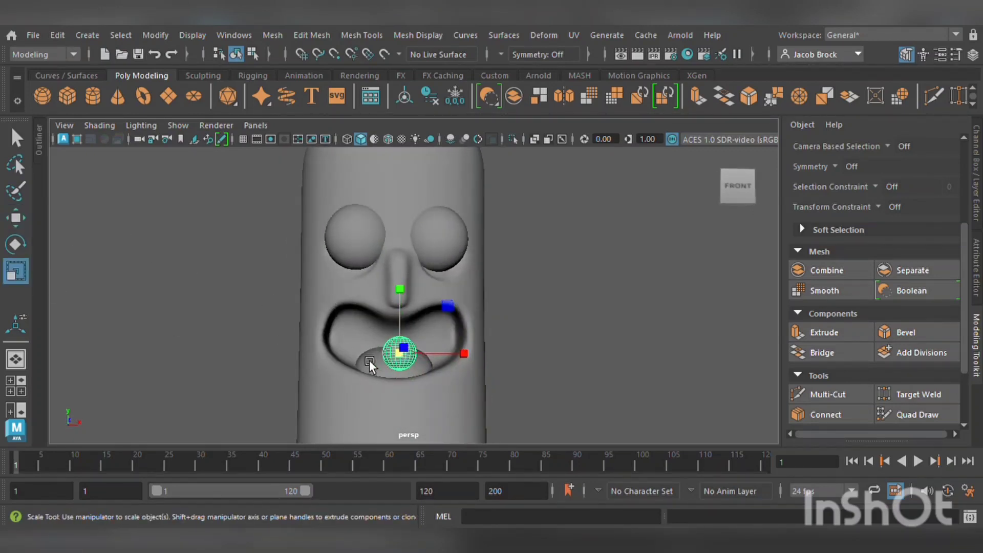
left_click_drag(373, 361, 479, 356, "alt")
scroll(487, 347, "up", 5)
scroll(465, 363, "down", 5)
scroll(482, 360, "up", 4)
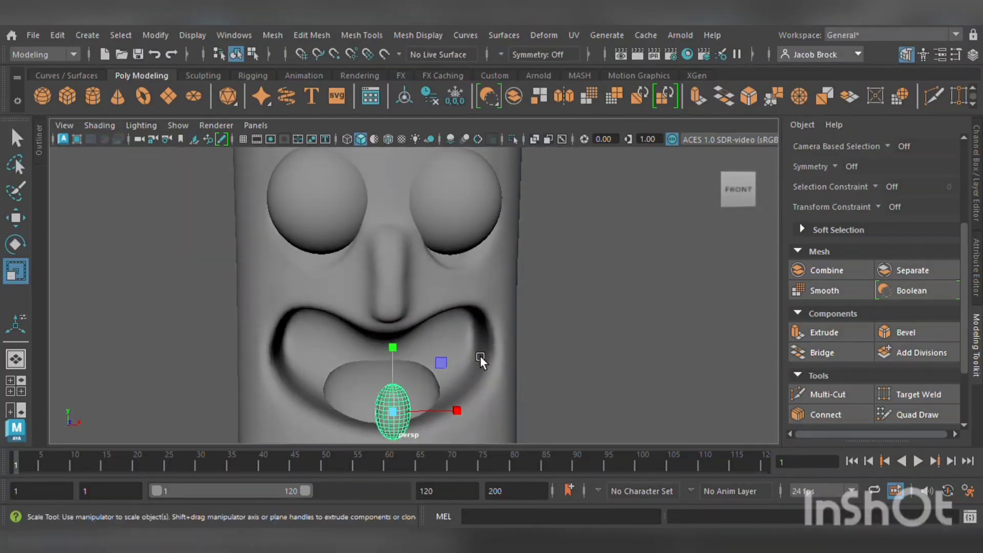
Seat the tooth behind the lower lip, just off centre, at about X 0.126, Y 2.392, Z 0.707
left_click(15, 218)
left_click_drag(252, 289, 416, 309, "alt")
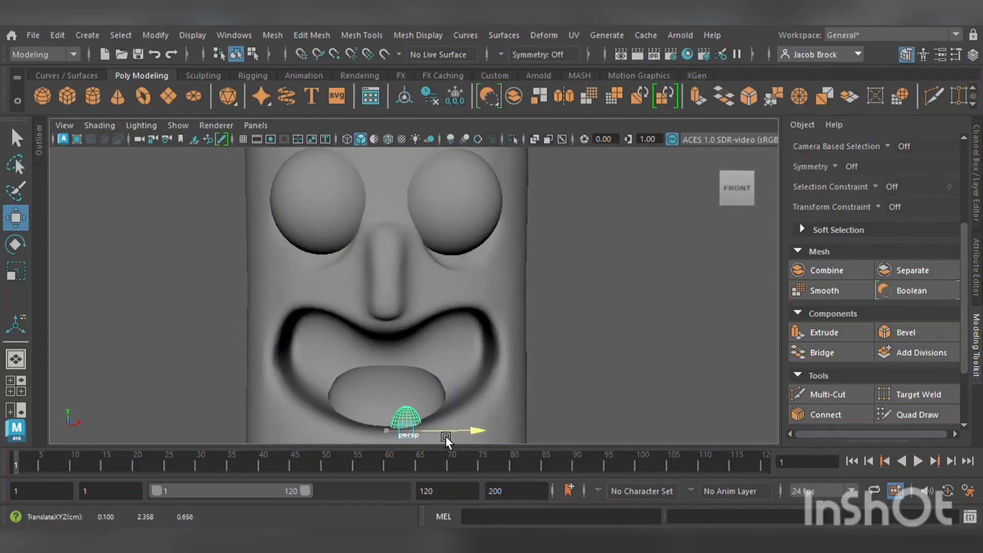
left_click_drag(413, 381, 346, 404)
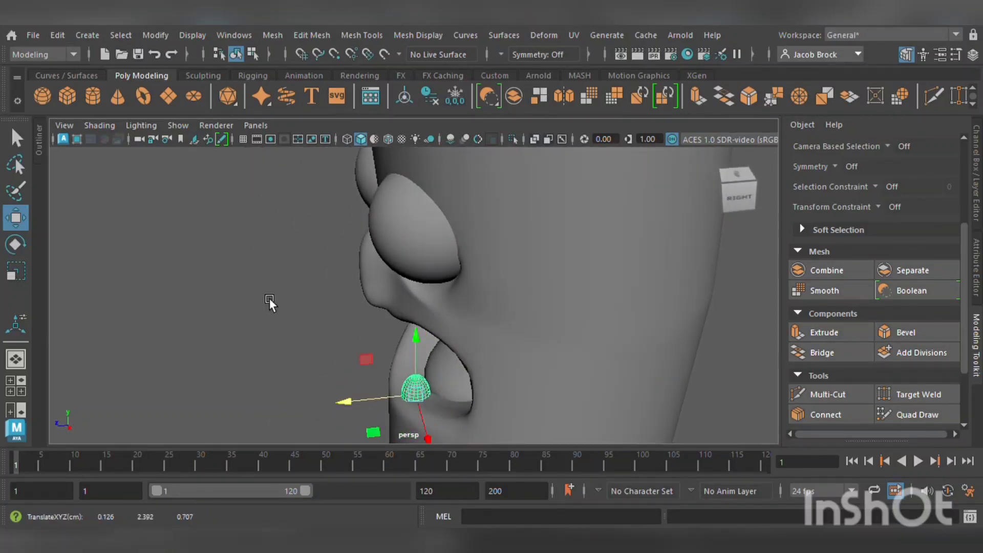
left_click(268, 302)
left_click_drag(234, 364, 379, 323, "alt")
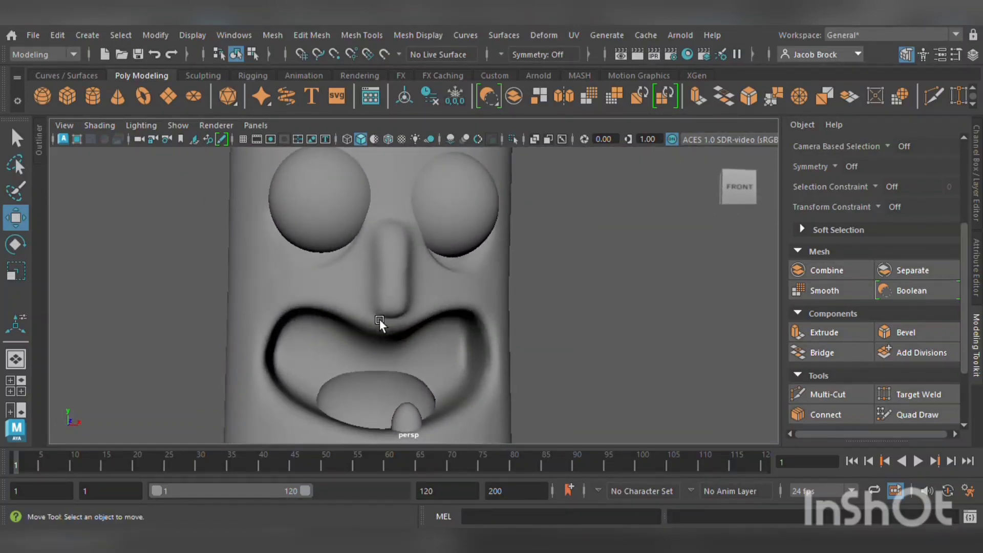
Duplicate the tooth twice and space the copies along the lower lip toward the negative X side of the mouth
left_click(418, 427)
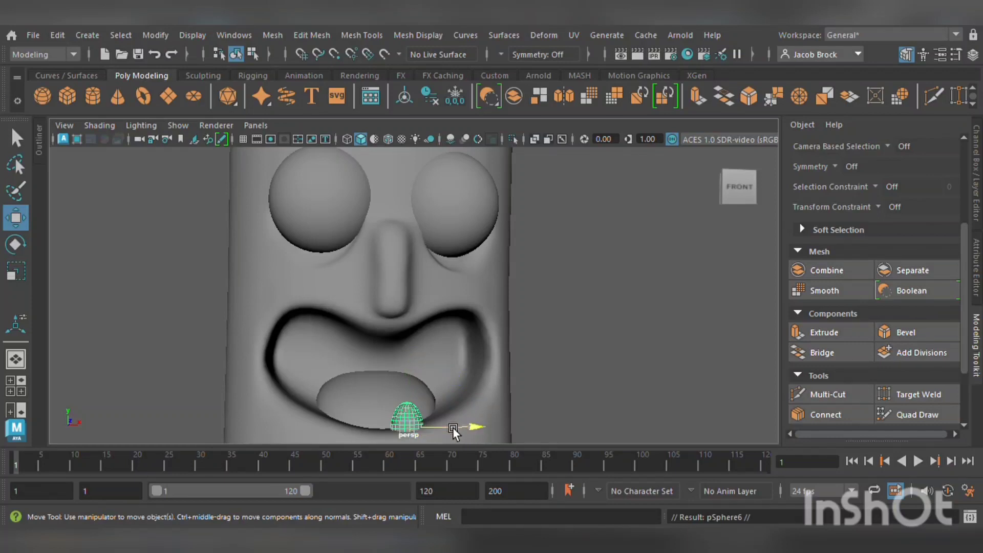
left_click_drag(450, 427, 384, 439)
key("ctrl+d")
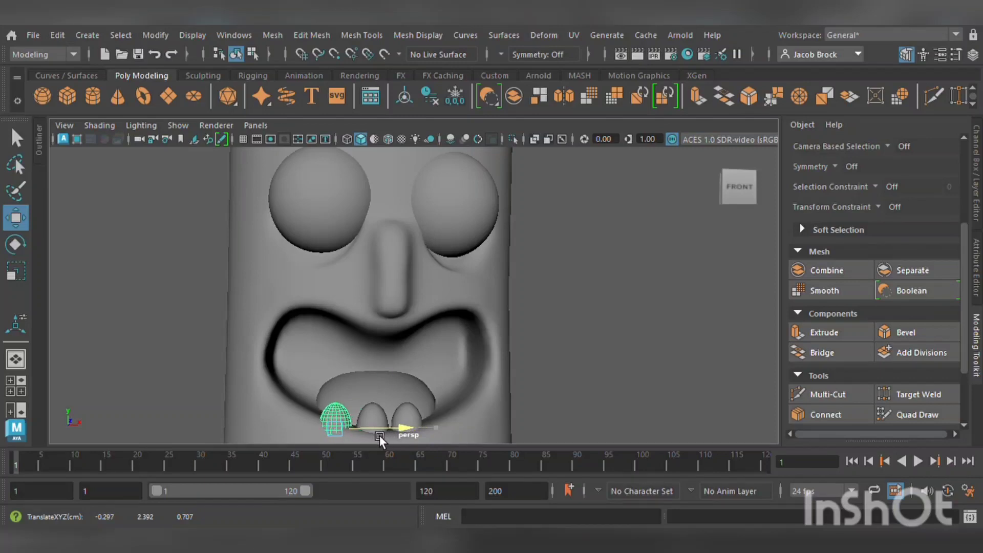
left_click_drag(338, 393, 352, 433)
Add two tooth copies toward the positive X mouth corner, setting the outermost one back to about Z 0.553
left_click_drag(413, 395, 496, 410)
key("ctrl+d")
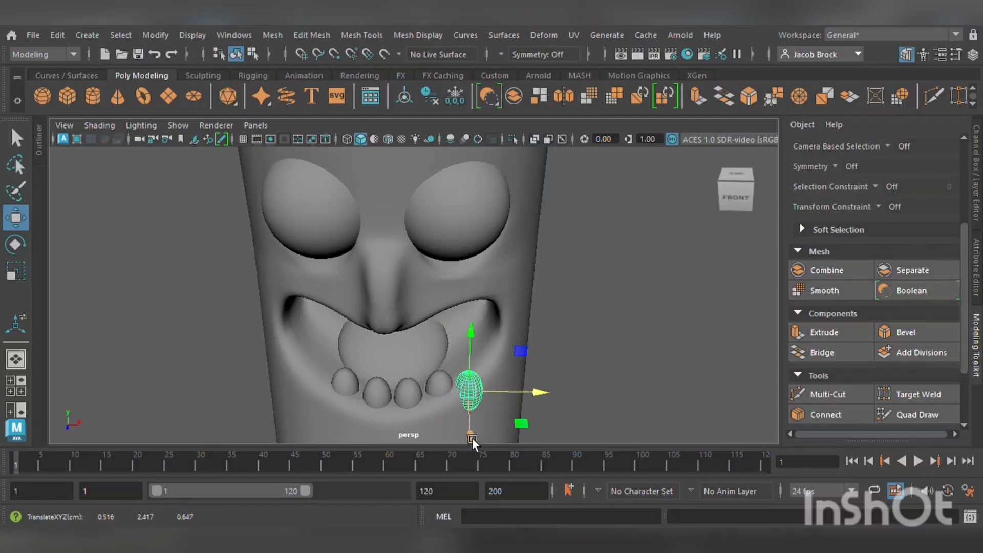
mouse_move(472, 440)
left_mouse_down()
mouse_move(478, 424)
mouse_move(482, 434)
left_mouse_up()
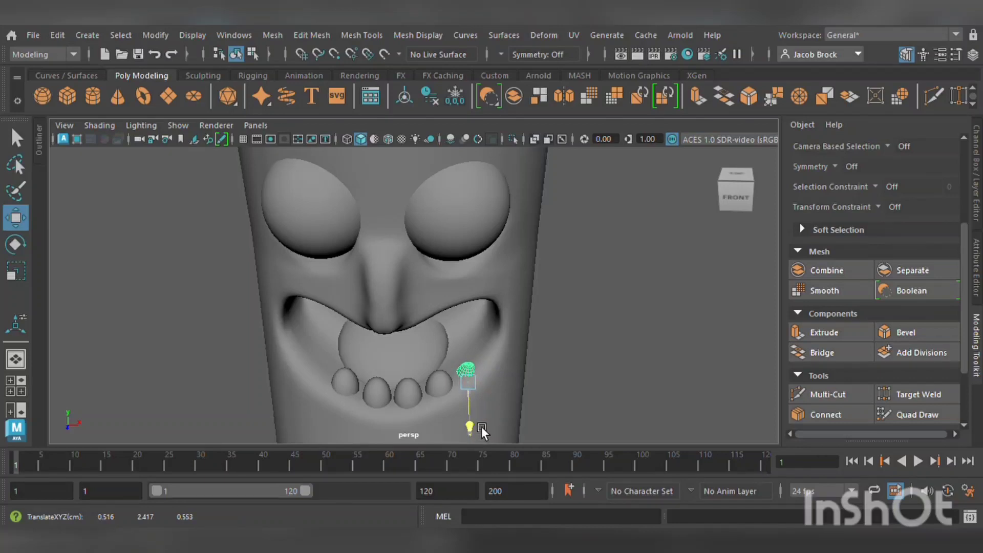
left_click_drag(487, 379, 491, 438)
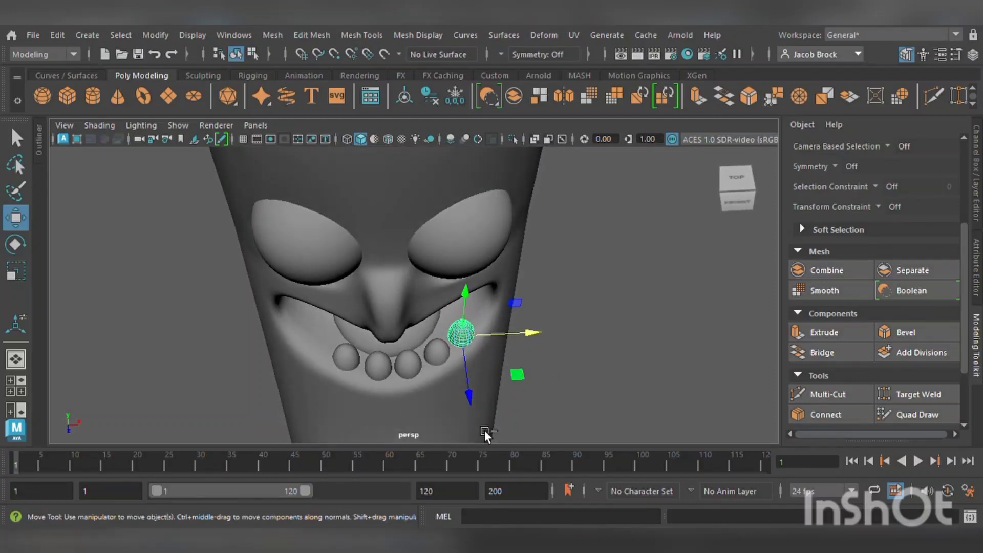
Duplicate the outermost lower tooth and move the copy to the opposite mouth corner to complete the lower row
key("ctrl+d")
left_click_drag(525, 336, 382, 360)
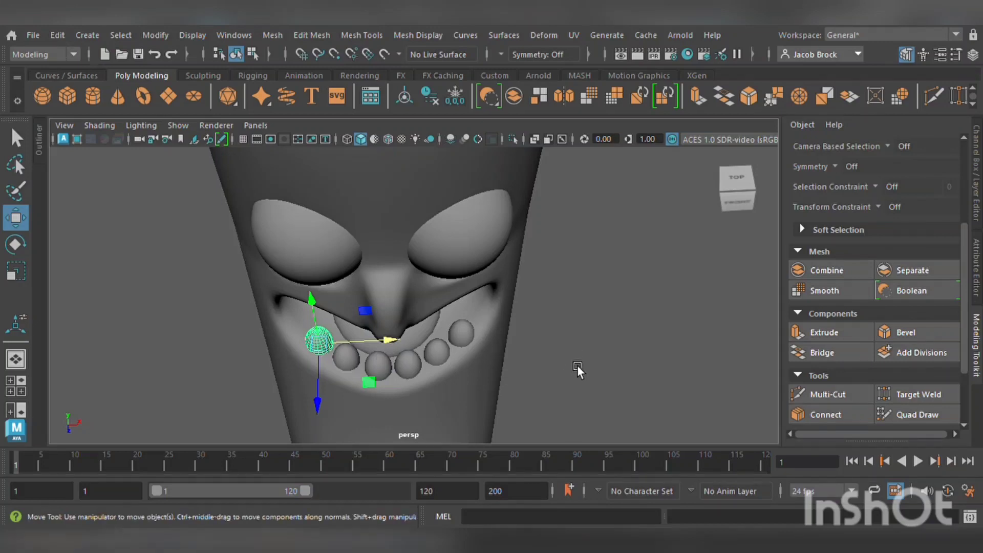
left_click(557, 389)
left_click_drag(554, 395, 544, 348, "alt")
Duplicate the two outermost lower teeth and raise the copies to the upper lip at about Y 3.055
left_click(318, 390)
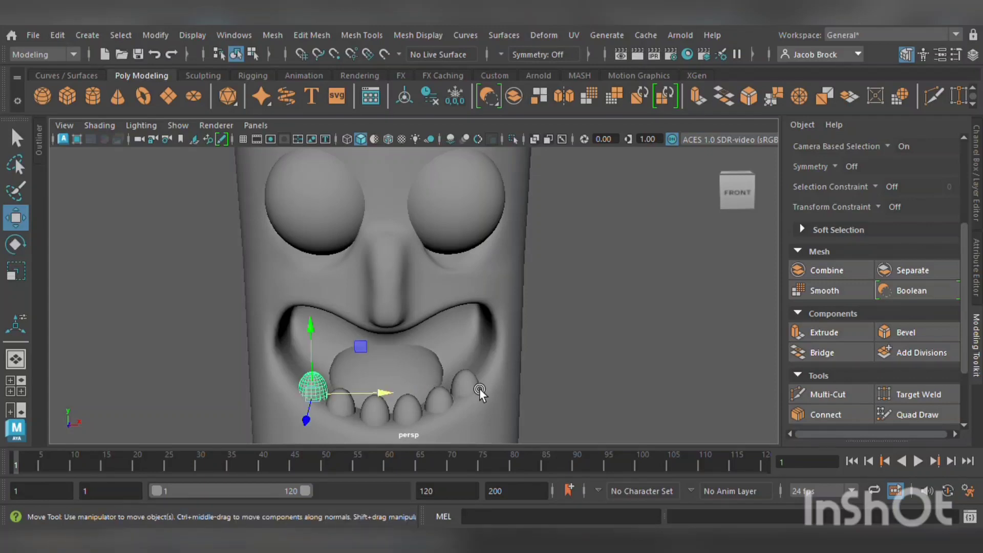
left_click(475, 393, "shift")
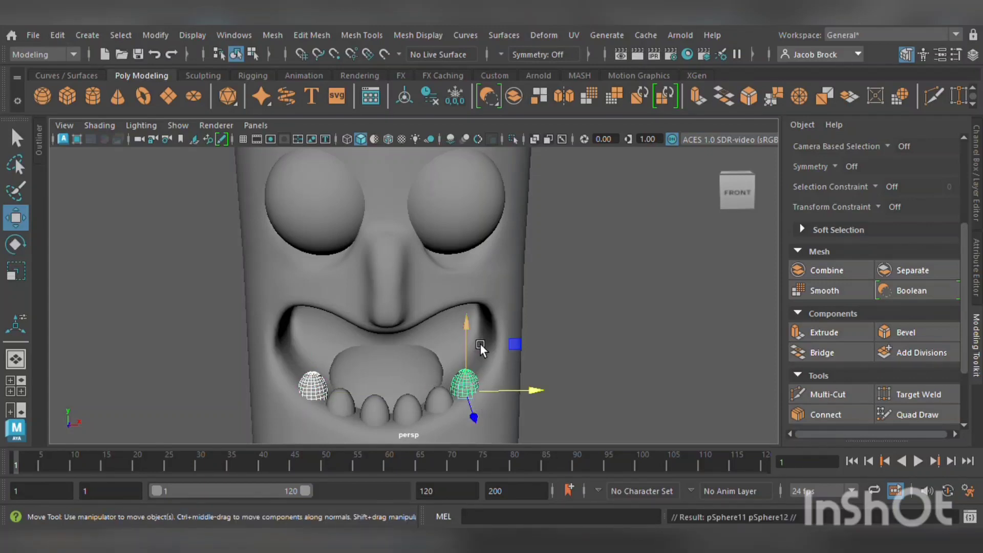
left_click_drag(478, 341, 481, 254)
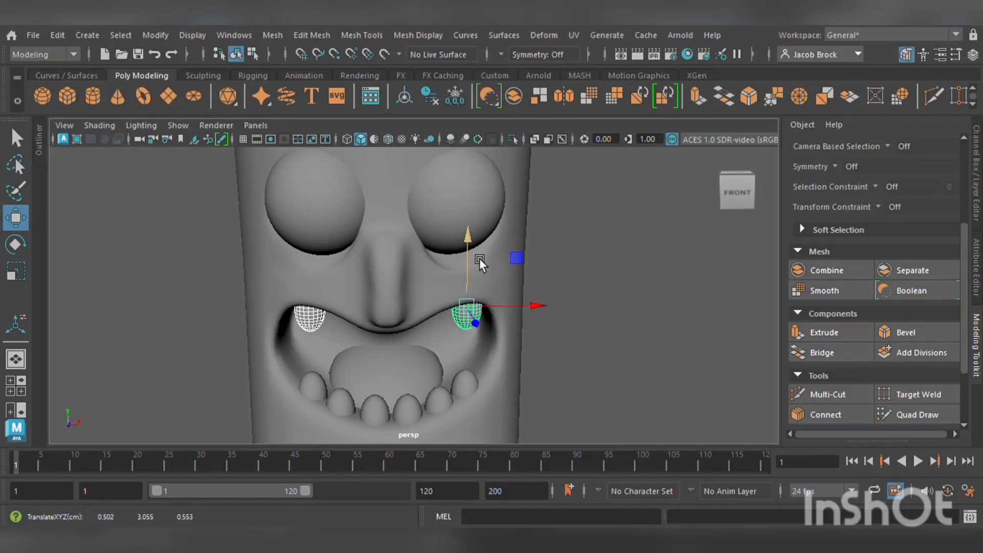
Duplicate the second lower tooth in from each mouth corner and raise both copies to the upper lip
left_click(345, 414)
left_click(443, 398, "shift")
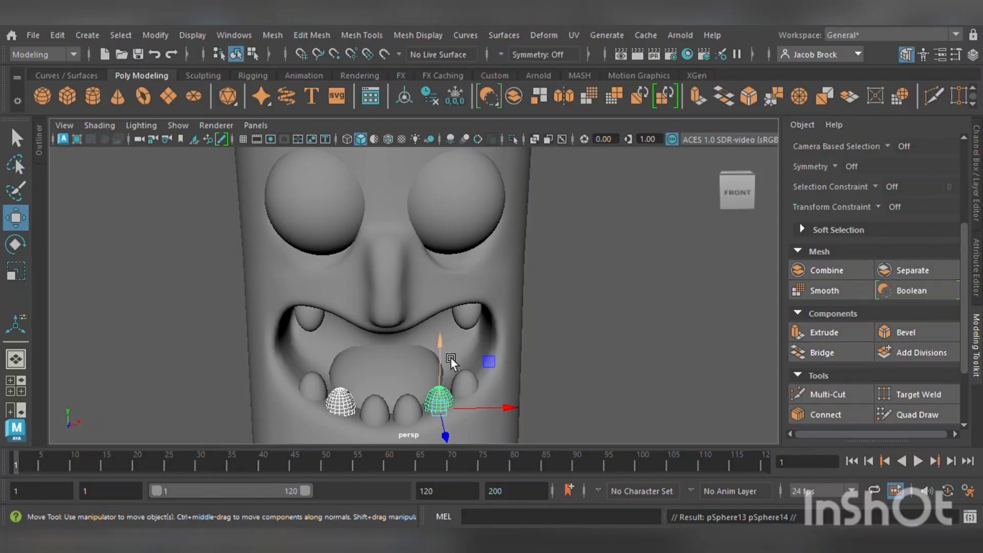
left_click_drag(449, 359, 447, 257)
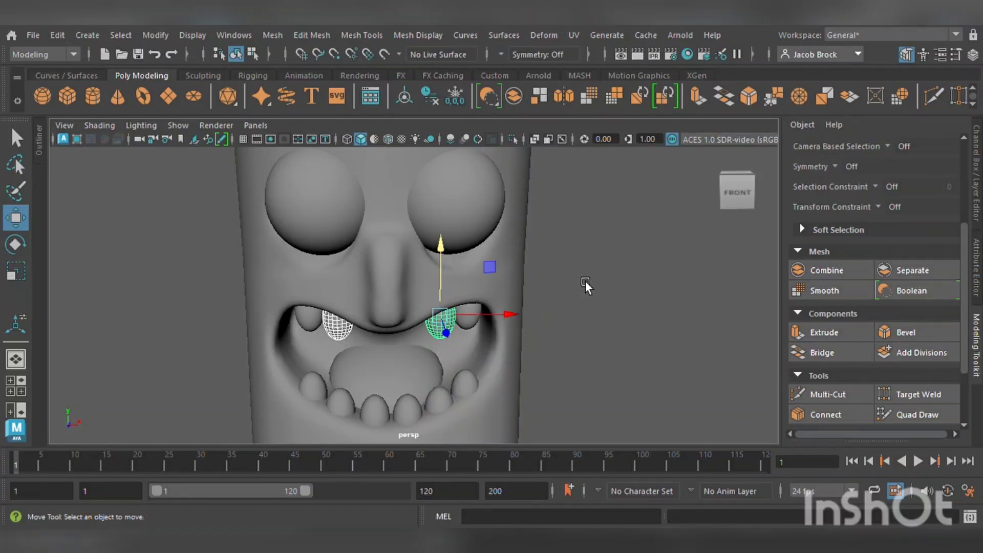
left_click(585, 280)
left_click_drag(585, 281, 576, 339, "alt")
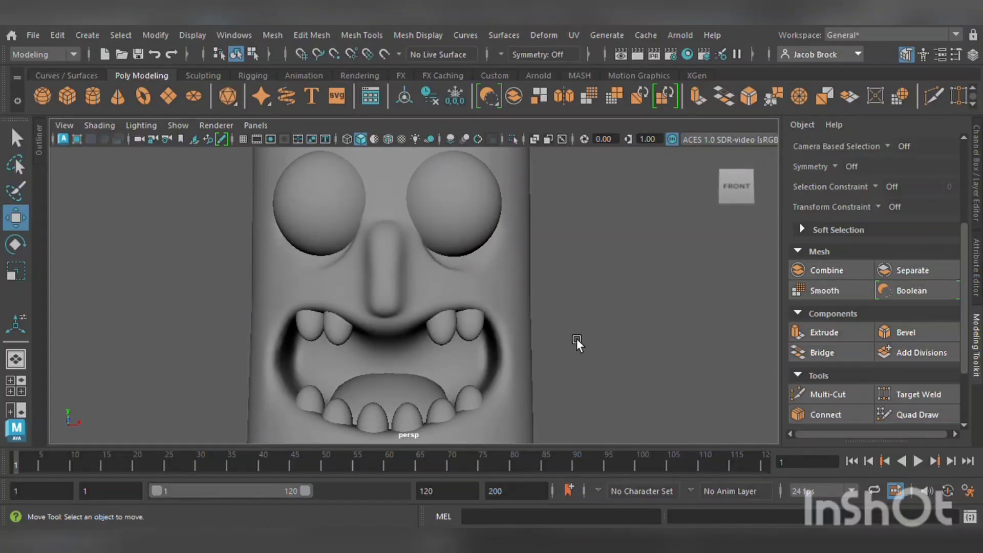
Duplicate the two central lower teeth and raise the copies to the upper lip at about Y 2.974
left_click(384, 425)
left_click(416, 418, "shift")
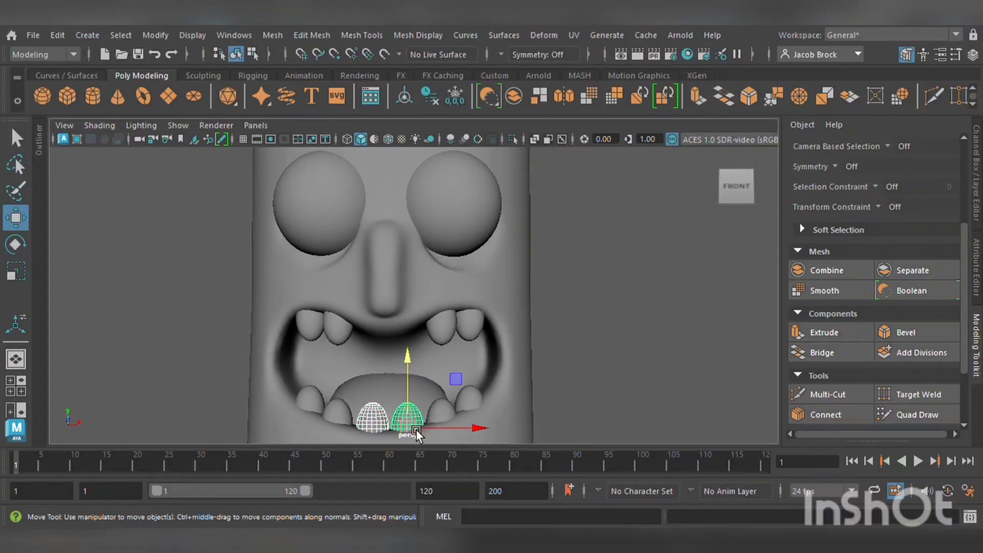
left_click_drag(420, 364, 437, 266)
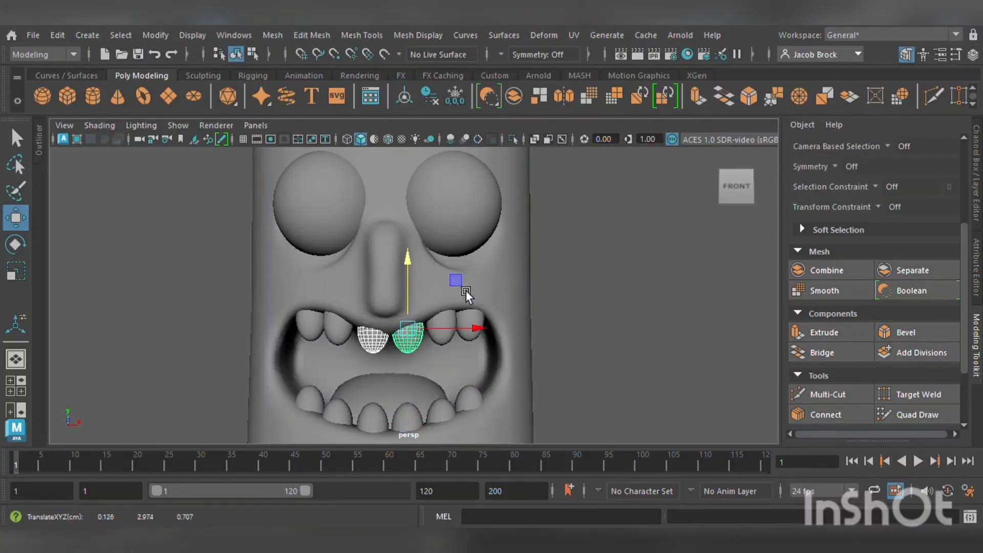
left_click(564, 317)
Select a single tooth in the mouth and nudge it slightly sideways
scroll(558, 327, "down", 5)
left_click_drag(555, 332, 481, 357, "alt")
scroll(542, 340, "up", 5)
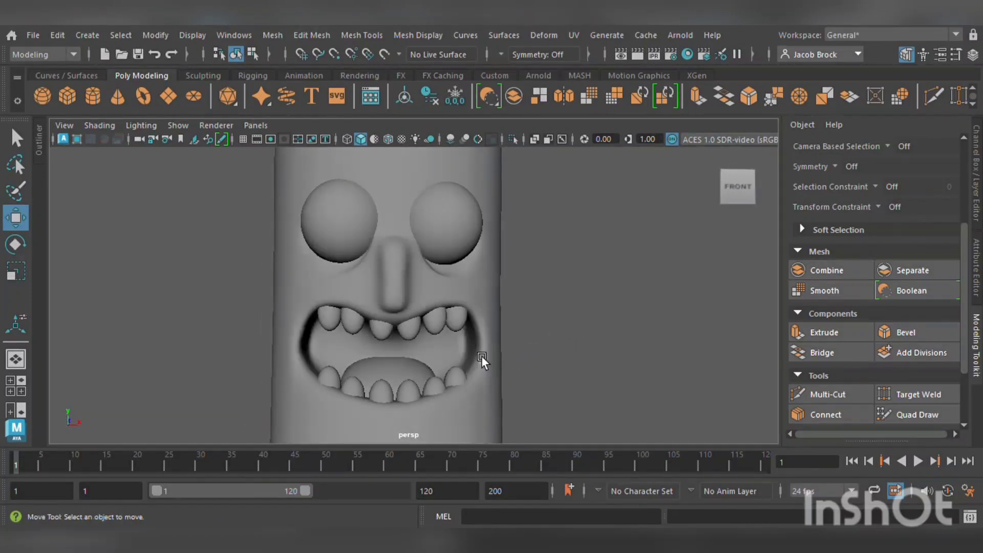
scroll(481, 357, "up", 5)
left_click(362, 373)
left_click_drag(394, 351, 390, 350)
left_click_drag(641, 310, 563, 307, "alt")
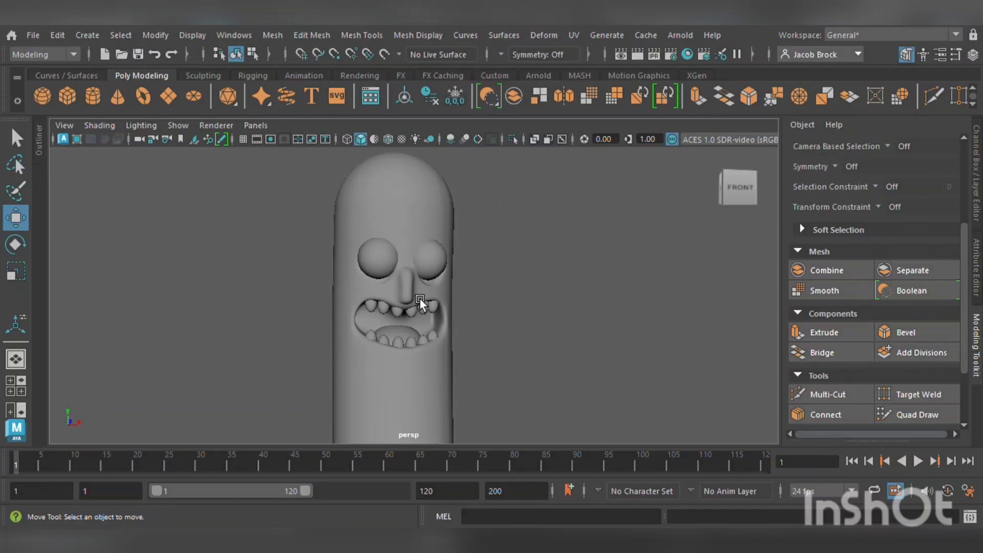
Create a polygon cube and pull it forward out of the body to about Z 1.322
left_click(388, 246)
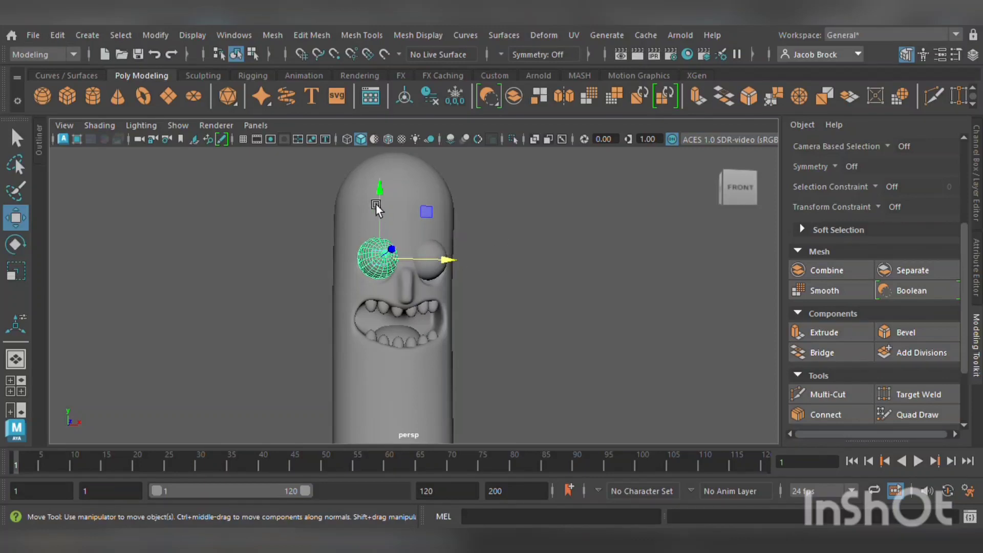
left_click(620, 281)
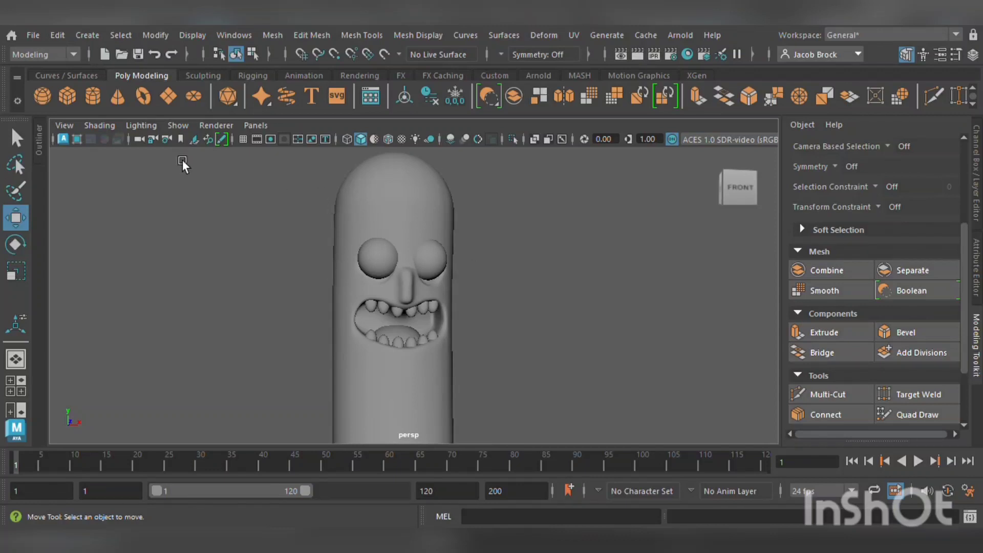
left_click(68, 97)
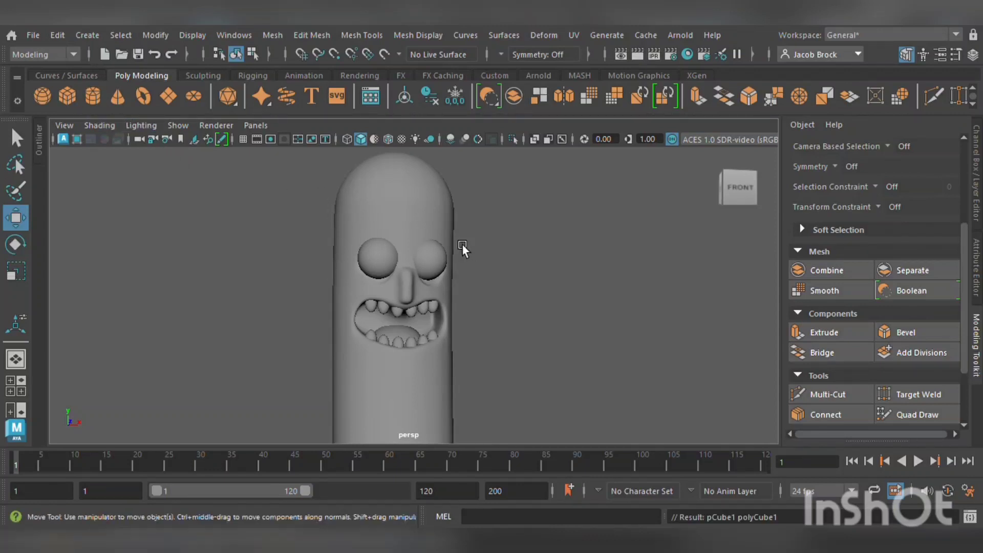
scroll(462, 244, "down", 5)
mouse_move(434, 380)
left_mouse_down()
mouse_move(442, 386)
mouse_move(438, 379)
left_mouse_up()
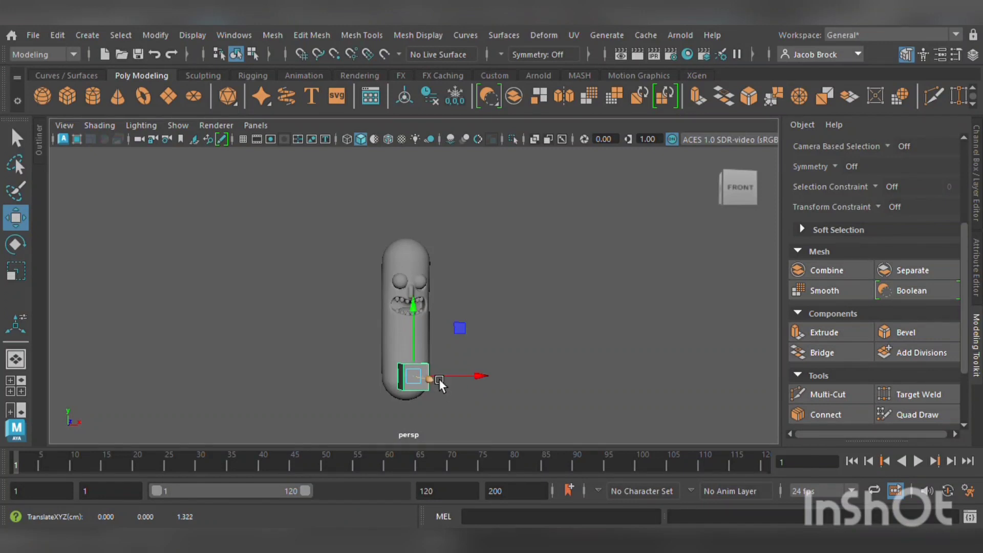
Raise the cube in front of the eyes and delete it
left_click_drag(414, 325, 435, 226)
scroll(425, 266, "up", 2)
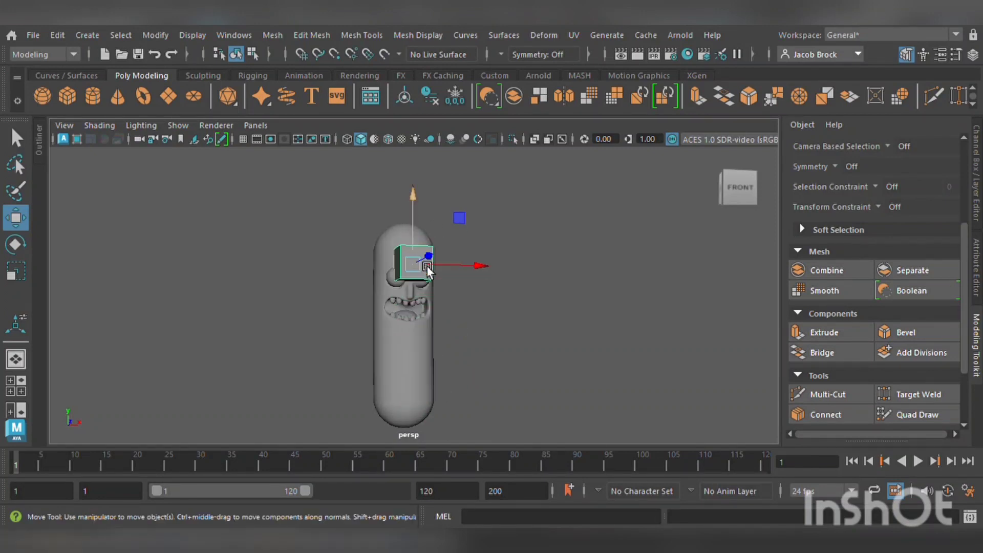
scroll(426, 265, "up", 6)
middle_click_drag(453, 313, 423, 442, "alt")
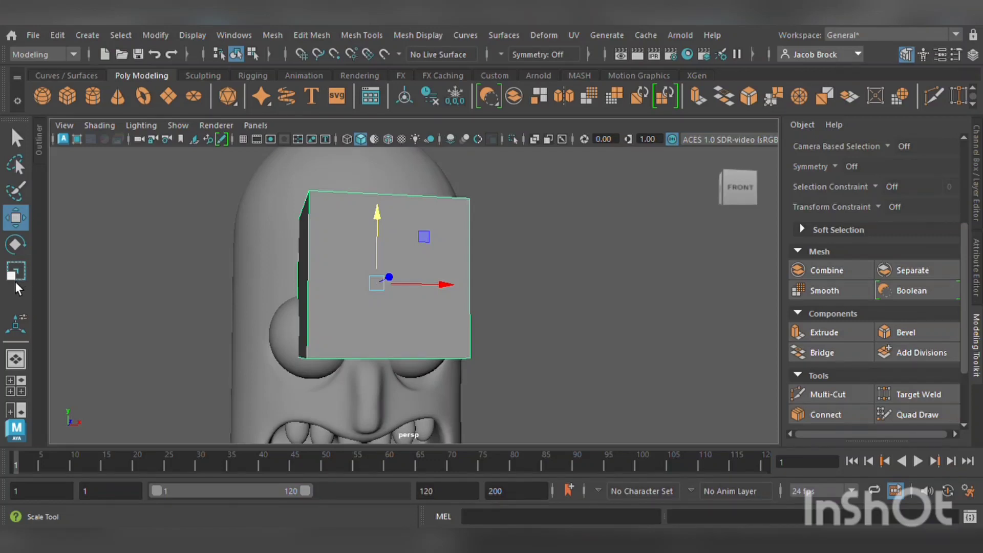
key("Delete")
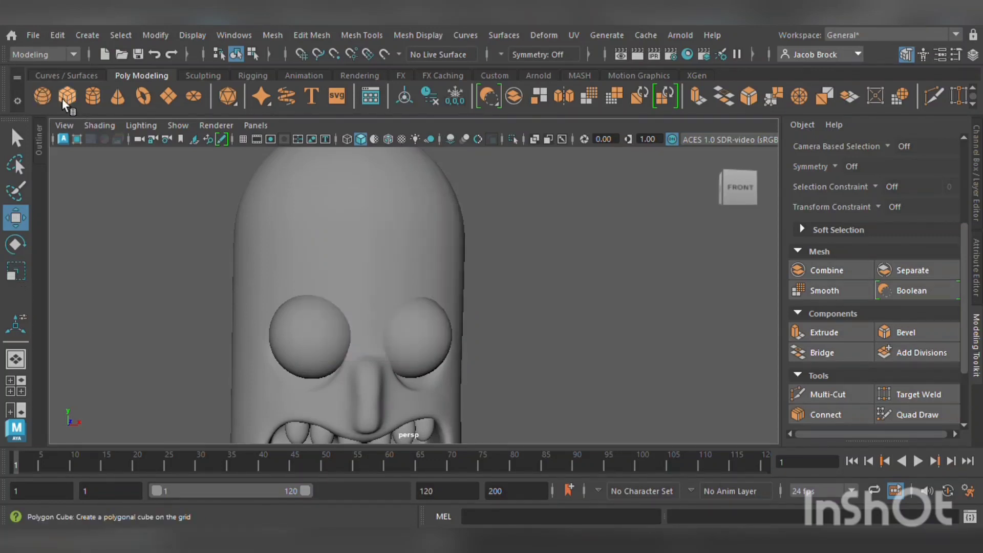
Create a polygon sphere and set its Rotate X and Rotate Y to 90
scroll(266, 225, "down", 8)
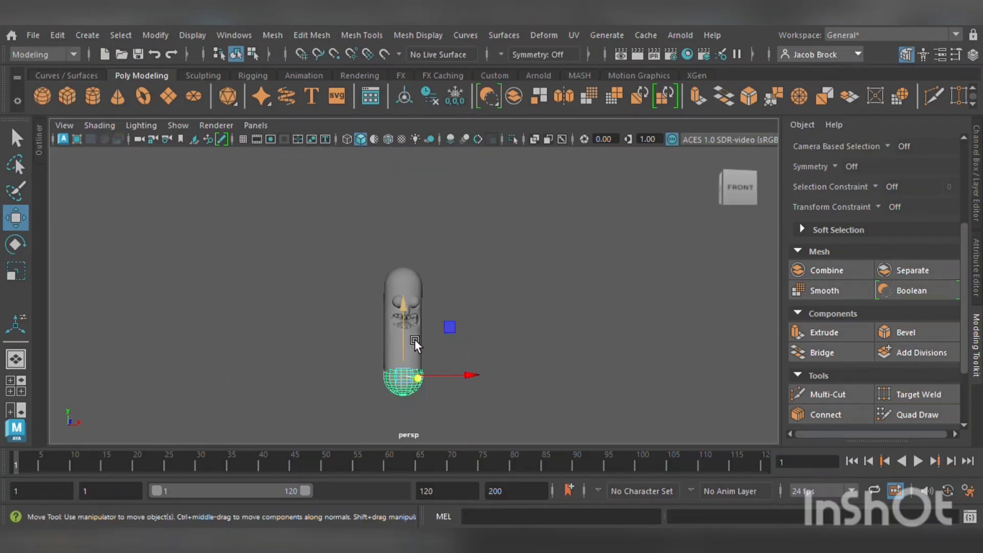
left_click(976, 174)
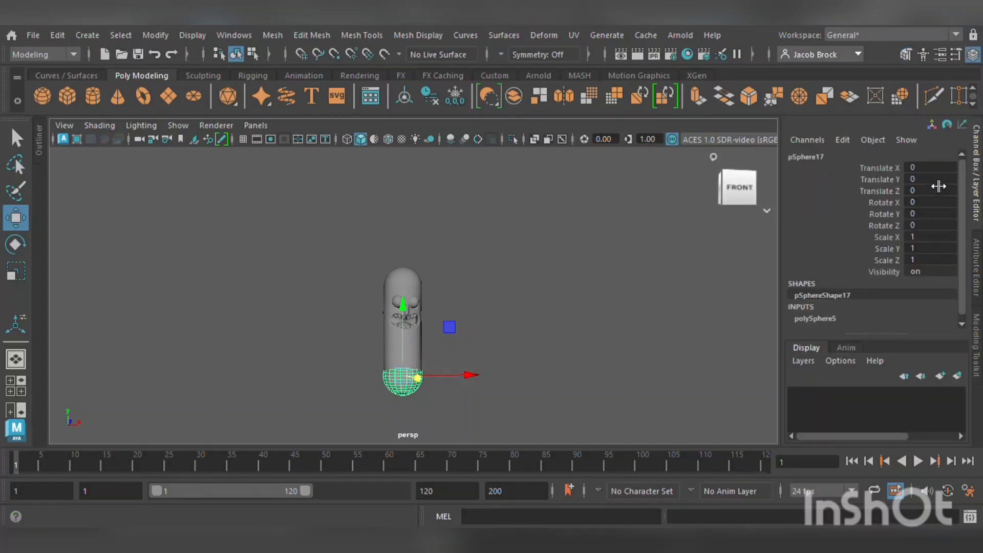
left_click(925, 204)
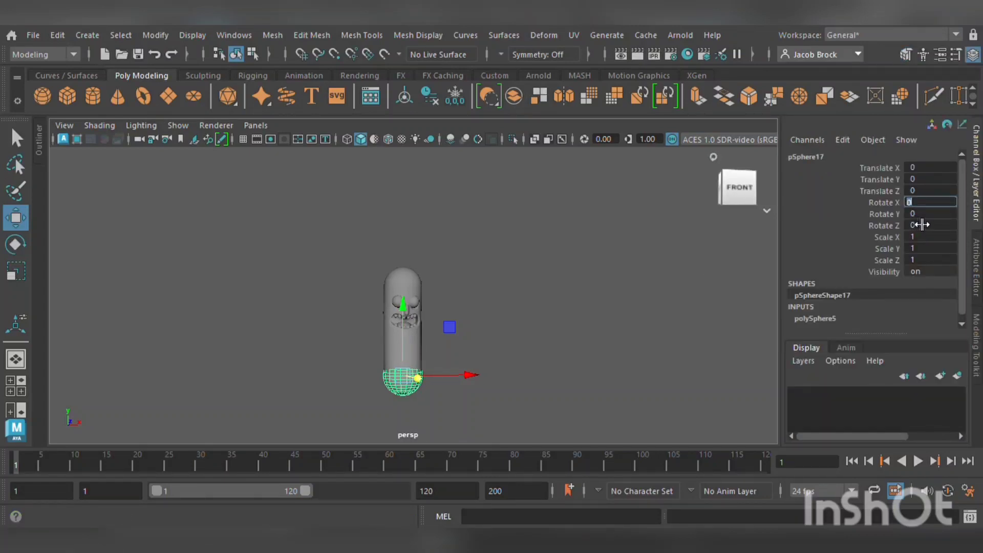
key("Return")
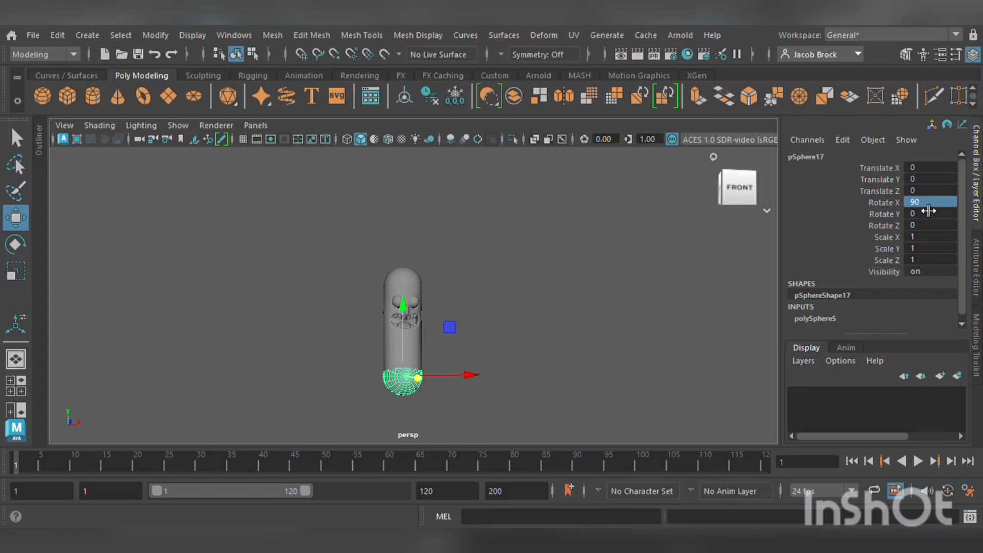
left_click(929, 215)
type("90")
key("Return")
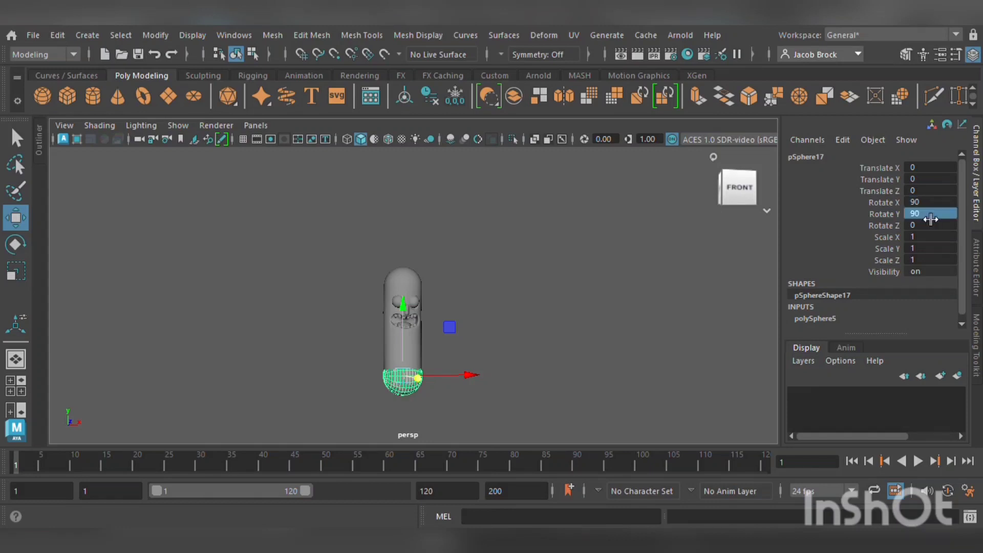
Raise the sphere to about Y 3.942, scale it uniformly to about 0.509 and pull it forward to about Z 0.868
left_click_drag(415, 309, 450, 233)
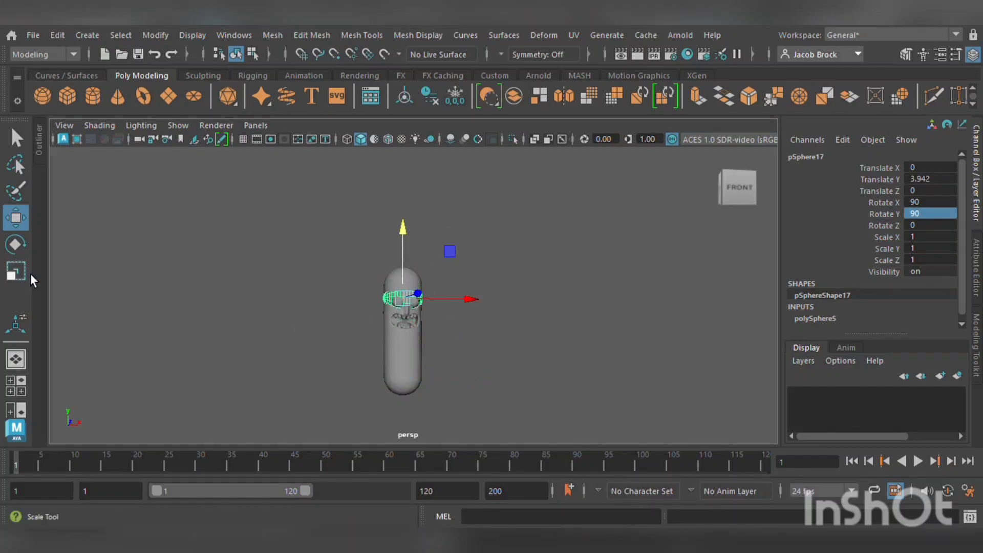
left_click(20, 271)
left_click_drag(422, 301, 399, 302)
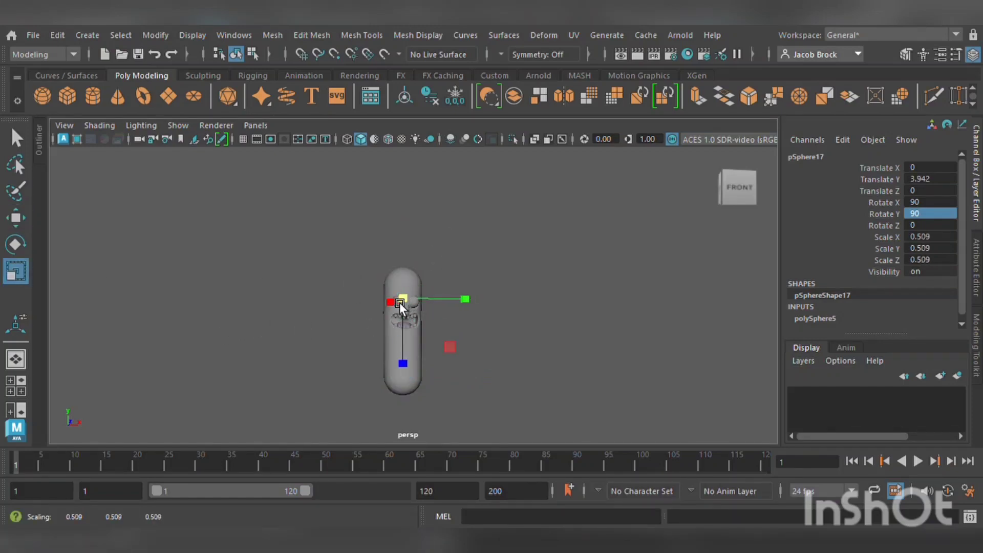
left_click(16, 217)
left_click_drag(271, 383, 462, 338, "alt")
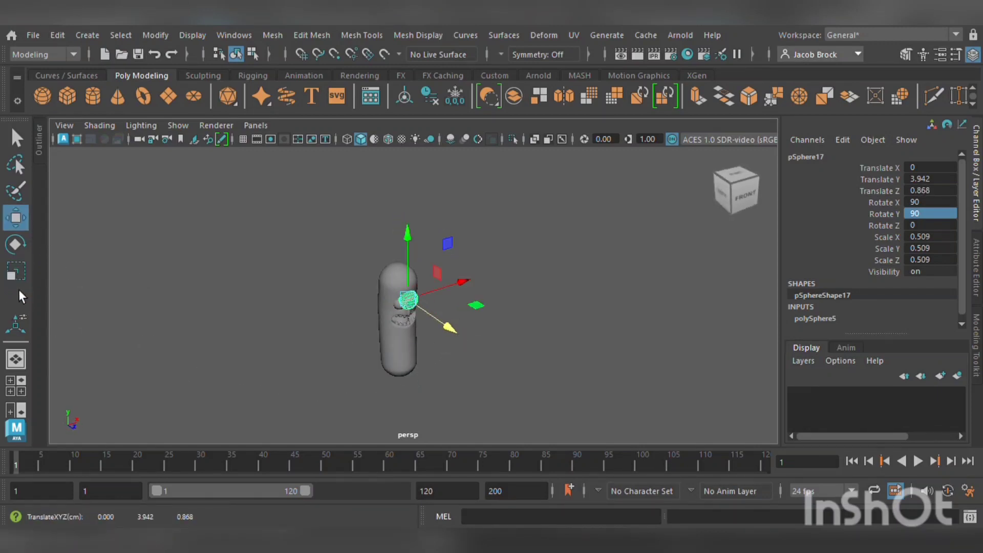
Flatten the sphere into a thin horizontal brow shape by scaling X and Z together to about 0.137
scroll(305, 376, "up", 12)
left_click_drag(352, 411, 299, 371, "alt")
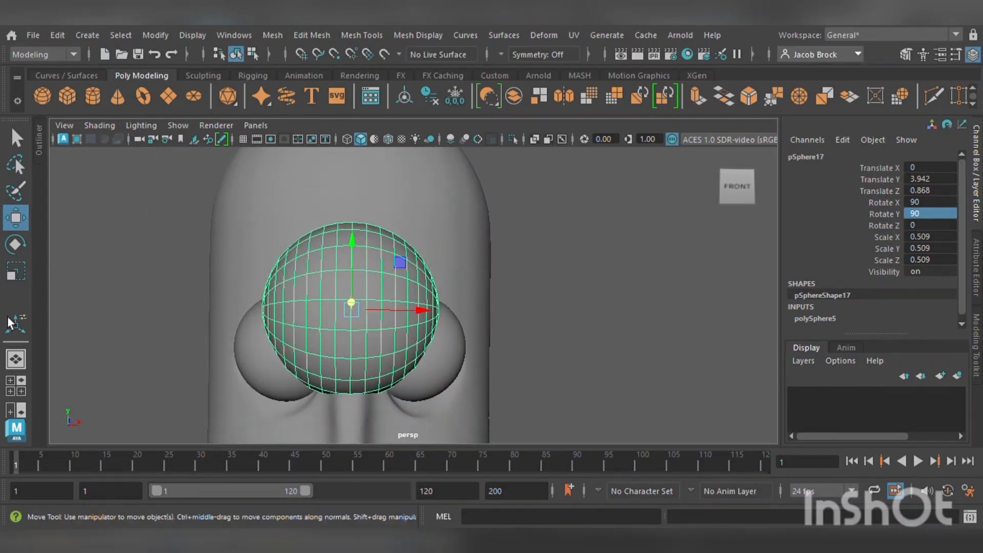
left_click(16, 271)
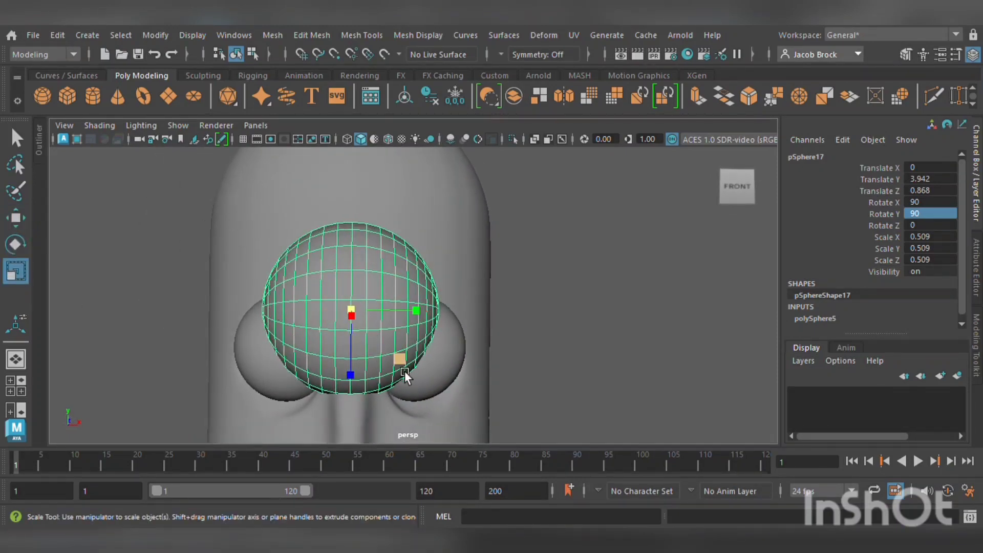
left_click_drag(391, 379, 349, 398, "alt")
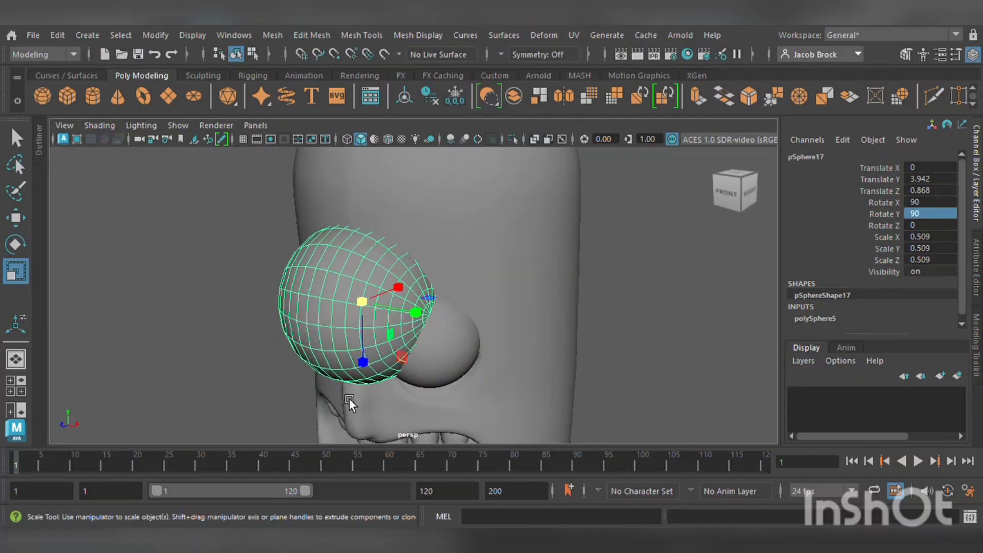
left_click_drag(440, 374, 376, 367, "alt")
left_click_drag(442, 343, 502, 325)
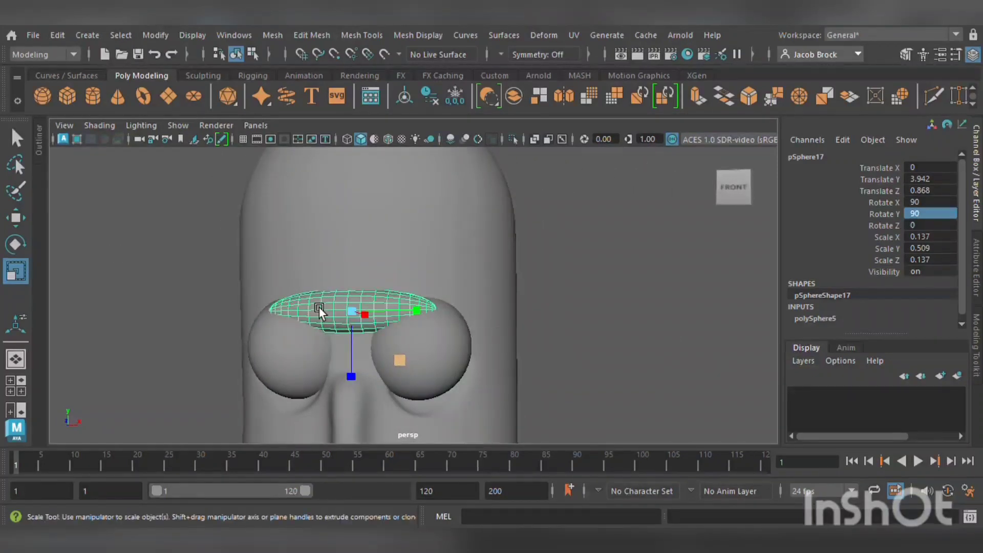
Raise the brow above the eyes to about Y 4.059 and lengthen it to about 0.589 Scale Y
key("w")
left_click_drag(361, 244, 350, 224)
mouse_move(407, 279)
left_mouse_down("alt")
mouse_move(438, 280)
mouse_move(422, 287)
left_mouse_up("alt")
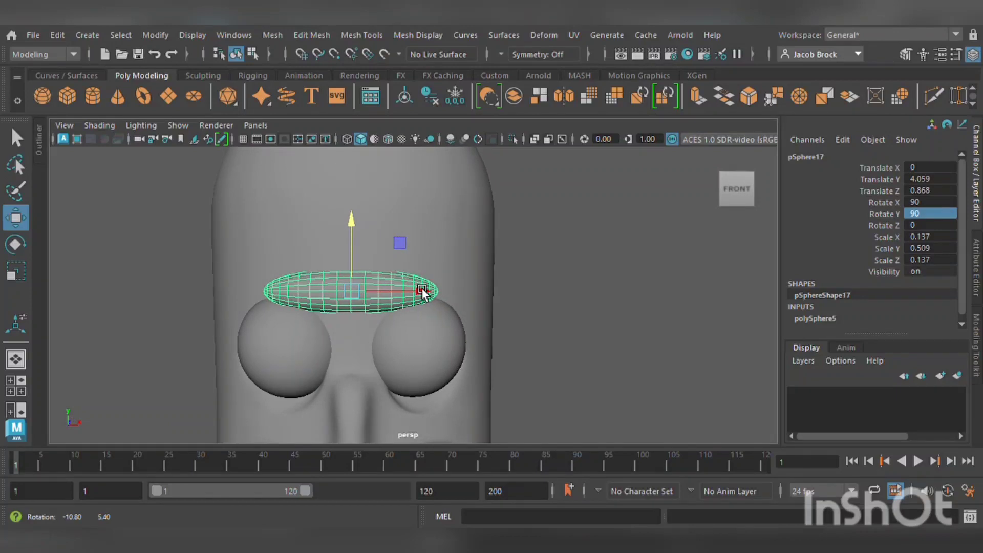
scroll(424, 297, "up", 3)
scroll(406, 328, "down", 6)
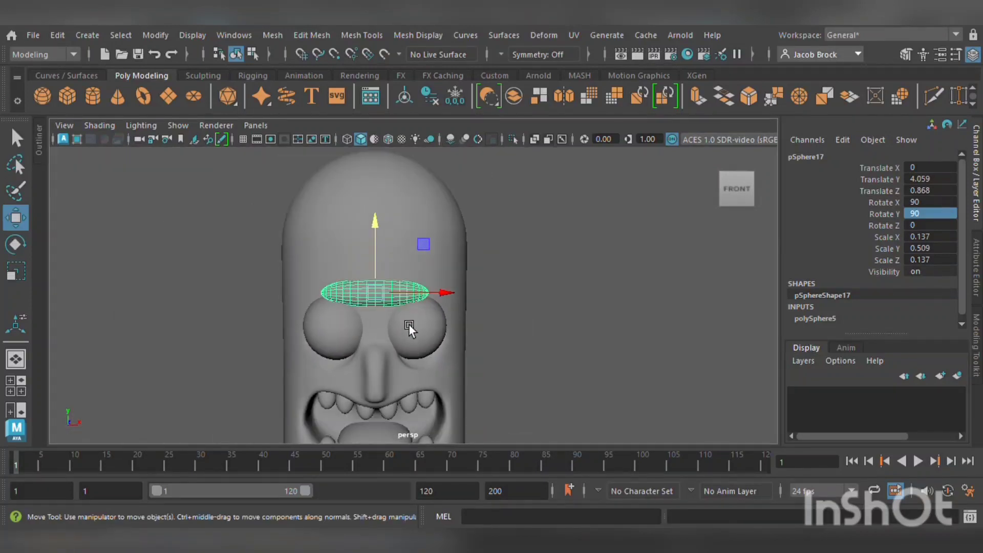
scroll(409, 330, "up", 6)
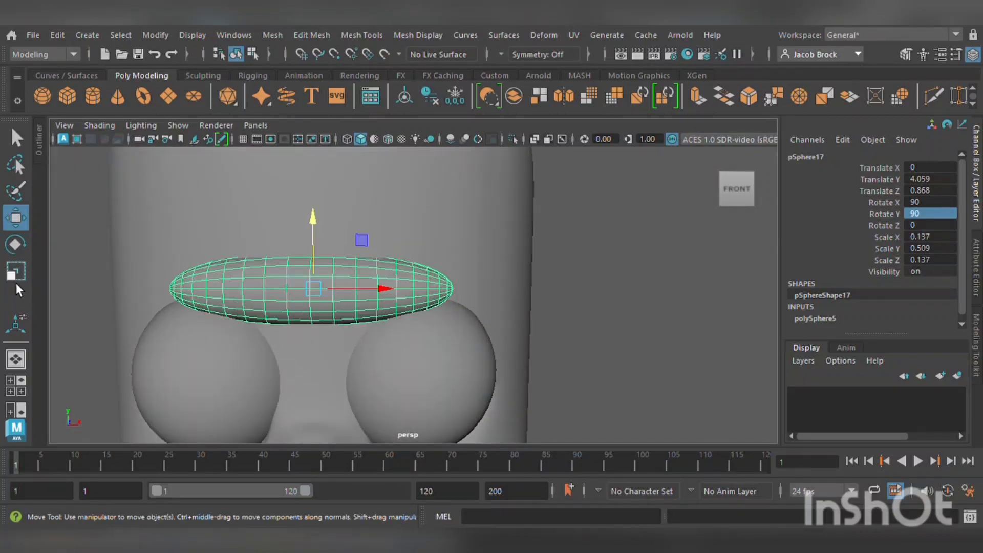
key("r")
left_click_drag(382, 290, 392, 291)
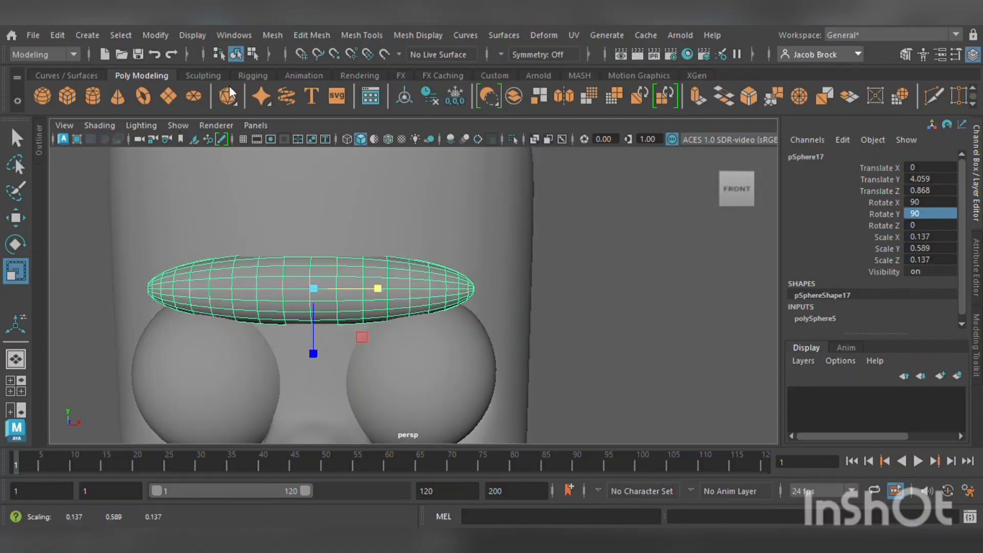
Switch the brow to edge selection and set the symmetry to Object Y
left_click(573, 278)
left_click(376, 307)
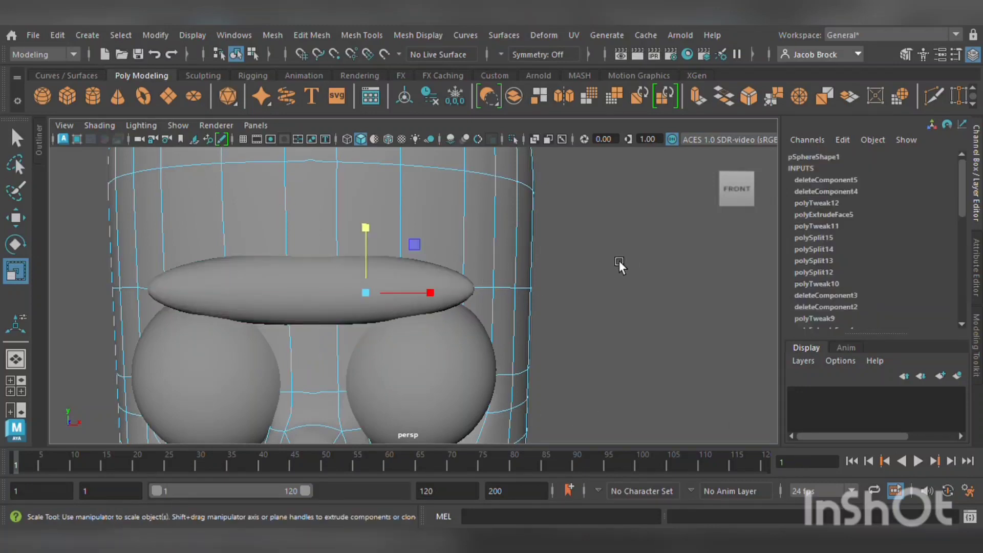
left_click(563, 214)
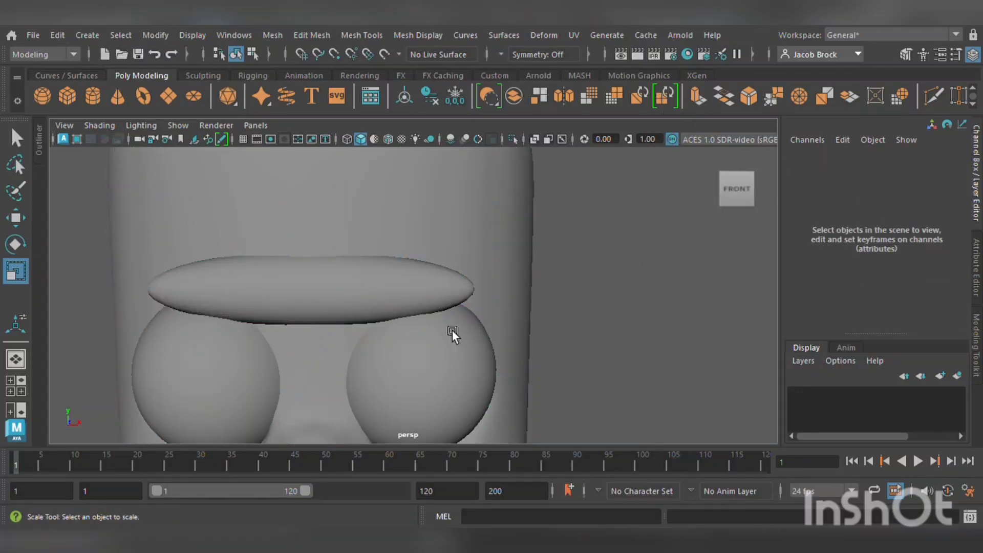
left_click(447, 315)
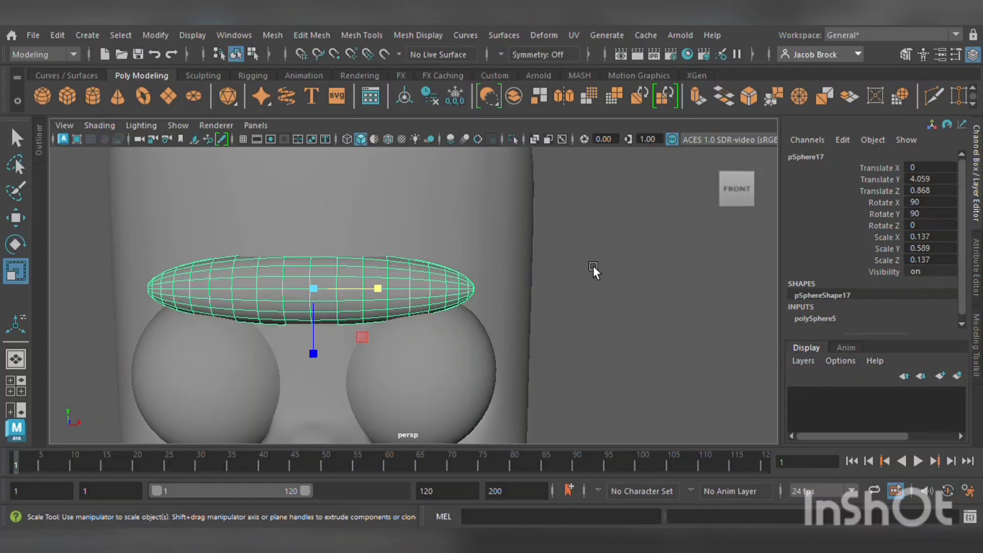
key("F11")
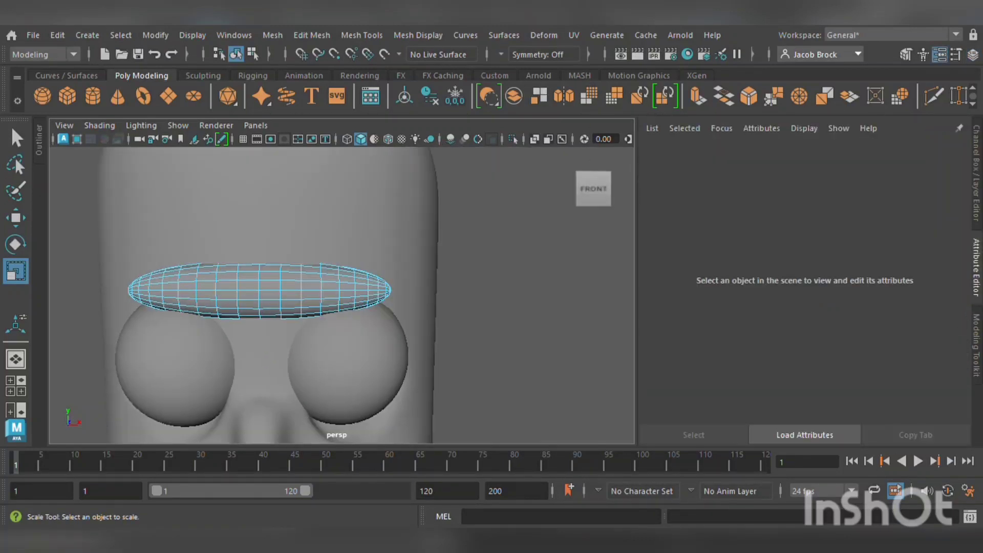
left_click(976, 343)
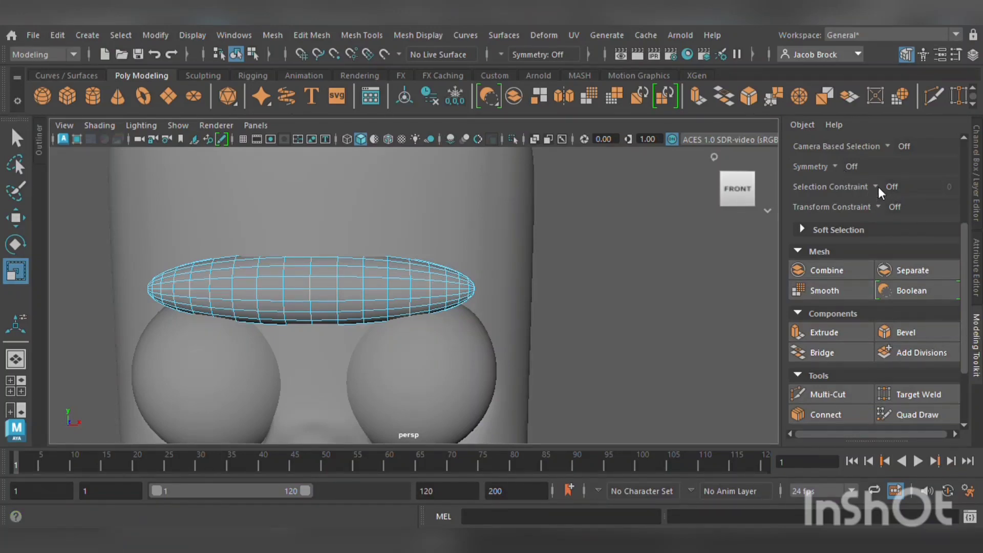
left_click(871, 166)
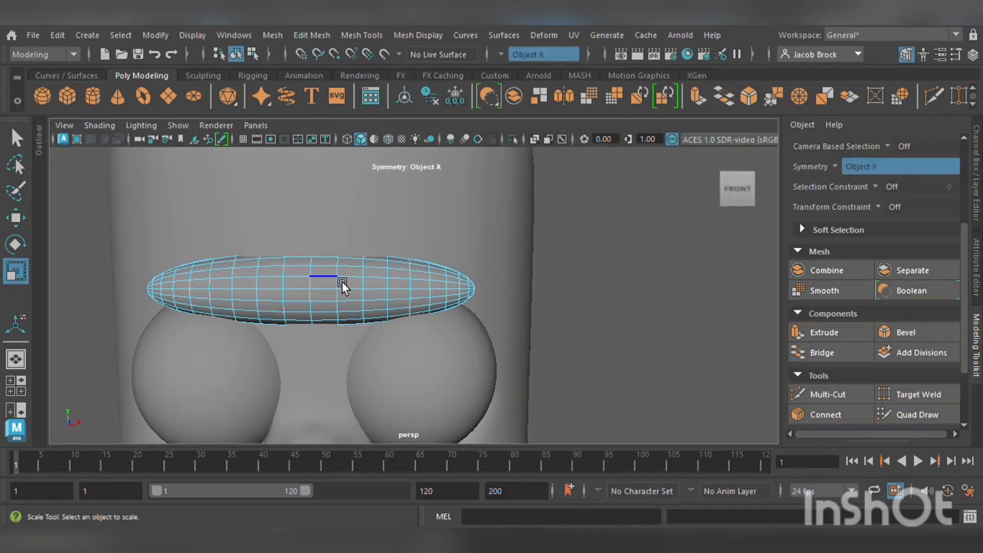
left_click(847, 169)
Raise the first three mirrored edge loops out from the brow's centre progressively, from about Y 4.114 to about Y 4.195
double_click(349, 286)
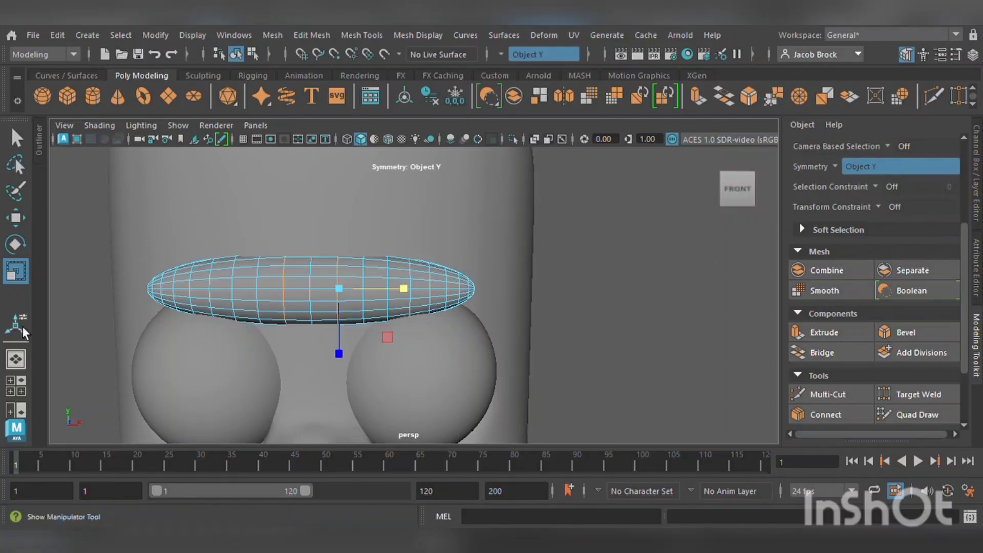
left_click(20, 219)
left_click_drag(350, 226, 350, 210)
double_click(366, 286)
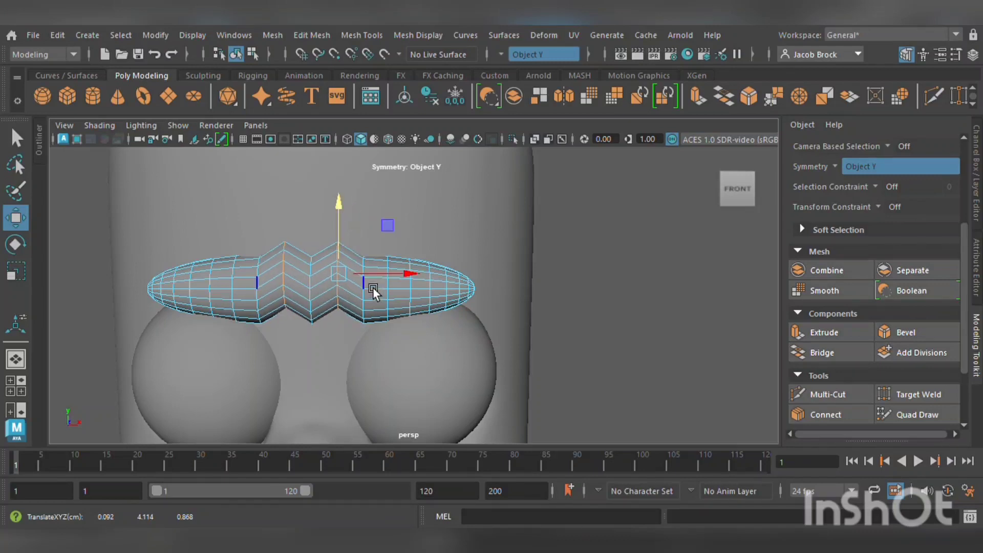
middle_click_drag(379, 267, 384, 214)
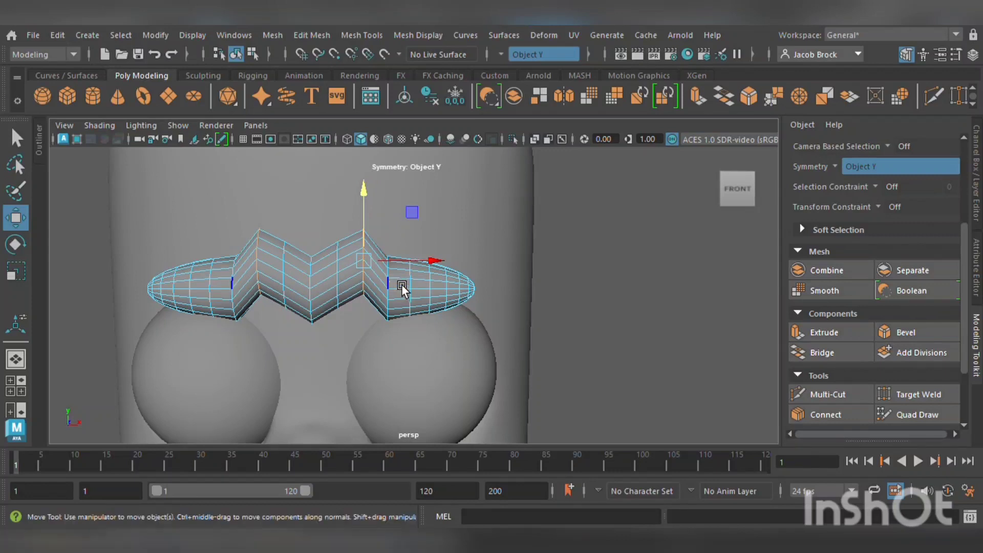
double_click(401, 284)
middle_click_drag(404, 262, 398, 213)
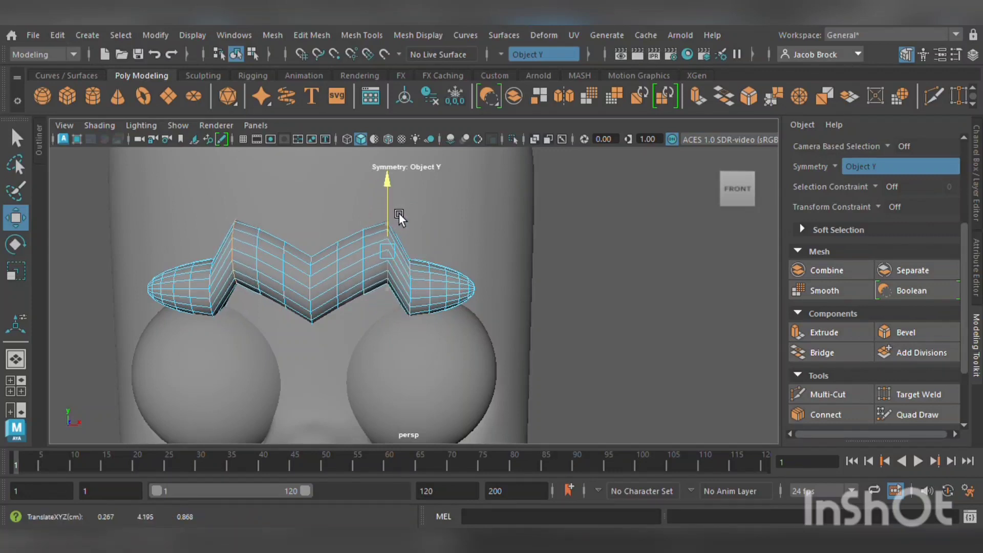
Raise the fourth and fifth mirrored edge loops out from the brow's centre to about Y 4.219 and Y 4.248
double_click(424, 284)
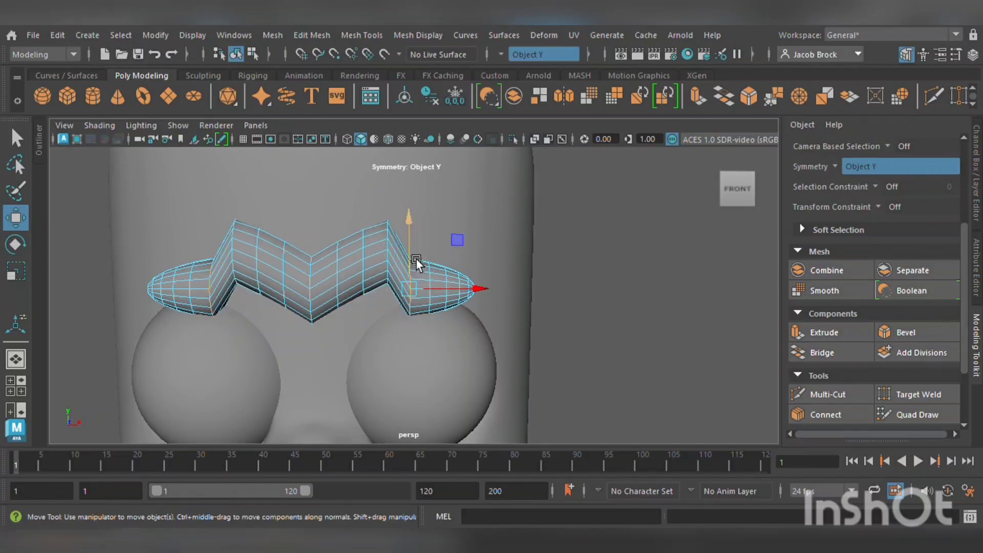
middle_click_drag(415, 258, 428, 200)
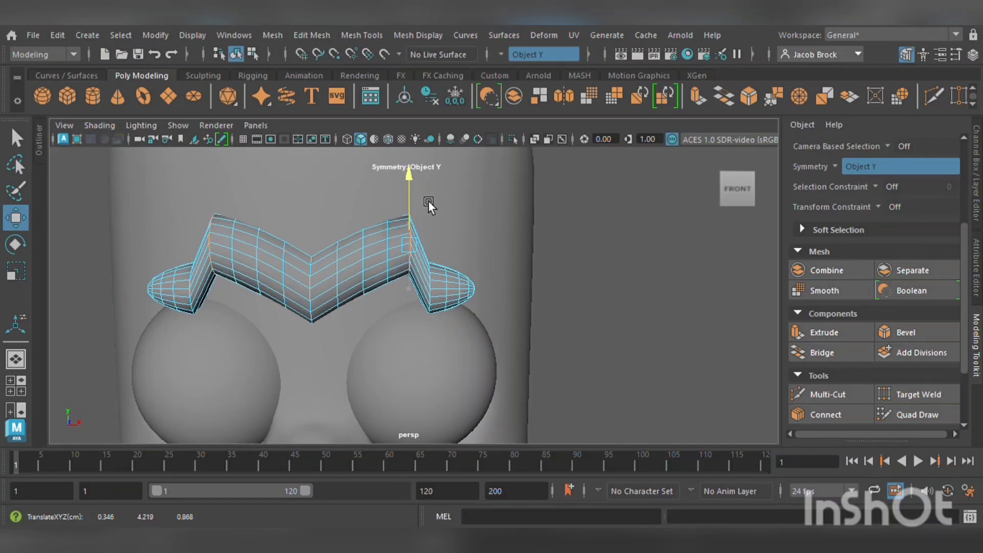
double_click(443, 288)
middle_click_drag(442, 260, 456, 185)
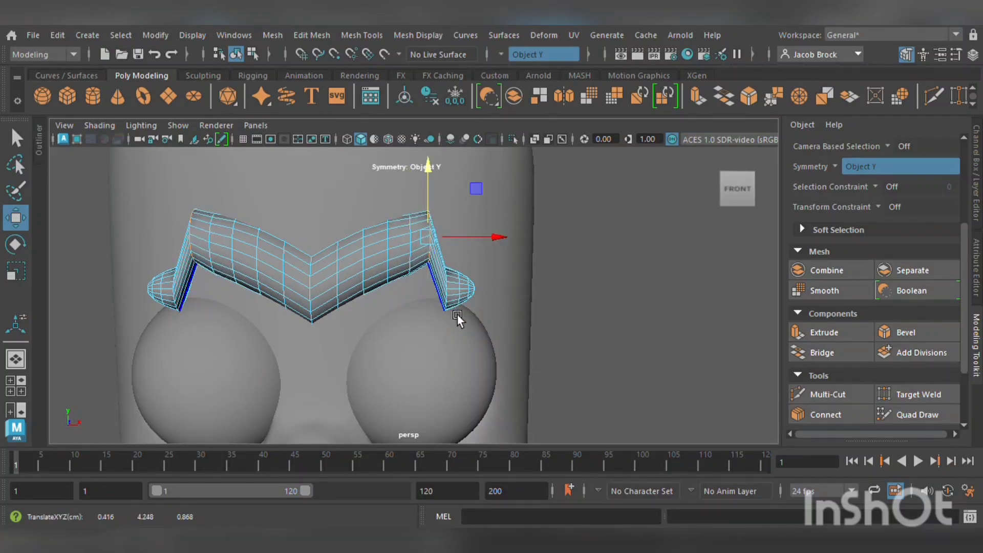
Raise the next two mirrored edge loops toward the brow's outer ends, the first to about Y 4.281 and the second higher
scroll(457, 314, "up", 3)
middle_click_drag(434, 319, 397, 338, "alt")
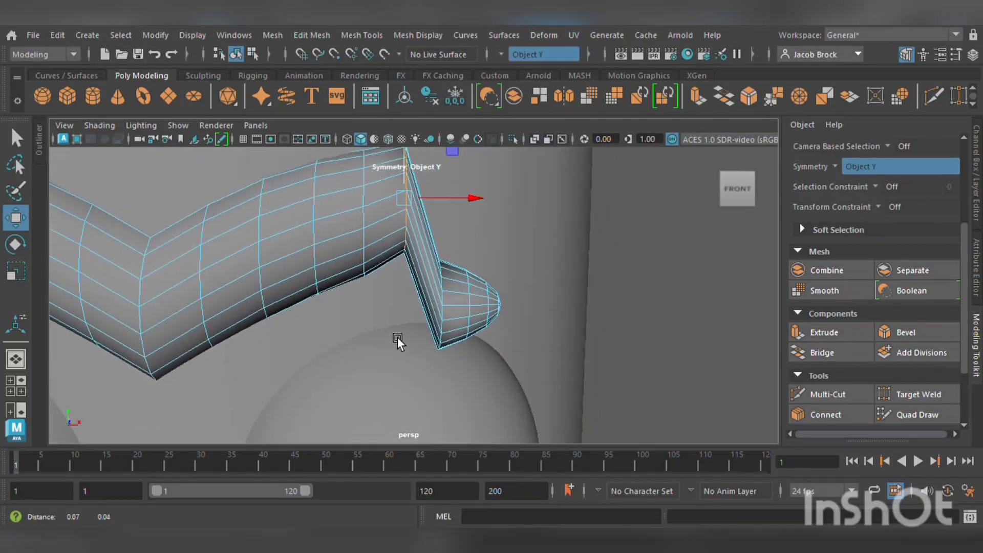
double_click(455, 310)
middle_click_drag(458, 249, 457, 117)
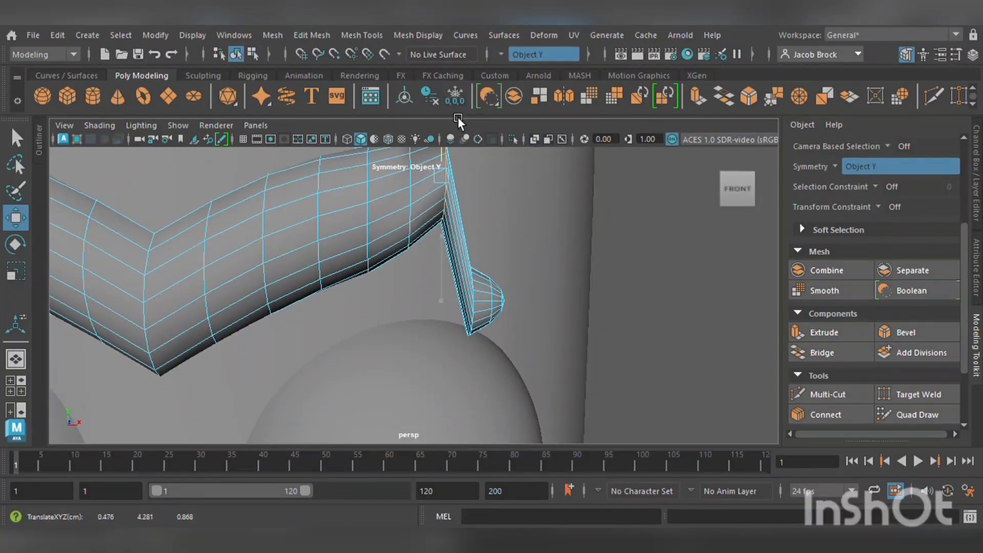
double_click(487, 310)
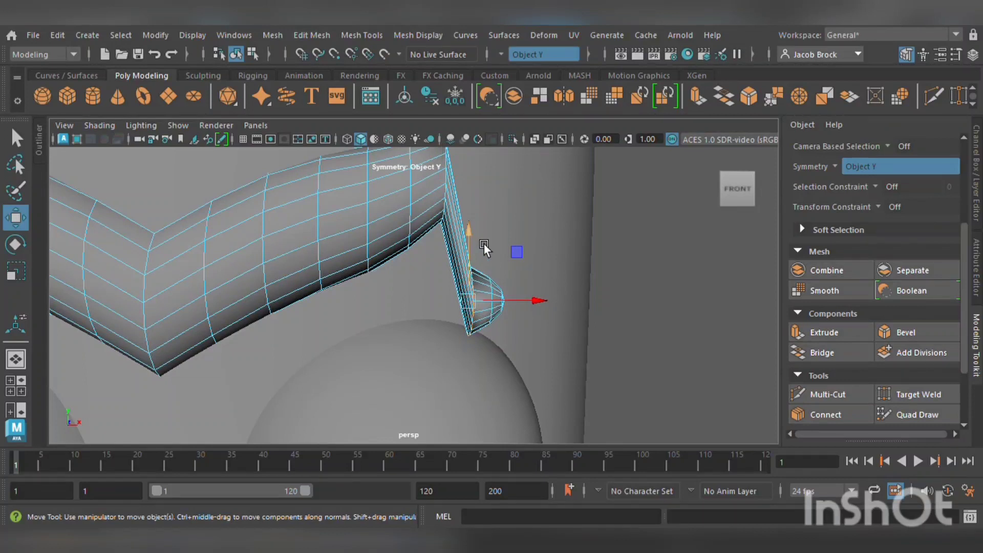
left_click_drag(482, 243, 509, 102)
middle_click_drag(499, 207, 448, 283, "alt")
left_click_drag(461, 388, 431, 394, "alt")
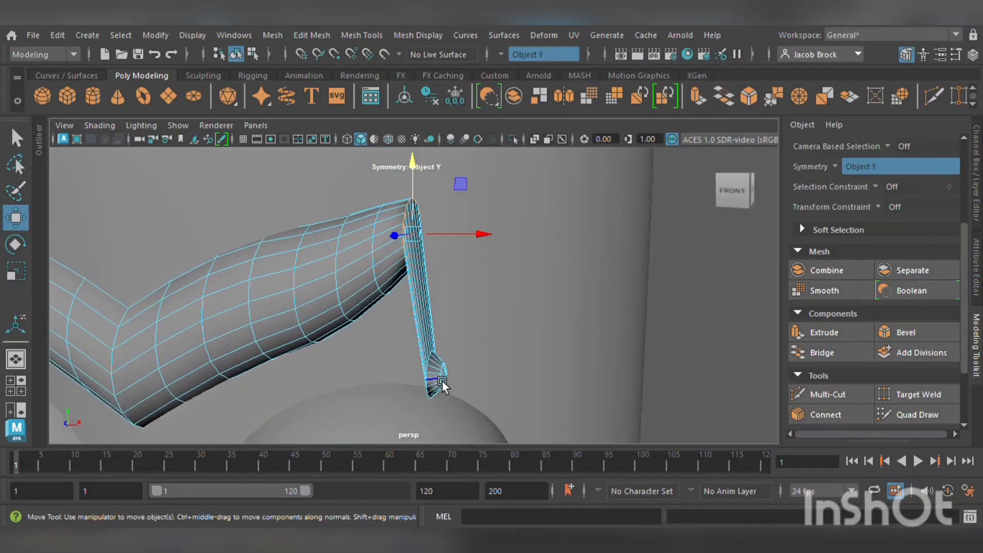
Raise the remaining mirrored edge loops at the brow's rounded tips up to the level of the raised outer loops
scroll(443, 377, "up", 5)
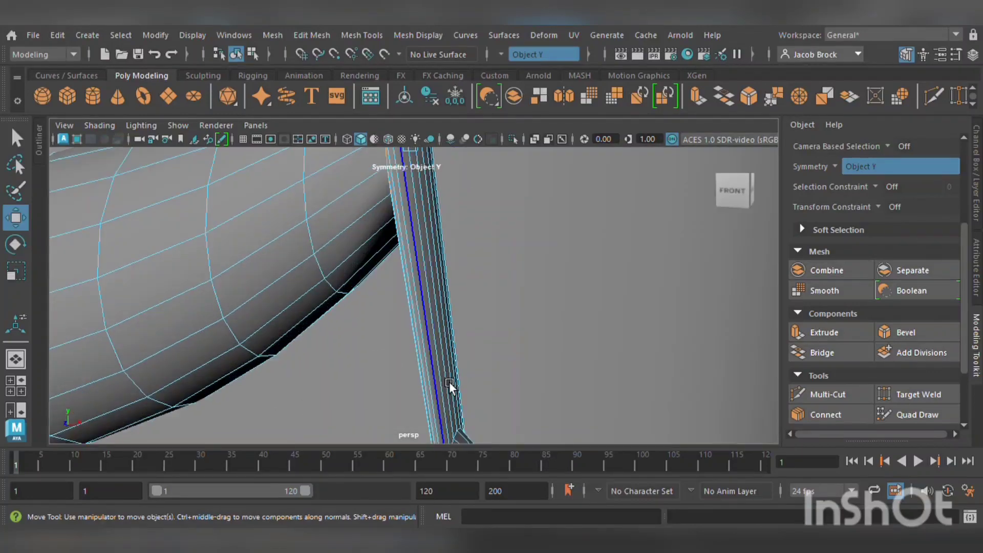
middle_click_drag(449, 384, 423, 292, "alt")
left_click(391, 294)
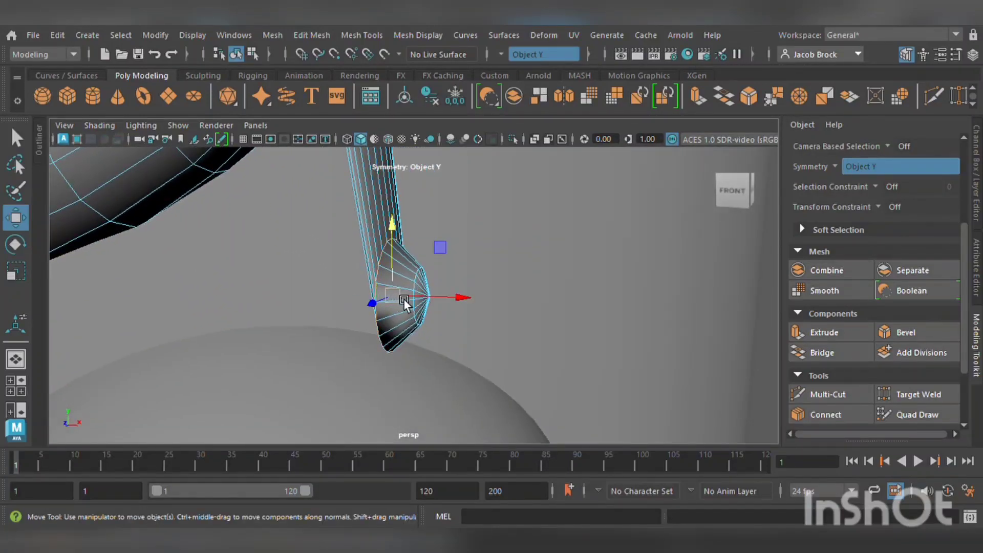
key("Tab")
double_click(422, 317, "shift")
left_click_drag(408, 232, 438, 154)
middle_click_drag(438, 153, 472, 292, "alt")
left_click_drag(454, 298, 459, 140)
middle_click_drag(484, 191, 459, 290, "alt")
left_click_drag(424, 277, 431, 191)
middle_click_drag(463, 317, 504, 77, "alt")
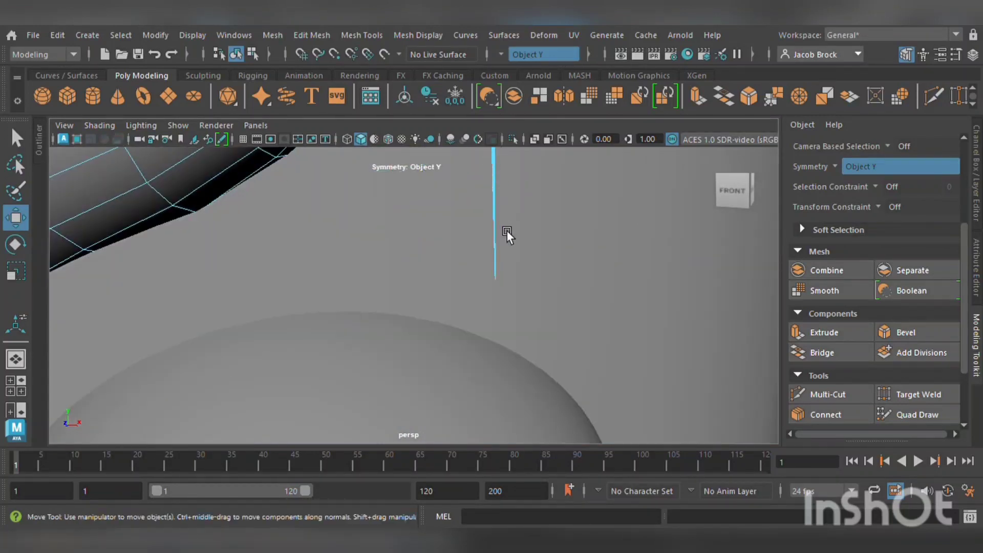
Switch to vertex selection and raise the mirrored end vertices until they close the brow's tips
left_click_drag(506, 233, 512, 309, "alt")
key("F9")
scroll(510, 306, "down", 5)
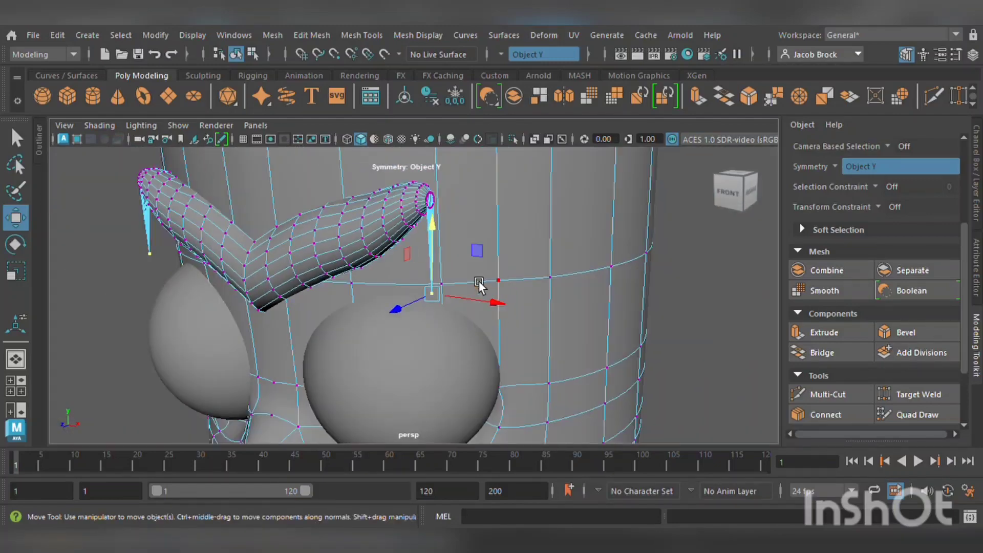
left_click_drag(444, 222, 452, 133)
scroll(417, 284, "down", 4)
left_click_drag(390, 318, 505, 271, "alt")
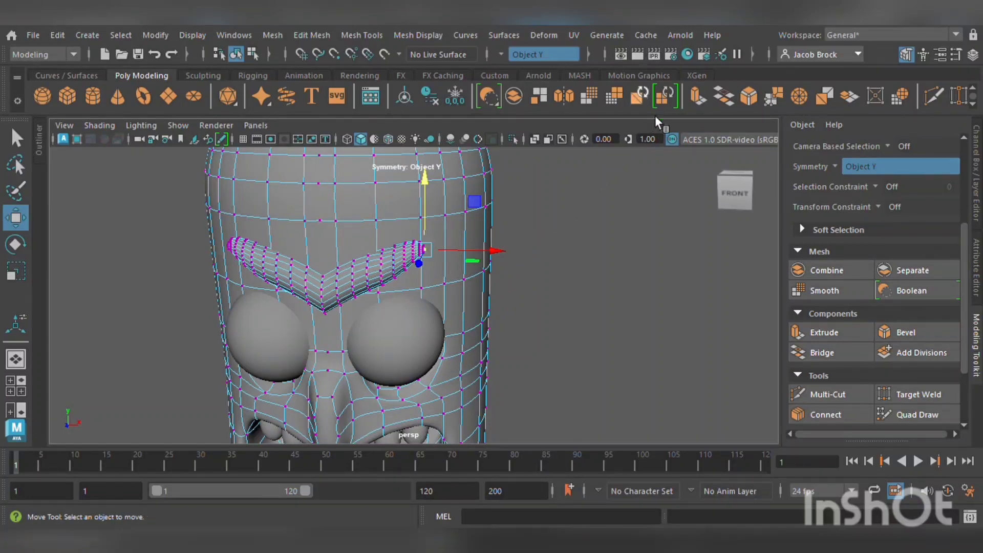
Display the brow in smooth preview and lower it slightly toward the eyes in object selection mode
left_click(615, 253)
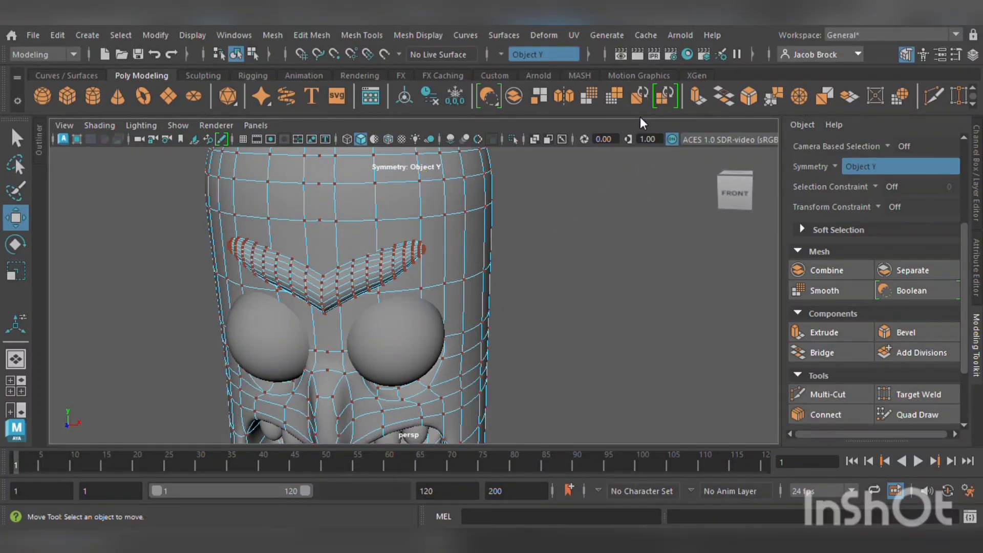
key("F10")
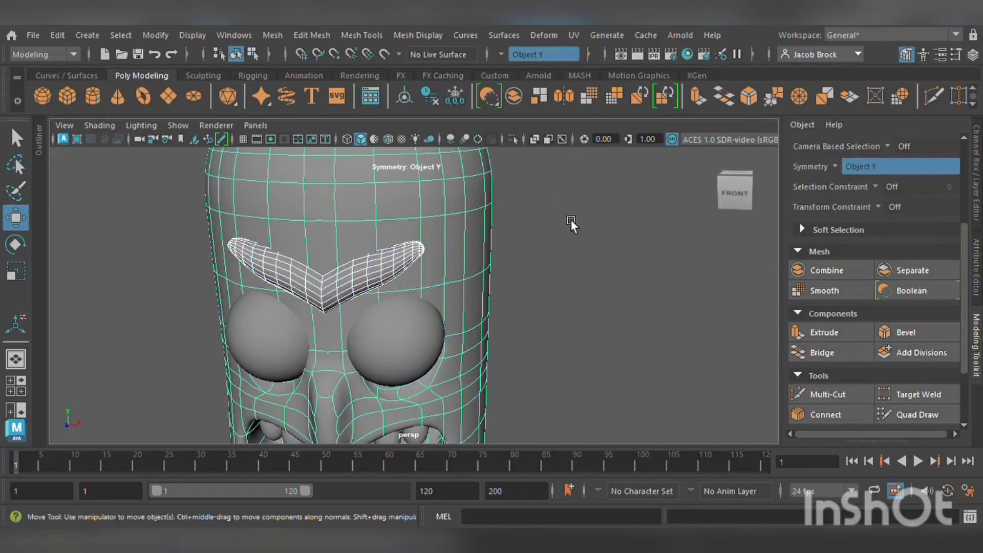
left_click(372, 269)
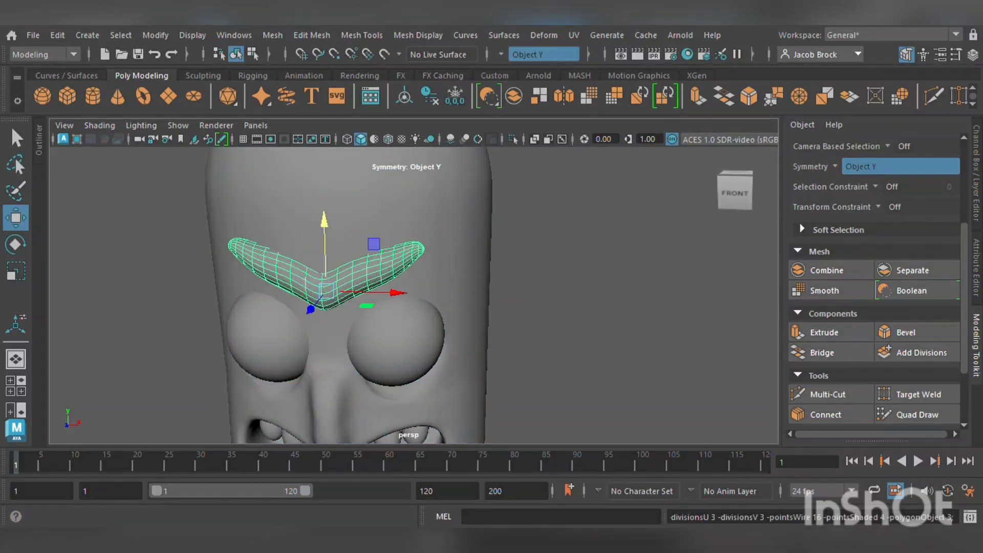
left_click_drag(323, 289, 405, 280, "alt")
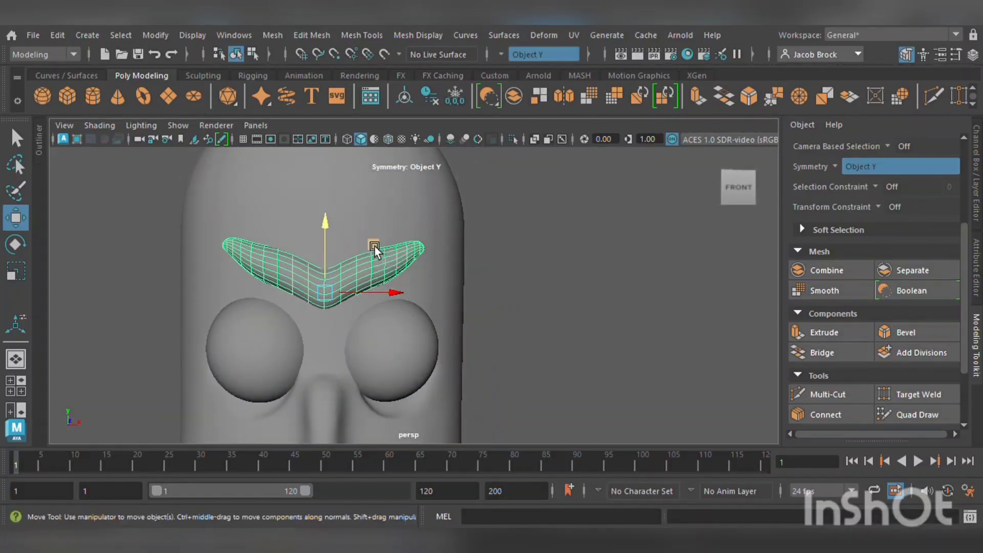
left_click_drag(327, 221, 343, 238)
left_click(631, 299)
scroll(575, 326, "down", 5)
left_click_drag(576, 324, 593, 345, "alt")
scroll(594, 346, "up", 8)
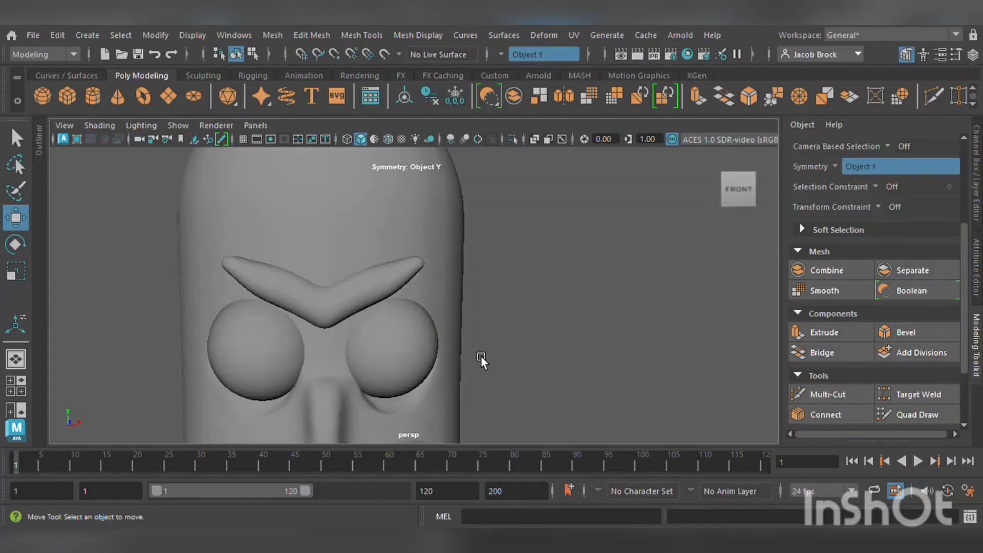
Center the brow's pivot and return the body to object selection with nothing selected
left_click(396, 263)
scroll(397, 280, "up", 4)
middle_click_drag(403, 288, 416, 344, "alt")
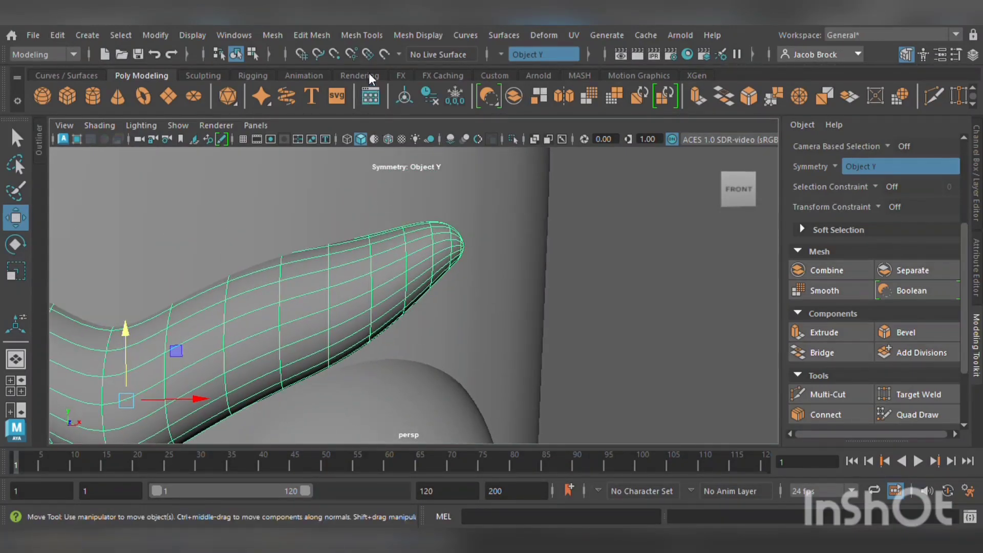
left_click(404, 95)
left_click(642, 305)
scroll(601, 305, "down", 10)
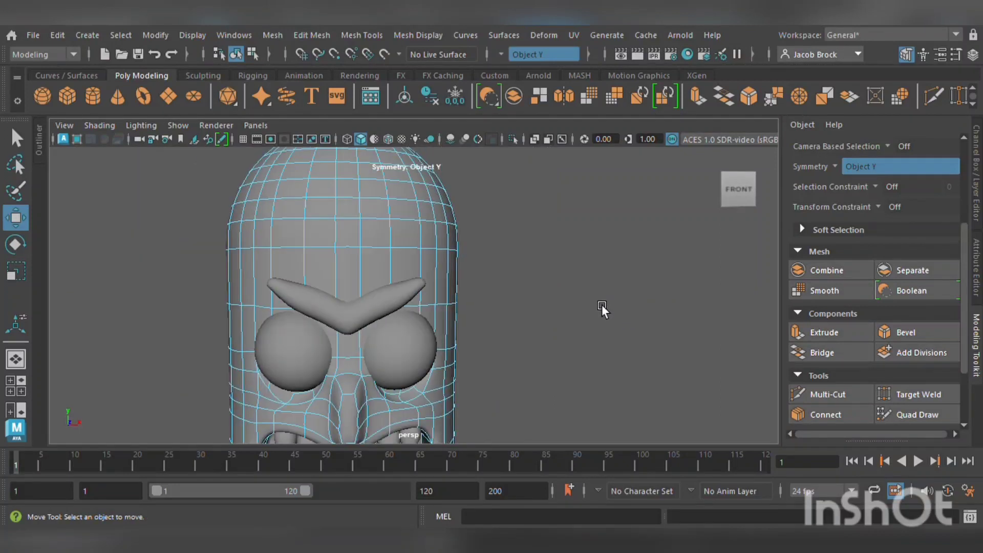
key("F8")
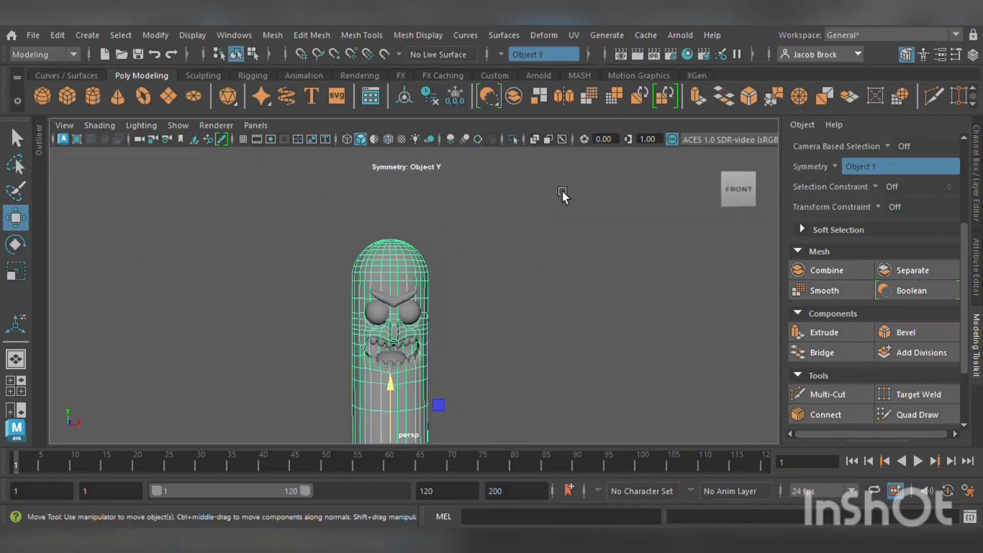
left_click(562, 195)
Examine the shape and placement of the brow against the eyes and the whole face, up close and from afar
left_click_drag(567, 347, 499, 379, "alt")
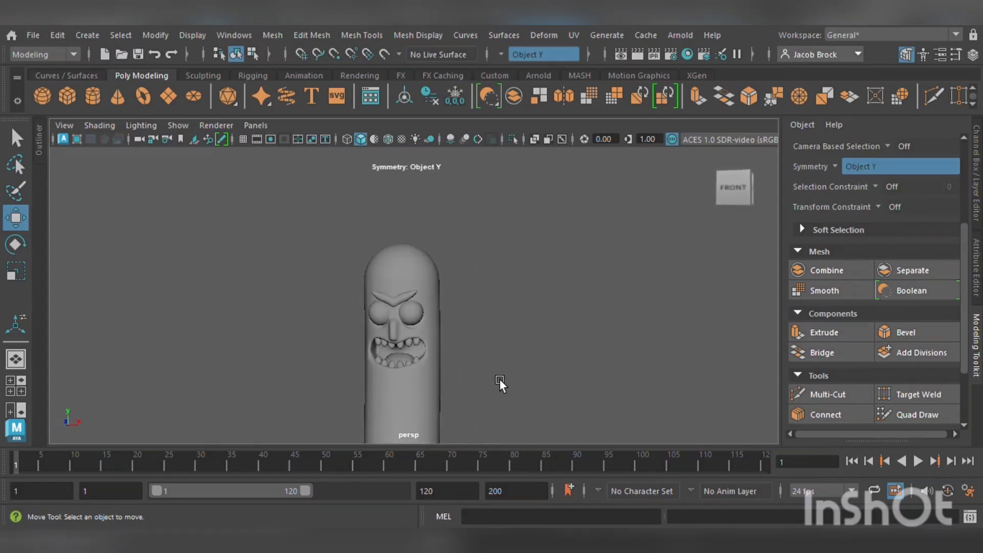
scroll(435, 401, "up", 10)
middle_click_drag(435, 402, 491, 379, "alt")
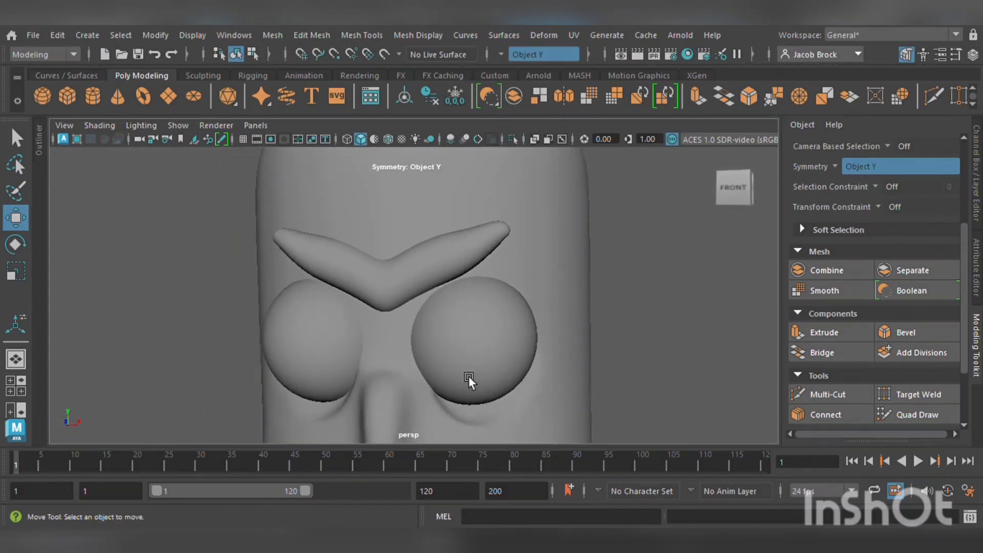
scroll(469, 348, "down", 10)
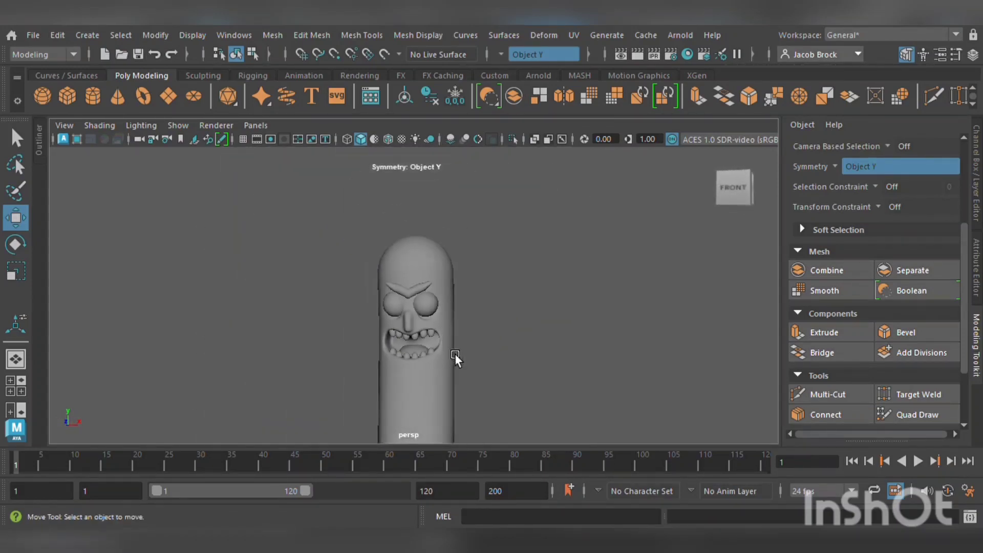
scroll(443, 365, "up", 5)
scroll(478, 385, "down", 4)
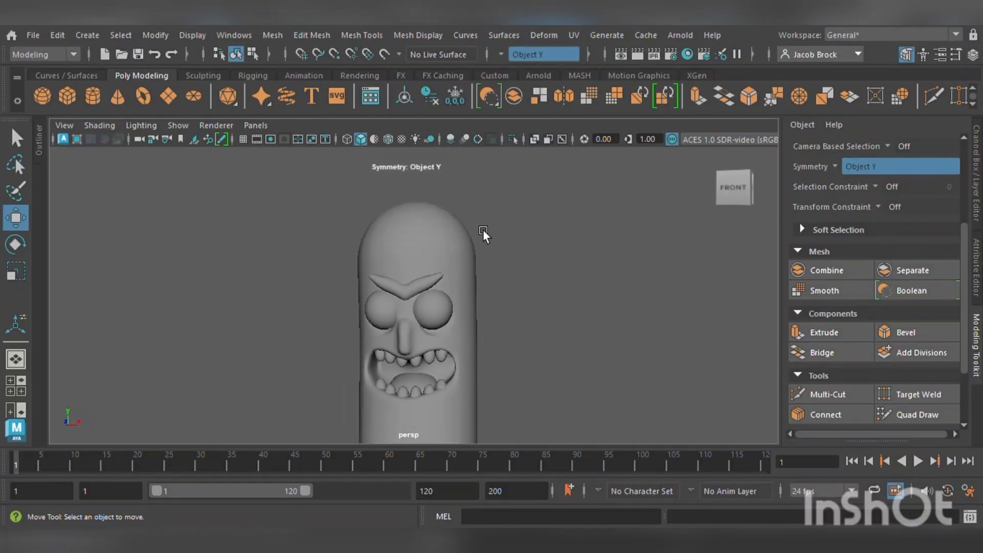
scroll(480, 234, "down", 3)
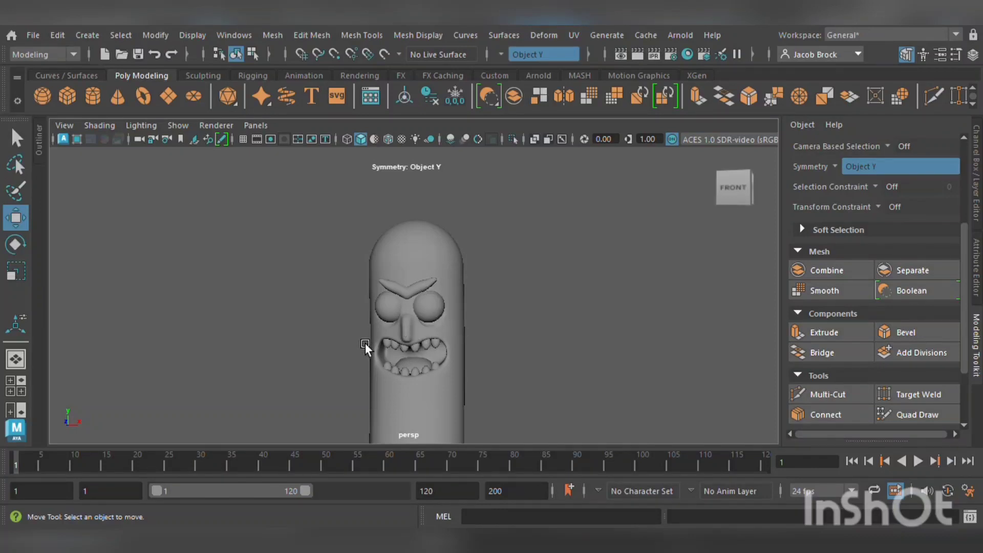
Switch the body to face selection and examine its polygon layout on the back and beside the mouth
mouse_move(348, 328)
left_mouse_down("alt")
mouse_move(368, 349)
mouse_move(574, 372)
mouse_move(683, 357)
mouse_move(365, 330)
left_mouse_up("alt")
left_click(449, 331)
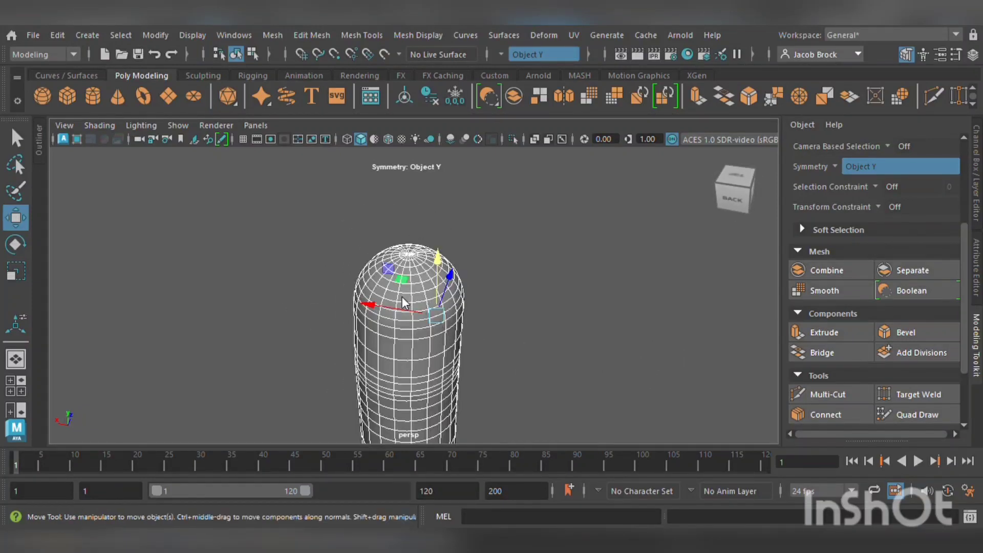
key("F11")
scroll(421, 306, "up", 3)
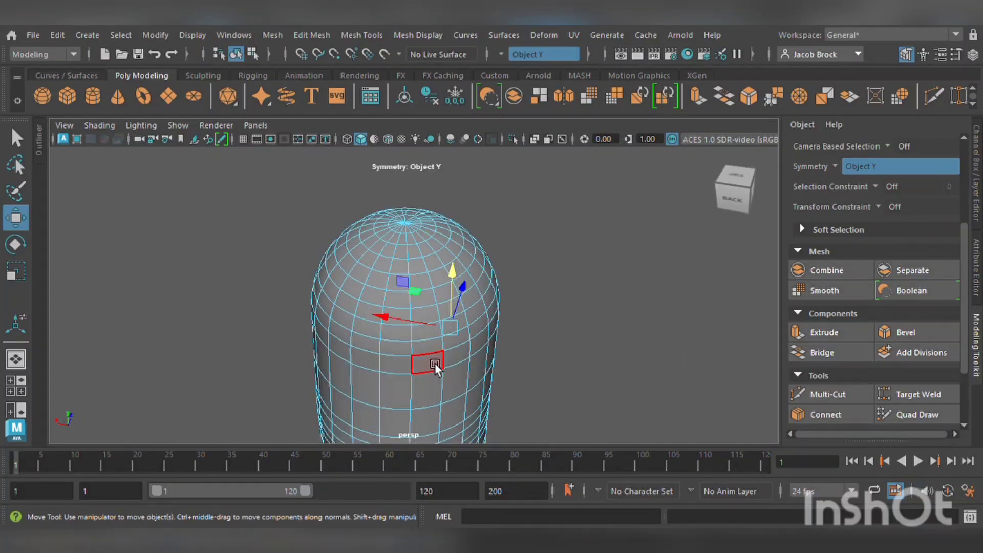
left_click(395, 366)
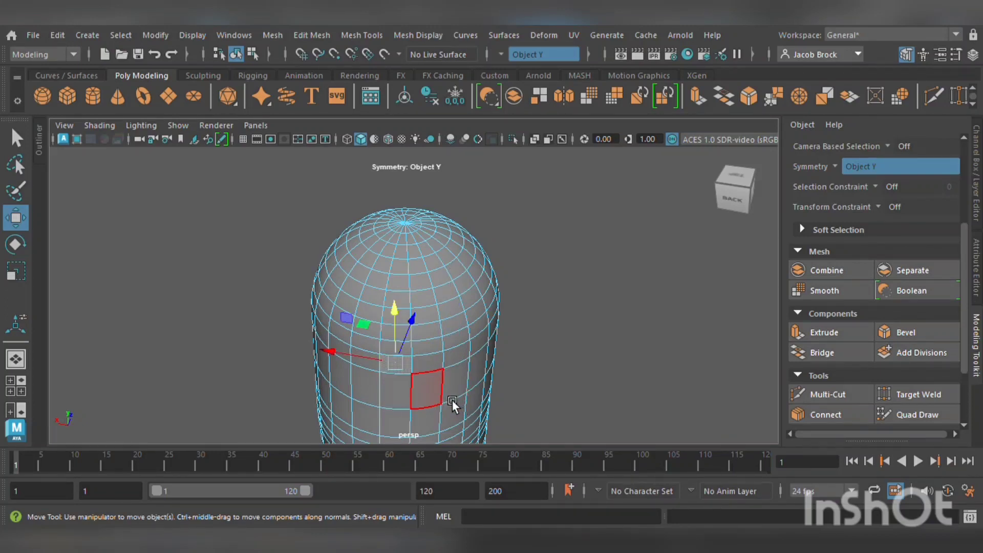
left_click(398, 298)
left_click_drag(370, 343, 432, 321, "alt")
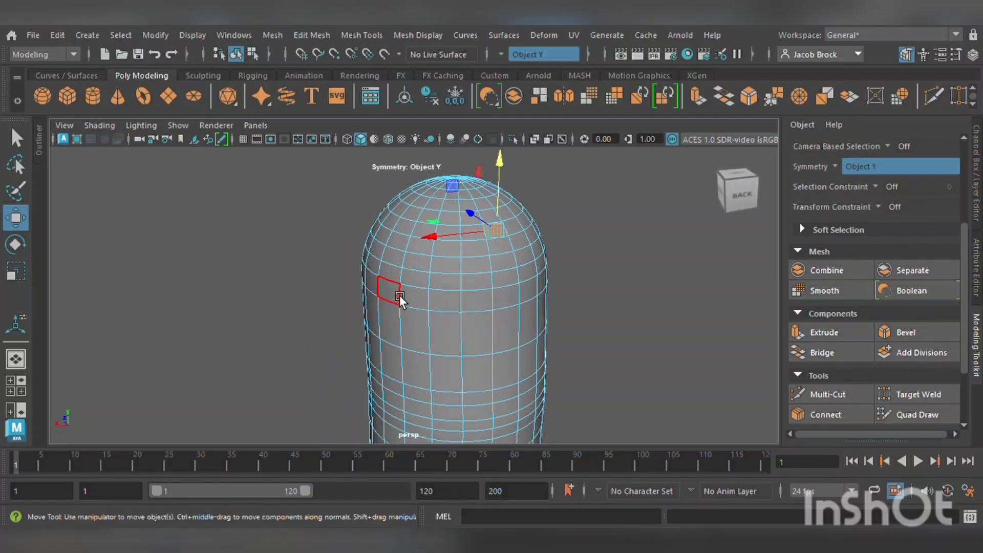
left_click(411, 242)
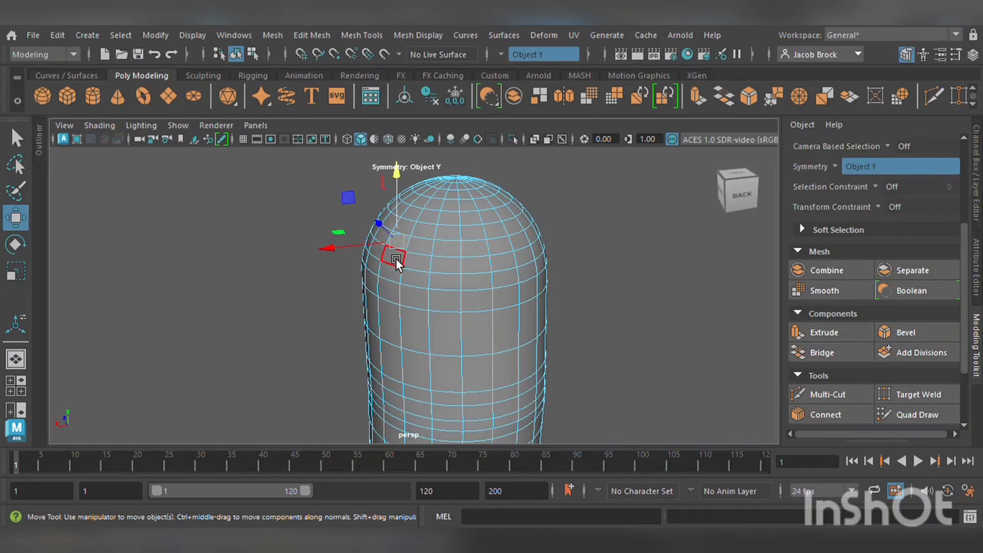
left_click(388, 256)
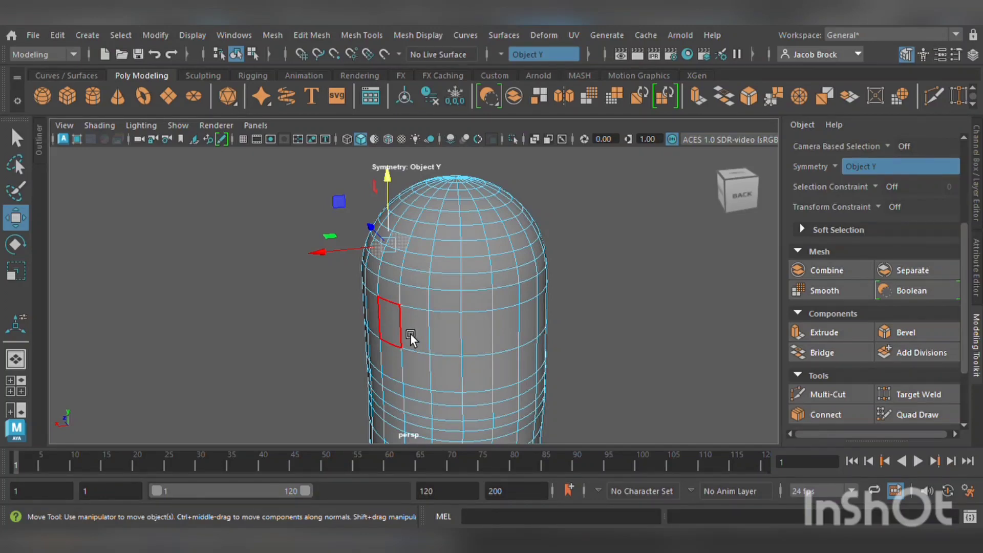
left_click_drag(500, 329, 207, 296, "alt")
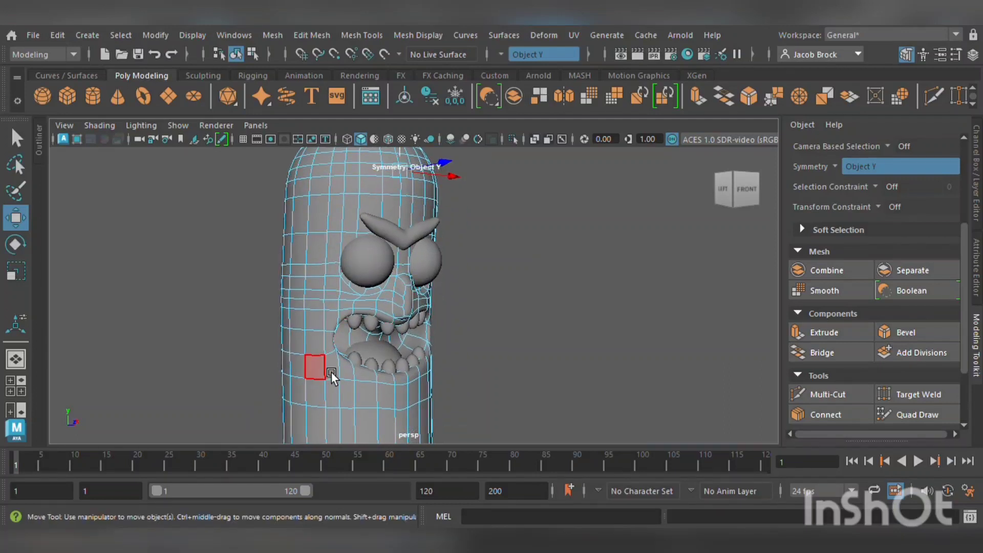
left_click(330, 372)
Turn symmetry off and insert horizontal edge loops around the lower body just above its rounded bottom with Multi-Cut
left_click_drag(460, 416, 468, 241, "alt")
left_click_drag(452, 339, 398, 343, "alt")
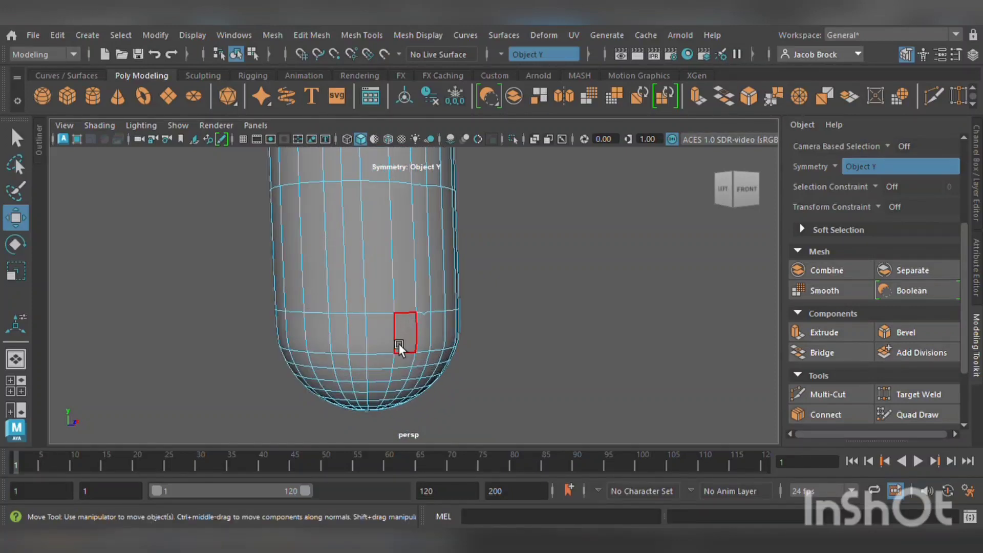
left_click(827, 394)
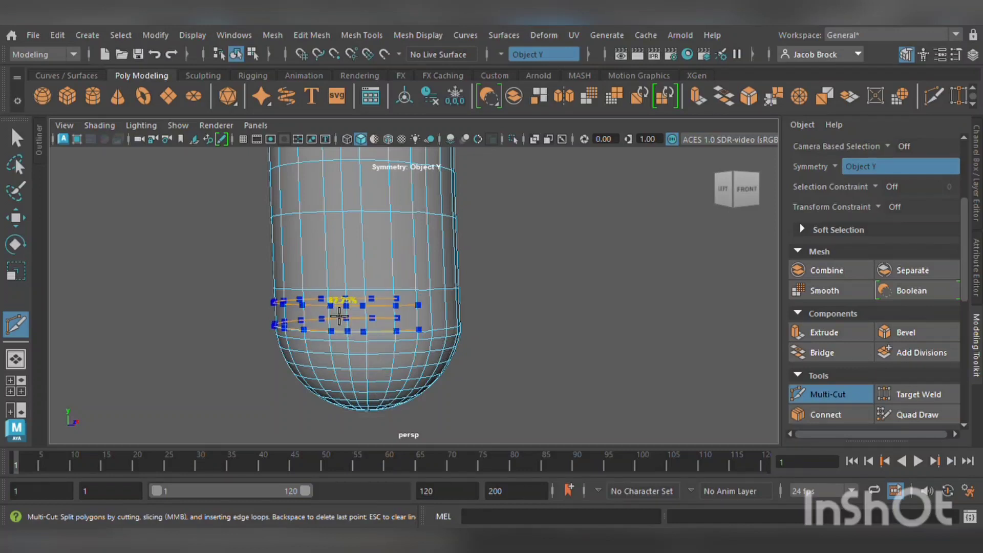
left_click(339, 318, "ctrl")
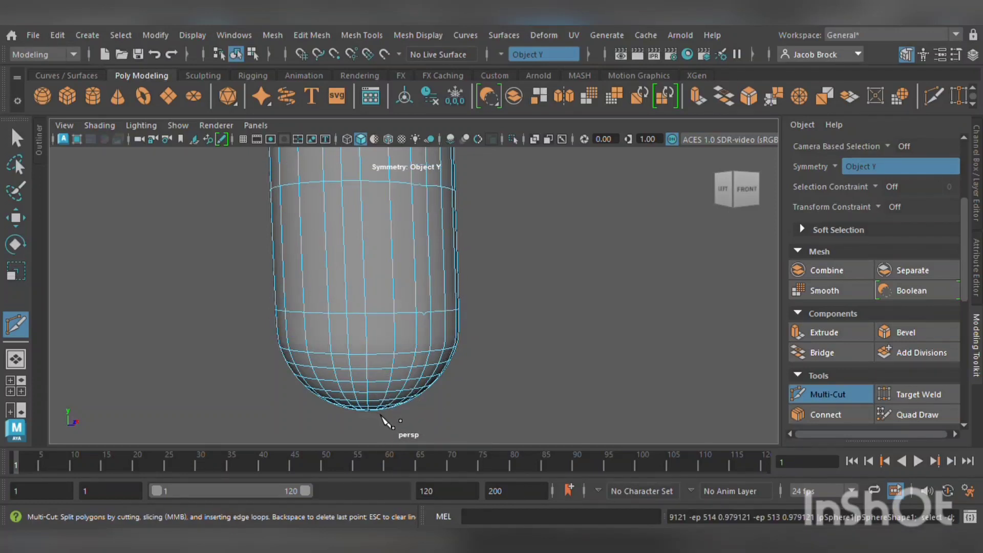
left_click(850, 173)
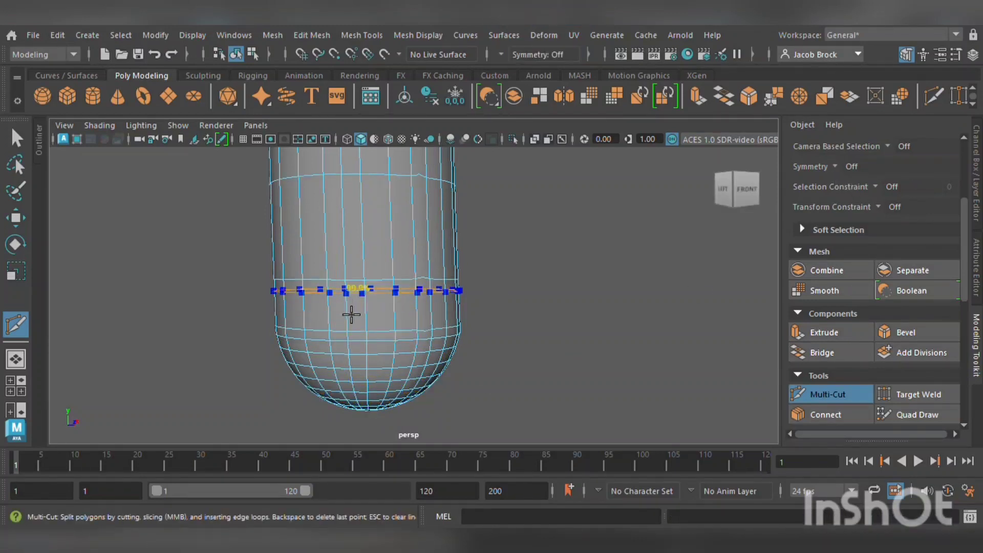
left_click_drag(369, 417, 353, 379, "alt")
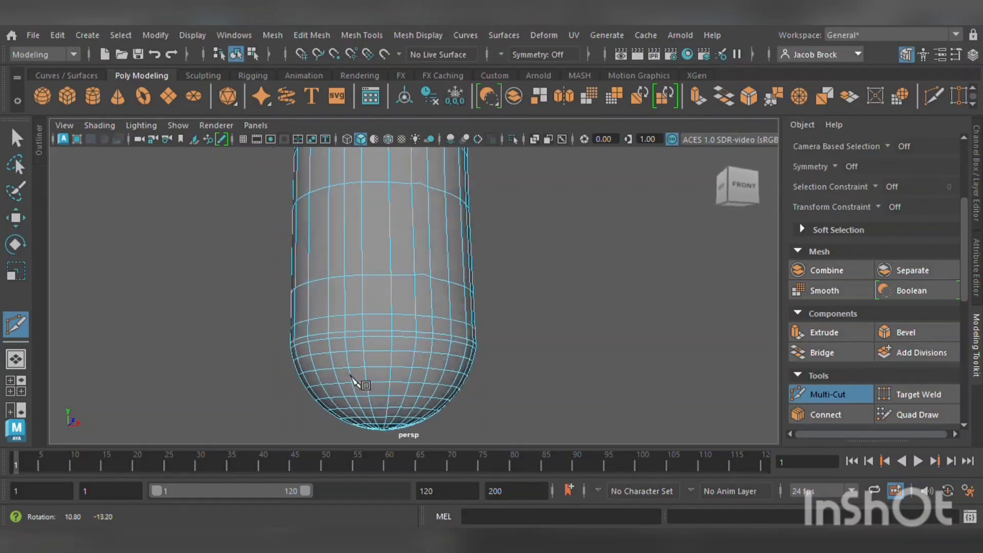
left_click(18, 224)
left_click_drag(291, 269, 315, 299, "alt")
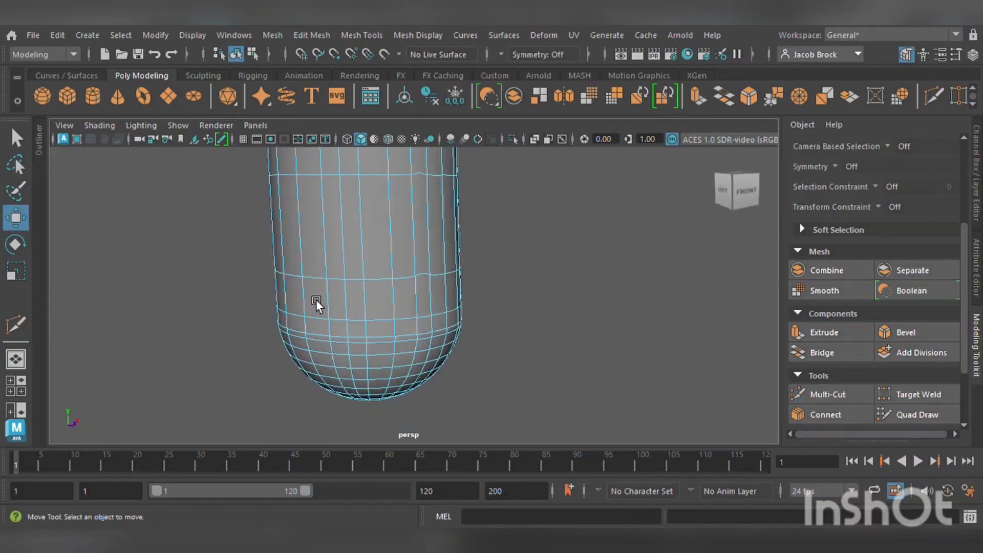
middle_click_drag(315, 299, 343, 523, "alt")
middle_click_drag(365, 389, 371, 484, "alt")
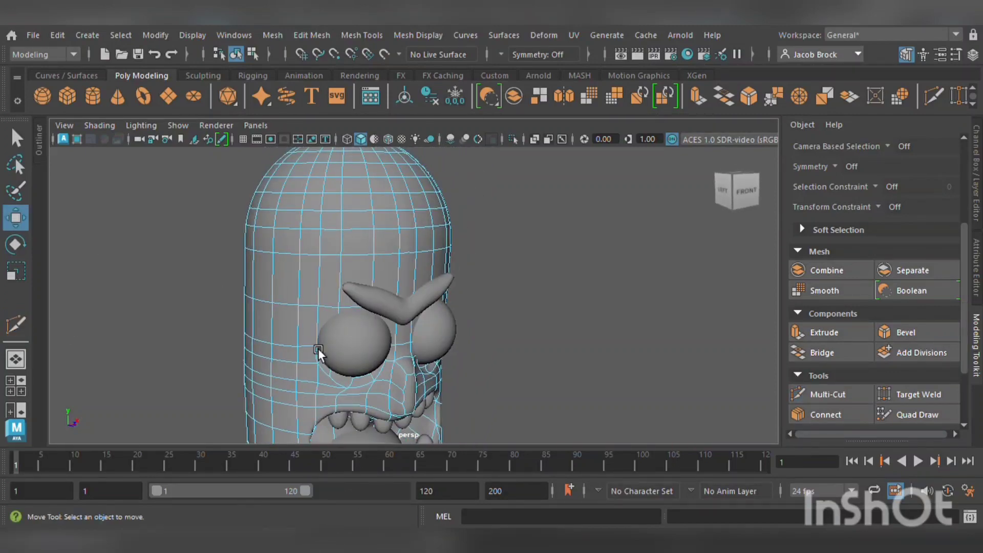
left_click_drag(318, 351, 573, 364, "alt")
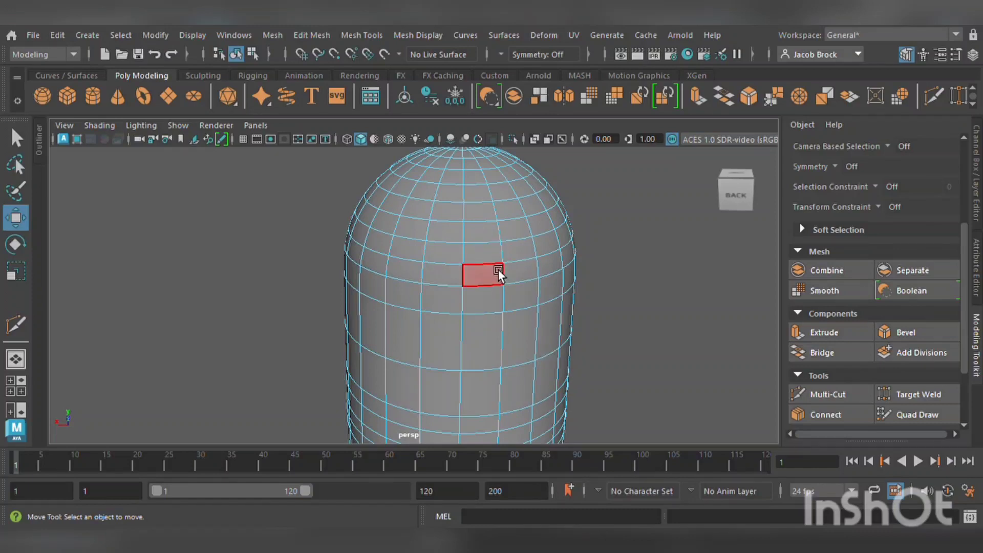
left_click(488, 256)
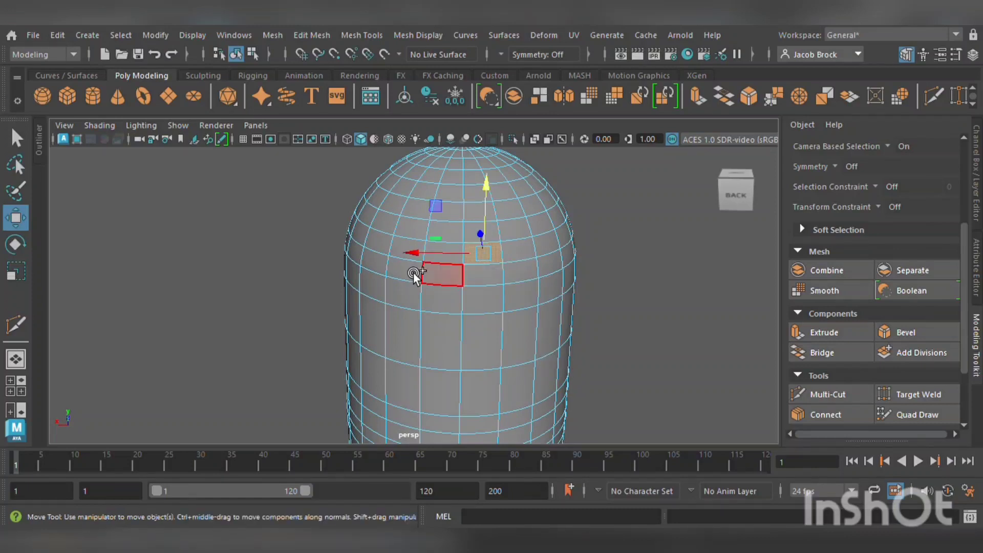
left_click(361, 253, "shift")
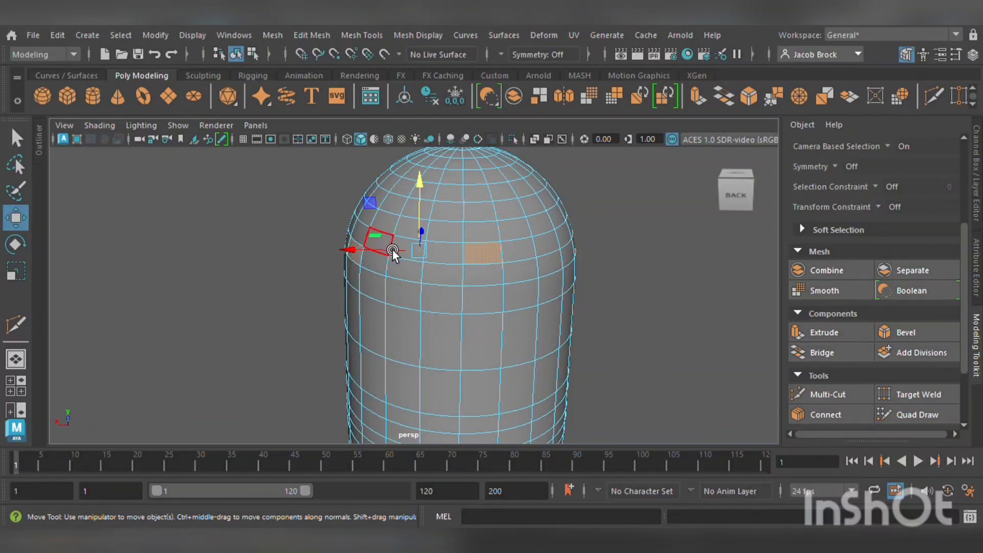
left_click_drag(517, 258, 271, 263, "alt")
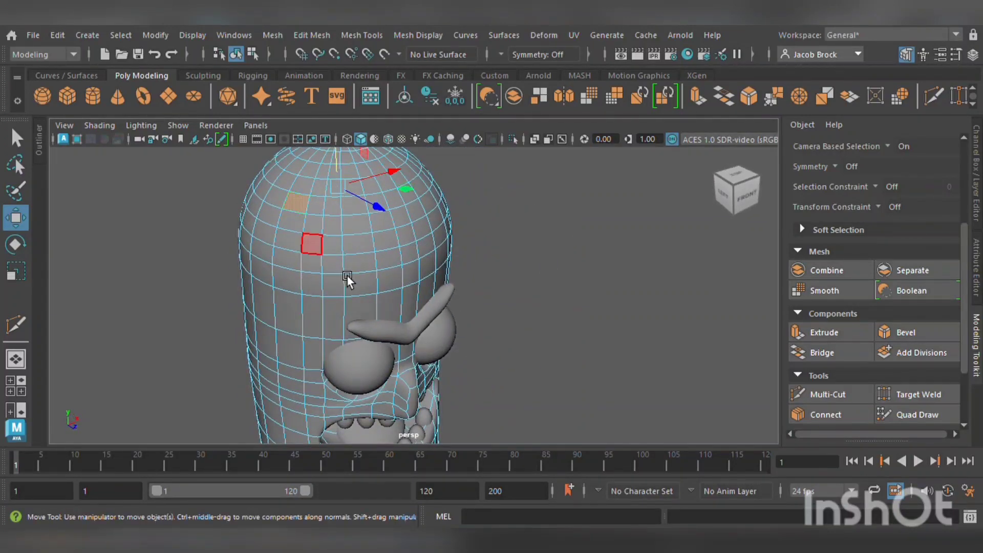
left_click_drag(346, 275, 358, 225, "alt")
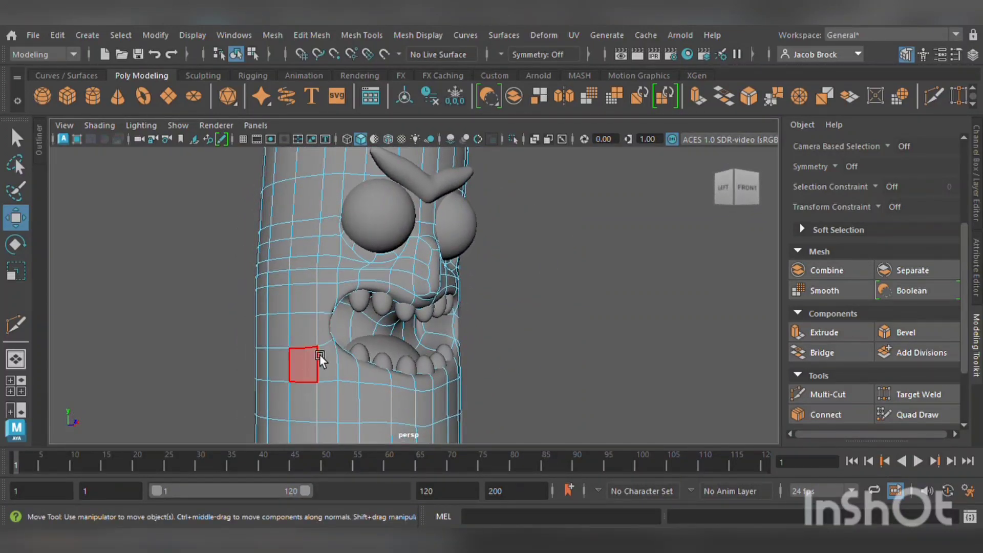
left_click(320, 357)
Extrude a few scattered faces on the body's rounded lower end outward into small bumps, and return to object selection with nothing selected
middle_click_drag(373, 392, 365, 241, "alt")
middle_click_drag(358, 358, 402, 149, "alt")
left_click_drag(407, 337, 394, 329, "alt")
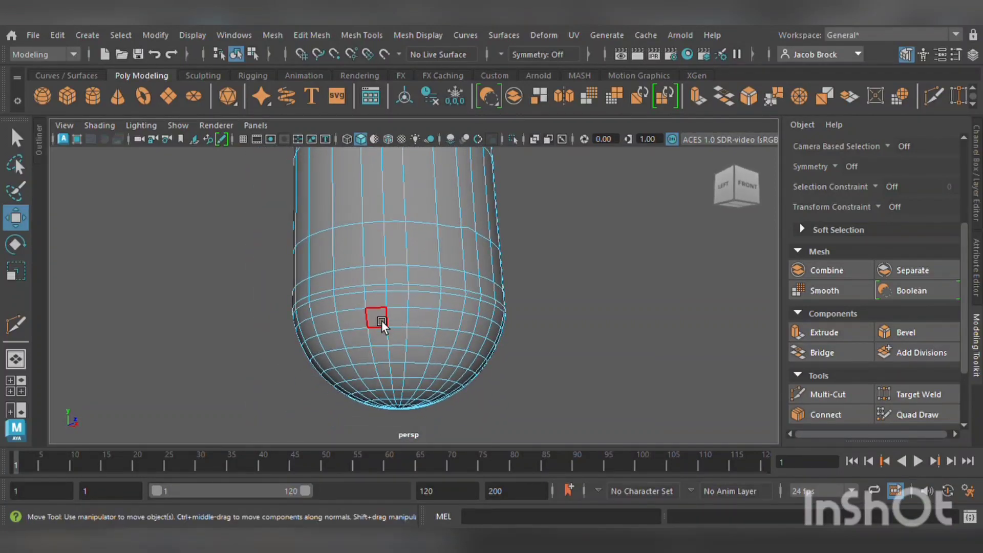
left_click(381, 305)
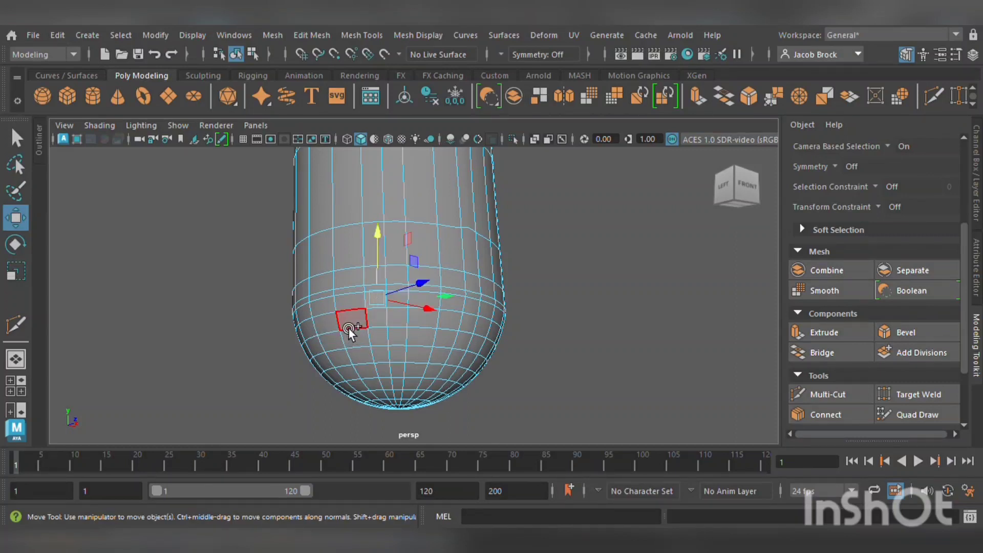
left_click(344, 327, "shift")
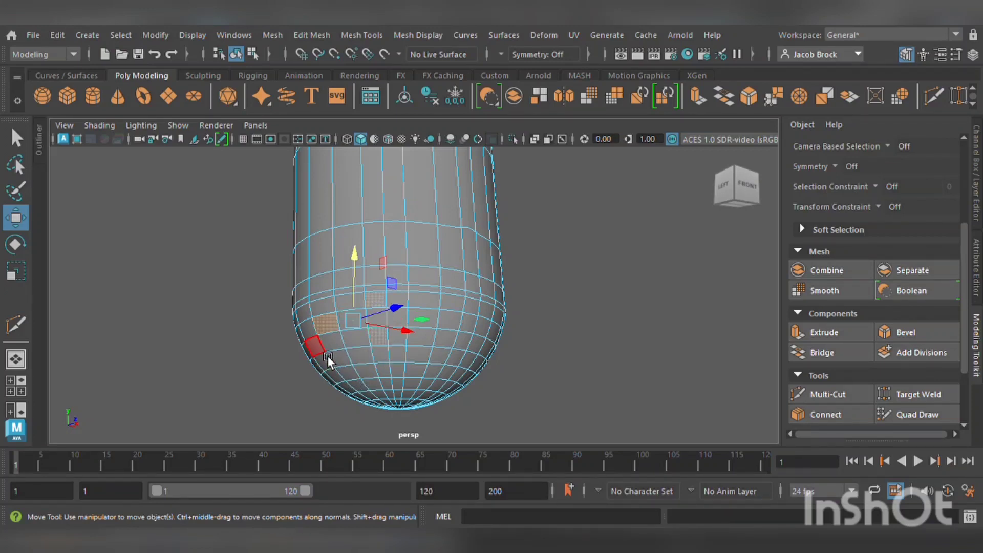
left_click_drag(336, 347, 395, 282, "alt")
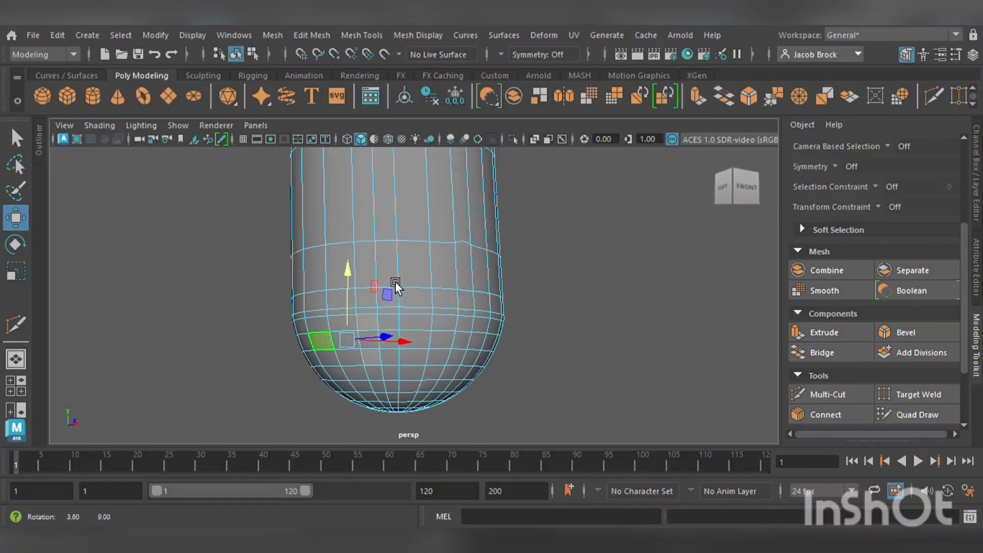
left_click(840, 333)
left_click_drag(520, 340, 465, 357, "alt")
mouse_move(299, 415)
left_mouse_down()
mouse_move(312, 419)
mouse_move(303, 418)
left_mouse_up()
key("F8")
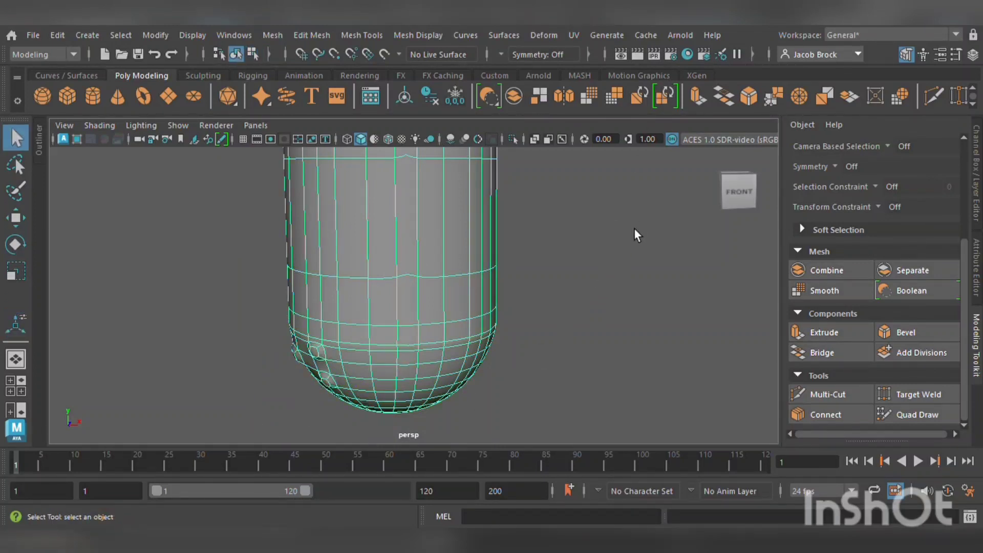
left_click(631, 229)
Switch the body to face selection and extrude a face beside the mouth's corner outward by about 0.088
scroll(568, 260, "down", 6)
middle_click_drag(554, 257, 566, 330, "alt")
left_click_drag(566, 330, 533, 336, "alt")
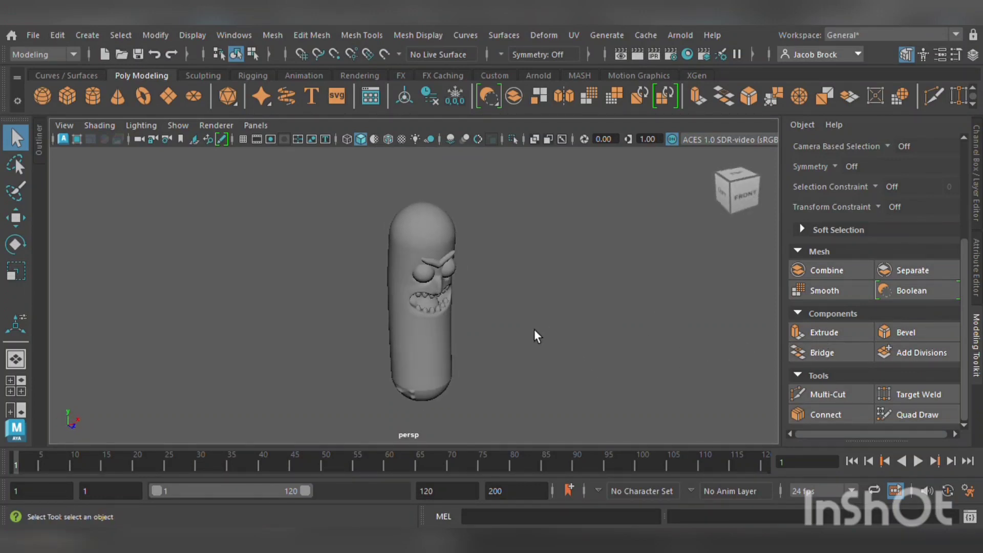
left_click(434, 322)
scroll(434, 333, "up", 5)
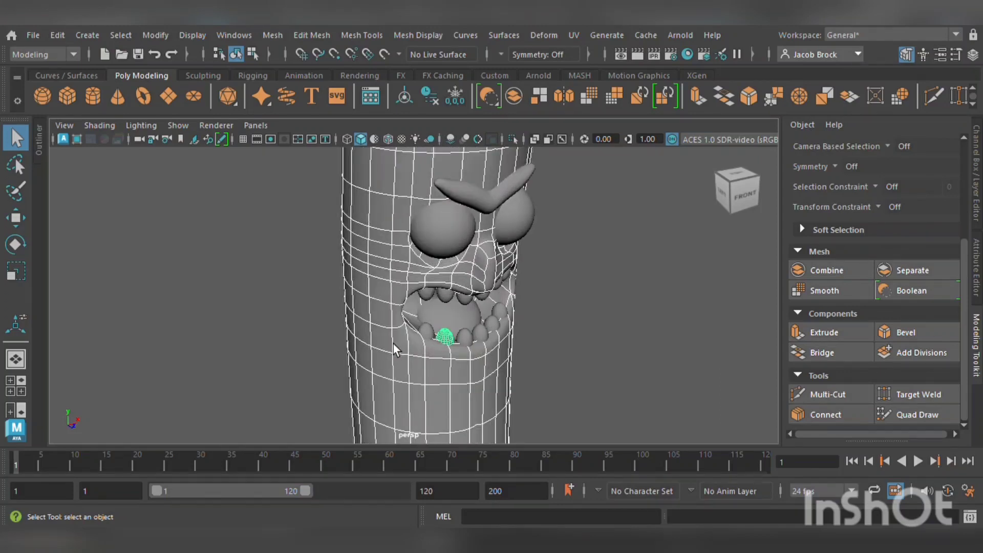
right_click_drag(398, 174, 398, 215)
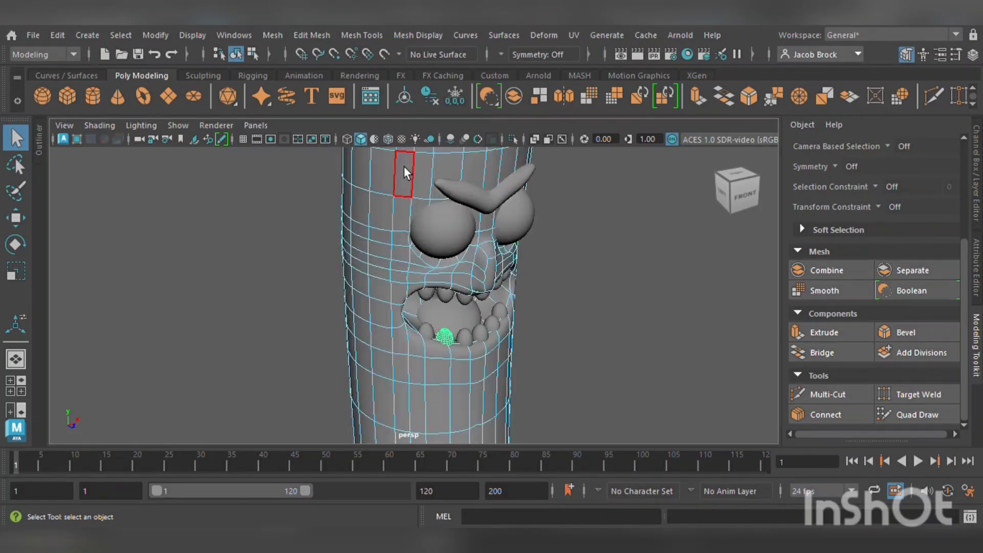
left_click(396, 348)
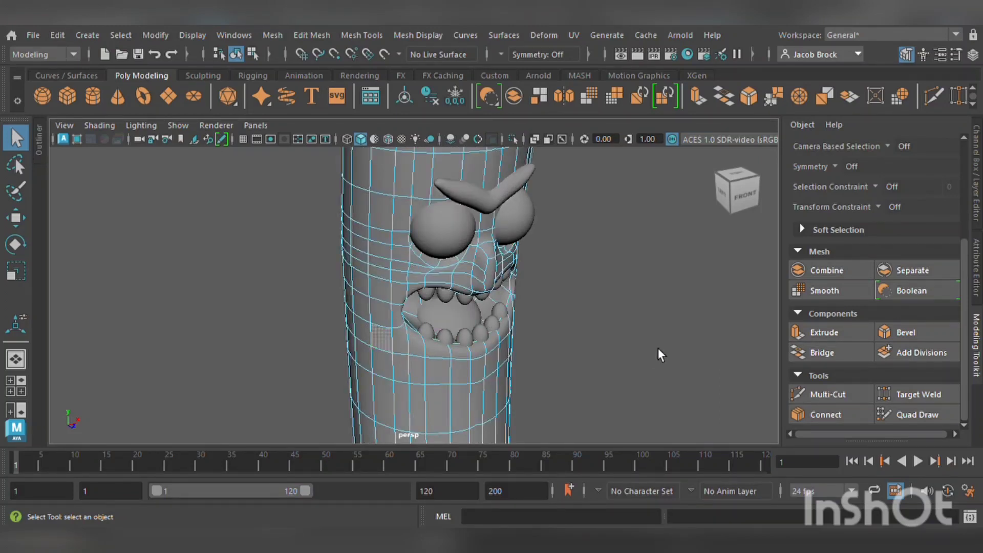
left_click(831, 338)
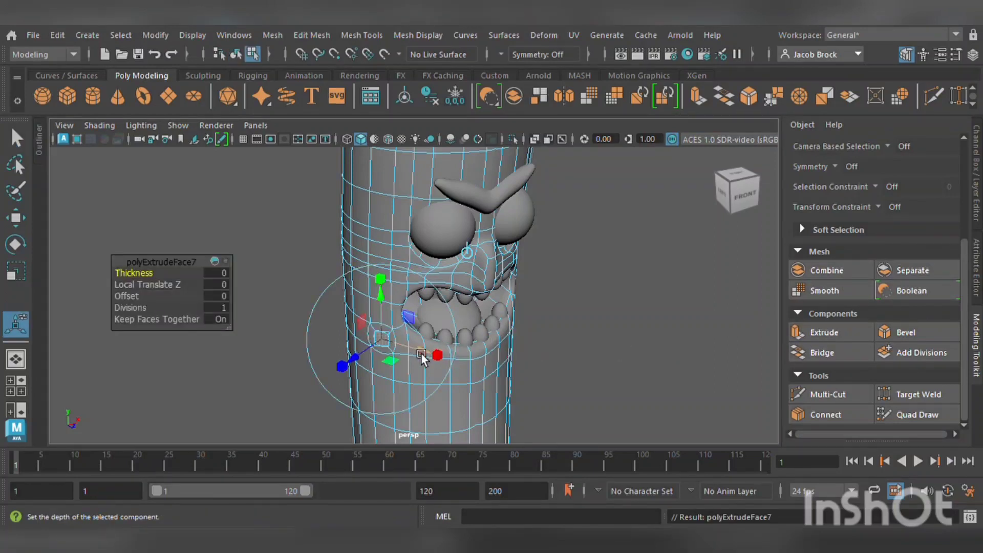
left_click_drag(362, 360, 350, 368)
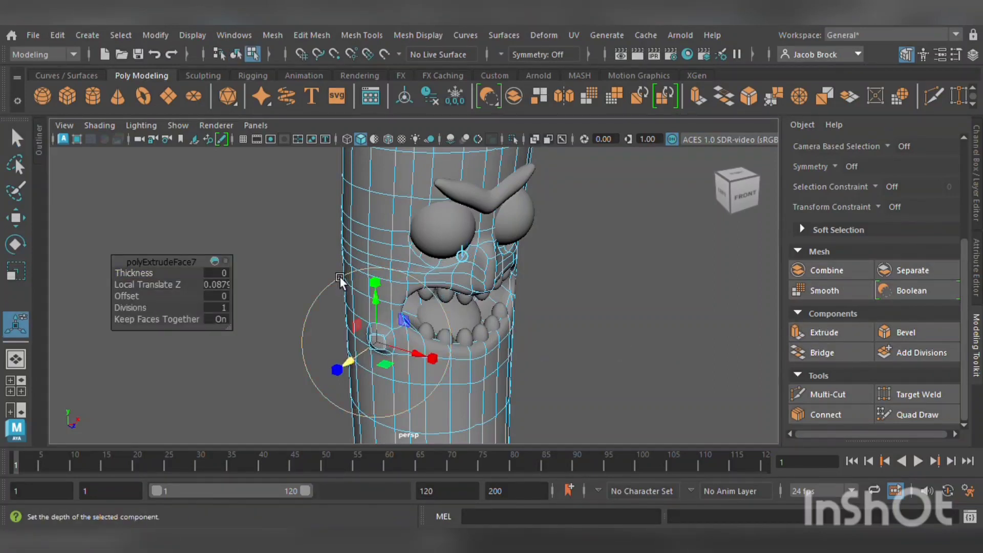
left_click(336, 264)
Extrude a single face on the forehead above the brow slightly outward into a small bump
middle_click_drag(357, 248, 344, 376, "alt")
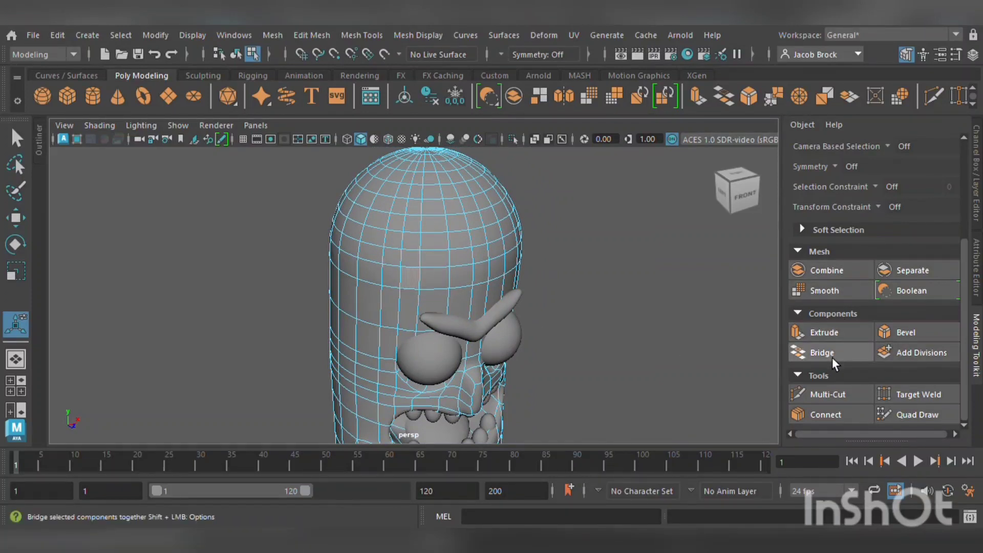
left_click(832, 334)
left_click(407, 292)
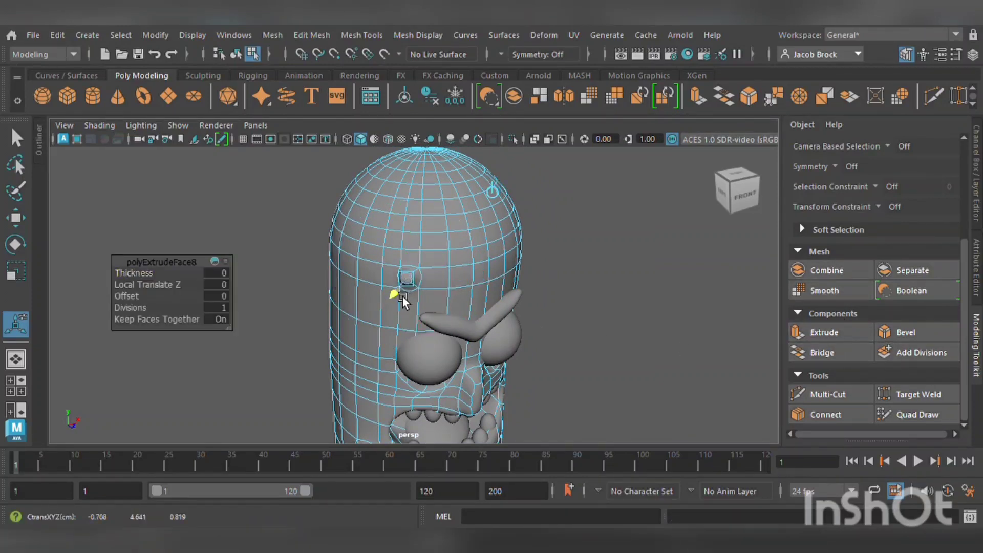
left_click_drag(404, 296, 404, 297)
left_click(580, 313)
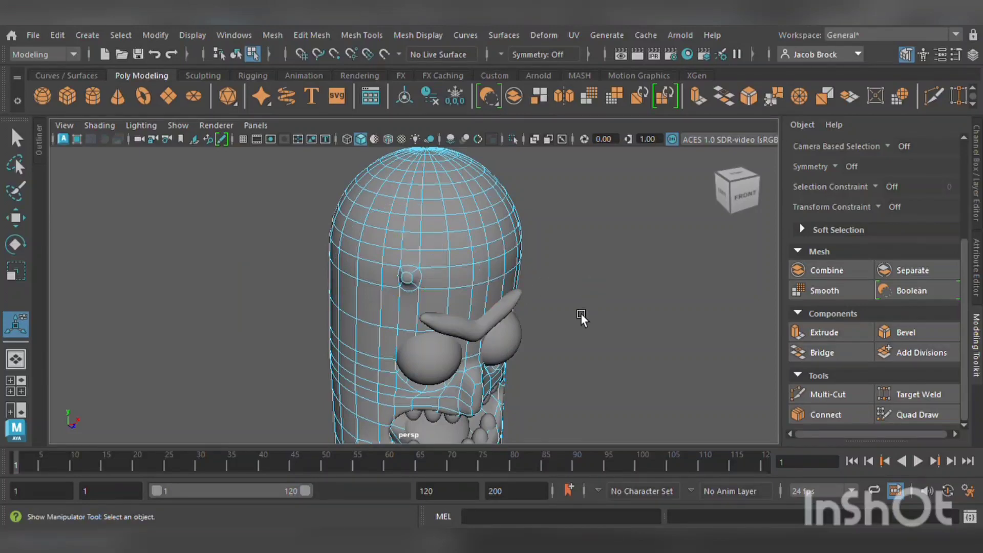
Select several scattered faces around the back and sides of the head and extrude them slightly outward into small bumps
left_click_drag(580, 313, 398, 298, "alt")
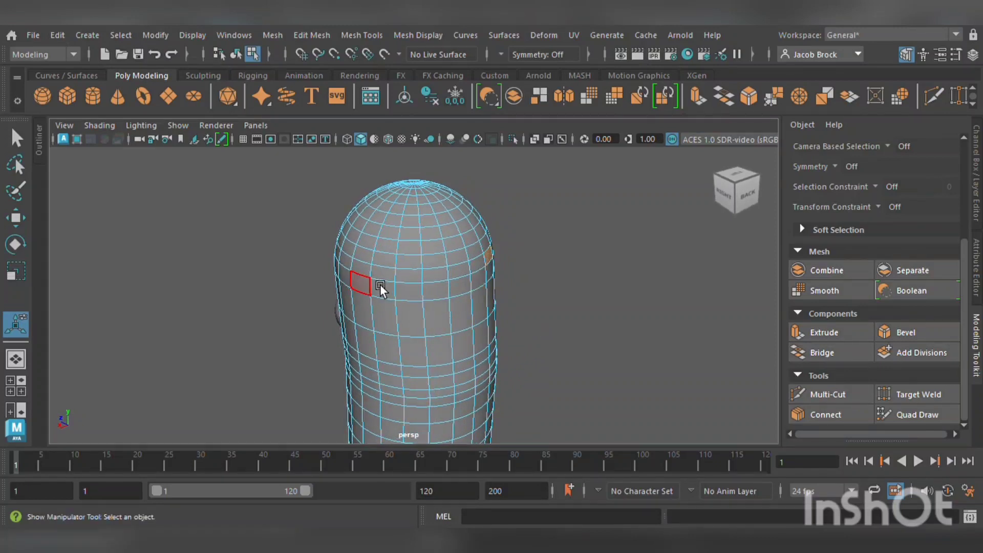
left_click(379, 284)
left_click(395, 272)
left_click_drag(481, 316, 468, 316, "alt")
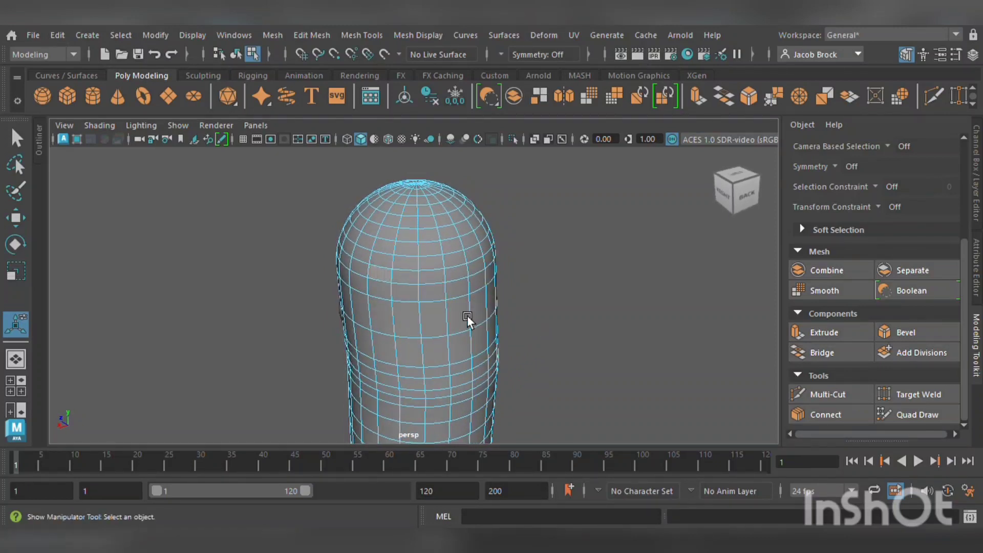
left_click(372, 286)
left_click_drag(371, 286, 428, 297, "alt")
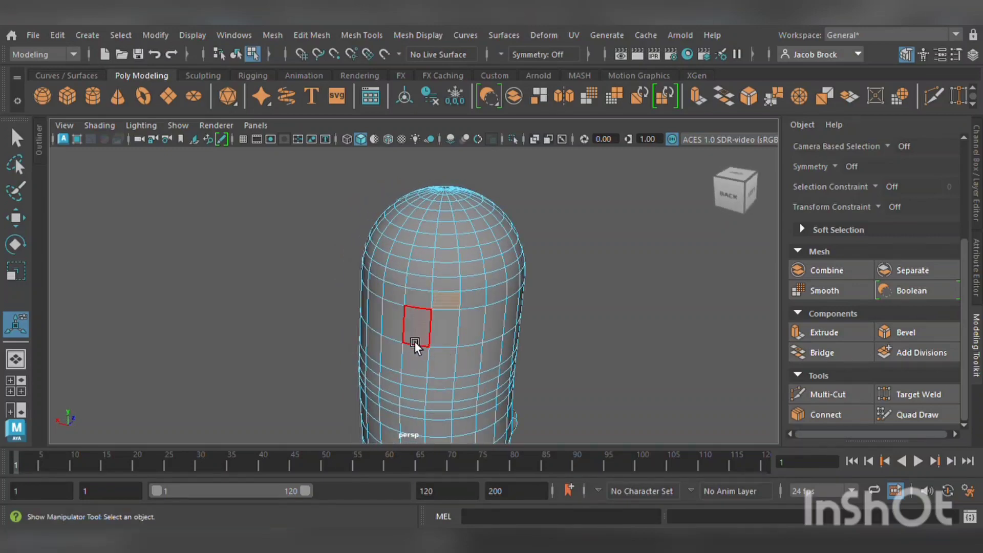
left_click_drag(413, 341, 516, 342, "alt")
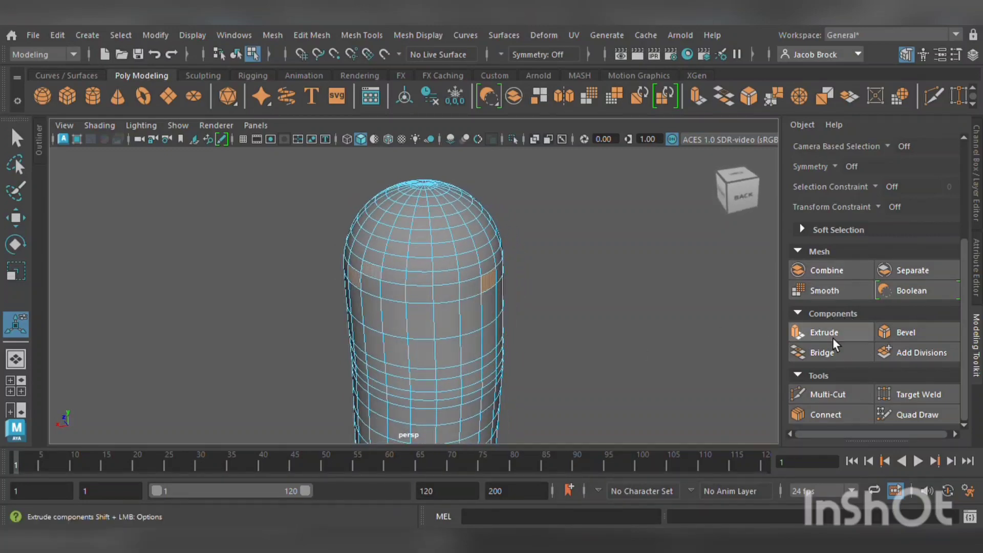
left_click(829, 332)
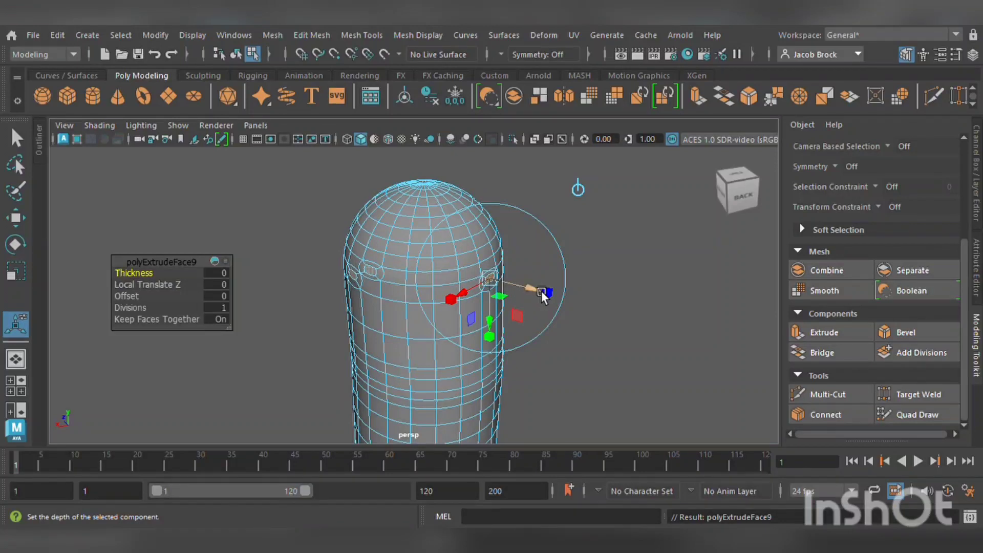
left_click_drag(541, 292, 546, 293)
left_click(670, 306)
left_click_drag(670, 306, 413, 288, "alt")
scroll(411, 302, "up", 5)
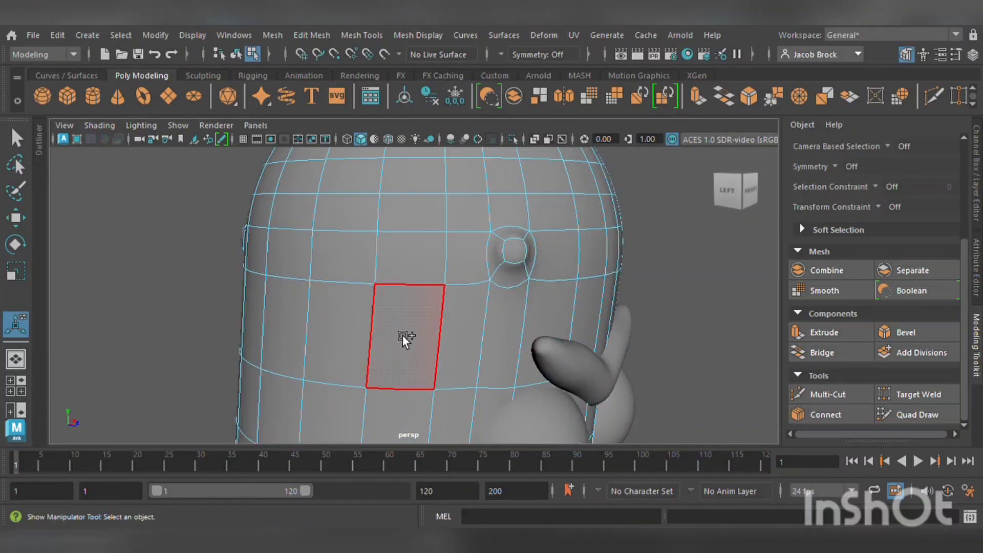
left_click(402, 335, "shift")
left_click(348, 322, "shift")
left_click(353, 258, "shift")
left_click(424, 256, "shift")
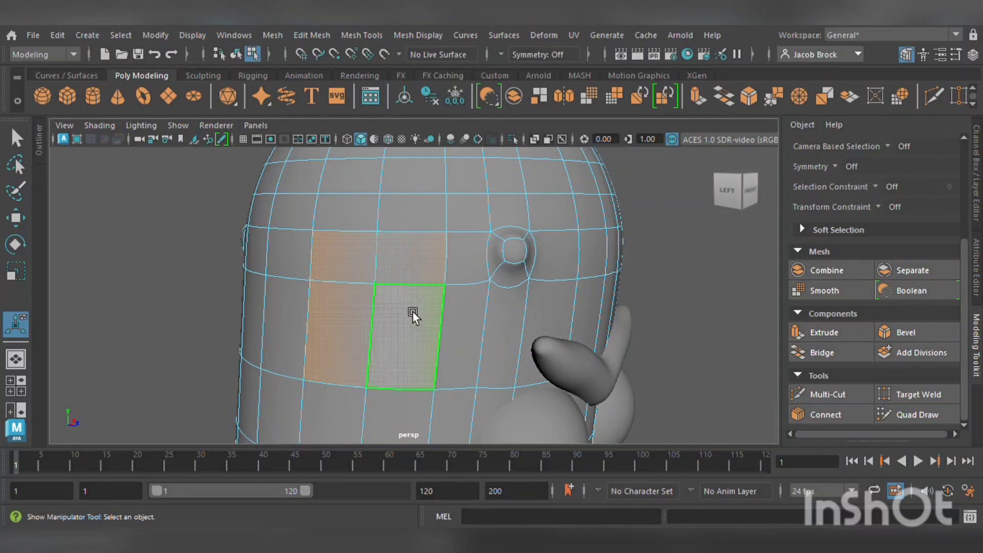
left_click(410, 316)
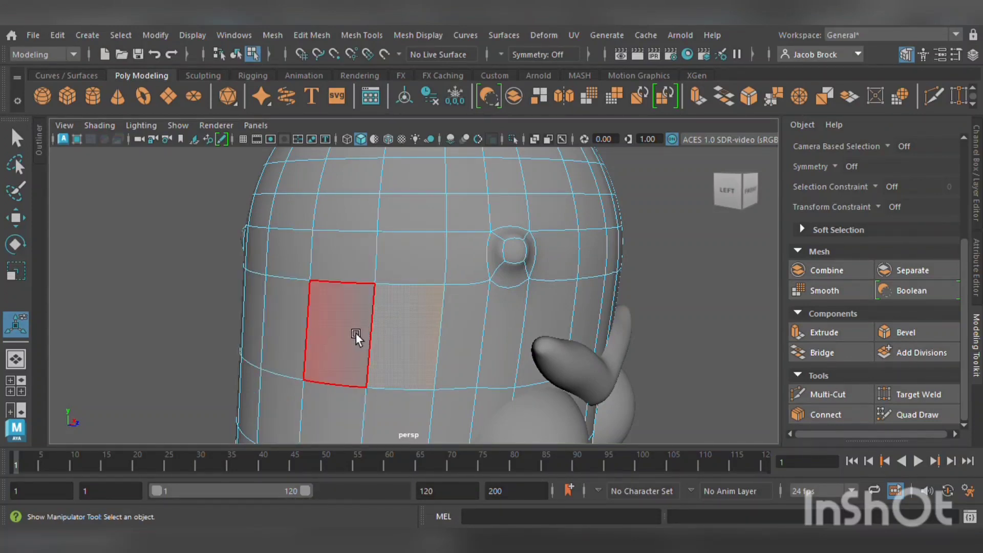
left_click(202, 307)
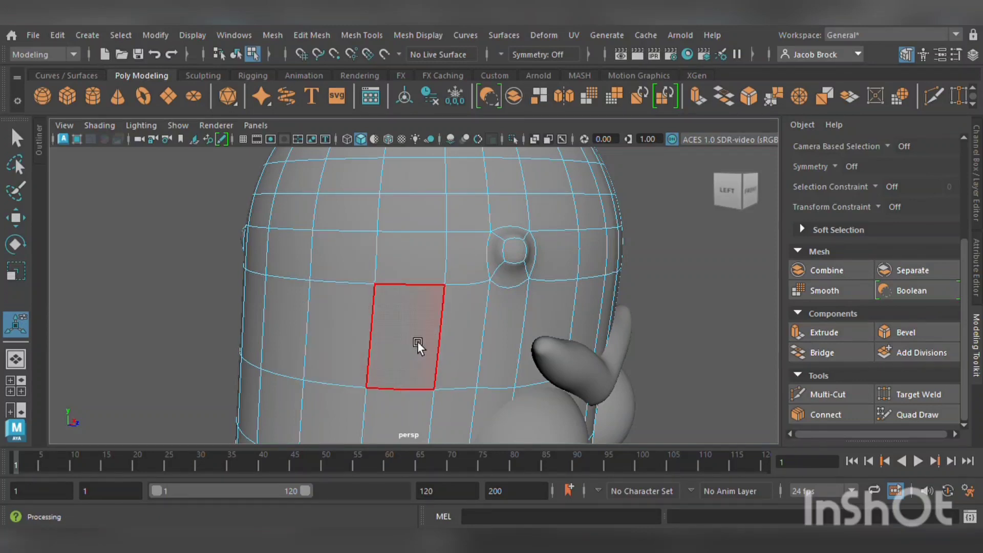
left_click_drag(379, 349, 357, 265)
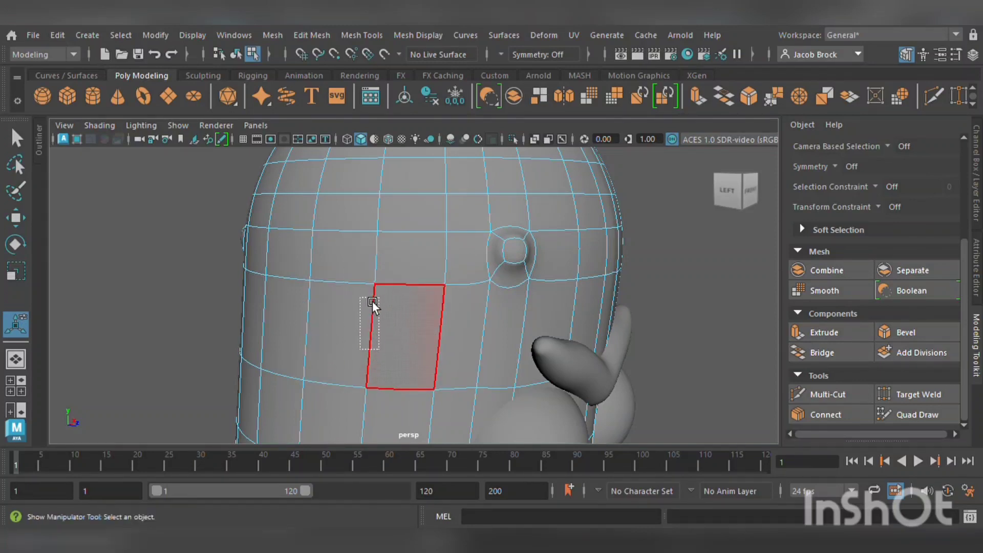
left_click_drag(413, 327, 394, 360)
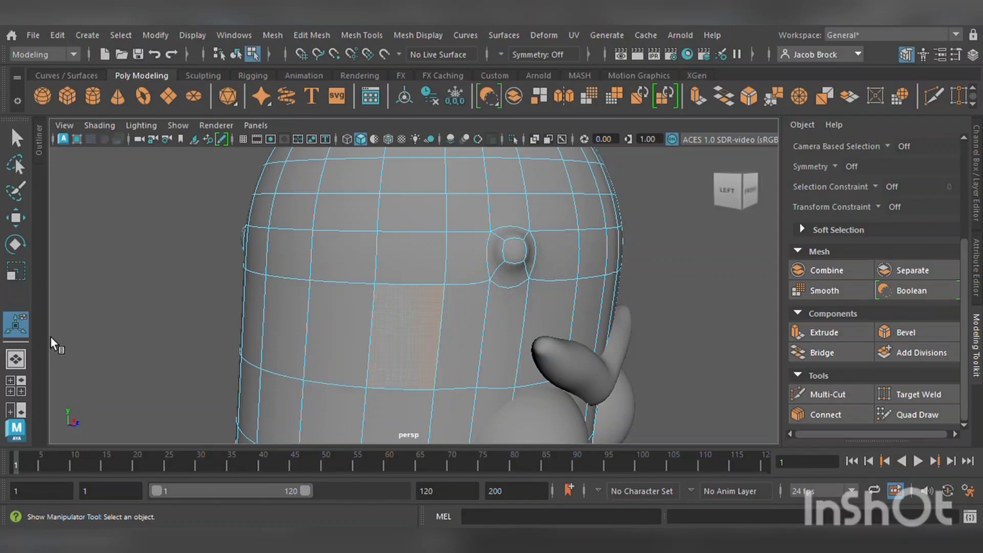
Return the body to object selection with nothing selected and examine the bumps around the front, side and back of the character
scroll(376, 275, "down", 3)
mouse_move(503, 271)
left_mouse_down("alt")
mouse_move(489, 281)
mouse_move(526, 276)
mouse_move(500, 268)
left_mouse_up("alt")
scroll(501, 270, "down", 6)
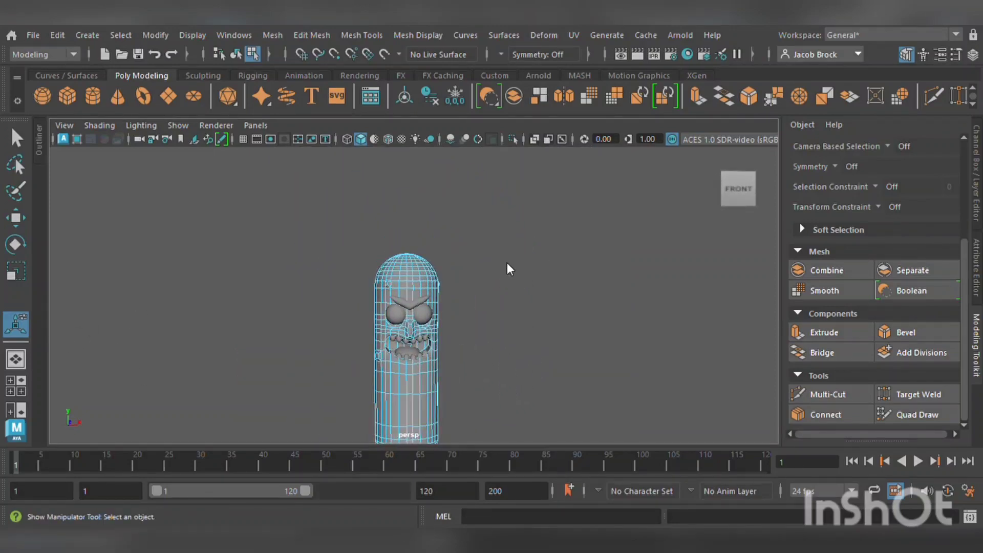
key("q")
left_click(498, 301)
scroll(498, 300, "down", 4)
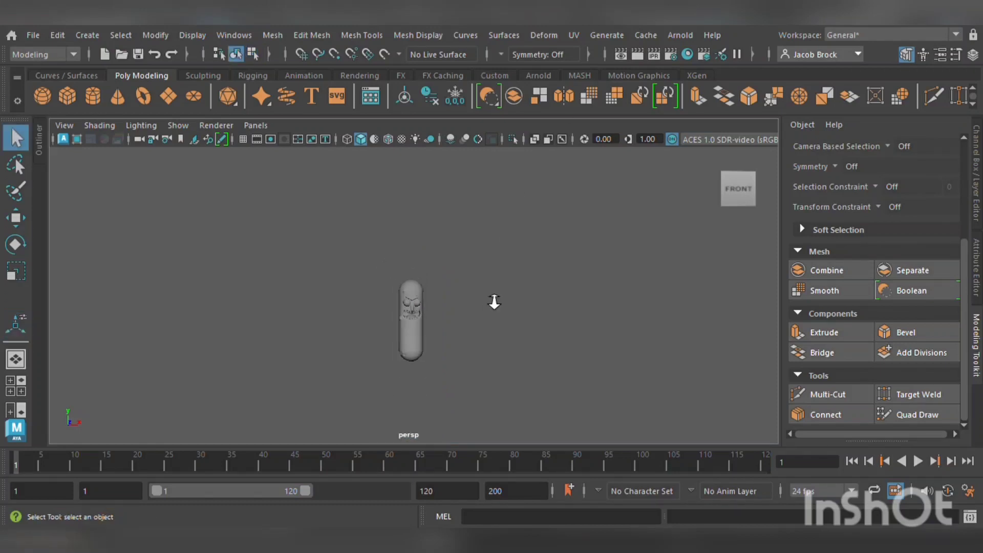
left_click_drag(498, 301, 493, 324, "alt")
scroll(502, 344, "up", 10)
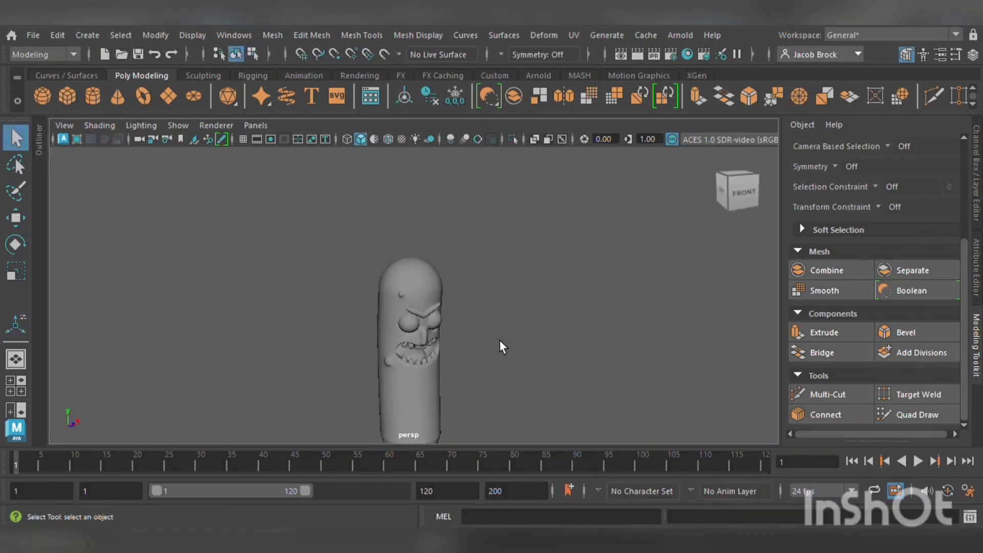
left_click_drag(515, 283, 243, 306, "alt")
scroll(357, 241, "up", 4)
left_click_drag(357, 241, 421, 321, "alt")
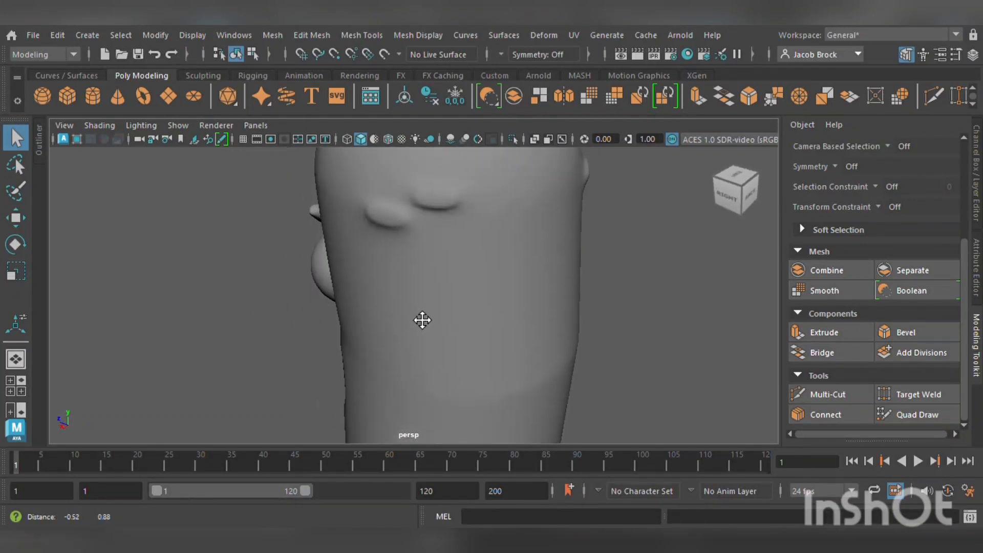
Select the raised face of the lower bump on the side of the head, scale it, and clear the selection
left_click(404, 231)
right_click_drag(392, 154, 383, 215)
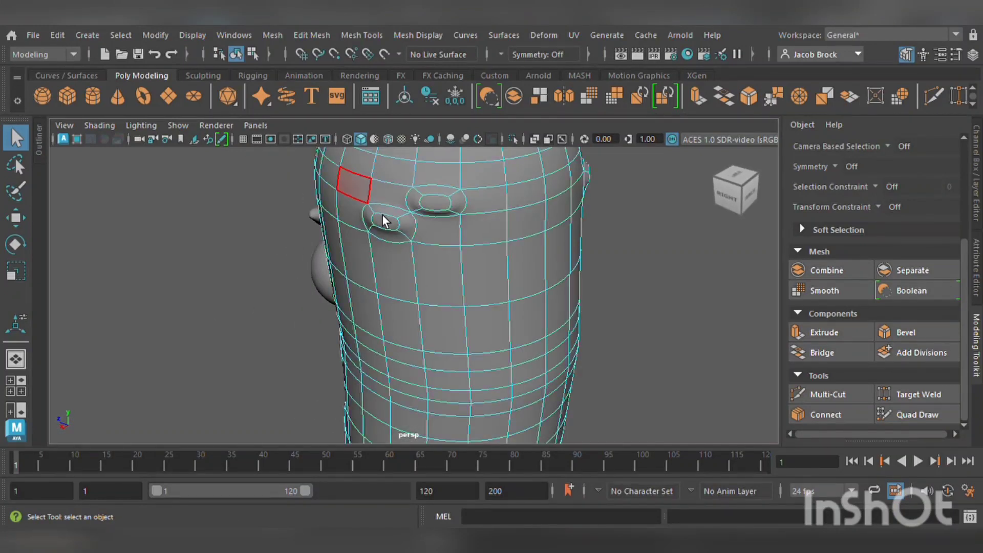
left_click(388, 236)
left_click(388, 222)
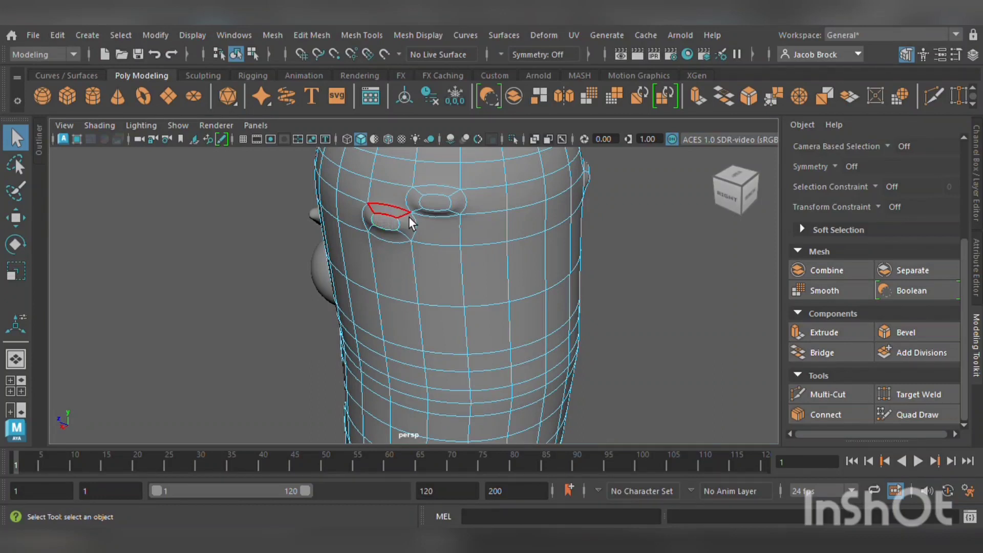
key("r")
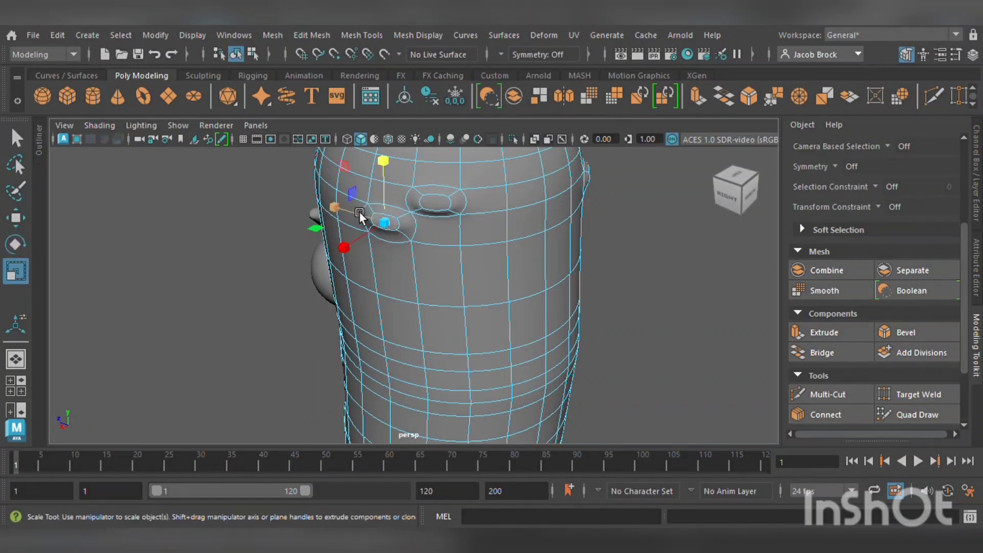
left_click_drag(334, 207, 426, 206)
left_click(442, 204)
left_click(616, 260)
scroll(613, 260, "down", 5)
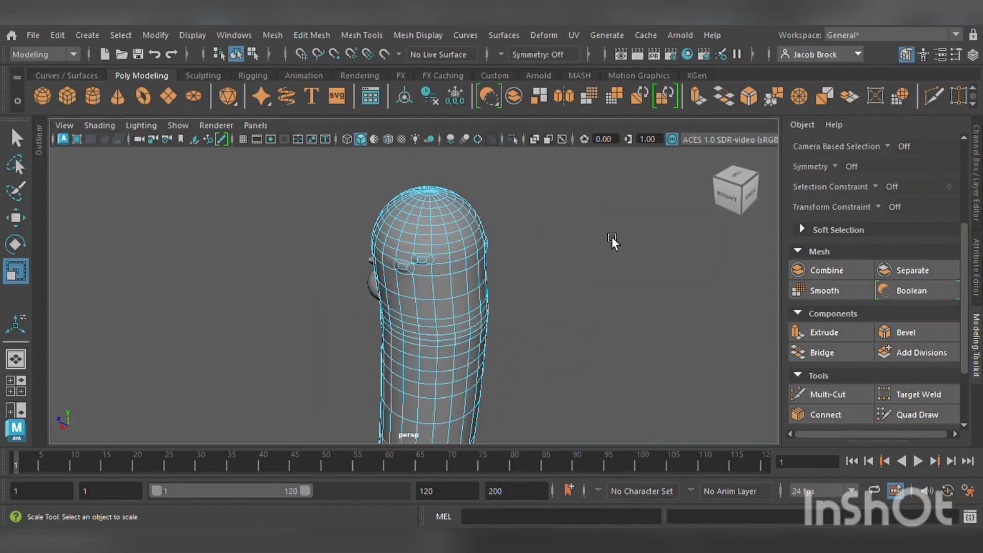
left_click(587, 265)
Switch the body to edge selection and delete one of the closely spaced horizontal edge loops just above its rounded bottom
left_click_drag(587, 265, 384, 406, "alt")
scroll(385, 406, "up", 1)
scroll(446, 401, "down", 4)
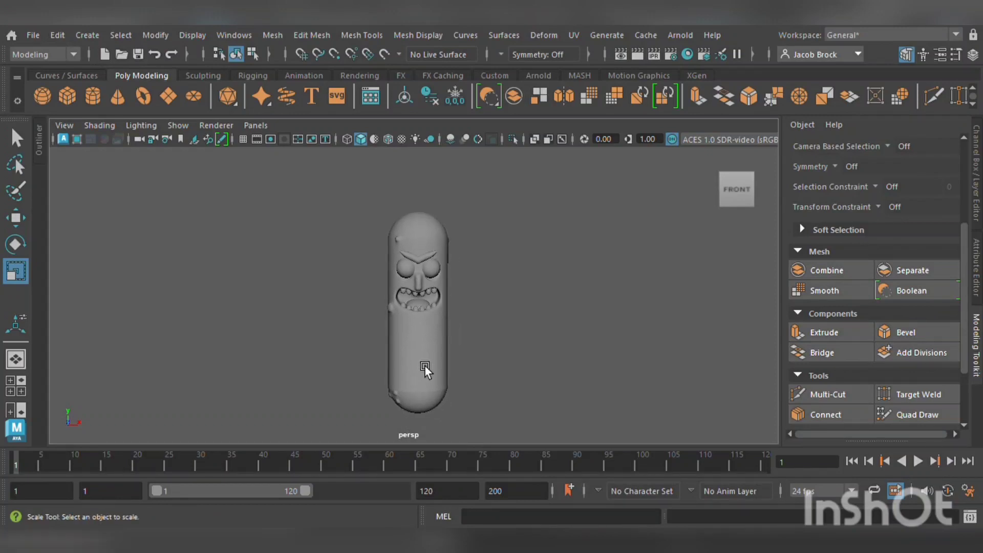
left_click(439, 375)
scroll(445, 384, "up", 5)
scroll(444, 265, "down", 2)
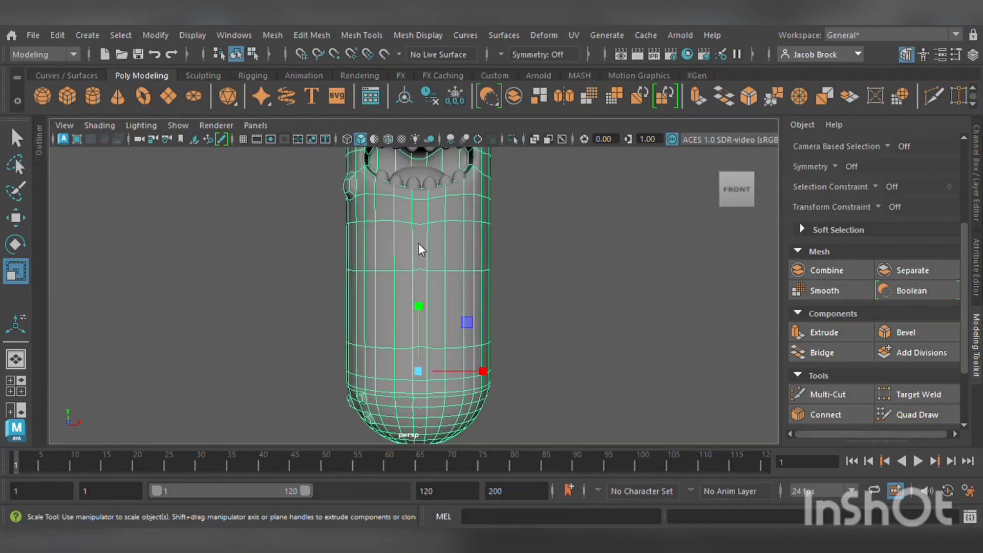
key("F10")
scroll(455, 389, "up", 5)
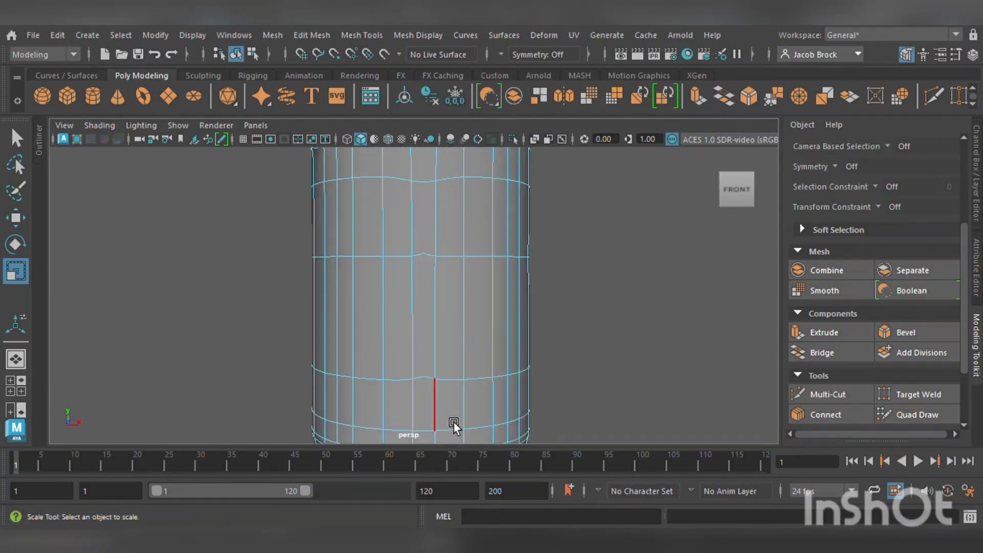
middle_click_drag(454, 419, 461, 313, "alt")
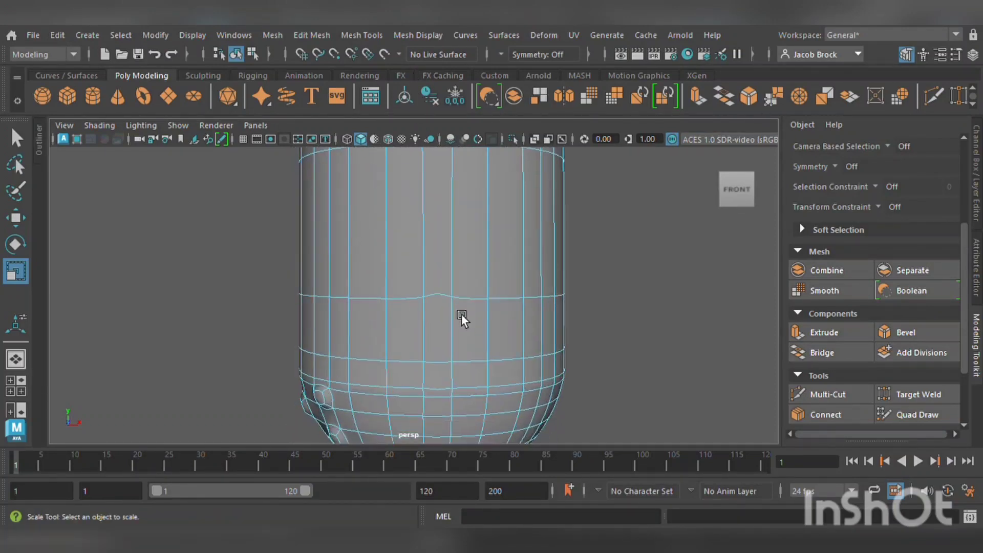
double_click(446, 396)
key("ctrl+Delete")
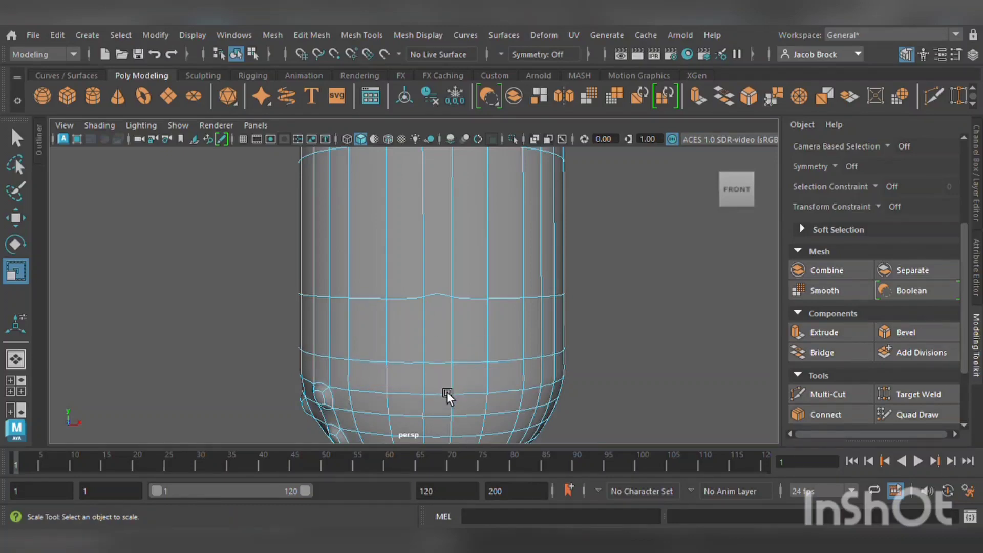
Delete a horizontal edge loop on the side of the body at the height of the mouth's upper edge
scroll(447, 393, "down", 5)
middle_click_drag(473, 308, 477, 441, "alt")
left_click_drag(423, 333, 556, 375, "alt")
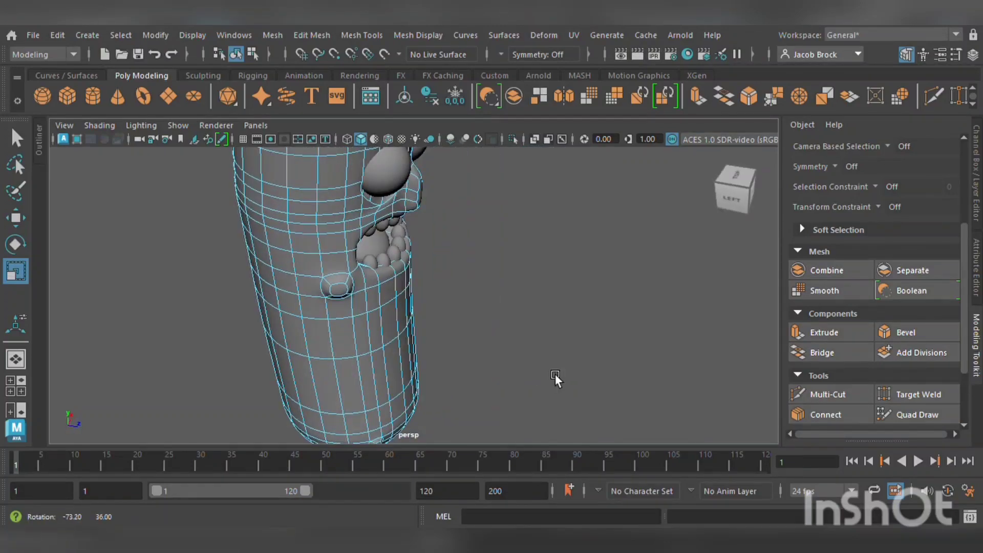
double_click(347, 225)
key("ctrl+Delete")
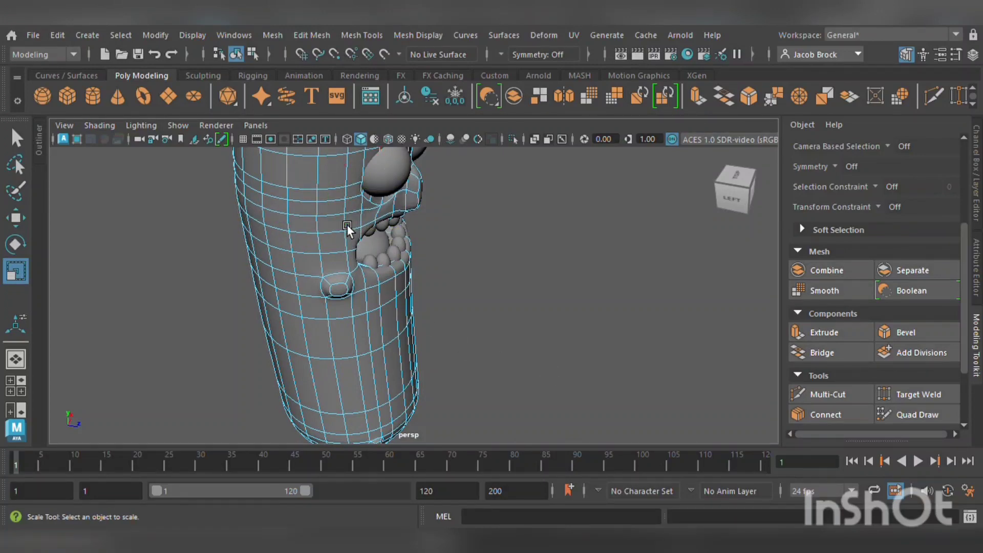
Turn on smooth mesh preview for the body, deselect it, and examine the character from the front
left_click_drag(347, 225, 296, 205, "alt")
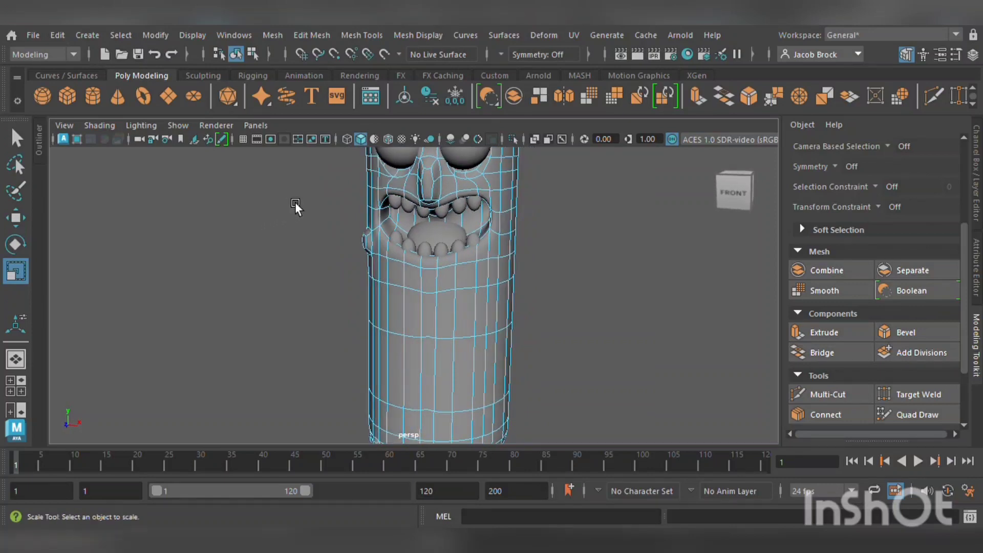
middle_click_drag(295, 204, 318, 358, "alt")
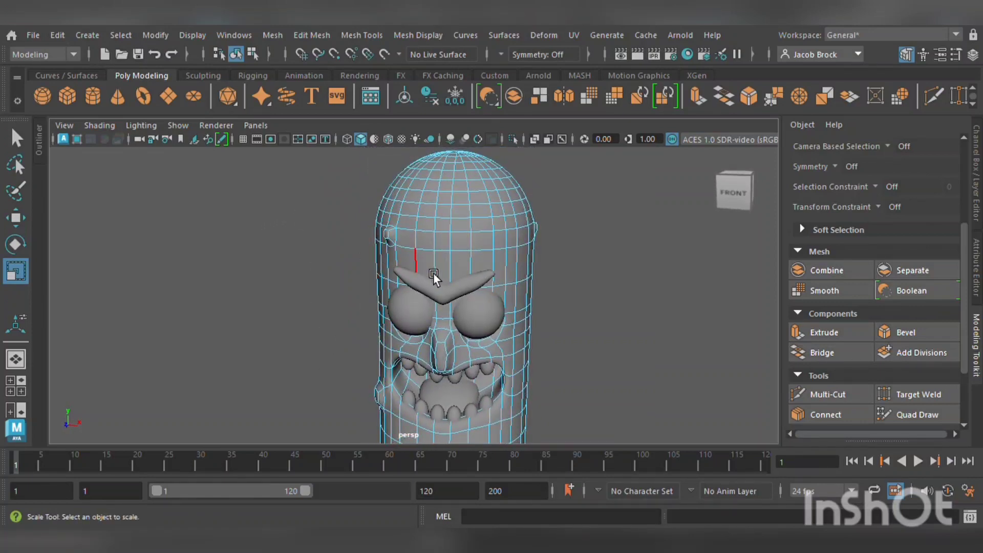
key("3")
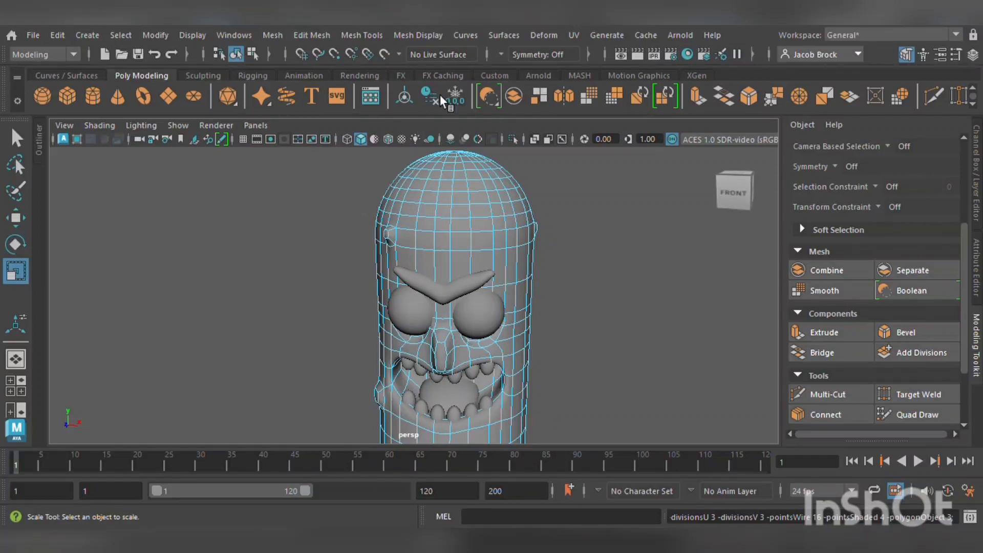
left_click(332, 221)
scroll(332, 223, "down", 7)
left_click_drag(376, 319, 398, 316, "alt")
scroll(409, 334, "up", 7)
middle_click_drag(466, 312, 492, 208, "alt")
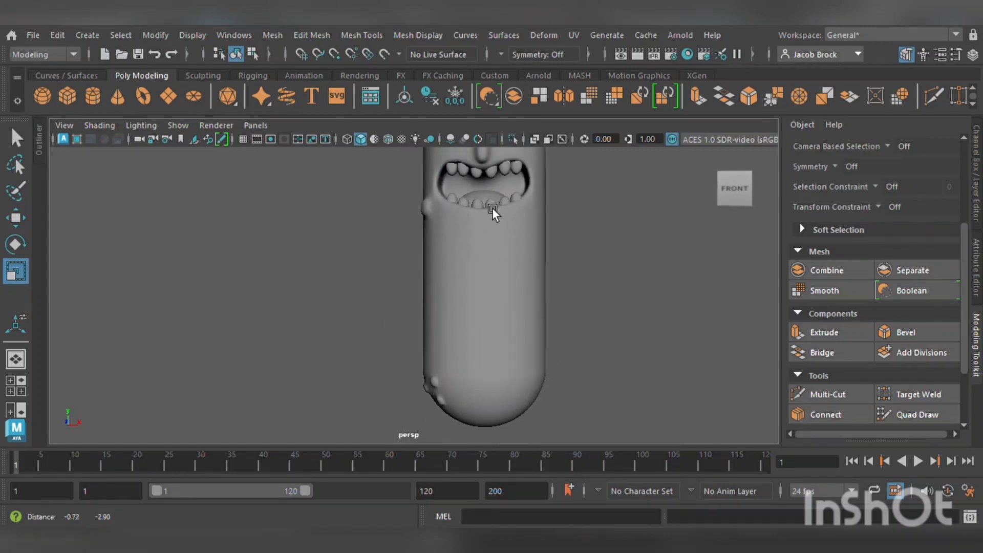
scroll(470, 244, "down", 5)
left_click_drag(520, 254, 565, 287, "alt")
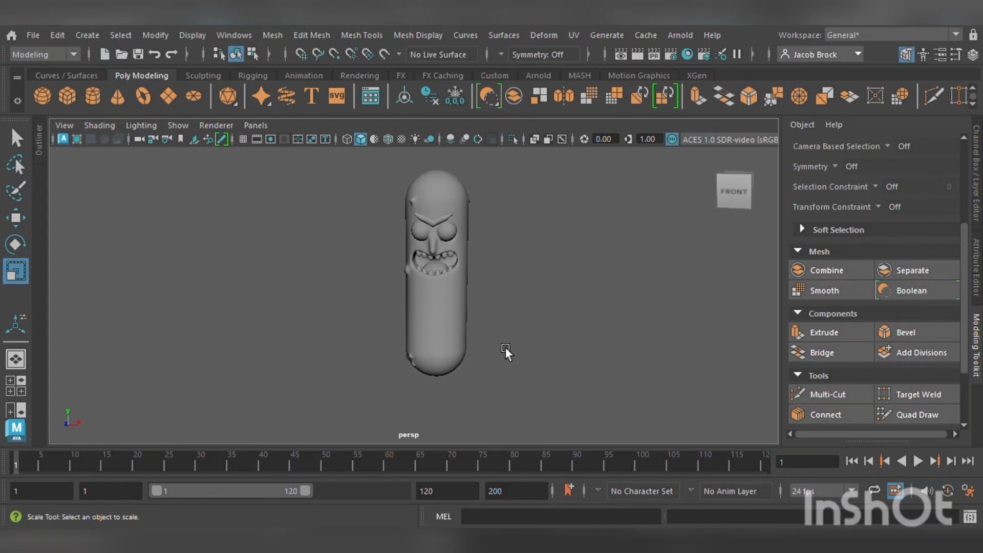
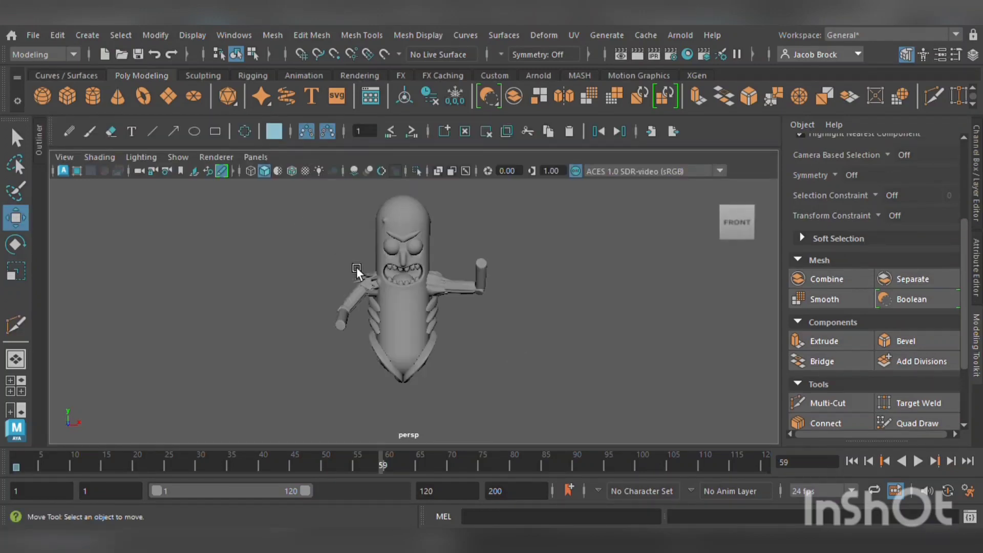
Create a polygon sphere at the base of the body and move it straight down below the character, clear of the curved lower parts
scroll(443, 331, "up", 3)
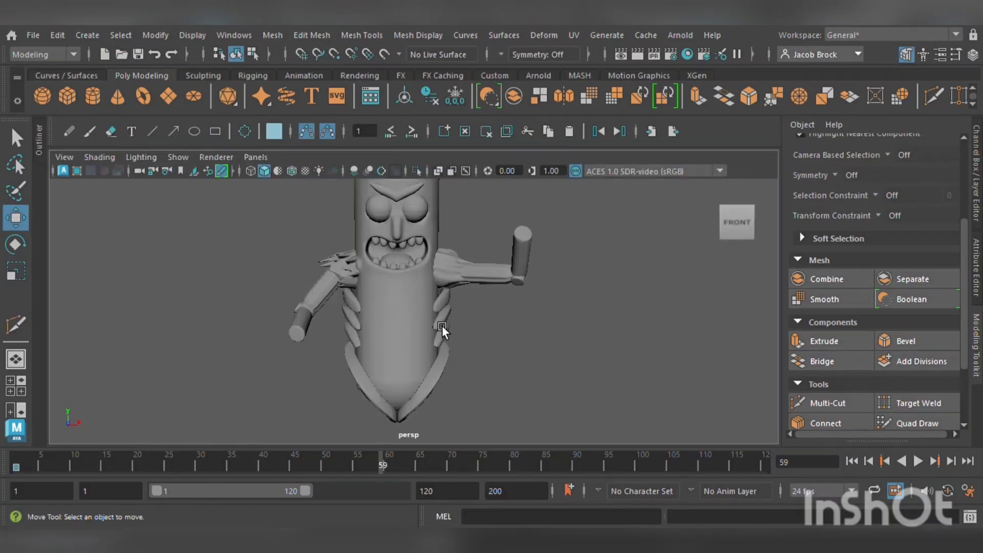
left_click_drag(498, 341, 447, 318, "alt")
scroll(449, 318, "up", 3)
middle_click_drag(448, 316, 432, 185, "alt")
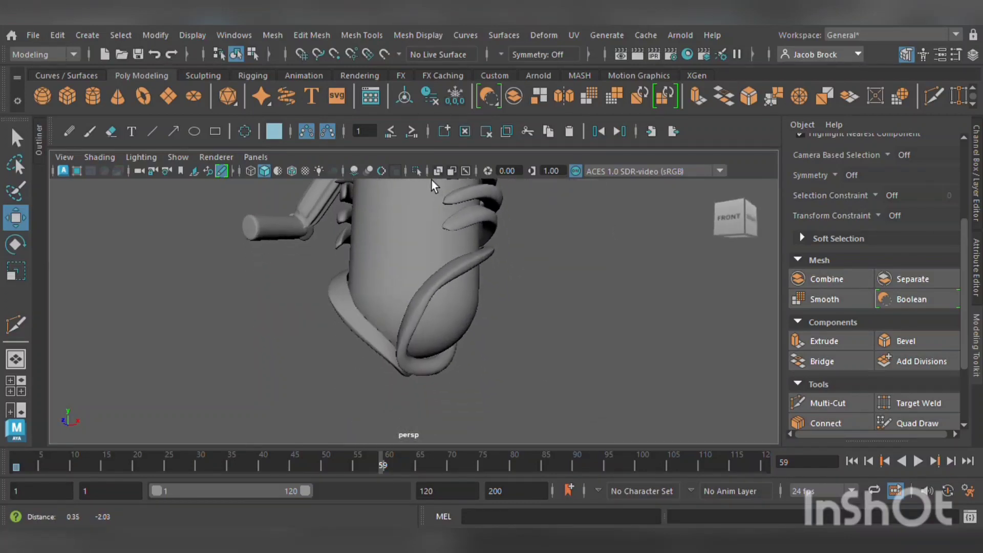
scroll(419, 208, "down", 3)
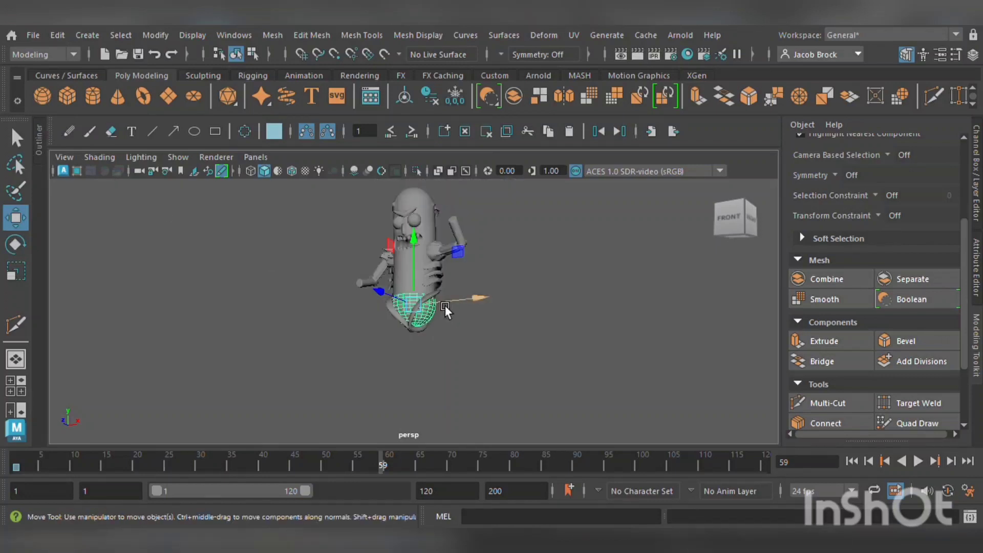
scroll(444, 305, "up", 5)
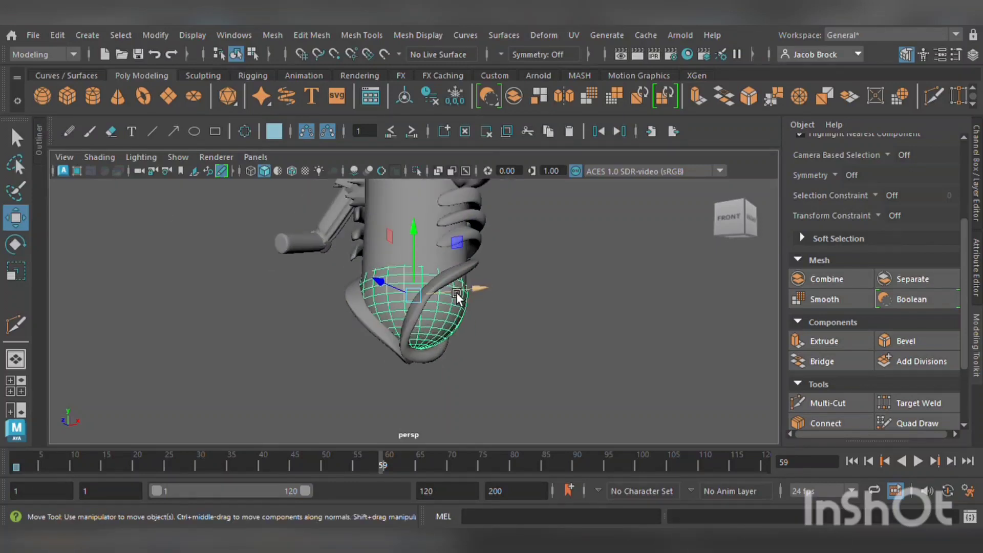
left_click_drag(428, 261, 464, 378)
key("f")
Scale the sphere inward along X and Z so that it becomes a tall, narrow ellipsoid
left_click(15, 271)
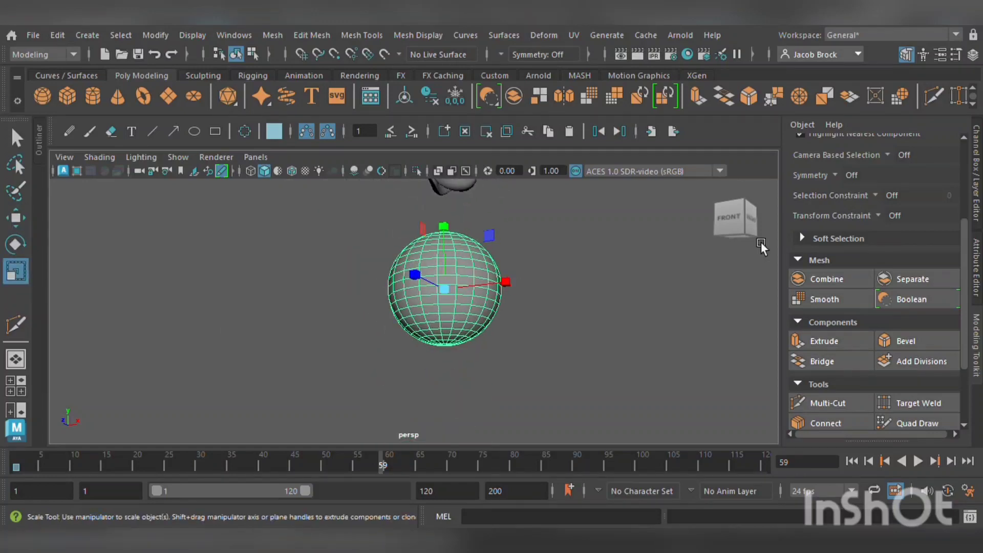
left_click_drag(488, 293, 491, 354, "alt")
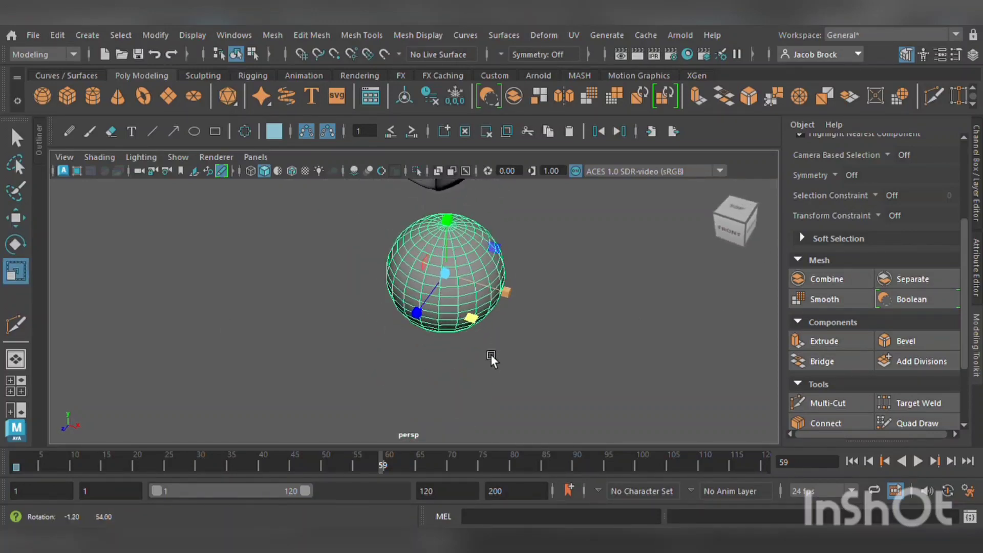
left_click_drag(474, 319, 461, 307)
scroll(507, 241, "up", 4)
middle_click_drag(508, 242, 462, 320, "alt")
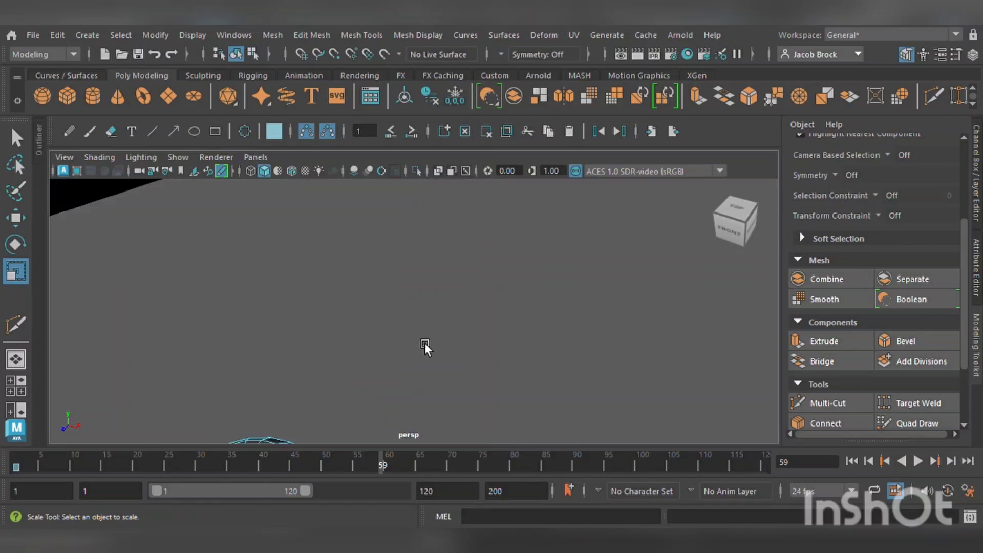
Select the small edge loop around the ellipsoid's top pole and scale it outward along X and Z
middle_click_drag(441, 319, 554, 174, "alt")
double_click(392, 329)
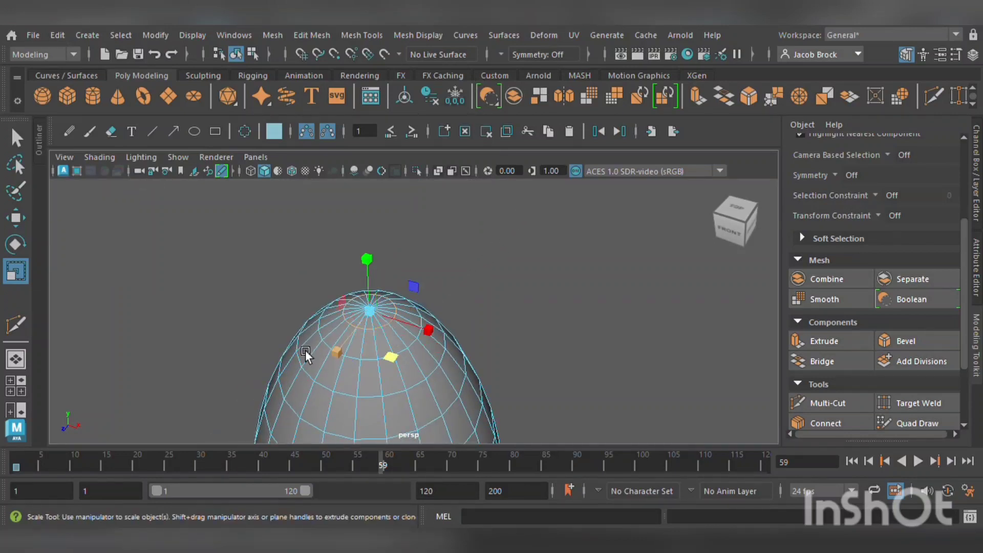
left_click_drag(408, 357, 466, 338)
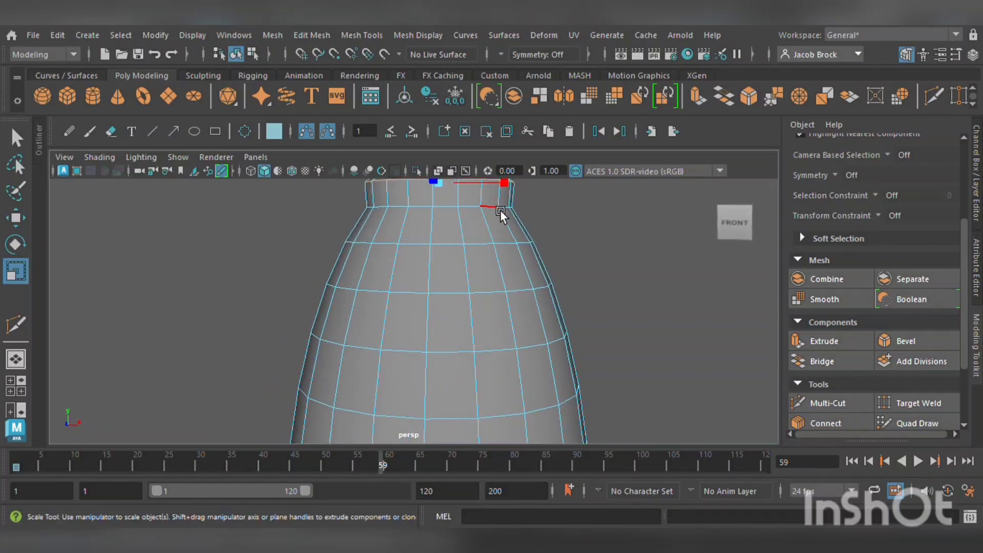
Scale the successive horizontal edge loops below the top outward along X and Z to make the ellipsoid's upper half fuller
double_click(493, 207)
left_click_drag(455, 217, 477, 292)
double_click(478, 242)
double_click(468, 294)
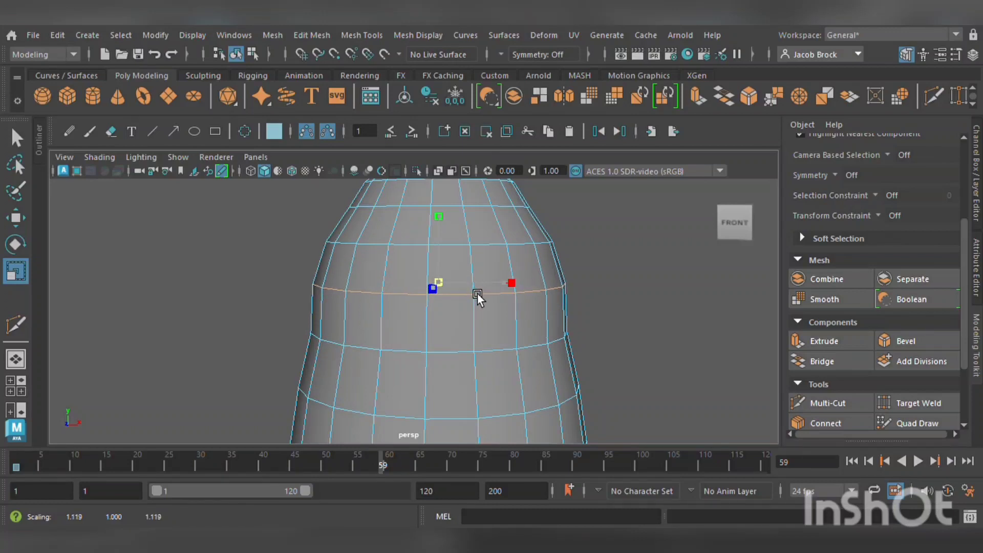
double_click(451, 353)
left_click_drag(453, 342, 469, 349)
middle_click_drag(505, 394, 484, 336, "alt")
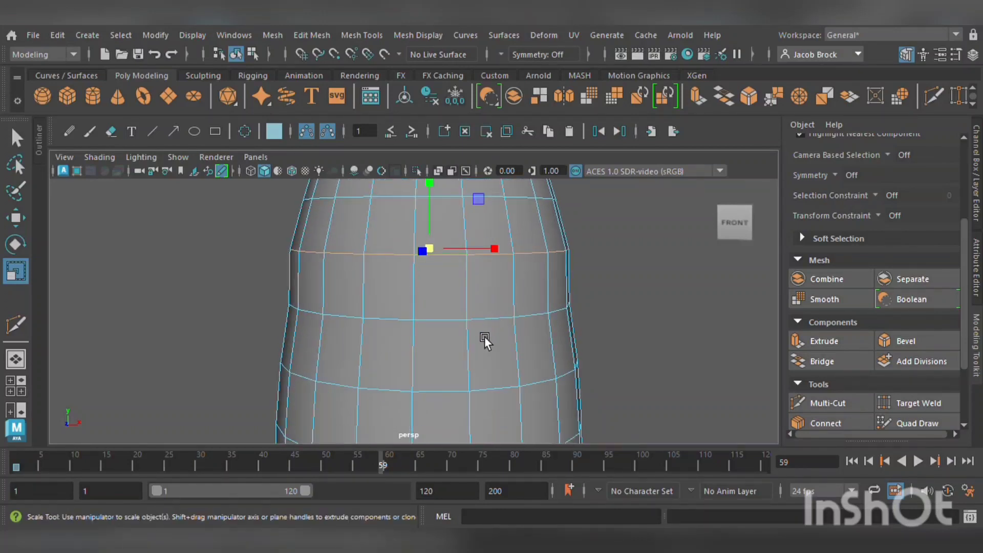
double_click(494, 319)
left_click_drag(445, 306, 452, 312)
Undo the trial X scaling of the selected edge loop and scale the whole ellipsoid narrower along X
scroll(560, 306, "down", 5)
left_click_drag(560, 306, 574, 407, "alt")
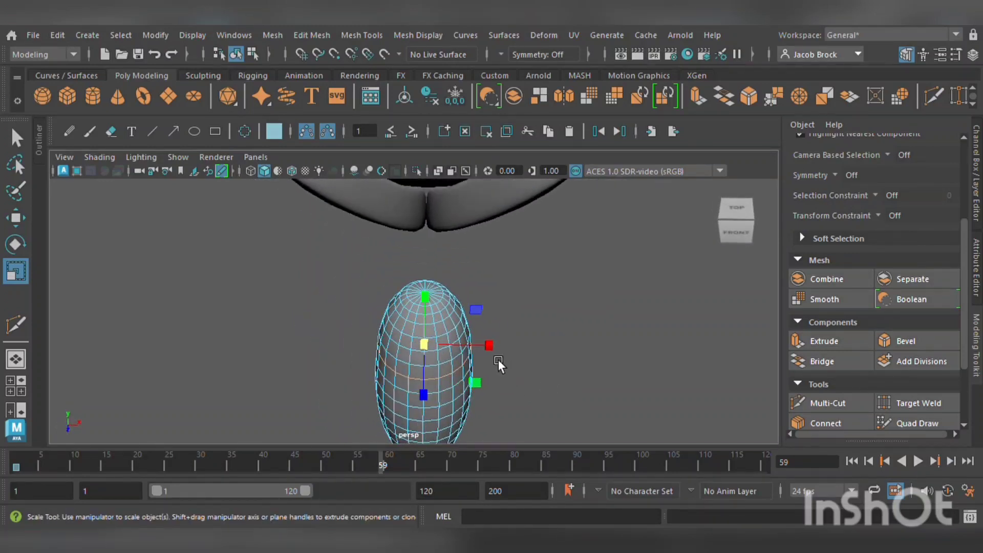
left_click(491, 345)
key("ctrl+z")
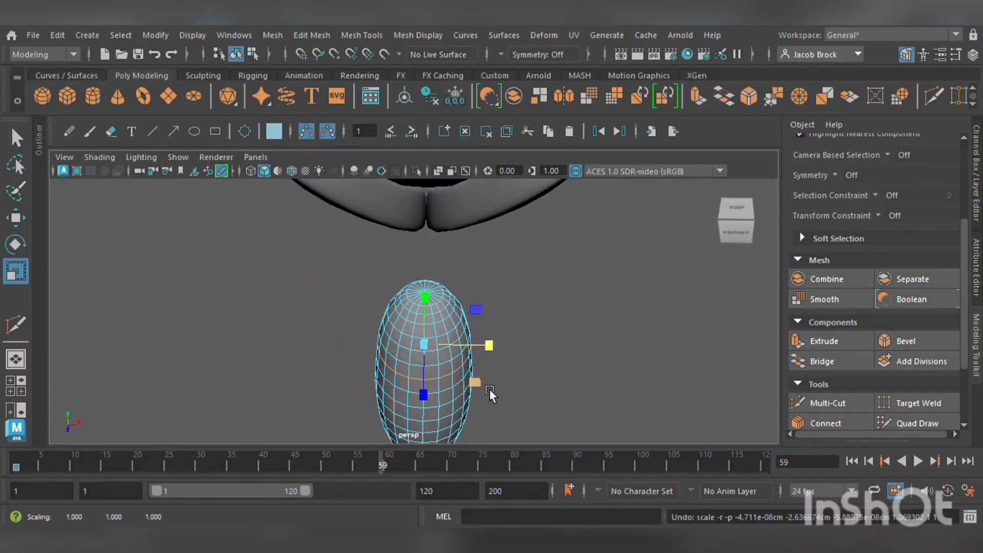
left_click(407, 390)
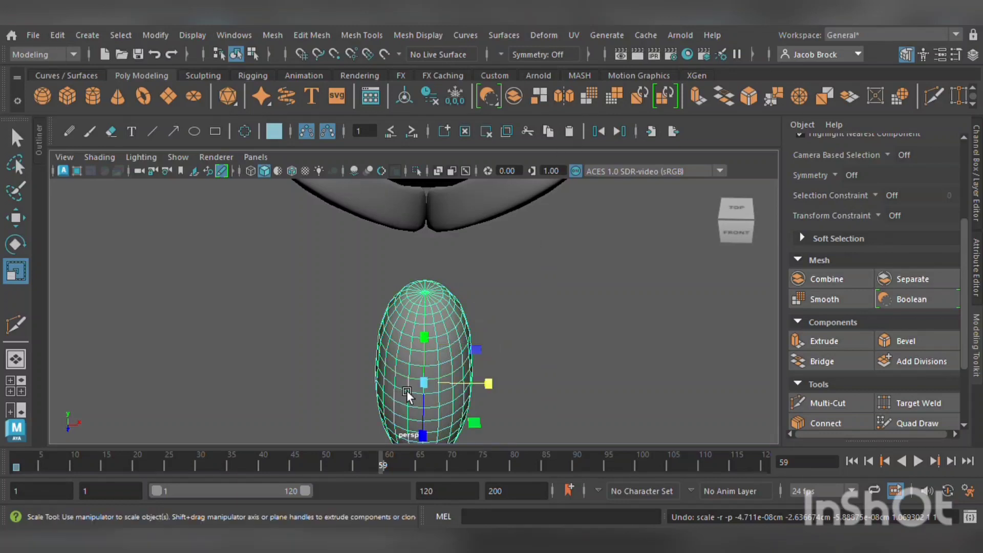
left_click(484, 379)
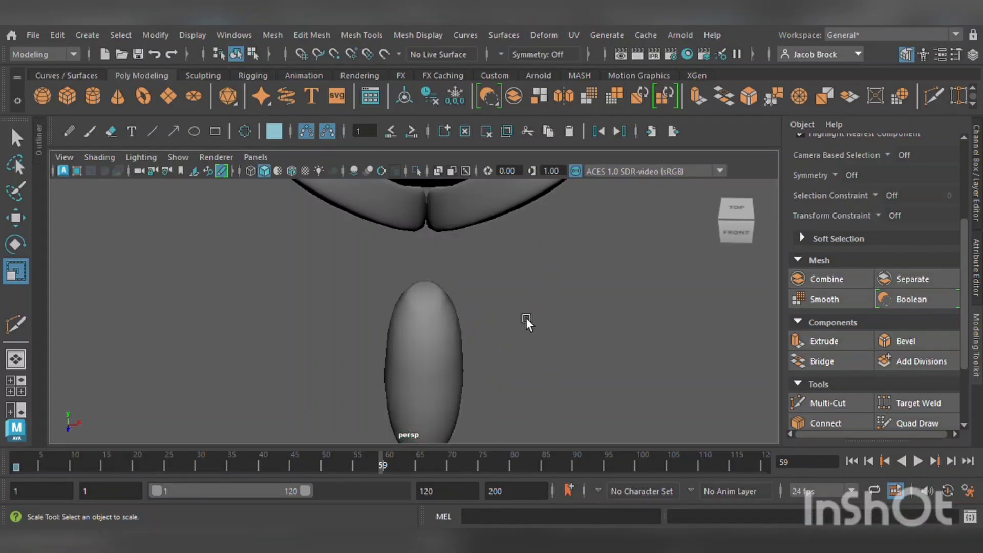
Select the first edge loops below the ellipsoid's middle and scale them slightly inward along X and Z
right_click_drag(527, 318, 490, 360, "alt")
left_click_drag(490, 361, 595, 284, "alt")
left_click(429, 328)
scroll(571, 336, "up", 6)
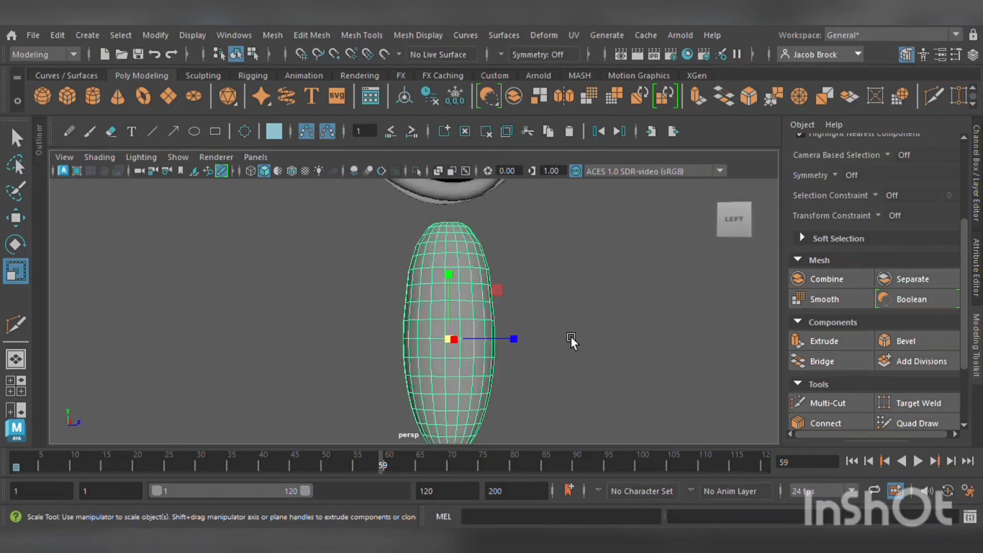
middle_click_drag(555, 351, 552, 268, "alt")
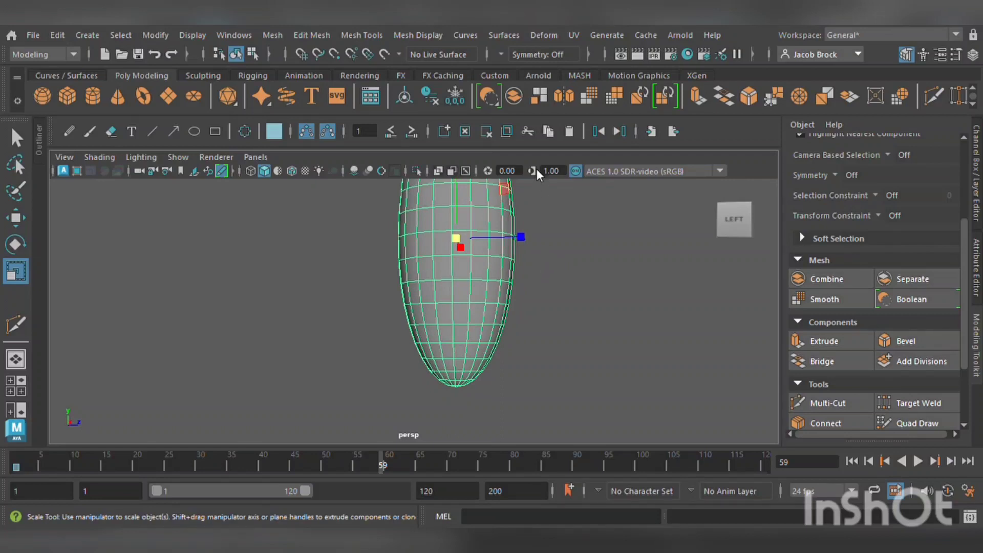
key("F10")
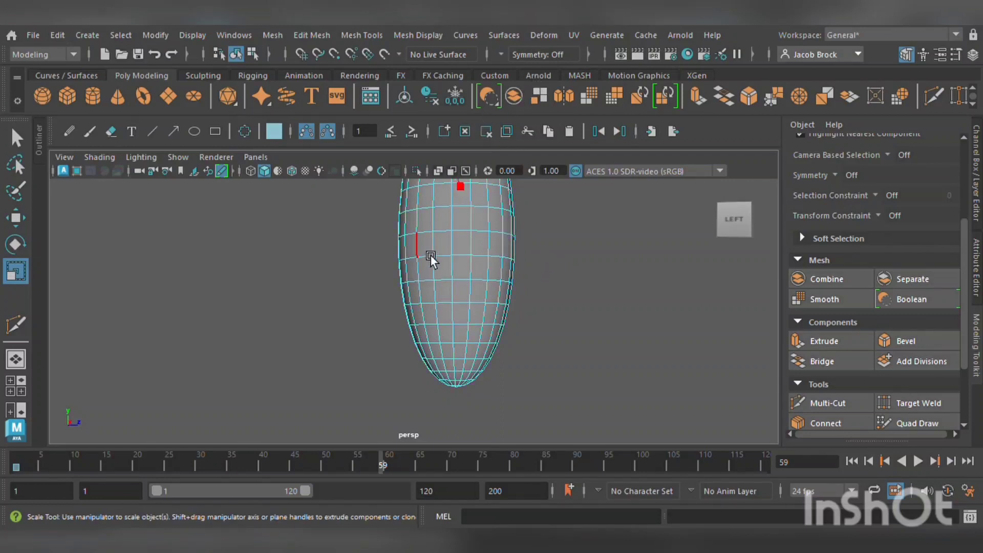
double_click(447, 257)
left_click_drag(474, 274, 471, 274)
middle_click_drag(471, 275, 469, 274)
middle_click(455, 284)
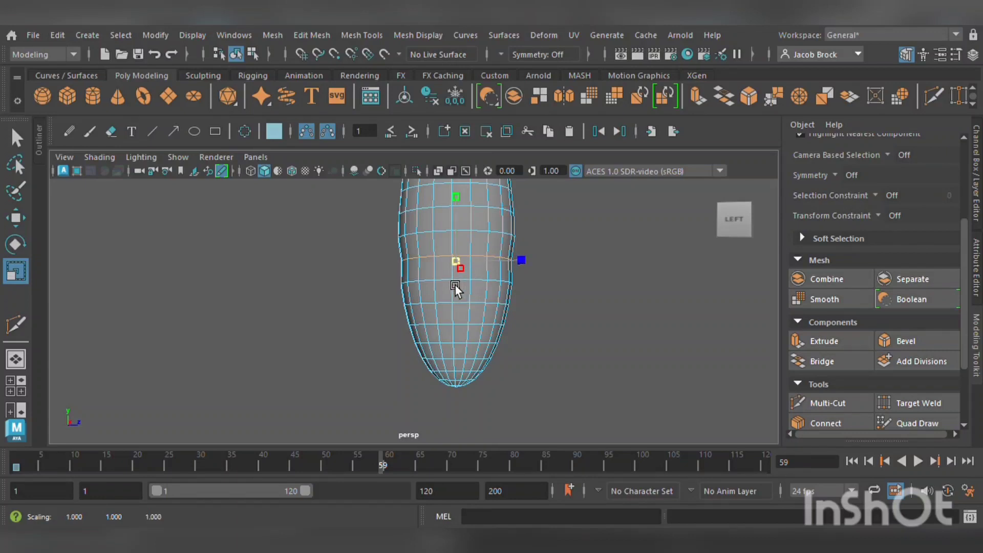
double_click(453, 283)
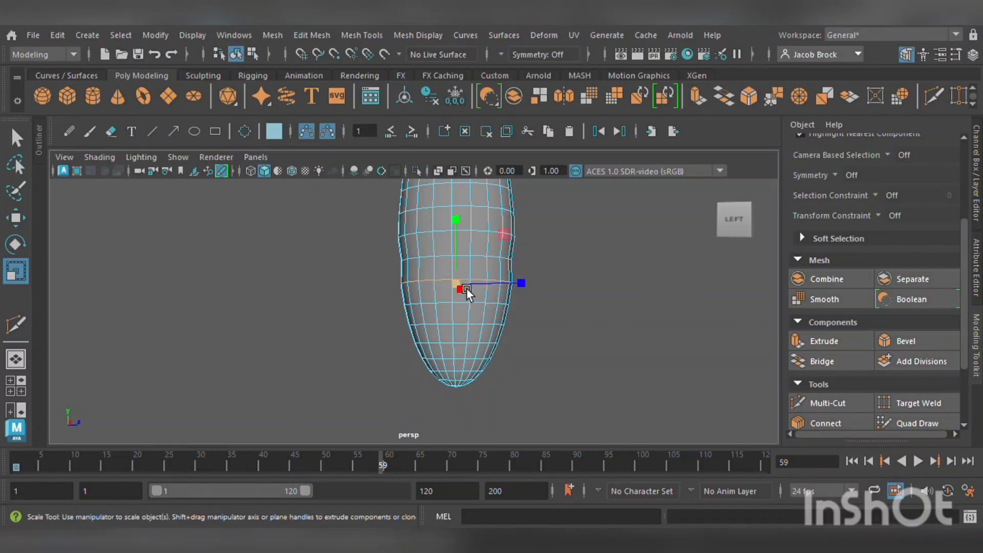
left_click_drag(467, 289, 444, 311)
Scale the next three horizontal edge loops down the lower half progressively further inward along X and Z
double_click(446, 306)
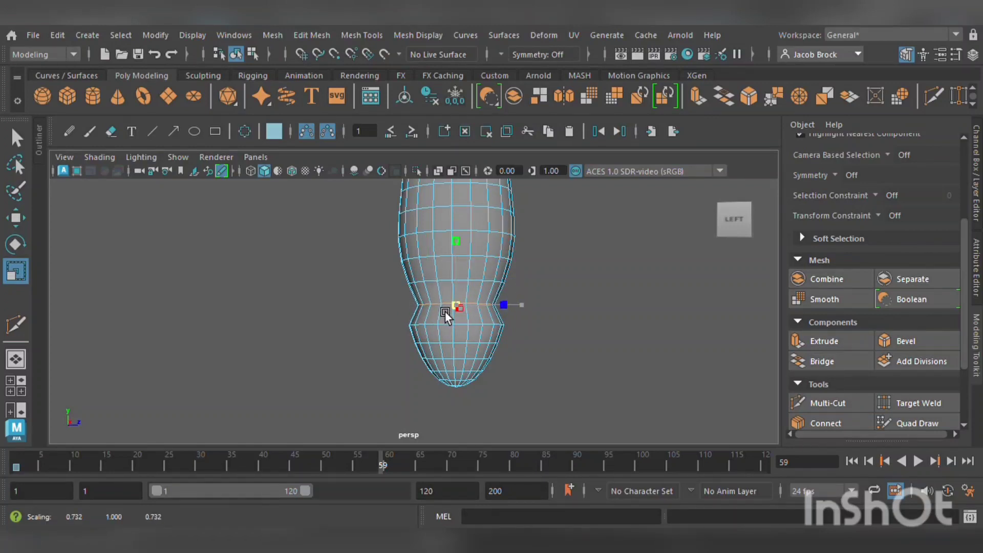
double_click(442, 326)
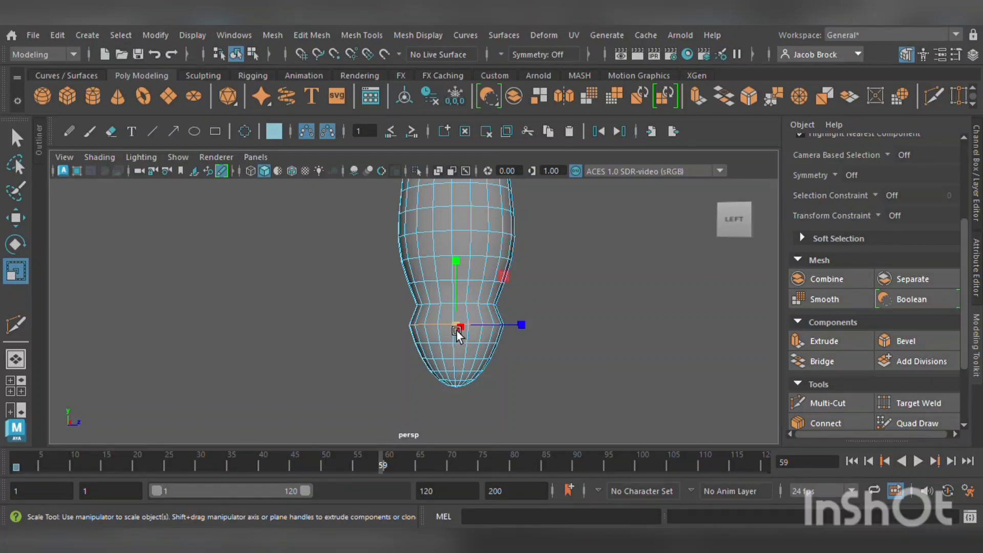
left_click_drag(464, 328, 441, 325)
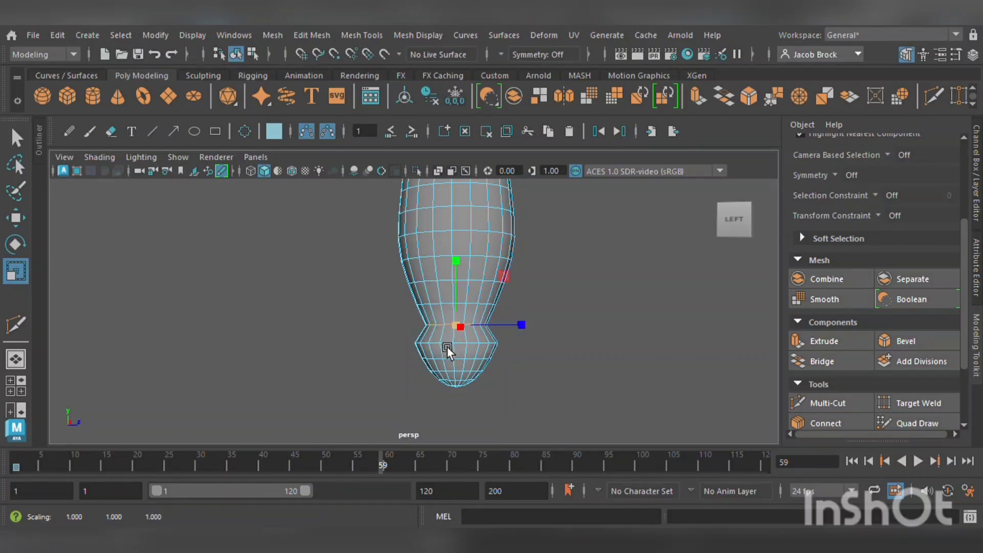
double_click(444, 344)
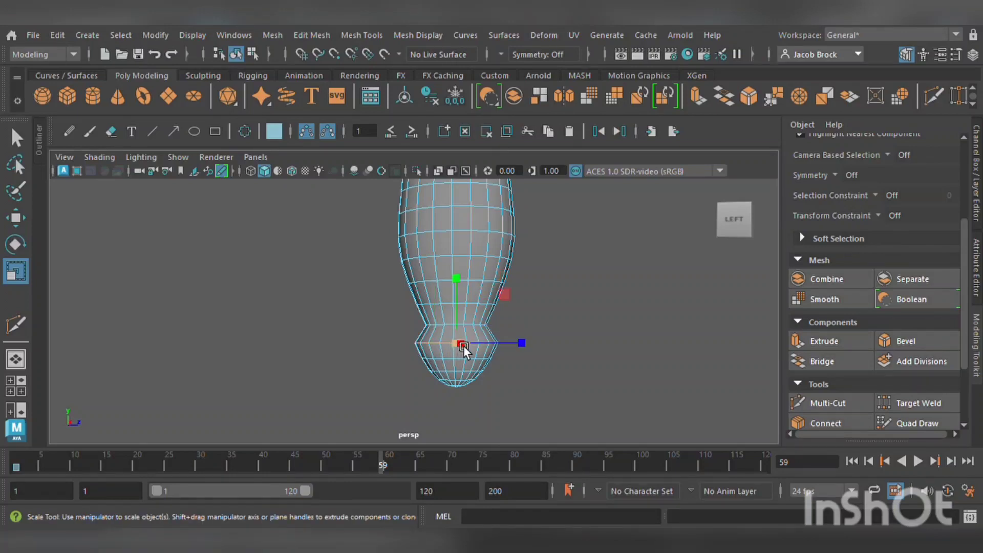
left_click_drag(463, 345, 441, 355)
Scale the third edge loop above the bottom pole inward along X and Z and move it slightly up
scroll(452, 364, "up", 3)
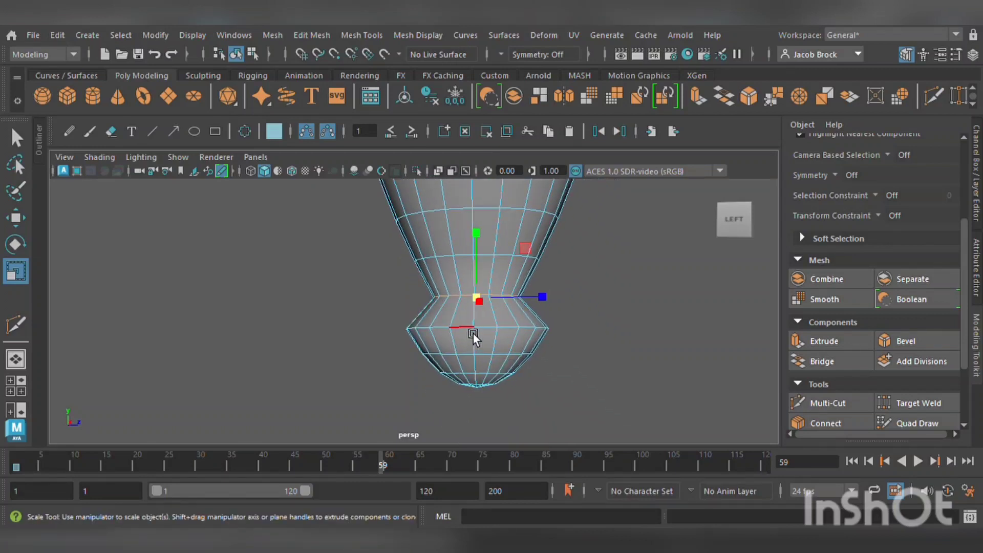
double_click(472, 334)
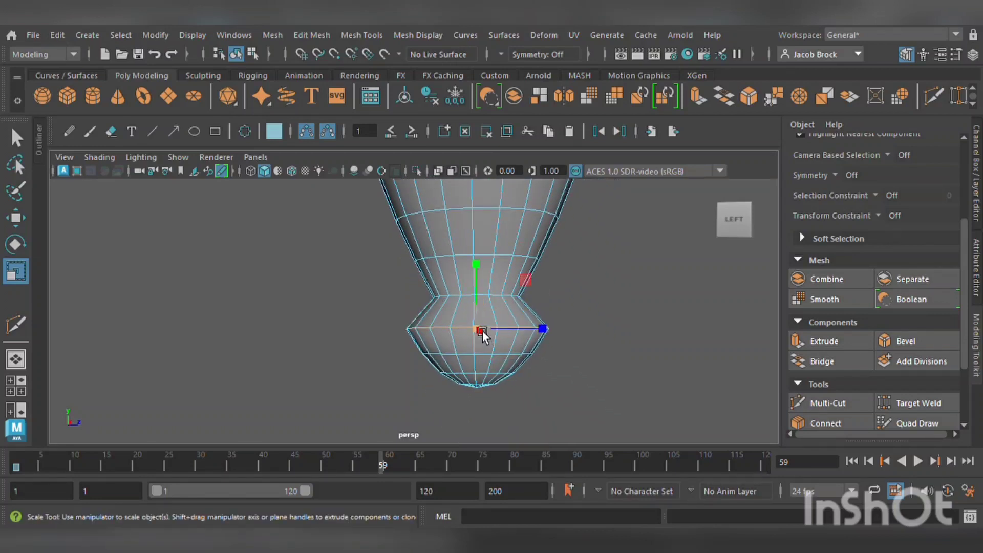
left_click_drag(482, 333, 420, 326)
left_click(15, 218)
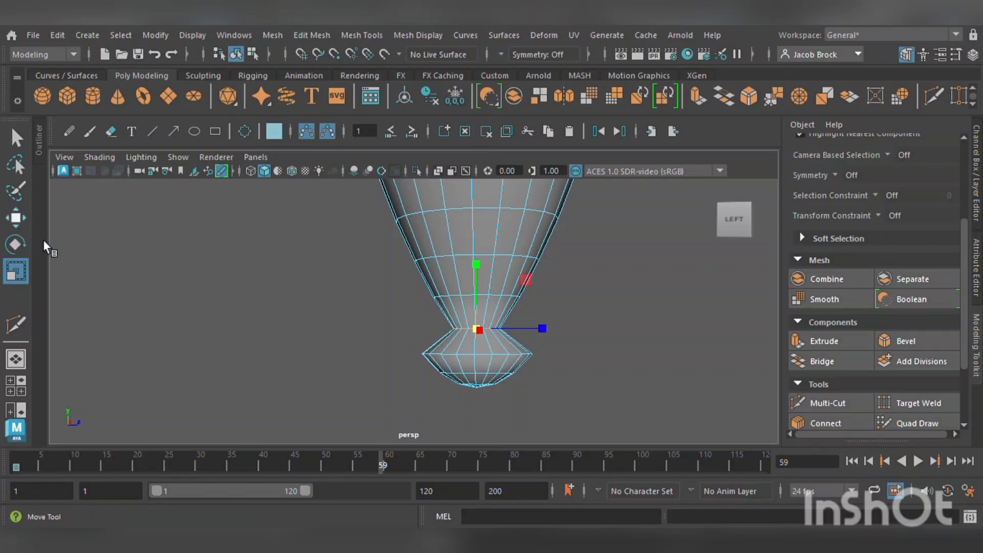
mouse_move(471, 268)
left_mouse_down()
mouse_move(491, 260)
mouse_move(489, 250)
mouse_move(484, 275)
left_mouse_up()
Narrow the edge loop directly below the pinched one along X and Z and raise it close to that loop
double_click(478, 356)
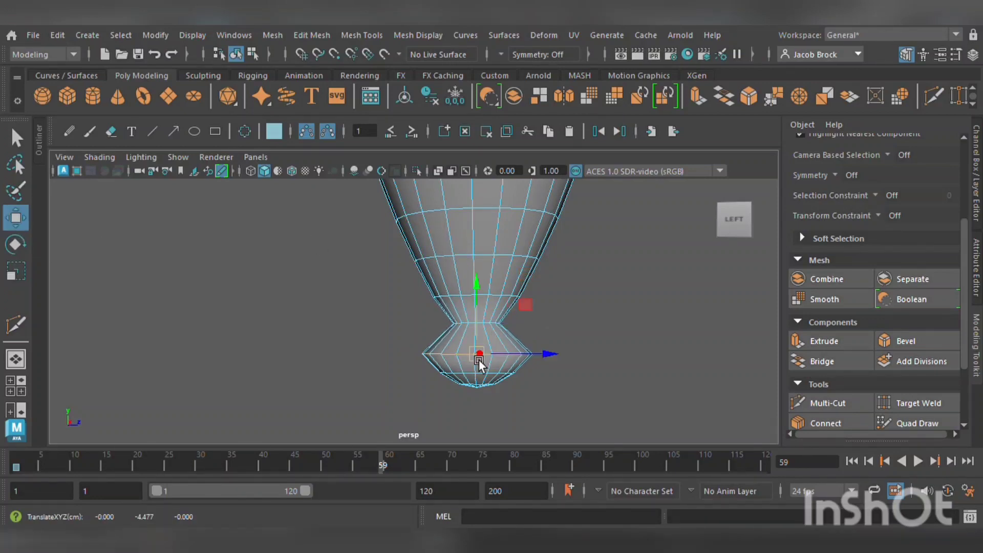
left_click(18, 275)
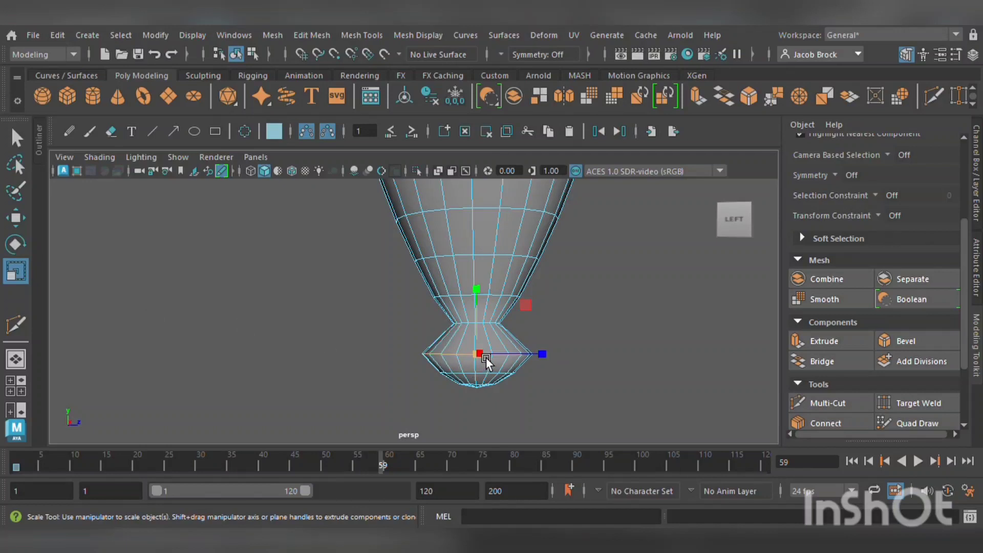
left_click_drag(486, 357, 432, 349)
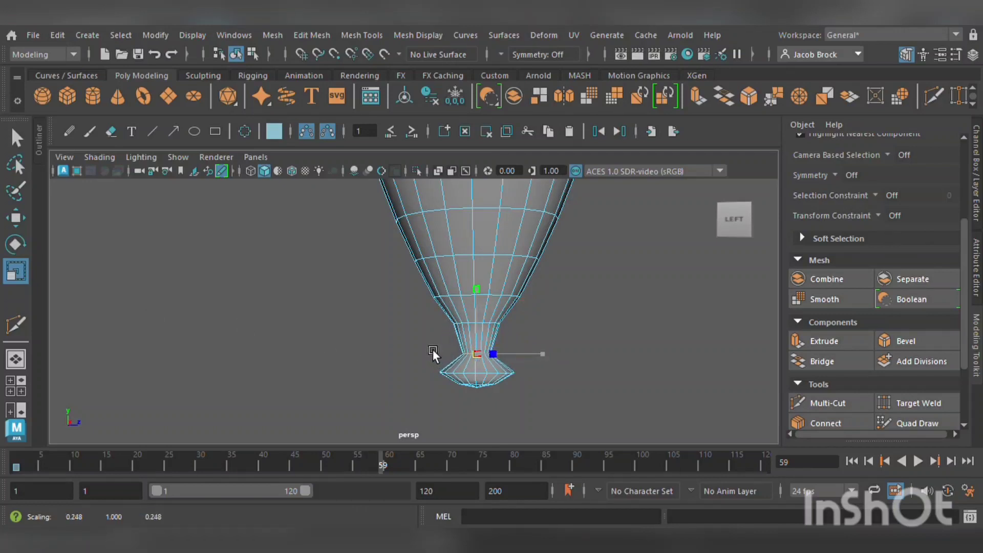
left_click(22, 222)
left_click_drag(491, 287, 495, 264)
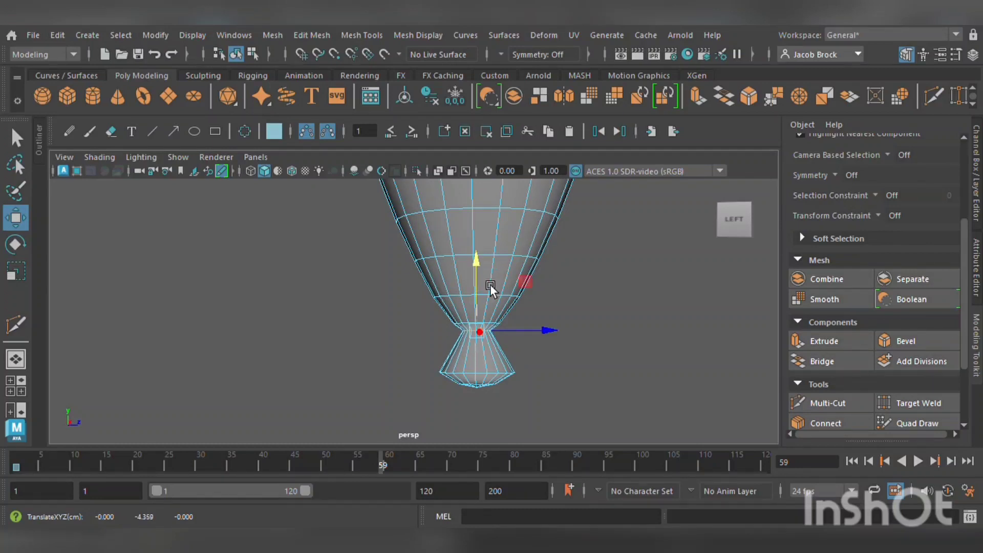
Select the two lowest edge loops together, scale them down uniformly and move them up along Y under the taper
double_click(483, 378)
scroll(502, 333, "up", 5)
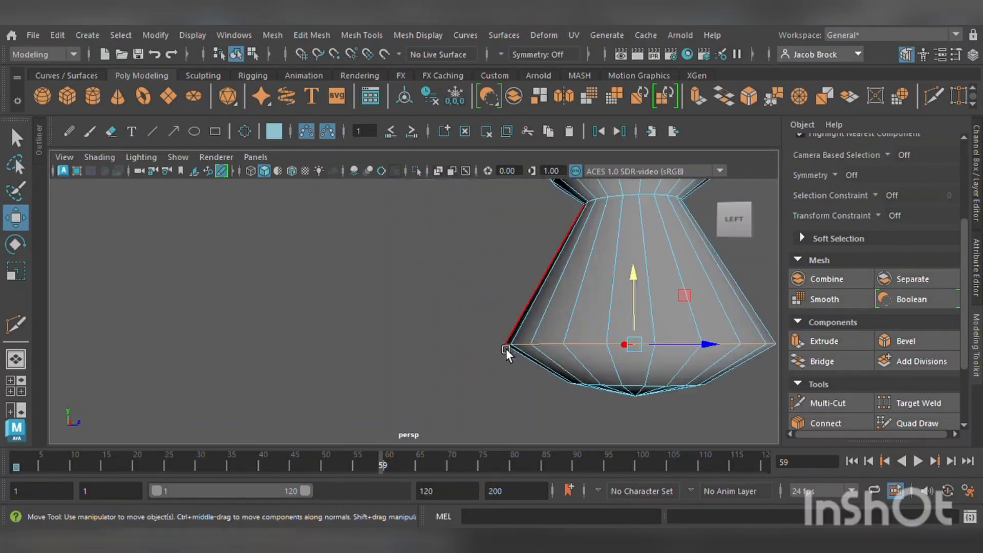
double_click(645, 388)
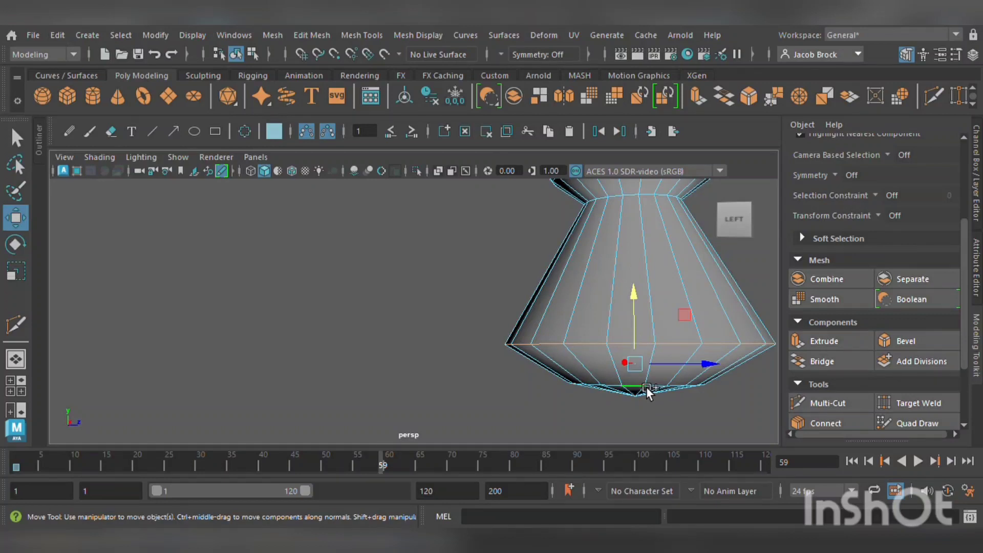
left_click(16, 270)
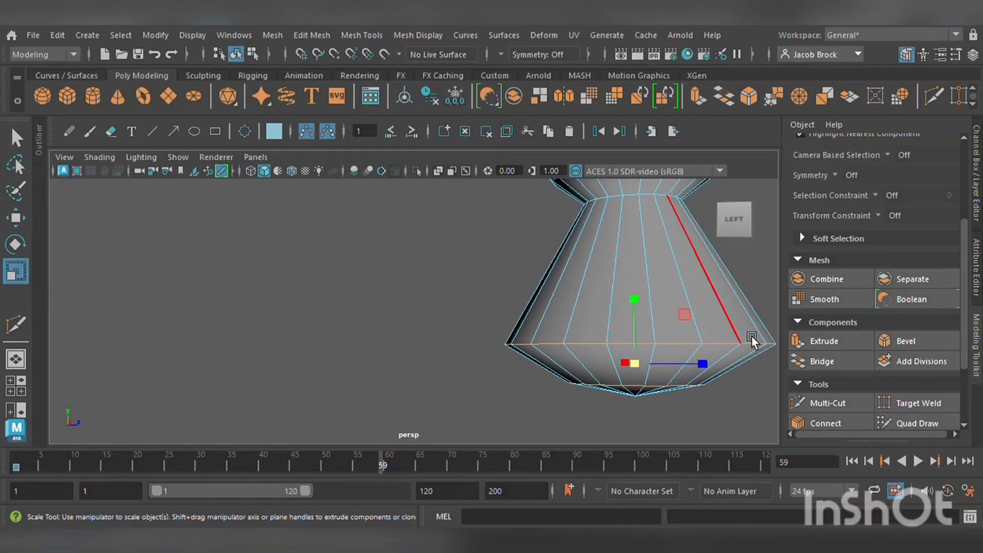
left_click_drag(635, 365, 514, 349)
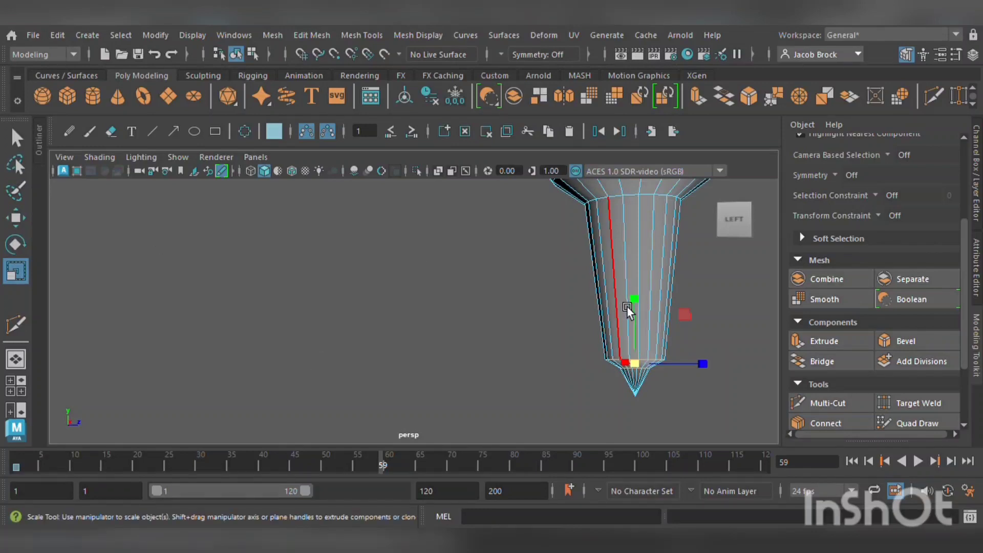
left_click(23, 220)
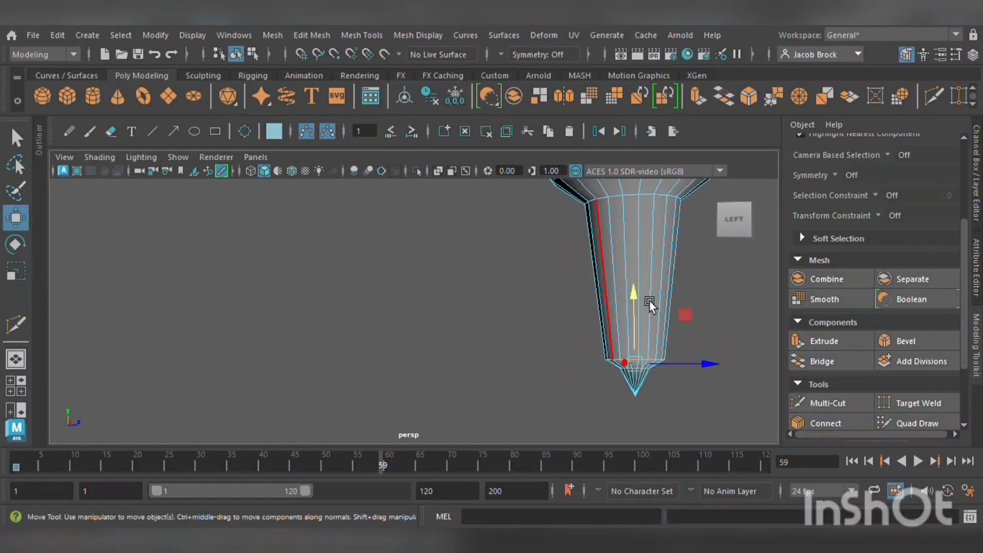
left_click_drag(649, 284, 641, 147)
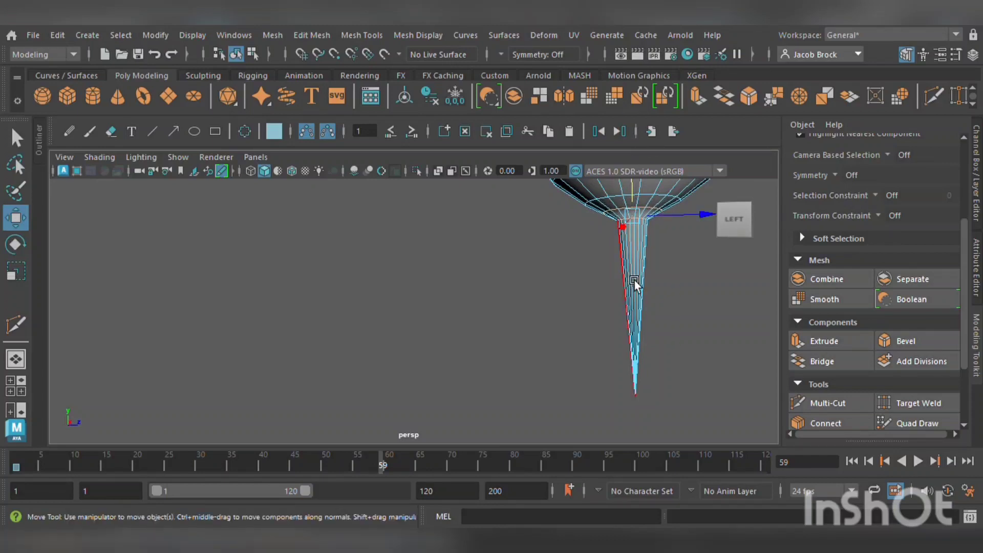
Move the bottom pole vertex up along Y to shorten the long spike into a small tip
key("F9")
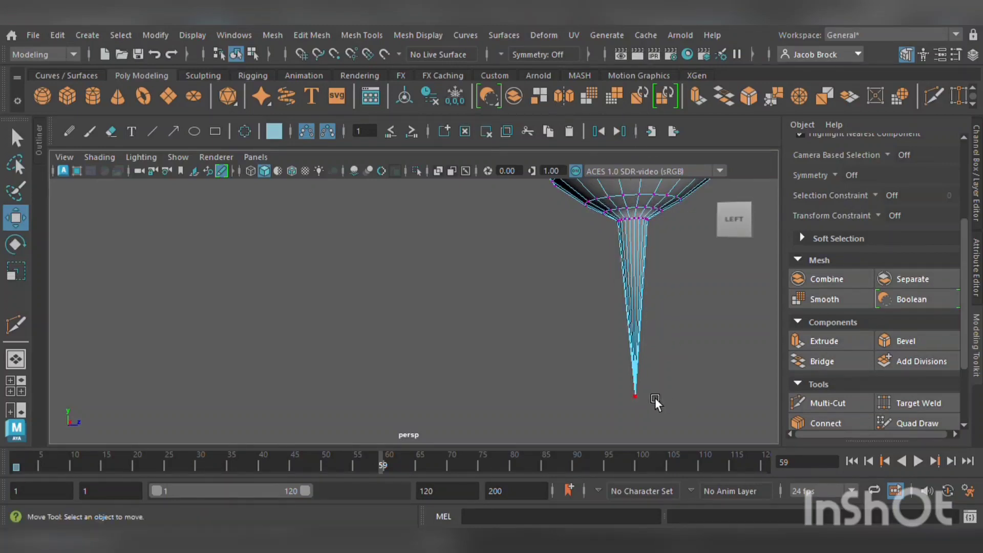
left_click(649, 398)
left_click_drag(641, 338, 643, 164)
key("f")
scroll(615, 306, "down", 6)
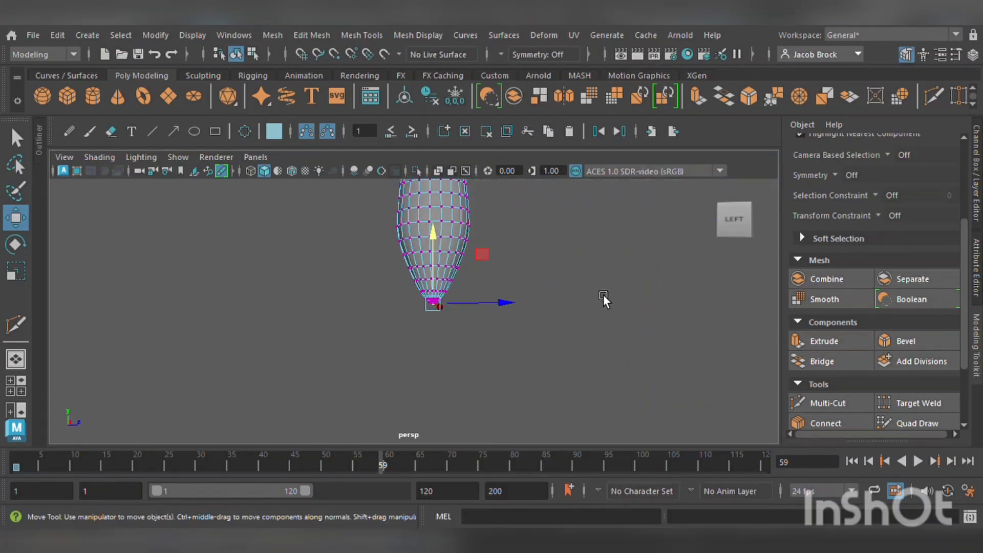
Try to scale the whole tapered part narrower along Z and undo the change
left_click_drag(588, 292, 543, 272, "alt")
scroll(562, 310, "up", 7)
middle_click_drag(543, 272, 542, 302, "alt")
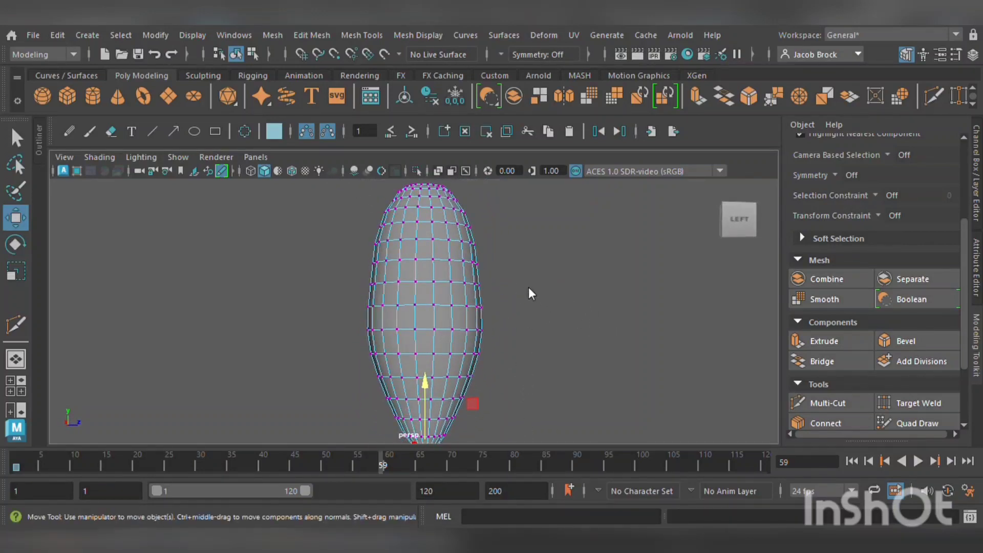
scroll(541, 354, "down", 4)
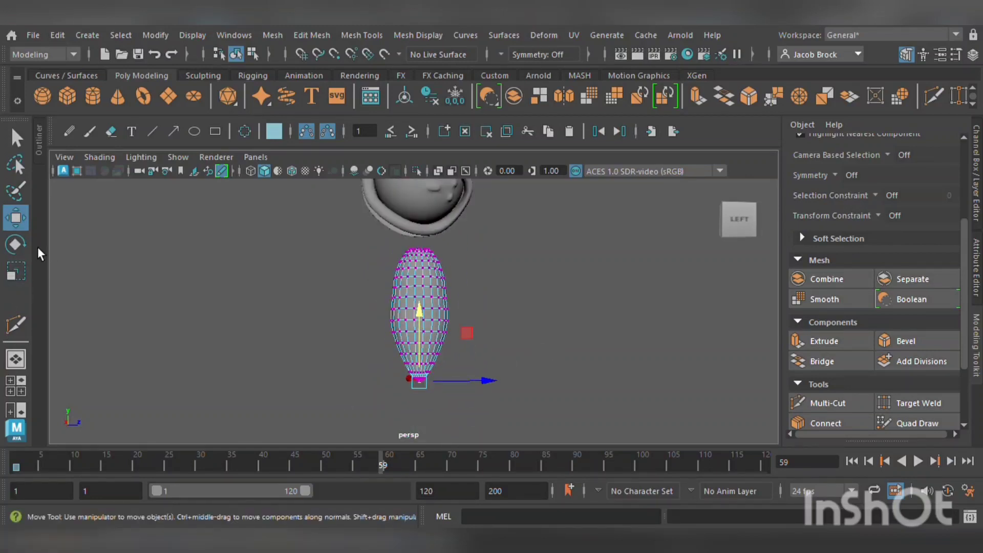
left_click(17, 272)
left_click_drag(450, 377, 452, 413, "alt")
left_click_drag(480, 370, 481, 372)
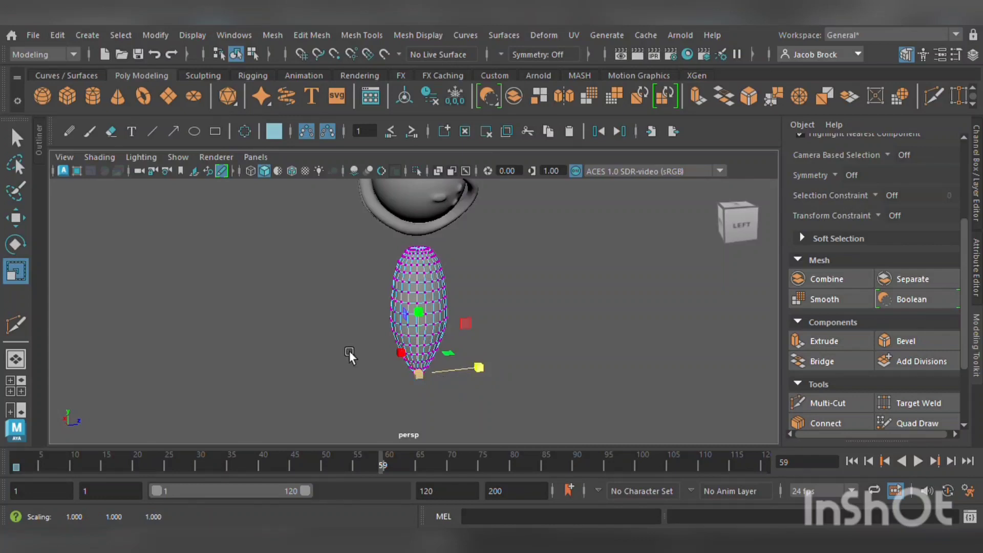
key("F8")
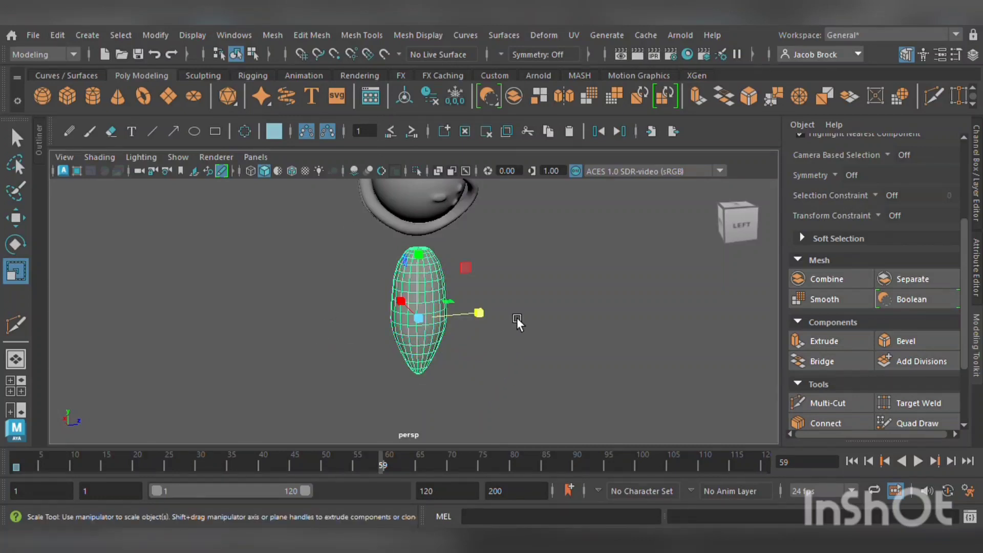
left_click_drag(518, 319, 348, 333)
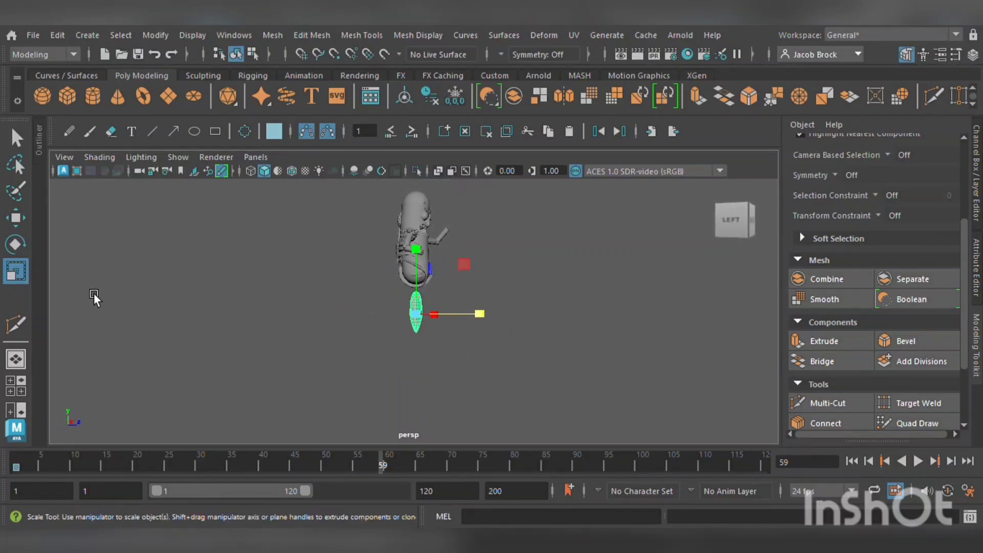
key("f")
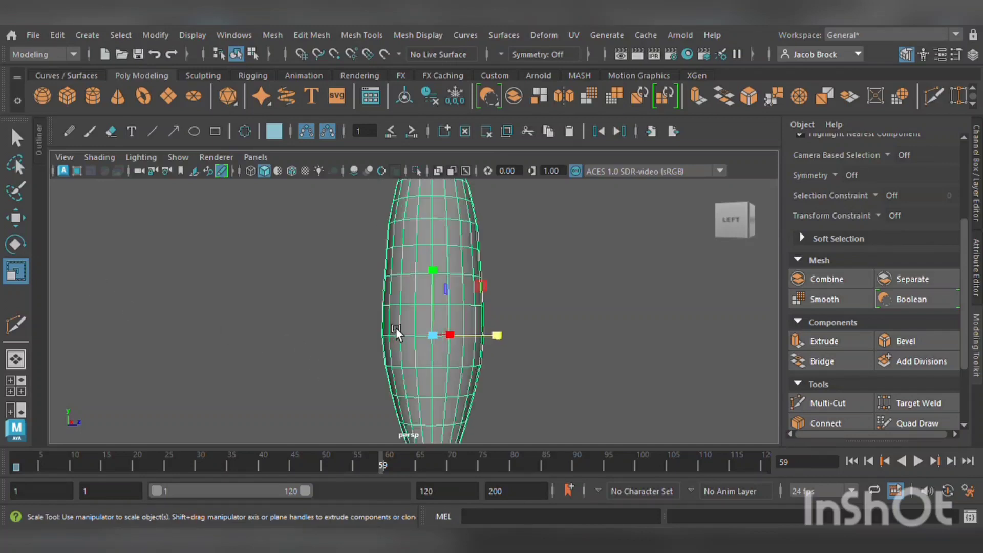
left_click_drag(569, 283, 549, 296, "alt")
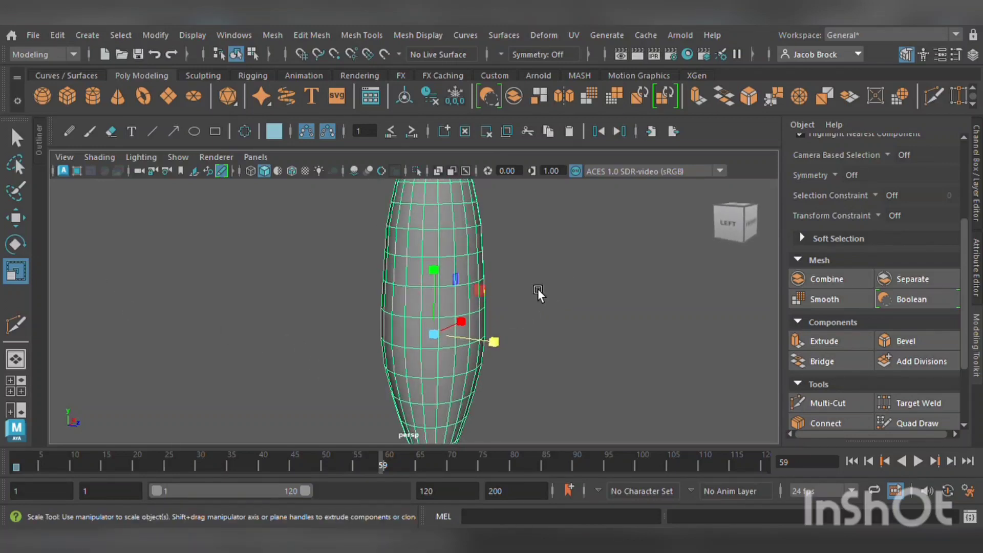
scroll(426, 346, "down", 5)
mouse_move(486, 311)
left_mouse_down("alt")
mouse_move(384, 309)
mouse_move(405, 386)
mouse_move(379, 370)
mouse_move(506, 296)
mouse_move(440, 311)
mouse_move(394, 367)
mouse_move(467, 328)
mouse_move(471, 304)
left_mouse_up("alt")
key("ctrl+z")
Move the tapered part up along Y to the underside of the pickle's body and scale it down uniformly
left_click(20, 217)
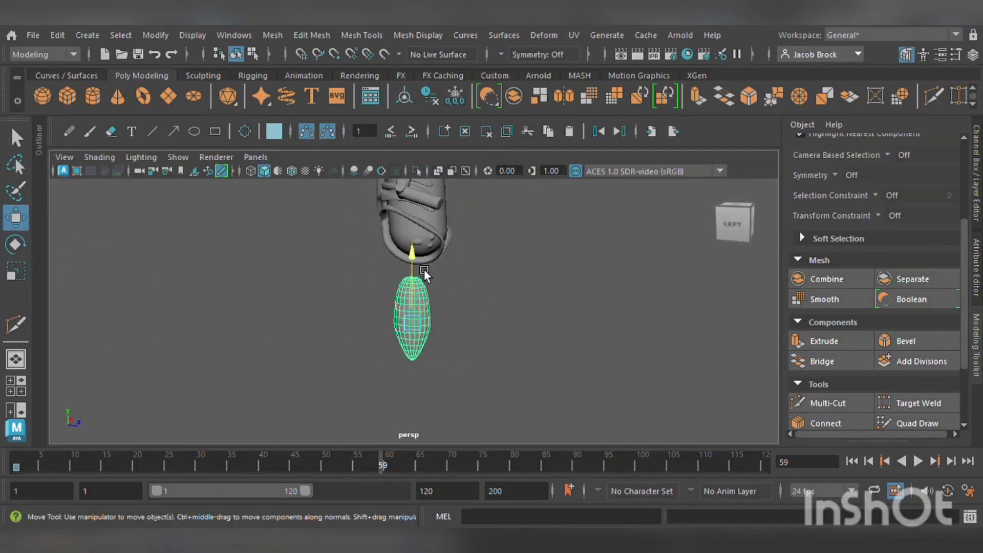
left_click_drag(424, 269, 429, 223)
mouse_move(415, 288)
left_mouse_down("alt")
mouse_move(541, 314)
mouse_move(579, 299)
mouse_move(450, 297)
mouse_move(425, 281)
left_mouse_up("alt")
left_click(15, 270)
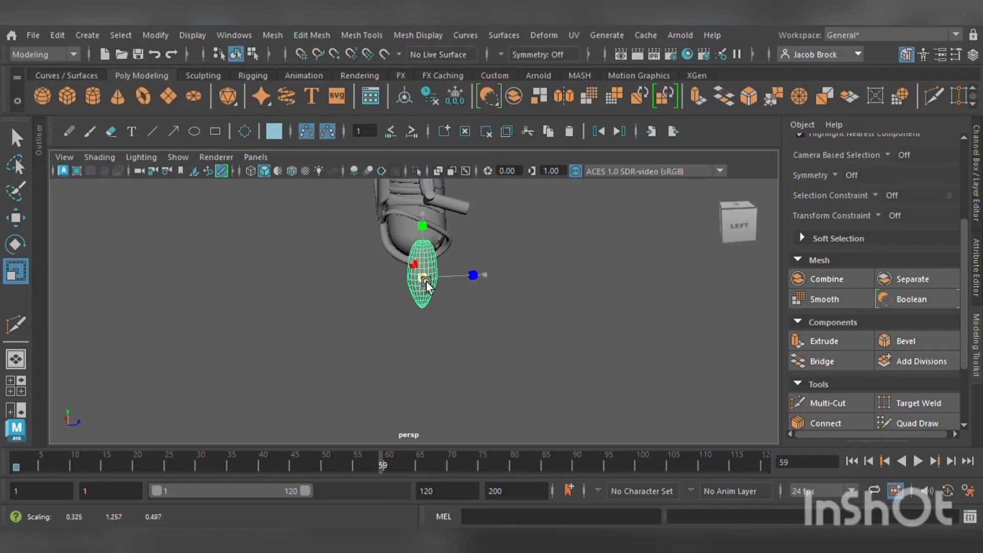
left_click(16, 218)
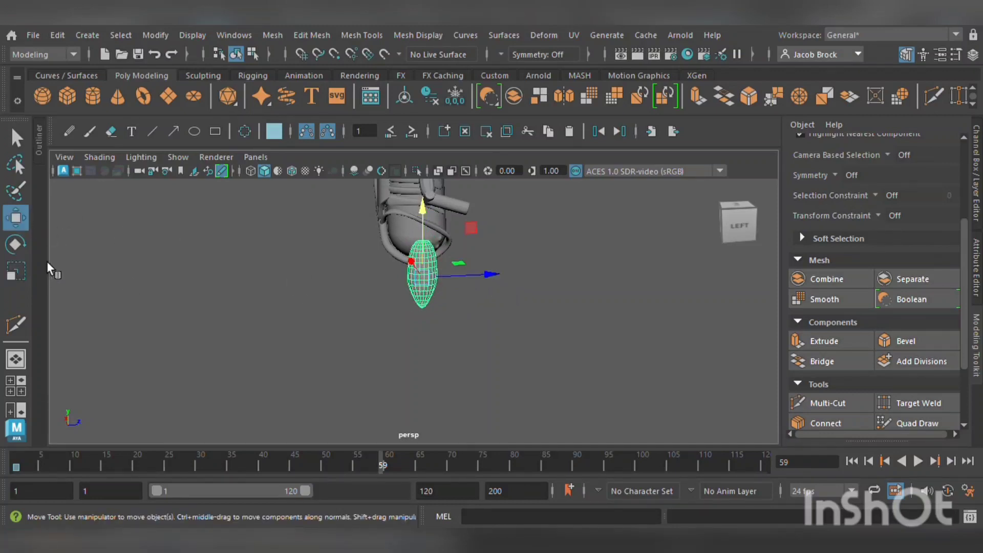
Rotate the tapered part about X so that its lower end tilts forward along Z
left_click(15, 244)
left_click_drag(416, 221, 389, 234)
key("w")
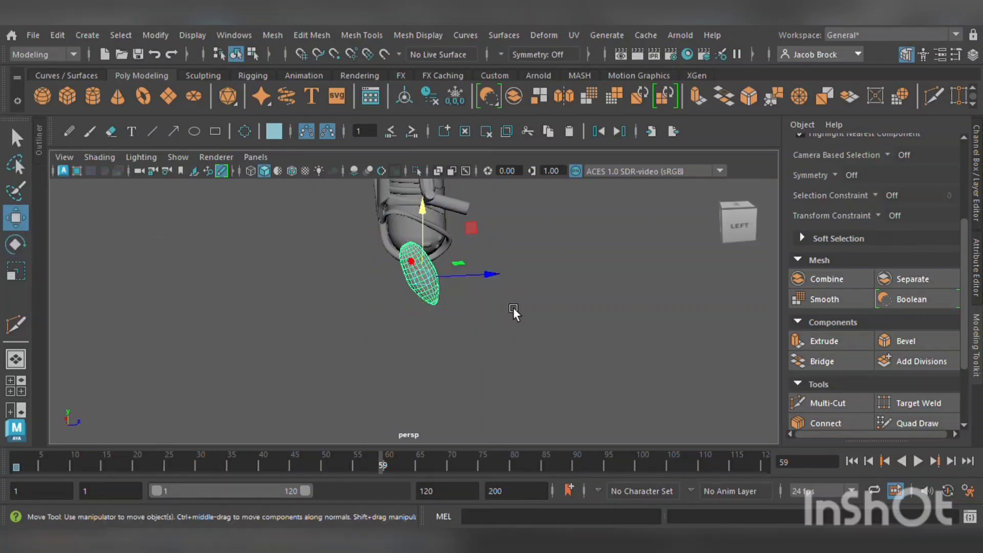
Rotate the tapered limb on the body's negative X side about its Z axis so that its lower end tilts outward
left_click_drag(478, 232, 668, 254)
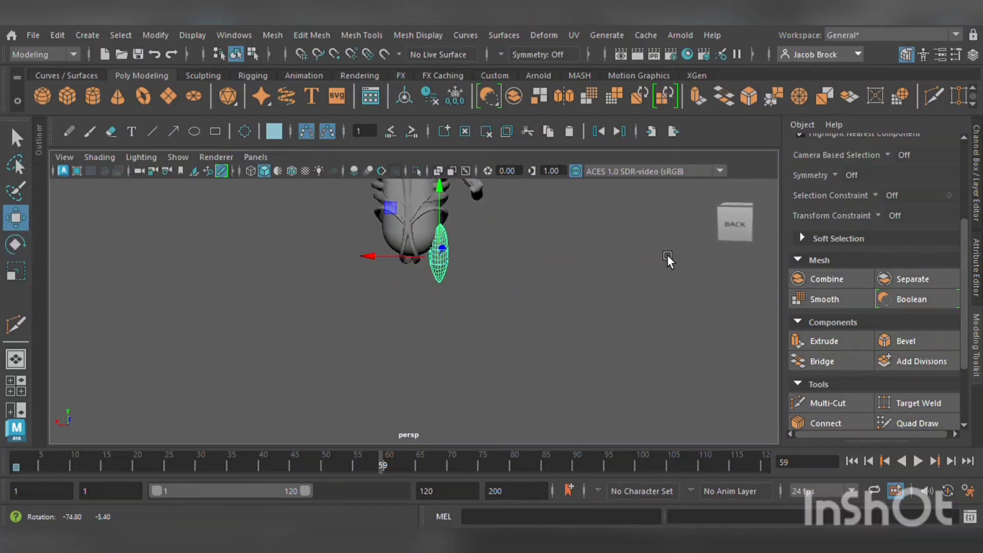
left_click(520, 279)
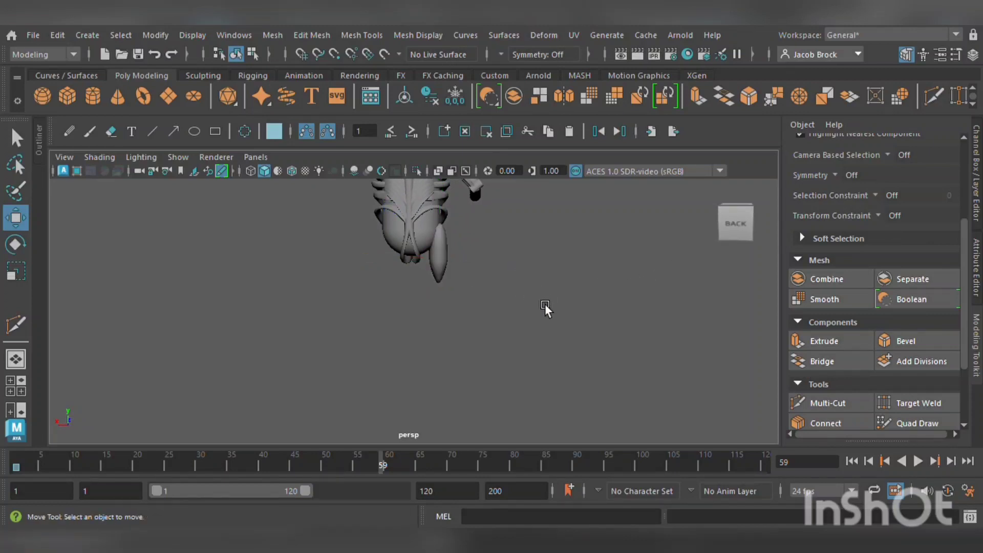
left_click_drag(545, 302, 248, 308, "alt")
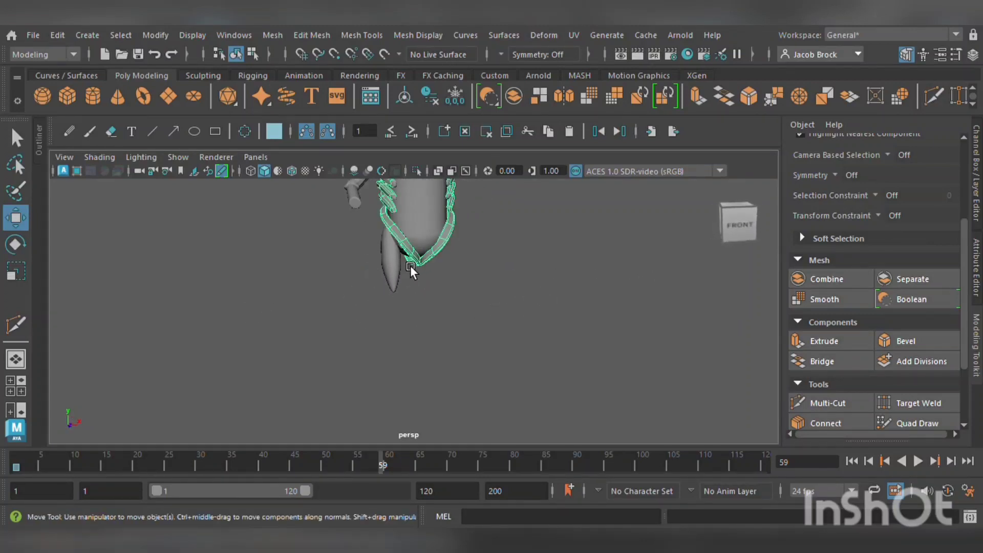
left_click(392, 285)
key("e")
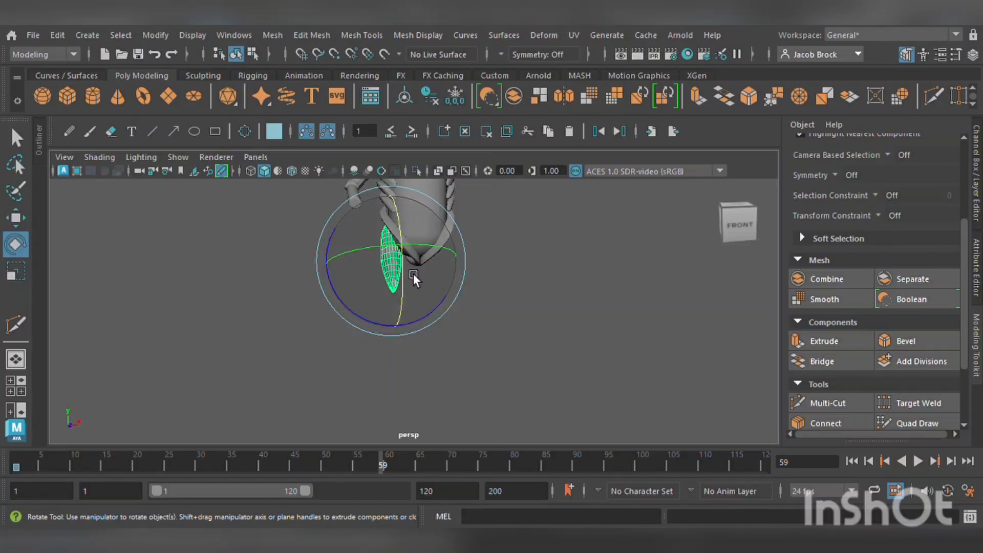
mouse_move(367, 256)
left_mouse_down()
mouse_move(356, 253)
mouse_move(446, 308)
mouse_move(438, 315)
left_mouse_up()
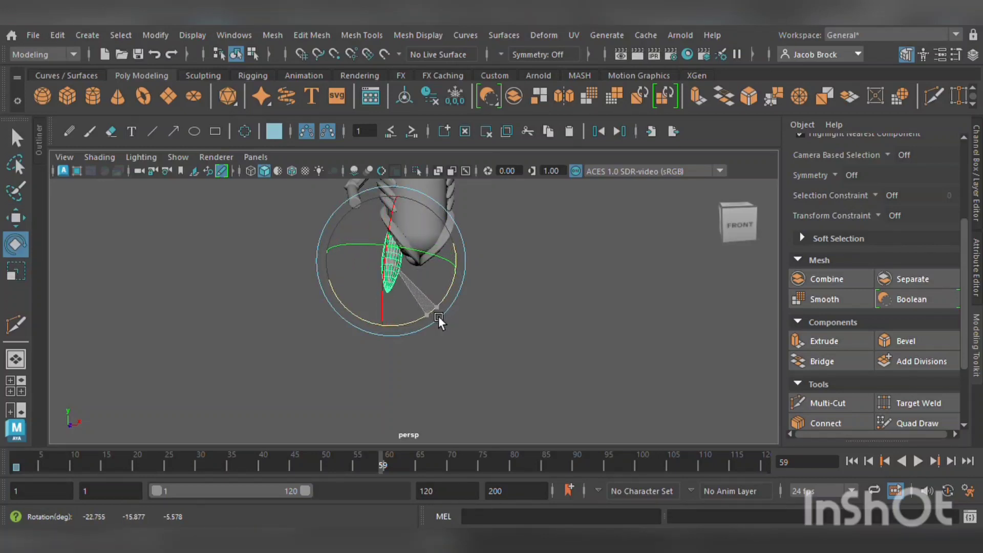
Duplicate the tapered limb and move the copy along X to the opposite side of the body
left_click(16, 217)
left_click_drag(450, 261, 693, 289)
key("ctrl+d")
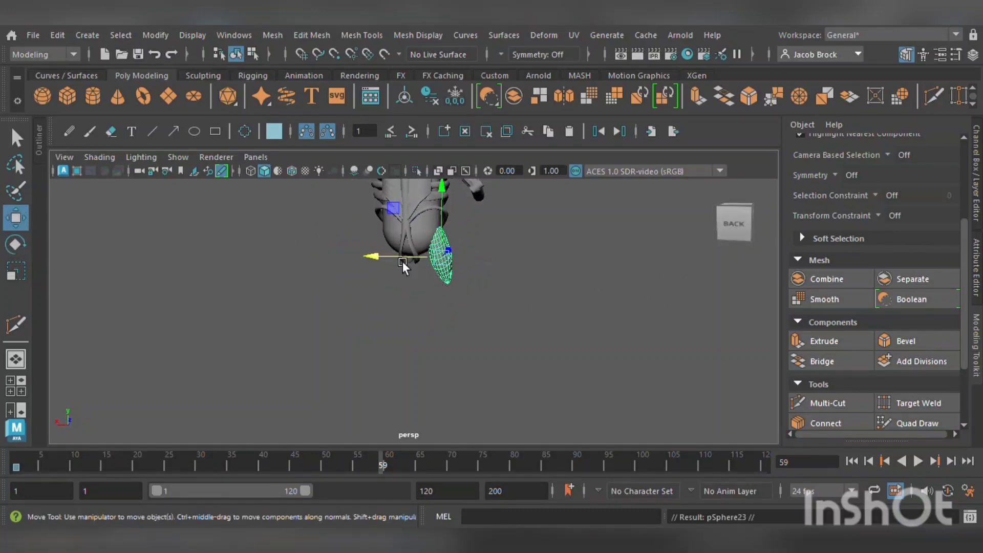
left_click_drag(387, 262, 321, 254)
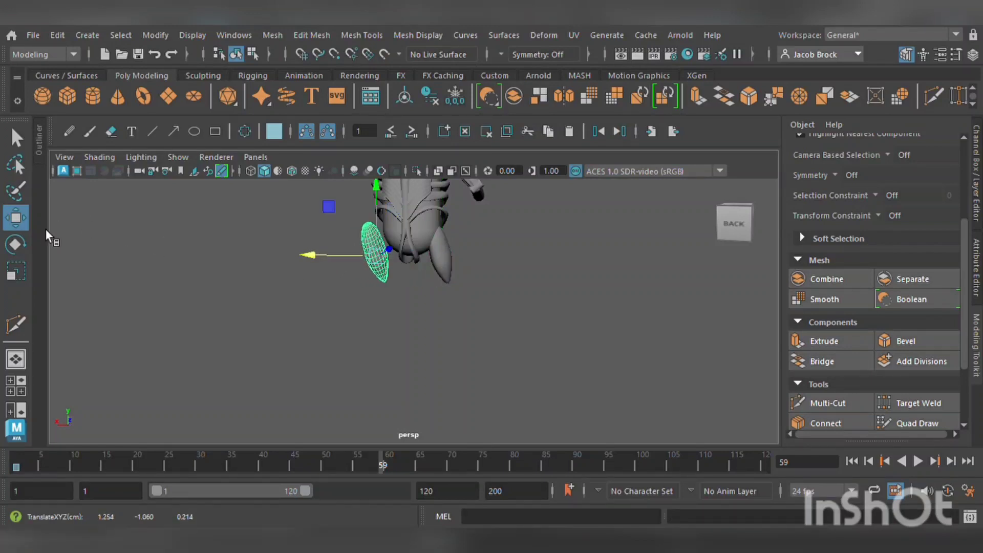
Rotate the duplicated limb so that its lower end tilts outward, mirroring the original limb
left_click(25, 247)
left_click_drag(395, 208, 726, 257)
left_click(15, 217)
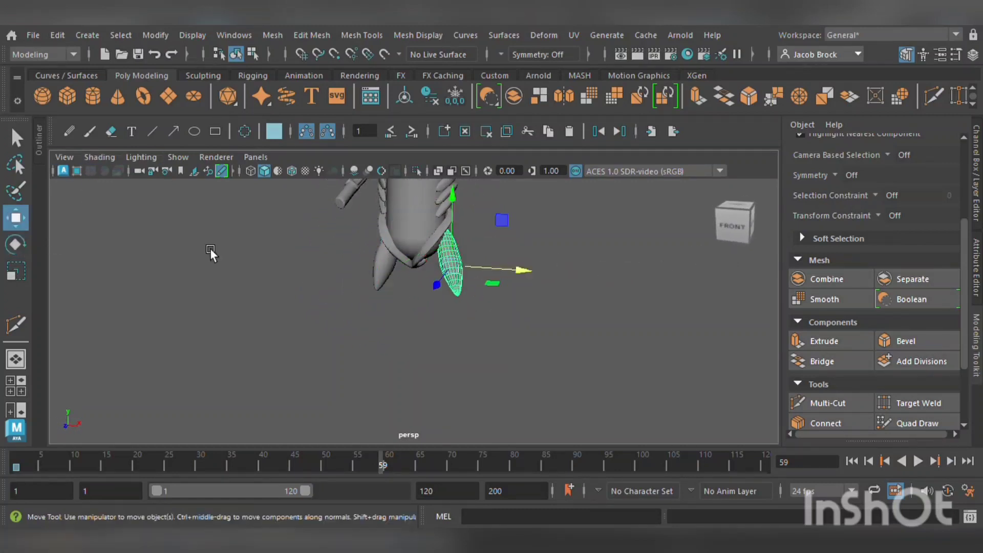
mouse_move(538, 272)
left_mouse_down("alt")
mouse_move(502, 292)
mouse_move(535, 274)
mouse_move(526, 274)
left_mouse_up("alt")
left_click(545, 316)
Switch the original limb to edge mode and select alternating lengthwise edge loops on its outer side
left_click_drag(546, 316, 426, 319, "alt")
left_click(392, 275)
key("e")
left_click(576, 257)
left_click(416, 284)
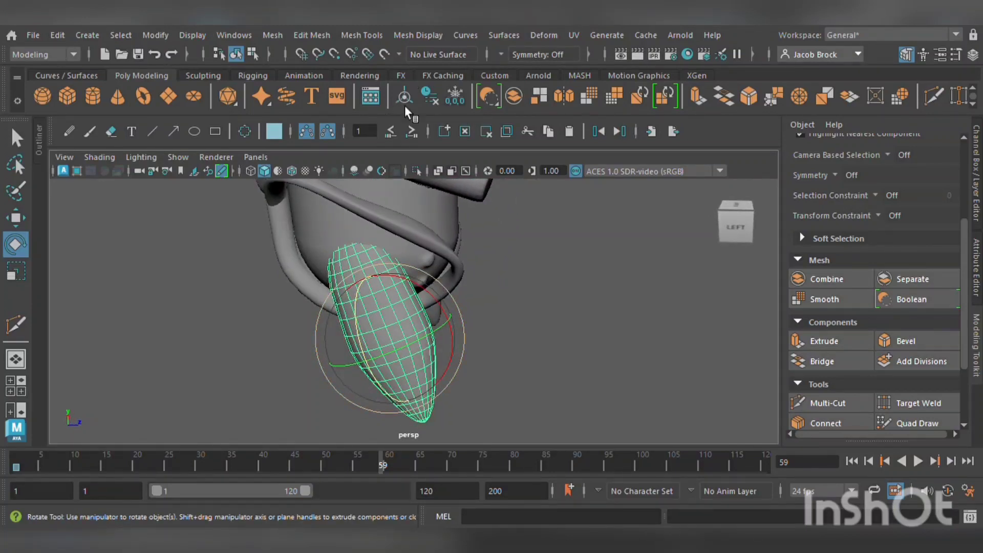
scroll(382, 257, "up", 3)
left_click(546, 311)
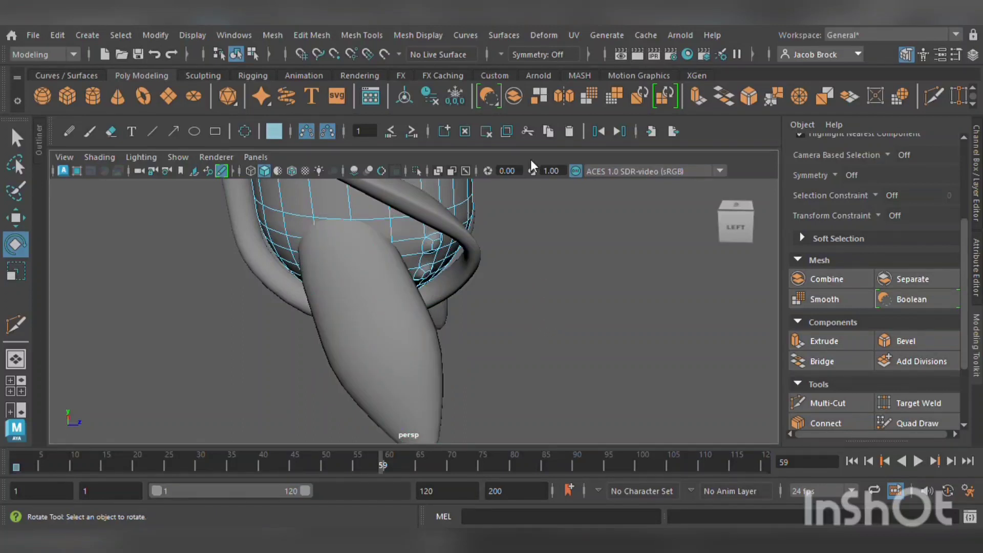
left_click(426, 342)
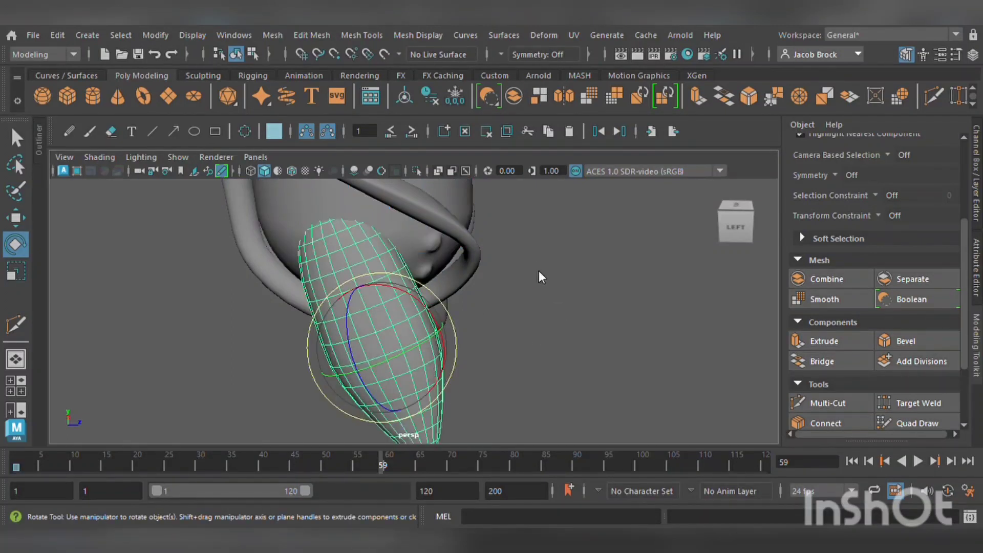
key("F10")
right_click_drag(334, 338, 362, 353, "alt")
middle_click_drag(362, 353, 402, 316, "alt")
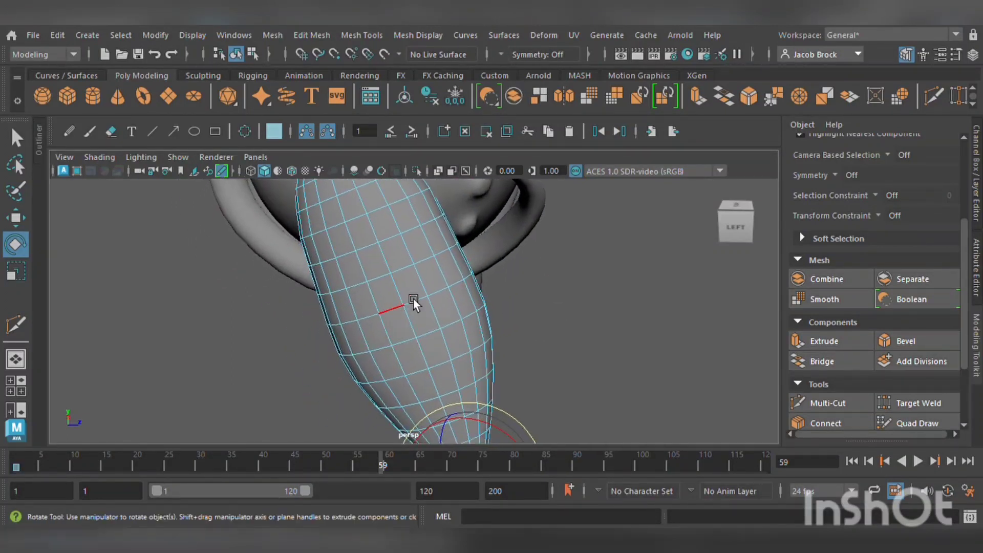
double_click(436, 289)
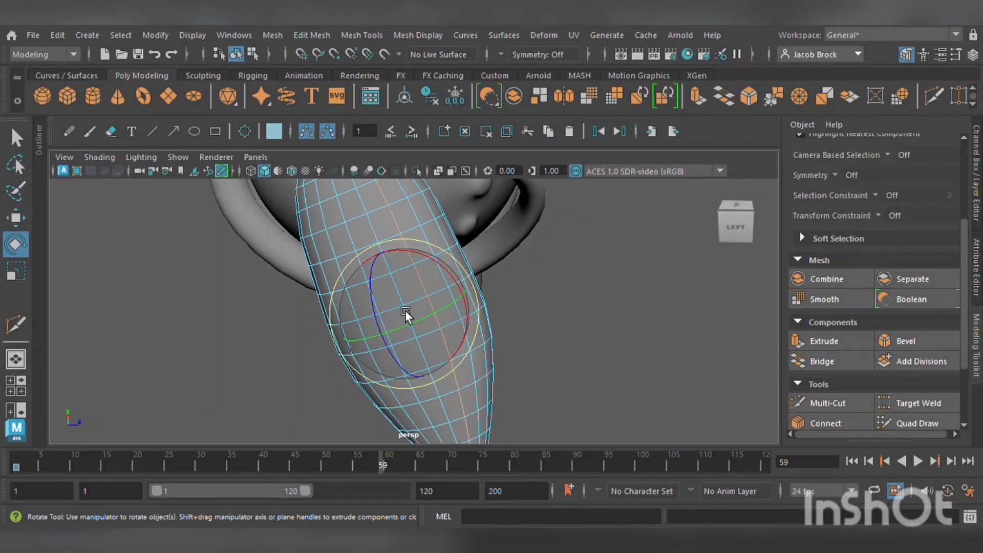
double_click(362, 232, "shift")
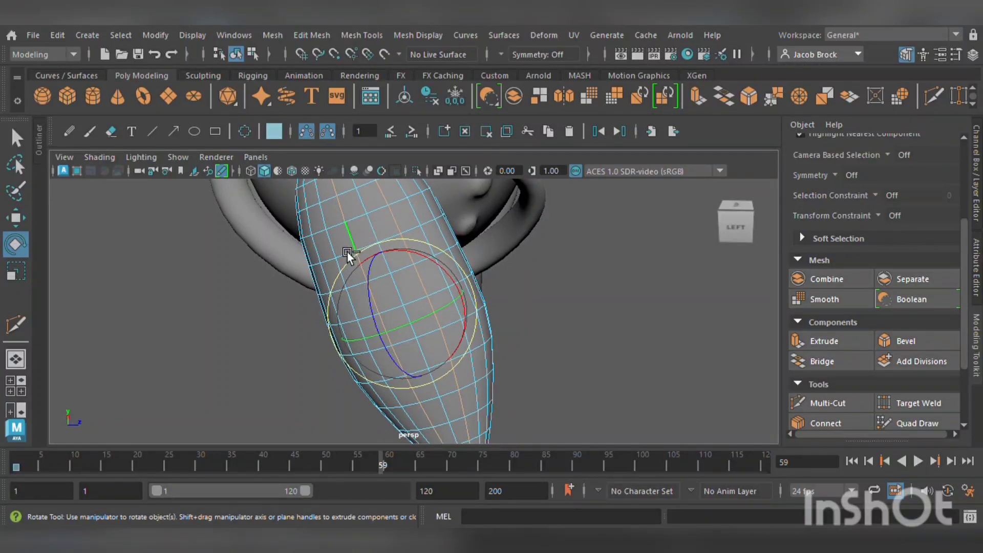
double_click(328, 252, "shift")
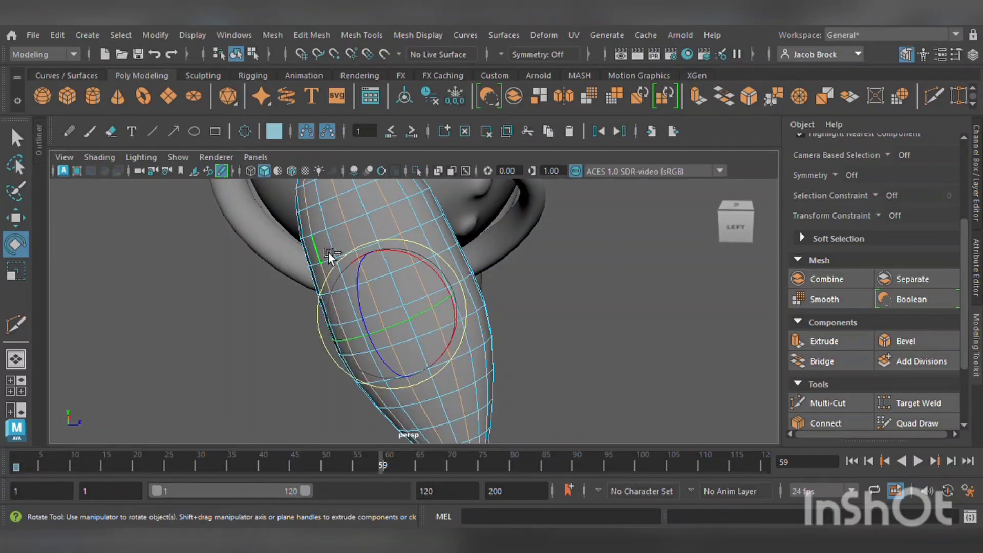
Add the alternating lengthwise edge loops on the limb's front and inner side to the selection
left_click_drag(324, 271, 419, 236, "alt")
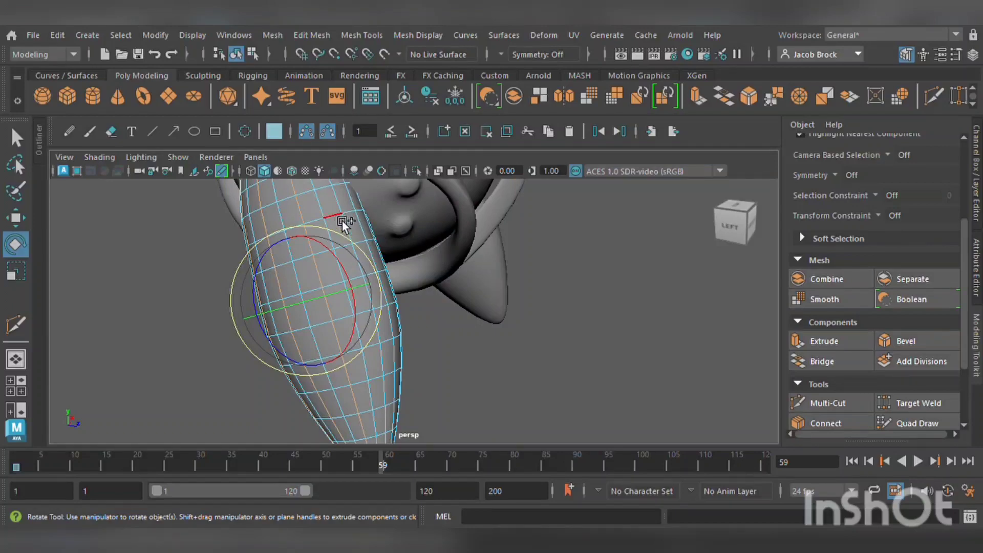
left_click(350, 206, "ctrl+shift")
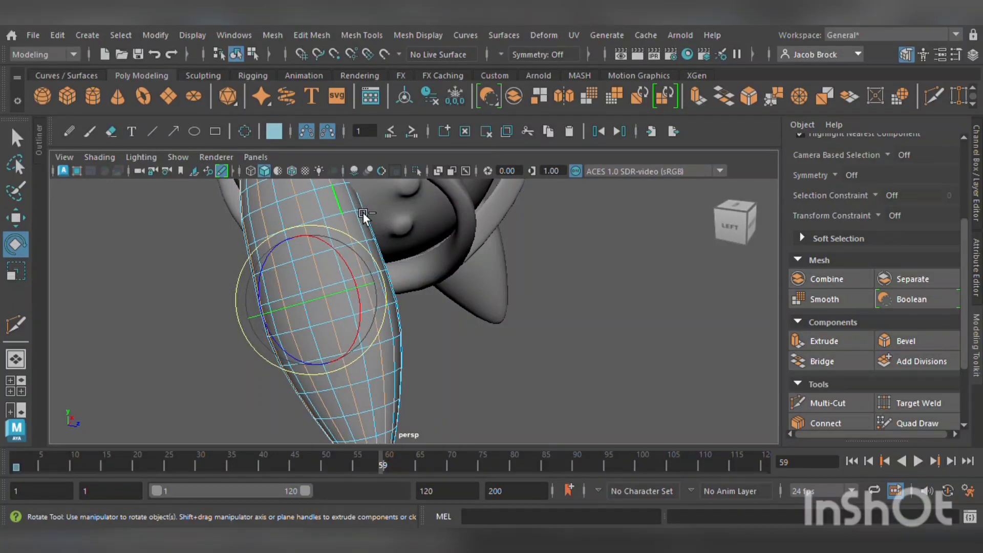
left_click(382, 235, "ctrl+shift")
left_click_drag(452, 315, 351, 249, "alt")
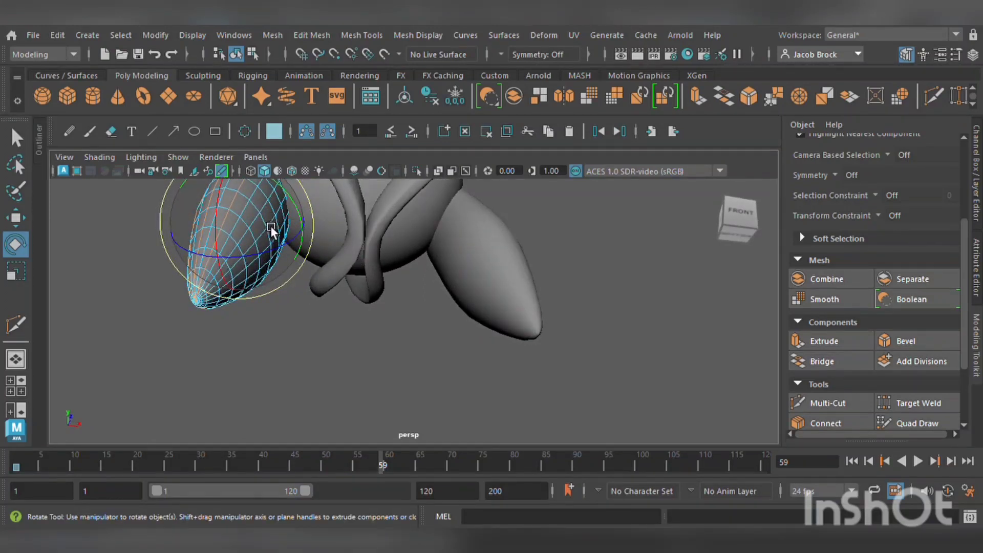
scroll(261, 230, "up", 3)
scroll(183, 258, "down", 3)
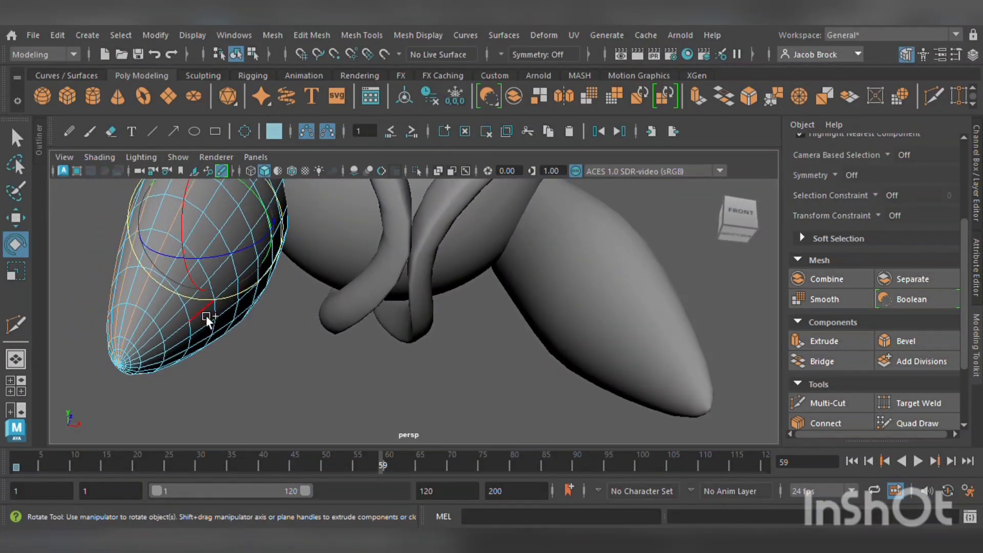
left_click_drag(177, 314, 192, 340)
double_click(192, 339, "shift")
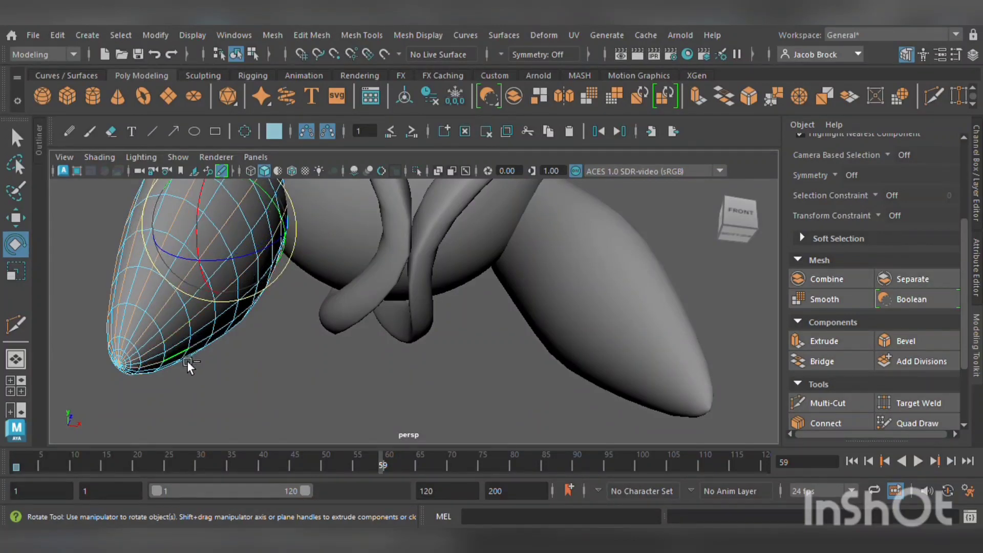
Scale the selected lengthwise edge loops uniformly to about 0.935 to form grooves, and display the limb in smooth preview
left_click_drag(215, 399, 215, 317, "alt")
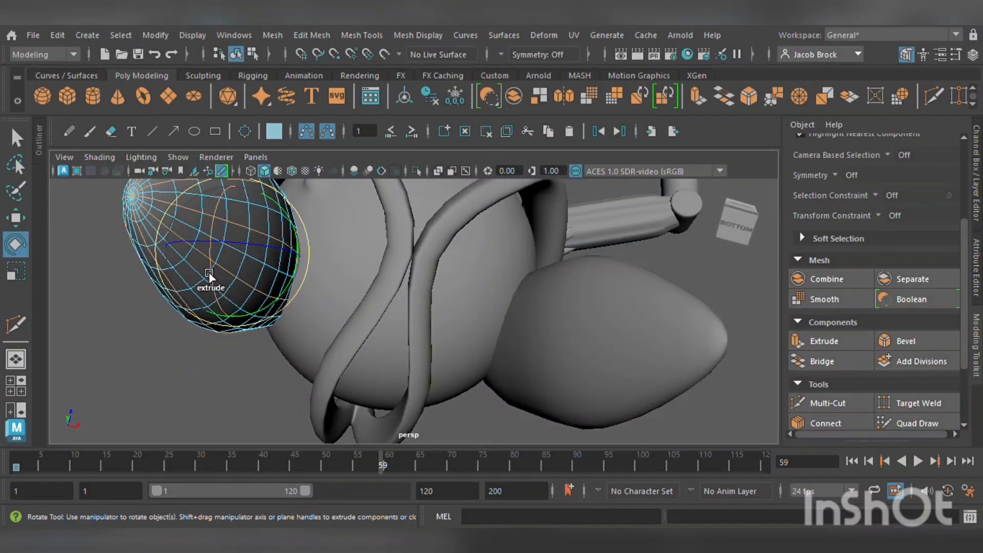
left_click_drag(193, 259, 302, 343, "alt")
left_click(20, 219)
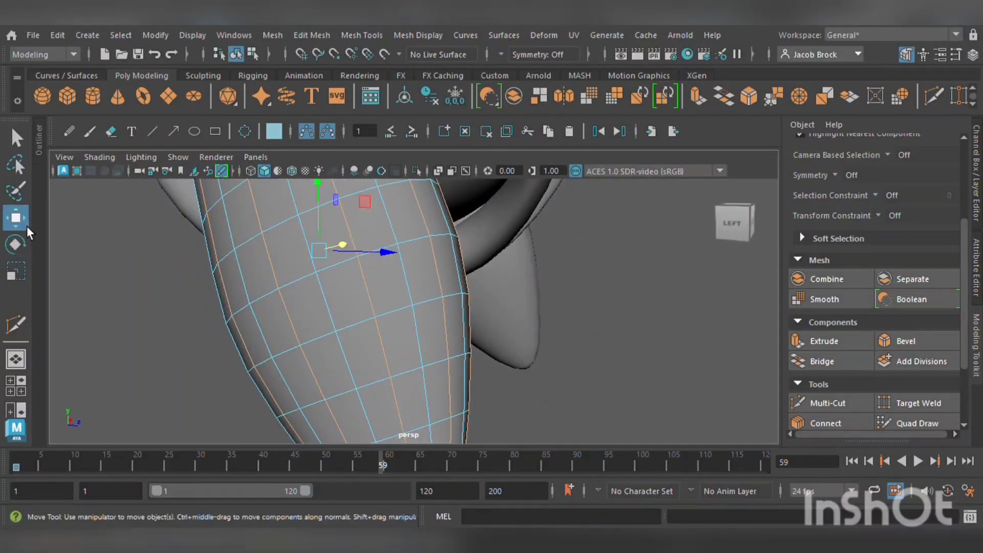
left_click_drag(207, 228, 461, 298, "alt")
left_click(26, 273)
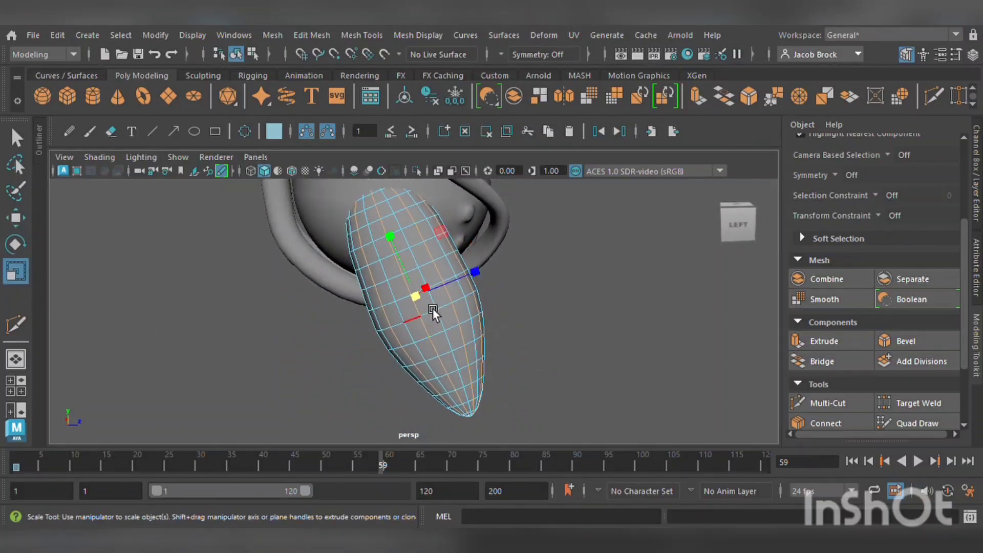
mouse_move(435, 305)
middle_mouse_down()
mouse_move(444, 305)
mouse_move(413, 311)
mouse_move(422, 311)
middle_mouse_up()
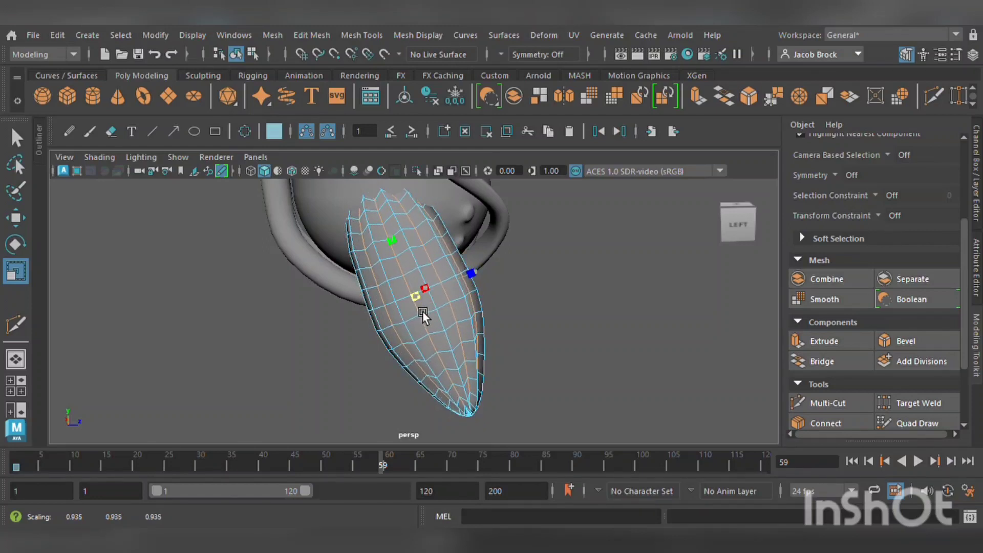
key("3")
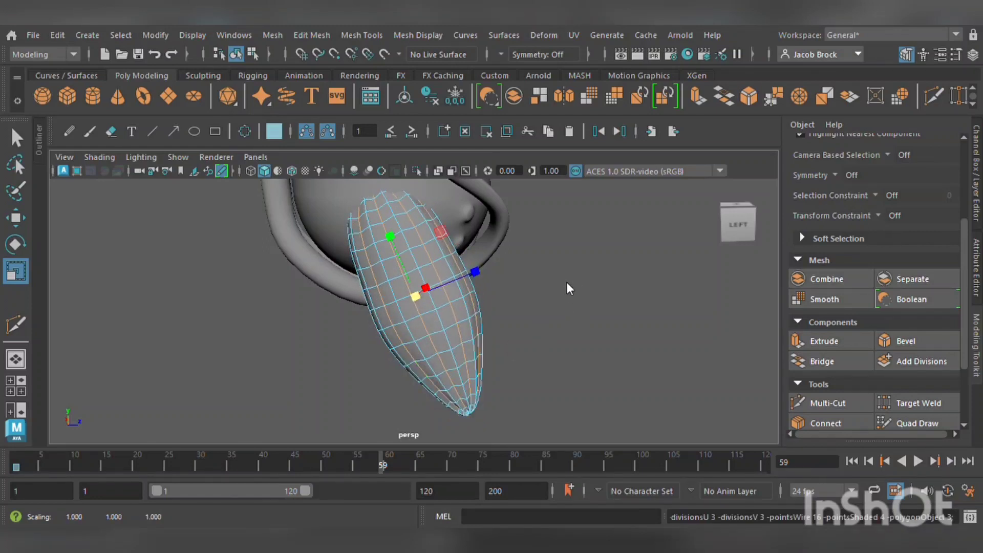
left_click(617, 100)
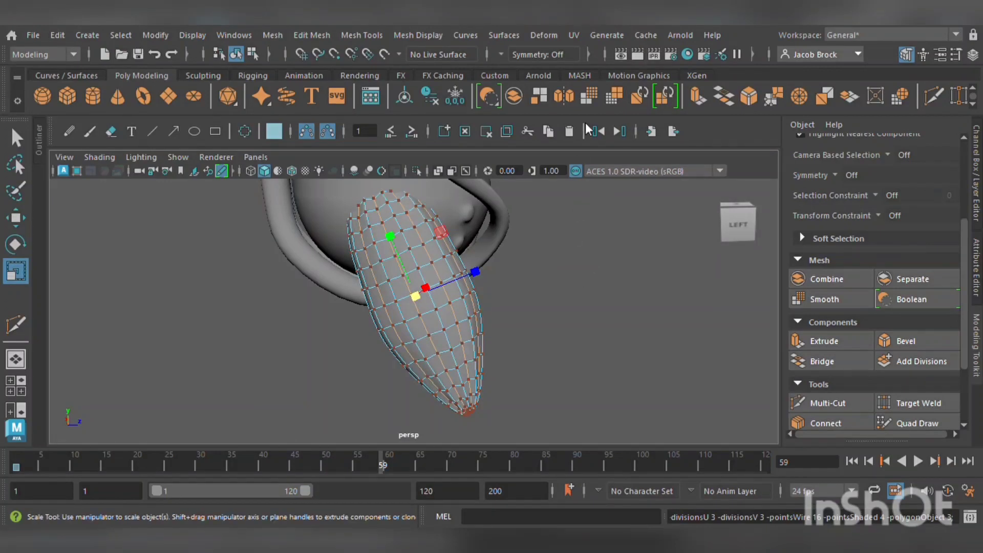
left_click(601, 302)
left_click_drag(601, 302, 550, 301, "alt")
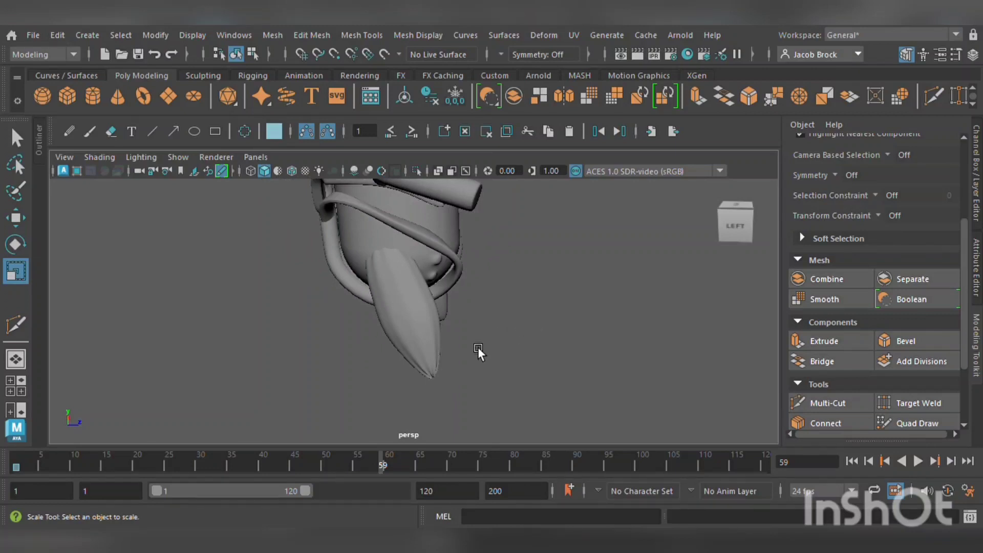
Create a polygon cylinder at the origin and show its channel attributes
left_click(93, 97)
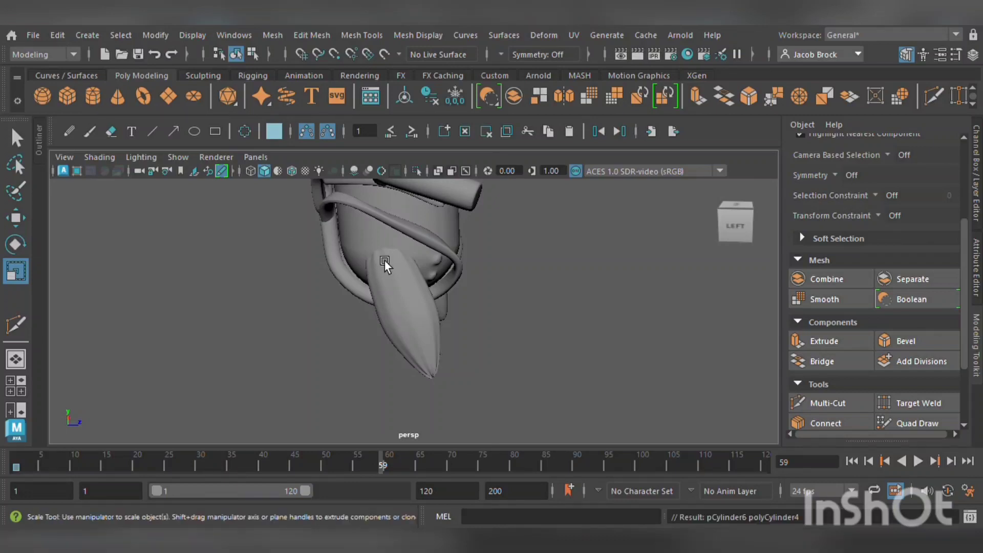
left_click_drag(502, 349, 367, 333, "alt")
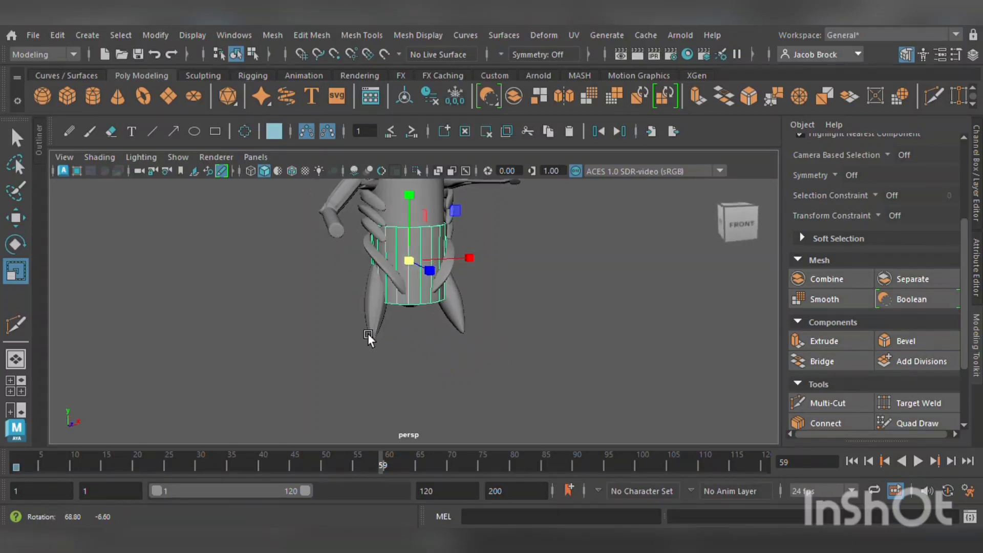
left_click(975, 189)
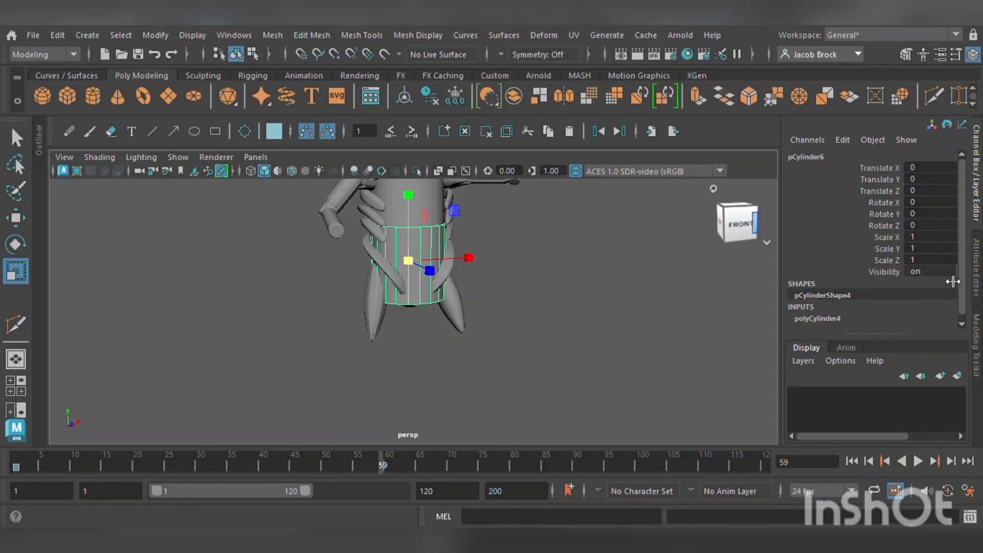
left_click_drag(512, 293, 475, 314, "alt")
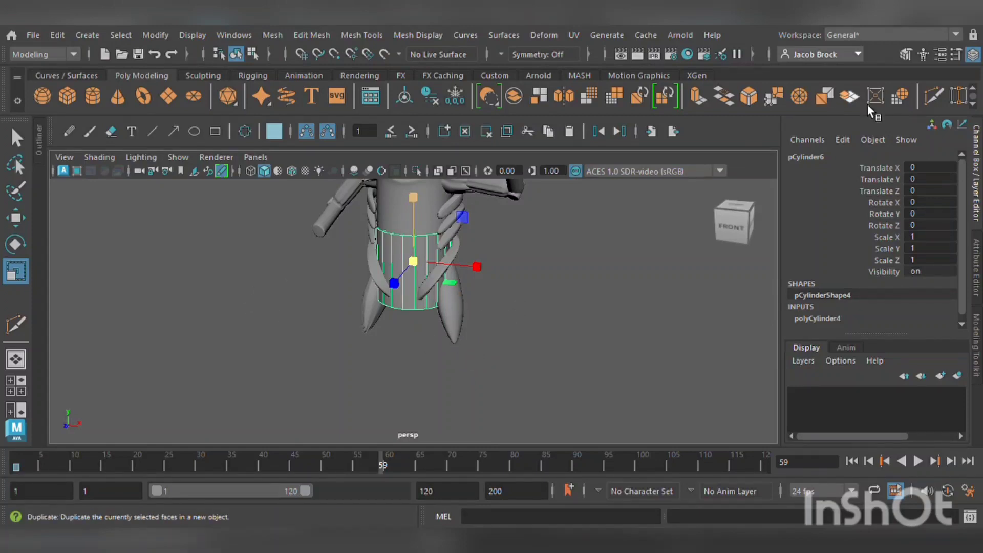
Rotate the new cylinder 90 degrees about X and 90 degrees about Y so it lies sideways
left_click(975, 178)
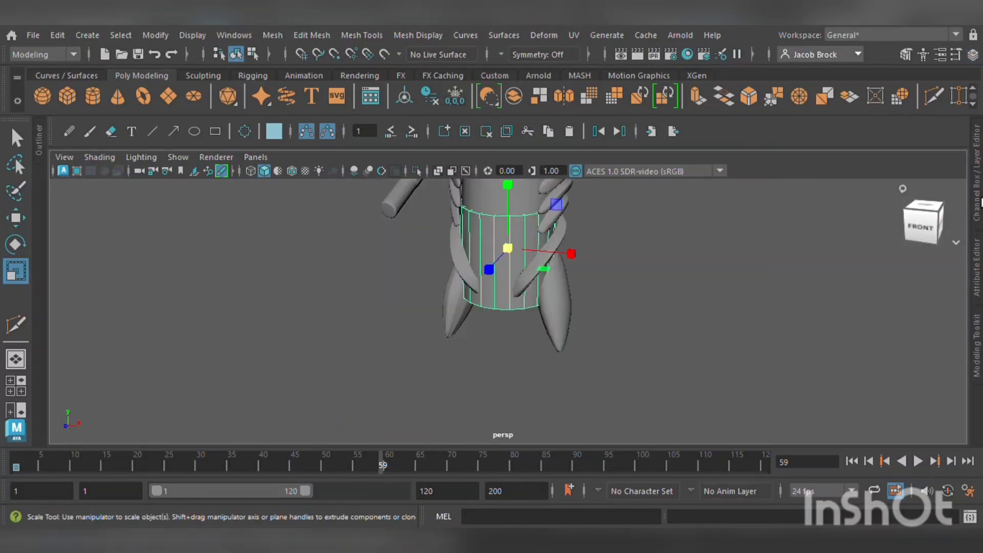
left_click(976, 205)
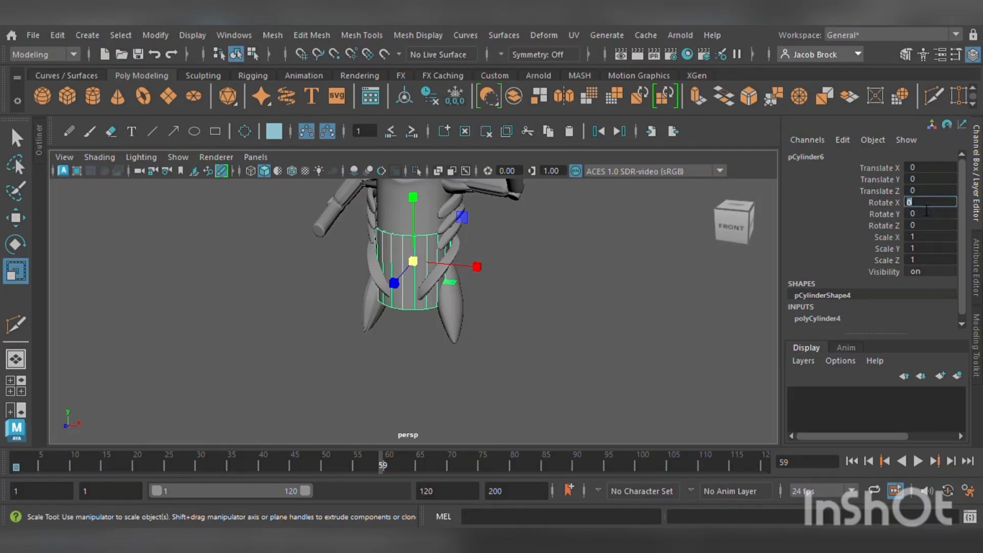
left_click(933, 203)
type("90")
key("Return")
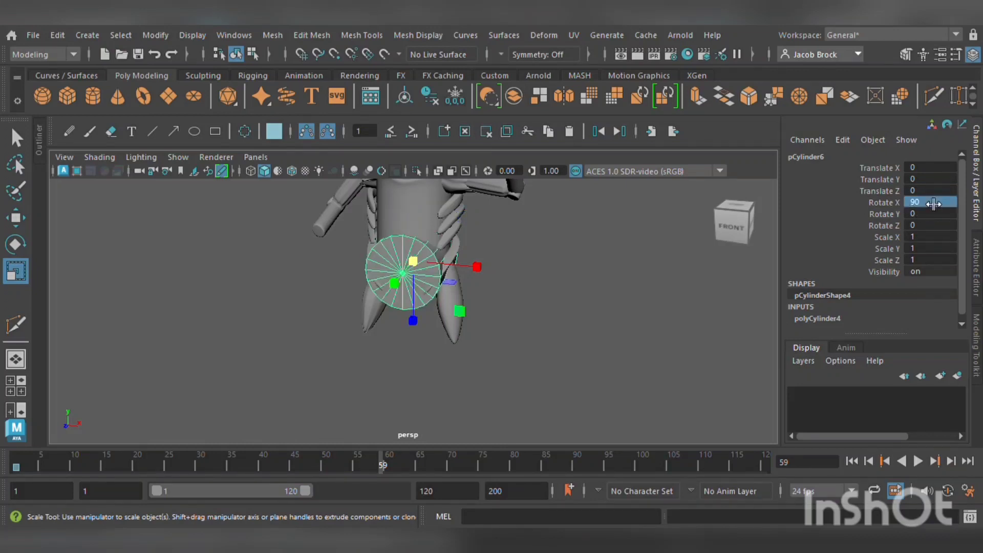
left_click(933, 215)
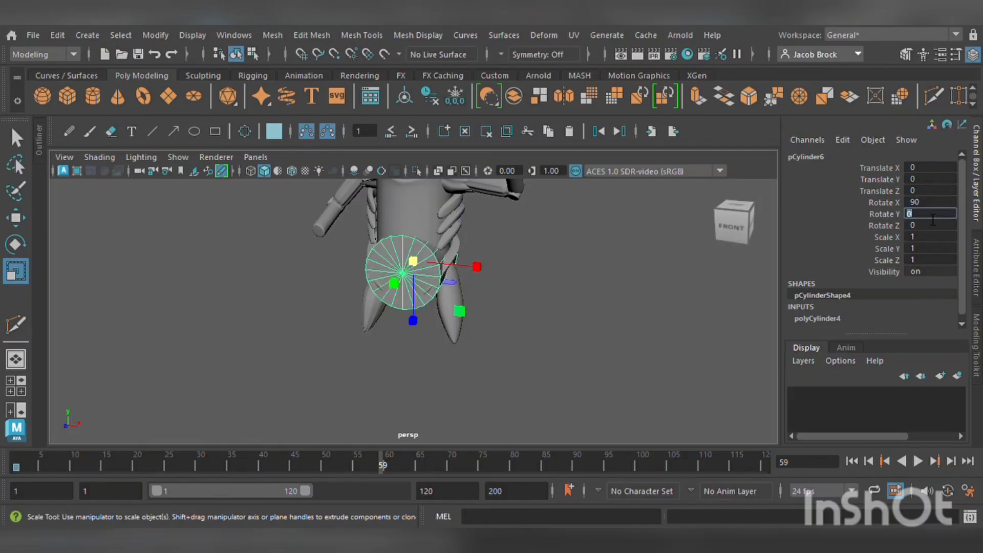
type("90")
key("Return")
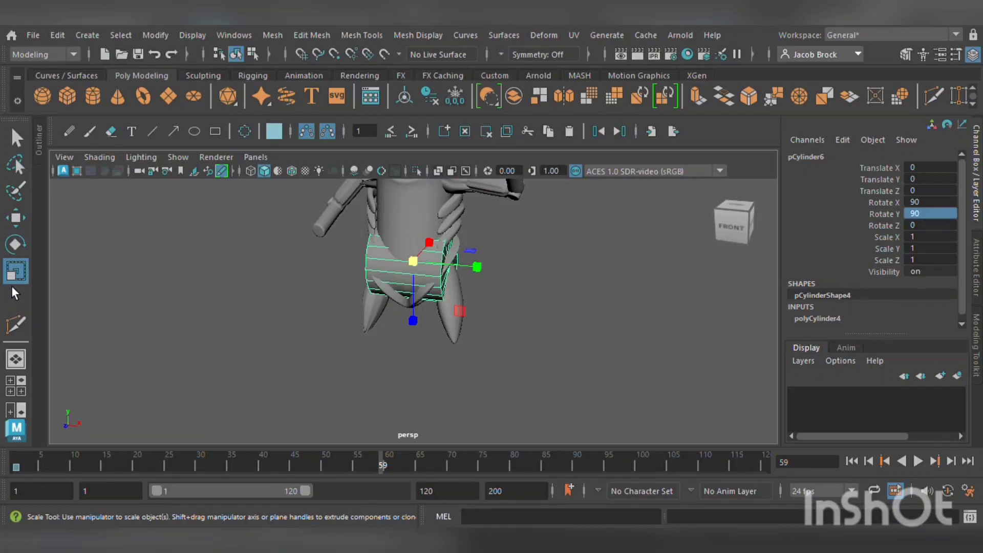
Move the cylinder below the limb on the negative X side, to about X -1.616 and Y -2.335
left_click(24, 223)
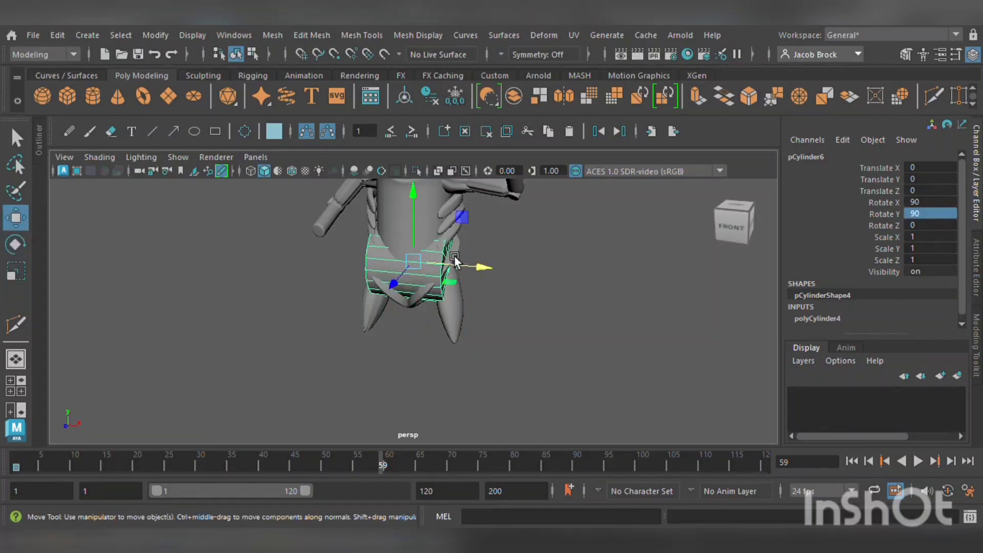
left_click_drag(454, 266, 430, 269)
left_click_drag(379, 236, 362, 311)
left_click_drag(438, 342, 420, 336)
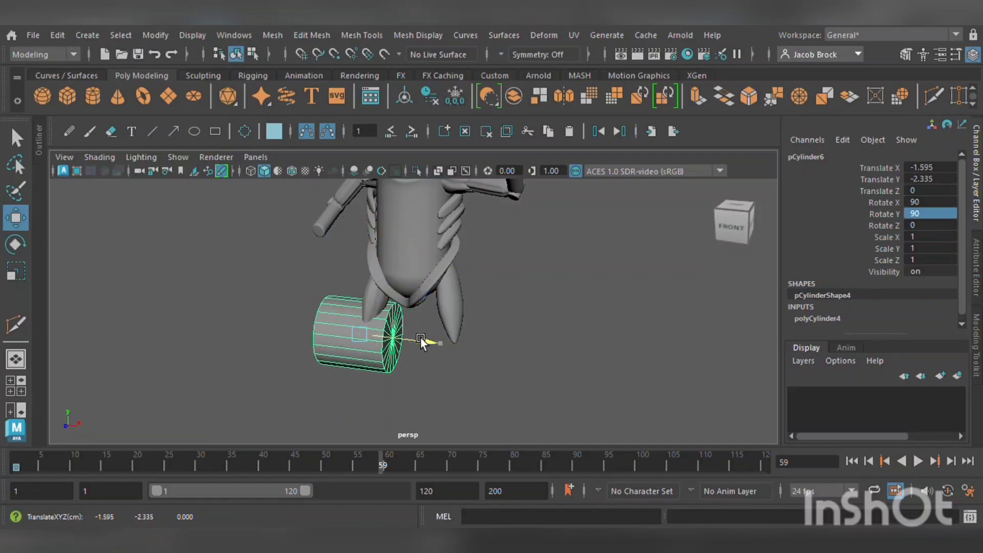
scroll(416, 326, "down", 3)
scroll(413, 337, "up", 6)
middle_click_drag(419, 376, 496, 312, "alt")
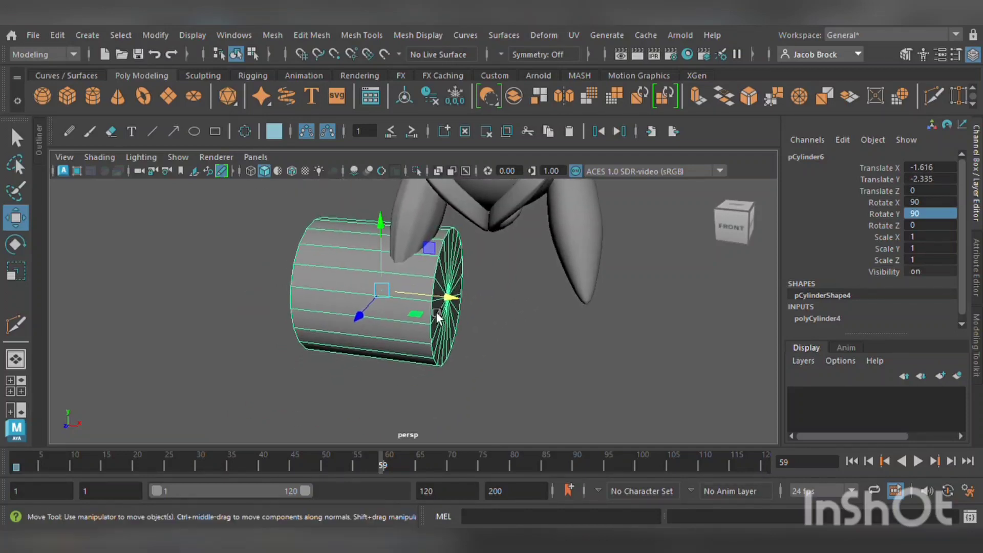
Scale the cylinder down to about 0.129 in X, 0.175 in Y and 0.129 in Z
key("r")
left_click_drag(382, 291, 297, 296)
left_click_drag(431, 302, 389, 302)
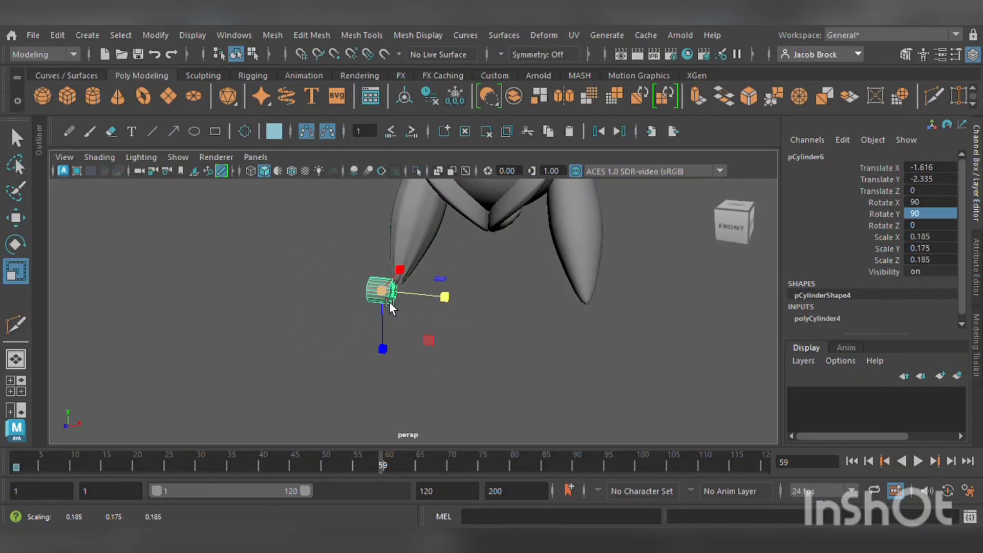
left_click_drag(431, 345, 537, 379, "alt")
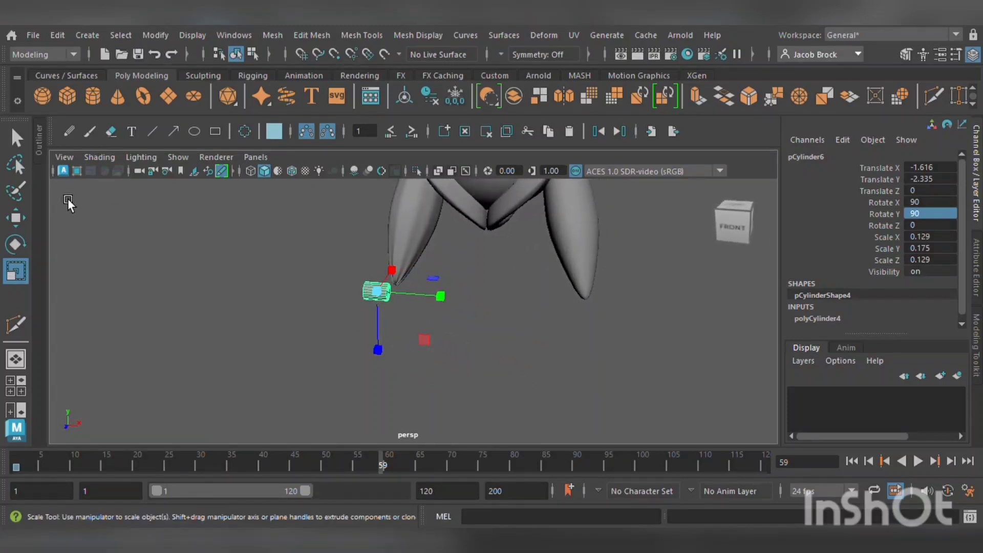
Move the small cylinder onto the limb's tip at about X -1.186, Y -1.915, Z 0.596
left_click(19, 223)
left_click_drag(365, 314, 350, 336)
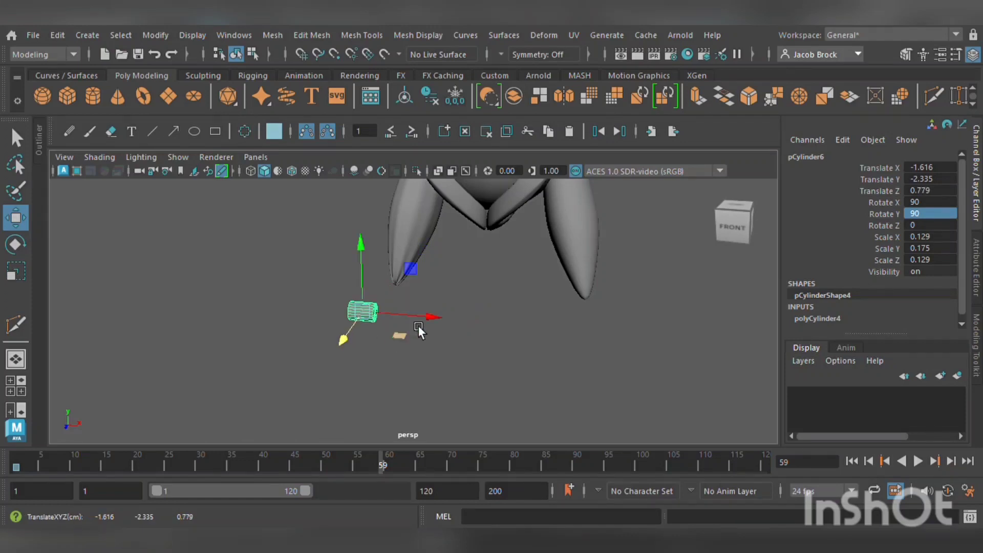
left_click_drag(424, 326, 462, 333)
left_click_drag(413, 286, 412, 245)
left_click_drag(370, 324, 281, 344, "alt")
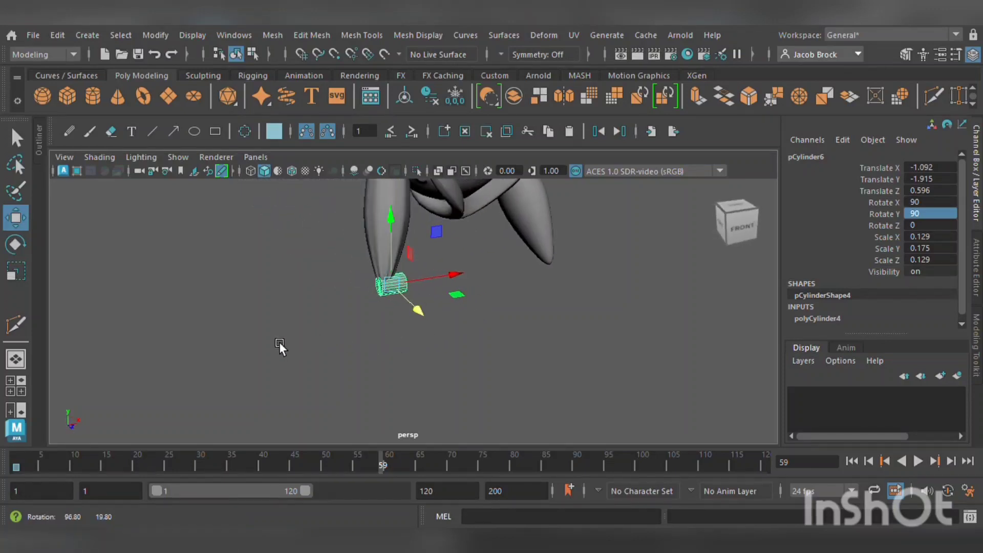
mouse_move(461, 289)
left_mouse_down()
mouse_move(443, 290)
mouse_move(453, 288)
left_mouse_up()
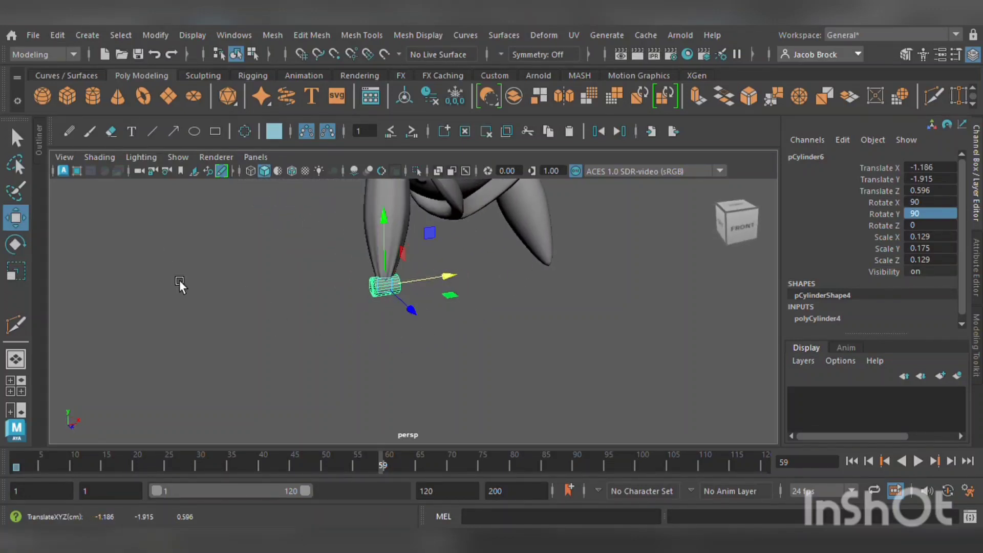
Rotate the cylinder to about 72.8 degrees in Y and shift it to about X -1.205 at the limb's tip
left_click(16, 244)
left_click_drag(368, 311, 348, 306)
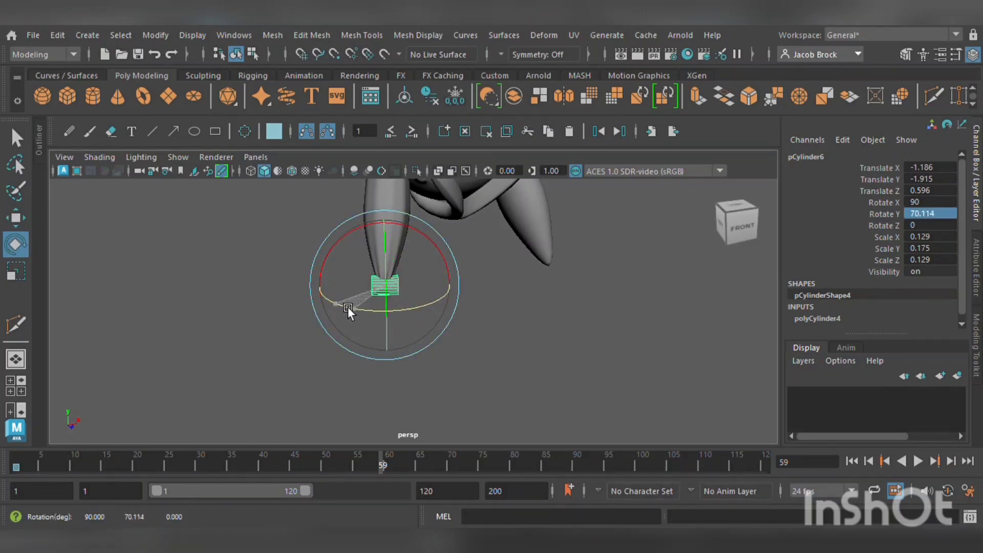
left_click(18, 217)
left_click_drag(428, 287, 422, 303)
scroll(429, 285, "up", 3)
left_click_drag(492, 300, 559, 269, "alt")
scroll(559, 270, "up", 1)
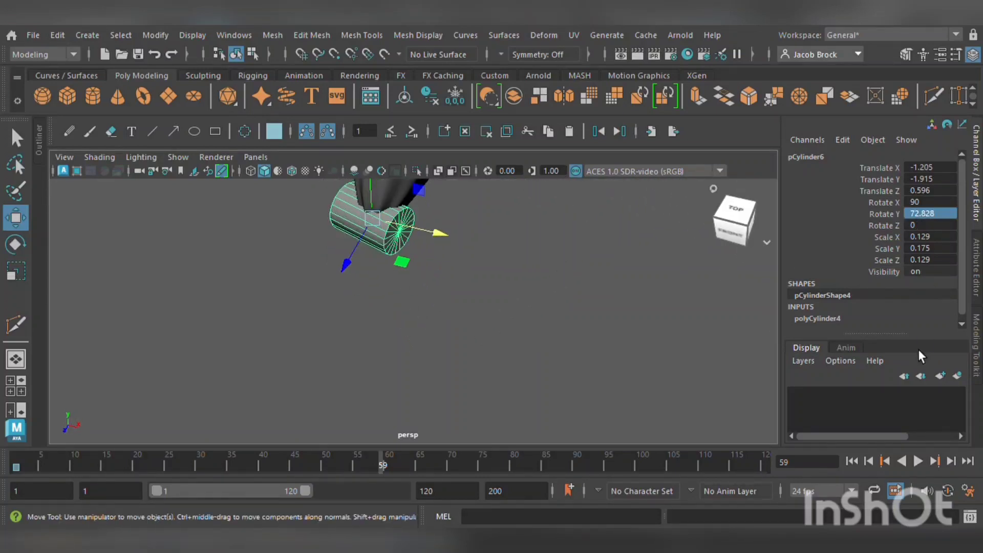
left_click(974, 292)
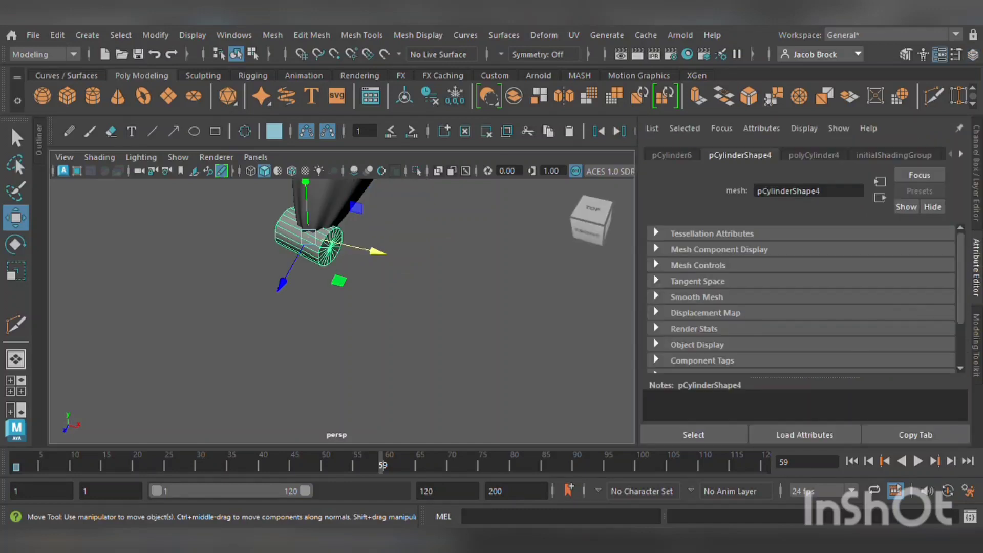
left_click(975, 342)
left_click(975, 341)
left_click(976, 267)
scroll(941, 365, "down", 3)
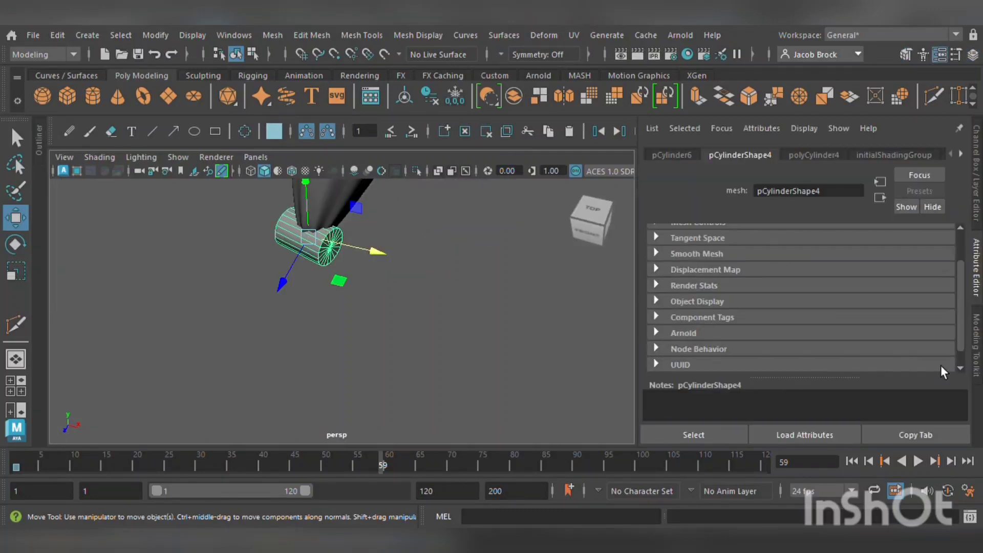
Switch the cylinder to face mode and turn on Object Y symmetry
left_click(975, 342)
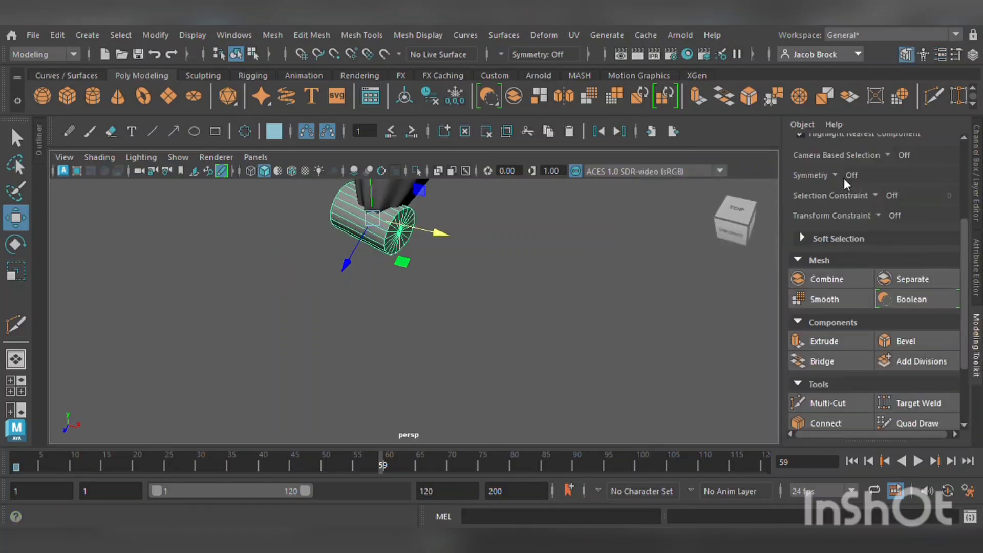
left_click(870, 175)
scroll(435, 244, "up", 3)
middle_click_drag(420, 229, 439, 318, "alt")
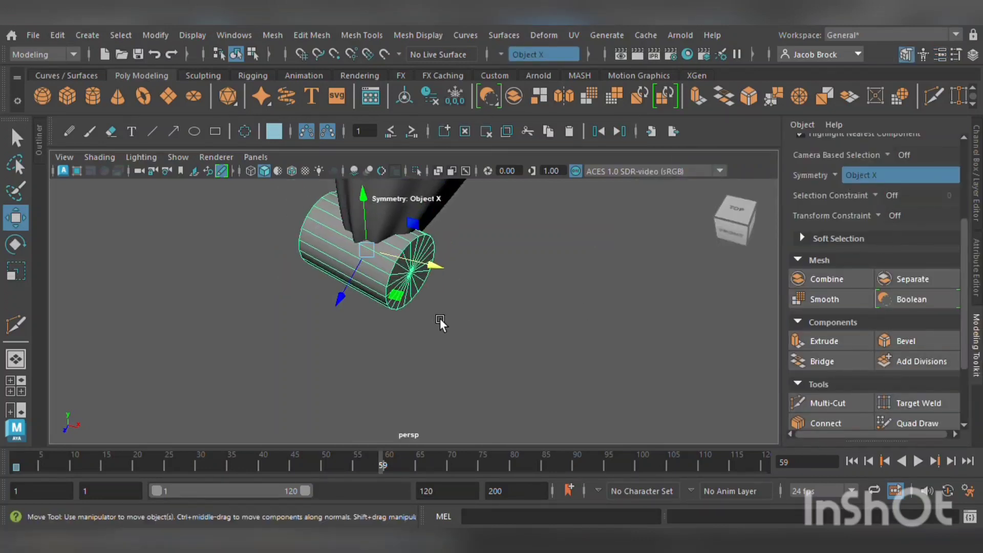
key("F11")
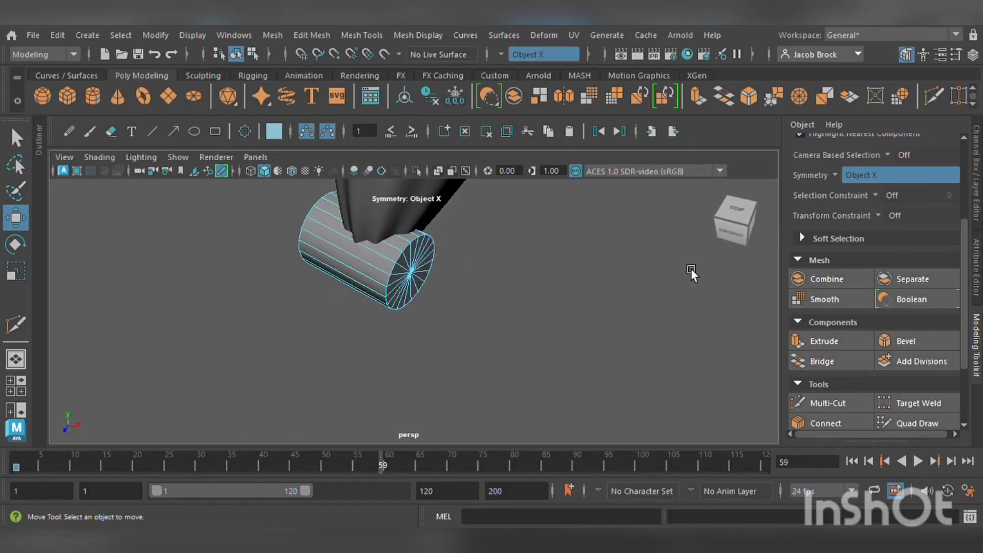
left_click(872, 207)
Select the cylinder's end cap faces and extrude both ends outward by about 0.072
mouse_move(424, 263)
left_mouse_down()
mouse_move(432, 262)
mouse_move(412, 299)
mouse_move(426, 272)
mouse_move(430, 316)
left_mouse_up()
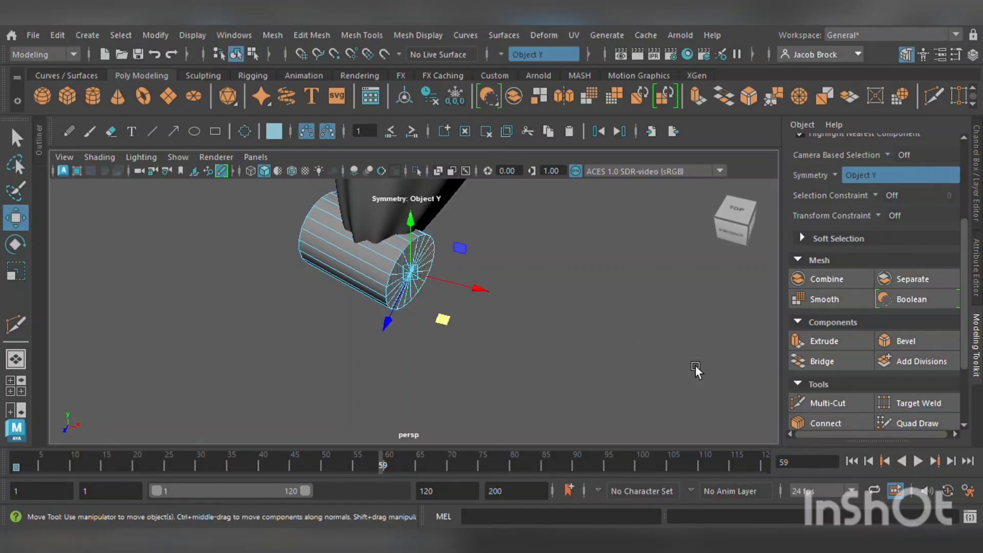
left_click(824, 340)
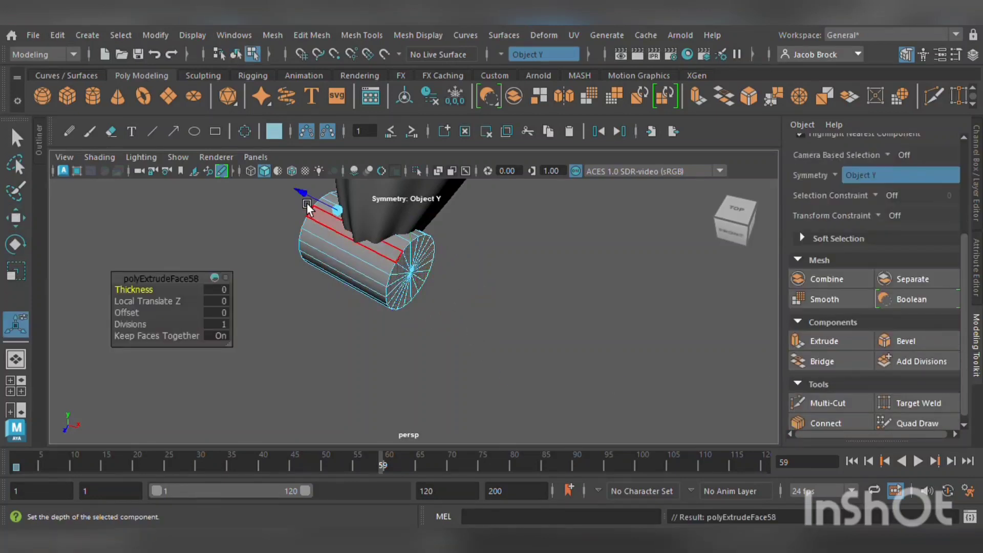
left_click_drag(306, 192, 293, 189)
left_click_drag(402, 273, 401, 294, "alt")
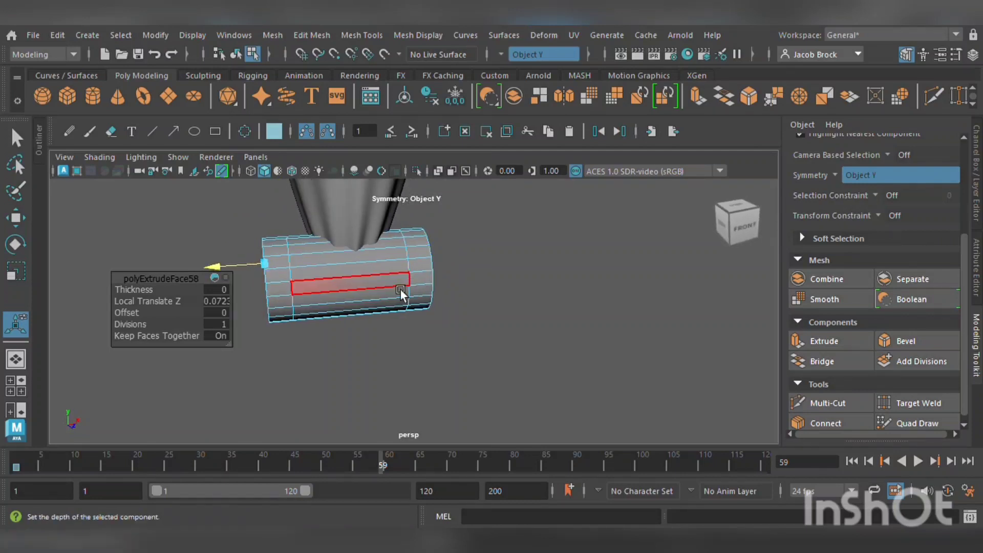
left_click_drag(267, 215, 273, 330)
left_click(283, 234)
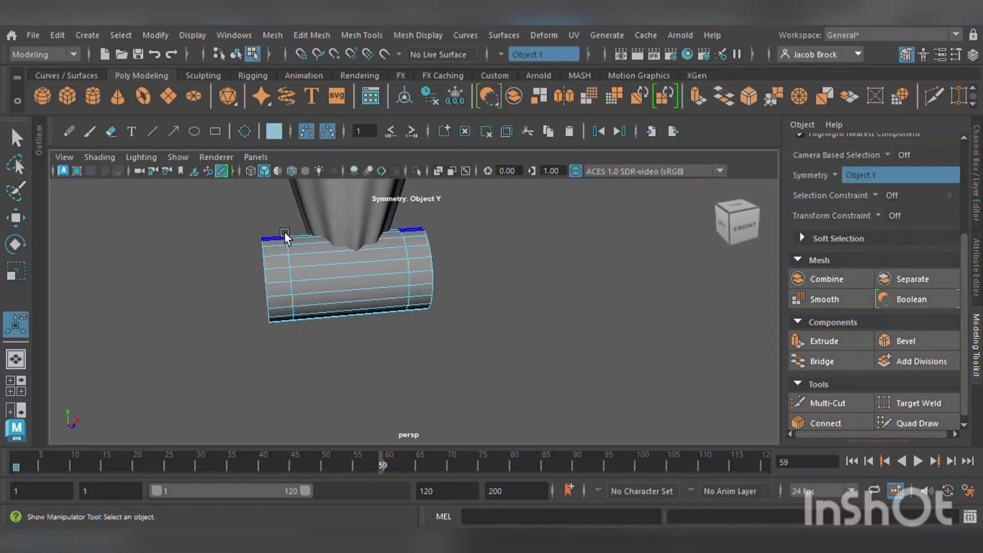
left_click_drag(271, 227, 588, 333)
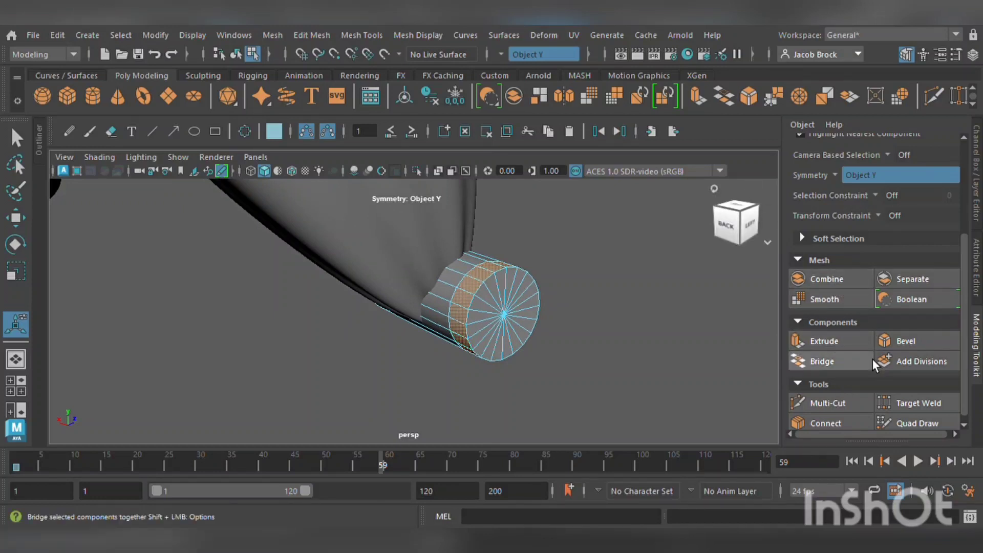
left_click(825, 342)
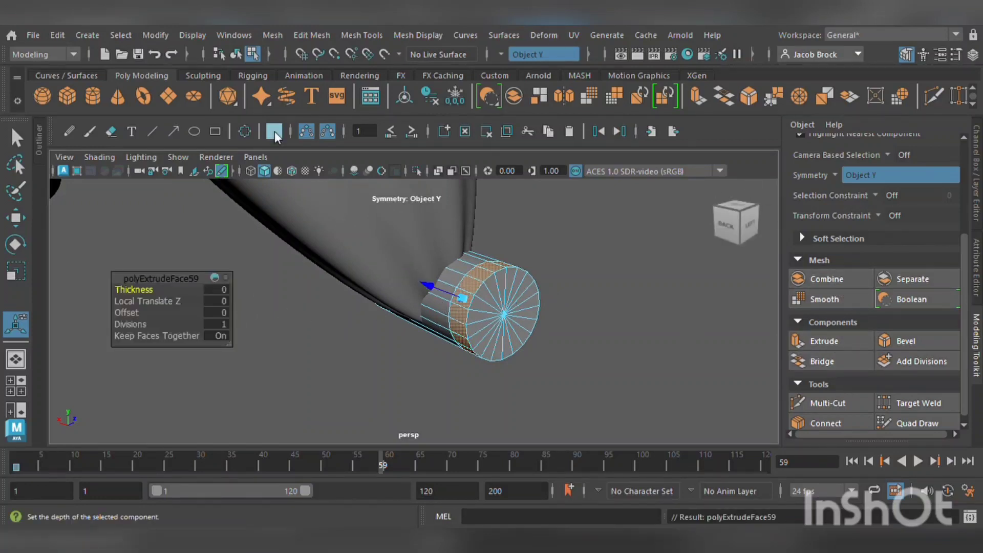
left_click(264, 284)
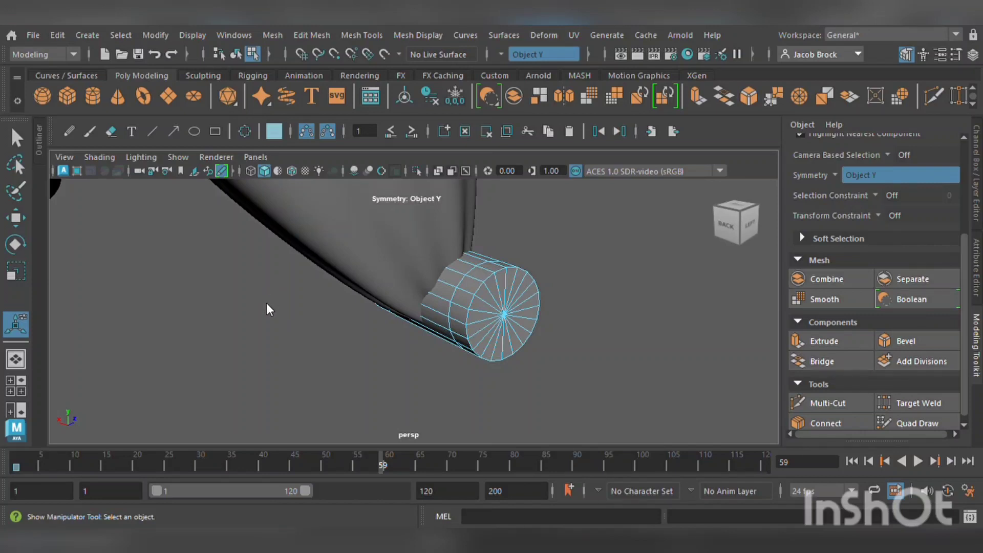
Select the bands of side faces at both cylinder ends and extrude them outward about 0.044 into raised rims
left_click_drag(481, 352, 563, 353, "alt")
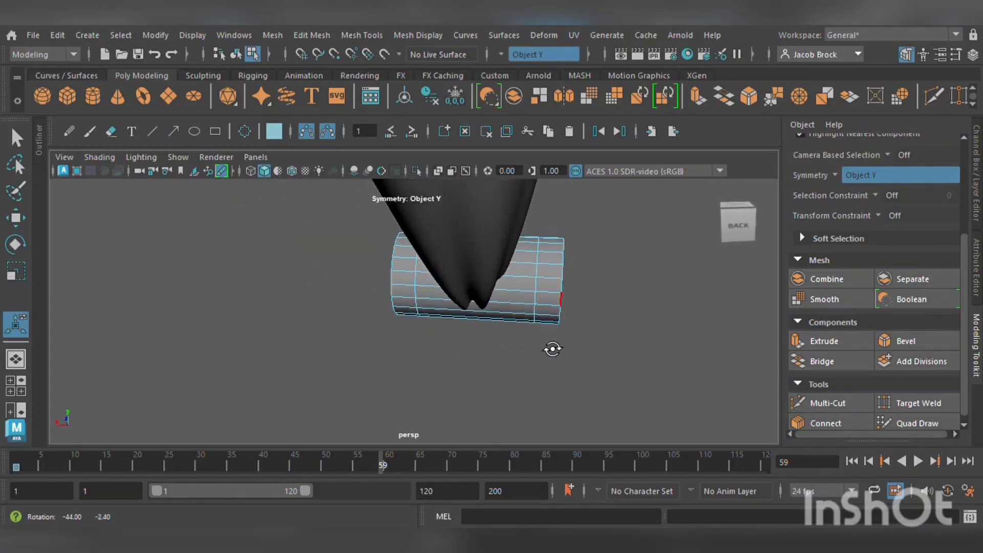
left_click_drag(552, 221, 566, 361)
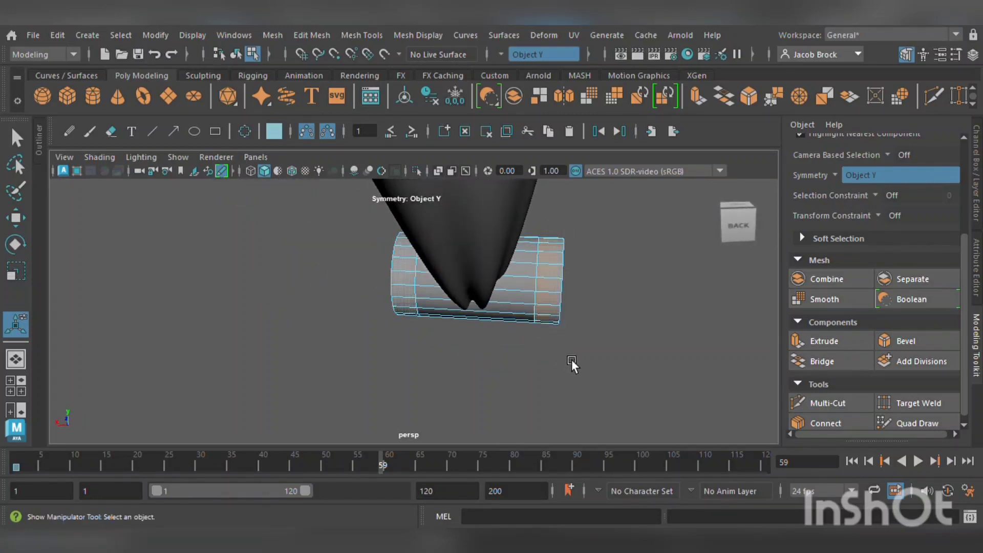
left_click(830, 342)
left_click_drag(691, 348, 594, 334, "alt")
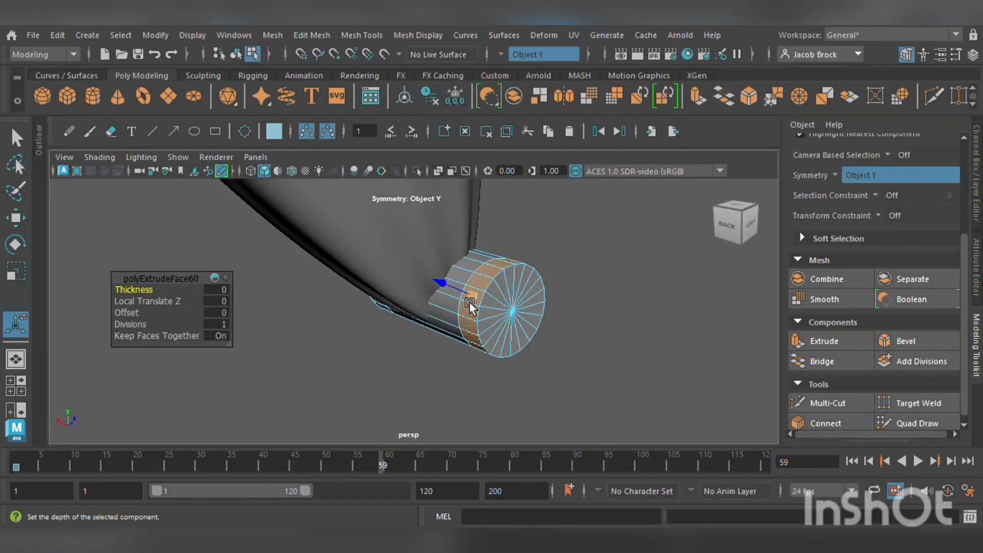
left_click_drag(451, 291, 444, 288)
left_click_drag(542, 314, 393, 310, "alt")
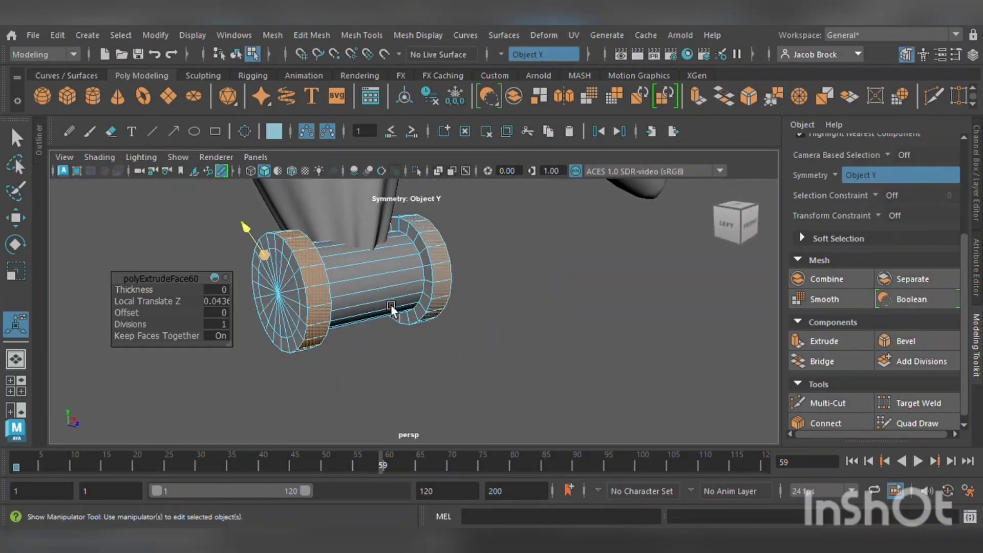
left_click_drag(527, 289, 443, 275, "alt")
Select three adjacent outer side faces on the cylinder's end rims, on the side facing the limb
key("q")
scroll(420, 302, "up", 6)
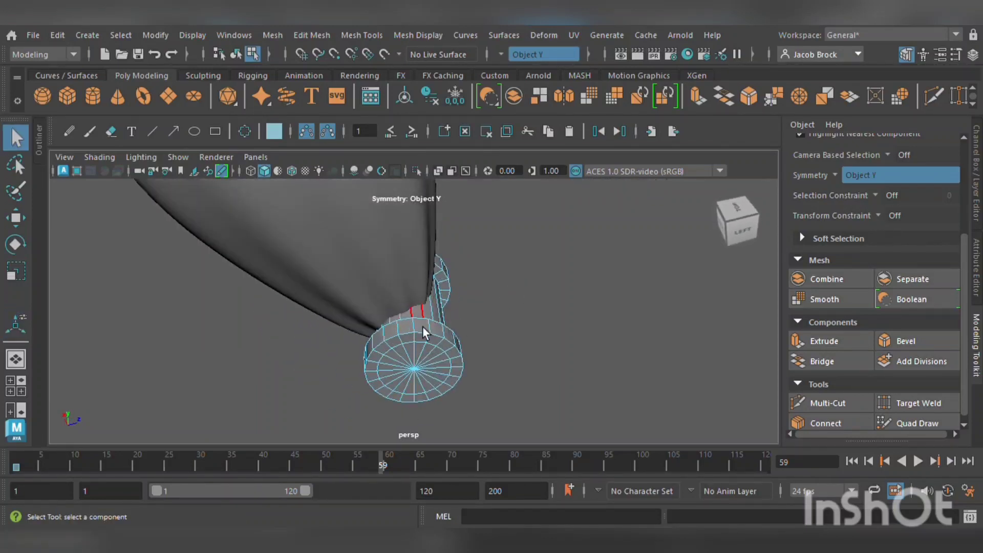
left_click_drag(406, 360, 445, 340, "alt")
left_click(481, 260)
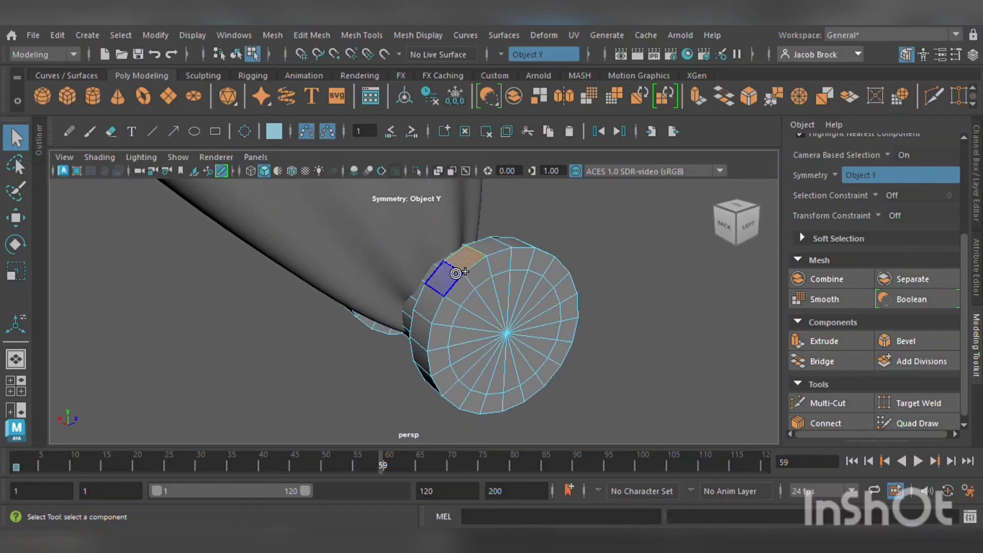
left_click(453, 271, "shift")
scroll(471, 315, "up", 4)
left_click(470, 317, "shift")
scroll(469, 318, "down", 4)
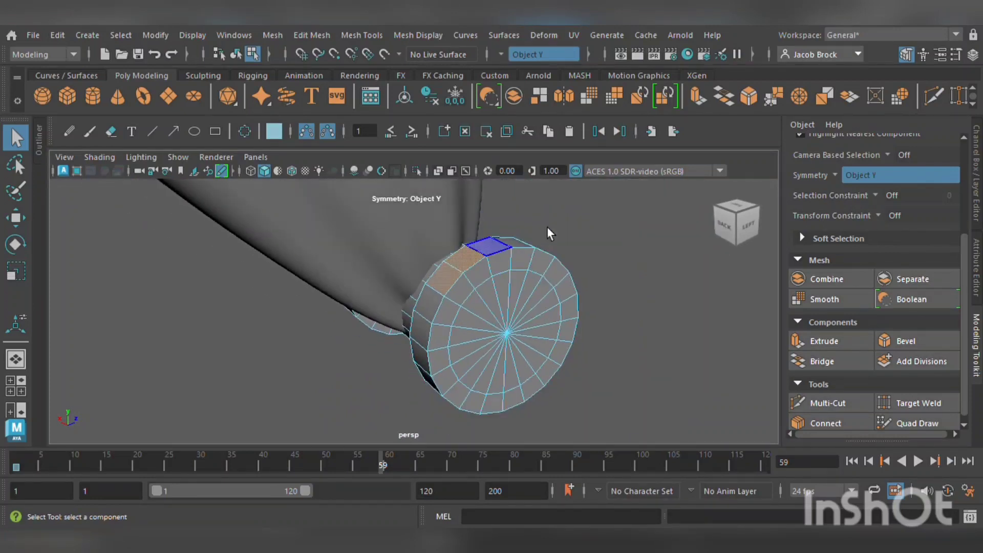
left_click(463, 266, "shift")
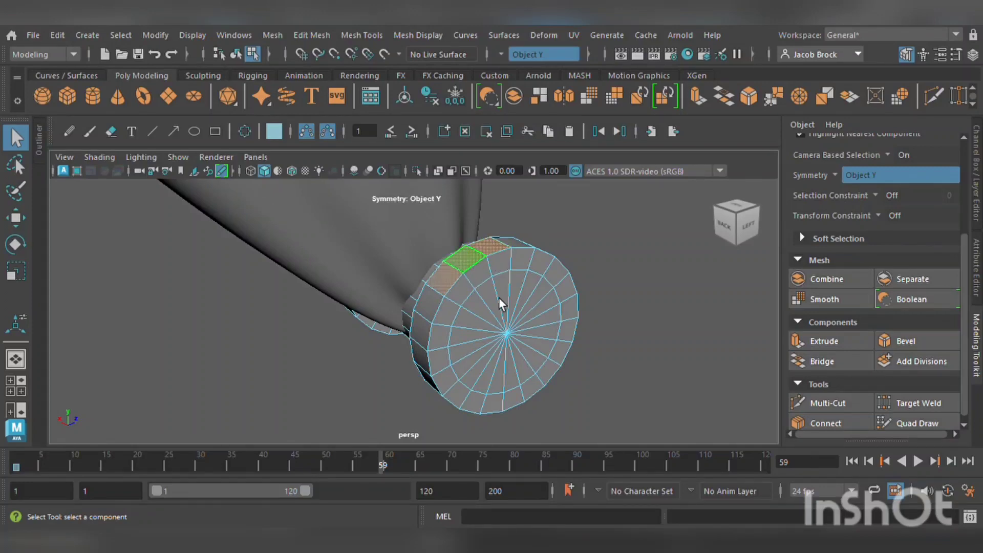
Flatten the selected rim faces by scaling them to 0 in X and rotate them to tilt along the limb's direction
left_click_drag(543, 332, 429, 344, "alt")
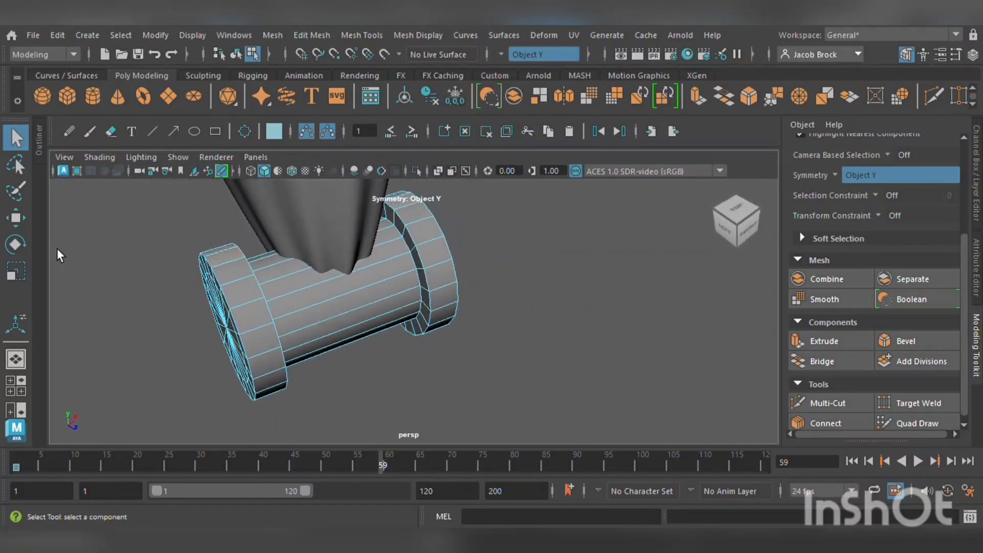
left_click(16, 271)
left_click_drag(230, 242, 399, 228, "alt")
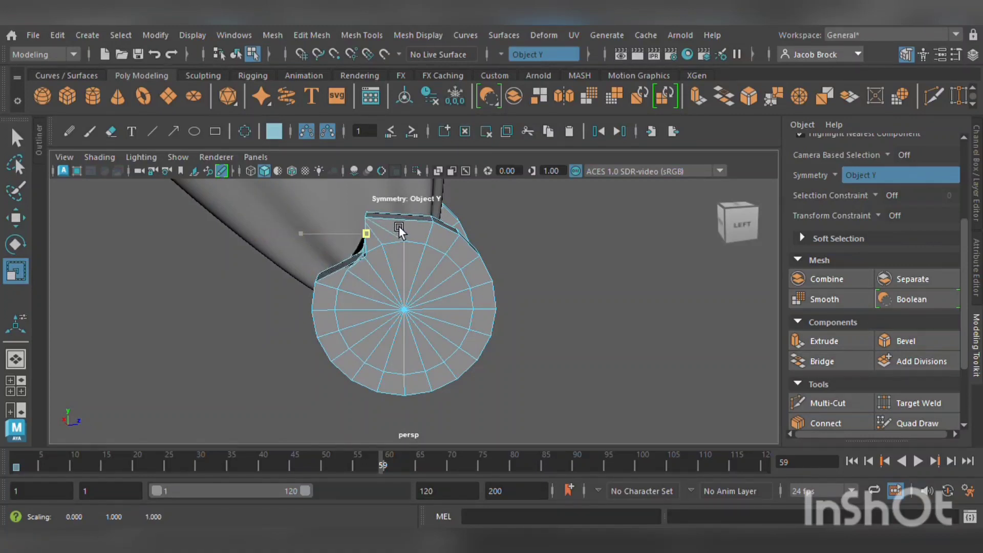
left_click(15, 244)
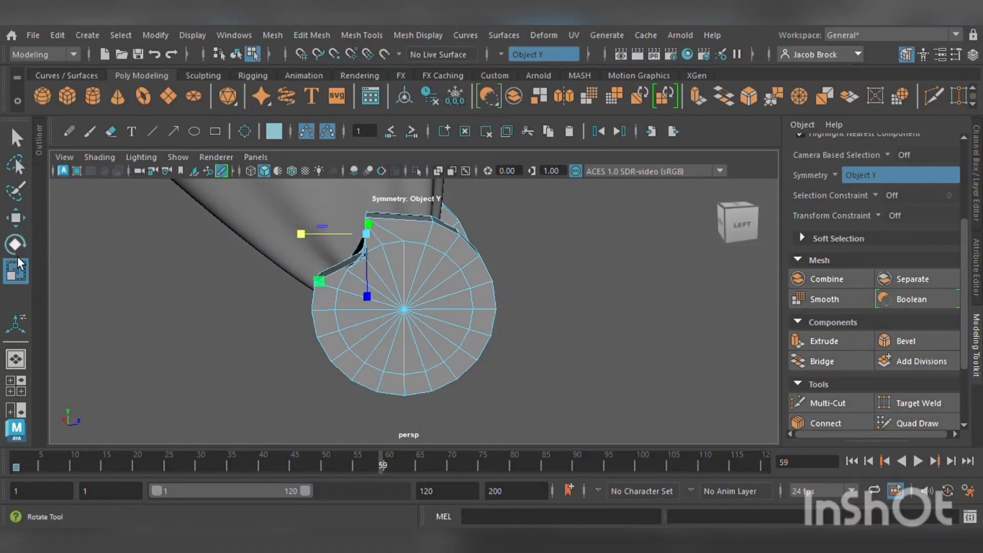
left_click_drag(298, 225, 190, 235)
key("r")
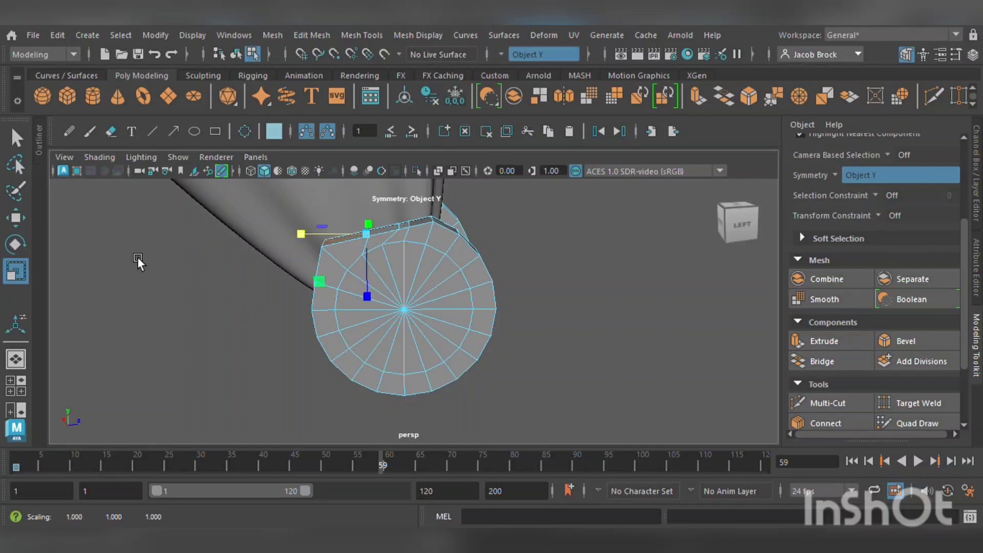
left_click(15, 244)
left_click_drag(325, 220, 303, 235)
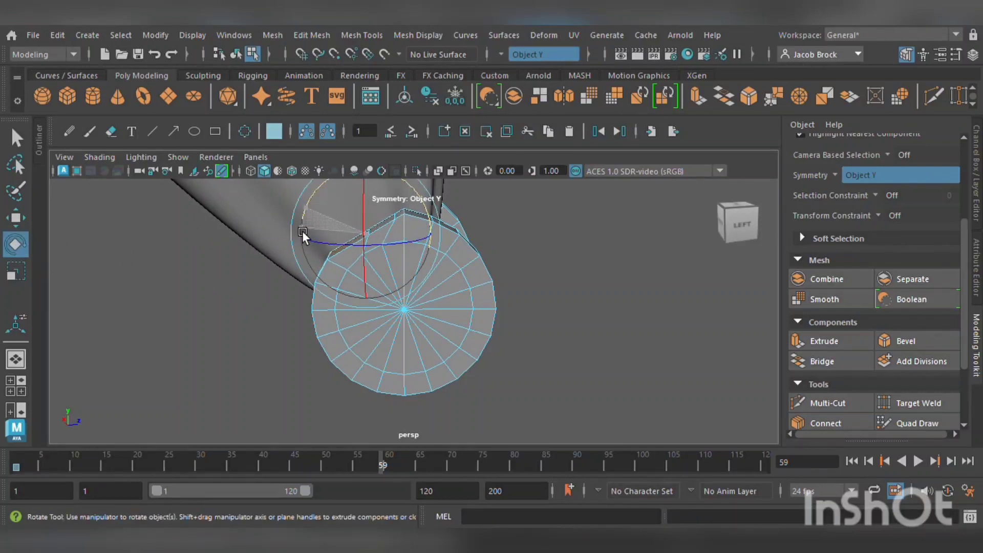
scroll(316, 248, "down", 10)
left_click_drag(458, 291, 450, 244, "alt")
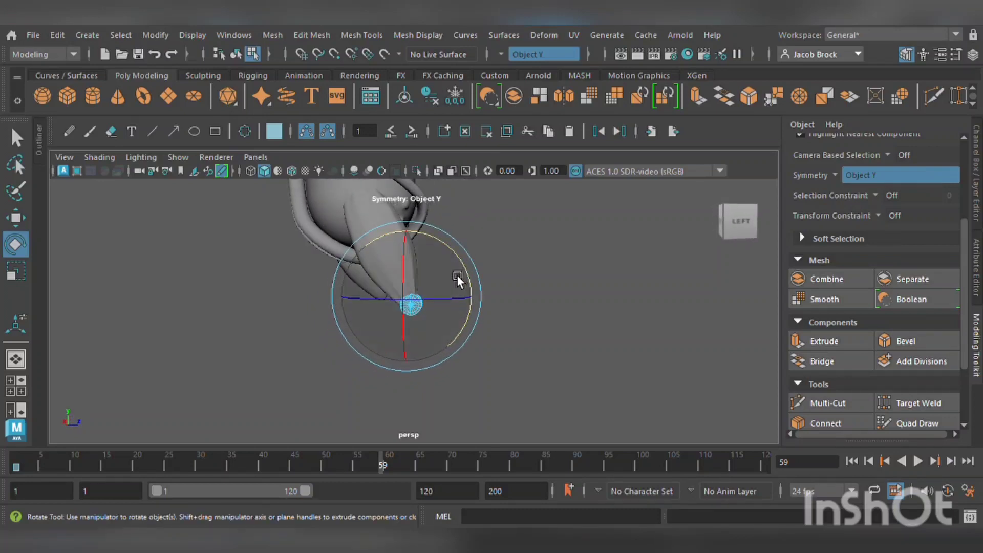
scroll(456, 275, "up", 10)
middle_click_drag(460, 314, 522, 434, "alt")
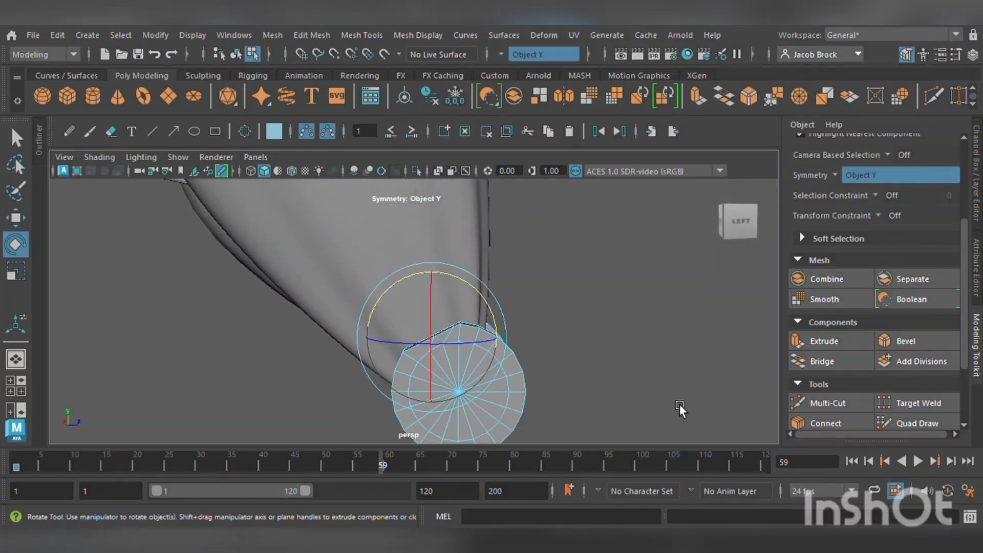
Extrude the flattened rim faces about 0.615 up along the limb and spread the new ends outward on both sides
left_click(801, 342)
left_click_drag(426, 317, 222, 364)
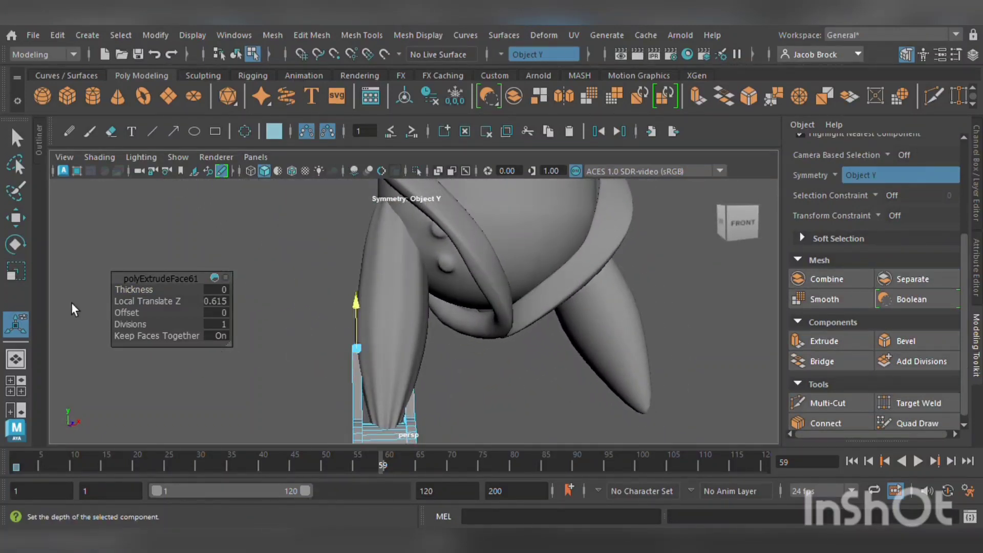
left_click(16, 218)
left_click_drag(431, 348, 404, 349)
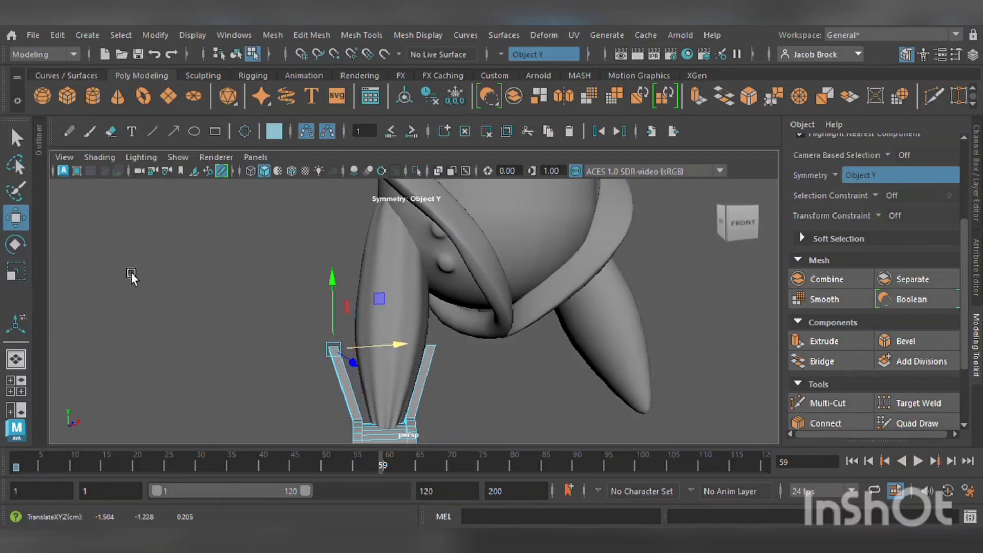
Extrude both strap ends again up along the limb and shift them to follow its sides
left_click(814, 342)
left_click_drag(350, 313, 424, 251)
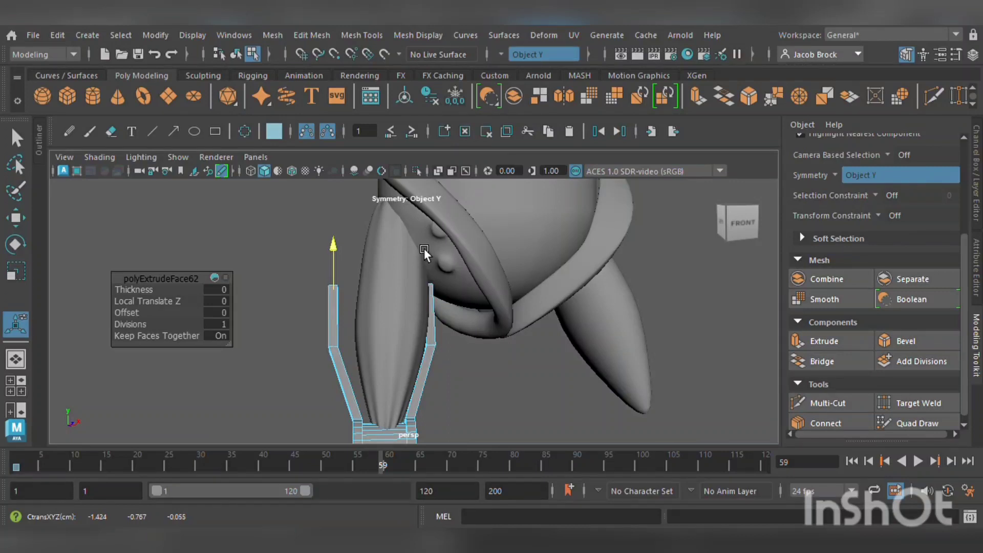
left_click(15, 217)
left_click_drag(402, 297, 465, 331)
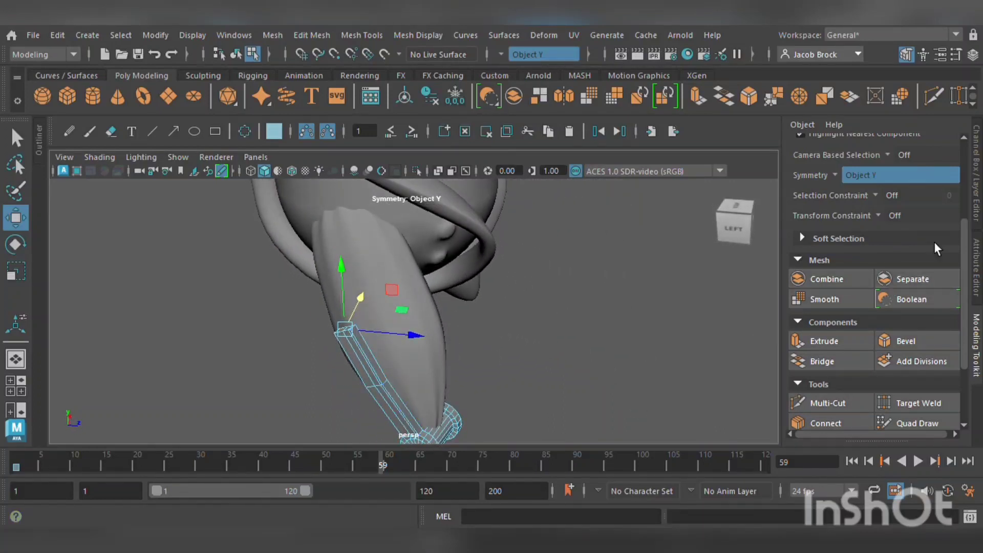
Turn symmetry off and select the three end faces of the outer strap
left_click(848, 177)
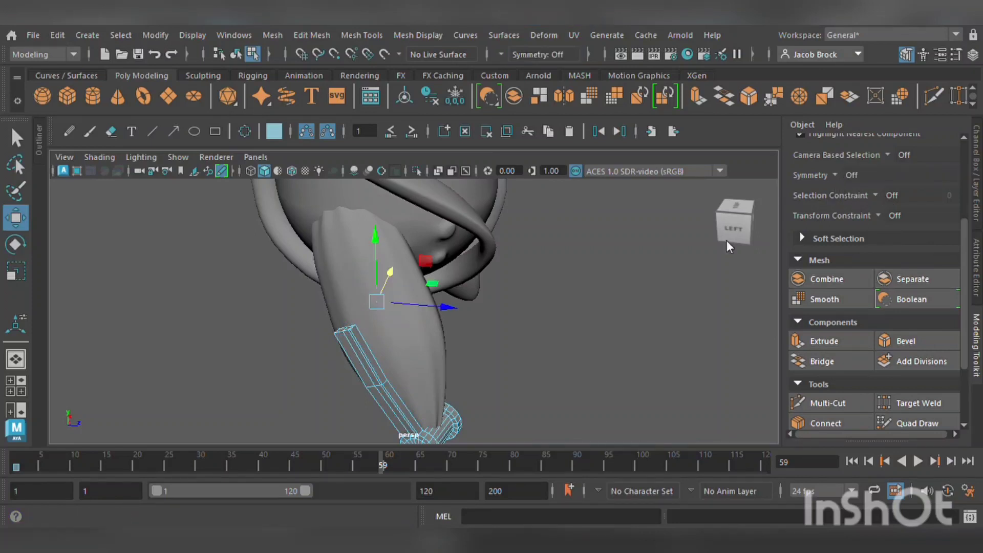
left_click_drag(335, 331, 391, 351, "alt")
left_click(394, 358)
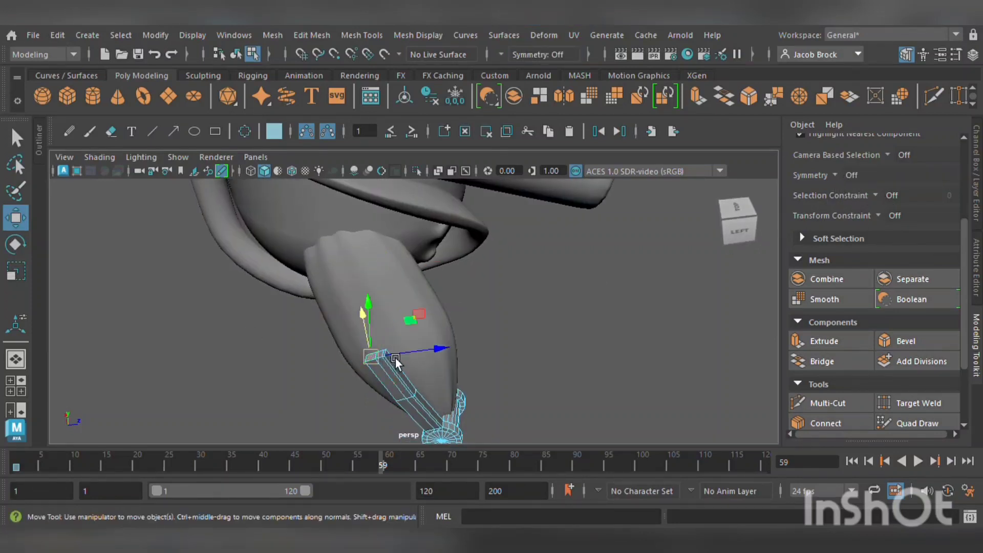
scroll(394, 360, "up", 5)
middle_click_drag(383, 398, 458, 346, "alt")
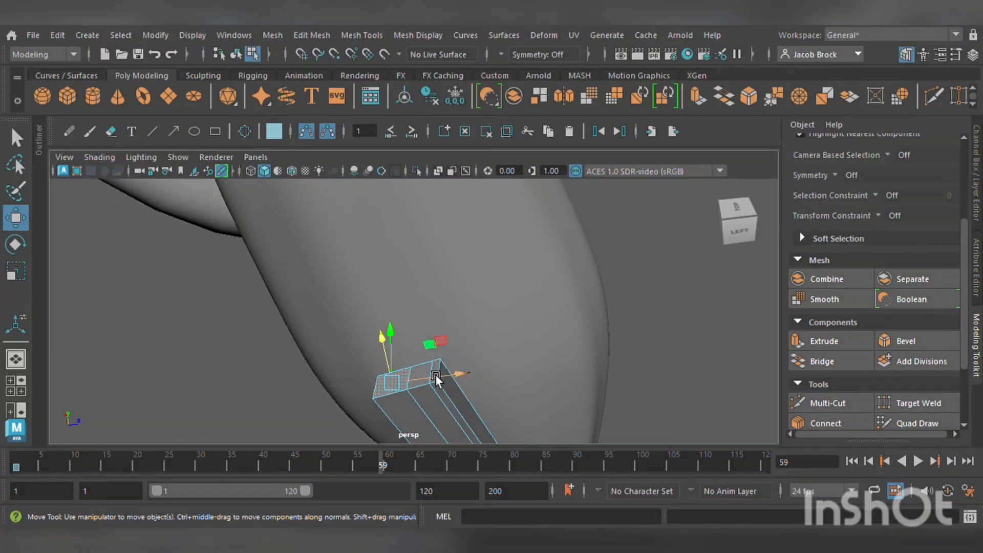
left_click(431, 370, "shift")
left_click(440, 370, "shift")
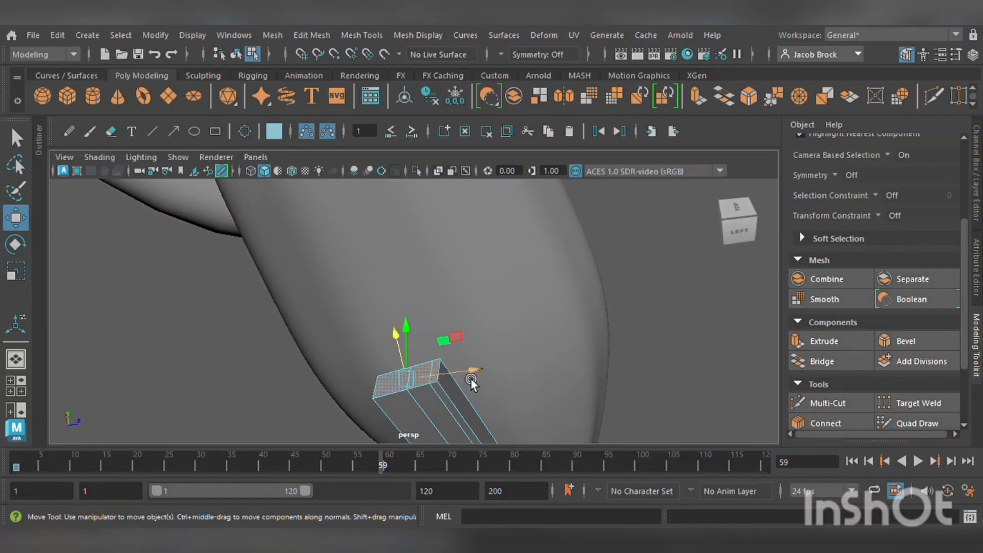
scroll(499, 372, "down", 5)
left_click_drag(500, 372, 392, 350, "alt")
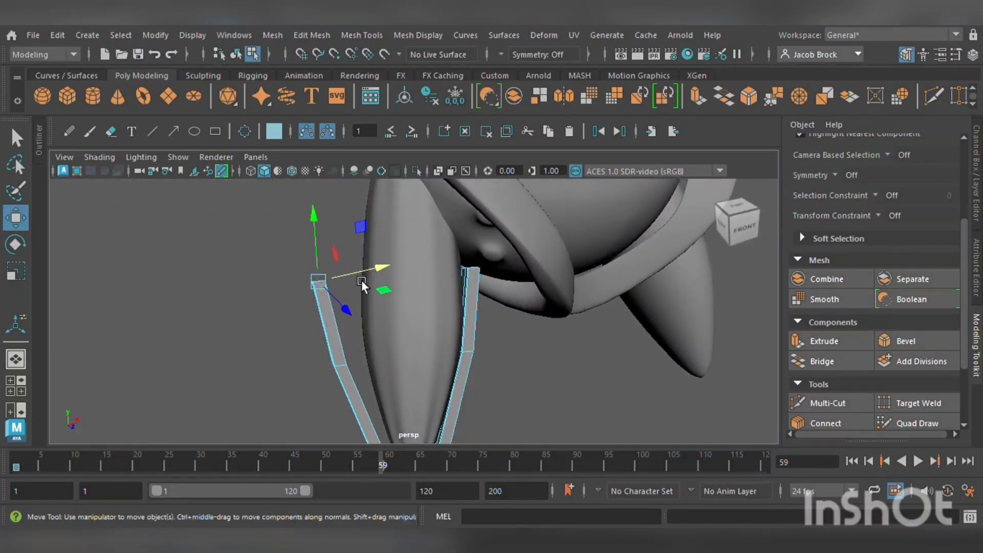
Move the outer strap's end faces up along the limb, past its top and toward the character's body
left_click_drag(336, 261, 396, 214)
left_click_drag(336, 287, 431, 310, "alt")
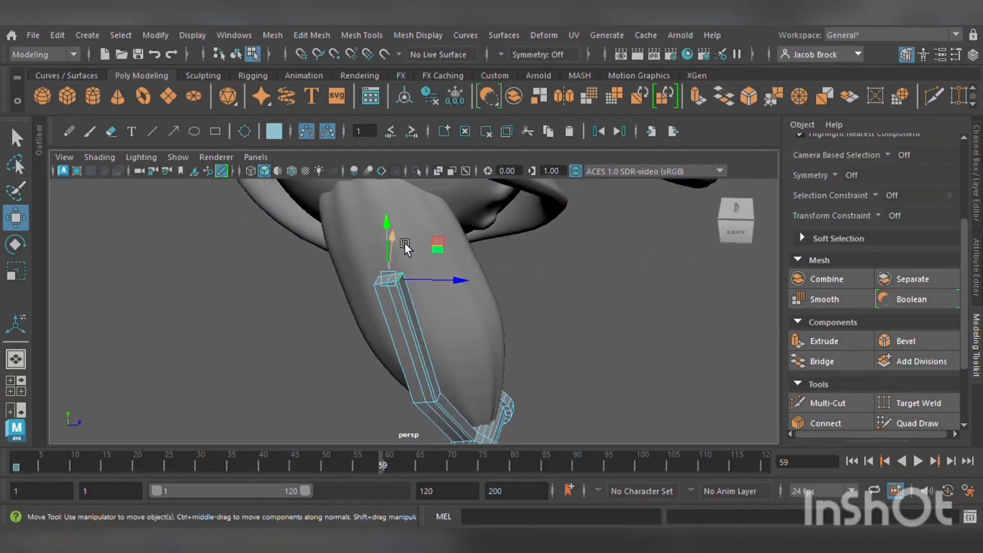
left_click_drag(405, 242, 364, 179)
left_click_drag(333, 292, 394, 307, "alt")
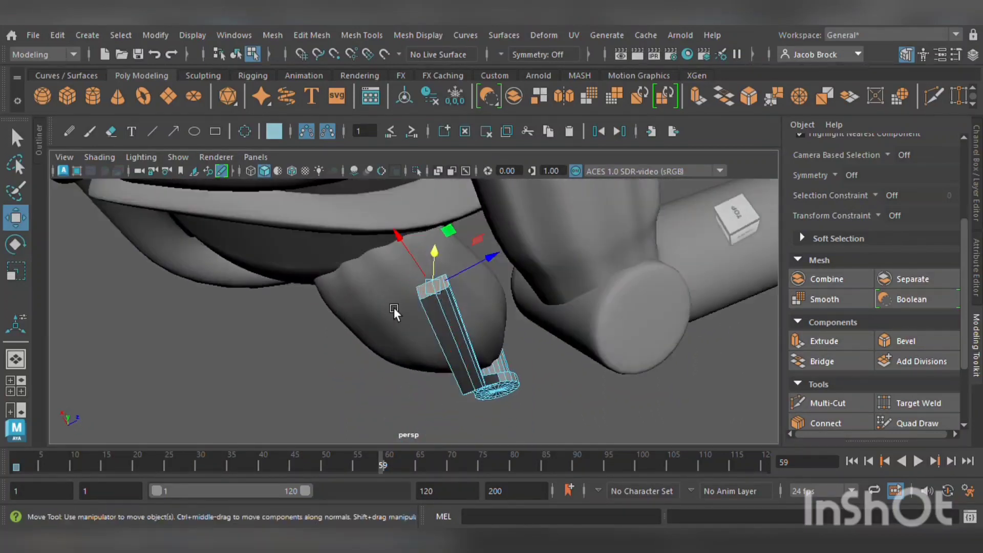
left_click_drag(481, 266, 439, 294)
left_click_drag(385, 281, 373, 209)
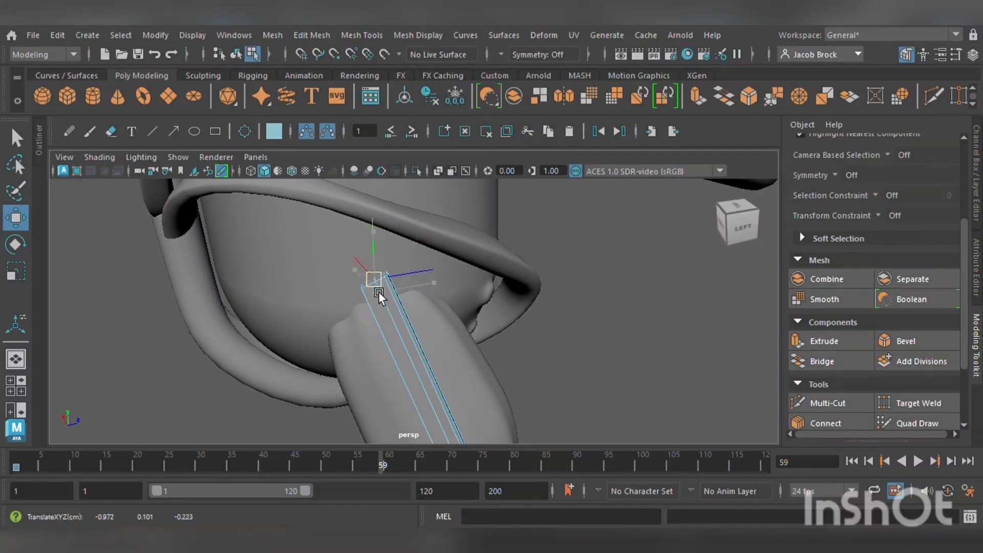
left_click_drag(378, 289, 361, 280)
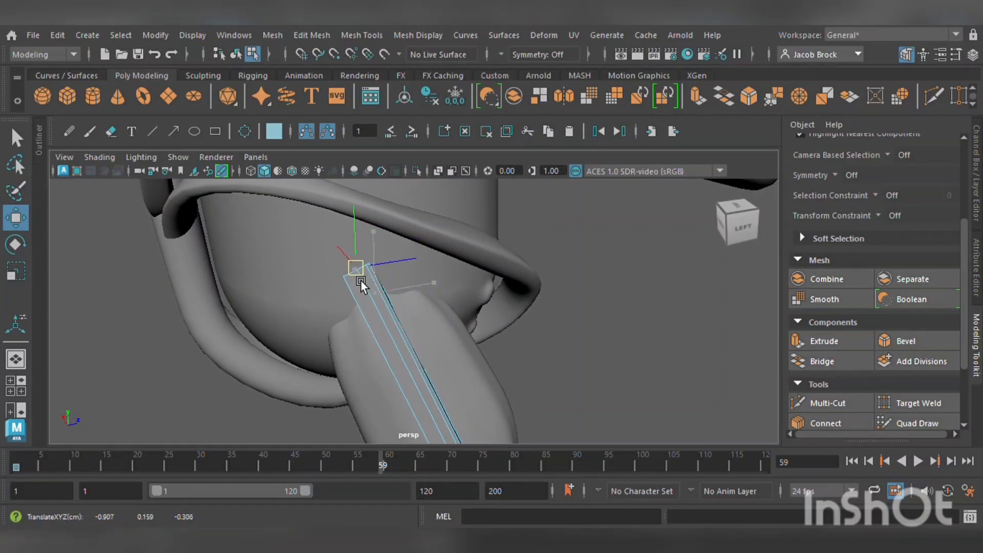
left_click_drag(363, 233, 361, 211)
Start a Multi-Cut edge loop across the long upper section of the outer strap
left_click_drag(371, 279, 234, 252, "alt")
middle_click_drag(370, 348, 390, 223, "alt")
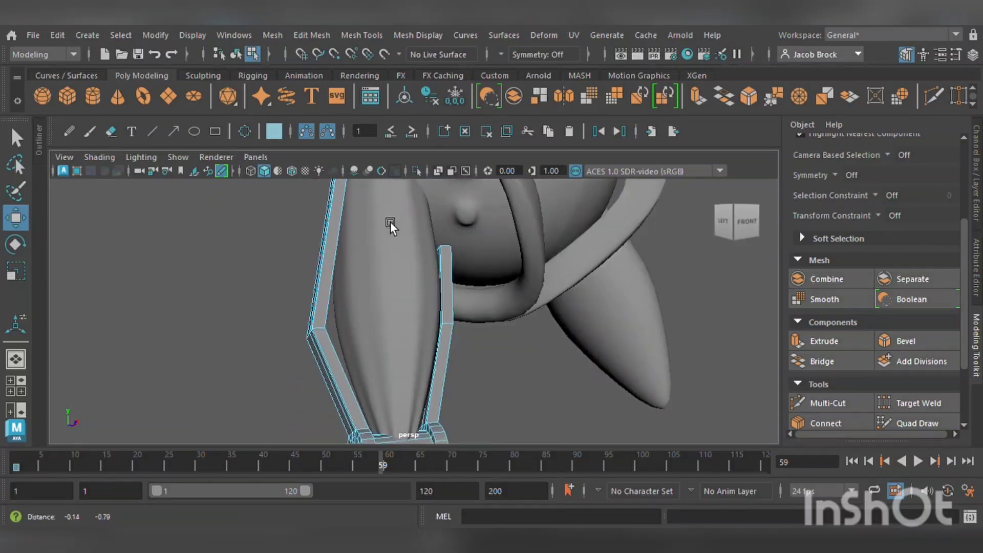
scroll(312, 333, "up", 3)
middle_click_drag(312, 316, 410, 464, "alt")
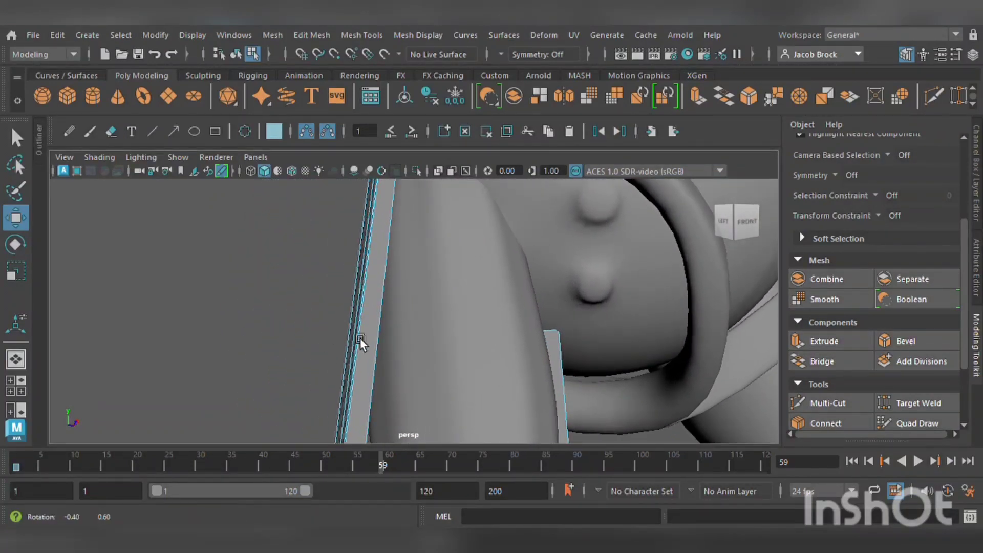
left_click_drag(360, 338, 363, 310, "alt")
scroll(459, 315, "down", 5)
scroll(386, 257, "up", 5)
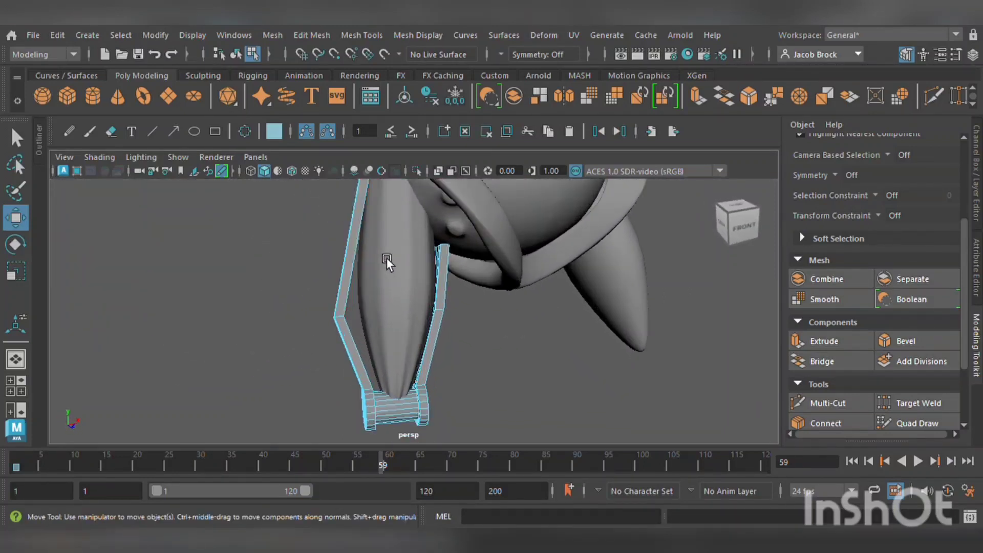
left_click(819, 403)
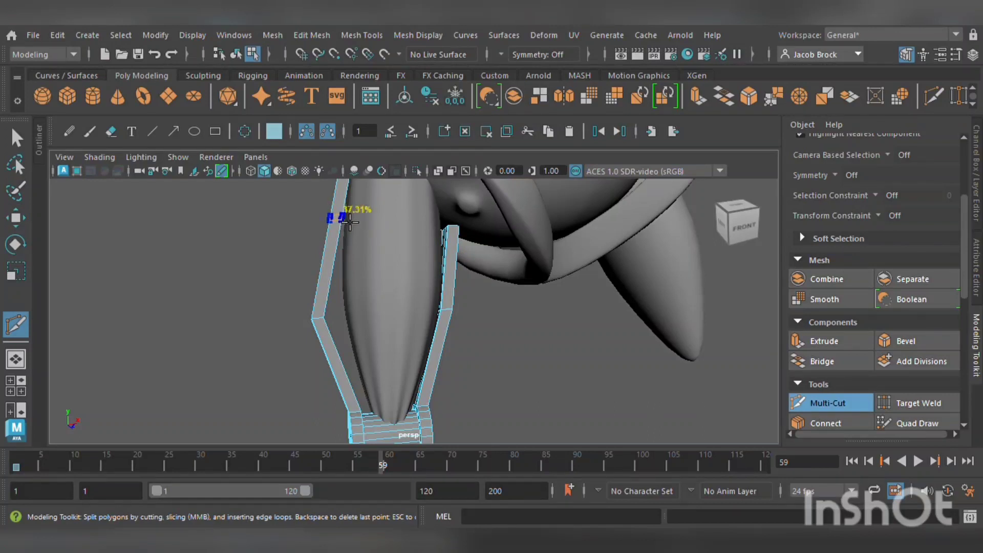
Insert an edge loop across the outer strut beside the thigh and reposition the strut's bends around the thigh
left_click(341, 204, "ctrl")
left_click_drag(321, 269, 337, 295, "alt")
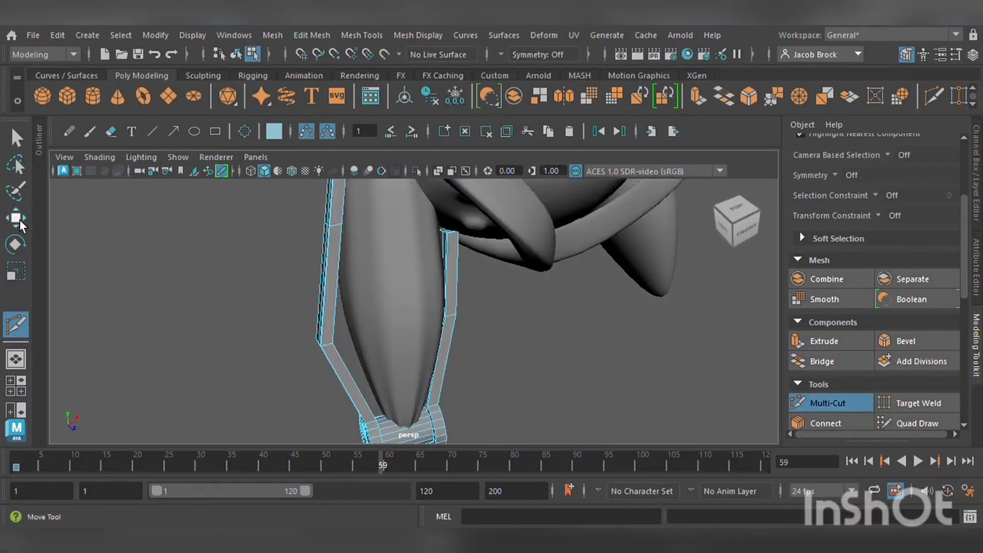
left_click(15, 218)
scroll(239, 260, "up", 5)
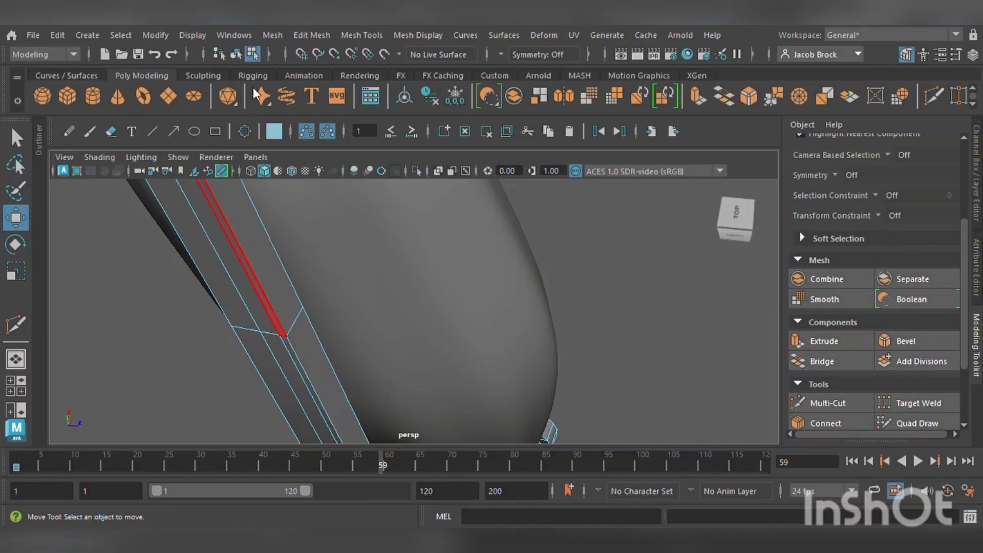
left_click(306, 332)
left_click_drag(305, 333, 256, 284, "alt")
scroll(256, 284, "down", 5)
left_click_drag(298, 256, 392, 271, "alt")
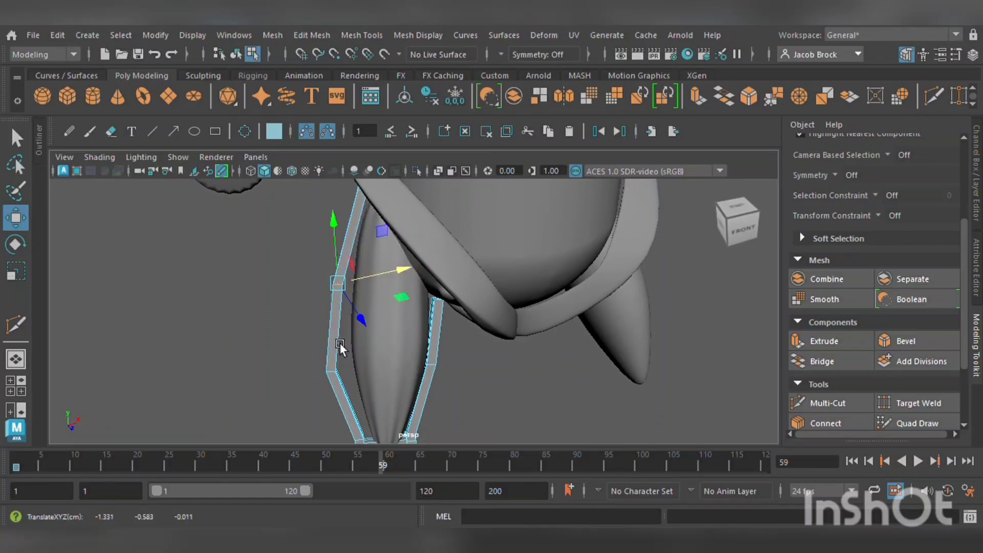
left_click(342, 373)
left_click_drag(361, 370, 492, 295)
Move the upper end of the inner strut upward and sideways into the underside of the body
left_click(487, 294)
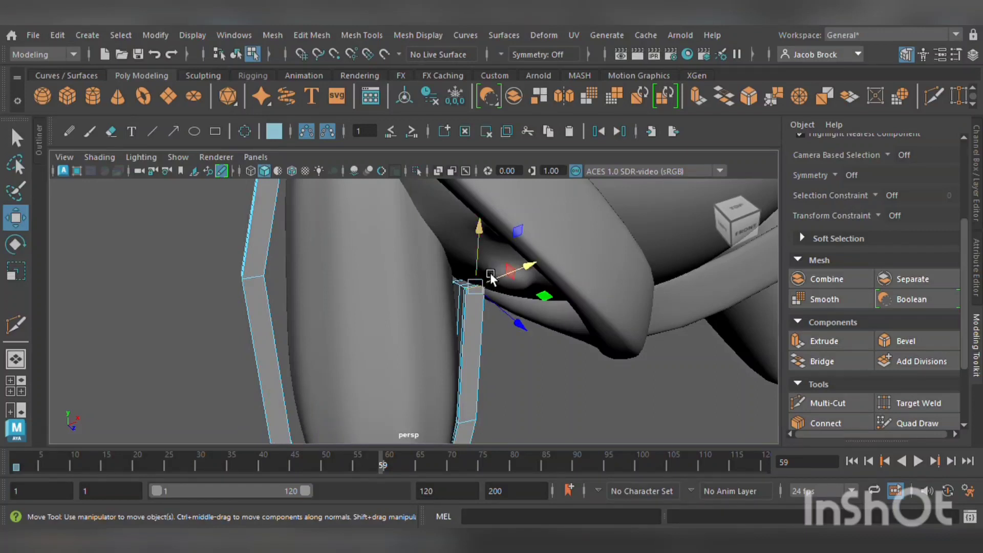
scroll(477, 306, "up", 3)
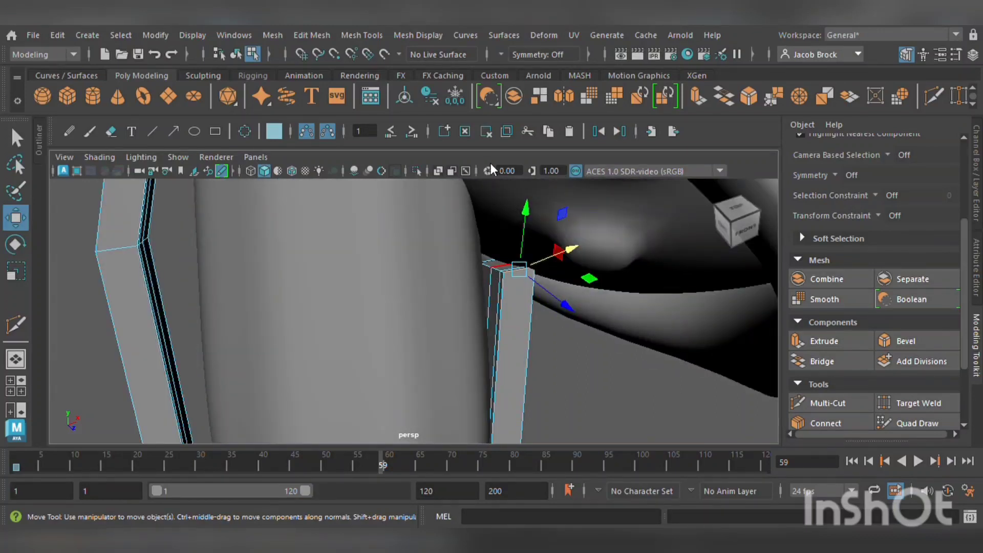
left_click(499, 220)
left_click(507, 264)
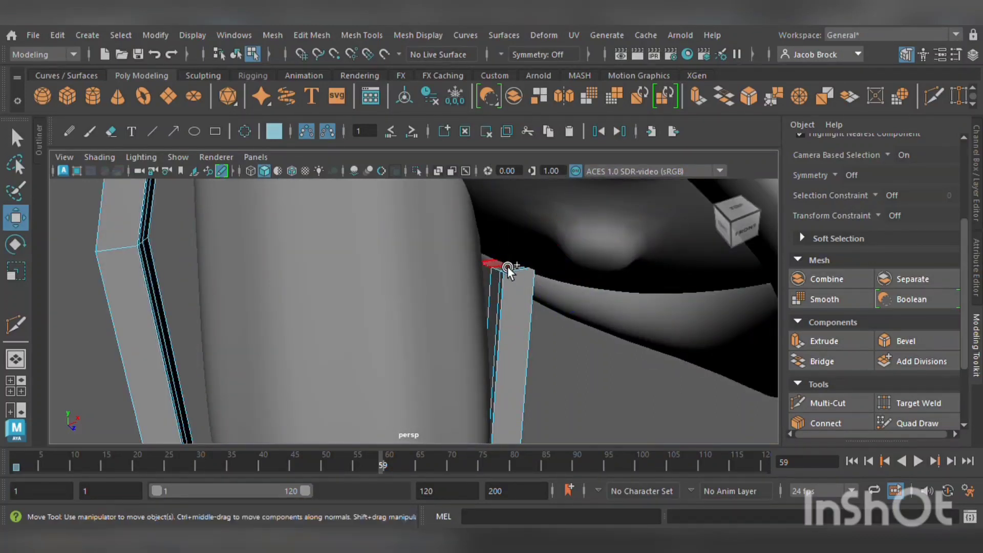
left_click_drag(527, 281, 495, 280, "alt")
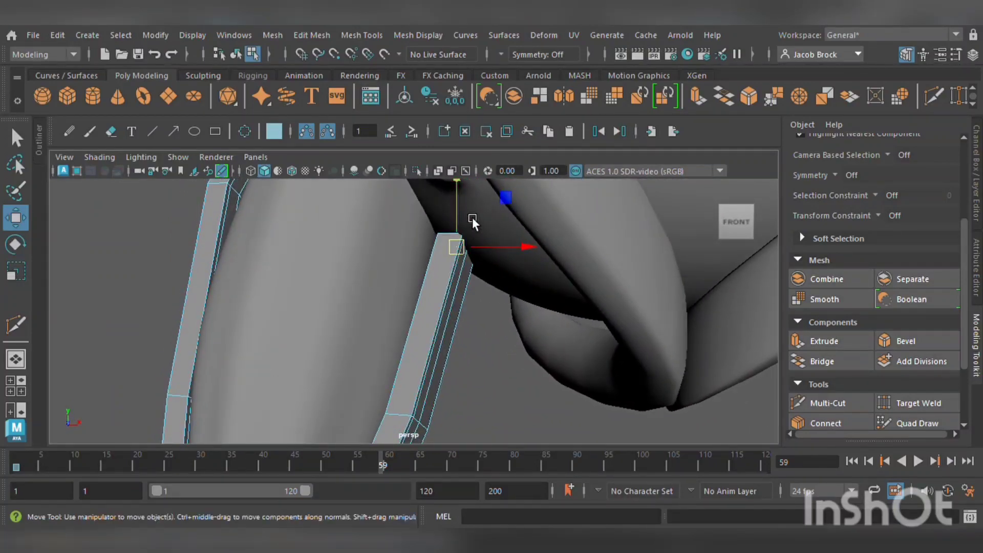
left_click_drag(459, 213, 484, 176)
left_click_drag(515, 212, 526, 213)
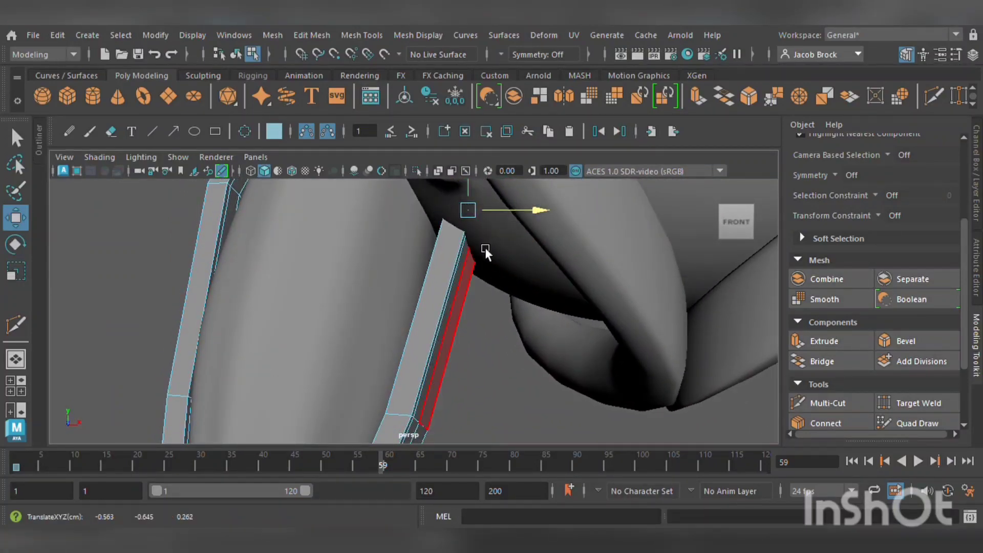
Select the underside faces of the knee cylinder and extrude them downward with a Local Translate Z of about 1.447
scroll(450, 287, "down", 5)
left_click_drag(425, 314, 484, 265, "alt")
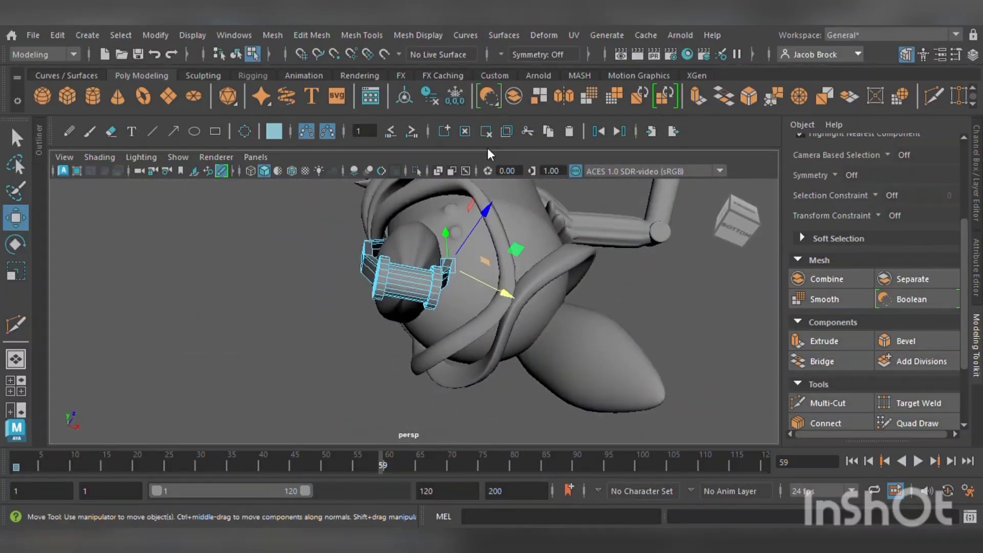
scroll(409, 296, "up", 3)
left_click(415, 272)
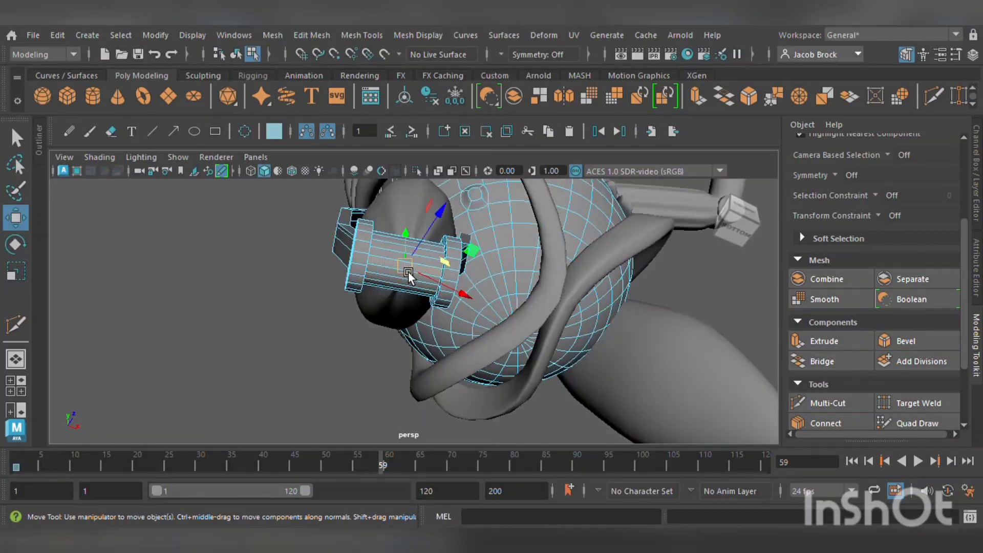
left_click(400, 284, "shift")
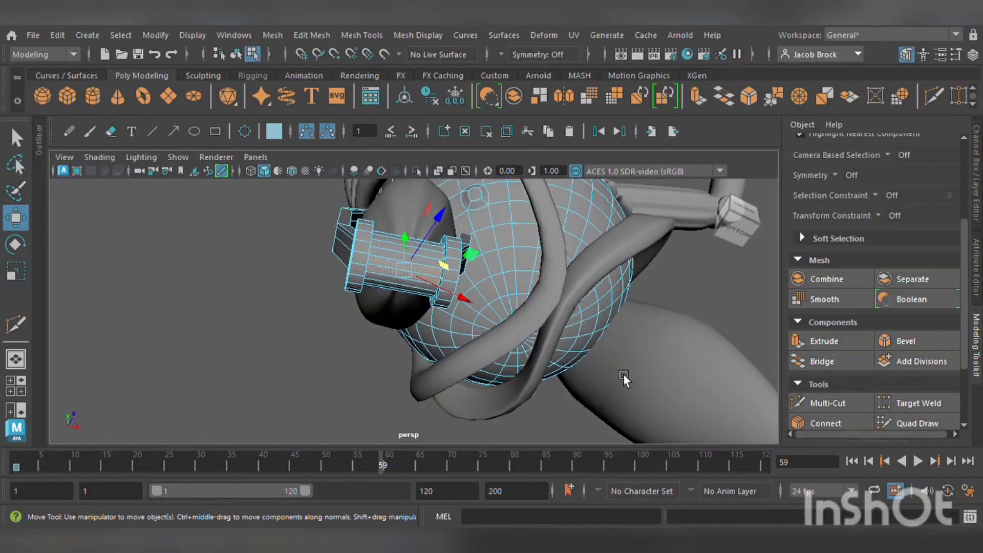
left_click_drag(623, 378, 589, 407, "alt")
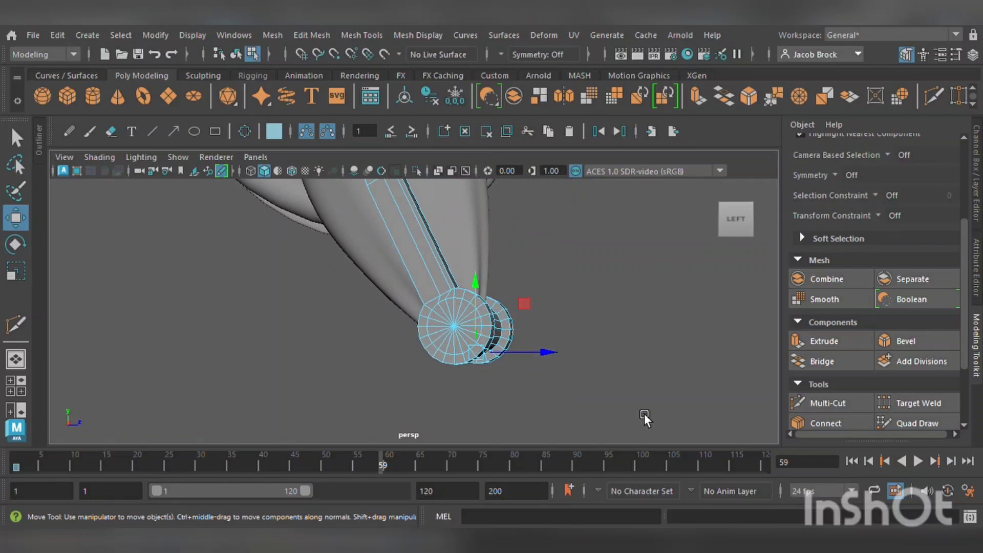
left_click(820, 342)
scroll(506, 340, "down", 5)
left_click_drag(466, 369, 521, 471)
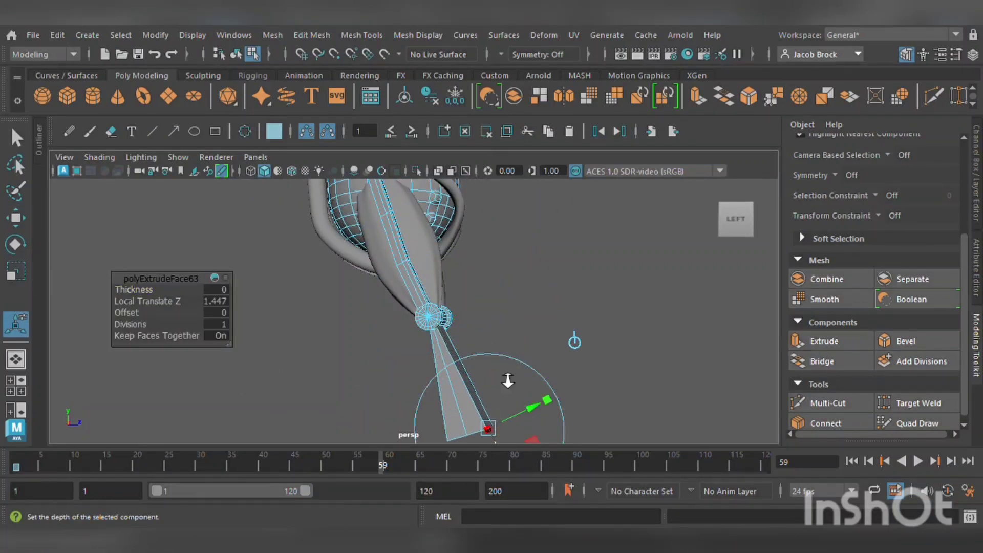
Shift the extruded shin's lower end backward so the shin hangs more vertically below the knee
scroll(508, 380, "down", 3)
middle_click_drag(501, 360, 499, 285, "alt")
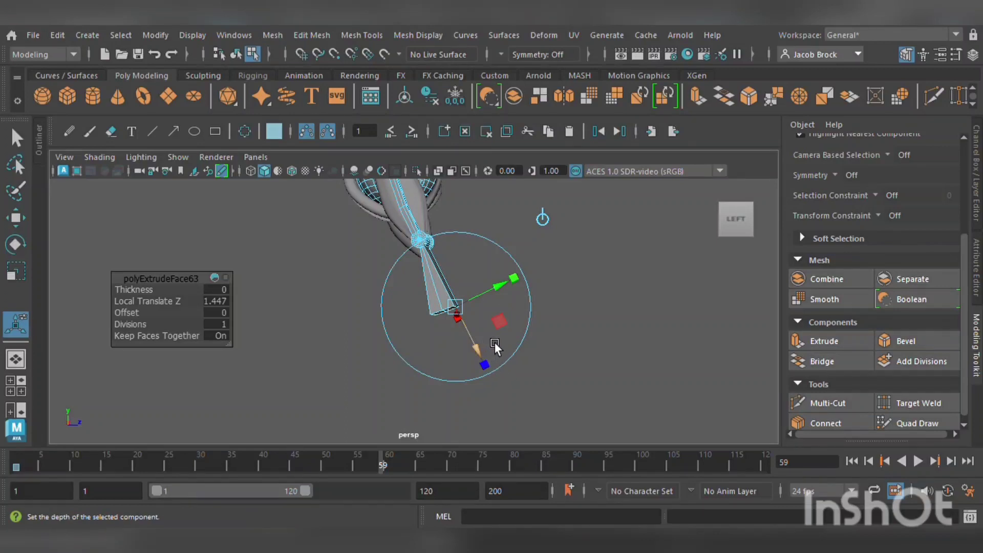
left_click_drag(500, 287, 467, 326)
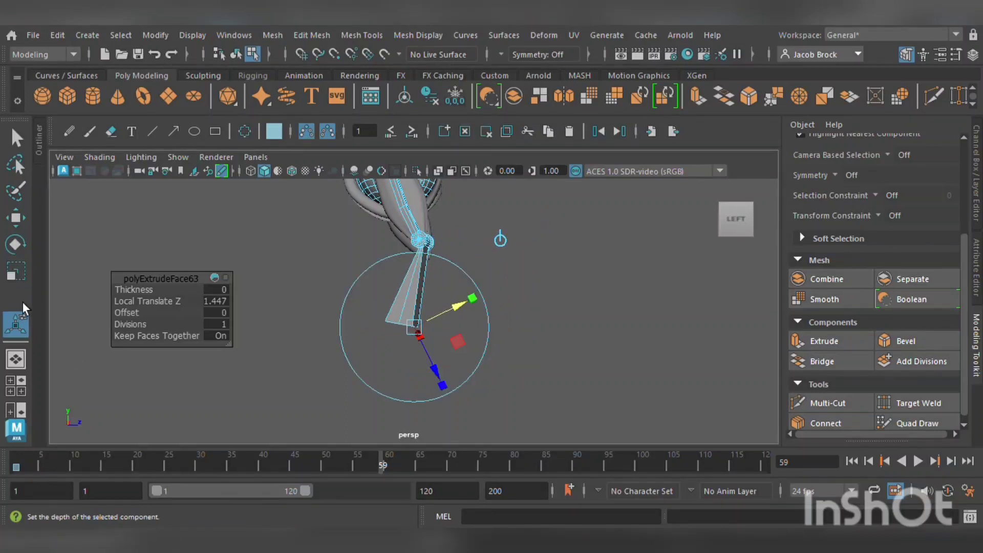
Scale the shin's lower end flat and narrow it so the shin flares less
left_click(16, 271)
left_click_drag(409, 391, 405, 285)
left_click_drag(352, 333, 394, 340)
left_click_drag(481, 330, 266, 323, "alt")
scroll(478, 349, "down", 6)
left_click_drag(477, 349, 523, 348, "alt")
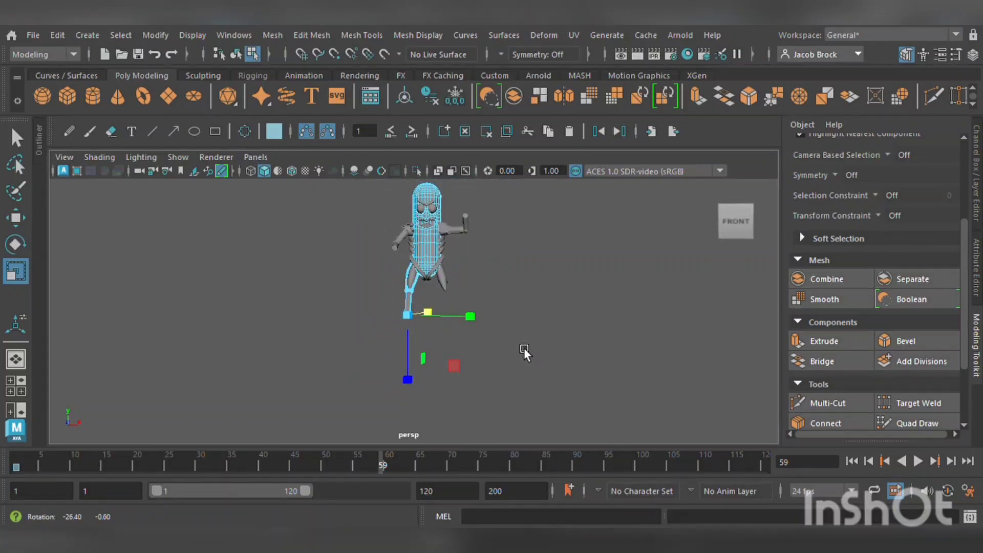
Adjust the height of the shin's lower end slightly and deselect it
left_click(15, 217)
mouse_move(419, 281)
left_mouse_down()
mouse_move(413, 293)
mouse_move(420, 279)
left_mouse_up()
left_click_drag(452, 328, 421, 342, "alt")
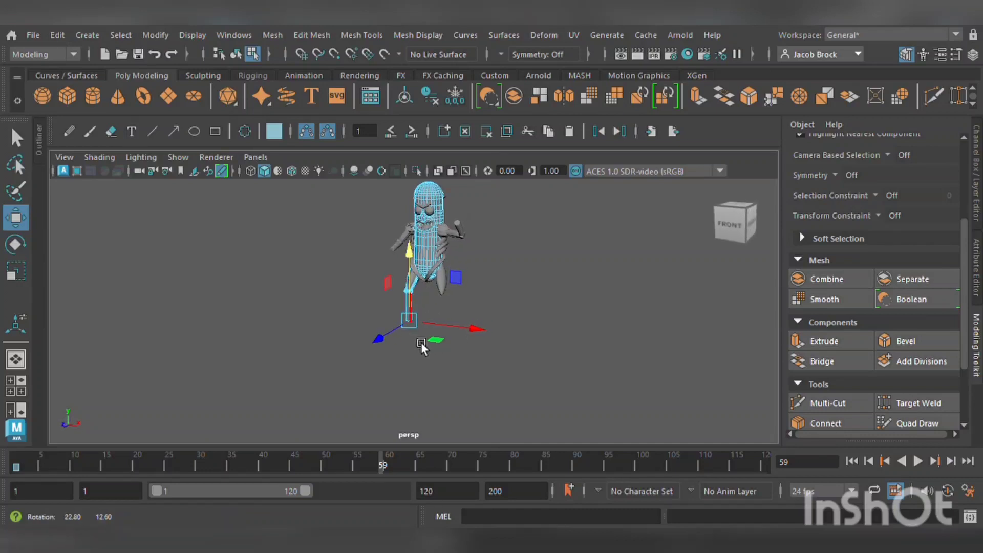
left_click(491, 300)
scroll(489, 307, "up", 8)
left_click_drag(486, 314, 517, 345, "alt")
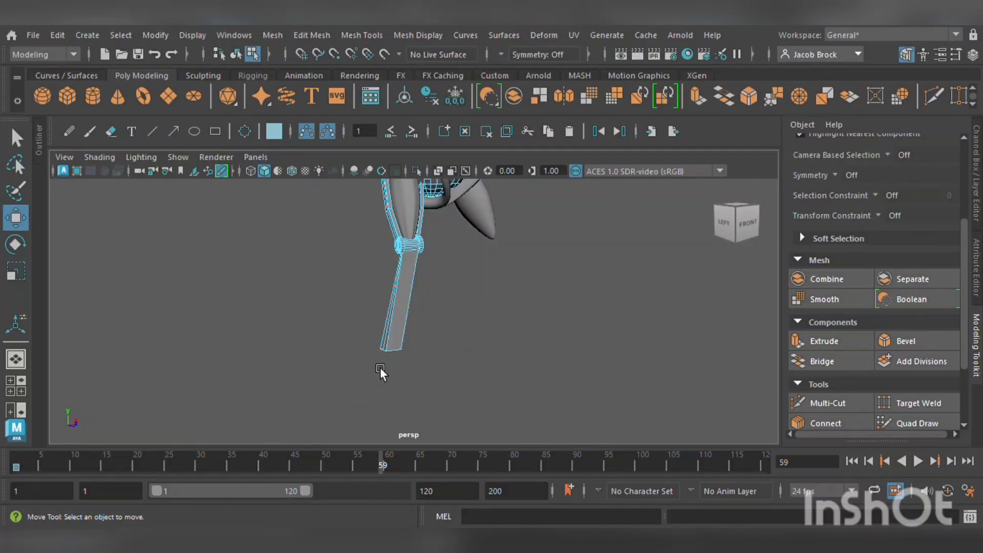
left_click_drag(539, 338, 468, 335, "alt")
middle_click_drag(469, 334, 367, 415, "alt")
left_click_drag(367, 414, 444, 336, "alt")
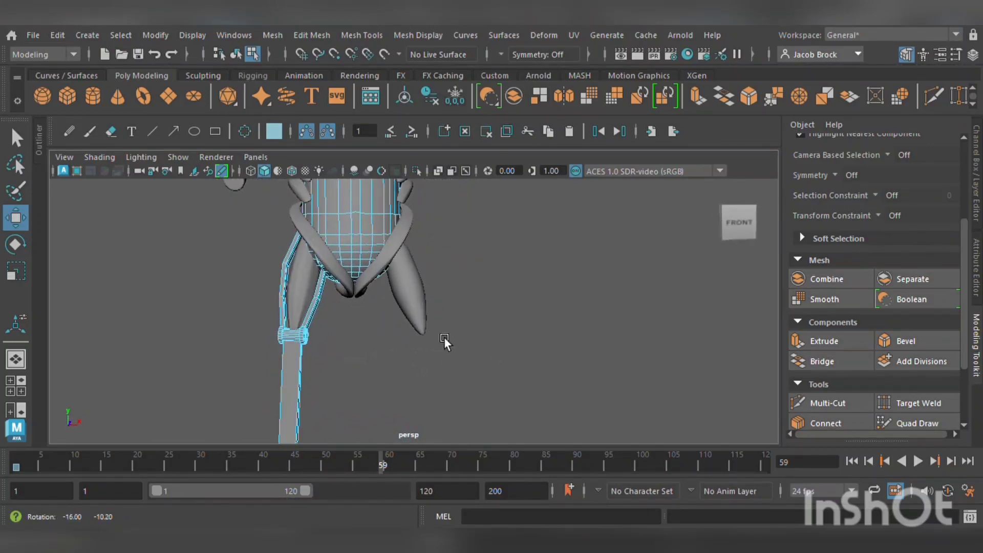
middle_click_drag(443, 337, 466, 322, "alt")
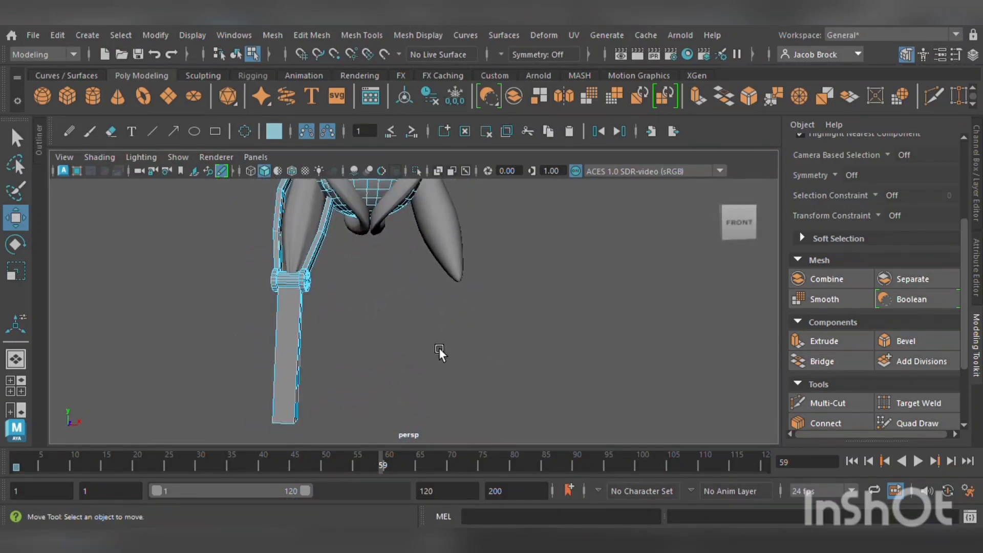
left_click_drag(454, 290, 426, 282, "alt")
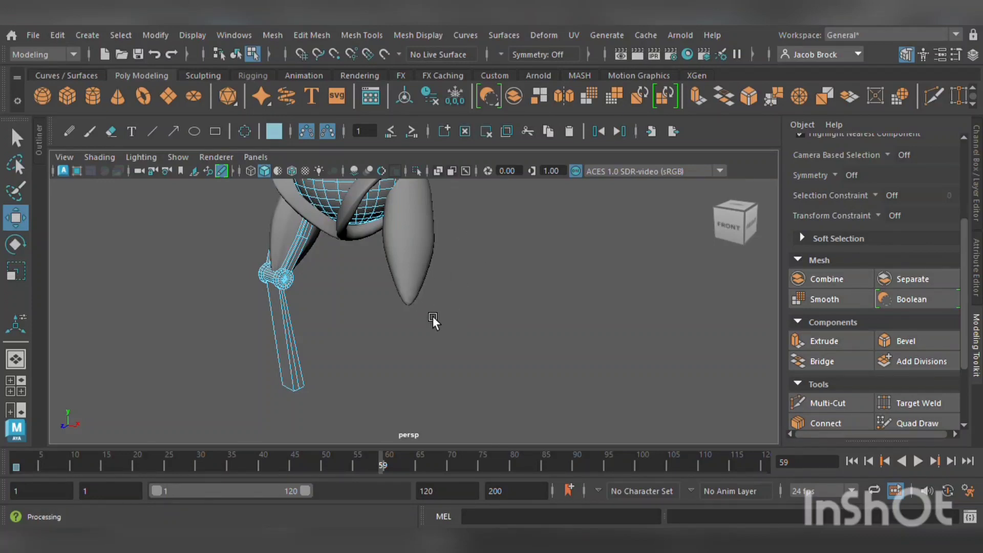
left_click(74, 100)
scroll(385, 269, "down", 4)
scroll(380, 282, "up", 3)
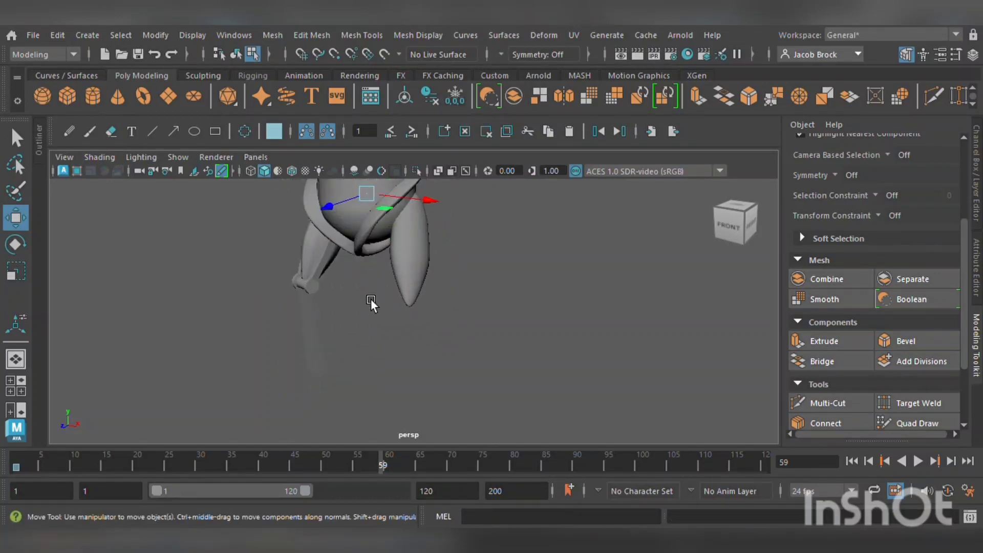
mouse_move(371, 299)
left_mouse_down("alt")
mouse_move(405, 268)
mouse_move(369, 300)
left_mouse_up("alt")
left_click_drag(344, 202, 323, 279)
scroll(364, 221, "down", 4)
left_click_drag(374, 228, 377, 268)
left_click_drag(425, 338, 476, 342)
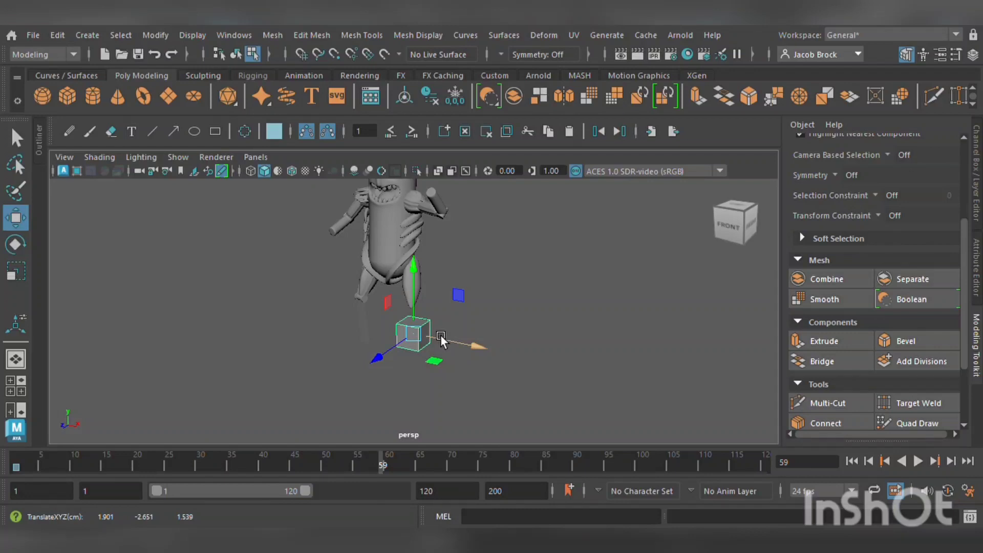
key("Delete")
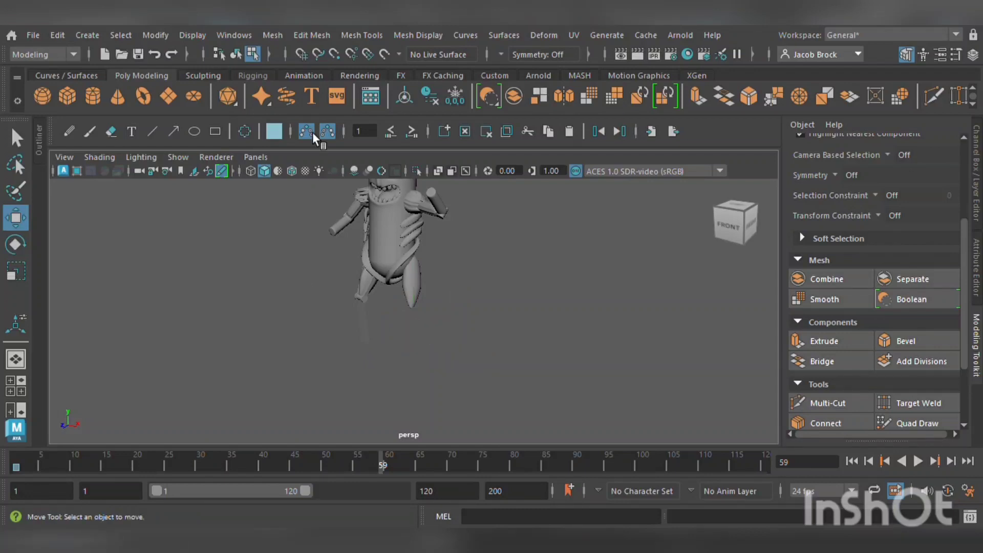
Create a polygon torus, move it below the thigh that has no struts, and scale it down to a small ring
left_click(143, 96)
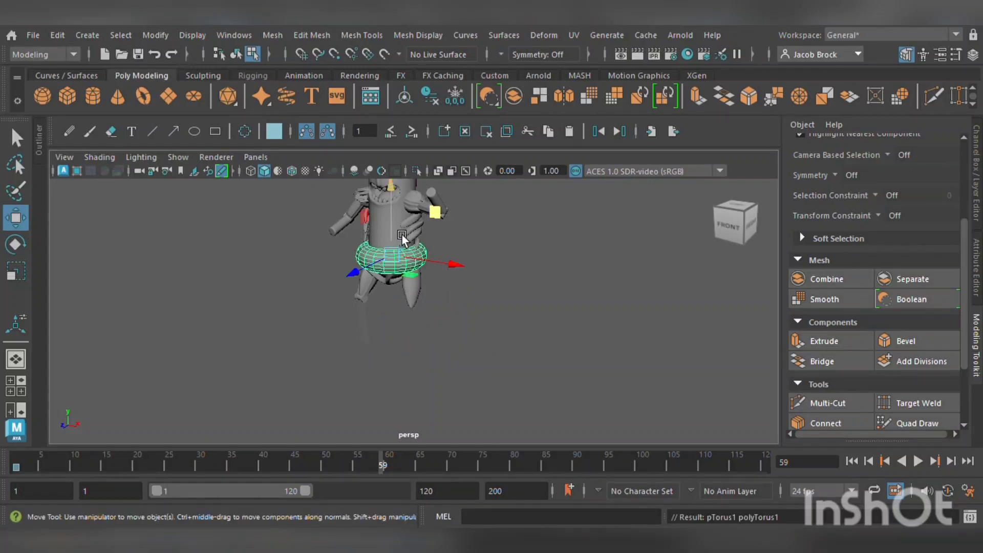
left_click_drag(402, 234, 413, 312)
left_click(23, 281)
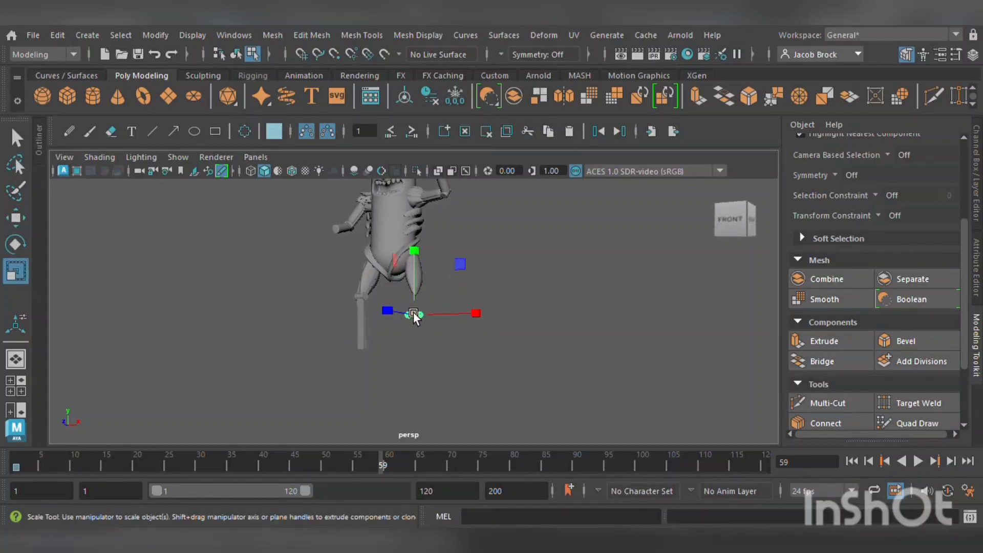
Rotate the torus about -49 degrees around X and turn it slightly around a second axis
left_click(24, 249)
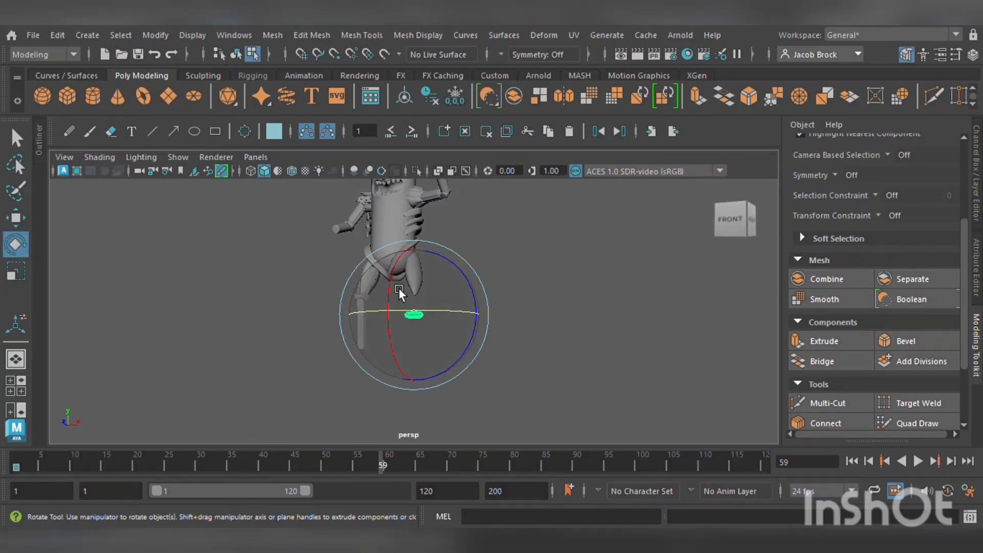
left_click_drag(402, 295, 424, 290)
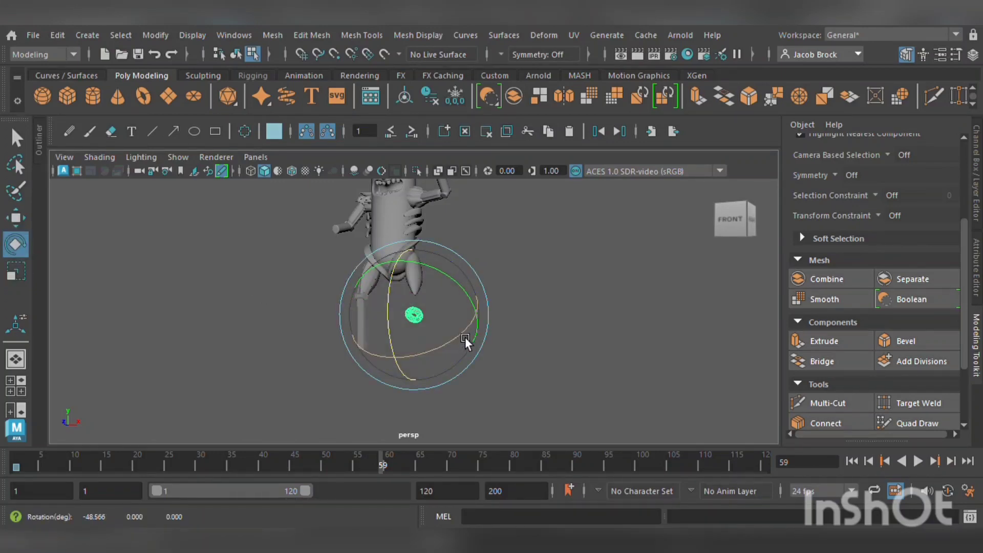
left_click_drag(465, 336, 479, 330)
Move the torus up and across so it sits around the pointed lower end of the bare thigh
left_click(15, 218)
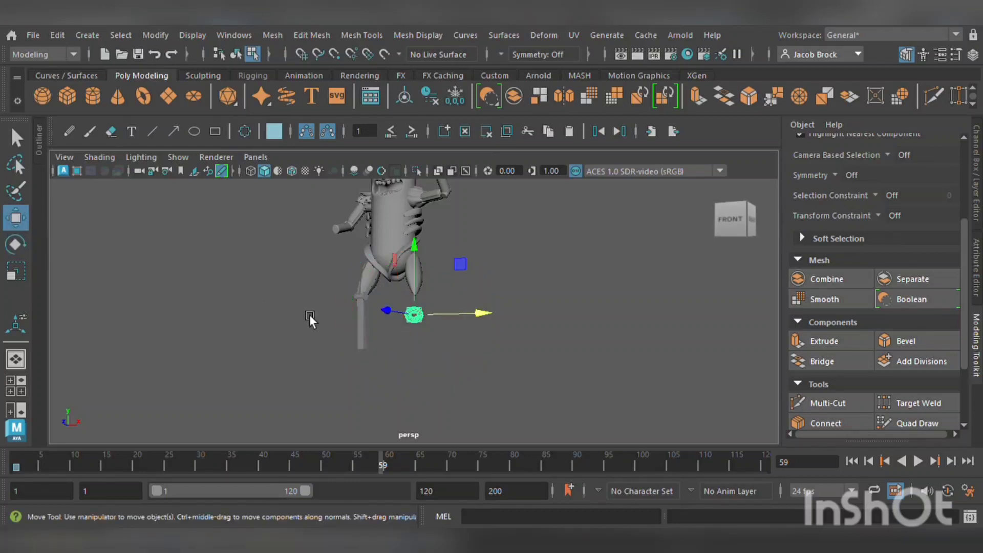
left_click_drag(423, 287, 437, 263)
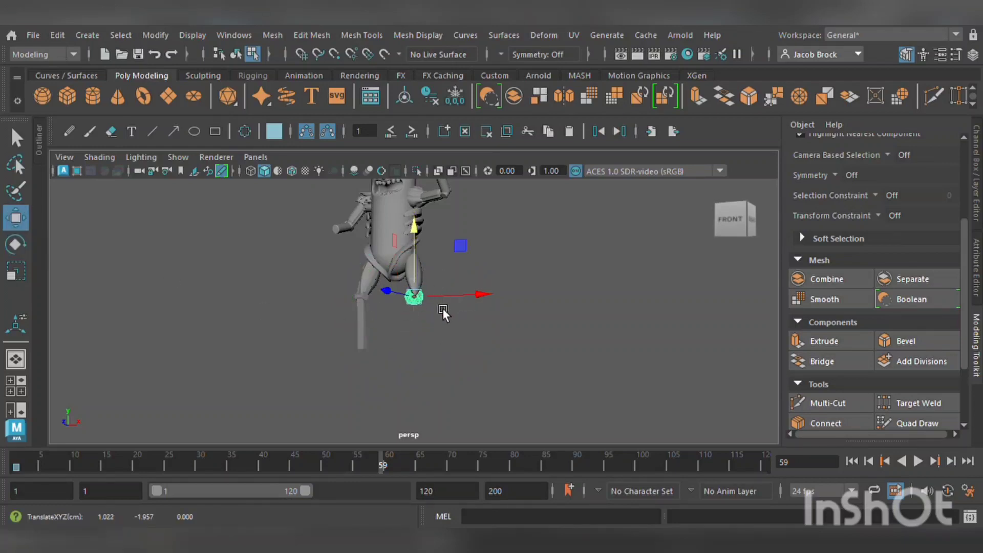
left_click_drag(442, 308, 328, 320, "alt")
left_click_drag(407, 320, 445, 309)
scroll(464, 336, "up", 7)
left_click_drag(394, 243, 394, 231)
left_click_drag(443, 305, 450, 306)
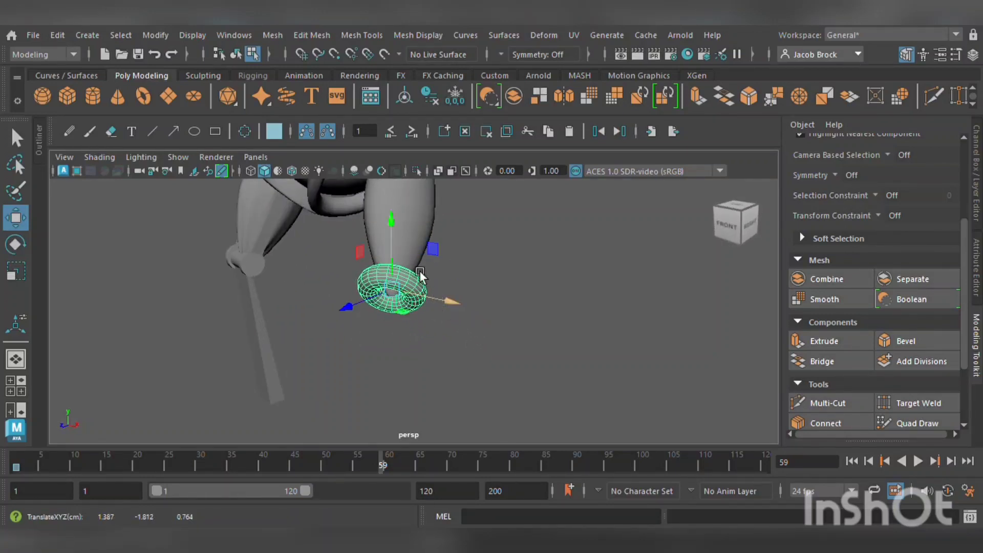
left_click_drag(400, 239, 404, 229)
Fine-tune the torus's height and sideways position so it is centred around the thigh's tip
left_click_drag(407, 300, 442, 252, "alt")
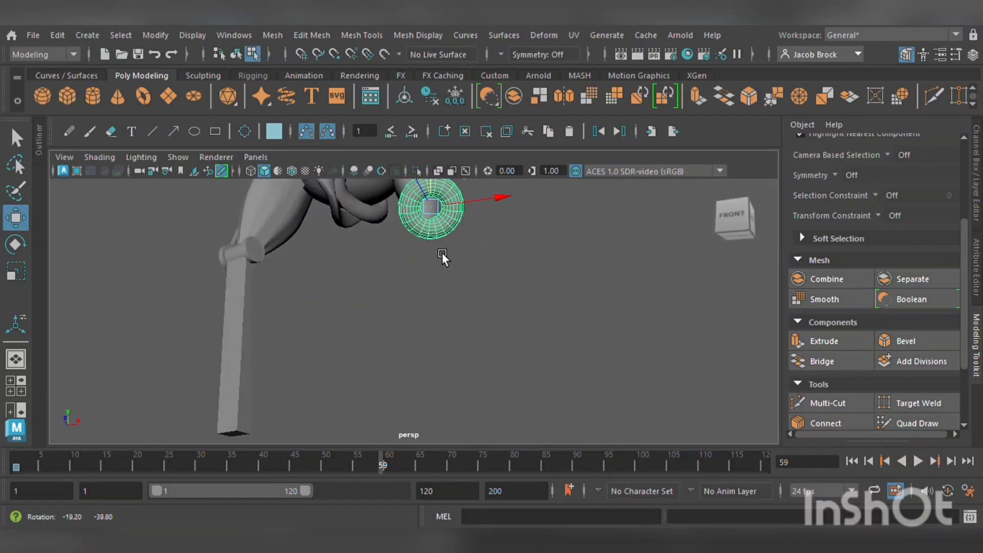
middle_click_drag(441, 268, 418, 325, "alt")
left_click_drag(397, 232, 401, 240)
left_click_drag(460, 260, 455, 261)
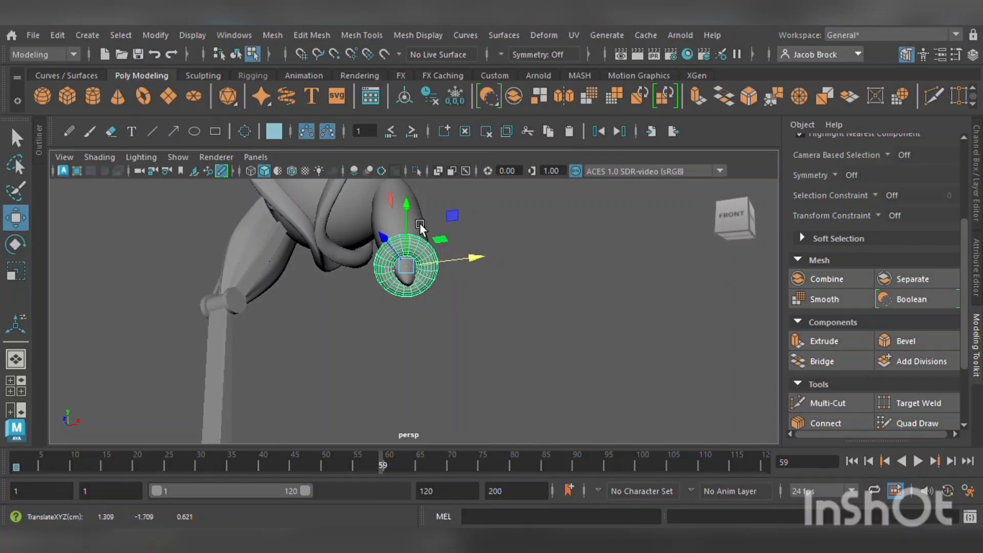
left_click_drag(412, 212, 431, 312)
Scale the torus ring so it fits more closely around the pointed lower end of the bare thigh
right_click_drag(432, 312, 478, 377, "alt")
middle_click_drag(478, 377, 394, 305, "alt")
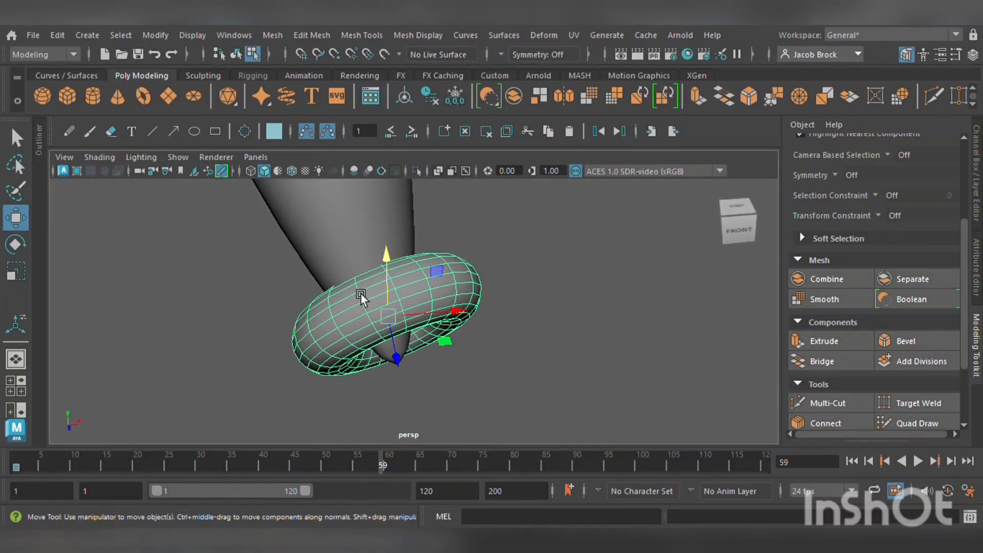
left_click_drag(373, 278, 121, 310, "alt")
left_click(16, 272)
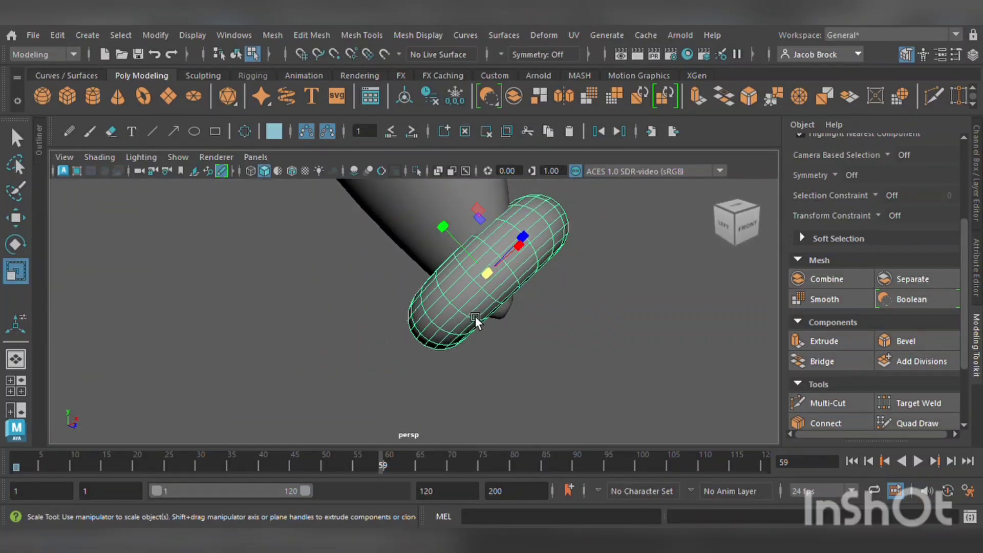
left_click_drag(495, 279, 7, 299)
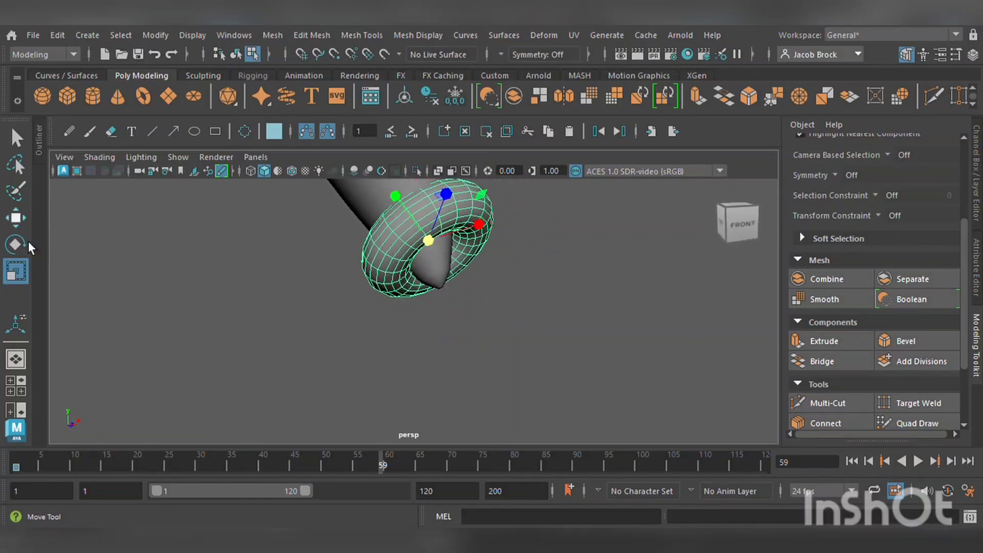
Rotate the torus ring to about -32, 12 and 11 degrees and reposition it around the thigh's tip
left_click(16, 244)
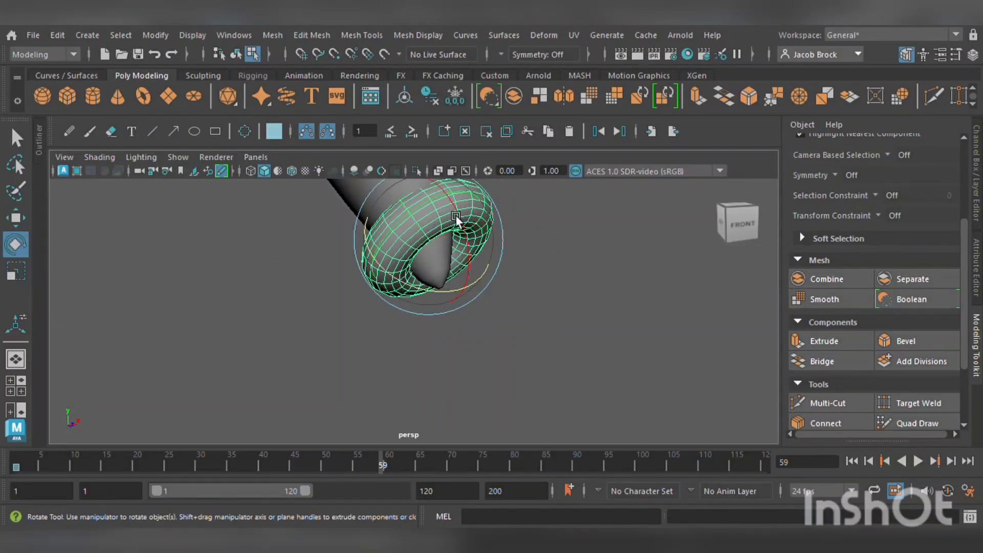
left_click_drag(456, 215, 475, 244)
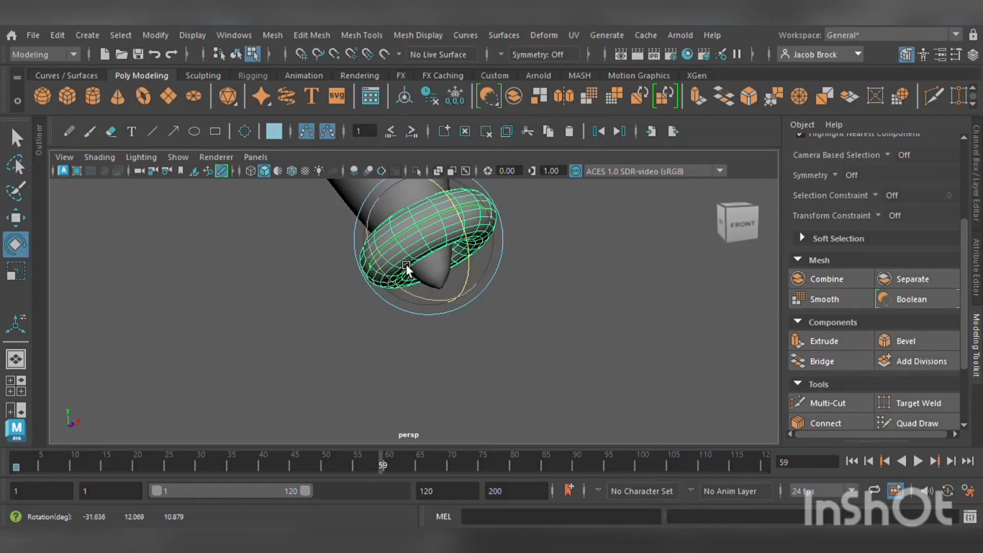
left_click_drag(346, 290, 353, 320, "alt")
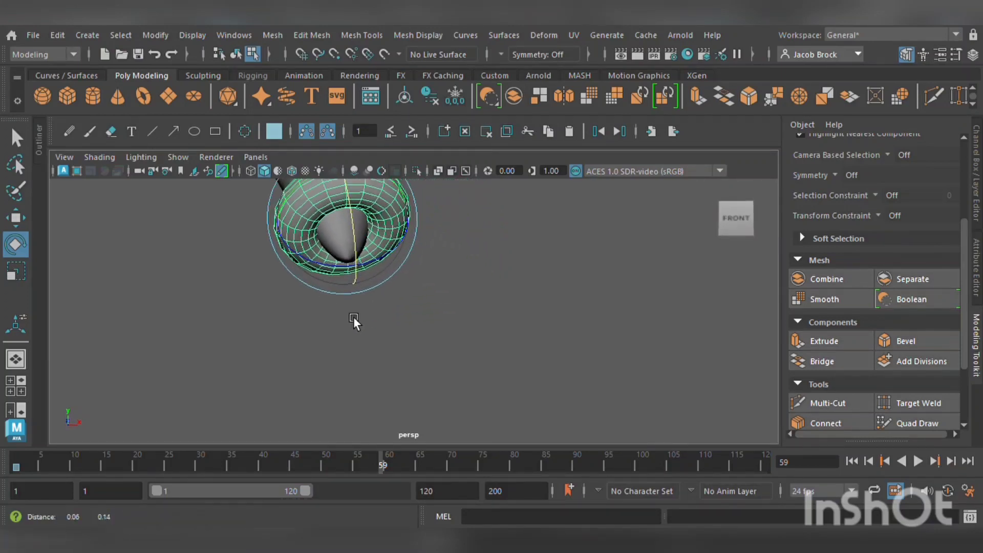
left_click(15, 218)
left_click_drag(403, 220, 429, 312)
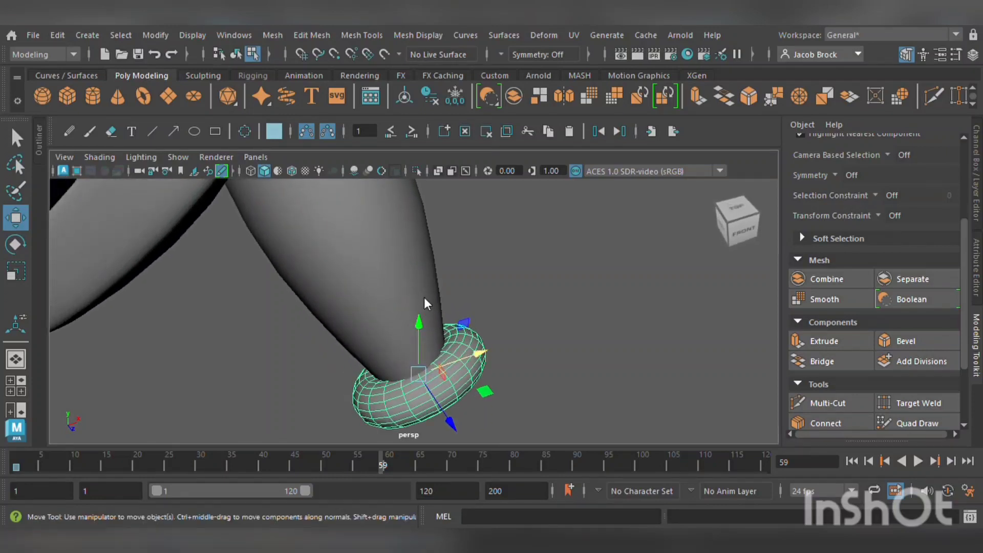
Extrude two adjacent faces on the ring's upper front inner edge upward along the thigh to start a strut
scroll(390, 252, "up", 3)
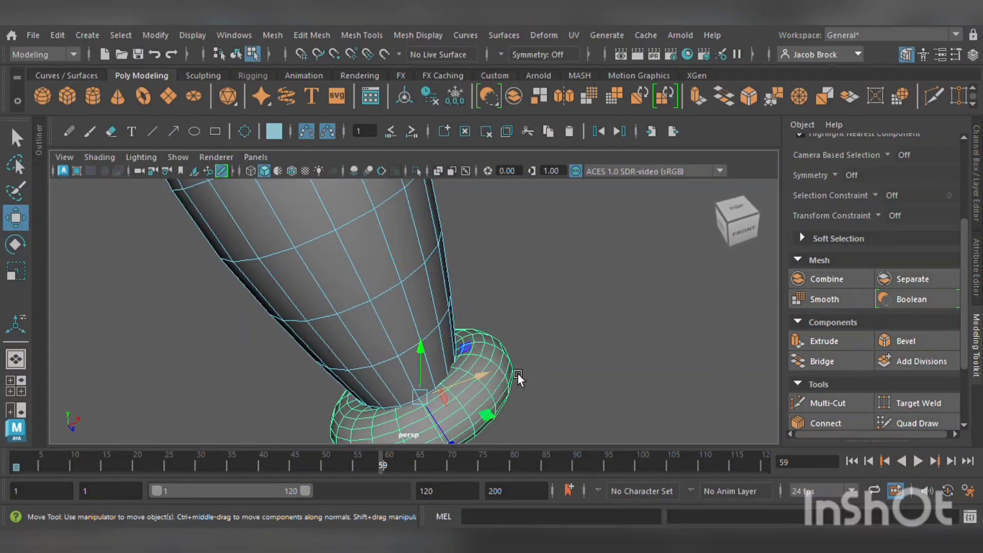
left_click(536, 351)
left_click(503, 383)
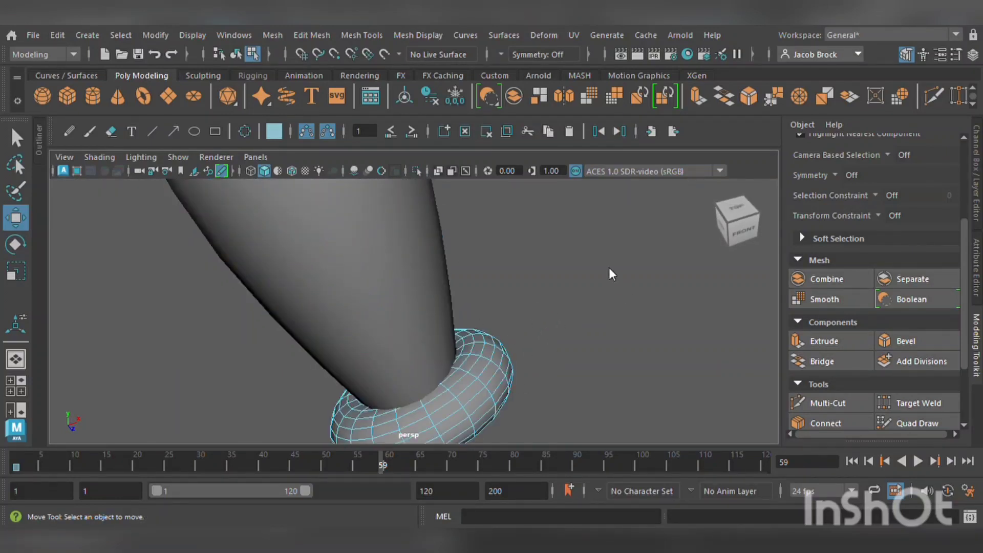
left_click(448, 390)
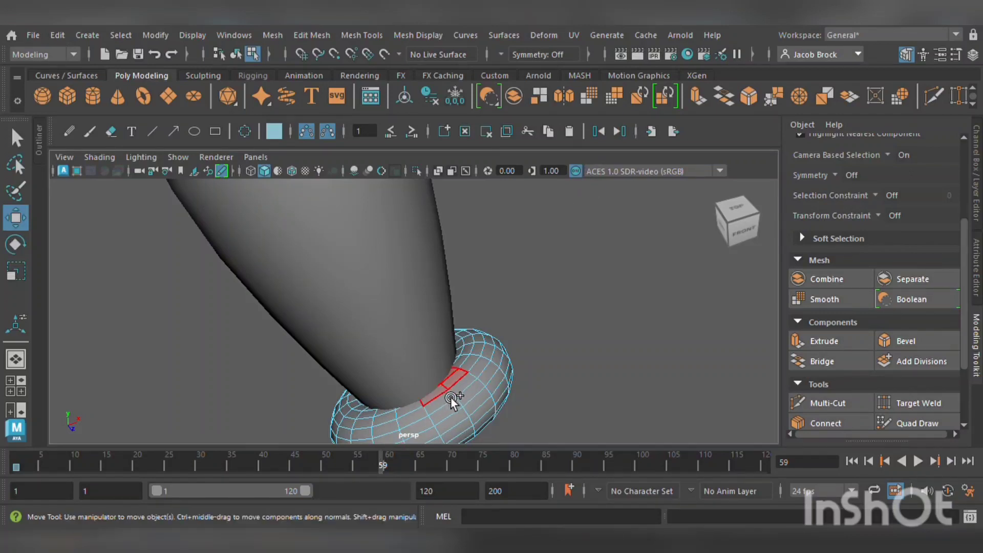
left_click(840, 340)
left_click_drag(428, 366, 307, 188)
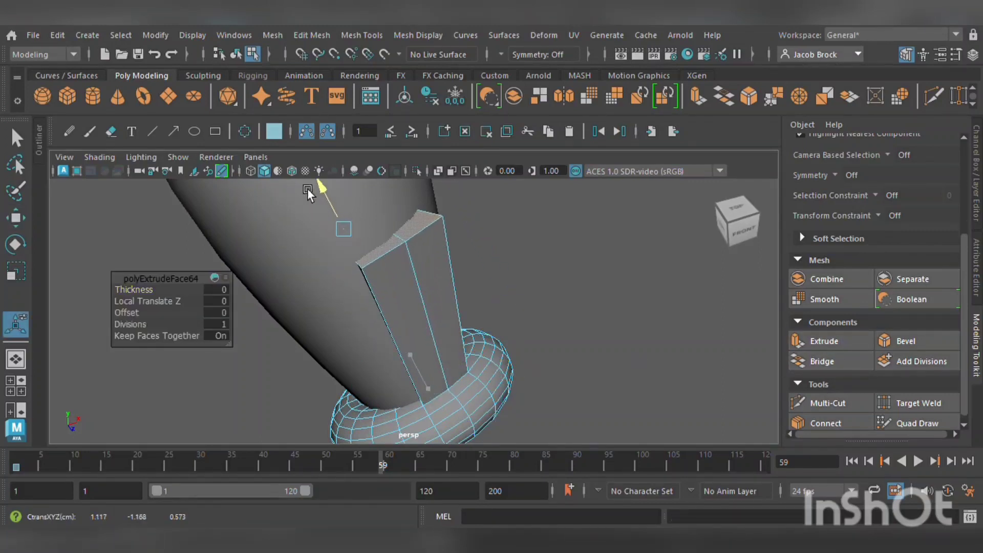
Reposition the strut's end faces against the front of the thigh and display the ring with smooth mesh preview
left_click(16, 220)
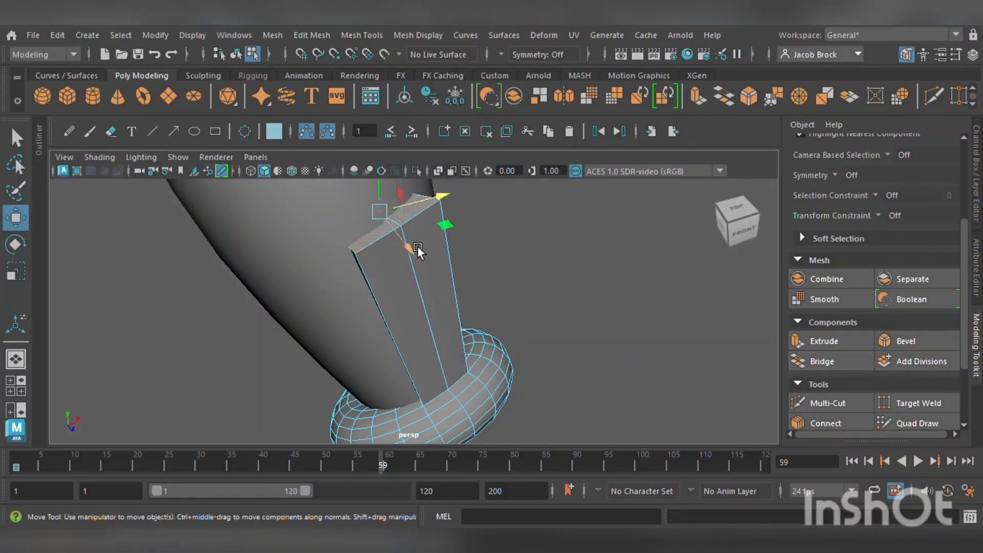
left_click_drag(416, 246, 381, 204)
left_click_drag(371, 210, 383, 204)
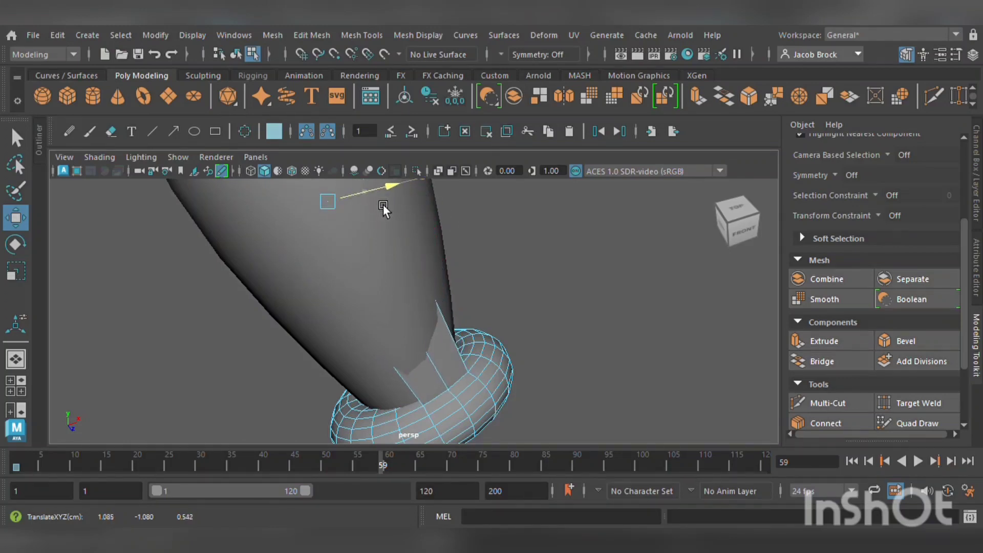
left_click_drag(357, 236, 394, 245)
key("3")
mouse_move(406, 211)
left_mouse_down()
mouse_move(417, 210)
mouse_move(413, 218)
left_mouse_up()
scroll(486, 353, "down", 4)
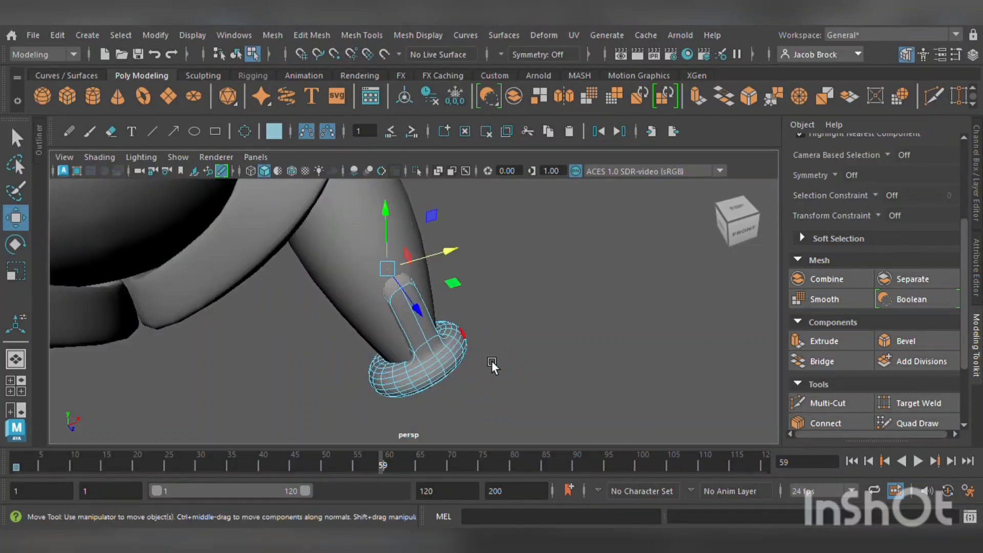
Nudge the strut's upper end in depth so it hugs the thigh, and return to object selection with nothing selected
left_click_drag(503, 407, 545, 271, "alt")
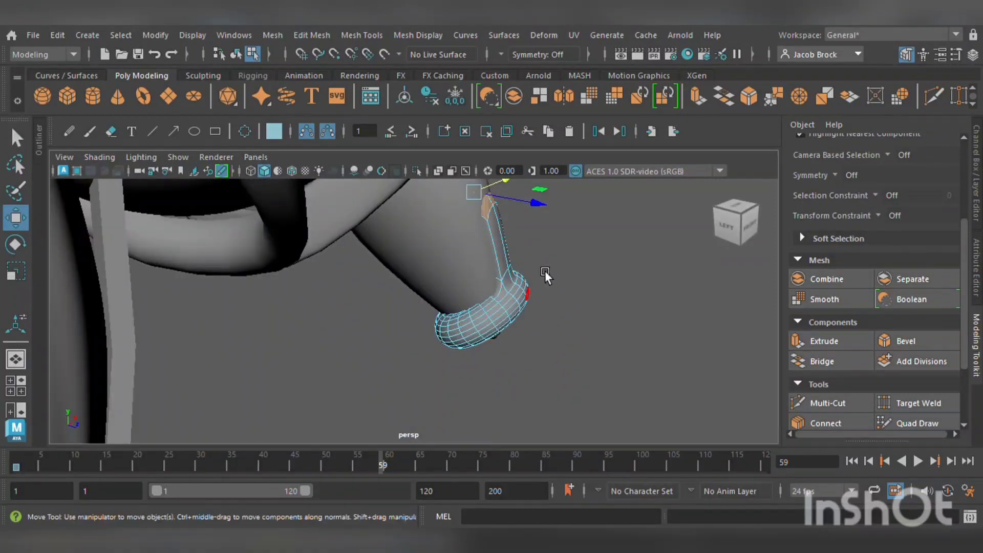
left_click(541, 210)
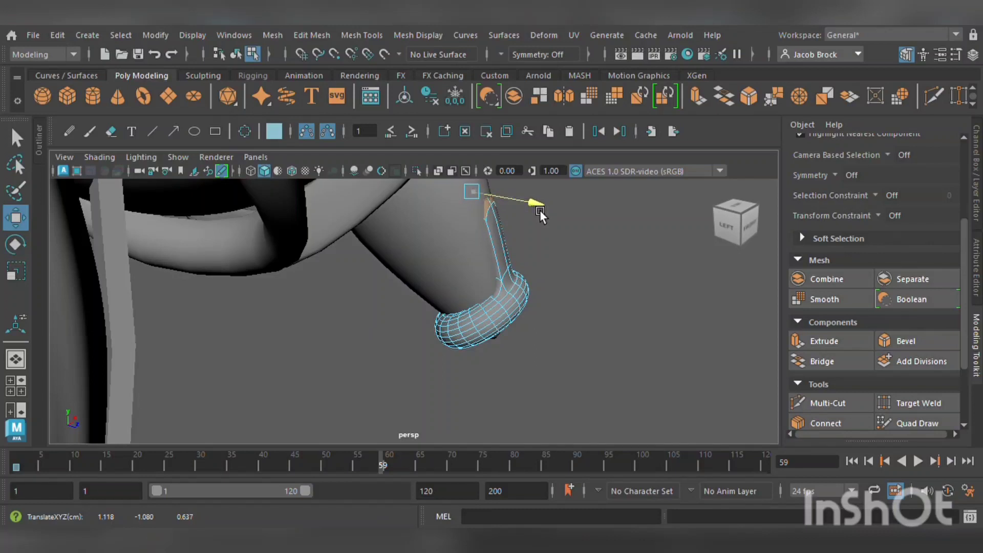
left_click_drag(573, 276, 498, 279, "alt")
left_click(499, 280)
scroll(493, 285, "down", 5)
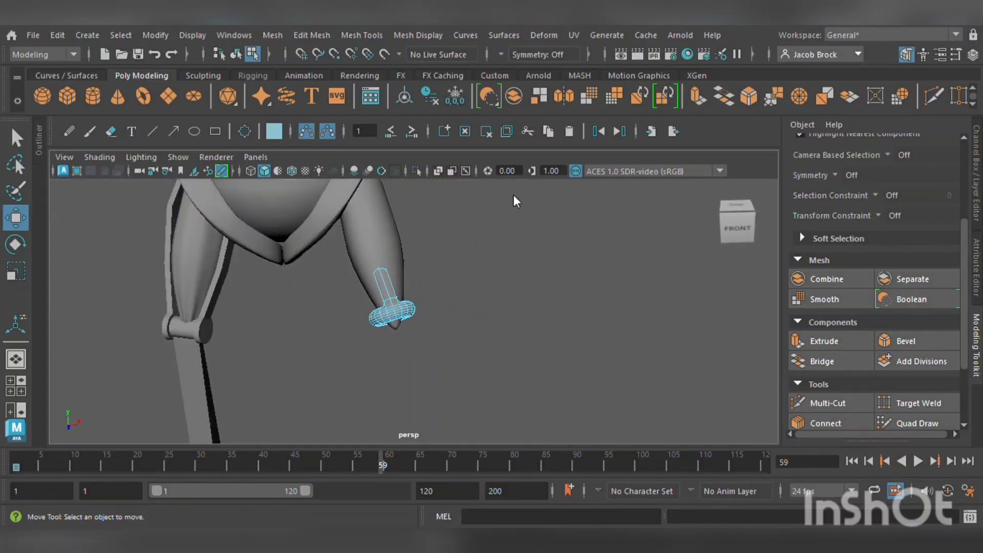
key("F8")
left_click(536, 241)
Switch the ring to component editing and lasso-select the faces of its rear half
scroll(463, 333, "down", 5)
left_click_drag(462, 334, 440, 357, "alt")
scroll(483, 352, "up", 5)
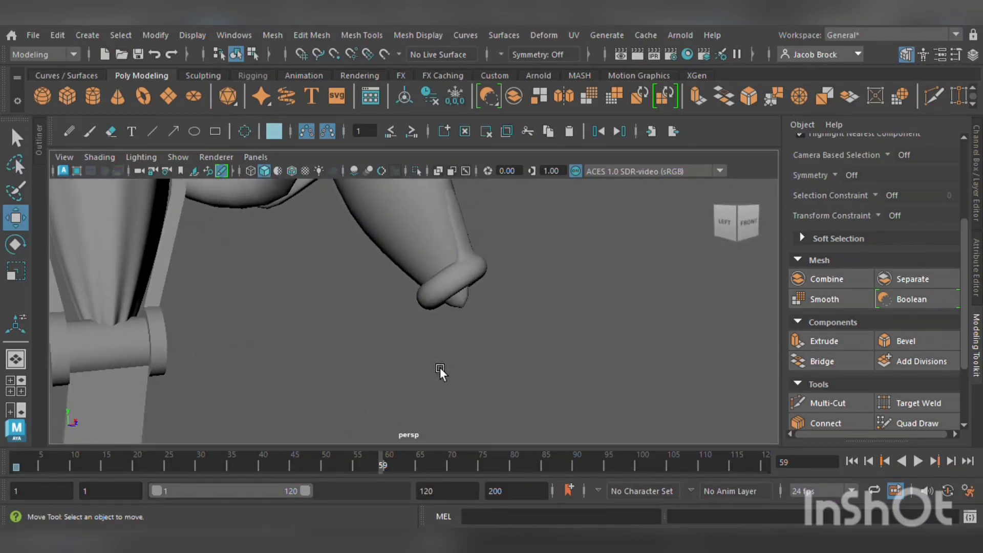
left_click(449, 299)
key("f")
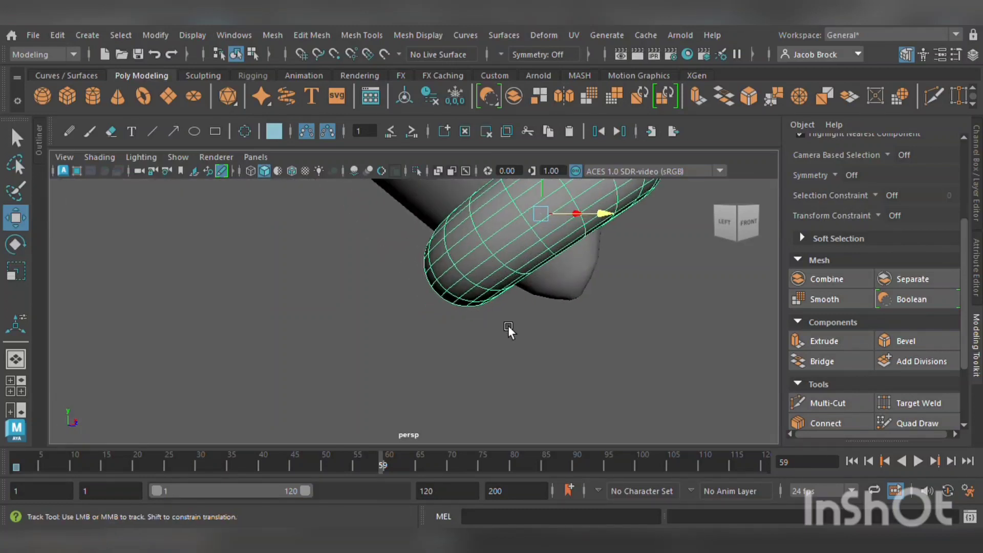
middle_click_drag(507, 324, 465, 363, "alt")
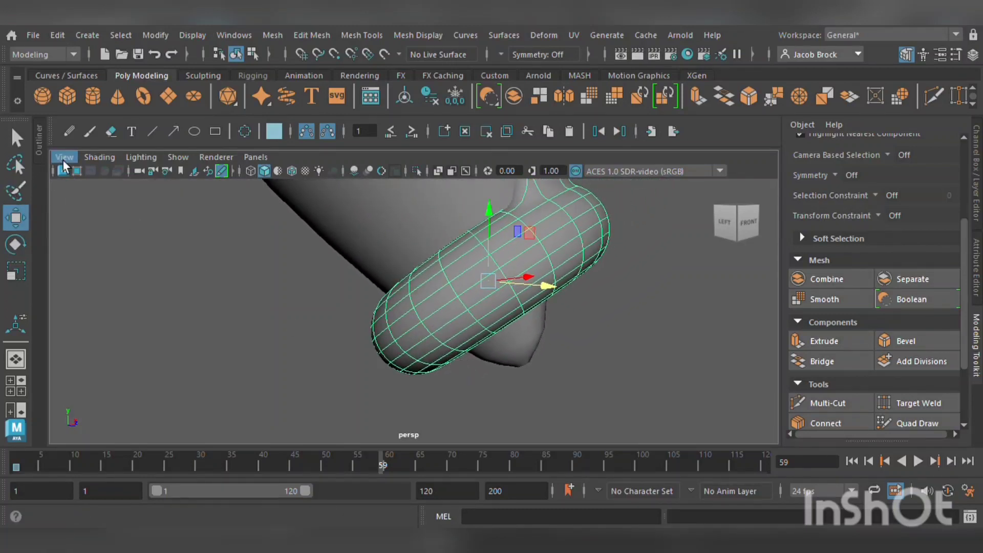
left_click(23, 168)
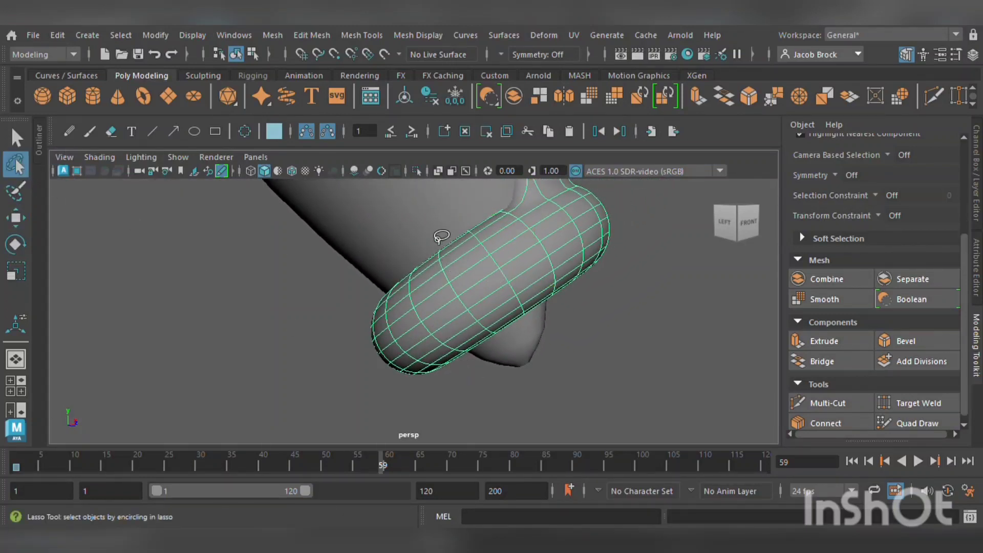
left_click_drag(528, 356, 569, 366)
left_click(626, 351)
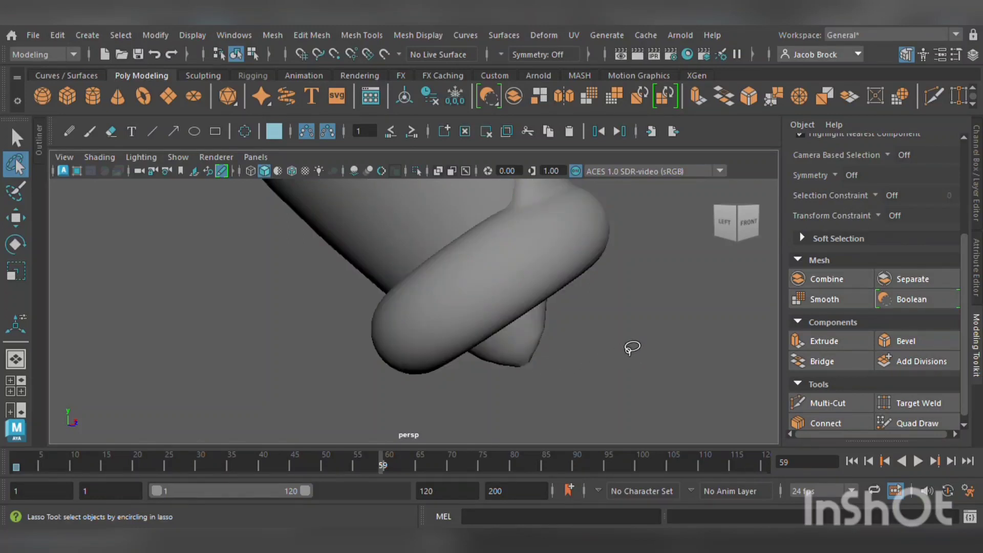
left_click_drag(584, 288, 553, 268)
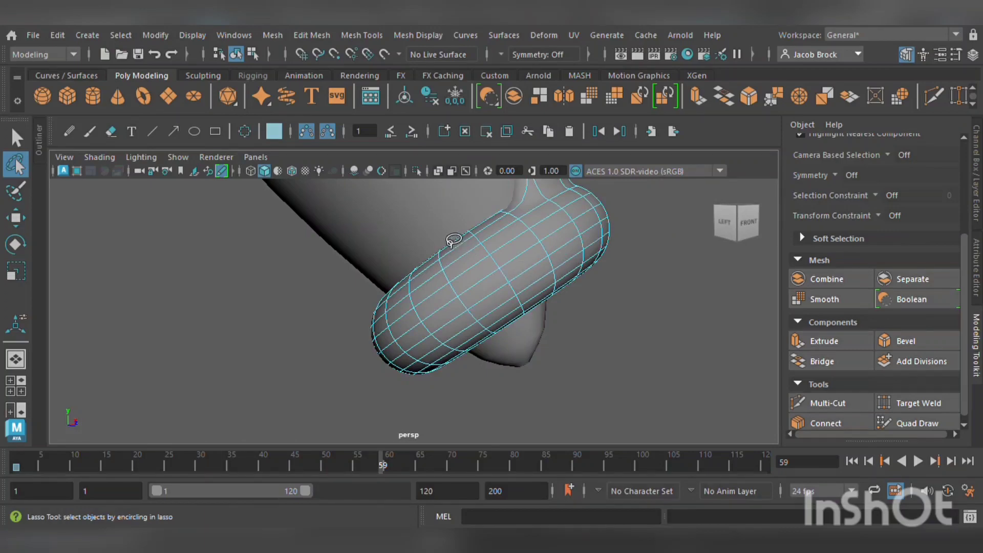
mouse_move(520, 334)
left_mouse_down()
mouse_move(465, 434)
mouse_move(353, 342)
left_mouse_up()
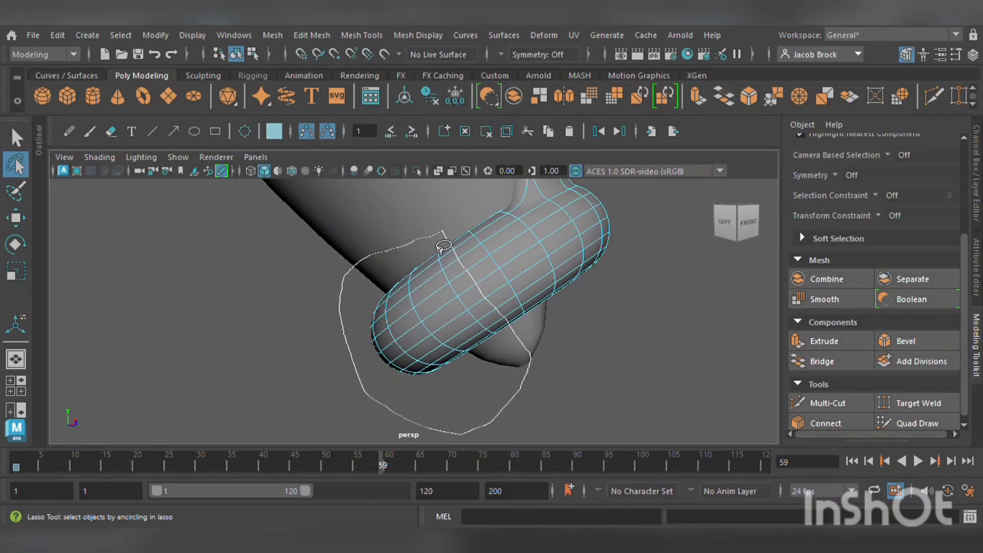
left_click_drag(443, 247, 443, 241)
Rotate the ring's selected rear half downward so it bends away from the front half and hangs below the thigh
mouse_move(456, 291)
left_mouse_down("alt")
mouse_move(496, 338)
mouse_move(450, 329)
mouse_move(480, 348)
left_mouse_up("alt")
left_click(16, 244)
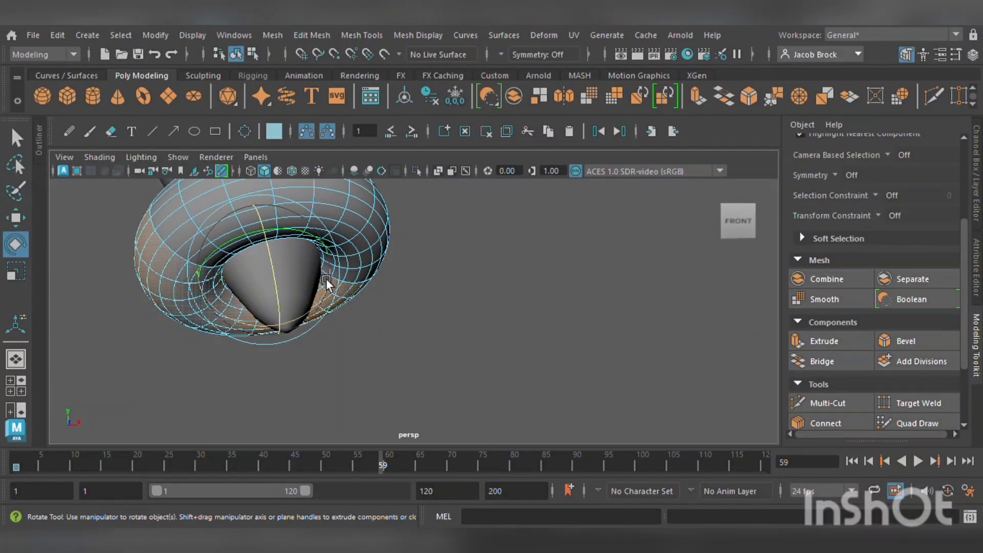
left_click_drag(287, 280, 290, 232)
left_click_drag(221, 246, 338, 308)
left_click(16, 218)
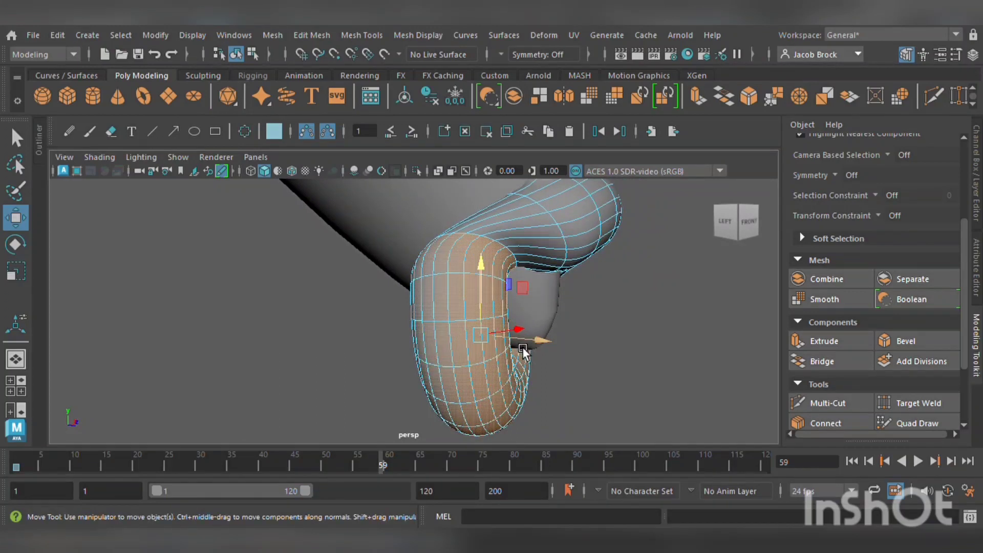
left_click(16, 244)
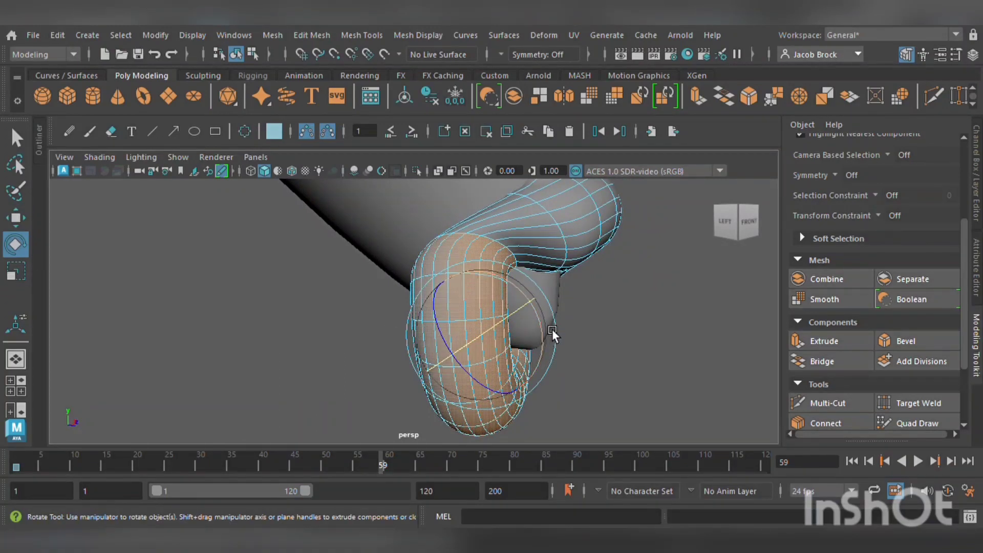
left_click_drag(552, 327, 534, 296)
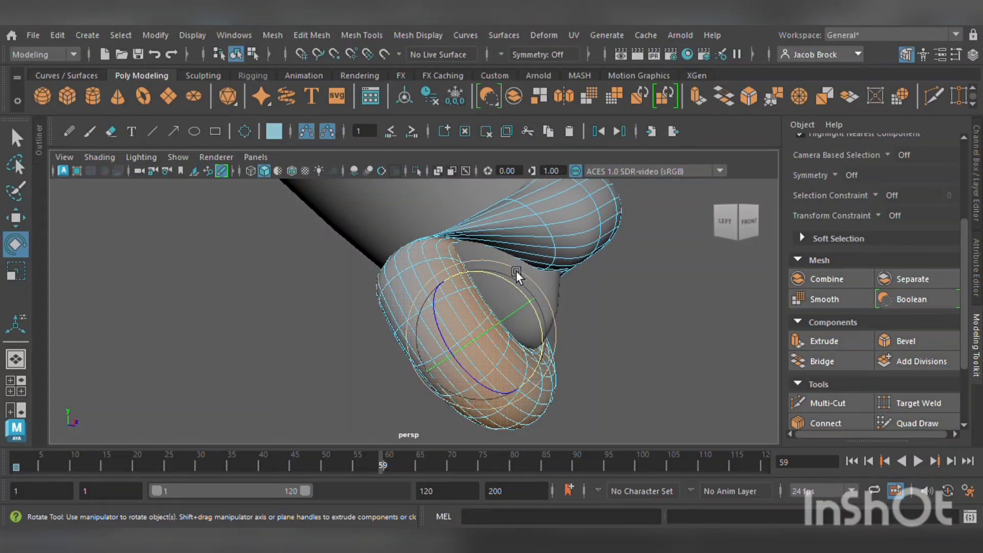
Move the bent rear half of the ring sideways and up so it sits close around the thigh's tip
left_click(19, 220)
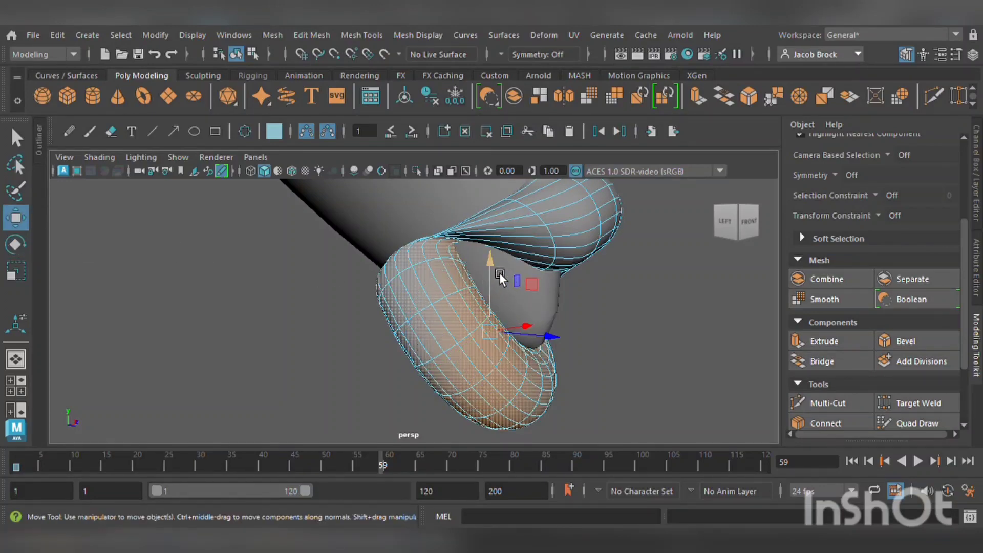
left_click_drag(499, 273, 402, 369, "alt")
left_click_drag(338, 381, 348, 358)
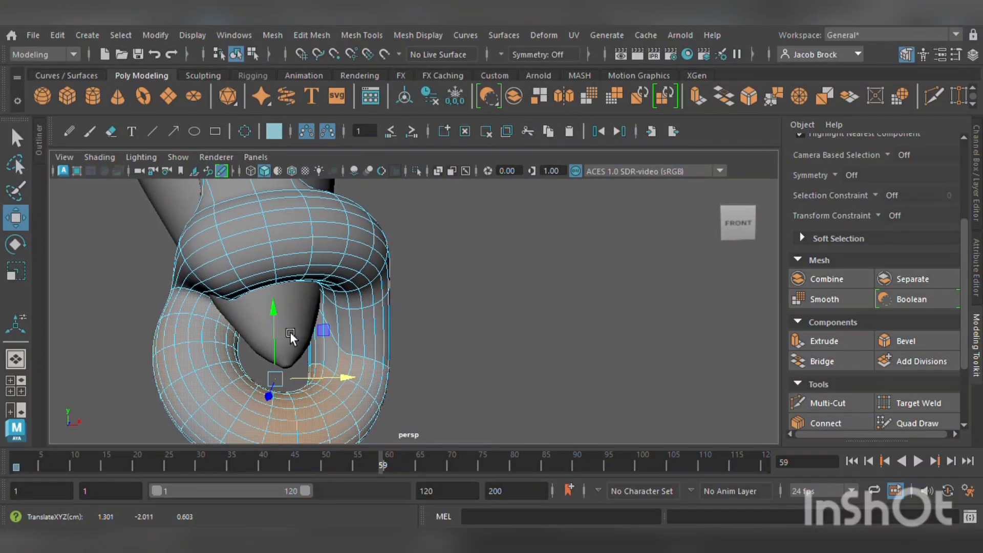
left_click_drag(276, 328, 289, 293)
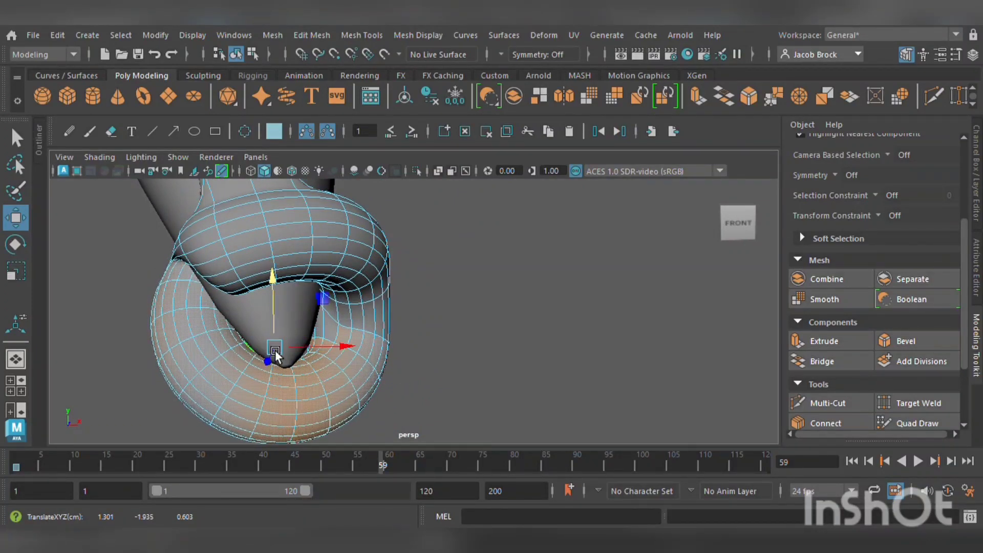
Lasso-select the faces of the ring's front half together with the strut above it
left_click_drag(275, 354, 435, 320, "alt")
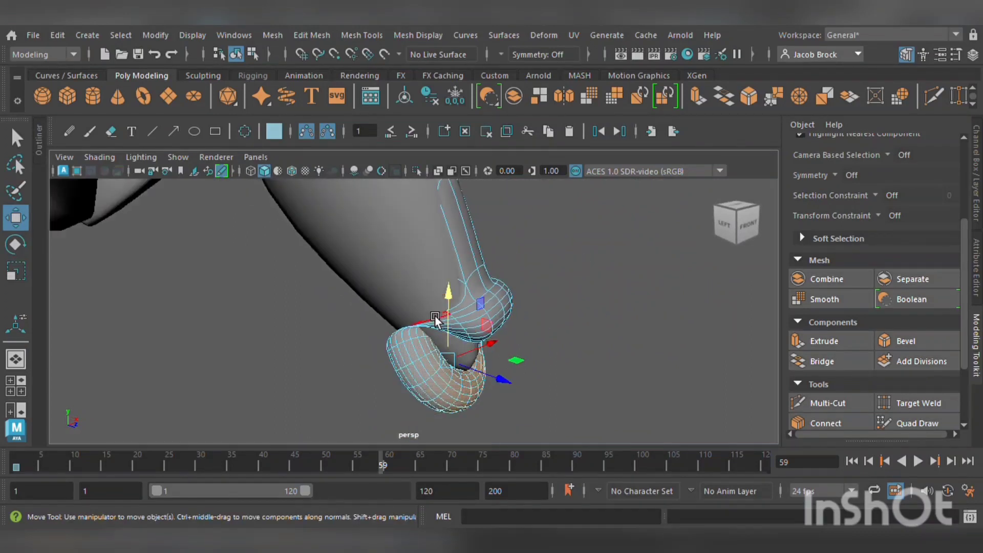
left_click_drag(444, 254, 555, 321, "alt")
left_click(622, 205)
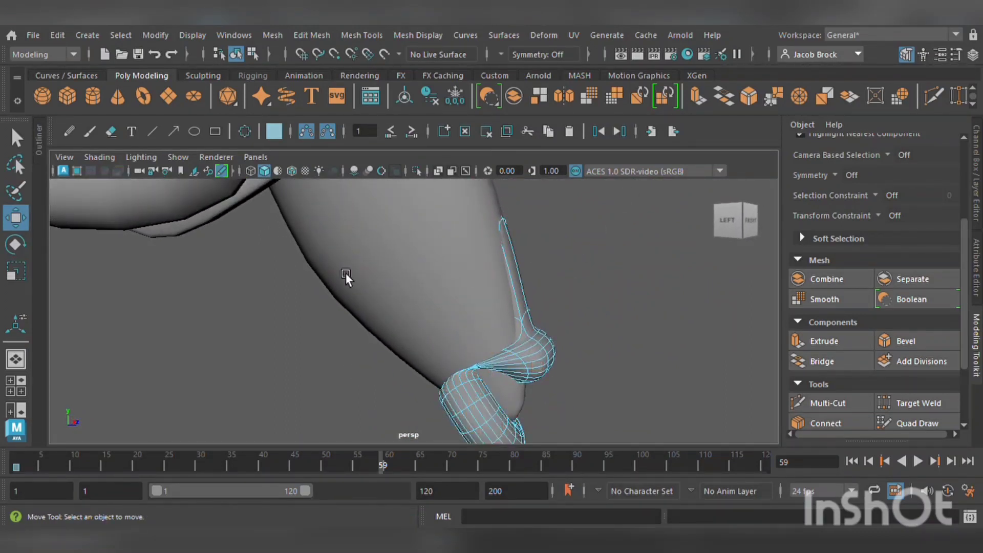
left_click(16, 164)
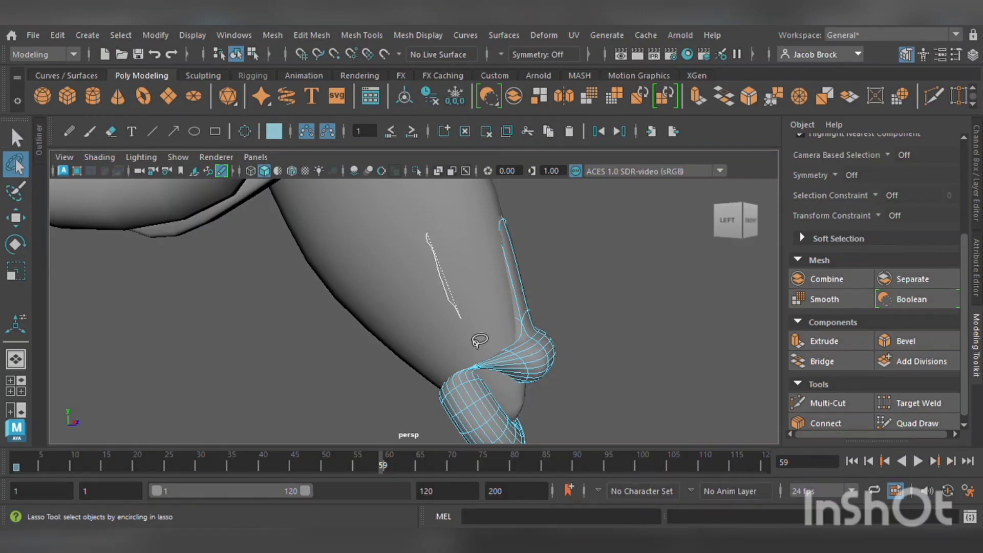
mouse_move(525, 390)
left_mouse_down()
mouse_move(603, 372)
mouse_move(505, 185)
left_mouse_up()
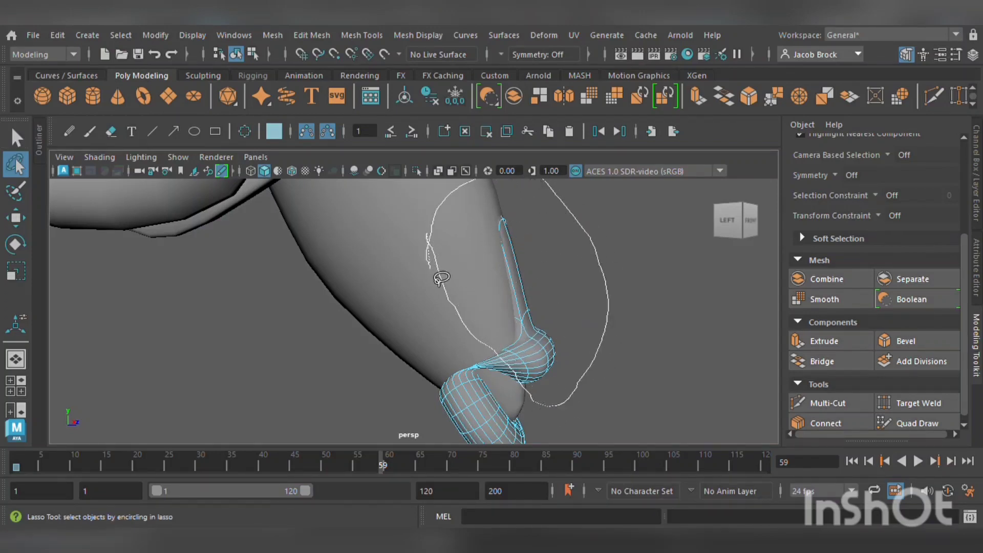
left_click_drag(442, 278, 443, 303)
Scale the selected front half and strut slightly wider sideways
left_click(23, 219)
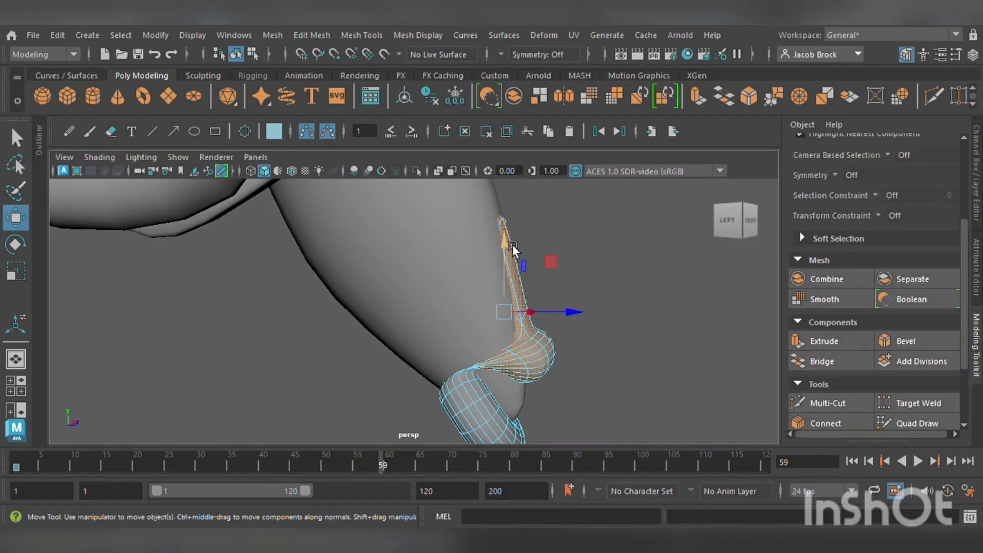
left_click_drag(512, 244, 402, 307, "alt")
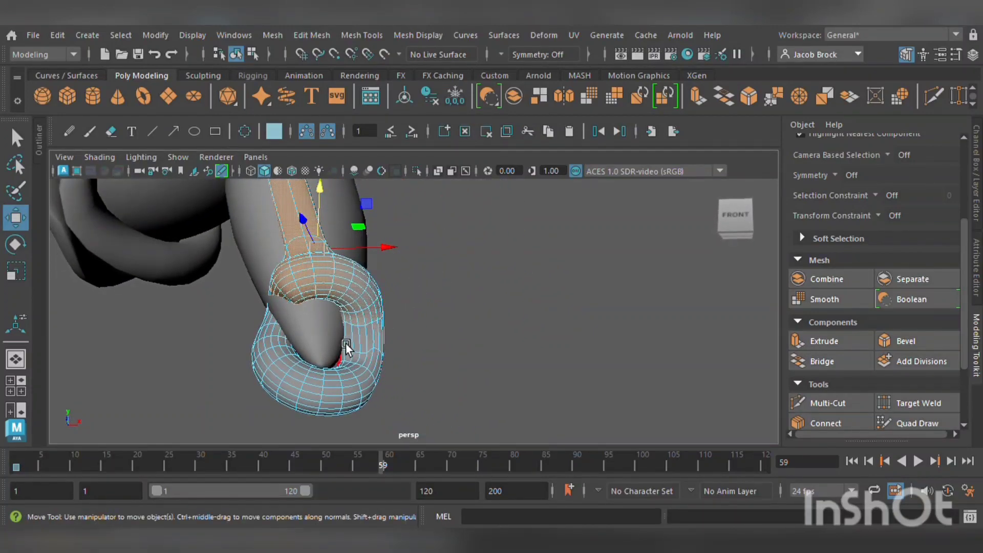
left_click(19, 275)
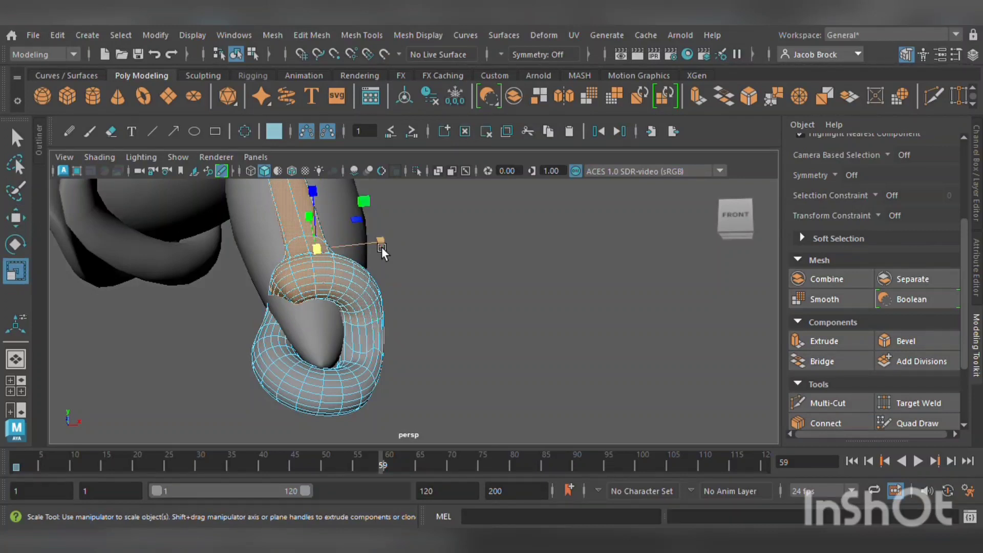
left_click_drag(382, 247, 389, 245)
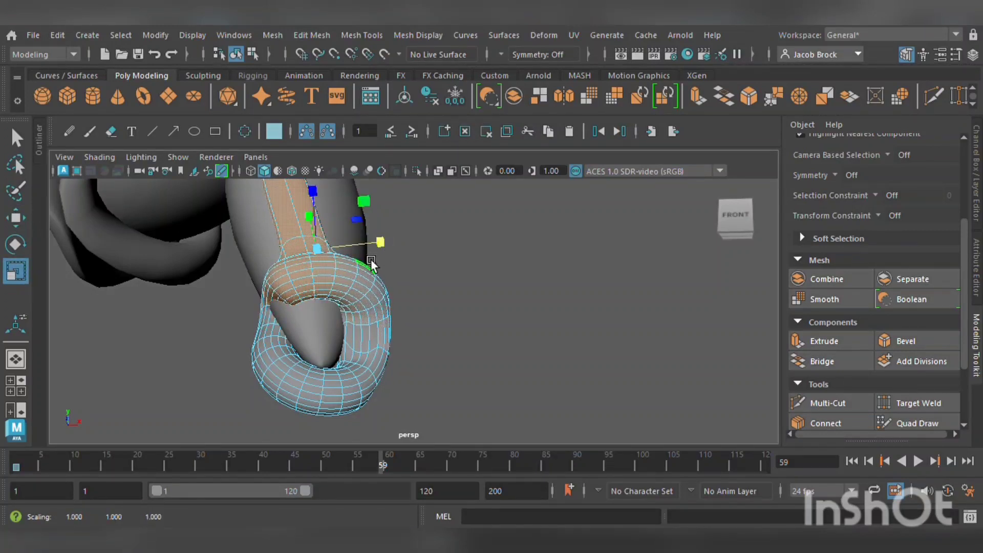
left_click_drag(358, 291, 369, 321, "alt")
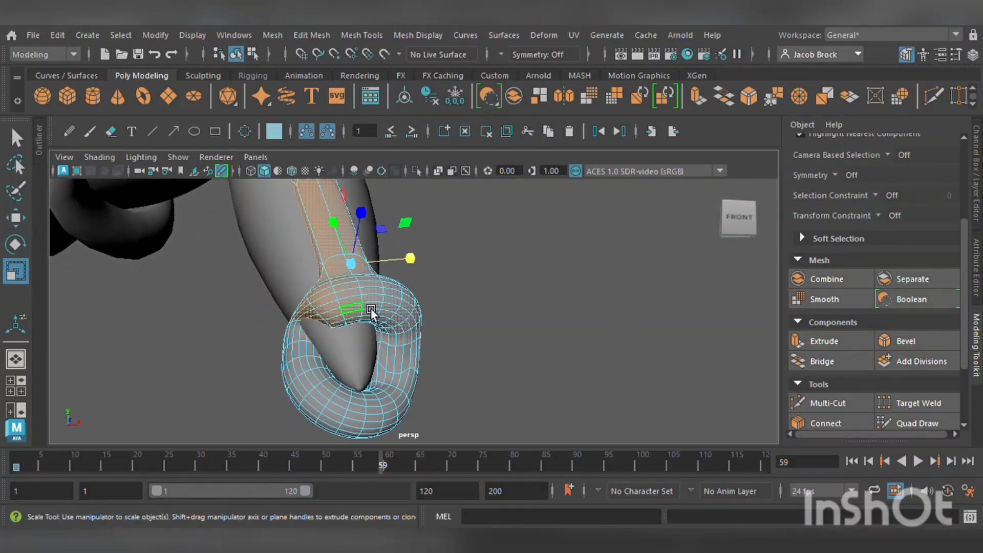
Switch the ring to edge selection and try moving an edge at the inner side where its two halves meet
key("F10")
scroll(291, 330, "up", 5)
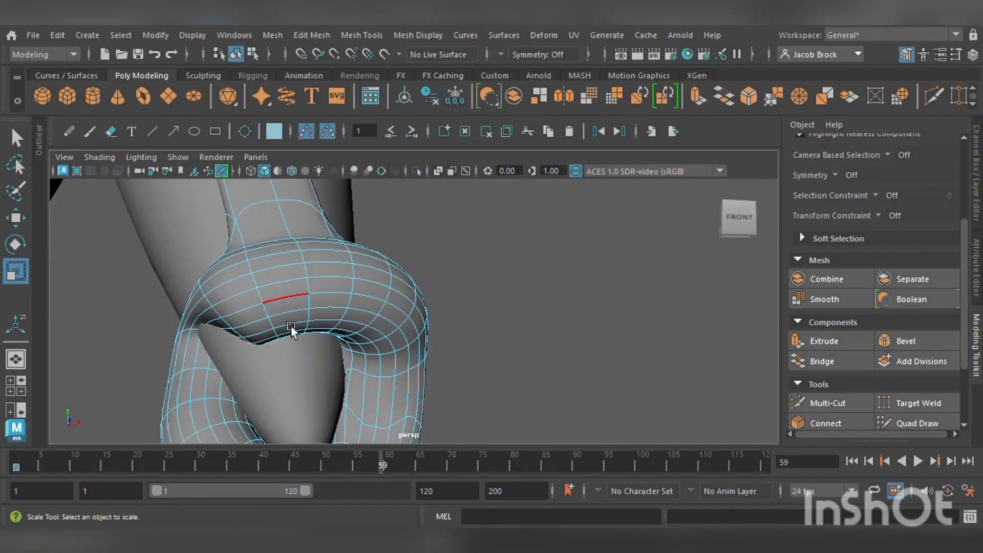
left_click(205, 334)
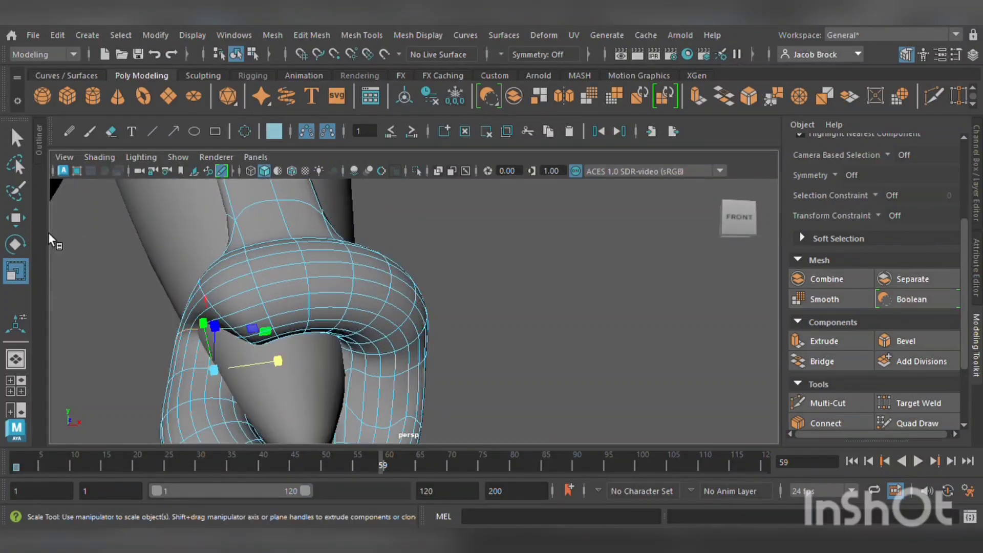
left_click(16, 218)
left_click_drag(276, 377, 317, 429)
left_click_drag(651, 284, 662, 319)
Undo the edge, scale and bending edits until the ring is an unbent torus in object mode
key("ctrl+z")
key("ctrl+z")
key("ctrl+z")
key("ctrl+z")
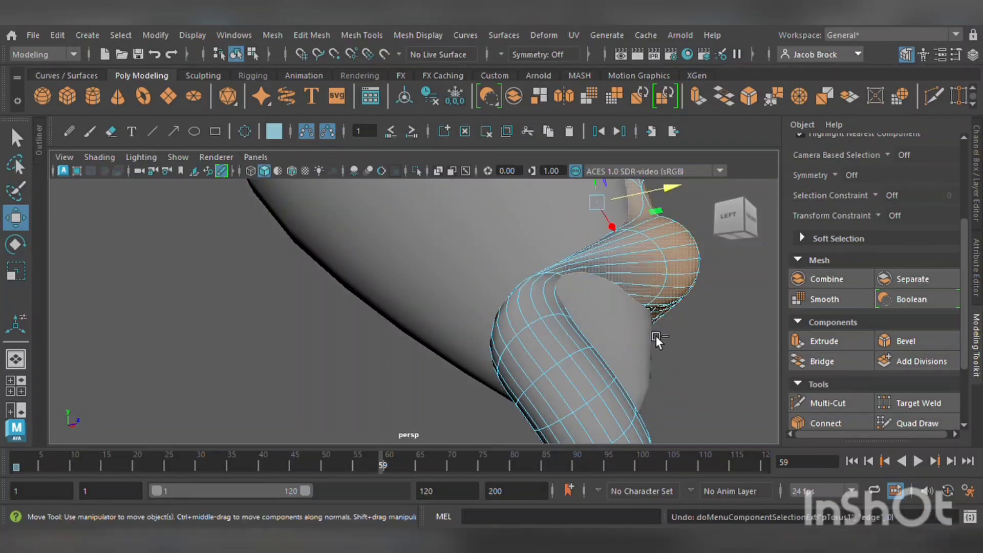
key("ctrl+z")
key("ctrl+z")
key("ctrl+z")
key("ctrl+z")
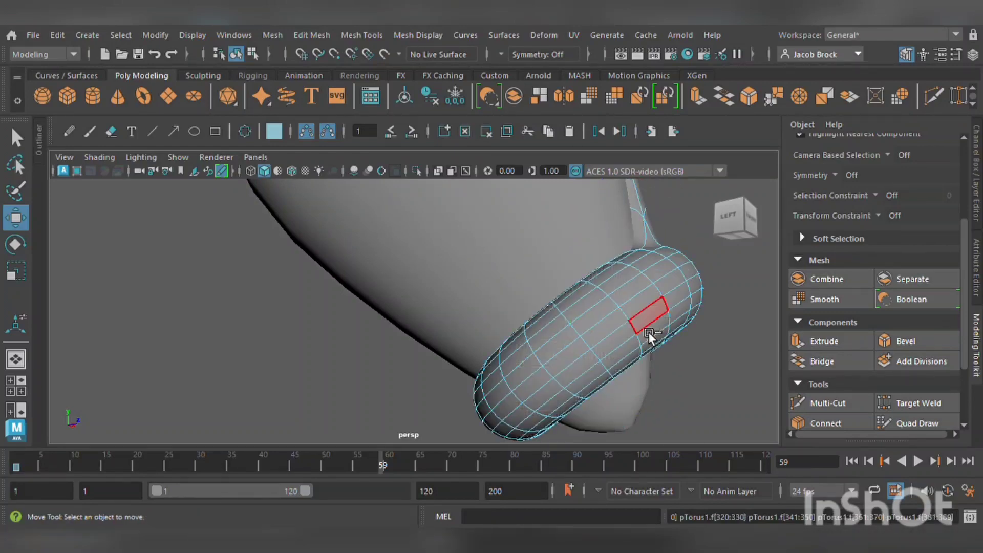
key("ctrl+z")
Switch the unbent ring to component editing and lasso-select the faces of its rear half from the side
key("space")
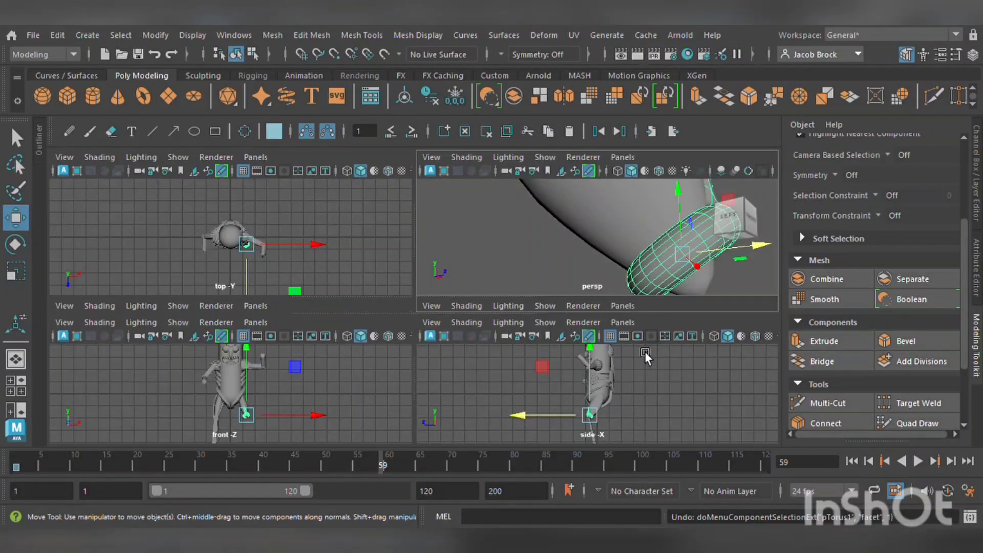
key("space")
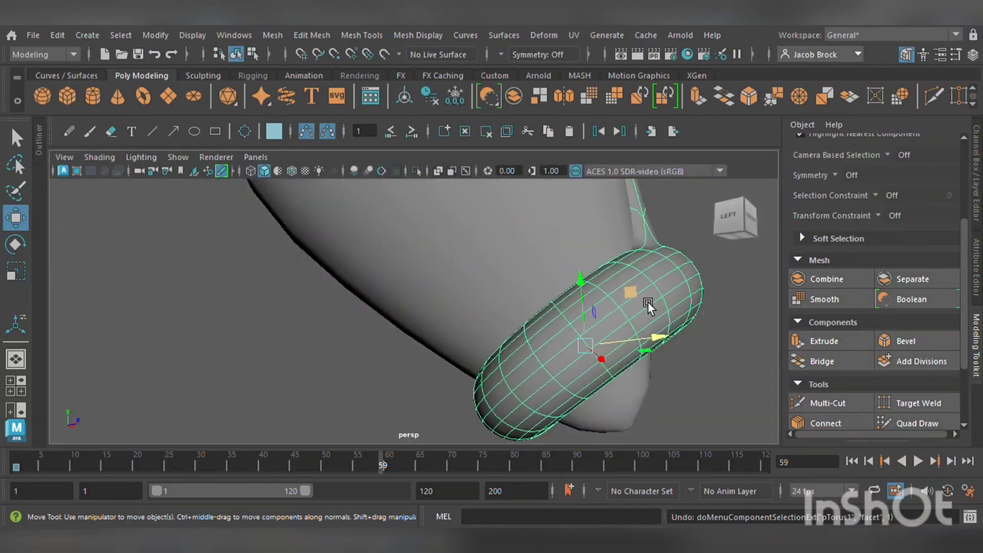
scroll(647, 302, "up", 5)
middle_click_drag(647, 312, 625, 221, "alt")
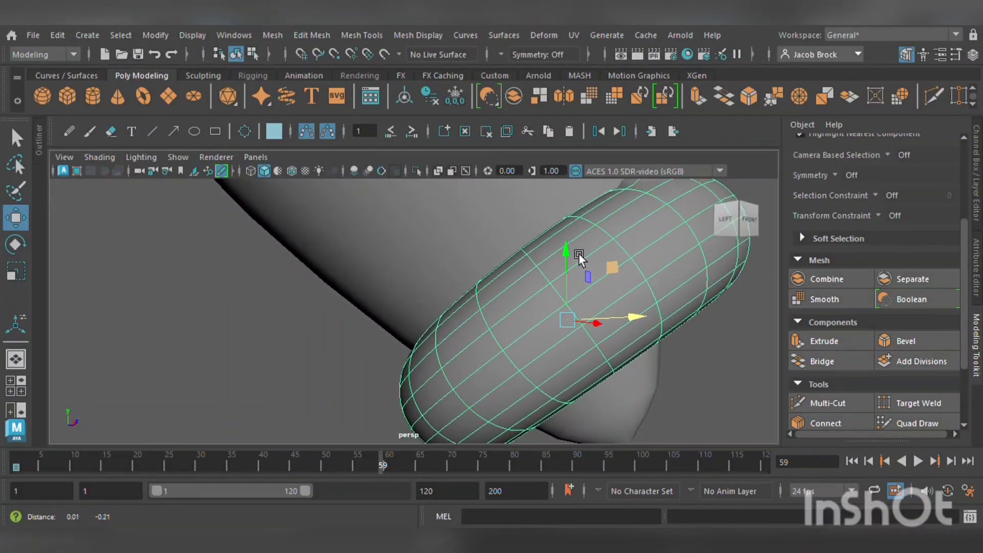
scroll(351, 268, "down", 5)
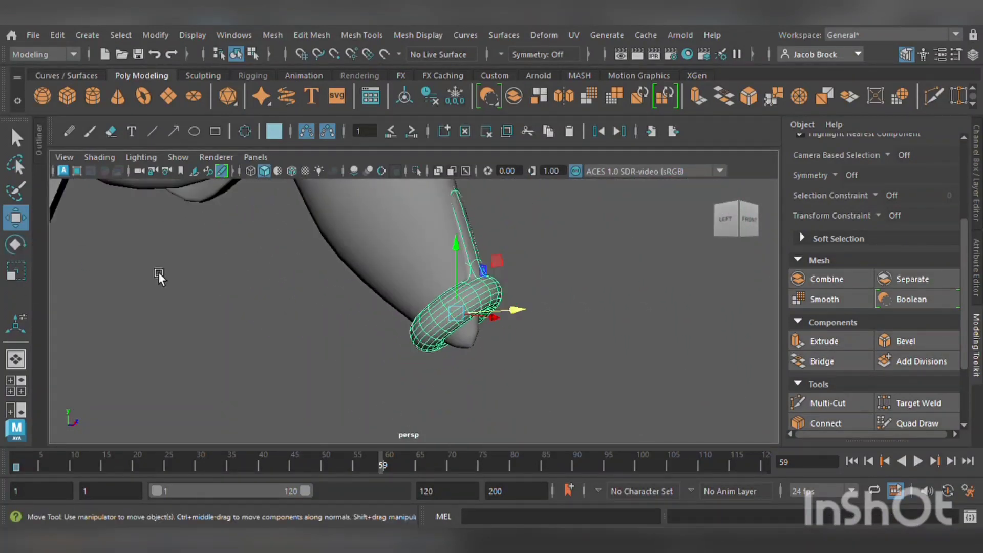
left_click(16, 164)
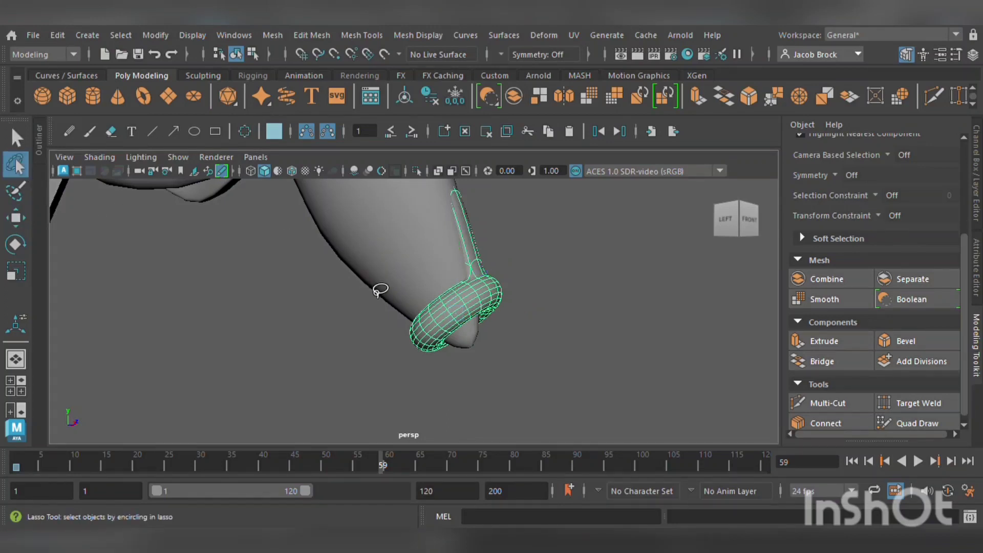
left_click_drag(379, 291, 413, 307, "alt")
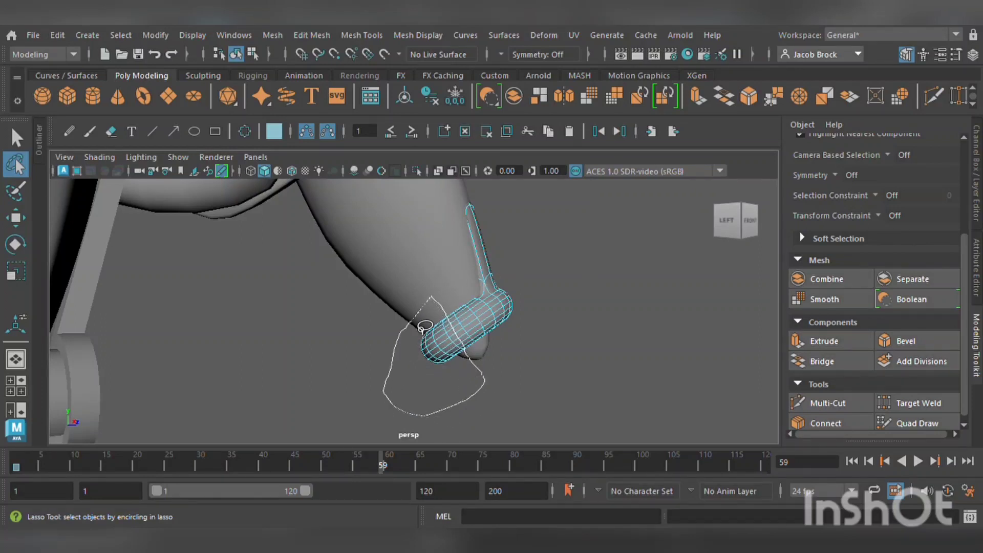
left_click_drag(422, 327, 430, 324)
Try rotating the ring's selected rear faces from an underside view, and undo the rotation
left_click(19, 243)
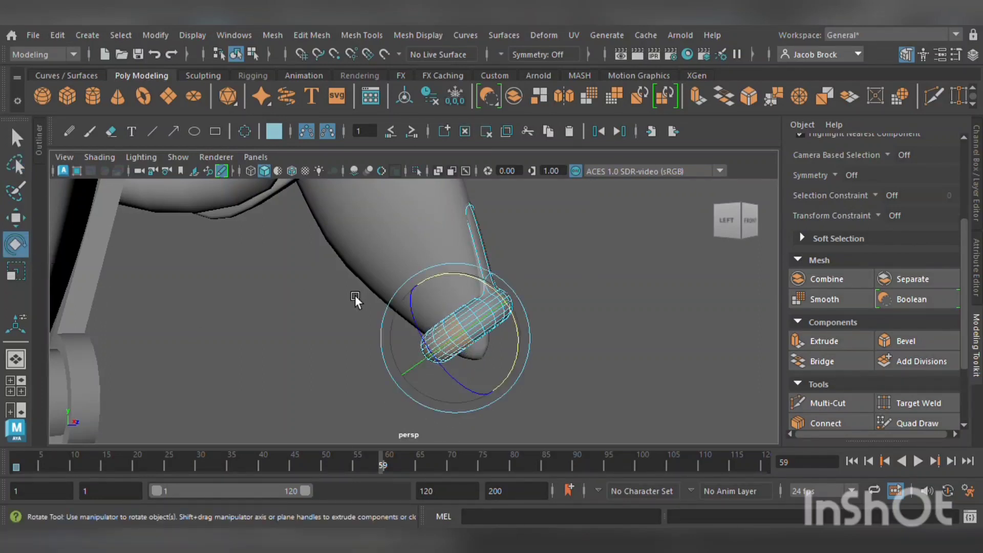
left_click_drag(550, 352, 387, 280, "alt")
scroll(387, 281, "up", 5)
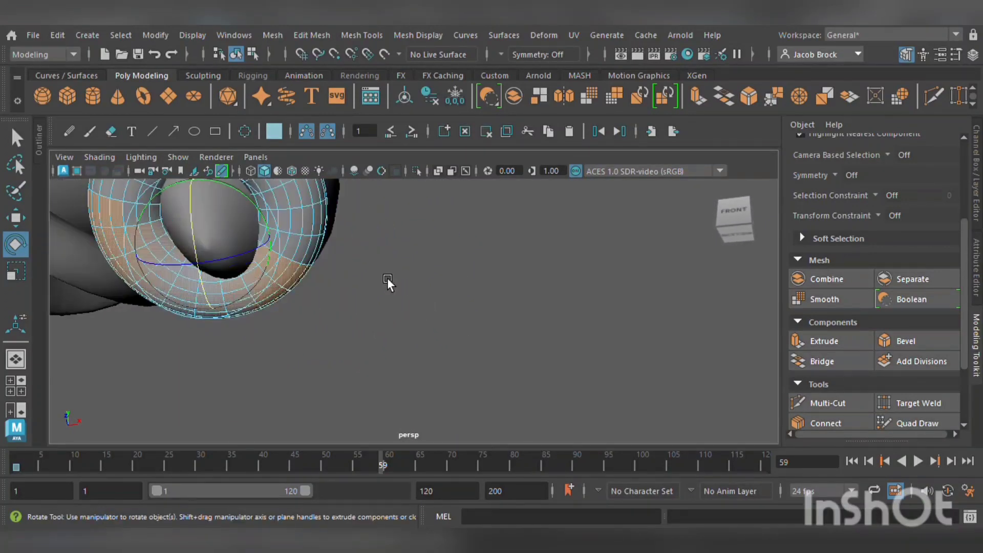
scroll(234, 200, "up", 2)
middle_click_drag(241, 240, 450, 317, "alt")
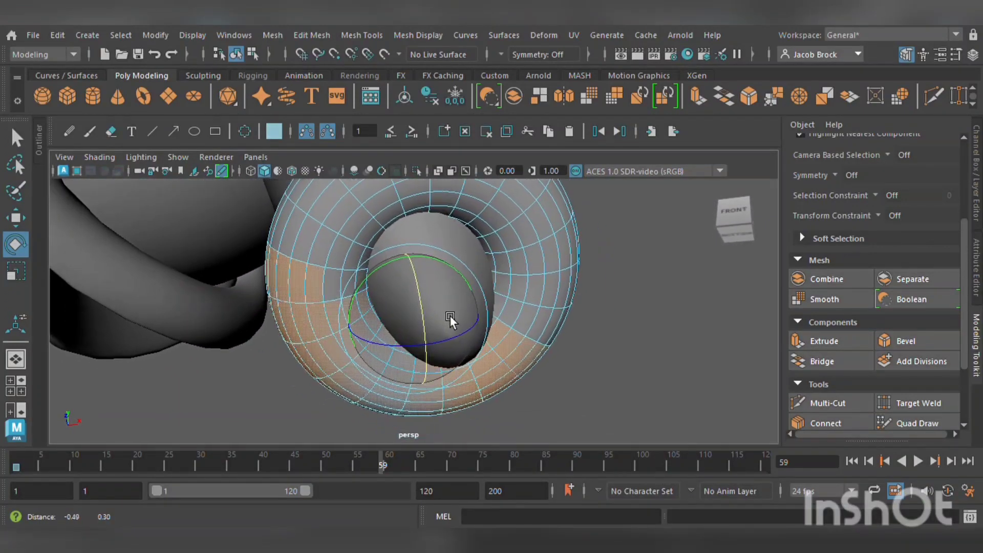
left_click_drag(449, 318, 338, 312, "alt")
scroll(426, 304, "down", 5)
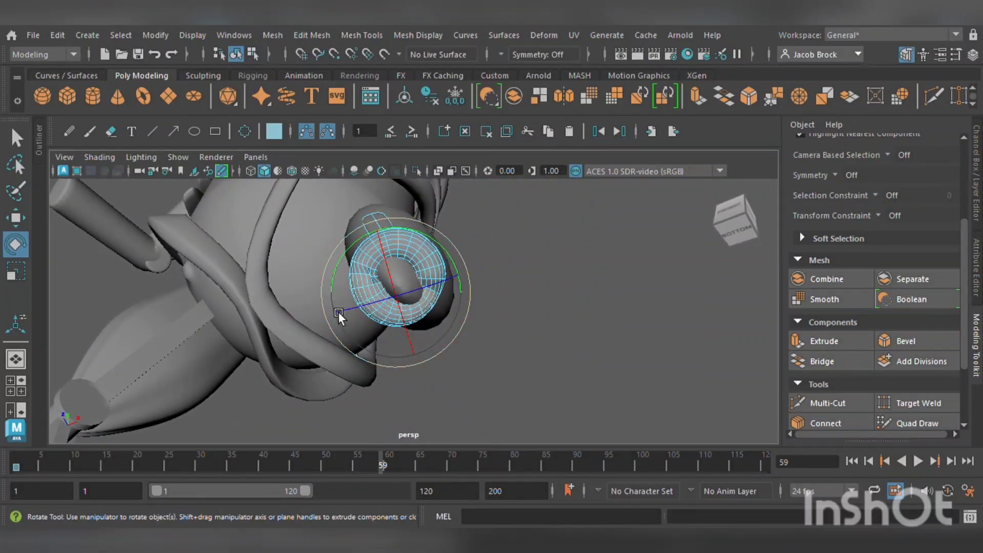
key("ctrl+z")
Lasso-select the ring's rear half afresh from below and rotate it downward away from the front half
left_click(671, 269)
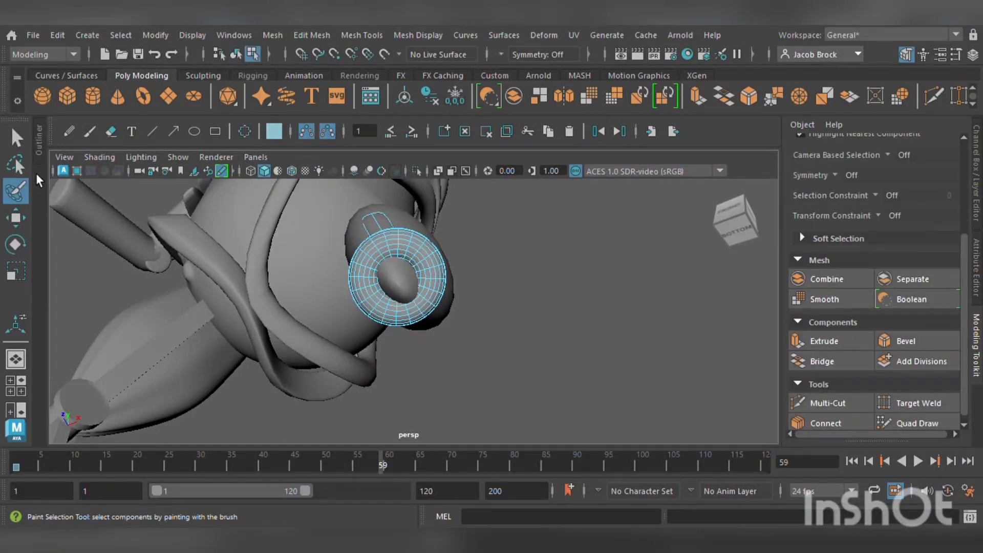
left_click(15, 165)
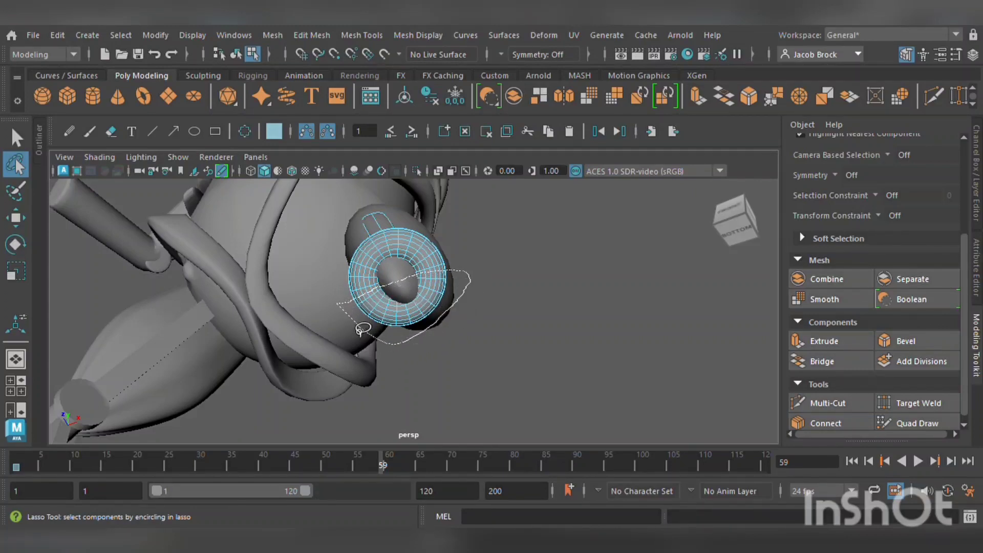
mouse_move(362, 329)
left_mouse_down()
mouse_move(507, 369)
mouse_move(570, 409)
mouse_move(525, 383)
mouse_move(506, 353)
left_mouse_up()
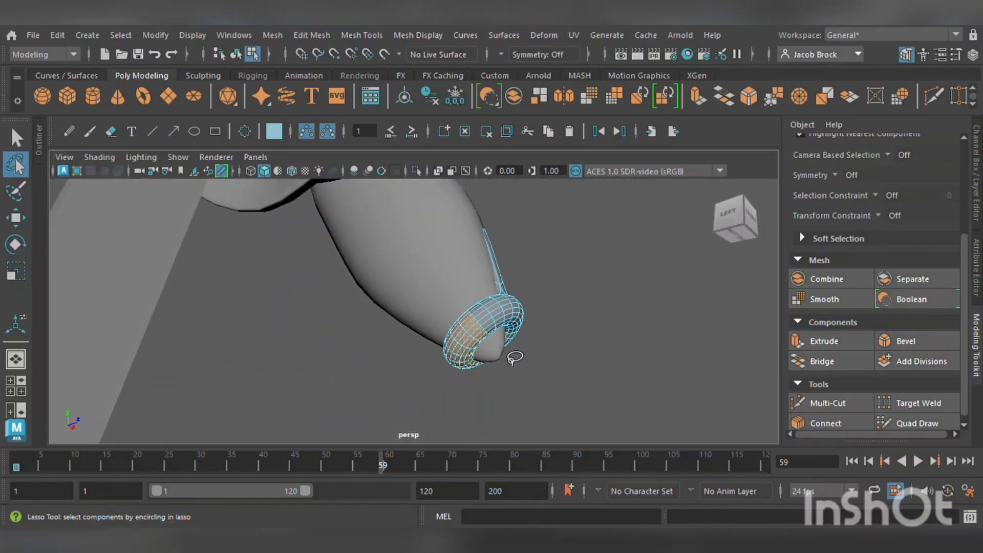
left_click(16, 244)
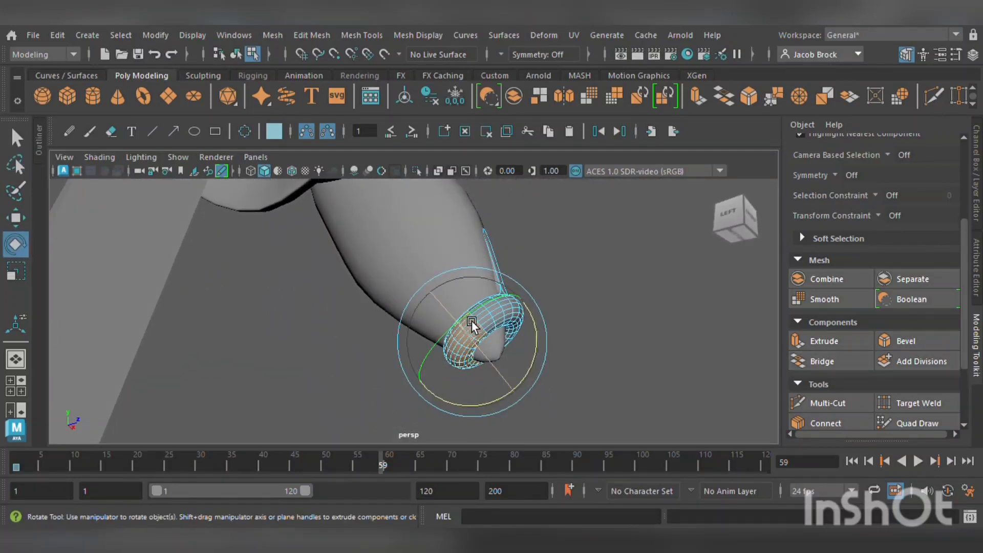
left_click_drag(544, 339, 513, 195)
Move the bent rear half down below the thigh's tip and return to object selection with nothing selected
left_click(17, 220)
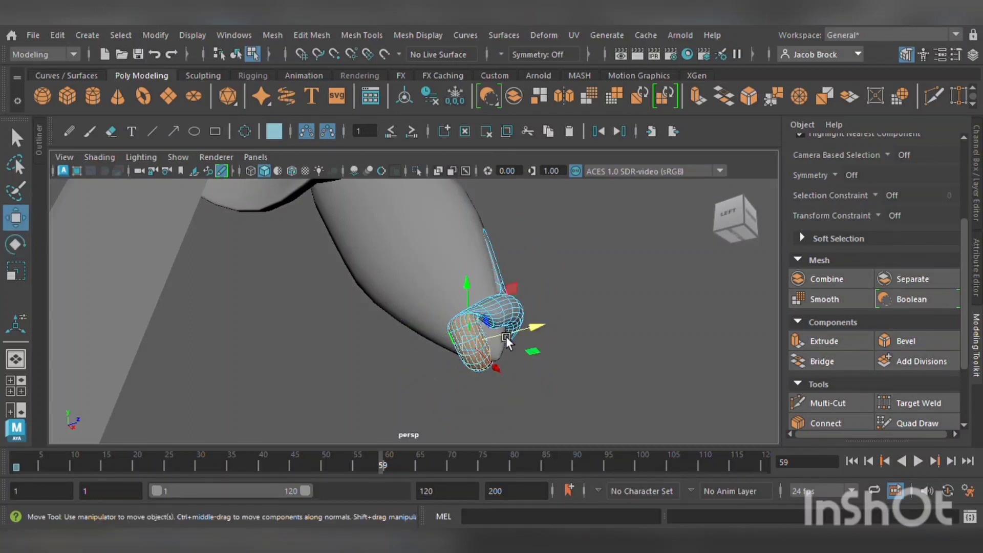
left_click_drag(481, 315, 475, 384)
left_click_drag(527, 352, 517, 311, "alt")
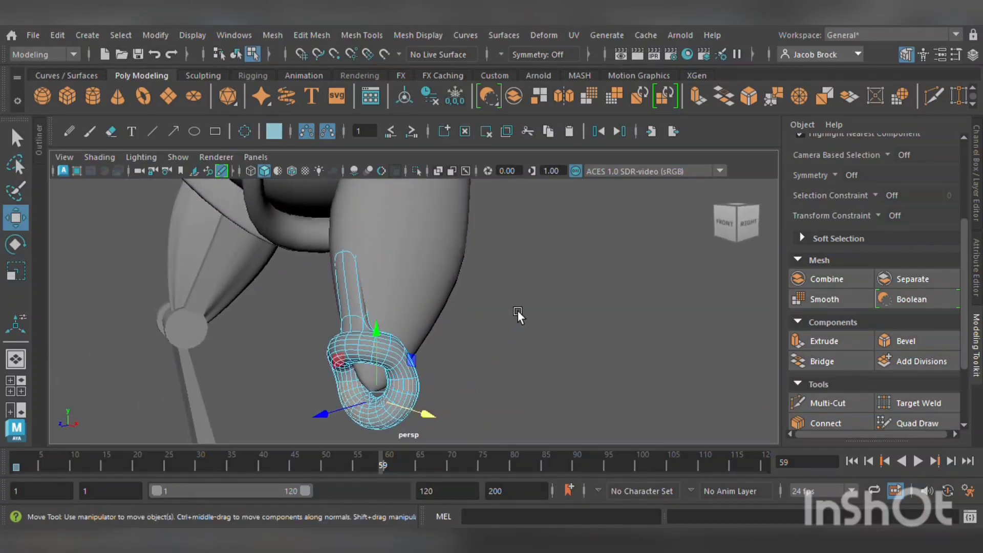
key("F8")
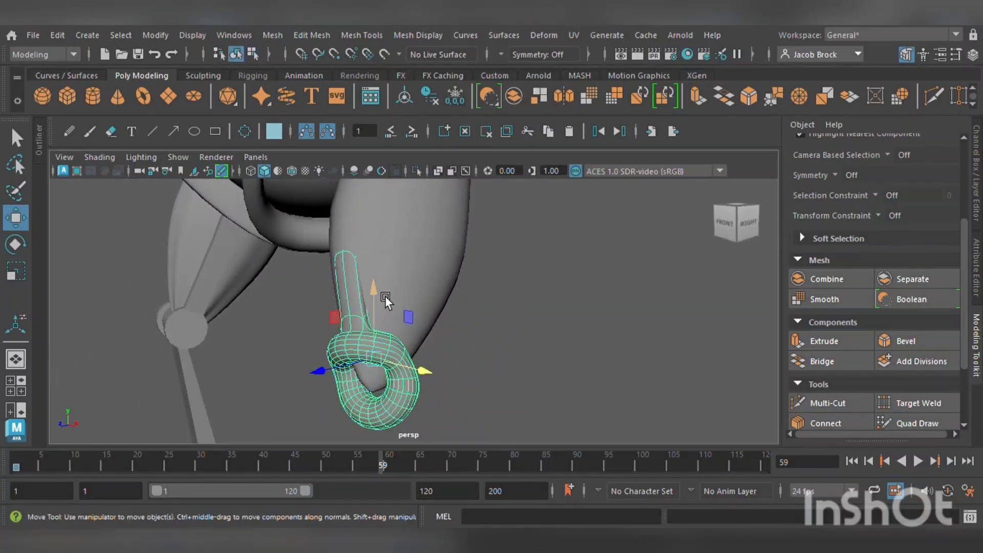
left_click_drag(385, 296, 511, 338)
left_click(504, 326)
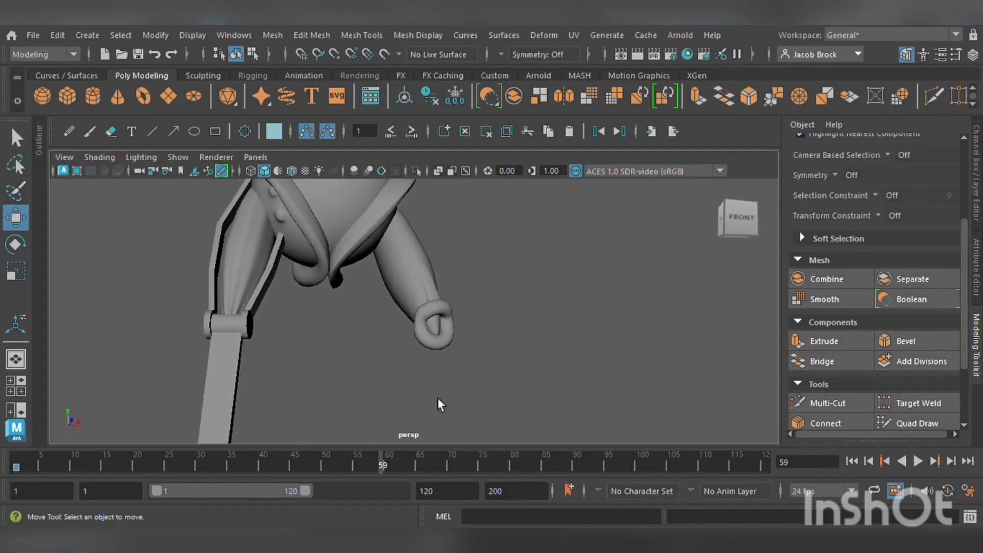
Add a polygon sphere inside the pelvis and scale it down uniformly to a small ball
right_click_drag(437, 398, 440, 341, "alt")
key("ctrl+z")
left_click(18, 273)
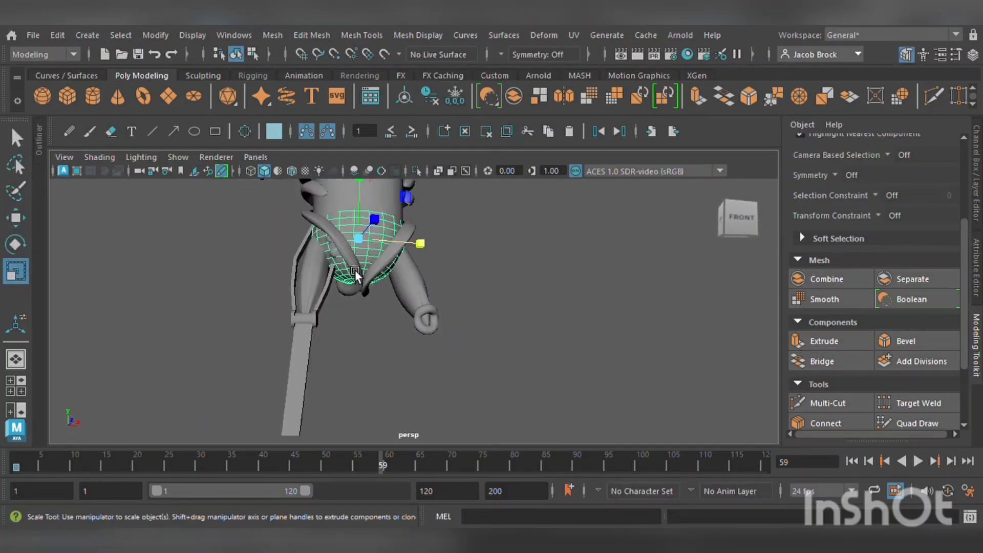
left_click_drag(375, 245, 334, 251)
key("w")
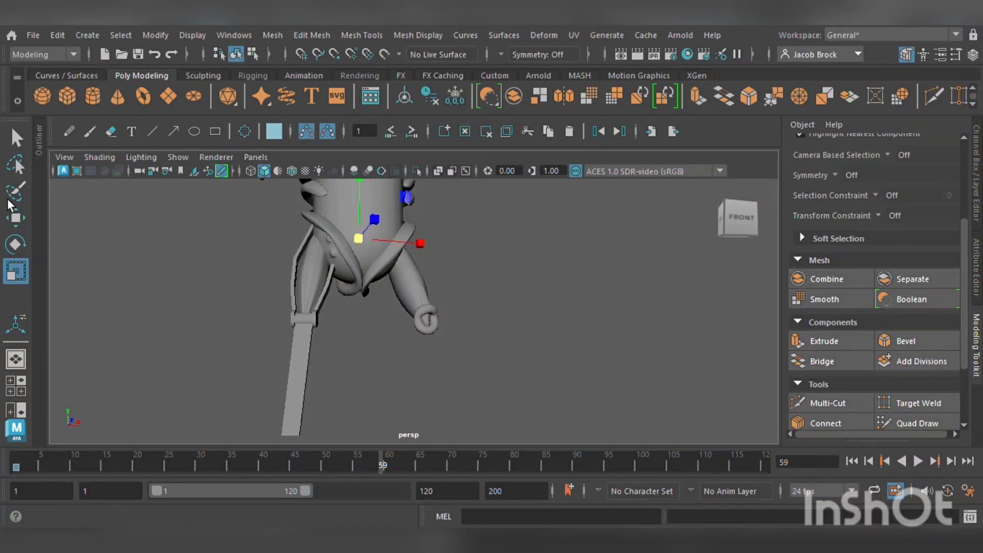
Move the small sphere into the bent ring's opening at the thigh's tip, and delete it
left_click_drag(375, 222, 423, 369)
key("f")
scroll(483, 336, "down", 3)
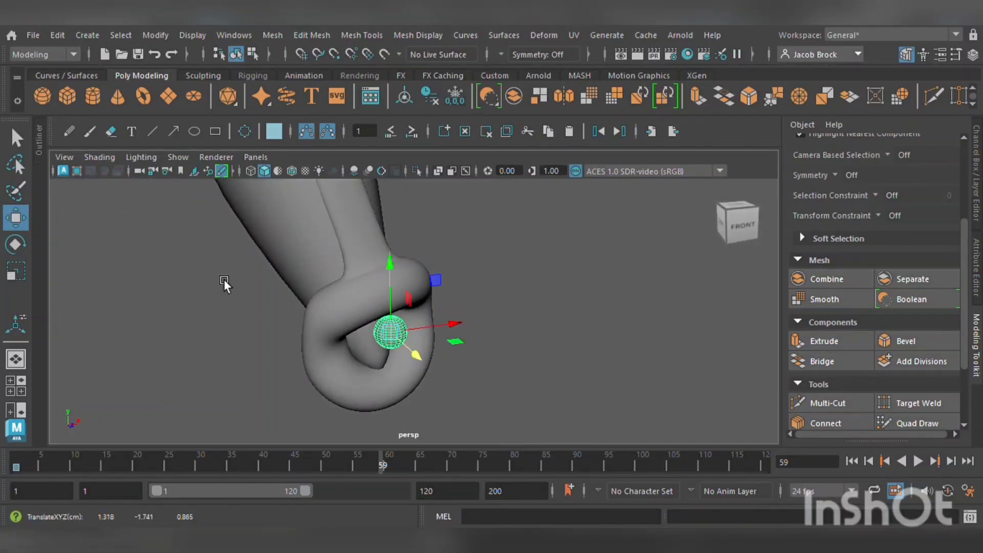
key("Delete")
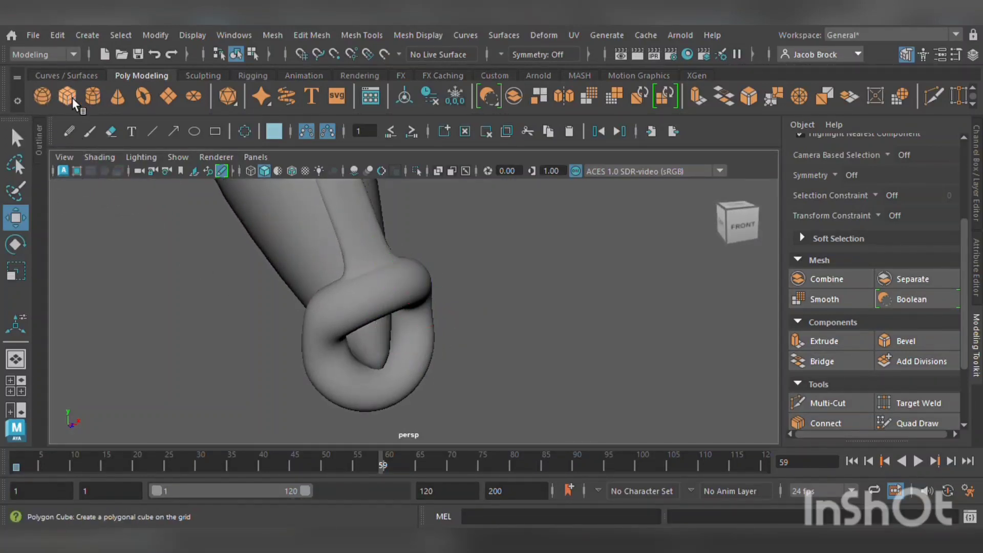
Add a polygon cube, move it onto the bent ring at the thigh's tip, and display it unsmoothed
left_click(72, 97)
scroll(294, 257, "down", 5)
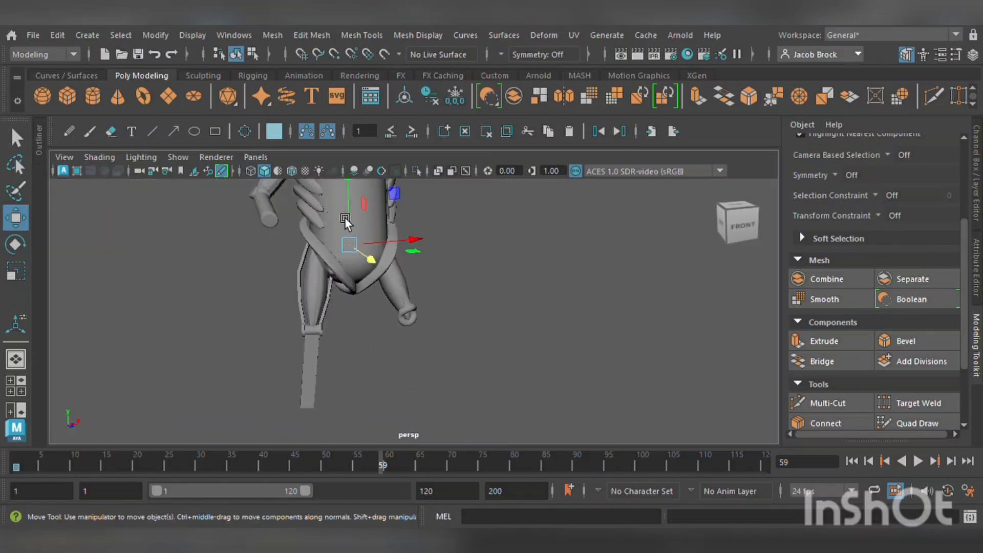
left_click_drag(345, 217, 457, 317)
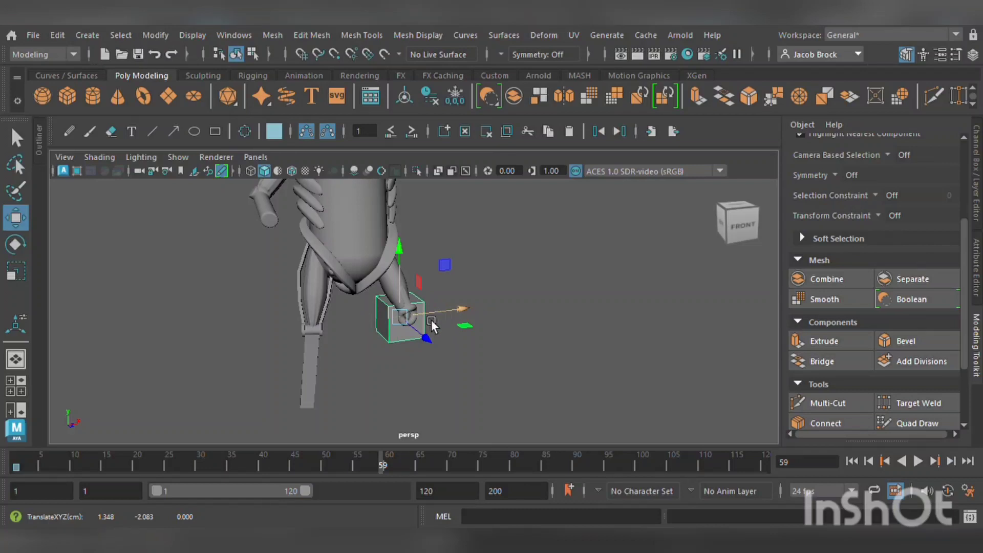
left_click_drag(432, 325, 445, 348)
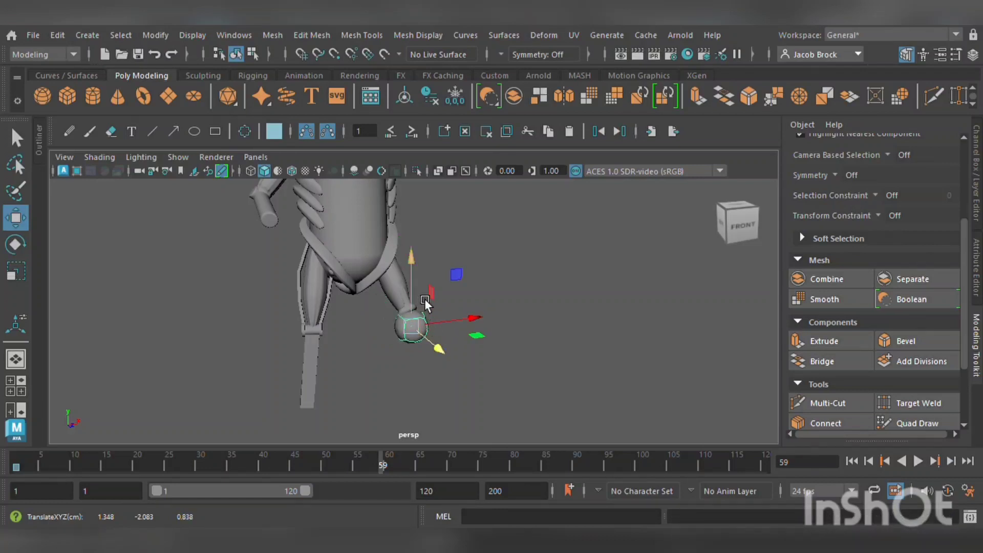
left_click_drag(425, 299, 425, 292)
key("1")
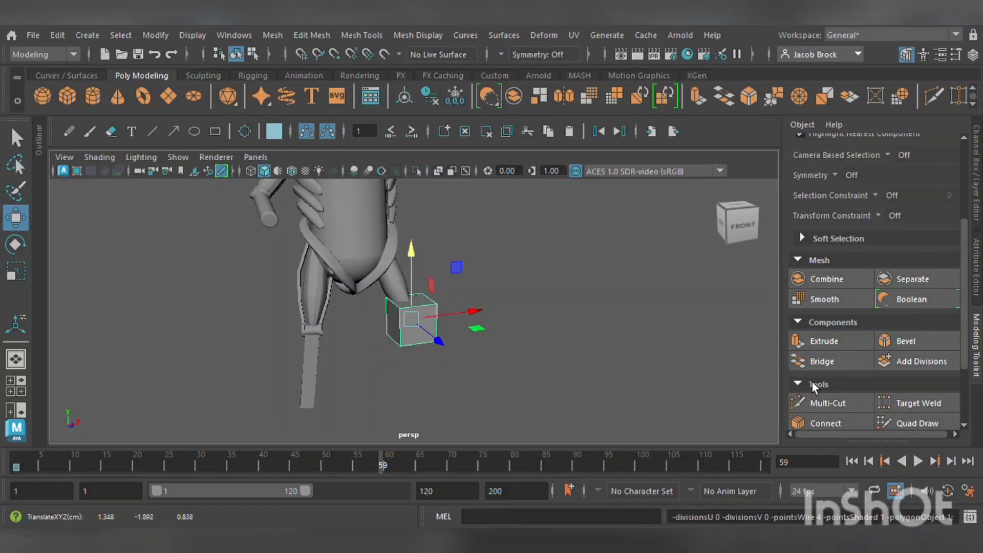
Cut an edge loop near each side end of the cube with Multi-Cut, undo the stray cut, and preview the cube smoothed
left_click(823, 402)
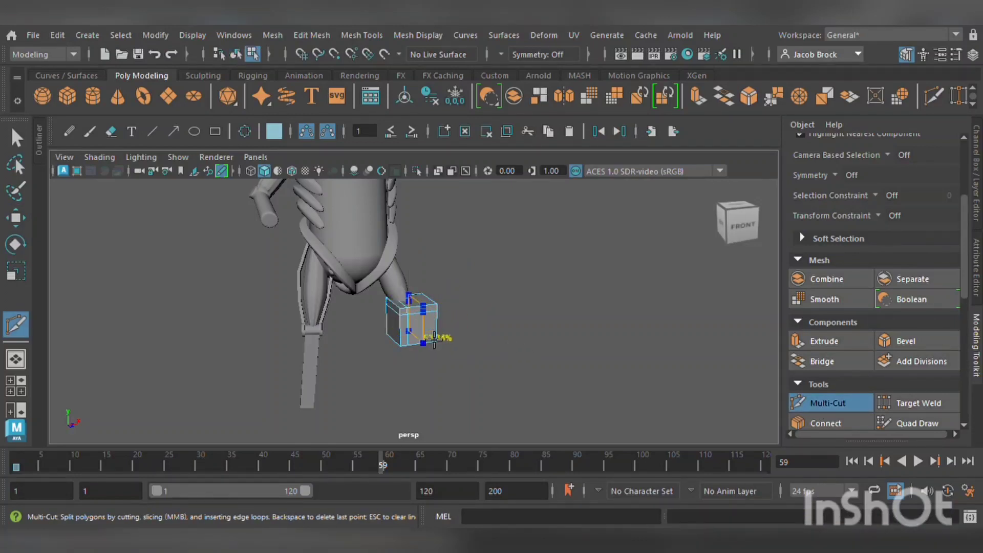
left_click(434, 322, "ctrl")
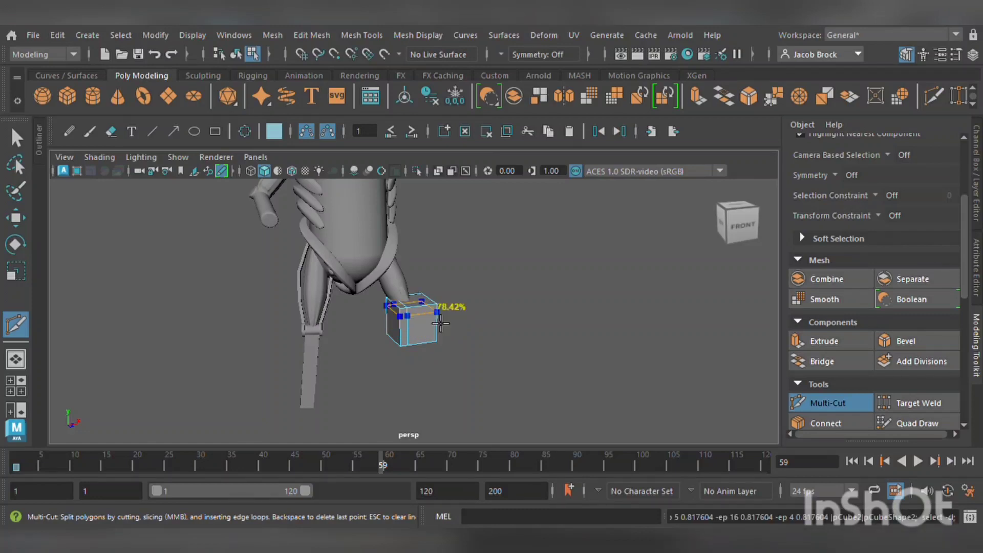
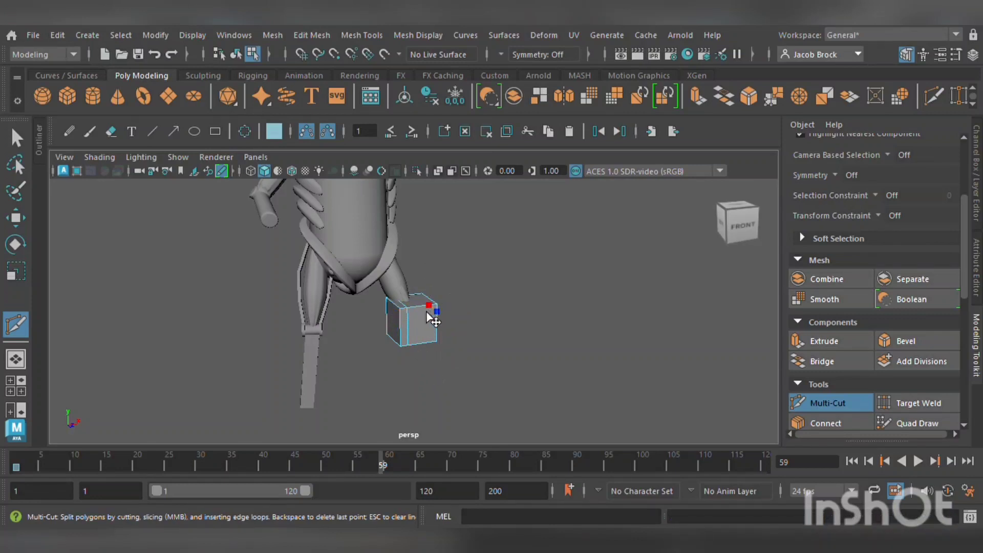
scroll(432, 319, "up", 4)
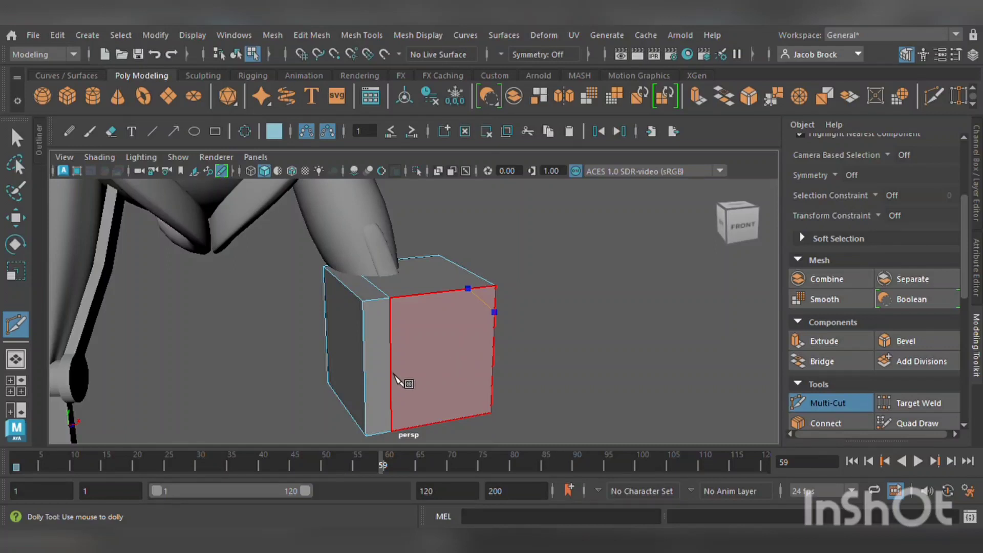
key("ctrl+z")
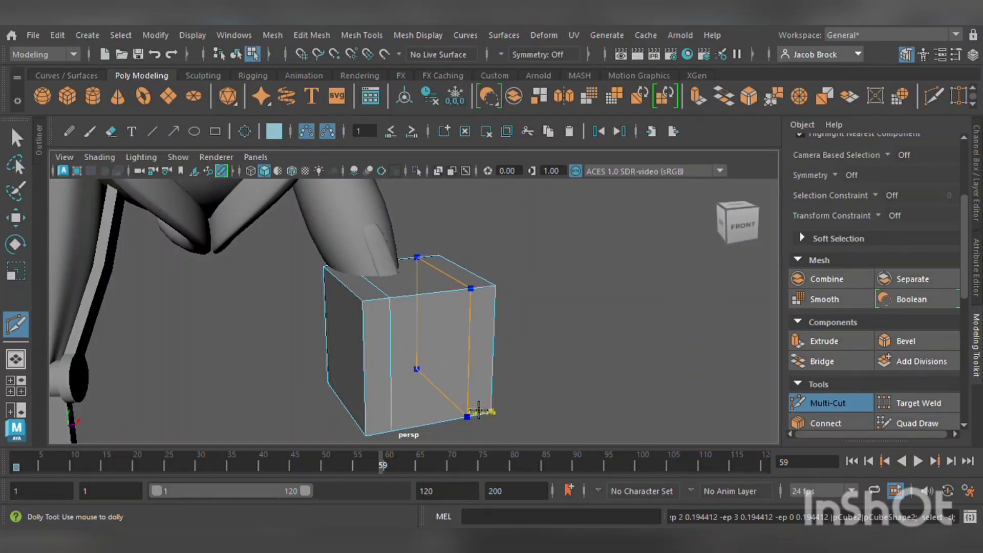
left_click(470, 416)
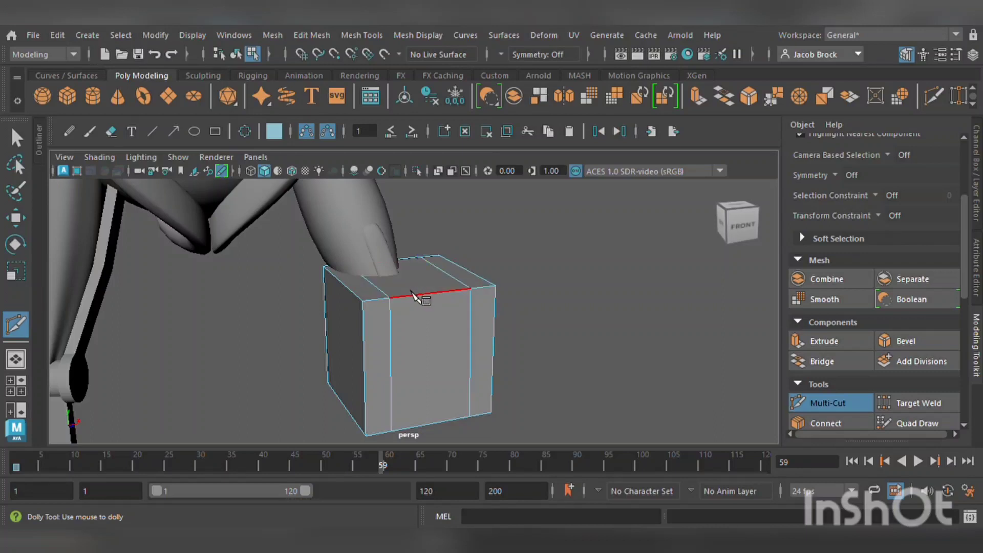
key("3")
scroll(405, 300, "down", 3)
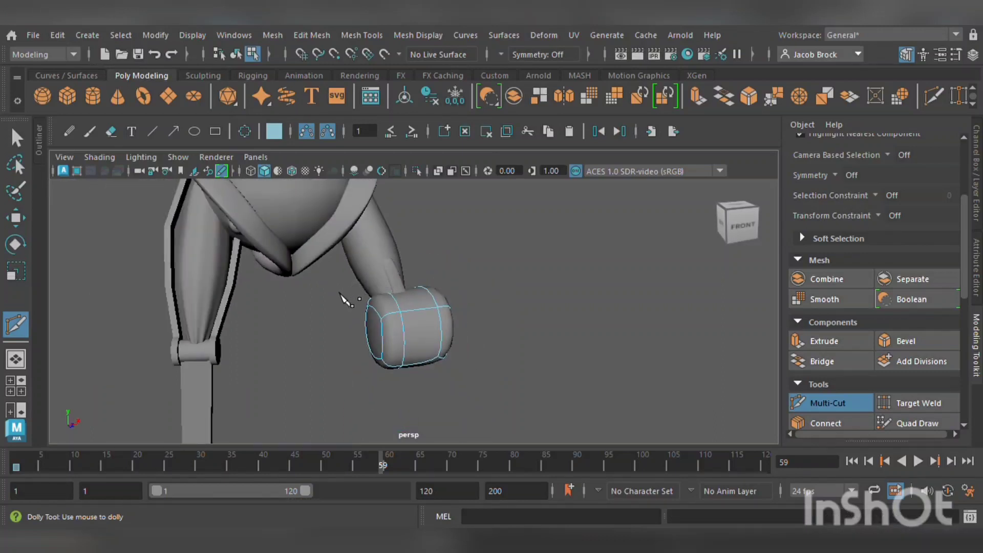
Return to object selection and scale the smoothed cube down uniformly until it is smaller than the ring's opening
left_click(23, 223)
scroll(407, 302, "down", 2)
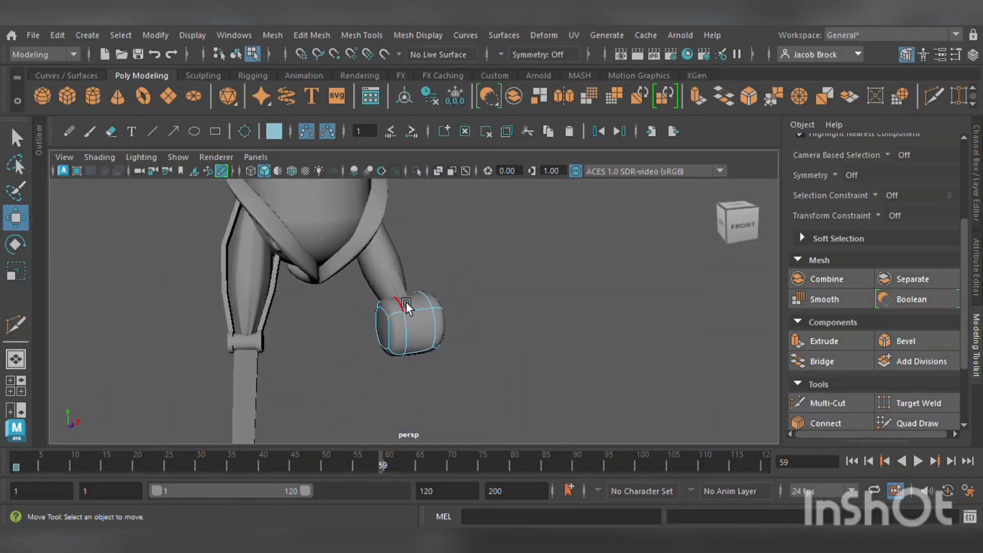
scroll(406, 302, "up", 4)
left_click(16, 271)
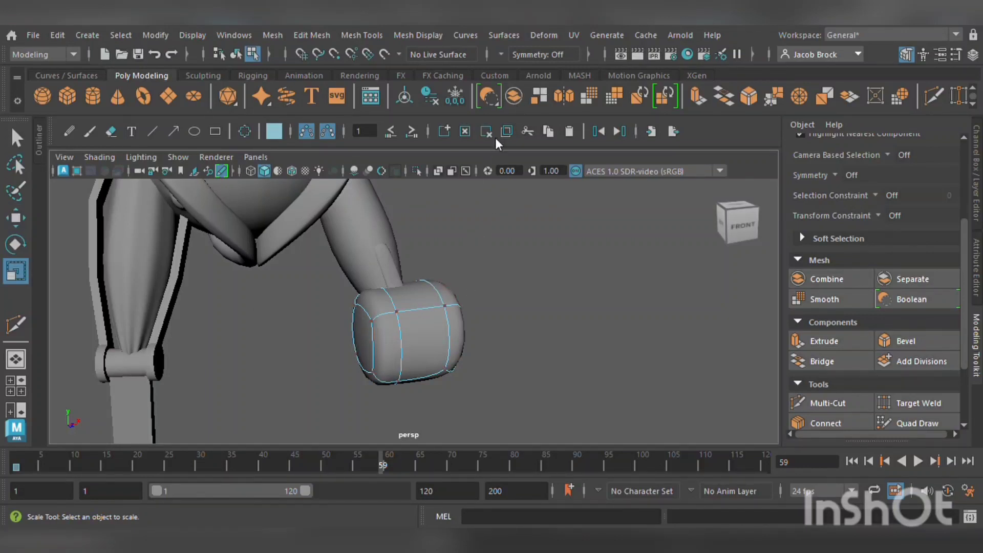
key("F8")
left_click(492, 278)
left_click(434, 334)
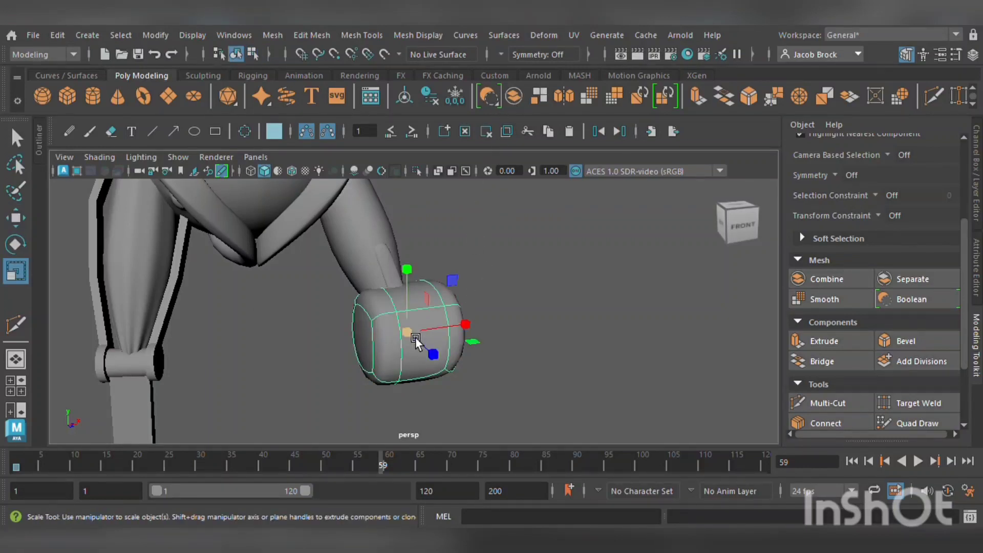
left_click_drag(408, 333, 345, 351)
Move the small rounded block into the ring's opening and rotate it about 22 degrees around the vertical axis
left_click(16, 217)
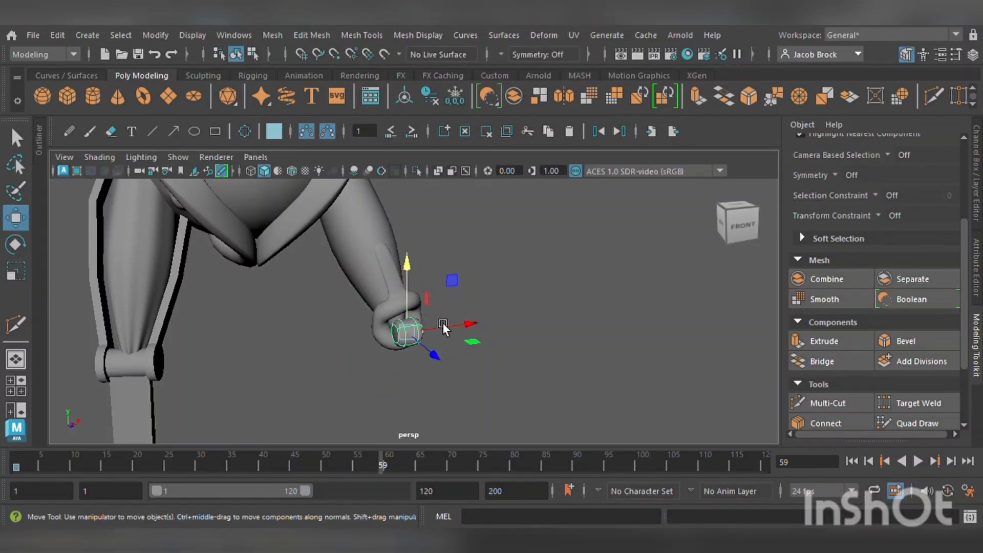
left_click_drag(445, 356, 438, 351)
left_click_drag(403, 293, 465, 334)
left_click(26, 243)
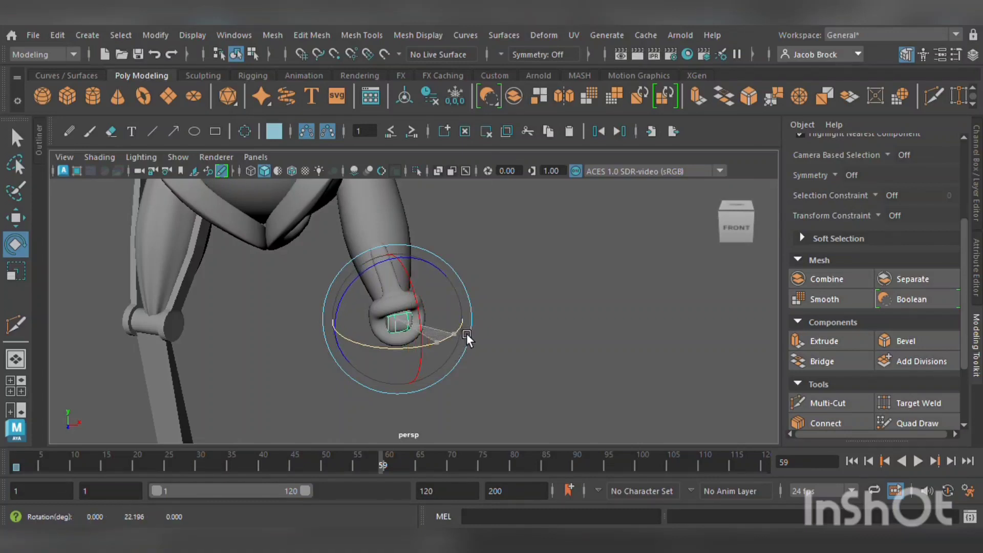
left_click(532, 342)
mouse_move(532, 343)
left_mouse_down("alt")
mouse_move(511, 373)
mouse_move(551, 329)
mouse_move(552, 340)
left_mouse_up("alt")
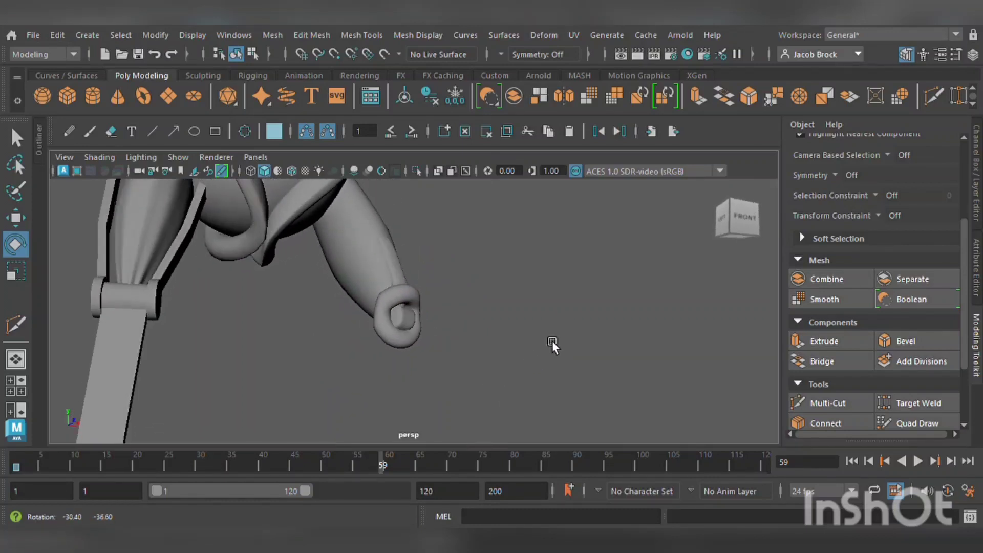
Reselect the small block, nudge it slightly upward to centre it in the ring's opening, and clear the selection
left_click(416, 323)
left_click(457, 290)
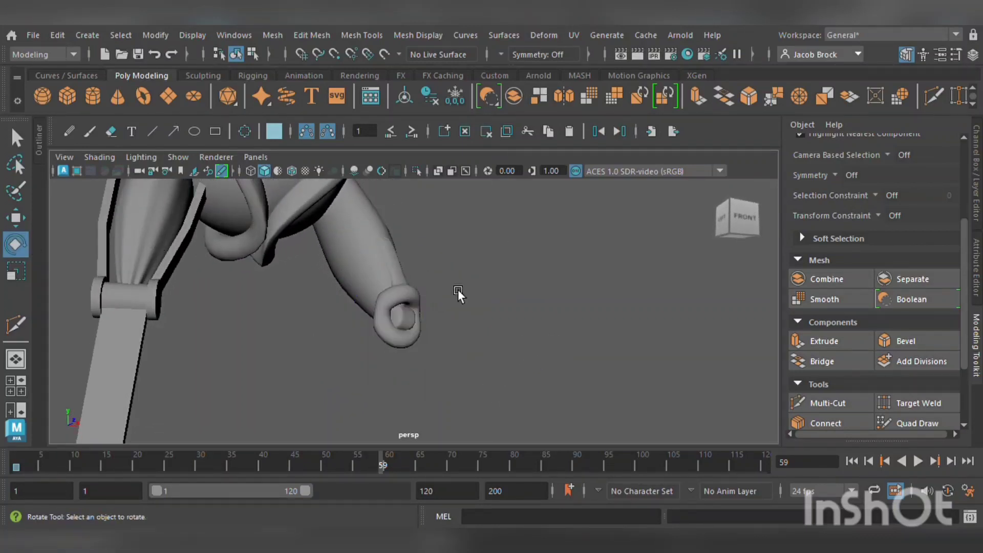
left_click(419, 325)
left_click(16, 218)
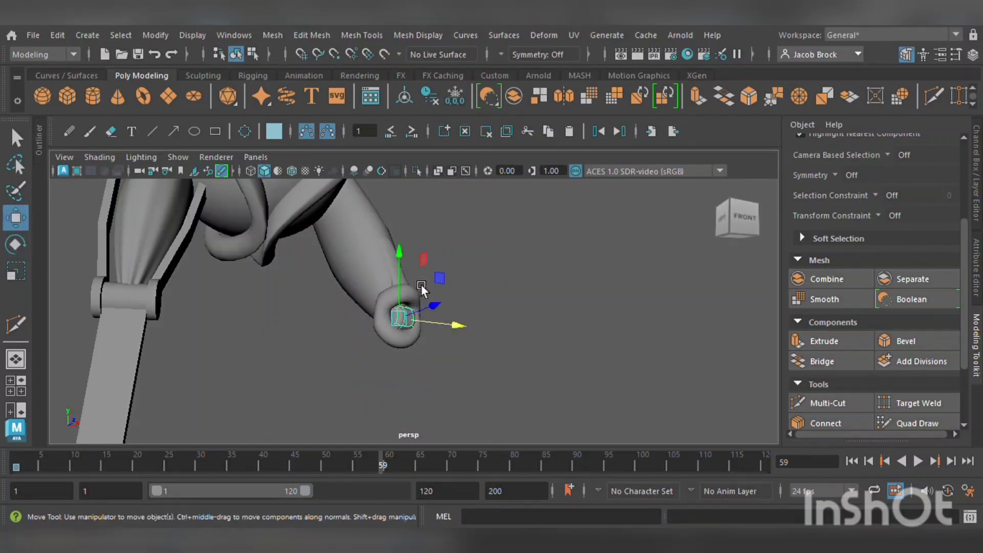
left_click_drag(421, 284, 410, 272)
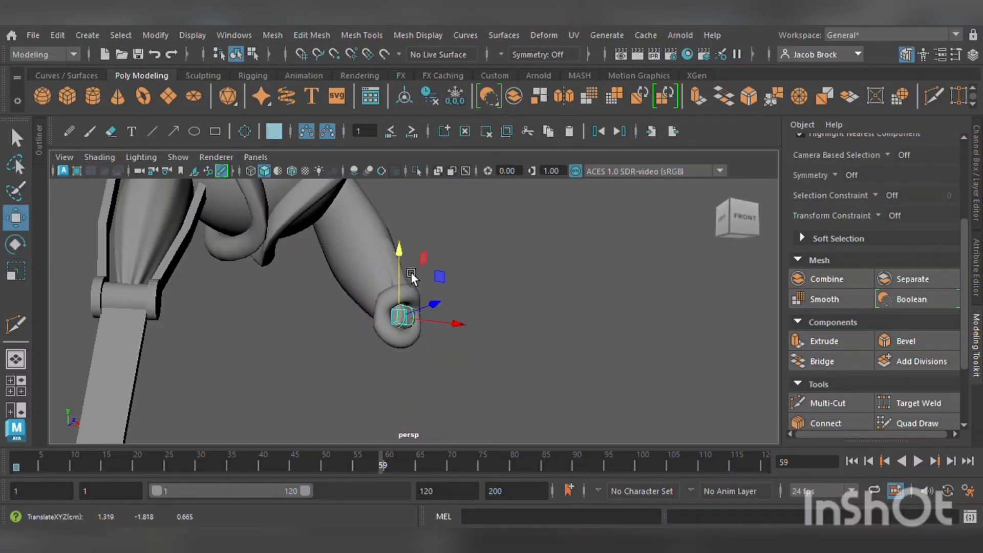
left_click(547, 352)
left_click_drag(546, 351, 509, 352, "alt")
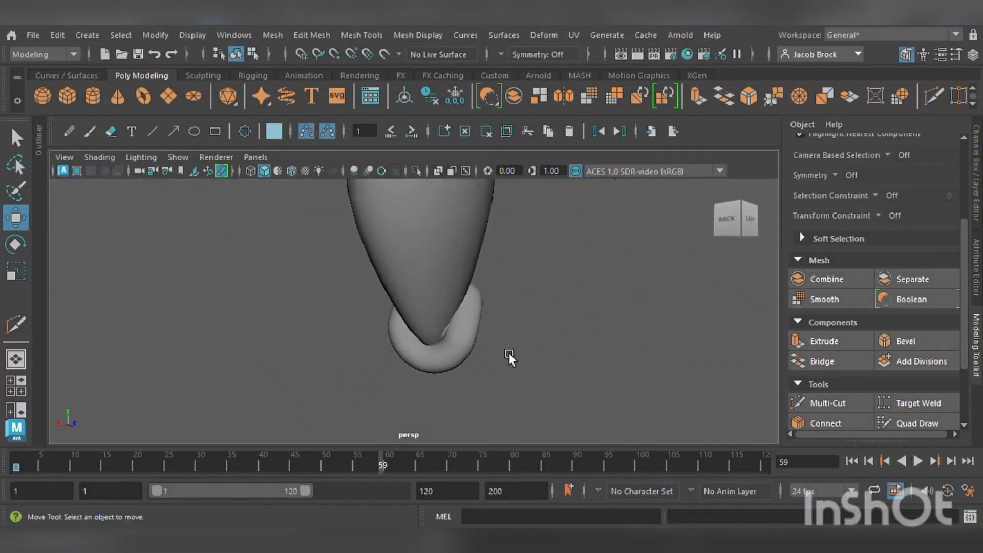
Select a patch of faces on the ring's lower rear side, just beneath the thigh's tip
left_click(443, 359)
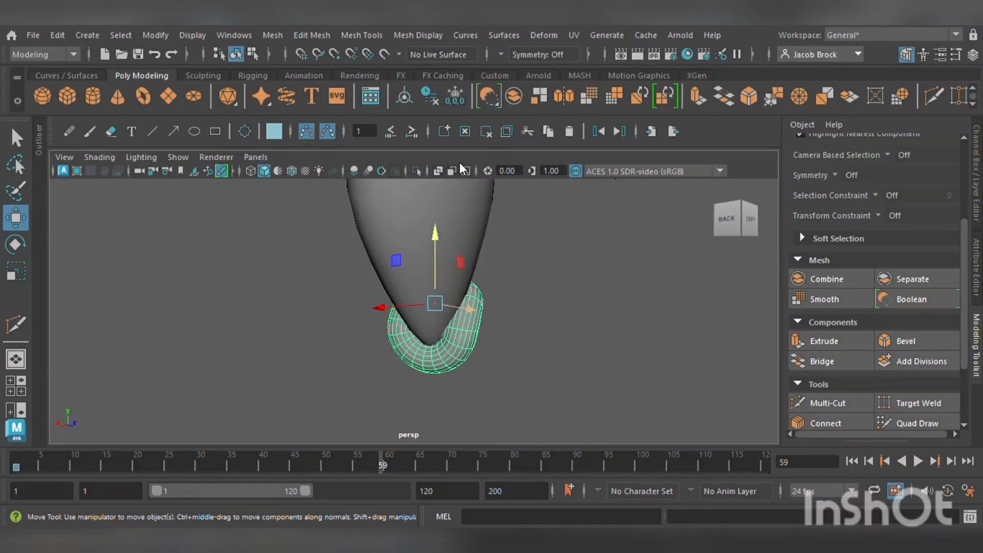
key("F11")
scroll(474, 329, "up", 3)
middle_click_drag(489, 367, 506, 326, "alt")
left_click(665, 366)
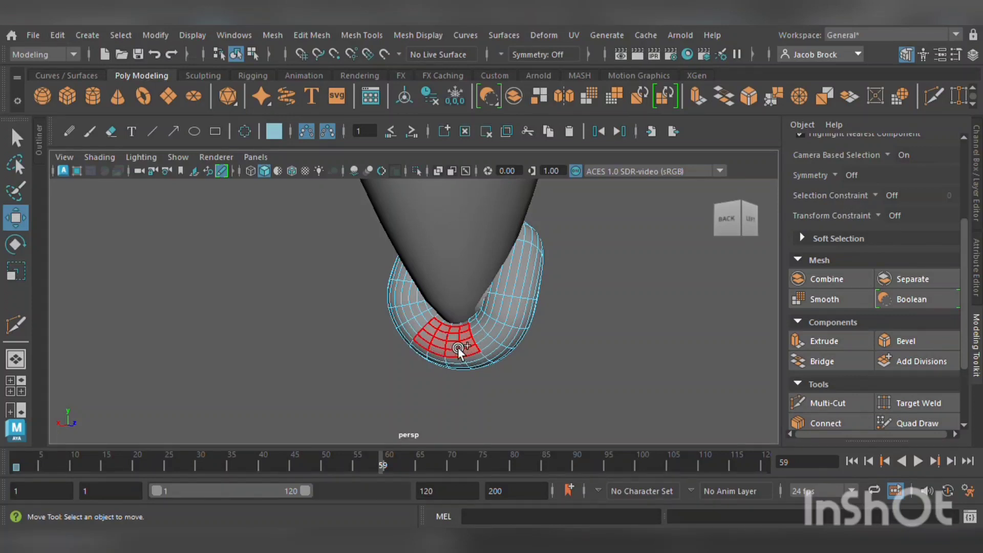
left_click(458, 347)
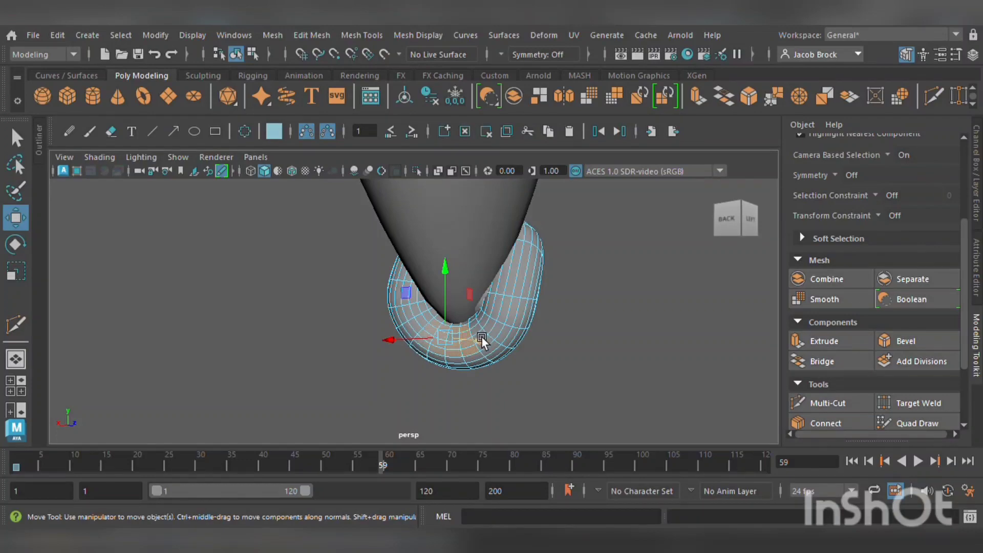
scroll(484, 341, "up", 6)
scroll(610, 296, "up", 3)
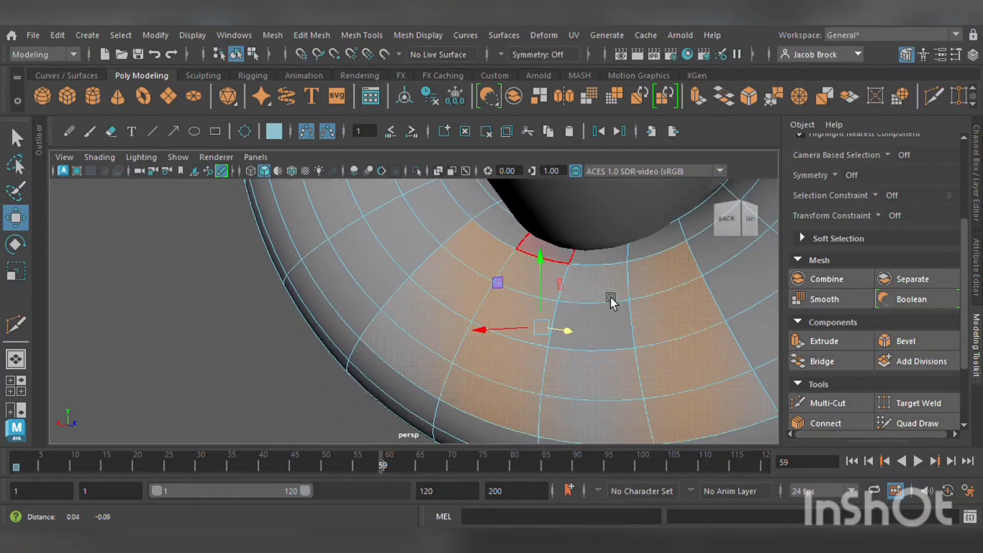
scroll(745, 330, "down", 8)
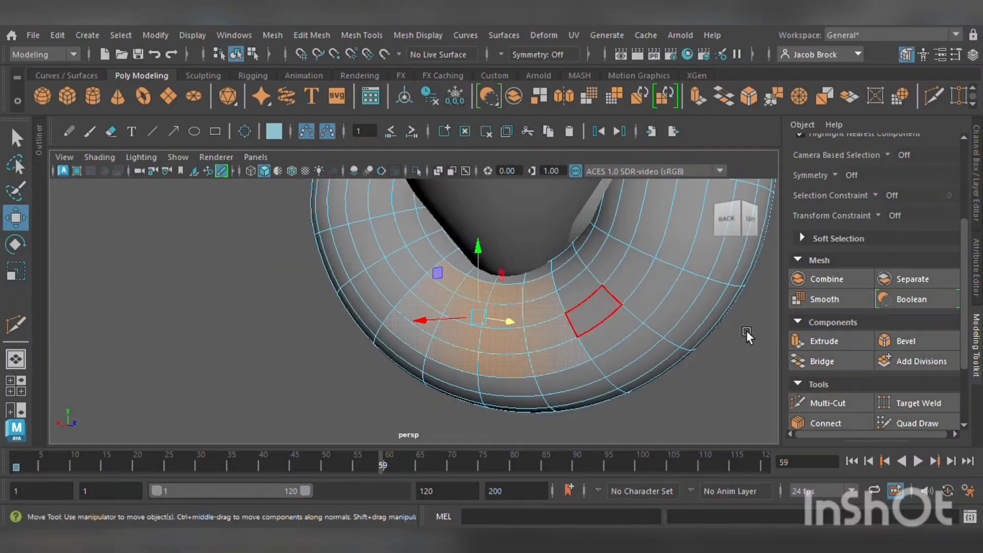
Extrude the selected ring faces outward by about 0.23 and scale the extruded end down along its height
left_click(821, 343)
left_click_drag(565, 370, 432, 366, "alt")
key("r")
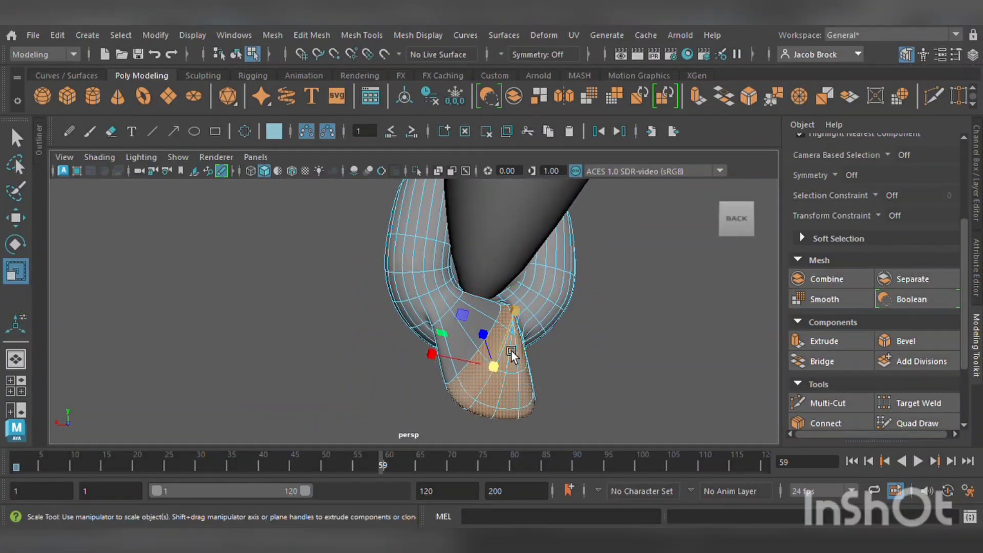
left_click_drag(530, 321, 534, 364)
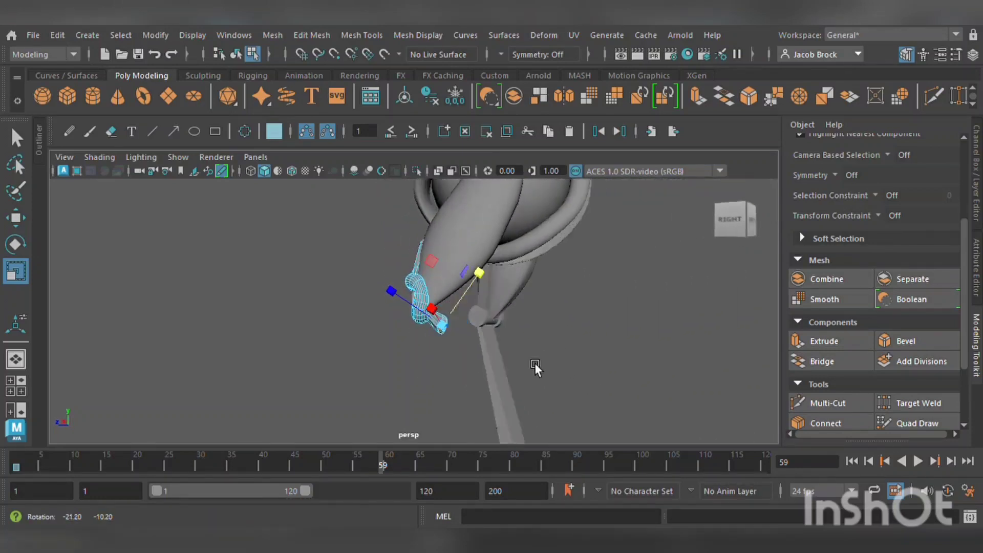
Move the end of the extruded extension slightly rearward and upward, away from the ring
left_click(16, 218)
mouse_move(452, 323)
left_mouse_down("alt")
mouse_move(478, 326)
mouse_move(458, 328)
mouse_move(469, 325)
left_mouse_up("alt")
mouse_move(406, 277)
left_mouse_down()
mouse_move(419, 265)
mouse_move(419, 274)
left_mouse_up()
scroll(501, 343, "up", 5)
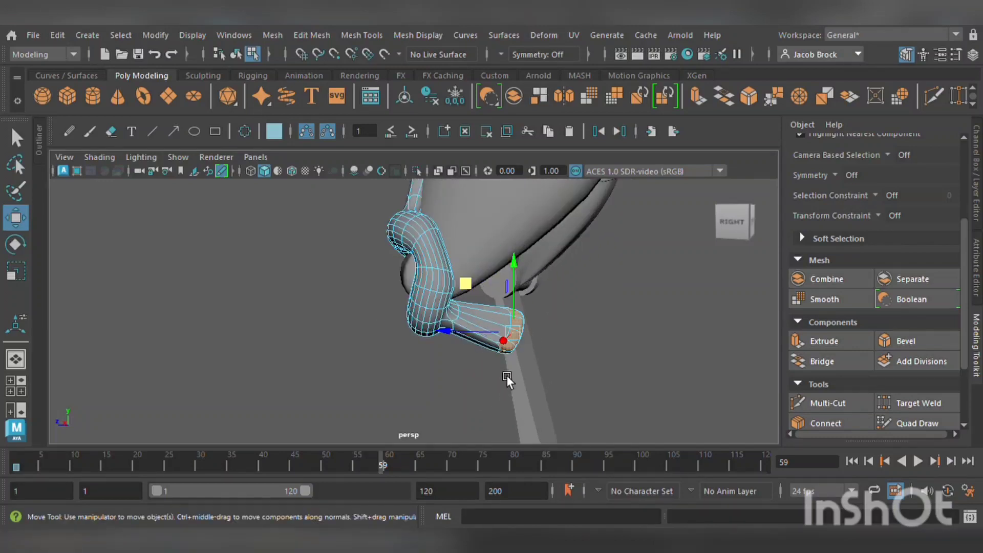
Try to extrude the side faces of the extension behind the ring, and undo that extrusion
left_click_drag(505, 376, 534, 335, "alt")
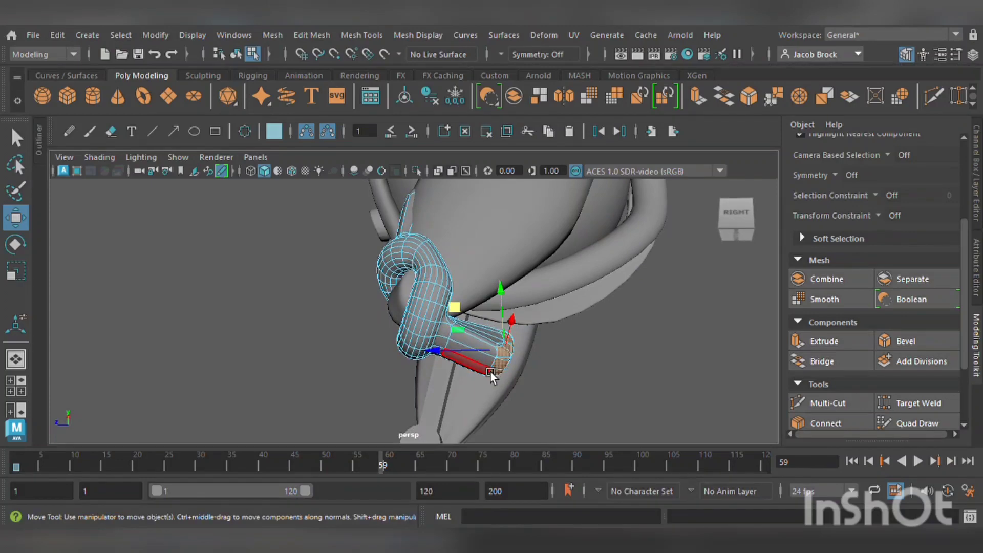
mouse_move(480, 374)
left_mouse_down("shift")
mouse_move(488, 355)
mouse_move(486, 365)
mouse_move(520, 362)
mouse_move(553, 334)
mouse_move(500, 373)
mouse_move(403, 391)
left_mouse_up("shift")
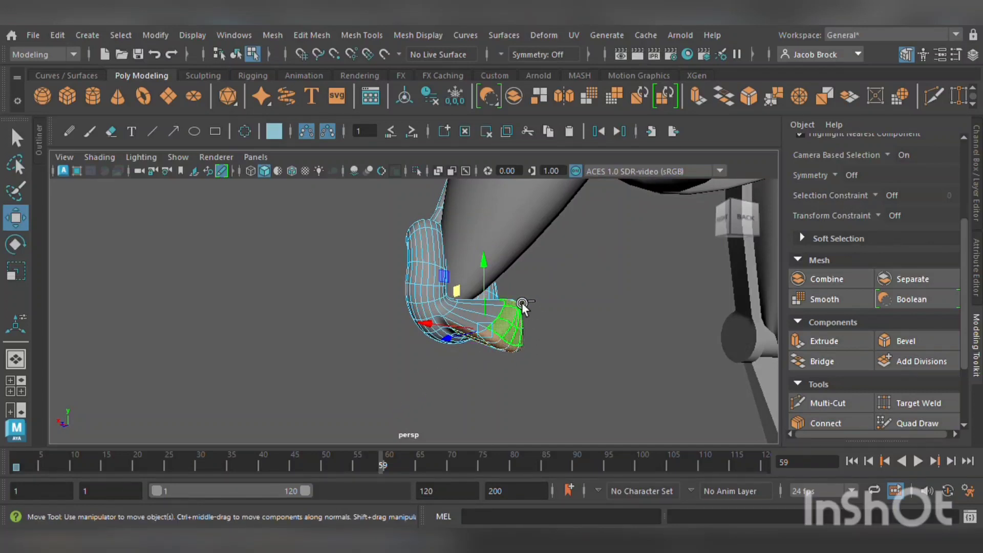
left_click_drag(520, 345, 600, 403, "alt")
left_click(857, 348)
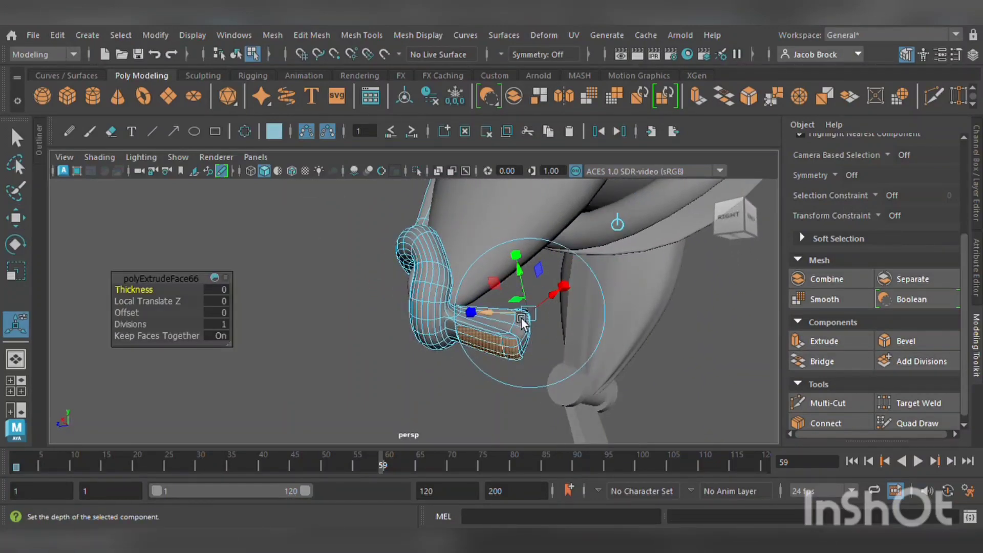
left_click_drag(511, 325, 407, 395, "alt")
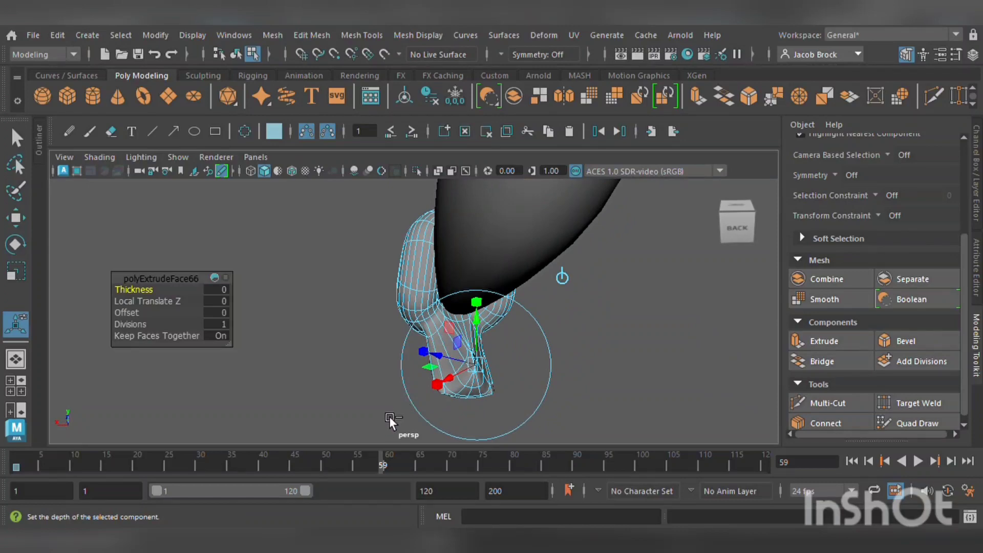
key("ctrl+z")
scroll(485, 387, "up", 5)
middle_click_drag(495, 375, 438, 333, "alt")
scroll(500, 354, "up", 4)
middle_click_drag(555, 435, 462, 314, "alt")
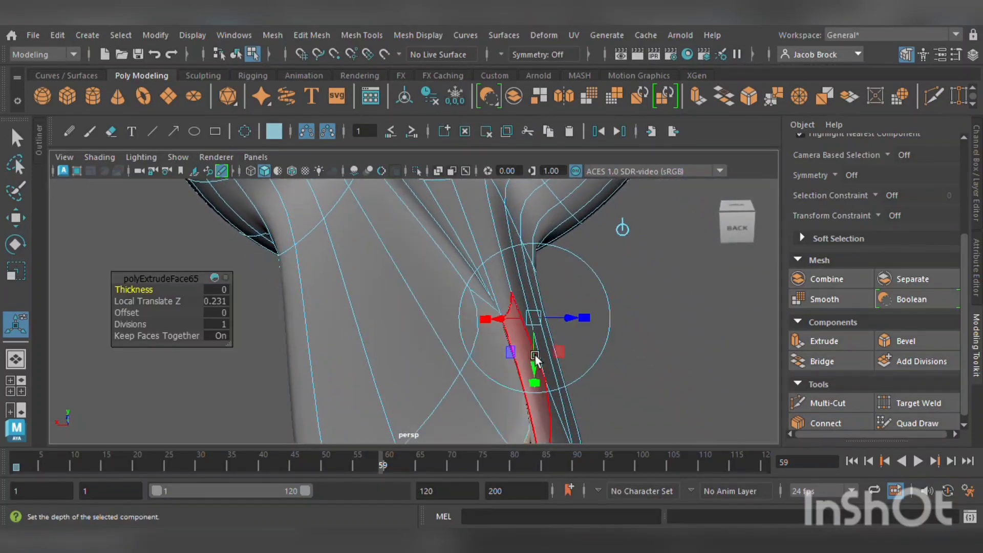
middle_click_drag(533, 432, 533, 373, "alt")
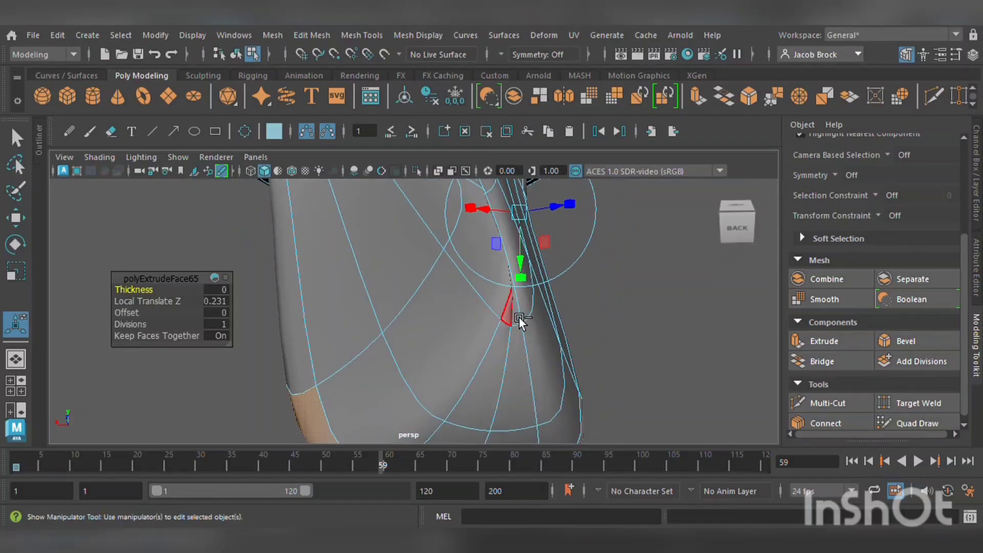
left_click_drag(450, 373, 570, 330, "alt")
right_click_drag(570, 330, 550, 319, "alt")
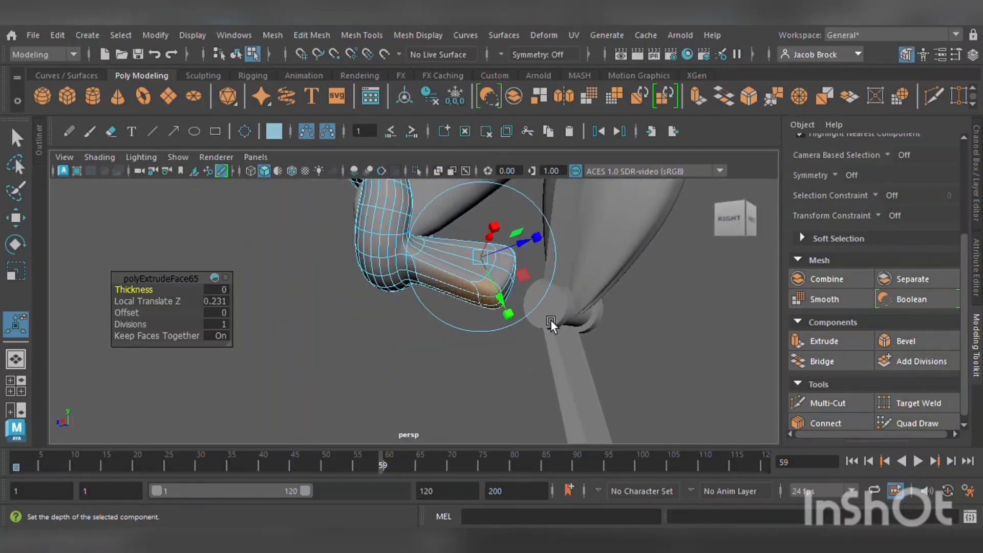
key("ctrl+z")
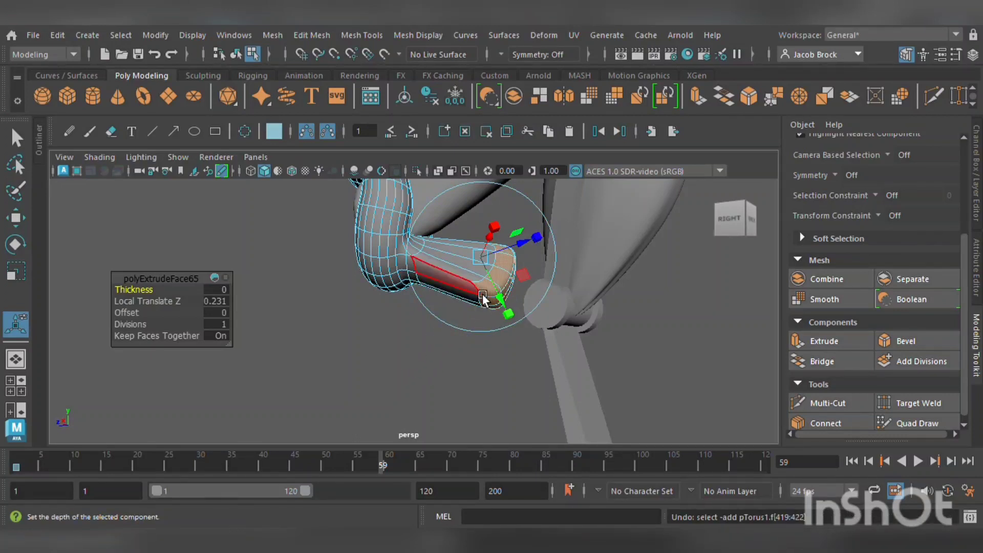
Select the row of faces along the underside of the ring's rear extension, from the outer side to the bottom
left_click_drag(481, 292, 513, 268, "alt")
left_click(469, 282)
left_click(465, 270)
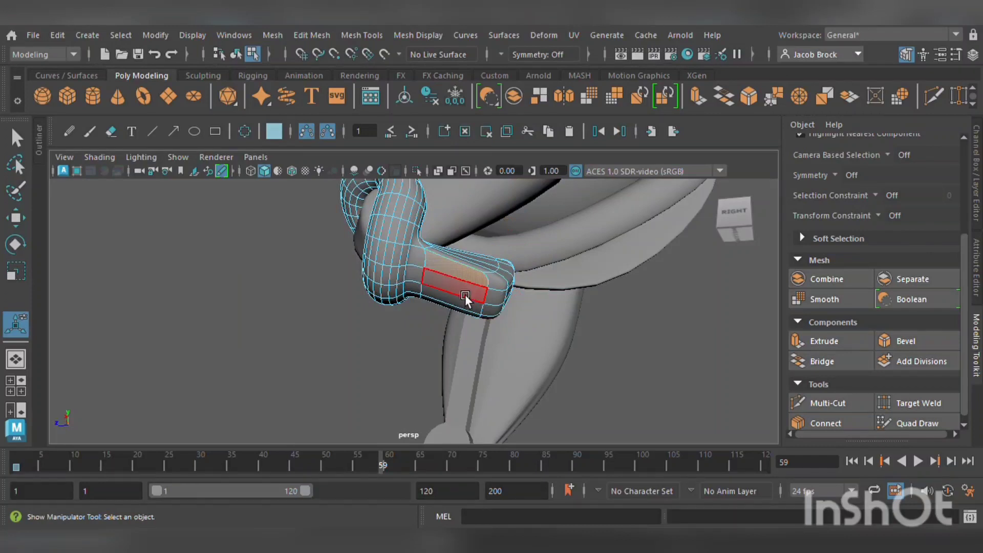
left_click(465, 293)
left_click(465, 306)
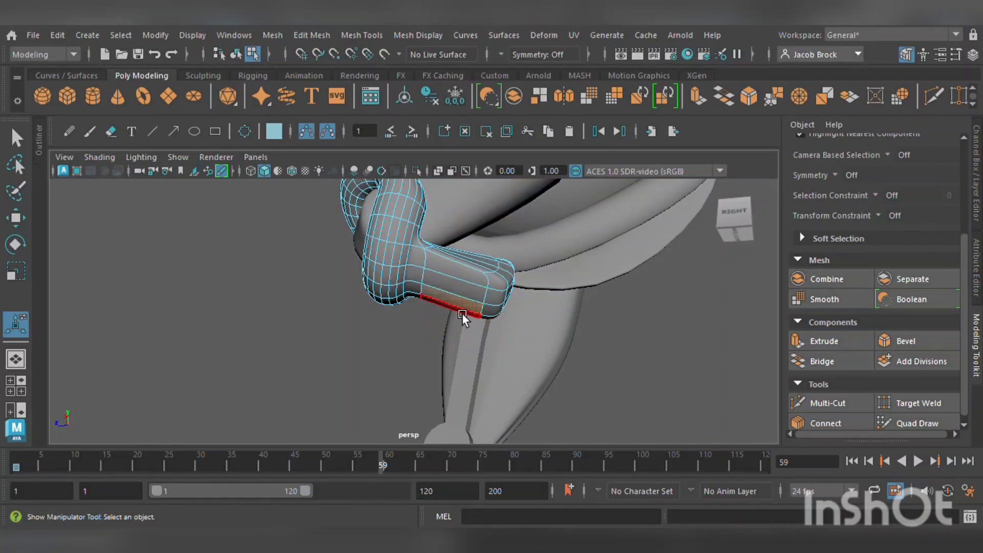
left_click(462, 314)
left_click(465, 303, "shift")
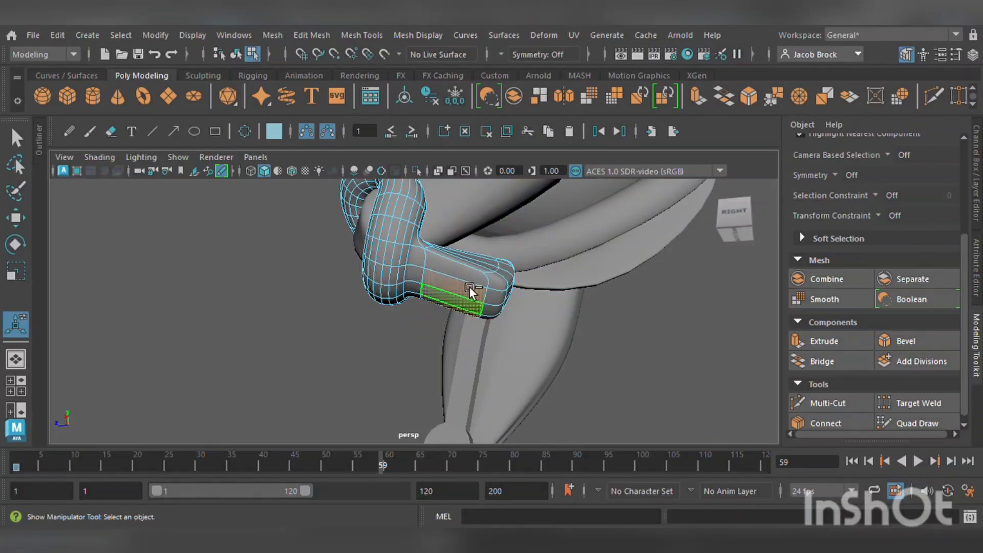
left_click(469, 288, "shift")
left_click(477, 278, "shift")
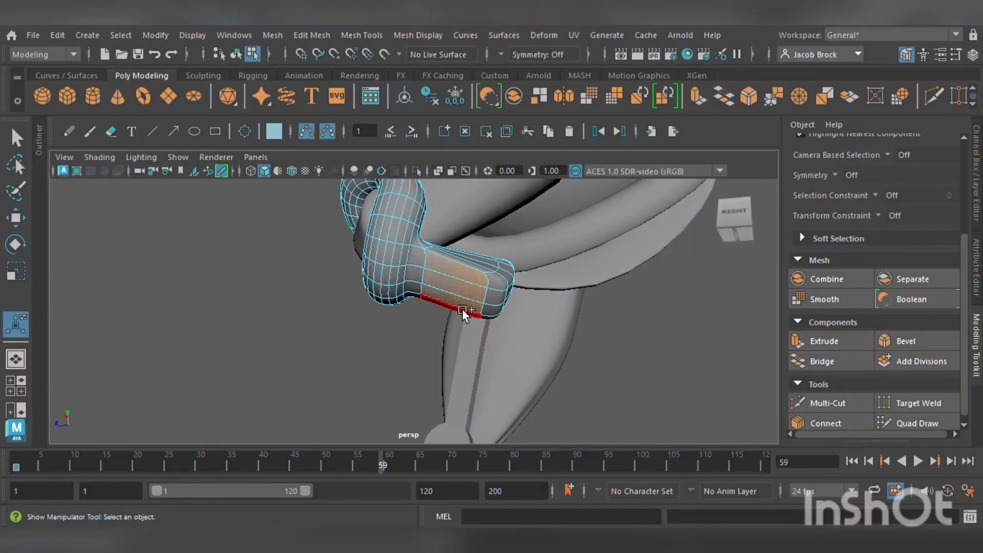
Extrude the selected underside faces downward by about 2.07 to form the lower leg
left_click(831, 340)
left_click_drag(459, 352, 454, 392, "alt")
left_click_drag(432, 342, 583, 403)
key("f")
scroll(454, 389, "up", 3)
middle_click_drag(419, 402, 381, 292, "alt")
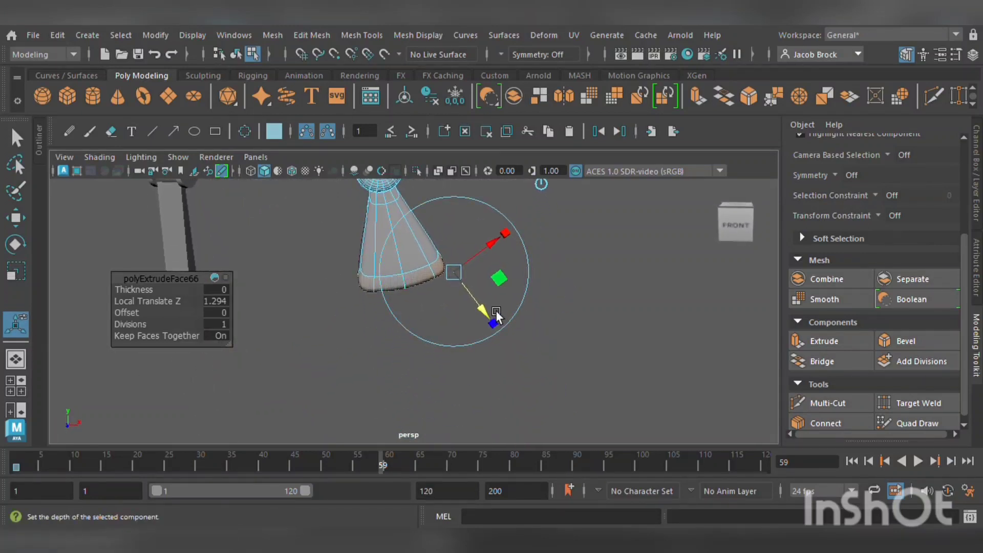
left_click_drag(495, 318, 527, 376)
key("e")
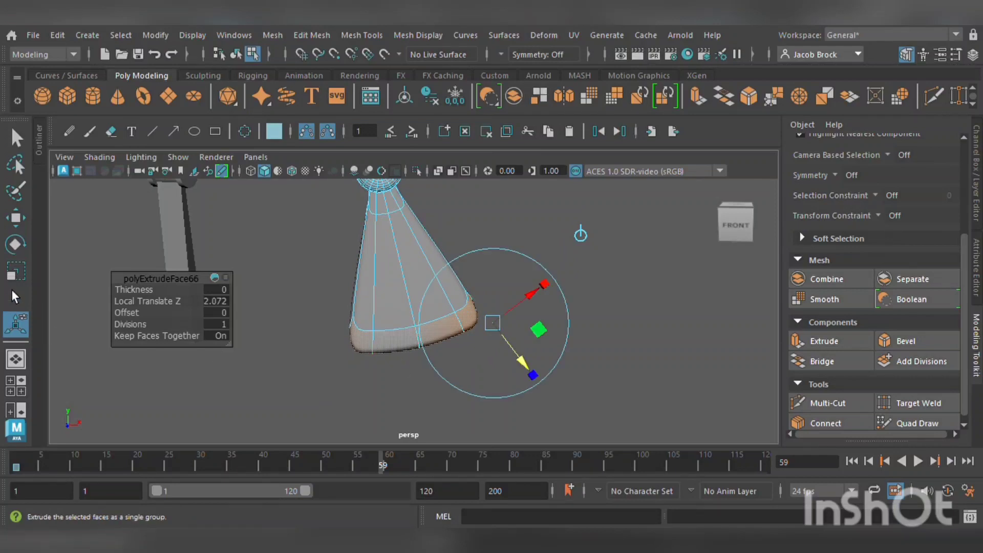
Flatten the lower leg's extruded end by scaling it to 0 along its Y axis
key("r")
left_click_drag(493, 324, 408, 347)
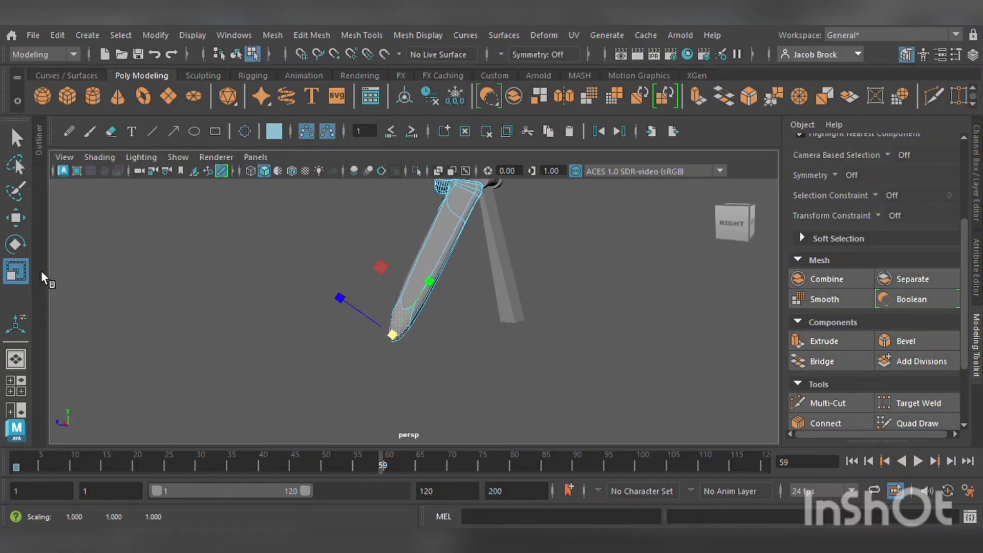
left_click_drag(438, 278, 426, 317)
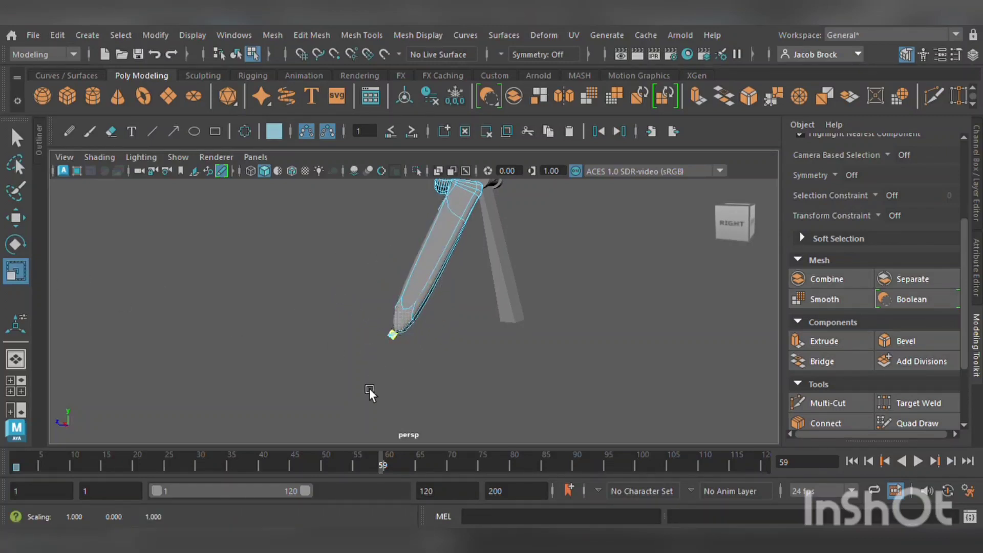
Turn off the smooth preview and cut a new edge across the top of the lower leg, just below the knee extension
left_click_drag(369, 388, 331, 344, "alt")
scroll(479, 256, "up", 4)
middle_click_drag(479, 257, 459, 351, "alt")
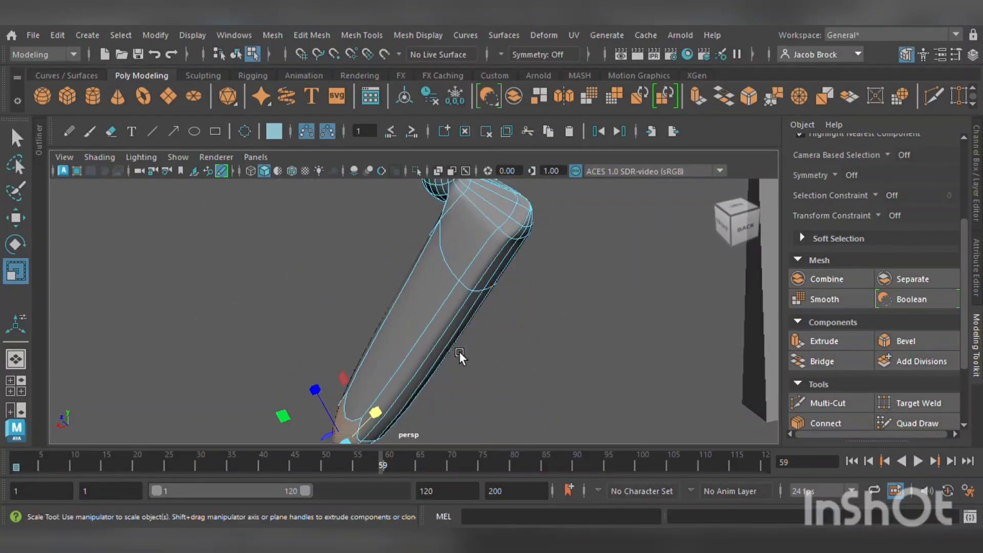
left_click_drag(459, 351, 583, 272, "alt")
right_click_drag(583, 273, 548, 326, "alt")
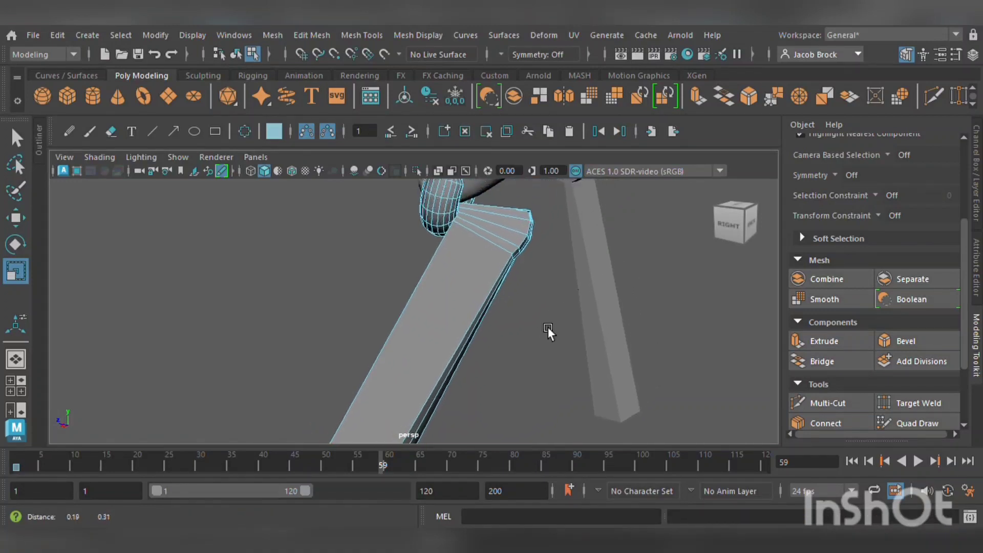
left_click(826, 402)
left_click(451, 237)
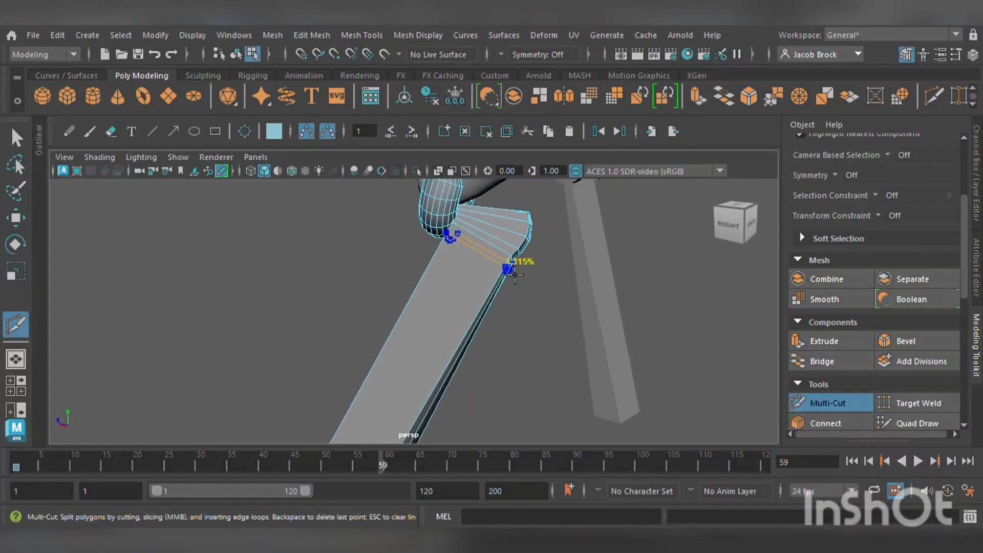
left_click(512, 272)
Scale the new edge below the knee down slightly and turn the smooth preview back on
key("w")
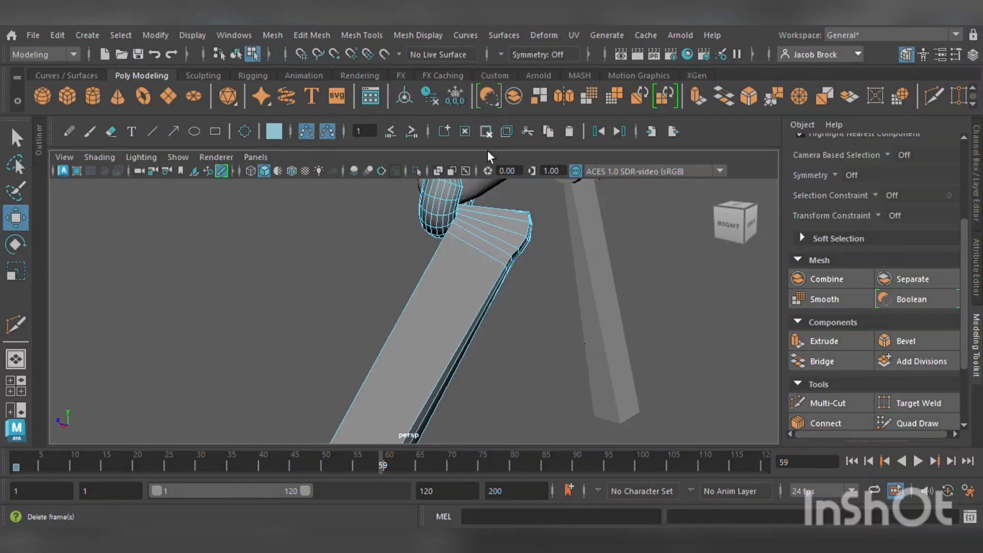
left_click(480, 253)
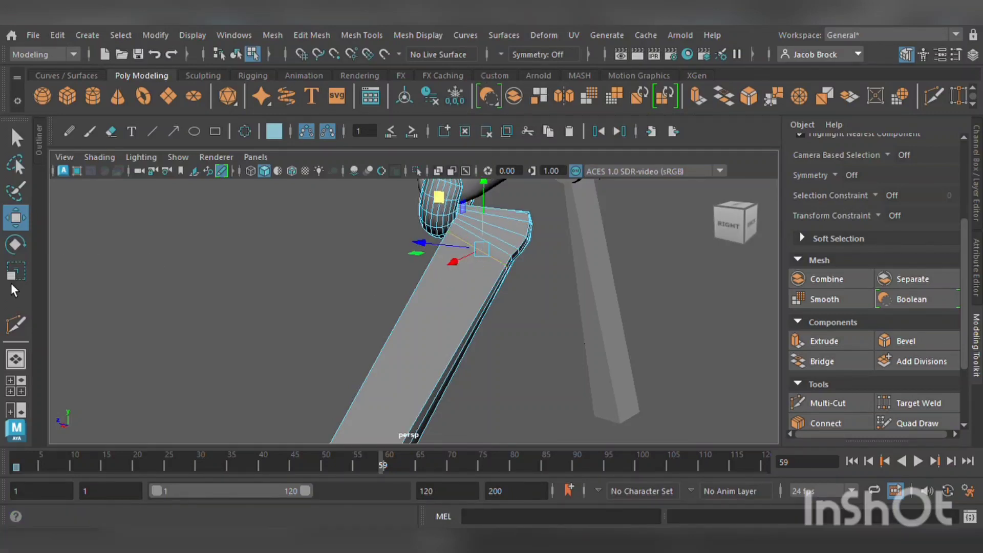
key("r")
left_click_drag(490, 253, 467, 244)
middle_click_drag(499, 321, 505, 249, "alt")
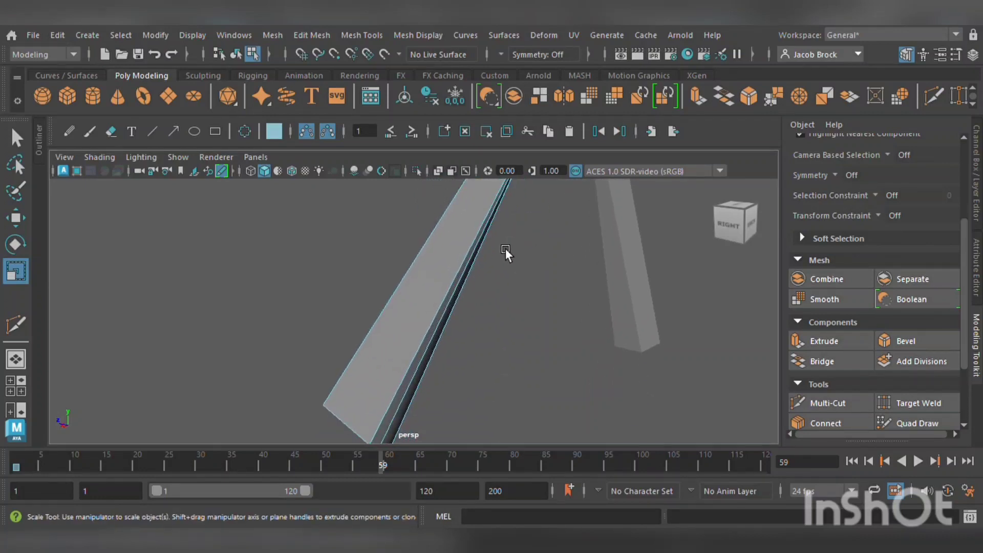
right_click_drag(505, 250, 471, 276, "alt")
key("3")
left_click_drag(424, 310, 495, 269, "alt")
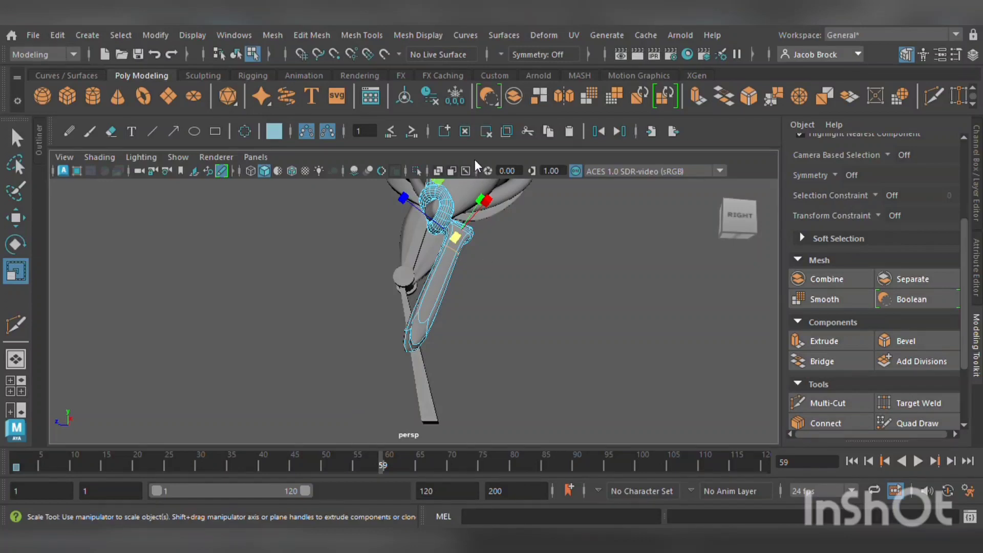
Select the lower leg's end faces and move them rearward, down and inward toward the other leg
left_click_drag(474, 230, 589, 333, "alt")
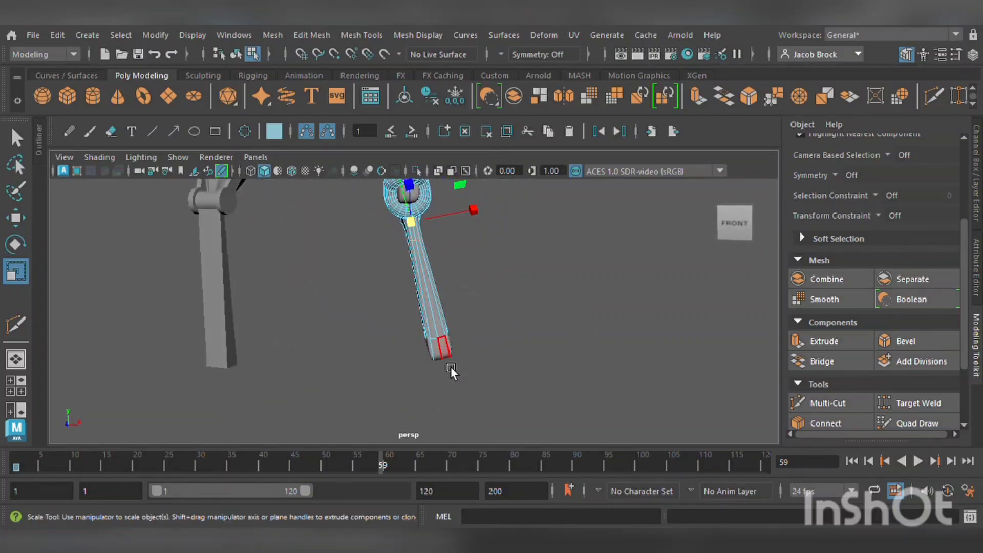
left_click_drag(477, 352, 296, 380)
left_click(16, 217)
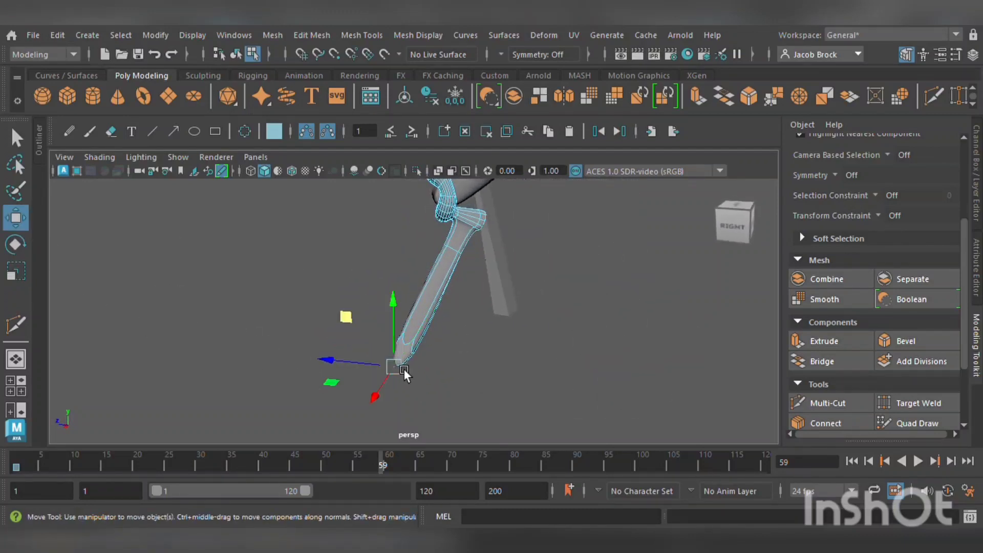
left_click_drag(404, 368, 446, 352)
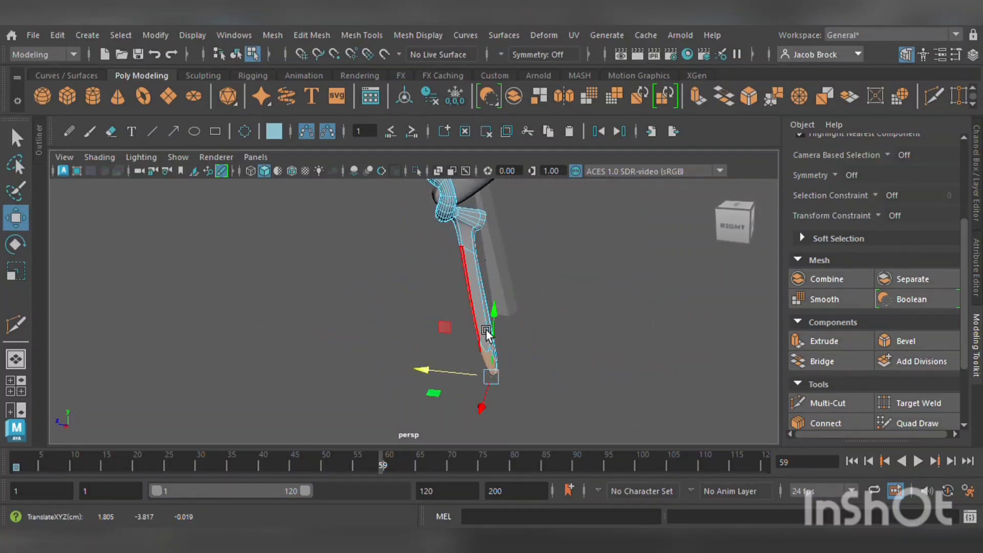
left_click_drag(514, 297, 637, 319, "alt")
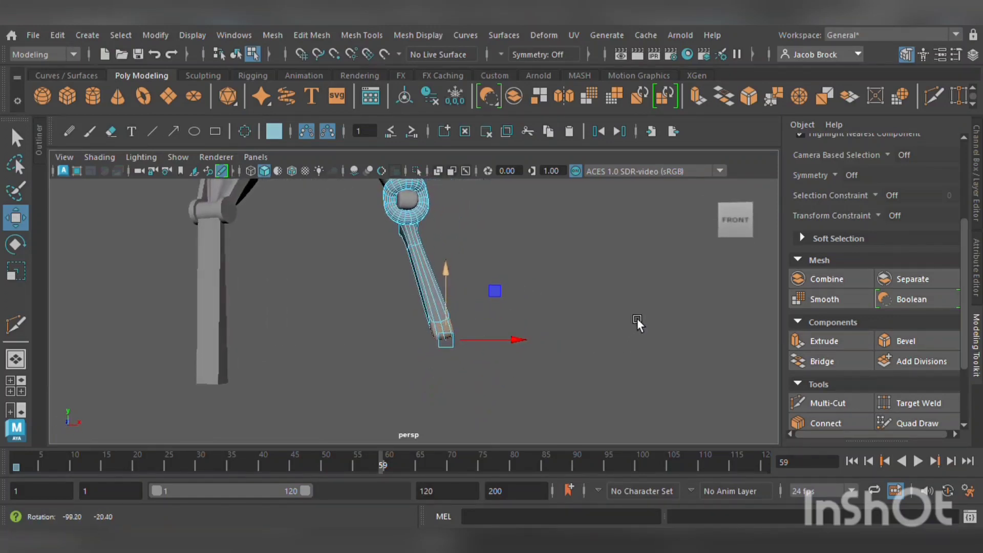
left_click_drag(448, 284, 445, 317)
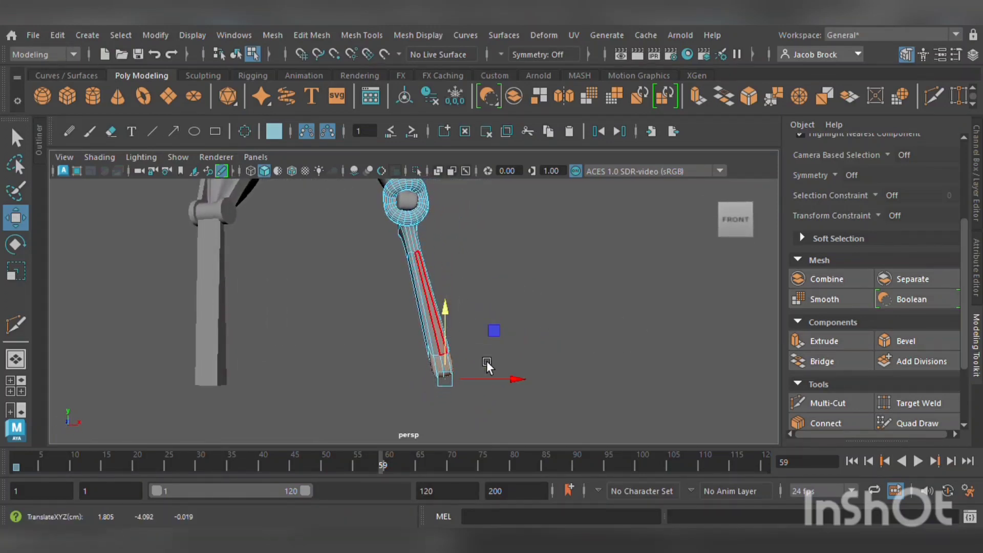
left_click_drag(490, 378, 468, 379)
key("F8")
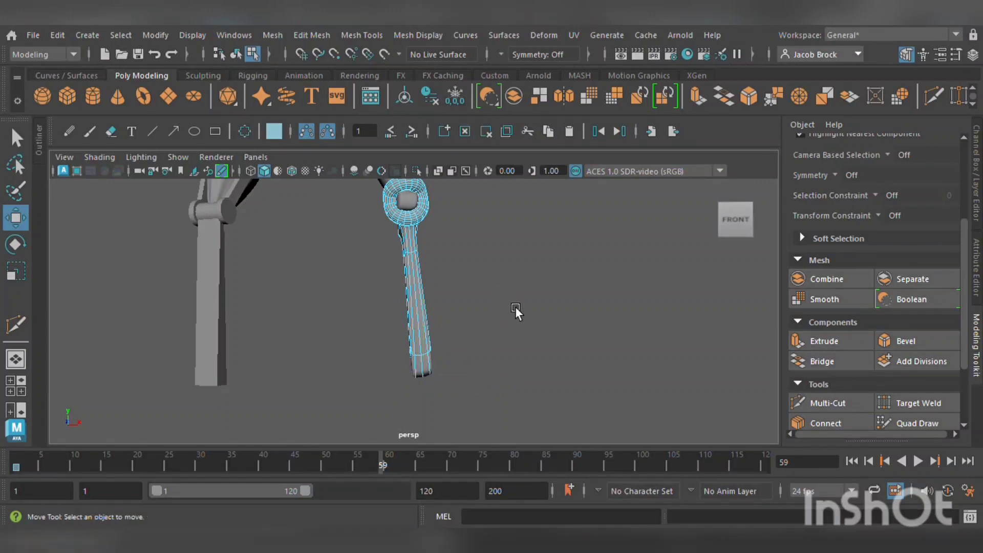
Reselect the lower leg's end faces and scale them up along their height and front-to-back depth
left_click_drag(515, 306, 472, 313, "alt")
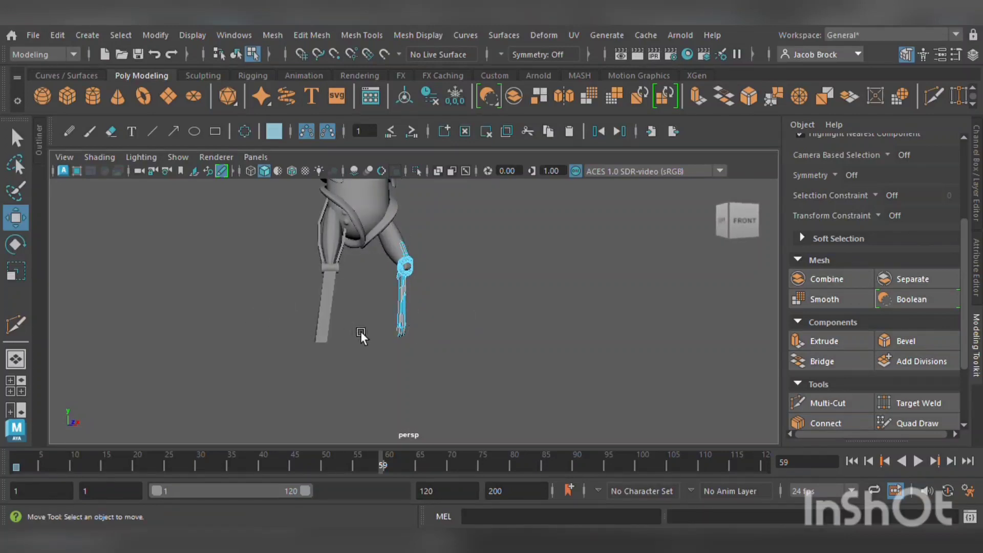
right_click_drag(371, 334, 459, 374, "alt")
mouse_move(456, 371)
left_mouse_down("alt")
mouse_move(436, 361)
mouse_move(426, 373)
mouse_move(456, 390)
left_mouse_up("alt")
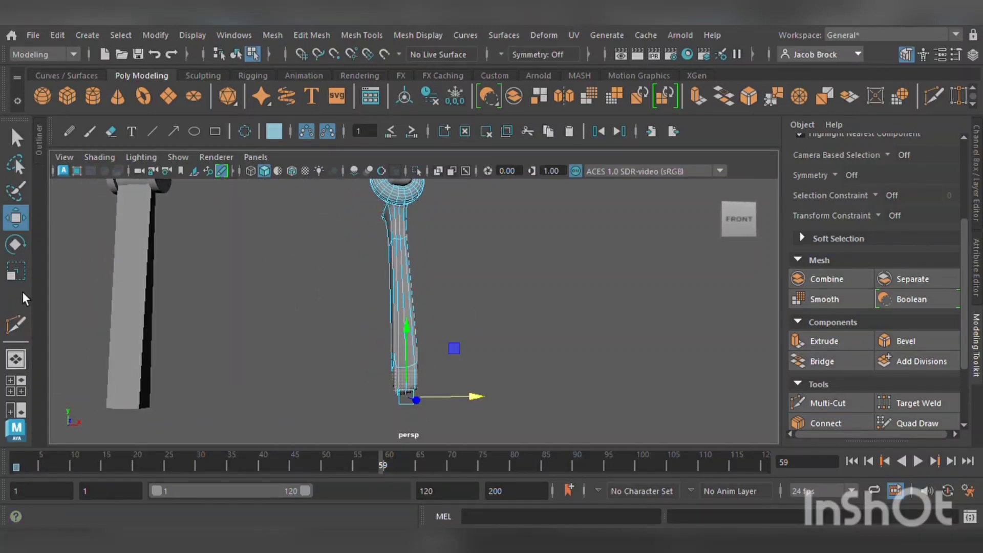
left_click(17, 273)
left_click_drag(367, 386, 434, 398, "alt")
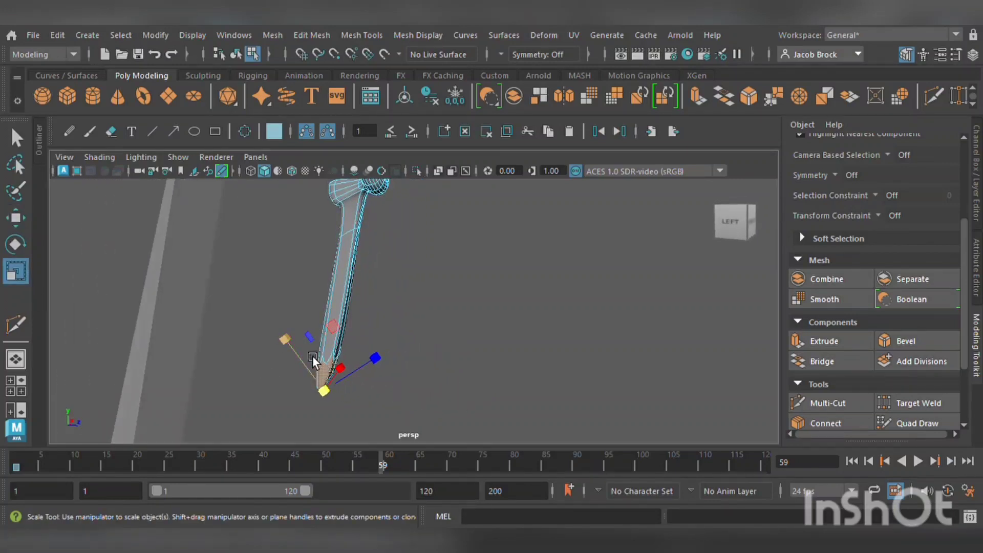
left_click_drag(312, 355, 287, 342)
left_click_drag(240, 316, 242, 317)
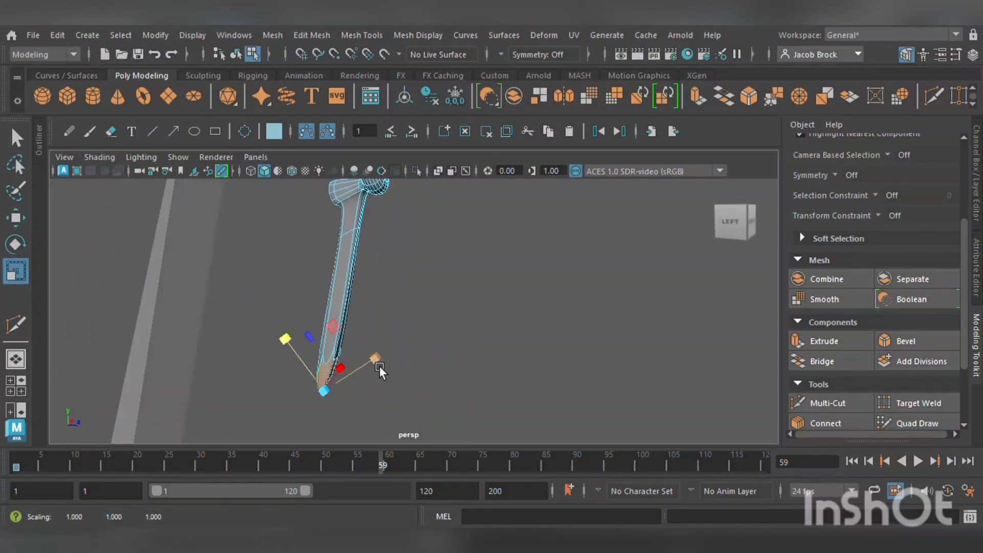
left_click_drag(379, 367, 423, 357)
Move the lower leg's end faces forward in the side view
left_click_drag(423, 356, 220, 373, "alt")
left_click(16, 218)
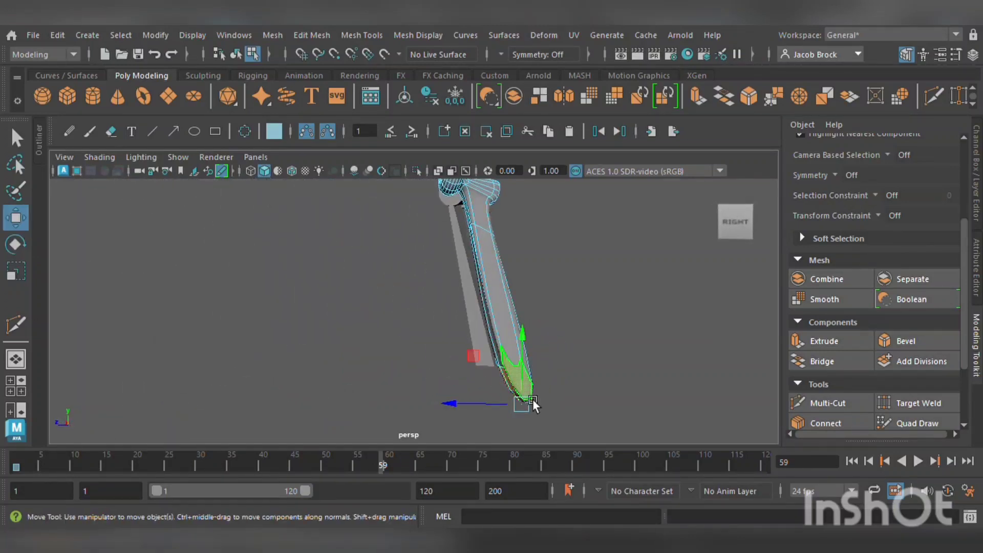
left_click_drag(532, 399, 468, 400)
left_click_drag(416, 373, 485, 364, "alt")
middle_click_drag(534, 312, 587, 365, "alt")
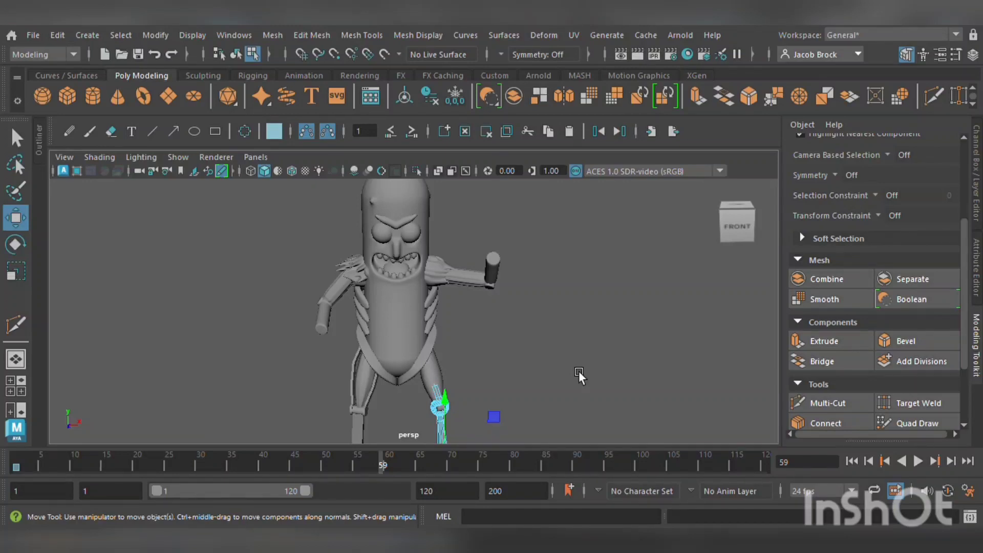
key("f")
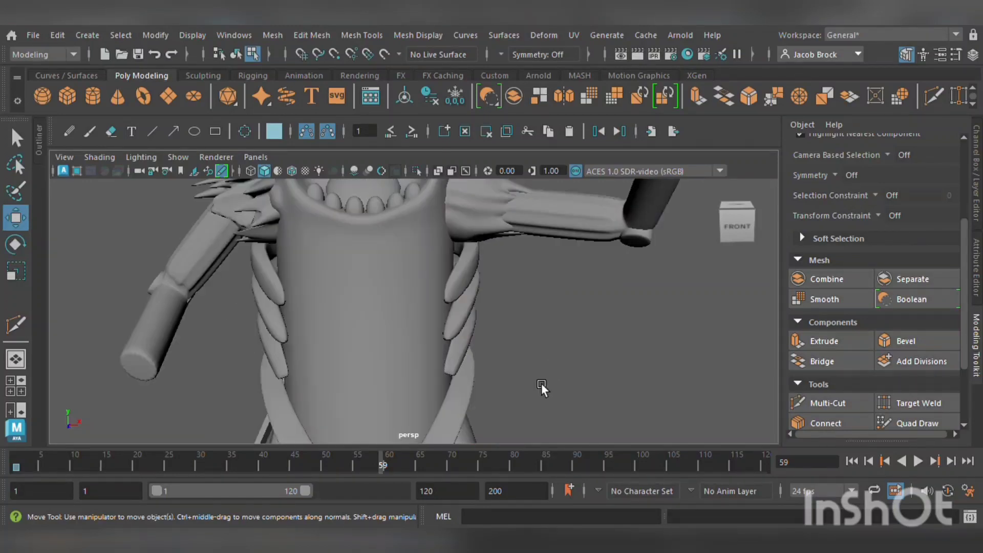
middle_click_drag(529, 118, 529, 64, "alt")
scroll(515, 211, "up", 3)
middle_click_drag(483, 276, 431, 389, "alt")
left_click_drag(450, 345, 456, 333, "alt")
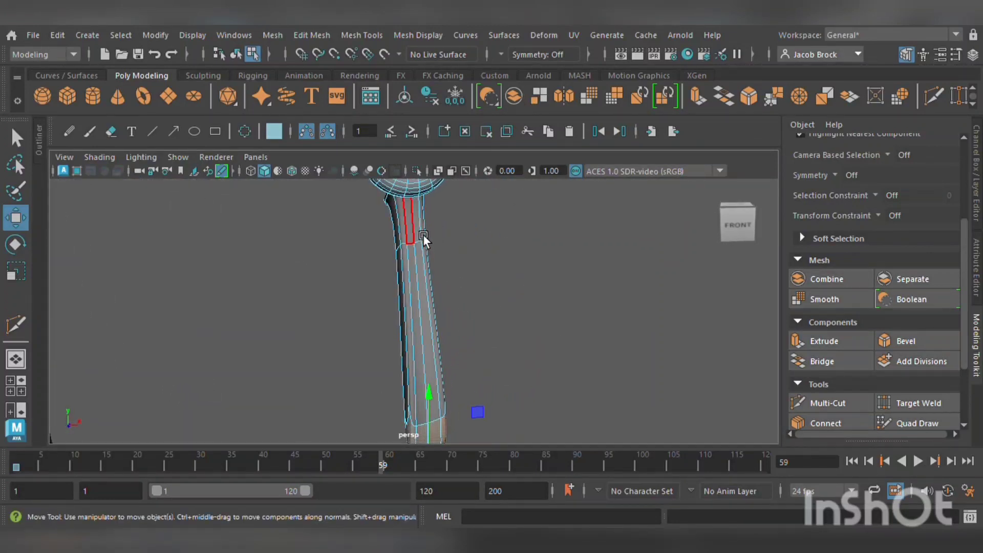
left_click(829, 404)
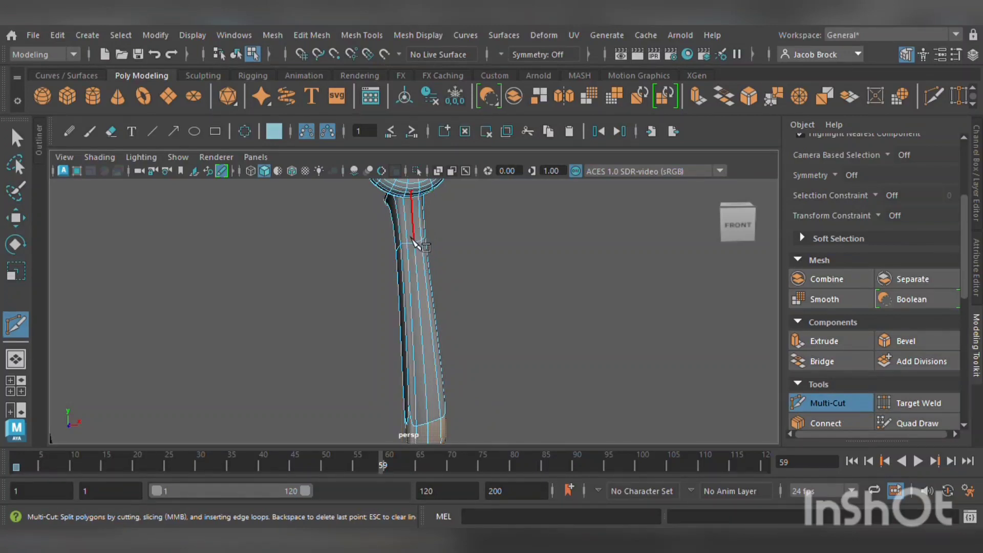
key("1")
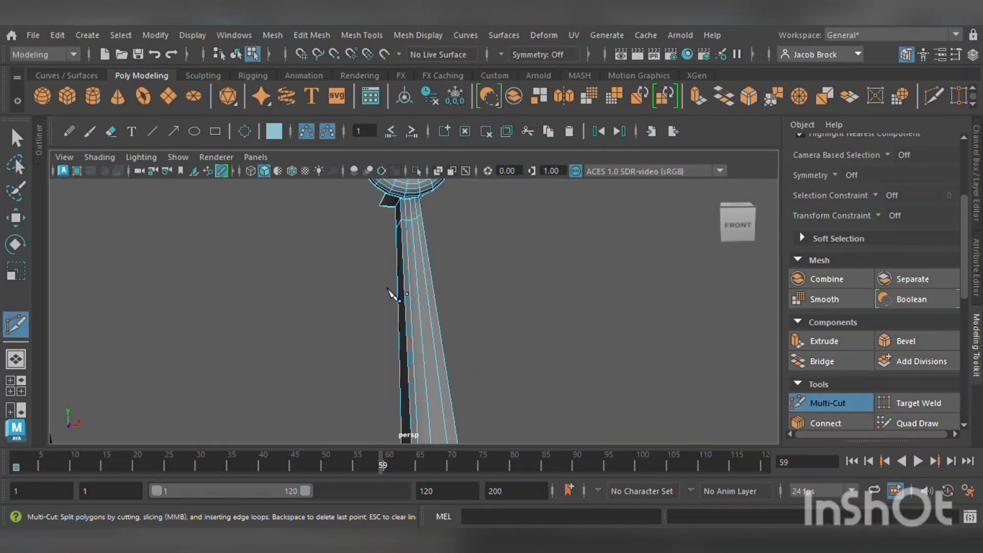
left_click(23, 227)
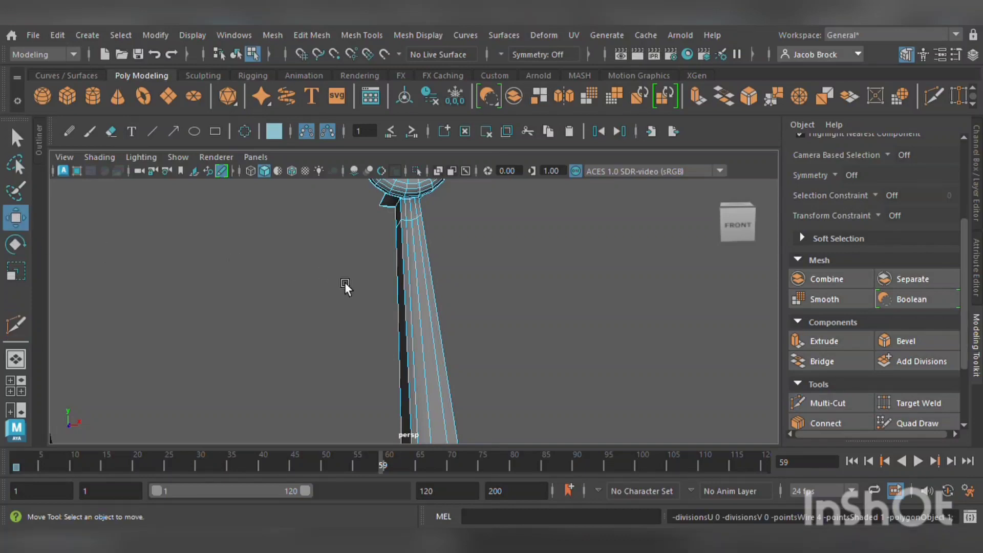
Select lengthwise edges on several sides of the lower leg and scale them to form grooves down its length
left_click_drag(430, 214, 499, 203, "alt")
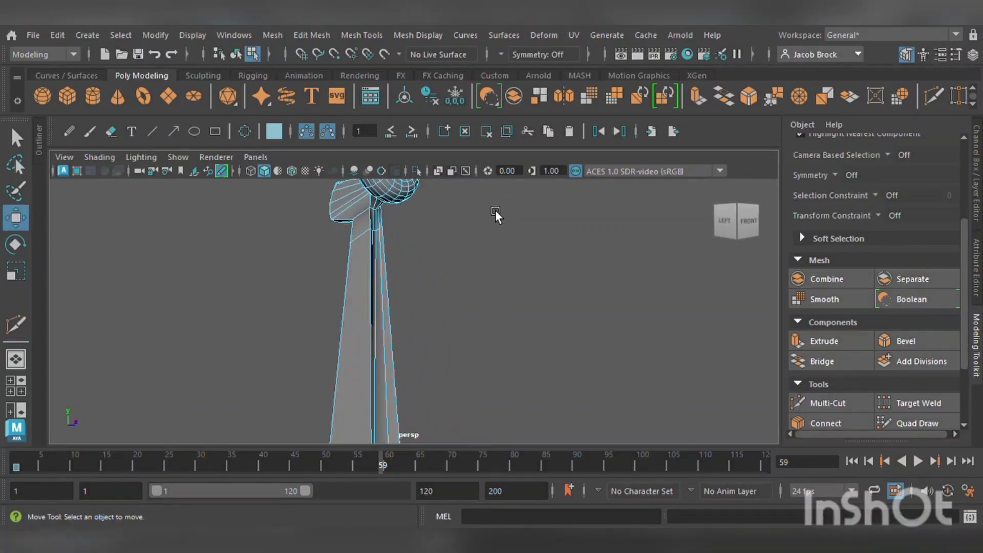
scroll(385, 265, "up", 4)
middle_click_drag(402, 305, 328, 257, "alt")
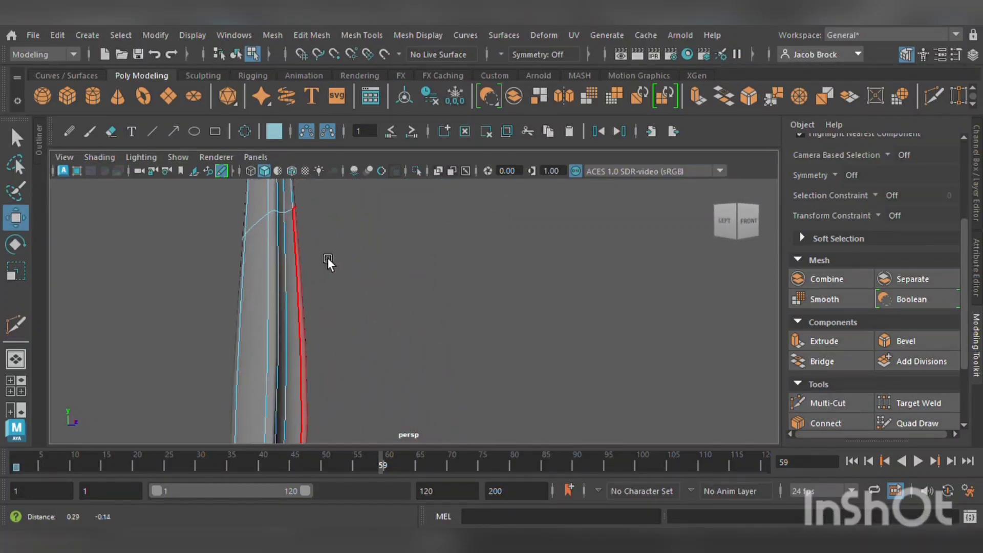
left_click_drag(327, 257, 309, 292, "alt")
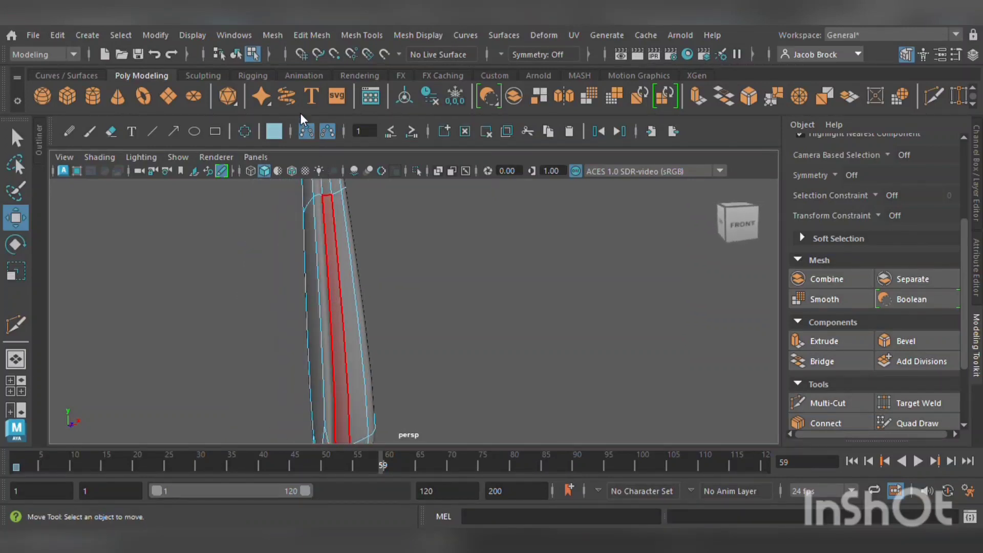
double_click(354, 306)
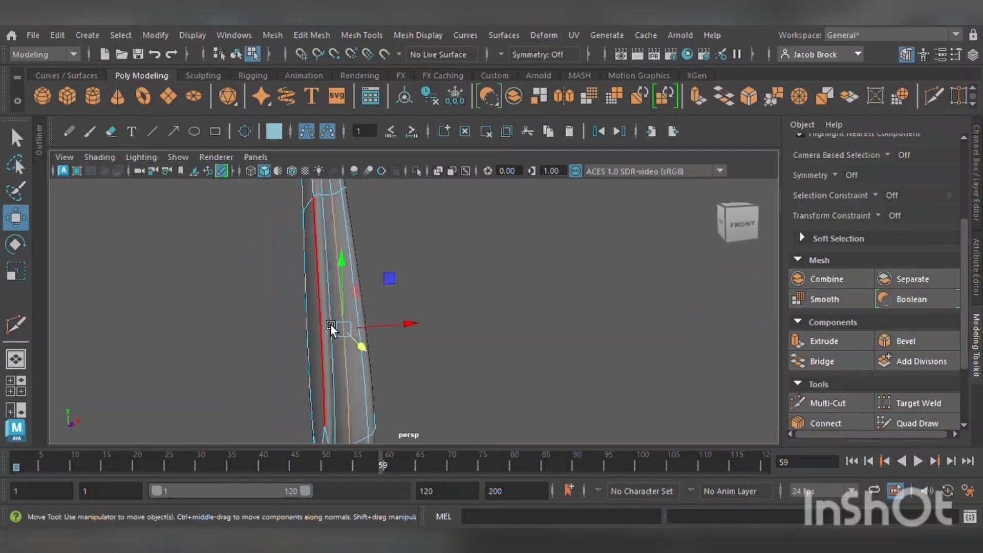
left_click_drag(326, 327, 462, 333, "alt")
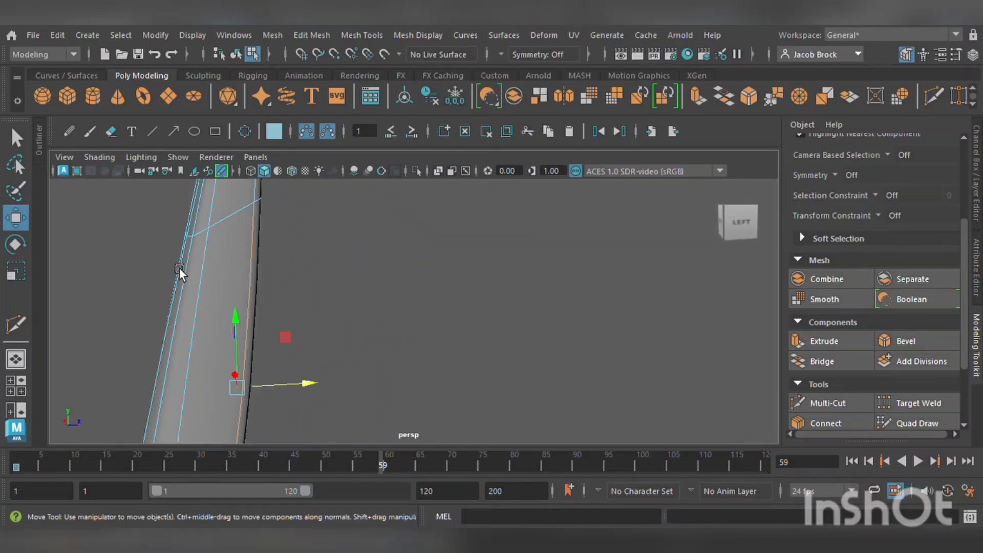
left_click_drag(210, 277, 520, 324, "alt")
left_click(519, 324)
left_click_drag(458, 340, 600, 323, "alt")
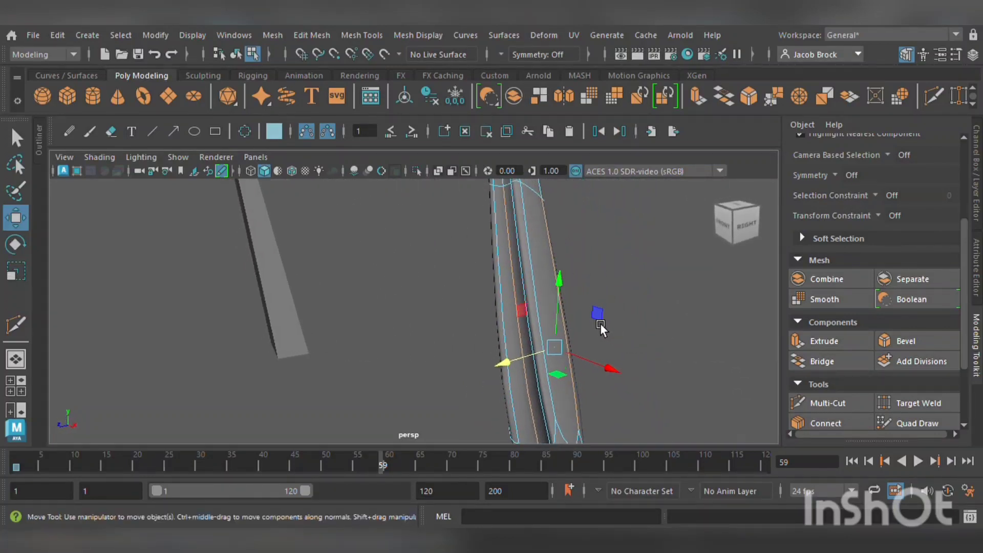
double_click(538, 299)
left_click(541, 297, "shift")
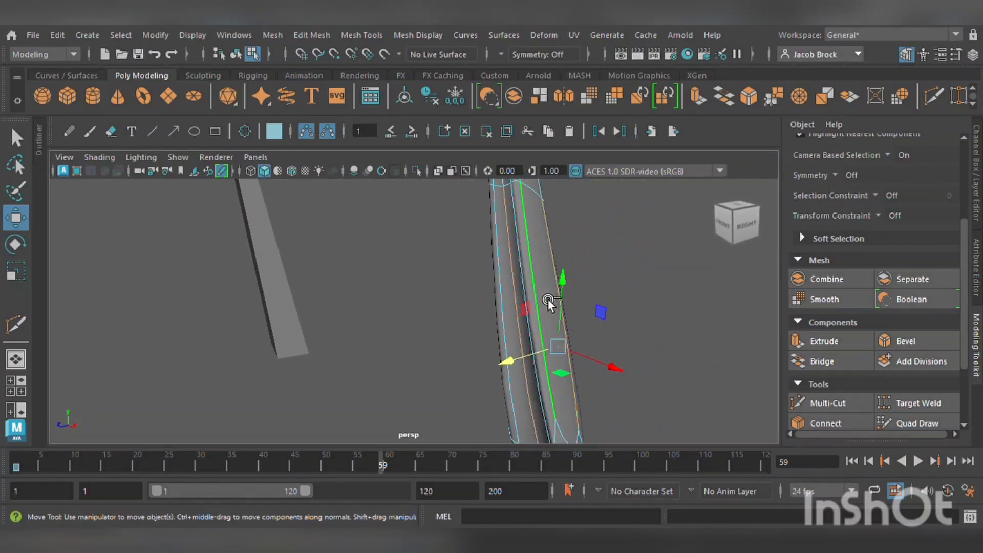
left_click(25, 274)
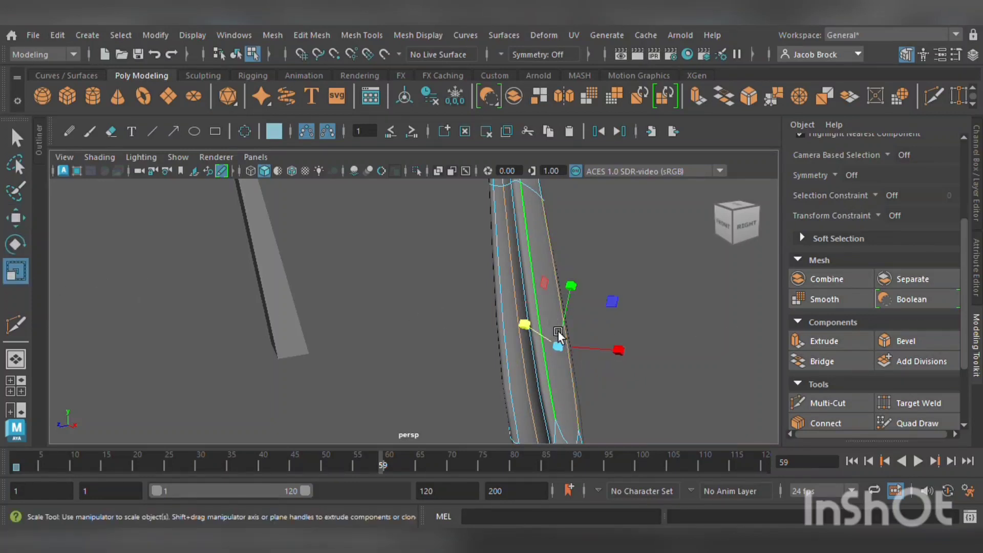
left_click_drag(561, 351, 486, 305)
scroll(539, 324, "down", 5)
scroll(461, 317, "up", 5)
left_click_drag(400, 325, 435, 327)
scroll(483, 307, "down", 5)
left_click_drag(511, 314, 480, 302, "alt")
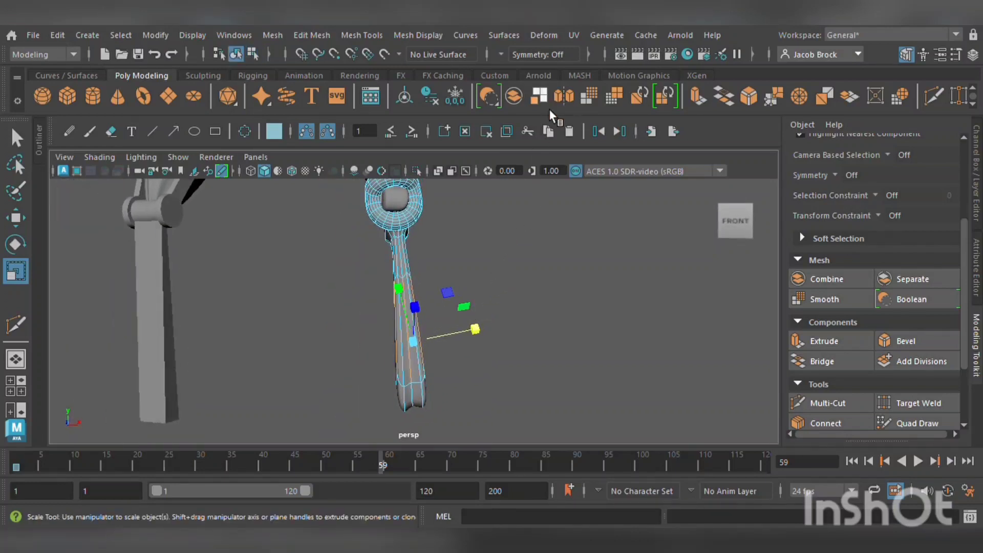
Clear the selection and inspect both lower legs from the side and the front
left_click(514, 274)
scroll(515, 275, "down", 4)
left_click_drag(515, 296, 365, 297, "alt")
scroll(445, 310, "up", 6)
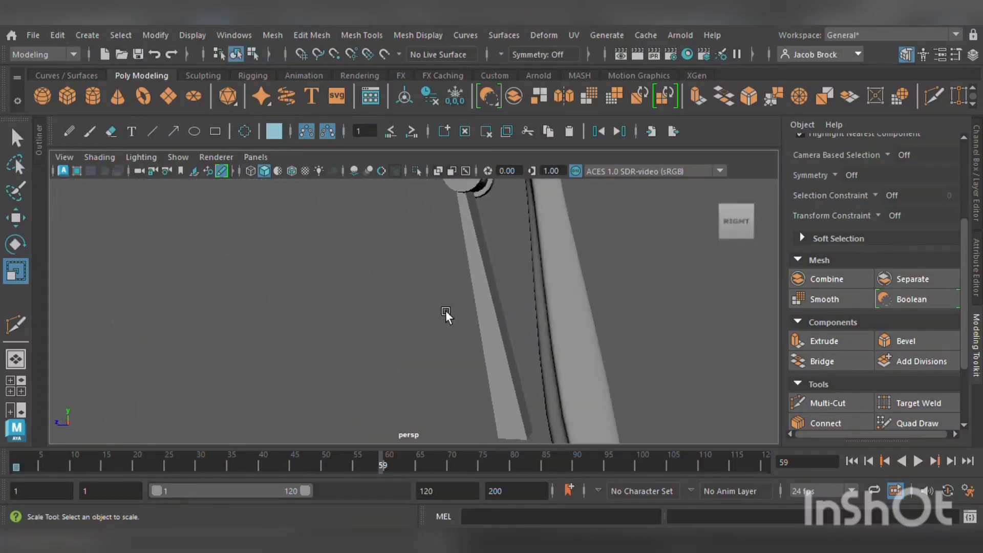
left_click_drag(445, 310, 591, 320, "alt")
scroll(552, 315, "down", 6)
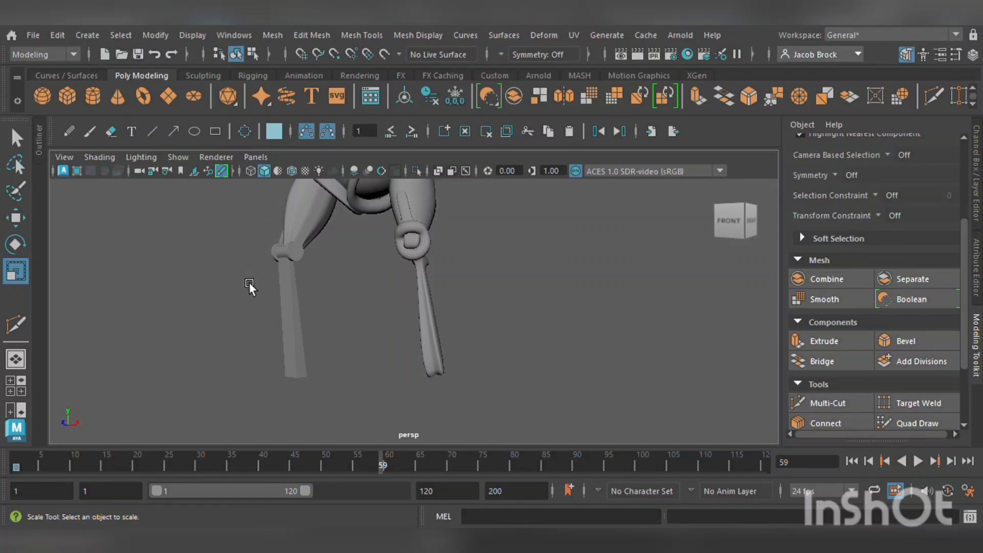
left_click_drag(248, 281, 288, 291, "alt")
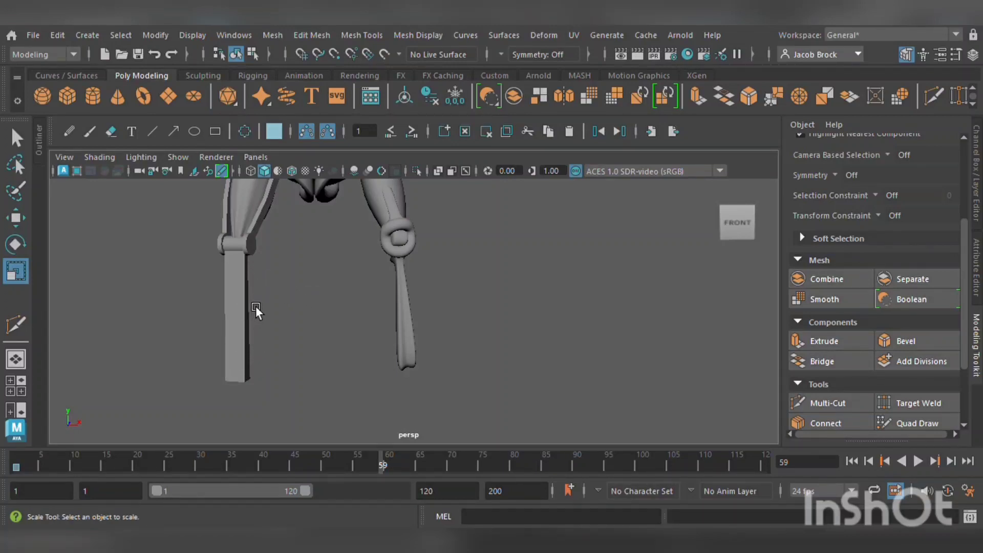
left_click_drag(279, 276, 462, 308, "alt")
Select the strip running along the other leg's thigh and switch it to face selection
left_click(363, 203)
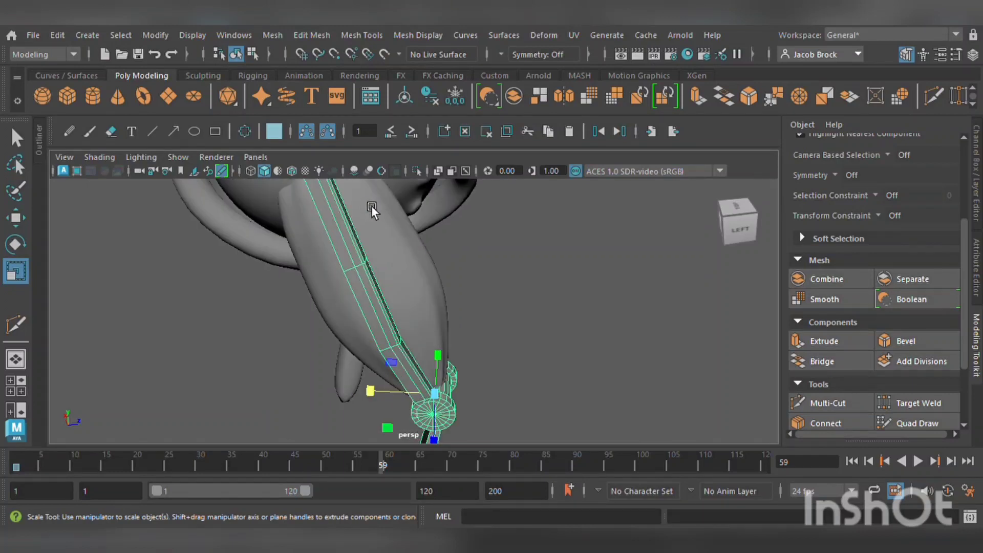
right_click_drag(371, 206, 444, 75, "alt")
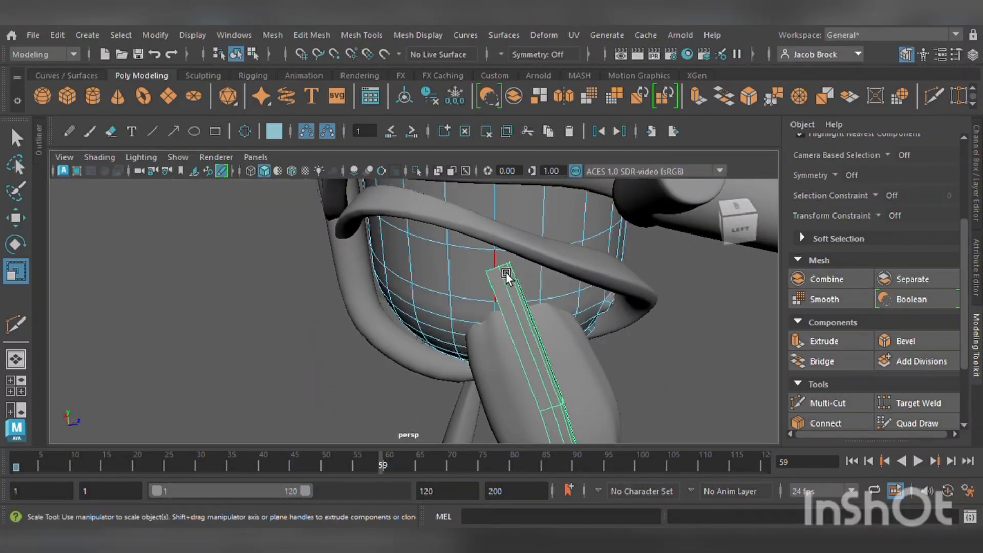
left_click(187, 311)
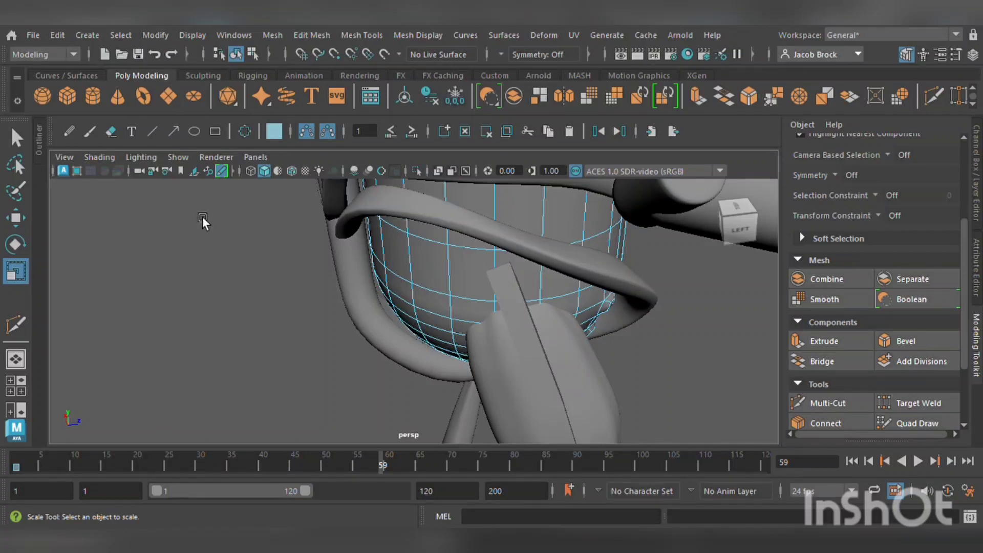
left_click(522, 302)
left_click(536, 344)
left_click(566, 419)
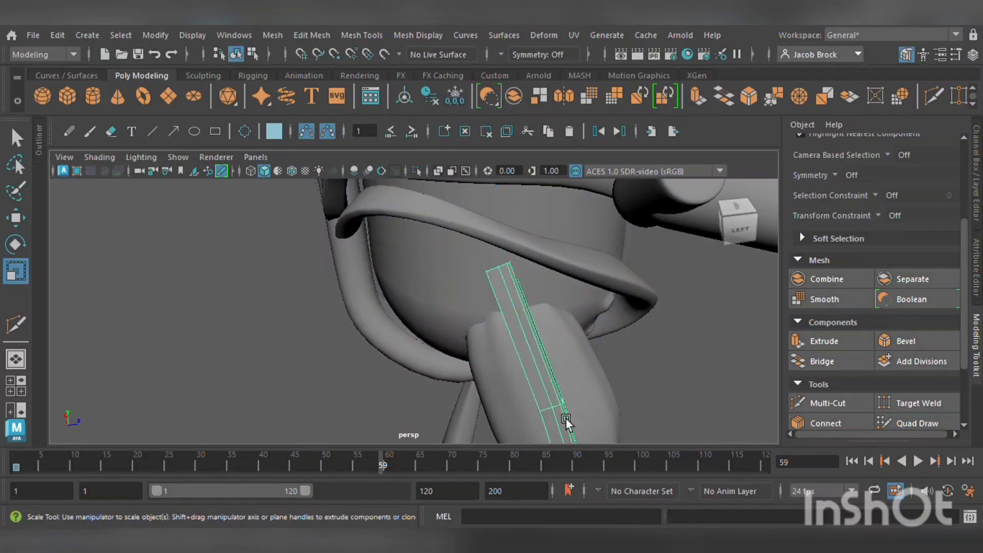
right_click_drag(476, 241, 499, 308)
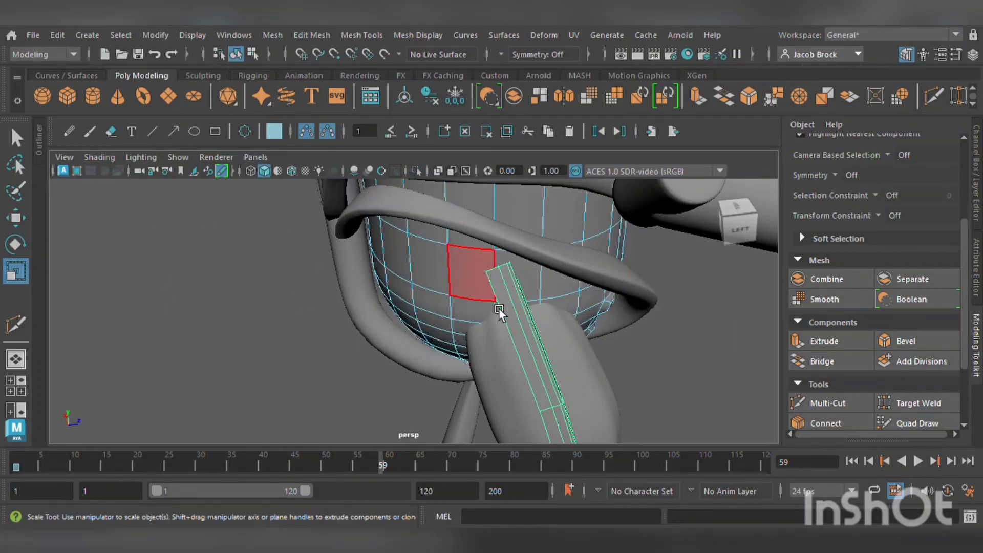
Select the thigh strip's upper end faces and move them down to the top of the thigh
scroll(530, 310, "up", 5)
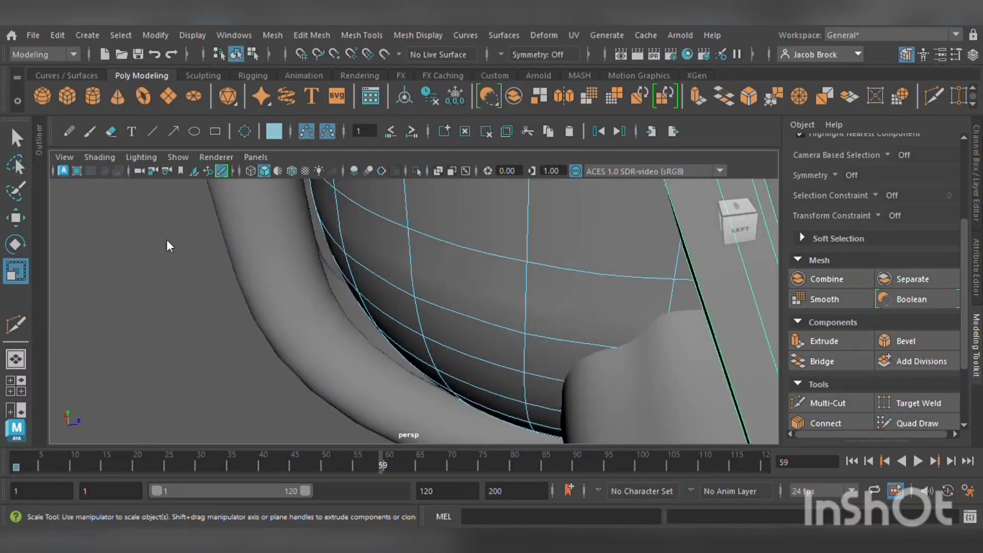
scroll(403, 320, "down", 5)
left_click_drag(415, 347, 456, 330, "alt")
scroll(457, 329, "up", 4)
scroll(458, 325, "up", 5)
scroll(473, 330, "down", 3)
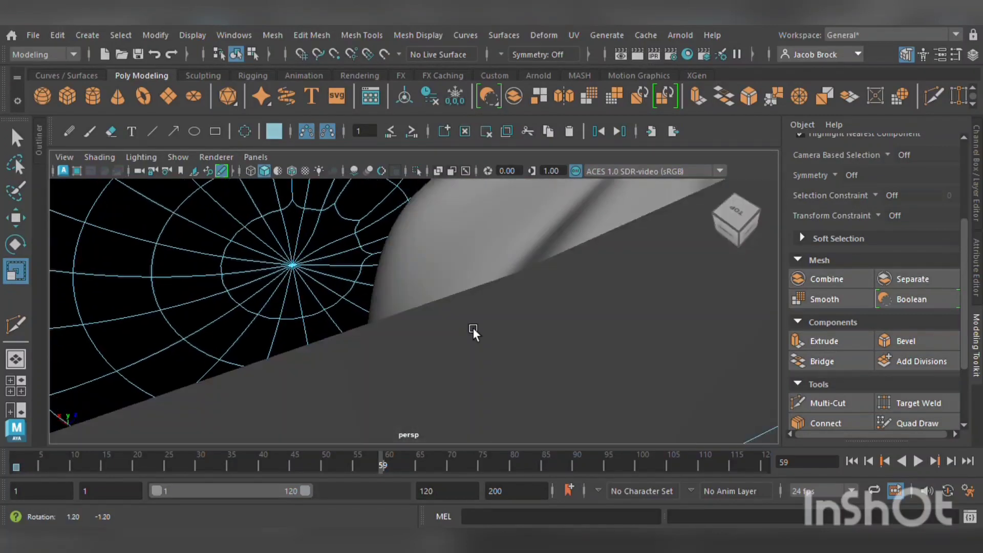
middle_click_drag(487, 318, 496, 393, "alt")
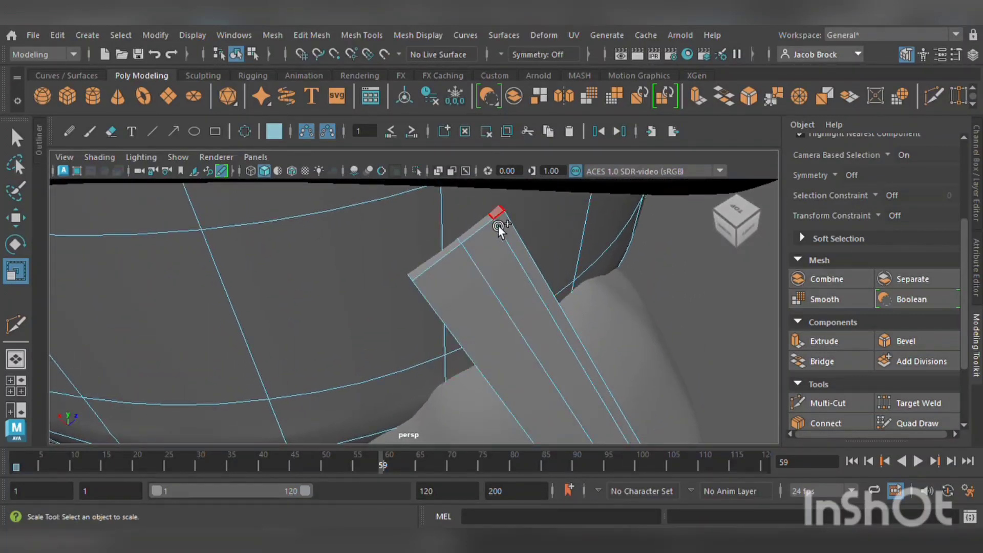
left_click(481, 261)
scroll(506, 282, "down", 3)
middle_click_drag(531, 305, 466, 267, "alt")
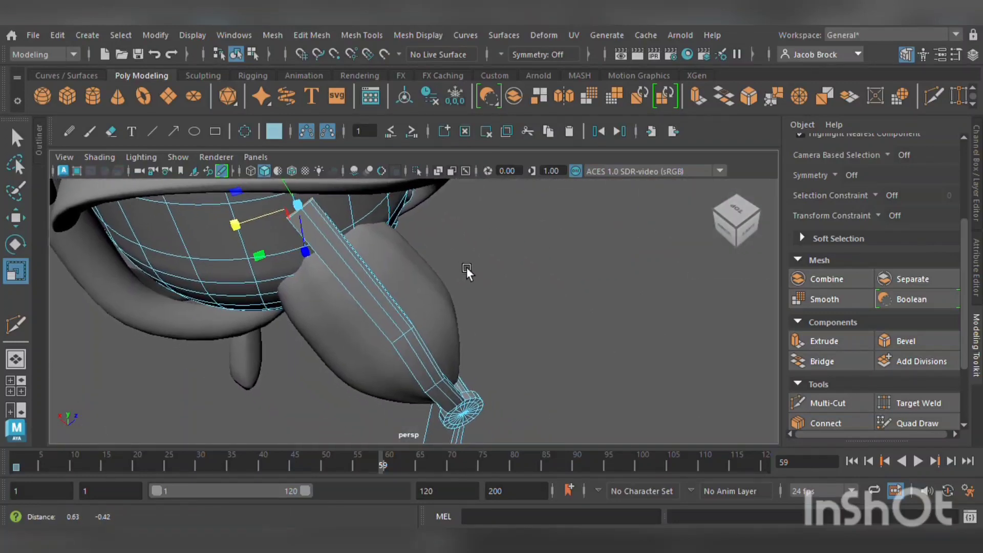
left_click(16, 218)
left_click_drag(295, 197, 229, 287)
left_click_drag(162, 212, 245, 253)
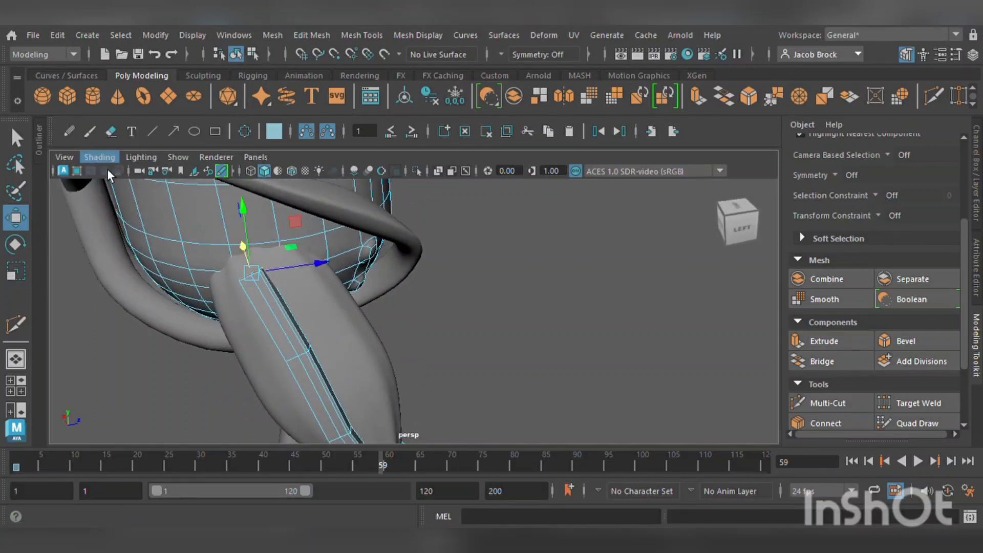
Create a polygon cylinder and rotate it onto its side so its flat end faces sideways
key("a")
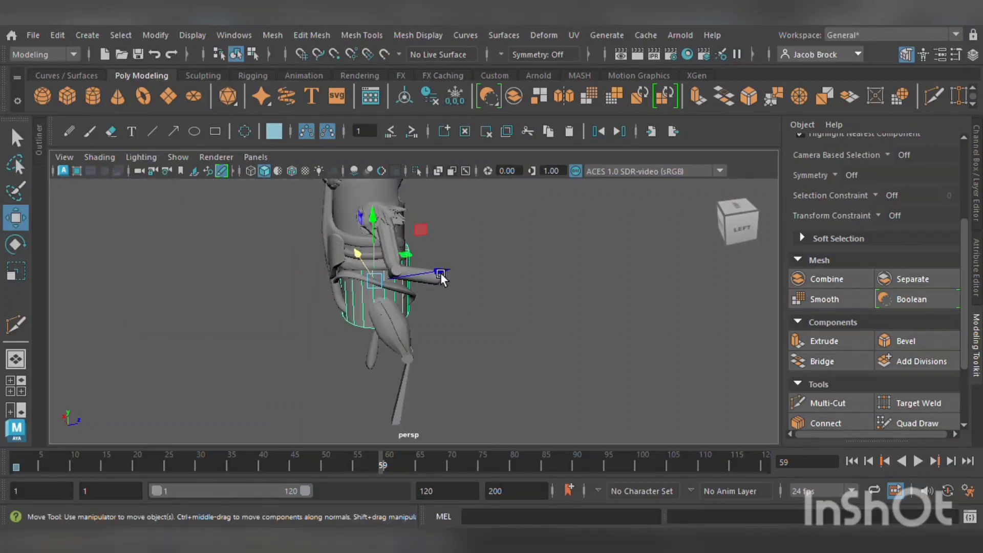
left_click_drag(440, 273, 318, 205, "alt")
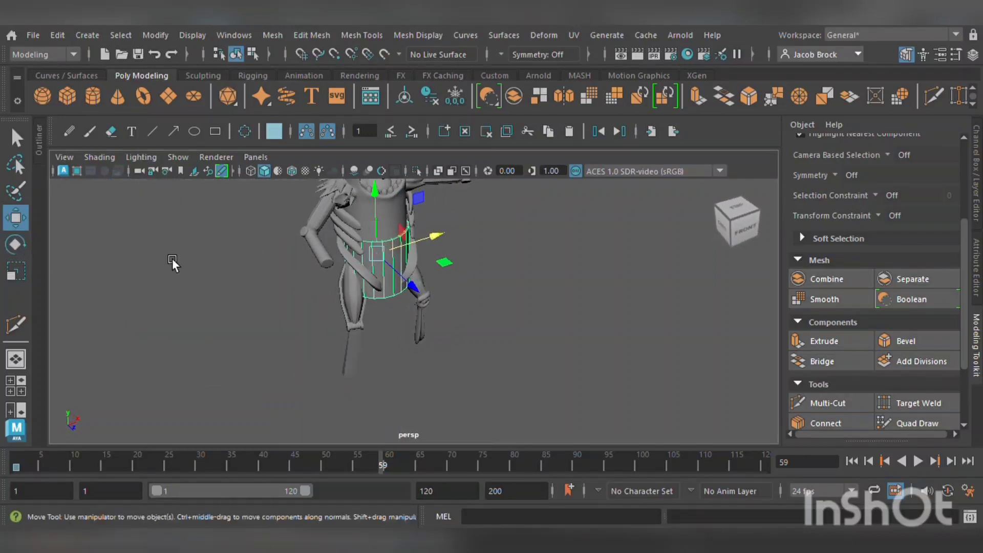
key("e")
left_click_drag(358, 213, 266, 310)
Shrink the cylinder uniformly and move it sideways out of the body to the top of the thigh
left_click(15, 272)
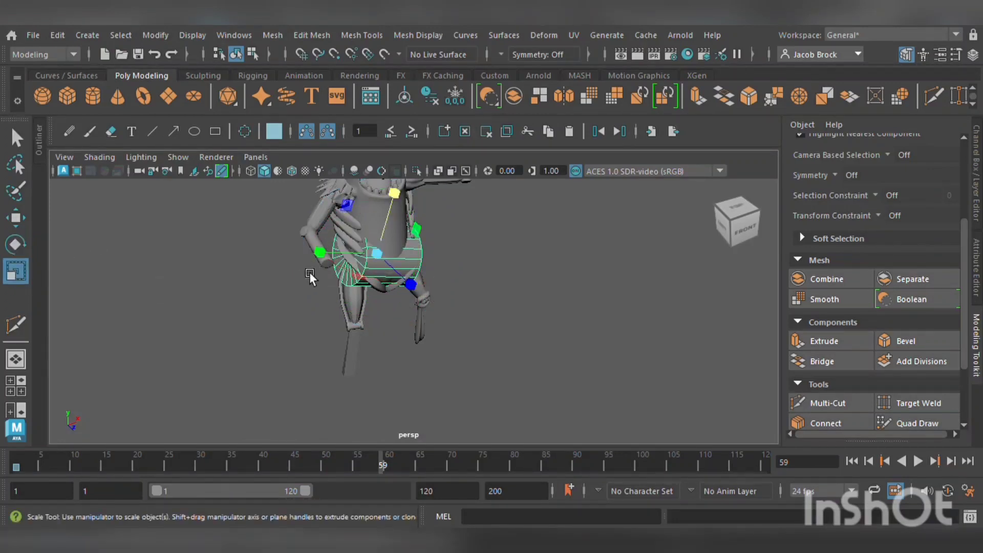
left_click_drag(383, 256, 335, 265)
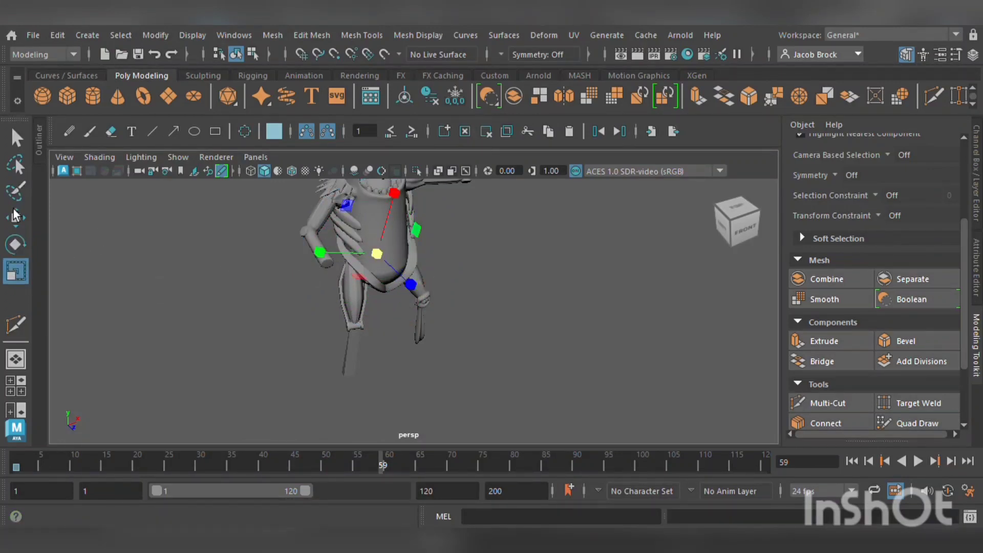
key("w")
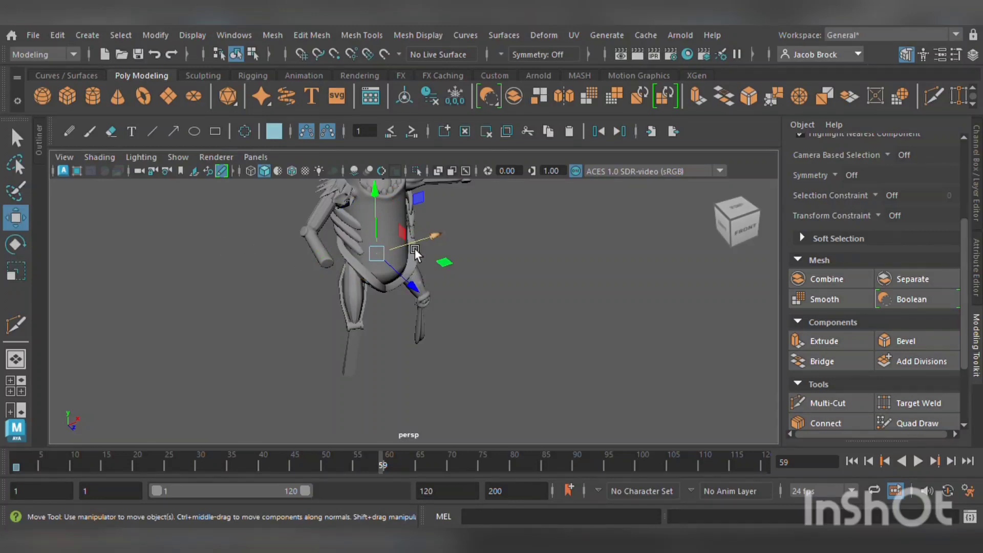
left_click_drag(414, 247, 369, 260)
left_click_drag(336, 290, 431, 271, "alt")
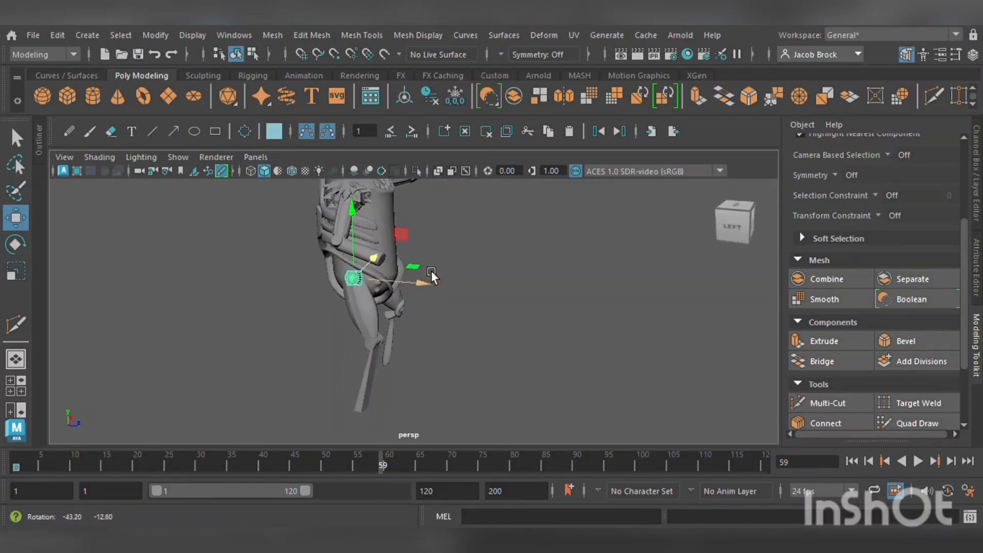
Scale the cylinder down to about 0.049 uniformly and position it at the upper end of the thigh strip
scroll(409, 279, "up", 5)
left_click(19, 274)
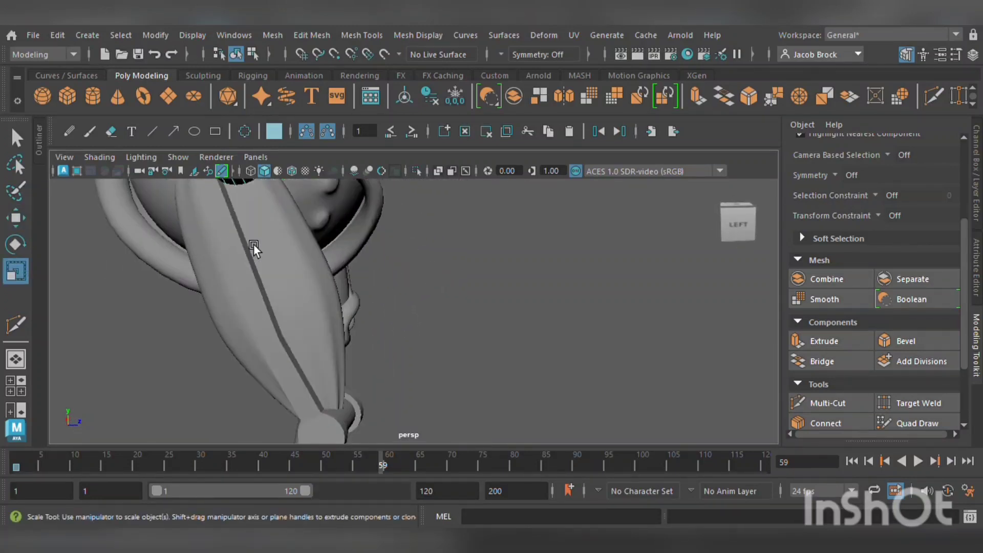
scroll(253, 246, "down", 5)
key("w")
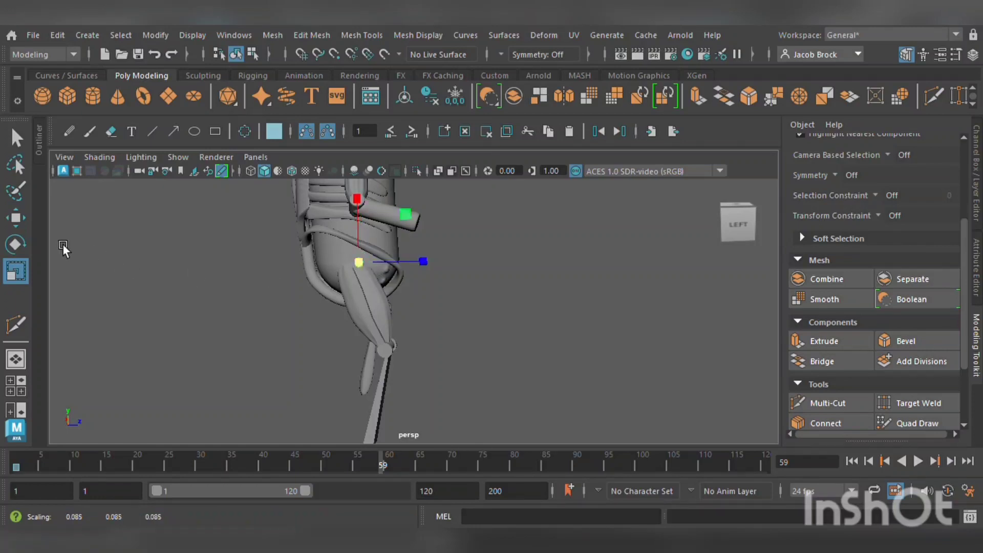
left_click_drag(417, 225, 406, 229)
scroll(392, 262, "up", 5)
middle_click_drag(292, 284, 449, 354, "alt")
mouse_move(442, 320)
left_mouse_down("alt")
mouse_move(462, 334)
mouse_move(450, 333)
left_mouse_up("alt")
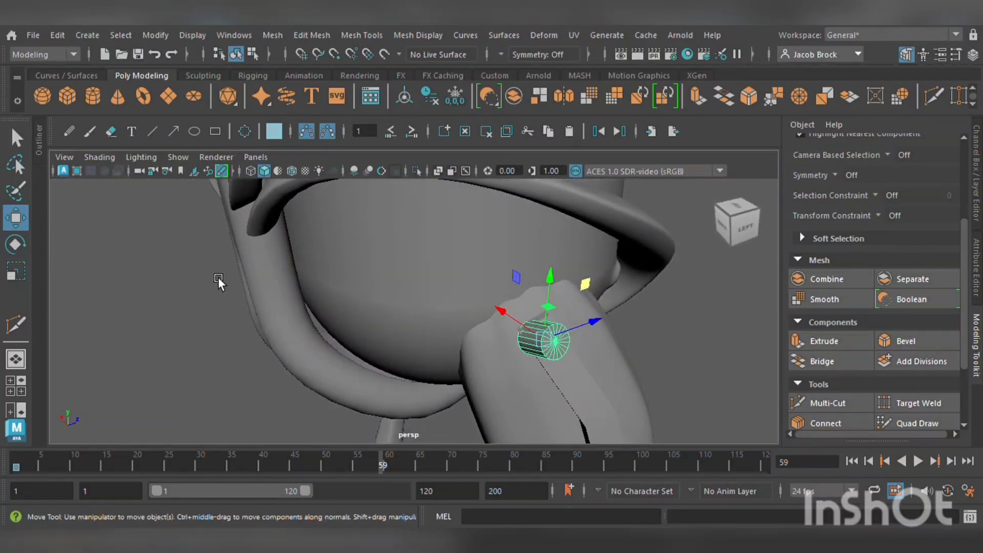
left_click(16, 271)
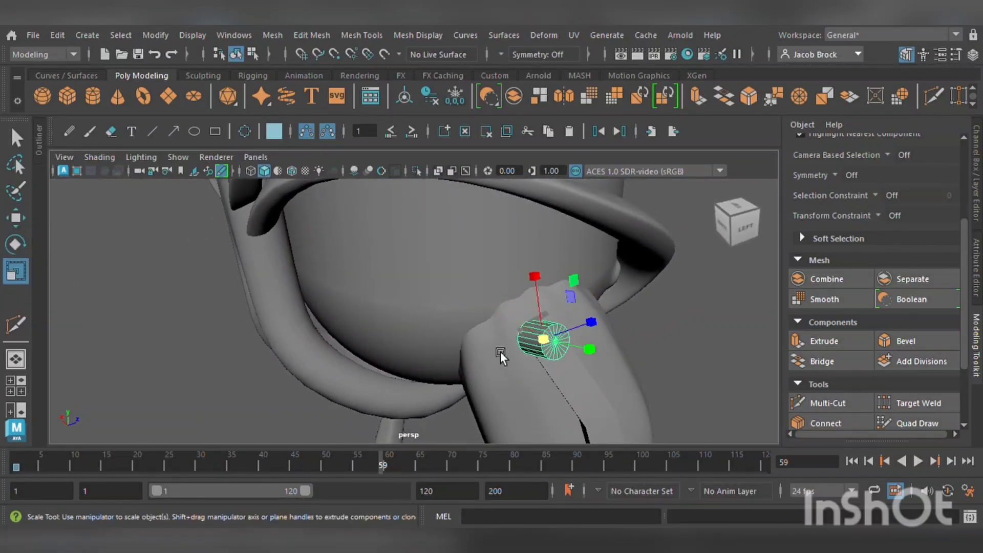
left_click_drag(556, 346, 539, 340)
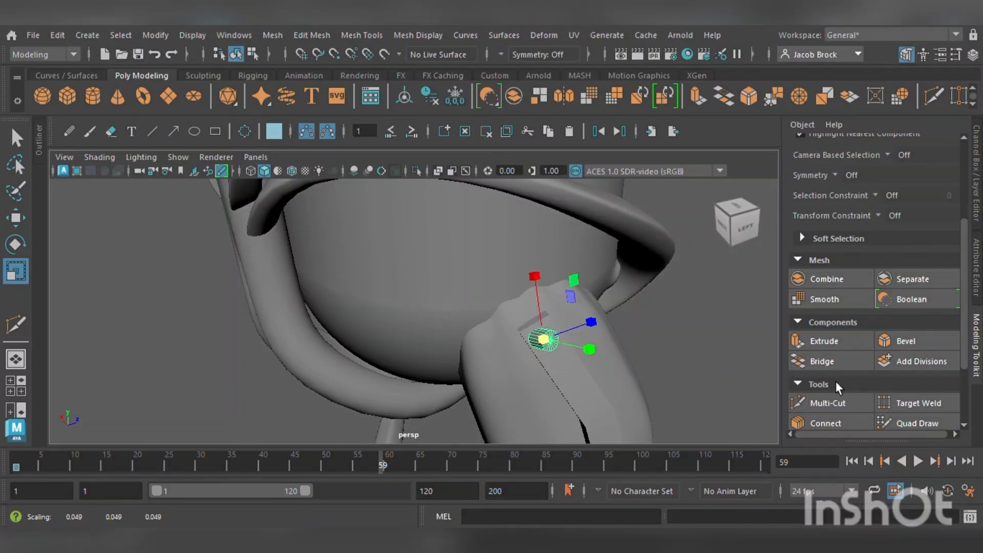
Insert edge loops around the small cylinder near its flat ends with Multi-Cut
left_click(825, 403)
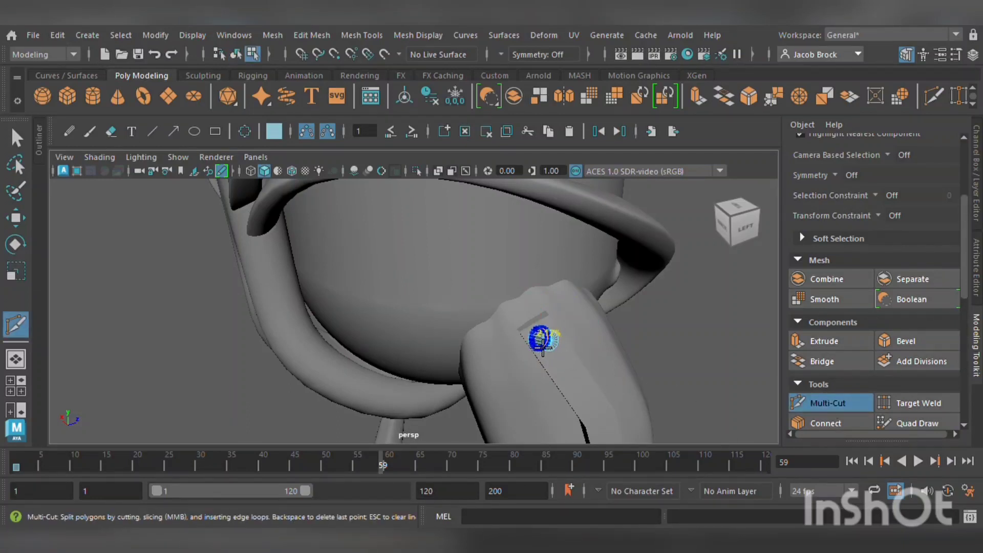
scroll(555, 344, "up", 5)
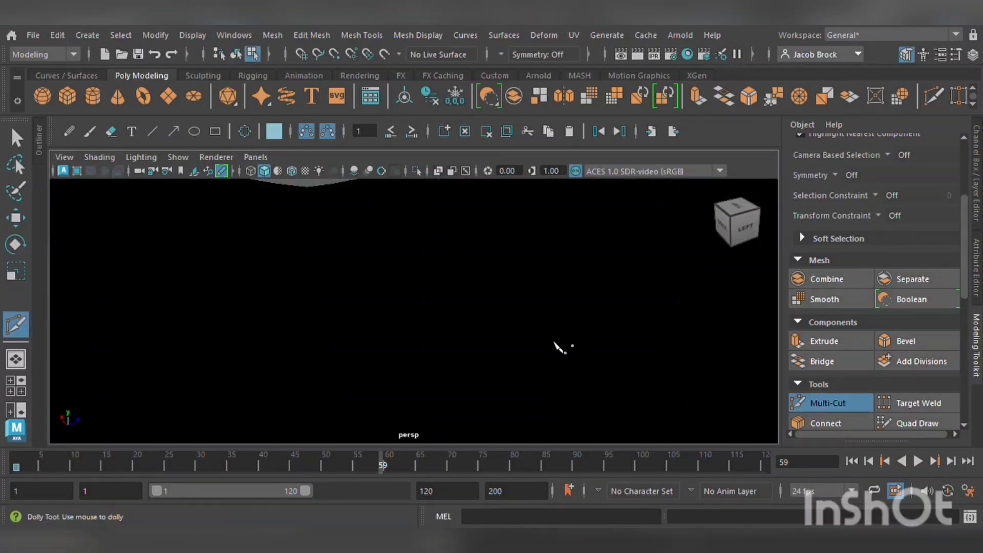
scroll(558, 337, "down", 1)
scroll(558, 338, "down", 2)
middle_click_drag(553, 348, 517, 340, "alt")
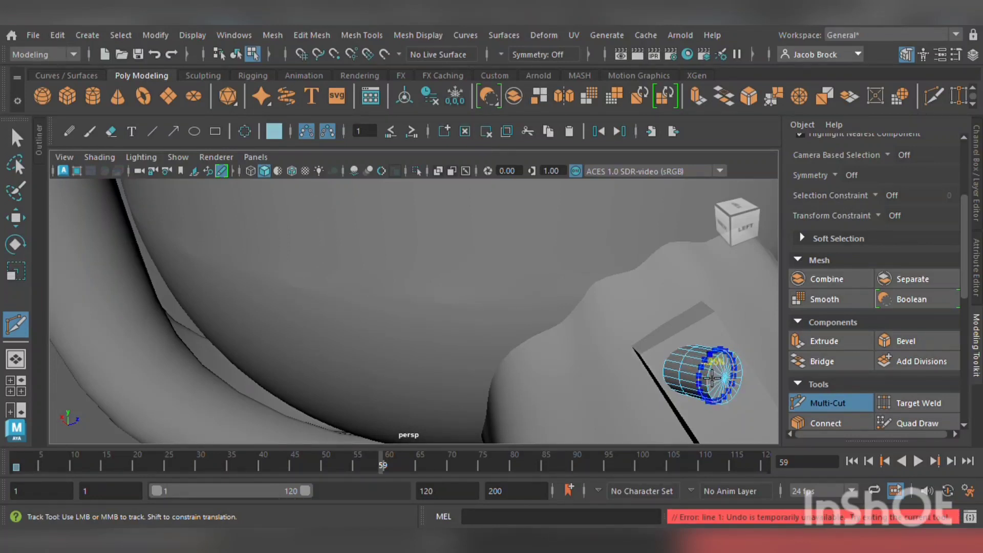
left_click(712, 375, "ctrl")
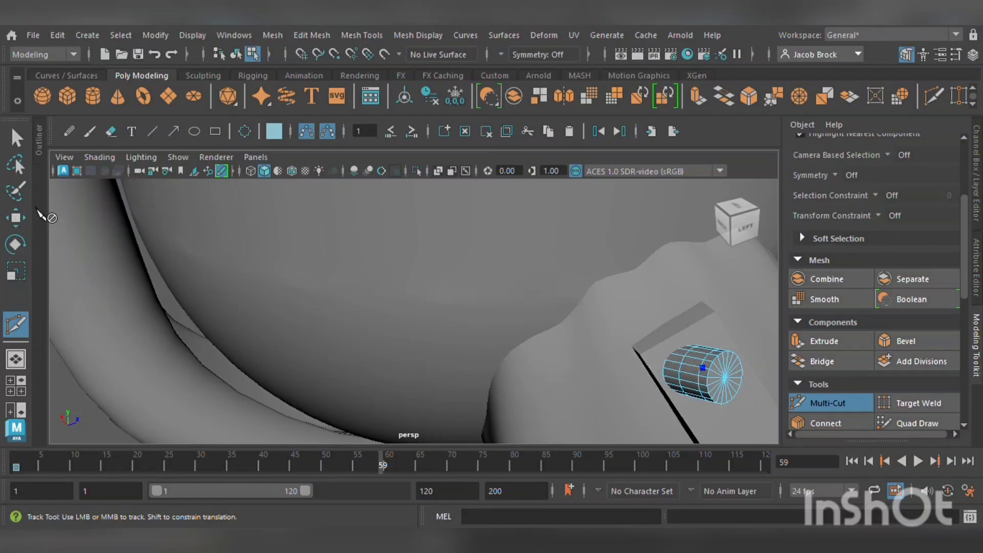
Rotate the cylinder to about -30.5, 0, 70.8 degrees, preview it smoothed and seat it as a peg in the thigh strip
left_click(16, 218)
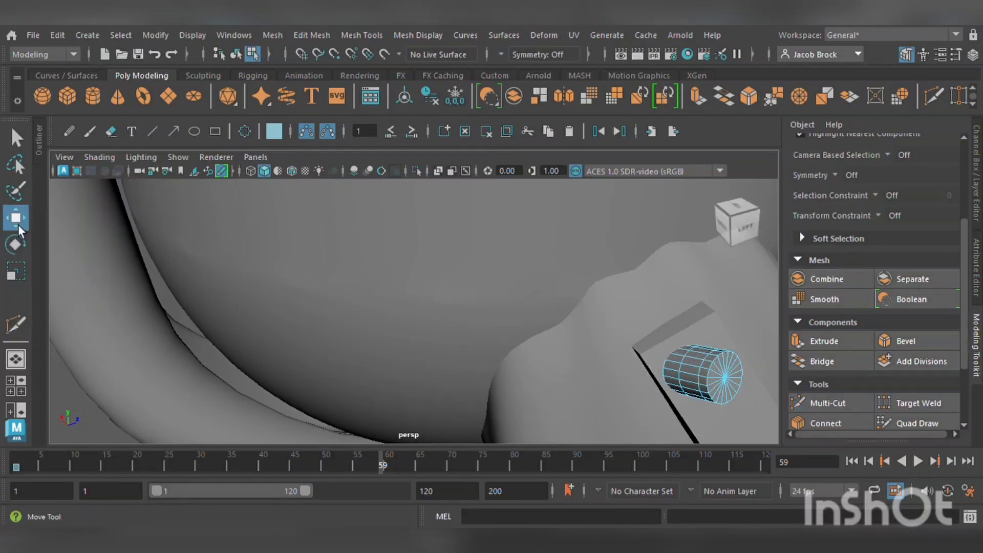
key("F8")
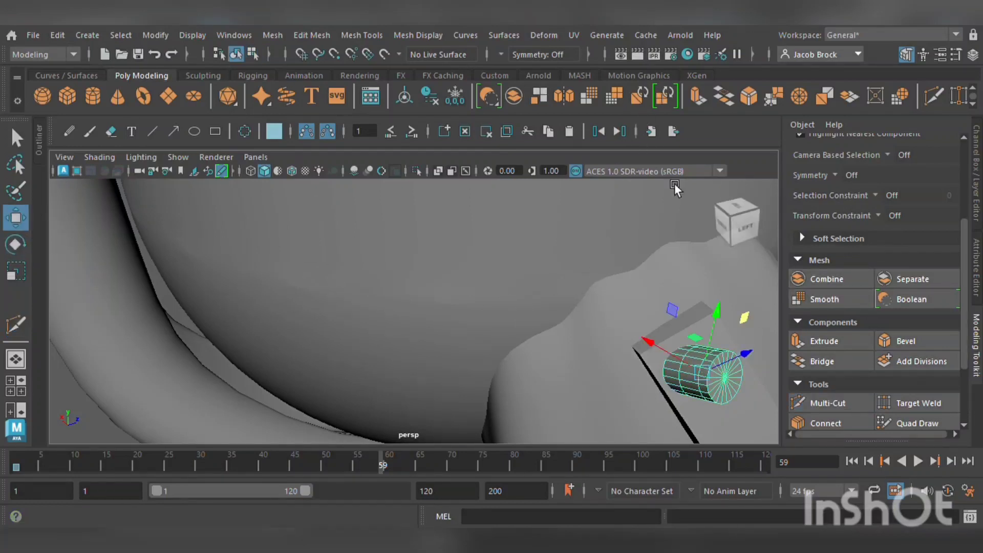
left_click(15, 244)
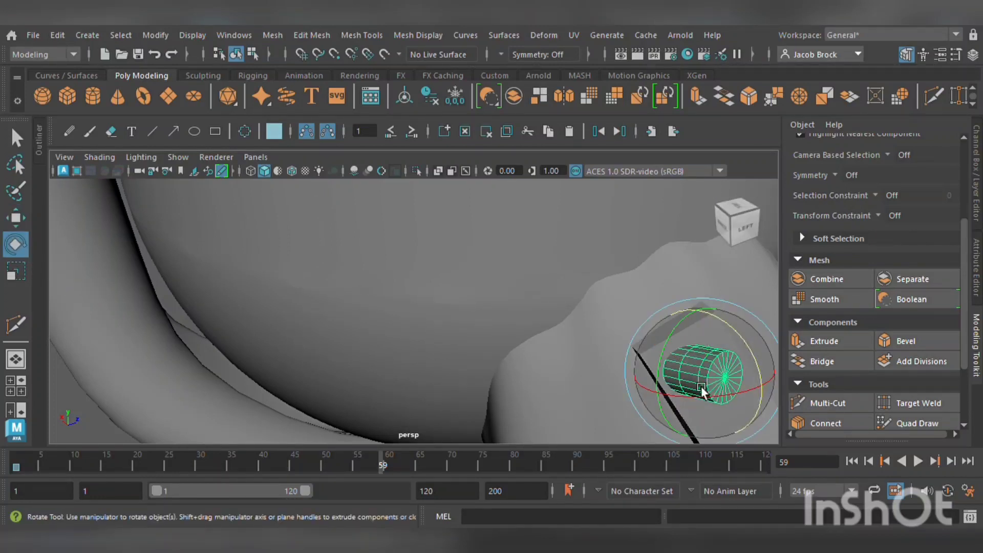
left_click_drag(710, 397, 674, 400)
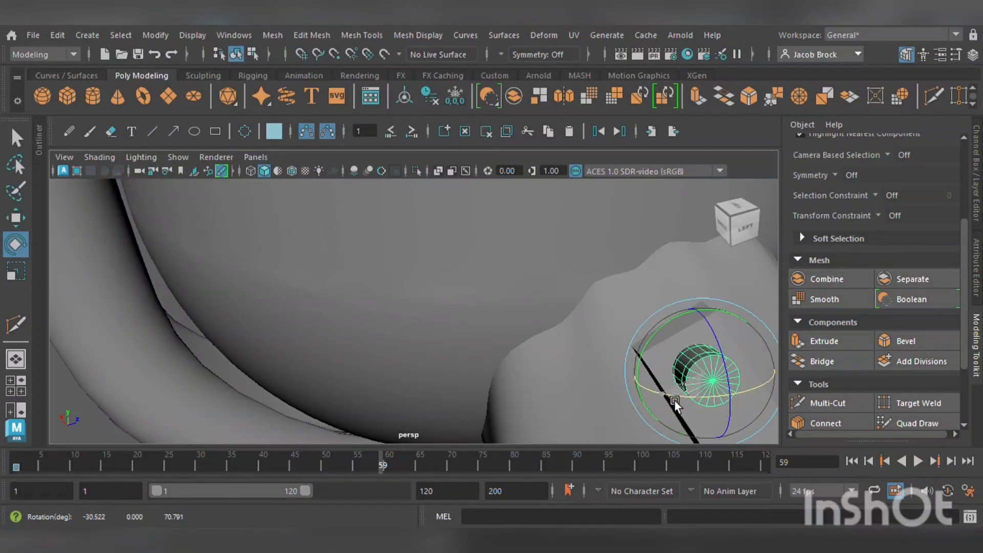
key("3")
right_click_drag(713, 350, 83, 275, "alt")
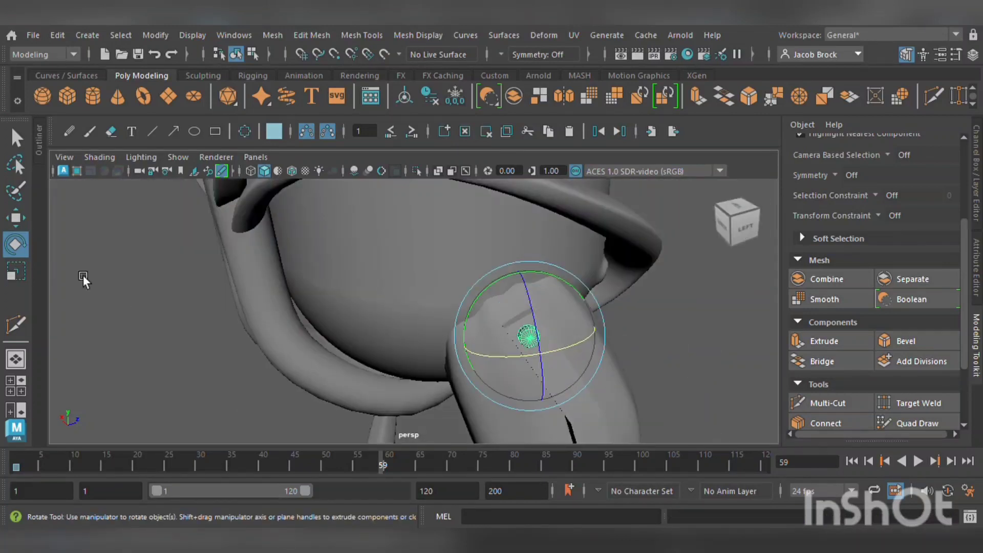
left_click(17, 221)
left_click_drag(538, 386, 527, 347, "alt")
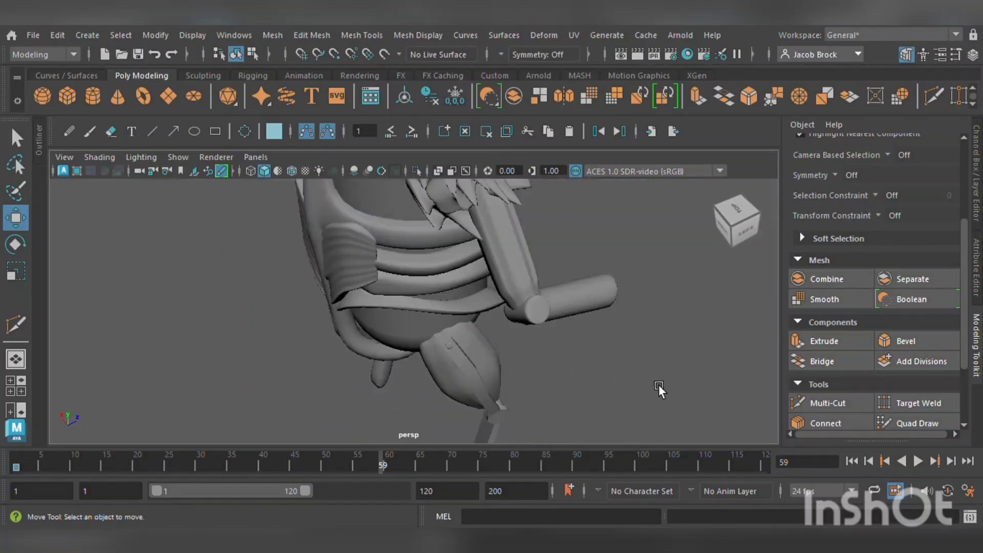
Select the mesh with the knee joint, lower leg and thigh strips and preview it smoothed
left_click_drag(658, 385, 432, 302, "alt")
scroll(387, 324, "up", 6)
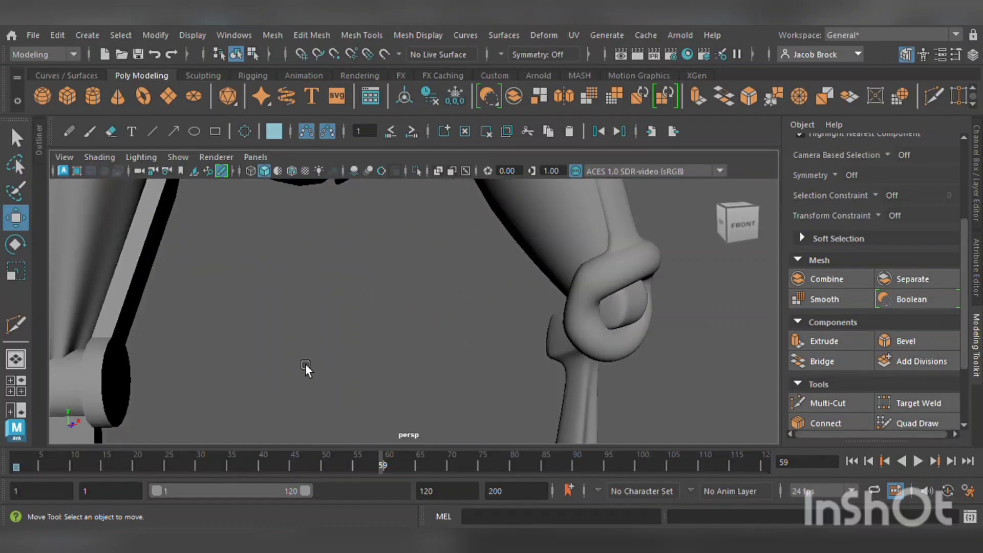
middle_click_drag(305, 364, 485, 309, "alt")
left_click(183, 358)
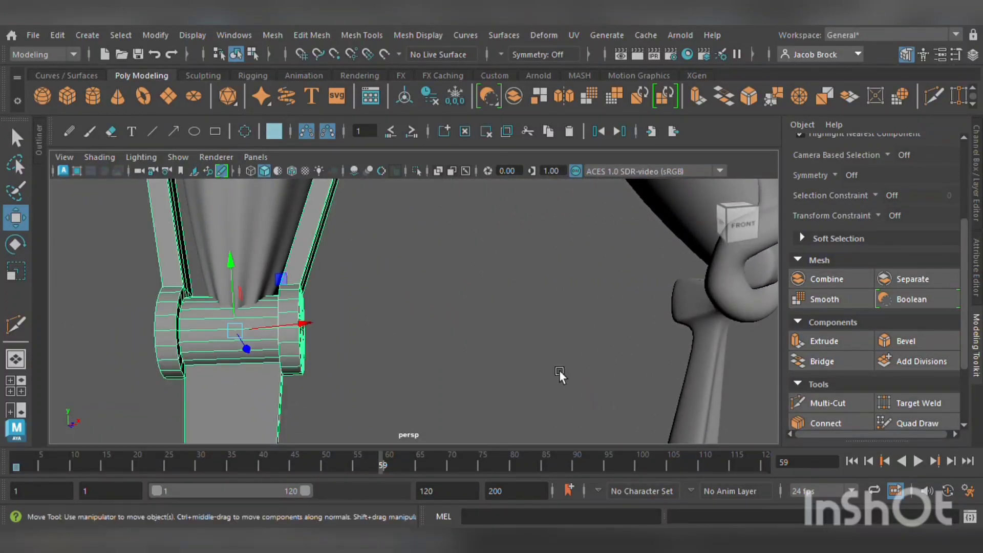
middle_click_drag(559, 370, 594, 288, "alt")
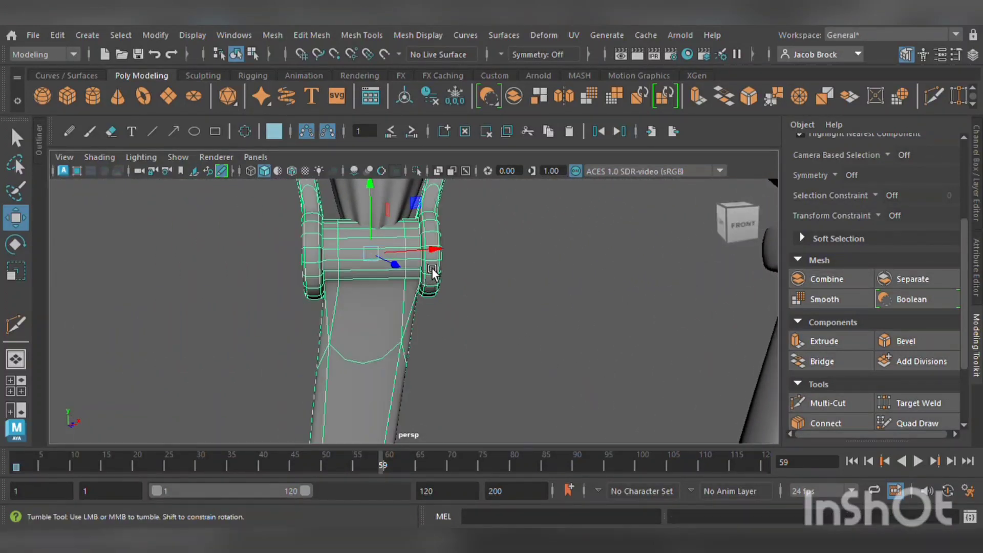
left_click_drag(431, 268, 499, 337, "alt")
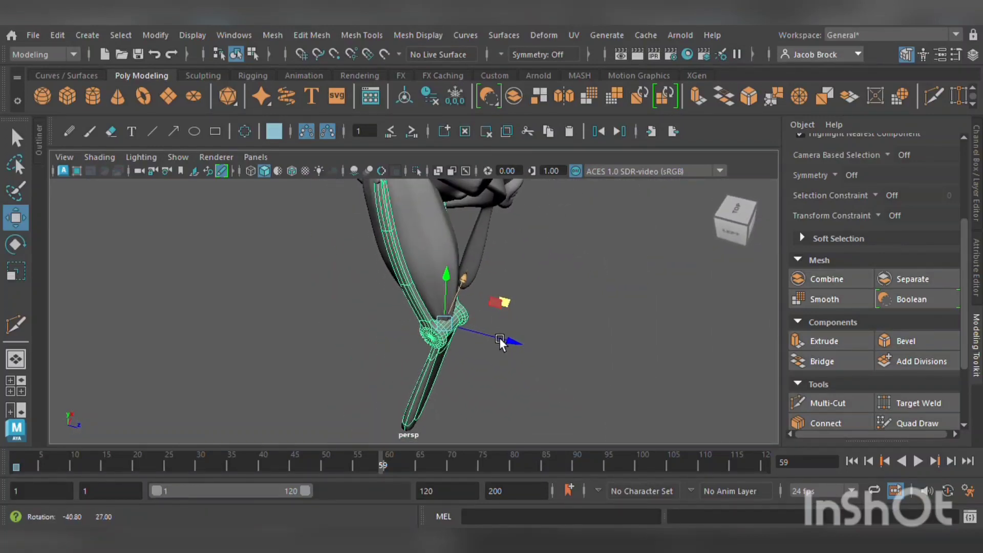
Insert an edge loop close to the thigh strip's upper end and turn the smooth preview back on
left_click_drag(417, 260, 447, 326, "alt")
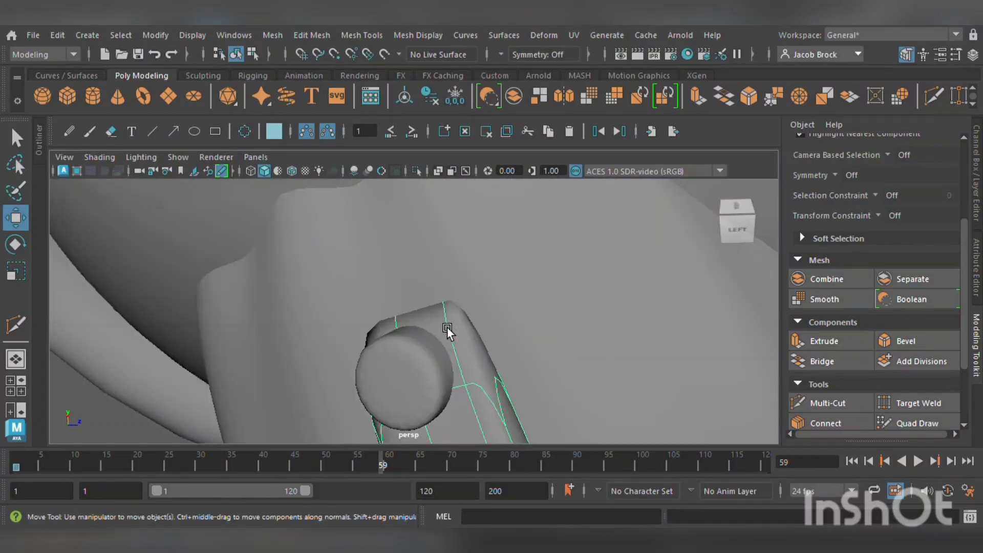
key("1")
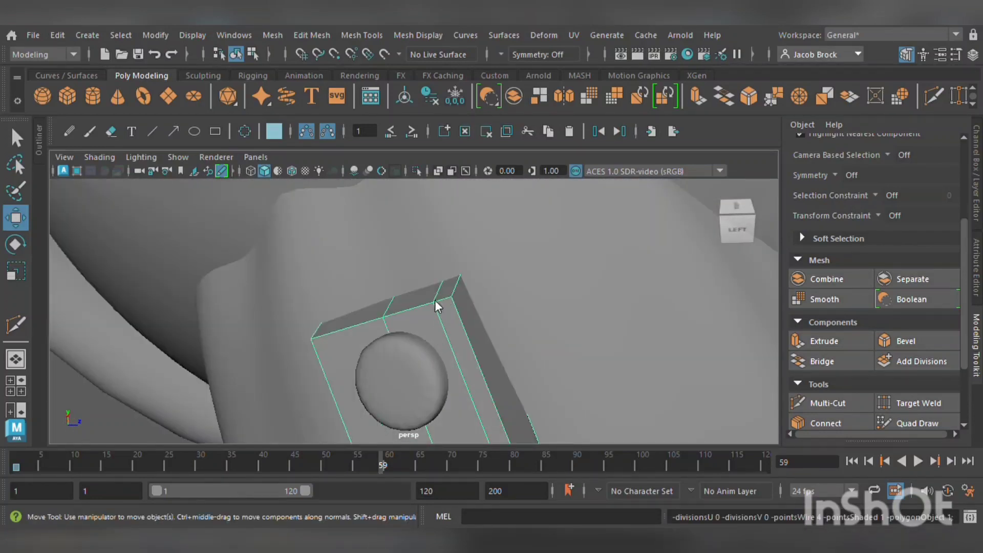
left_click(828, 403)
left_click(460, 321, "ctrl")
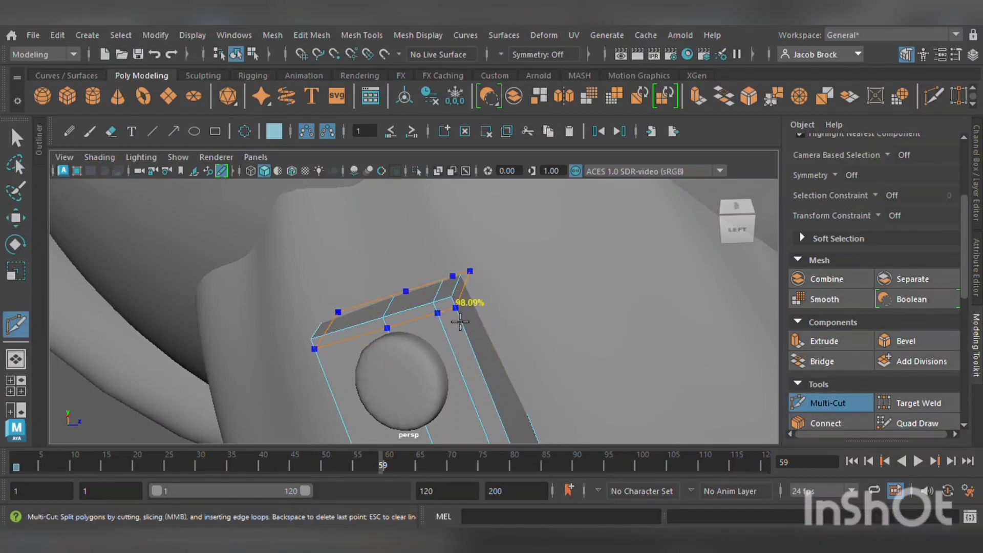
key("3")
Insert edge loops along the lower leg's side edge and across near its bottom end, then preview it smoothed
left_click_drag(421, 407, 452, 405, "alt")
middle_click_drag(452, 405, 468, 188, "alt")
middle_click_drag(422, 241, 461, 154, "alt")
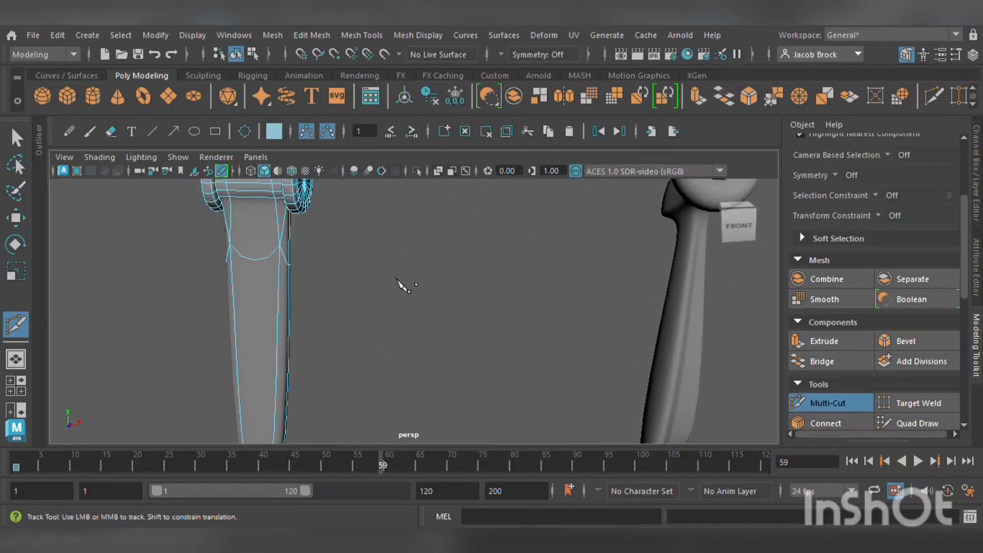
middle_click_drag(396, 278, 415, 199, "alt")
scroll(384, 245, "down", 3)
scroll(361, 282, "up", 3)
key("1")
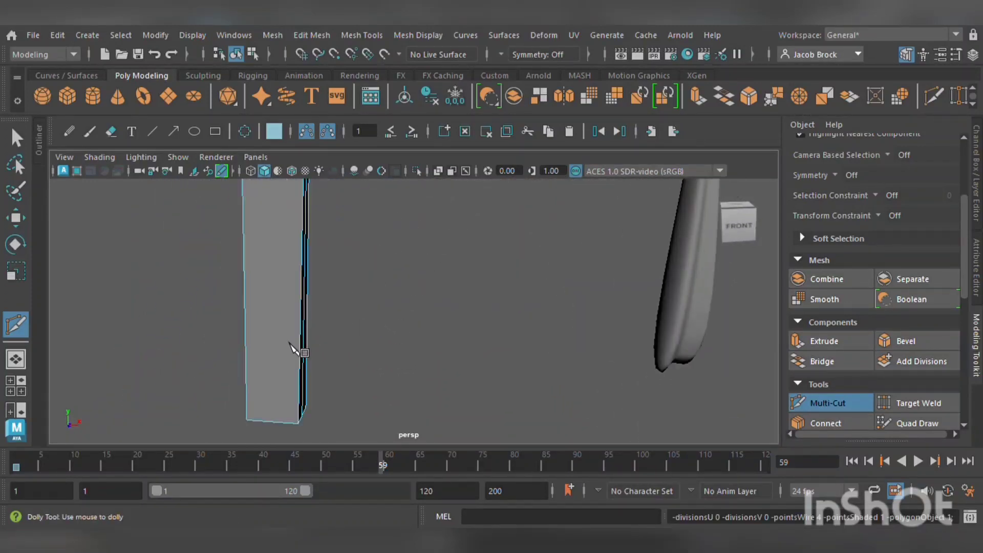
left_click(298, 420, "ctrl")
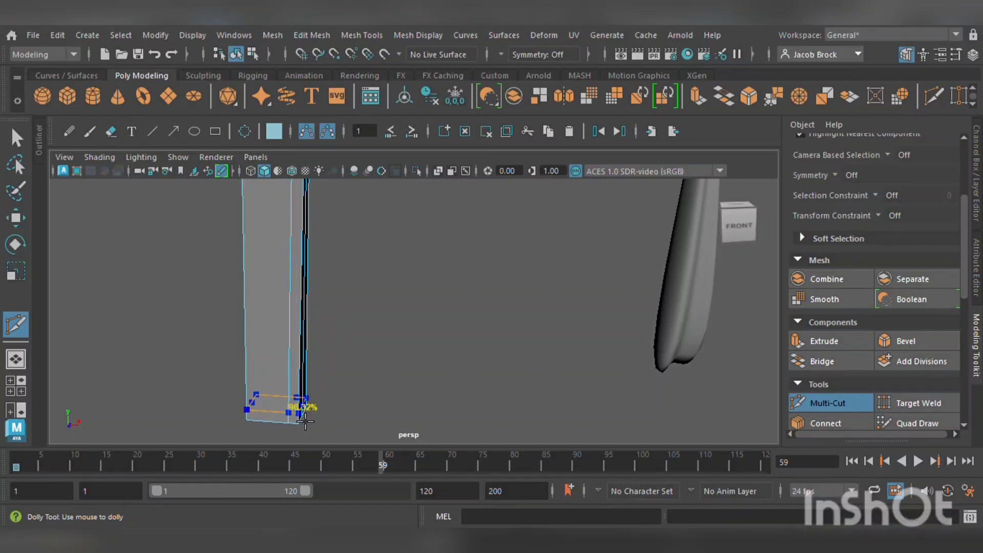
key("3")
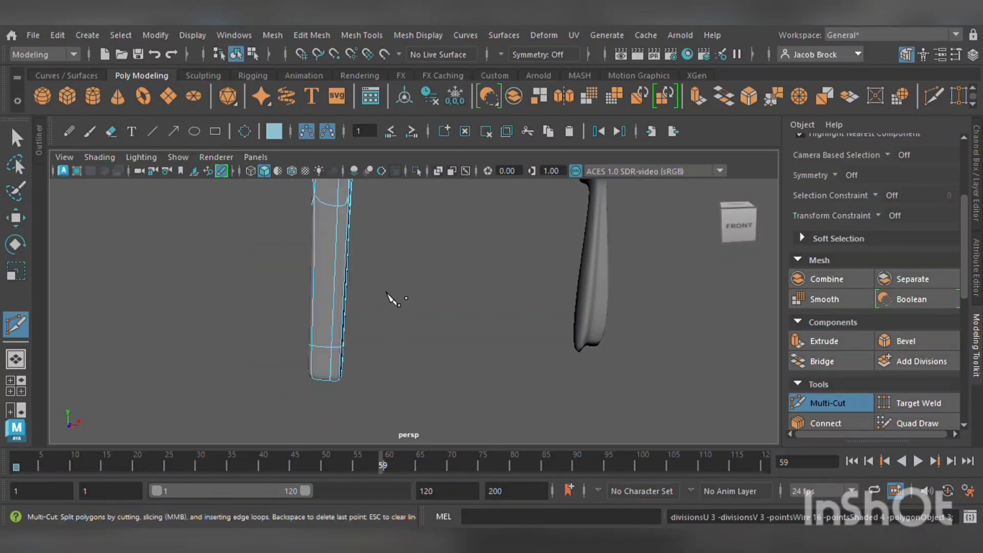
Clear the selection and inspect both legs and the whole character from the front
left_click_drag(397, 287, 375, 248, "alt")
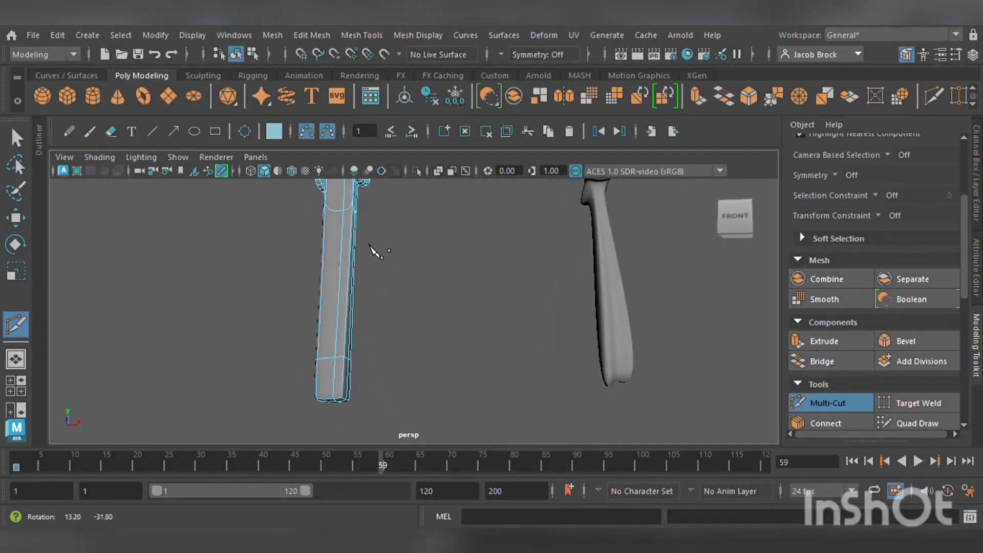
left_click(20, 217)
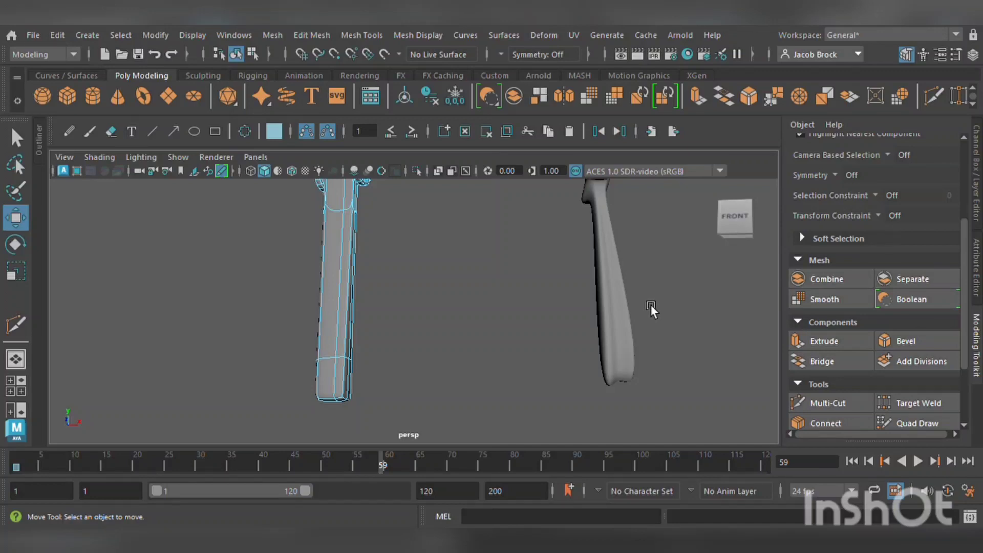
middle_click_drag(612, 282, 581, 423, "alt")
scroll(546, 318, "down", 6)
scroll(553, 305, "up", 1)
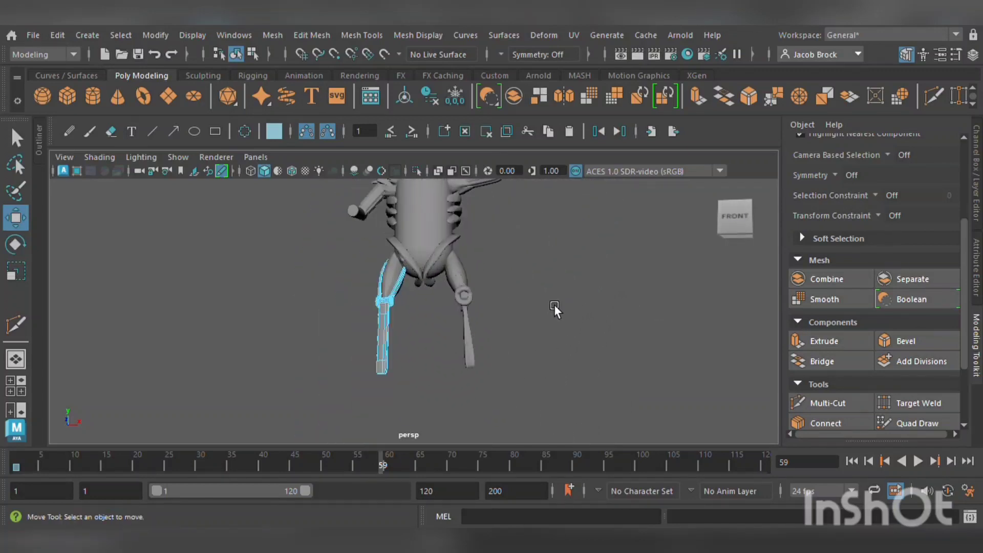
middle_click_drag(554, 305, 564, 373, "alt")
mouse_move(564, 373)
left_mouse_down("alt")
mouse_move(597, 345)
mouse_move(760, 361)
mouse_move(740, 339)
mouse_move(580, 374)
mouse_move(551, 365)
left_mouse_up("alt")
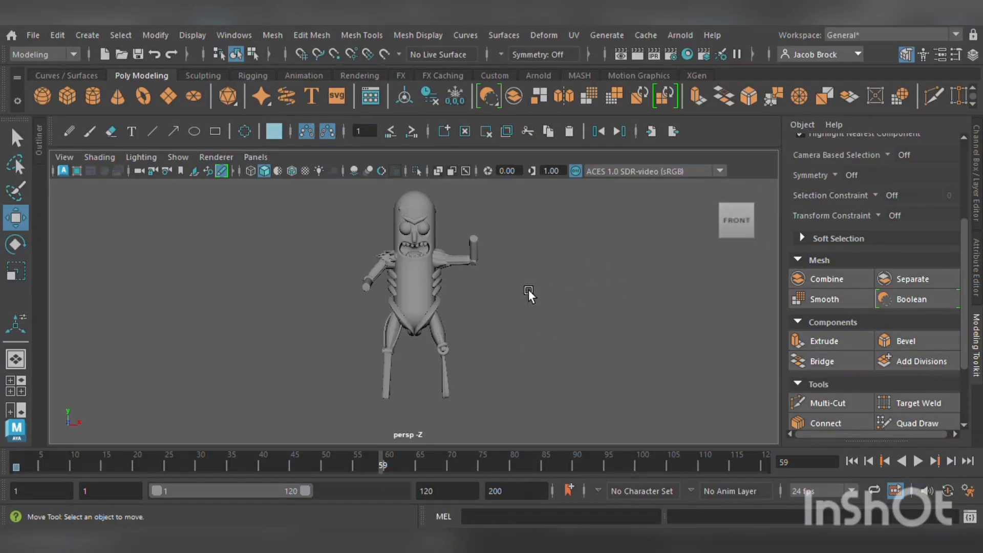
scroll(515, 309, "up", 2)
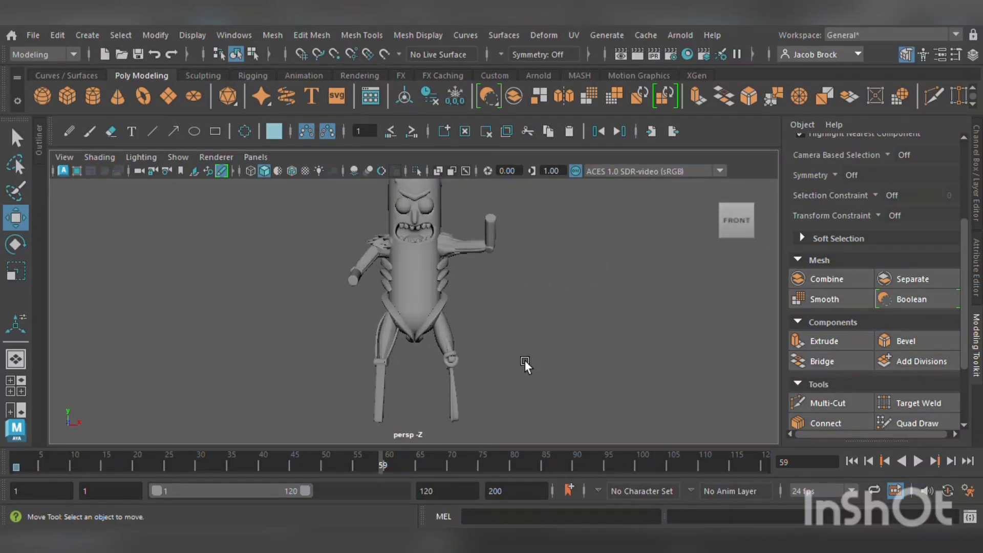
Create a polygon cube, move it about 8.5 cm forward in front of the character, and lower it below the body
middle_click_drag(524, 361, 523, 338, "alt")
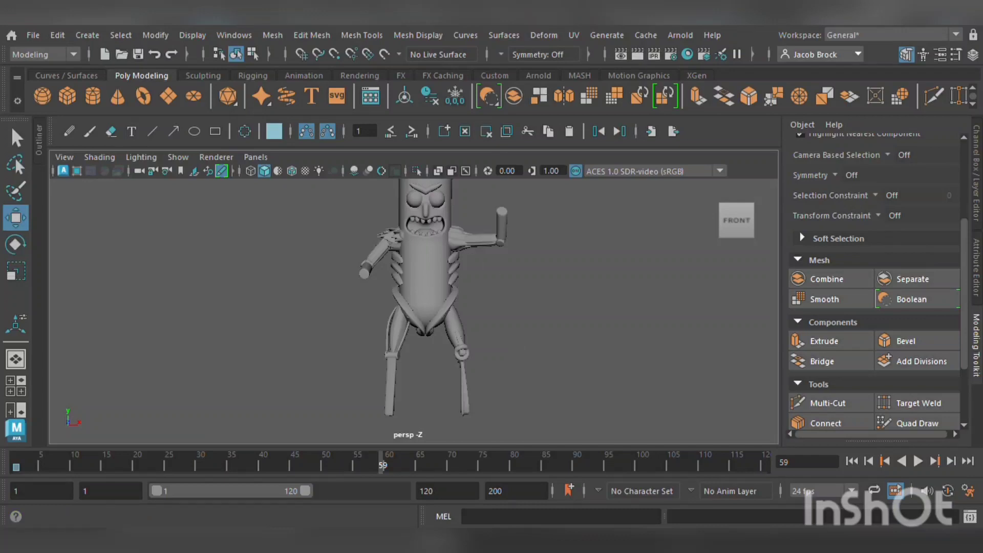
left_click(68, 96)
scroll(471, 385, "down", 3)
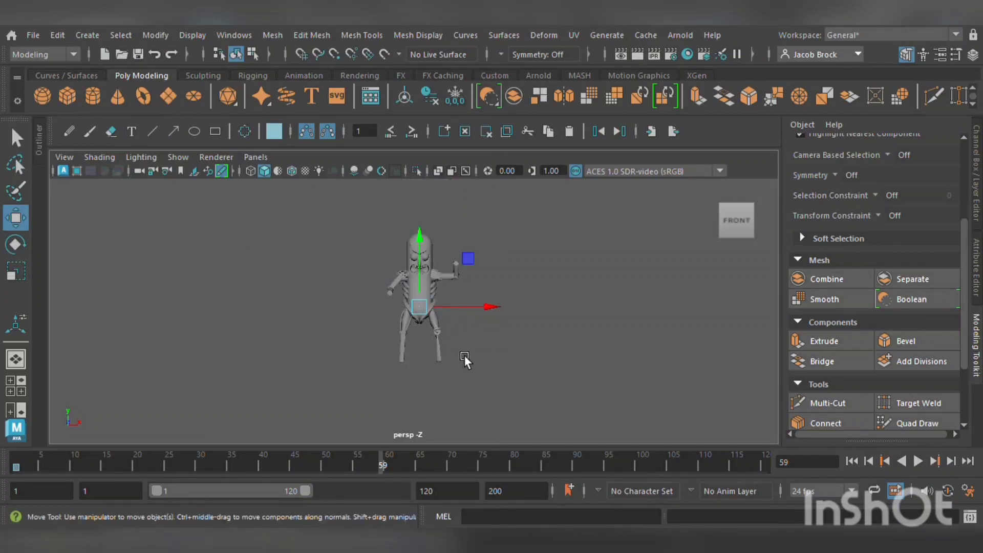
left_click_drag(464, 355, 396, 361, "alt")
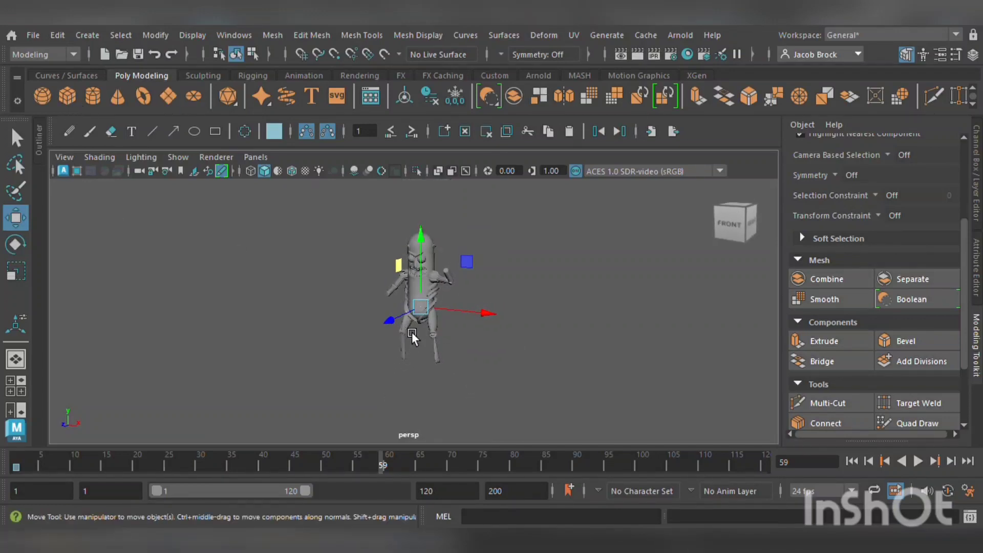
left_click_drag(404, 321, 337, 349)
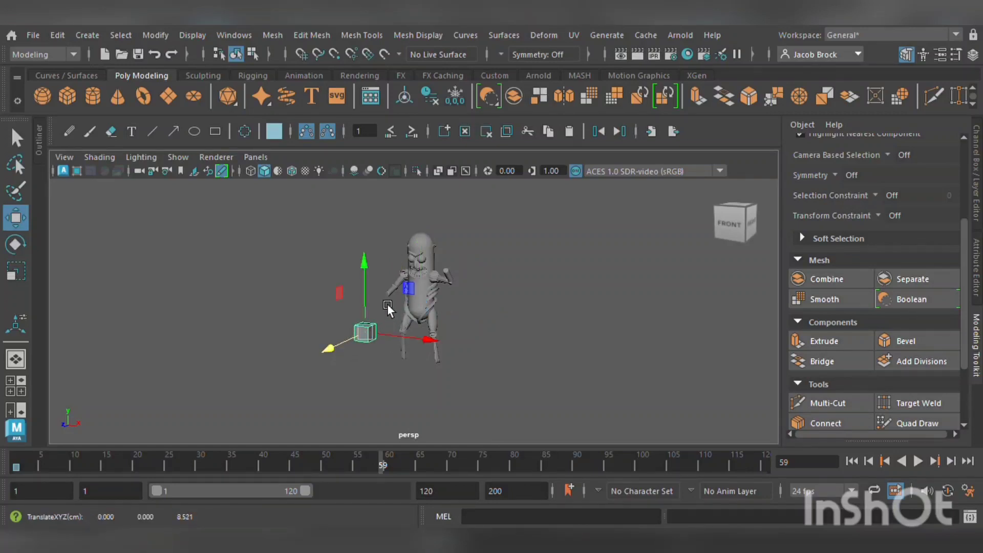
left_click_drag(376, 271, 382, 316)
Scale the cube into a flat block elongated from front to back as the base shape of a foot
scroll(392, 336, "up", 4)
middle_click_drag(453, 353, 530, 204, "alt")
left_click_drag(462, 327, 483, 364, "alt")
middle_click_drag(506, 364, 491, 290, "alt")
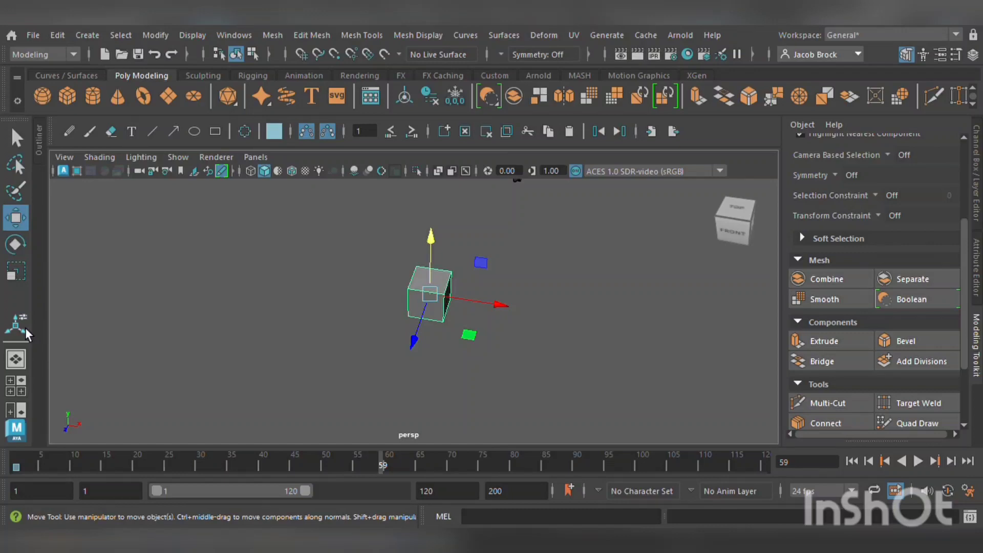
key("r")
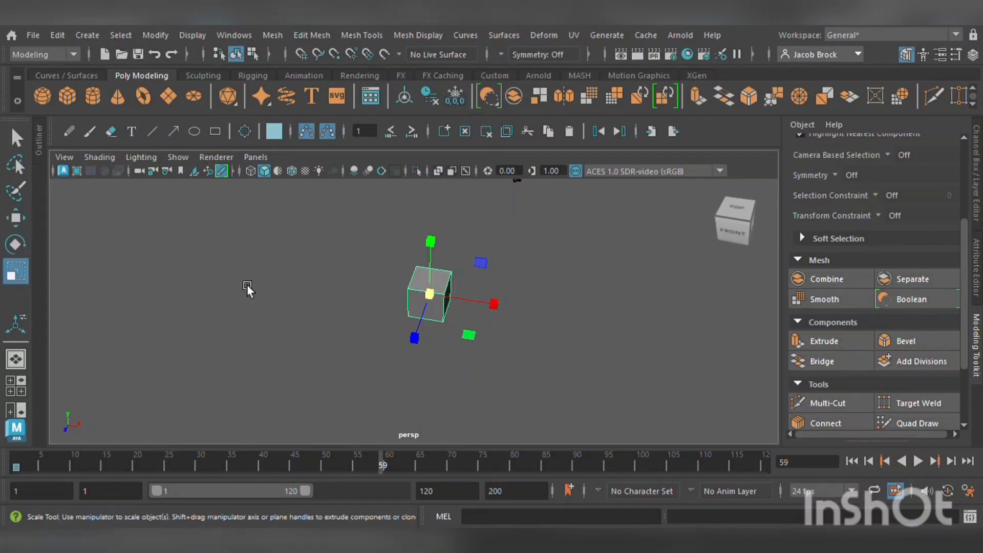
scroll(545, 315, "down", 4)
middle_click_drag(526, 308, 499, 333, "alt")
left_click_drag(494, 331, 470, 326)
left_click_drag(417, 262, 423, 308)
scroll(469, 313, "up", 7)
middle_click_drag(486, 358, 507, 312, "alt")
scroll(507, 312, "down", 5)
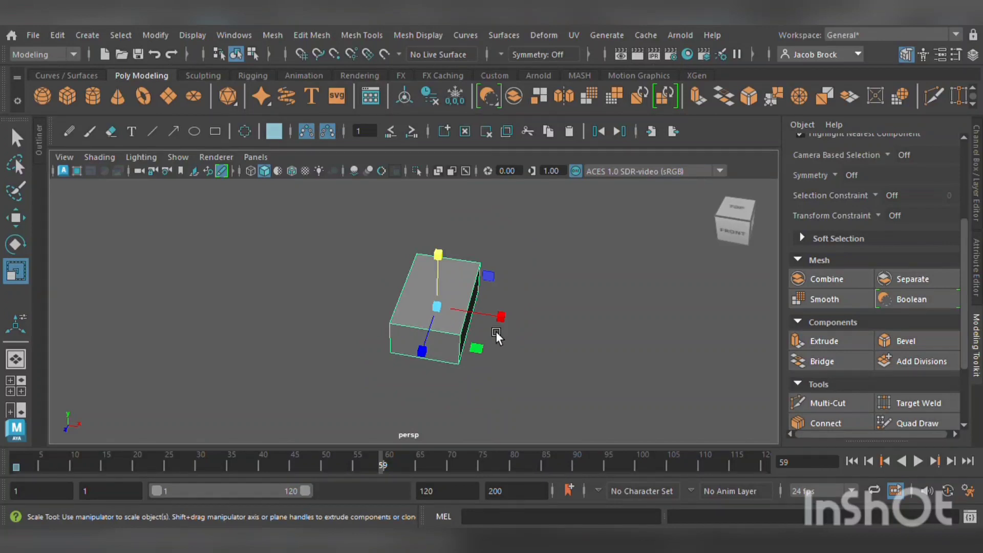
Insert two lengthwise edge loops with Multi-Cut to divide the block into three roughly equal strips
left_click(828, 403)
left_click(422, 333, "ctrl")
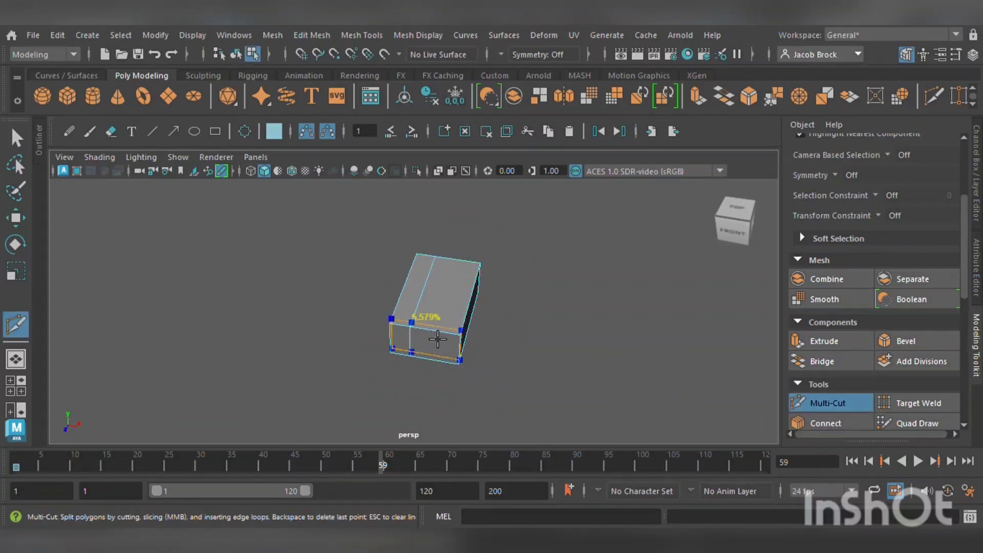
left_click(435, 334, "ctrl")
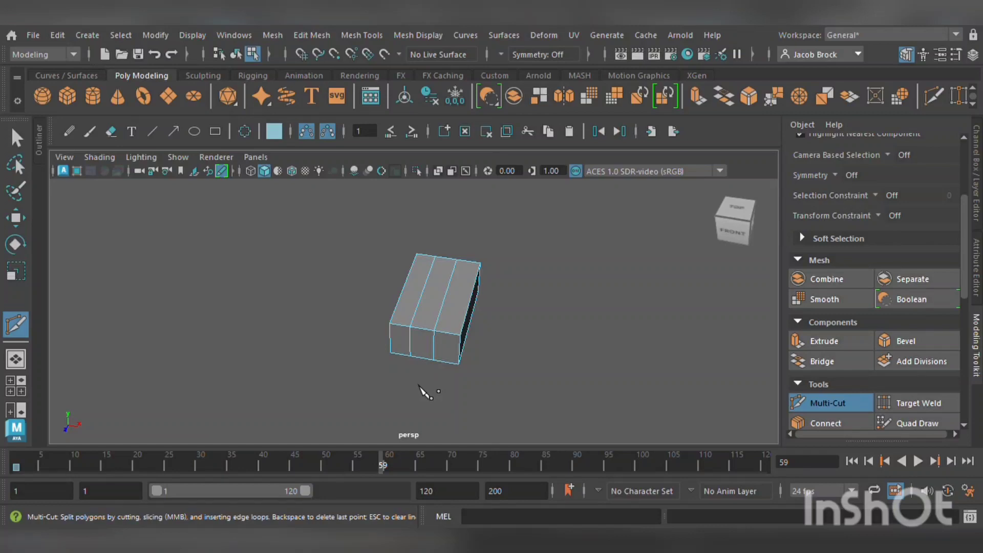
left_click(17, 217)
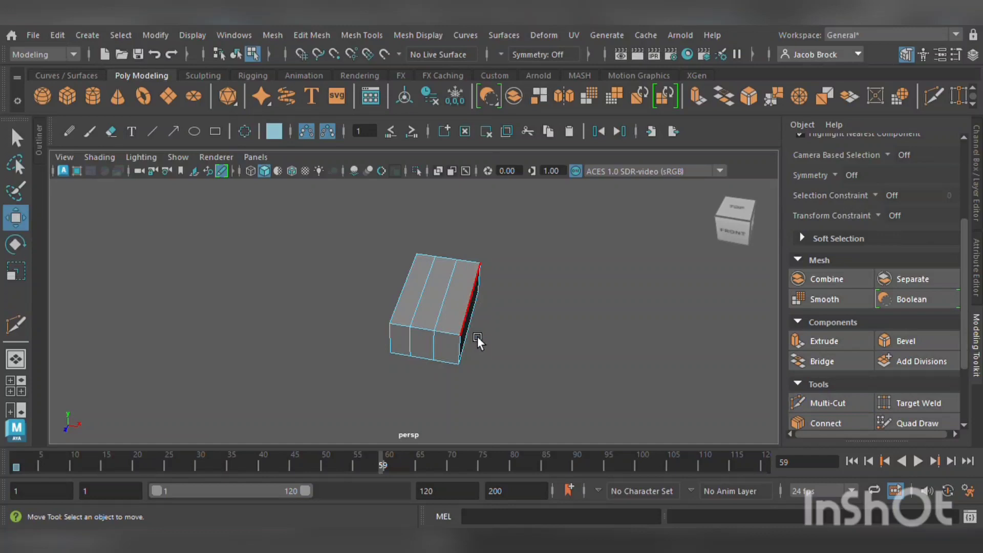
Select the three faces on the block's back end and scale them narrower so the foot tapers toward the heel
left_click(413, 339)
left_click_drag(576, 335, 488, 278, "alt")
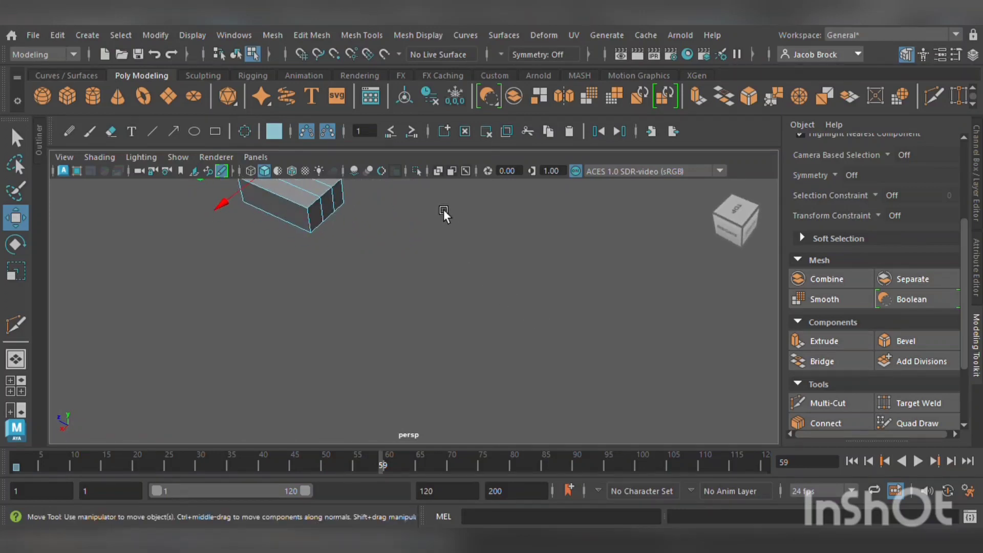
double_click(353, 198)
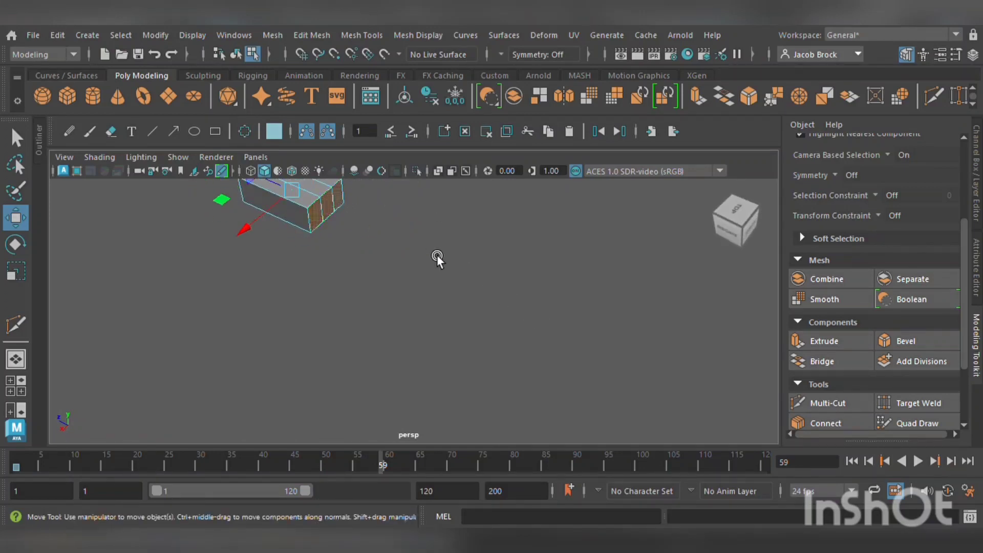
left_click(16, 271)
left_click_drag(265, 231, 388, 228)
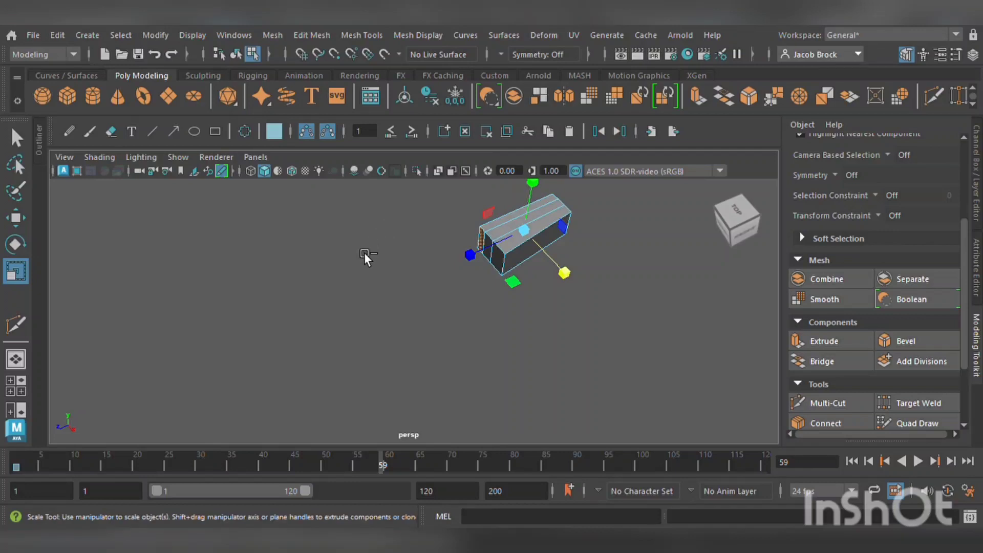
key("ctrl+z")
left_click(606, 284)
left_click_drag(605, 284, 374, 229, "alt")
left_click(357, 217)
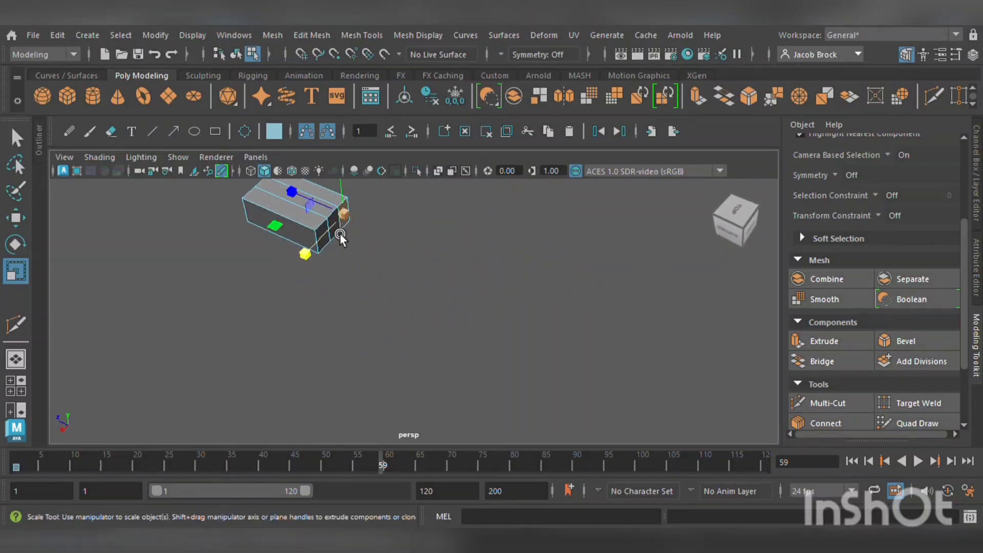
scroll(346, 223, "up", 3)
scroll(344, 222, "down", 3)
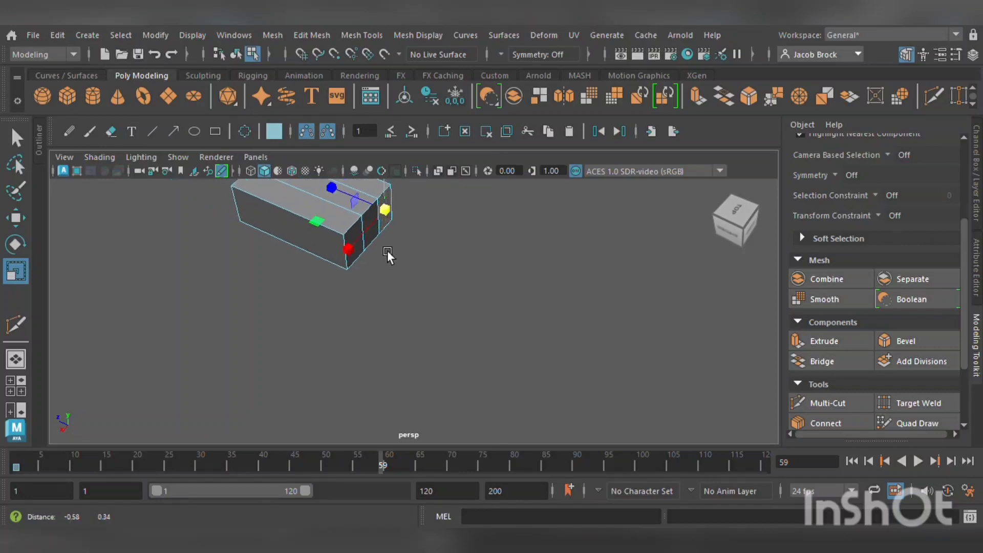
left_click(377, 226)
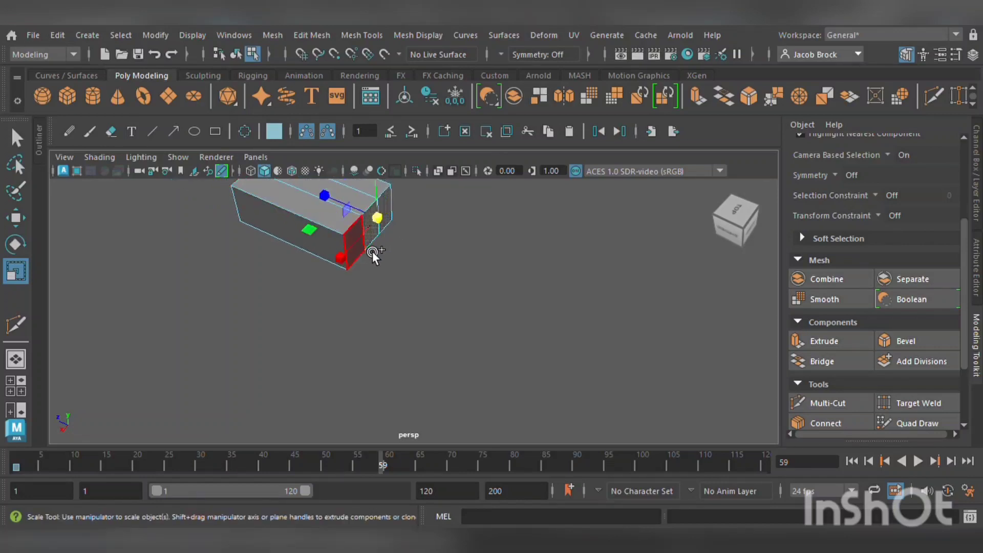
Extrude the two outer faces of the foot's wide front end forward and slightly upward, and scale them wider apart
left_click_drag(379, 286, 375, 321, "alt")
middle_click_drag(403, 338, 387, 251, "alt")
left_click_drag(376, 384, 566, 373)
left_click(558, 213)
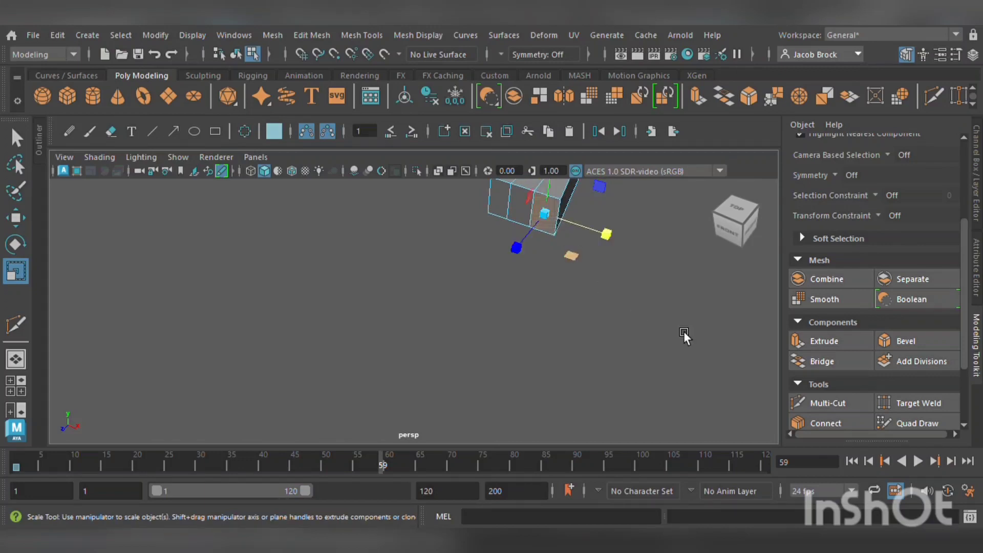
left_click(498, 207, "shift")
left_click_drag(548, 275, 469, 320, "alt")
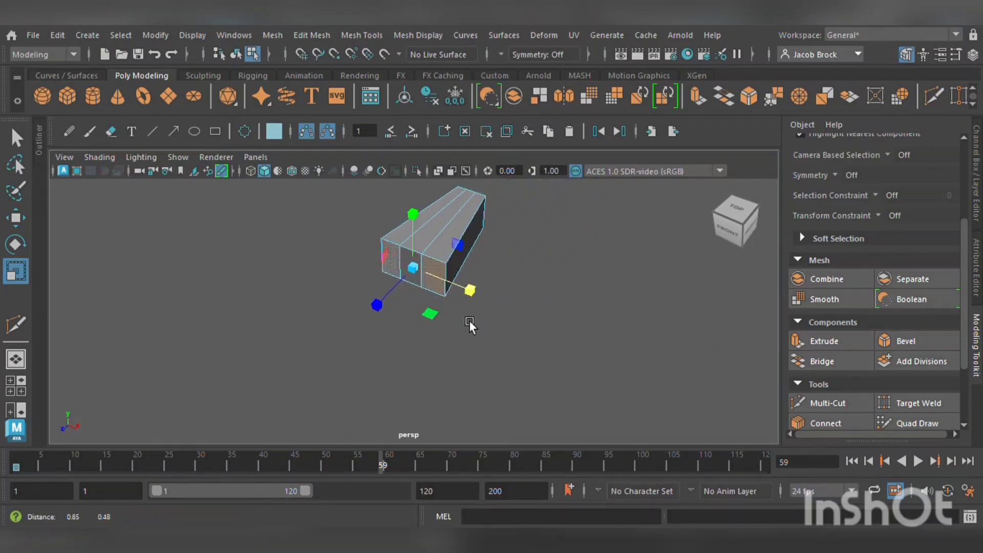
left_click(825, 342)
left_click(388, 216)
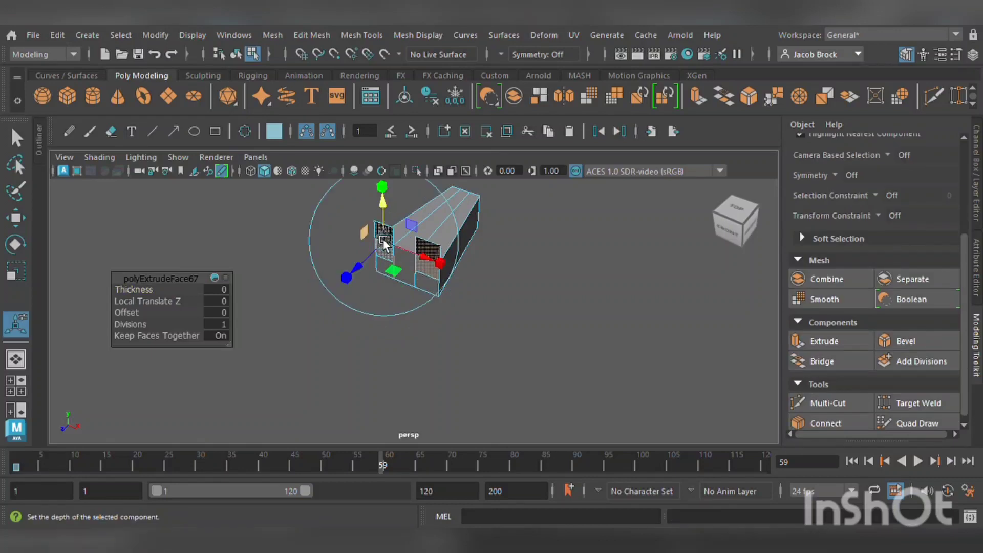
left_click_drag(383, 242, 355, 277)
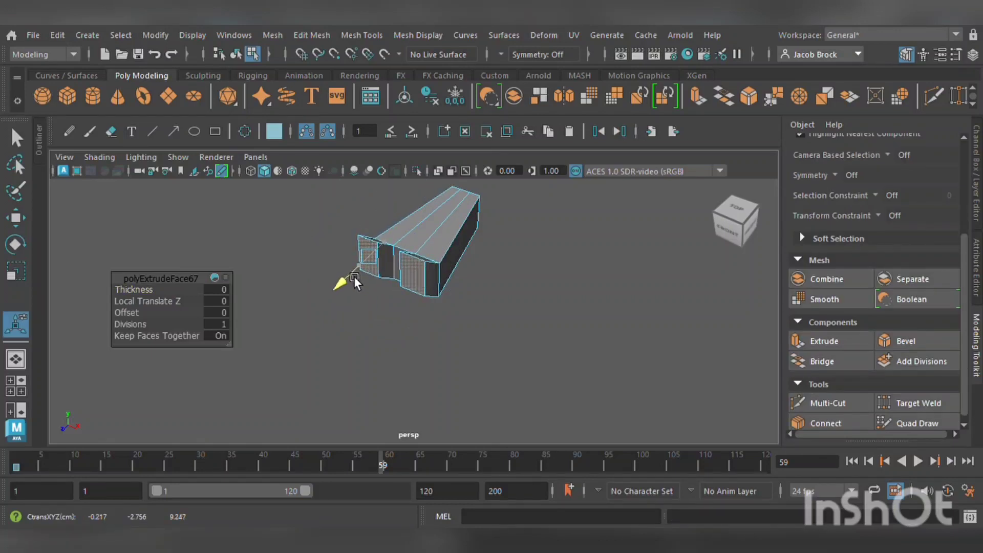
left_click(16, 271)
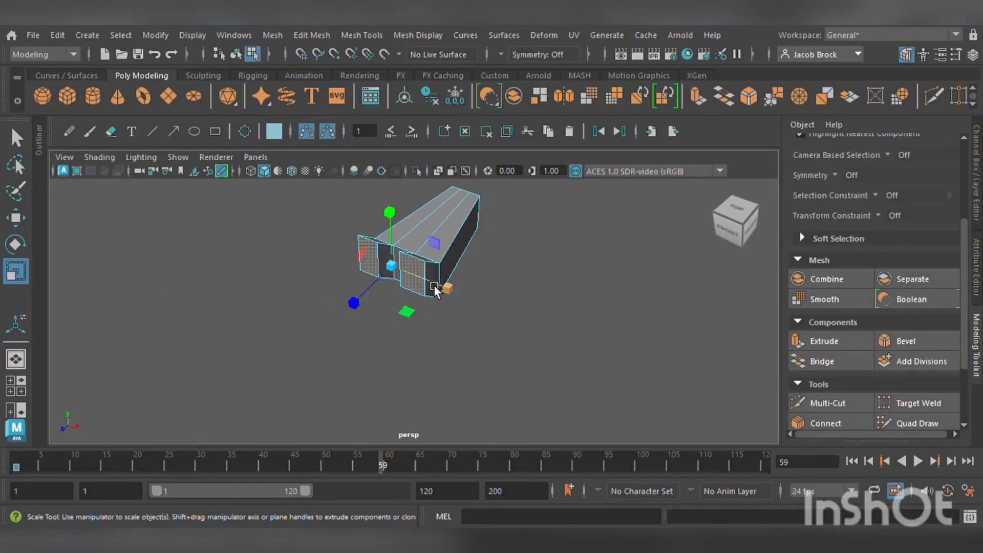
left_click_drag(434, 285, 456, 289)
Extrude the two outer toe ends again, about 0.36 forward, and angle them downward
left_click(801, 340)
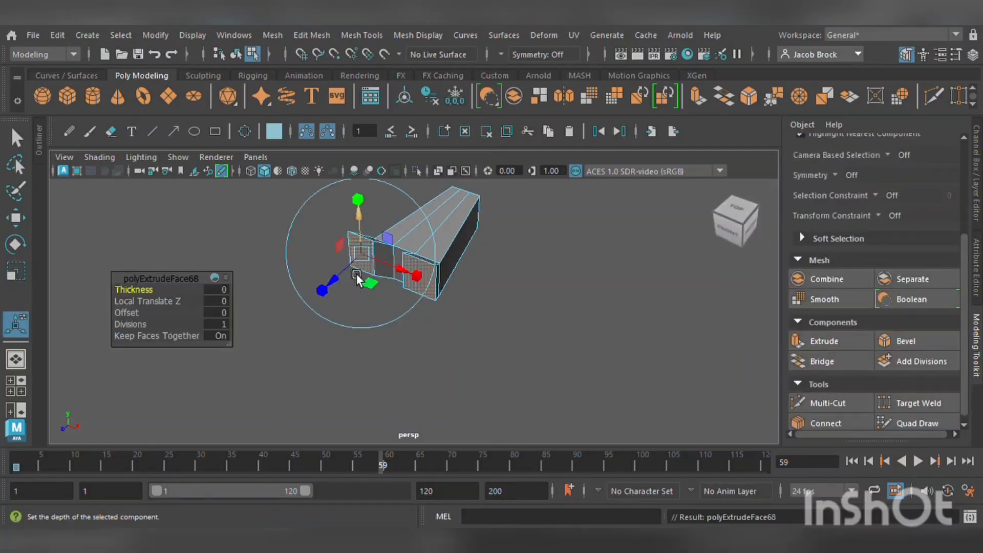
left_click_drag(395, 334, 353, 276, "alt")
middle_click_drag(373, 302, 398, 389, "alt")
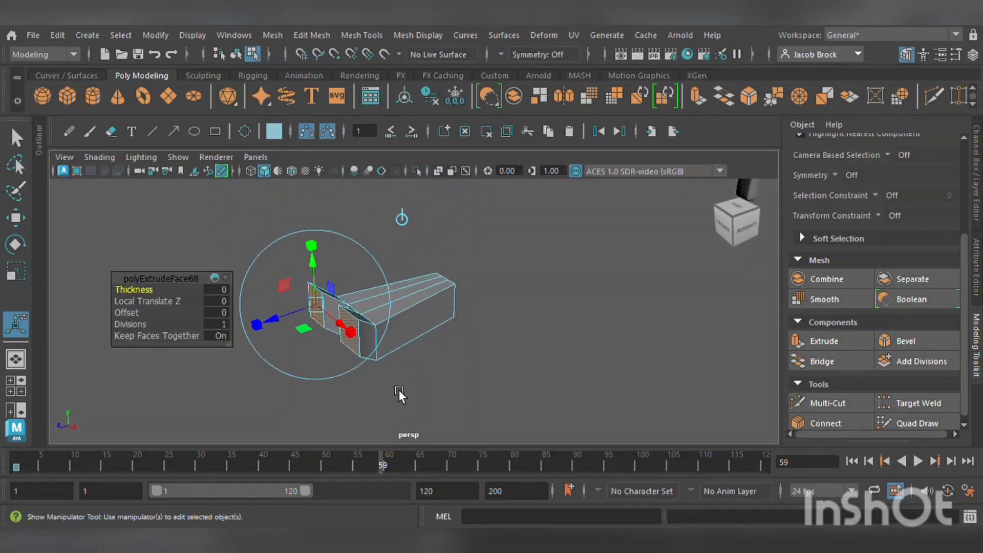
left_click_drag(398, 389, 358, 351, "alt")
middle_click_drag(359, 352, 426, 466, "alt")
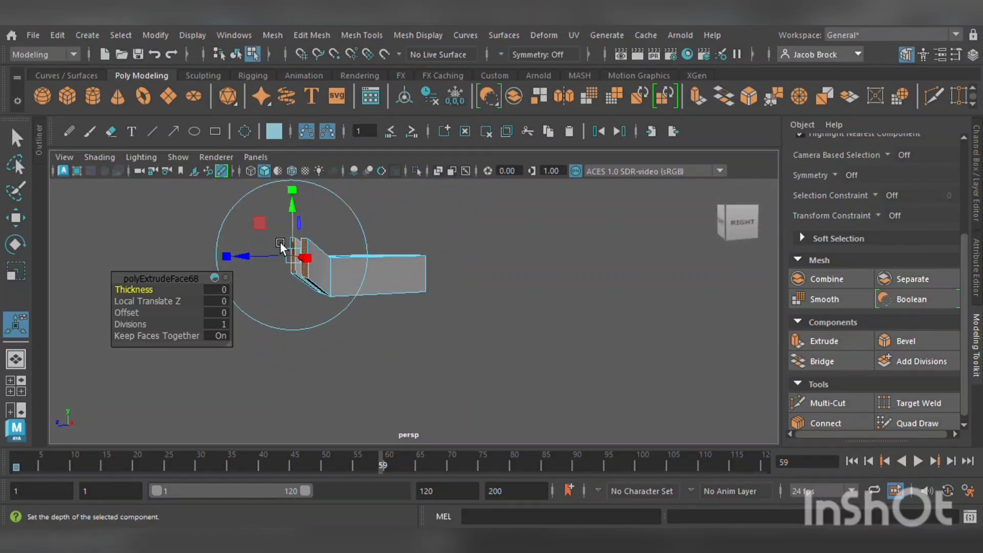
left_click_drag(265, 228, 235, 253)
Extrude the middle front face twice, up and forward and then forward and down, as the middle toe, and preview the foot smoothed
left_click_drag(269, 315, 591, 381, "alt")
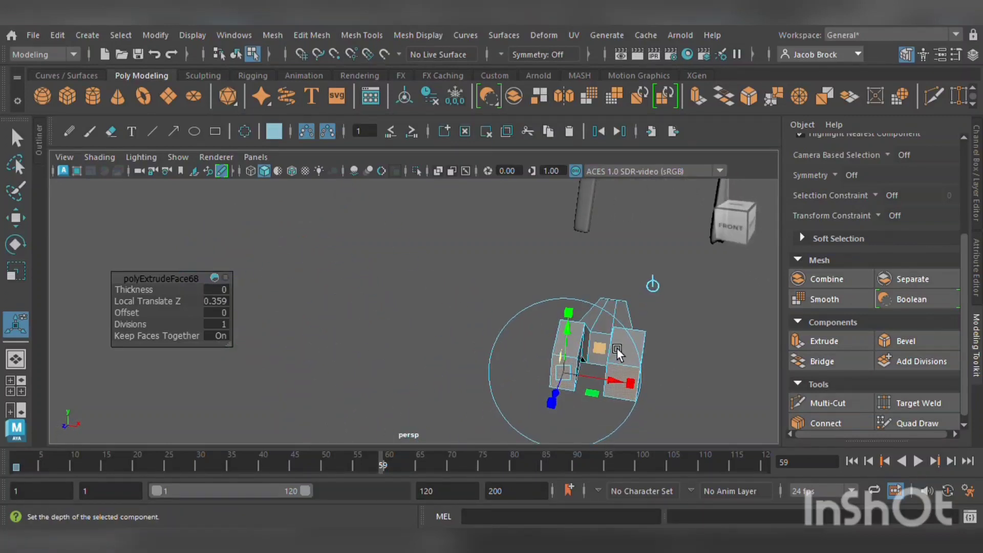
left_click(676, 367)
left_click_drag(676, 366, 638, 370, "alt")
left_click(834, 342)
left_click_drag(517, 326, 498, 303)
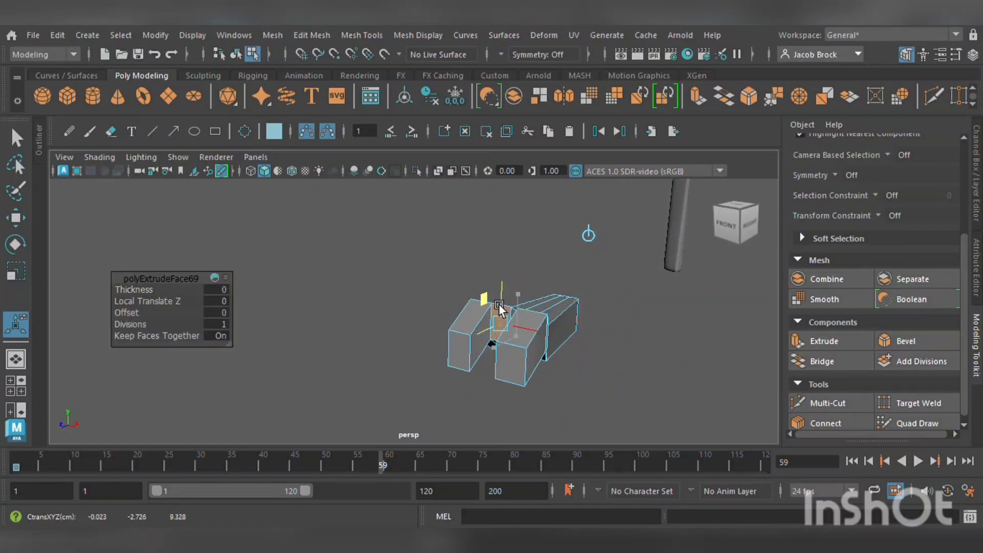
left_click(809, 348)
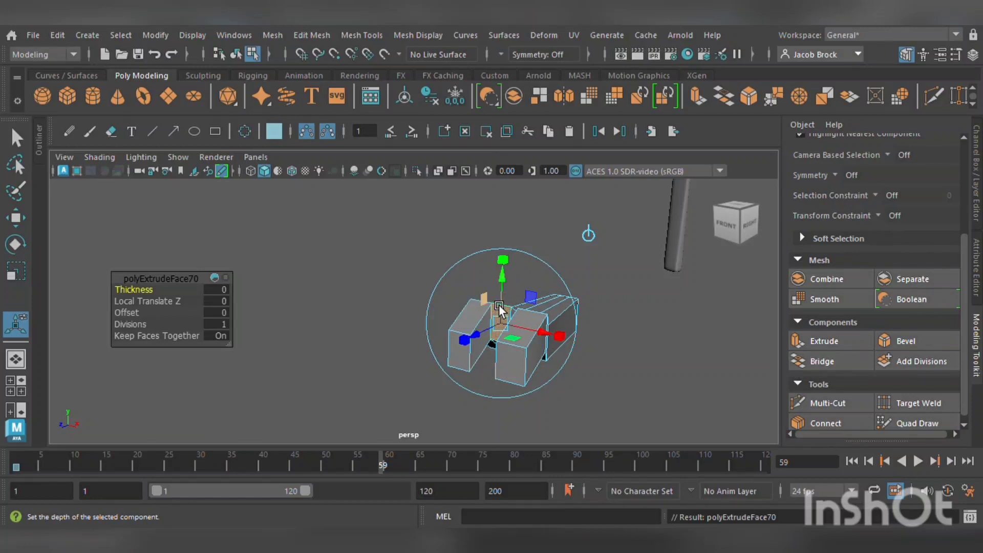
left_click_drag(495, 303, 537, 376)
key("3")
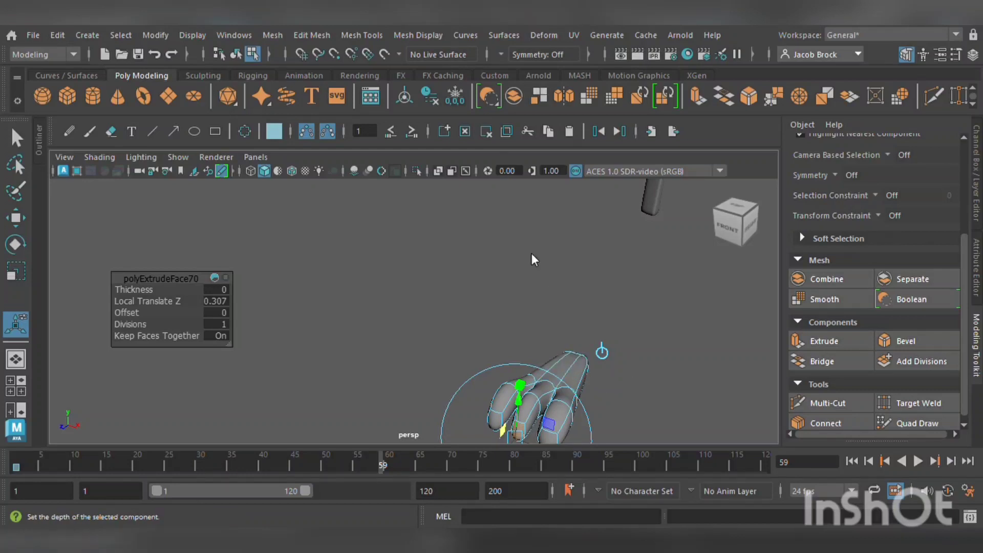
Select the faces of the toe section on the smoothed foot and scale them along the foot's length
key("F8")
scroll(556, 325, "down", 3)
left_click_drag(558, 383, 435, 340, "alt")
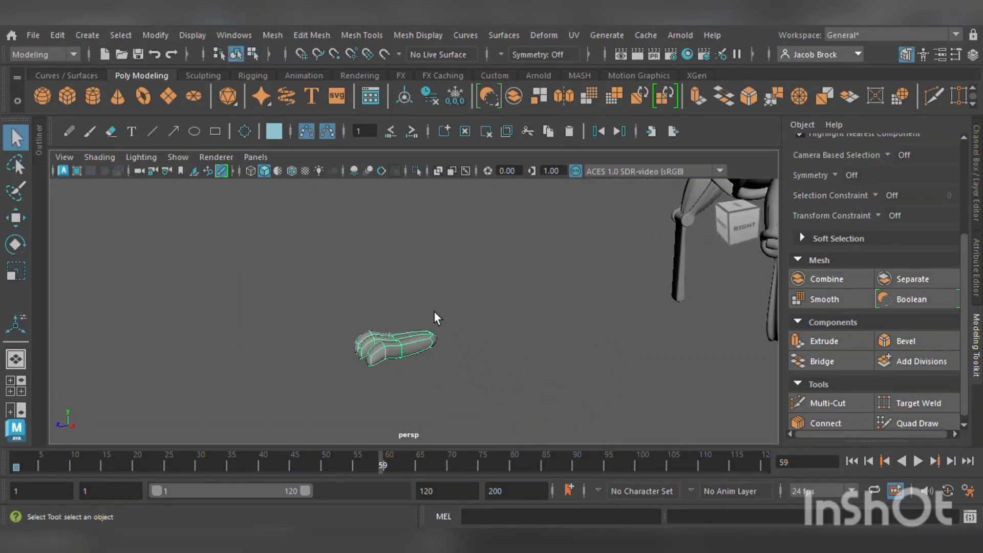
scroll(396, 354, "up", 4)
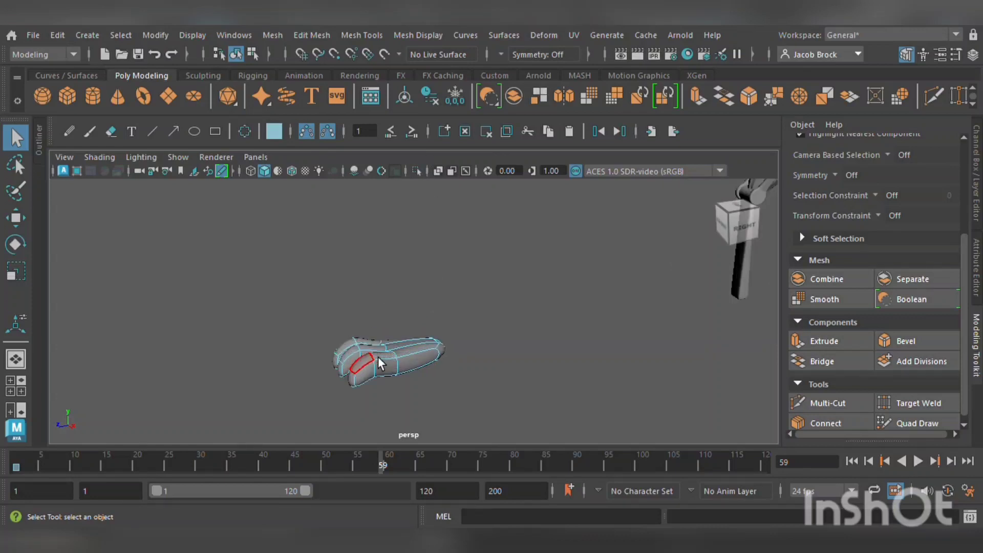
left_click_drag(281, 348, 259, 312)
left_click(201, 253)
left_click(22, 284)
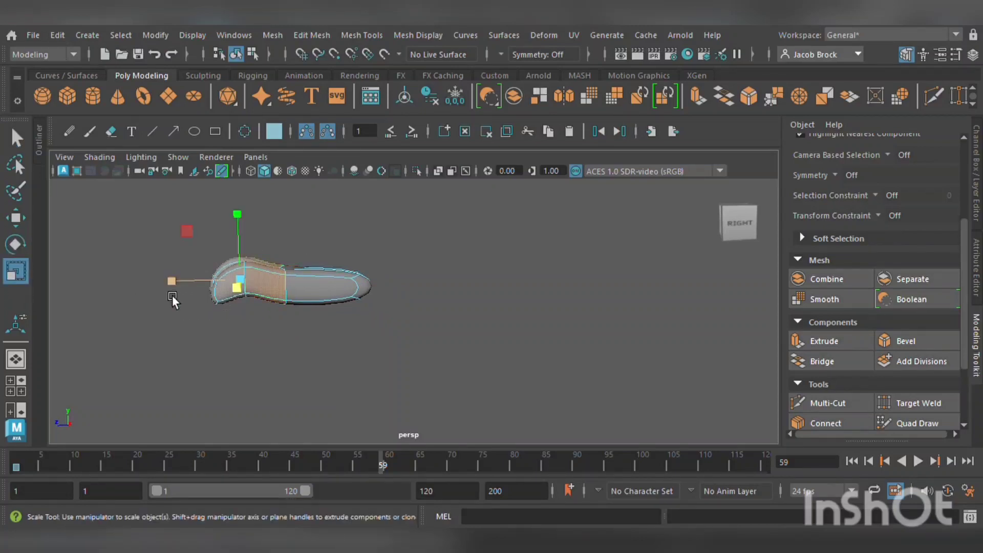
left_click_drag(187, 284, 295, 337)
left_click(20, 220)
middle_click_drag(295, 336, 318, 243, "alt")
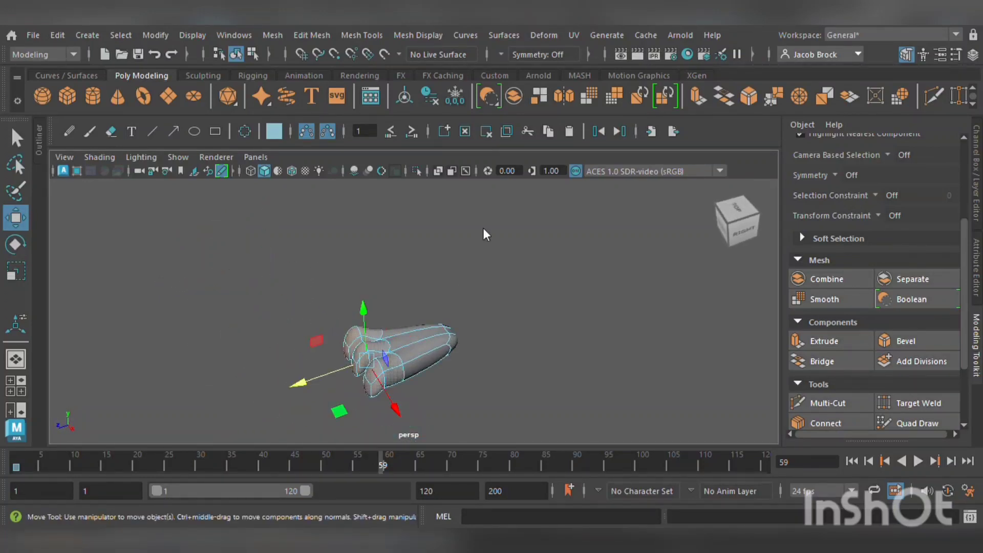
Select the whole foot and move it under the end of the character's right lower leg
left_click(513, 97)
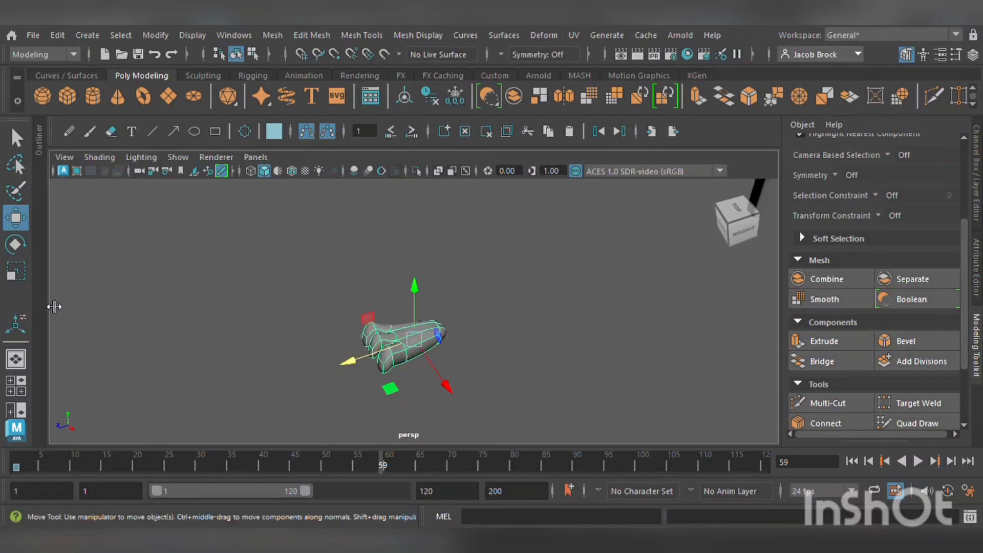
key("r")
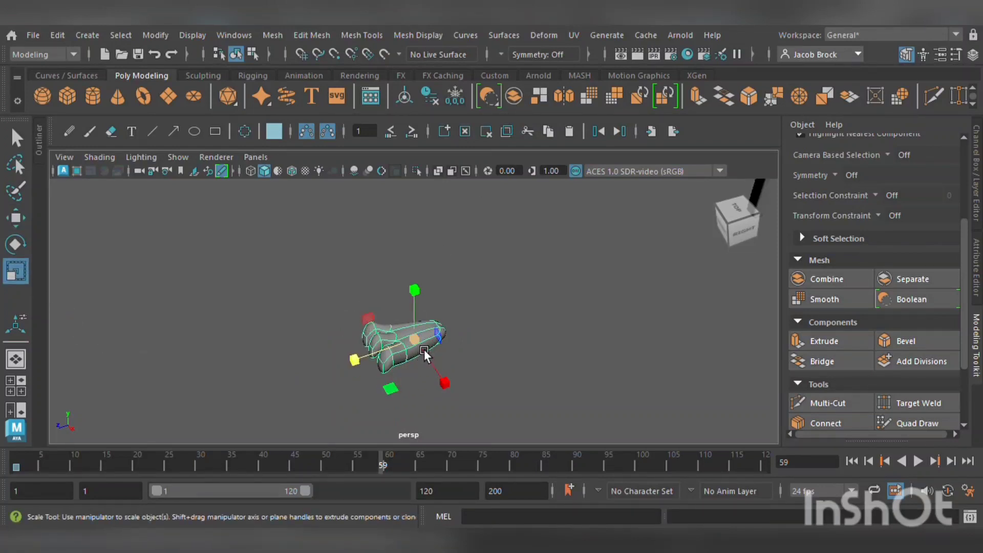
left_click_drag(424, 350, 506, 360, "alt")
key("w")
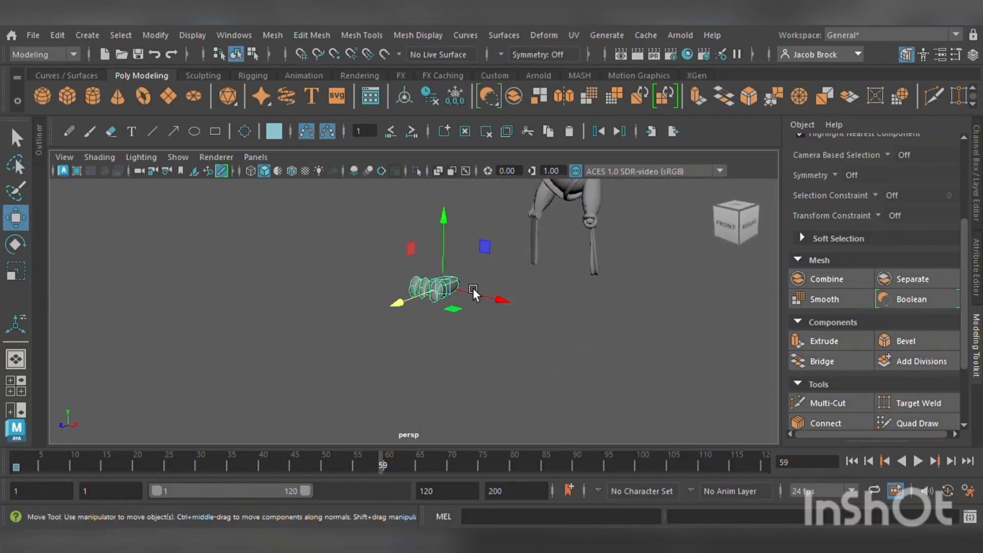
left_click_drag(413, 309, 552, 330, "alt")
key("f")
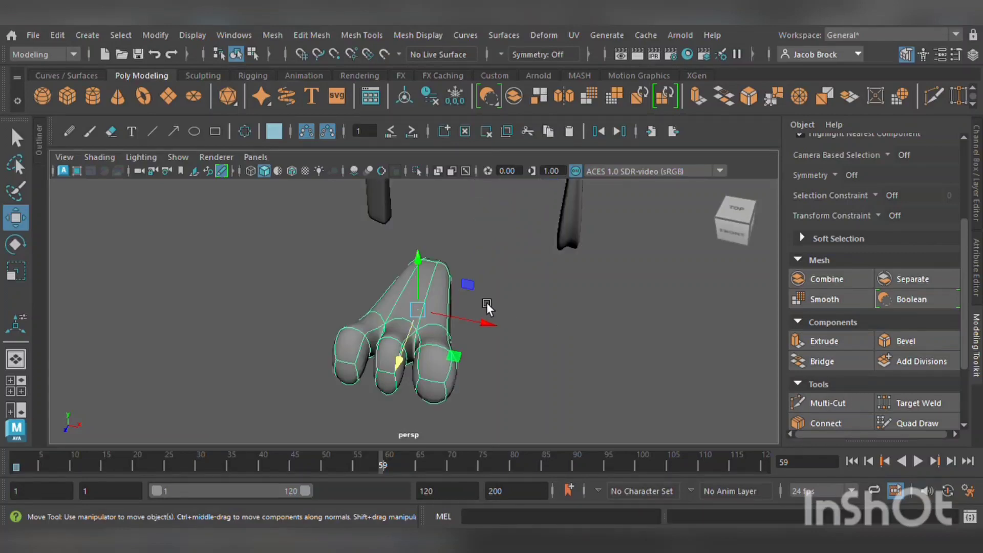
middle_click_drag(461, 326, 463, 425, "alt")
middle_click_drag(467, 391, 469, 347, "alt")
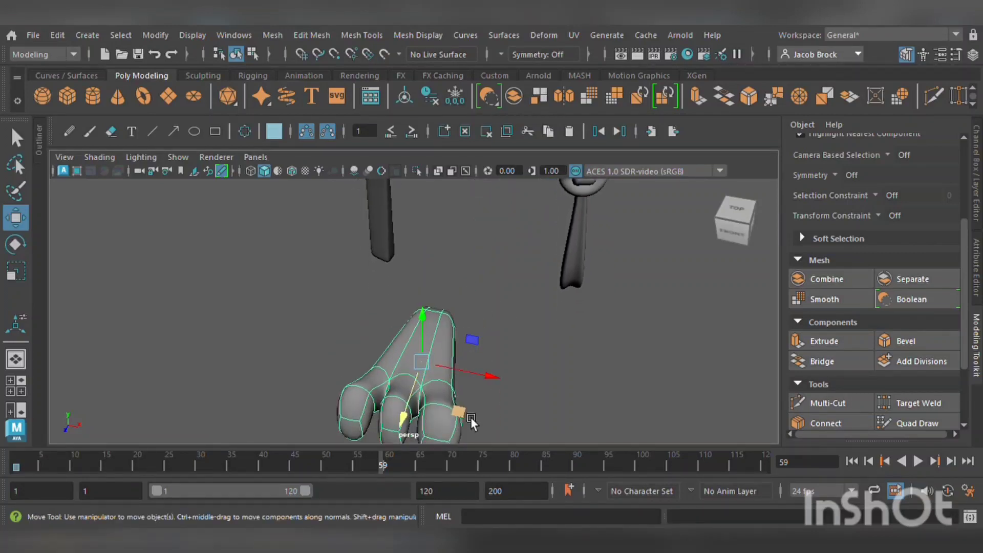
left_click_drag(467, 417, 420, 276)
left_click_drag(385, 202, 374, 267)
Fine-tune the foot's position from the side and front so its heel area meets the bottom of the leg
left_click_drag(412, 330, 353, 279, "alt")
scroll(486, 336, "up", 3)
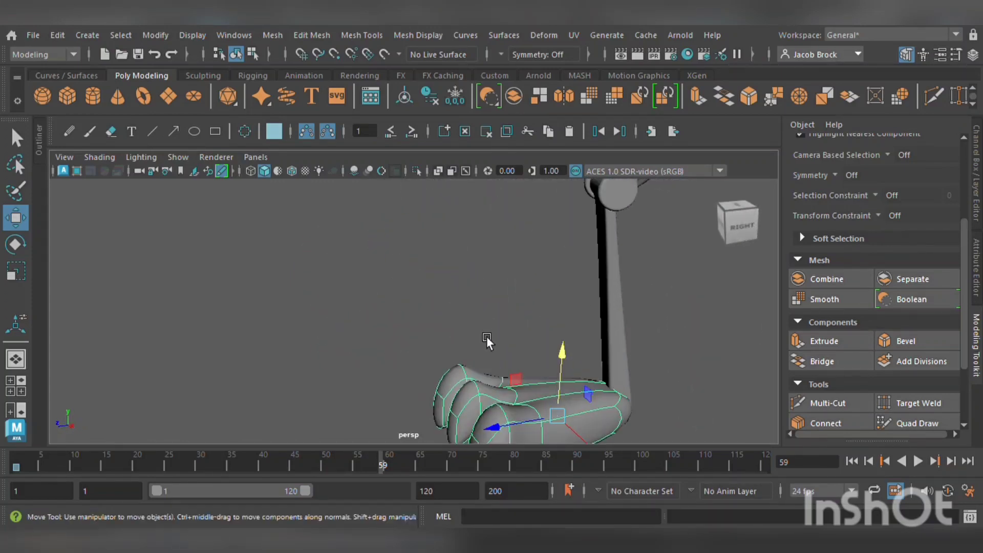
middle_click_drag(518, 370, 420, 324, "alt")
scroll(521, 380, "up", 2)
mouse_move(521, 379)
left_mouse_down("alt")
mouse_move(504, 372)
mouse_move(511, 394)
left_mouse_up("alt")
middle_click_drag(510, 394, 446, 217, "alt")
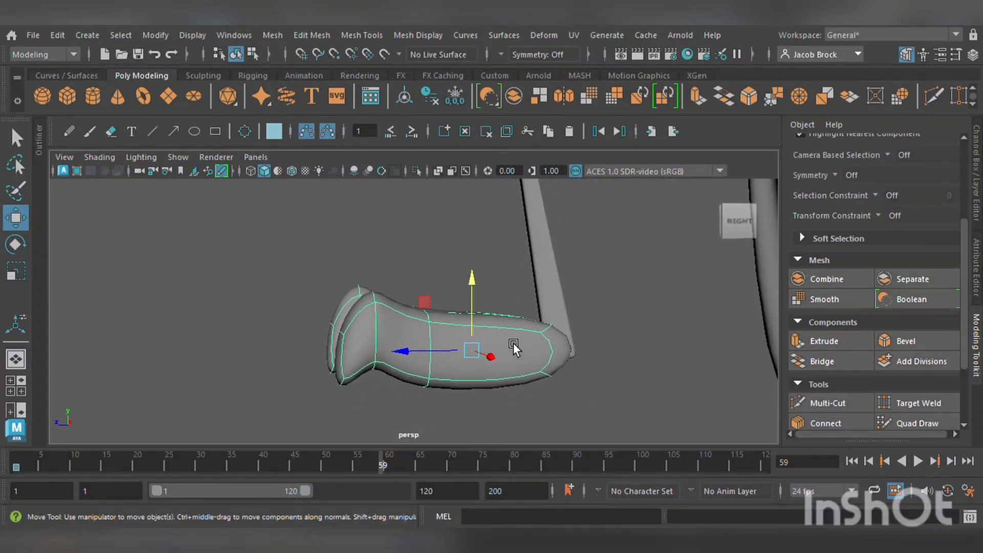
left_click_drag(513, 343, 365, 330, "alt")
left_click_drag(291, 406, 169, 394, "alt")
left_click_drag(404, 317, 364, 329)
left_click_drag(286, 271, 313, 254)
Rotate the foot slightly about its vertical axis so it lines up with the right lower leg
left_click(15, 244)
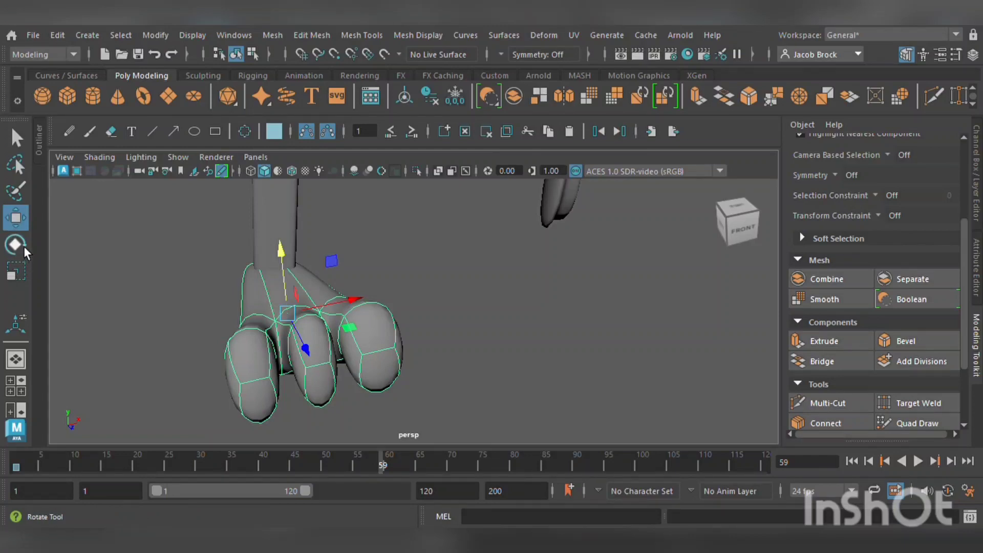
mouse_move(337, 342)
left_mouse_down()
mouse_move(305, 354)
mouse_move(330, 349)
left_mouse_up()
left_click(16, 218)
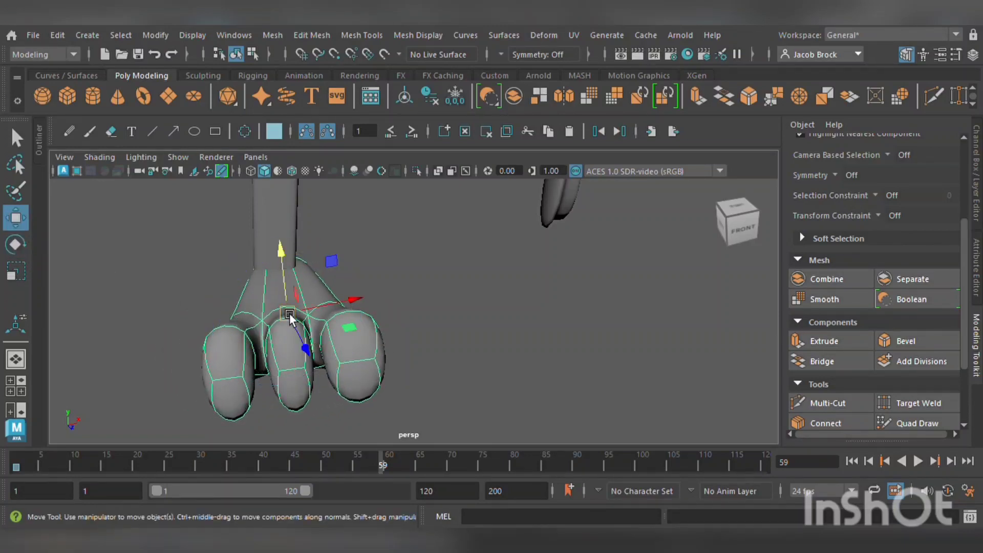
left_click_drag(336, 308, 244, 325, "alt")
Duplicate the foot, move the copy under the character's left lower leg, and rotate it to turn its toes outward
key("ctrl+d")
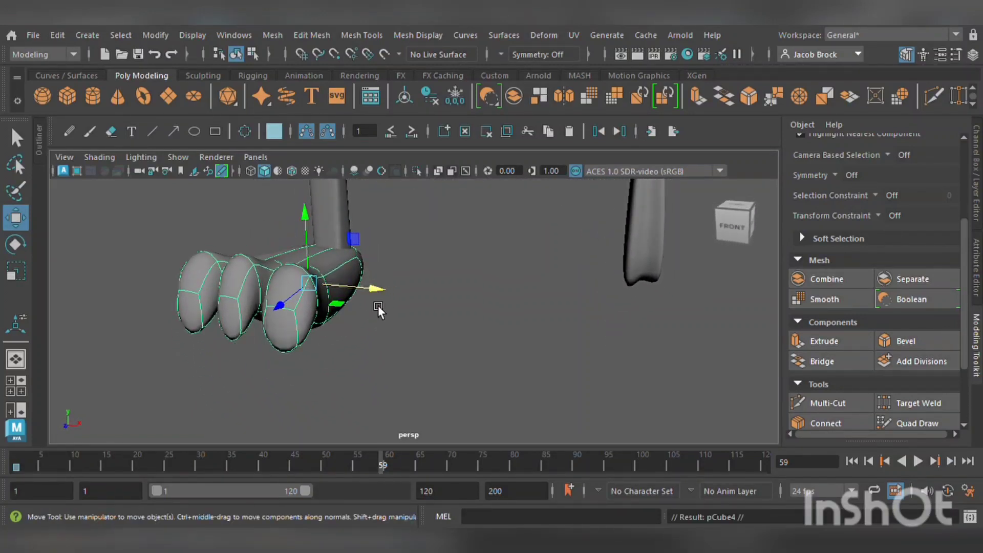
left_click_drag(378, 305, 712, 323)
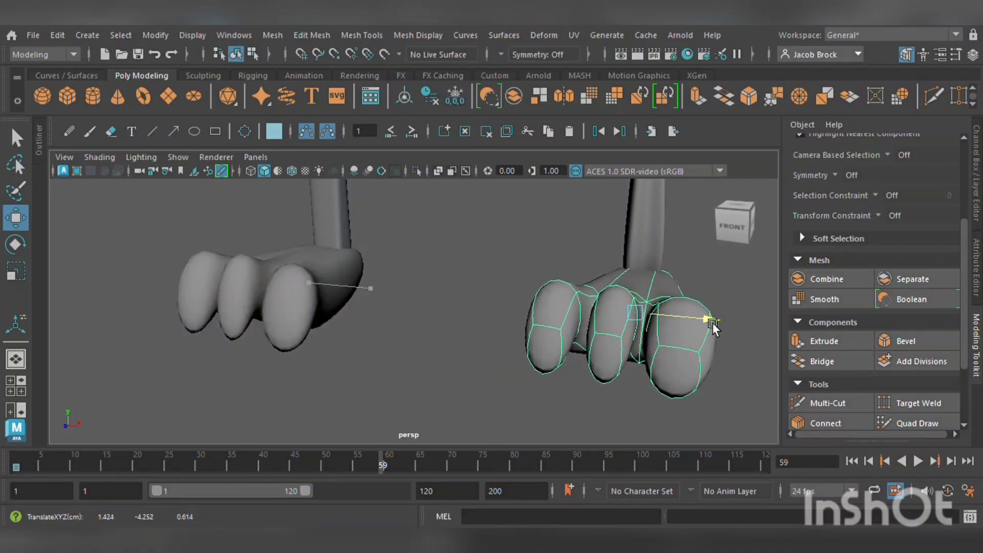
left_click(32, 251)
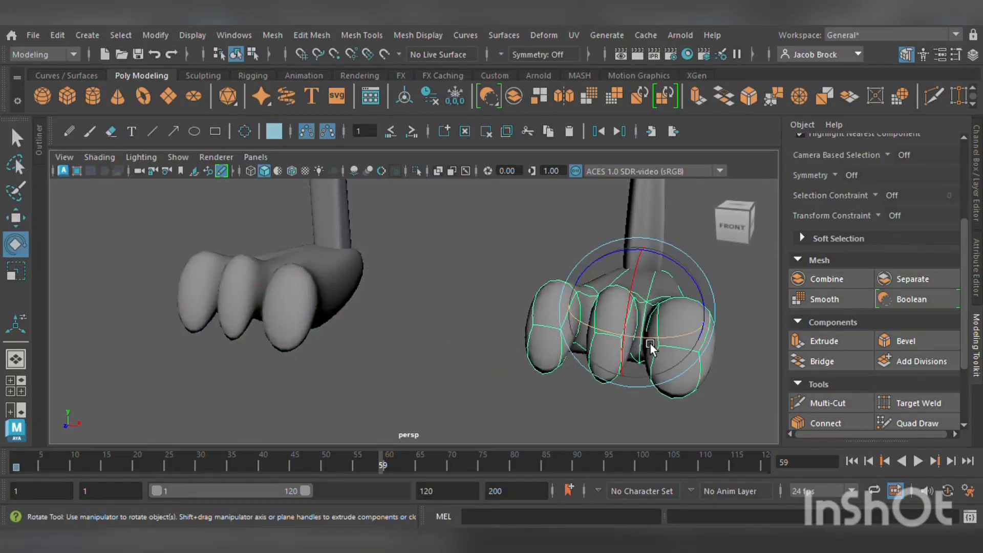
left_click_drag(649, 342, 711, 318)
left_click(16, 219)
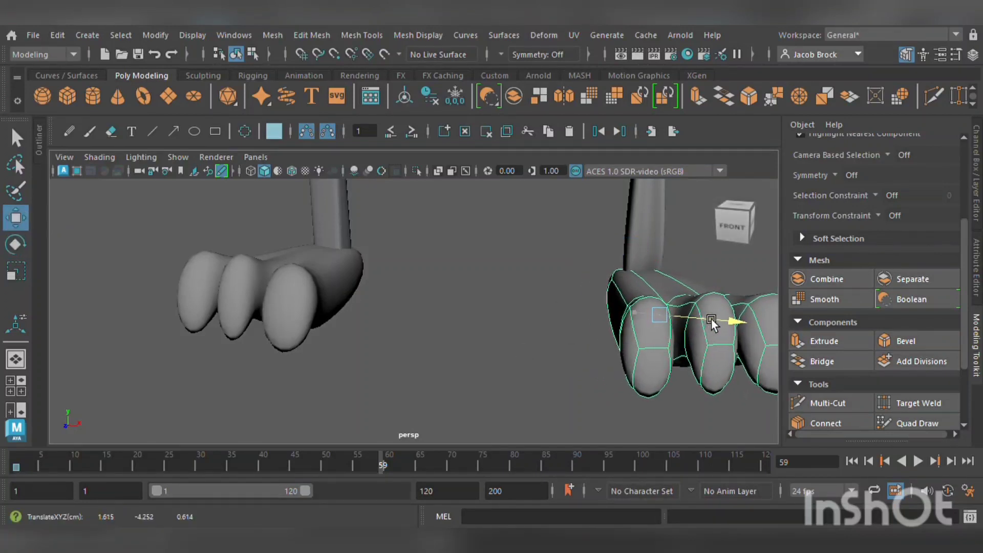
Select both feet together and raise them slightly against the lower legs
left_click(466, 321)
scroll(472, 318, "down", 5)
left_click_drag(472, 317, 423, 346, "alt")
left_click(425, 330)
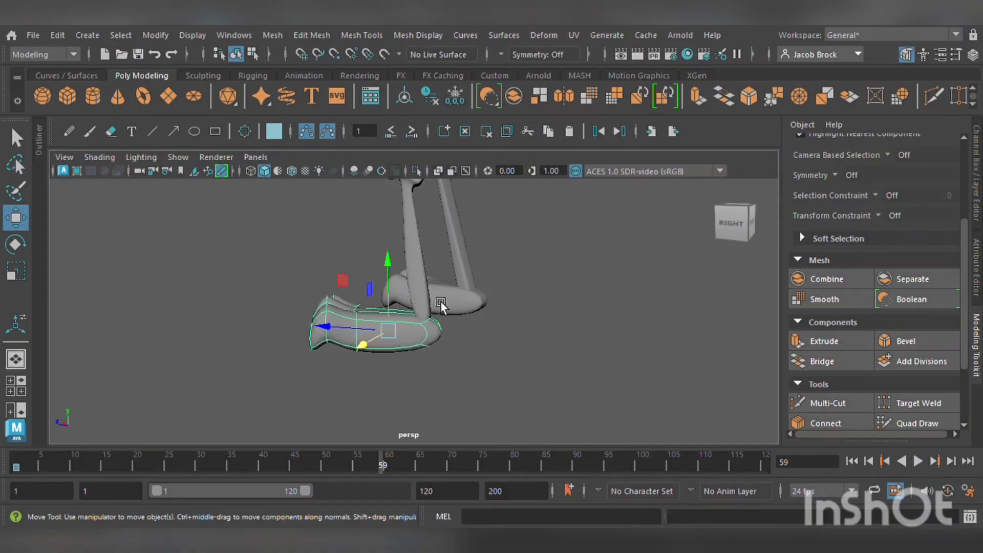
left_click(478, 308)
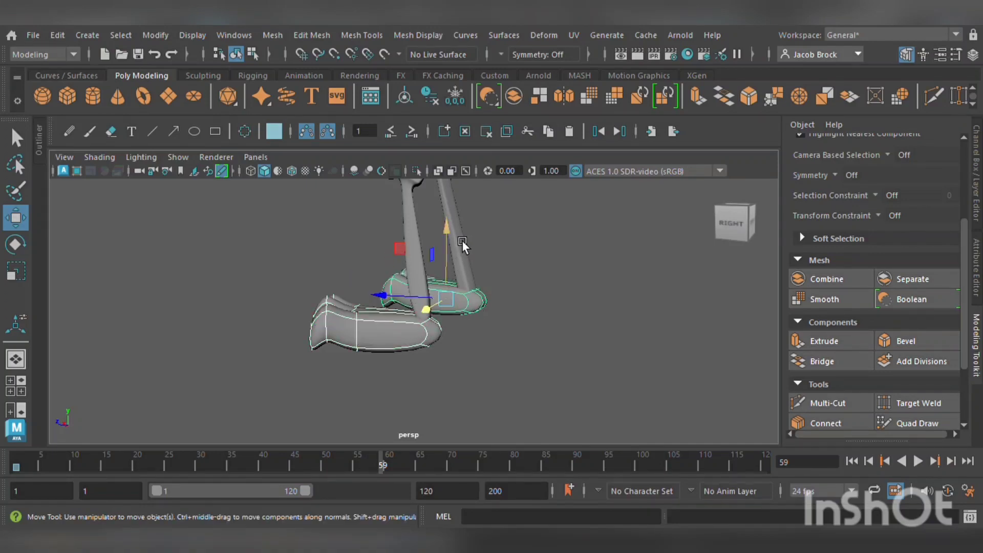
left_click_drag(462, 241, 462, 234)
left_click(523, 295)
left_click_drag(523, 296, 623, 377, "alt")
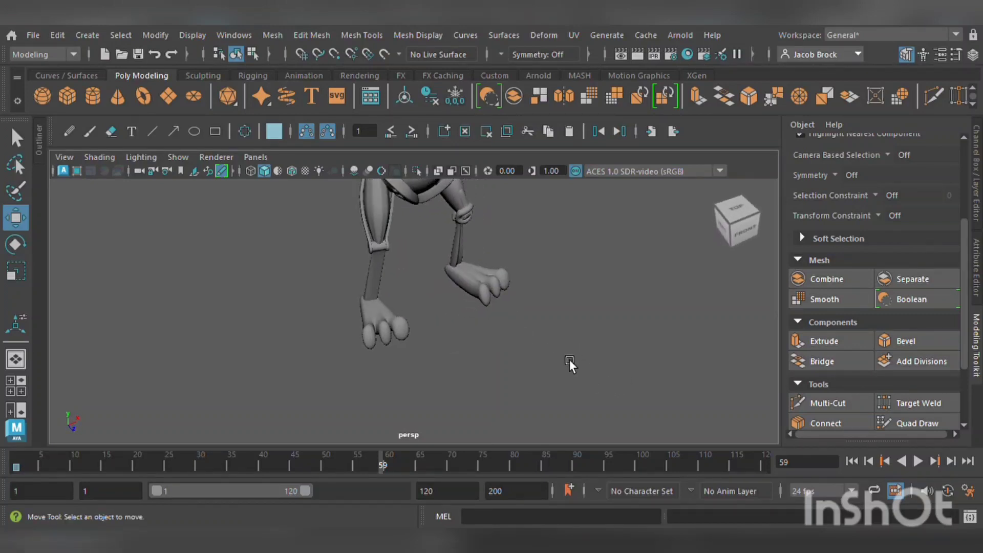
Insert an edge loop across the character's left foot just in front of the leg with Multi-Cut
scroll(494, 296, "up", 3)
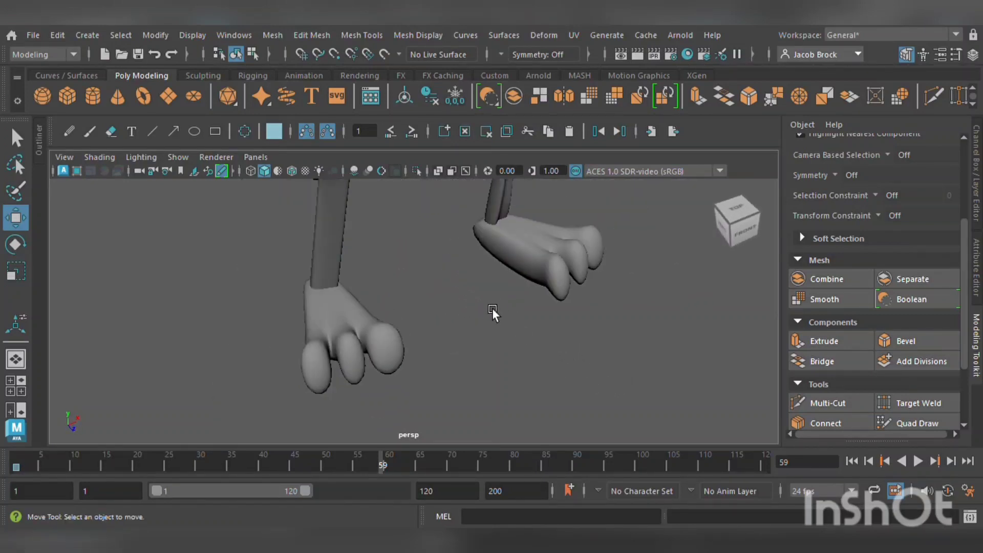
left_click_drag(514, 235, 481, 210, "alt")
mouse_move(484, 319)
middle_mouse_down("alt")
mouse_move(454, 365)
mouse_move(480, 335)
middle_mouse_up("alt")
scroll(496, 357, "up", 2)
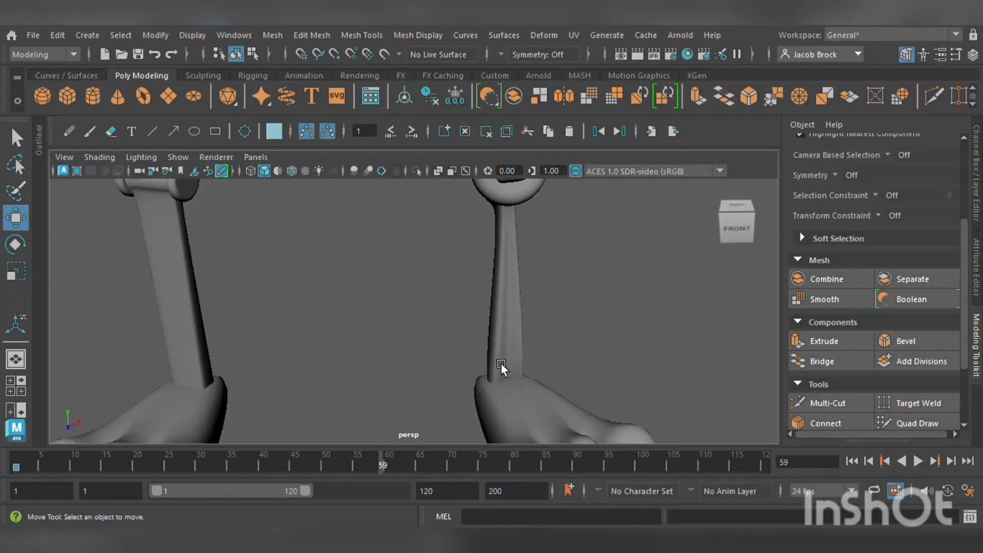
scroll(533, 392, "up", 1)
left_click(553, 416)
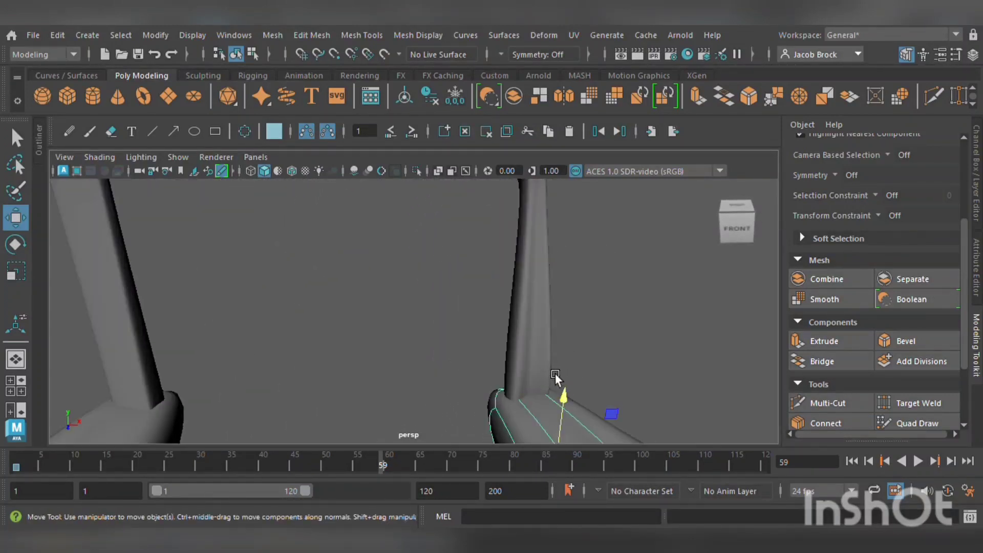
left_click_drag(555, 374, 591, 401, "alt")
scroll(592, 401, "up", 2)
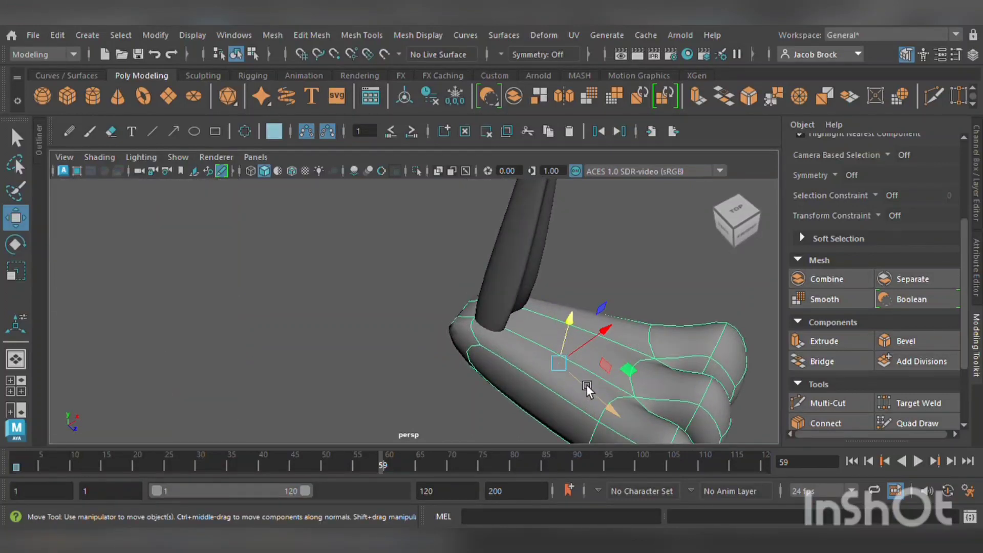
left_click(824, 403)
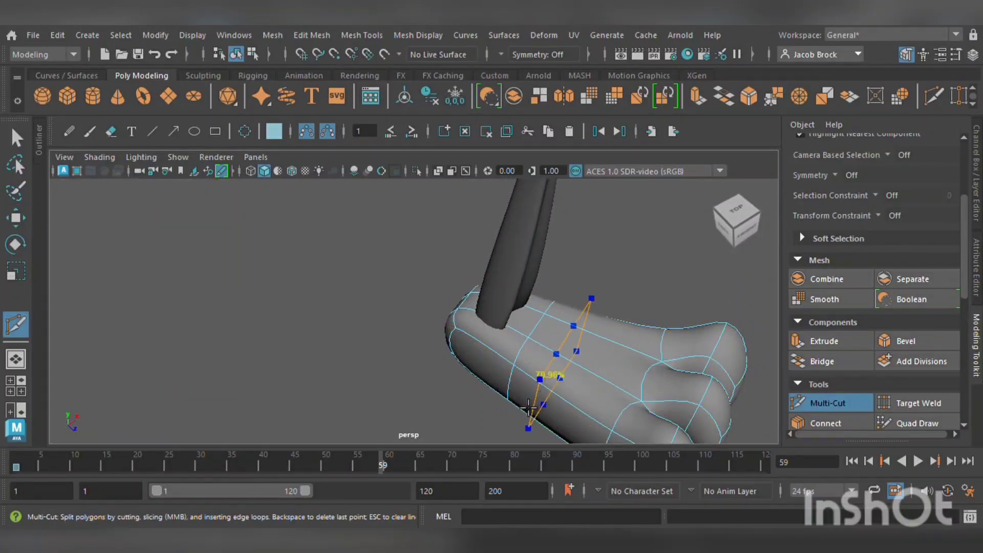
left_click(534, 358, "ctrl")
Insert a matching edge loop across the character's right foot just in front of the leg
middle_click_drag(439, 271, 481, 158, "alt")
middle_click_drag(301, 383, 418, 278, "alt")
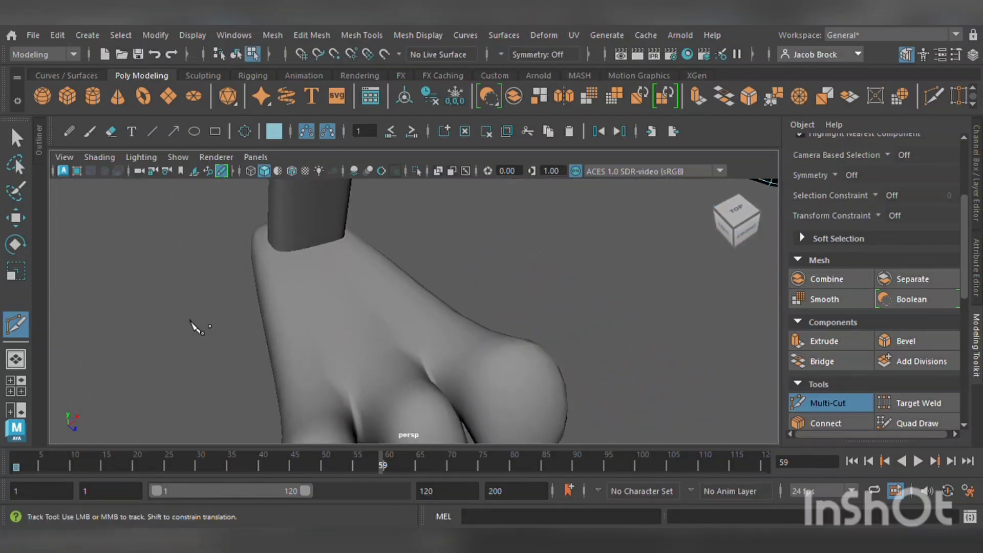
left_click_drag(198, 329, 25, 215, "alt")
left_click(16, 218)
left_click(412, 325)
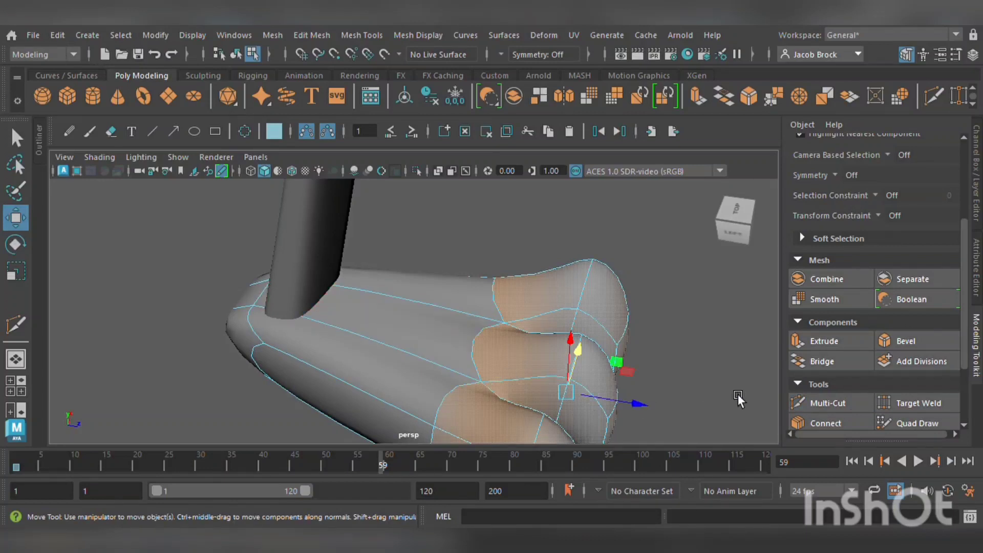
left_click(826, 406)
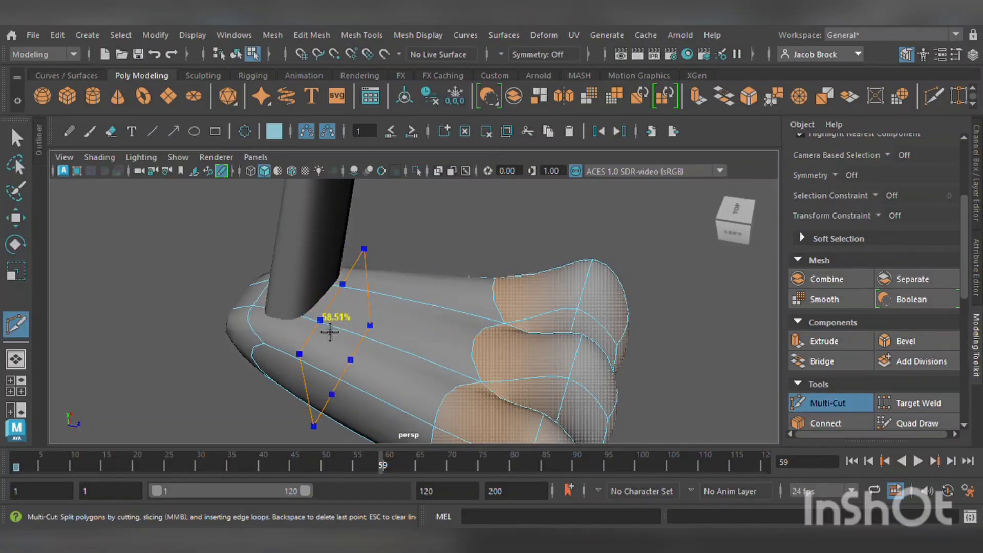
left_click(15, 218)
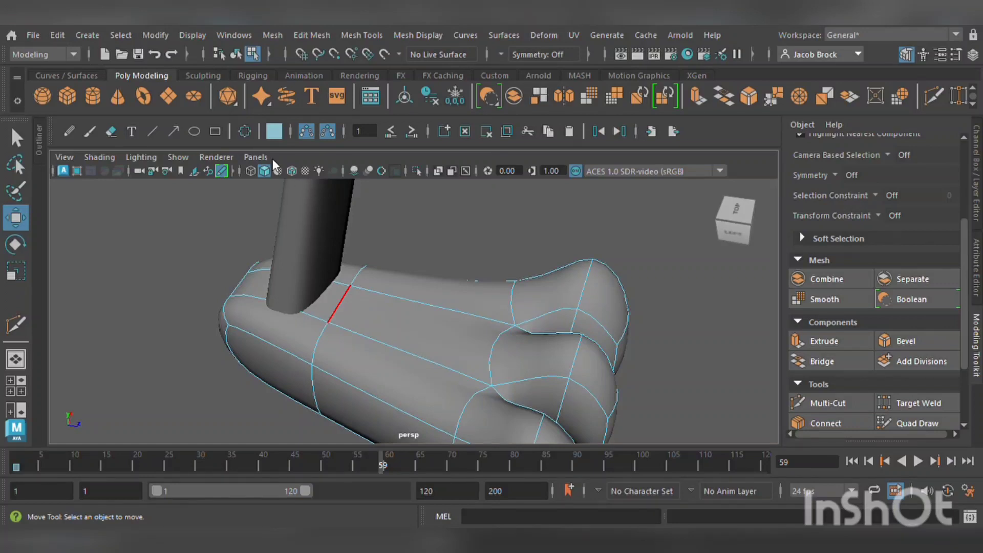
Raise the top vertices in front of the ankle and at the heel of the right foot toward the leg
left_click(333, 320)
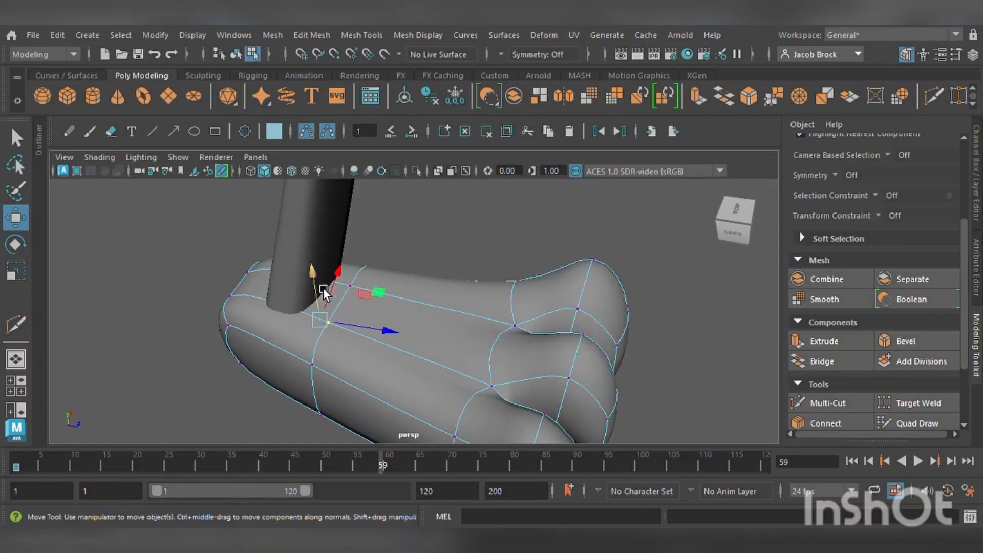
left_click_drag(313, 260, 280, 167)
left_click_drag(337, 242, 426, 249, "alt")
left_click(385, 397)
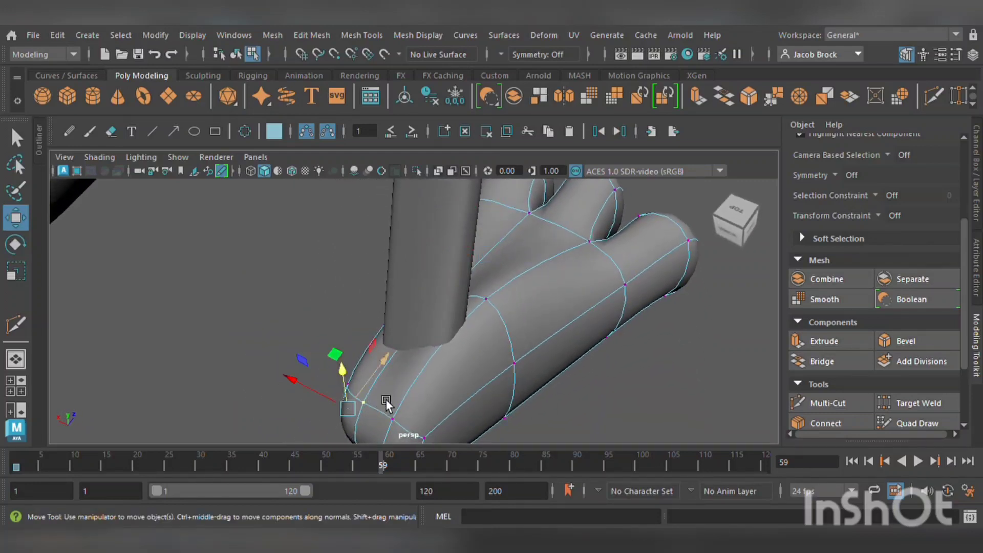
left_click_drag(348, 369, 402, 266)
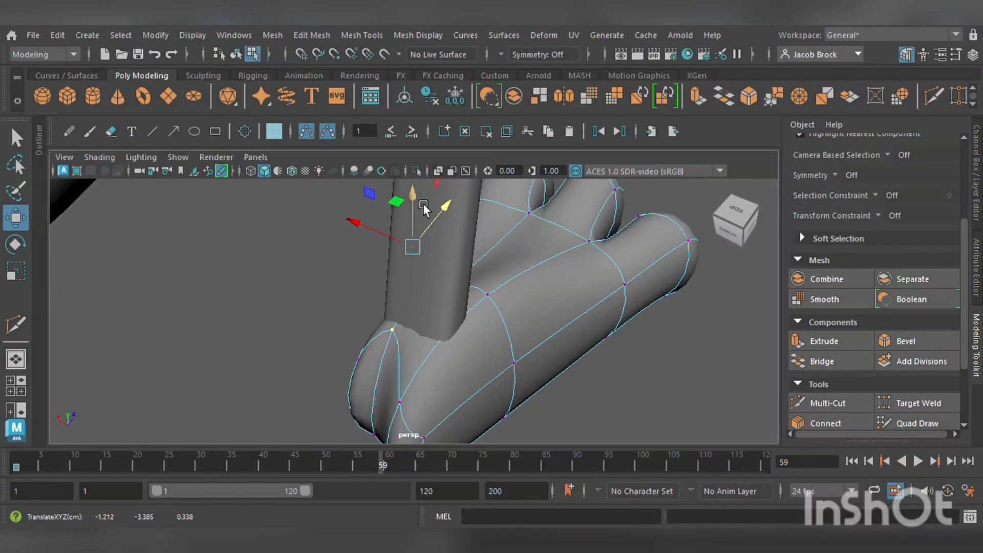
left_click_drag(440, 220, 162, 235, "alt")
scroll(490, 265, "down", 4)
middle_click_drag(558, 297, 375, 342, "alt")
Raise the ankle and heel vertices of the left foot so its top wraps the leg base like the other foot
left_click(537, 309)
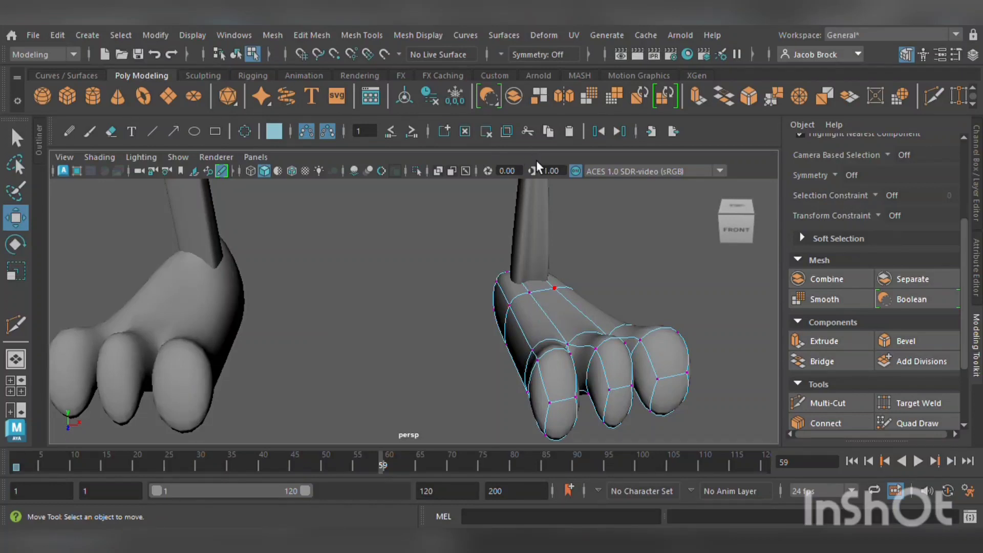
key("F11")
left_click(540, 295)
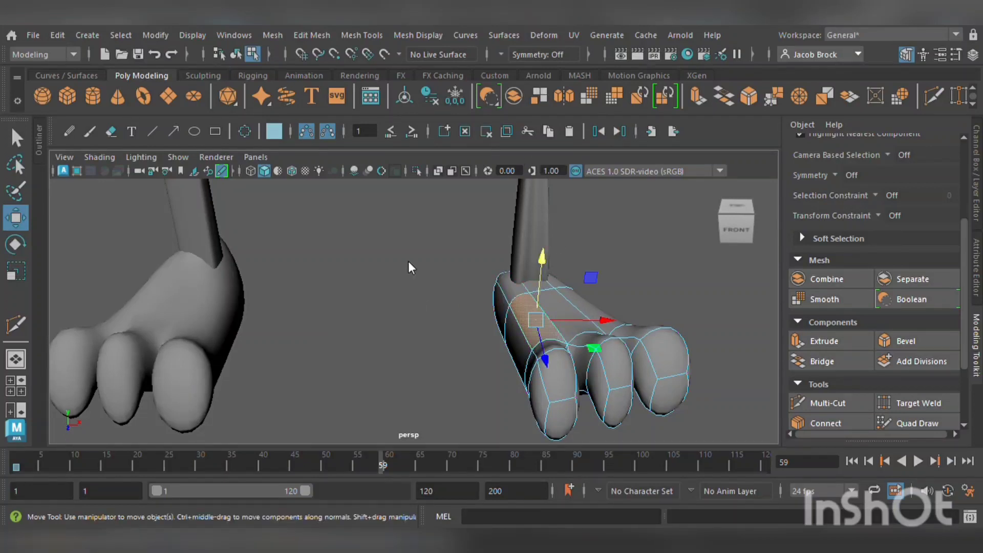
key("F9")
left_click(542, 298)
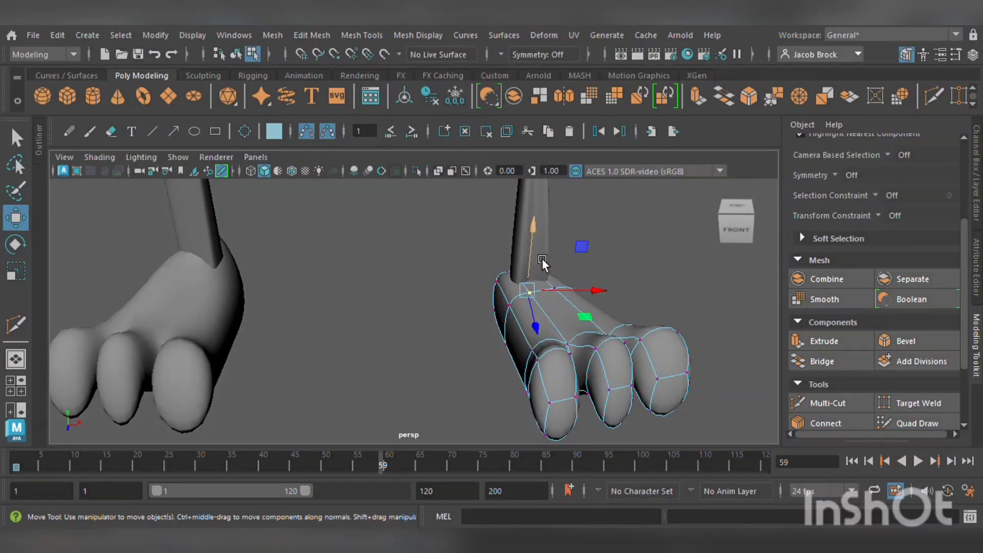
left_click_drag(545, 186, 466, 370, "alt")
left_click(548, 367)
left_click_drag(438, 290, 383, 143)
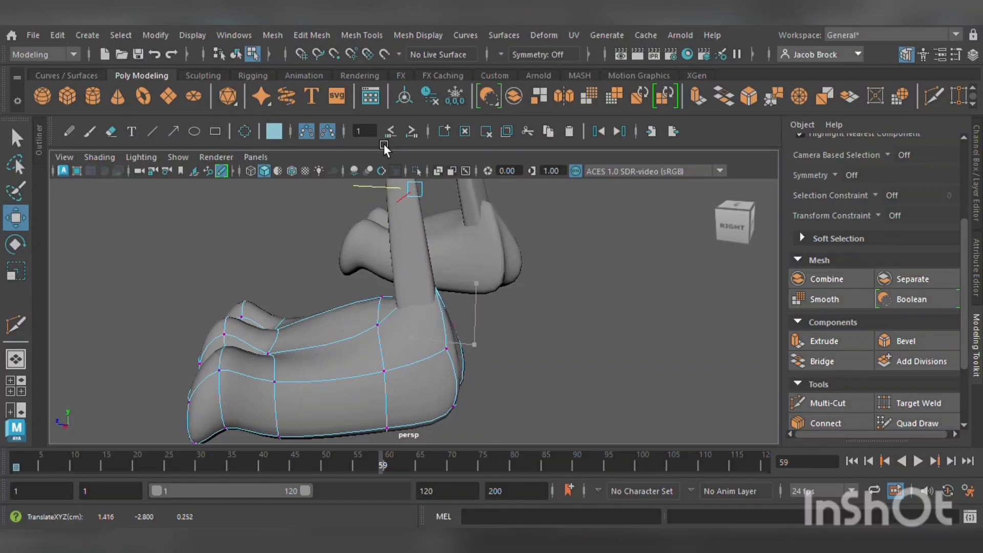
Check the shaped feet against the whole character and return to object selection mode
left_click_drag(337, 248, 496, 307, "alt")
scroll(441, 323, "down", 5)
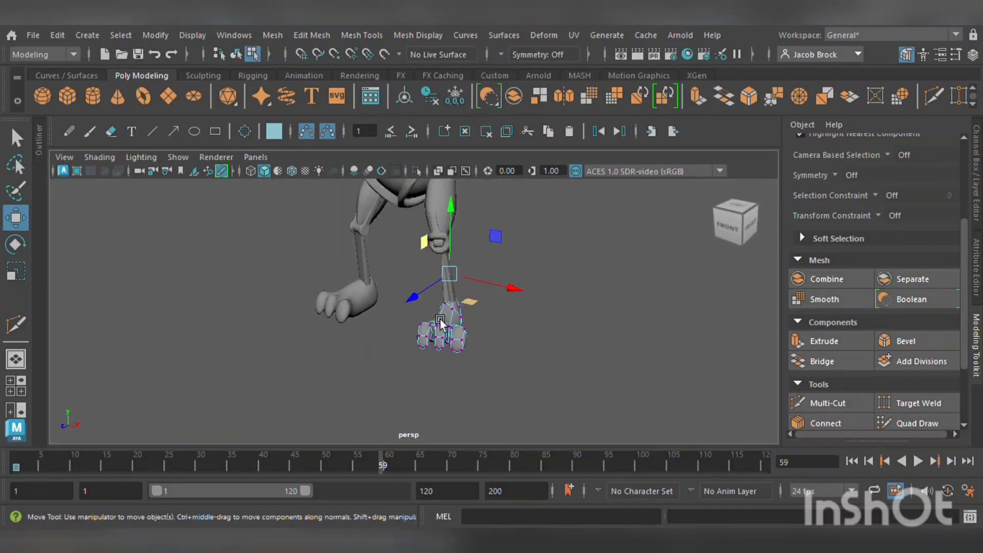
mouse_move(441, 326)
left_mouse_down("alt")
mouse_move(535, 284)
mouse_move(455, 323)
left_mouse_up("alt")
scroll(479, 295, "down", 6)
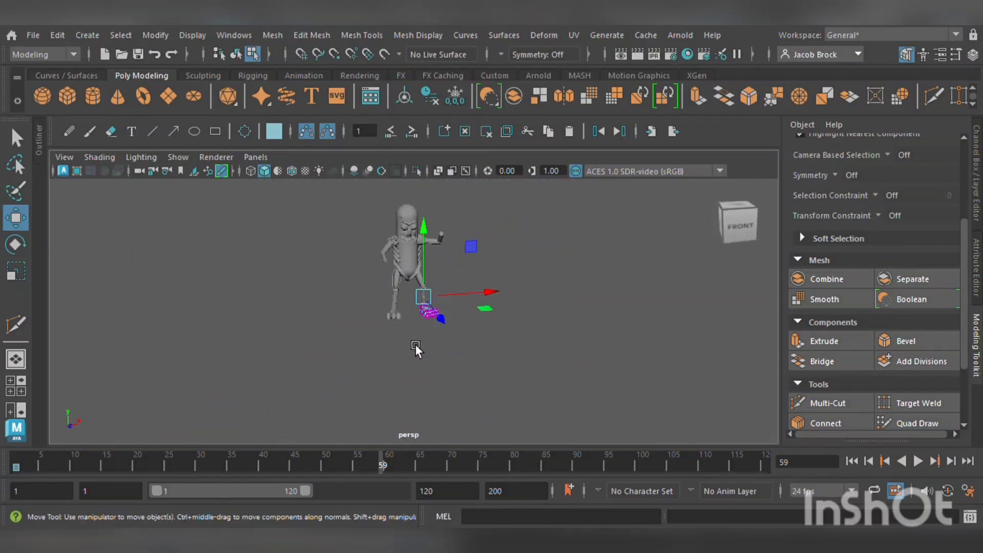
scroll(409, 332, "up", 3)
scroll(405, 326, "up", 3)
left_click(236, 54)
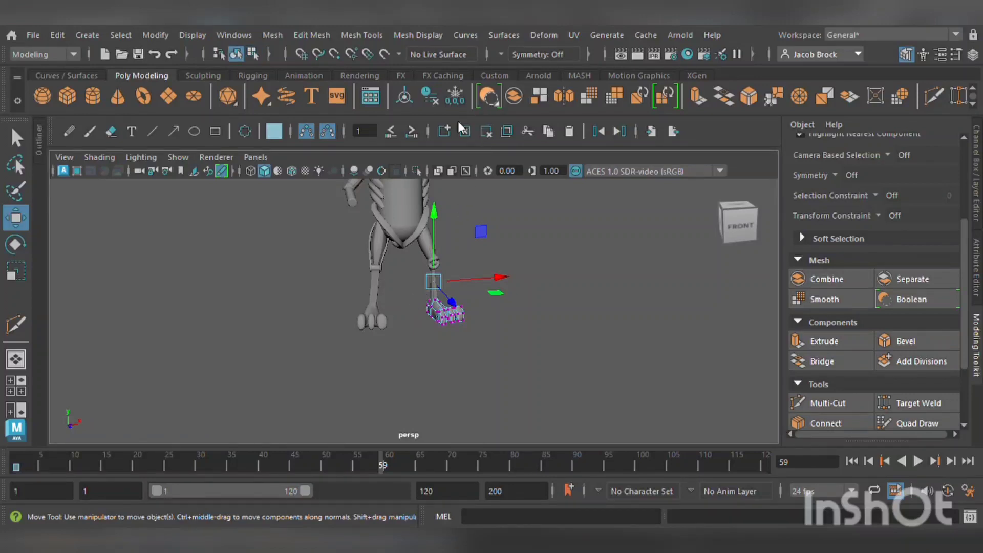
Scale the feet mesh down slightly in height so both feet are flatter
scroll(386, 277, "up", 3)
left_click(367, 326)
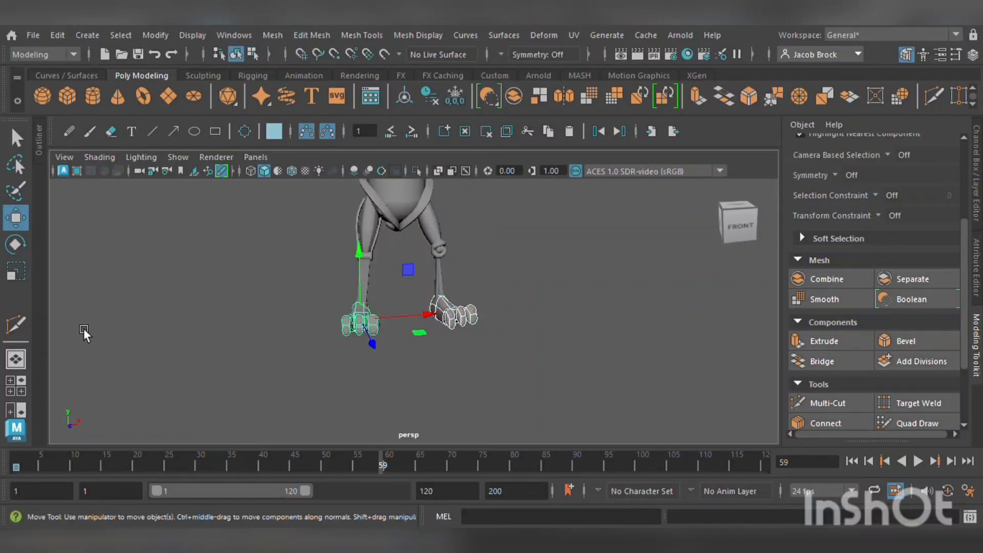
left_click(16, 274)
left_click_drag(370, 257, 370, 272)
left_click(521, 282)
mouse_move(521, 282)
left_mouse_down("alt")
mouse_move(392, 278)
mouse_move(388, 293)
mouse_move(557, 296)
mouse_move(493, 293)
mouse_move(523, 275)
mouse_move(505, 290)
left_mouse_up("alt")
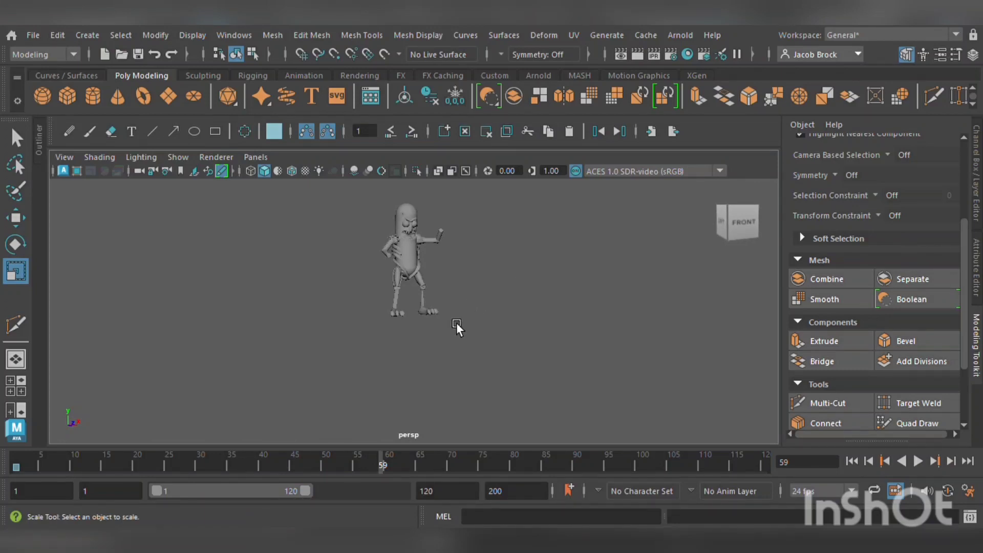
Examine the flattened feet, the lower legs and how they fit with the rest of the body
scroll(403, 326, "up", 10)
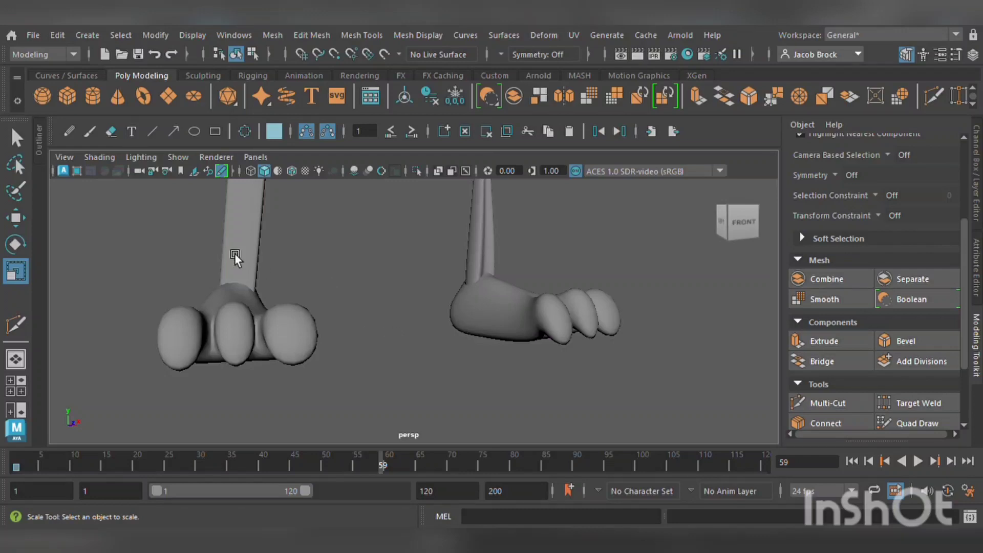
left_click(235, 256)
scroll(262, 259, "up", 4)
left_click_drag(265, 267, 287, 277, "alt")
scroll(292, 279, "down", 8)
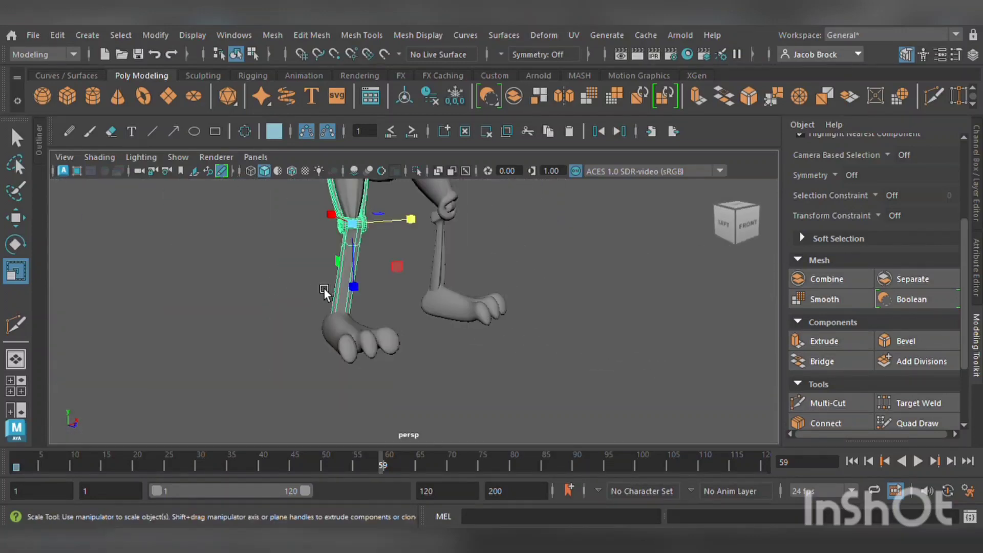
middle_click_drag(347, 301, 370, 491, "alt")
left_click_drag(403, 307, 317, 335, "alt")
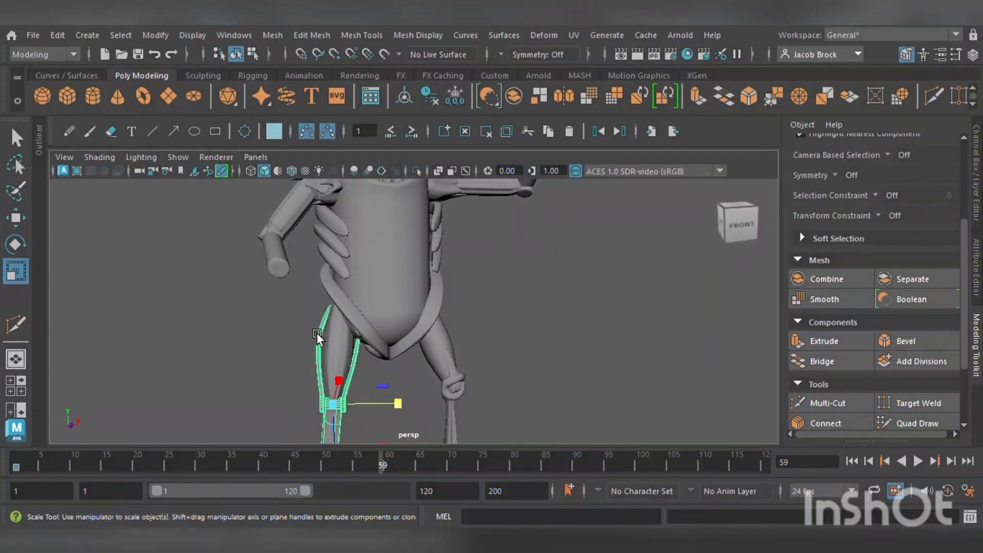
left_click(305, 332)
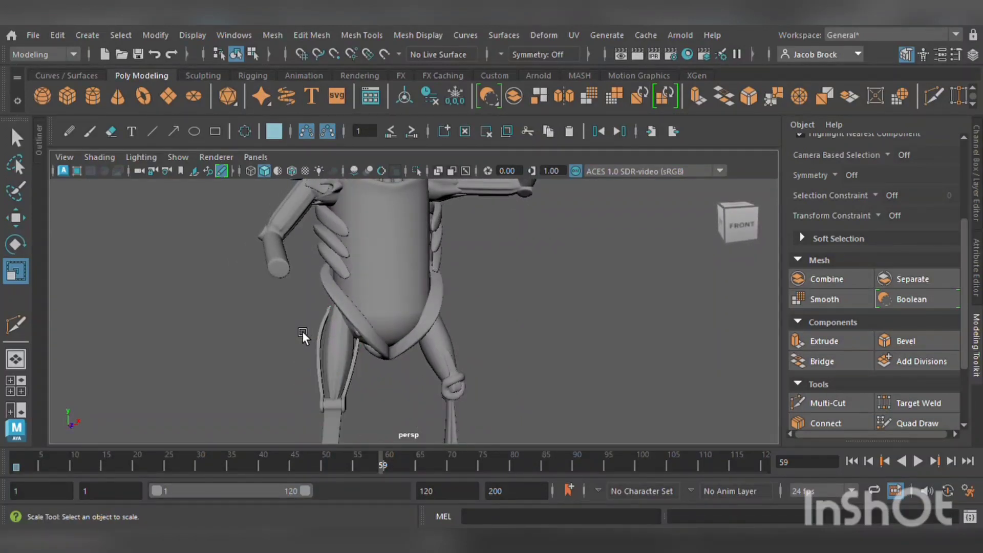
Create a polygon cube and move it about 5.35 cm along Z, in front of the character
left_click(71, 98)
scroll(210, 206, "down", 5)
left_click_drag(429, 358, 282, 331, "alt")
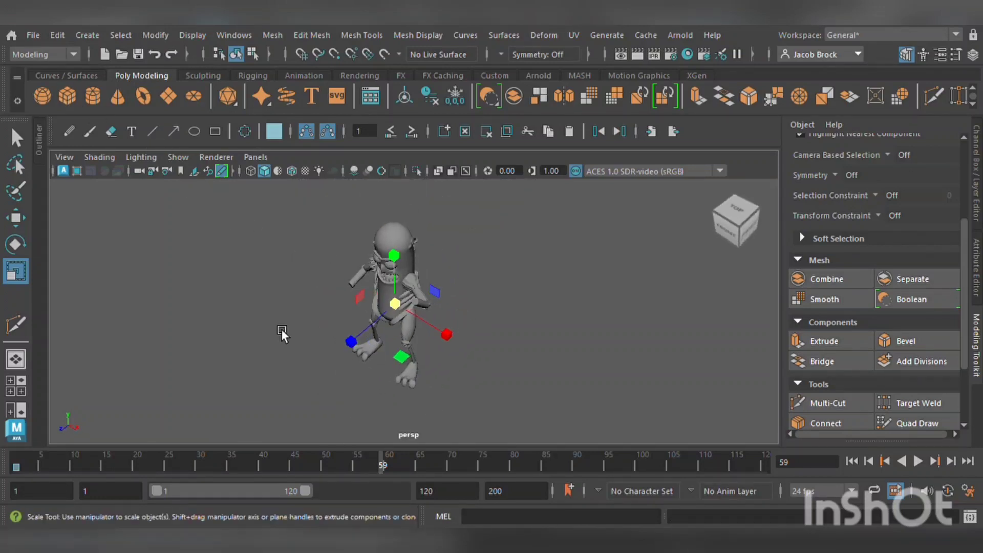
left_click(18, 218)
left_click_drag(351, 342, 283, 403)
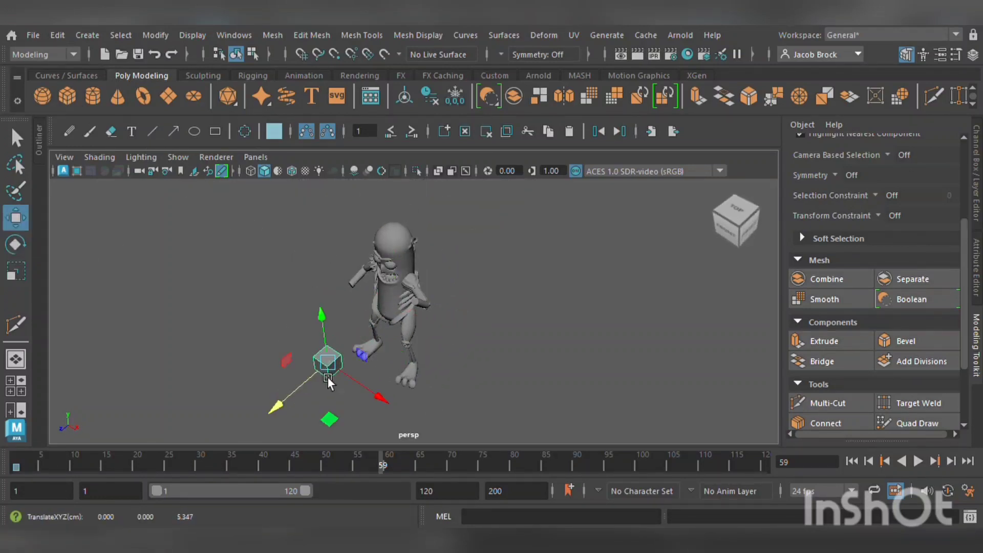
scroll(382, 346, "up", 4)
left_click_drag(383, 346, 447, 289, "alt")
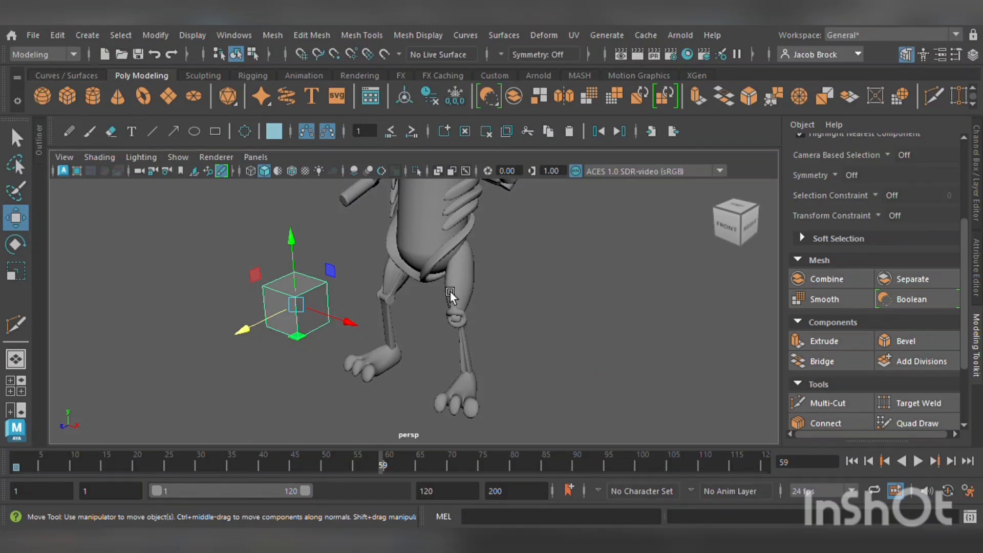
Scale the cube uniformly to about 0.36 and flatten it vertically into a thin palm slab
key("r")
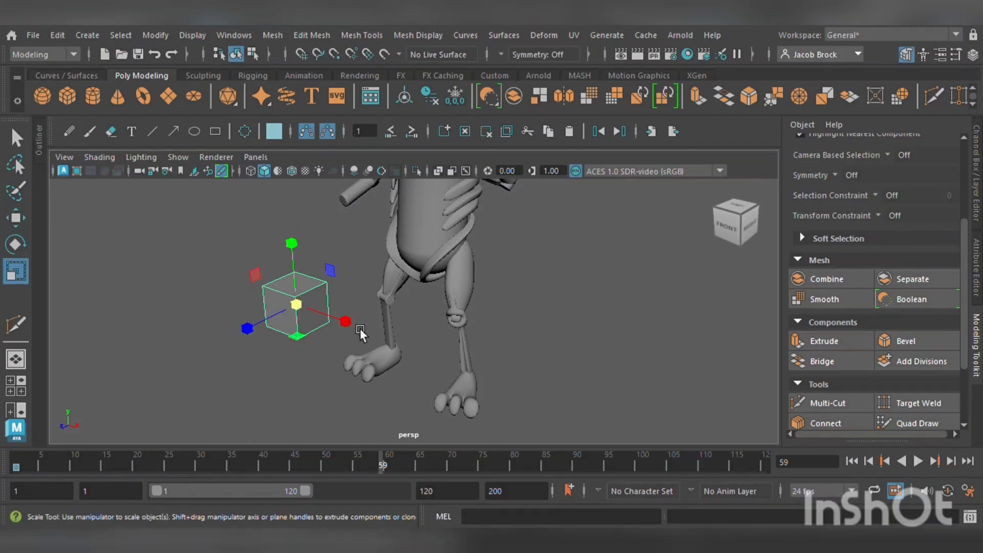
left_click_drag(305, 314, 293, 315)
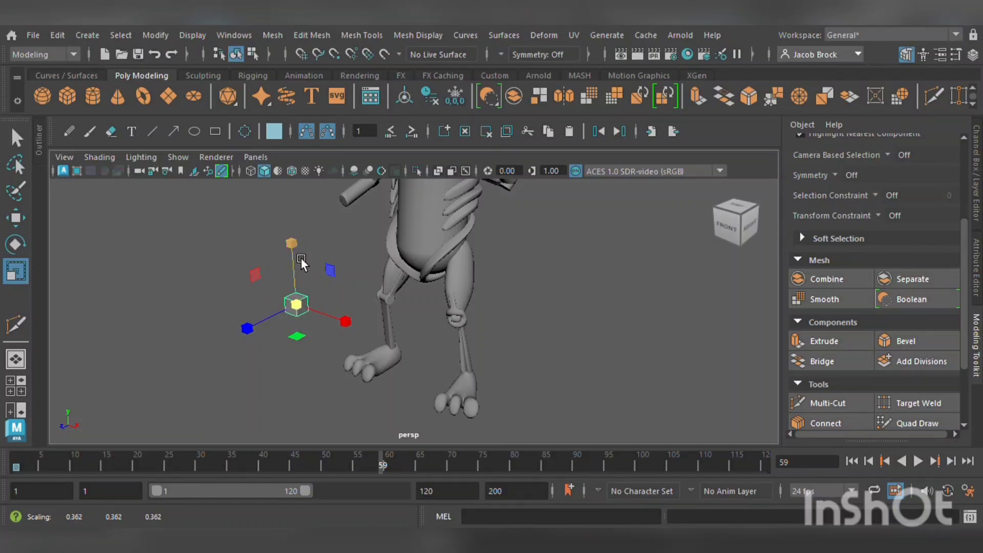
scroll(330, 309, "up", 5)
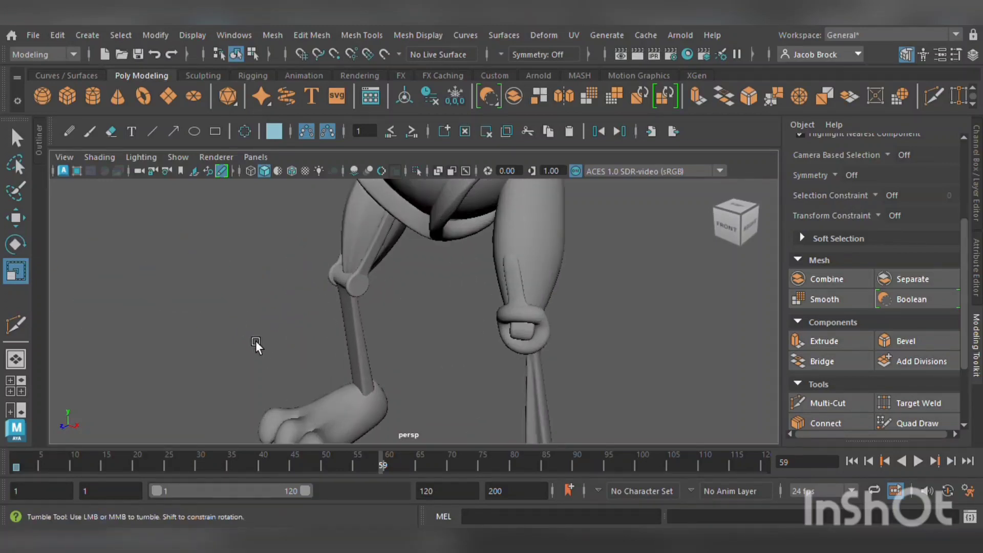
left_click_drag(256, 340, 324, 379, "alt")
scroll(324, 379, "up", 2)
middle_click_drag(323, 379, 388, 199, "alt")
scroll(418, 236, "down", 2)
scroll(508, 365, "up", 4)
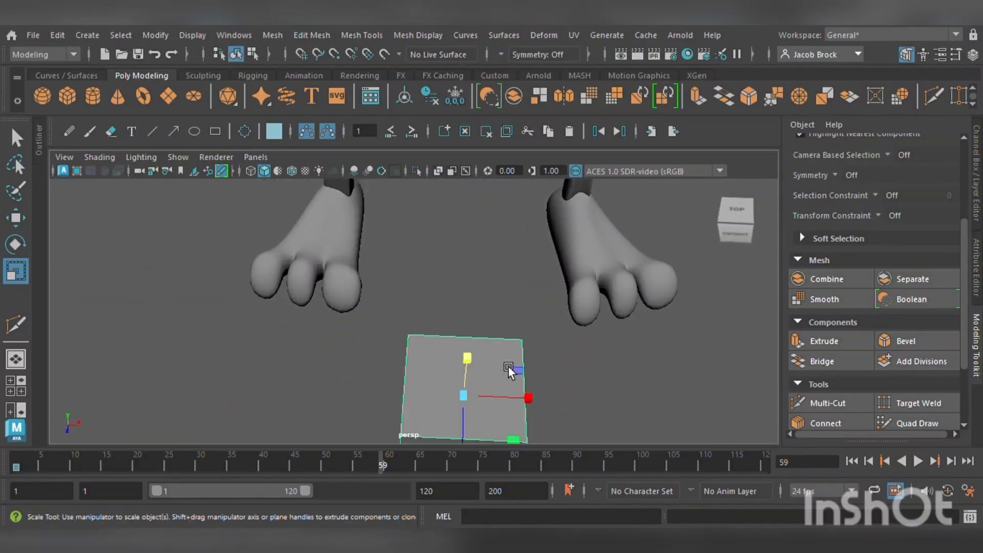
middle_click_drag(508, 365, 561, 311, "alt")
Insert four lengthwise and two crosswise edge loops in the palm slab with Multi-Cut
left_click(835, 402)
left_click(406, 324, "ctrl")
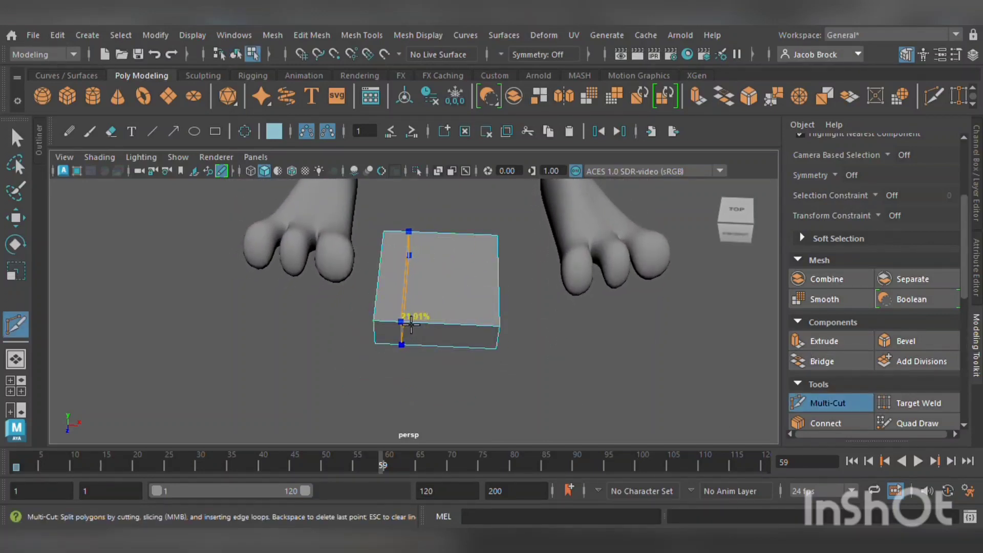
left_click(470, 330, "ctrl")
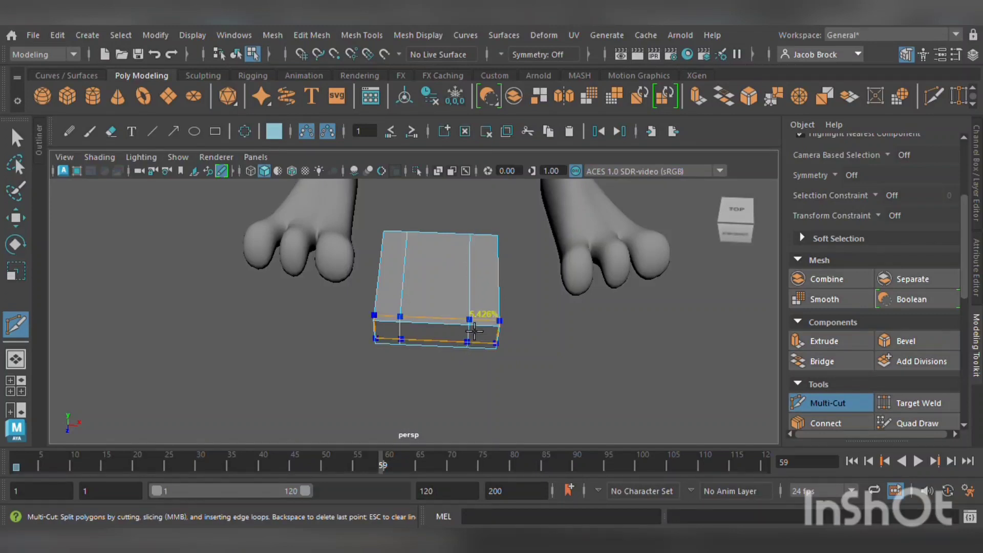
left_click(418, 330, "ctrl")
left_click(448, 332, "ctrl")
left_click_drag(508, 353, 435, 354, "alt")
middle_click_drag(358, 297, 428, 309, "alt")
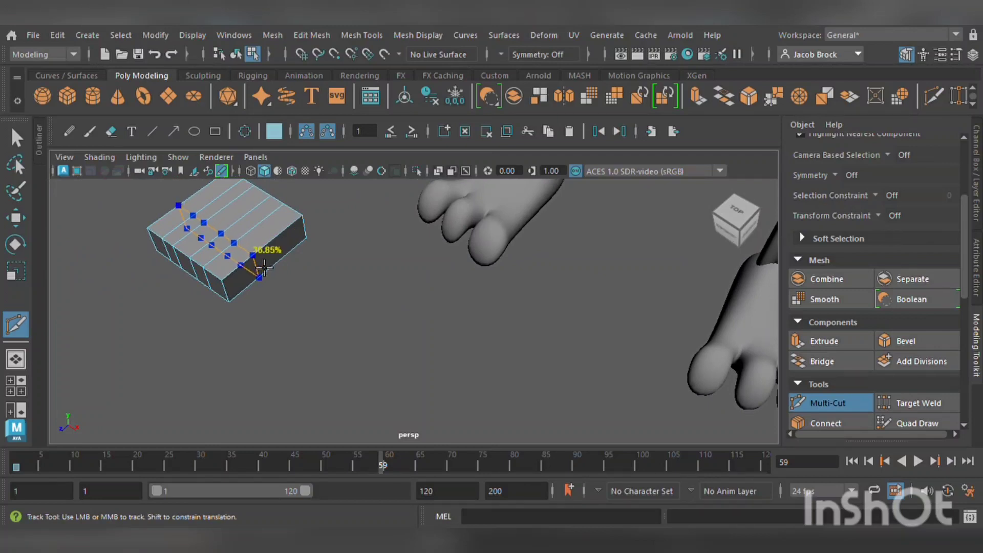
left_click(280, 250, "ctrl")
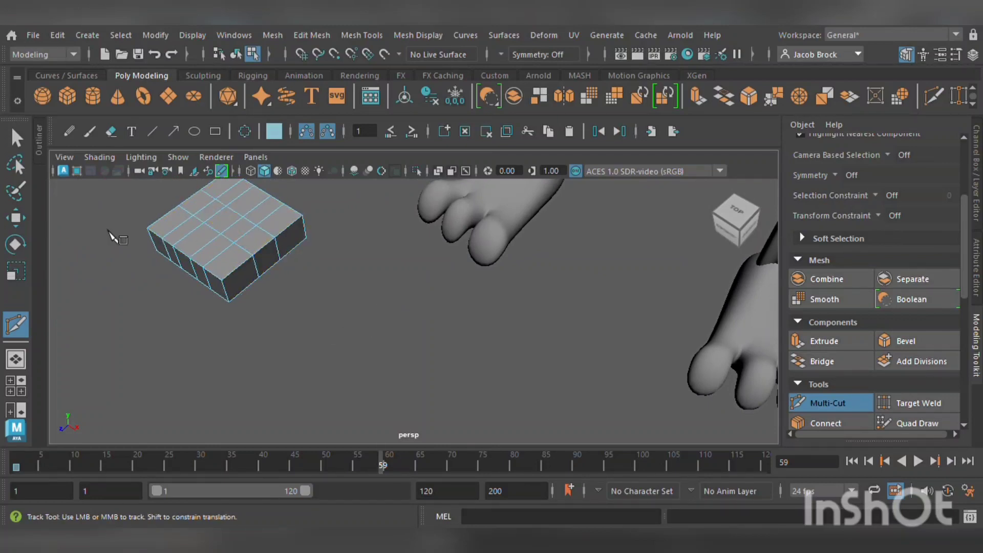
Extrude the middle face on the slab's side outward and forward as an angled thumb, with a Local Translate Z of 0.141
left_click(16, 218)
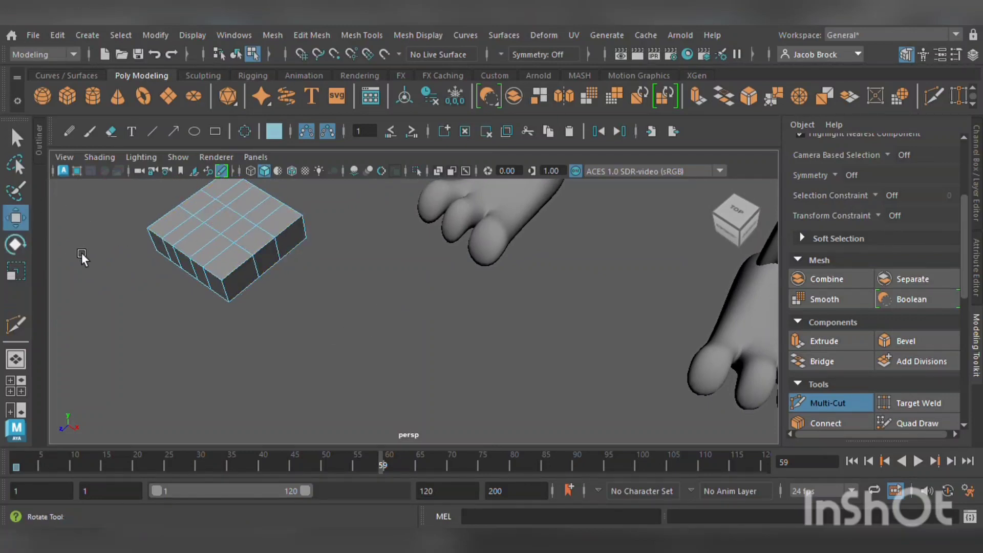
left_click(271, 266)
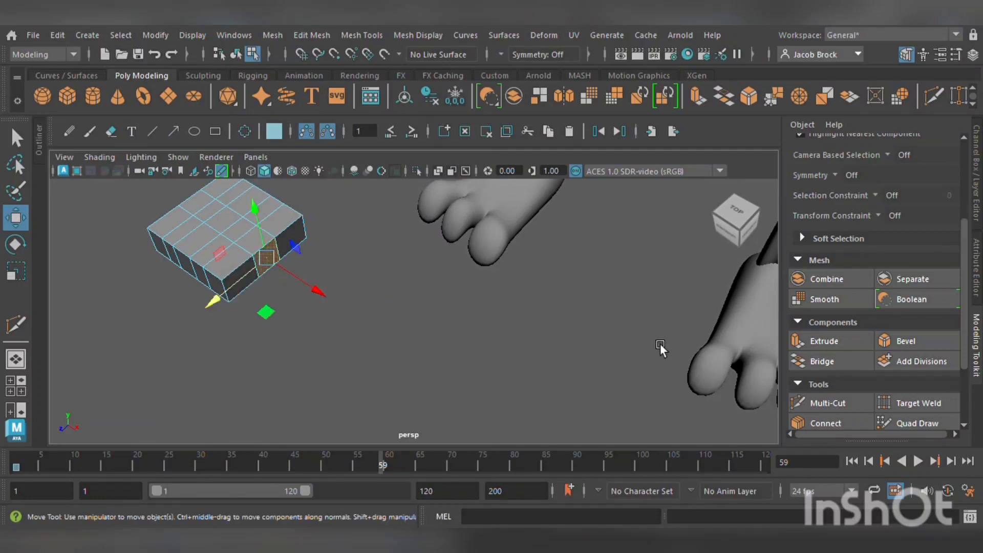
left_click(824, 342)
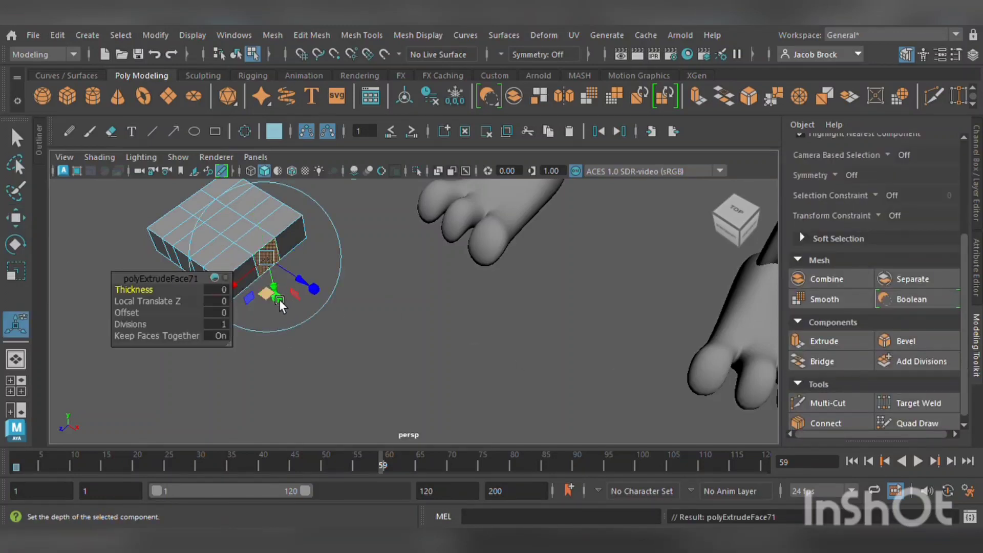
left_click_drag(280, 300, 348, 322, "alt")
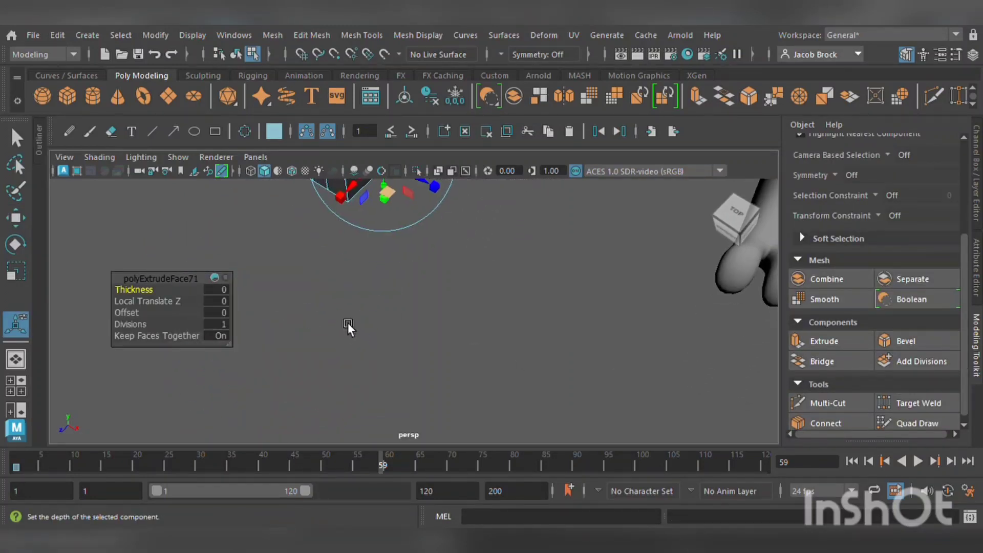
left_click_drag(396, 200, 394, 256)
left_click_drag(327, 239, 352, 259, "alt")
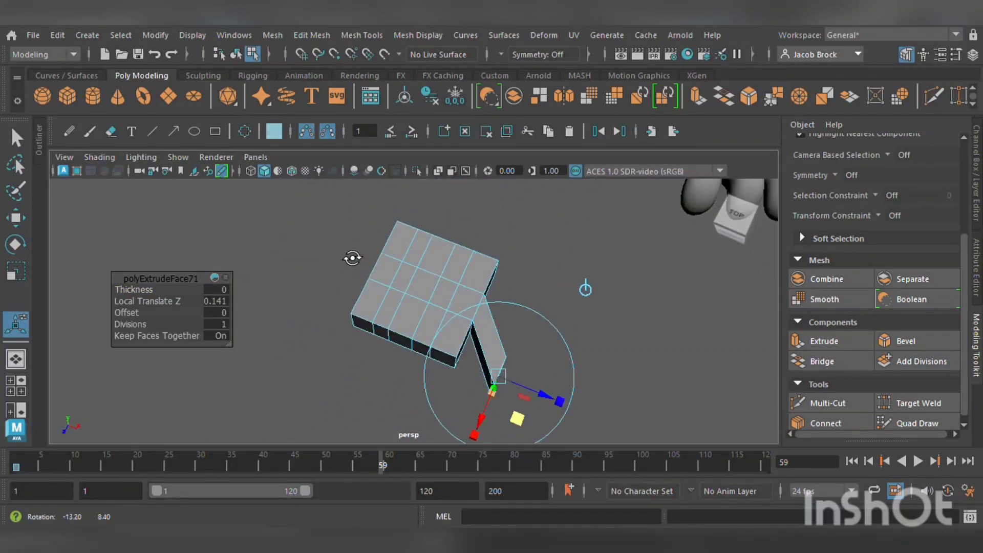
Try to extrude the first, third and fifth front faces of the palm as fingers with a Local Translate Z of 0.359
left_click(370, 330)
left_click(409, 342)
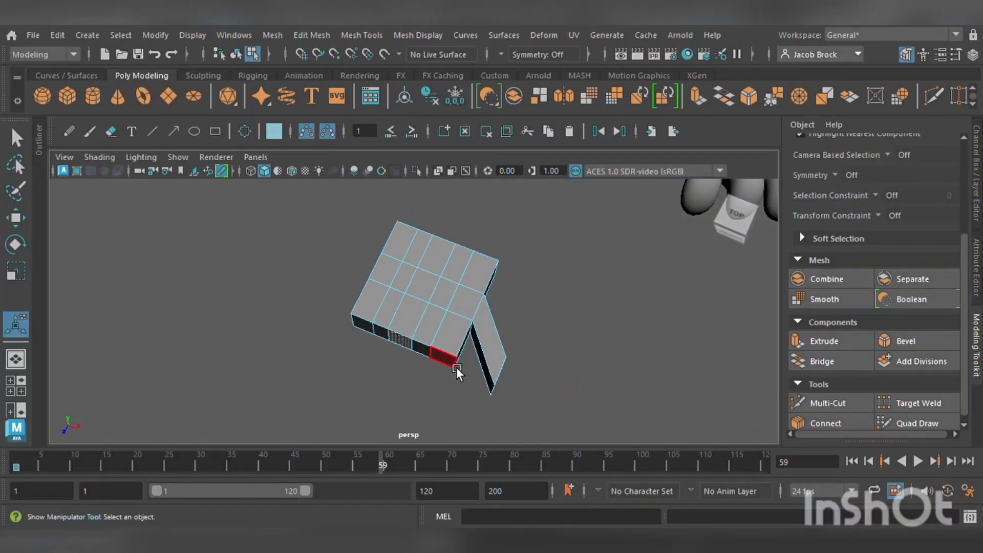
left_click(375, 332)
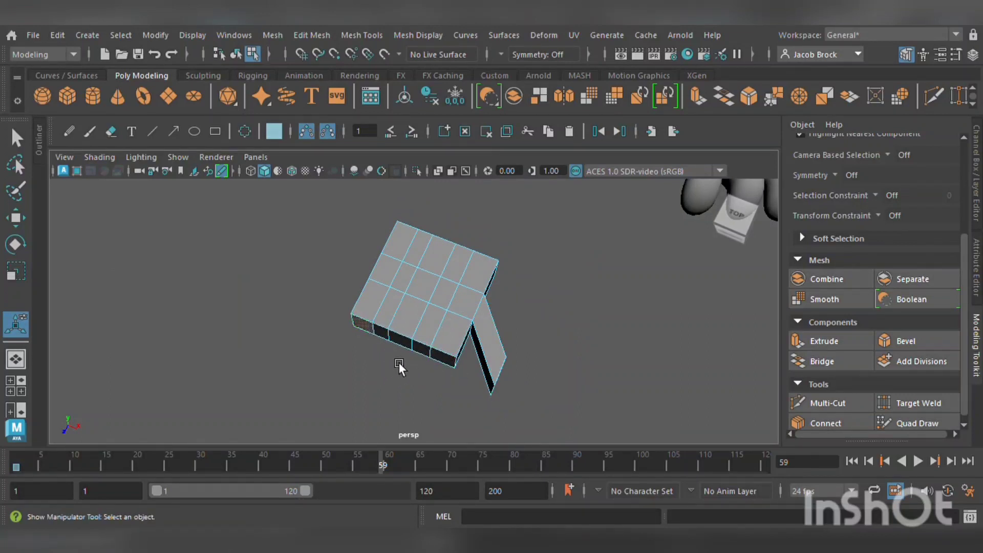
left_click(404, 348, "shift")
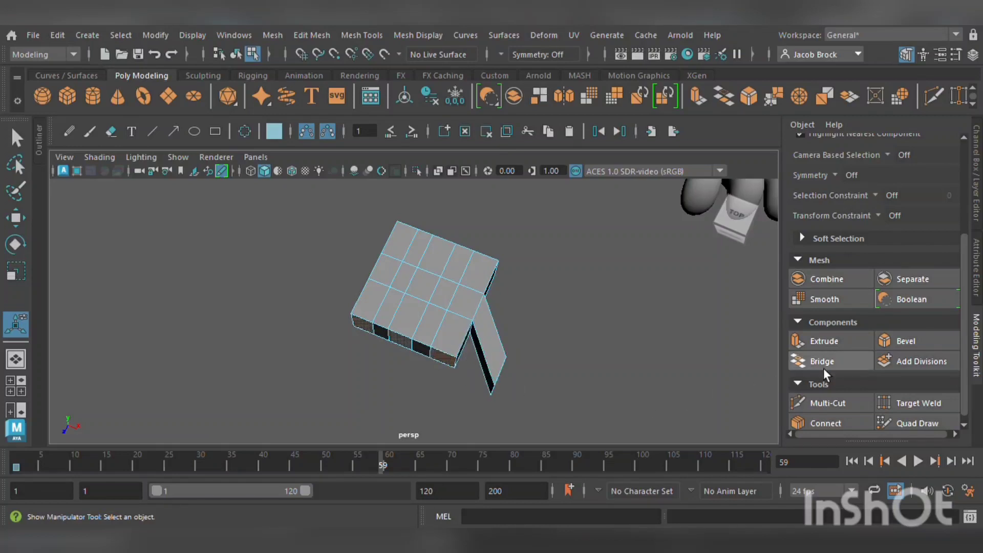
left_click(827, 342)
left_click_drag(344, 369, 278, 462)
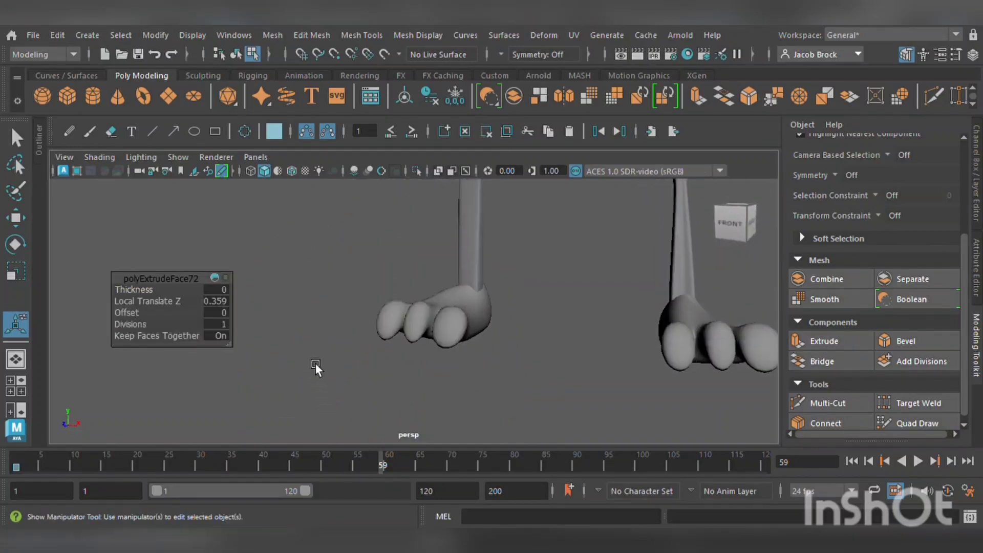
right_click_drag(315, 363, 321, 457, "alt")
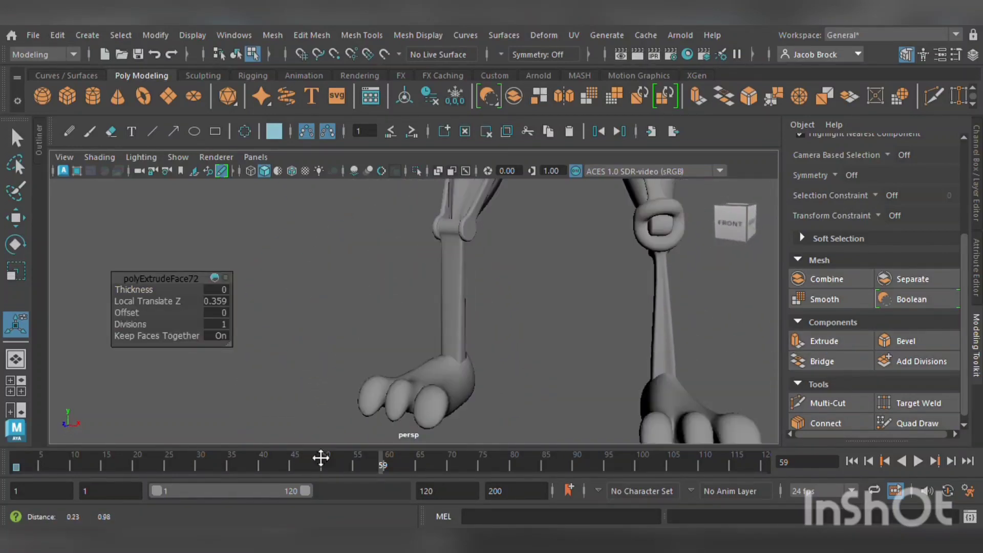
middle_click_drag(320, 457, 316, 527, "alt")
middle_click_drag(346, 318, 371, 410, "alt")
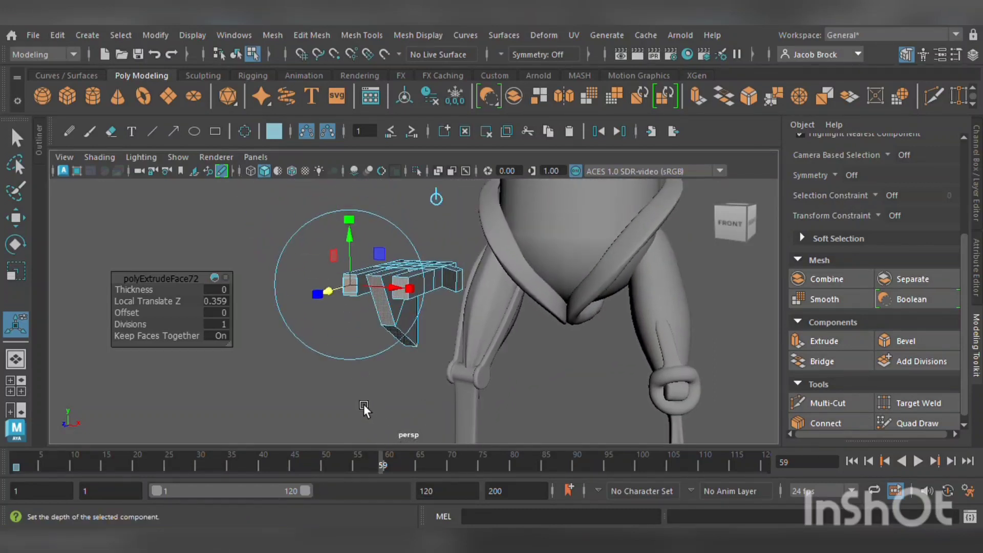
scroll(363, 405, "up", 4)
left_click(302, 345)
key("ctrl+z")
key("ctrl+z")
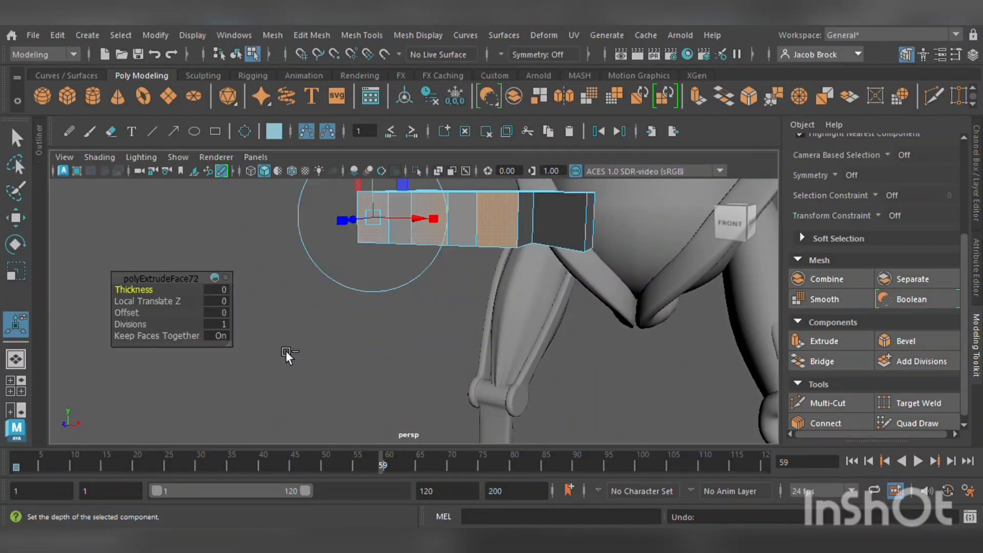
Restore the selection of the three alternating front palm faces and extrude them into fingers with a Local Translate Z of 0.292
left_click(395, 204)
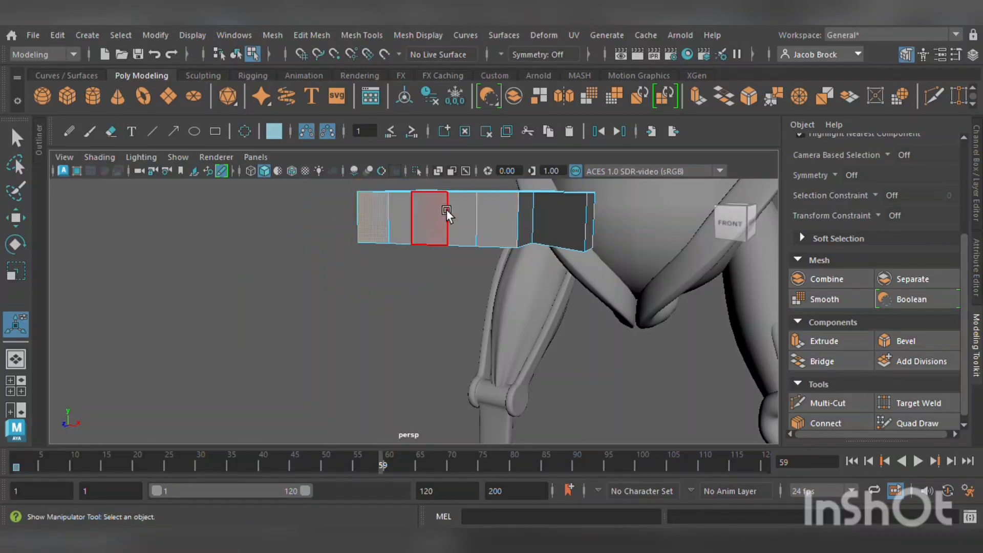
key("ctrl+z")
key("ctrl+z")
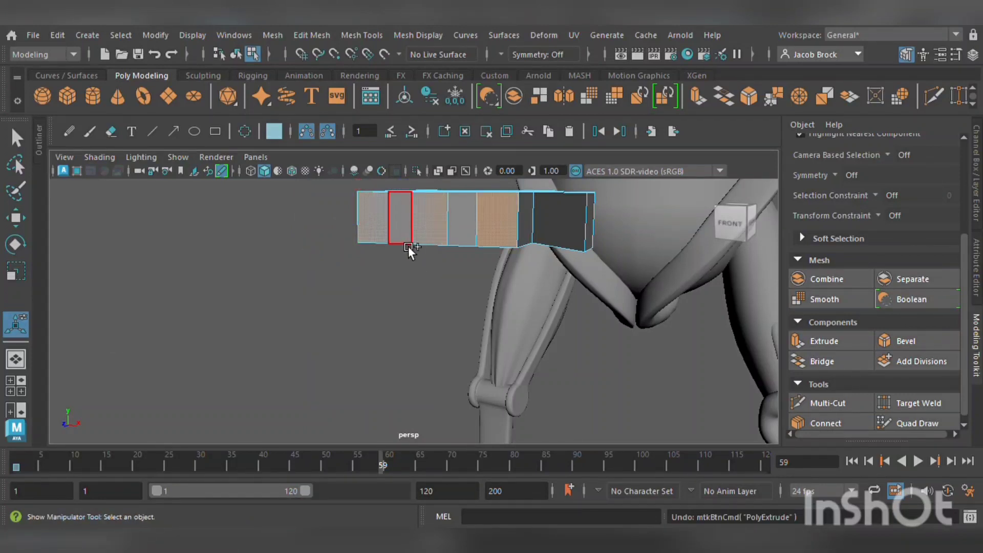
key("ctrl+z")
key("ctrl+z")
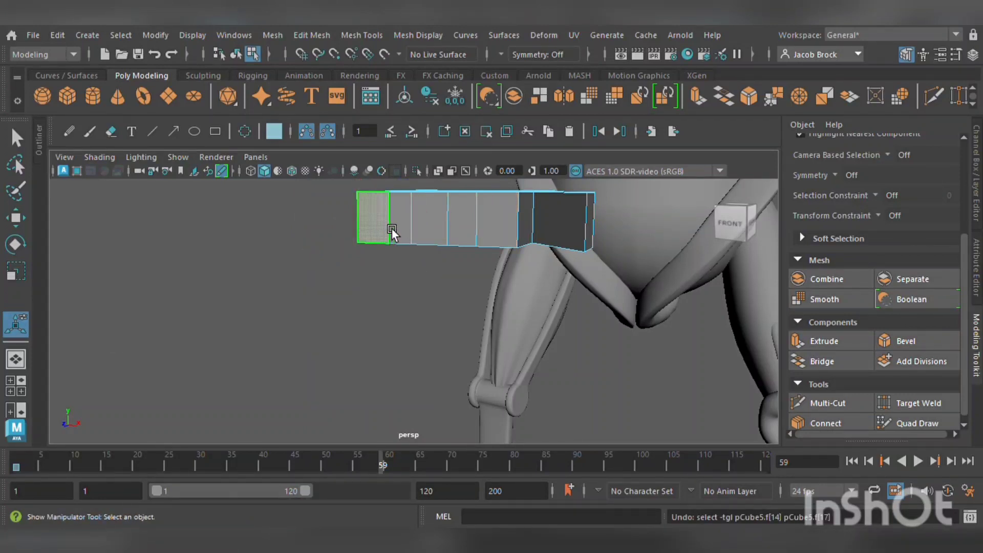
key("shift+z")
key("shift+z")
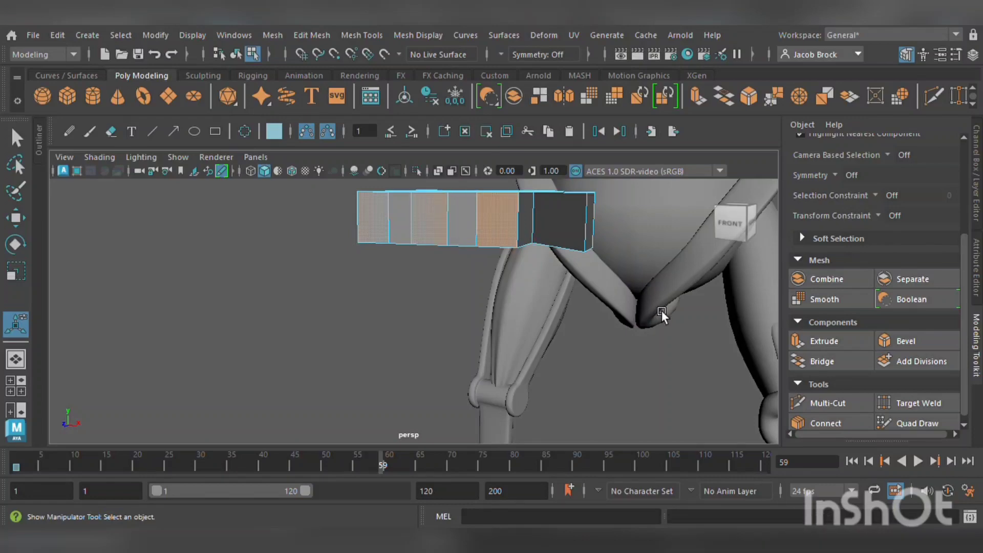
left_click(827, 347)
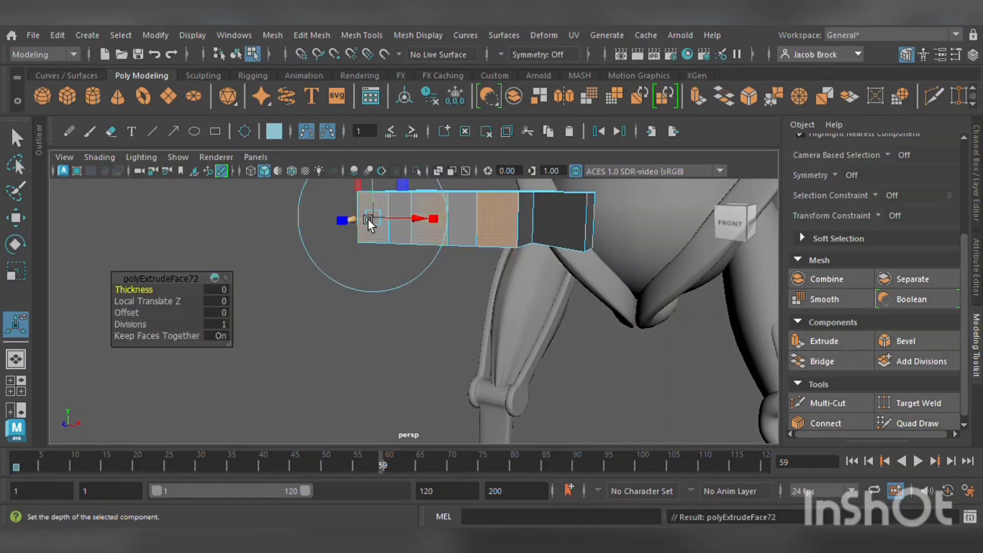
left_click_drag(367, 219, 330, 310)
Switch the hand mesh to vertex selection for editing the outer finger's tip
left_click_drag(337, 350, 513, 276)
scroll(513, 276, "up", 5)
middle_click_drag(481, 310, 346, 390, "alt")
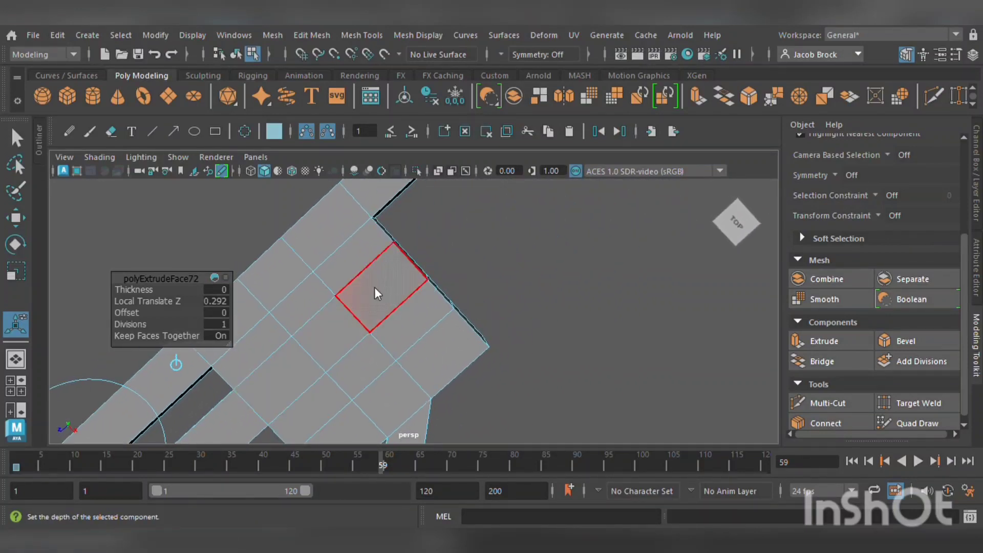
key("q")
key("F9")
middle_click_drag(361, 225, 296, 369, "alt")
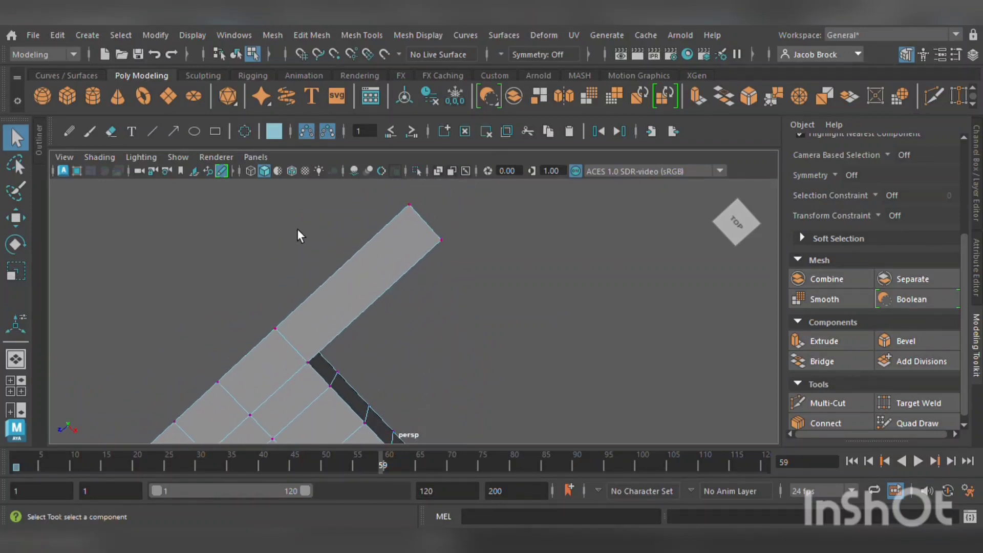
Delete the faces of the long block extruded from the wrist corner of the palm
double_click(354, 254)
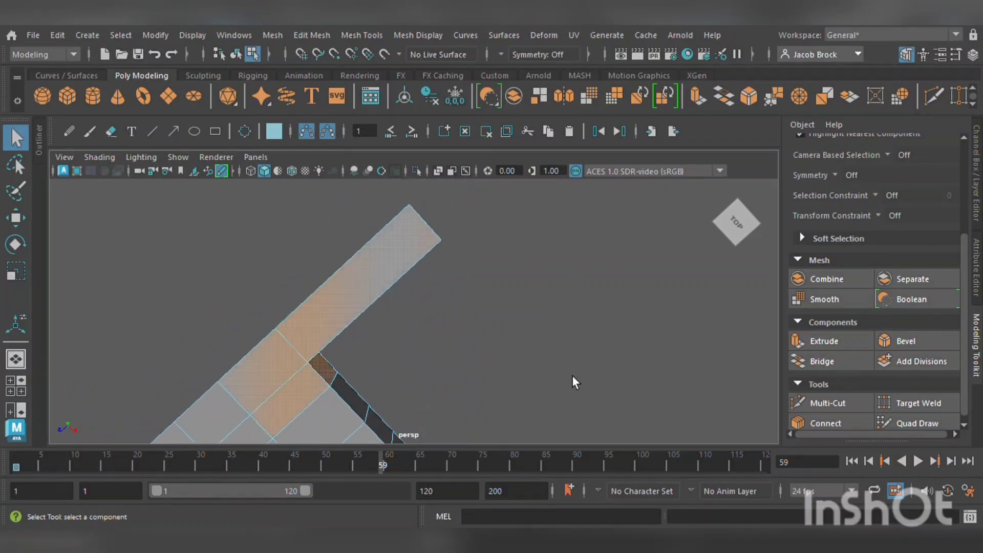
left_click(271, 263)
left_click_drag(332, 228, 434, 278)
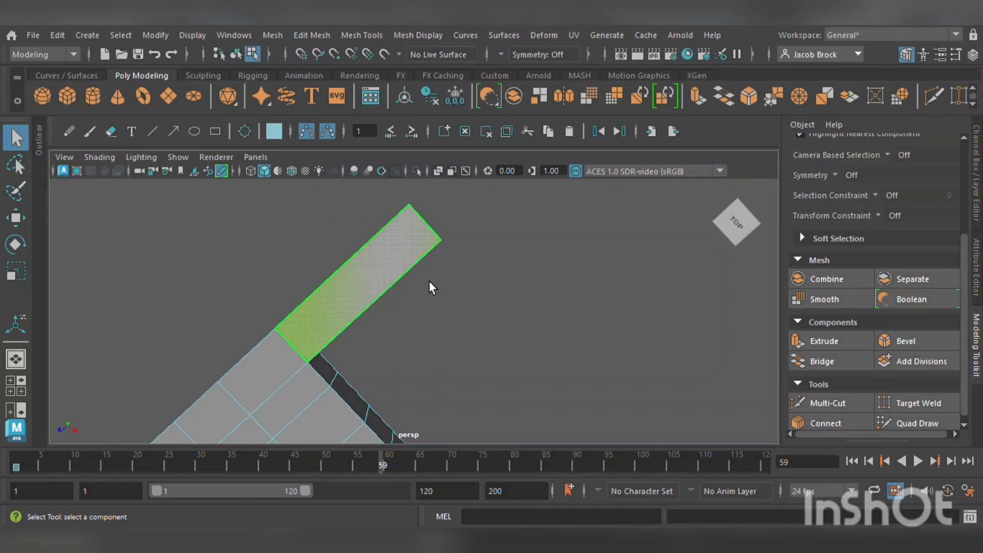
key("Delete")
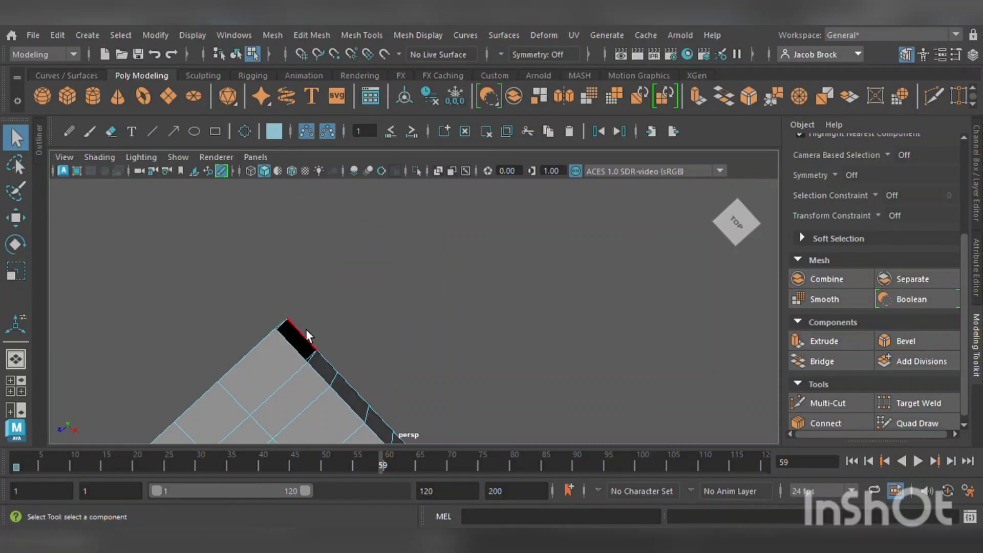
Close the open hole at the palm's wrist corner with Fill Hole
left_click(273, 35)
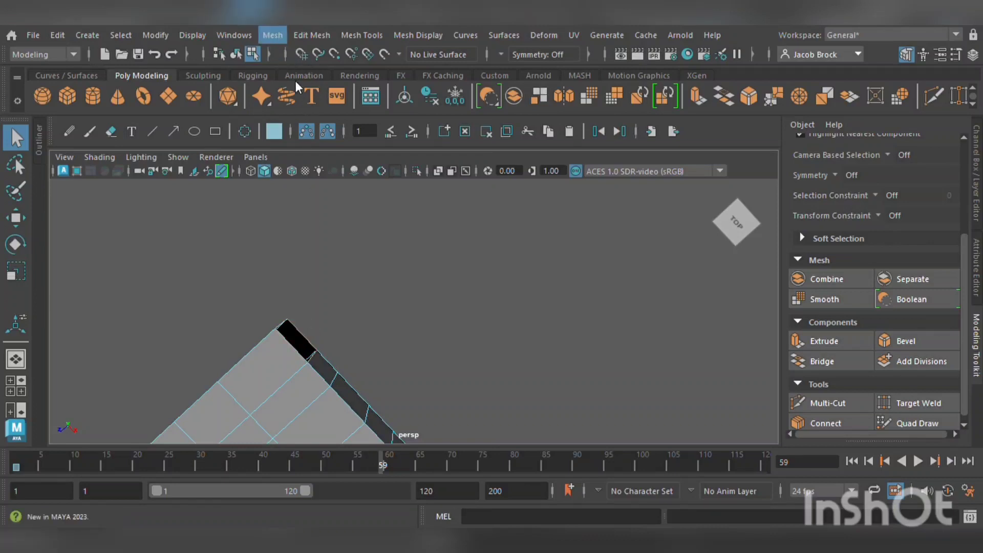
left_click(316, 146)
left_click(411, 253)
middle_click_drag(447, 333, 450, 279, "alt")
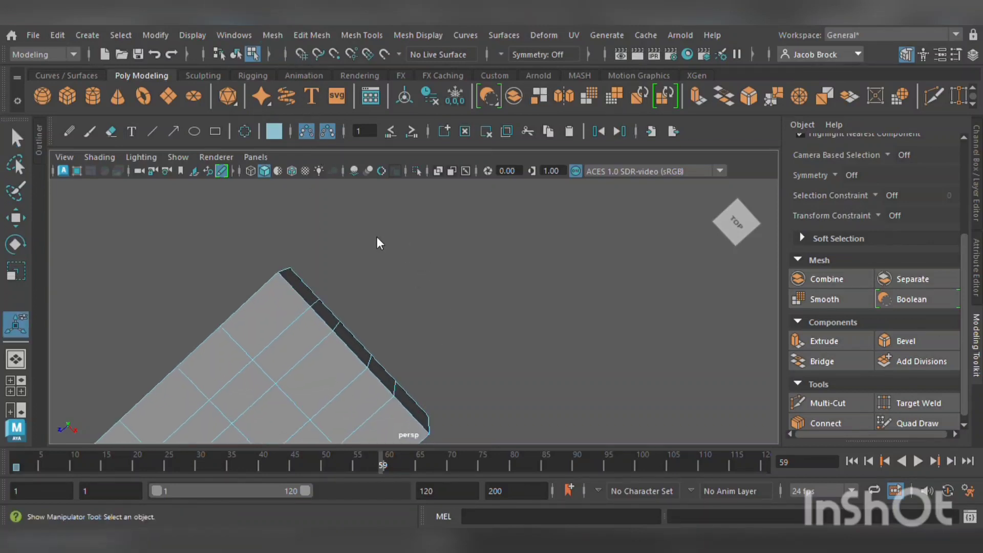
Move the corner vertices at both ends of the palm's wrist edge inward to round off the heel of the hand
right_click_drag(290, 280, 253, 272)
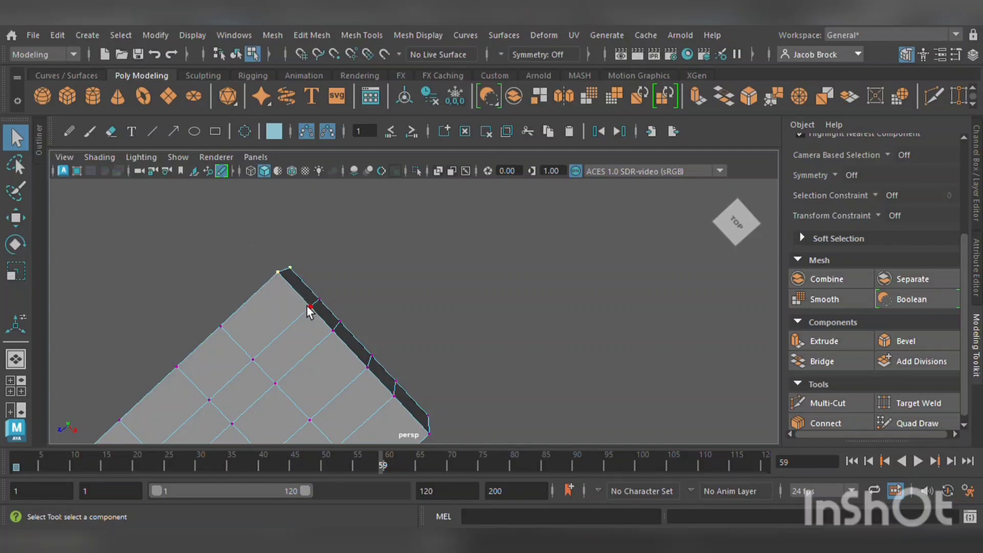
left_click(15, 217)
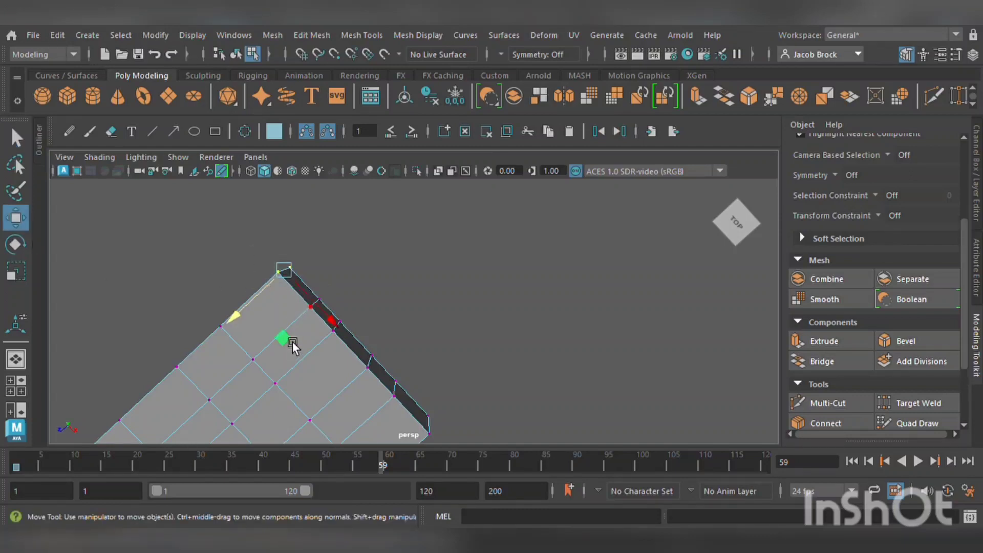
left_click_drag(293, 342, 300, 383)
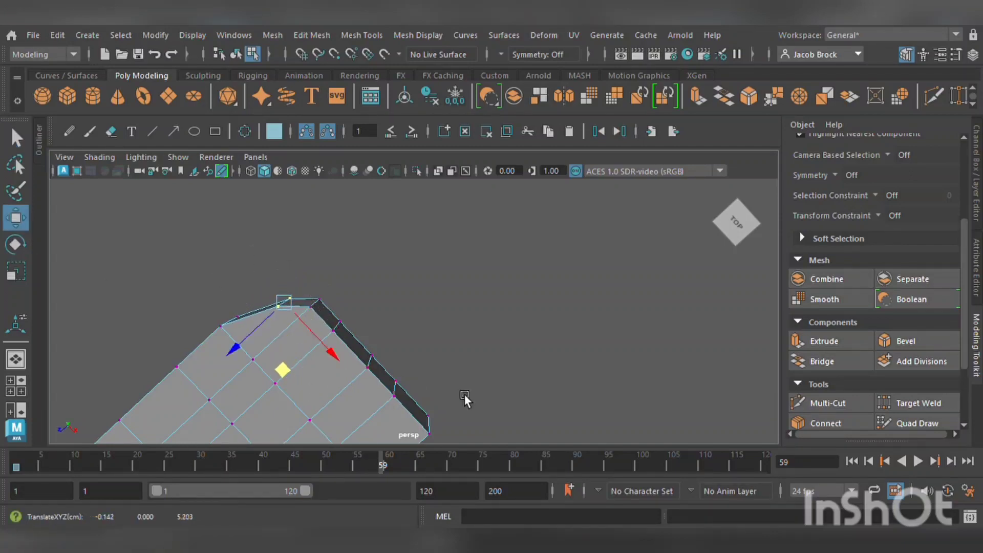
middle_click_drag(465, 394, 469, 293, "alt")
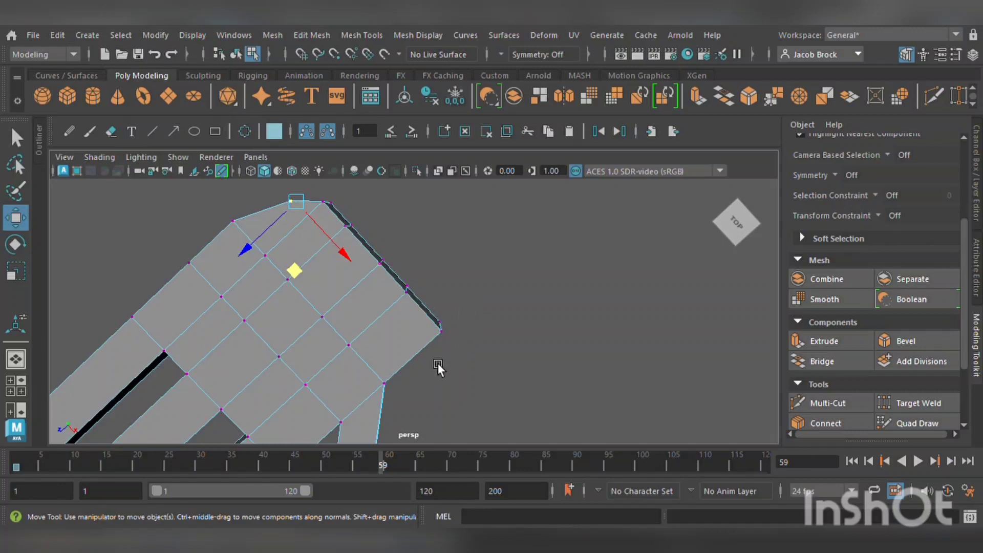
left_click(437, 363)
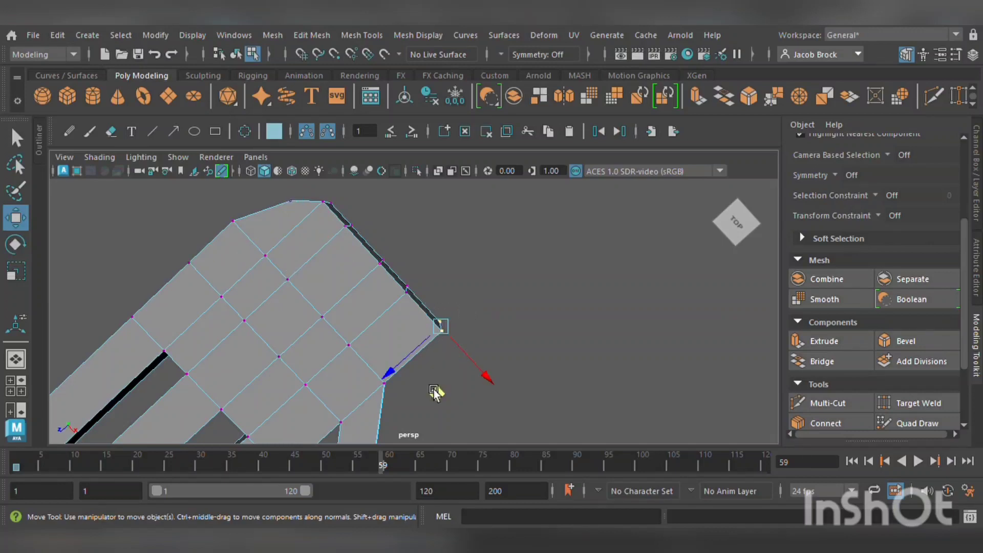
left_click_drag(456, 398, 421, 379)
Reposition the vertices at the thumb's base, pulling the outer ones away from the palm to widen the base
middle_click_drag(420, 379, 417, 296, "alt")
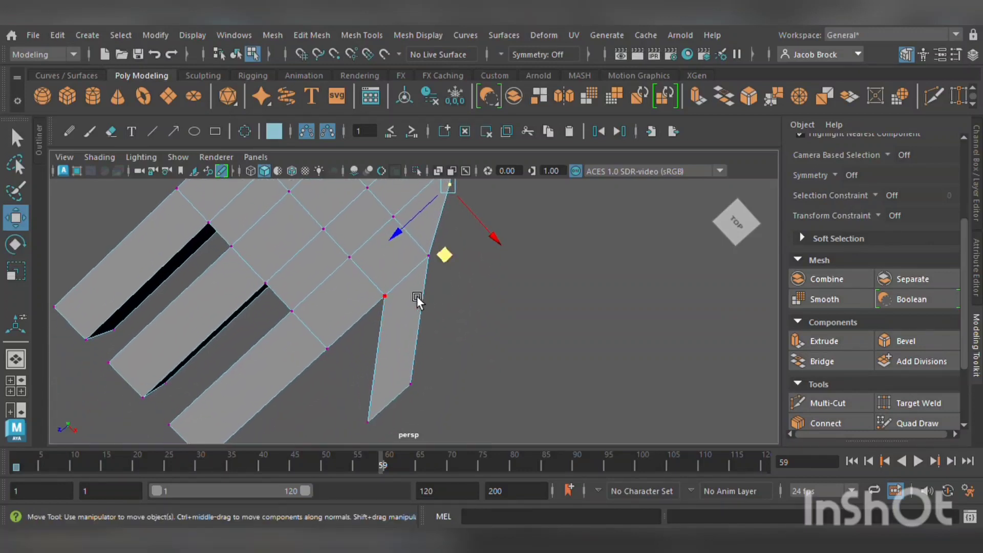
left_click(385, 285)
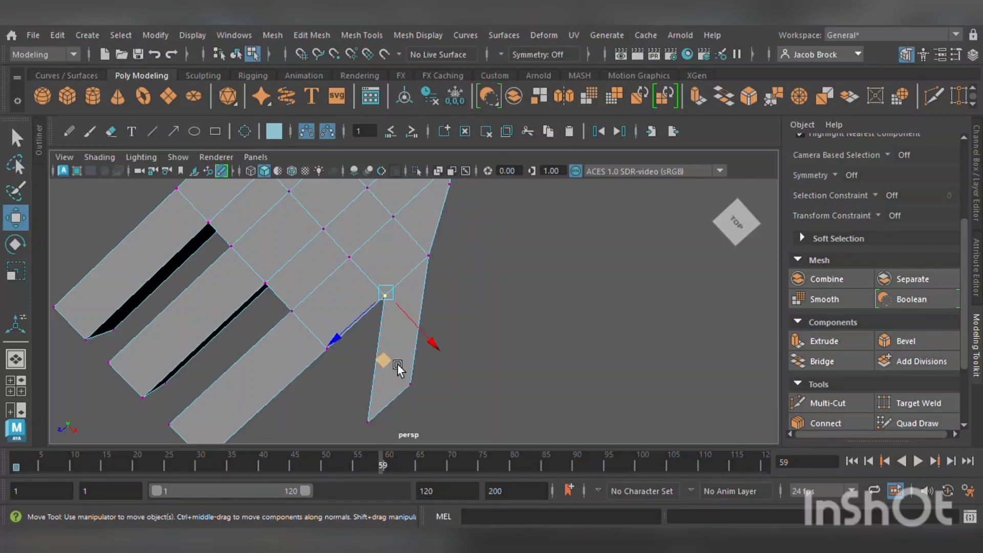
left_click_drag(397, 363, 469, 322)
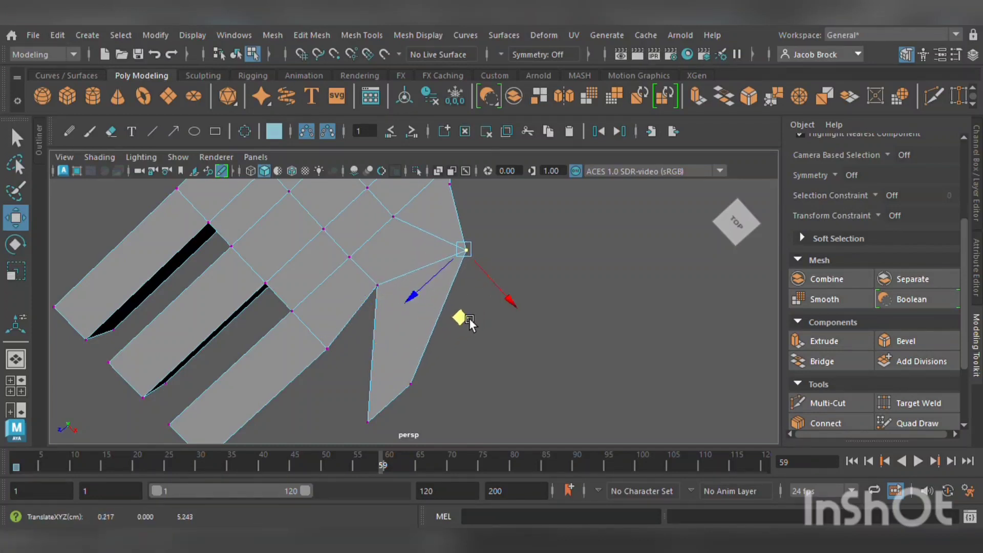
scroll(380, 275, "down", 3)
left_click_drag(376, 291, 385, 288, "alt")
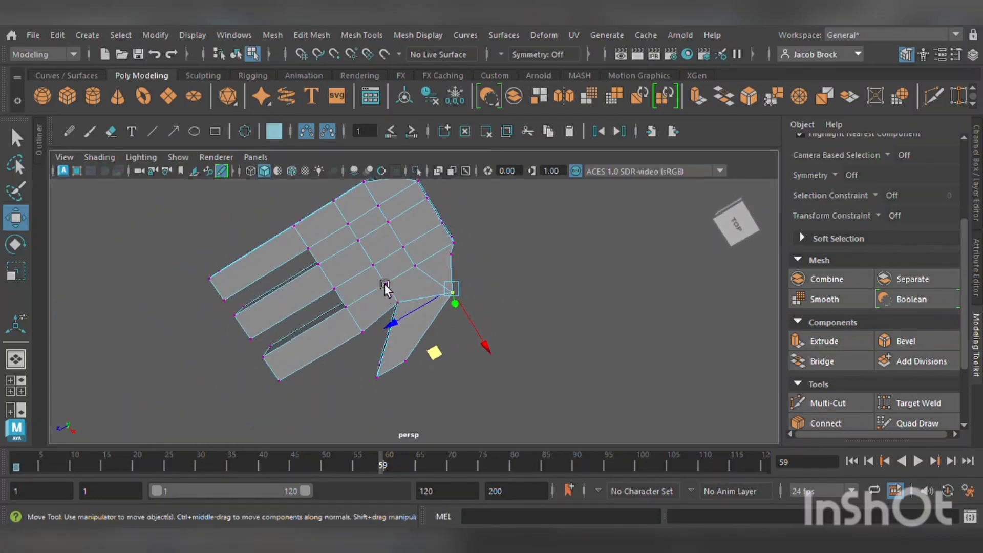
left_click(332, 200)
left_click_drag(337, 241, 402, 128)
key("ctrl+z")
Preview the hand smoothed and scale the whole hand mesh across its width in object mode
key("3")
left_click_drag(353, 269, 452, 240, "alt")
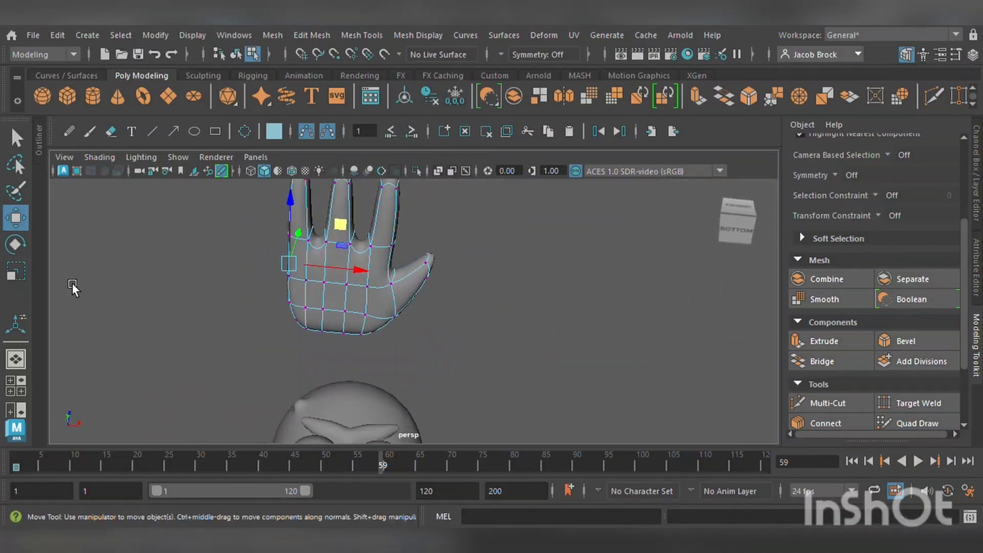
key("r")
left_click(352, 269)
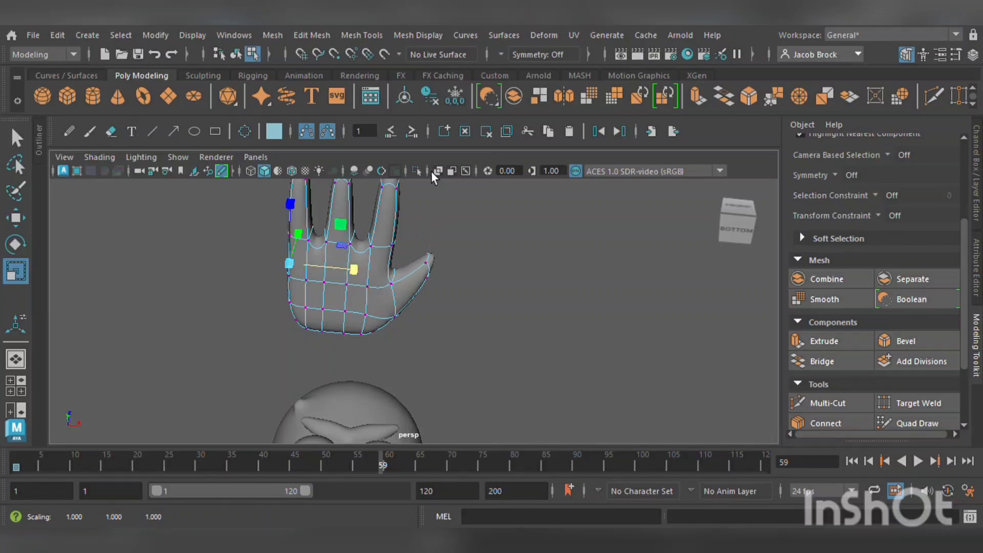
left_click_drag(352, 269, 345, 269)
key("F8")
left_click_drag(401, 284, 255, 414)
scroll(298, 328, "up", 4)
middle_click_drag(309, 323, 333, 387, "alt")
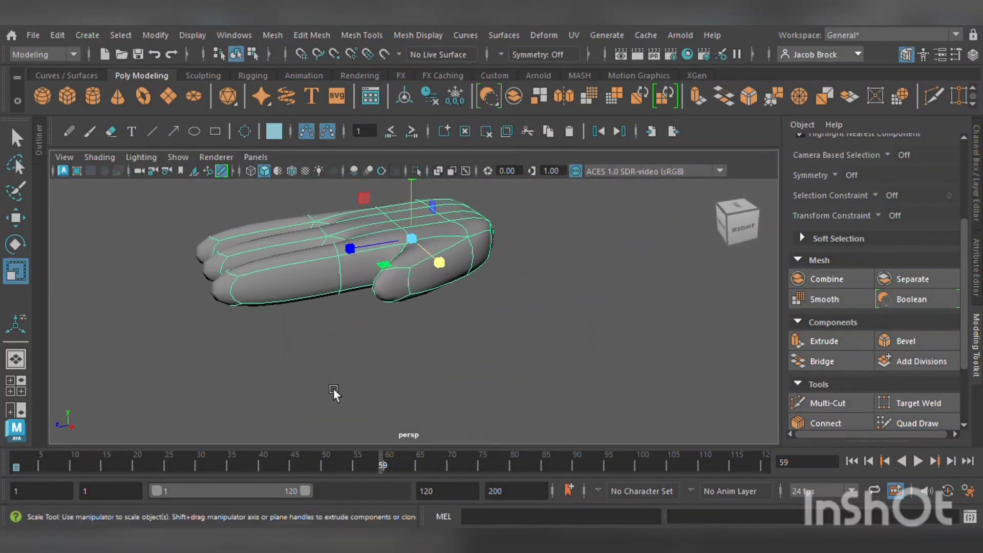
Return to the unsmoothed display and insert edge loops across the three fingers with Multi-Cut, dividing each into three segments
key("1")
left_click(824, 402)
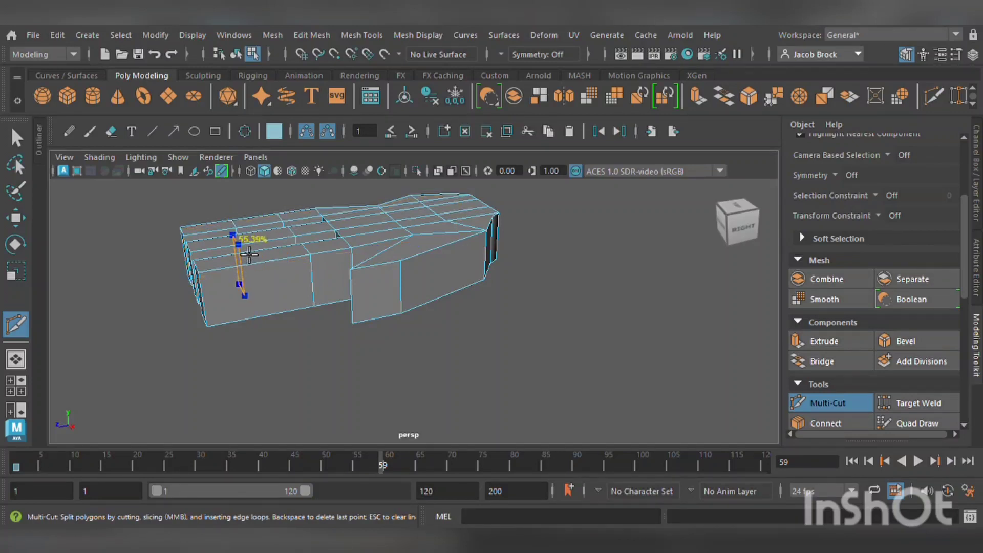
left_click(263, 278, "ctrl")
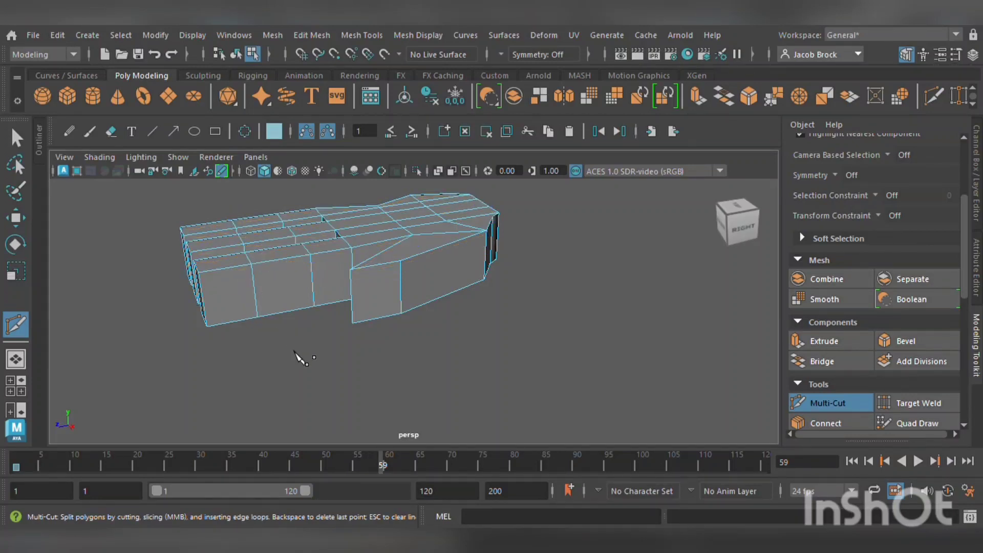
left_click_drag(374, 377, 392, 267, "alt")
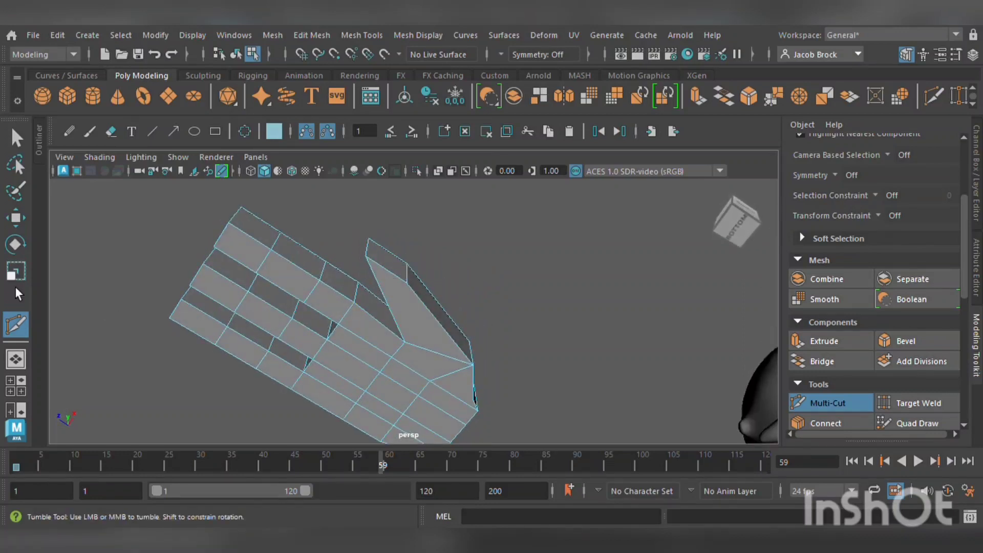
Rotate the end faces of the three fingers and move them down below the palm to bend the fingers
left_click(27, 216)
scroll(196, 320, "down", 3)
scroll(312, 302, "up", 2)
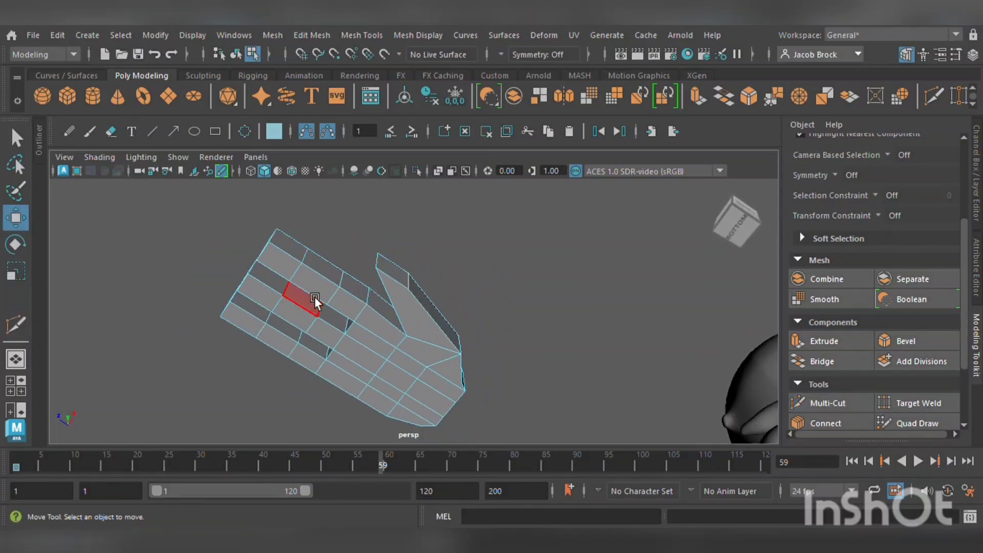
left_click_drag(280, 241, 256, 251, "alt")
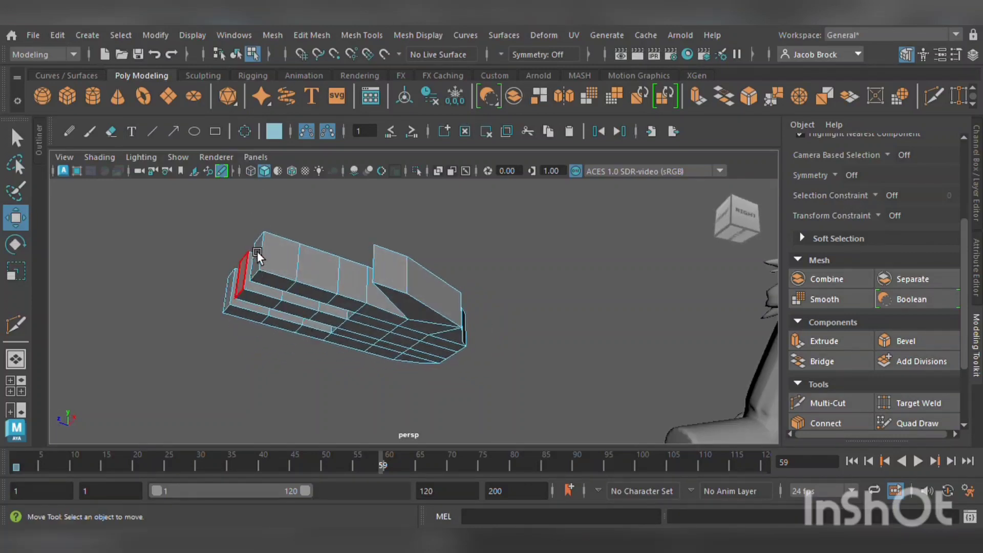
left_click(263, 256)
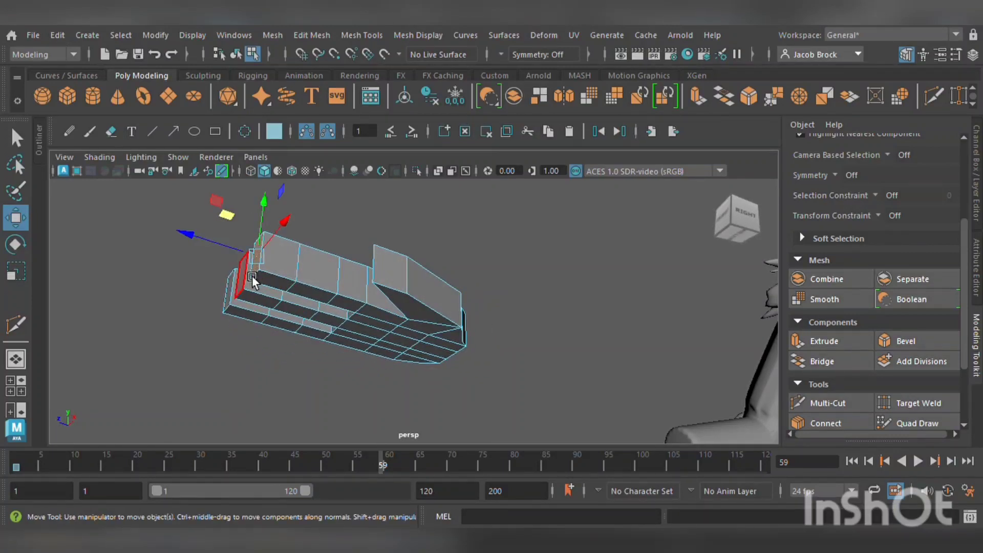
left_click(248, 277, "shift")
left_click(238, 297, "shift")
left_click(16, 245)
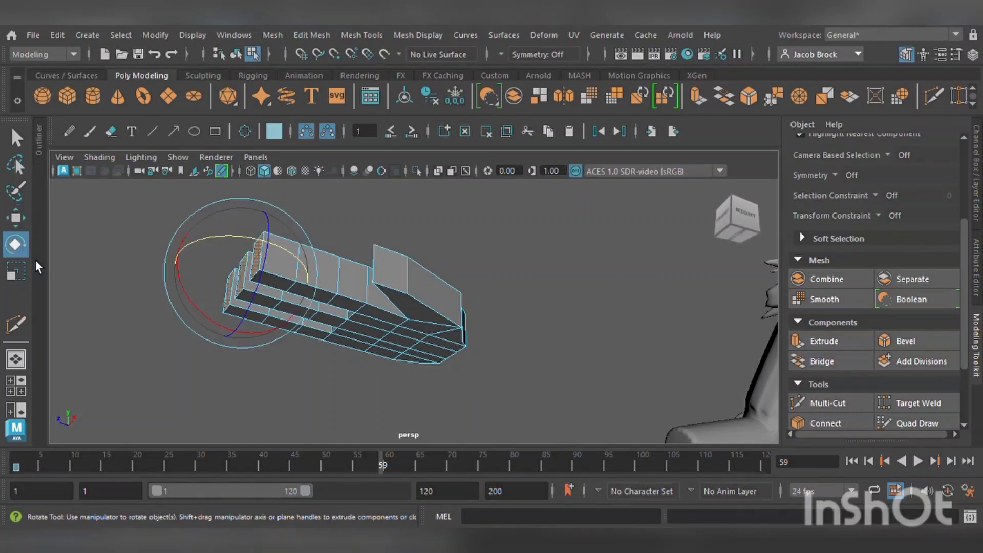
left_click_drag(186, 273, 236, 359)
left_click(16, 217)
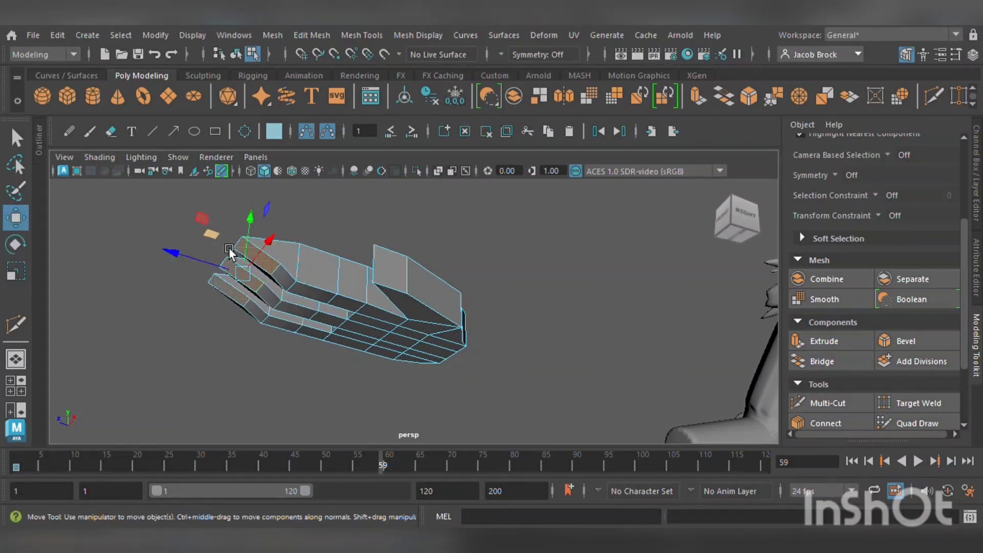
left_click_drag(229, 247, 231, 344, "alt")
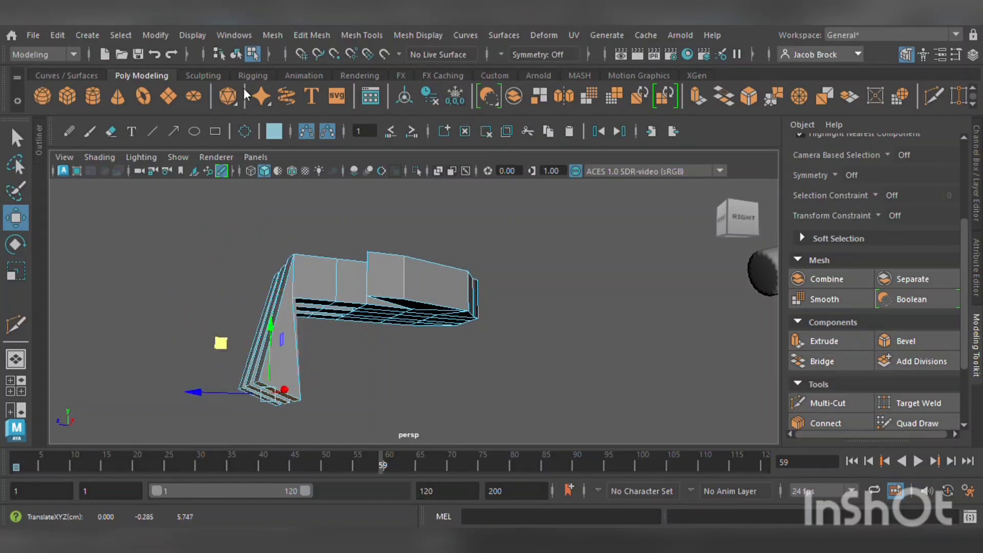
Rotate the middle joints of the three fingers and move them down and inward to form a second bend
left_click(265, 190)
left_click(306, 282)
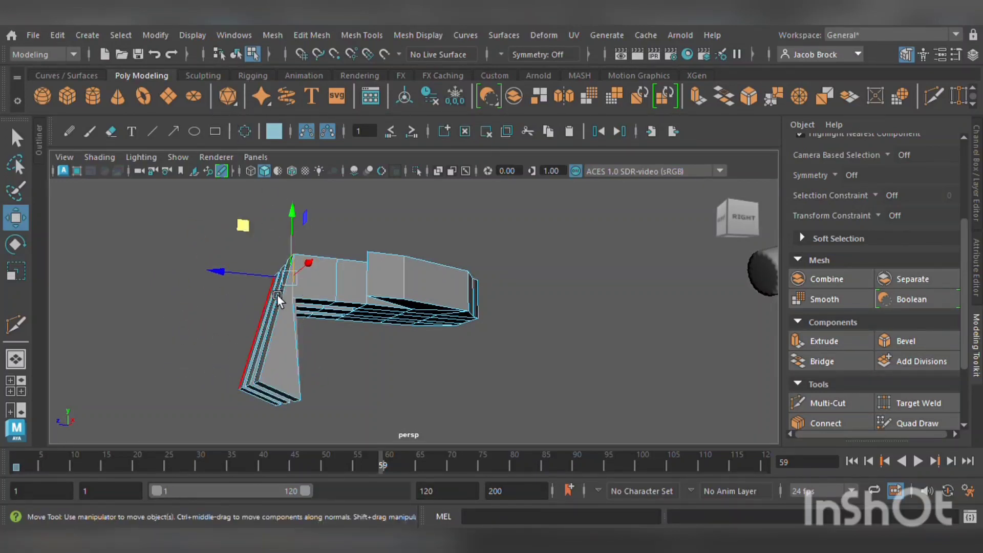
left_click_drag(278, 293, 310, 315, "alt")
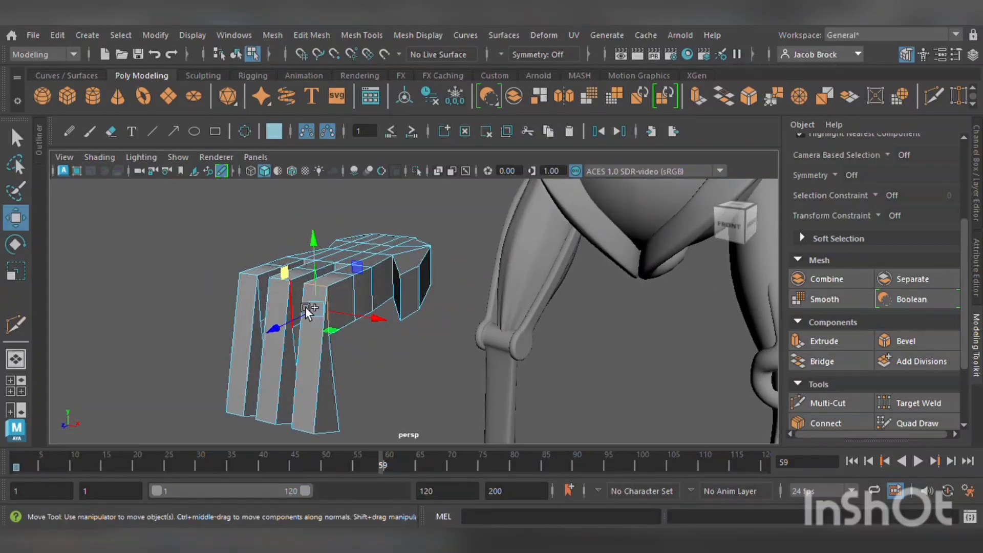
left_click(275, 300)
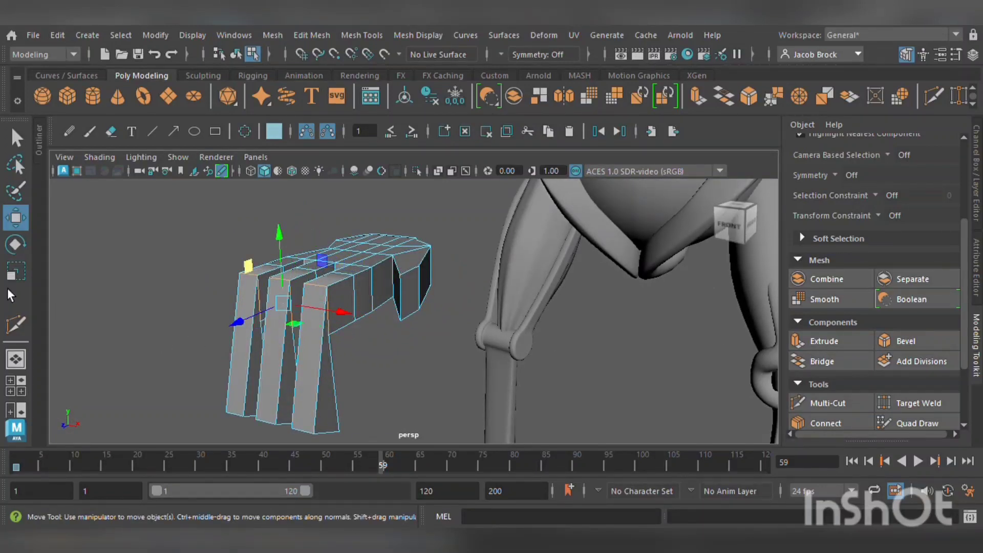
left_click(16, 244)
left_click_drag(266, 275, 125, 370)
left_click(19, 218)
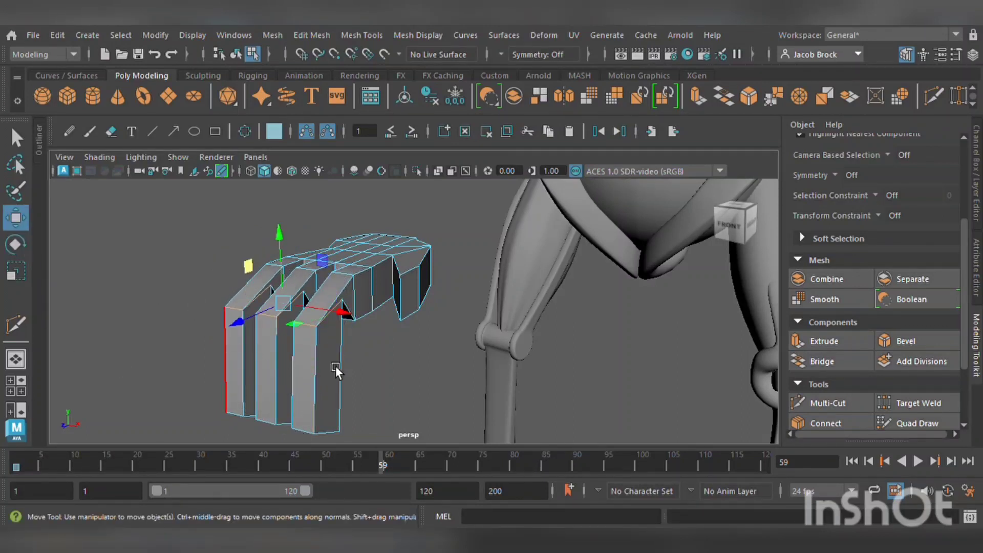
left_click_drag(336, 365, 243, 332, "alt")
left_click_drag(236, 242, 278, 282)
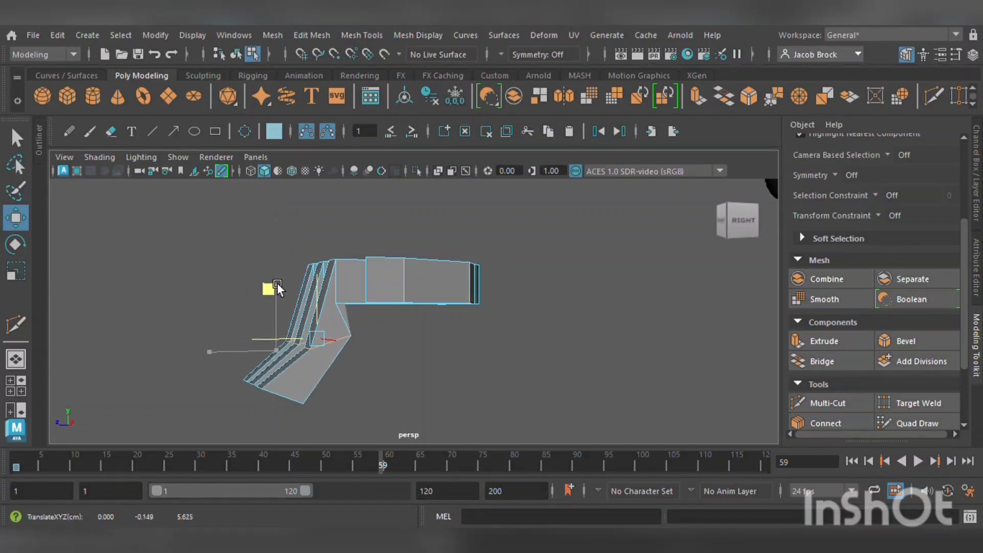
Rotate the end faces of the three fingers and move them back under the palm to curl the fingertips
left_click(299, 401)
left_click_drag(266, 404, 331, 403, "alt")
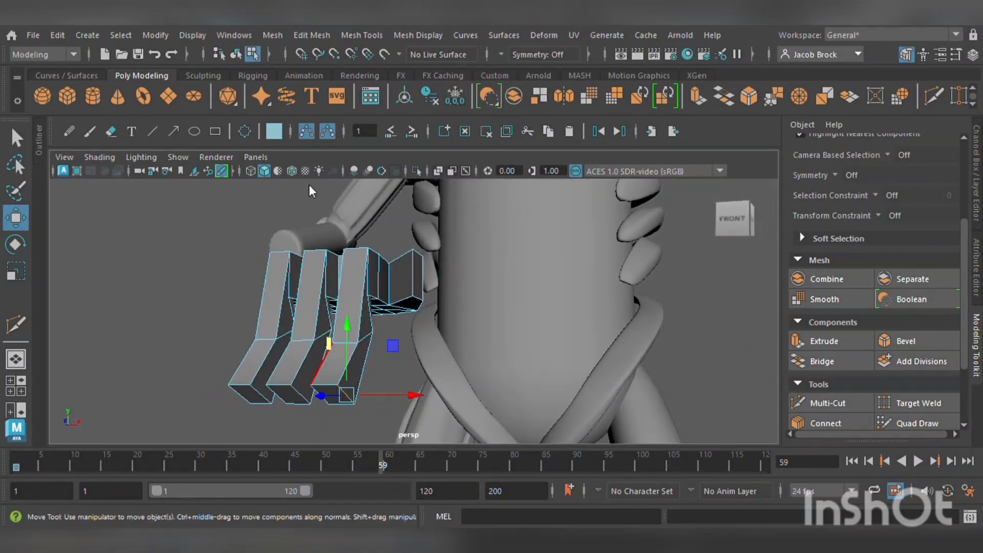
key("F11")
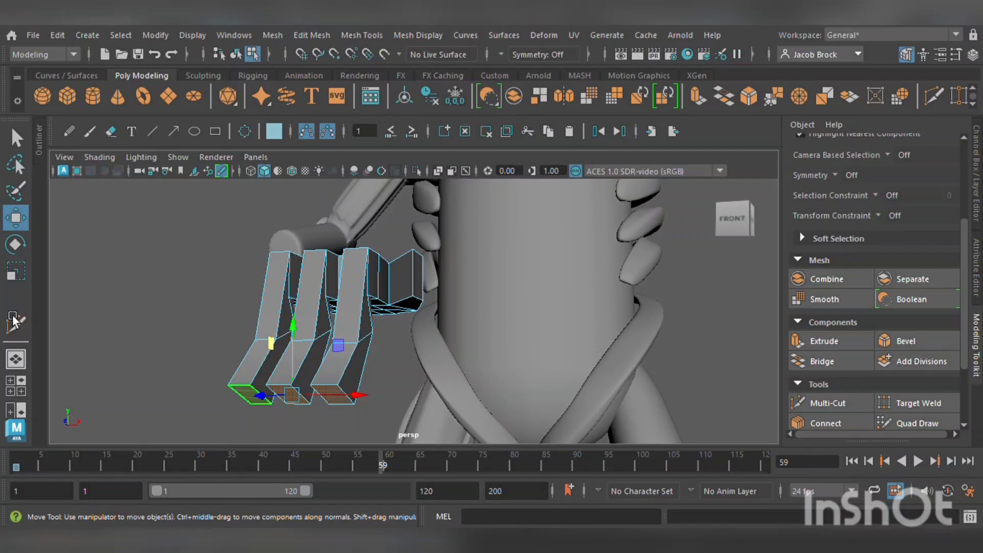
left_click(20, 246)
left_click_drag(278, 356, 299, 474)
left_click(26, 219)
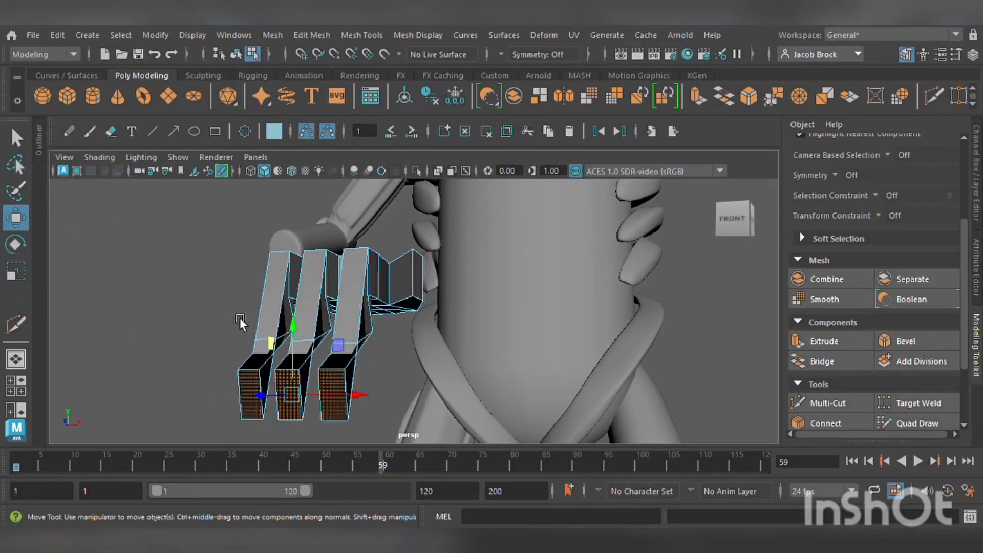
left_click_drag(239, 317, 257, 301, "alt")
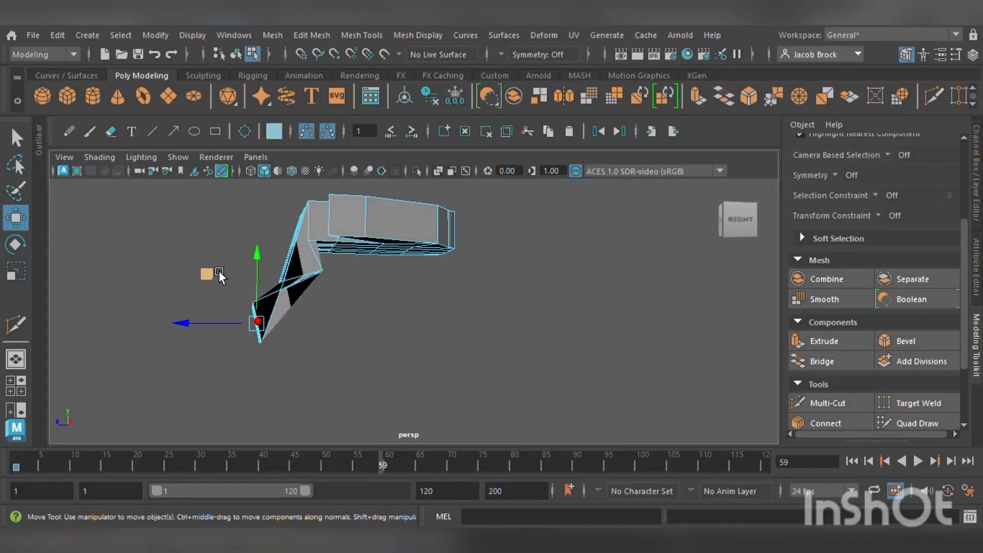
left_click_drag(219, 272, 330, 226)
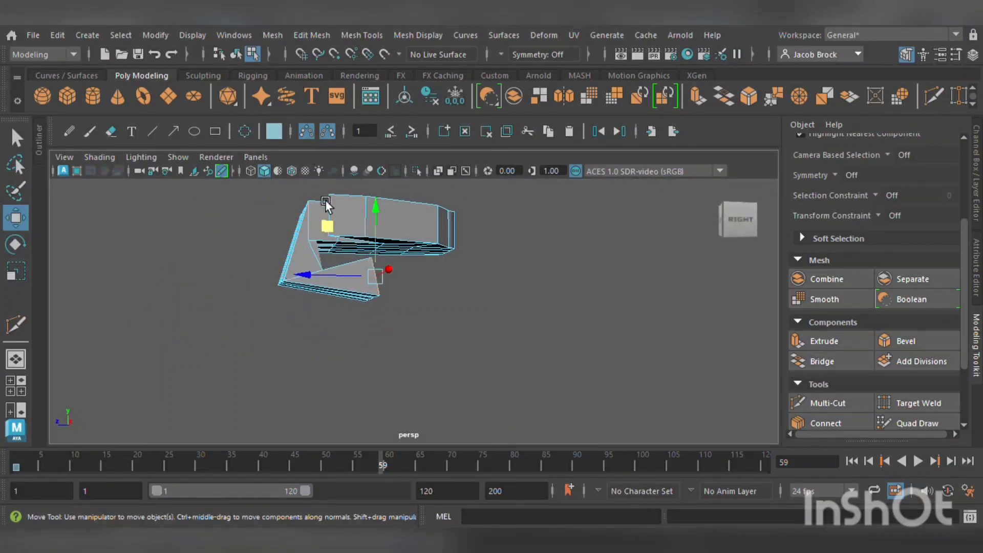
Rotate the knuckle section where the fingers bend down from the palm to refine the curl
left_click(310, 220)
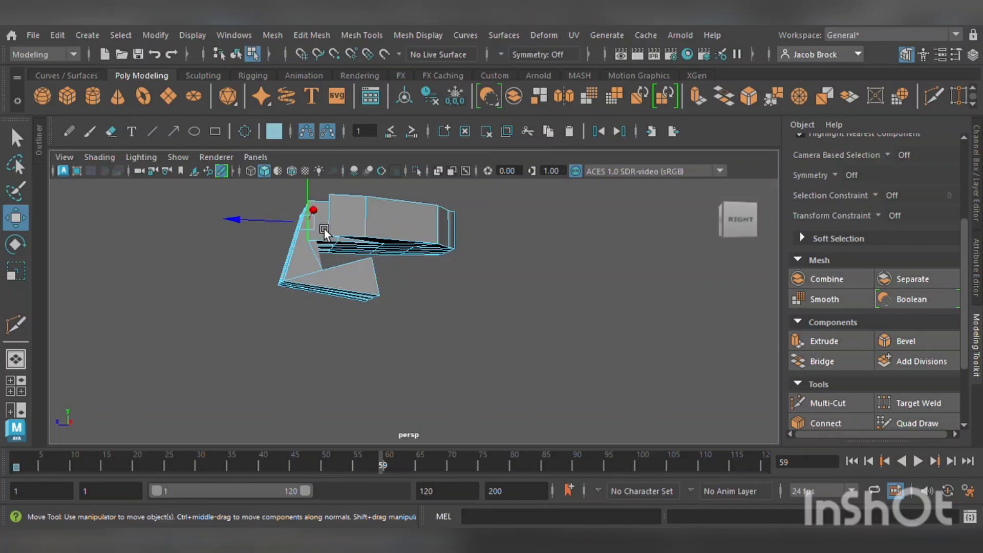
left_click(21, 255)
left_click_drag(263, 213, 247, 264)
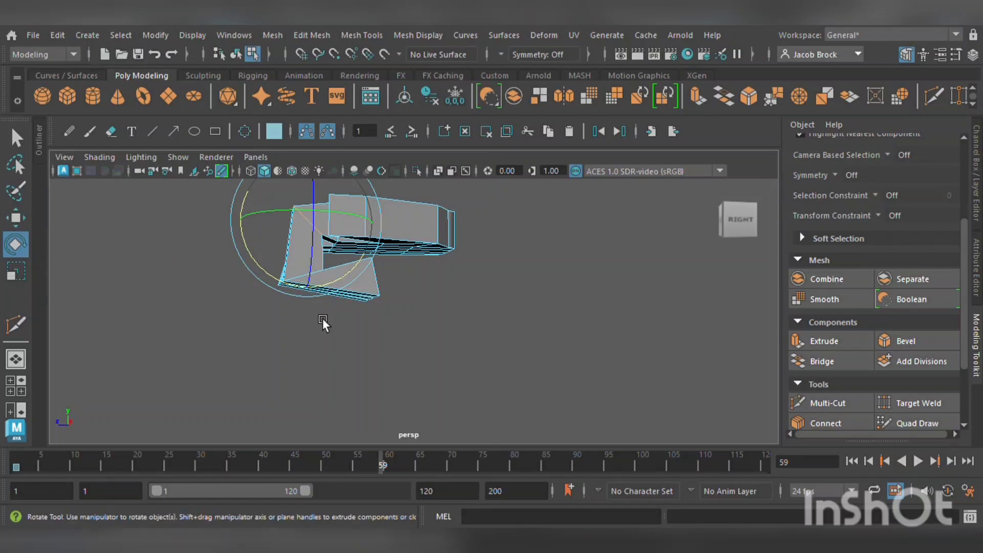
left_click_drag(322, 318, 486, 331, "alt")
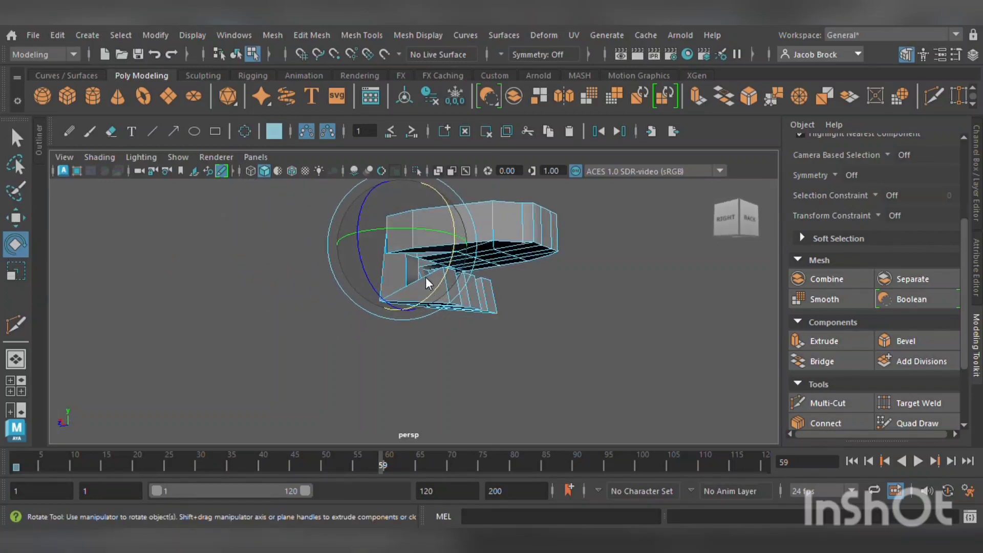
Adjust the height of the three fingertip end faces and select the edges at the fingers' lower bend for rotating
left_click(462, 280)
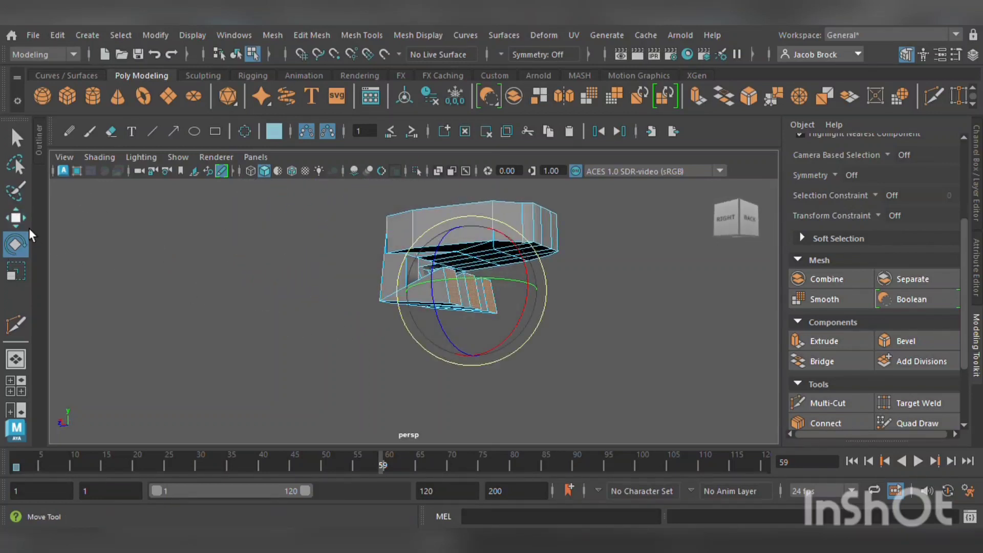
left_click(16, 217)
mouse_move(480, 241)
left_mouse_down()
mouse_move(483, 223)
mouse_move(486, 242)
left_mouse_up()
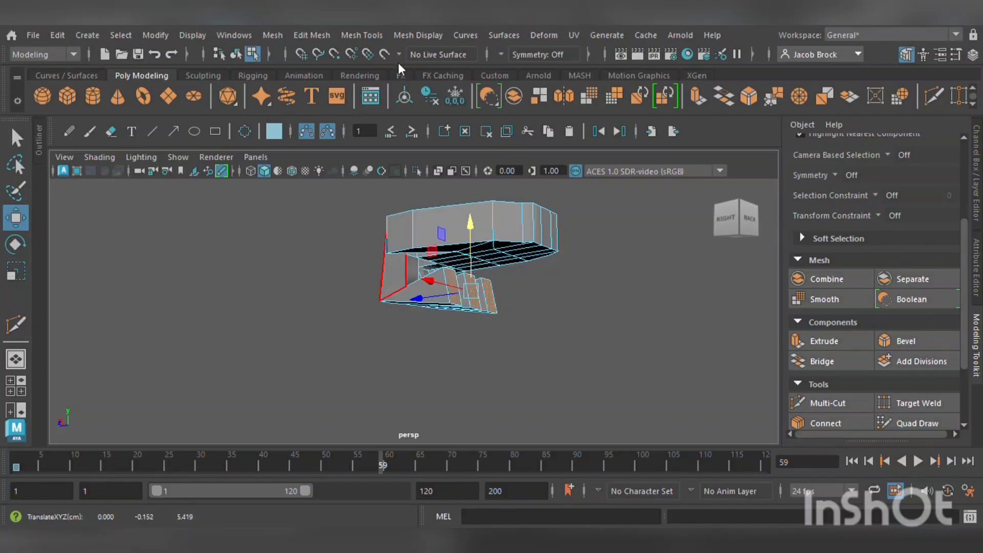
key("F10")
left_click(404, 292)
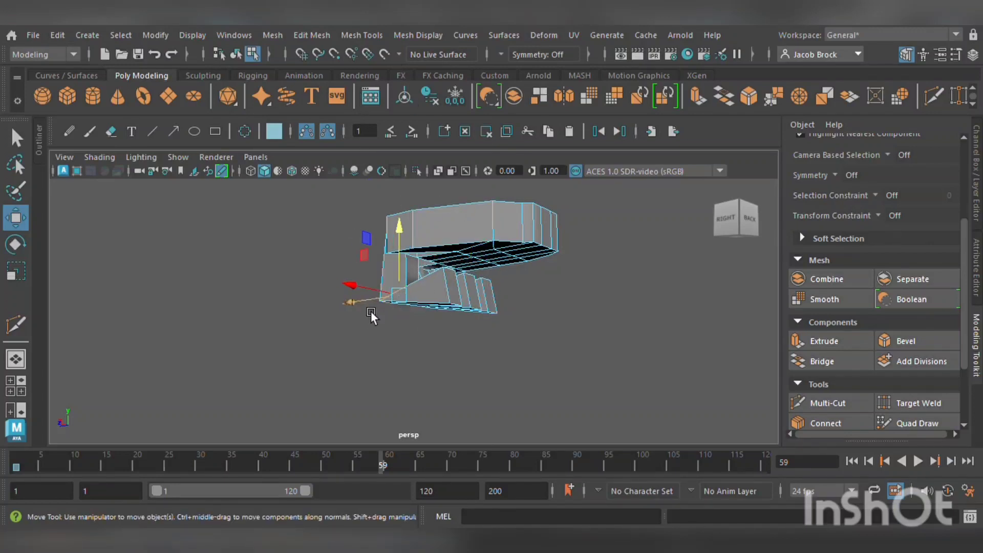
left_click_drag(371, 312, 660, 307, "alt")
left_click(279, 221, "shift")
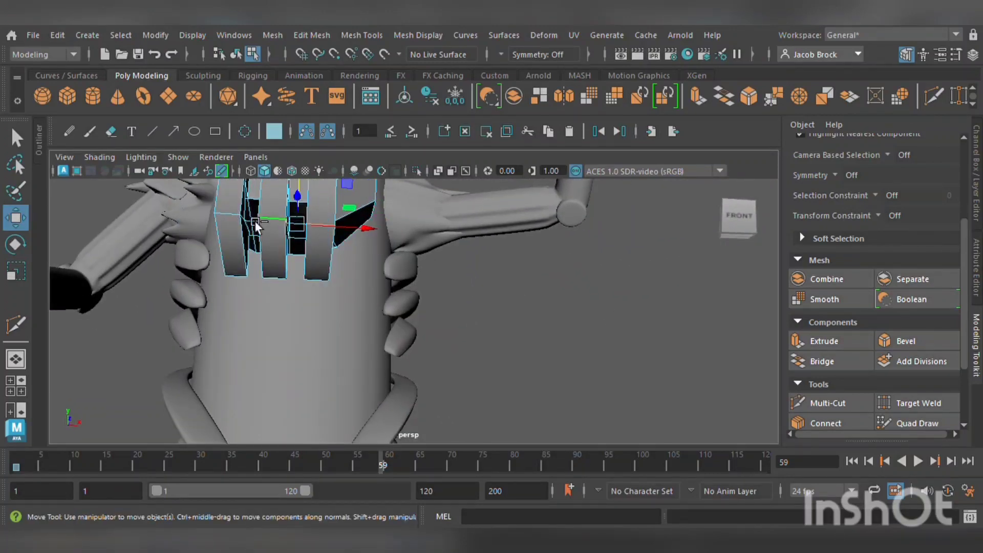
left_click(241, 217, "shift")
left_click(15, 244)
left_click_drag(415, 233, 379, 240, "alt")
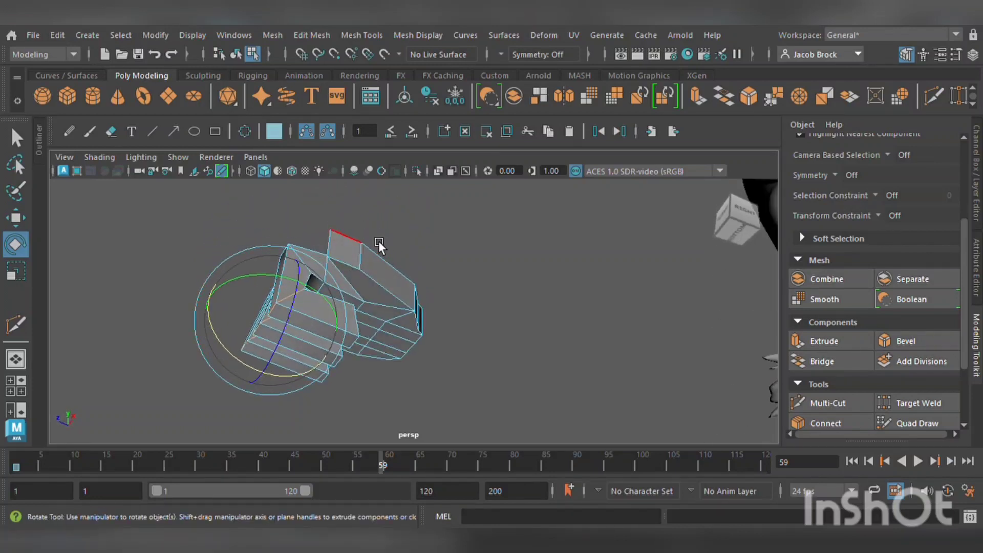
Select the thumb's end face and move it down below the palm toward the curled fingers
key("F11")
left_click(358, 259)
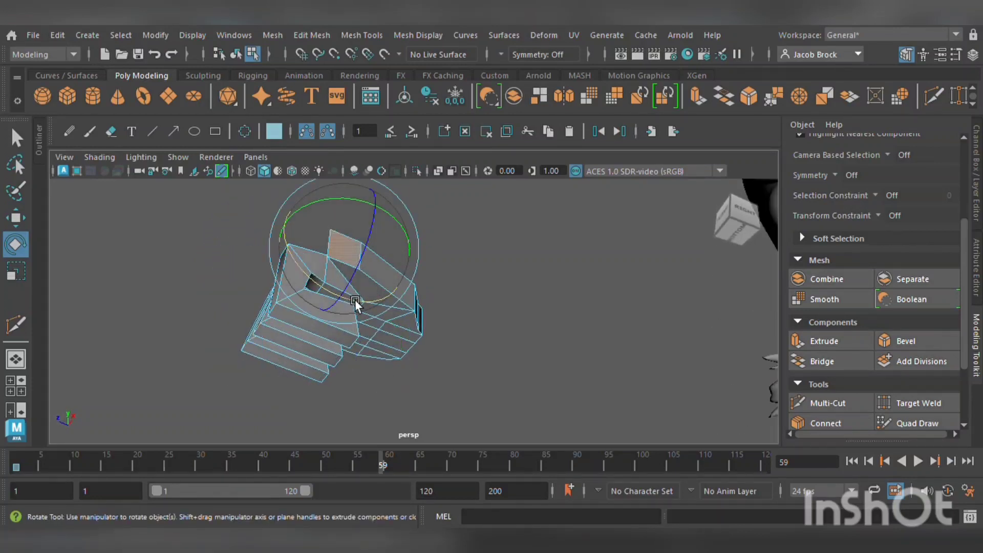
left_click(15, 218)
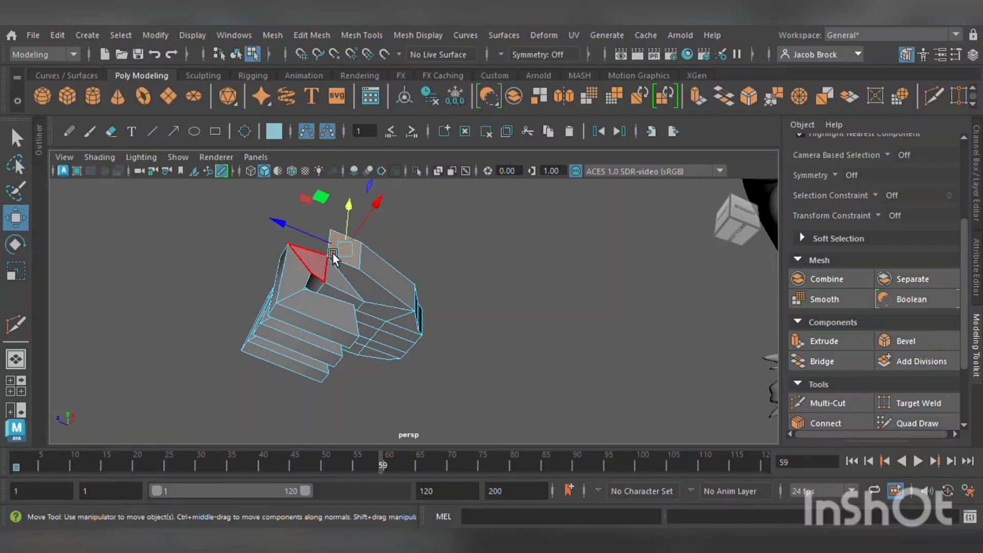
left_click_drag(352, 207, 348, 261)
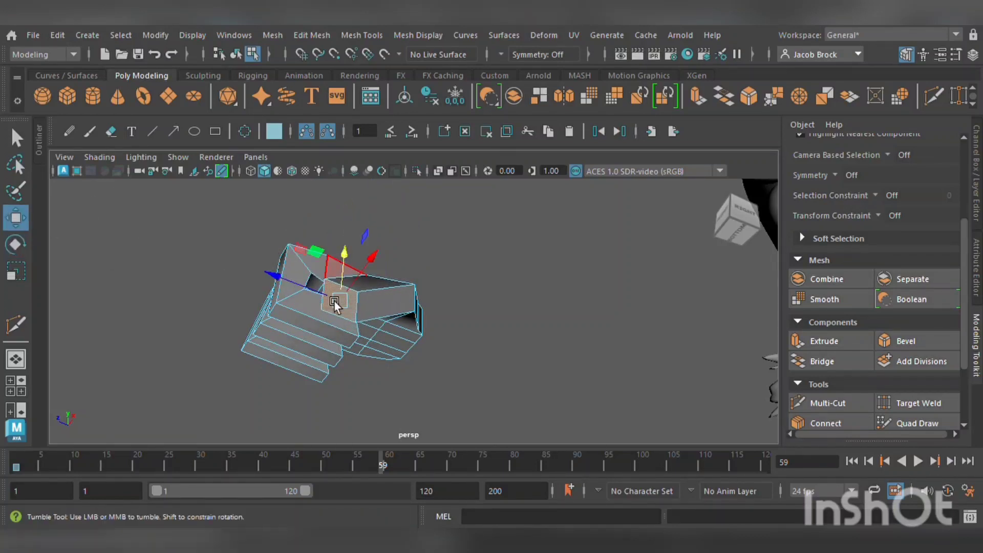
left_click_drag(334, 300, 409, 277, "alt")
Preview the hand smoothed and move the thumb tip inward across the palm
left_click(15, 244)
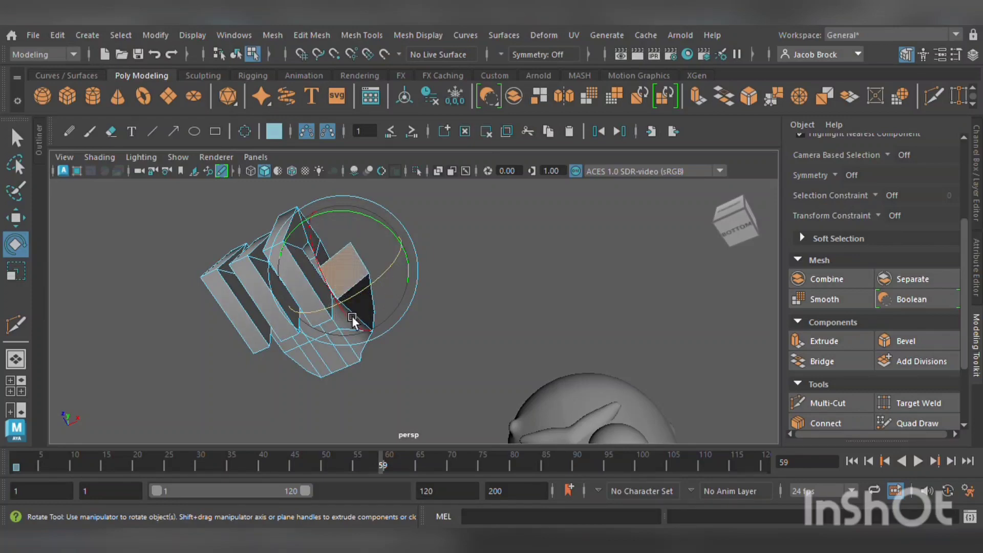
left_click_drag(352, 315, 342, 183, "alt")
key("3")
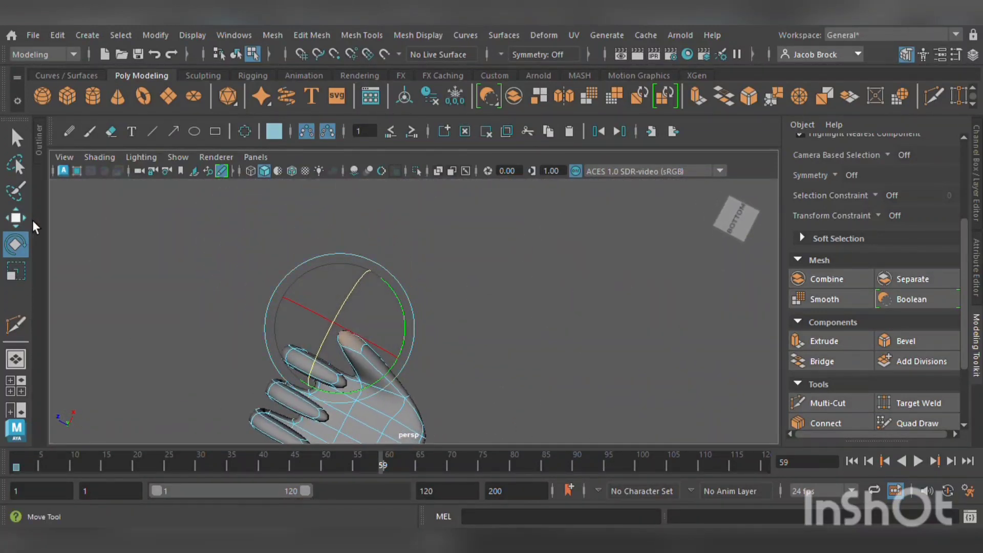
left_click(16, 218)
left_click_drag(328, 265, 345, 317)
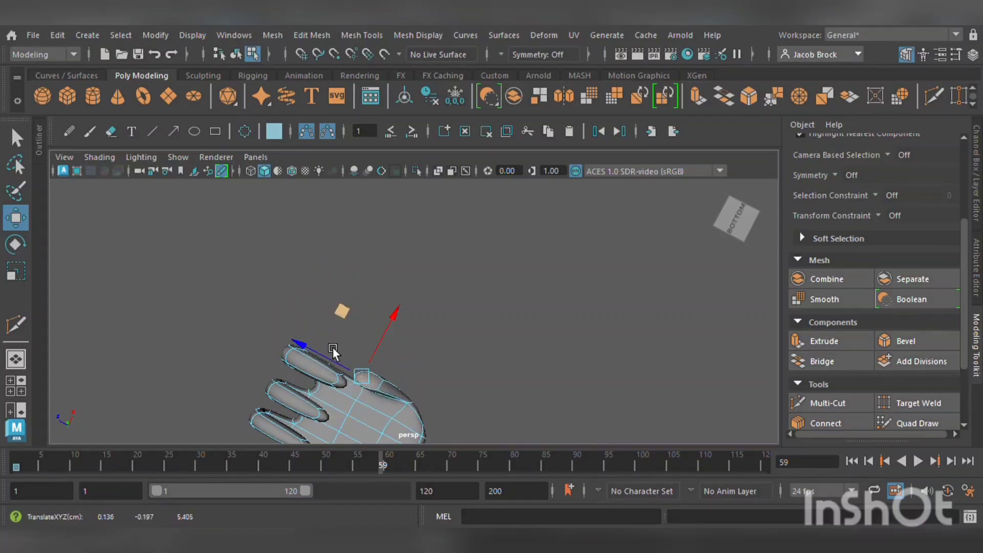
left_click(17, 245)
left_click_drag(291, 353, 527, 286, "alt")
scroll(516, 281, "down", 5)
scroll(511, 277, "down", 3)
left_click_drag(465, 327, 490, 316, "alt")
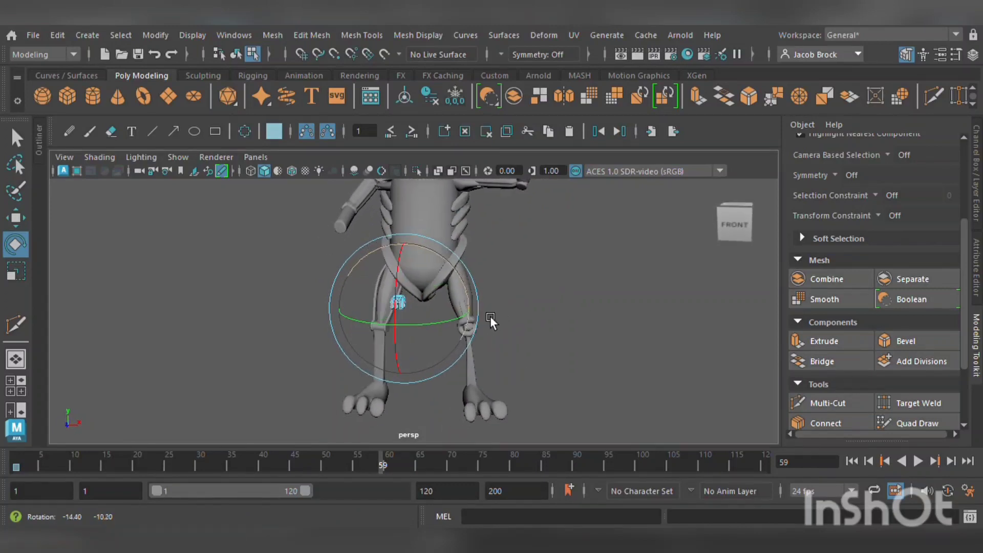
left_click(14, 273)
mouse_move(412, 310)
left_mouse_down()
mouse_move(449, 302)
mouse_move(422, 307)
left_mouse_up()
left_click_drag(397, 339, 421, 326)
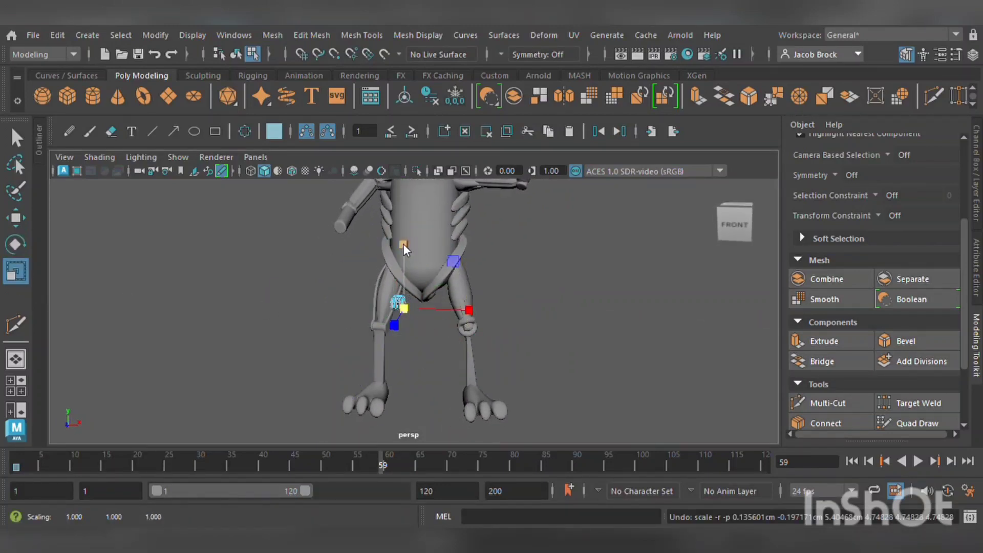
Switch to object mode, undo the first scaling attempt, and scale the whole hand mesh up uniformly
key("F8")
left_click(439, 300)
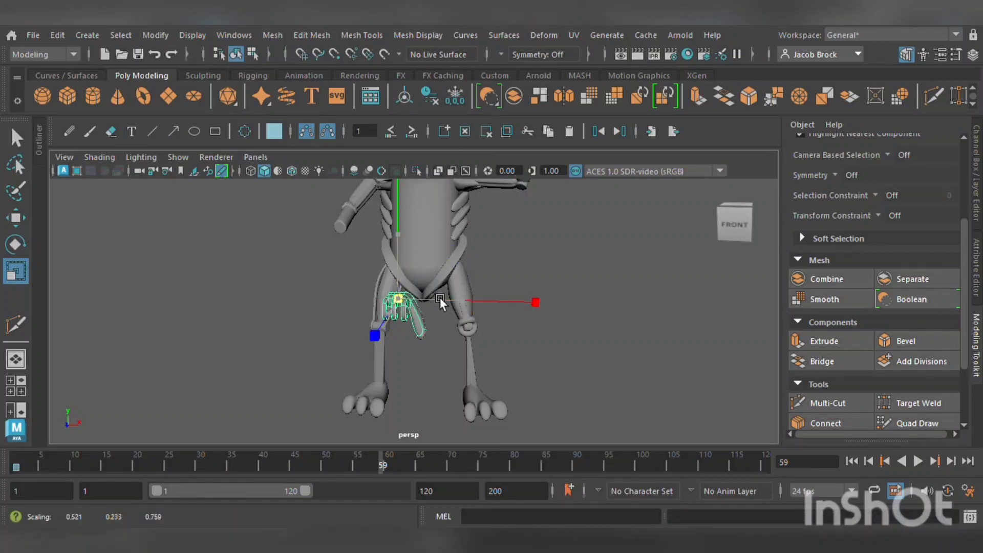
left_click_drag(439, 302, 428, 313)
key("ctrl+z")
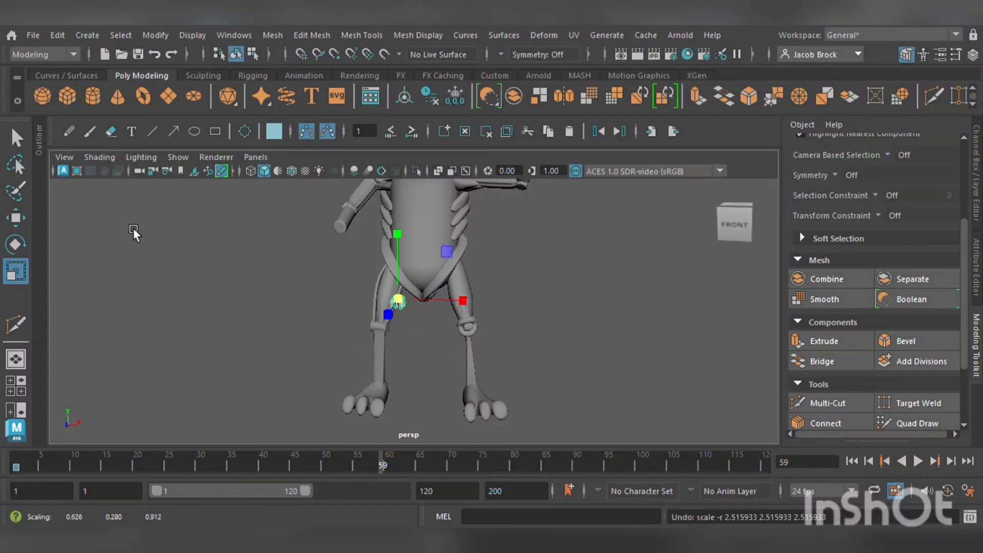
left_click(133, 228)
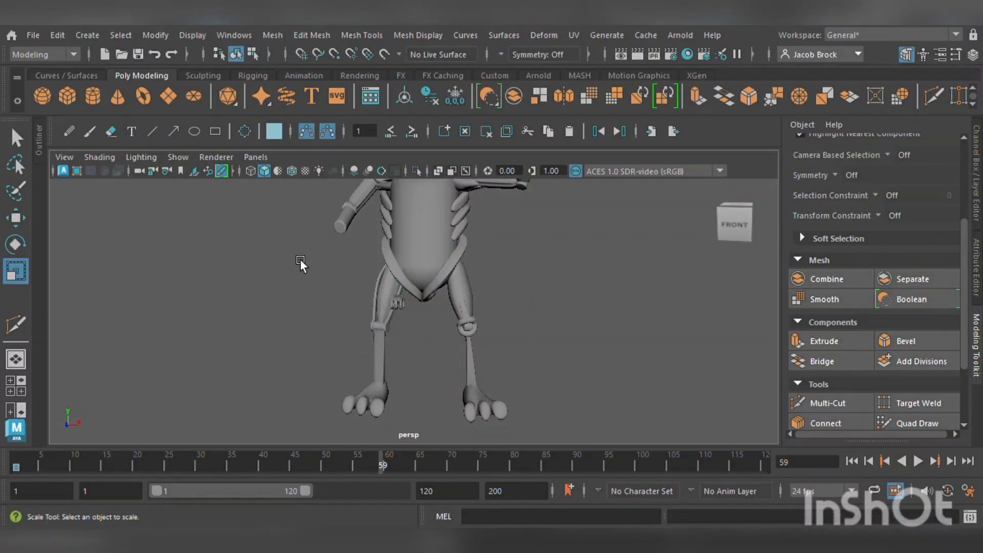
left_click(420, 303)
left_click_drag(411, 296, 377, 261)
Move the hand out from the body to the open end of the lowered forearm
left_click(16, 218)
left_click_drag(334, 323, 396, 259, "alt")
left_click_drag(340, 207, 338, 193)
left_click_drag(302, 247, 410, 262, "alt")
scroll(419, 248, "down", 3)
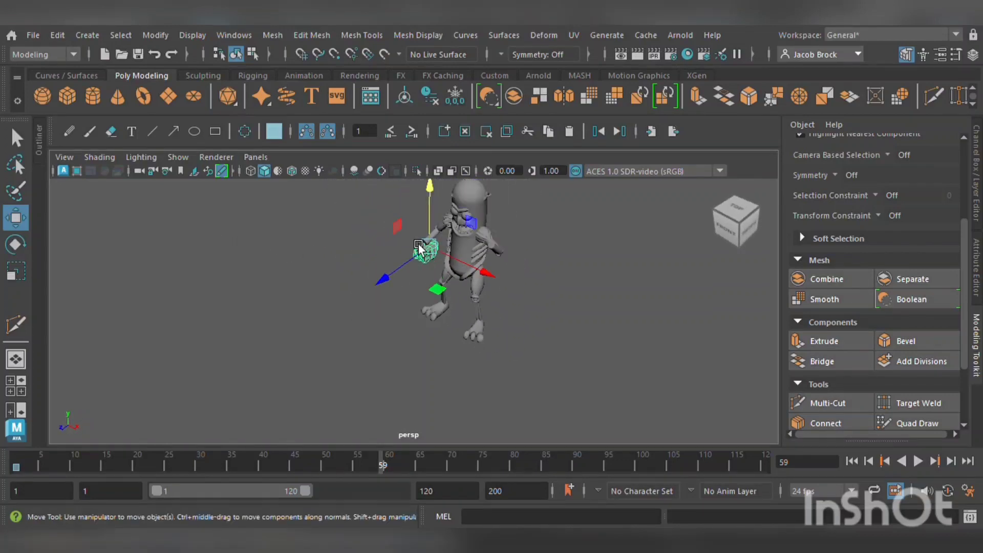
Scale the hand down uniformly to suit the thickness of the forearm
scroll(437, 243, "up", 4)
middle_click_drag(437, 244, 336, 385, "alt")
left_click(16, 271)
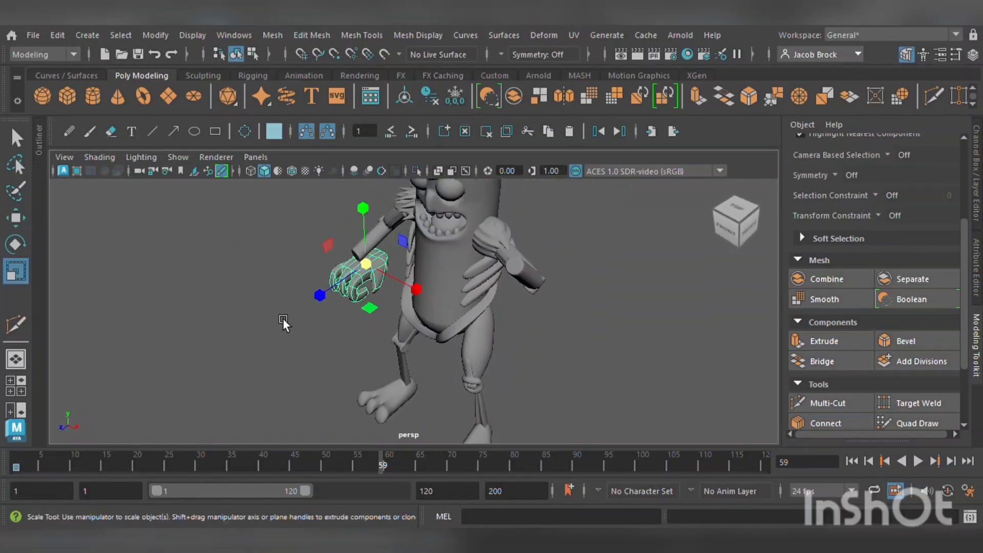
middle_click_drag(383, 259, 331, 261)
Move the scaled hand against the wrist end of the lowered forearm
key("w")
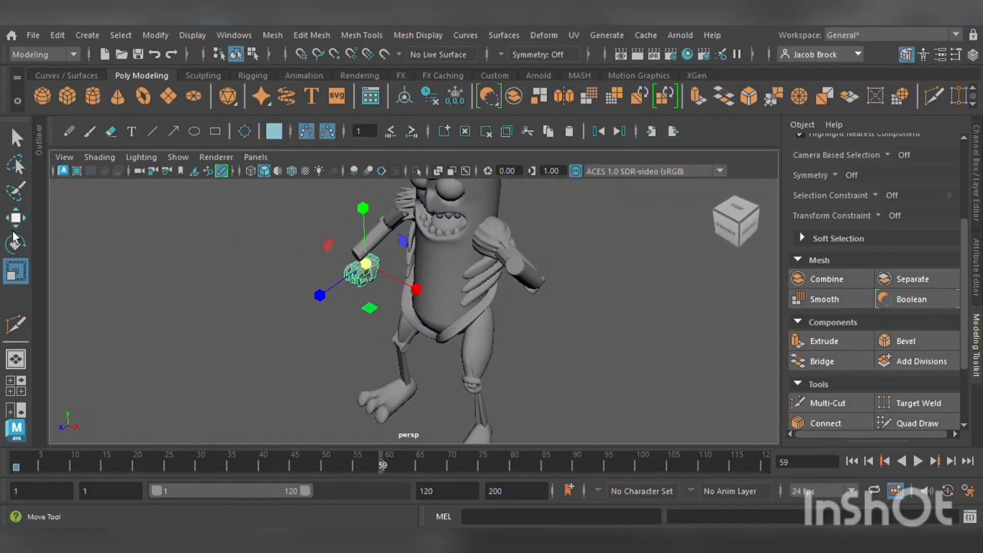
left_click_drag(328, 245, 473, 237)
scroll(361, 301, "up", 5)
left_click_drag(362, 301, 153, 348, "alt")
scroll(299, 387, "down", 5)
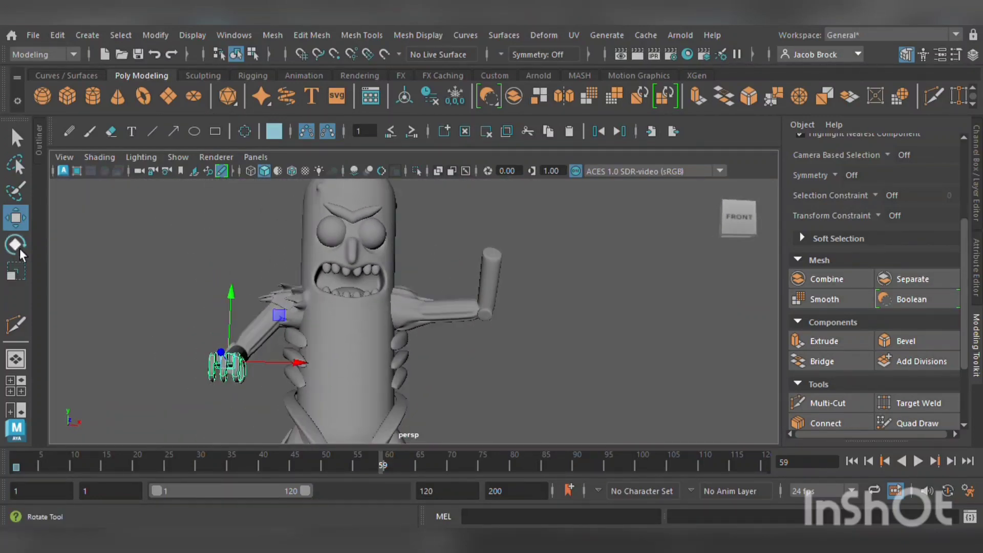
Rotate the hand at the wrist so the fist turns sideways in line with the forearm
left_click(17, 245)
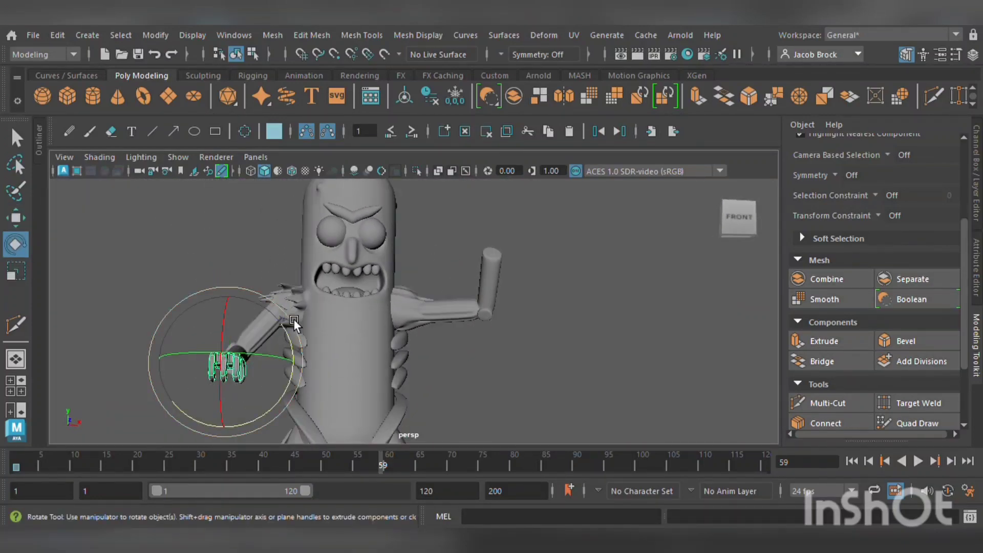
left_click_drag(303, 339, 164, 367)
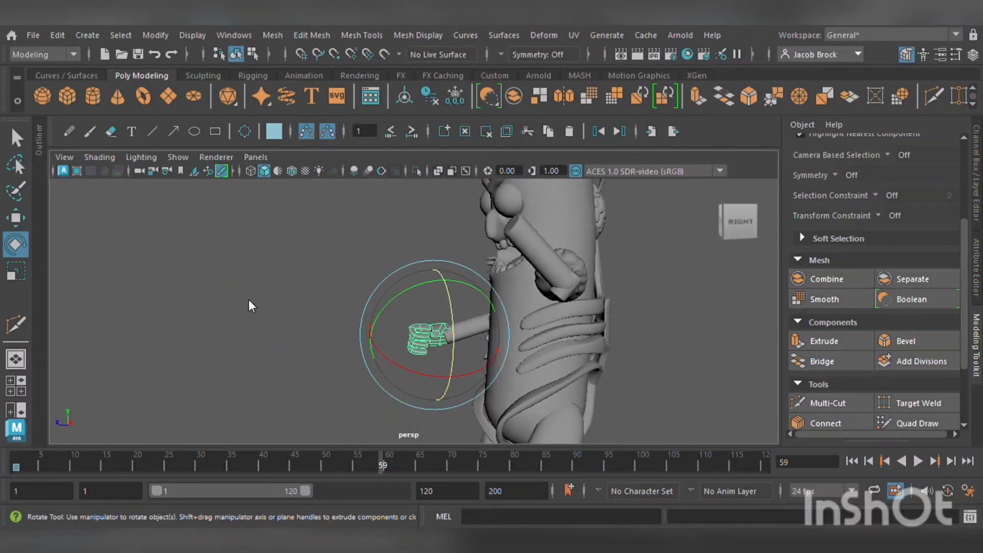
left_click(282, 290)
scroll(407, 335, "up", 4)
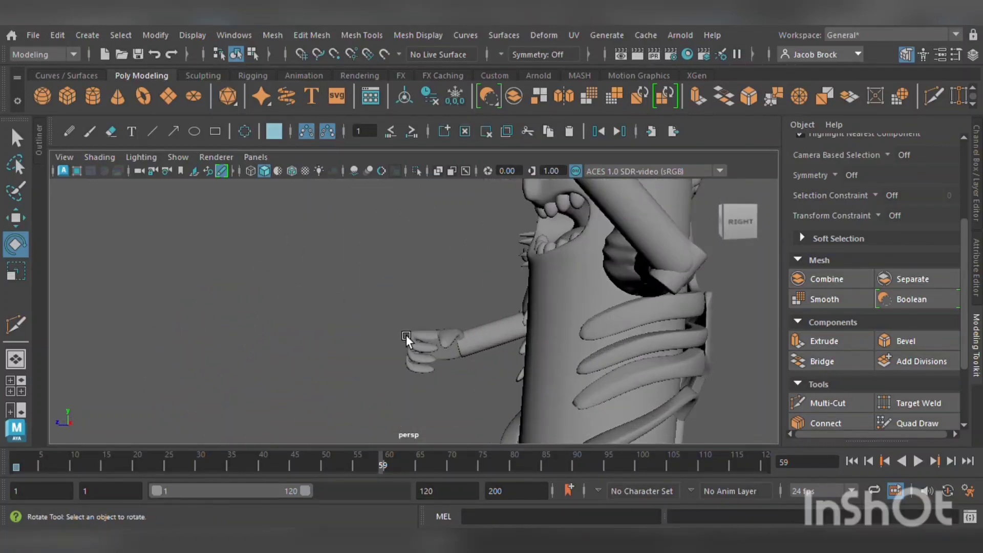
Move the hand forward along the forearm's direction to adjust how it meets the wrist
left_click(463, 352)
left_click(16, 218)
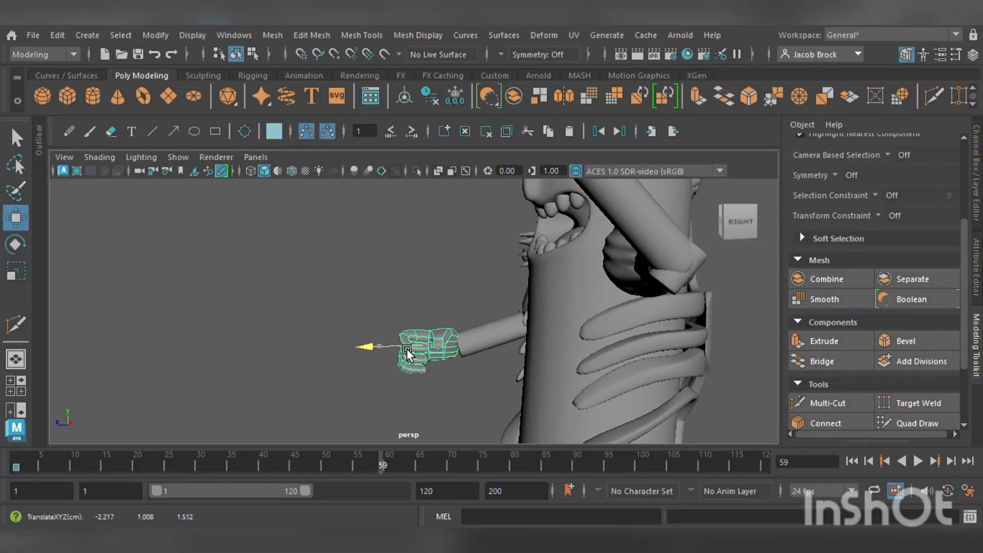
left_click_drag(407, 349, 439, 274, "alt")
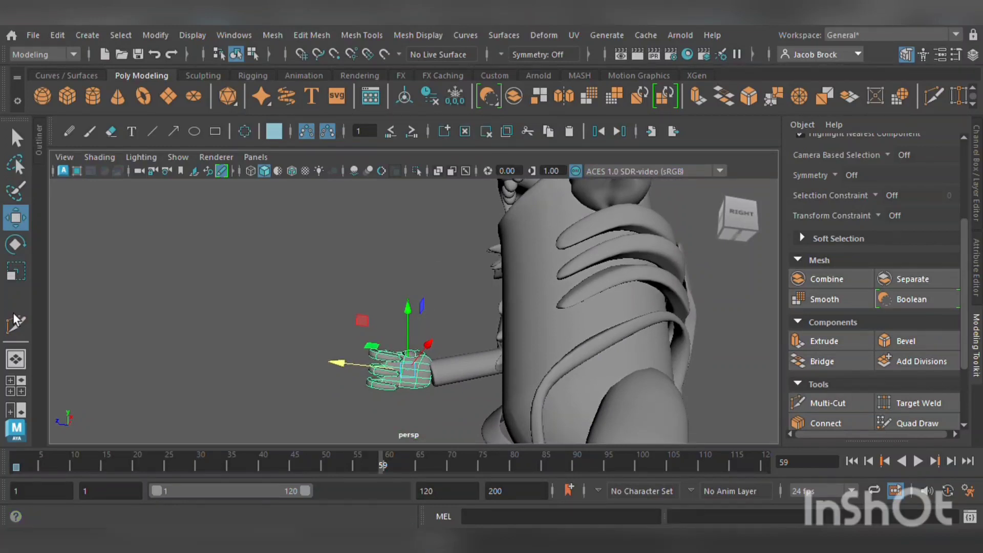
Tilt the hand slightly to follow the forearm's angle and prepare to adjust its height at the wrist
left_click(18, 245)
left_click_drag(371, 335, 367, 345)
left_click(15, 217)
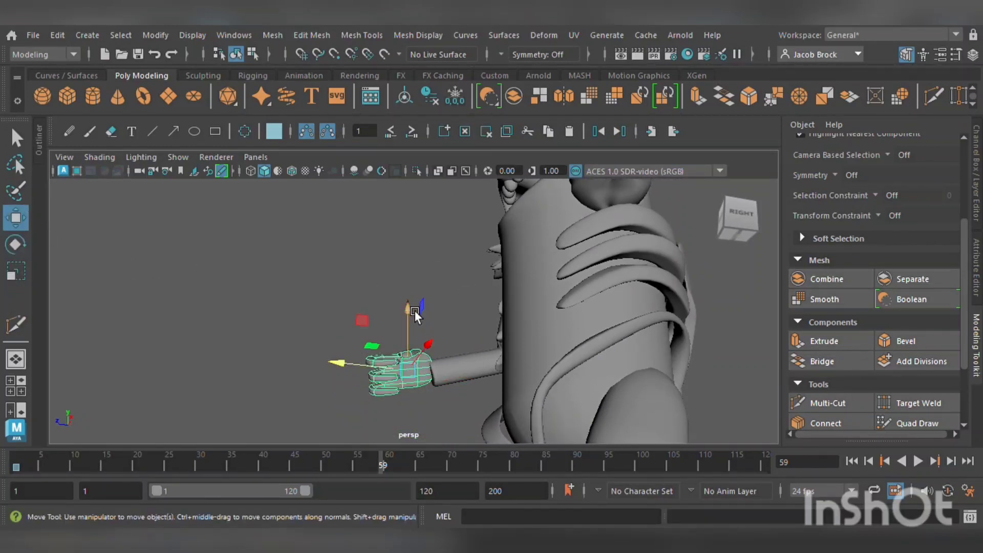
left_click_drag(414, 310, 431, 395, "alt")
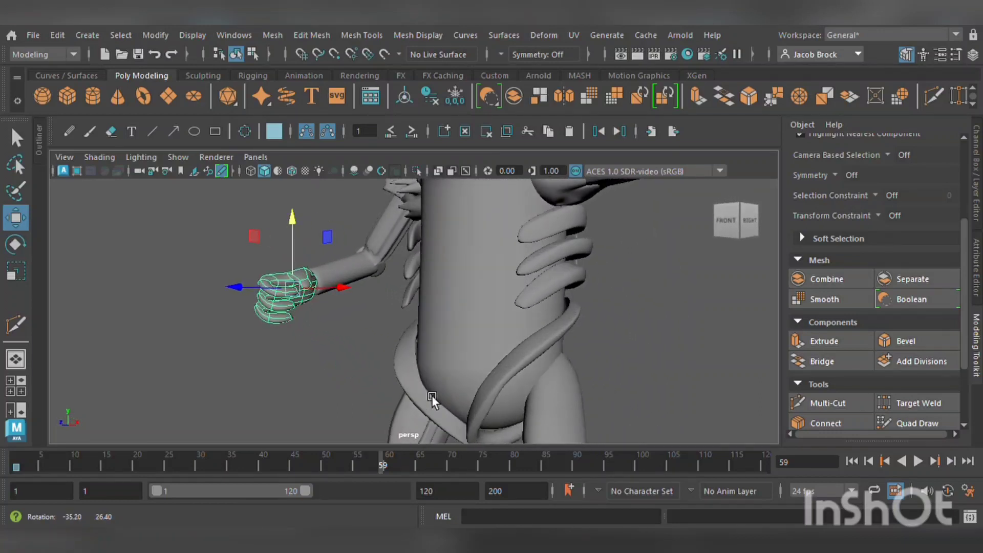
Duplicate the hand and try sliding the copy sideways past the body, under the raised forearm
left_click_drag(302, 364, 354, 355, "alt")
right_click_drag(355, 354, 333, 313, "alt")
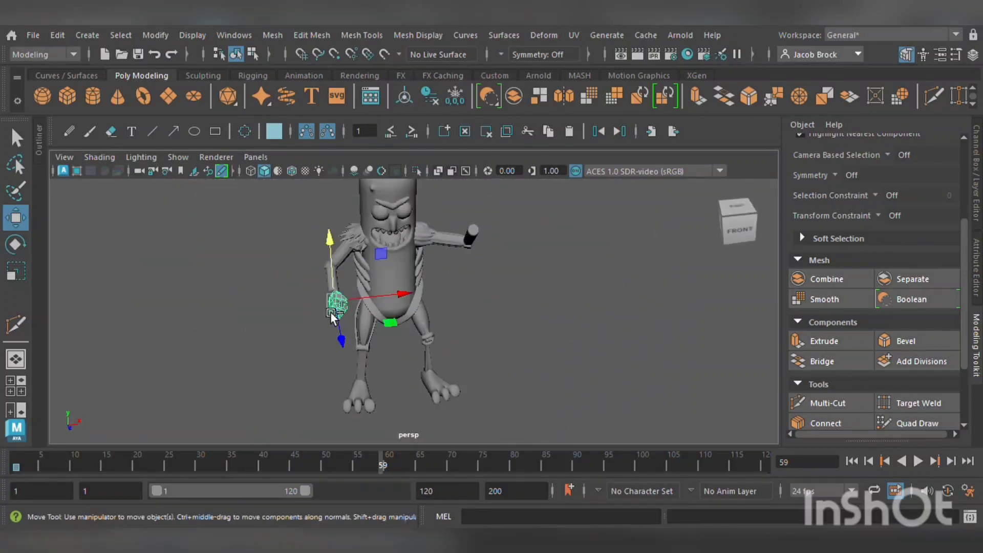
key("ctrl+d")
left_click_drag(358, 294, 494, 279)
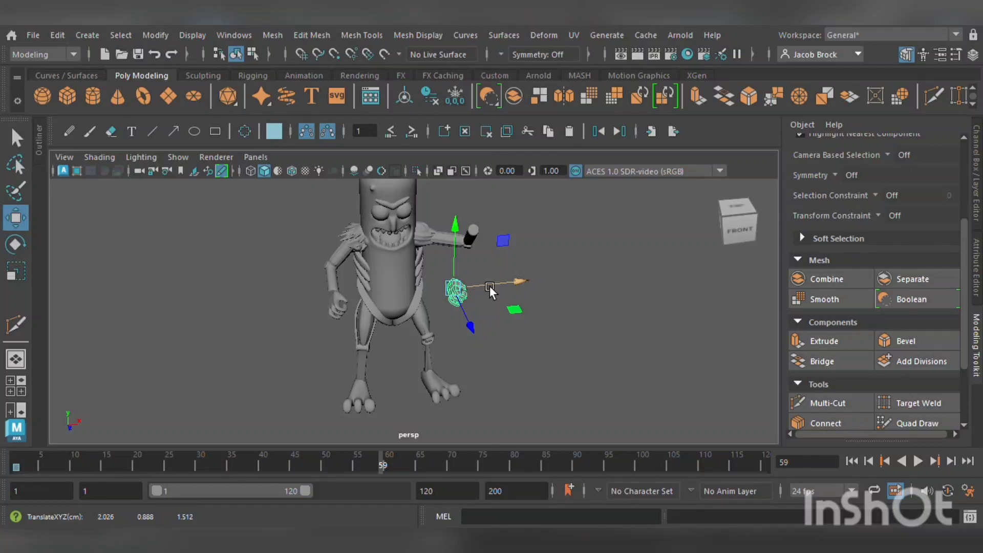
key("ctrl+z")
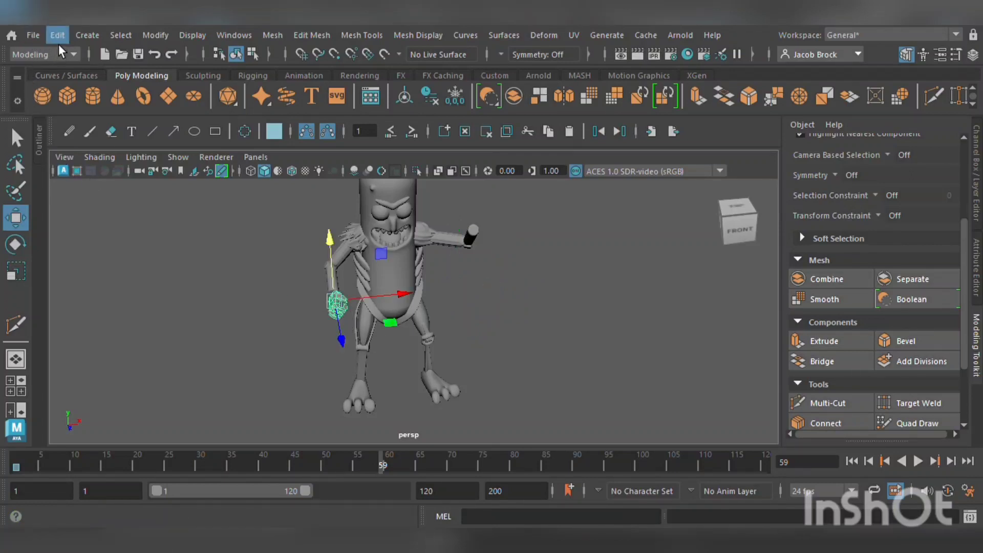
Try duplicating the hand again and shifting the copy slightly toward the hip
left_click(121, 261)
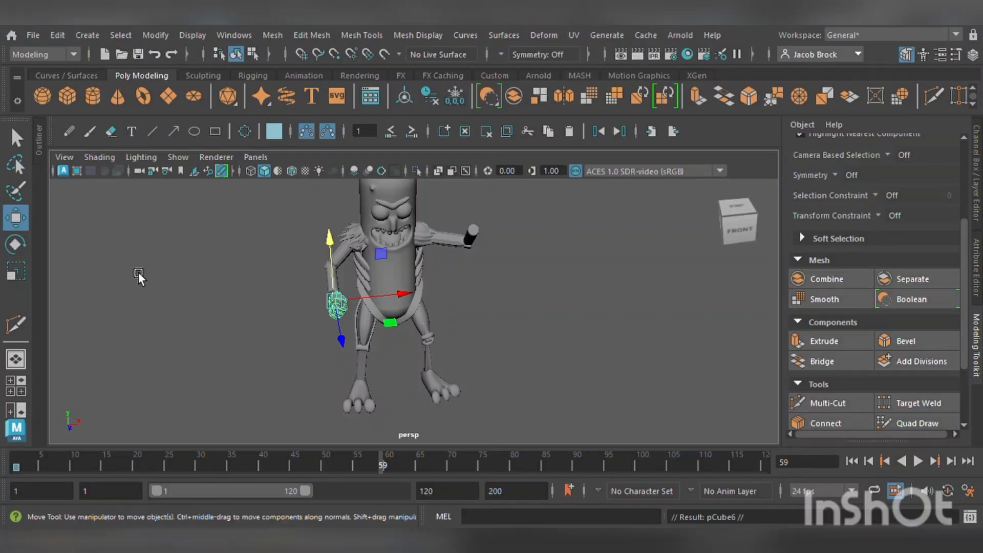
left_click_drag(381, 303, 388, 300)
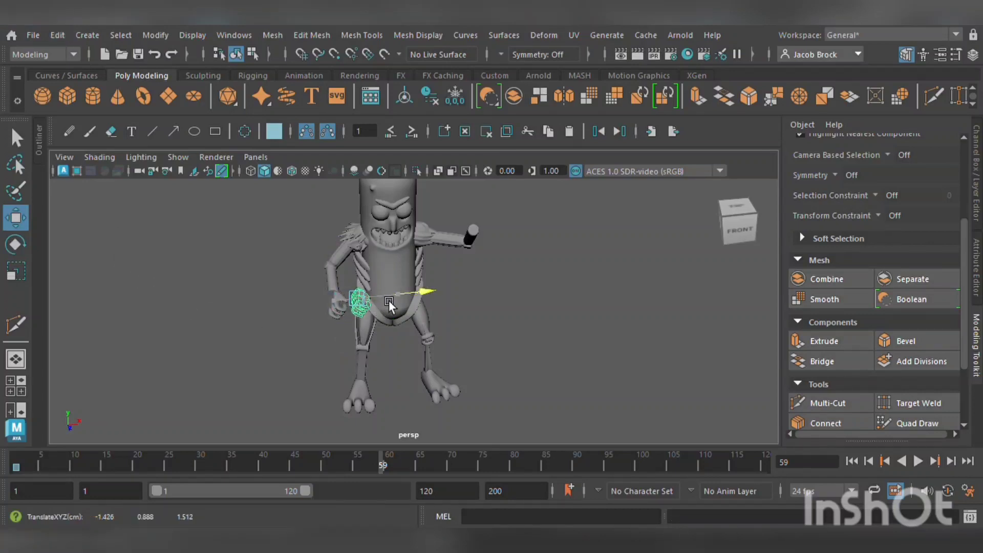
key("ctrl+z")
left_click(350, 324)
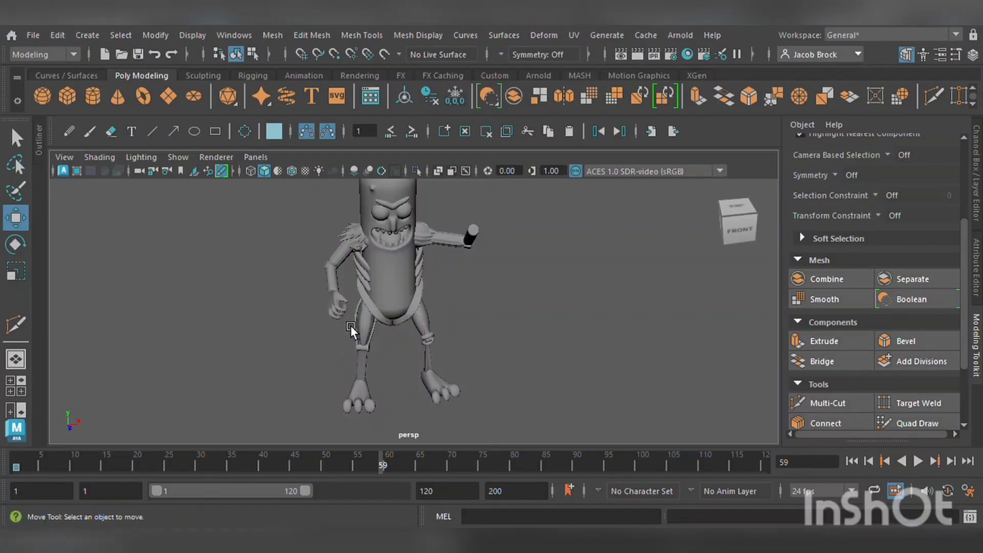
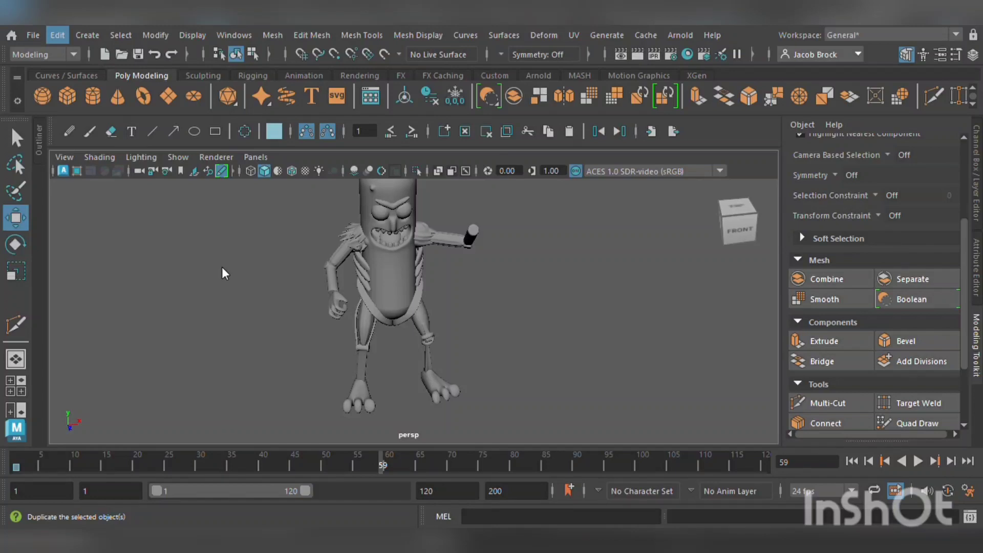
Reselect the hand, try another duplicate slid across the pelvis, and discard the copy
left_click(194, 275)
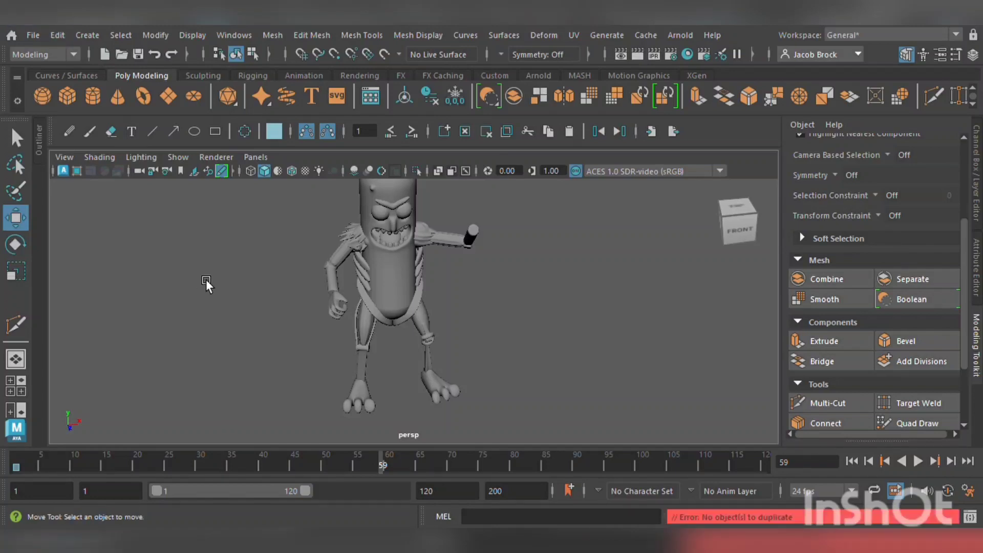
left_click(340, 305)
left_click(57, 35)
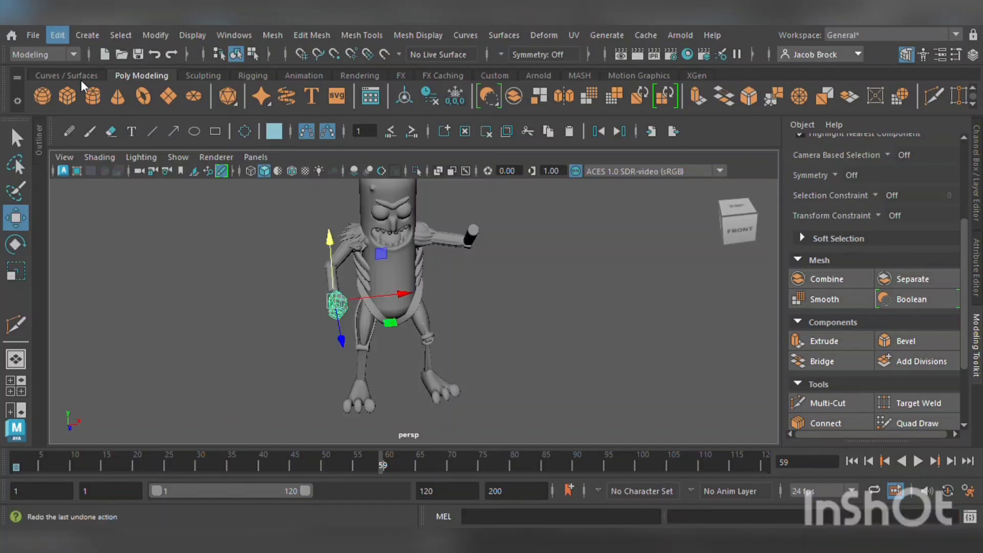
left_click(151, 273)
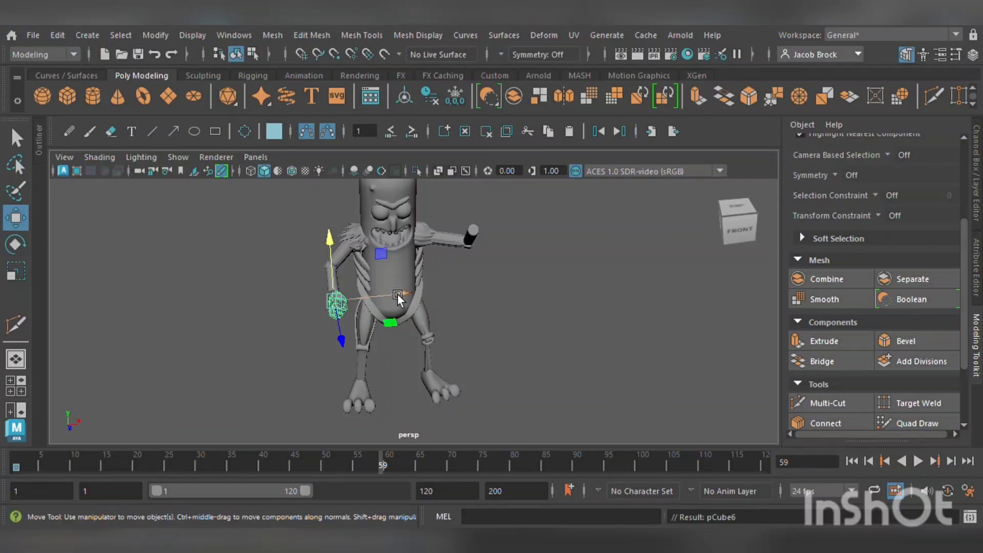
left_click_drag(397, 294, 426, 291)
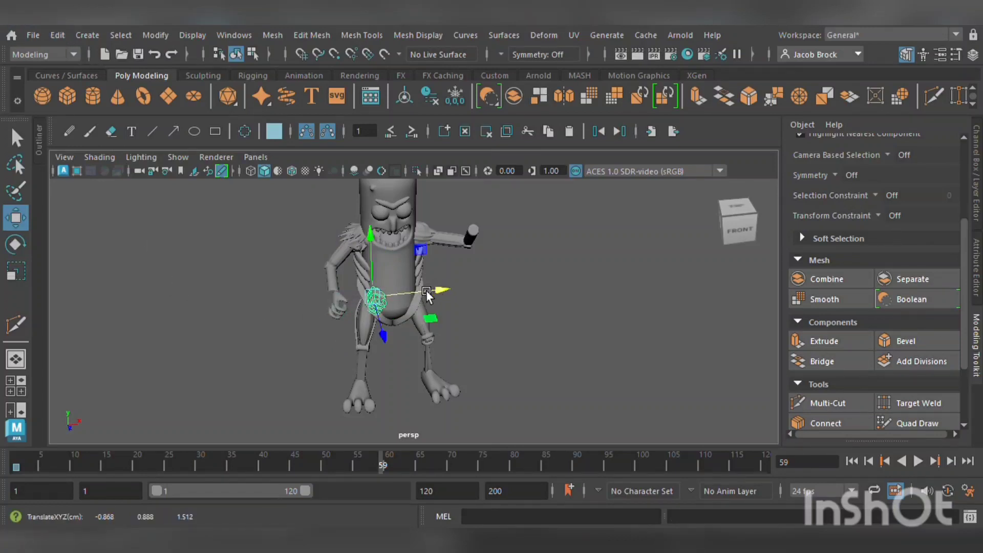
key("ctrl+z")
key("Delete")
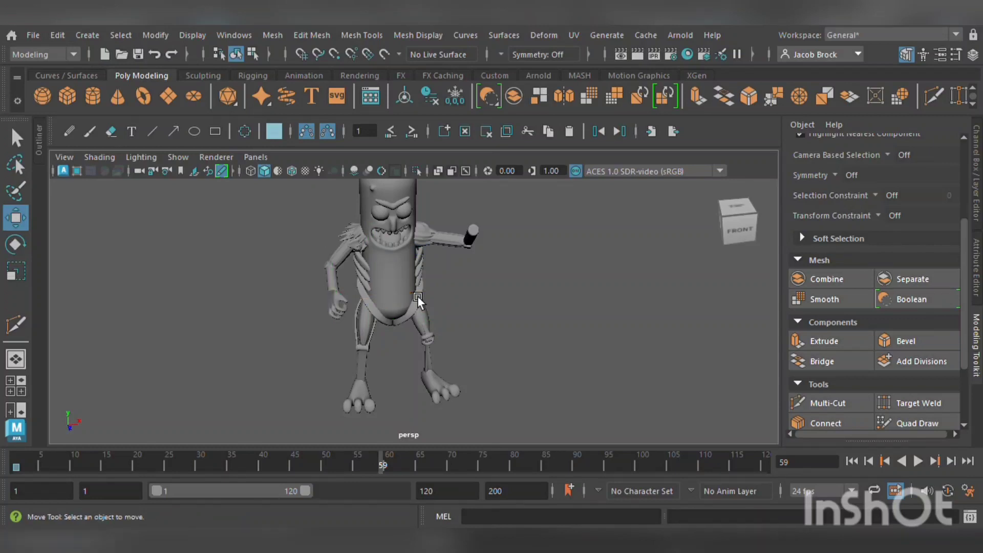
Try Duplicate with Transform on the hand, undo the offset copy, and restore the hand after deleting it
left_click(339, 305)
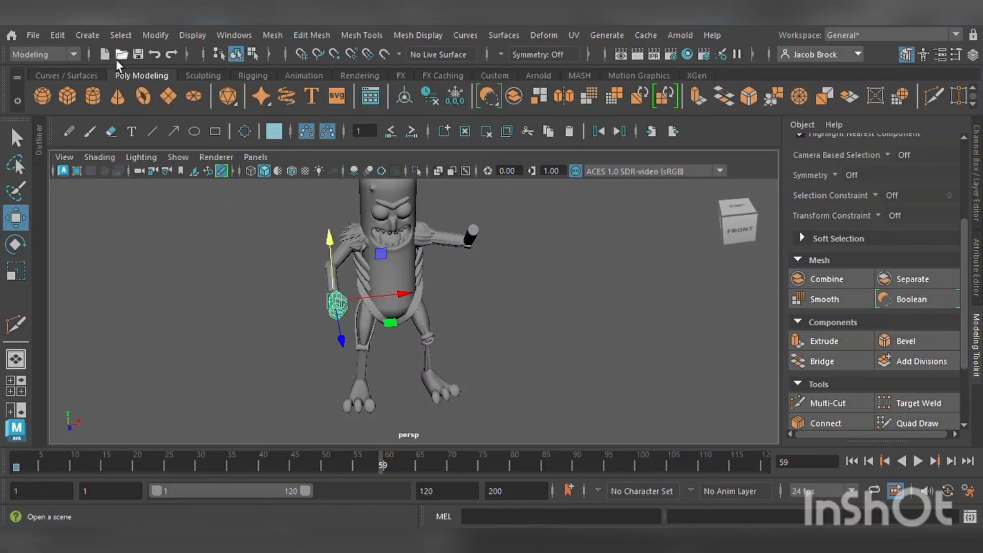
left_click(68, 37)
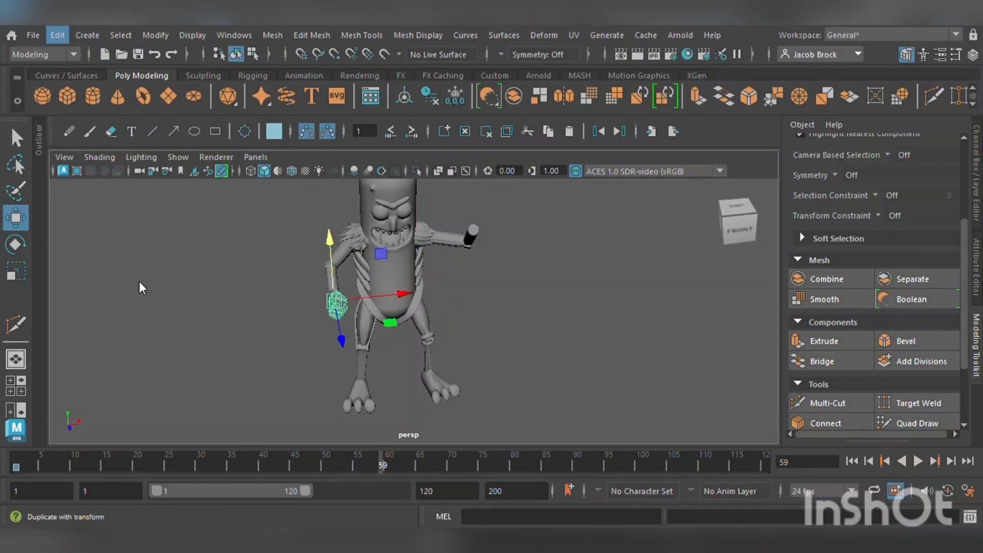
left_click(242, 262)
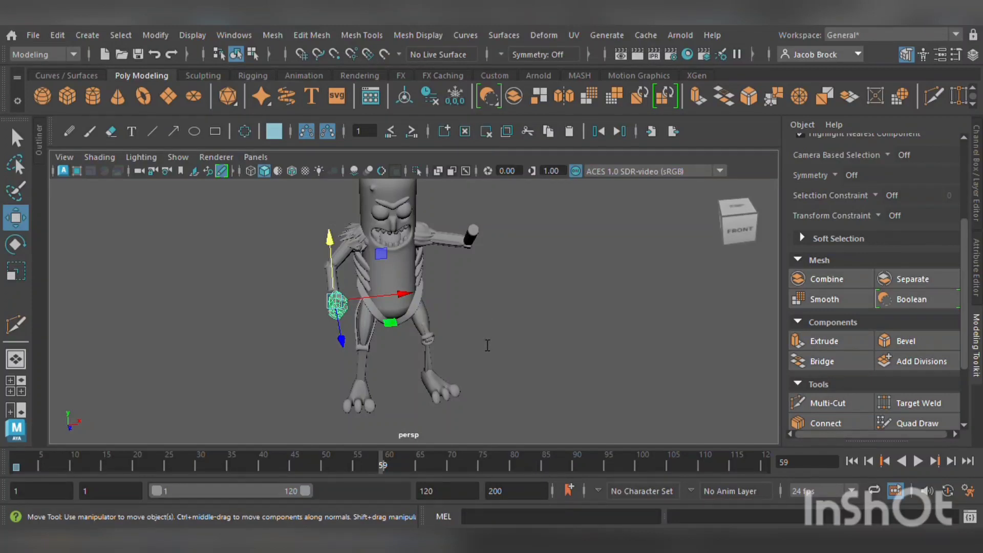
key("shift+d")
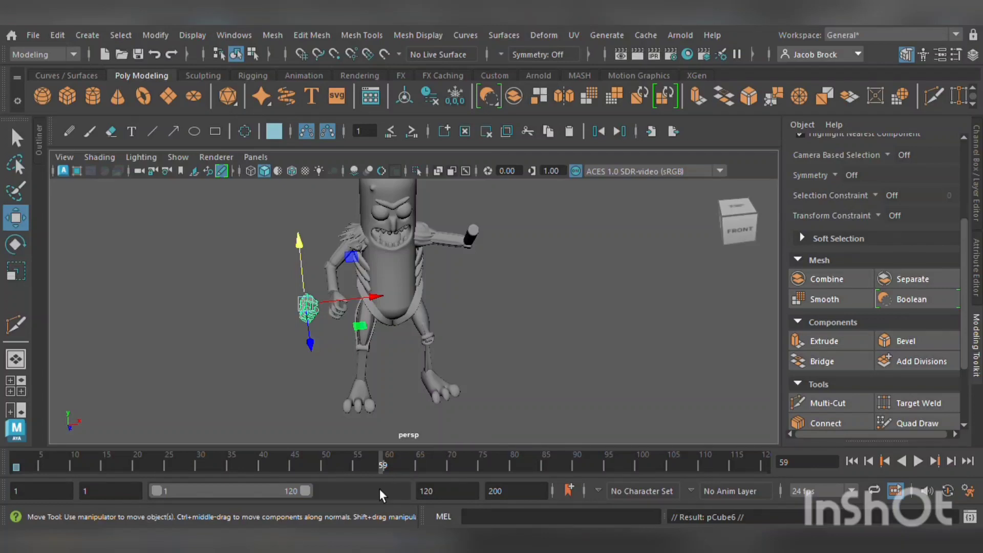
key("ctrl+z")
key("Delete")
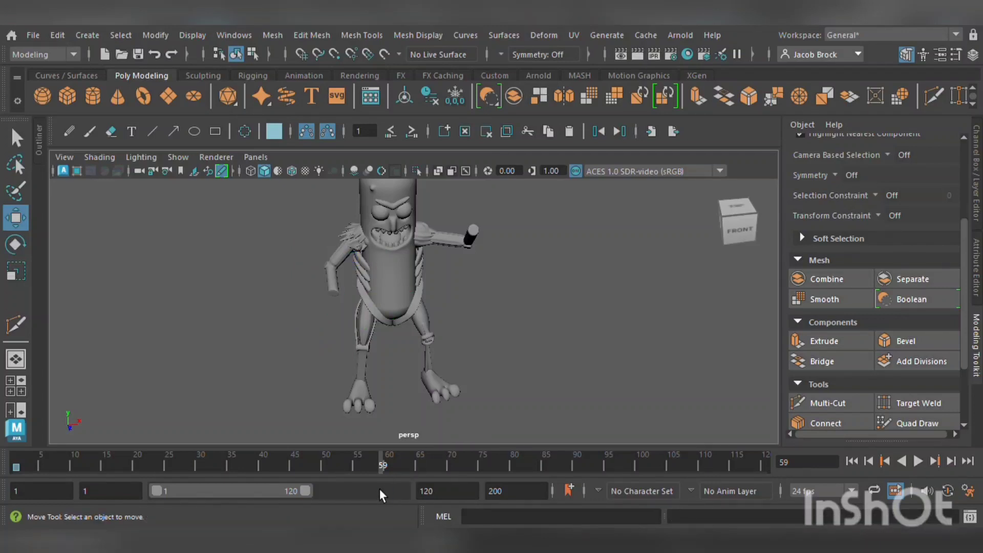
key("ctrl+z")
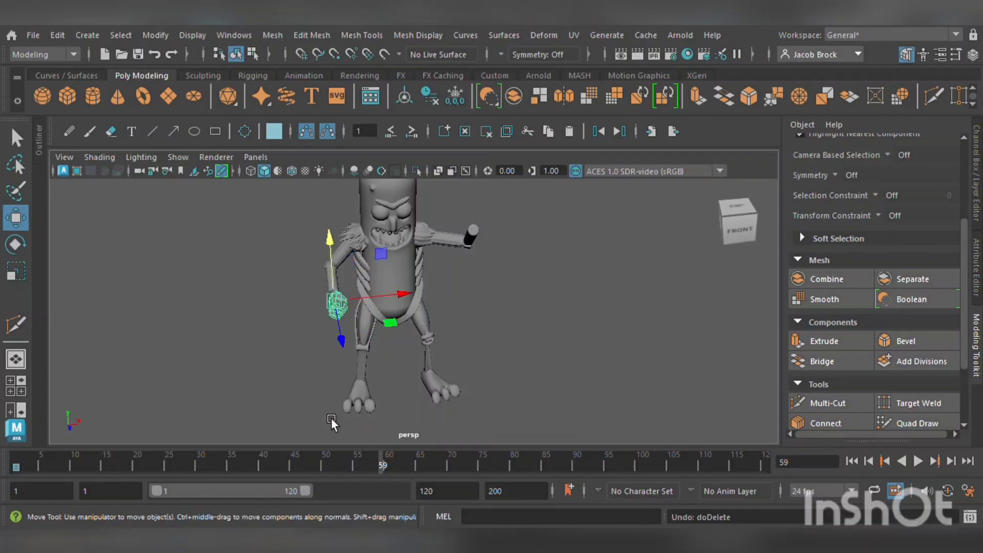
Switch the lowered arm to face selection and turn off its smooth preview to inspect the wrist end
left_click(477, 320)
left_click_drag(477, 319, 230, 308, "alt")
right_click_drag(230, 308, 254, 303, "alt")
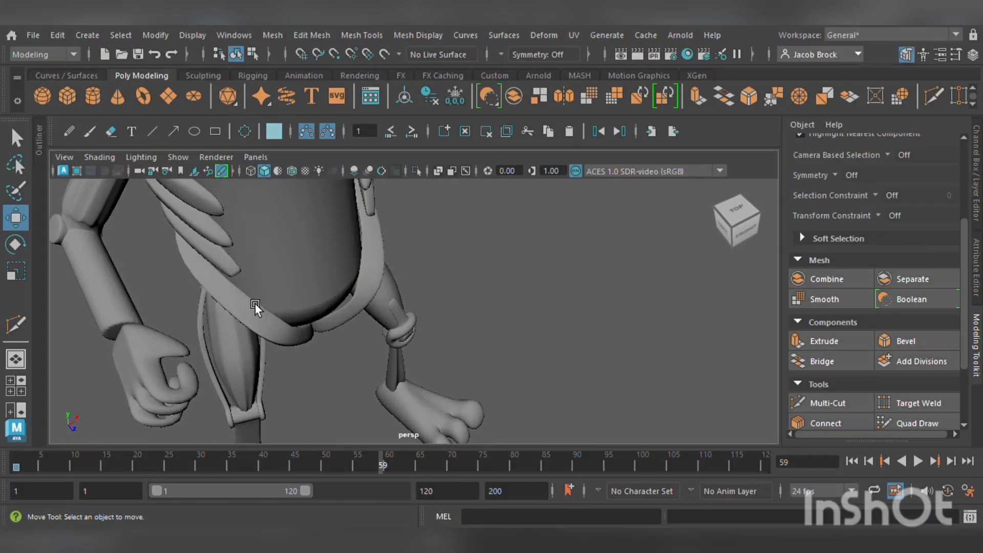
left_click(112, 317)
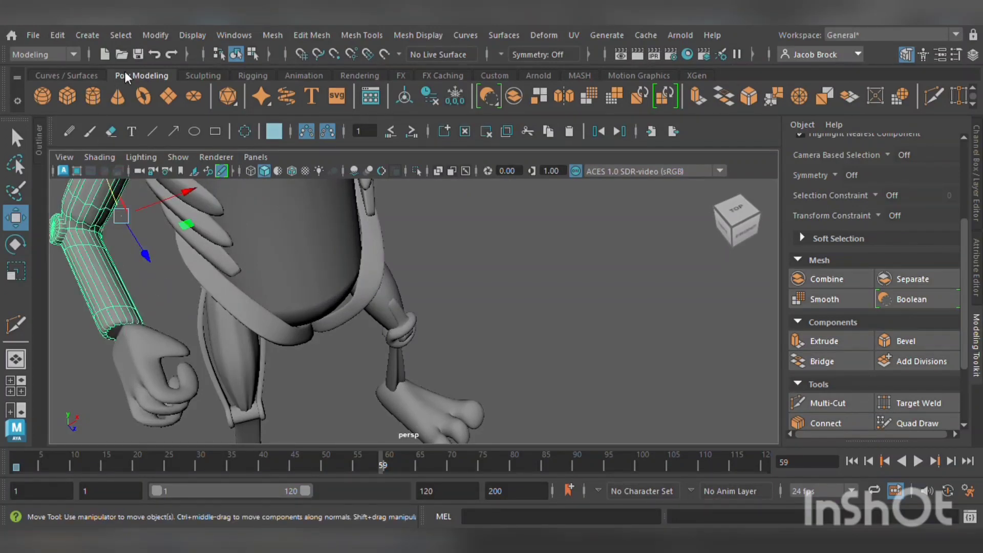
key("F11")
key("1")
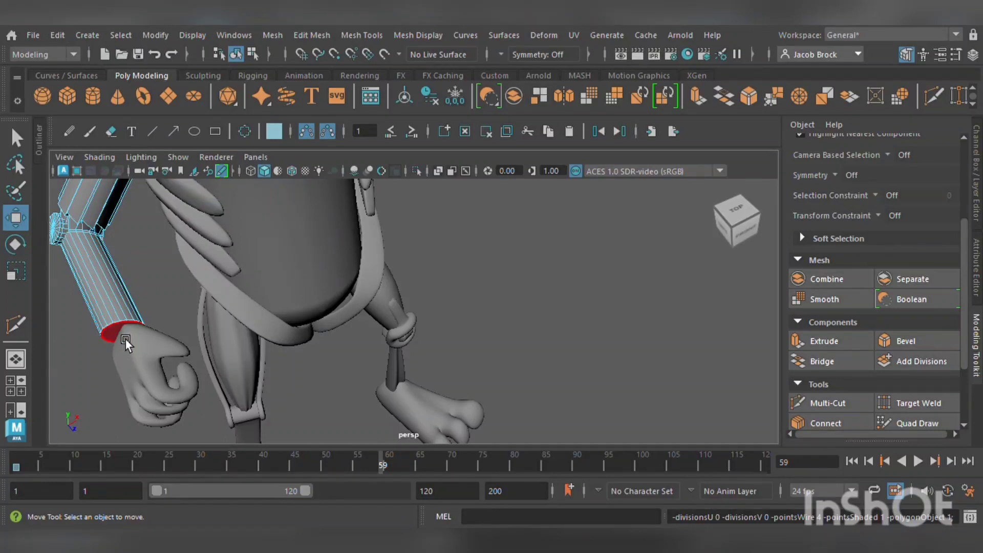
right_click_drag(557, 279, 522, 287, "alt")
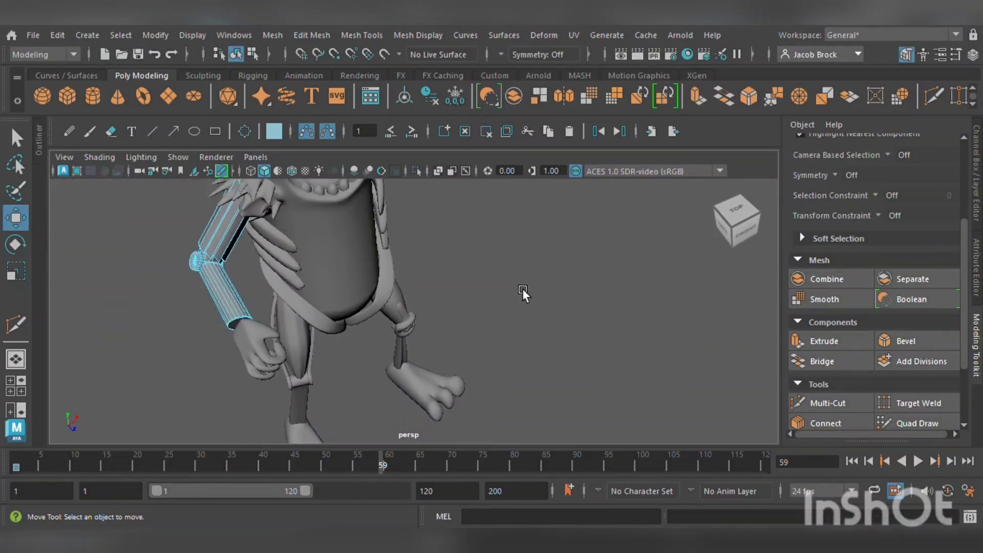
Select the hand on the lowered arm and duplicate it for the raised arm
left_click(242, 348)
left_click_drag(370, 317, 417, 279, "alt")
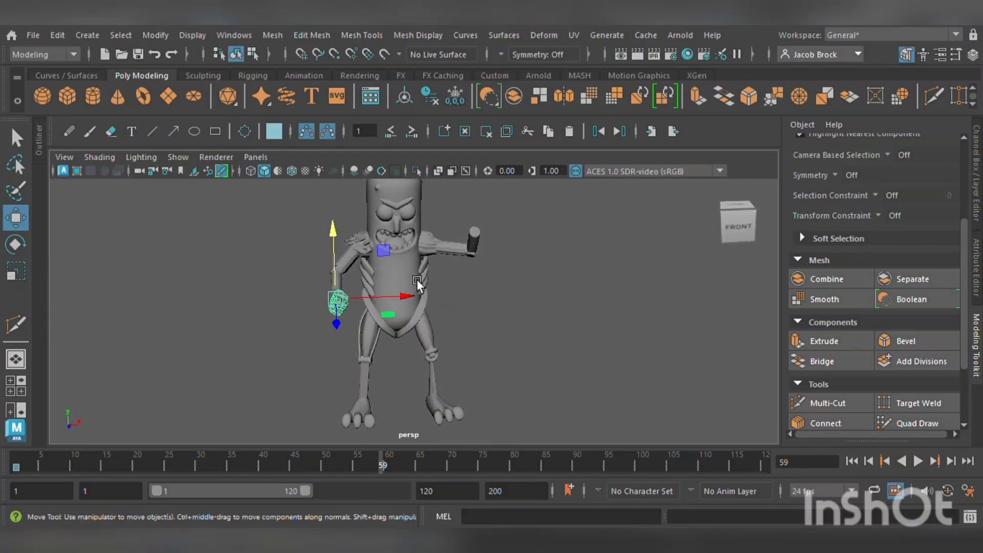
left_click(53, 31)
left_click(107, 260)
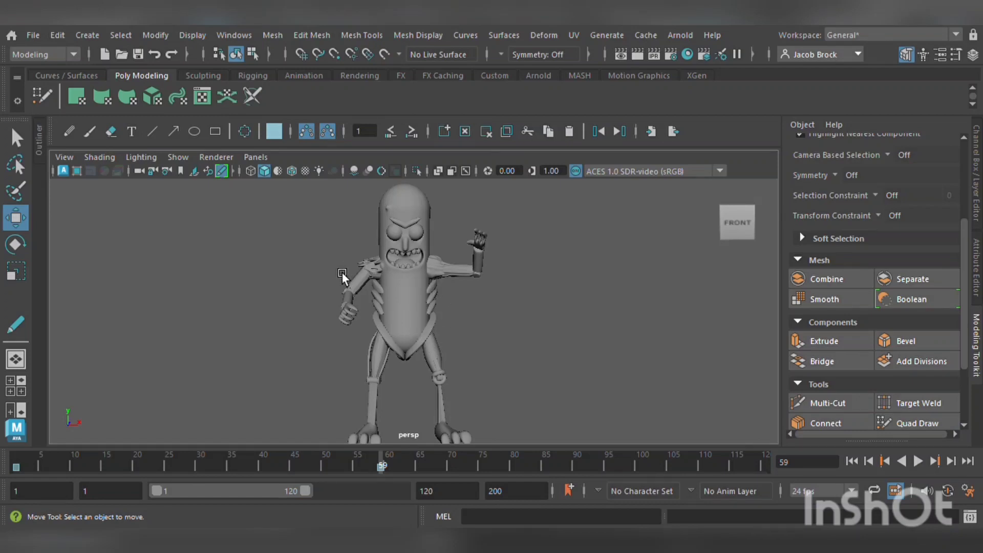
Select the spiky shoulder piece and move it outward, clear of the upper arm
scroll(449, 284, "up", 4)
middle_click_drag(648, 353, 594, 375, "alt")
left_click_drag(568, 376, 462, 406, "alt")
left_click_drag(471, 394, 596, 385, "alt")
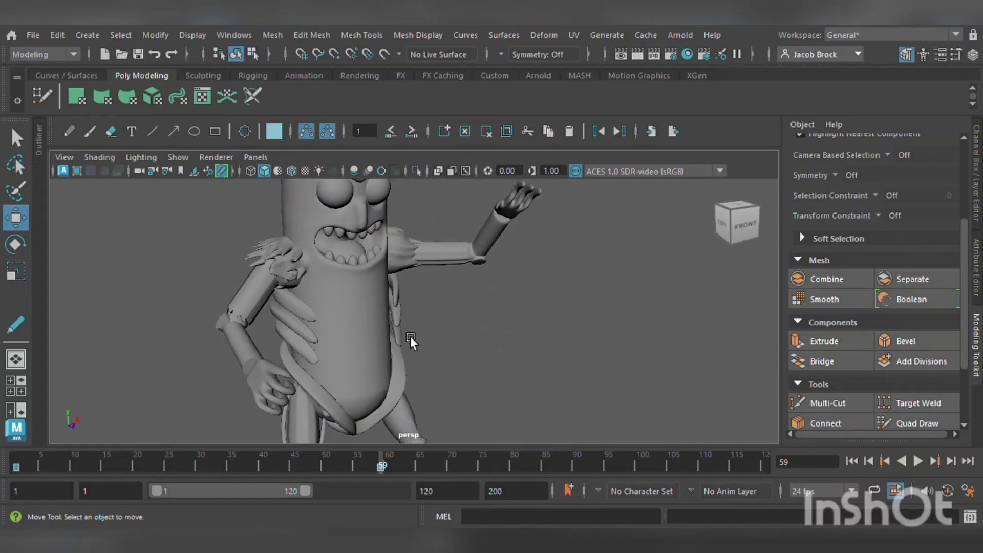
scroll(305, 303, "up", 3)
middle_click_drag(305, 303, 380, 327, "alt")
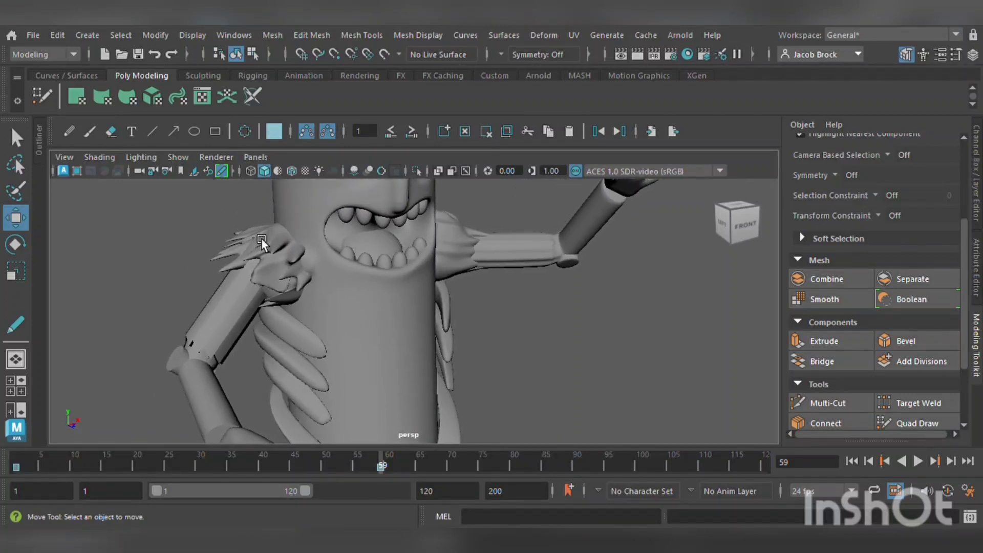
left_click(261, 238)
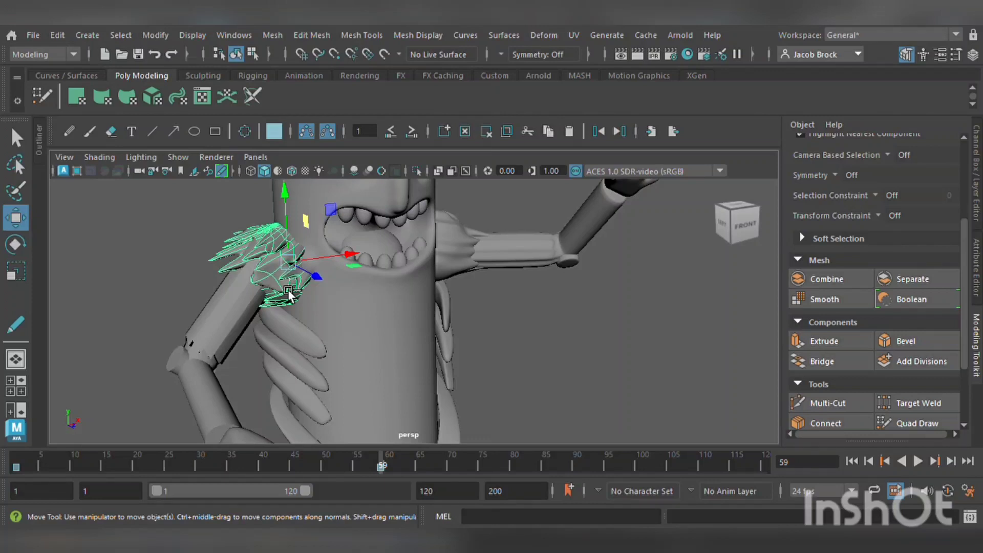
key("ctrl+z")
left_click(294, 274)
left_click_drag(315, 270, 128, 326)
Scale the spiky piece beside the upper arm with the Scale tool
left_click(18, 272)
left_click_drag(154, 234, 282, 317)
left_click_drag(265, 281, 192, 334)
Switch the spiky piece to vertex editing and move a vertex on its outer surface with the Move tool
scroll(188, 333, "up", 3)
middle_click_drag(188, 333, 301, 329, "alt")
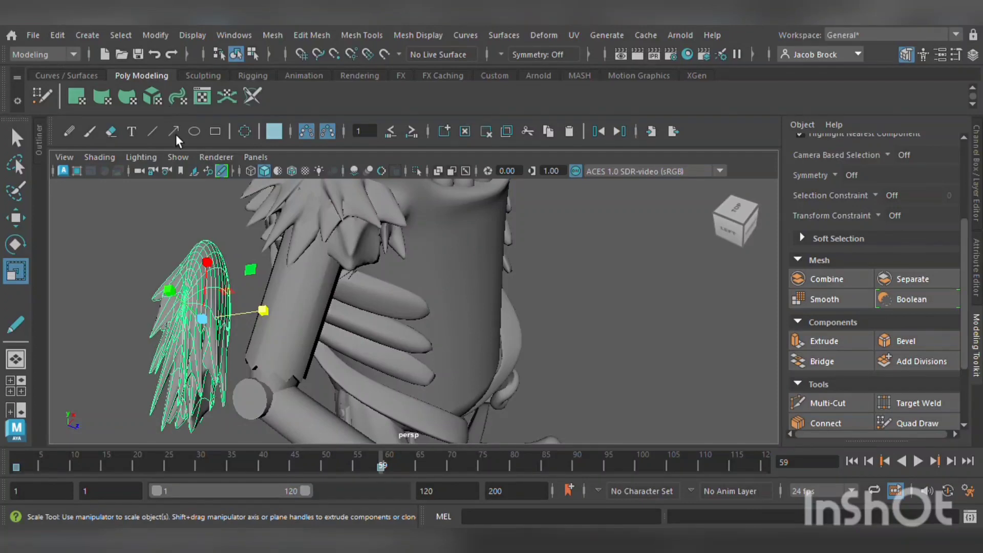
key("F9")
scroll(201, 302, "up", 3)
middle_click_drag(195, 319, 339, 283, "alt")
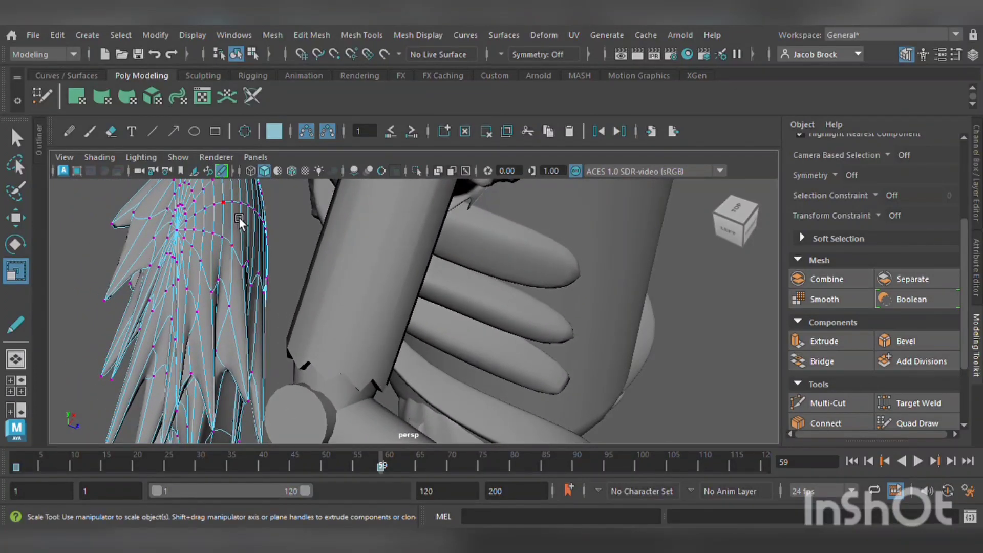
left_click(16, 218)
scroll(232, 247, "down", 3)
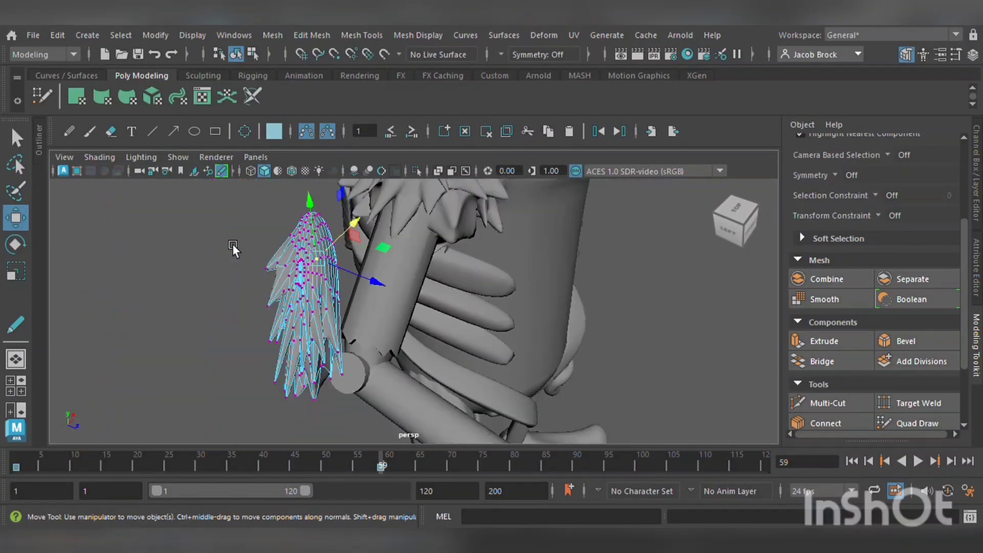
left_click_drag(335, 276, 286, 276, "alt")
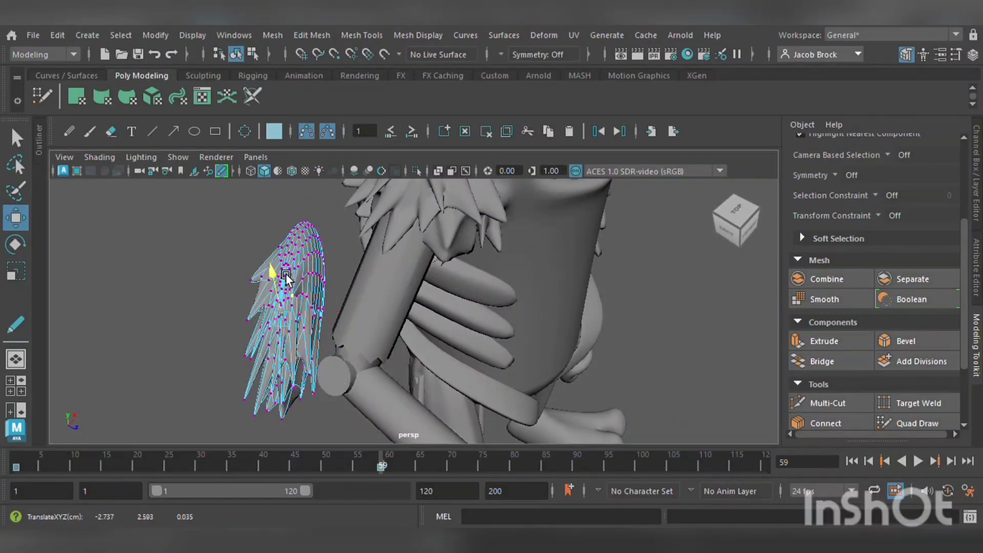
Pull further individual vertices on the upper surface of the spiky piece outward to form extra spikes
scroll(308, 271, "up", 3)
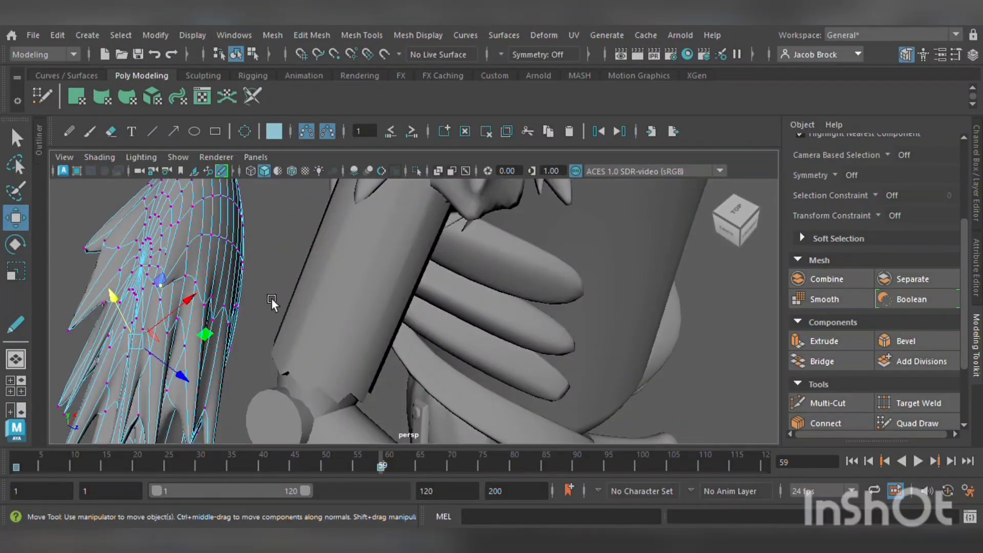
middle_click_drag(271, 300, 389, 322, "alt")
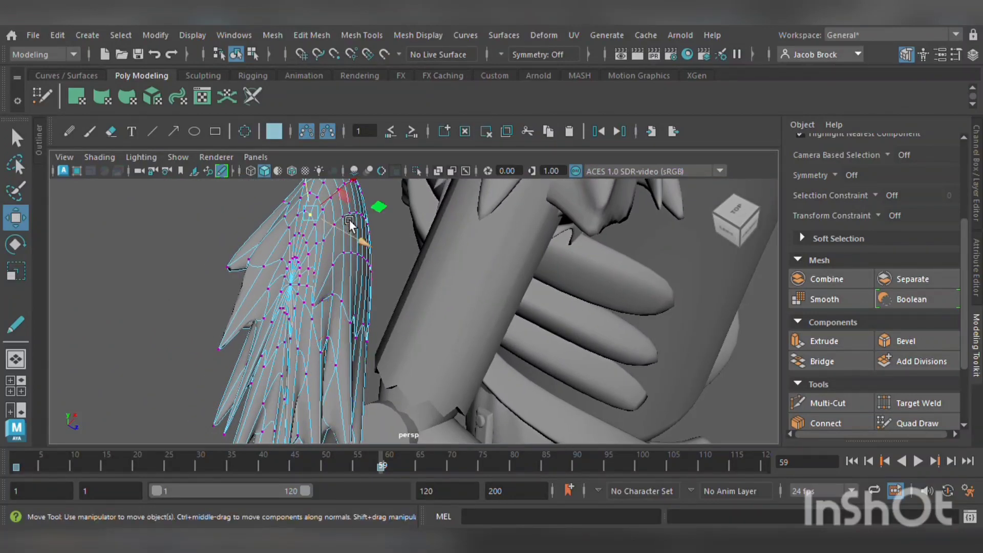
left_click_drag(342, 231, 309, 341, "alt")
middle_click_drag(323, 193, 128, 188)
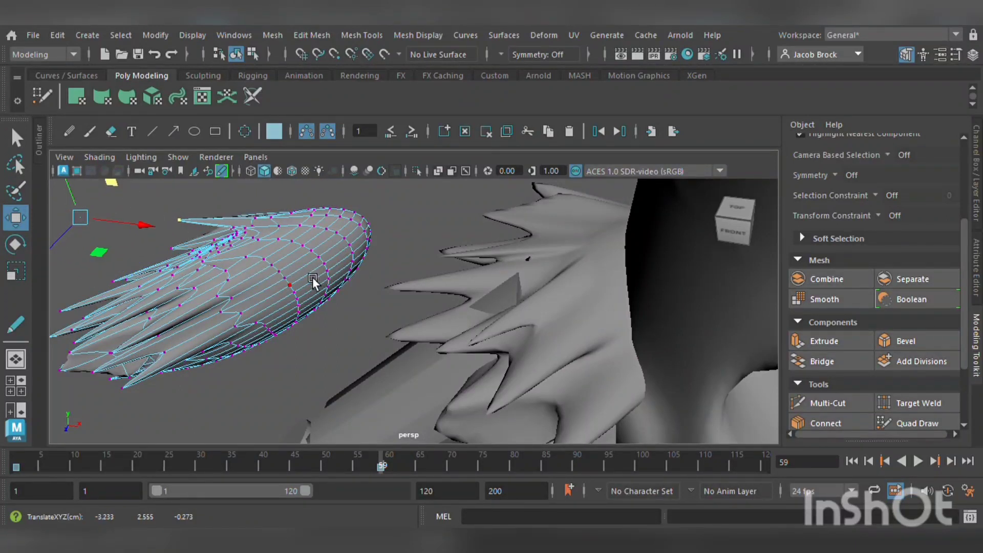
left_click(287, 269)
middle_click_drag(315, 242, 272, 180)
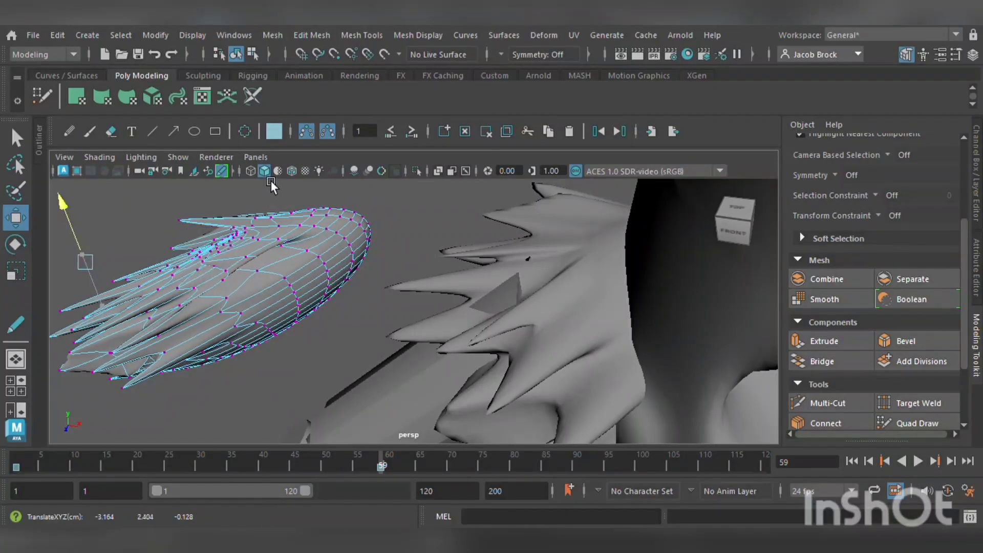
Pull vertices on the side and rounded upper end of the spiky piece outward into more long spikes
left_click_drag(114, 306, 121, 460)
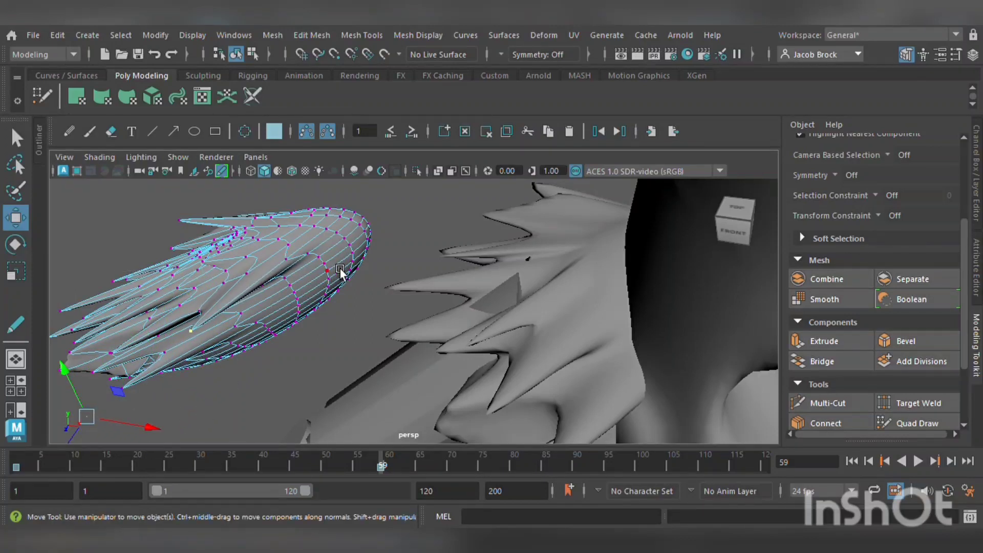
left_click_drag(349, 327, 156, 456)
left_click_drag(332, 264, 272, 328)
left_click(334, 219)
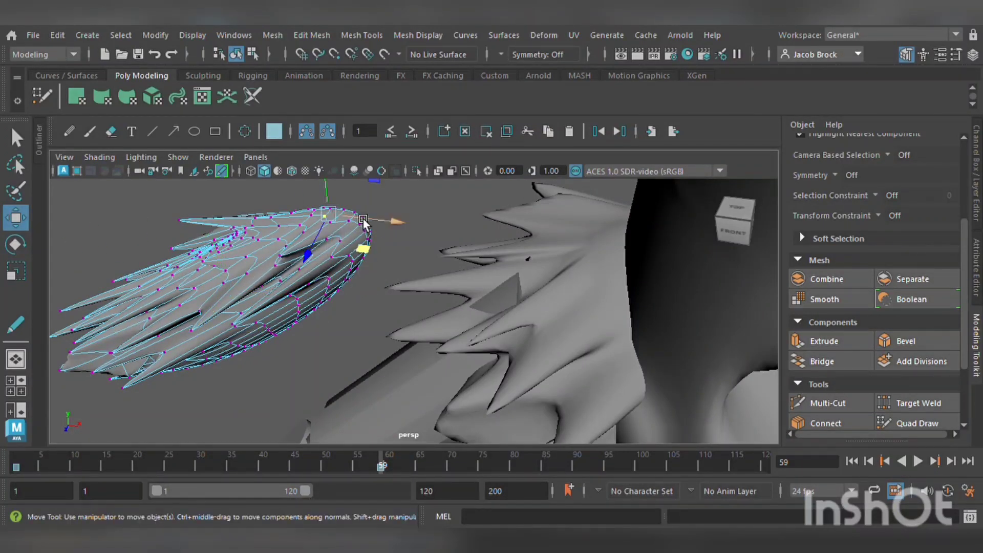
middle_click_drag(363, 223, 318, 304, "alt")
left_click_drag(321, 269, 235, 136)
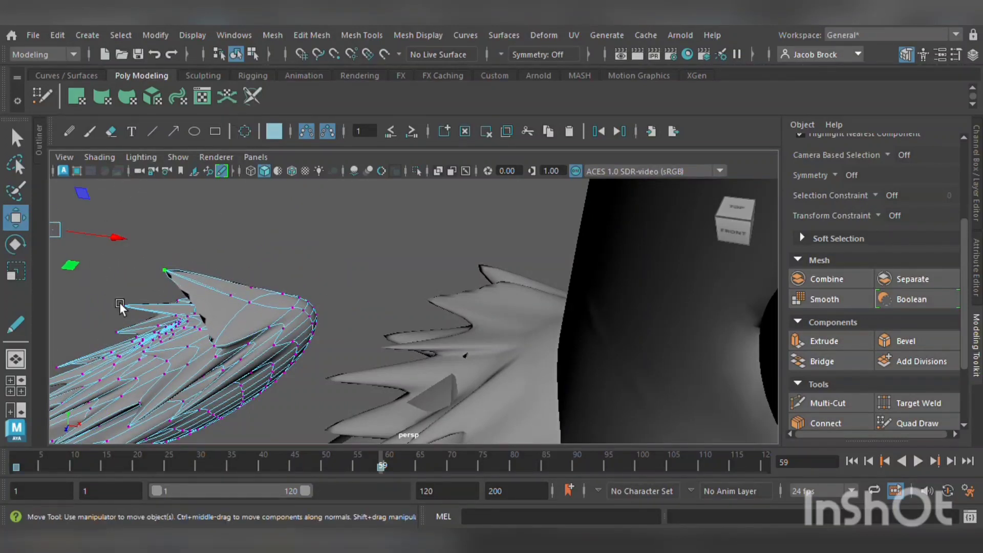
left_click_drag(78, 265, 489, 286)
mouse_move(358, 321)
left_mouse_down("alt")
mouse_move(394, 332)
mouse_move(367, 308)
left_mouse_up("alt")
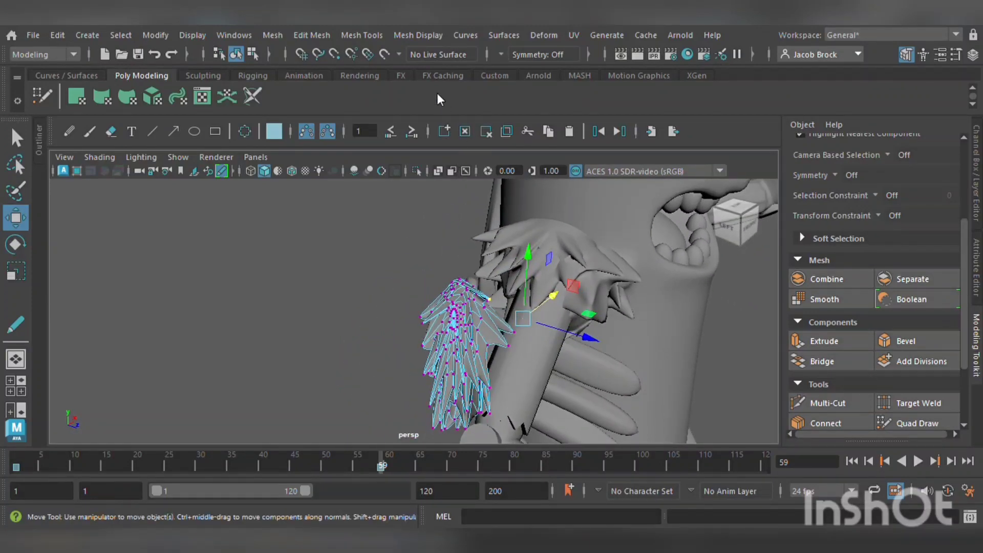
Return the spiky piece to object mode and rotate it so its spikes point back up toward the elbow
key("F8")
scroll(404, 225, "down", 5)
left_click(21, 250)
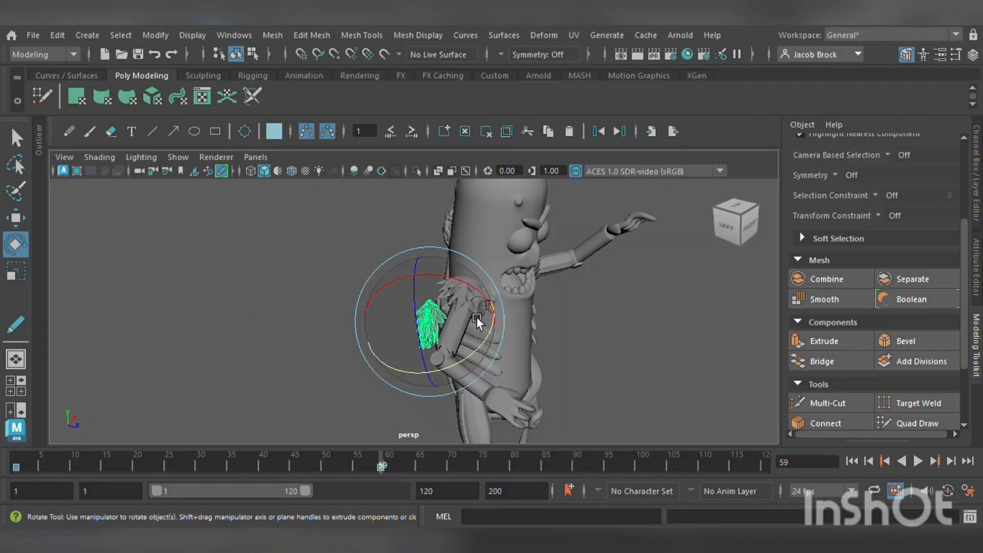
left_click_drag(481, 347, 422, 334)
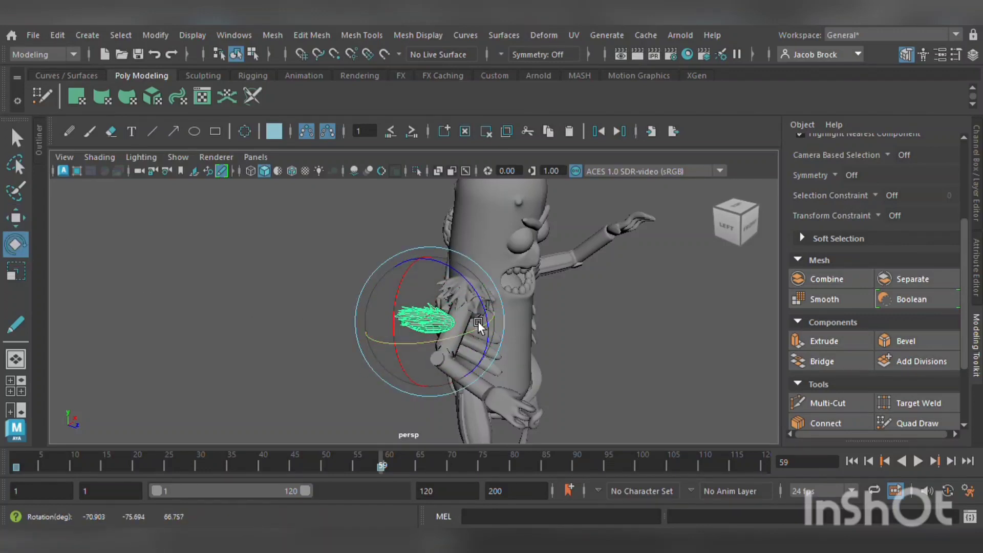
left_click_drag(478, 321, 539, 388)
Move the rotated spiky piece down from the upper arm to beside the lowered arm's forearm
left_click(17, 224)
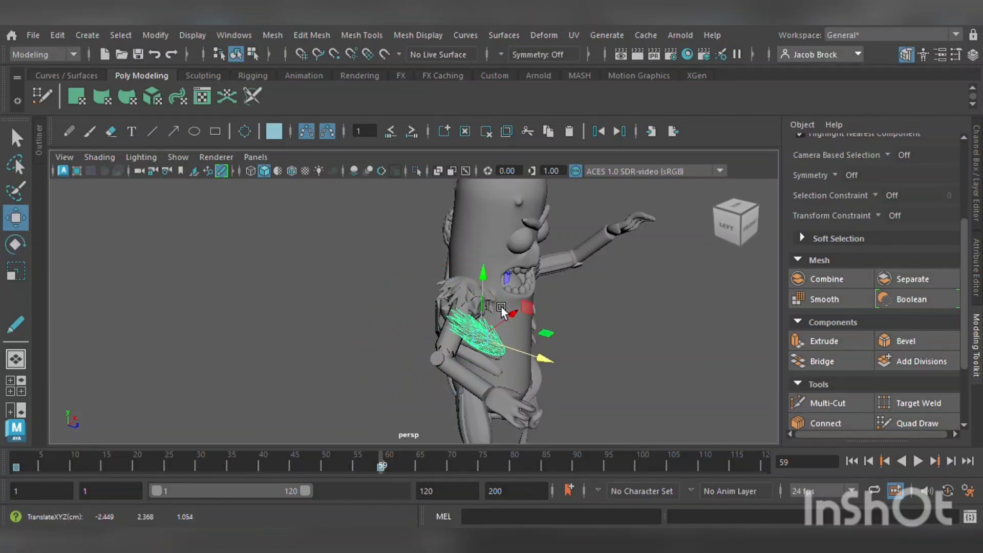
left_click_drag(486, 296, 479, 359)
left_click_drag(500, 391, 394, 390, "alt")
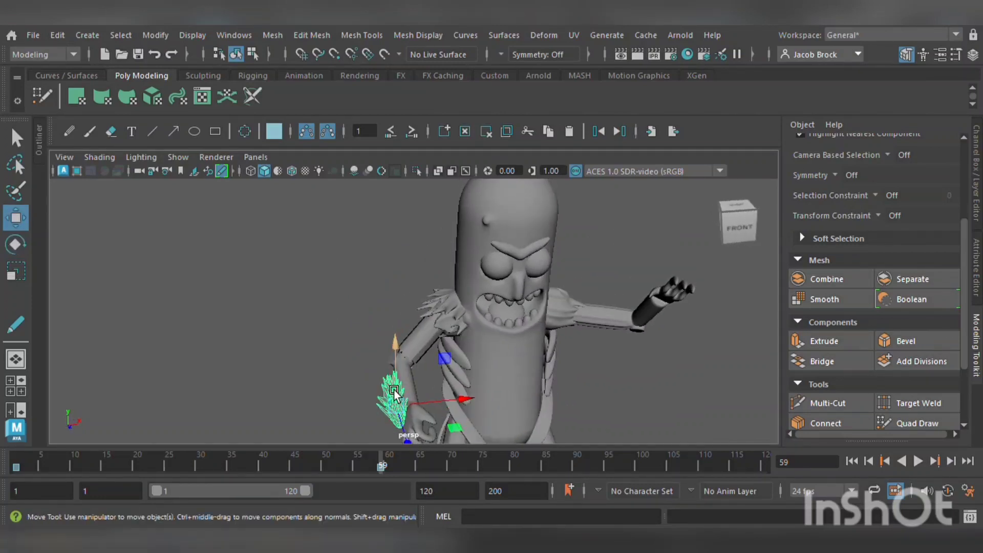
scroll(428, 407, "up", 4)
middle_click_drag(428, 408, 384, 243, "alt")
Scale the spiky piece to suit the forearm and move it sideways onto the wrist above the fist
left_click(18, 272)
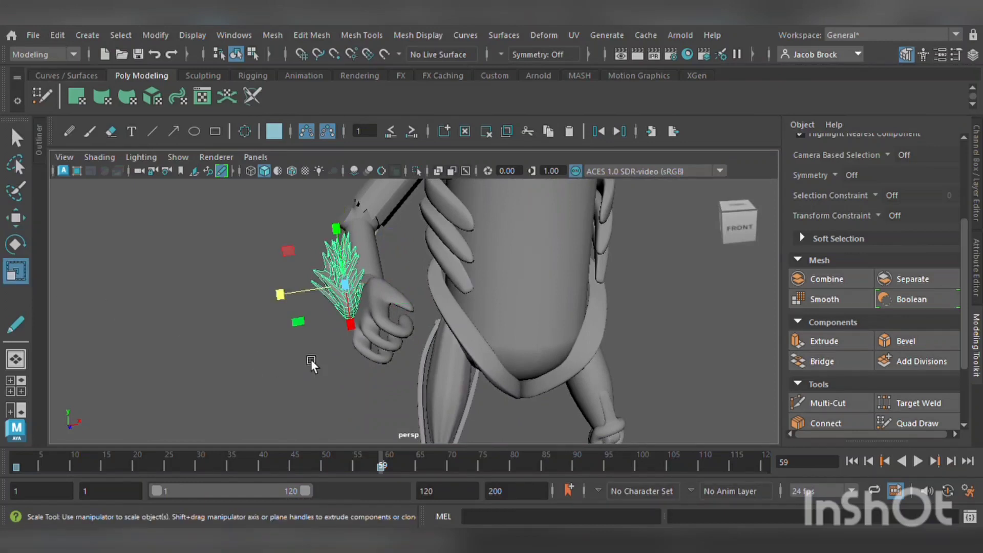
left_click_drag(311, 360, 505, 371, "alt")
left_click(16, 221)
left_click_drag(389, 350, 297, 315, "alt")
left_click_drag(401, 262, 417, 260)
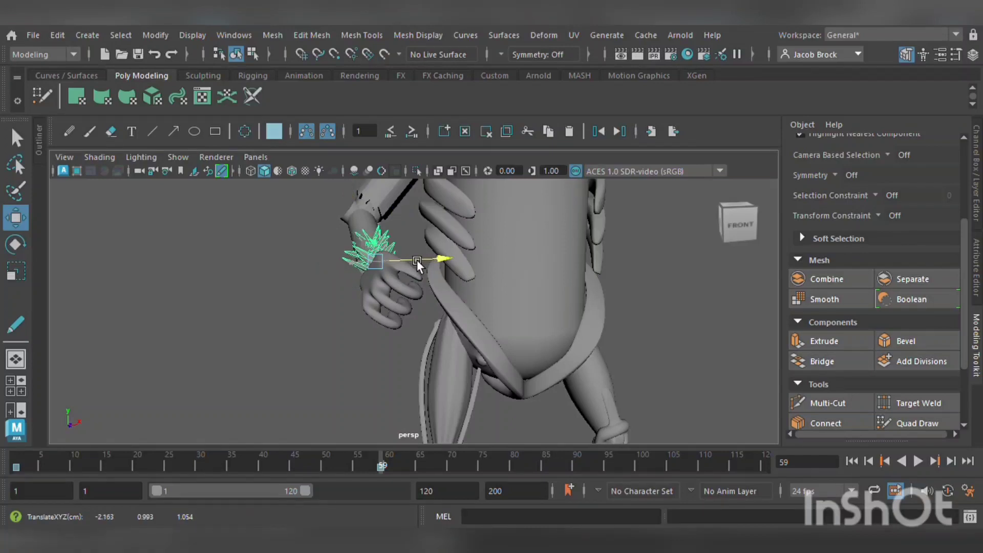
Rescale the spiky piece and adjust its position so it wraps around the wrist like a fur cuff
left_click(17, 271)
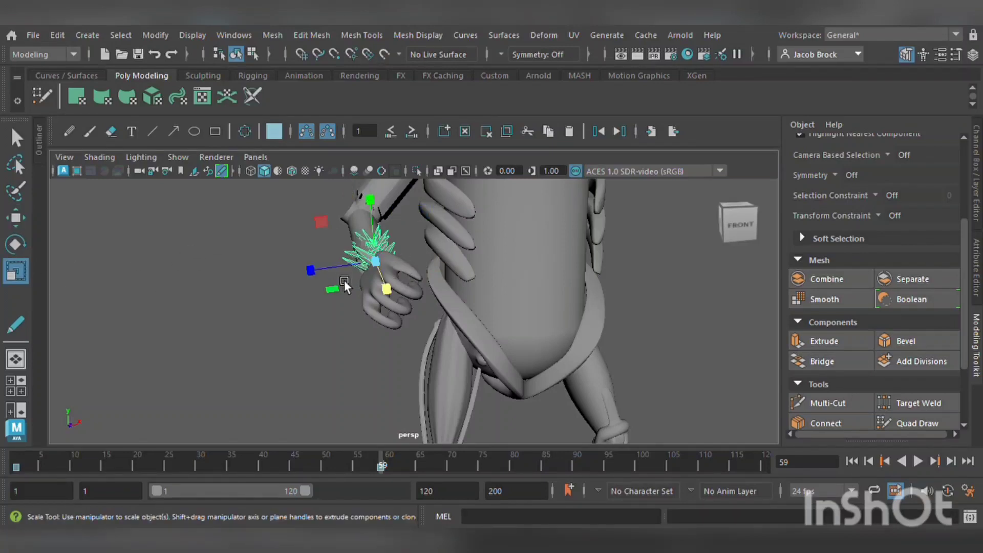
left_click_drag(344, 281, 447, 303, "alt")
left_click(16, 219)
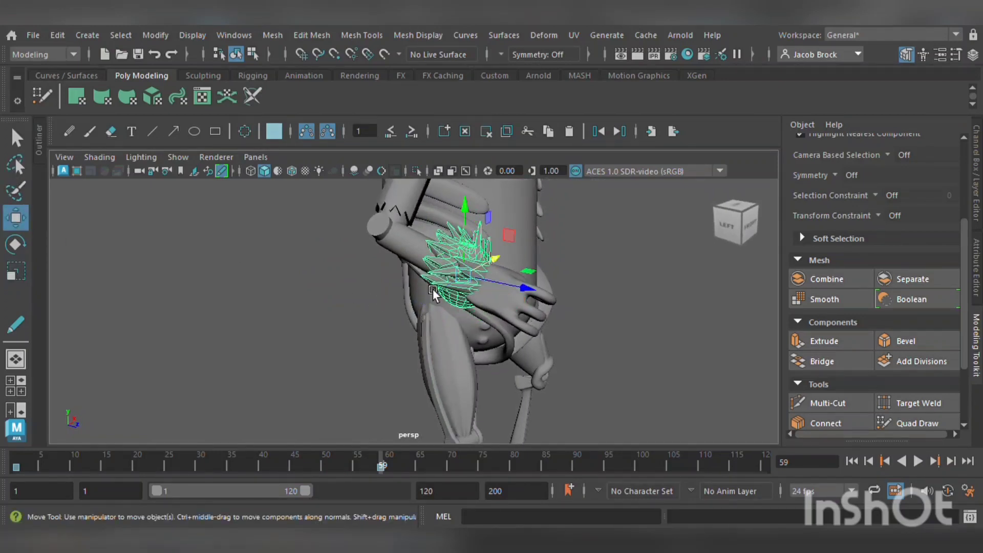
left_click_drag(517, 289, 509, 283)
left_click_drag(468, 225, 578, 403)
scroll(402, 315, "up", 4)
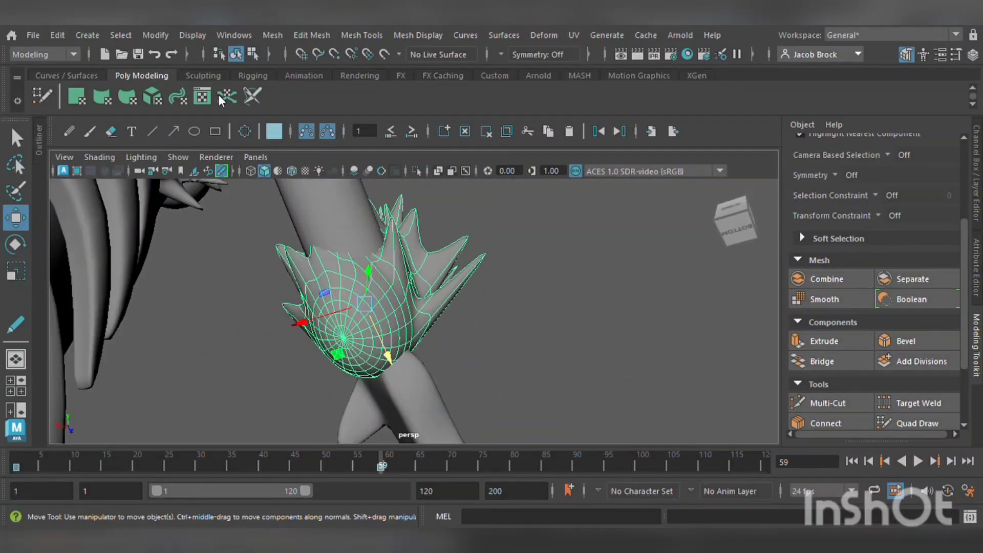
Switch the wrist fur piece to vertex editing and pull vertices on its smooth underside up into spikes
left_click(607, 296)
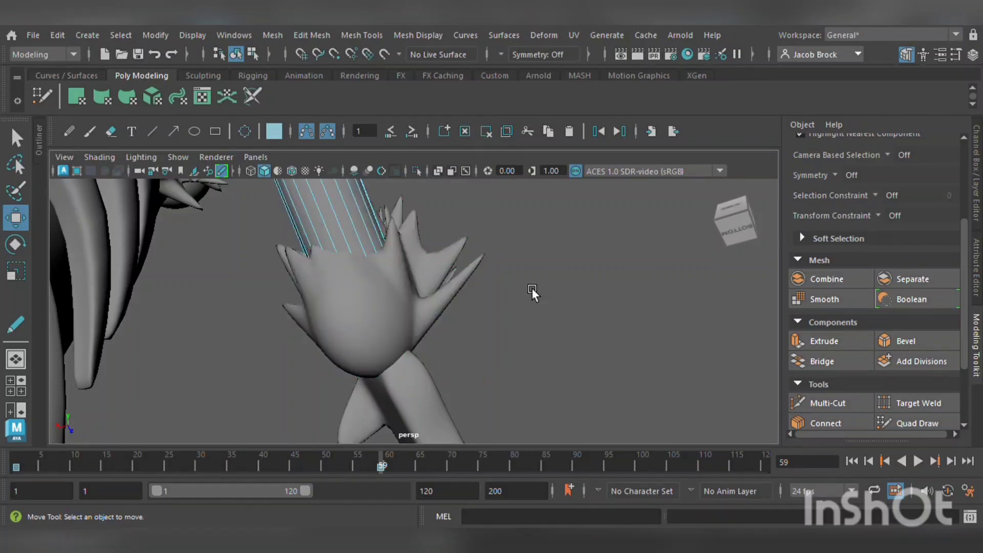
left_click(466, 290)
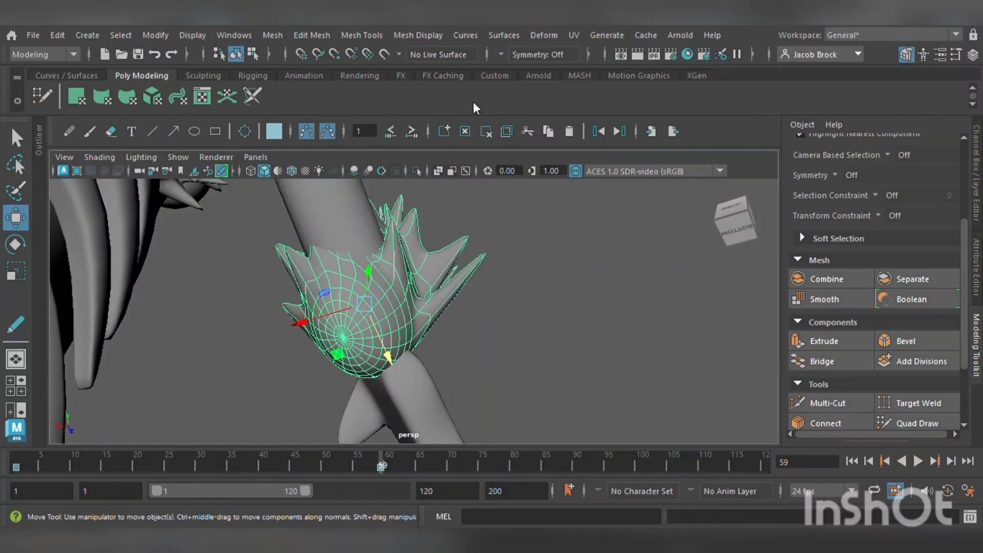
key("F9")
left_click(385, 278)
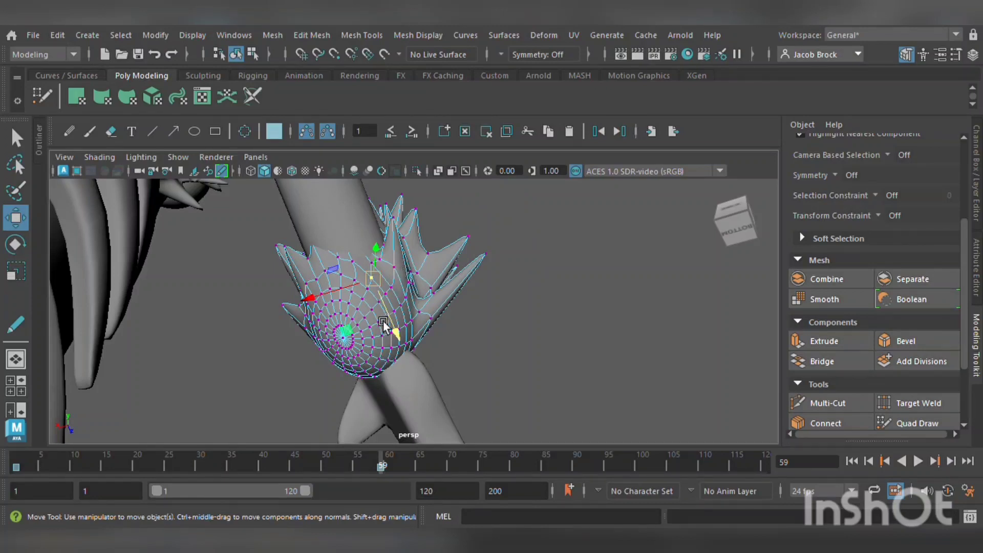
left_click_drag(365, 323, 324, 165)
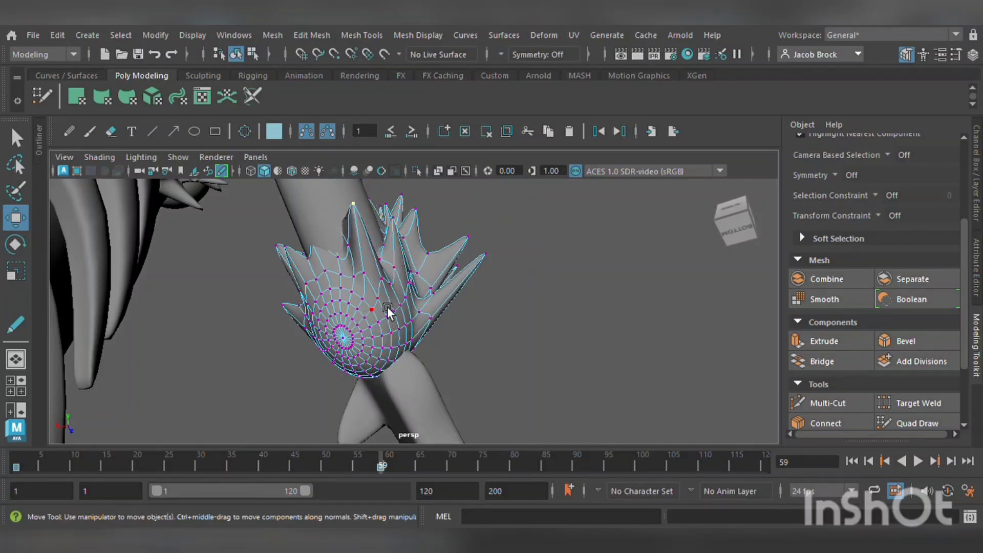
left_click_drag(360, 356, 354, 339)
left_click(402, 349)
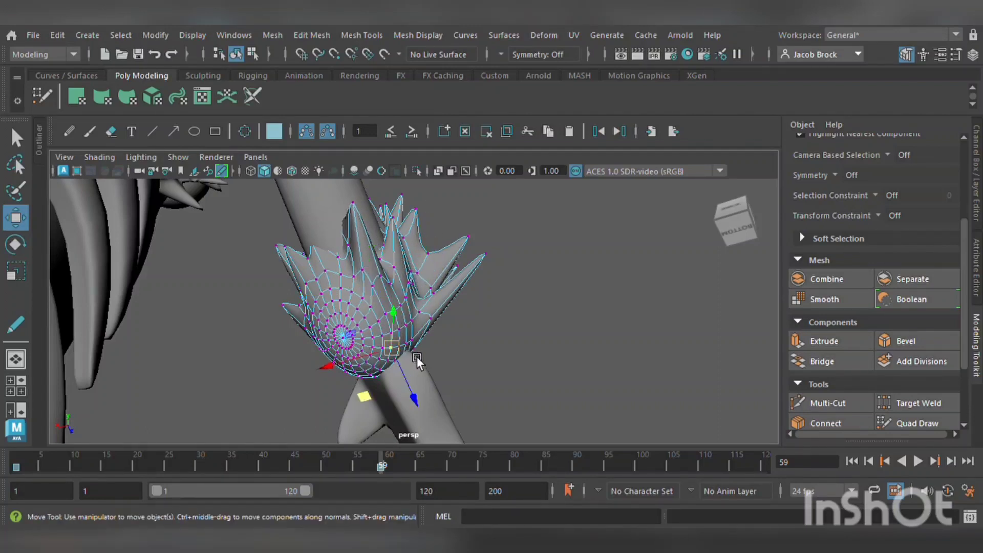
left_click_drag(382, 395, 407, 267)
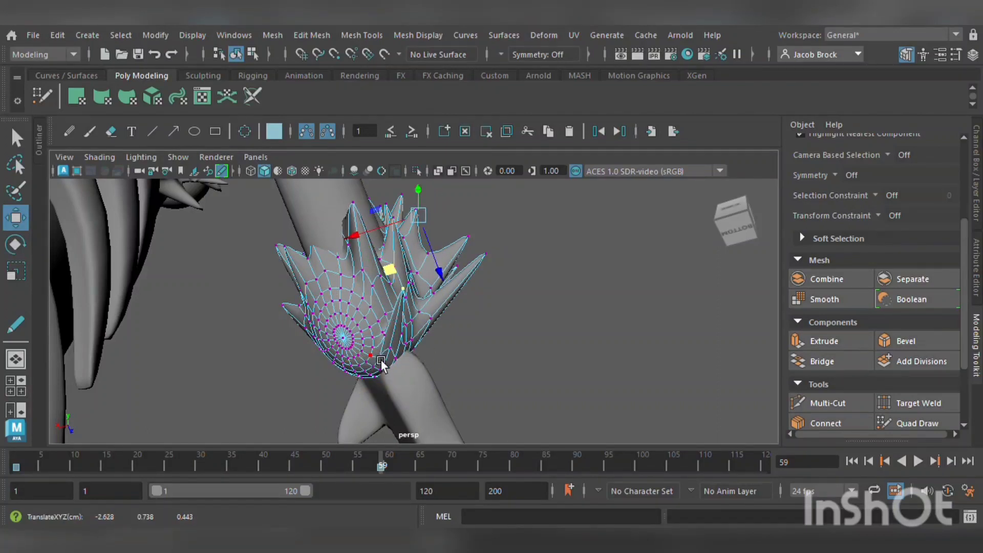
Pull vertices on the smooth back of the wrist fur piece outward to form spikes
left_click(382, 308)
left_click_drag(383, 307, 378, 394, "alt")
left_click_drag(390, 357, 305, 301)
left_click_drag(325, 341, 343, 376, "alt")
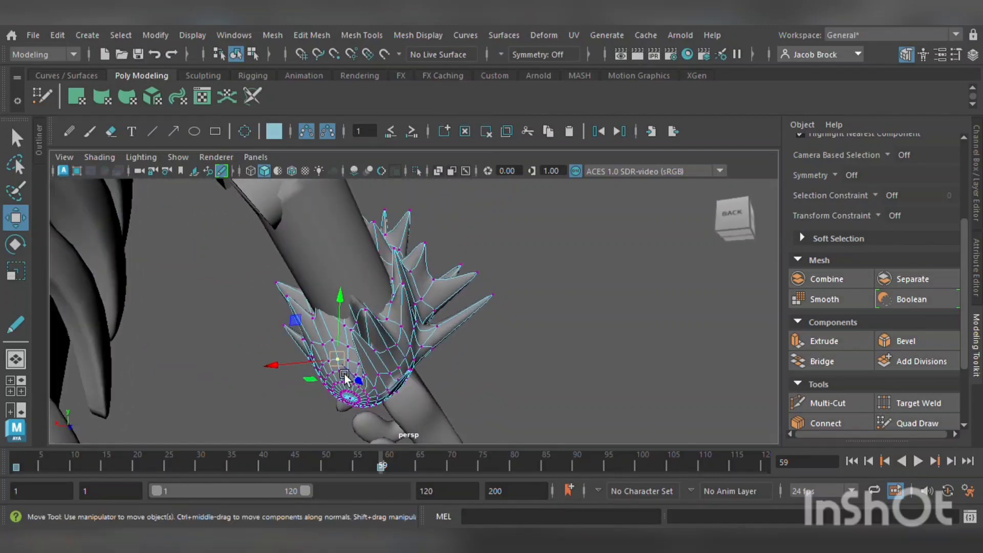
left_click_drag(316, 332, 344, 414)
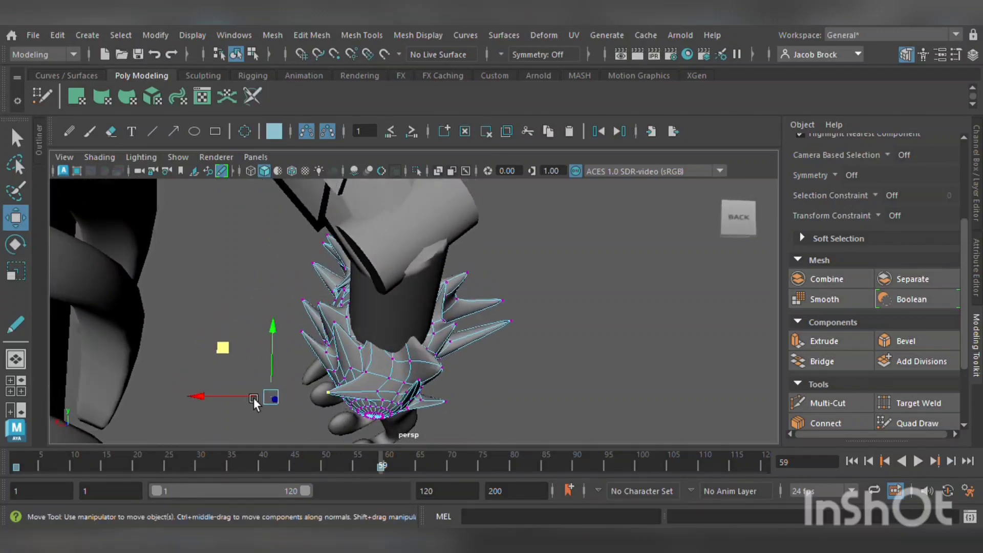
left_click_drag(253, 399, 259, 401)
Shape additional spikes around the back rim of the wrist fur piece by moving individual vertices
left_click_drag(384, 385, 481, 300)
left_click(367, 374)
left_click(451, 367)
left_click_drag(452, 354, 431, 355, "alt")
left_click_drag(415, 346, 380, 344)
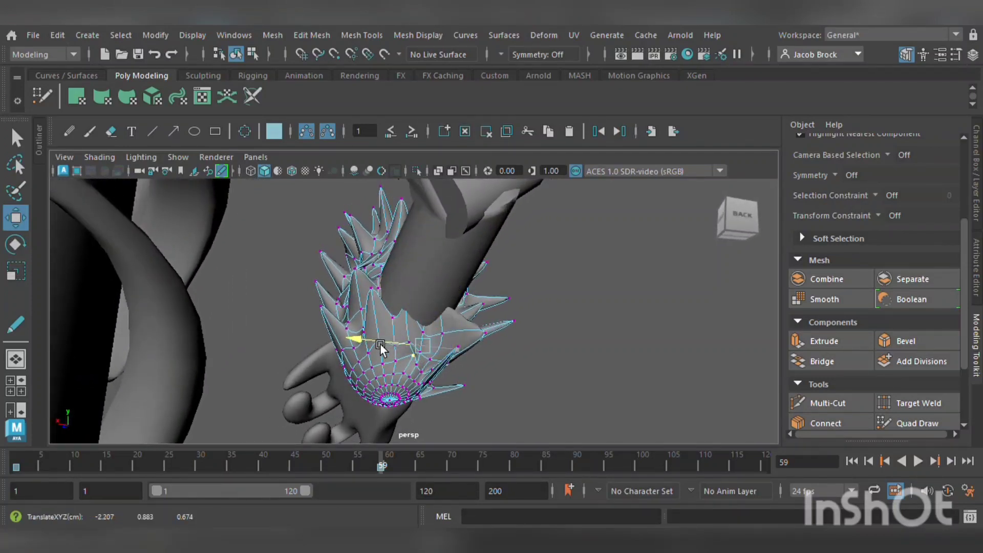
left_click_drag(436, 318, 401, 319)
left_click(357, 318)
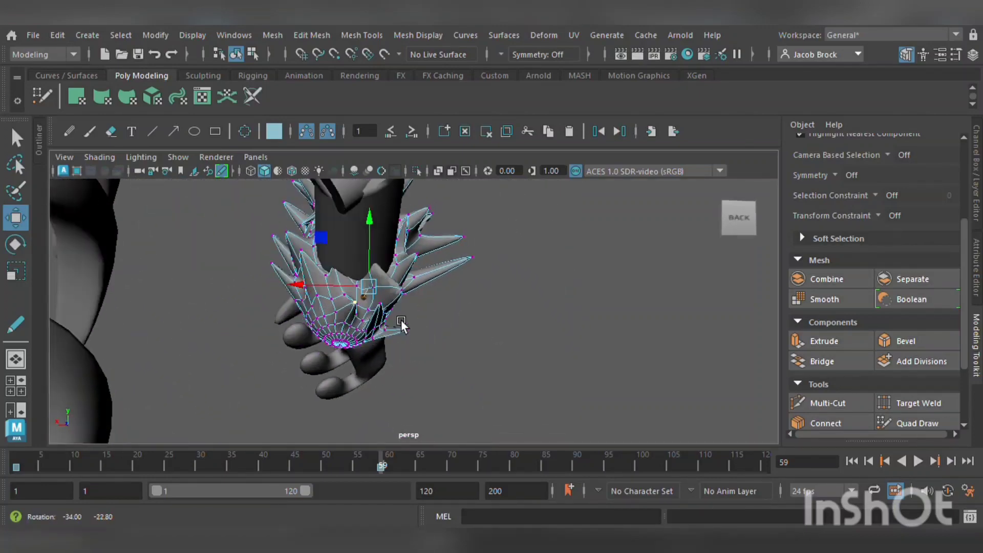
left_click(346, 314)
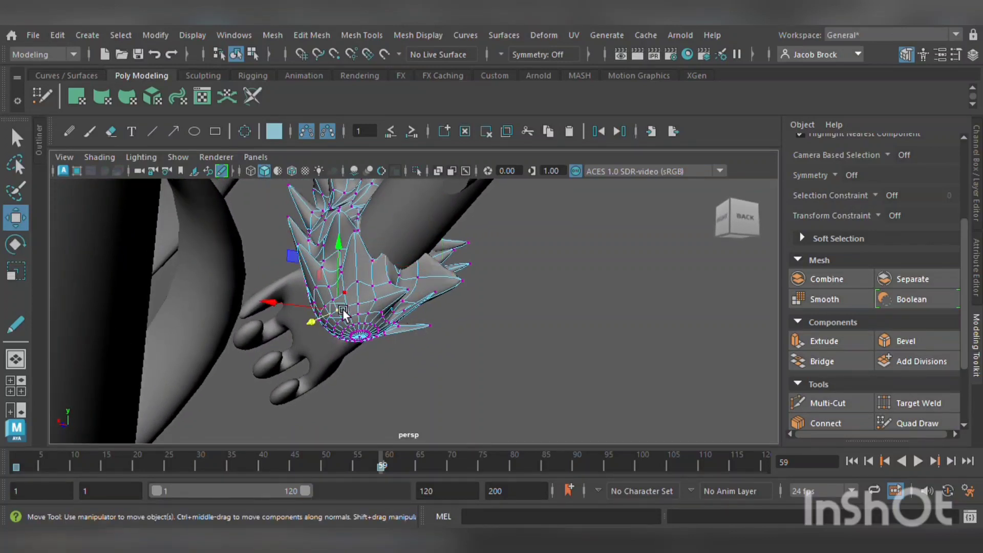
left_click_drag(312, 321, 317, 273)
middle_click_drag(324, 284, 328, 224)
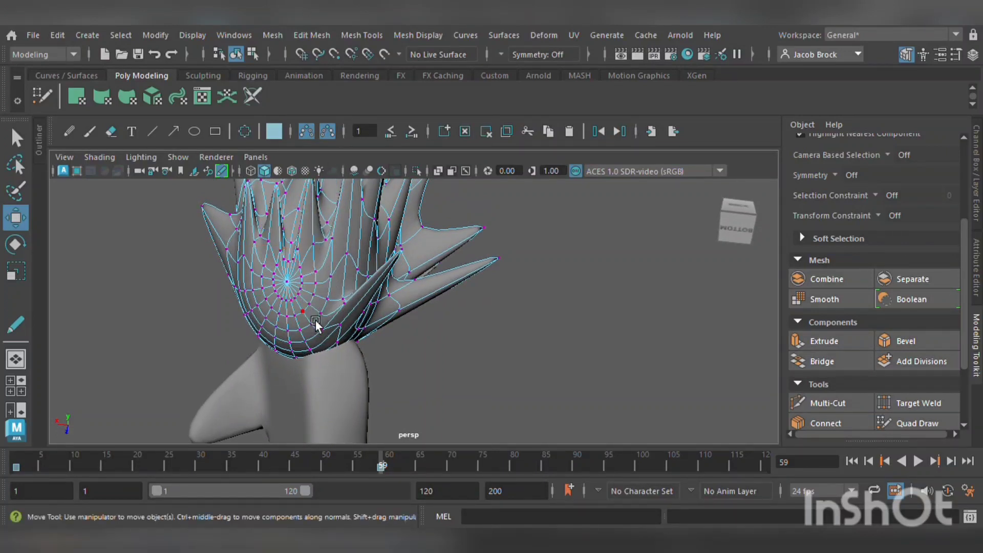
Raise vertices next to the pole of the wrist fur piece's rounded end into spikes pointing up the forearm
left_click(315, 318)
middle_click_drag(315, 354, 381, 204)
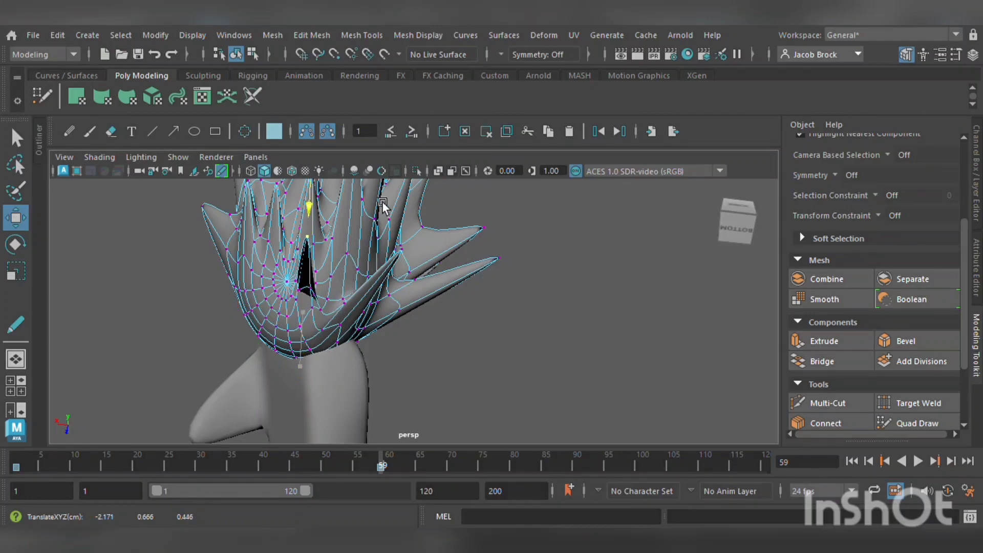
left_click_drag(367, 237, 258, 318, "alt")
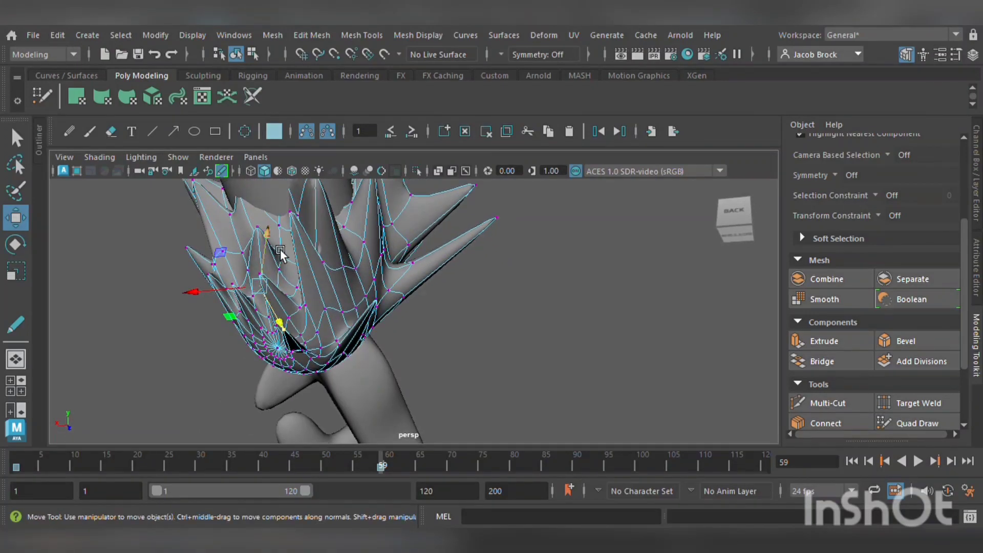
middle_click_drag(280, 249, 272, 270)
left_click(333, 357)
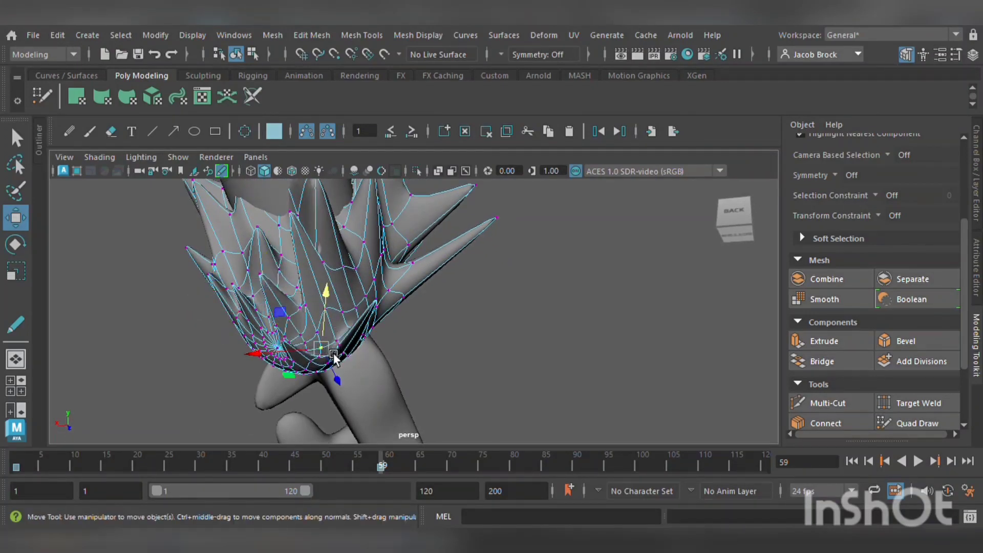
left_click_drag(339, 364, 329, 353, "alt")
left_click_drag(378, 342, 487, 349, "alt")
Pull vertices along the edge nearest the hand, on the wrist fur's body-facing side, back toward the elbow as spikes
left_click(431, 252)
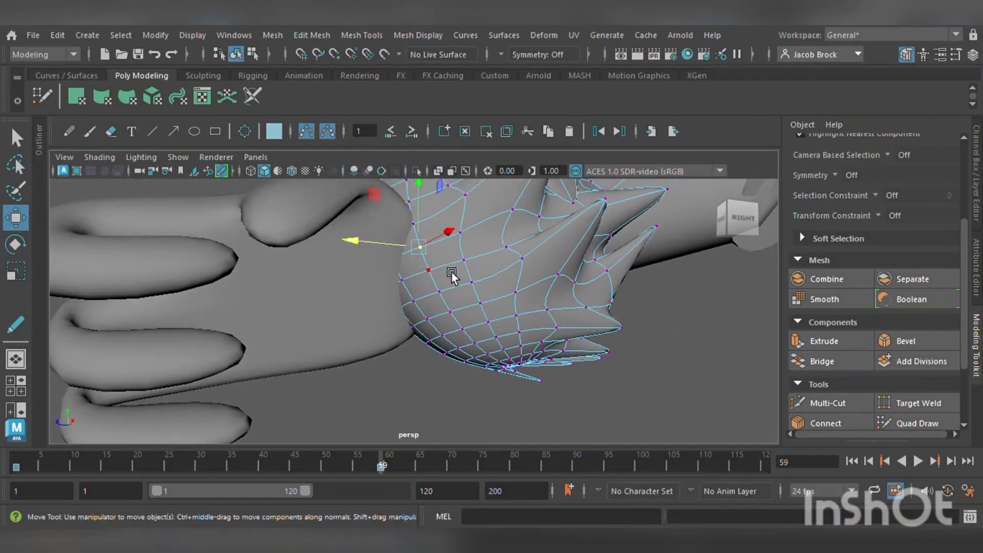
left_click_drag(451, 273, 435, 339, "alt")
left_click_drag(371, 378, 460, 367)
left_click_drag(526, 388, 558, 463)
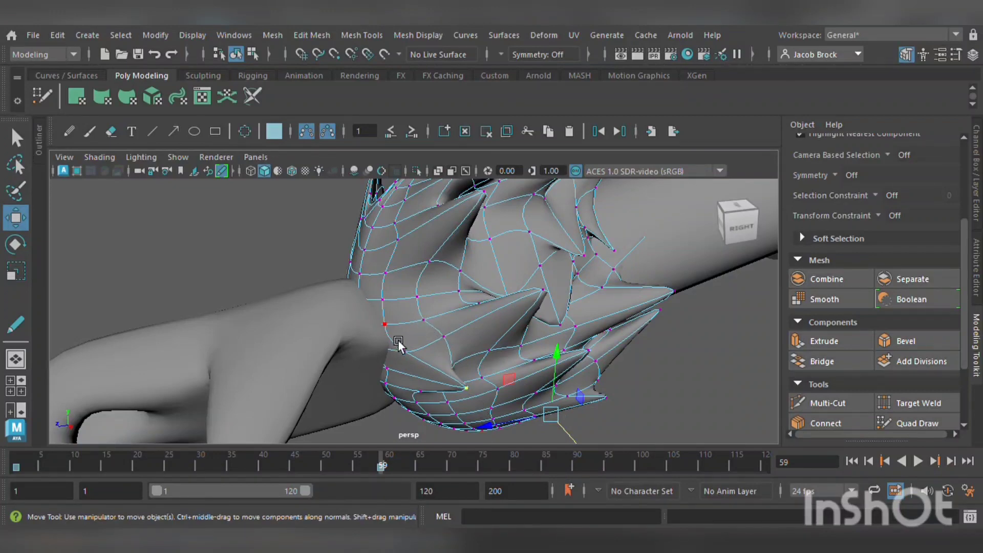
left_click(397, 302)
left_click_drag(391, 328, 561, 393)
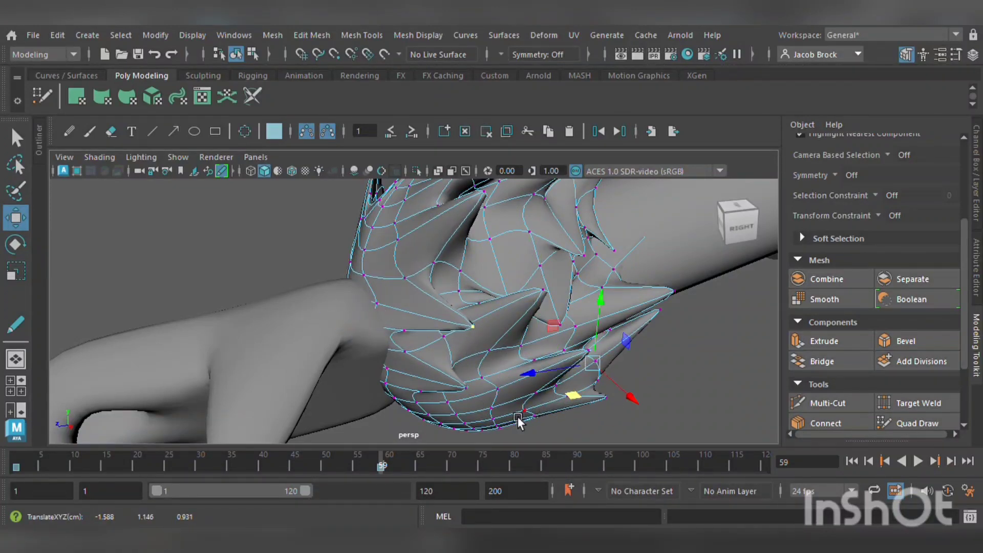
Form more overlapping spikes on the lower body-facing surface of the wrist fur by pulling and adjusting single vertices
left_click_drag(518, 419, 509, 361, "alt")
left_click(434, 287)
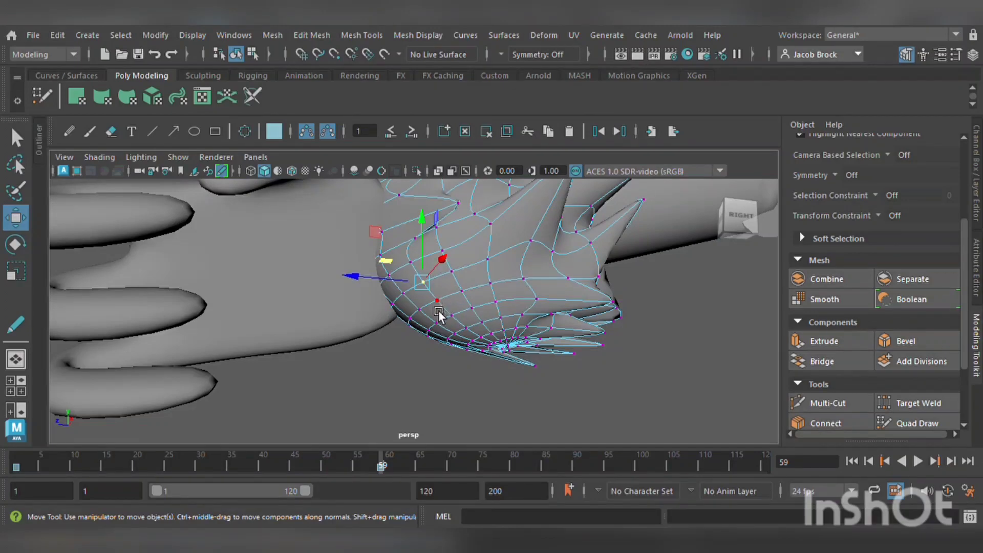
left_click_drag(438, 310, 436, 345, "alt")
left_click_drag(471, 402, 464, 430, "alt")
middle_click_drag(509, 423, 511, 342, "alt")
left_click_drag(443, 368, 508, 301)
left_click(500, 277)
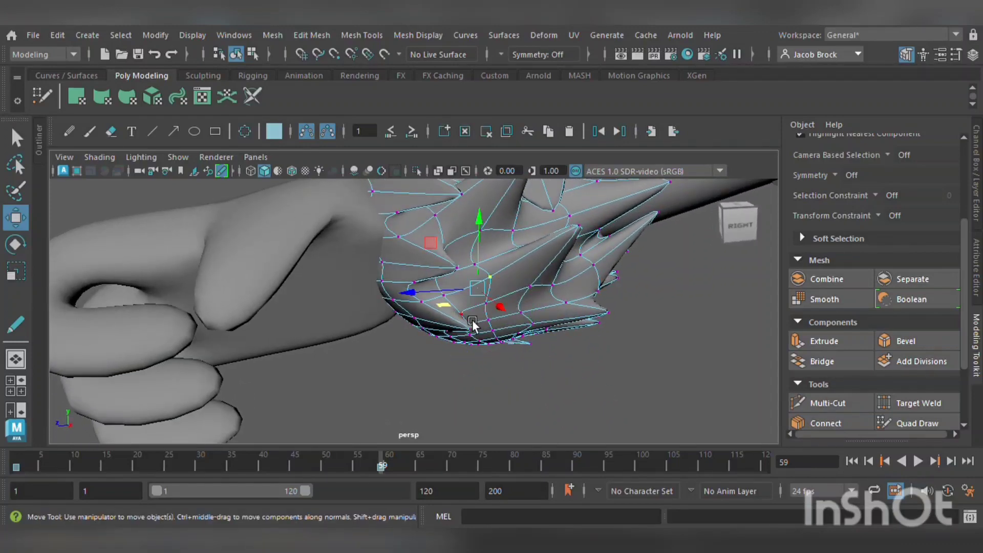
left_click_drag(449, 305, 544, 316)
left_click(458, 256)
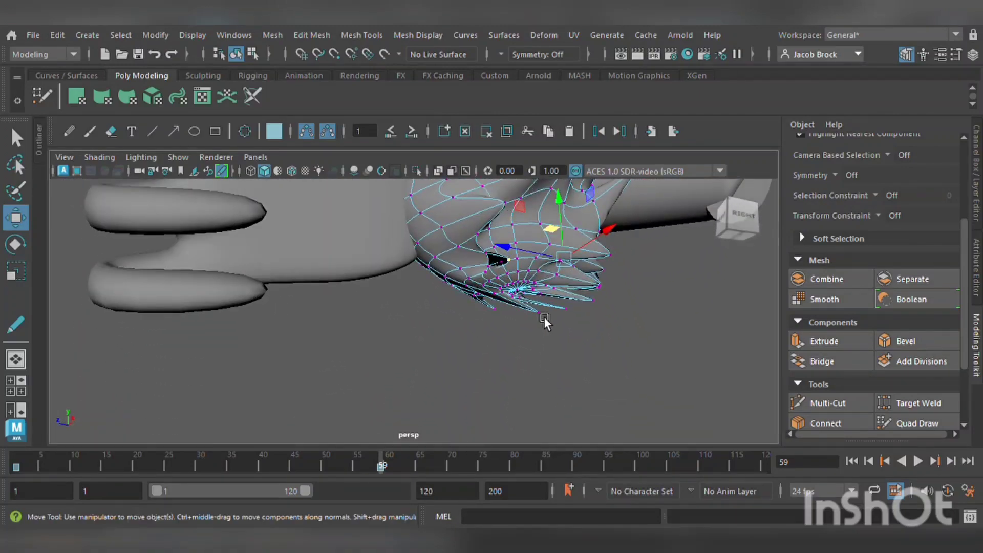
left_click_drag(565, 239, 573, 201)
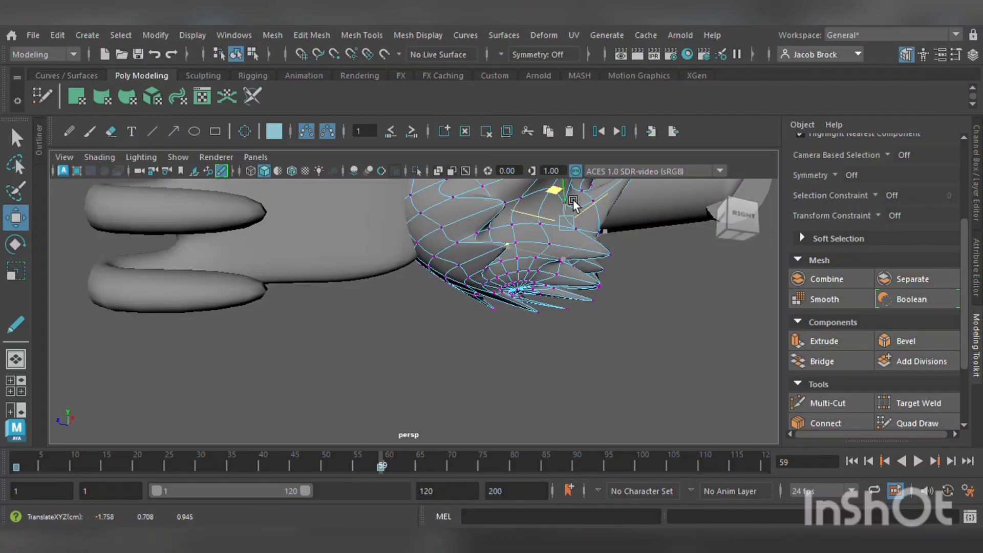
Pull the remaining flat vertices on the underside and outward-facing side of the wrist fur into overlapping spikes
left_click(527, 247)
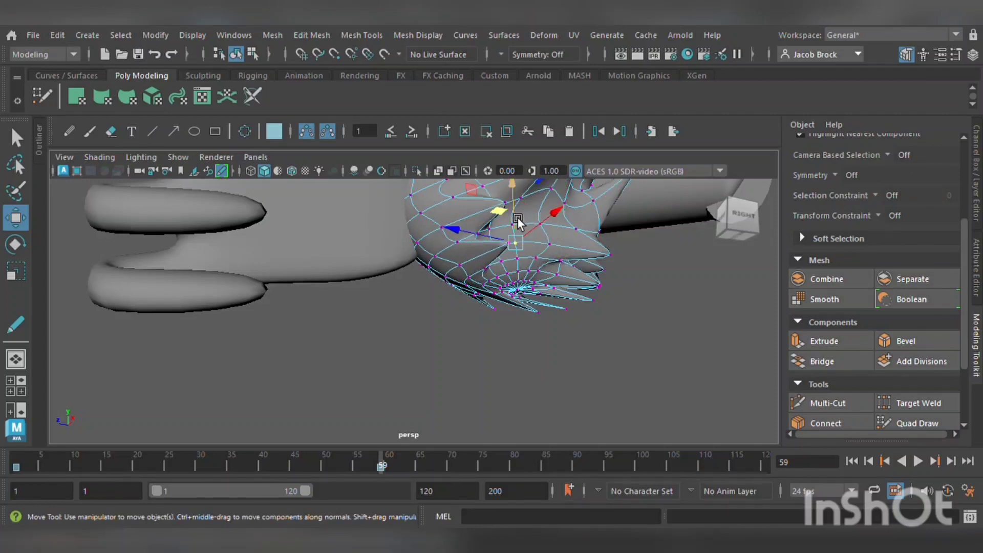
left_click_drag(519, 222, 351, 265)
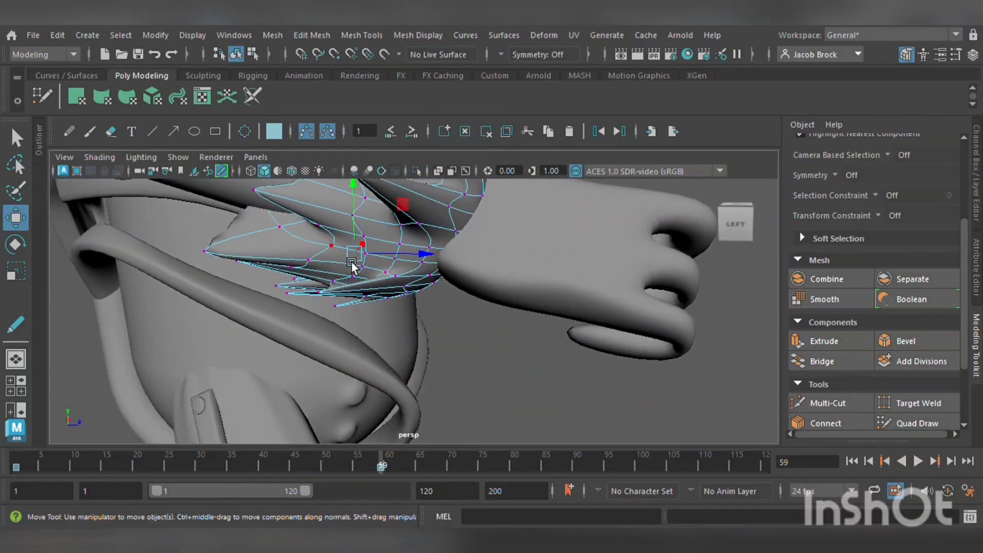
left_click(405, 267)
mouse_move(434, 262)
left_mouse_down("alt")
mouse_move(405, 317)
mouse_move(438, 271)
left_mouse_up("alt")
left_click_drag(455, 238, 323, 277)
scroll(452, 283, "down", 4)
left_click_drag(452, 286, 256, 282, "alt")
Return the wrist fur to object selection, scale the whole piece, and reposition it along the lowered arm's forearm
key("r")
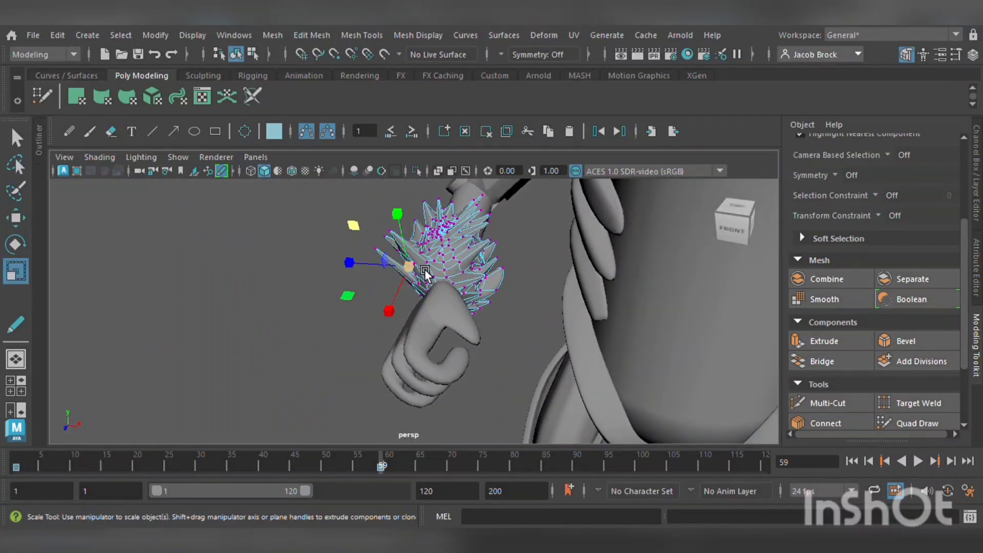
key("F8")
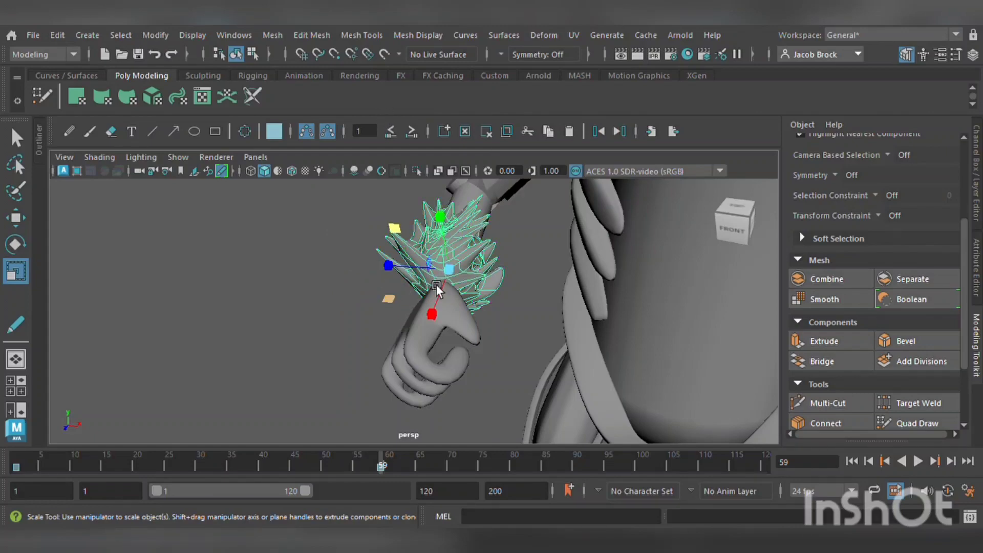
left_click_drag(449, 270, 176, 268)
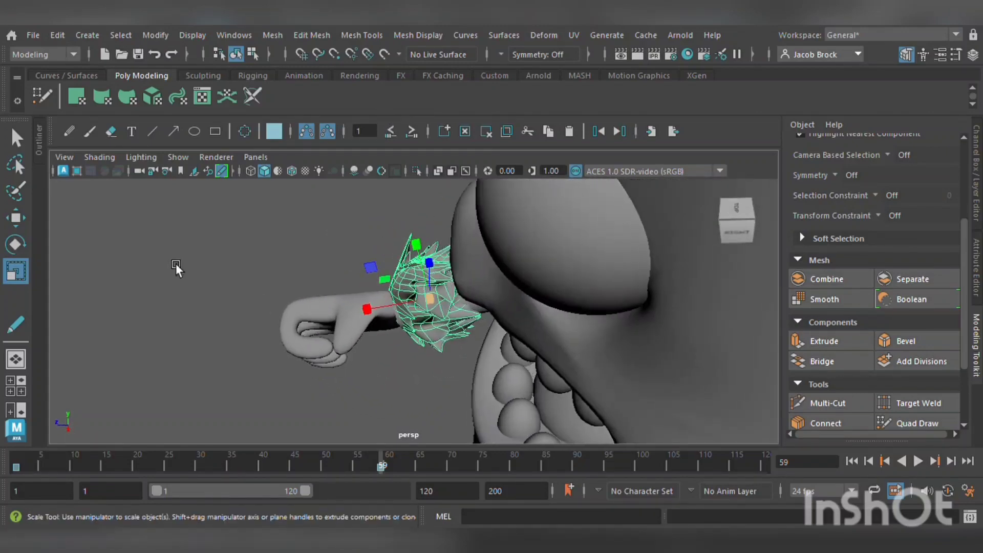
left_click(16, 224)
left_click_drag(372, 303, 695, 298)
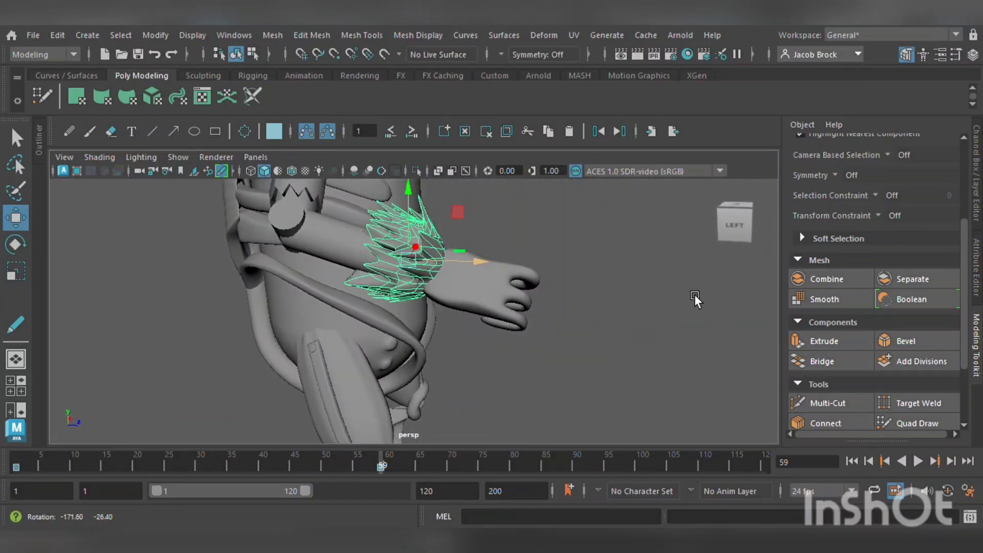
left_click(606, 311)
left_click_drag(606, 312, 679, 374, "alt")
Duplicate the finished wrist fur cuff, place the copy below the raised hand, and tilt it
left_click(412, 308)
key("ctrl+d")
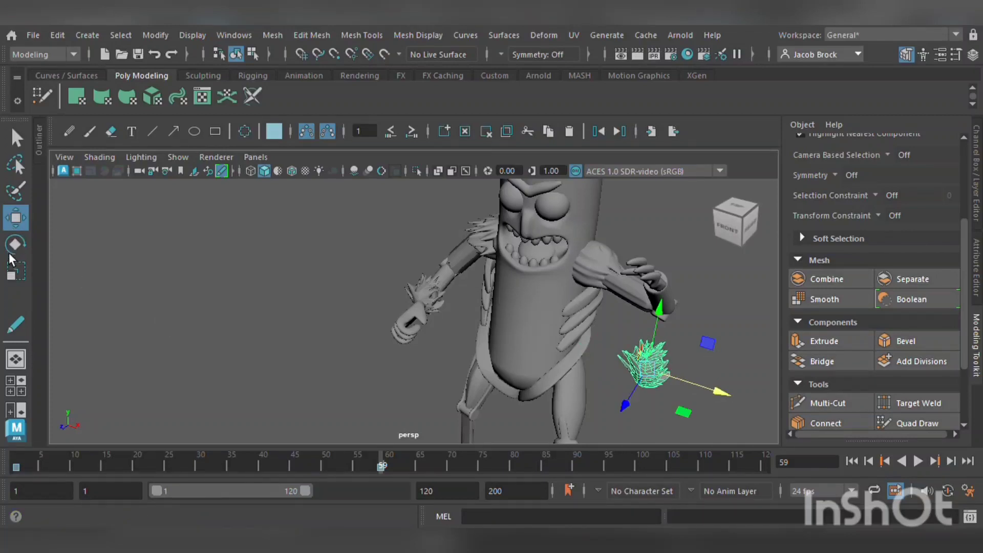
left_click(24, 254)
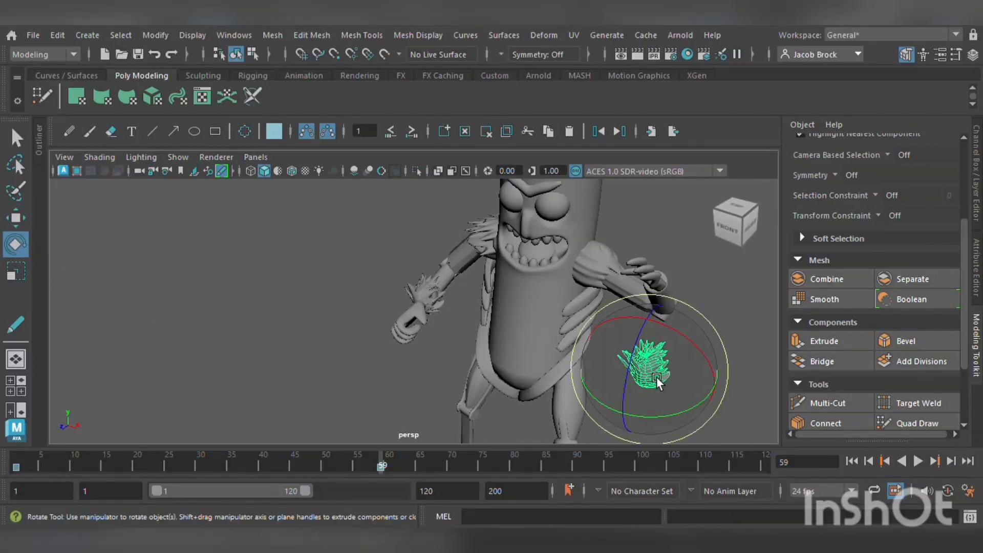
left_click_drag(658, 378, 645, 314)
left_click(16, 218)
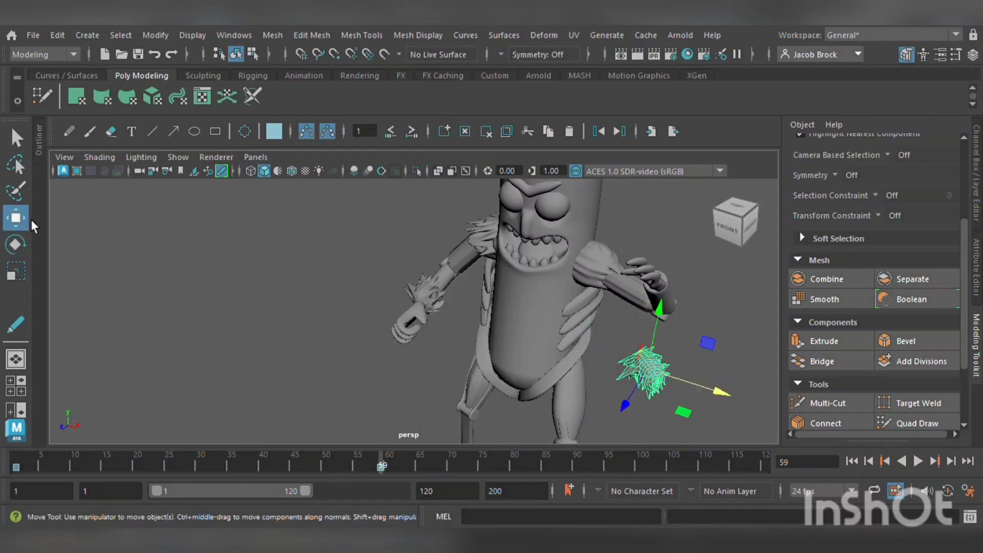
Move the duplicated fur cuff onto the raised arm's wrist with its spikes pointing toward the elbow
left_click_drag(529, 381, 481, 364, "alt")
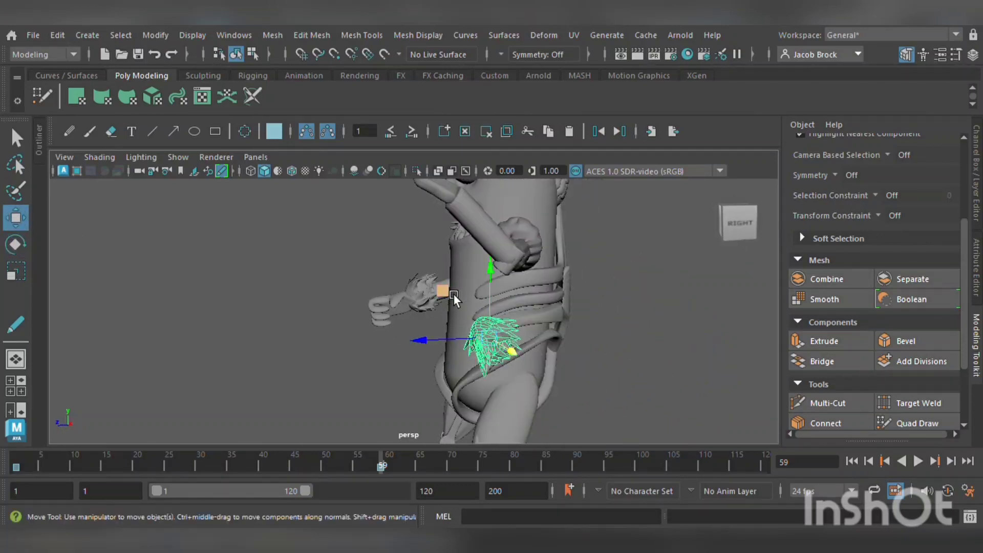
left_click_drag(454, 300, 407, 268, "alt")
scroll(462, 329, "up", 3)
middle_click_drag(484, 373, 457, 276, "alt")
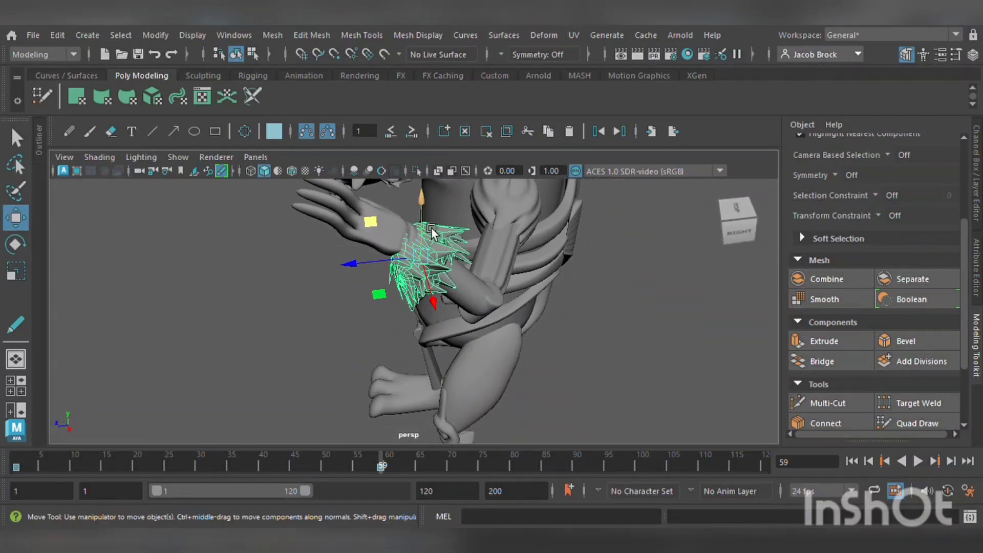
left_click_drag(432, 233, 526, 233)
middle_click_drag(526, 234, 397, 374, "alt")
left_click_drag(435, 357, 497, 336, "alt")
Fine-tune the duplicated cuff's position so it wraps evenly around the raised arm's wrist at the base of the hand
left_click_drag(424, 310, 497, 323)
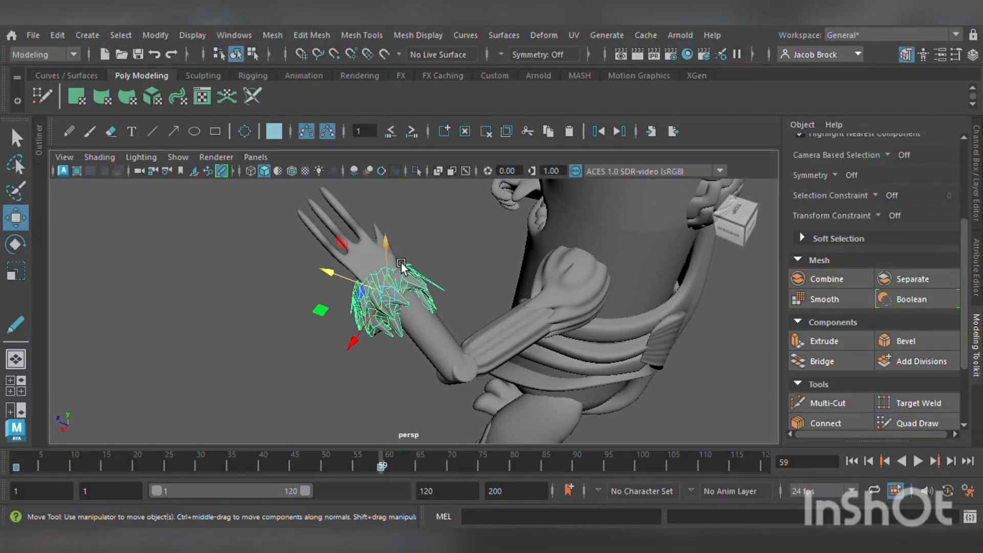
left_click_drag(401, 266, 569, 265)
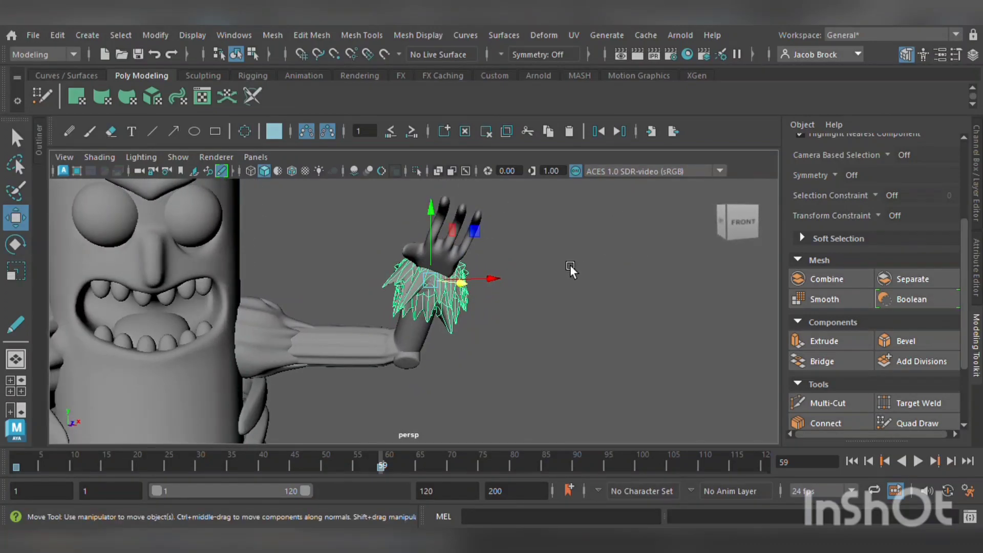
scroll(563, 277, "up", 8)
left_click_drag(503, 277, 468, 285, "alt")
left_click_drag(481, 251, 504, 318)
scroll(318, 252, "down", 7)
scroll(482, 289, "down", 5)
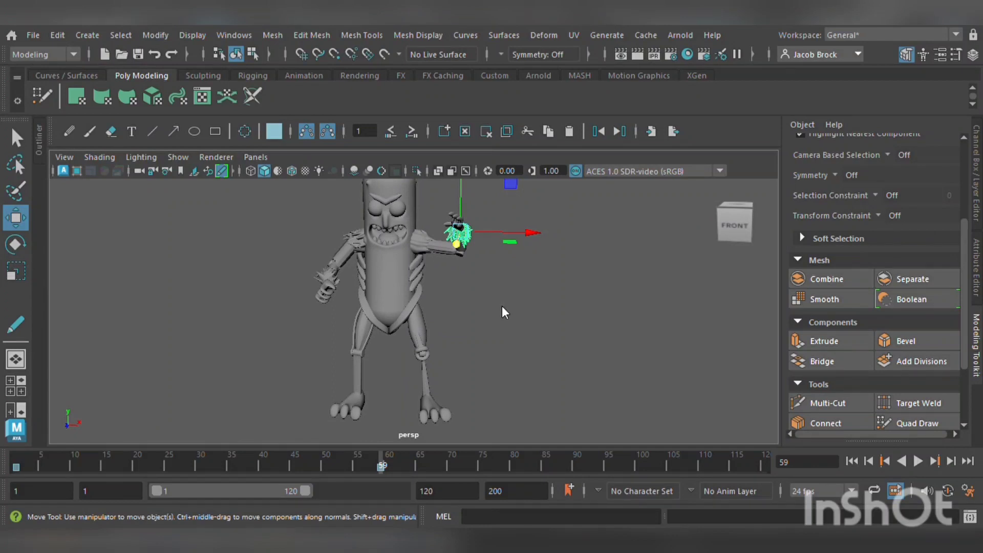
Examine the whole character from the front, checking the fur cuffs on both wrists and the overall proportions
left_click(580, 321)
left_click_drag(579, 321, 567, 356, "alt")
scroll(569, 340, "down", 3)
scroll(564, 342, "up", 2)
scroll(567, 356, "down", 2)
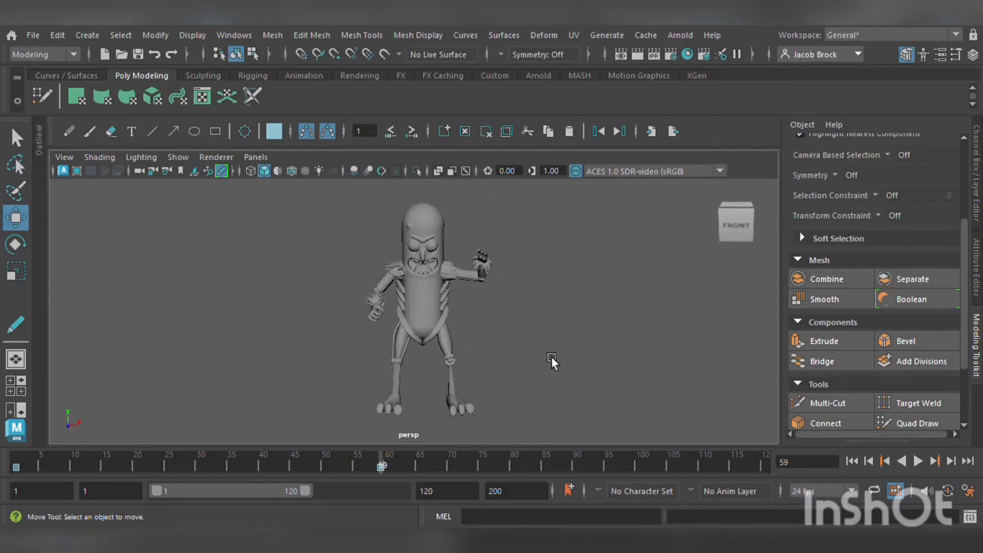
scroll(489, 393, "up", 2)
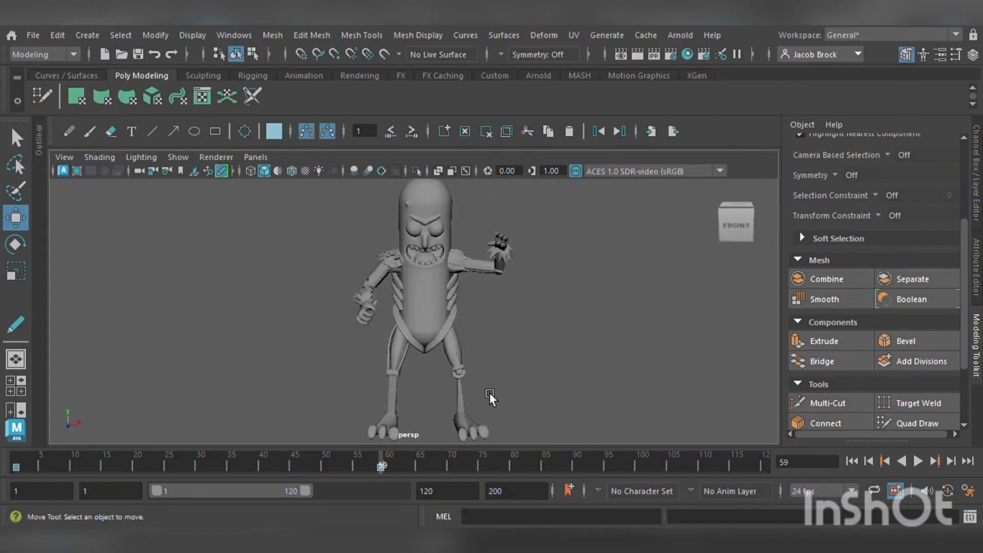
scroll(487, 386, "down", 1)
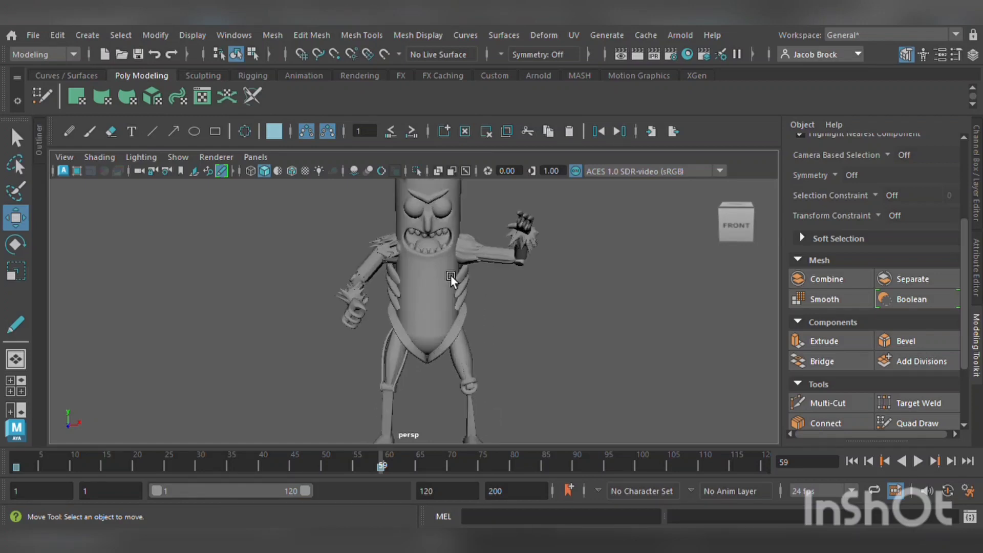
scroll(450, 275, "up", 5)
scroll(414, 294, "up", 2)
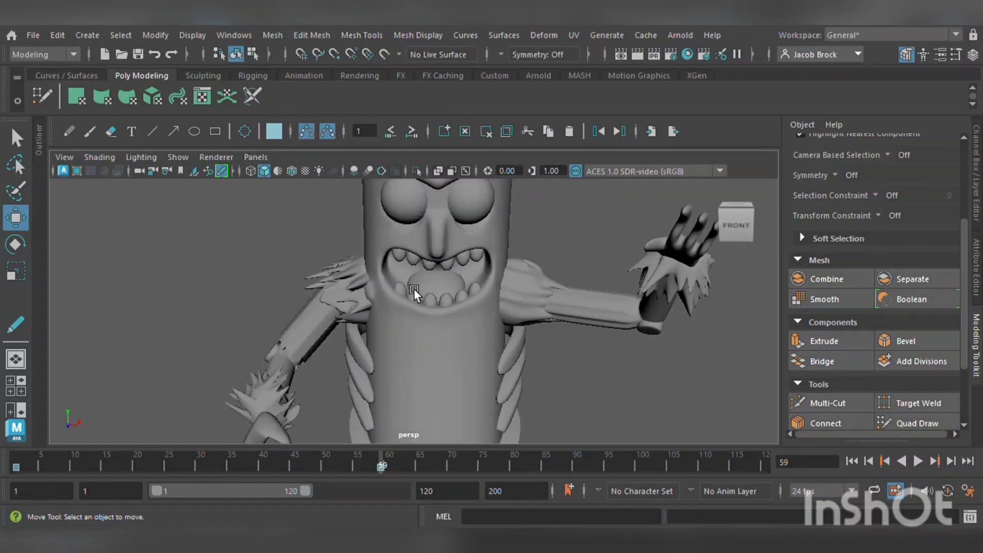
Select all the faces lining the inside of the mouth on the body mesh, including both corners
left_click(434, 281)
scroll(453, 290, "up", 2)
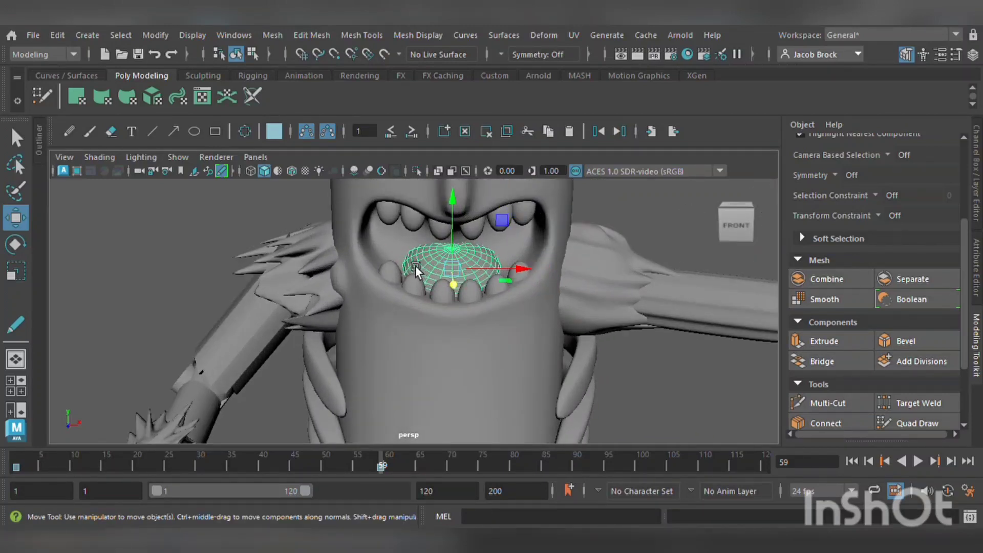
middle_click_drag(415, 266, 410, 292, "alt")
left_click(386, 247)
left_click(392, 277)
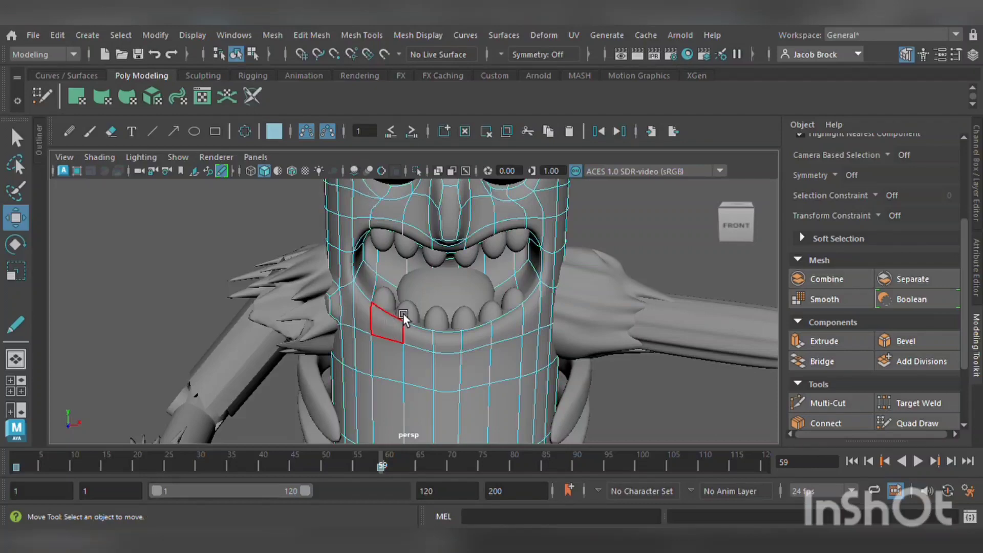
left_click_drag(403, 314, 405, 297, "alt")
middle_click_drag(400, 334, 373, 351, "alt")
right_click_drag(373, 351, 386, 307, "alt")
middle_click_drag(386, 240, 402, 272, "alt")
right_click_drag(401, 272, 469, 340, "alt")
middle_click_drag(456, 341, 446, 317, "alt")
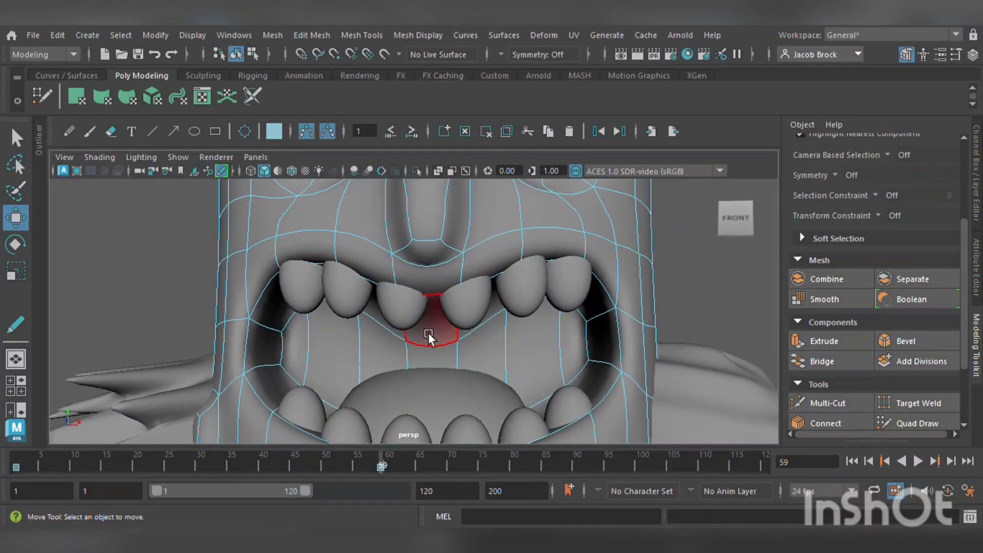
mouse_move(410, 335)
left_mouse_down()
mouse_move(318, 311)
mouse_move(331, 292)
left_mouse_up()
left_click_drag(299, 326, 298, 389)
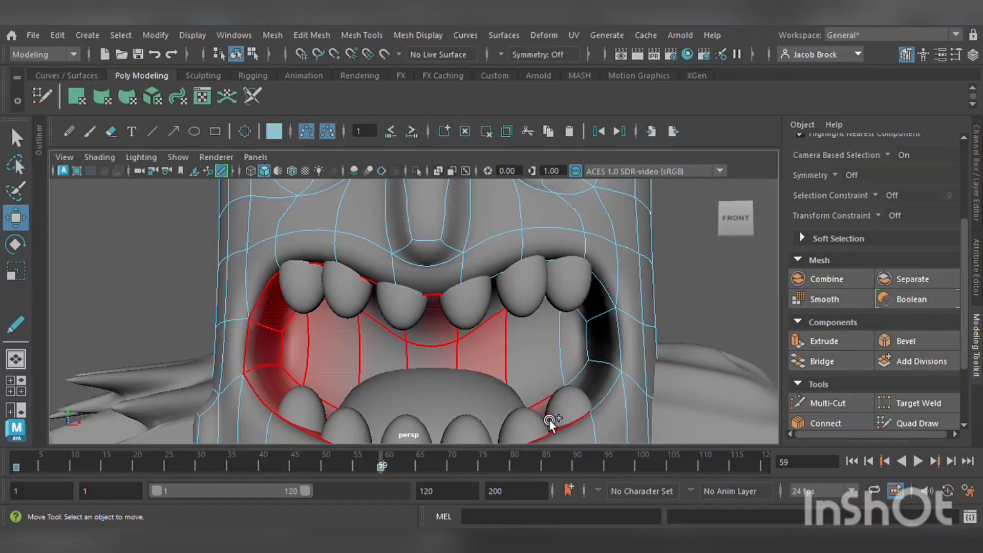
mouse_move(601, 376)
left_mouse_down()
mouse_move(592, 322)
mouse_move(529, 310)
left_mouse_up()
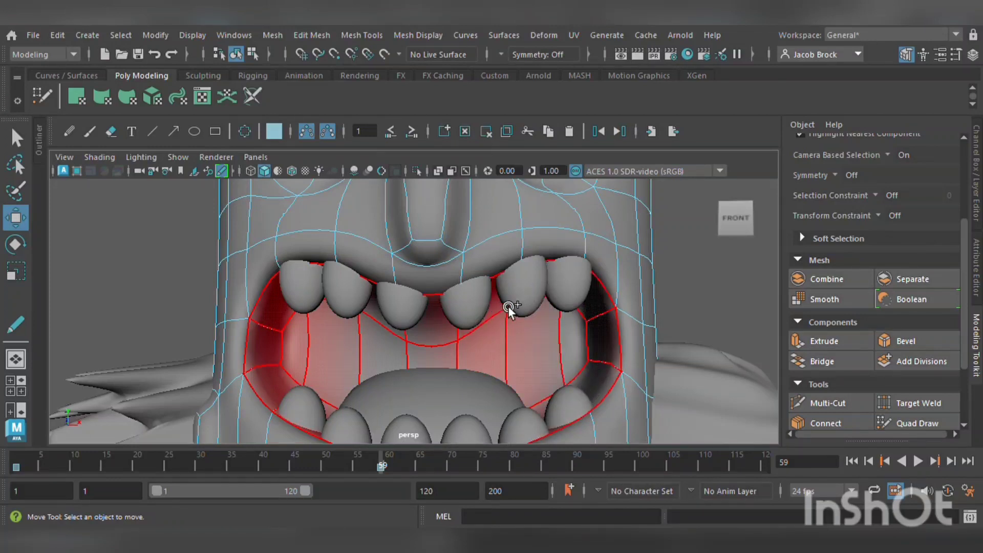
left_click_drag(585, 354, 584, 355)
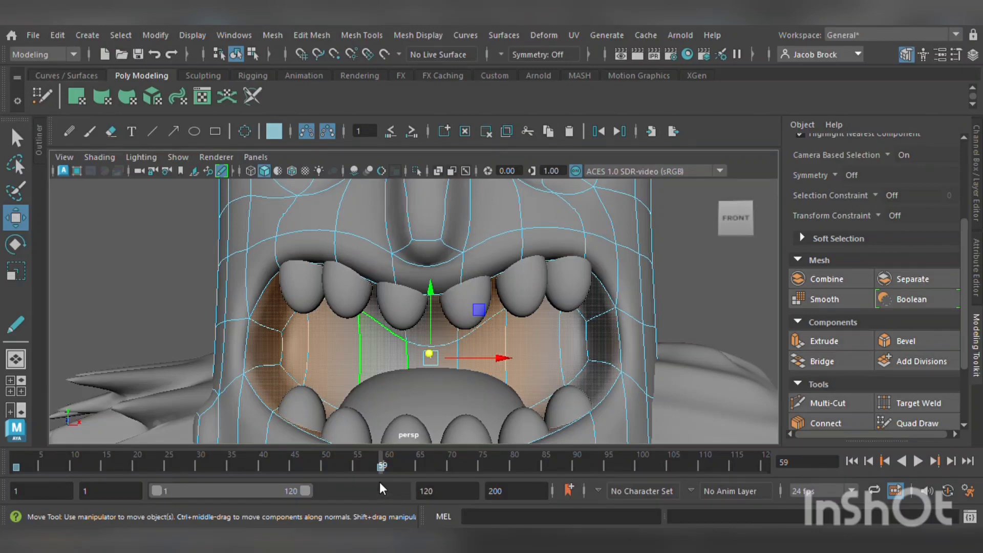
Assign a new Lambert material to the selected mouth-interior faces and locate it among the body mesh's attribute nodes
left_click(446, 299)
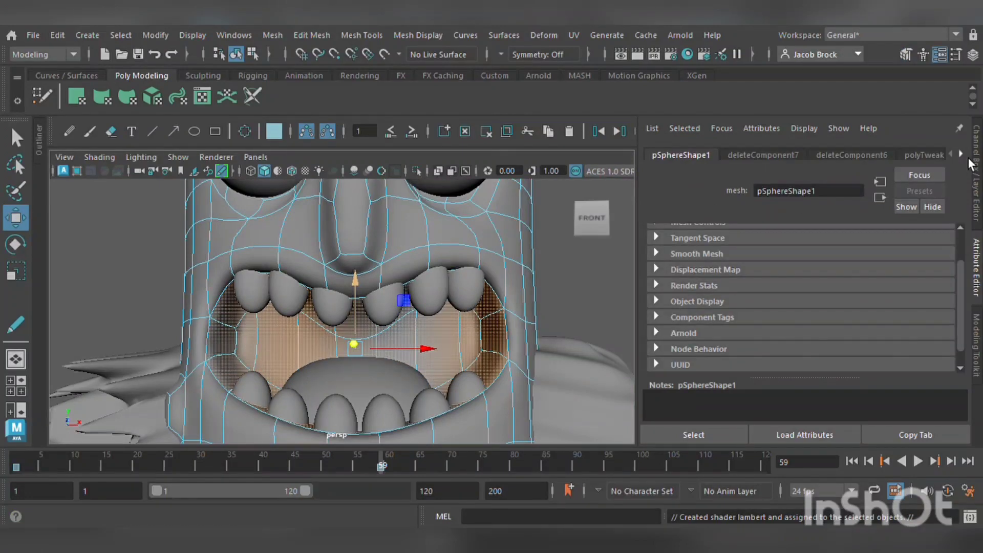
left_click(967, 158)
left_click(968, 158)
left_click(967, 157)
left_click(967, 157)
left_click(967, 158)
left_click(967, 158)
left_click(969, 159)
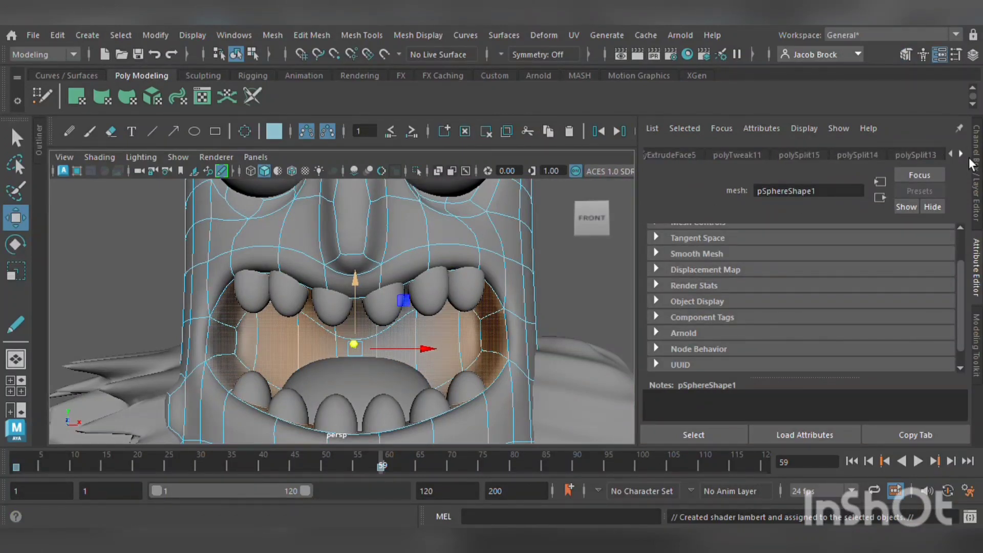
left_click(969, 160)
left_click(969, 159)
left_click(969, 159)
left_click(969, 160)
left_click(969, 160)
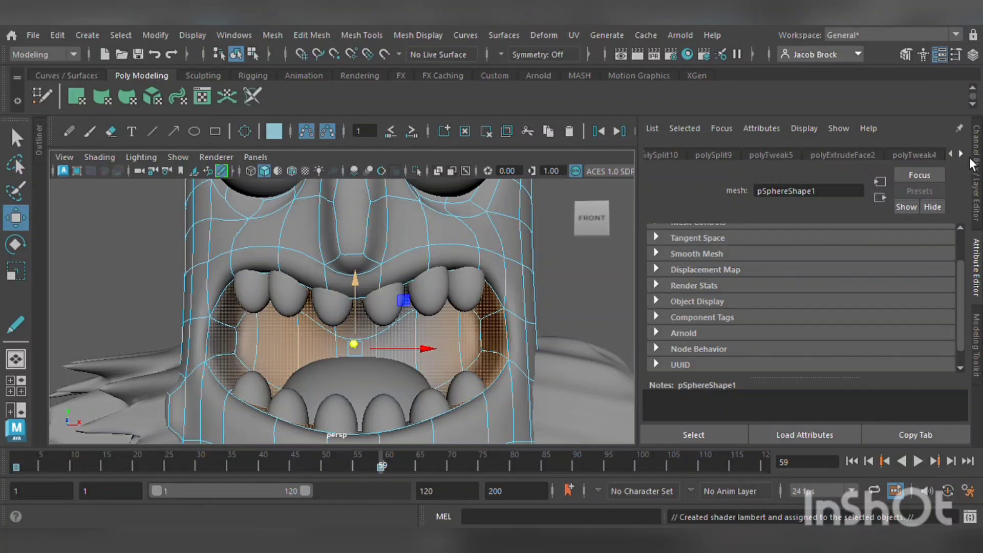
left_click(969, 160)
left_click(969, 159)
left_click(968, 159)
left_click(969, 160)
left_click(969, 160)
left_click(969, 160)
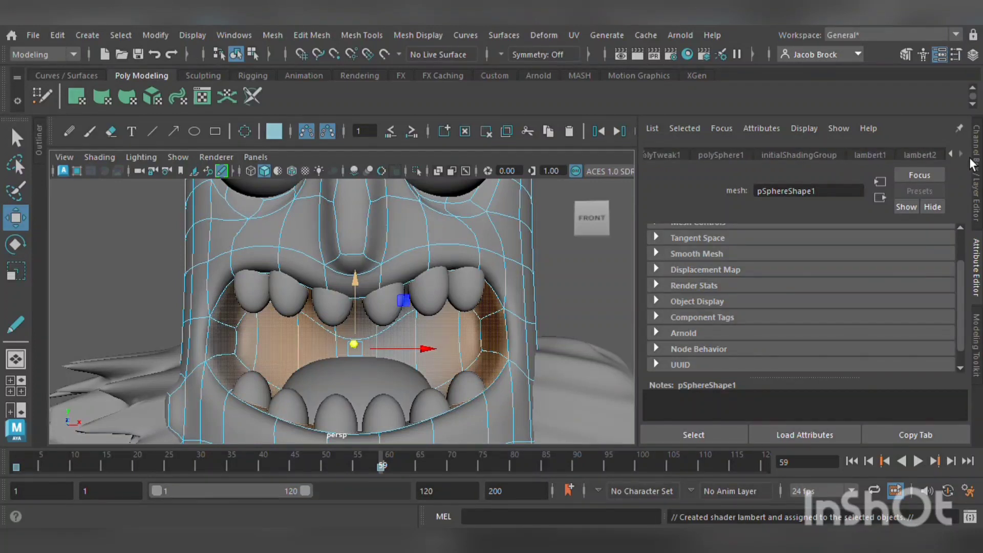
Set the mouth-interior material's color to a dark red and clear the face selection
left_click(921, 155)
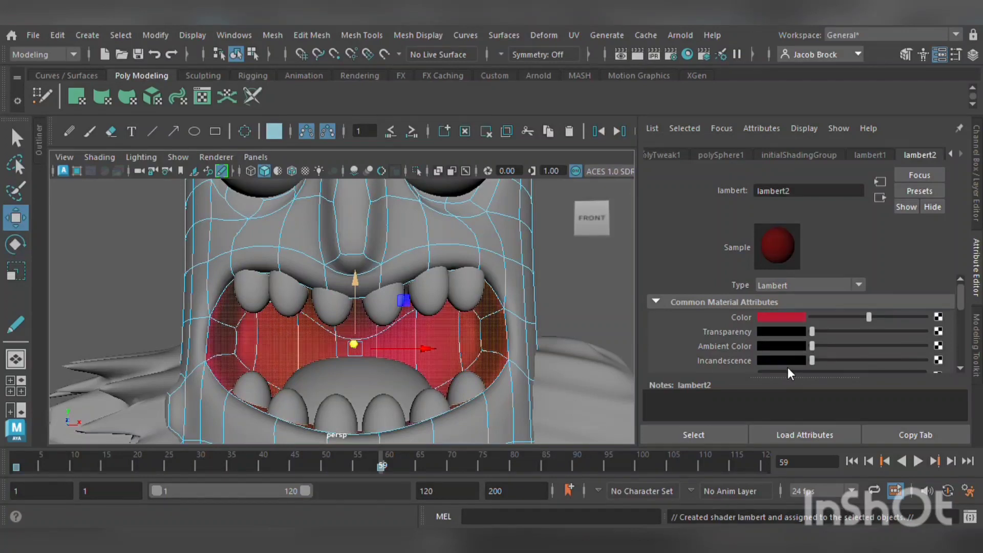
left_click_drag(762, 388, 755, 387)
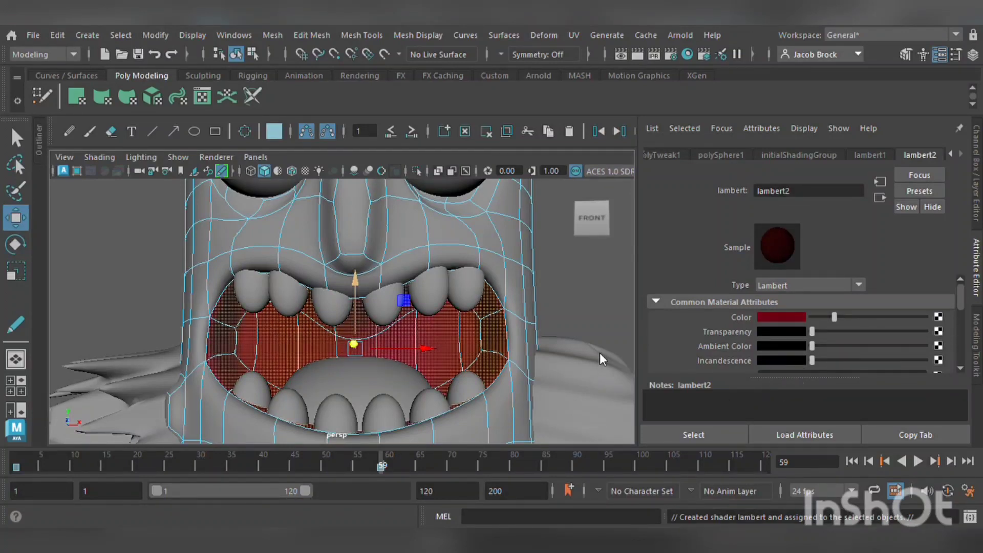
left_click(603, 293)
left_click_drag(569, 333, 545, 349, "alt")
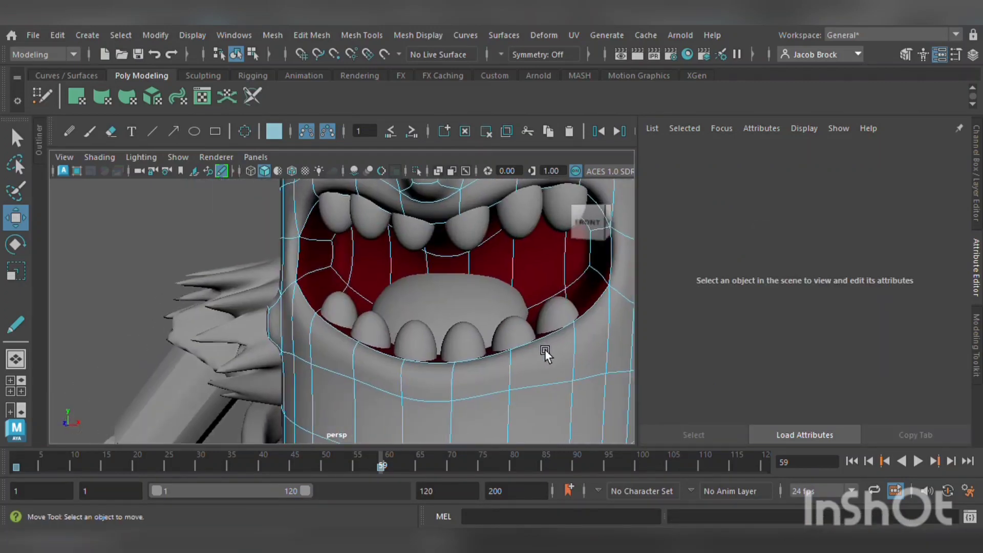
Return to object selection and give the tongue its own new Lambert material with a crimson red color
left_click(482, 293)
left_click(225, 240)
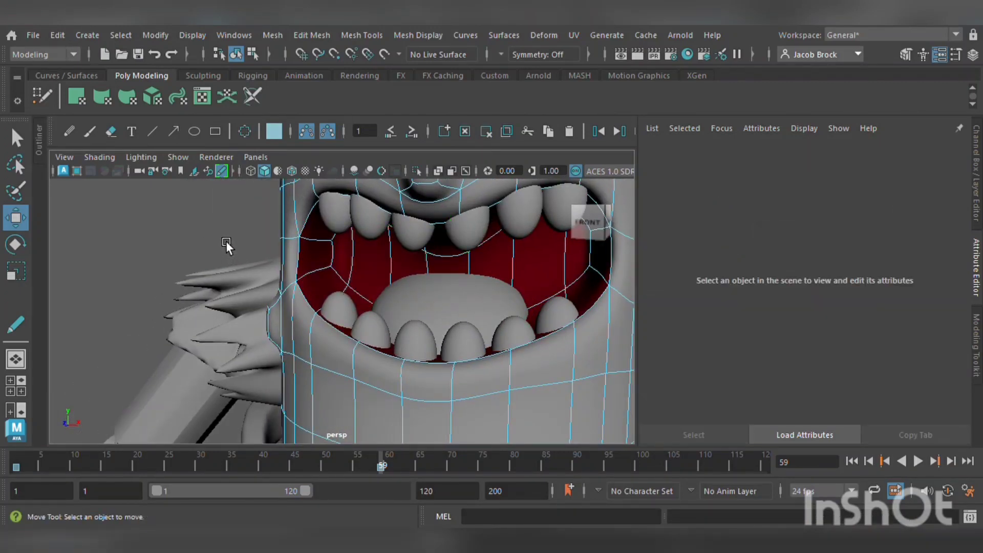
left_click(453, 303)
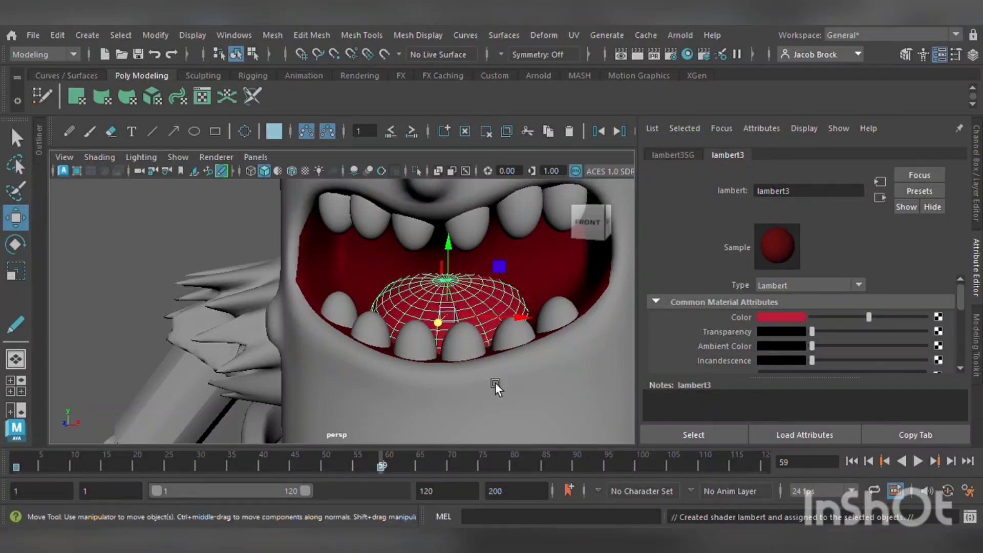
left_click(107, 207)
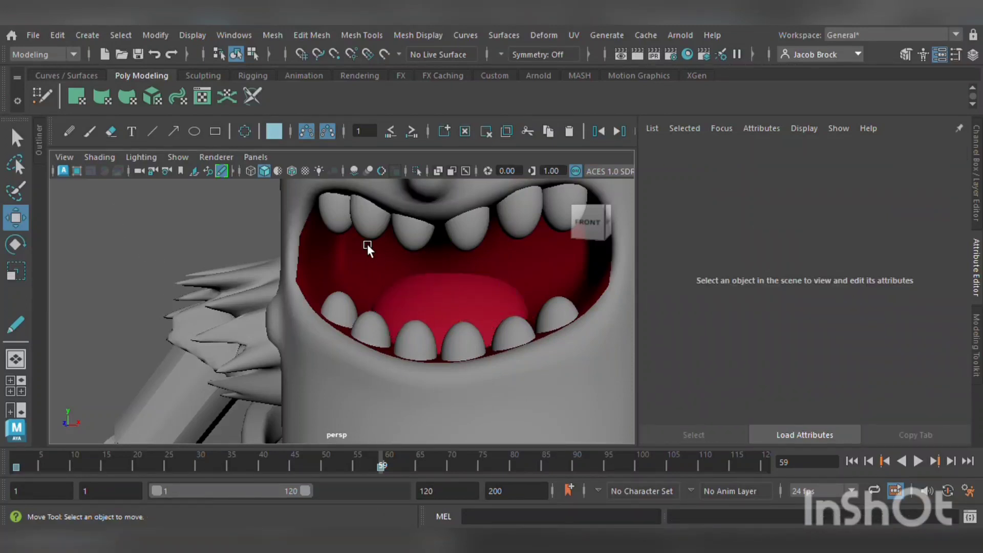
Select all six upper teeth, undoing the accidental shift of one tooth along the way
middle_click_drag(367, 244, 346, 280, "alt")
left_click(323, 238)
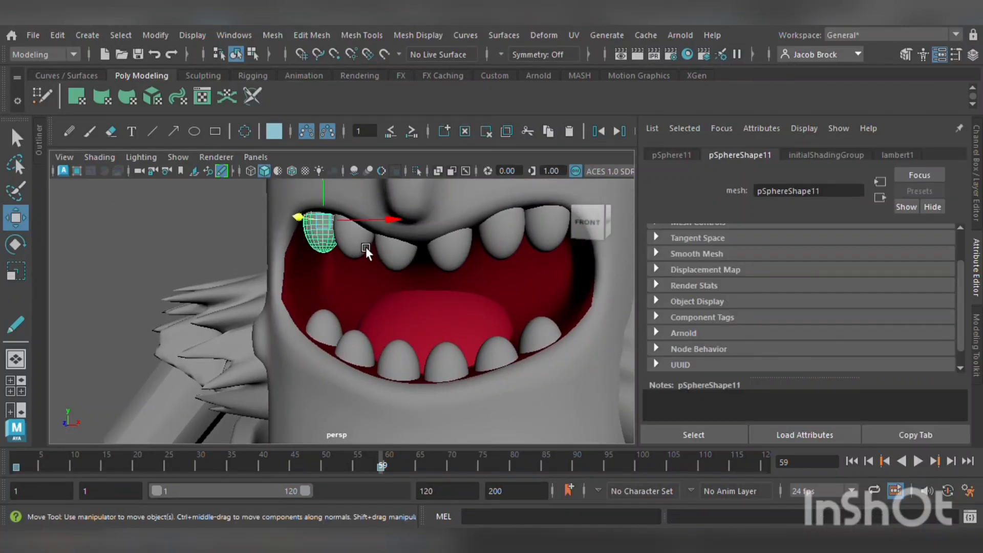
left_click(365, 247, "shift")
left_click(401, 263, "shift")
left_click(448, 254, "shift")
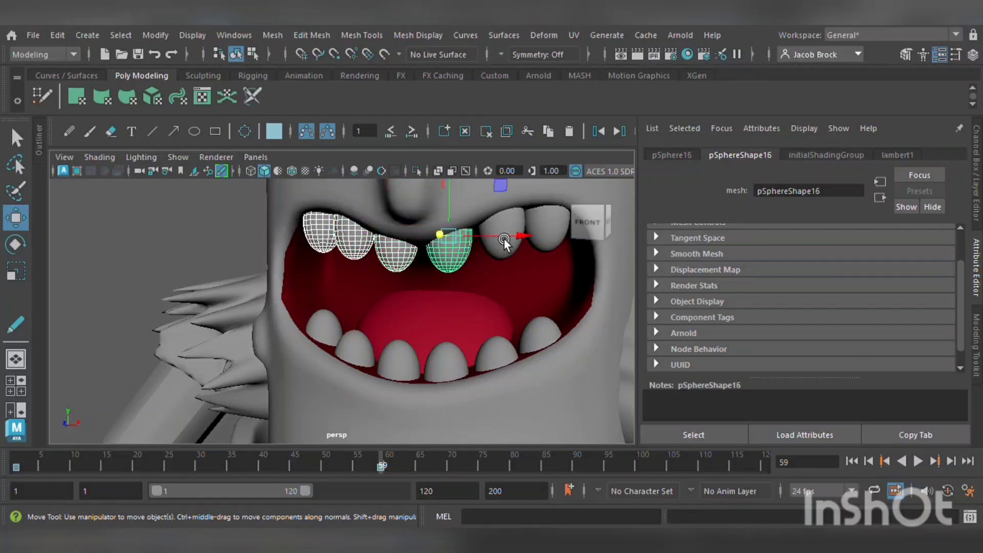
left_click_drag(504, 238, 523, 226)
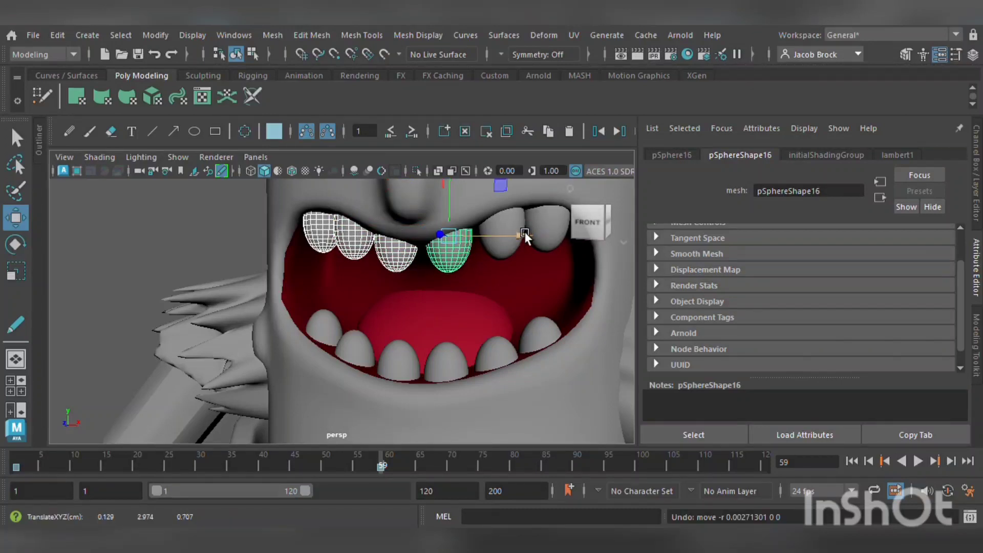
left_click(517, 231, "shift")
left_click(557, 213, "shift")
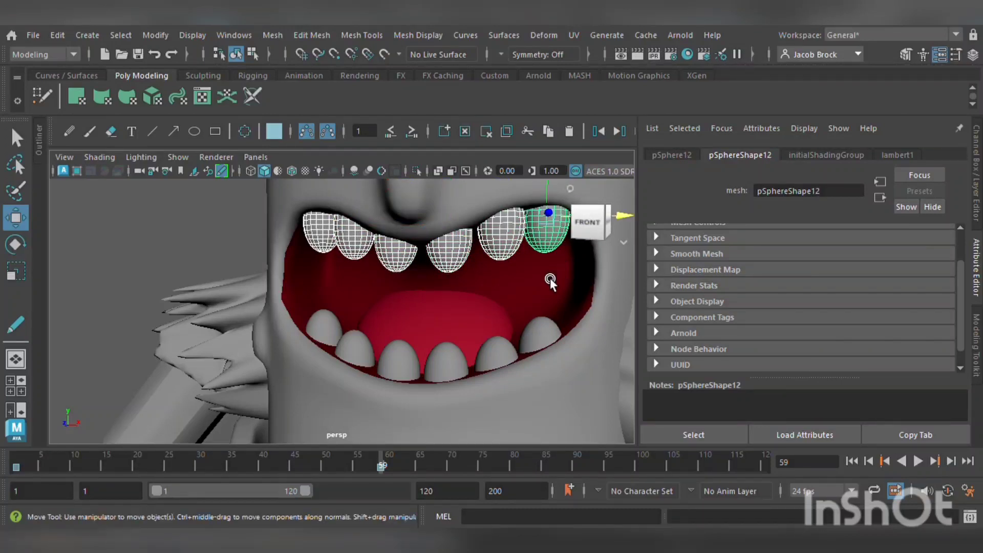
Add all six lower teeth to the selection, keeping the body mesh out of it
left_click(536, 338, "shift")
left_click(497, 356, "shift")
left_click(452, 367, "shift")
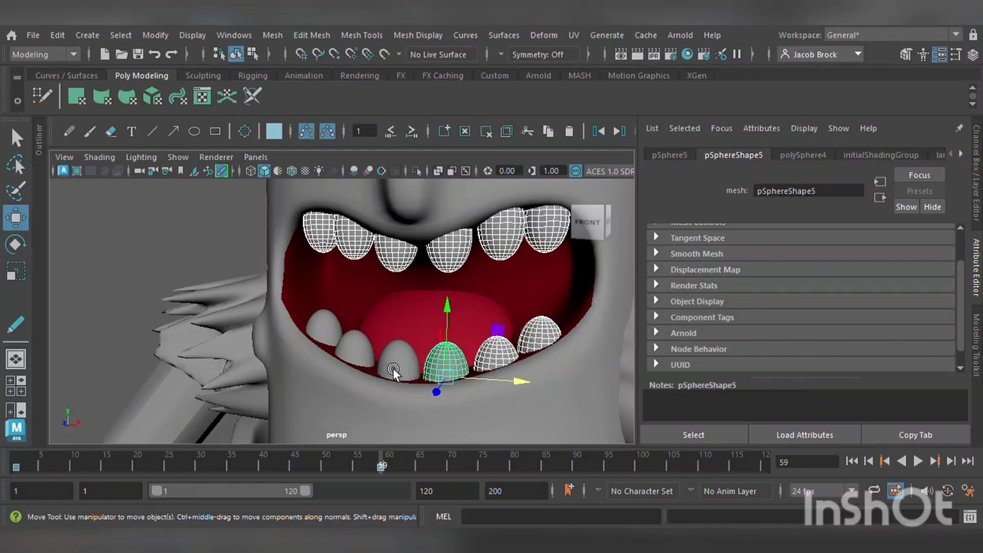
left_click(393, 369, "shift")
left_click(350, 348, "shift")
left_click(322, 332, "shift")
left_click(336, 339, "shift")
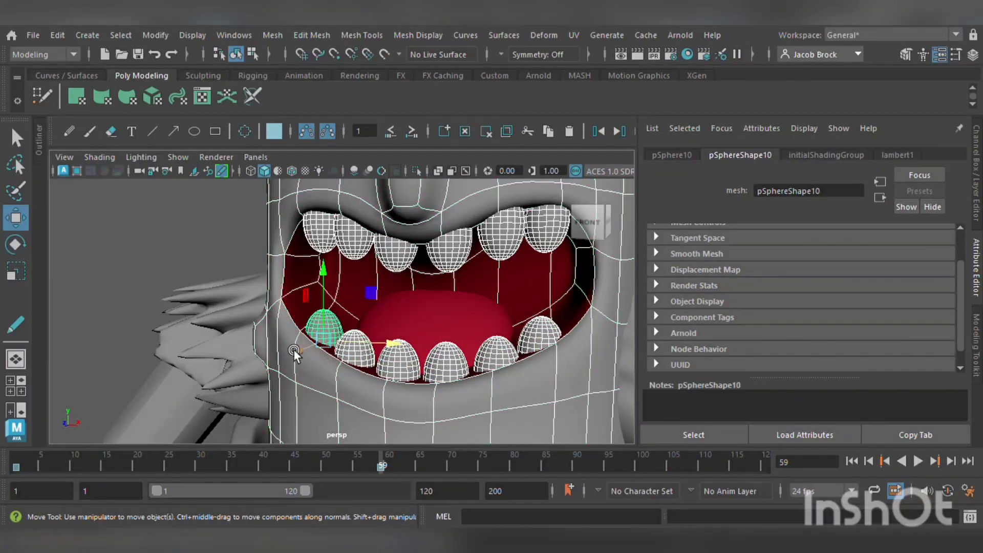
left_click(293, 354, "shift")
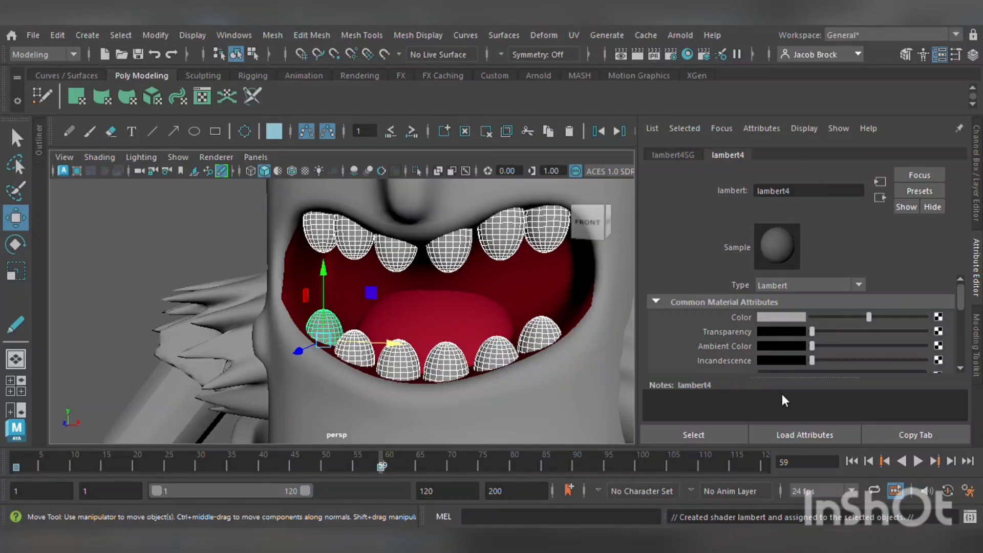
Give the selected teeth a new Lambert material with an off-white color and clear the selection
left_click_drag(781, 394, 793, 386)
left_click(238, 225)
middle_click_drag(323, 285, 312, 307, "alt")
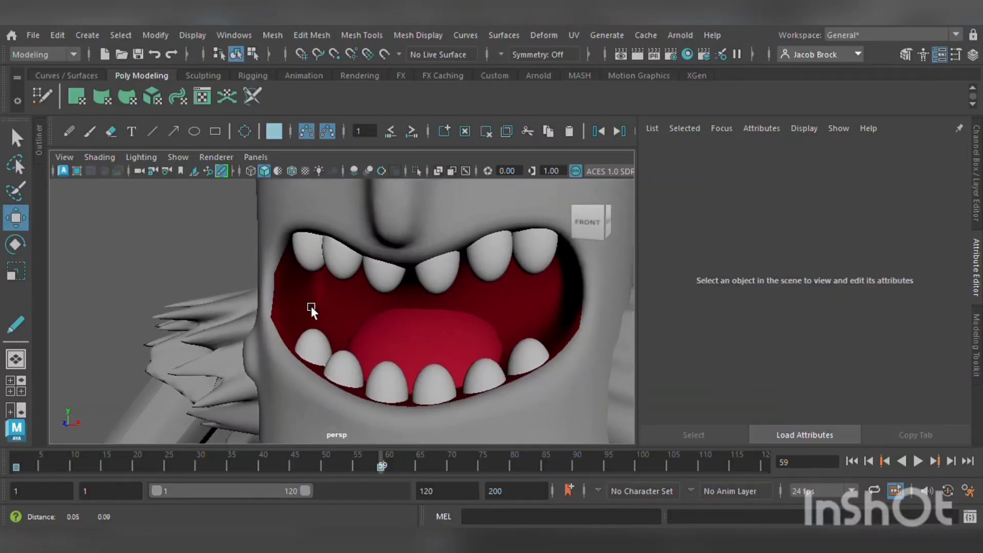
Give the eyebrow its own new Lambert material with a light cyan color
scroll(311, 305, "down", 8)
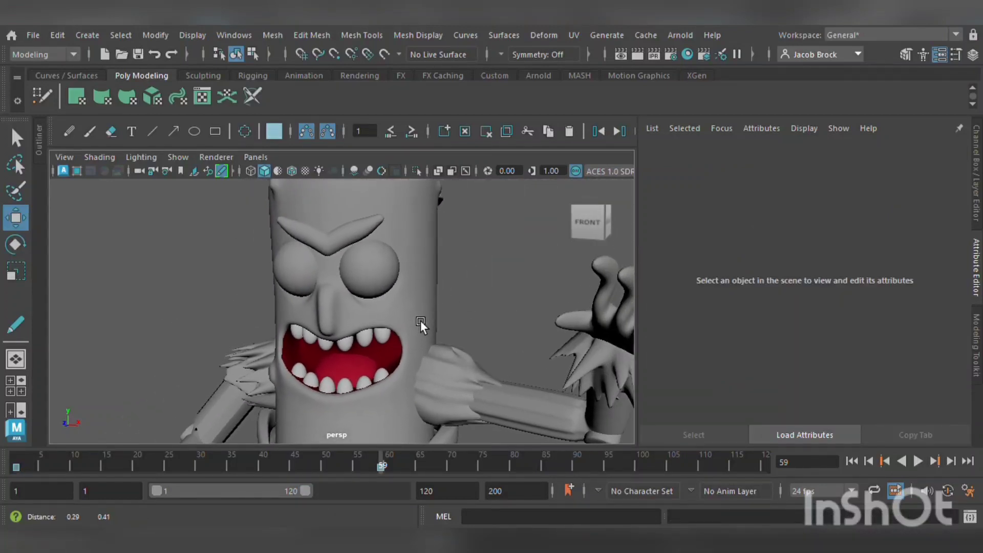
left_click(350, 249)
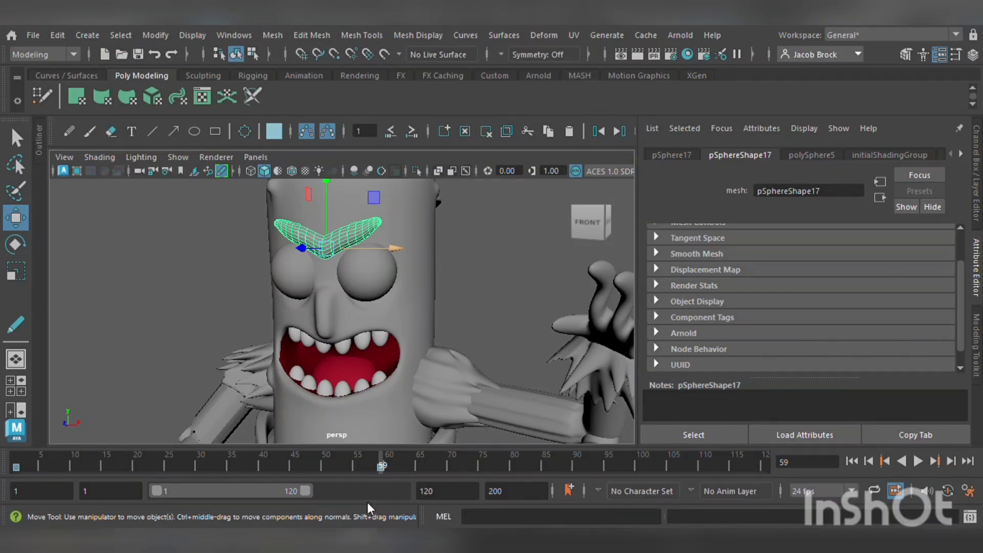
left_click(464, 294)
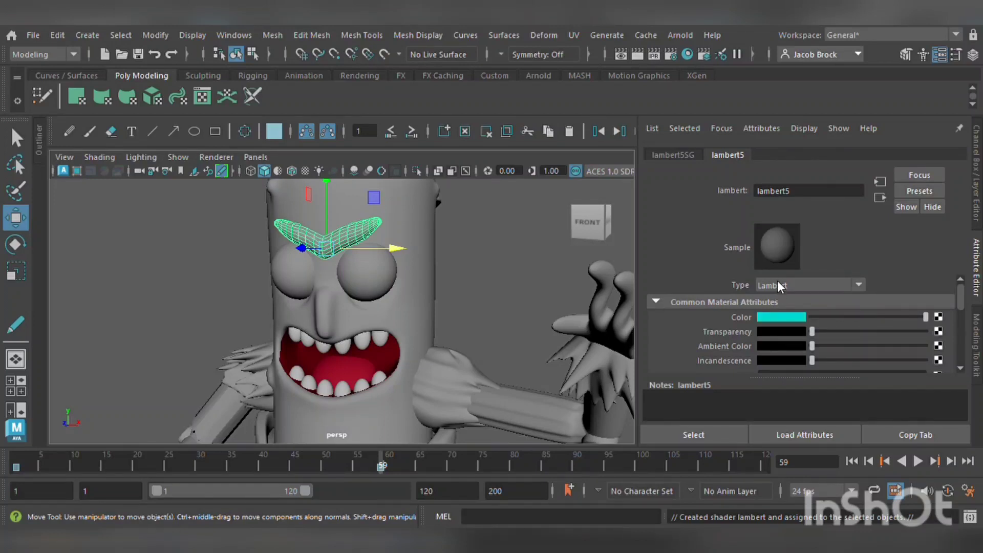
left_click_drag(786, 371, 758, 371)
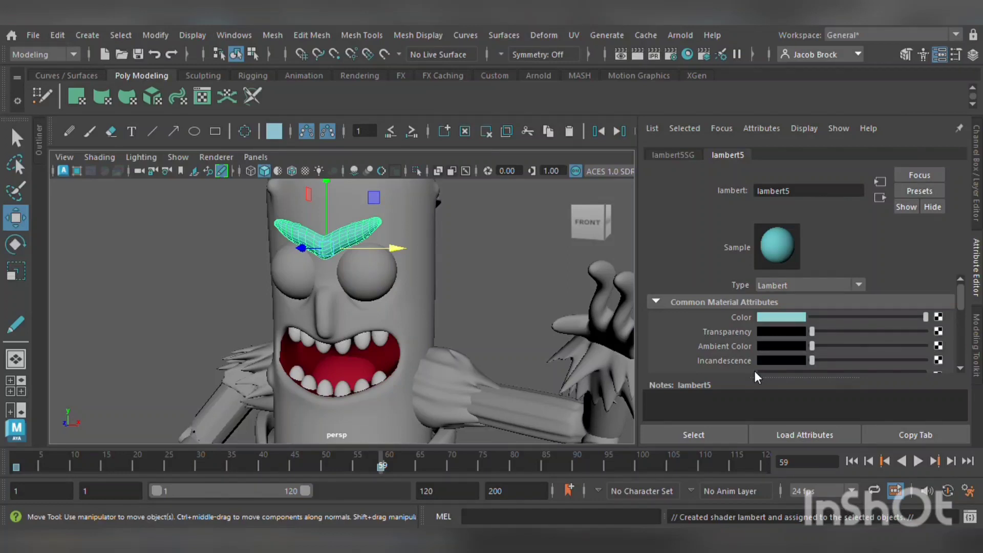
left_click(475, 235)
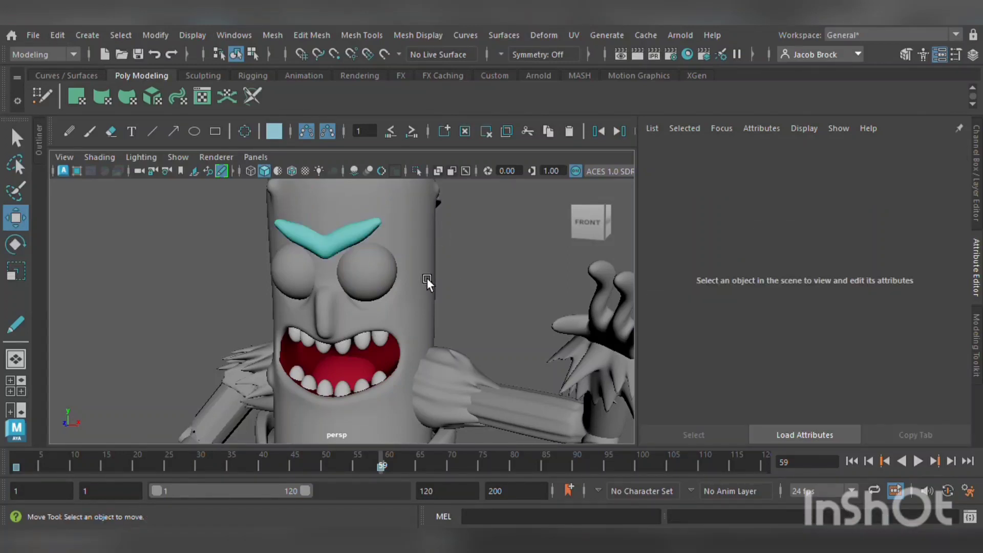
Switch the body mesh to face selection and select all the faces lining the inside of the mouth
left_click_drag(439, 253, 460, 333, "alt")
left_click(392, 254)
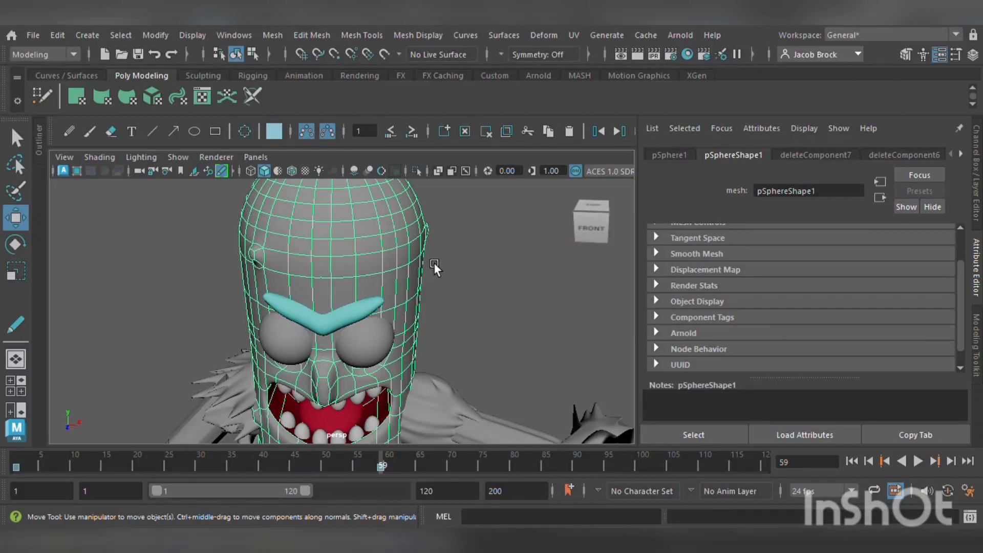
right_click_drag(377, 155, 396, 305)
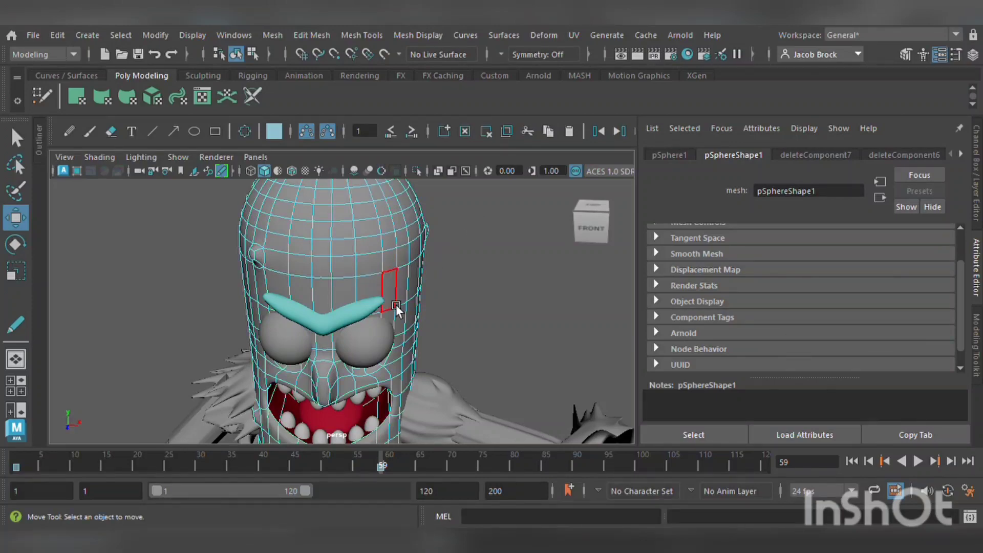
scroll(395, 305, "up", 3)
left_click_drag(355, 338, 380, 322, "alt")
middle_click_drag(379, 322, 338, 57, "alt")
mouse_move(381, 344)
middle_mouse_down("alt")
mouse_move(379, 323)
mouse_move(395, 350)
middle_mouse_up("alt")
scroll(358, 307, "up", 4)
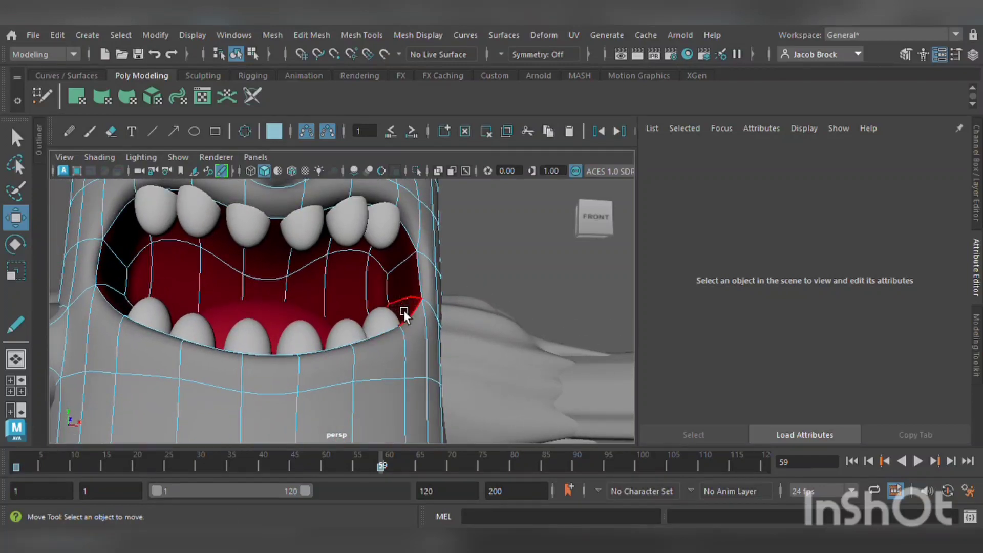
mouse_move(403, 310)
left_mouse_down("alt")
mouse_move(391, 333)
mouse_move(410, 275)
mouse_move(407, 237)
left_mouse_up("alt")
mouse_move(377, 193)
left_mouse_down()
mouse_move(315, 216)
mouse_move(158, 198)
mouse_move(134, 239)
mouse_move(166, 185)
left_mouse_up()
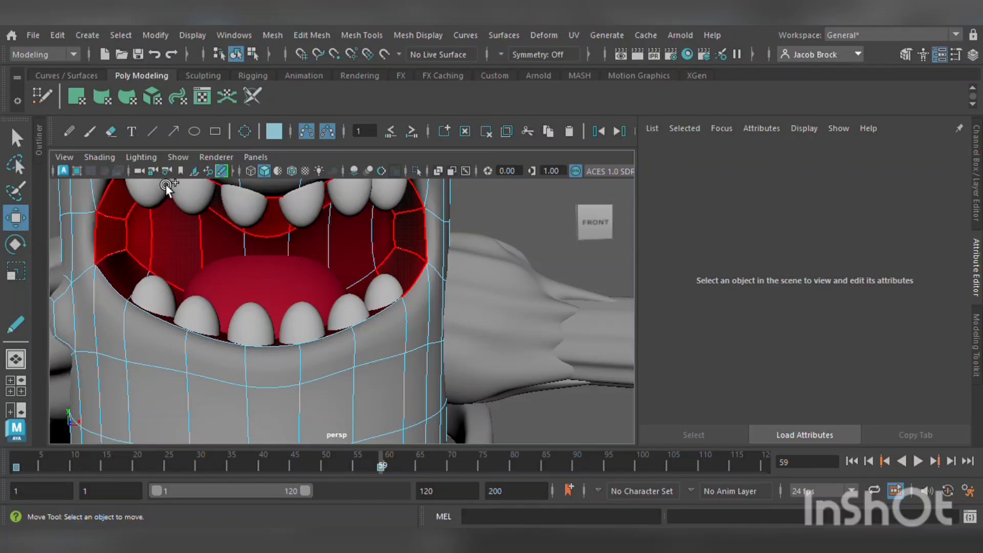
mouse_move(135, 241)
left_mouse_down()
mouse_move(167, 311)
mouse_move(246, 334)
left_mouse_up()
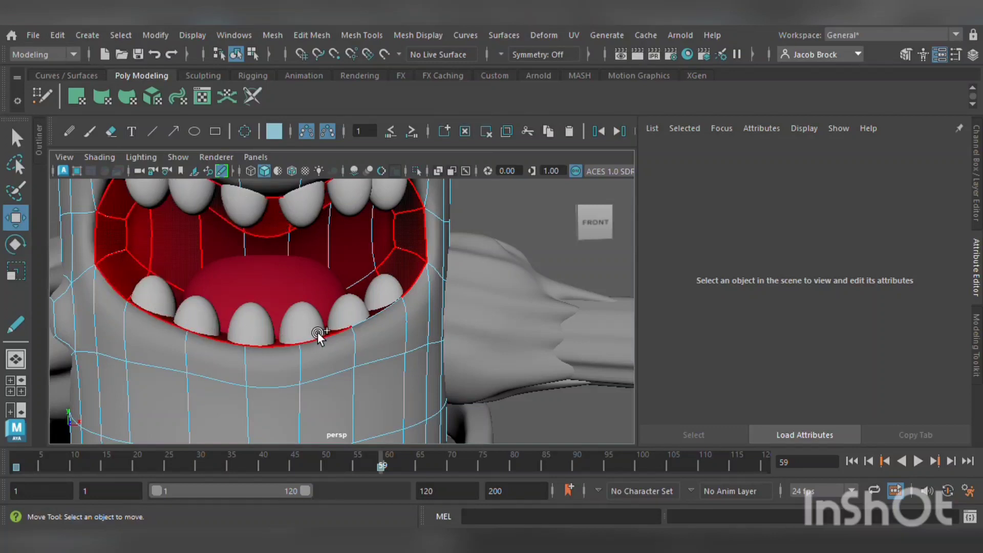
mouse_move(317, 332)
left_mouse_down()
mouse_move(377, 296)
mouse_move(324, 268)
mouse_move(395, 235)
mouse_move(176, 263)
left_mouse_up()
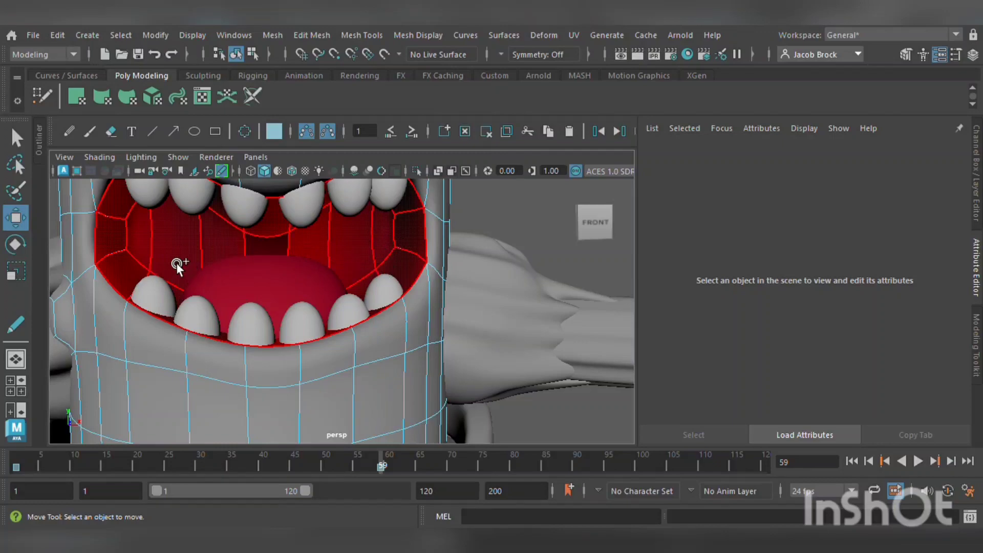
Invert the face selection to the outer body and assign a new Blinn material with a dark green color
key("w")
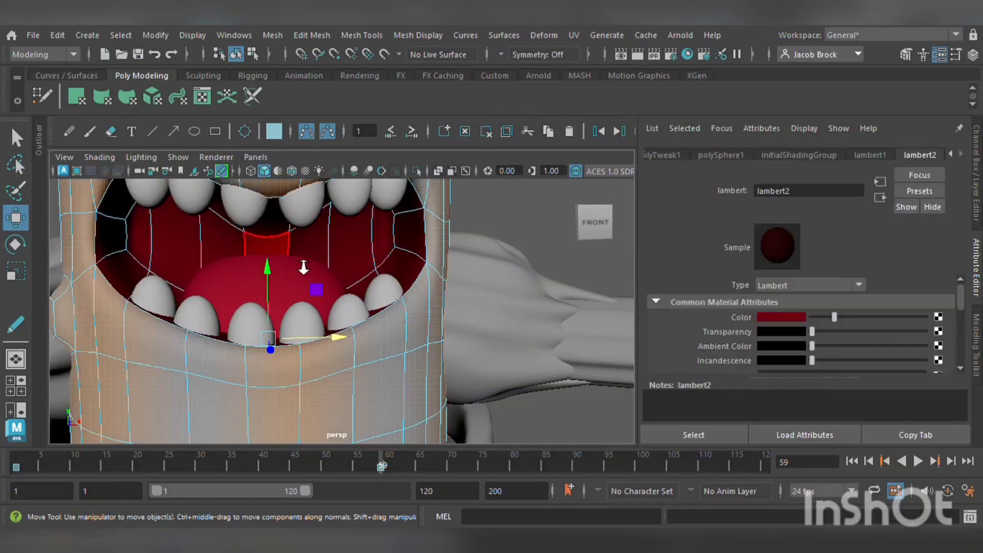
scroll(334, 280, "down", 6)
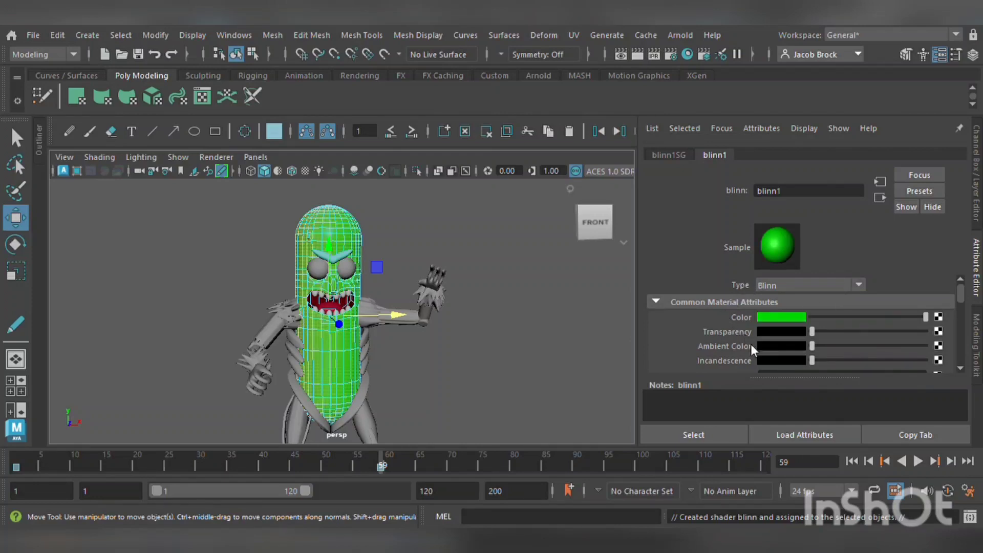
left_click_drag(754, 391, 765, 387)
left_click(539, 358)
Return the body mesh from face selection to object selection and deselect it
scroll(482, 343, "up", 5)
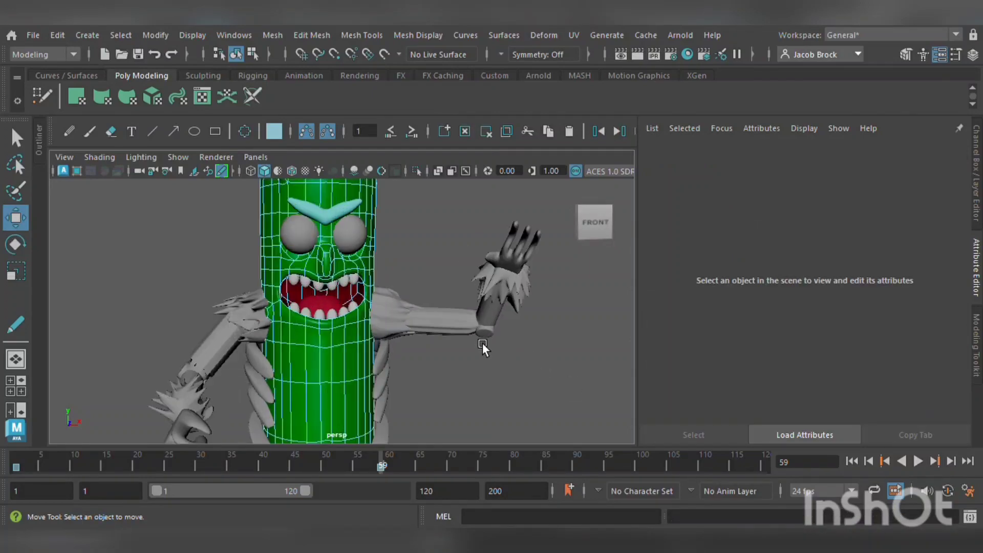
left_click_drag(483, 343, 484, 371, "alt")
middle_click_drag(484, 370, 453, 361, "alt")
left_click_drag(453, 361, 434, 365, "alt")
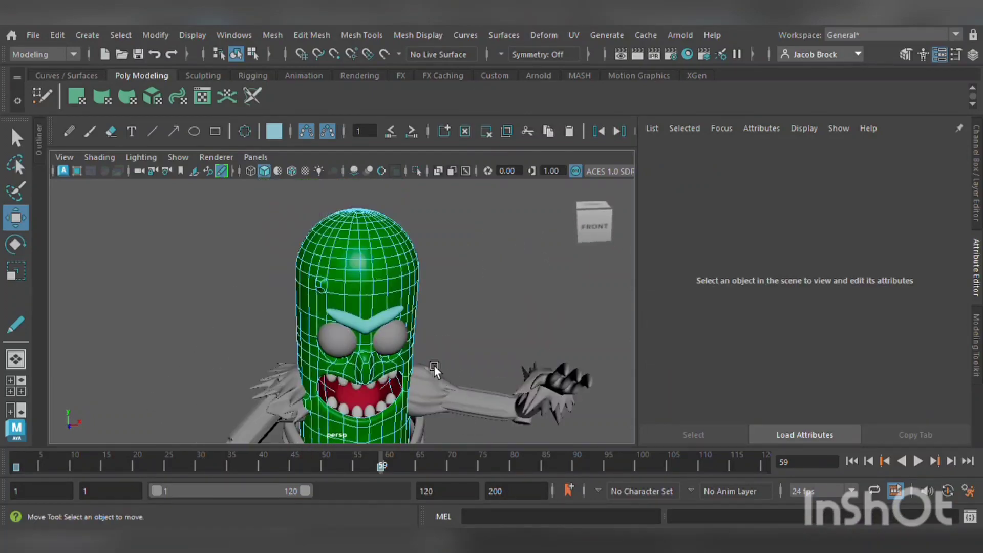
left_click(410, 337)
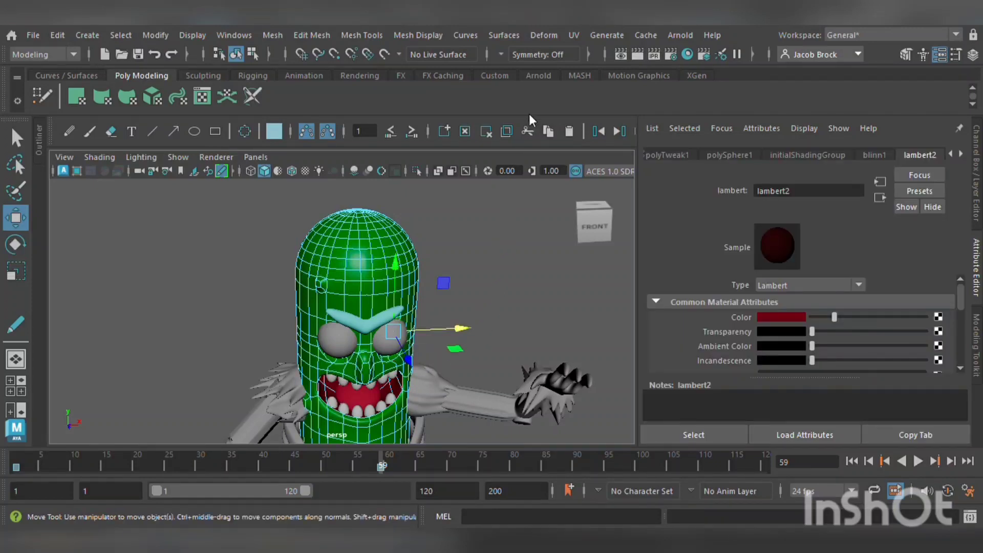
left_click(502, 282)
left_click(398, 344)
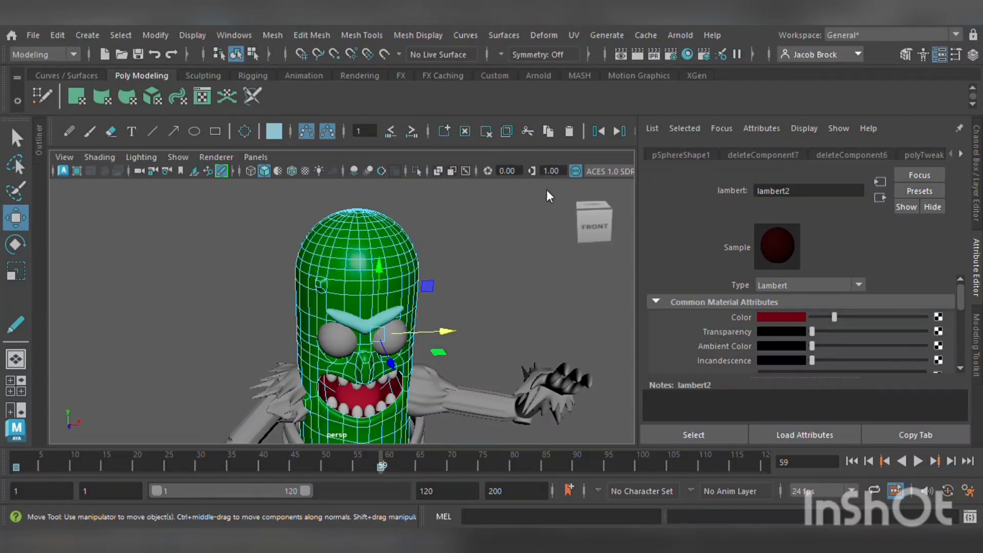
key("F8")
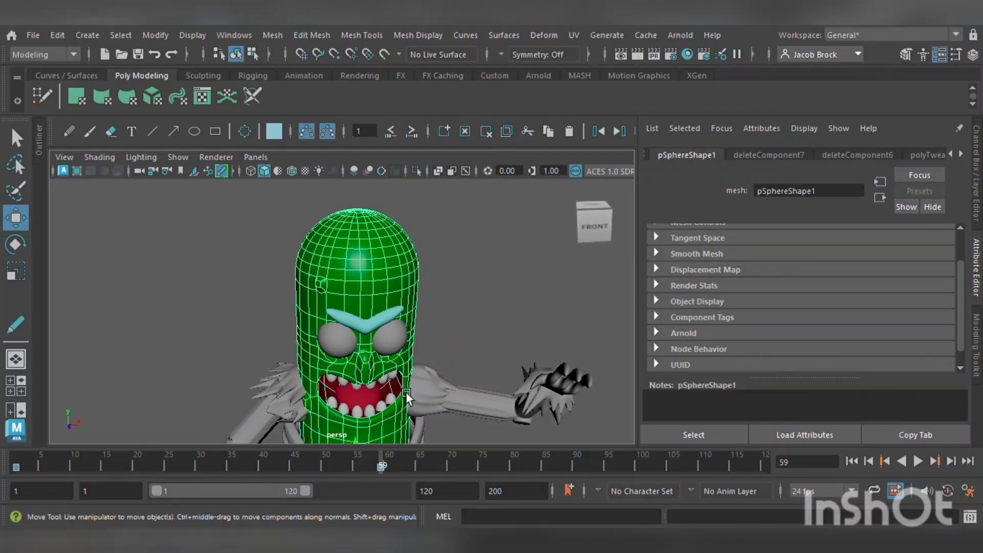
left_click(463, 232)
Select both eyeballs and give them a new Lambert material with a pale yellowish beige color
left_click_drag(441, 323, 480, 362, "alt")
scroll(414, 319, "down", 5)
scroll(421, 353, "up", 7)
left_click(421, 363)
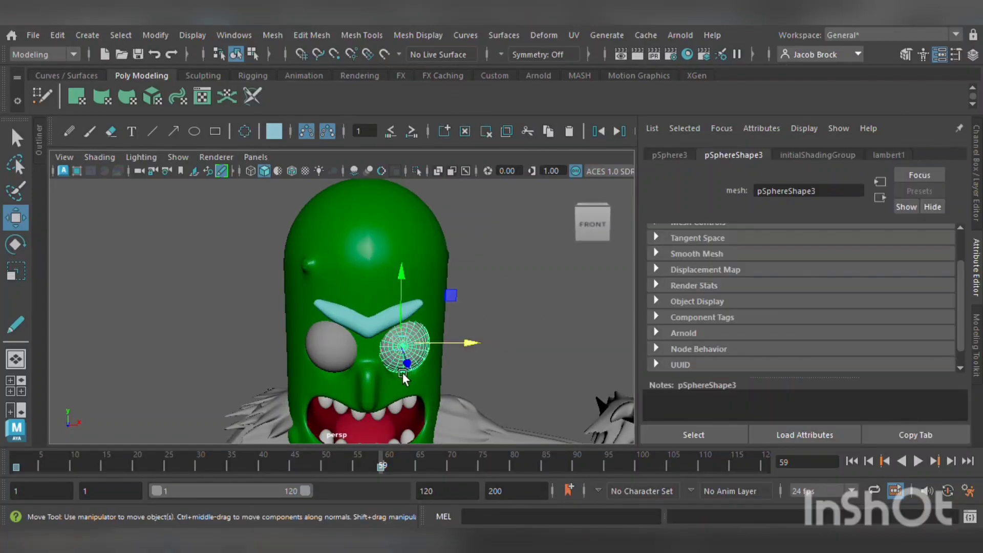
left_click(334, 338, "shift")
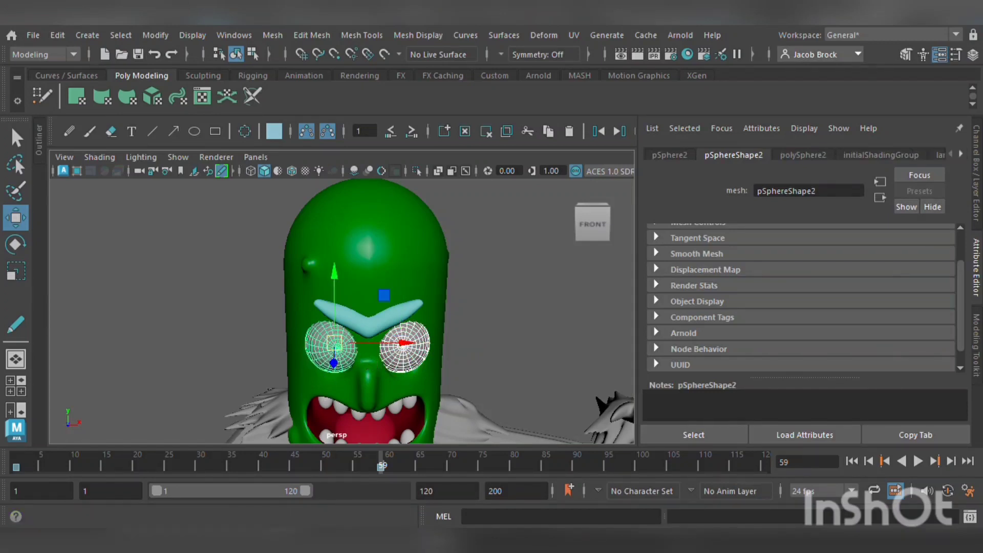
left_click(464, 298)
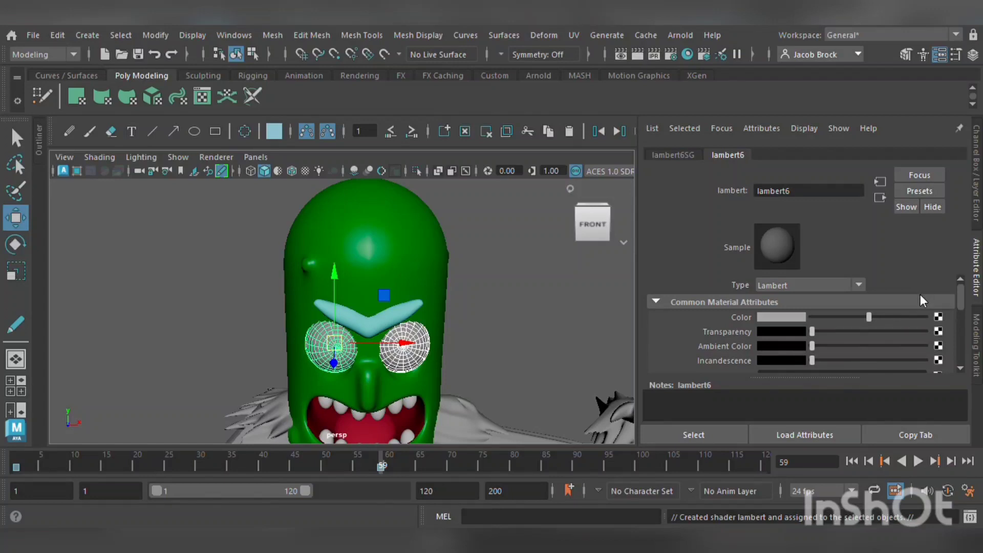
left_click_drag(906, 345, 911, 347)
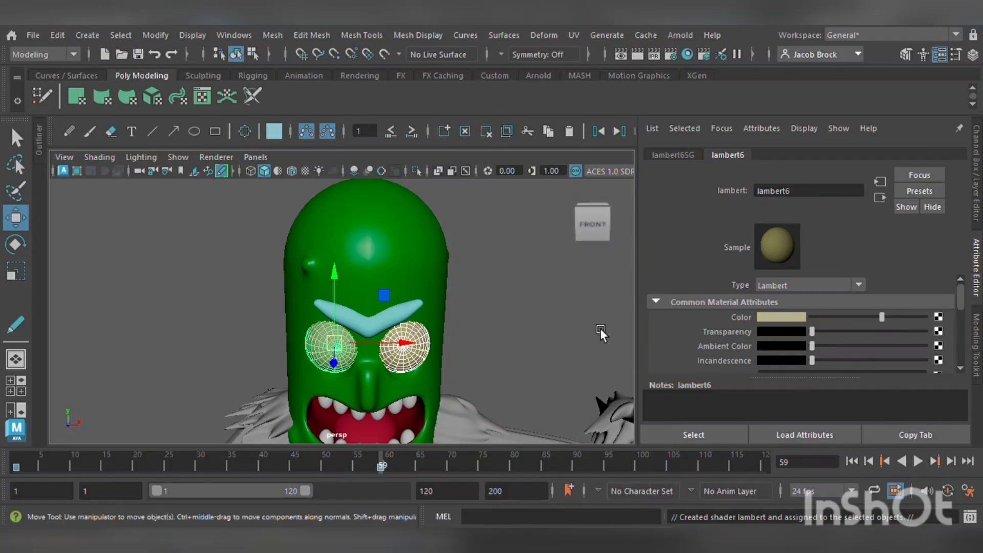
left_click(582, 324)
Select the central ring of faces on the front of the character's left eyeball and assign a new Lambert material for the pupil
scroll(531, 336, "up", 5)
left_click(473, 307)
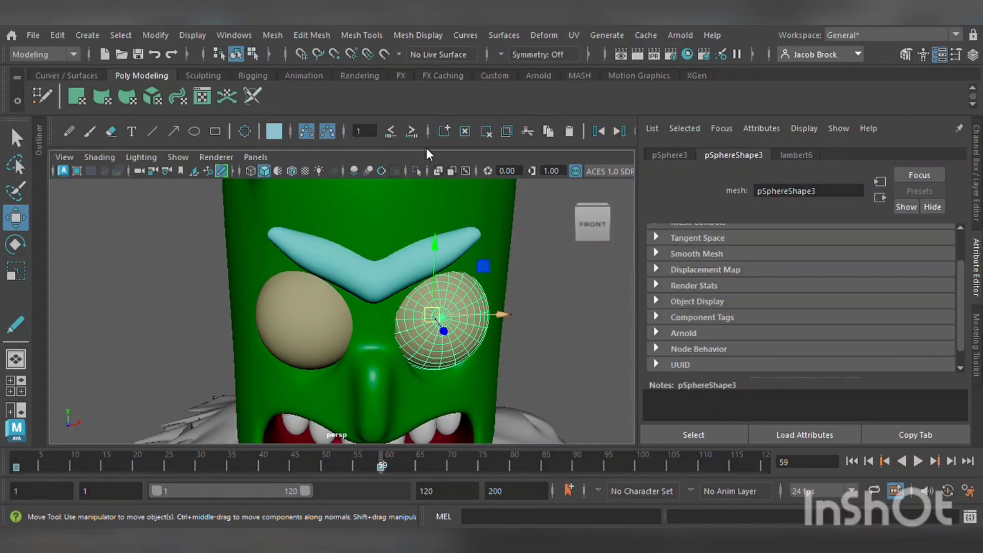
key("F11")
scroll(458, 322, "up", 3)
scroll(456, 323, "up", 5)
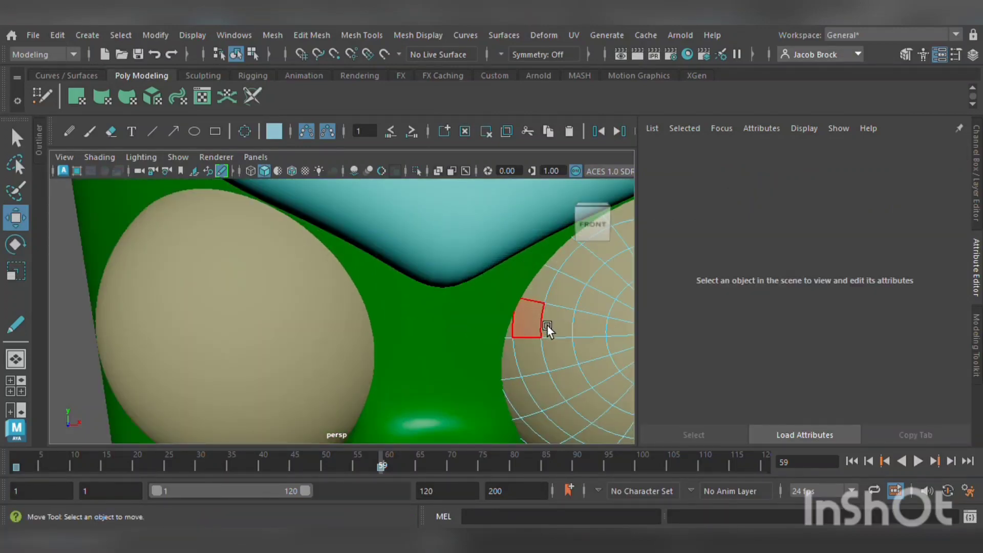
middle_click_drag(494, 325, 413, 333, "alt")
scroll(471, 343, "down", 3)
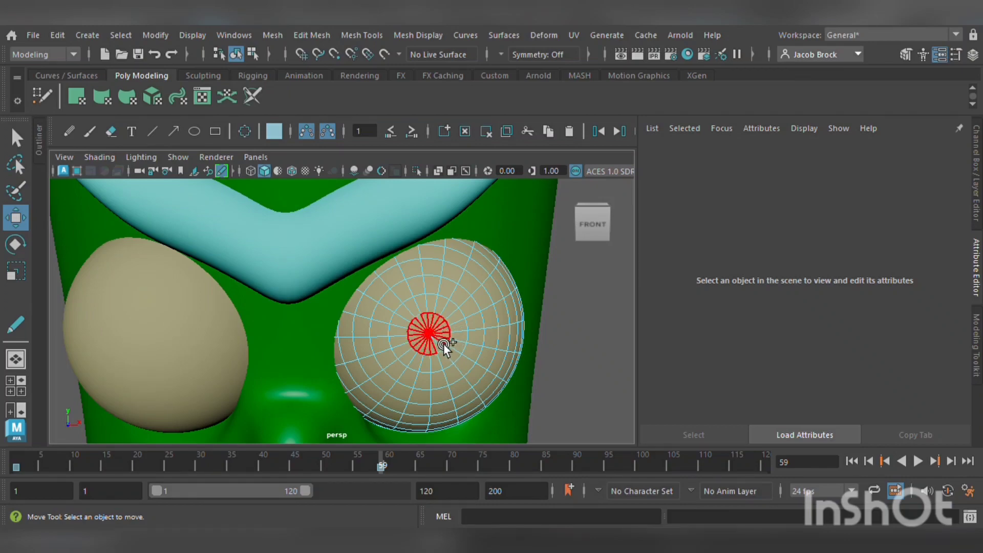
left_click(435, 322)
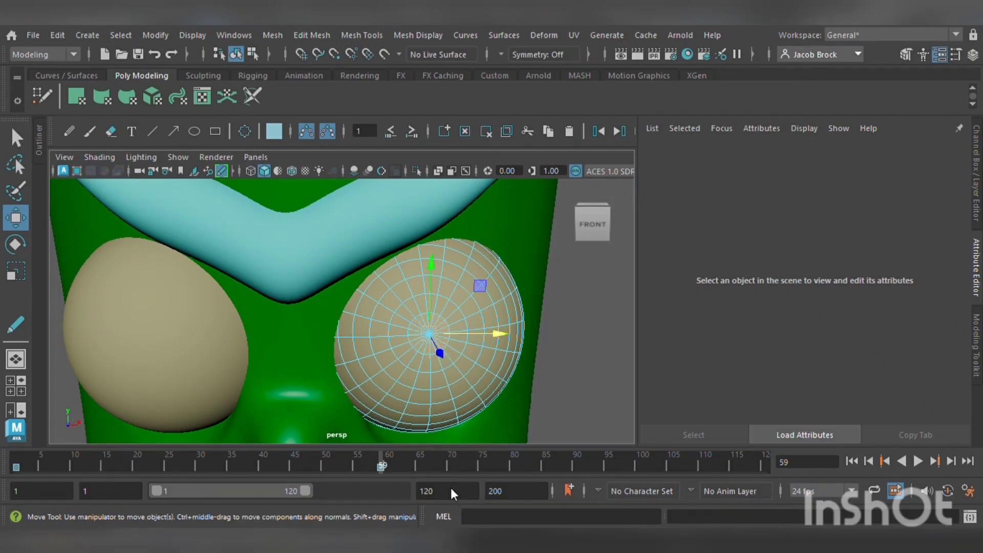
left_click(460, 297)
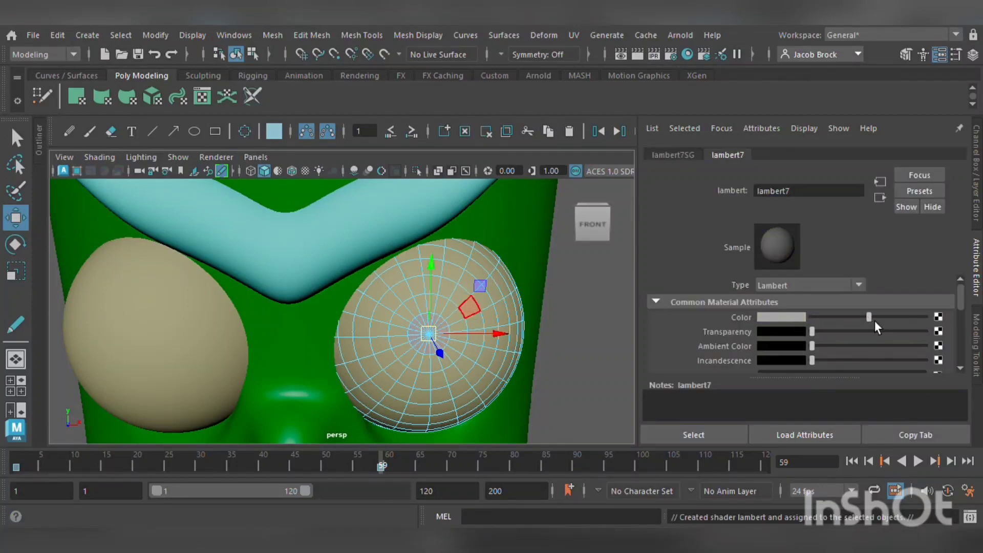
Set the pupil material's color to black and assign it to the central ring of faces on the character's right eyeball
left_click_drag(870, 317, 720, 332)
left_click(614, 308)
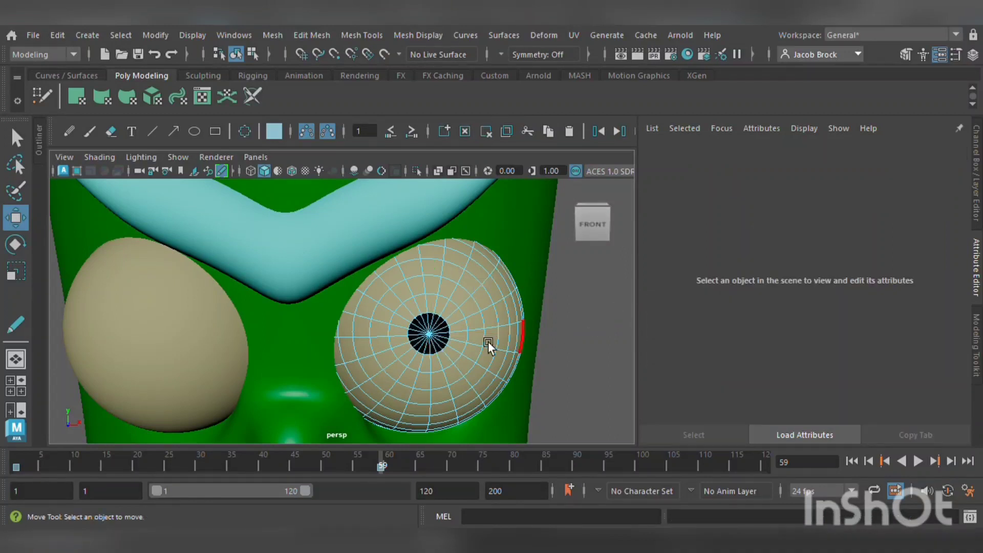
left_click(202, 354)
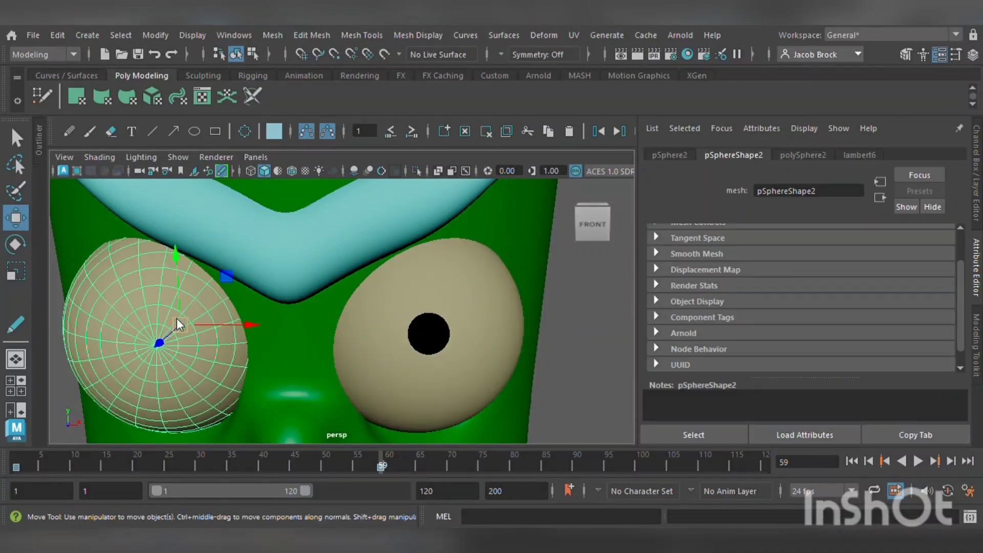
right_click_drag(154, 271, 168, 333)
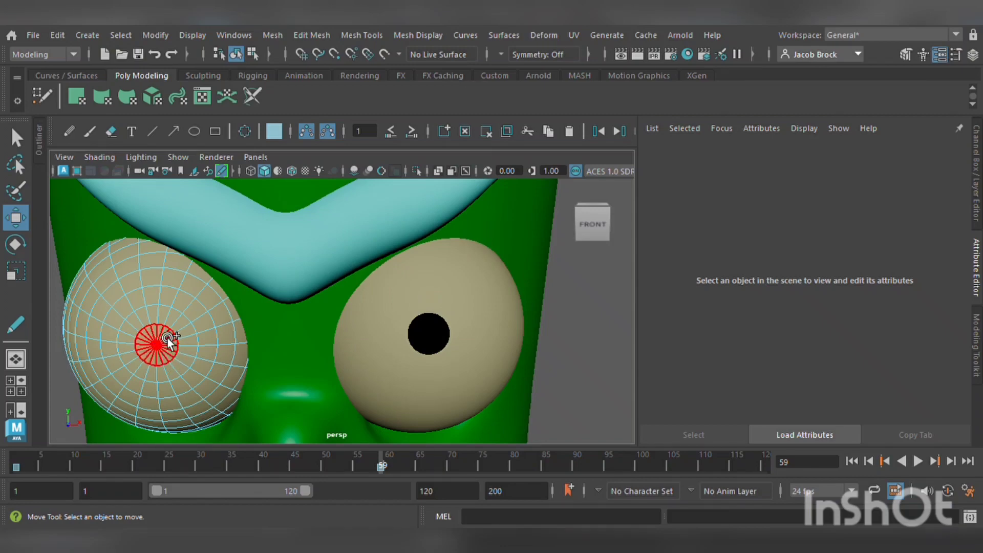
left_click(166, 337)
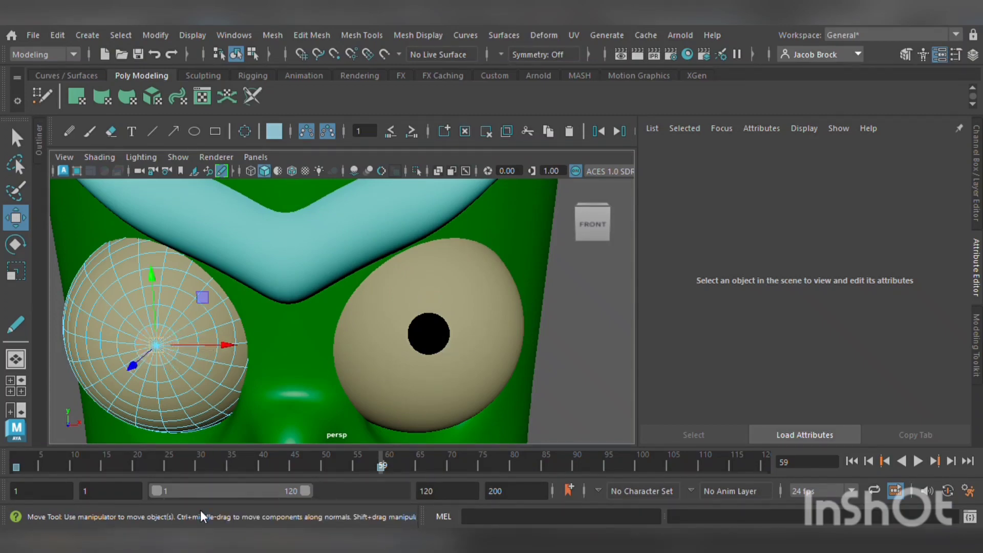
left_click(299, 487)
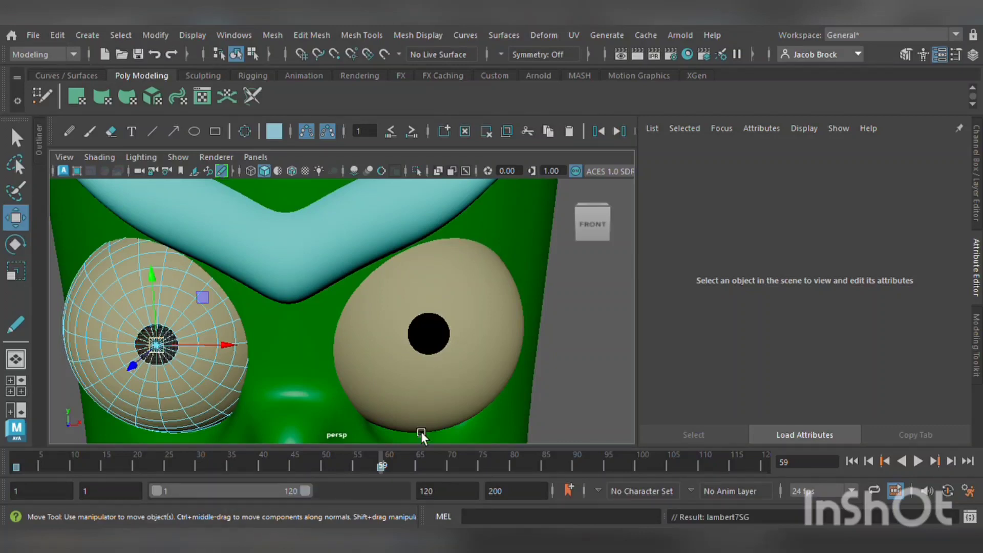
Return the right eyeball from face selection to object selection and deselect it
left_click(578, 321)
scroll(537, 322, "down", 5)
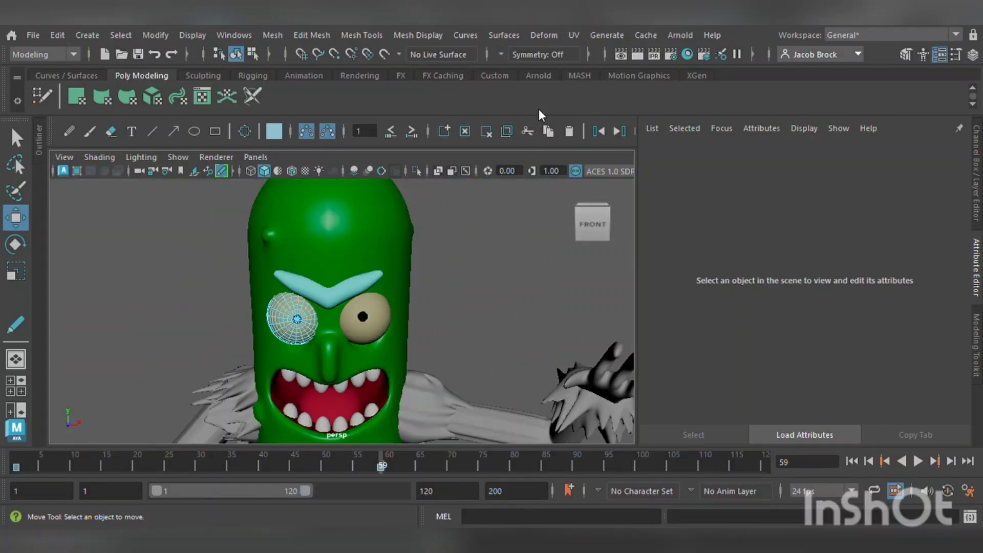
key("F8")
left_click(479, 303)
scroll(476, 305, "down", 5)
left_click_drag(463, 307, 412, 318, "alt")
scroll(490, 236, "up", 3)
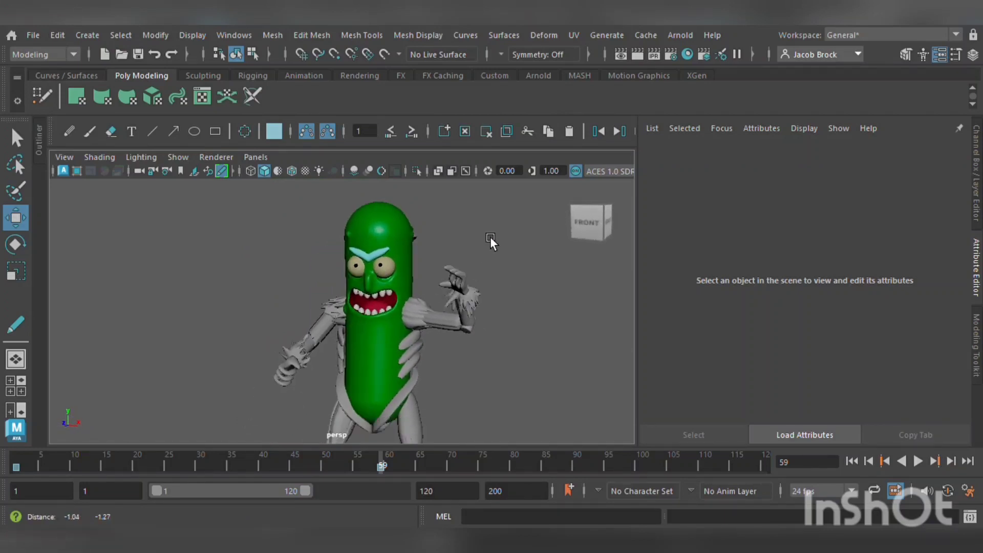
Assign a new Blinn material with a muted pinkish-red color to the brain mesh on the character's back, including its stem
left_click_drag(490, 236, 219, 340, "alt")
scroll(241, 318, "up", 8)
left_click(306, 301)
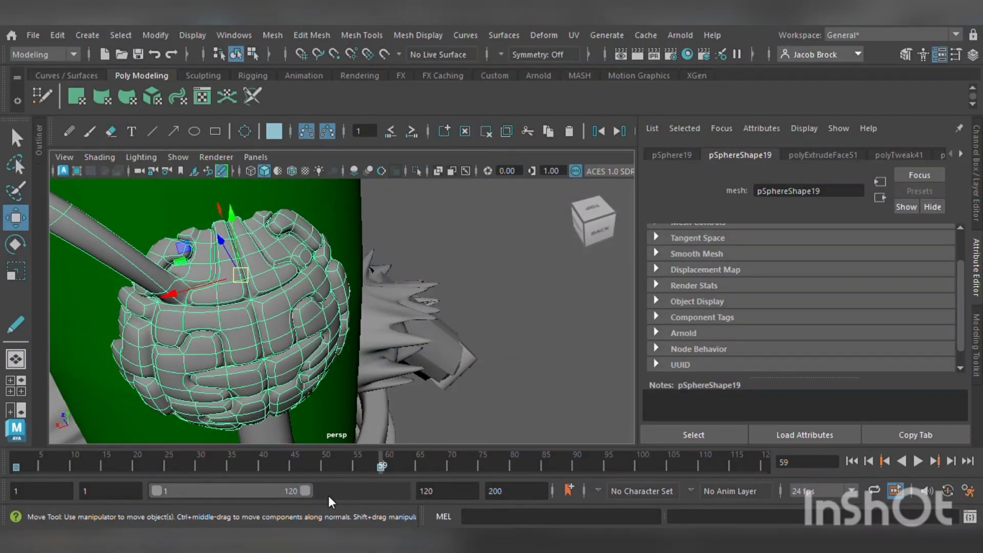
left_click(439, 280)
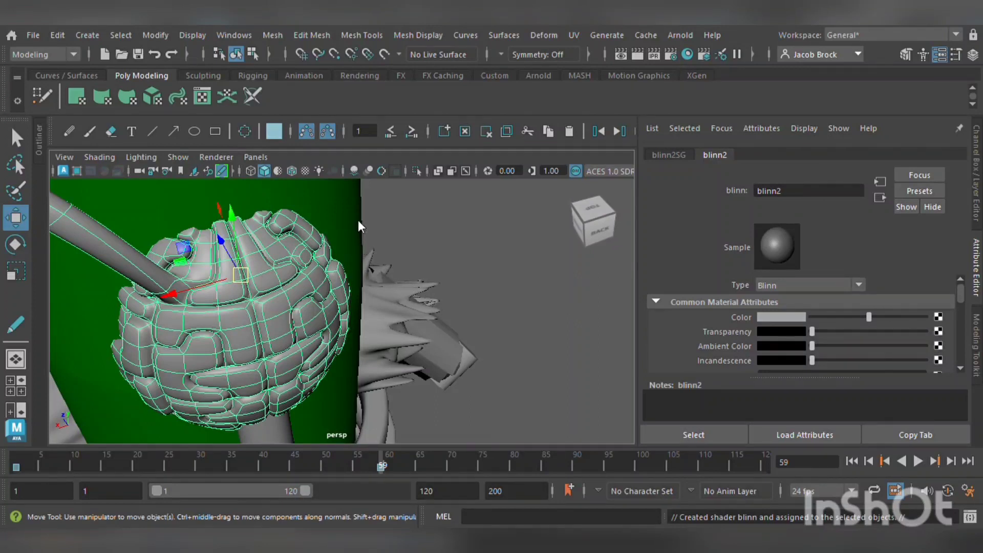
left_click_drag(380, 394, 392, 399)
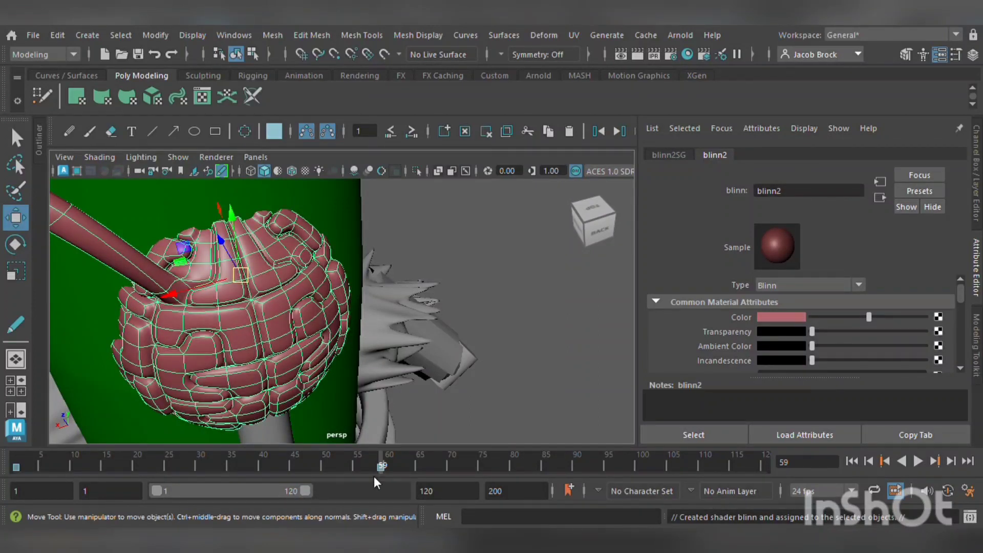
scroll(370, 364, "down", 5)
left_click(446, 235)
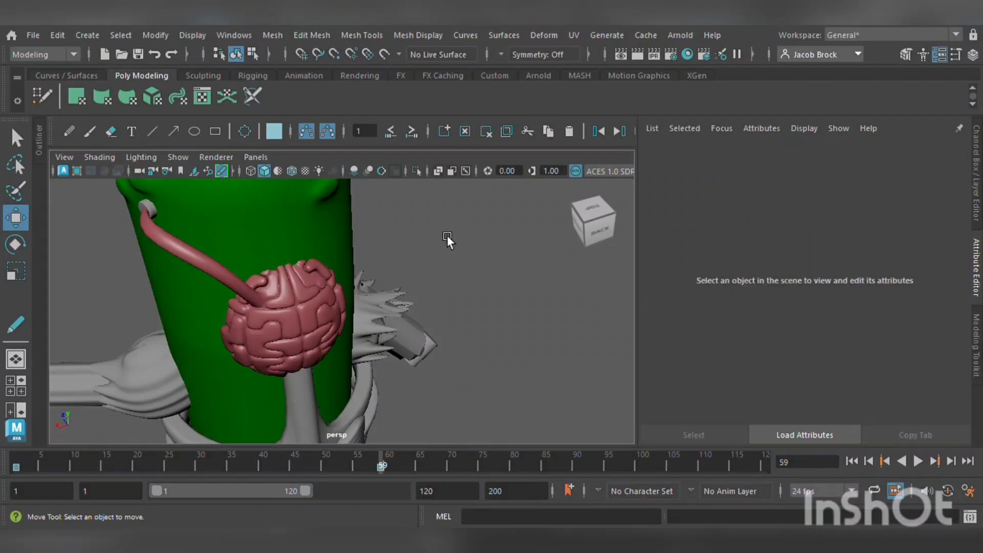
Rotate the round disc where the brain stem meets the head slightly about its vertical axis
left_click_drag(405, 254, 417, 365, "alt")
scroll(339, 312, "up", 8)
middle_click_drag(339, 311, 344, 338, "alt")
left_click(364, 284)
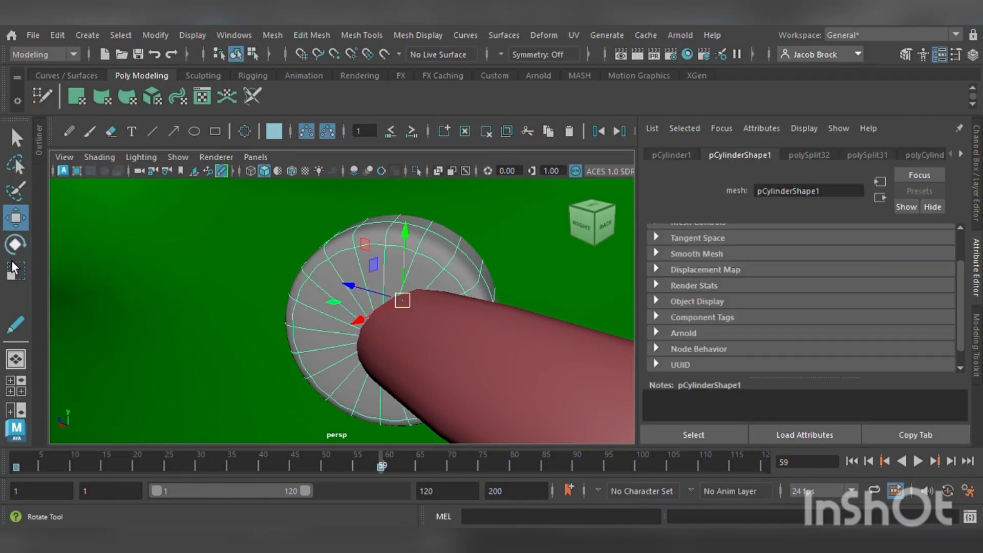
left_click(16, 244)
left_click_drag(383, 327, 402, 330)
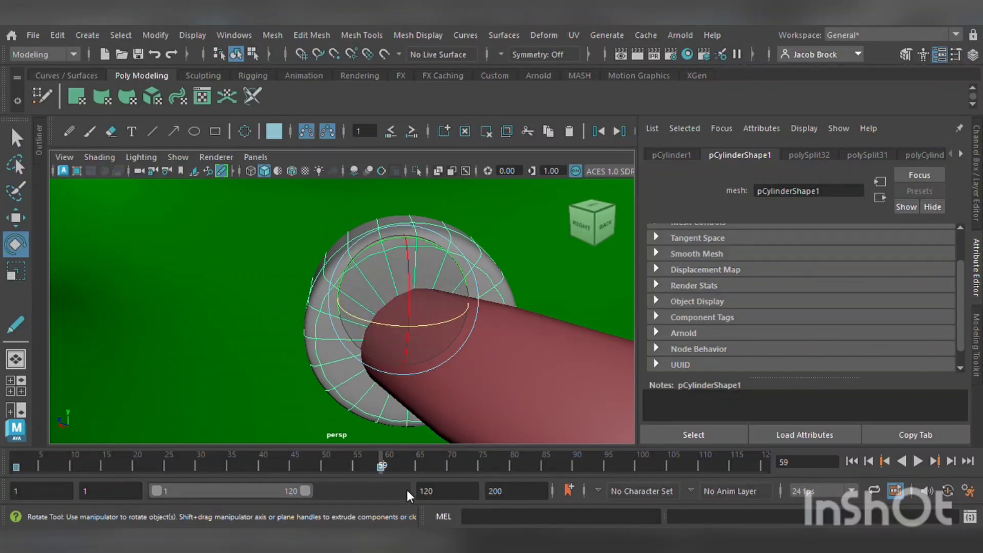
Assign a new Blinn material with a slightly darker grey color to the disc at the stem's end and deselect it
right_click_drag(422, 272, 444, 284)
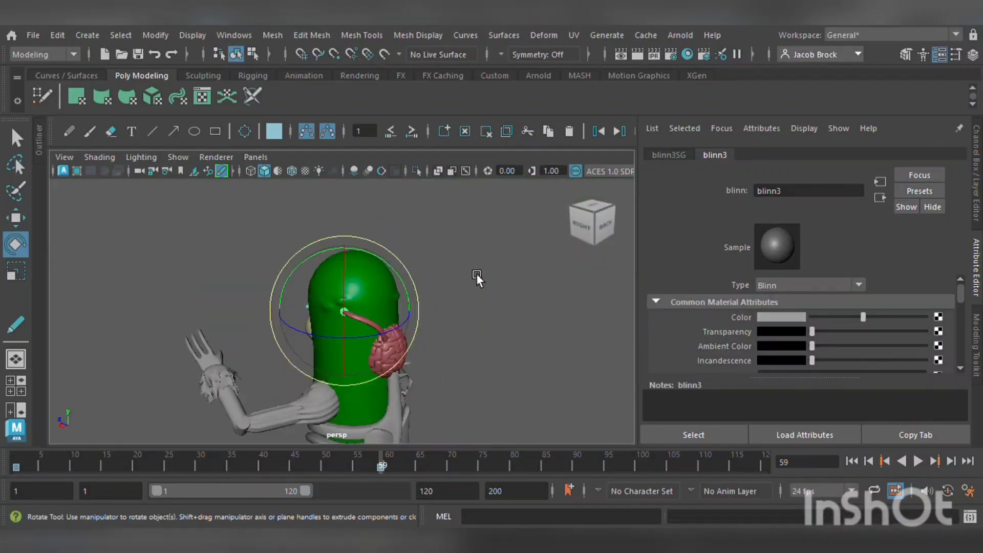
left_click(493, 287)
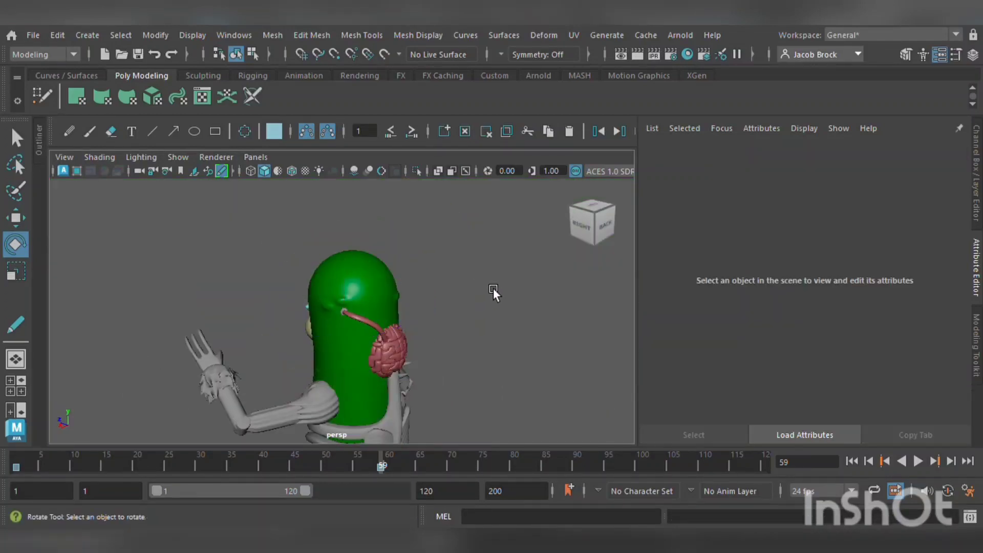
scroll(493, 287, "up", 5)
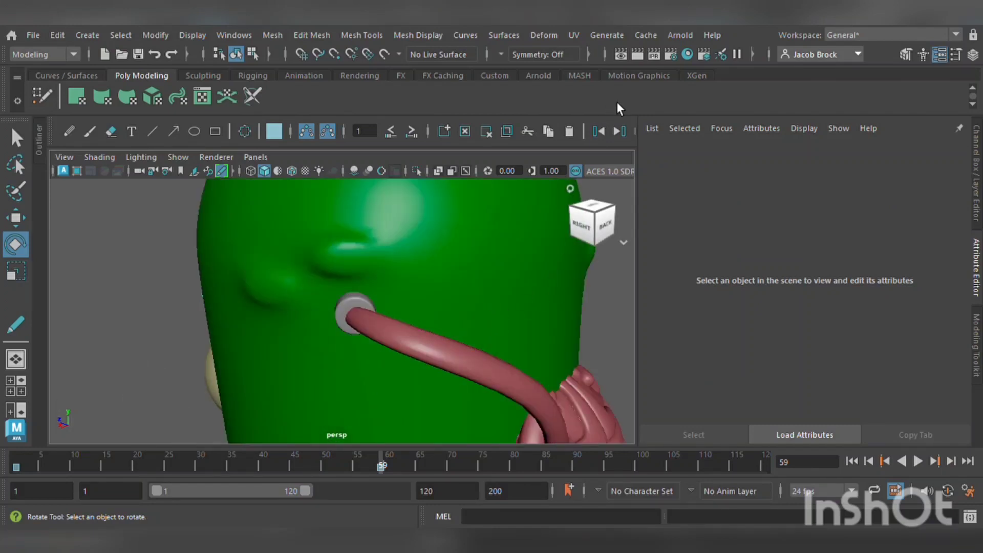
scroll(606, 302, "down", 5)
Select the spine and rib cage mesh and assign the eyeballs' existing pale beige material to it
middle_click_drag(566, 311, 557, 174, "alt")
scroll(525, 312, "down", 1)
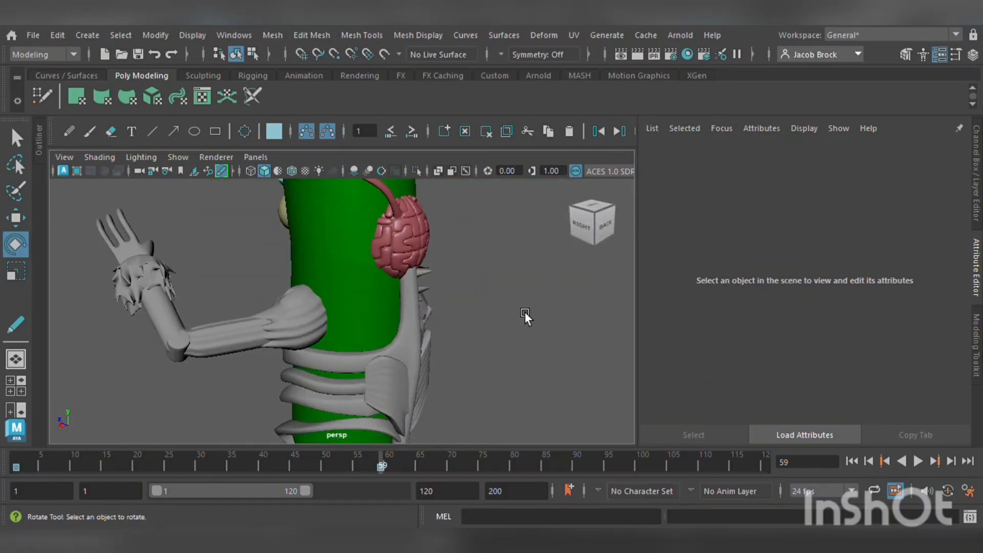
left_click_drag(524, 311, 473, 290, "alt")
left_click(320, 262)
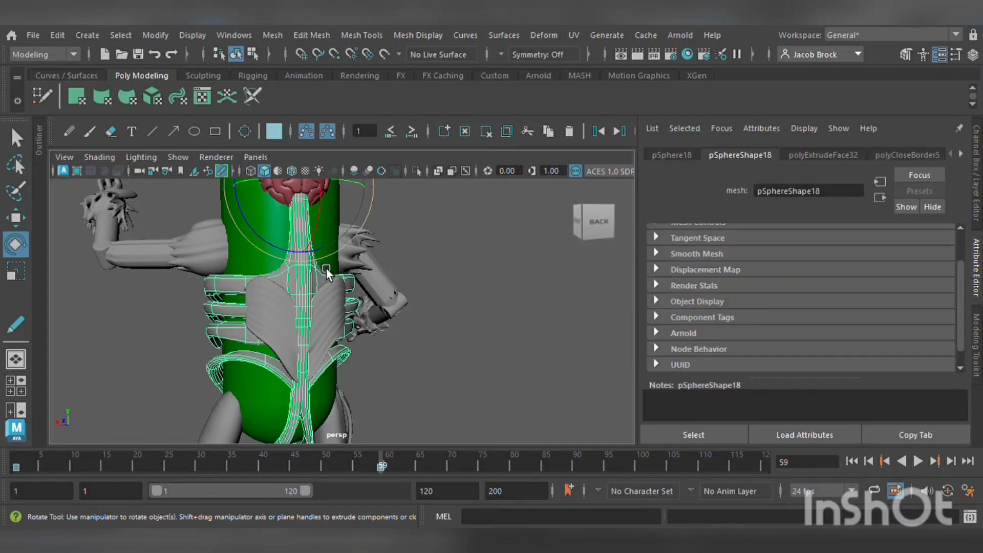
scroll(326, 271, "up", 4)
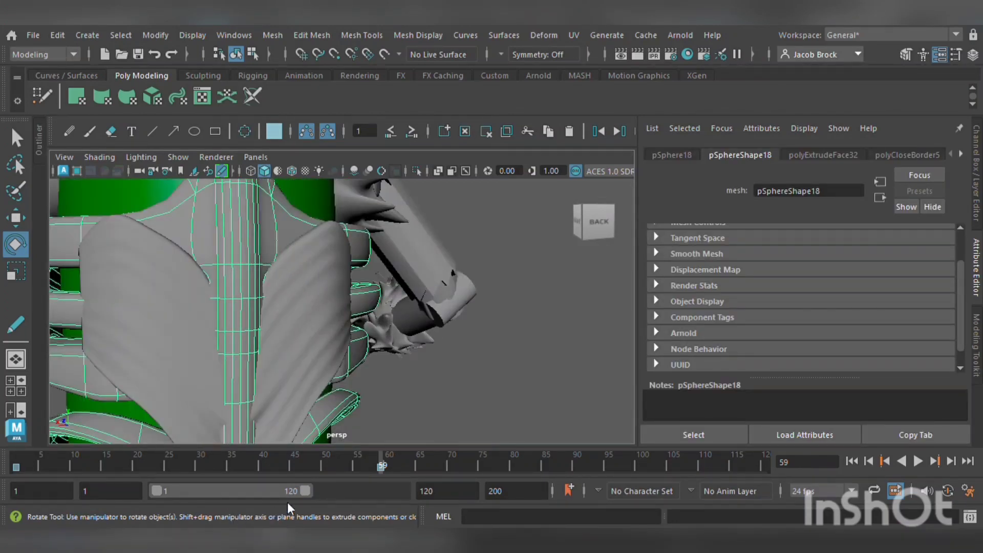
scroll(359, 409, "down", 5)
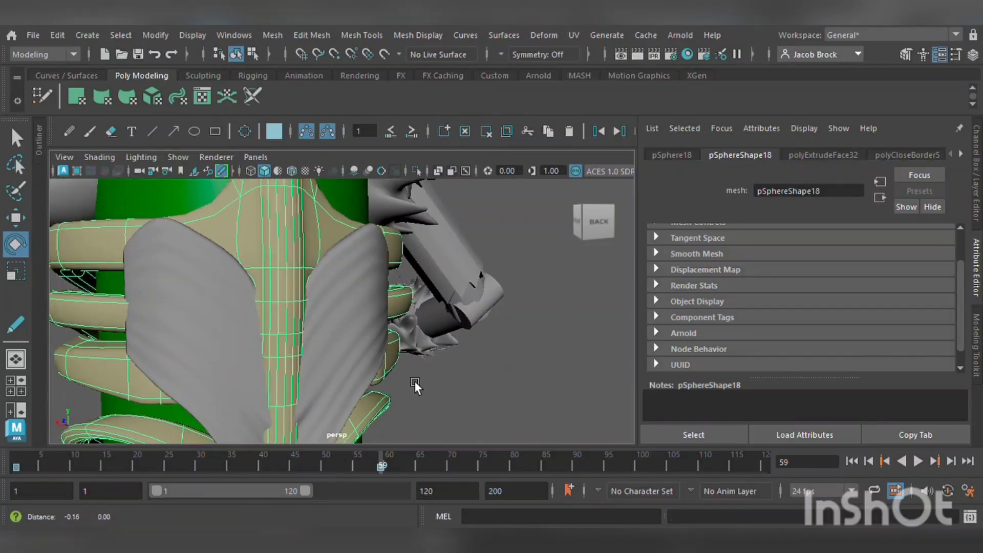
Return the spine and rib cage mesh to object selection and deselect it
scroll(395, 364, "down", 5)
mouse_move(532, 349)
left_mouse_down("alt")
mouse_move(591, 364)
mouse_move(505, 385)
mouse_move(516, 343)
left_mouse_up("alt")
scroll(516, 343, "up", 5)
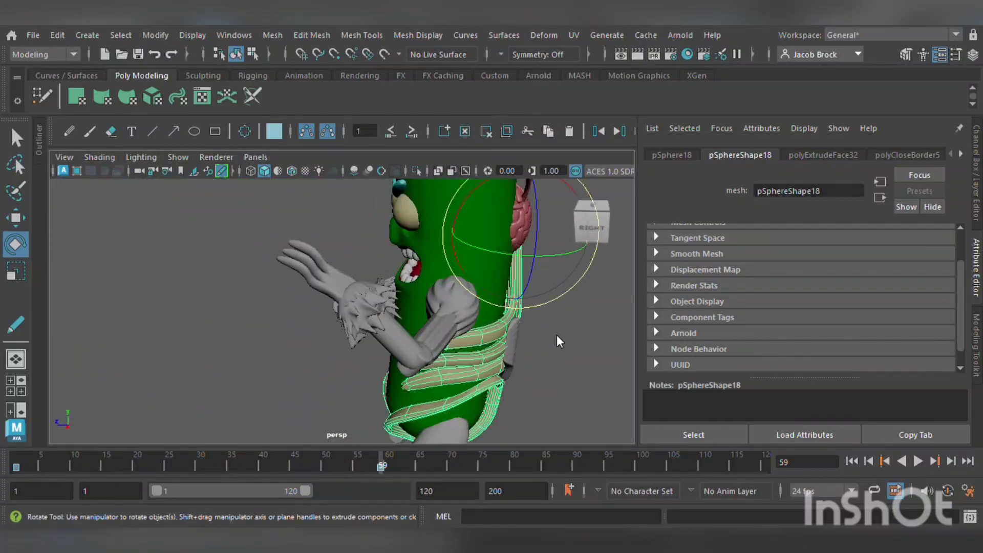
left_click(607, 367)
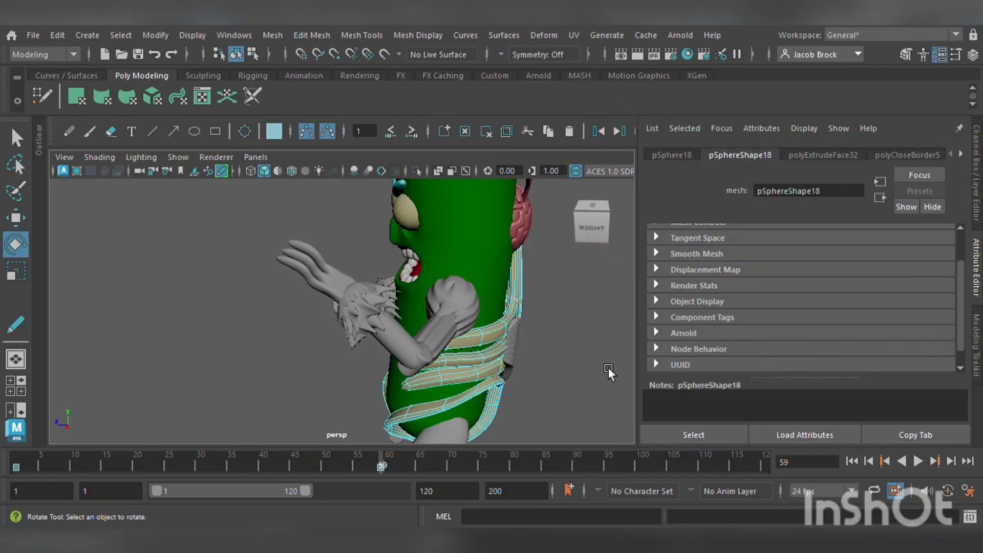
scroll(545, 321, "down", 5)
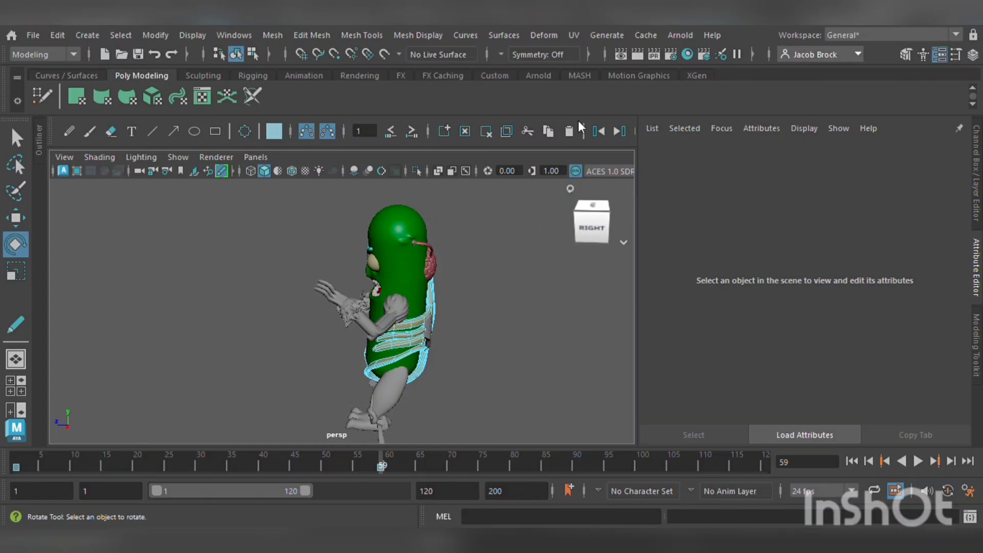
key("ctrl+z")
left_click(536, 268)
Select the knee and shin bone mesh of the character's left leg and switch it to face selection
left_click_drag(494, 338, 385, 324, "alt")
scroll(384, 326, "up", 4)
middle_click_drag(382, 374, 415, 206, "alt")
scroll(408, 311, "up", 4)
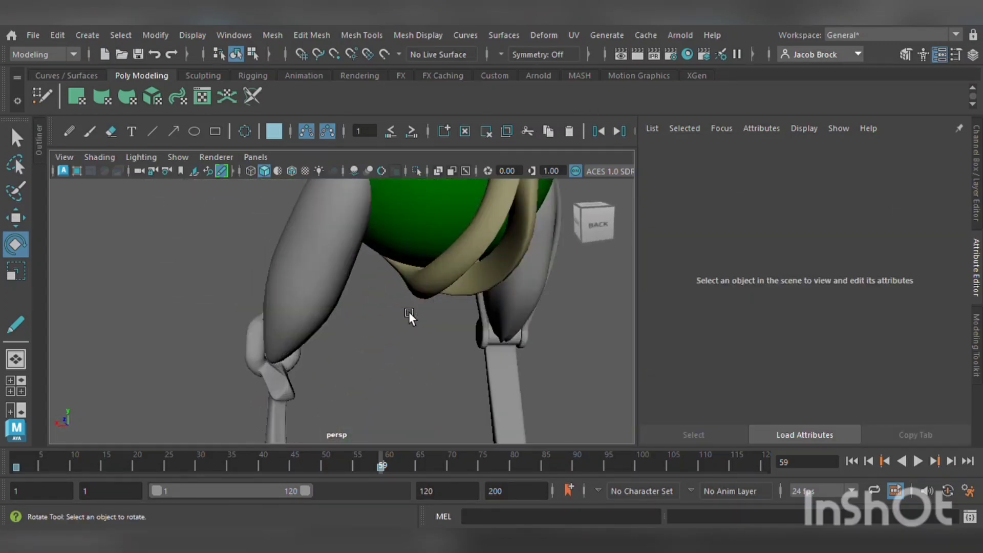
middle_click_drag(330, 384, 368, 324, "alt")
left_click(372, 300)
scroll(394, 313, "up", 5)
left_click_drag(368, 324, 400, 320, "alt")
middle_click_drag(387, 297, 374, 320, "alt")
left_click(261, 188)
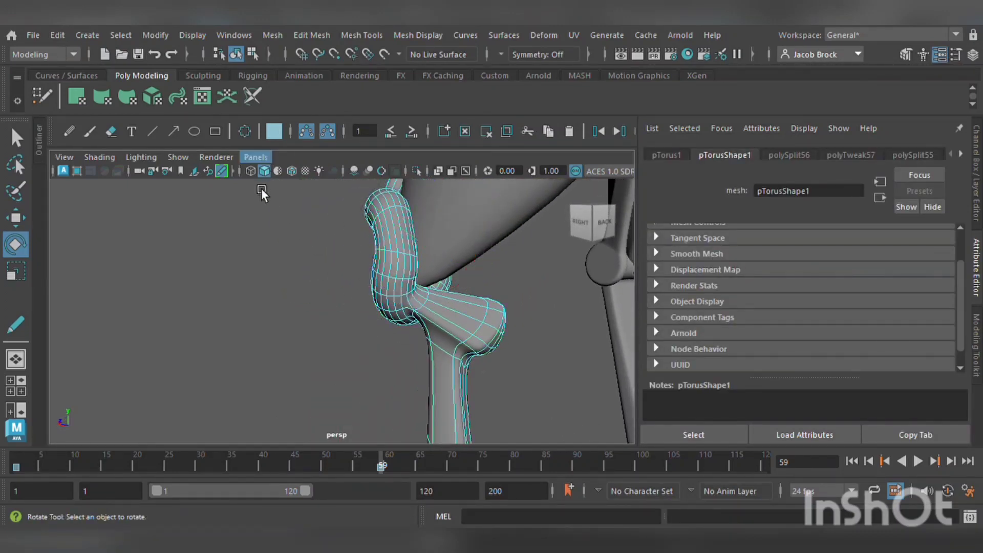
Select the faces around the left knee, from the thigh rod to the upper shin, and assign the existing pale beige material
scroll(291, 217, "down", 3)
left_click_drag(293, 222, 342, 361, "alt")
scroll(342, 360, "down", 3)
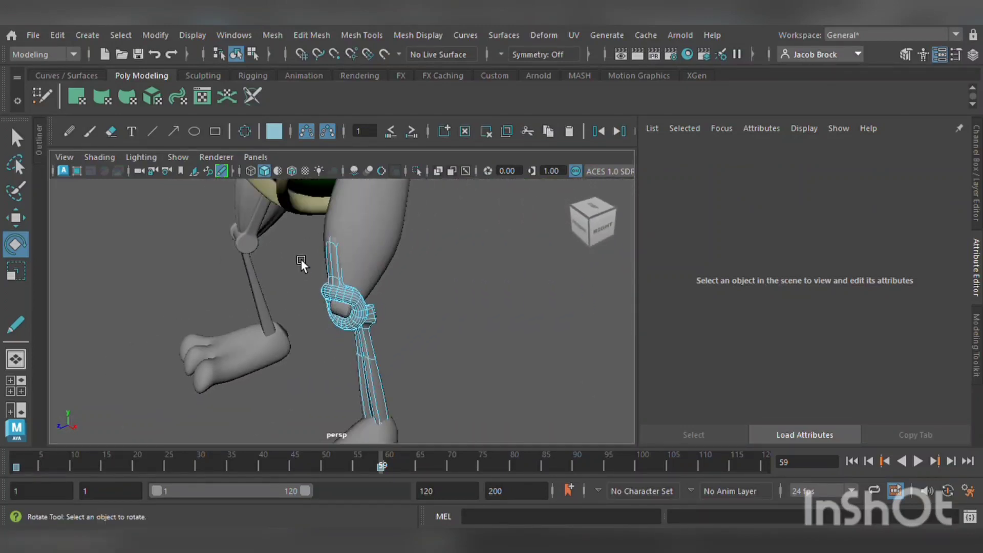
left_click_drag(291, 236, 424, 345)
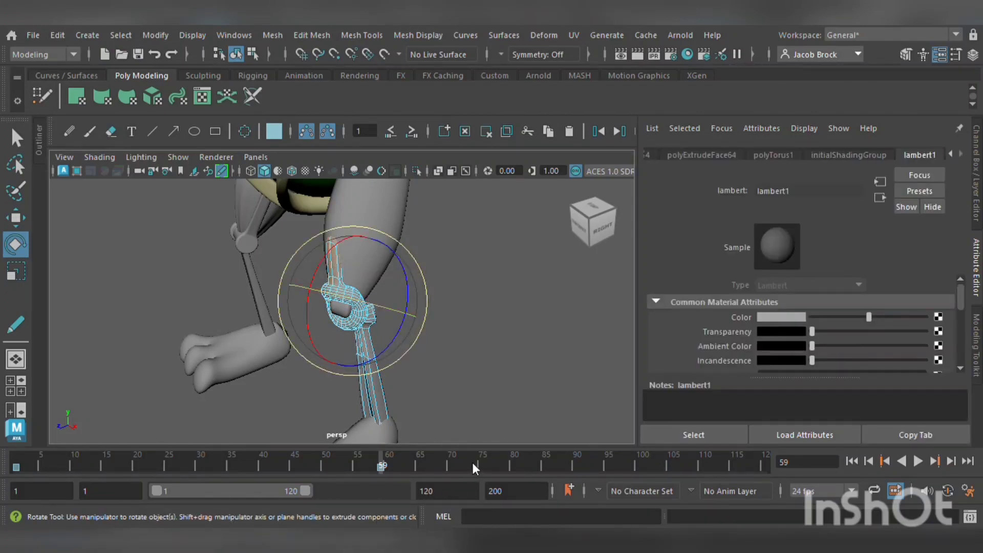
left_click(461, 363)
left_click_drag(454, 389, 288, 422, "alt")
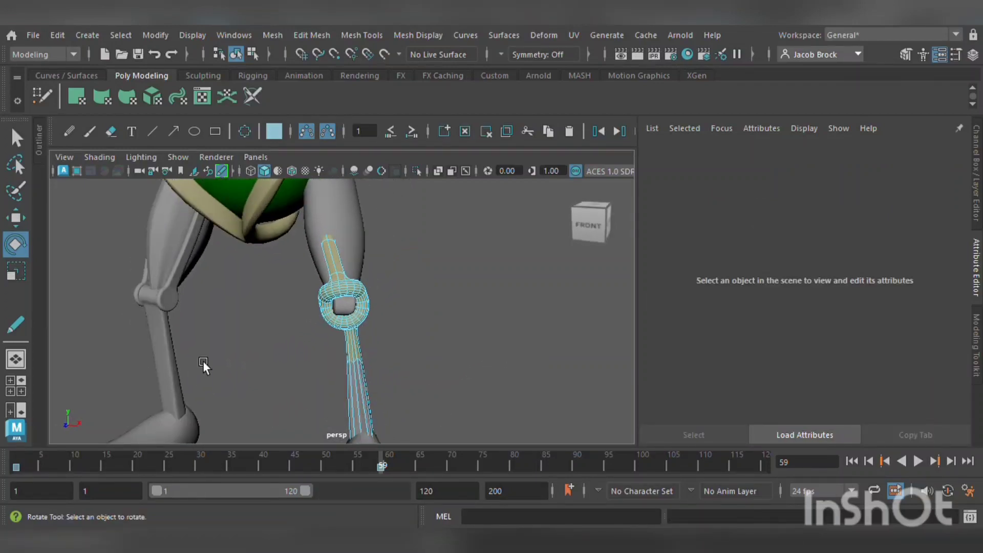
Select the character's right arm mesh and display it in smooth preview
left_click_drag(202, 360, 232, 355, "alt")
right_click_drag(231, 355, 269, 441, "alt")
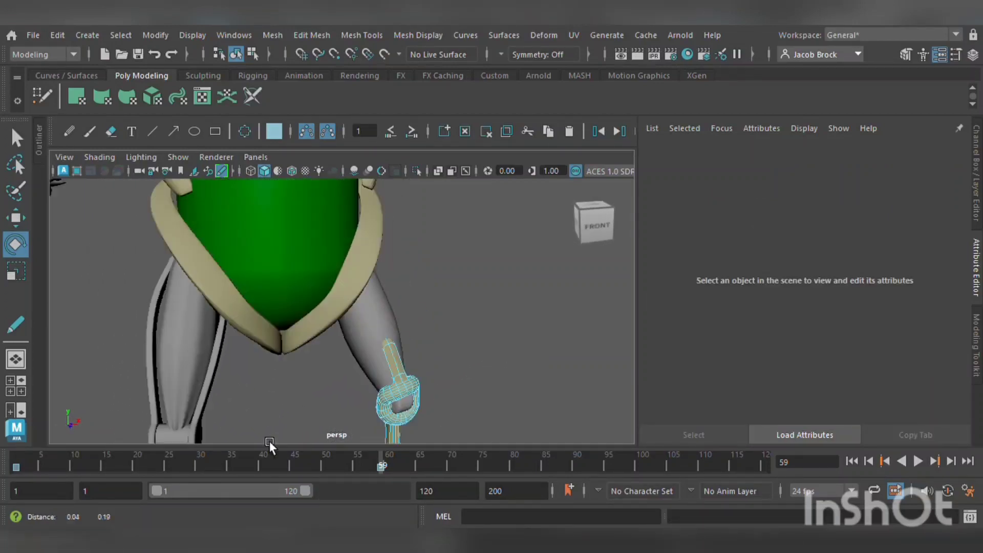
scroll(300, 319, "down", 4)
scroll(295, 324, "up", 3)
middle_click_drag(241, 328, 287, 346, "alt")
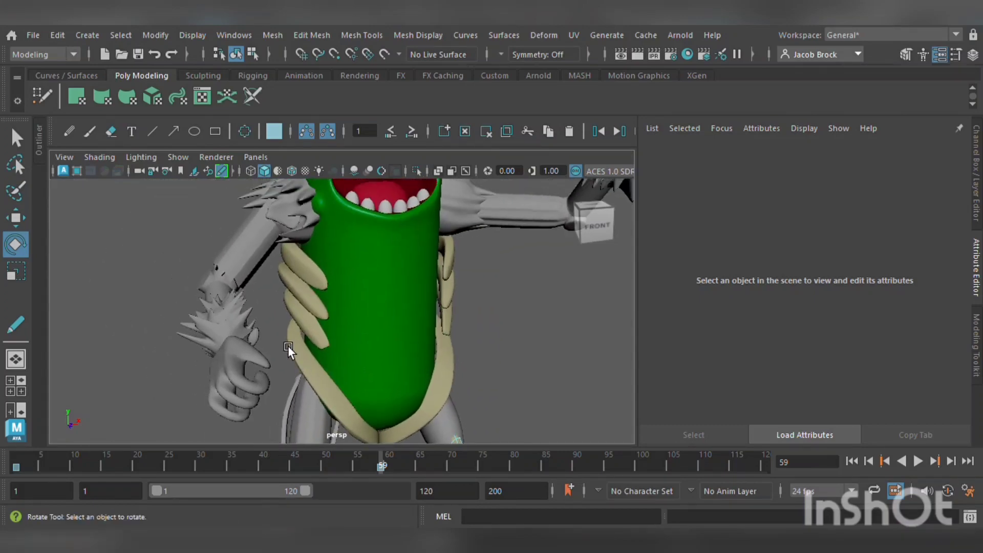
left_click_drag(287, 345, 351, 348, "alt")
left_click(360, 339)
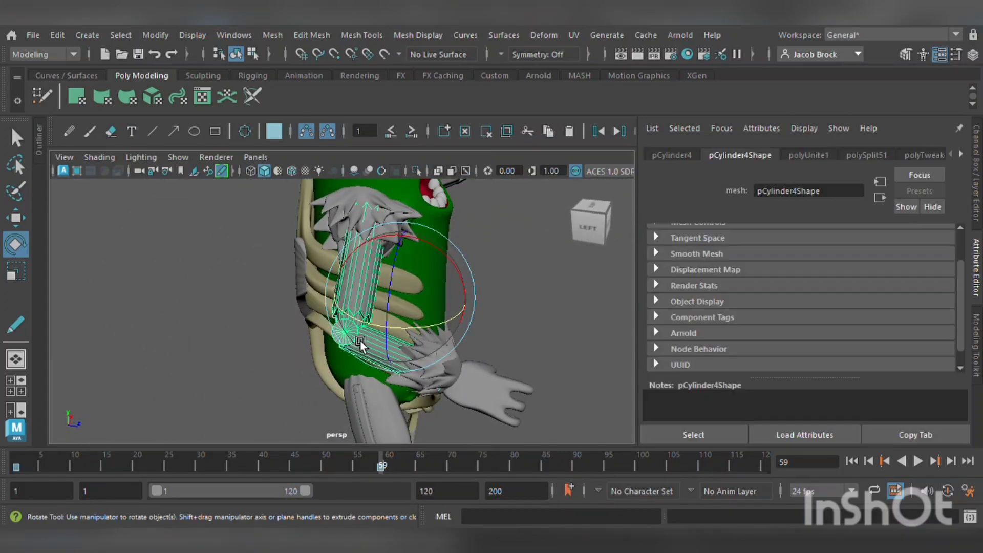
key("3")
scroll(380, 336, "up", 5)
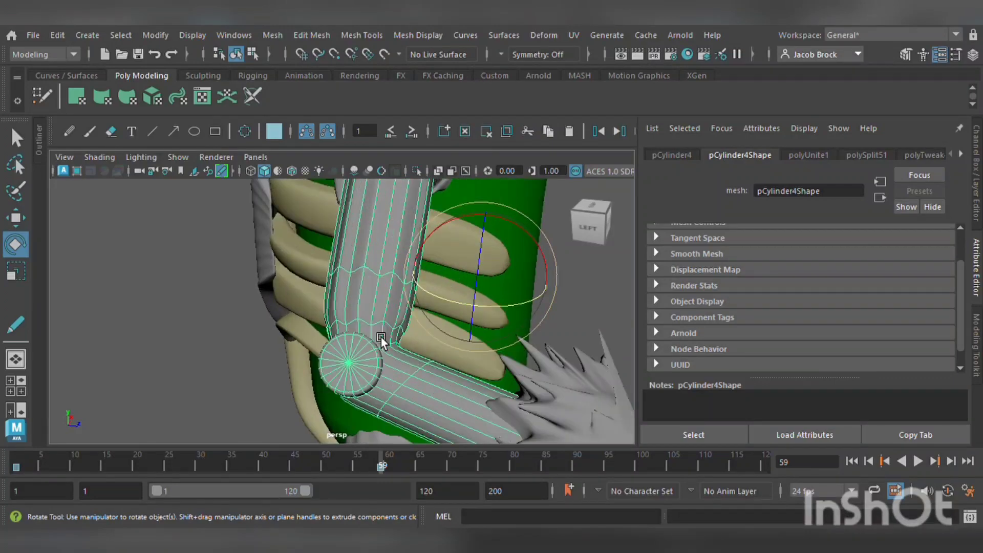
Select the elbow and forearm faces of the character's right arm, assign the existing pale beige material and clear the selection
left_click_drag(391, 352, 428, 355, "alt")
middle_click_drag(428, 355, 348, 351, "alt")
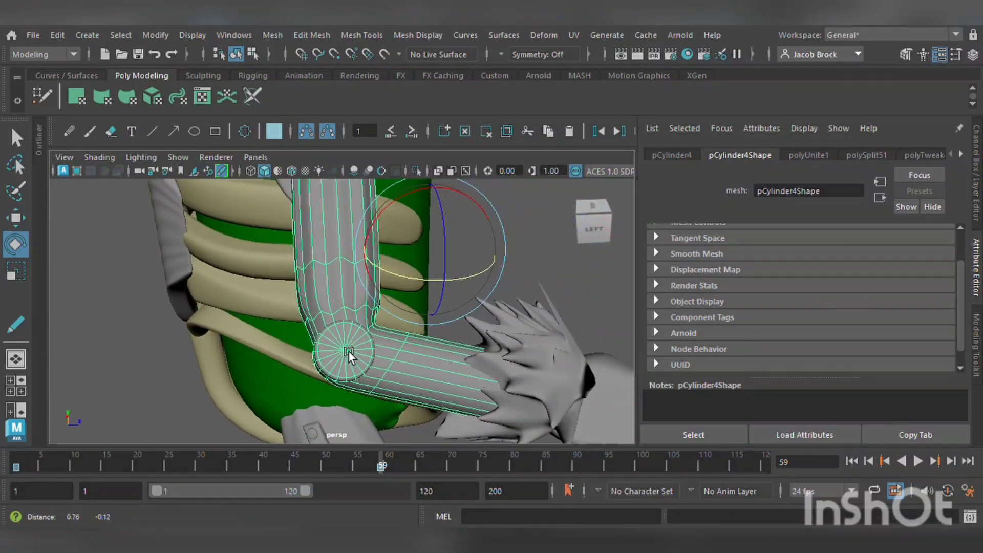
right_click_drag(326, 220, 327, 303)
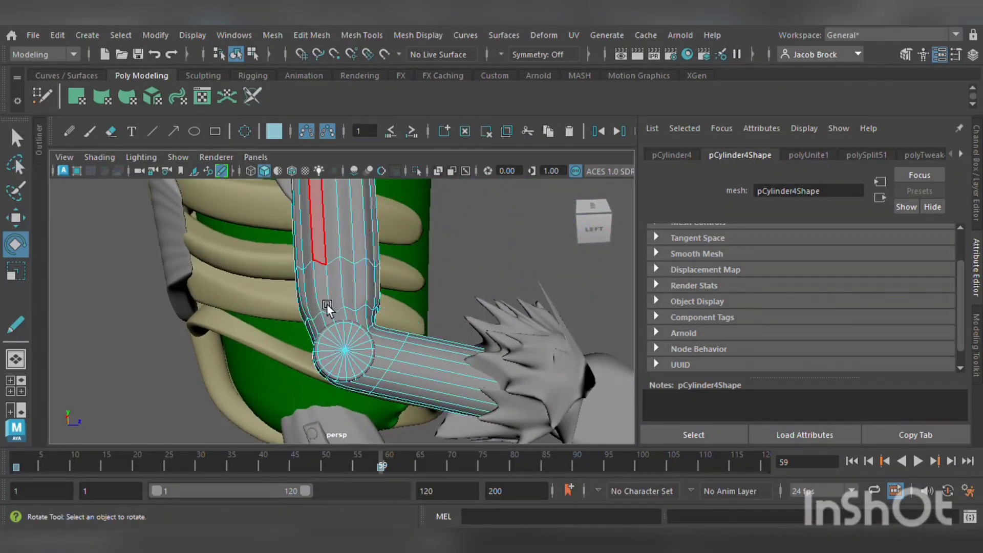
mouse_move(282, 337)
left_mouse_down()
mouse_move(466, 400)
mouse_move(433, 396)
left_mouse_up()
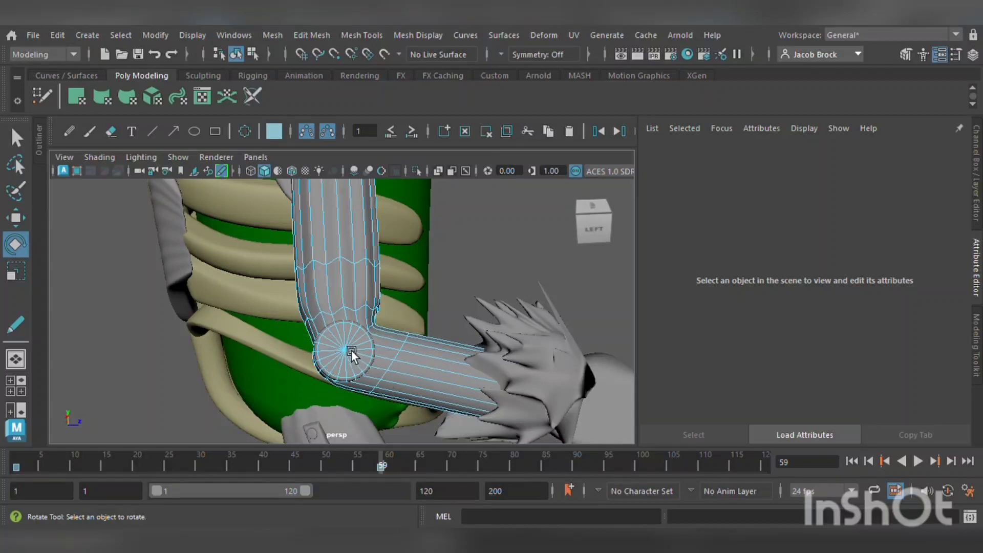
left_click(18, 194)
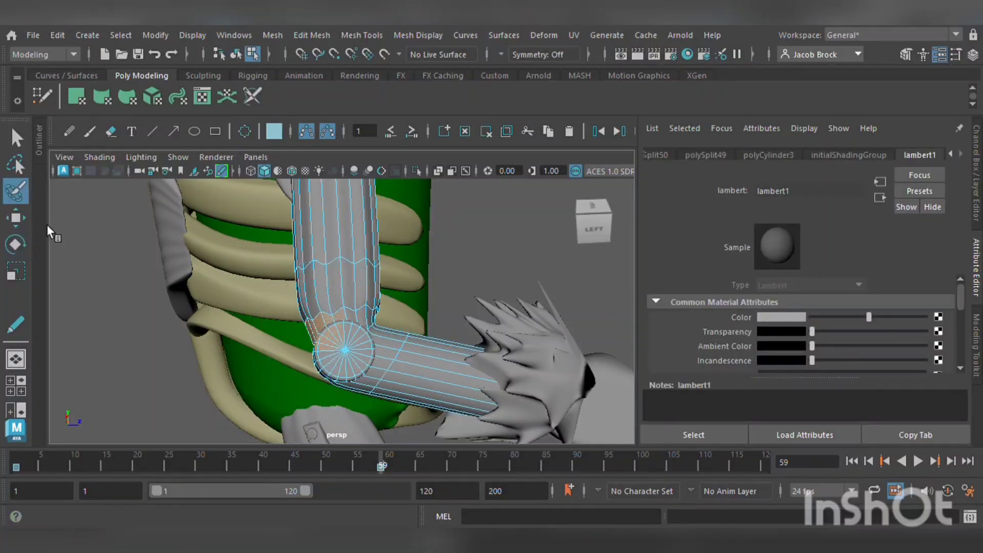
left_click(16, 164)
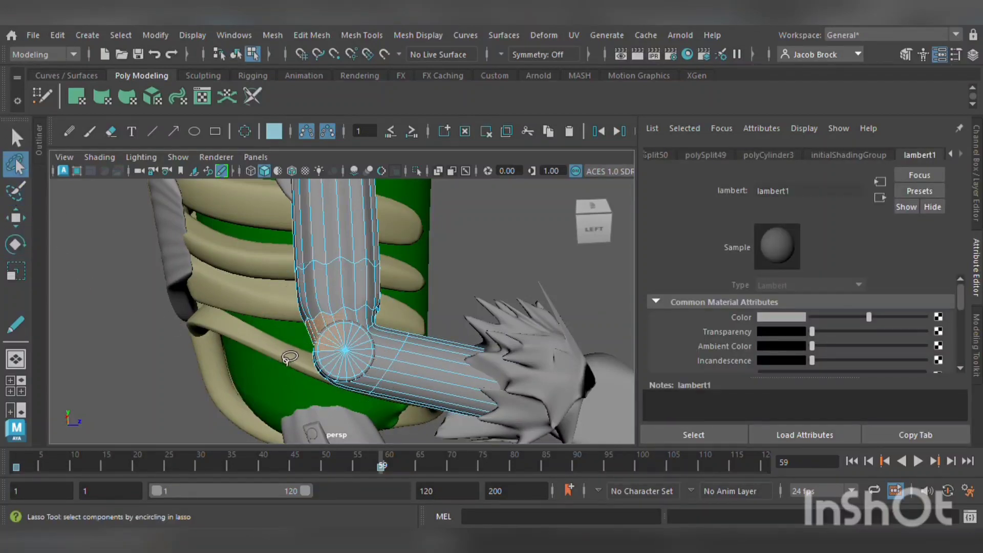
mouse_move(281, 350)
left_mouse_down()
mouse_move(322, 345)
mouse_move(354, 327)
mouse_move(435, 328)
mouse_move(569, 395)
mouse_move(518, 461)
mouse_move(355, 414)
mouse_move(284, 354)
left_mouse_up()
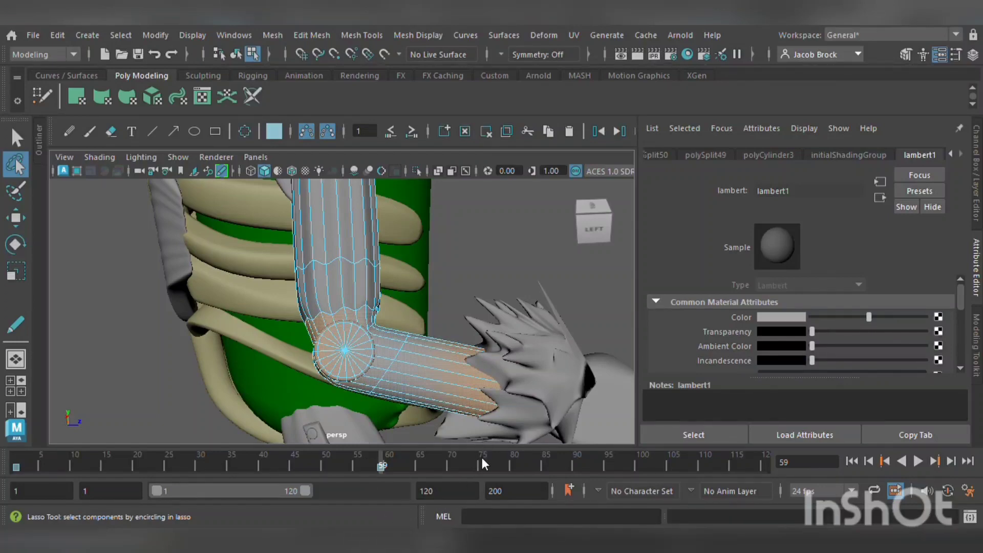
mouse_move(455, 387)
left_mouse_down("alt")
mouse_move(487, 391)
mouse_move(395, 384)
mouse_move(403, 385)
left_mouse_up("alt")
mouse_move(330, 382)
left_mouse_down("alt")
mouse_move(287, 345)
mouse_move(384, 393)
mouse_move(137, 268)
left_mouse_up("alt")
key("w")
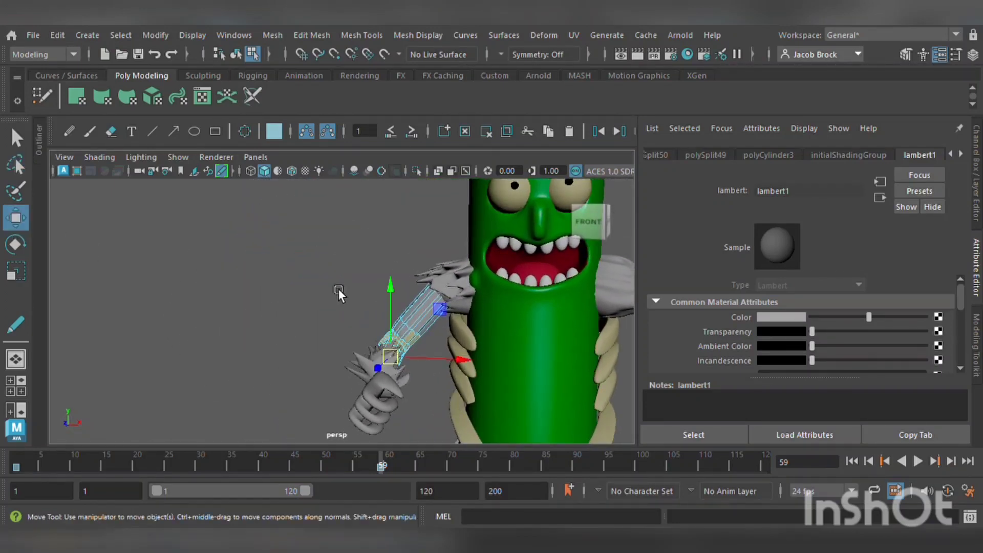
mouse_move(360, 256)
left_mouse_down()
mouse_move(464, 322)
mouse_move(467, 311)
mouse_move(361, 267)
left_mouse_up()
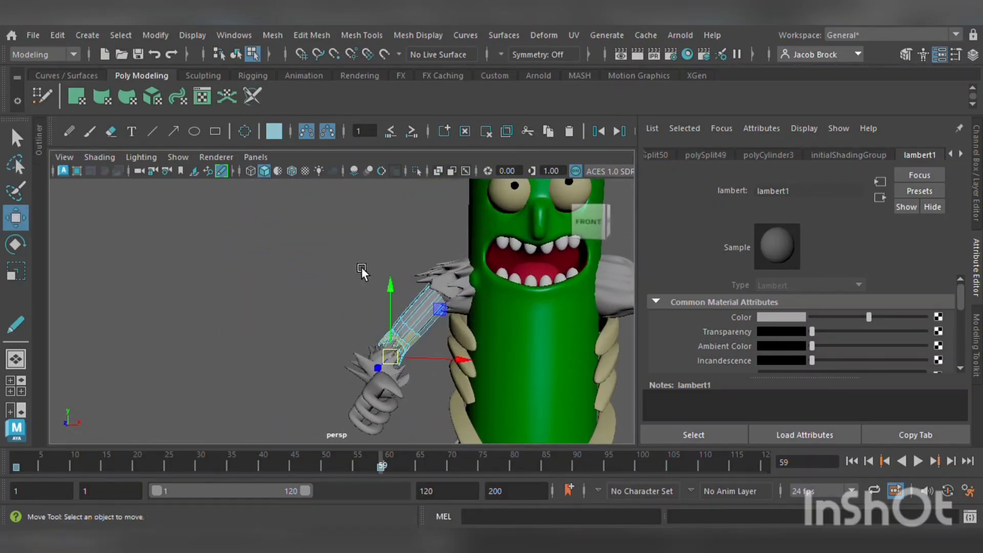
Lasso the remaining upper-arm faces of the right arm and assign a new Lambert material with a muted pinkish red color
left_click(16, 164)
mouse_move(377, 306)
left_mouse_down()
mouse_move(422, 348)
mouse_move(458, 346)
mouse_move(479, 294)
mouse_move(384, 310)
mouse_move(392, 326)
left_mouse_up()
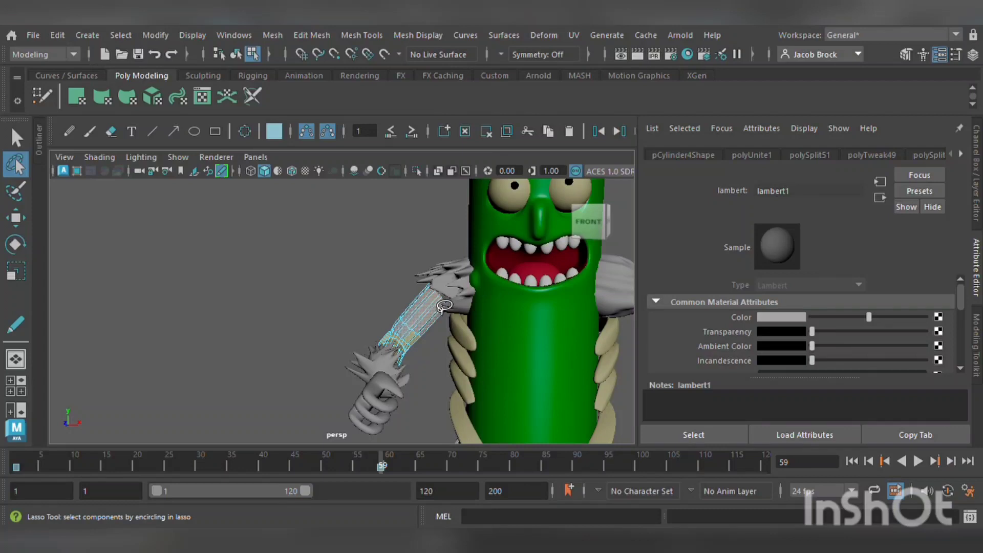
scroll(443, 306, "up", 5)
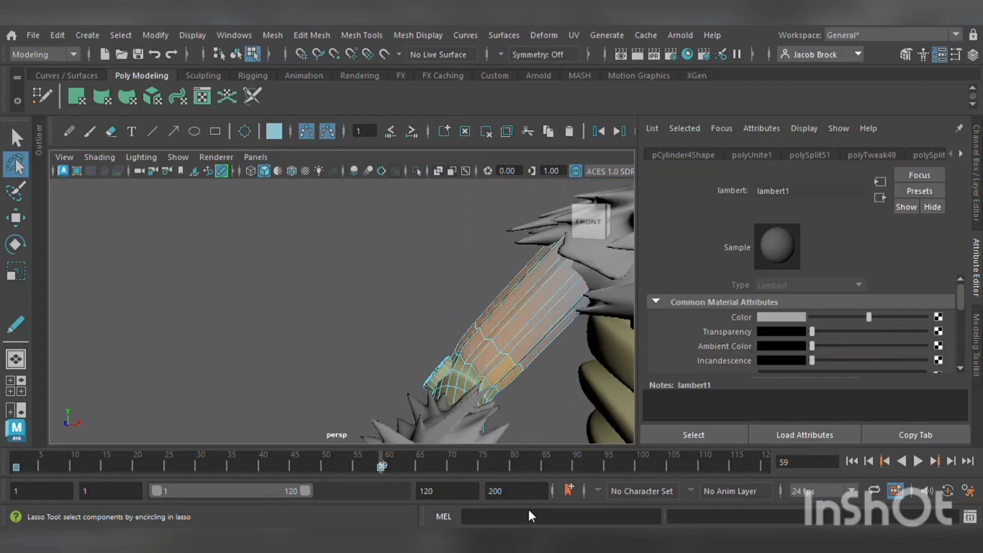
left_click(437, 299)
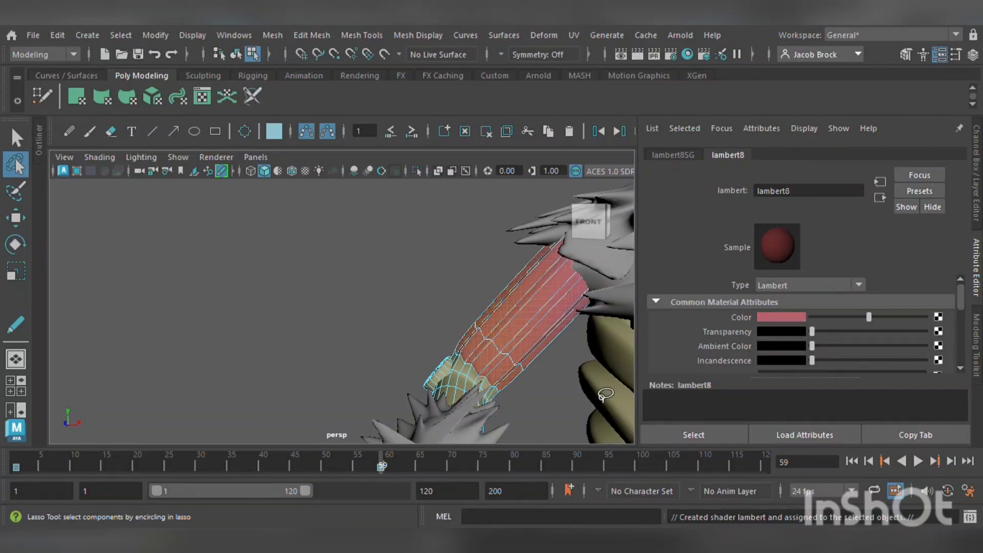
left_click(15, 217)
left_click(253, 293)
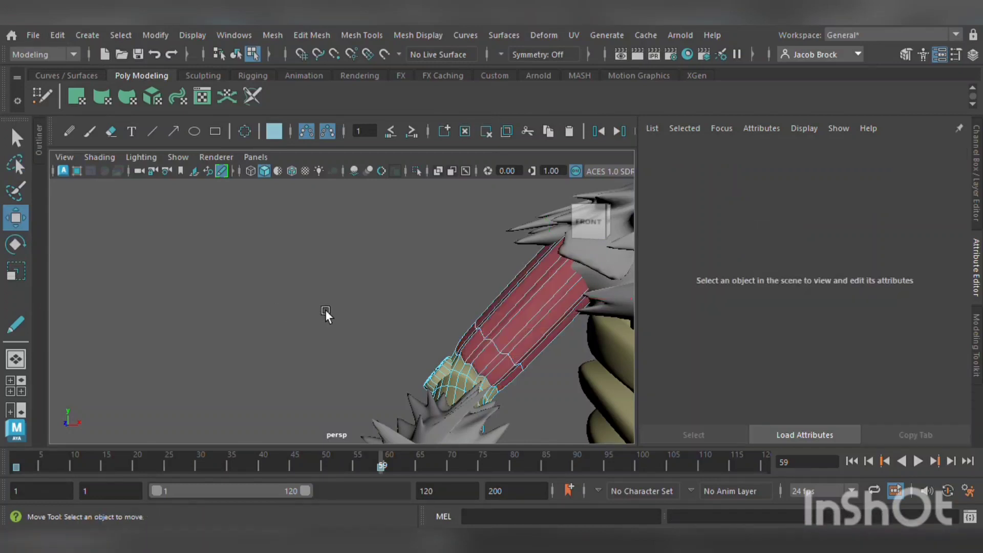
scroll(380, 293, "down", 3)
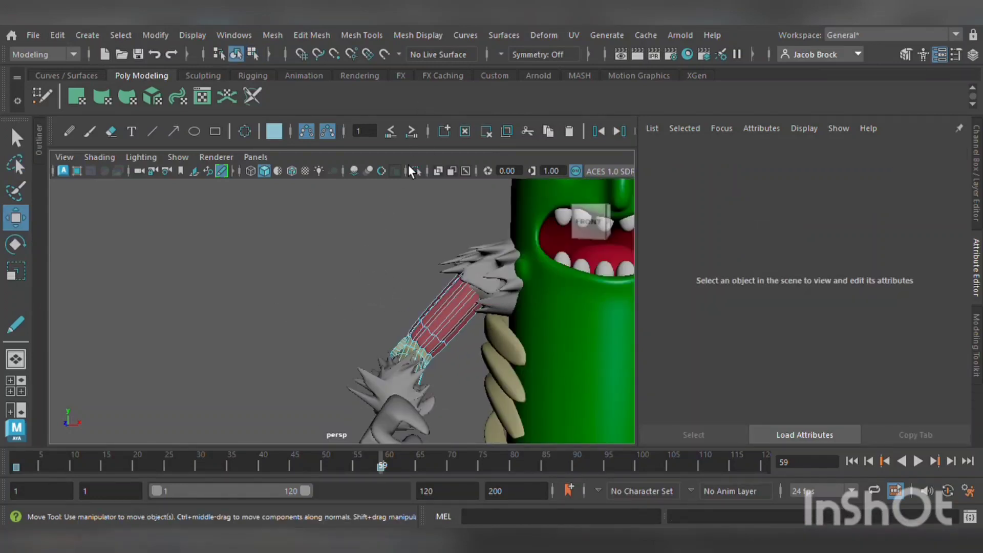
Select the character's left arm mesh and frame its elbow from the front
left_click_drag(476, 327, 539, 335, "alt")
left_click(504, 319)
scroll(543, 328, "up", 5)
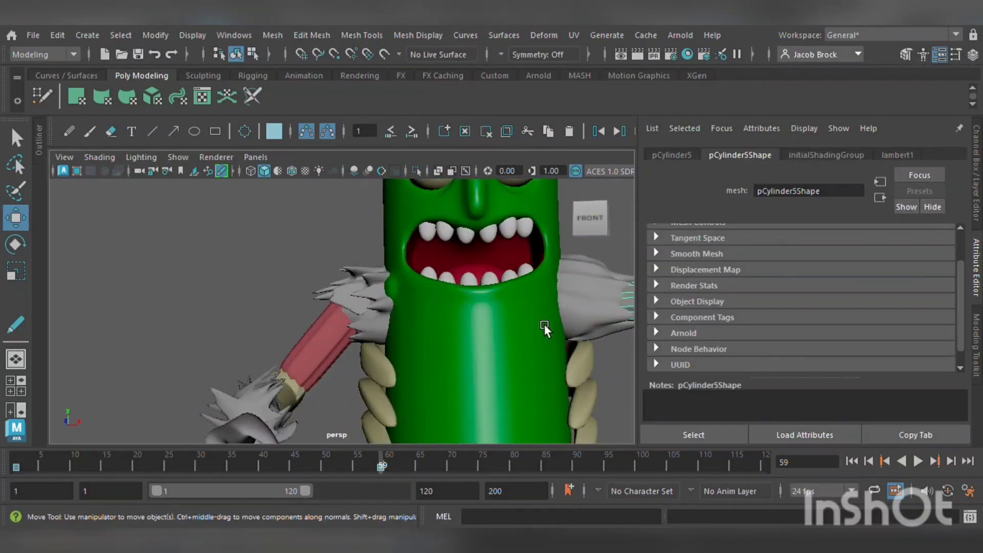
middle_click_drag(544, 339, 409, 354, "alt")
left_click_drag(471, 381, 509, 375, "alt")
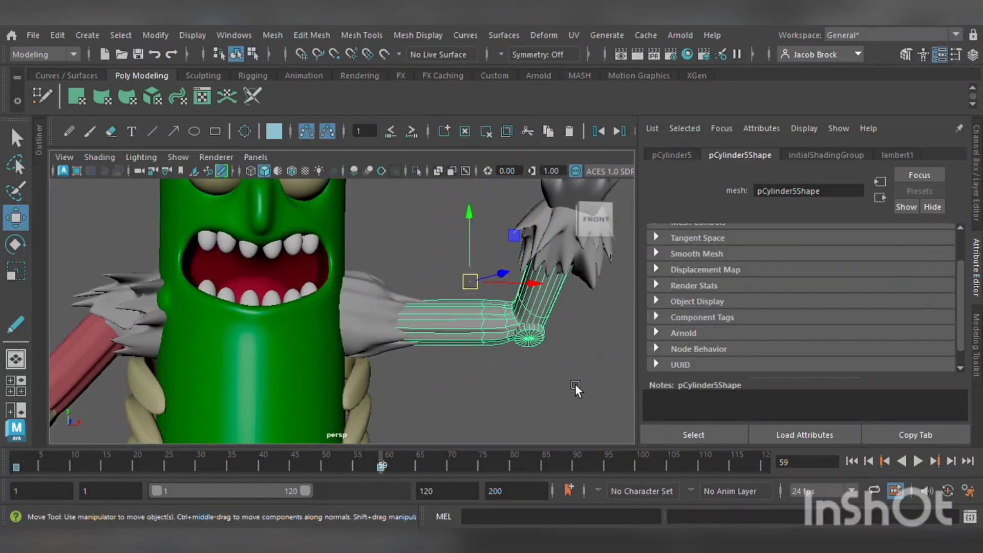
left_click_drag(575, 384, 494, 346, "alt")
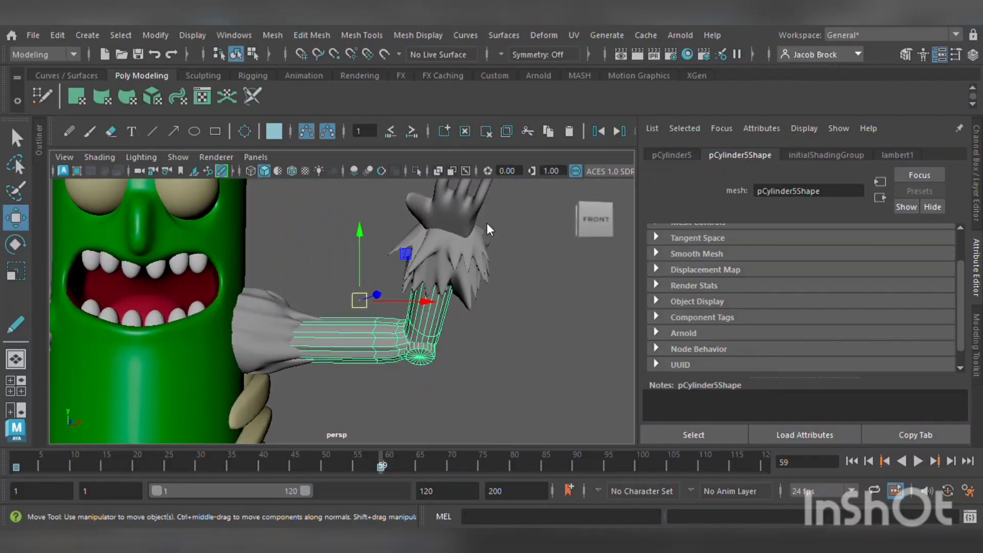
Switch the left arm mesh to face selection and select its forearm and elbow faces
left_click(401, 242)
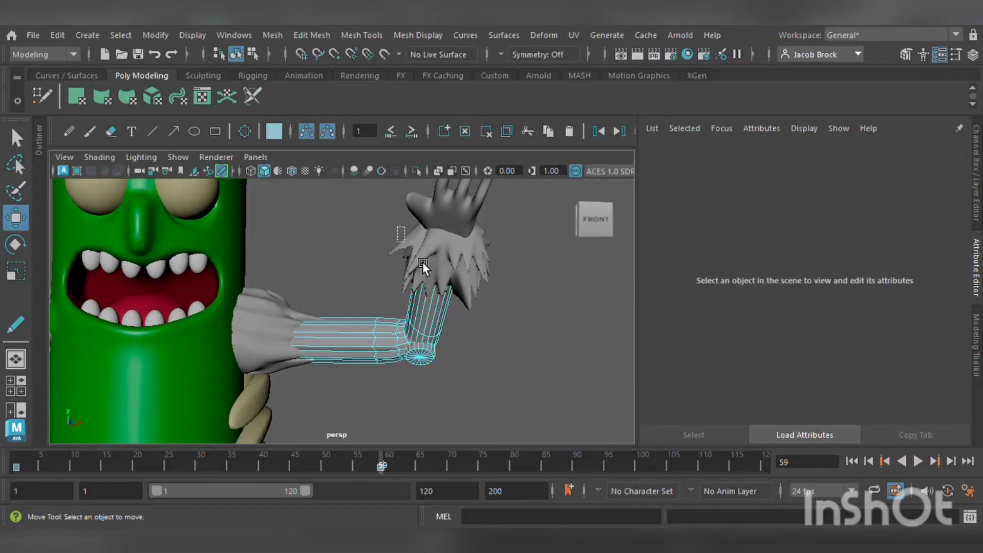
left_click_drag(422, 262, 499, 443)
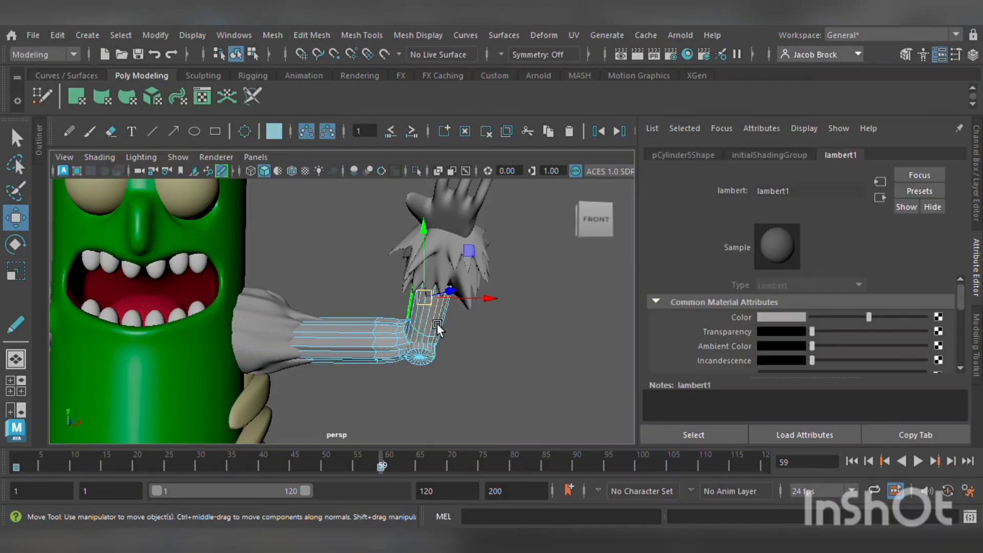
left_click(518, 324)
left_click_drag(511, 220, 438, 425)
scroll(445, 415, "up", 8)
middle_click_drag(453, 406, 312, 319, "alt")
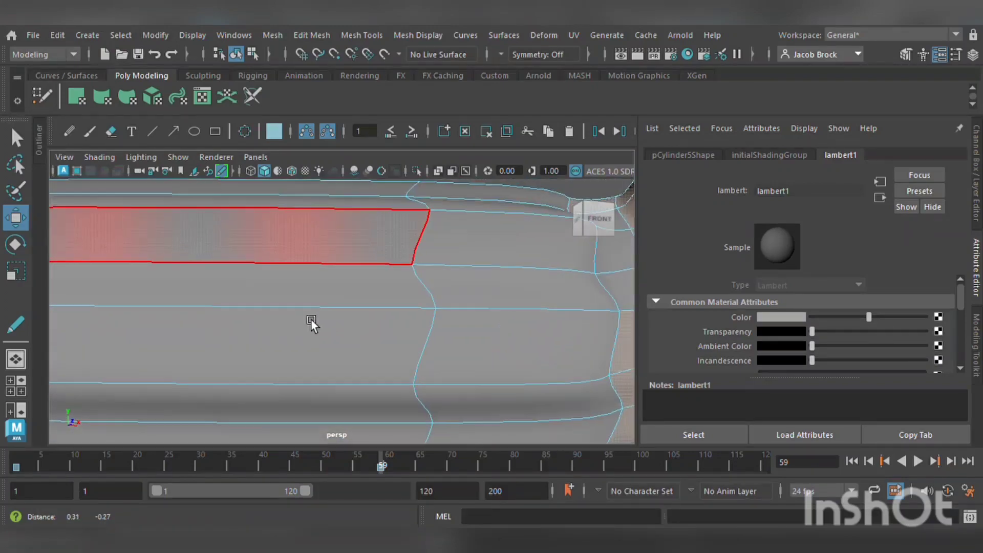
Remove the stray upper-arm faces around the left elbow from the selection and assign the existing pale beige lambert6 material
scroll(321, 315, "down", 5)
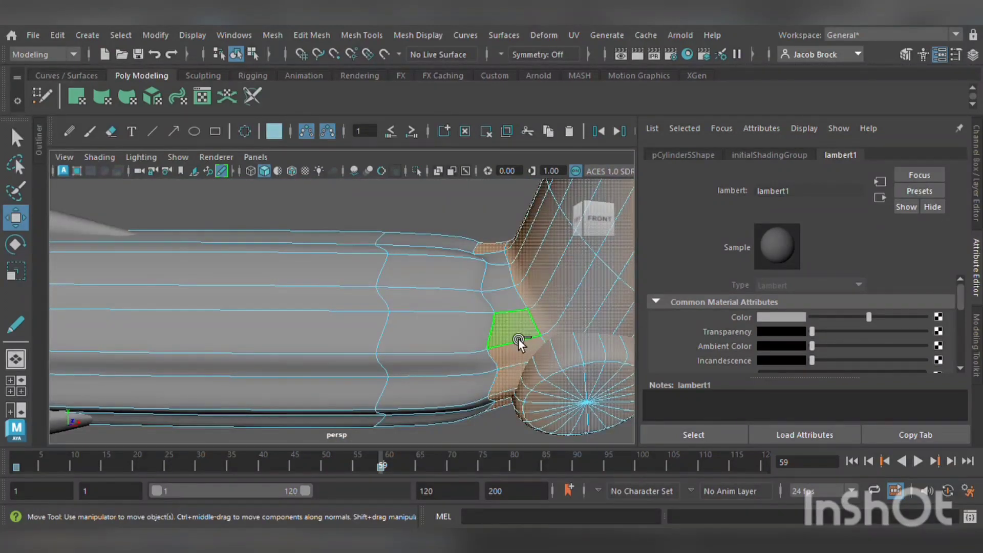
left_click_drag(518, 339, 364, 385, "alt")
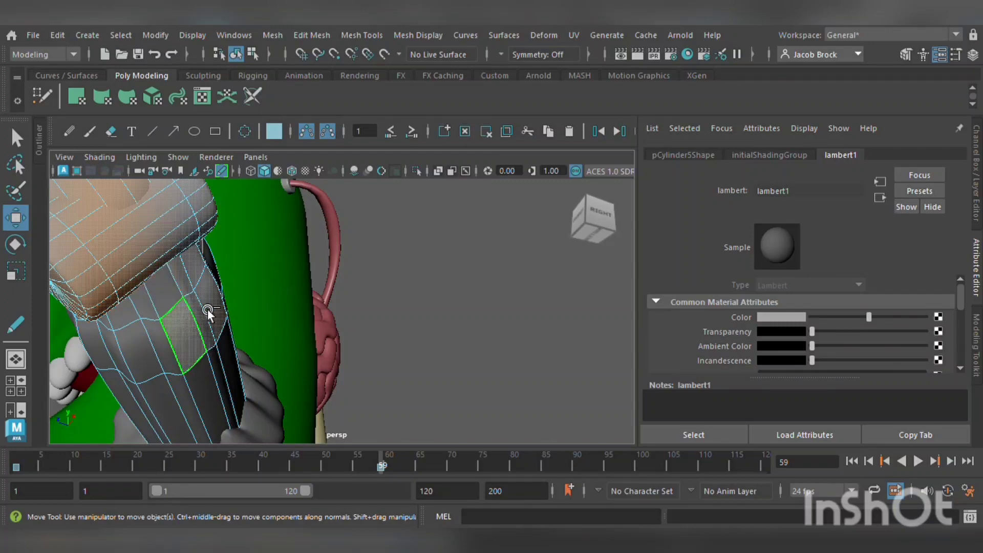
left_click_drag(201, 290, 188, 331, "alt")
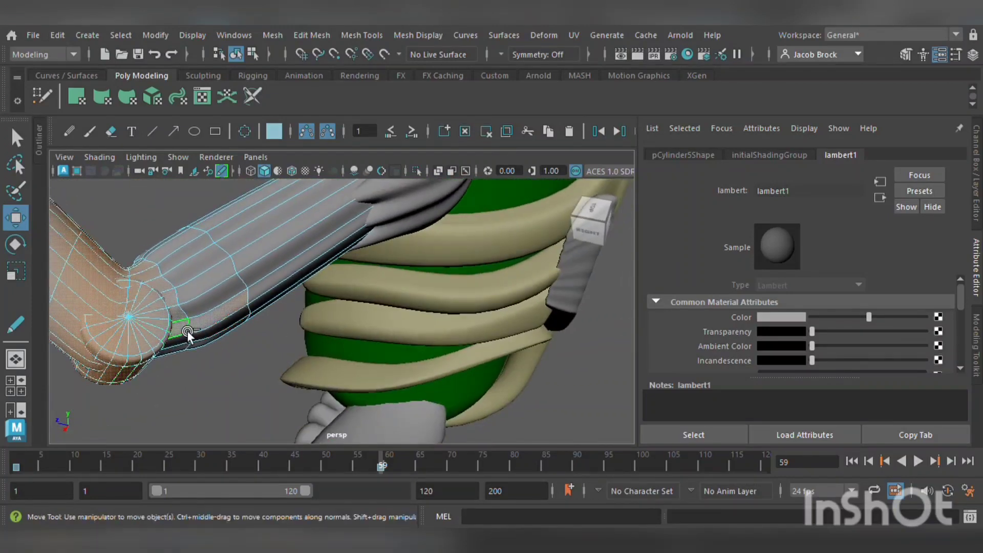
left_click(181, 302, "ctrl")
left_click(167, 286, "ctrl")
left_click(155, 272, "ctrl")
left_click_drag(166, 296, 201, 364, "alt")
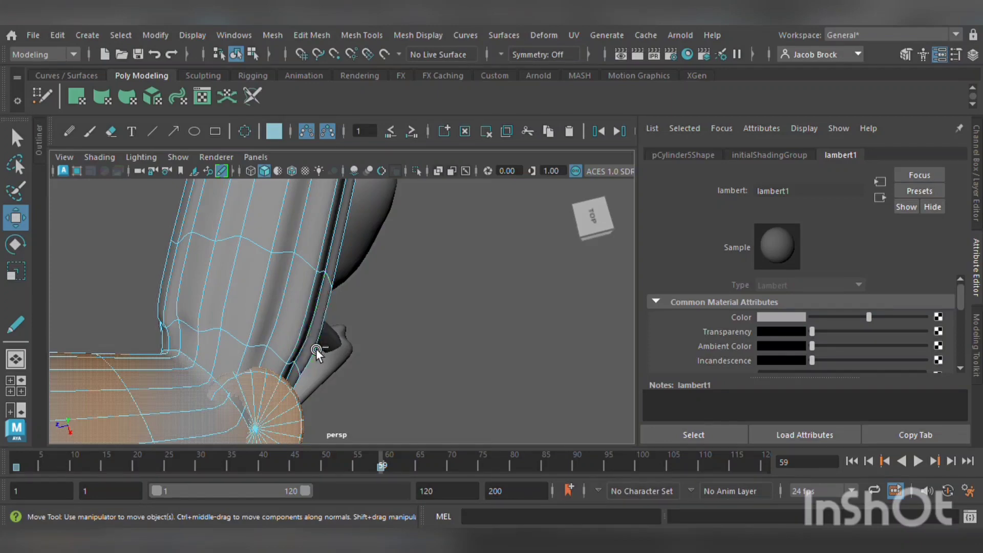
left_click_drag(315, 349, 481, 259, "alt")
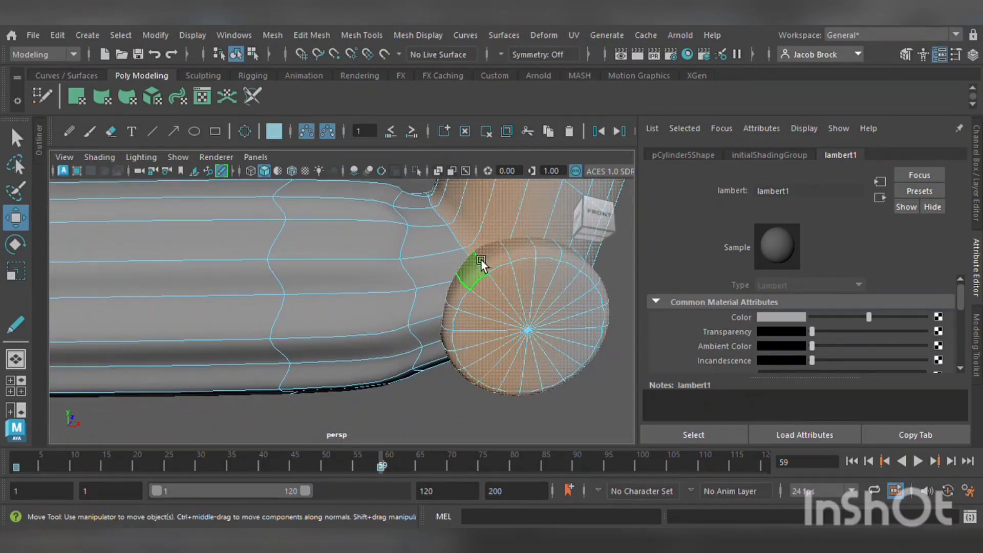
right_click_drag(480, 259, 376, 313, "alt")
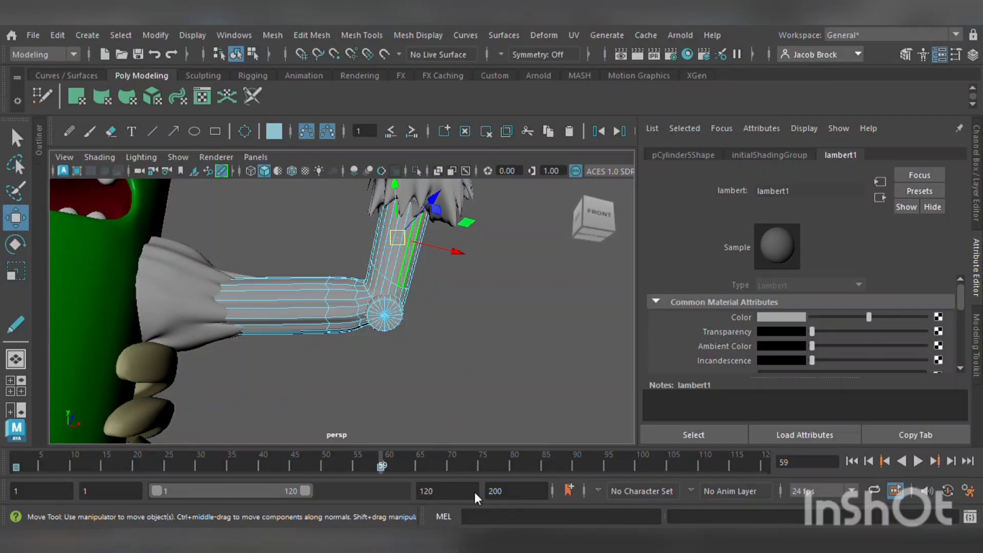
left_click(501, 455)
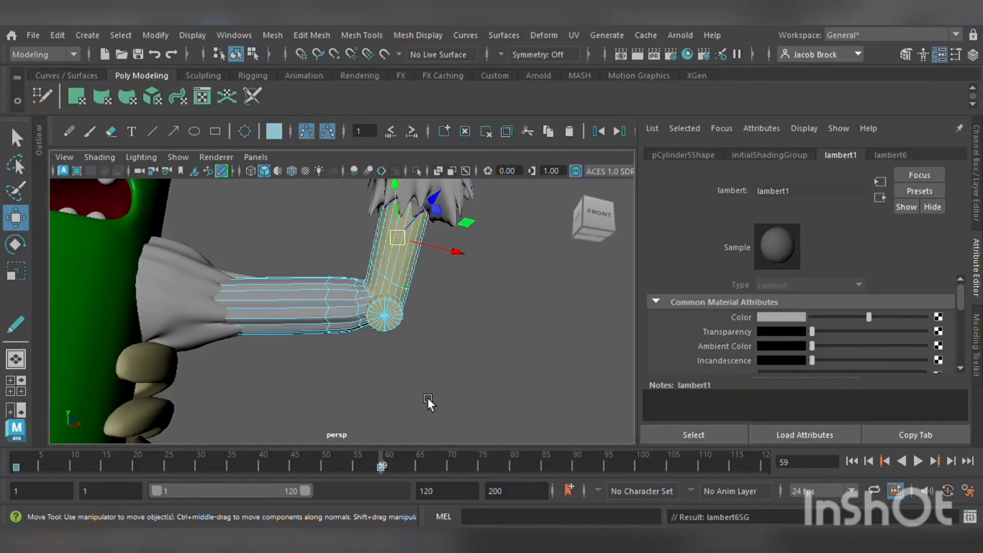
Invert the face selection to the left upper arm, assign the existing pinkish red lambert8 material, and return to object selection with nothing selected
middle_click_drag(427, 397, 511, 416, "alt")
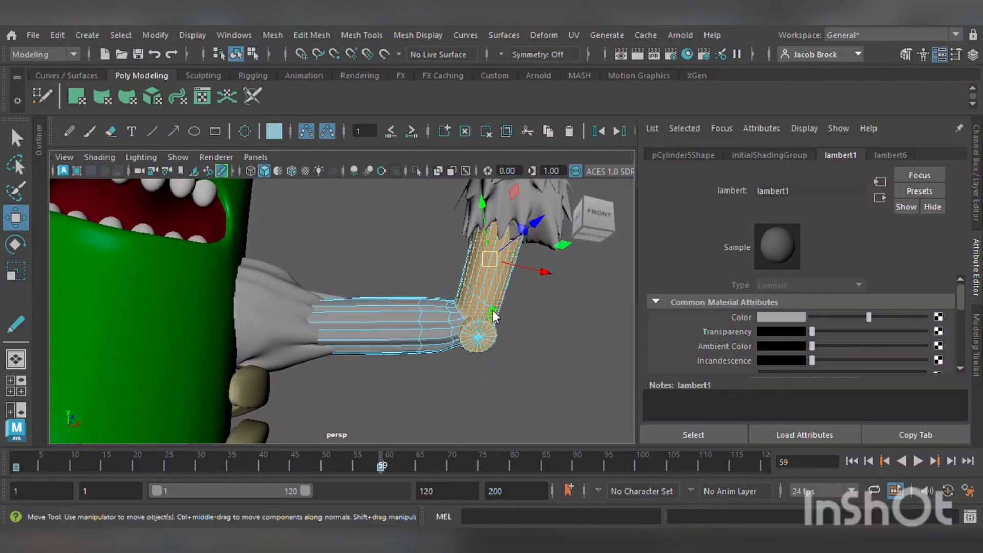
key("ctrl+shift+i")
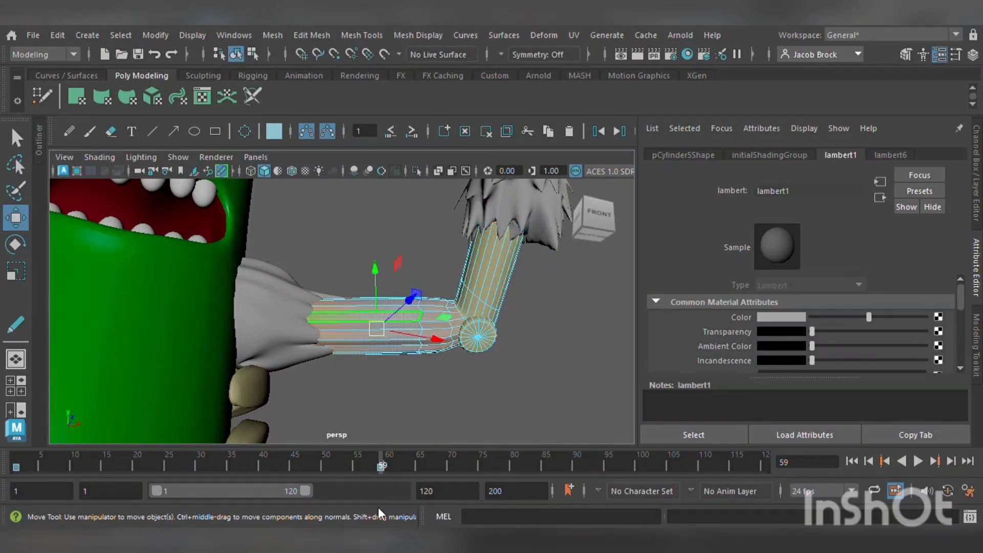
left_click(445, 483)
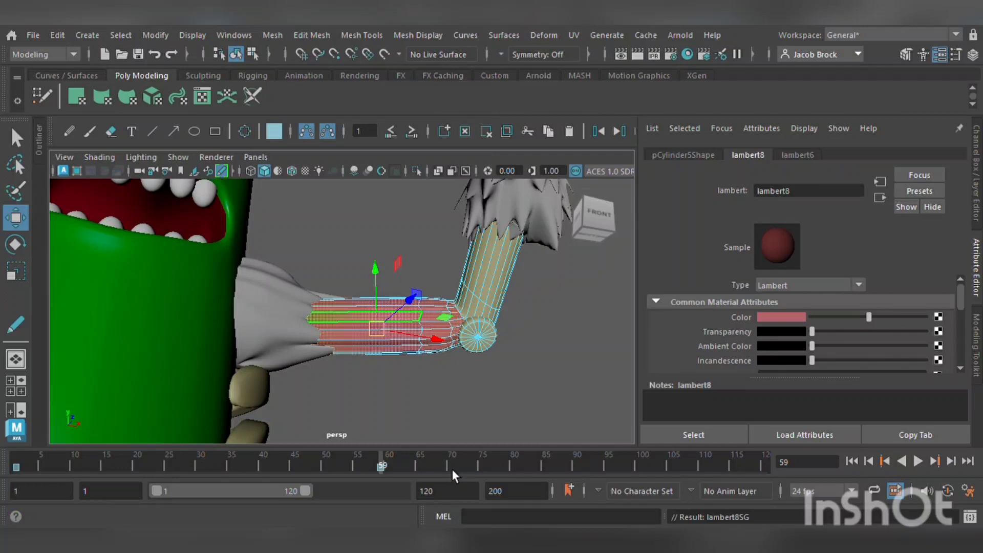
left_click(281, 313)
left_click(265, 268)
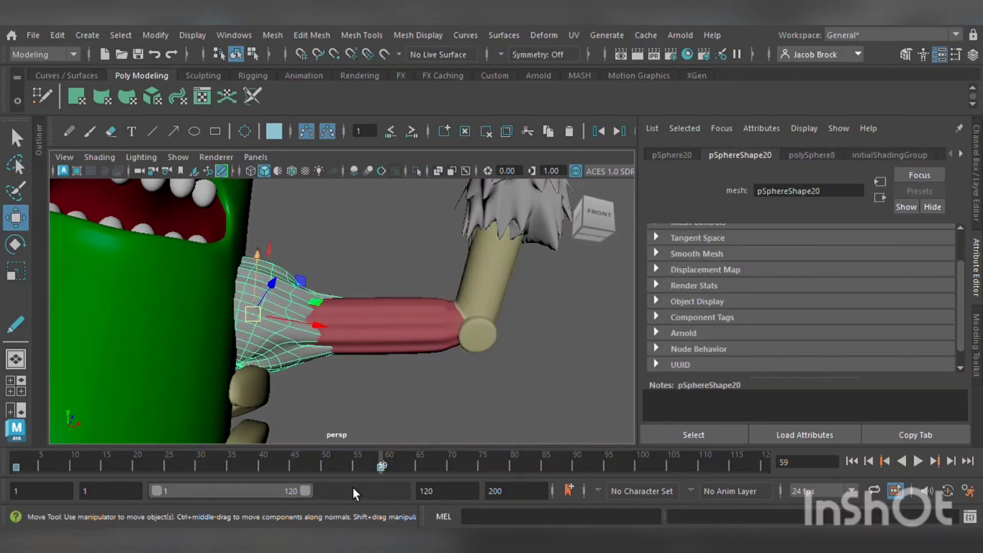
left_click(421, 385)
Assign a new Lambert material to the spiky cuff at the right wrist, set its color to dark gray and deselect it
scroll(420, 383, "down", 5)
left_click_drag(415, 376, 358, 309, "alt")
scroll(377, 391, "down", 3)
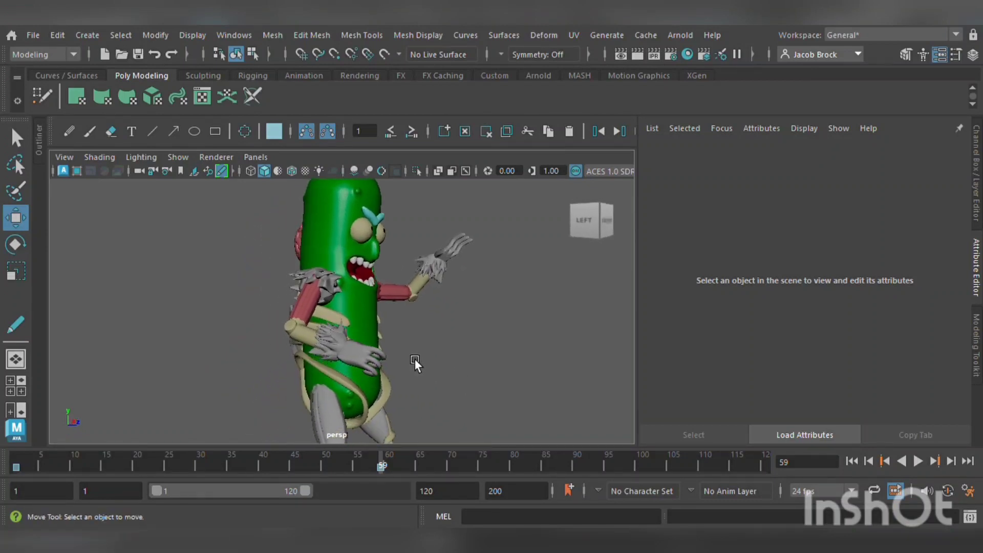
scroll(350, 389, "up", 5)
left_click(343, 393)
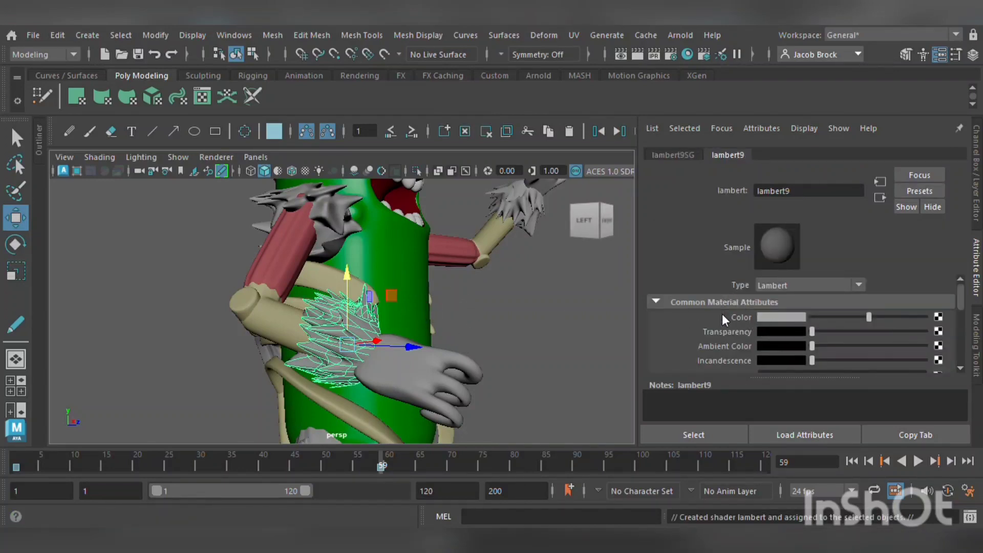
left_click(738, 291)
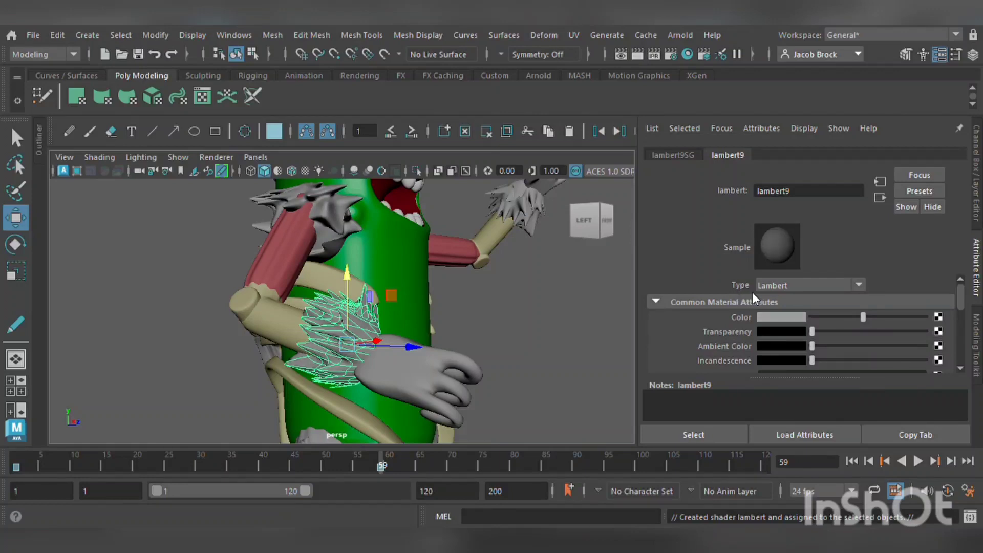
left_click(751, 292)
left_click(539, 334)
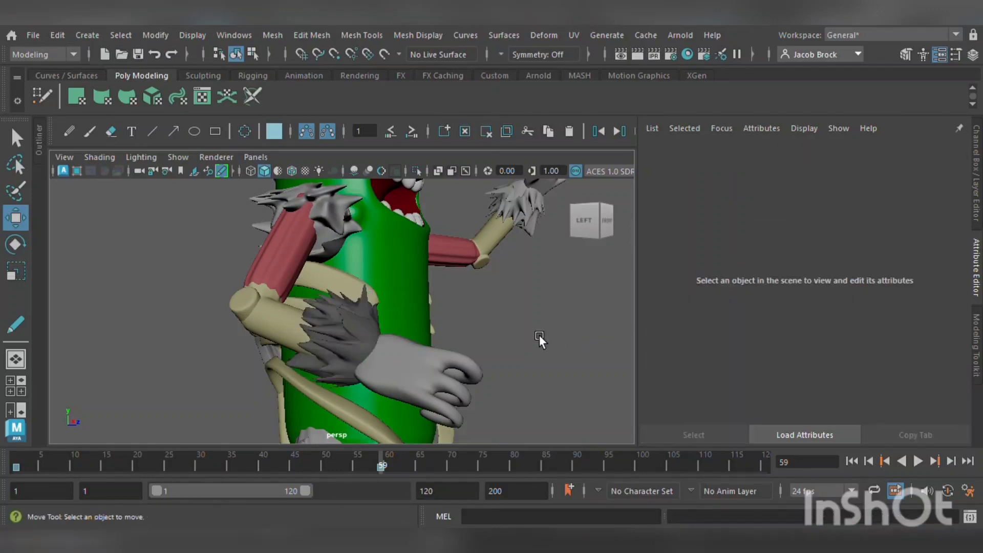
Assign the existing dark gray lambert9 material to the spiky fur at the right shoulder and the cuff at the left wrist
left_click(342, 200)
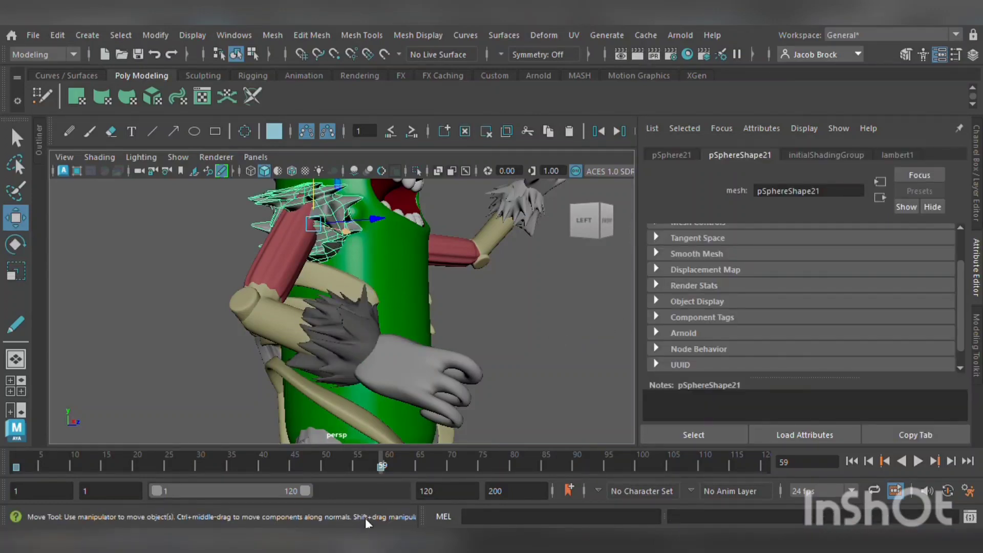
left_click(485, 483)
left_click(533, 215)
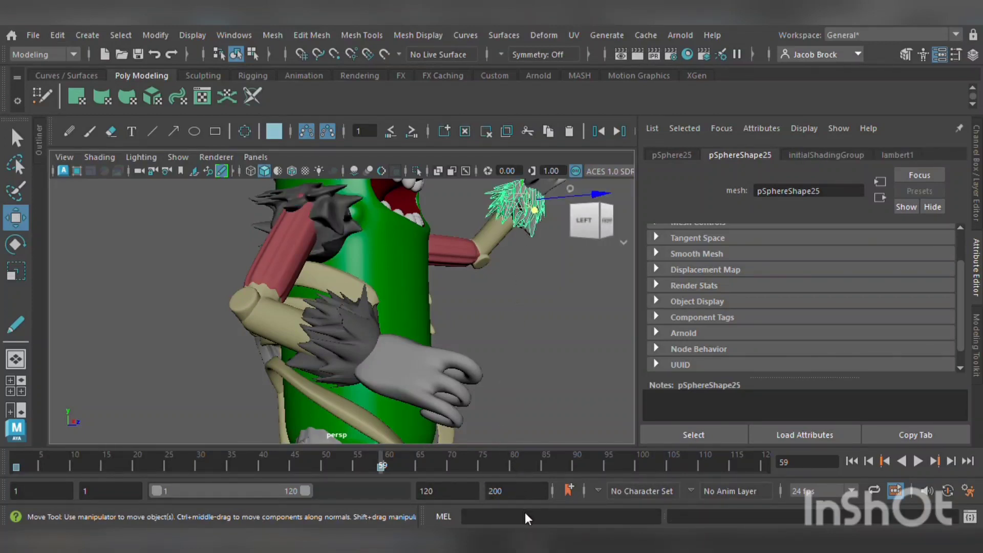
left_click(621, 479)
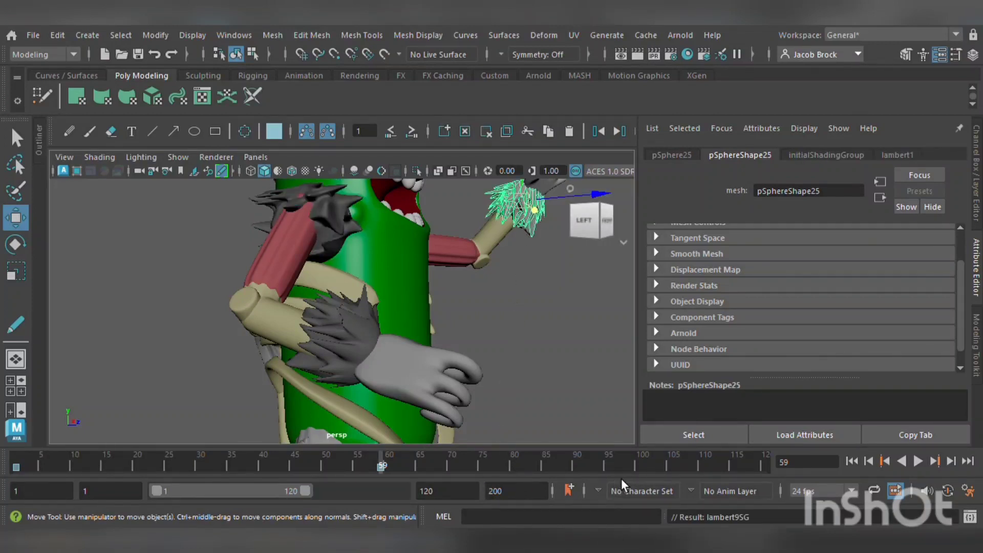
left_click(340, 209)
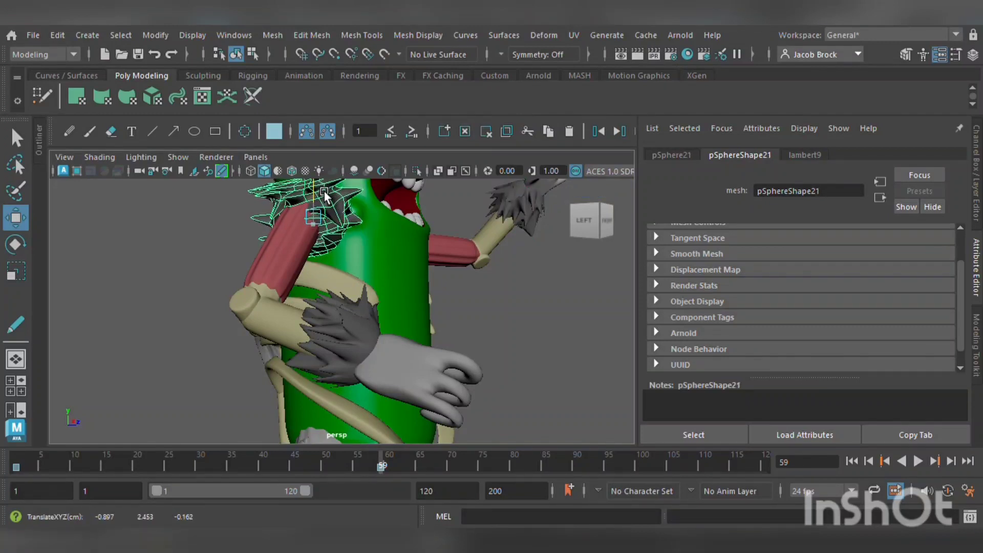
left_click(503, 305)
Switch the left thigh mesh to edge selection and select alternating lengthwise edge loops along its front
left_click_drag(535, 302, 459, 248, "alt")
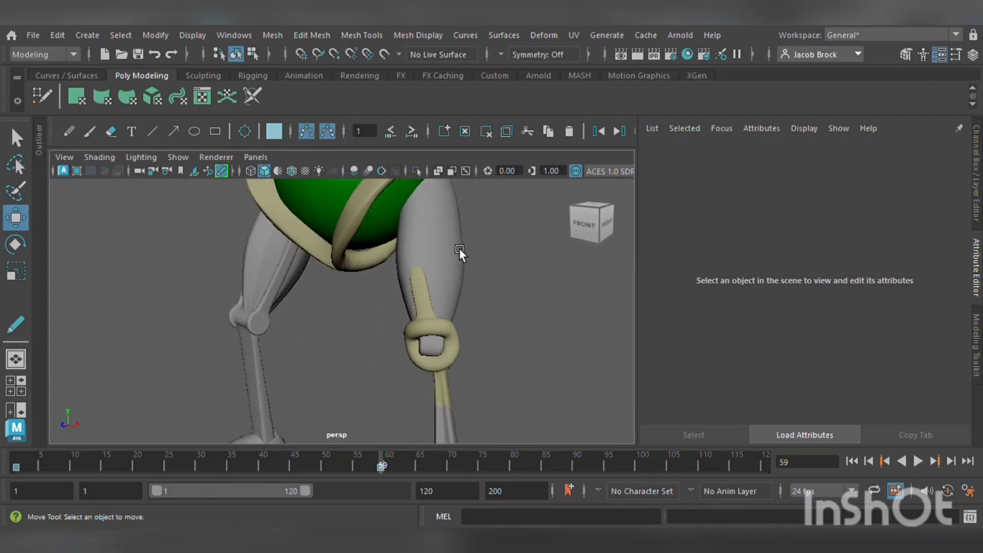
left_click(457, 257)
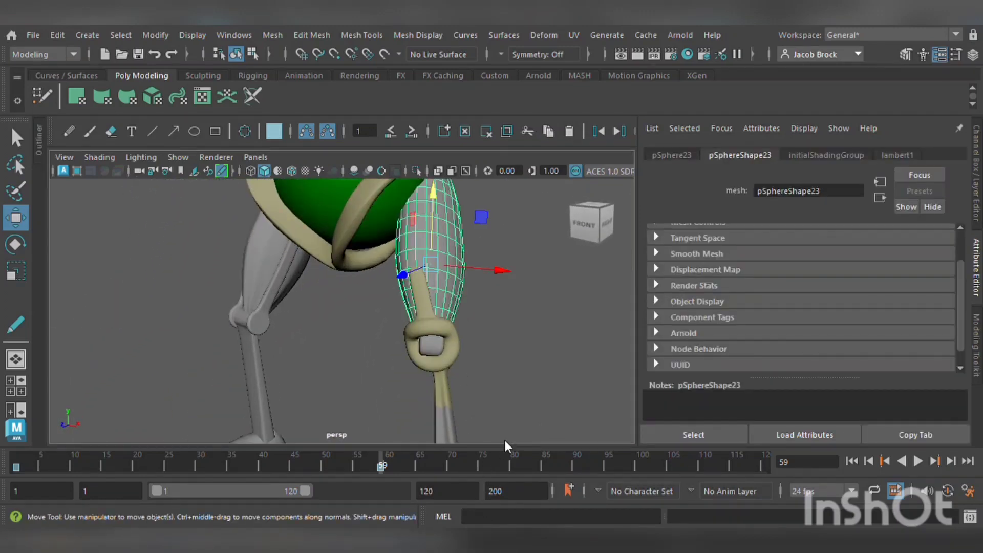
scroll(482, 246, "up", 5)
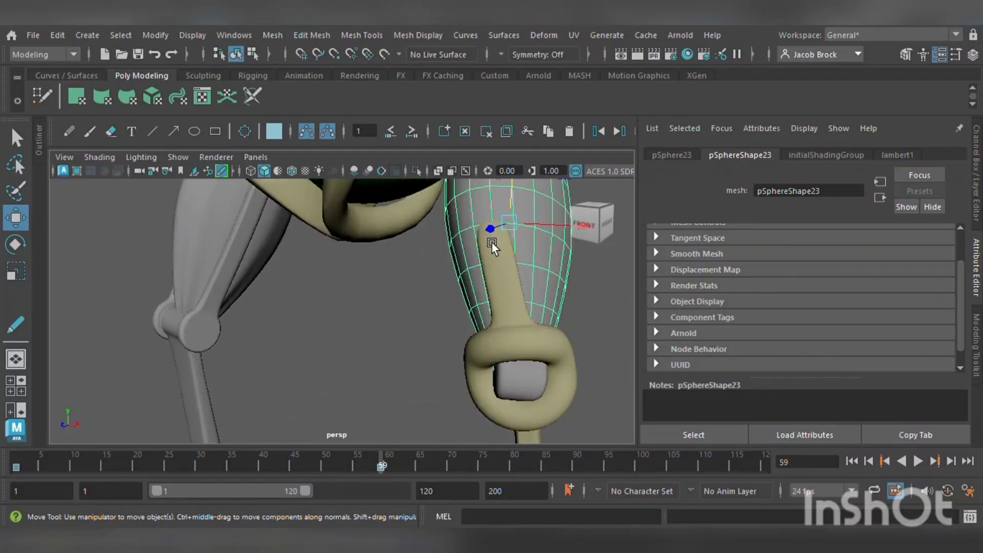
middle_click_drag(492, 244, 392, 399, "alt")
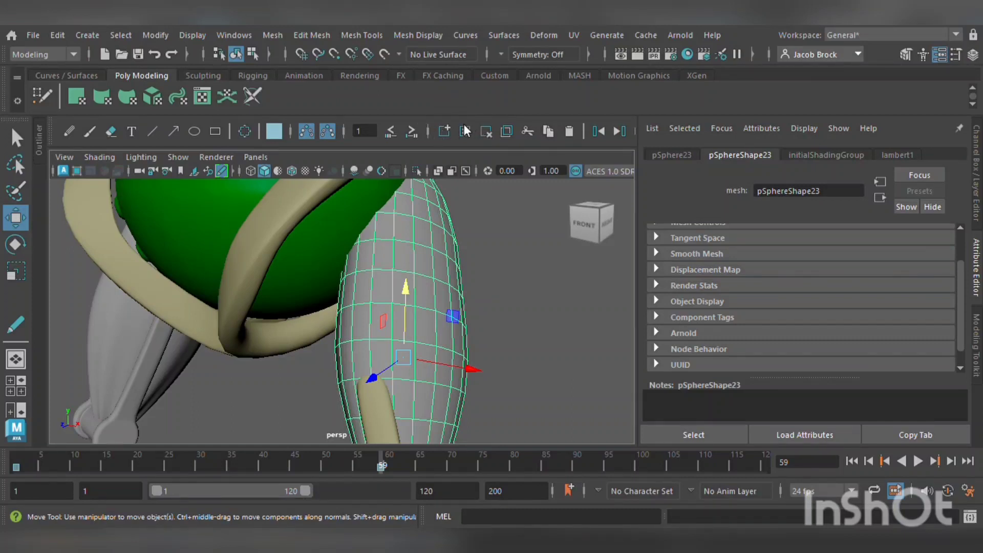
key("F11")
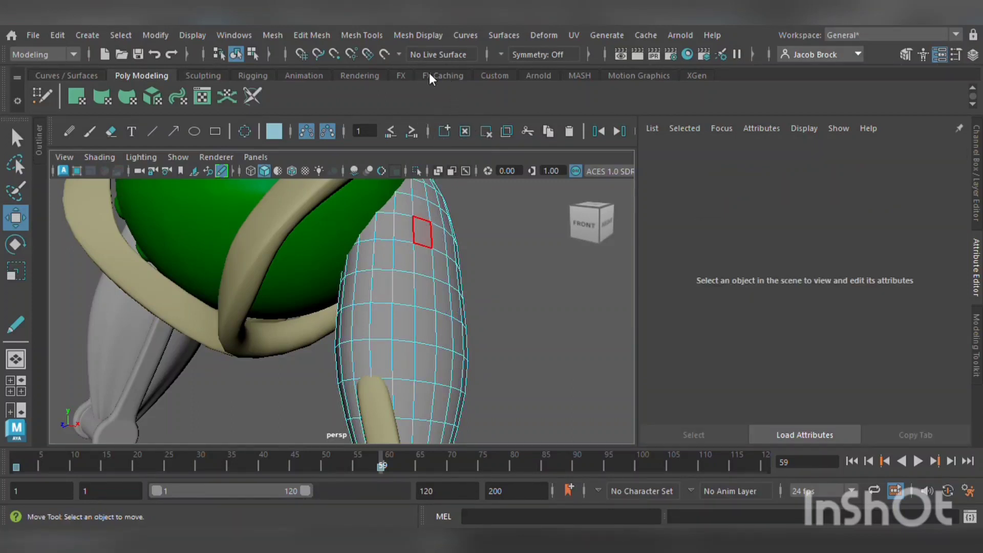
left_click(405, 281)
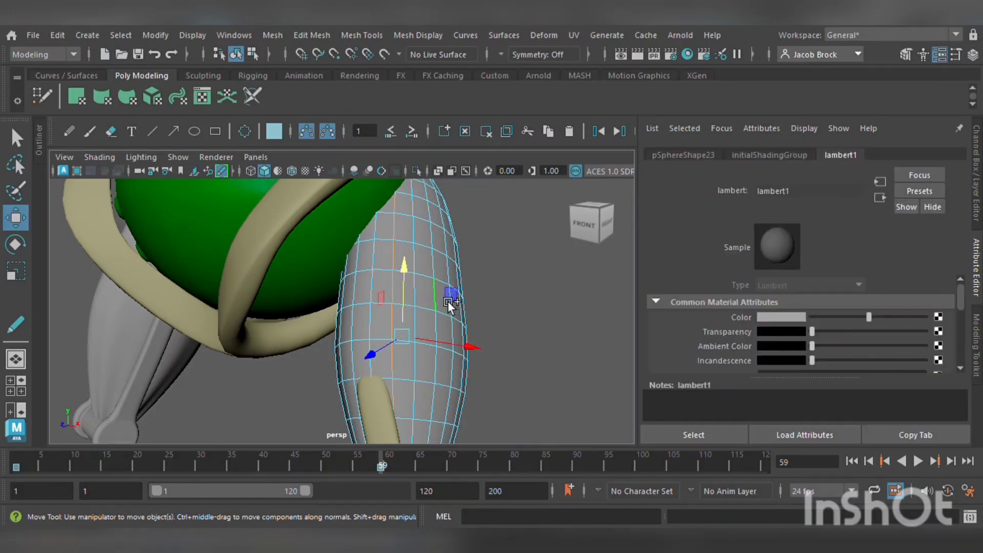
double_click(449, 301, "shift")
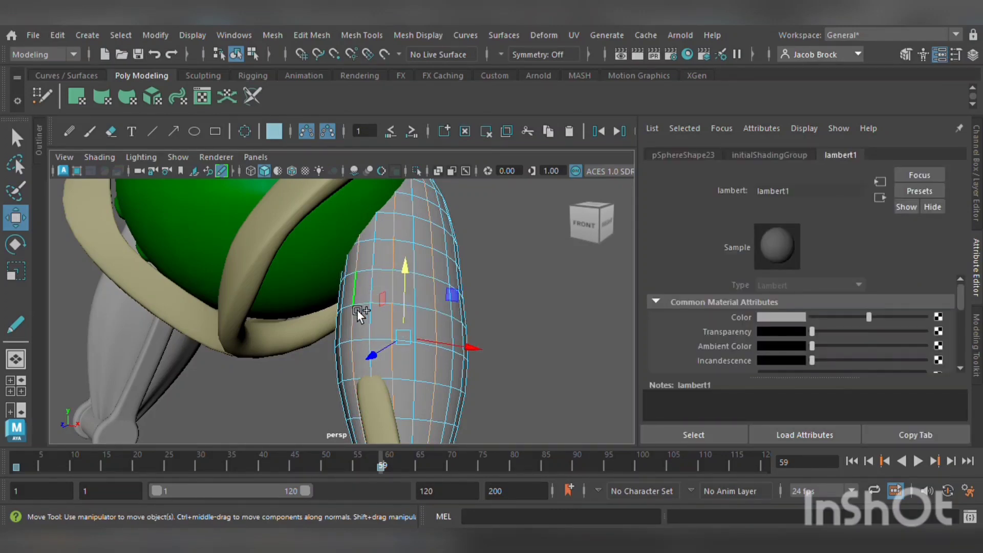
double_click(350, 308, "shift")
Add alternating lengthwise edge loops on the outer and back sides of the left thigh to the selection
left_click_drag(472, 324, 361, 279, "alt")
key("Caps_Lock")
double_click(372, 284)
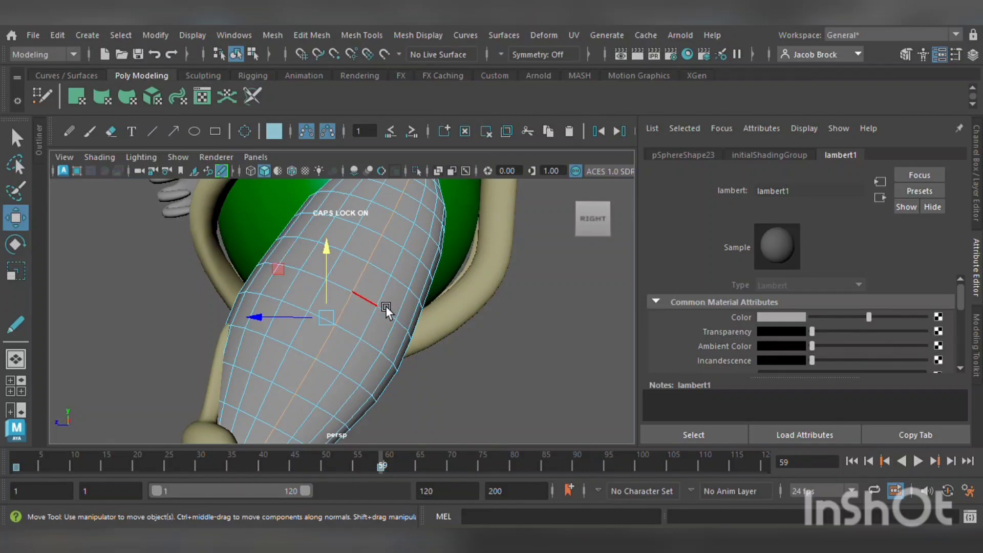
key("ctrl+z")
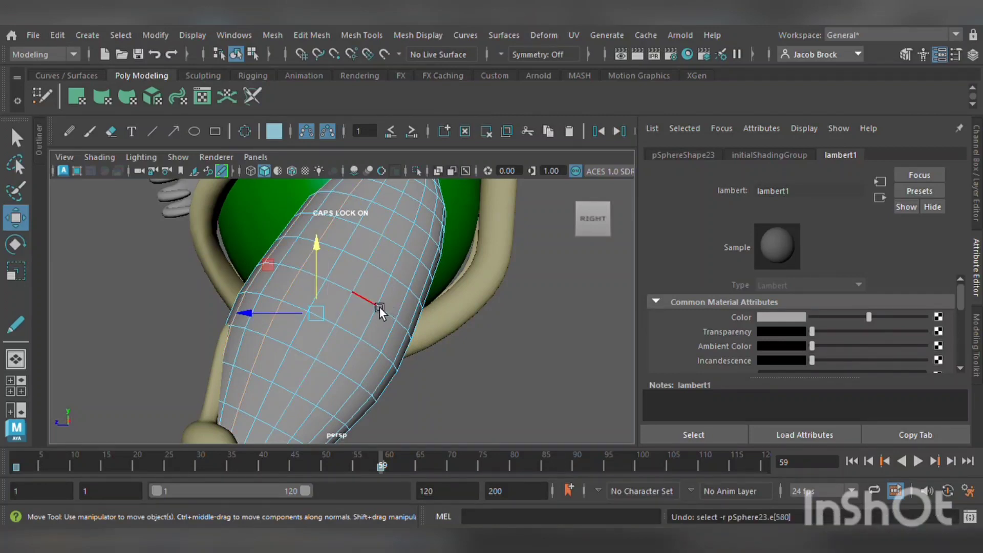
double_click(369, 287)
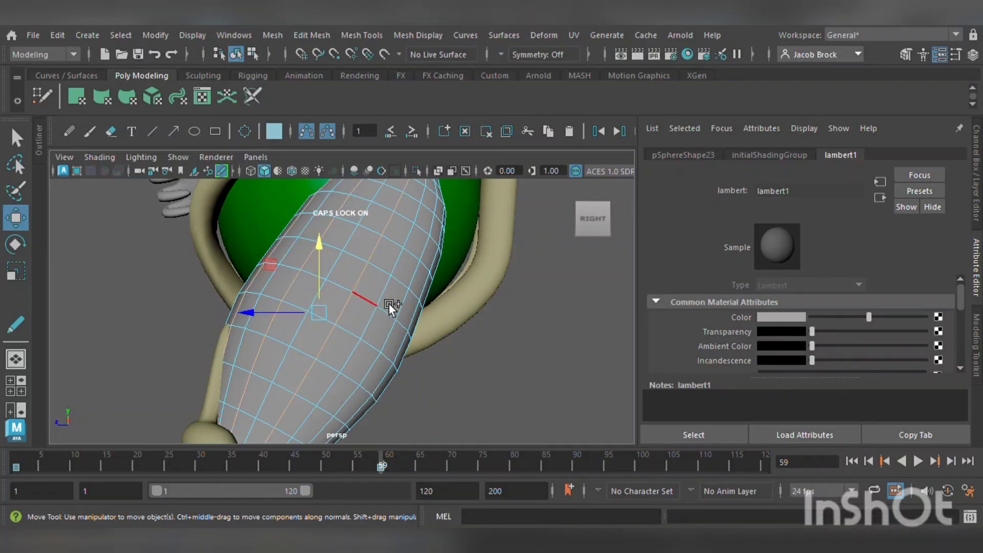
left_click_drag(401, 347, 334, 342, "alt")
double_click(296, 307, "shift")
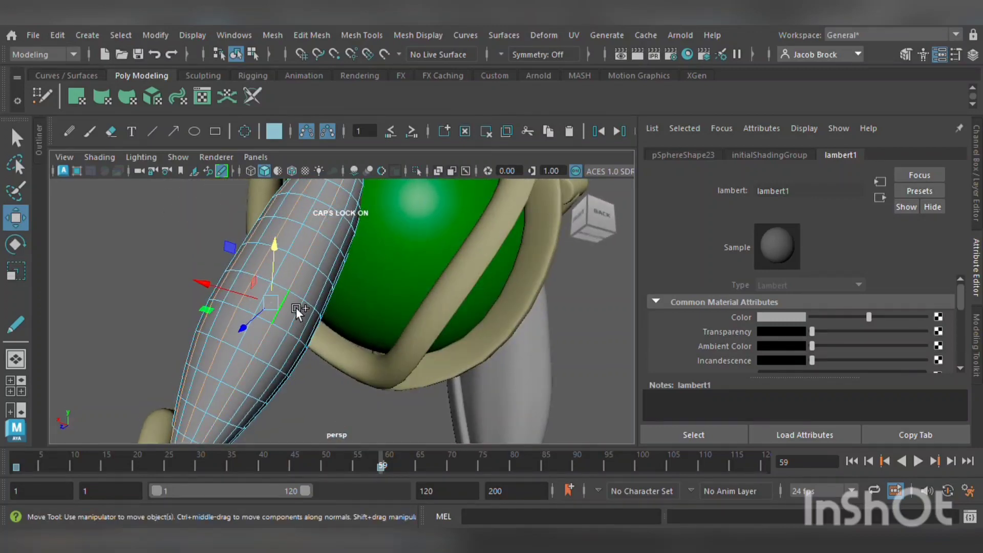
left_click_drag(338, 356, 318, 361, "alt")
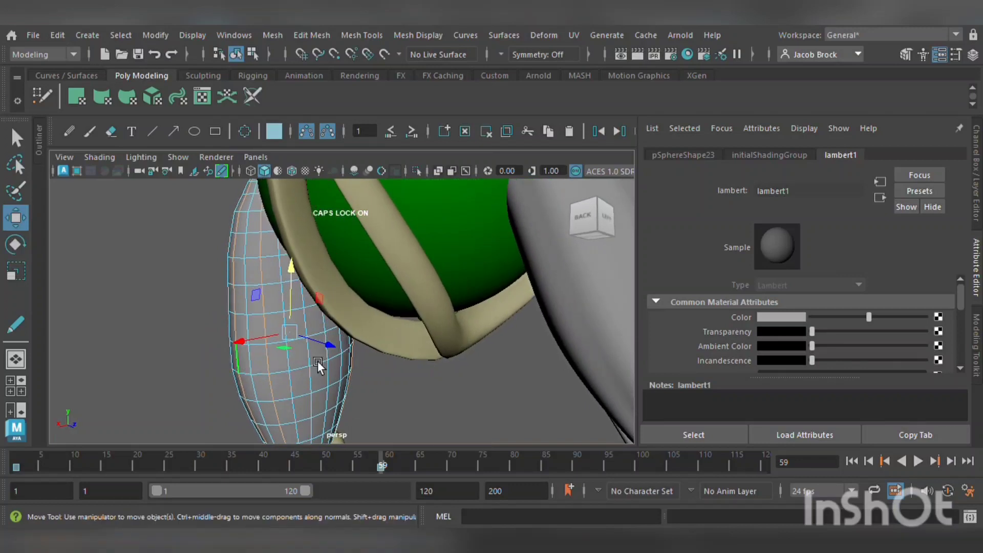
double_click(352, 367, "shift")
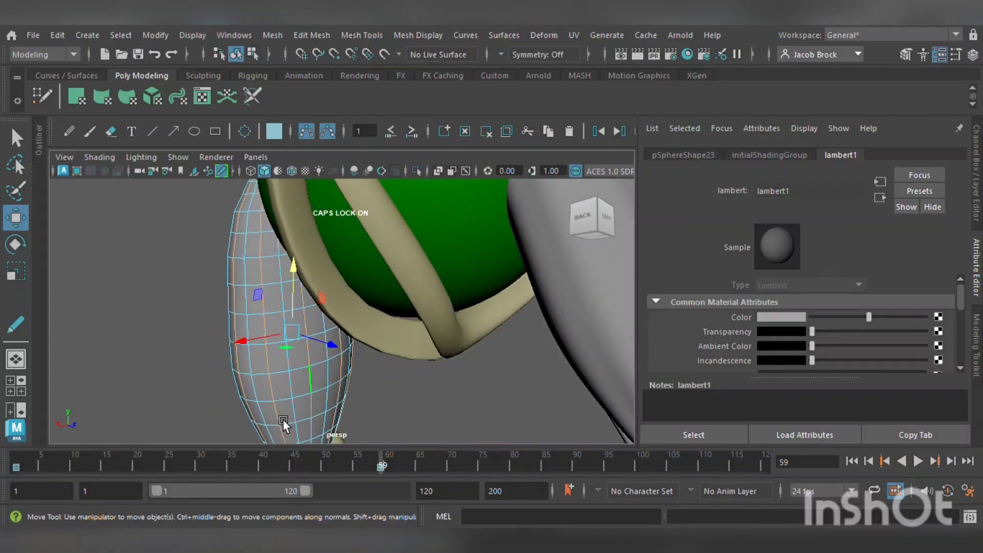
Scale the selected edge loops to shape lengthwise muscle grooves on the left thigh and turn on its smooth preview
key("r")
left_click_drag(298, 340, 321, 356)
left_click_drag(290, 326, 358, 361)
key("3")
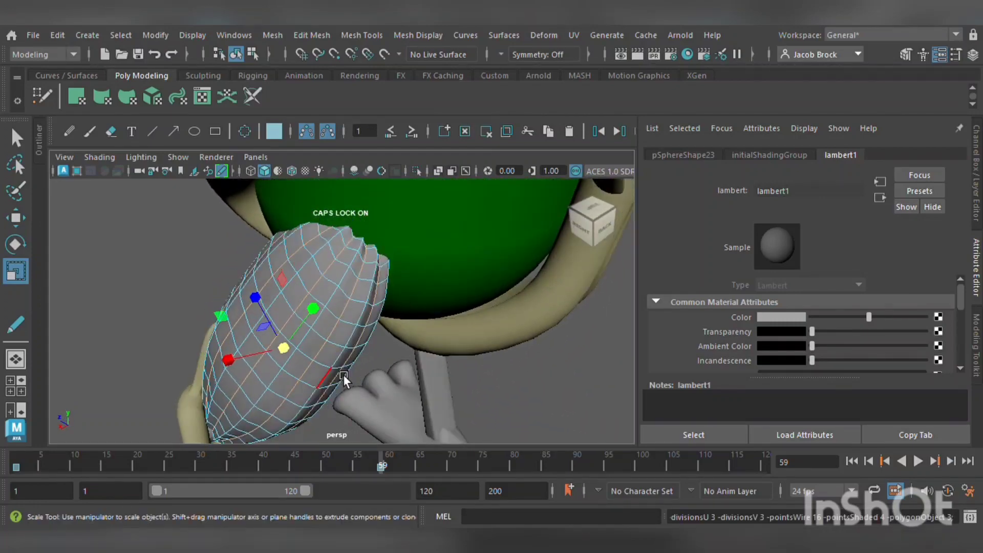
Try to assign the existing pinkish red lambert8 material to the left thigh through its selected edges, and clear the selection
scroll(326, 321, "down", 4)
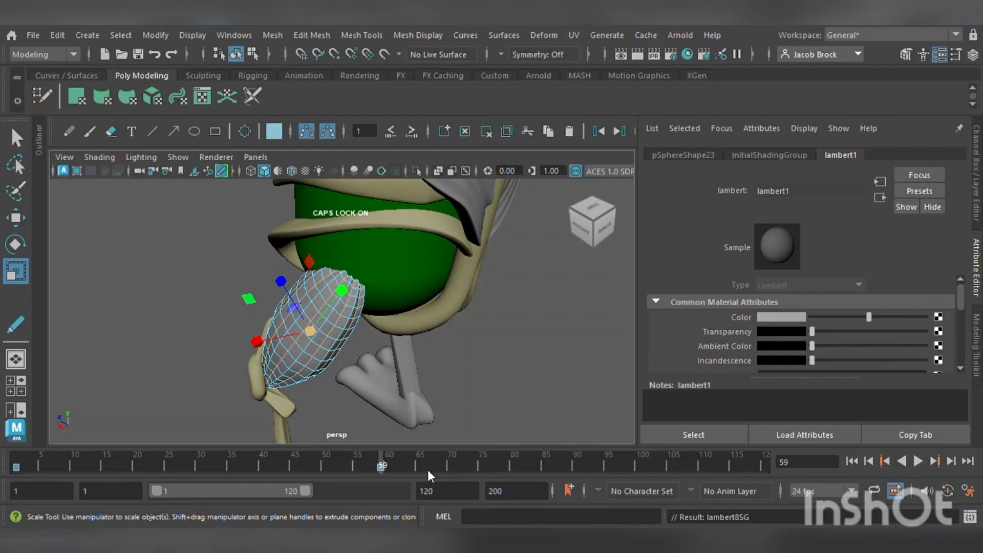
scroll(422, 383, "up", 4)
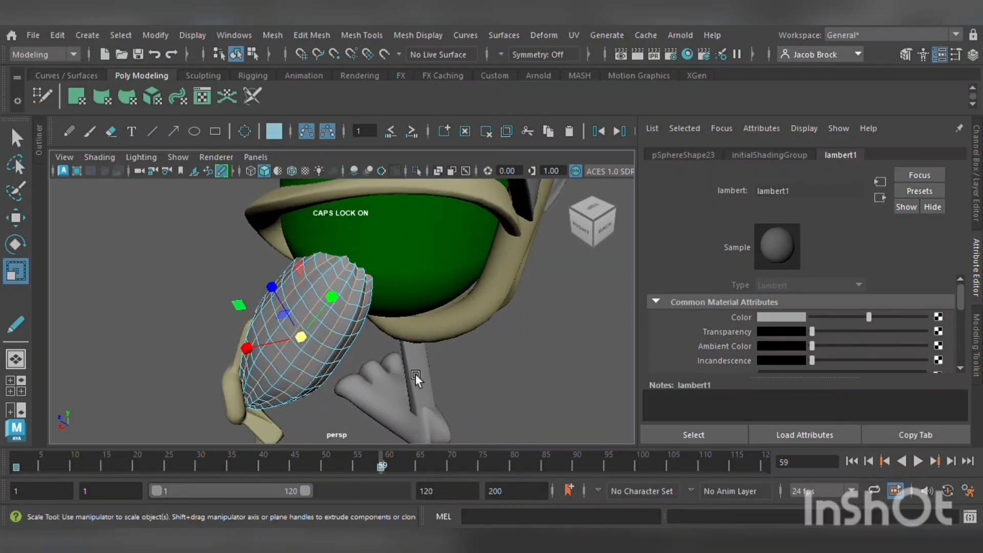
left_click_drag(416, 374, 499, 372, "alt")
scroll(497, 370, "down", 10)
middle_click_drag(462, 324, 447, 343, "alt")
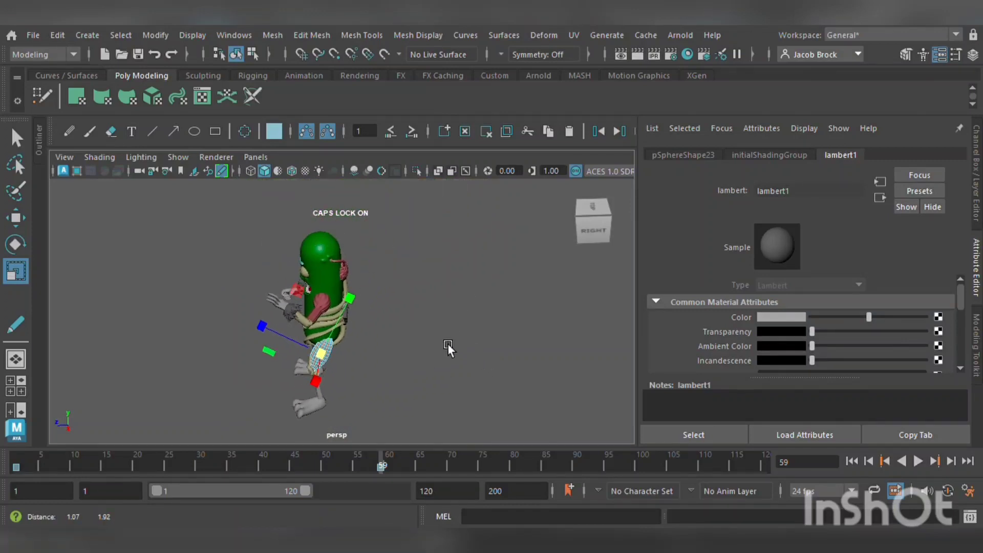
scroll(442, 339, "up", 5)
key("w")
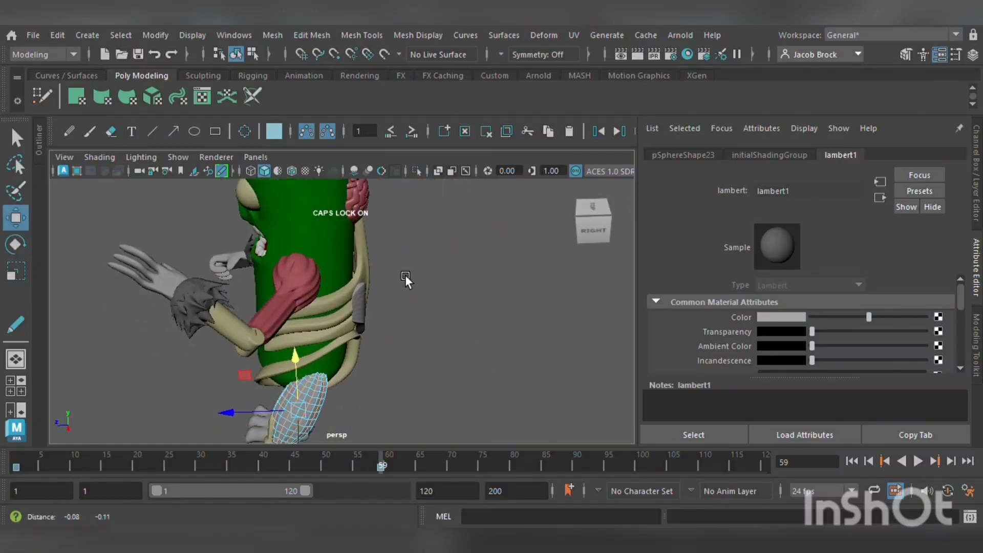
middle_click_drag(404, 275, 419, 235, "alt")
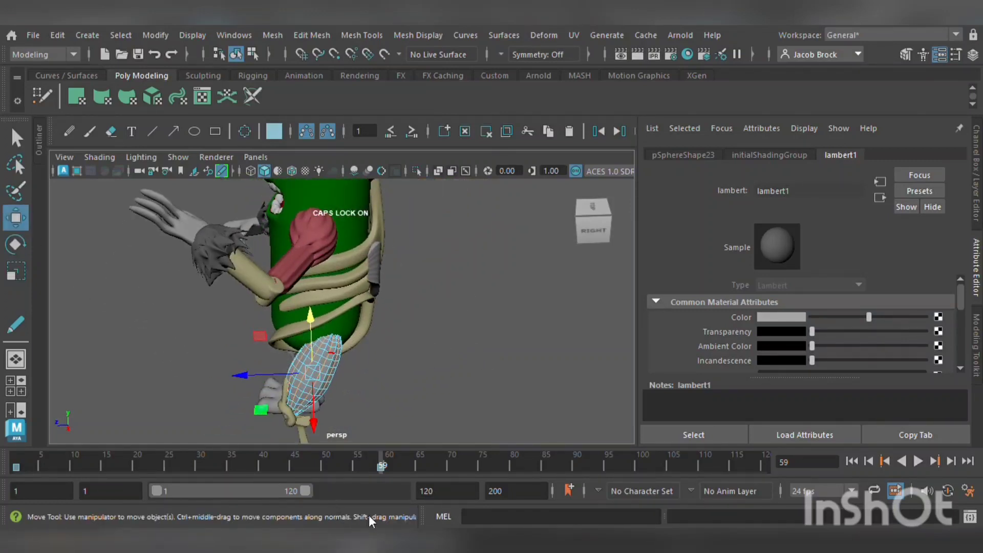
key("g")
left_click(517, 345)
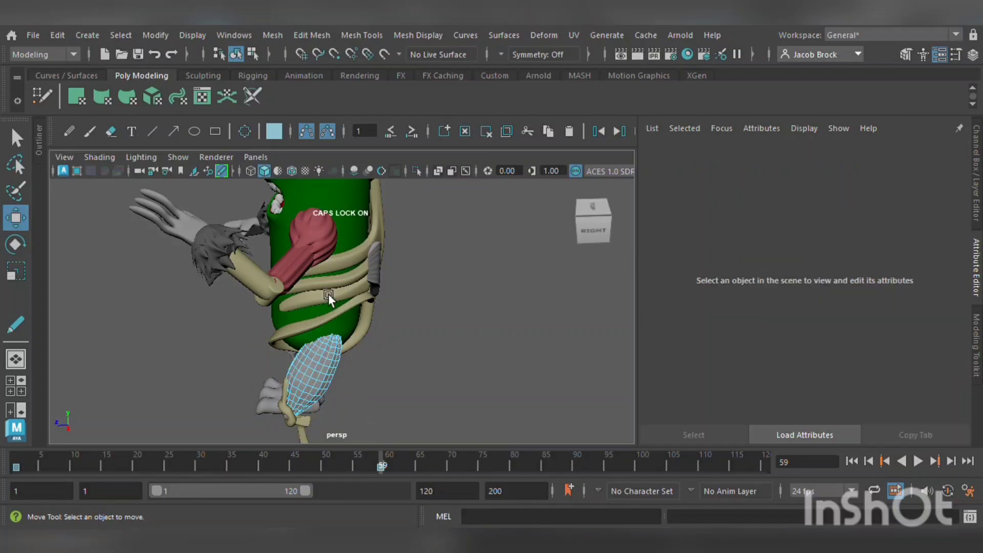
Return to object selection, assign the existing pinkish red lambert8 material to the left and right thighs, and deselect
left_click(341, 243)
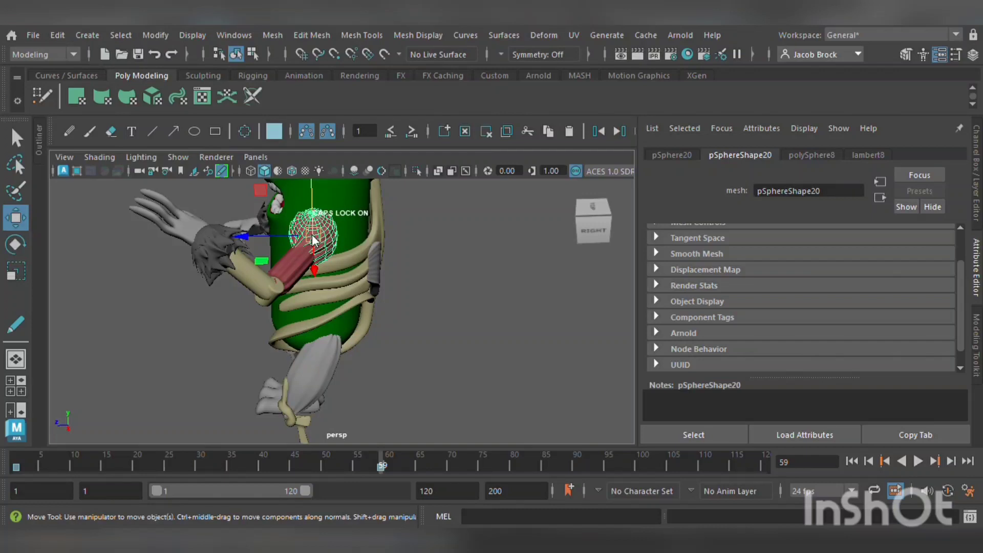
key("ctrl+z")
left_click(323, 238)
left_click(328, 363)
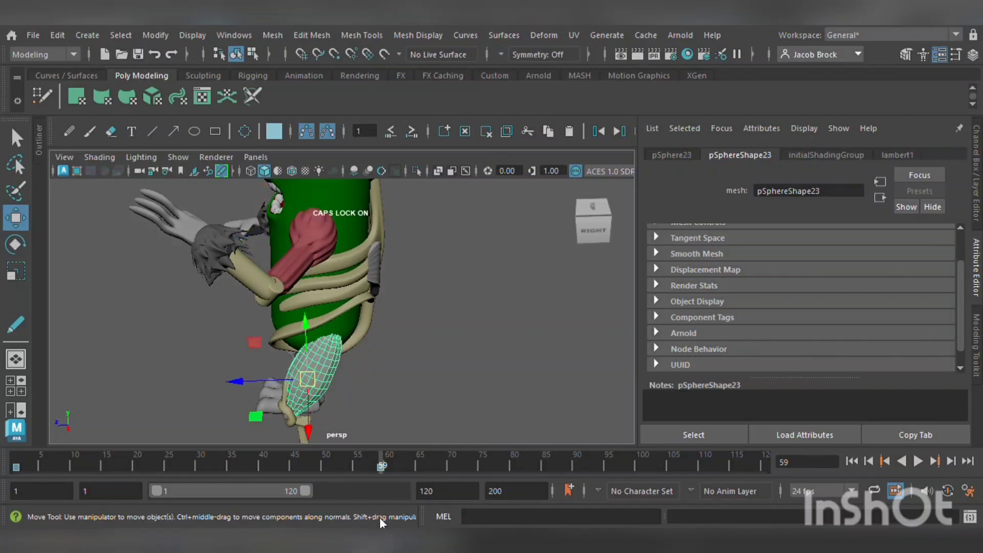
left_click(364, 370)
left_click_drag(364, 371, 422, 256, "alt")
left_click(358, 296)
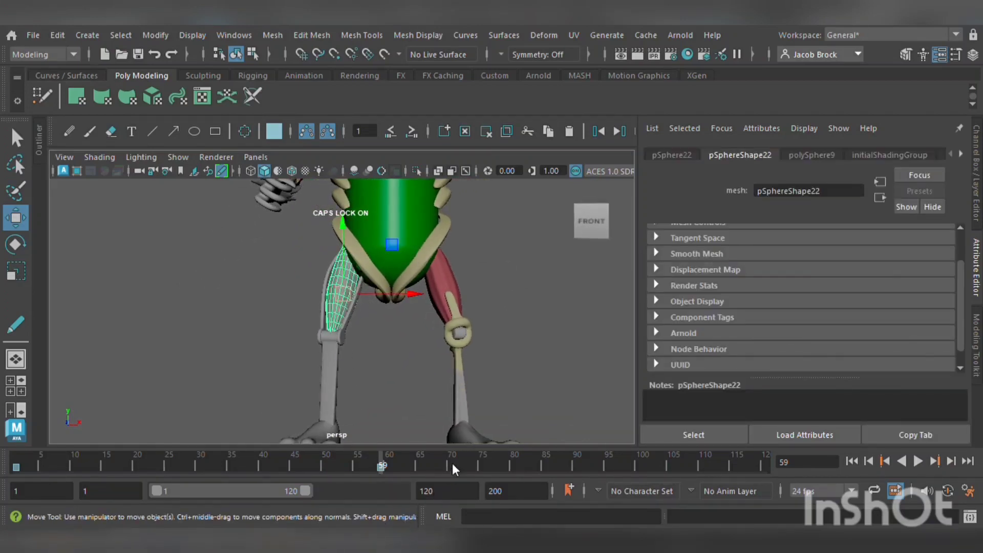
left_click(511, 341)
Assign the existing pale beige lambert6 material to the small cube inside the left knee ring and deselect it
scroll(508, 351, "up", 6)
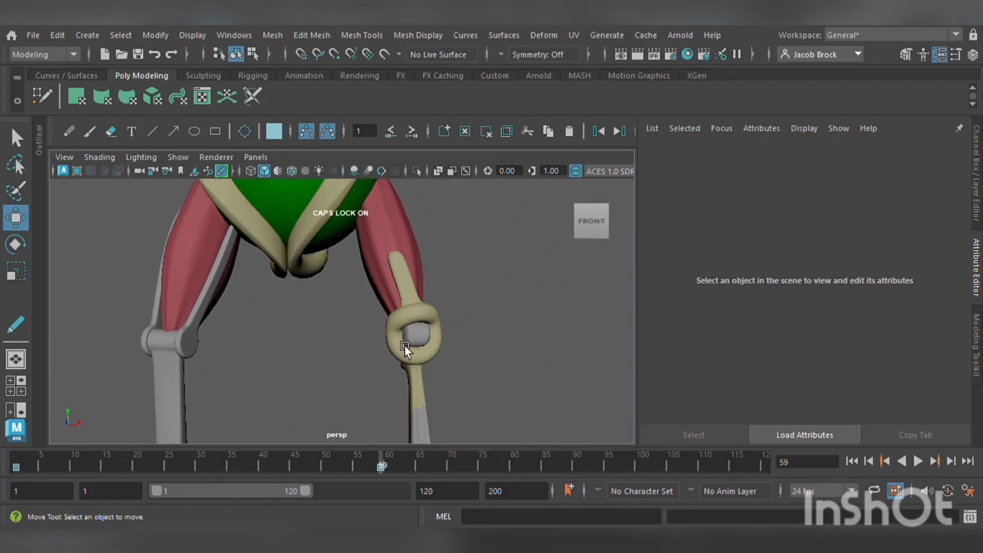
left_click(405, 344)
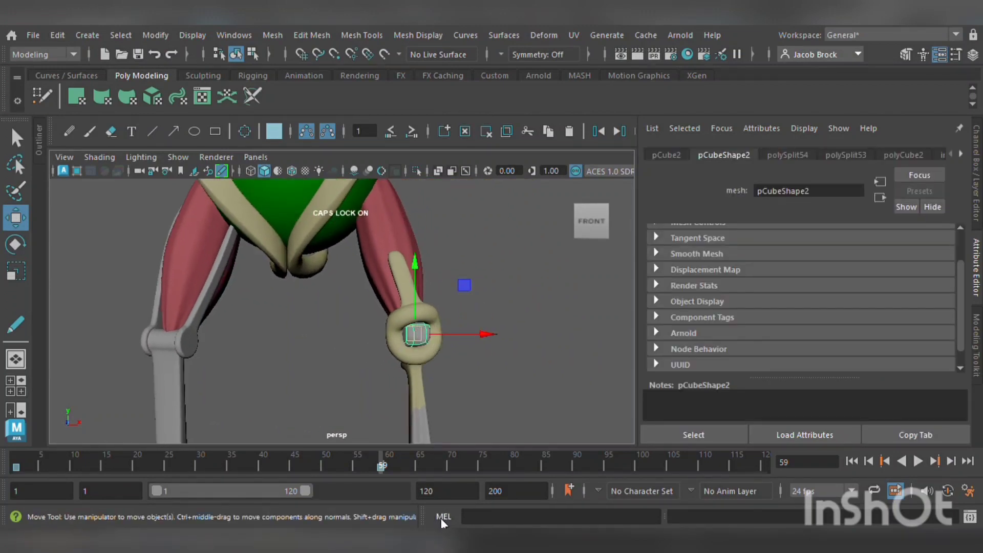
left_click(477, 374)
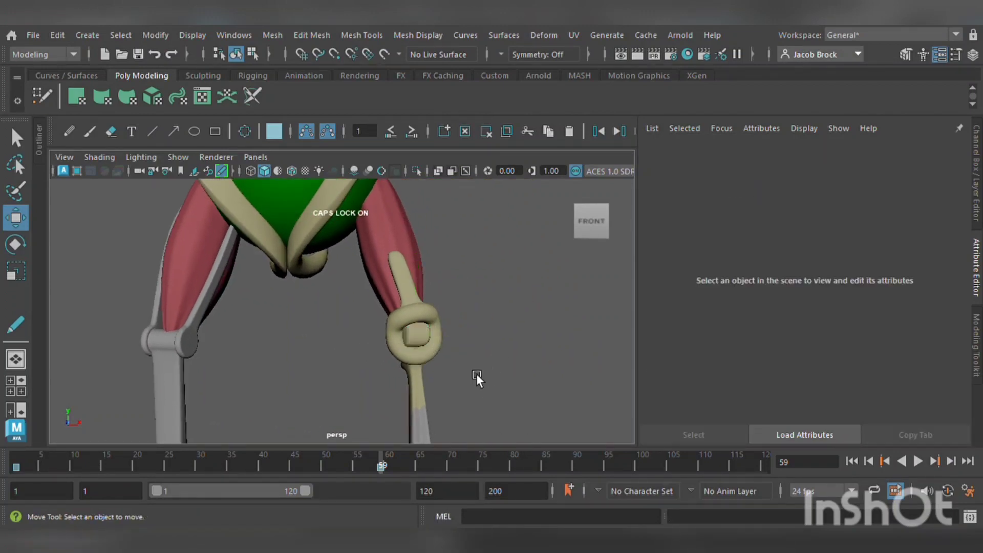
Select the lower shin faces of the left leg mesh, assign the existing pinkish red lambert8 material and clear the selection
left_click_drag(447, 350, 477, 351, "alt")
middle_click_drag(477, 351, 430, 223, "alt")
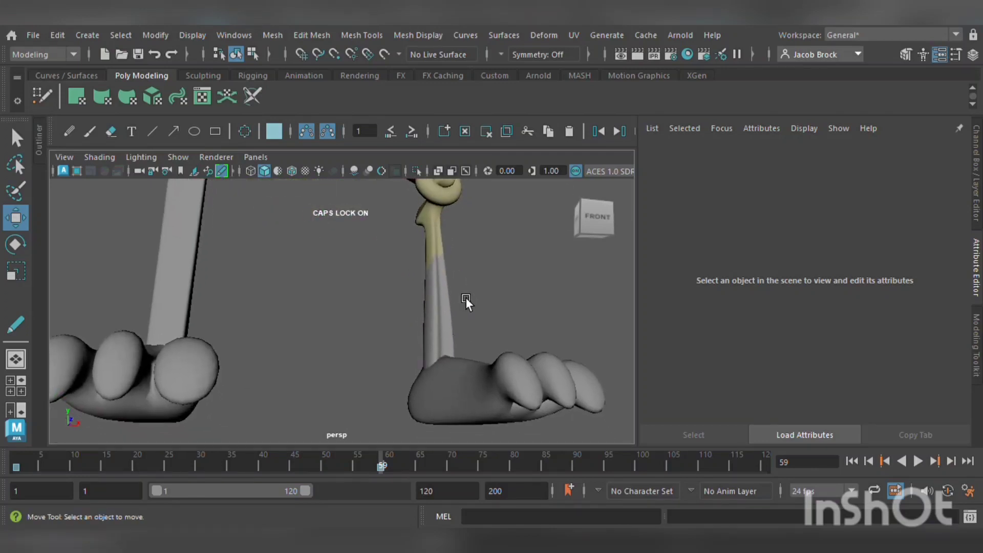
left_click(459, 318)
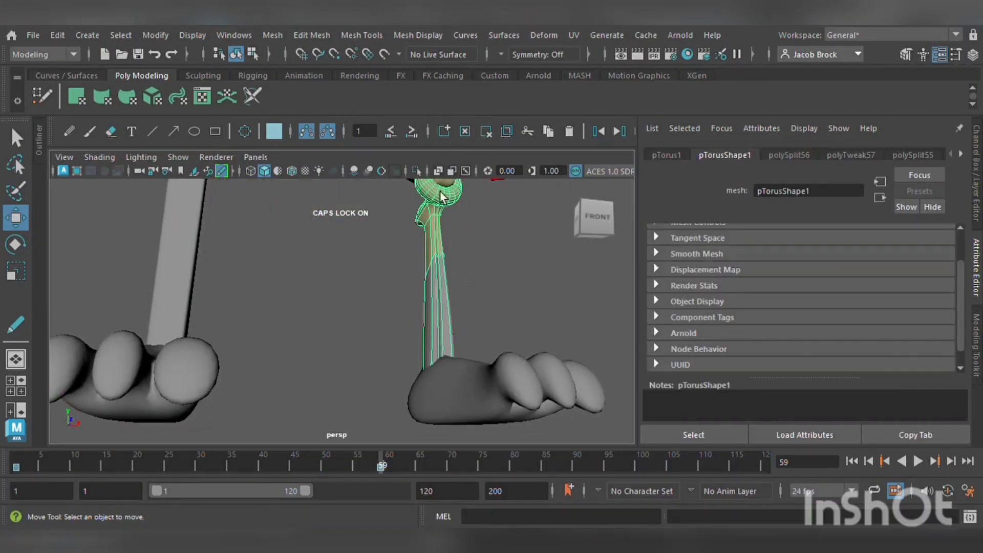
right_click_drag(440, 190, 416, 311)
left_click_drag(415, 312, 539, 328)
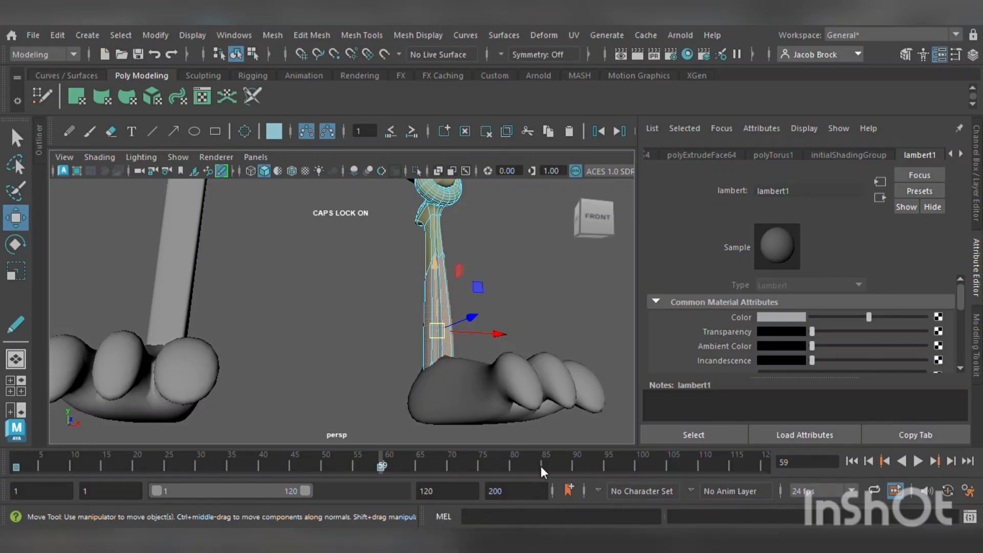
left_click(511, 309)
Assign a new near-white Lambert material to both feet and both hands, and clear the selection
left_click_drag(512, 308, 259, 361, "alt")
left_click(444, 382)
left_click(240, 363, "shift")
scroll(259, 349, "down", 6)
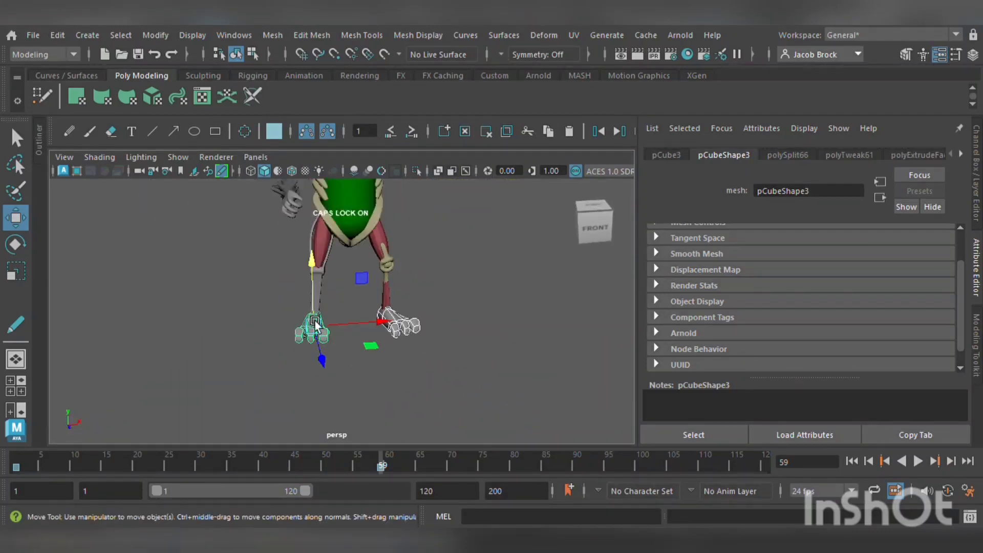
middle_click_drag(332, 319, 360, 403, "alt")
left_click(321, 304)
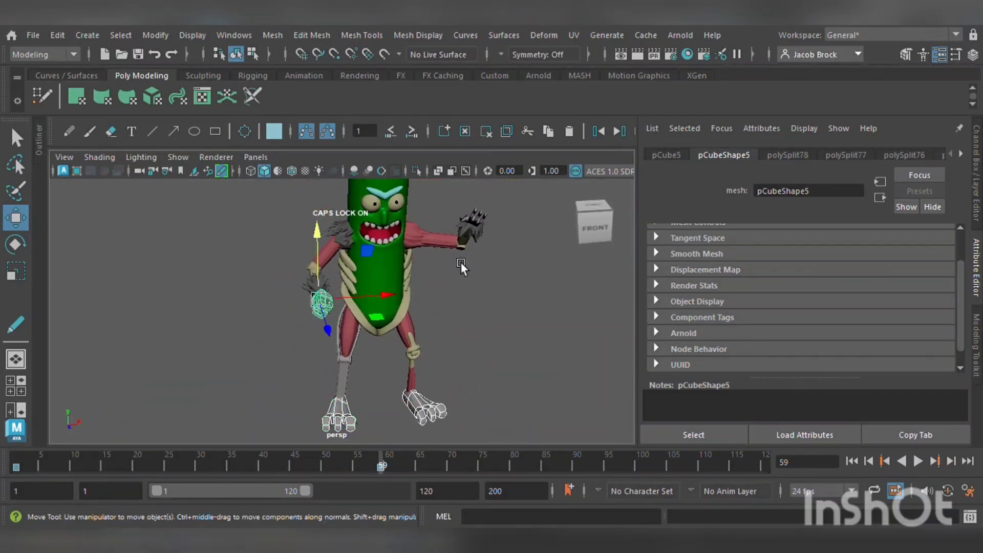
left_click(477, 222)
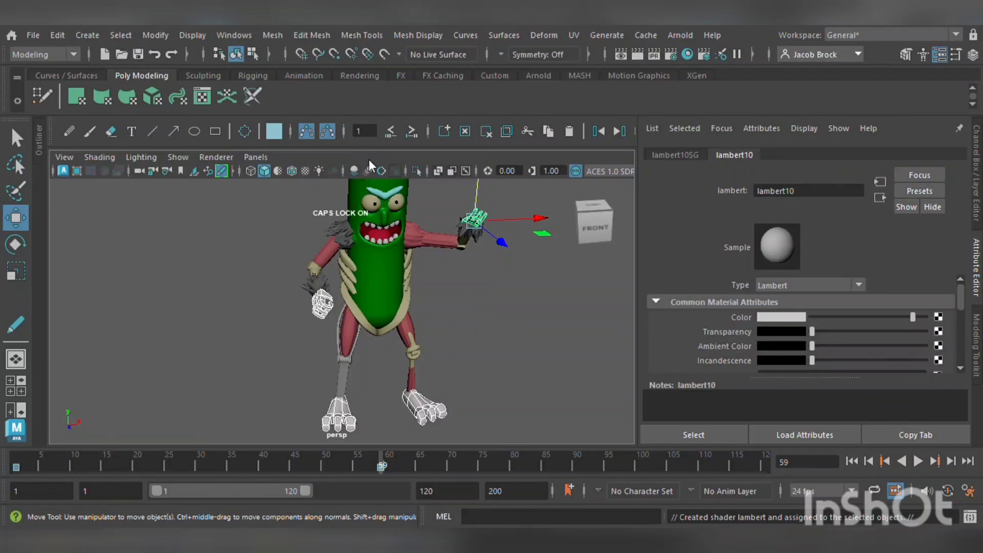
left_click(506, 324)
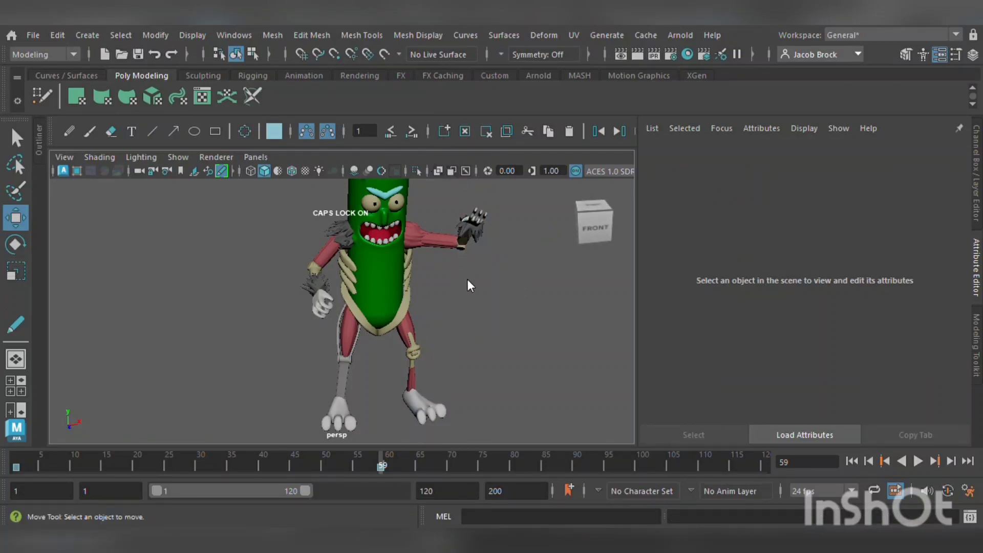
key("ctrl+shift+a")
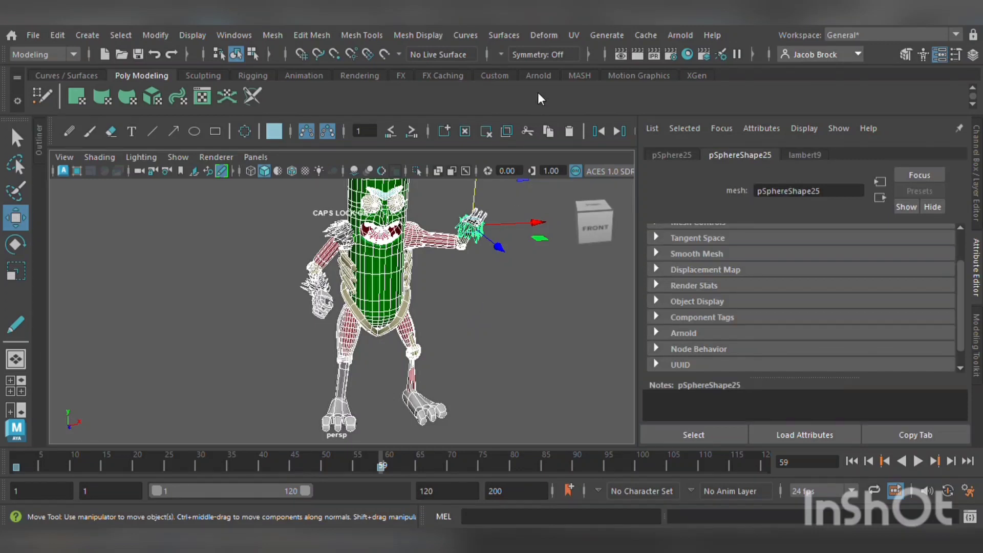
left_click(492, 309)
Try to assign the existing pinkish red material to the mechanical brace and shin of the right leg
scroll(485, 337, "up", 5)
middle_click_drag(493, 322, 510, 231, "alt")
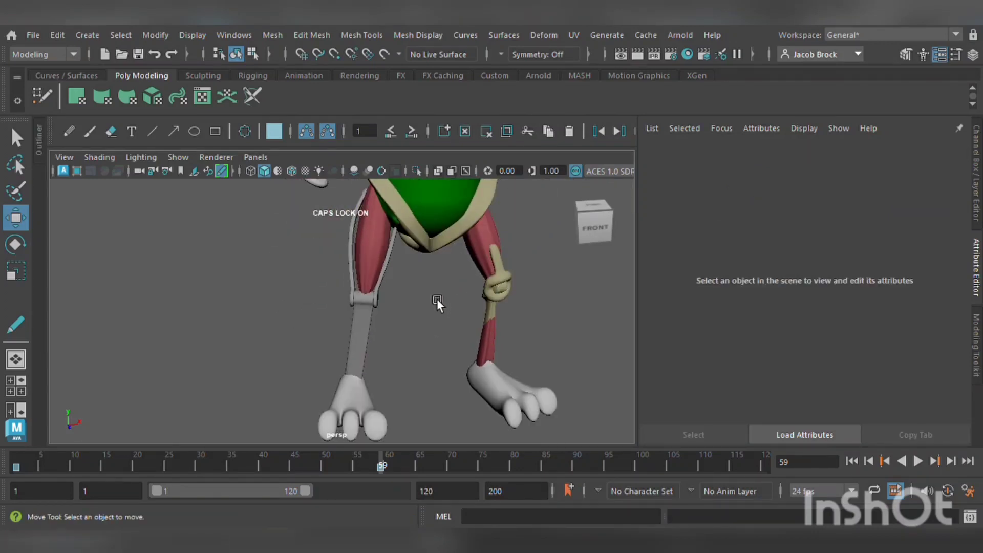
scroll(430, 302, "up", 5)
left_click(409, 306)
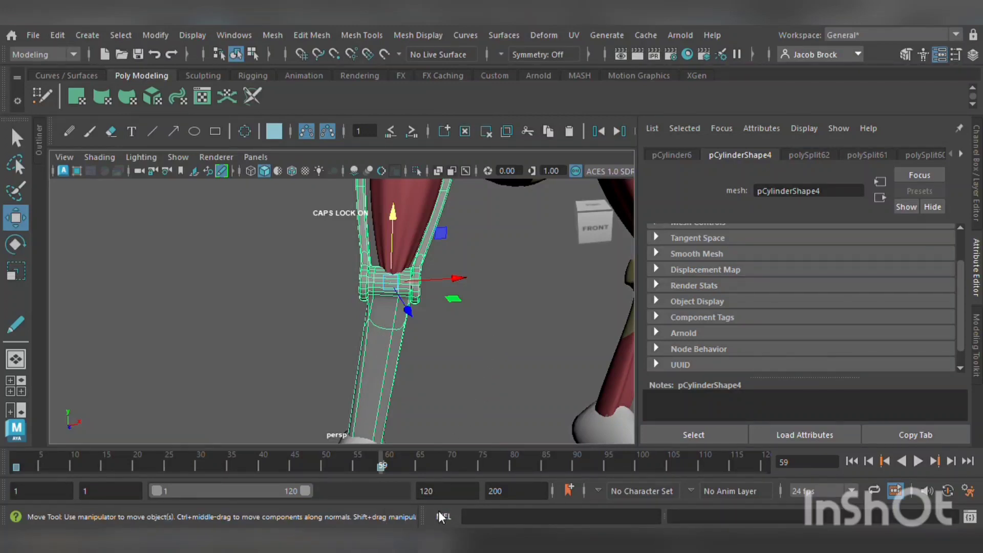
key("g")
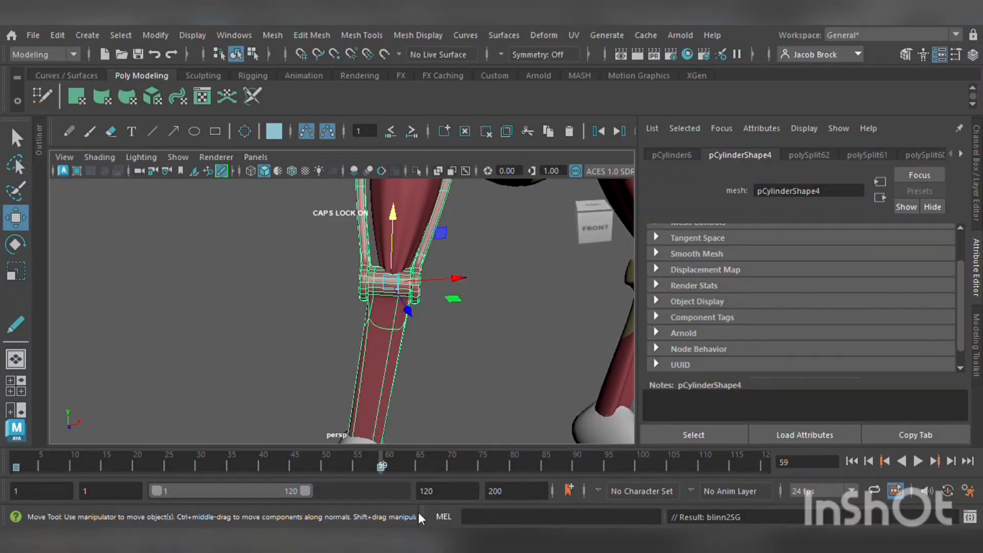
Select the small pivot cylinder at the upper end of the right thigh's brace and clear the selection
left_click_drag(502, 333, 545, 350, "alt")
middle_click_drag(546, 350, 525, 370, "alt")
left_click_drag(525, 371, 502, 378, "alt")
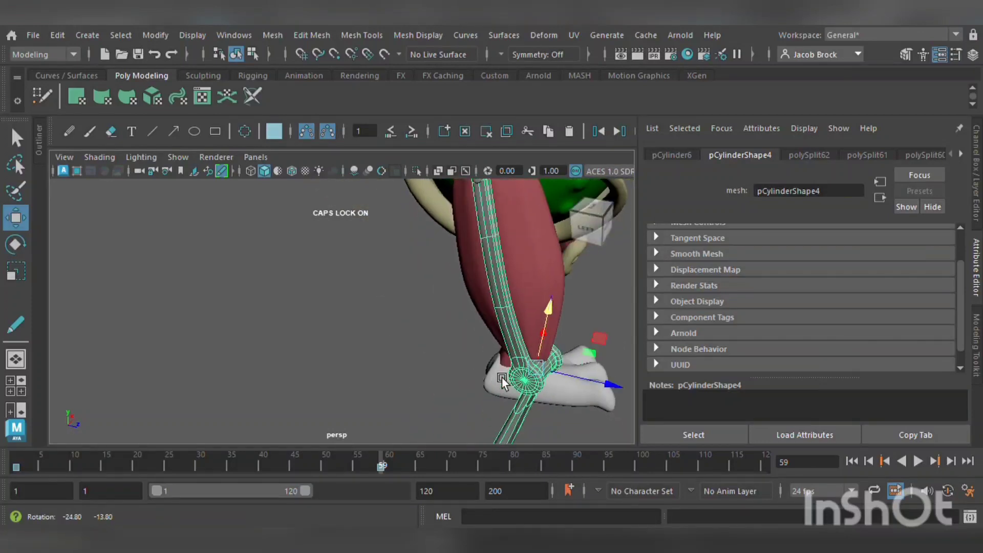
middle_click_drag(502, 377, 497, 425, "alt")
left_click_drag(497, 424, 496, 429, "alt")
left_click(468, 241)
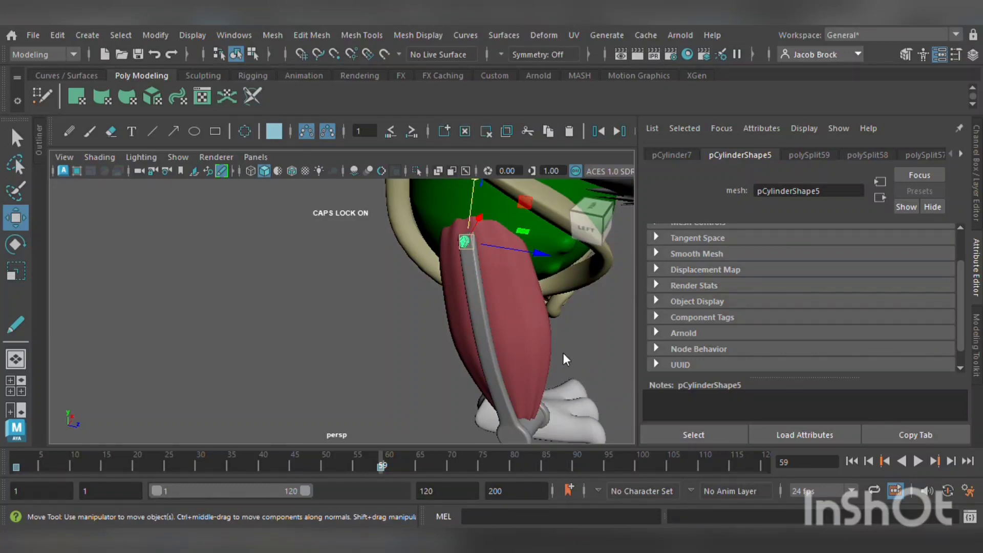
left_click(311, 342)
Examine the colored character from the front and back, briefly selecting the grey wing-shaped mesh beside the spine
left_click_drag(385, 339, 417, 340, "alt")
scroll(417, 340, "down", 6)
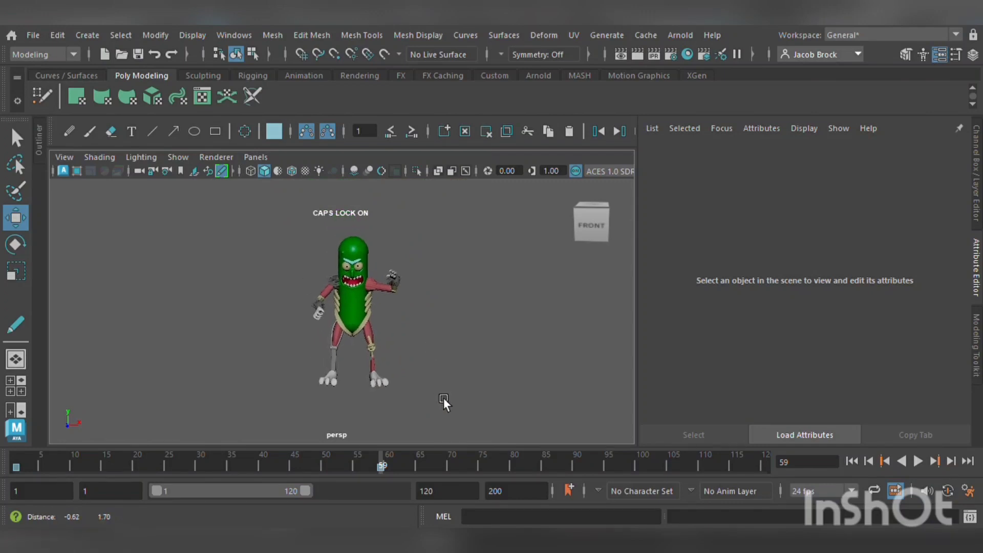
scroll(428, 379, "up", 3)
mouse_move(428, 379)
left_mouse_down("alt")
mouse_move(397, 376)
mouse_move(422, 377)
mouse_move(397, 385)
mouse_move(411, 382)
left_mouse_up("alt")
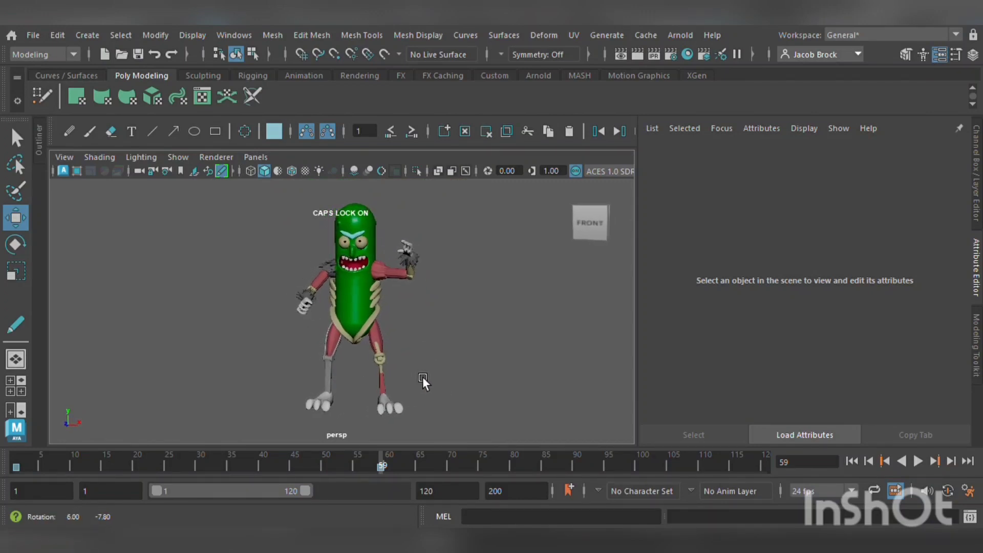
scroll(404, 379, "up", 2)
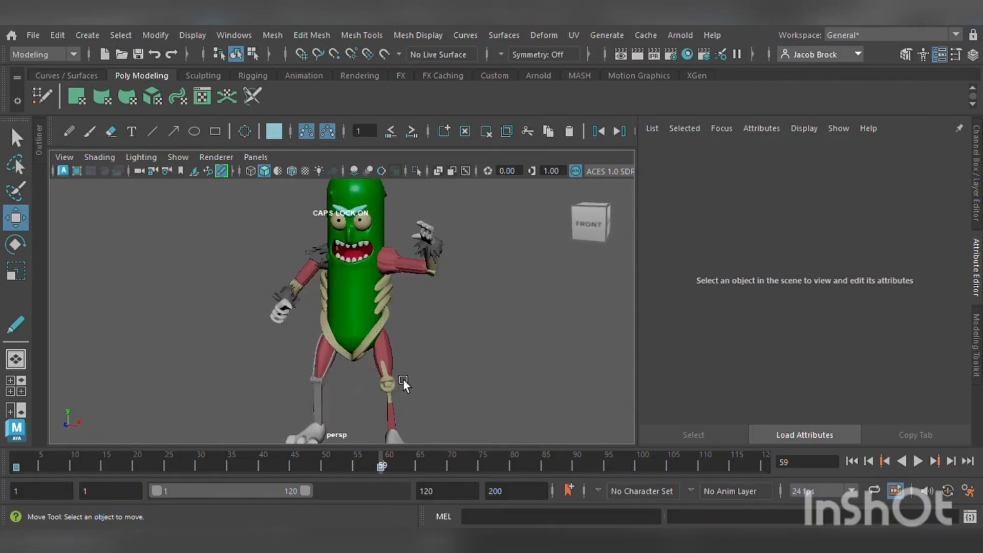
scroll(403, 380, "up", 2)
scroll(402, 383, "down", 5)
scroll(397, 385, "up", 3)
scroll(393, 385, "down", 3)
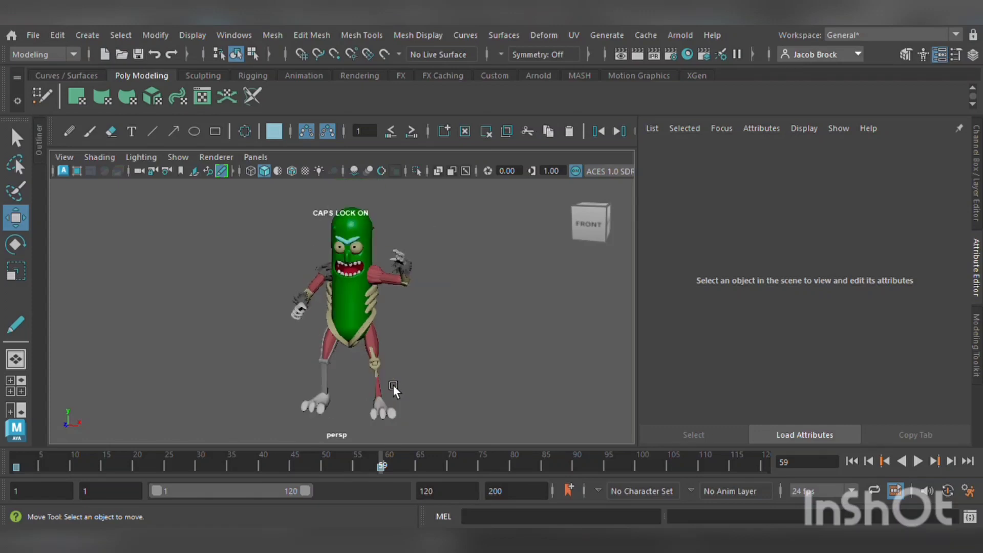
mouse_move(392, 385)
left_mouse_down("alt")
mouse_move(225, 386)
mouse_move(266, 360)
mouse_move(355, 367)
mouse_move(284, 343)
mouse_move(393, 425)
mouse_move(404, 386)
left_mouse_up("alt")
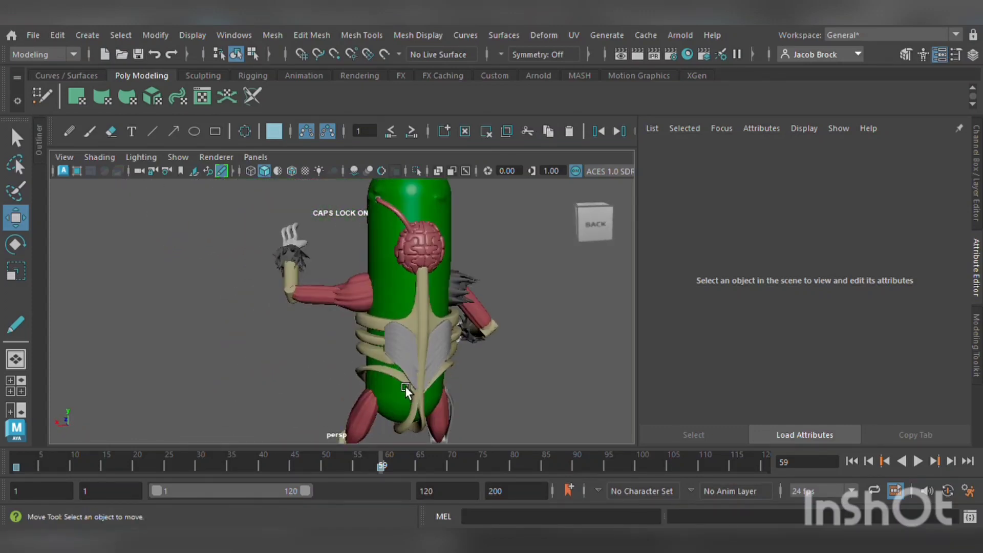
left_click(415, 356)
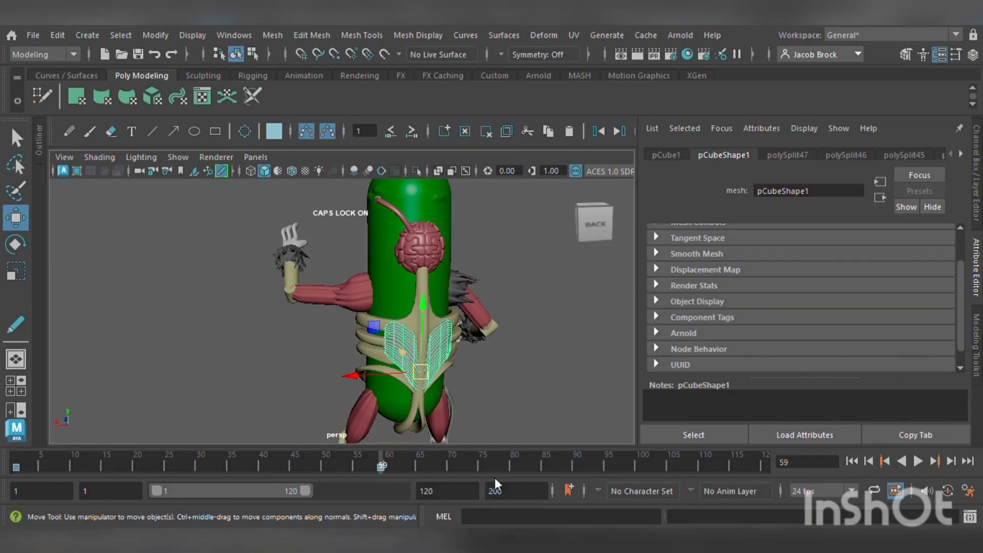
left_click(530, 392)
Examine the colored legs, feet, arms and open mouth of the character from the front
left_click_drag(495, 384, 632, 353, "alt")
middle_click_drag(369, 352, 489, 302, "alt")
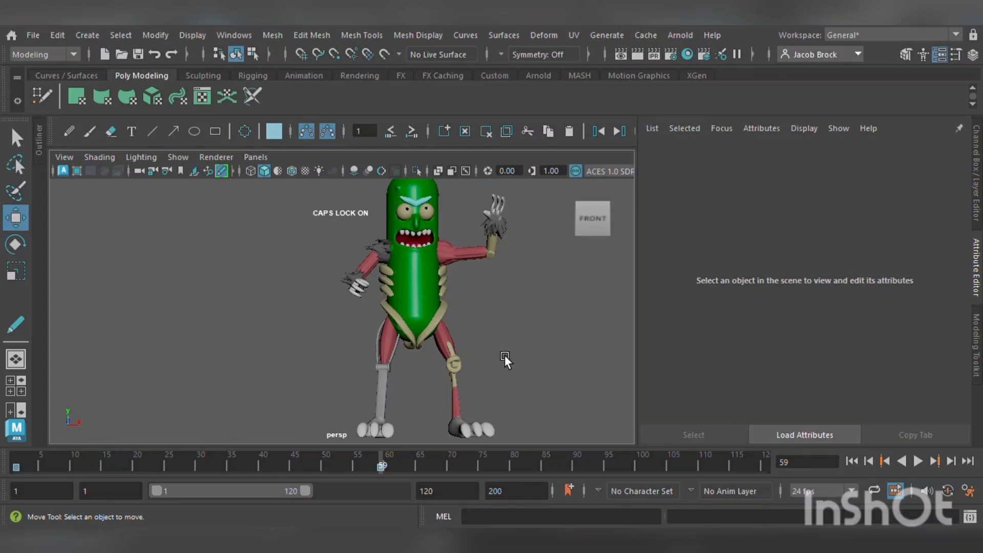
mouse_move(500, 336)
left_mouse_down("alt")
mouse_move(520, 368)
mouse_move(593, 365)
mouse_move(570, 337)
mouse_move(565, 279)
mouse_move(565, 300)
mouse_move(545, 328)
mouse_move(499, 336)
left_mouse_up("alt")
middle_click_drag(549, 371, 467, 275, "alt")
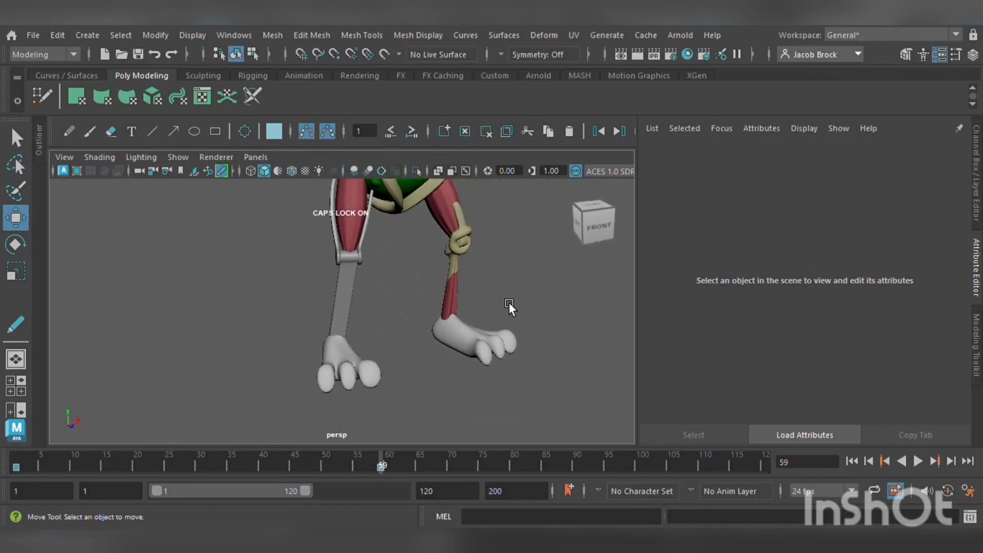
left_click_drag(509, 302, 474, 305, "alt")
middle_click_drag(474, 305, 450, 449, "alt")
scroll(484, 335, "down", 5)
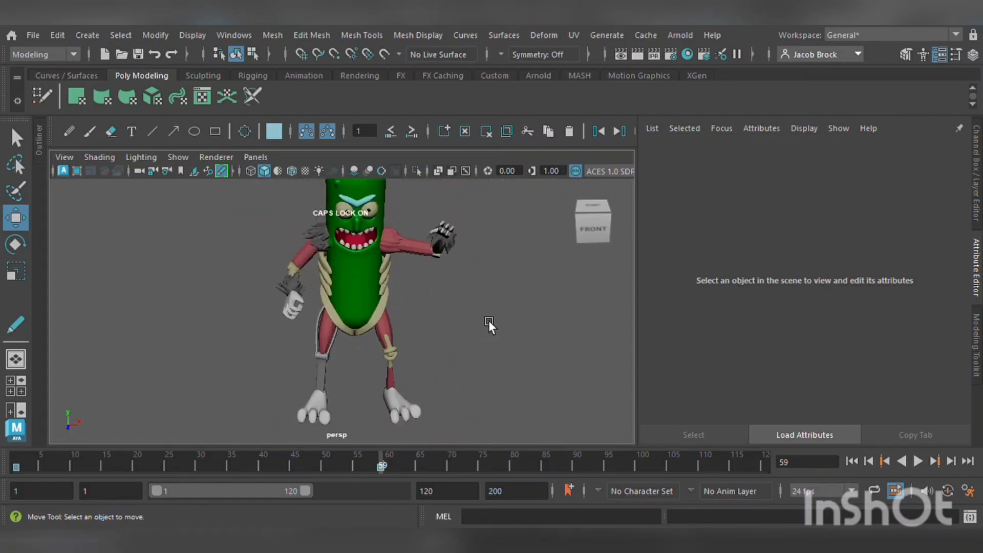
mouse_move(488, 320)
left_mouse_down("alt")
mouse_move(470, 377)
mouse_move(471, 337)
mouse_move(341, 328)
mouse_move(526, 321)
mouse_move(500, 320)
left_mouse_up("alt")
scroll(490, 322, "up", 8)
scroll(450, 336, "down", 3)
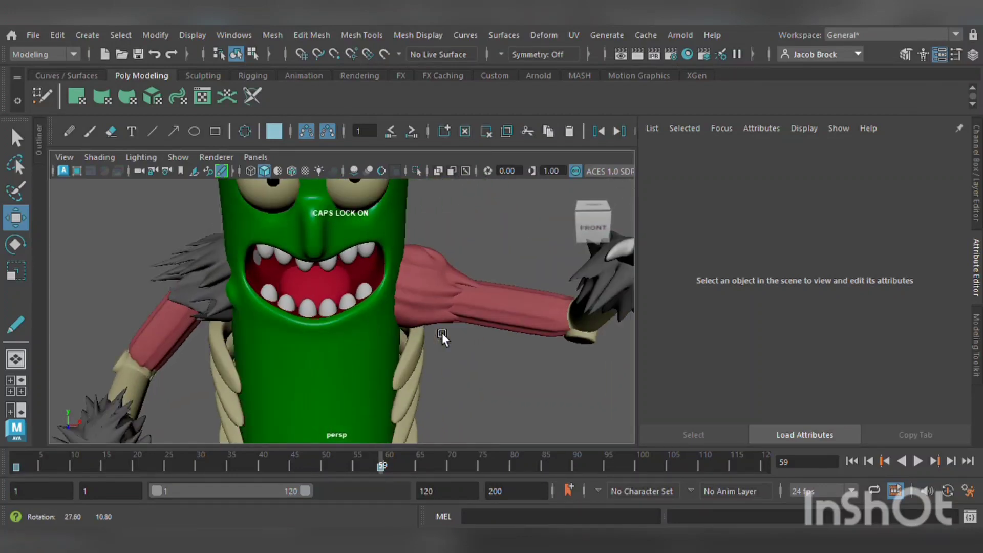
scroll(454, 338, "down", 4)
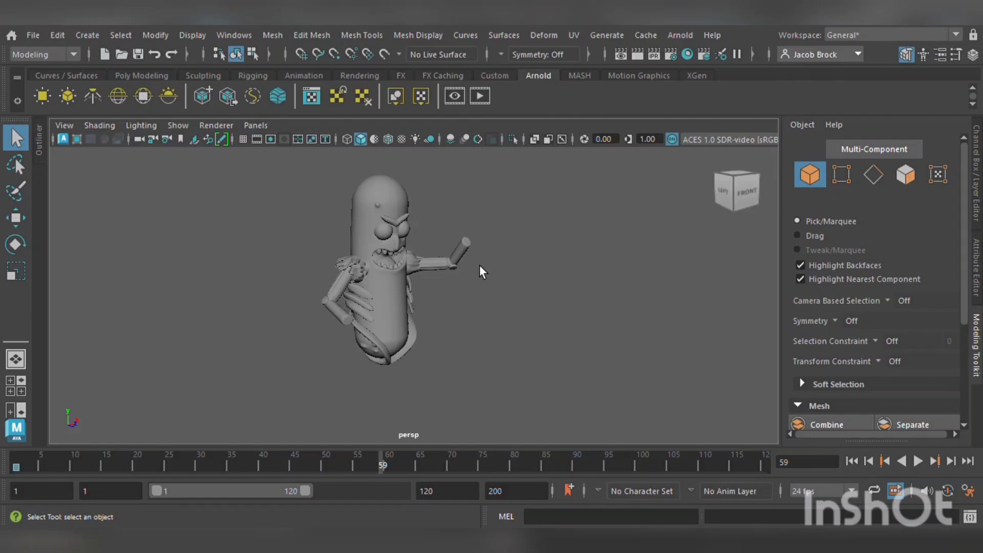
Select the pickle body mesh of the uncolored, legless model and examine its face, torso and arms
left_click(398, 259)
scroll(370, 307, "up", 5)
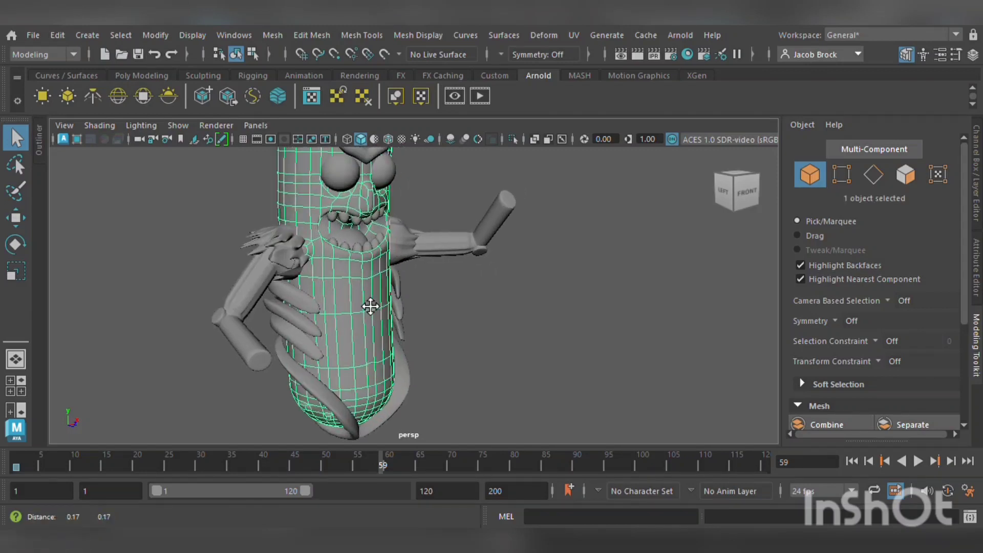
scroll(370, 306, "down", 5)
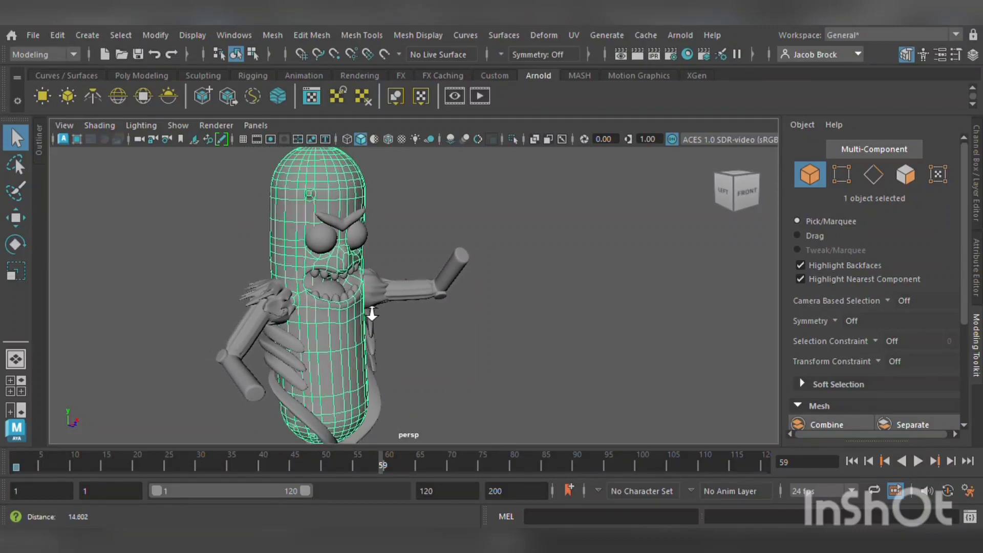
left_click_drag(373, 313, 397, 282, "alt")
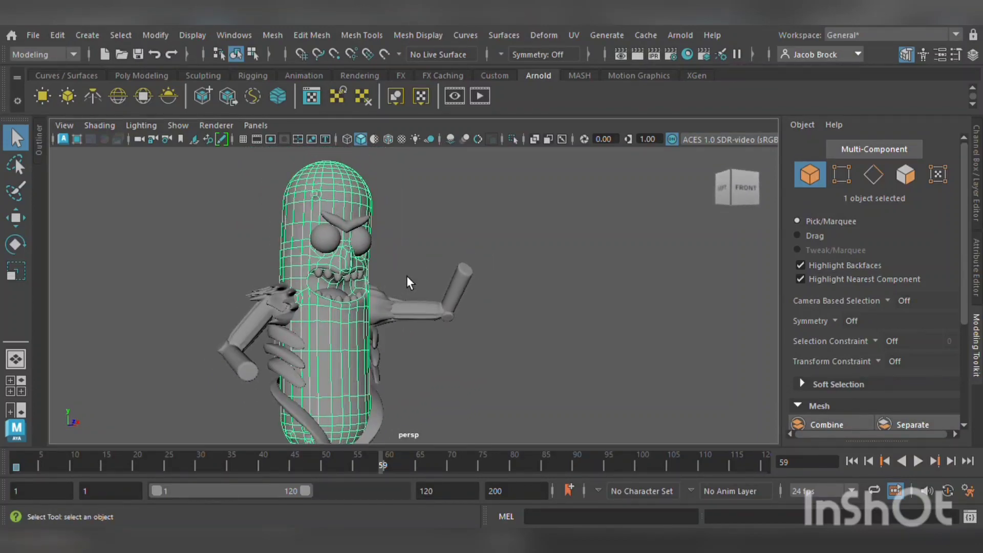
scroll(459, 222, "down", 2)
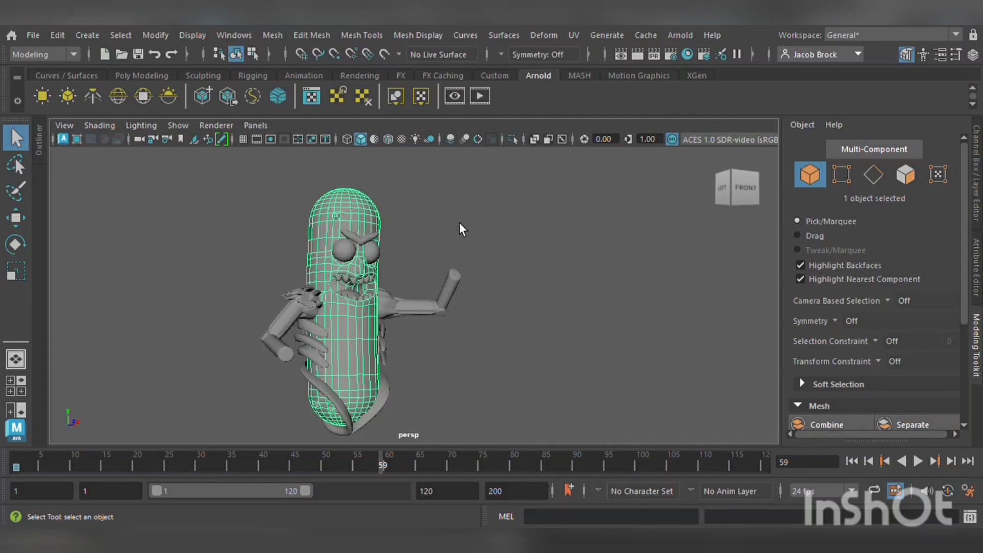